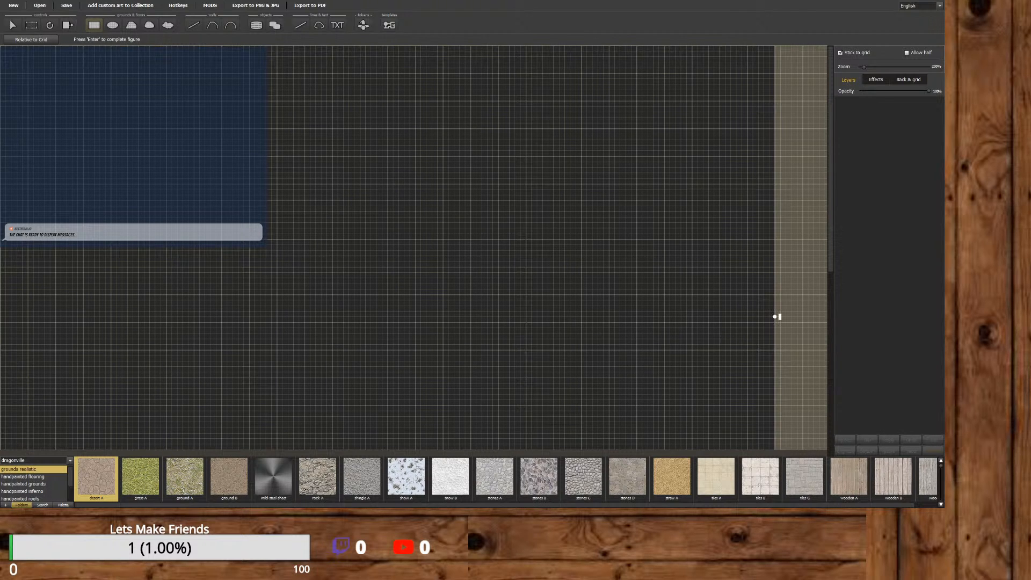
Browse the handpainted grounds and handpainted flooring textures in the dragonville collection for a suitable ground.
drag(828, 233, 812, 200)
mouse_move(69, 480)
mouse_down()
mouse_move(71, 500)
mouse_move(72, 481)
mouse_up()
click(56, 485)
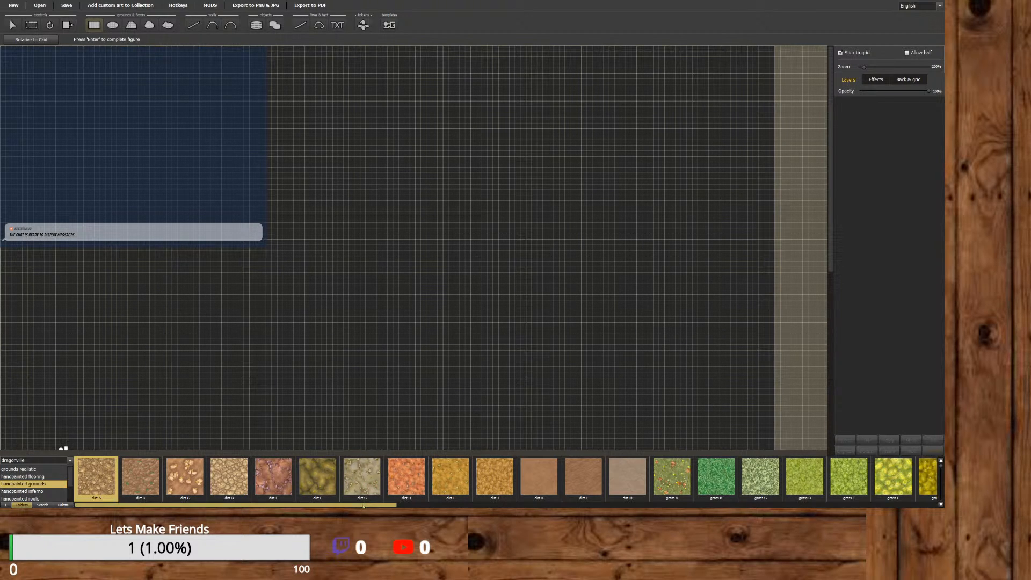
drag(397, 504, 526, 505)
scroll(505, 478, right, 2)
scroll(505, 478, left, 10)
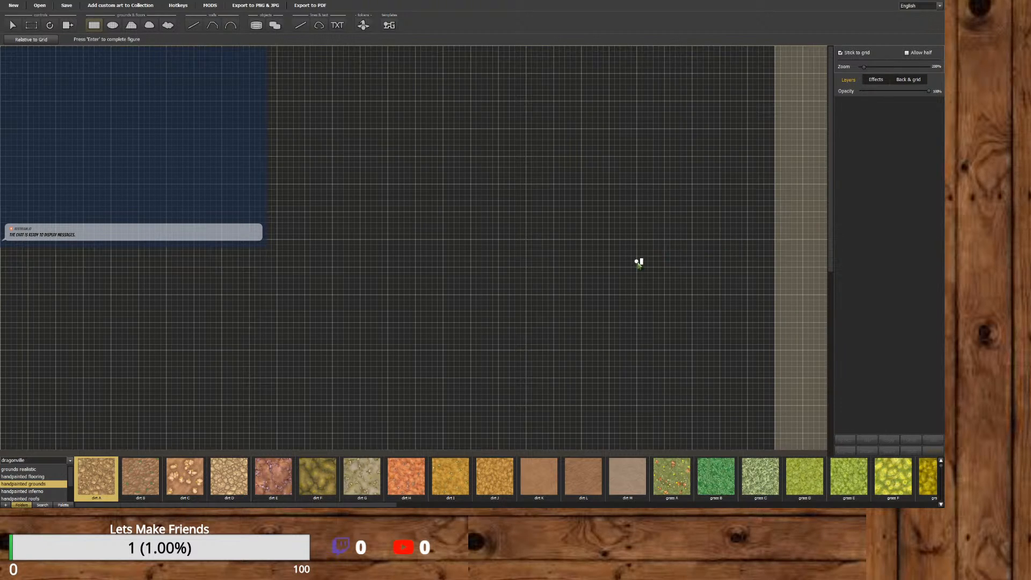
scroll(831, 214, down, 2)
drag(831, 215, 785, 142)
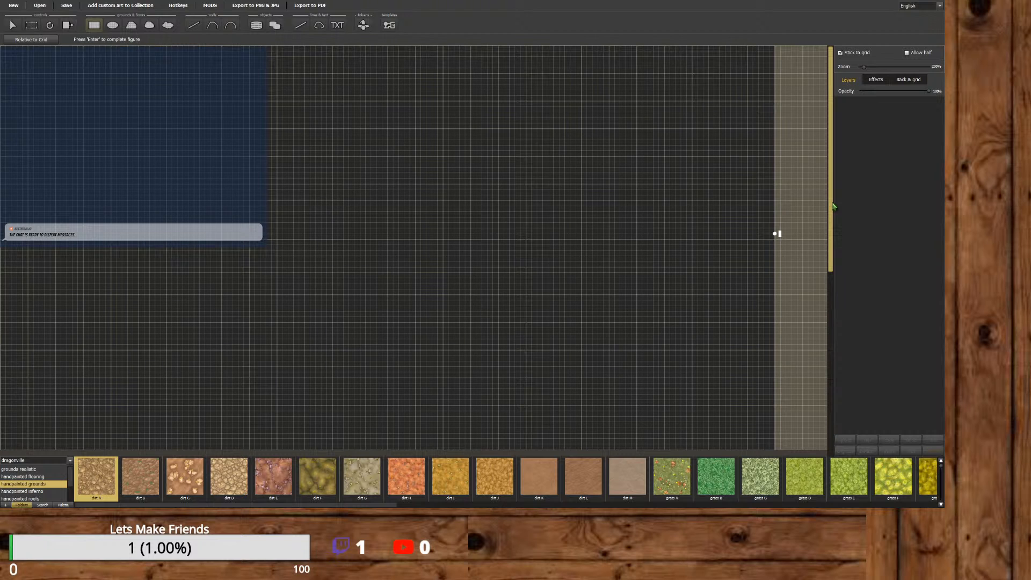
drag(833, 206, 832, 250)
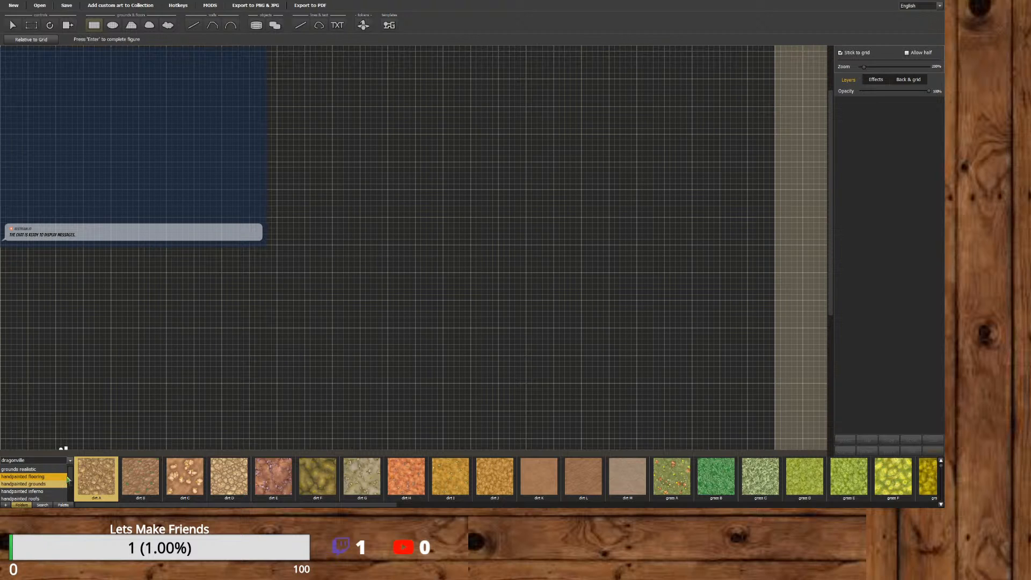
scroll(71, 476, down, 3)
scroll(71, 473, up, 3)
click(62, 476)
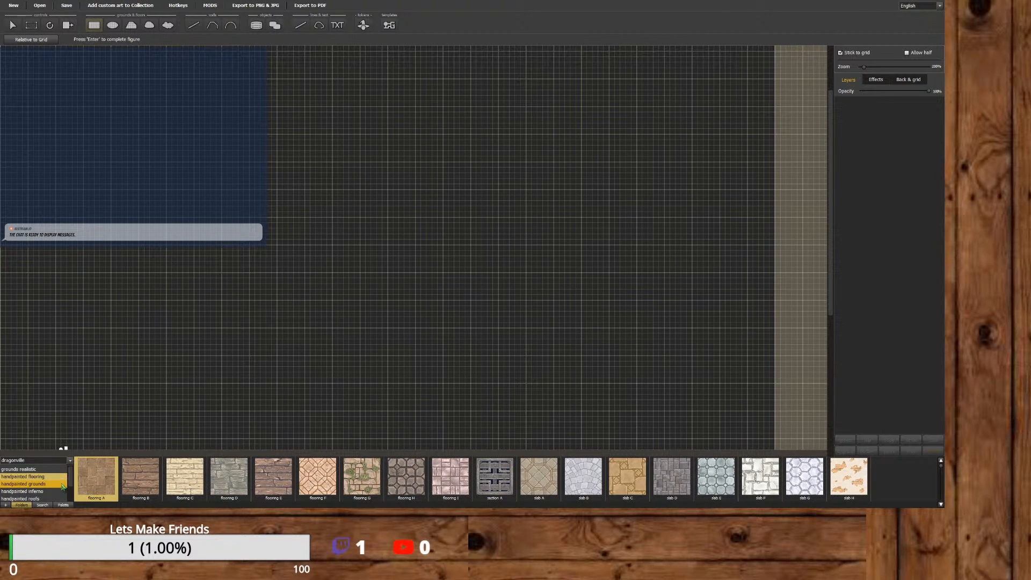
Return to the handpainted grounds textures and select ground F as the fill texture.
click(63, 484)
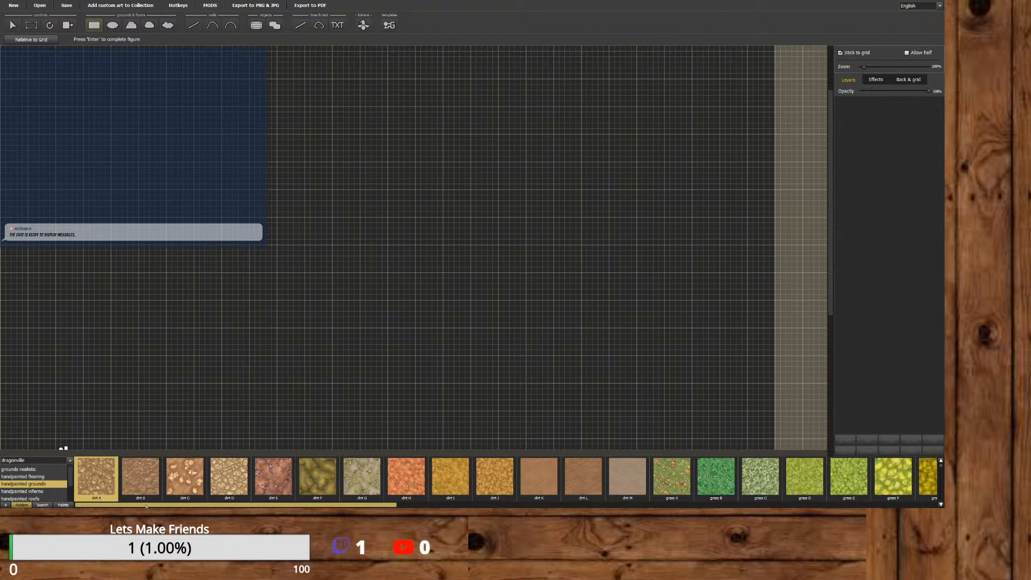
drag(146, 506, 699, 503)
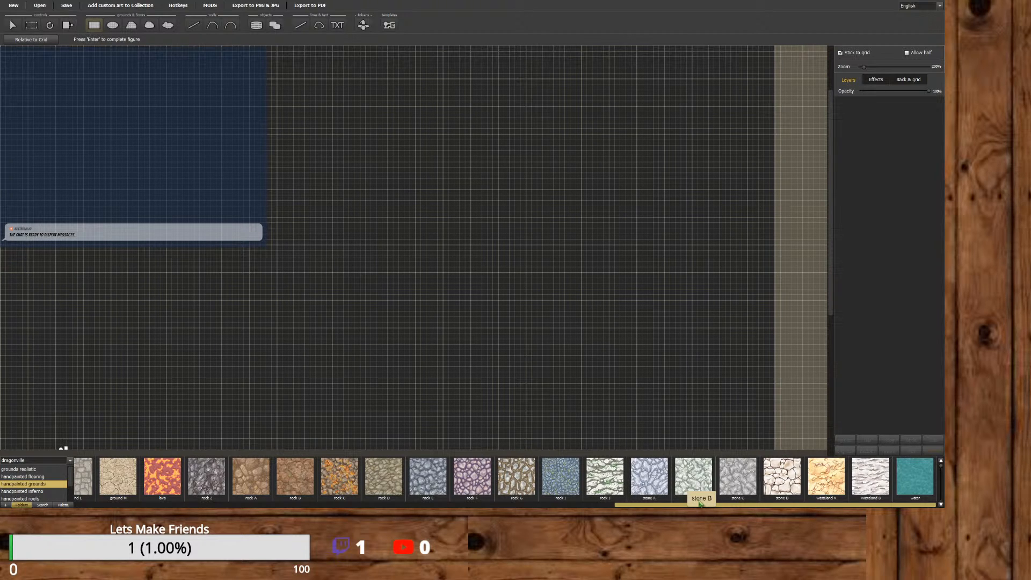
drag(699, 504, 449, 504)
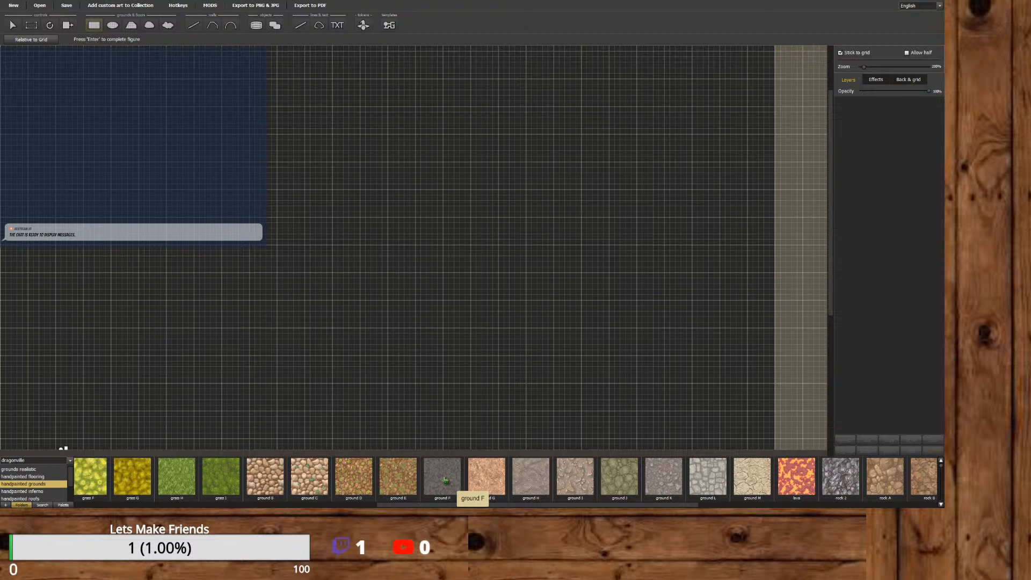
mouse_move(445, 504)
mouse_down()
mouse_move(141, 502)
mouse_move(446, 503)
mouse_up()
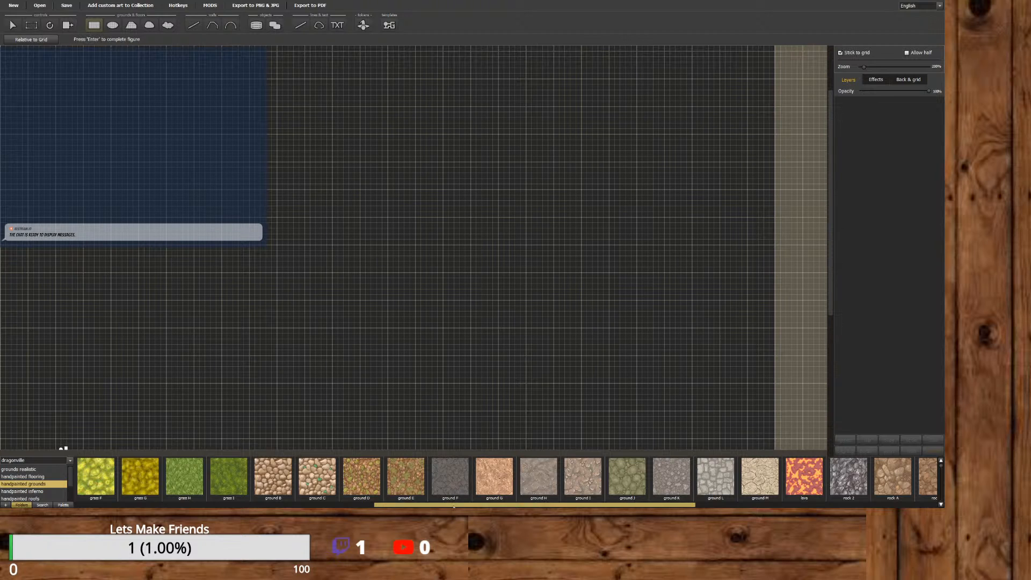
drag(450, 504, 481, 505)
click(390, 478)
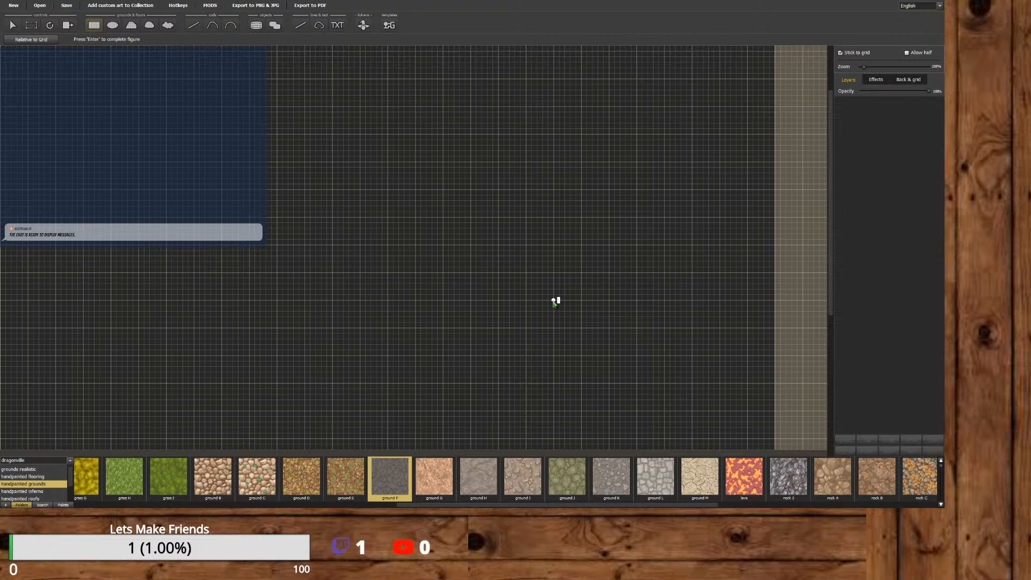
Place a ground F plot on the grid with the Rectangle tool and delete its layer.
click(556, 302)
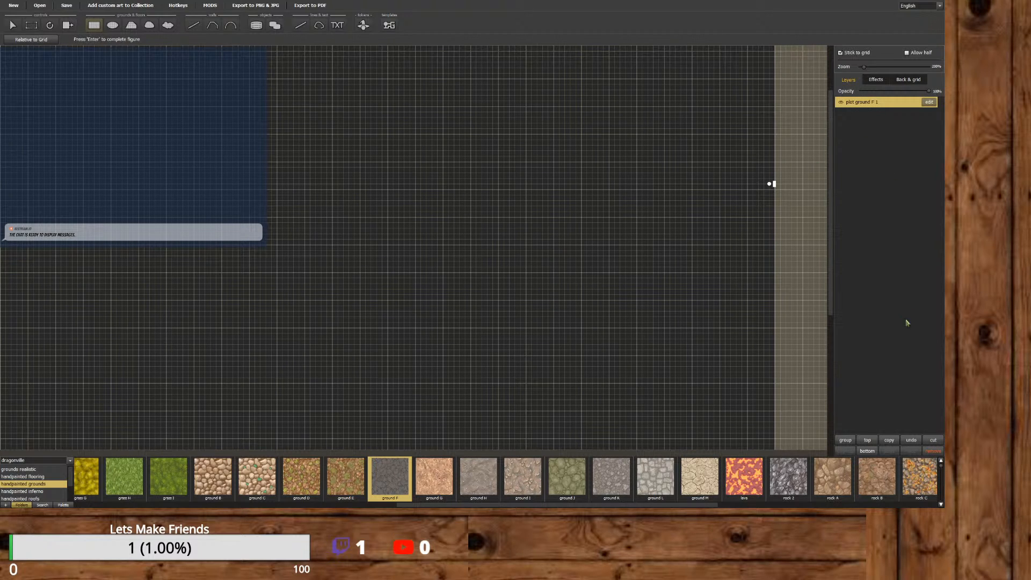
click(933, 451)
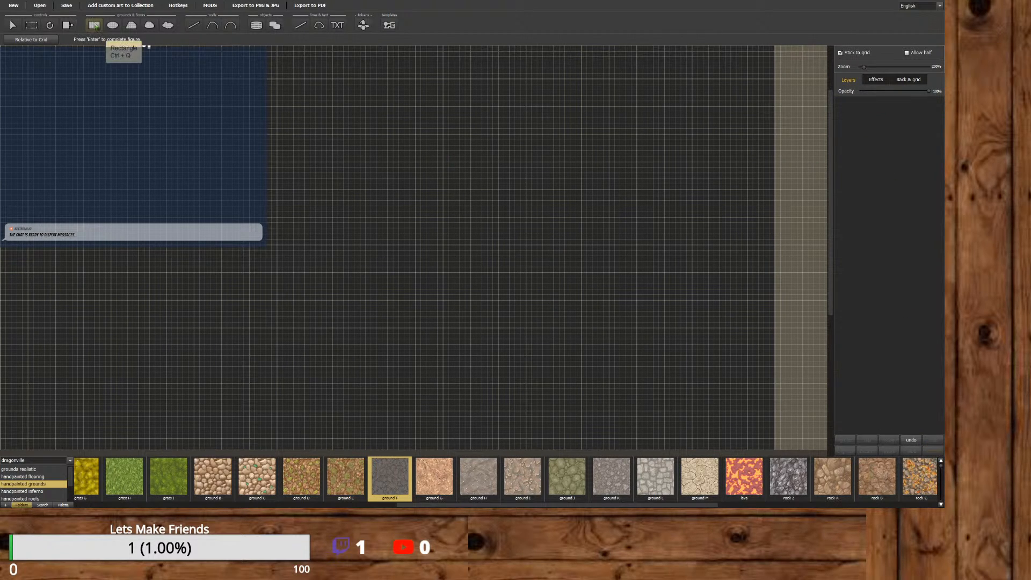
Draw a closed, nearly circular 16-sided ground F polygon on the grid, about 60 grid units across.
click(131, 25)
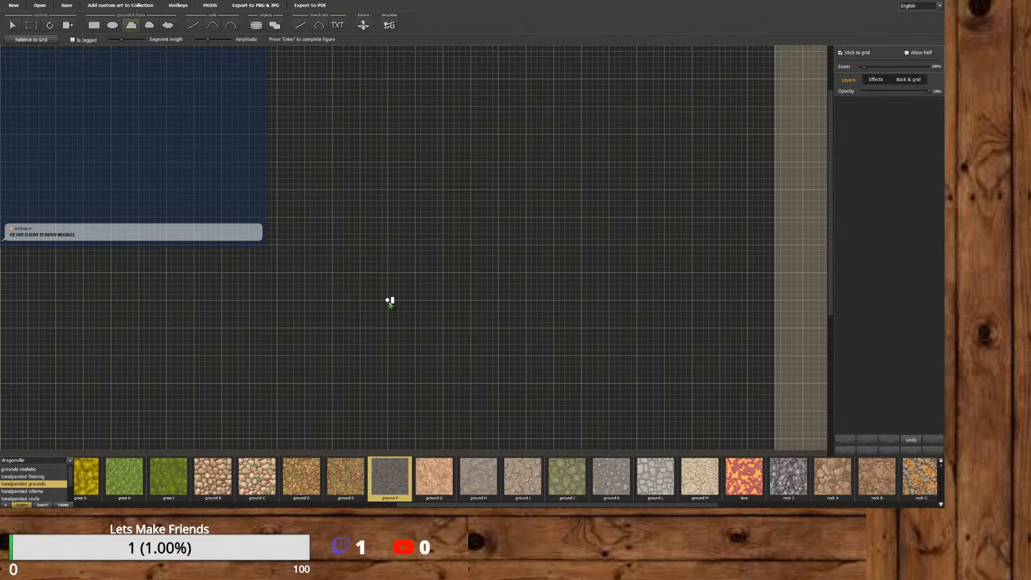
click(553, 327)
click(553, 272)
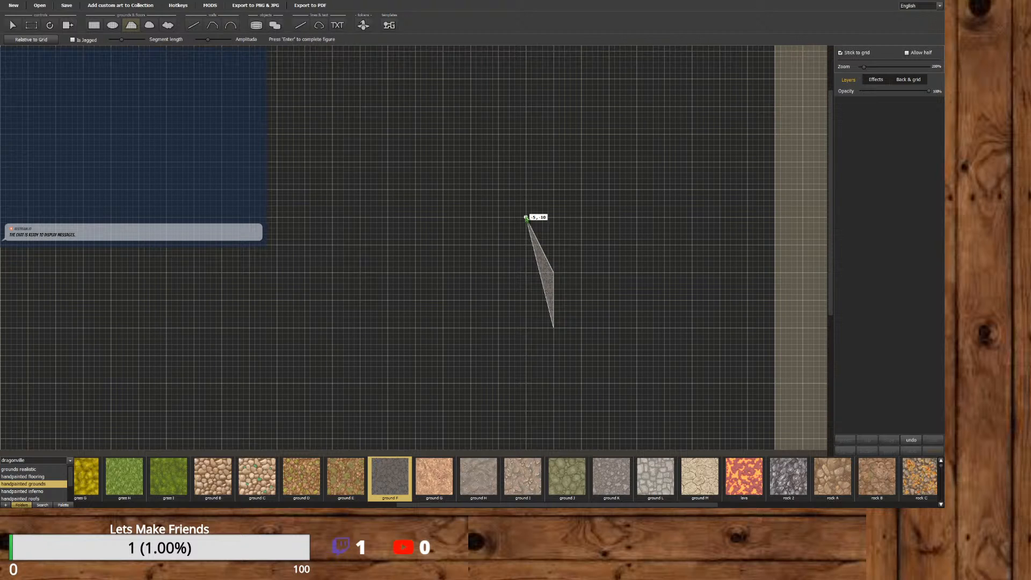
click(526, 218)
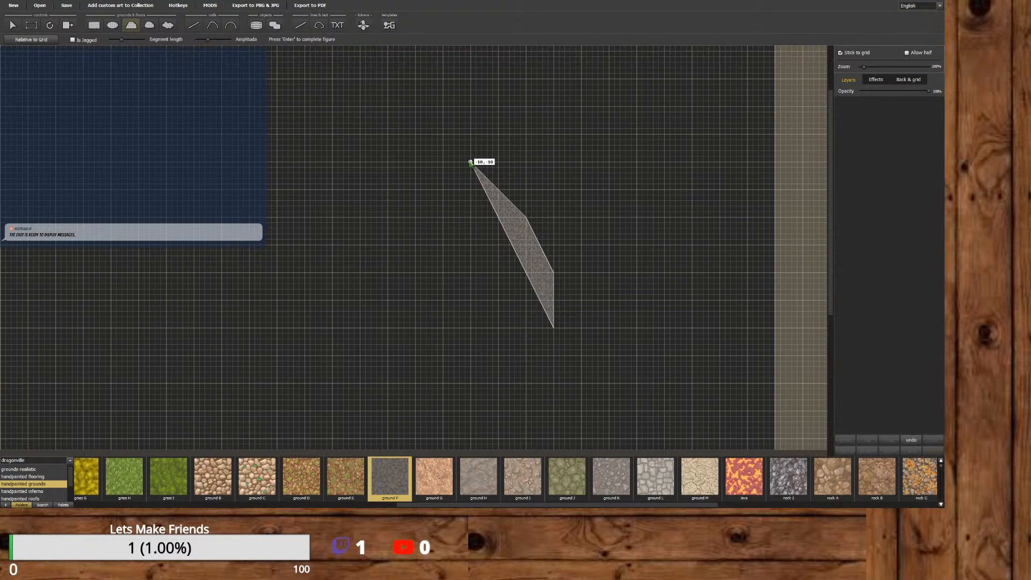
click(470, 163)
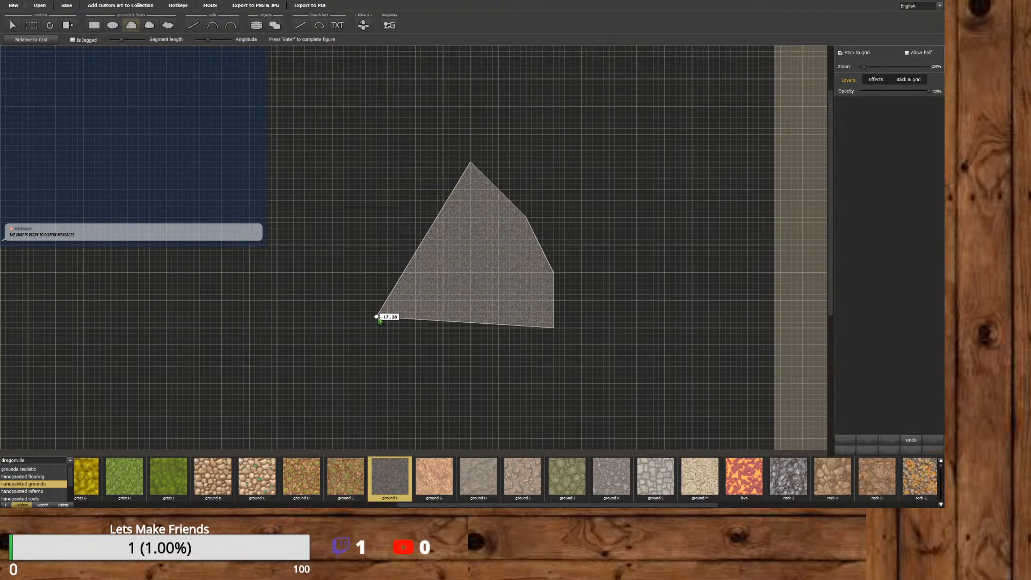
click(416, 135)
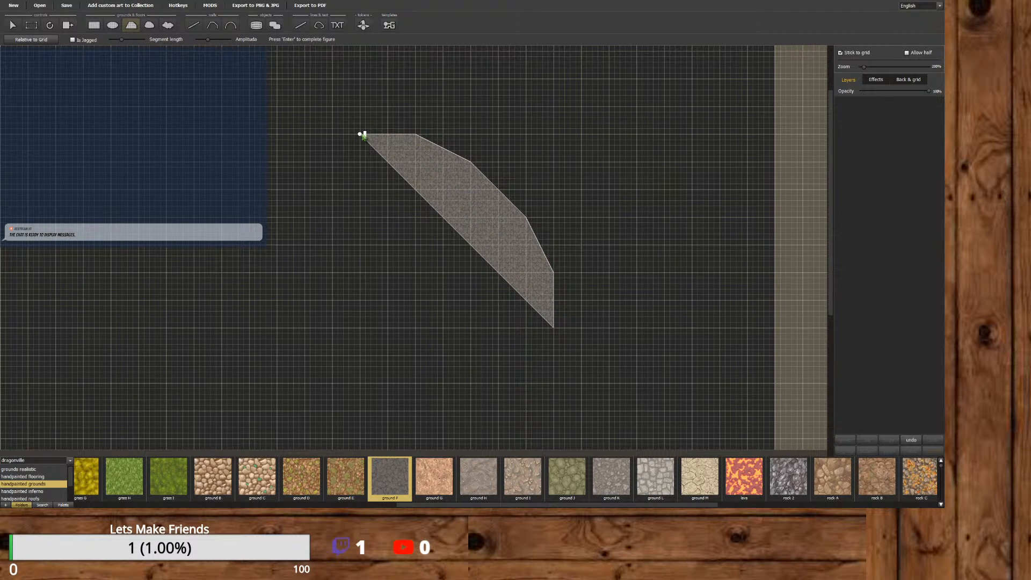
click(360, 135)
click(305, 161)
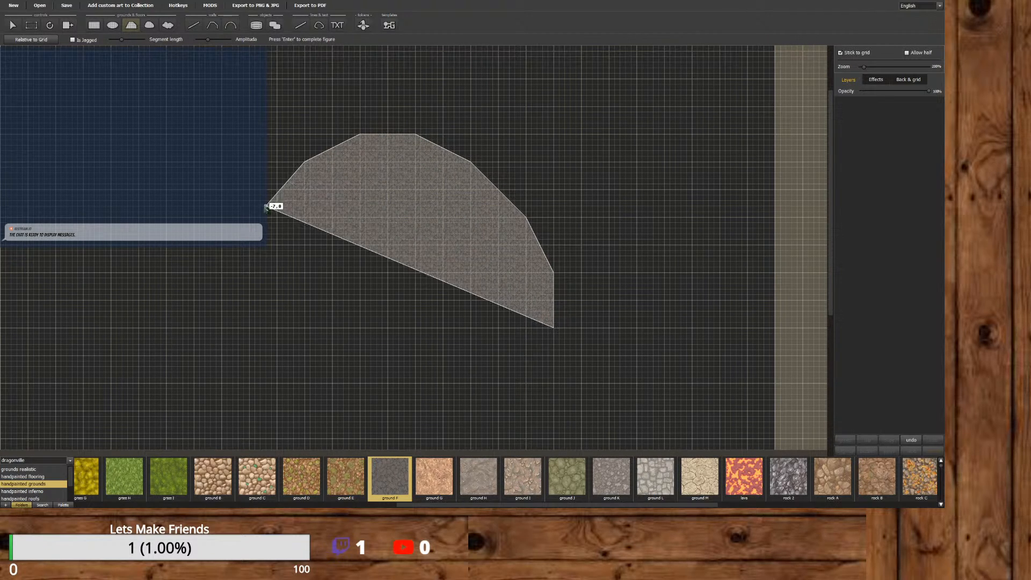
click(250, 217)
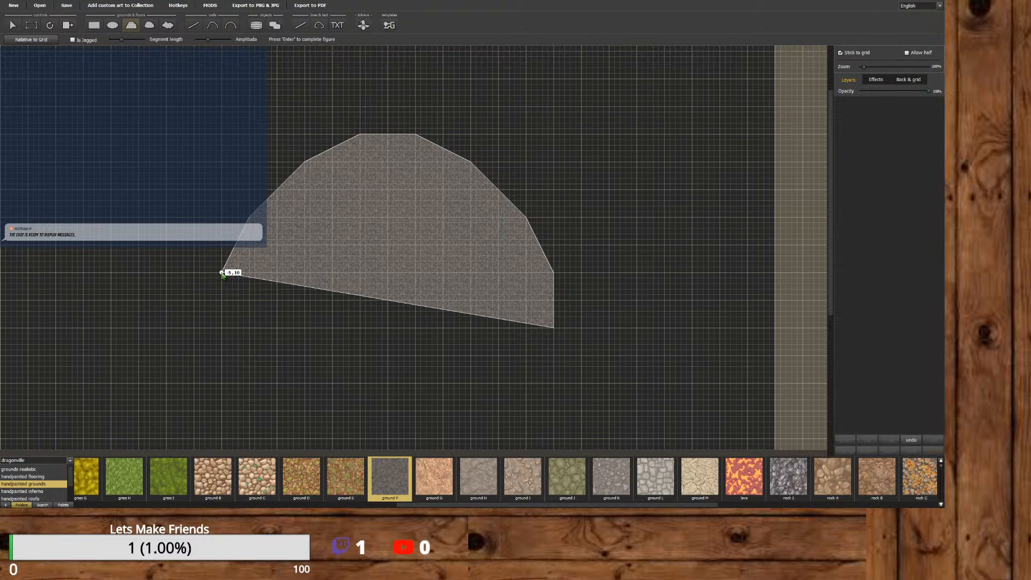
click(222, 273)
click(222, 328)
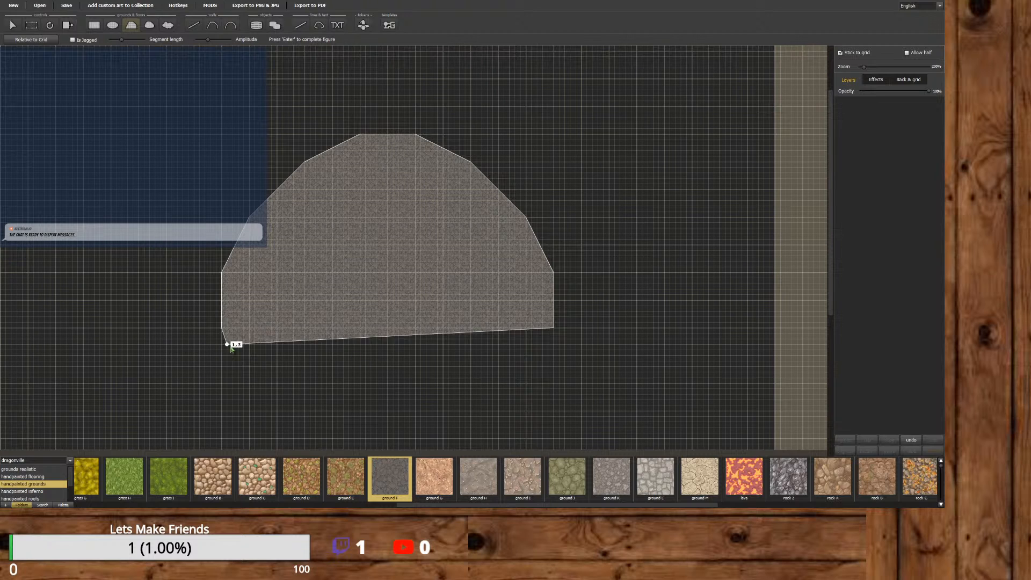
click(251, 382)
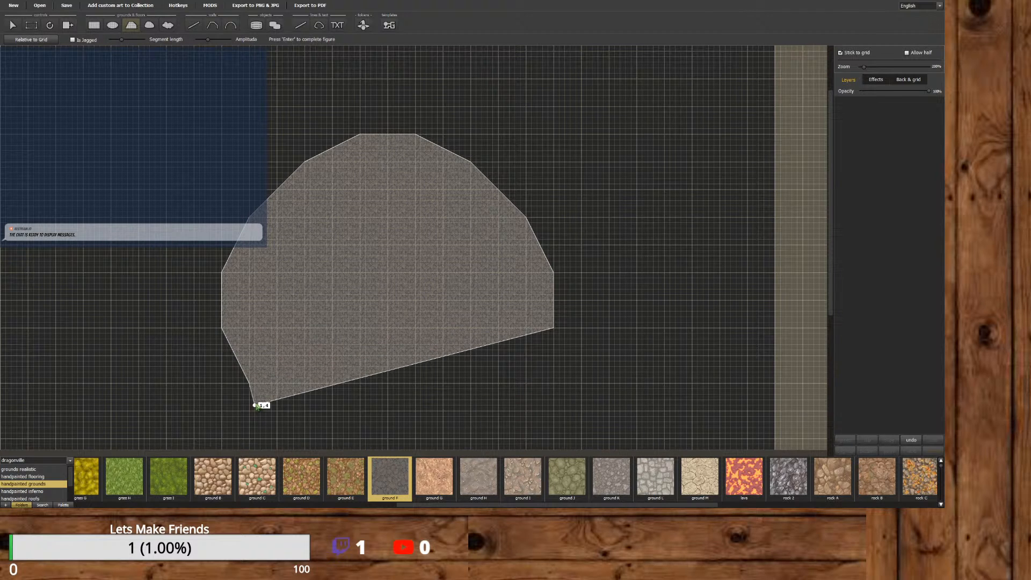
click(304, 437)
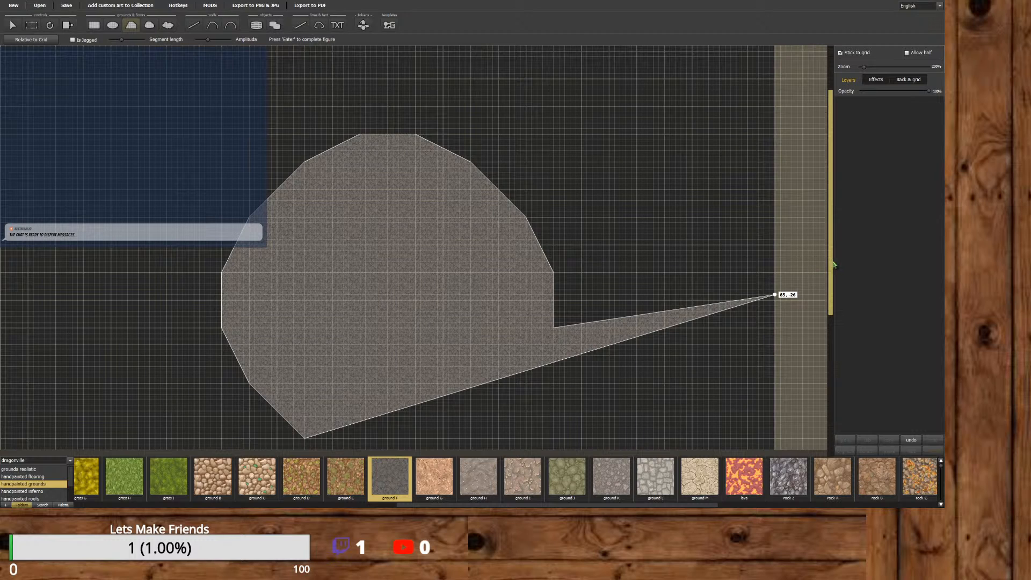
scroll(834, 267, down, 5)
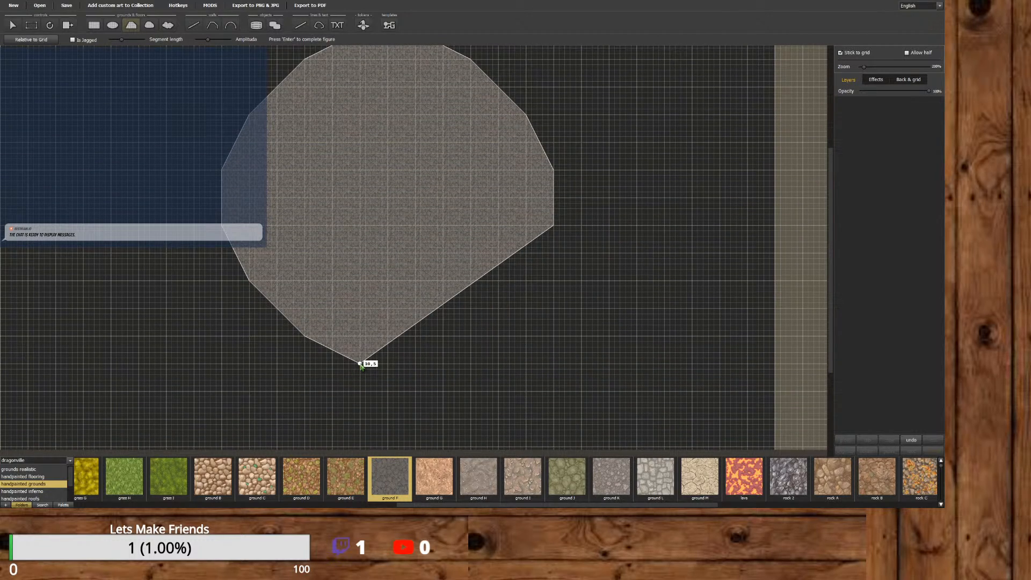
click(360, 364)
click(416, 362)
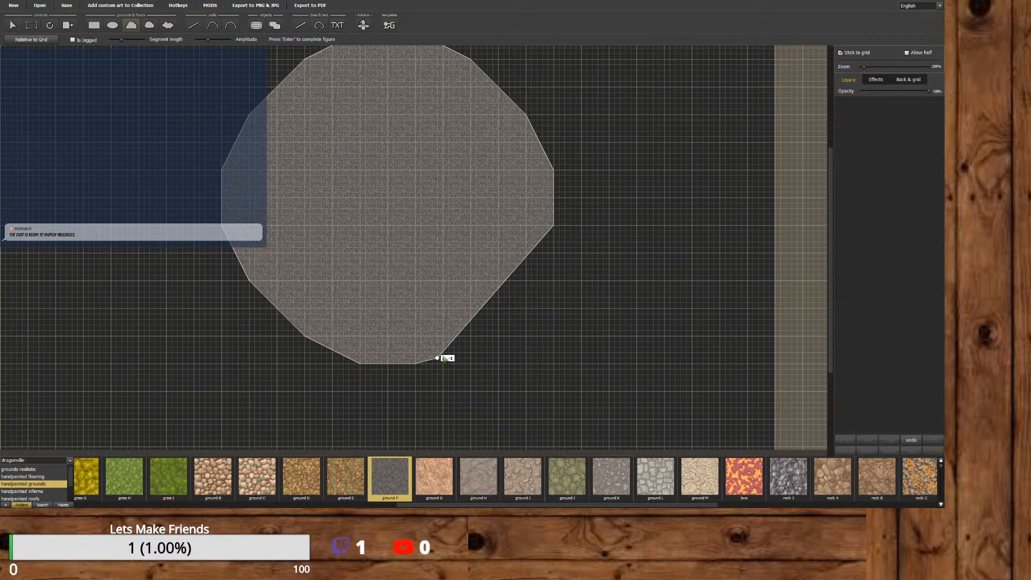
click(472, 335)
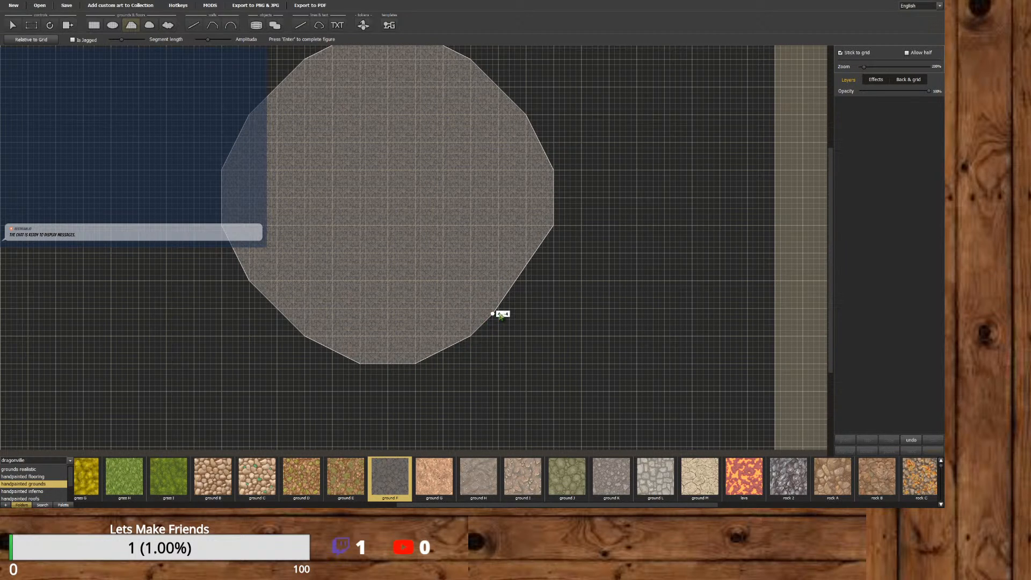
click(525, 281)
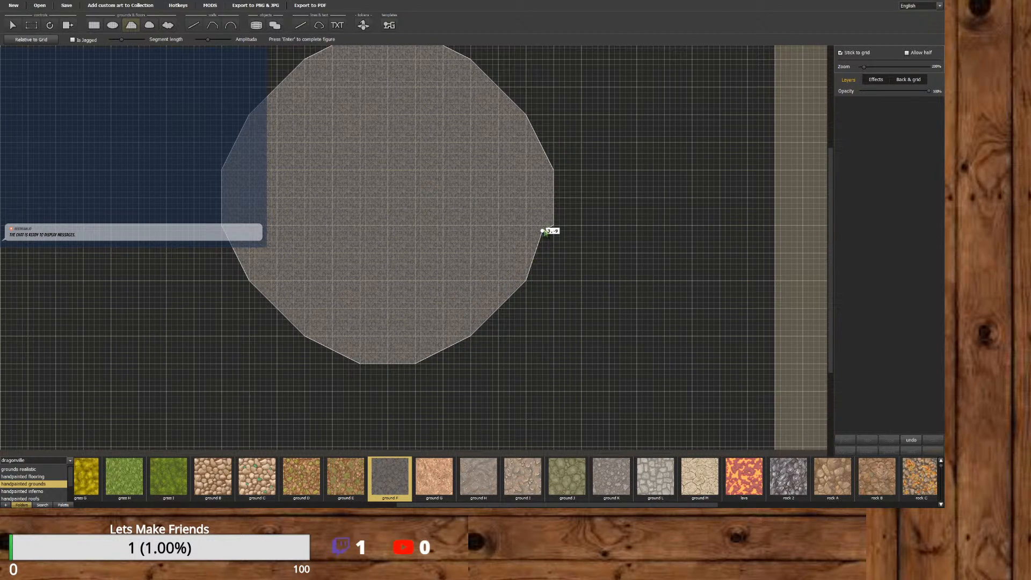
click(555, 225)
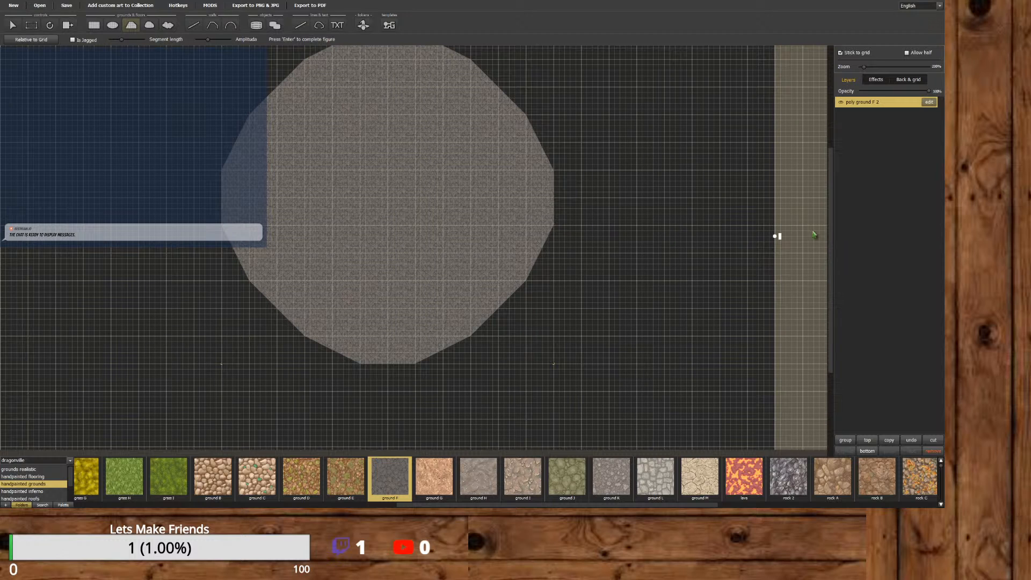
Look over the ground F polygon and browse the handpainted grounds textures back to the dirt swatches.
drag(830, 225, 830, 191)
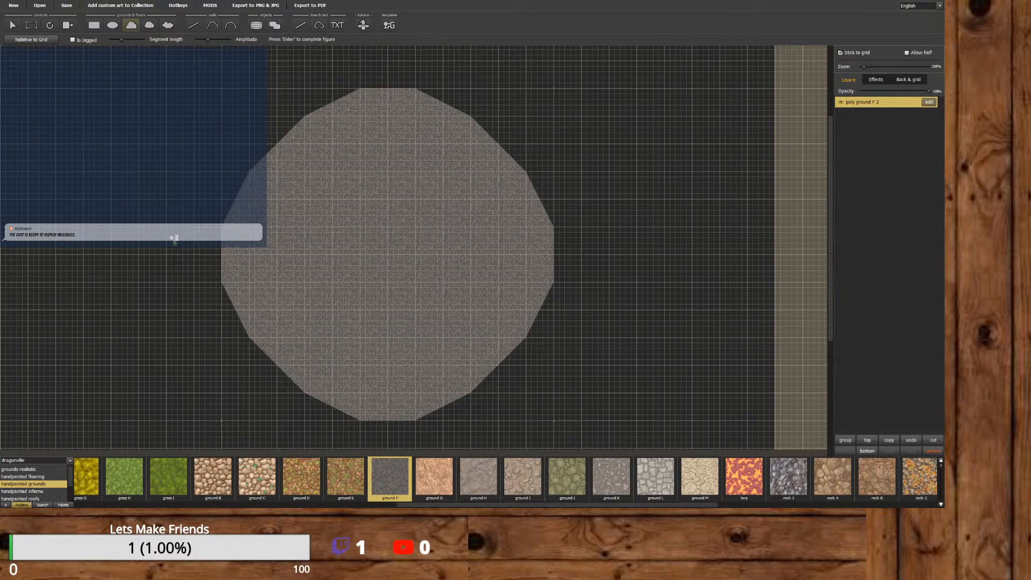
drag(830, 203, 762, 211)
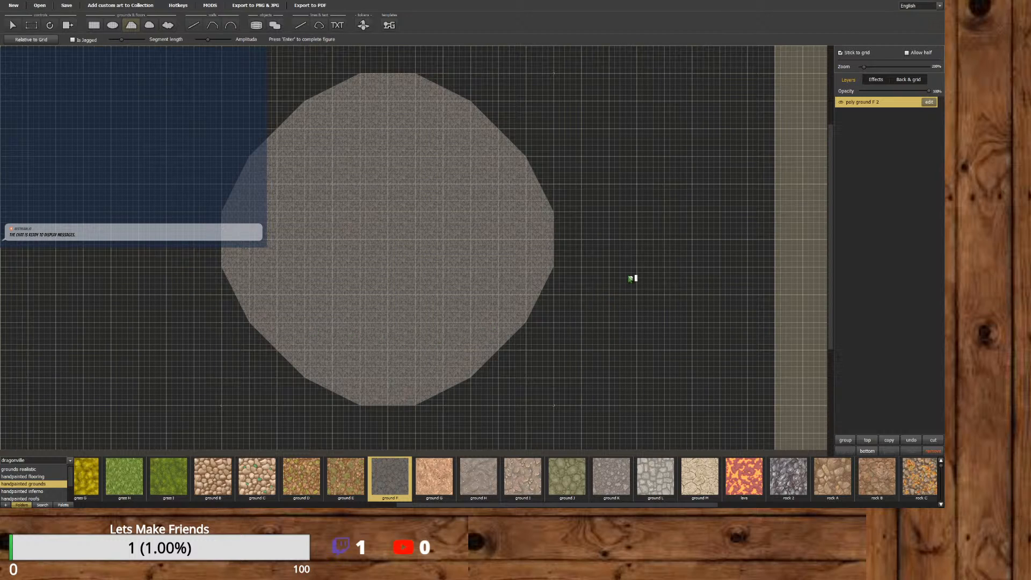
drag(830, 263, 767, 256)
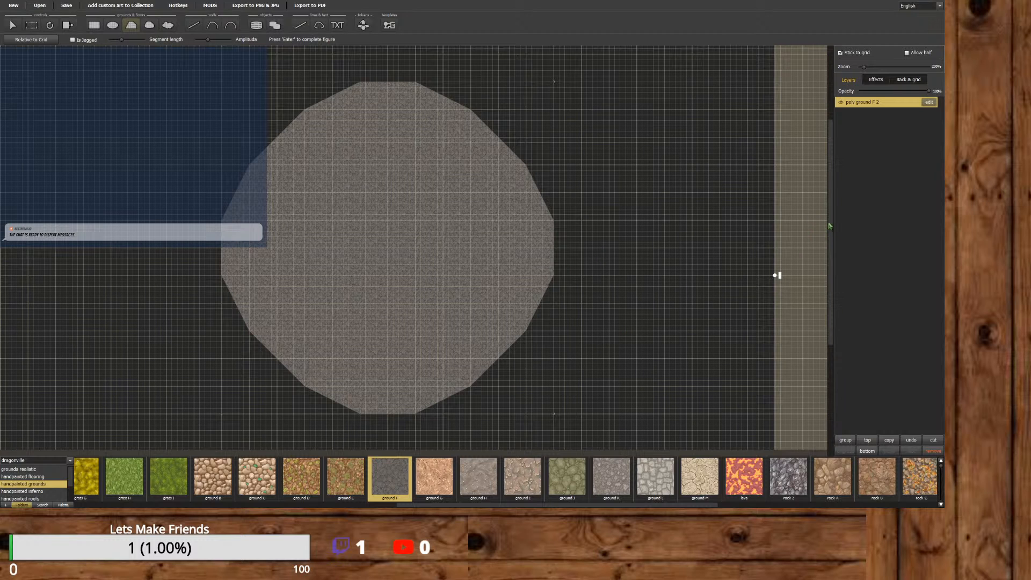
scroll(829, 226, down, 2)
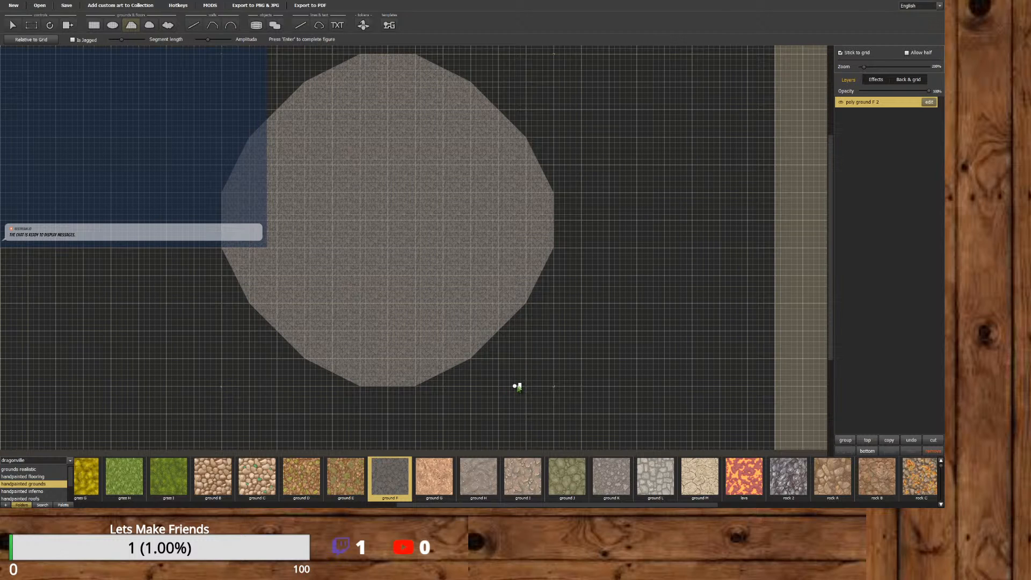
drag(465, 506, 471, 505)
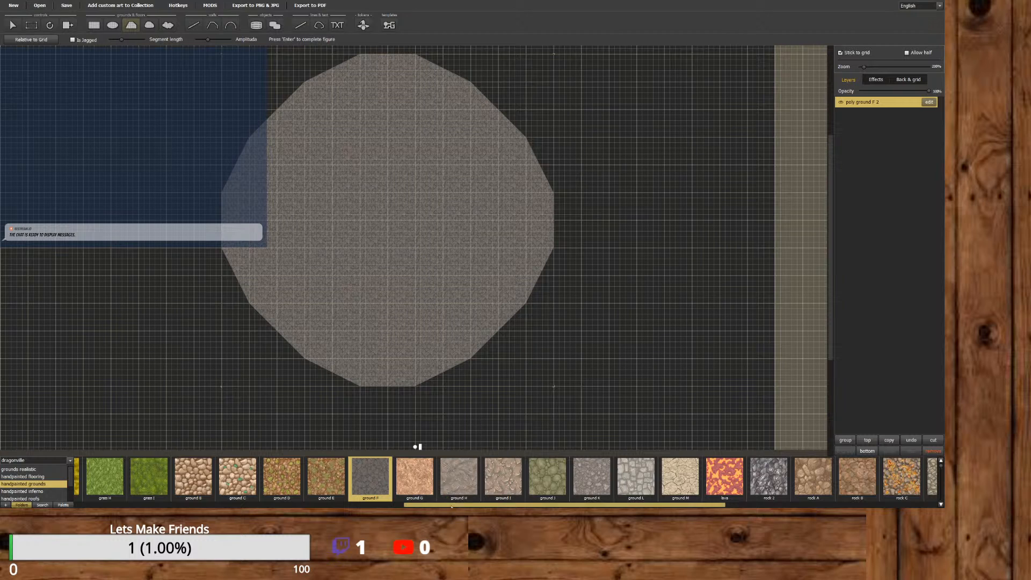
drag(447, 505, 144, 505)
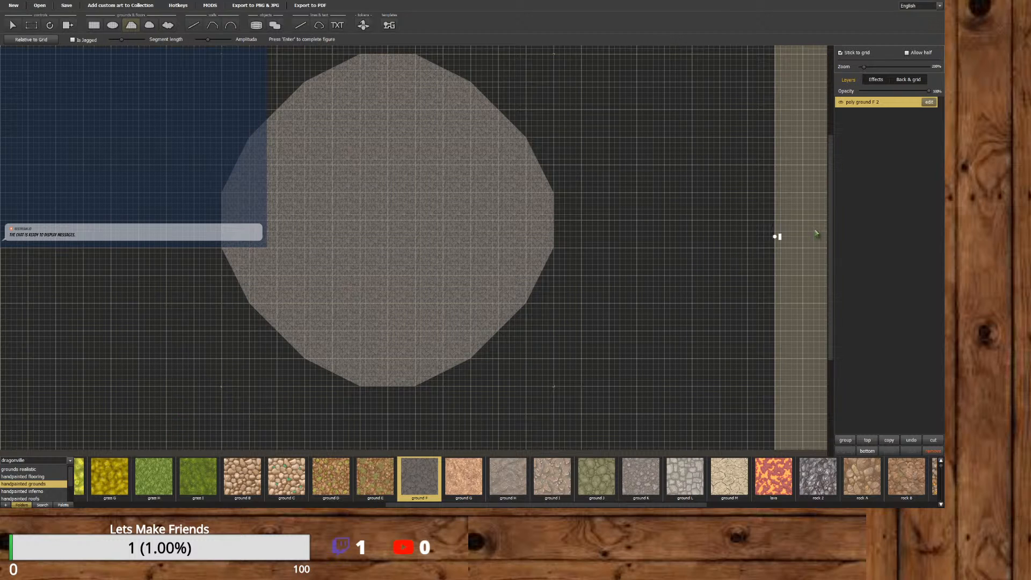
drag(830, 228, 830, 206)
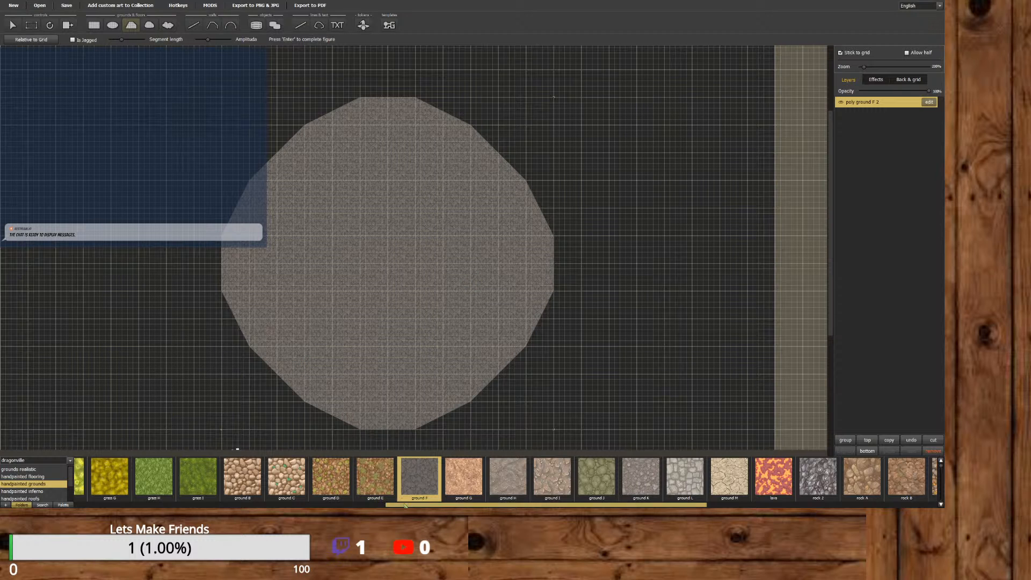
drag(404, 505, 84, 506)
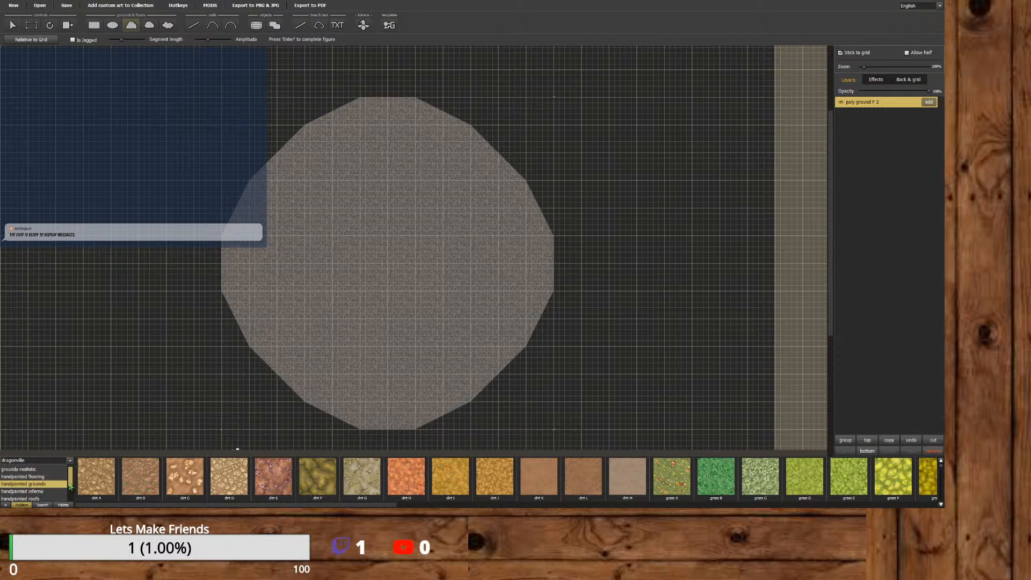
Switch to the handpainted flooring textures and select slab D as the fill texture.
scroll(70, 486, down, 1)
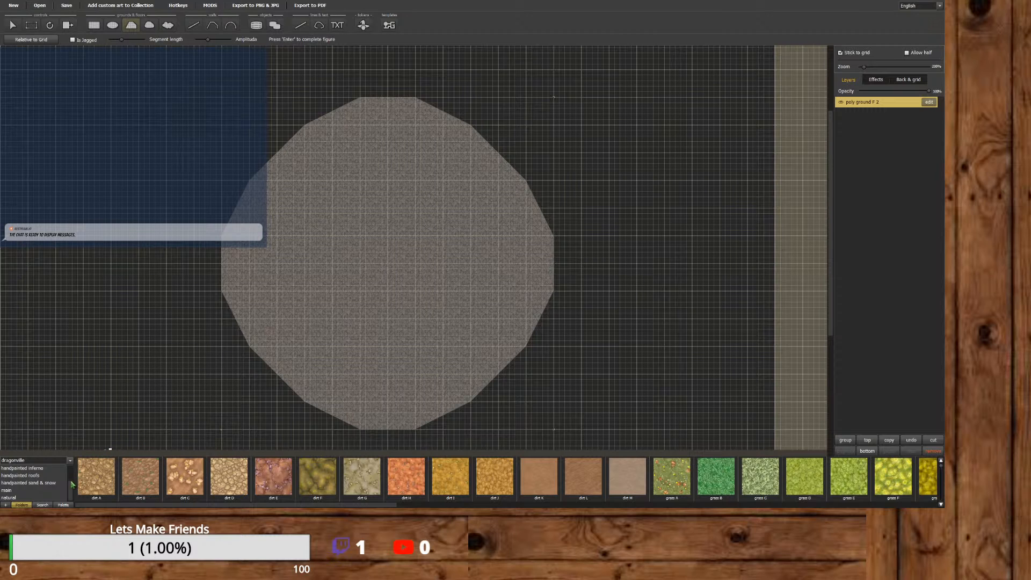
scroll(70, 486, up, 1)
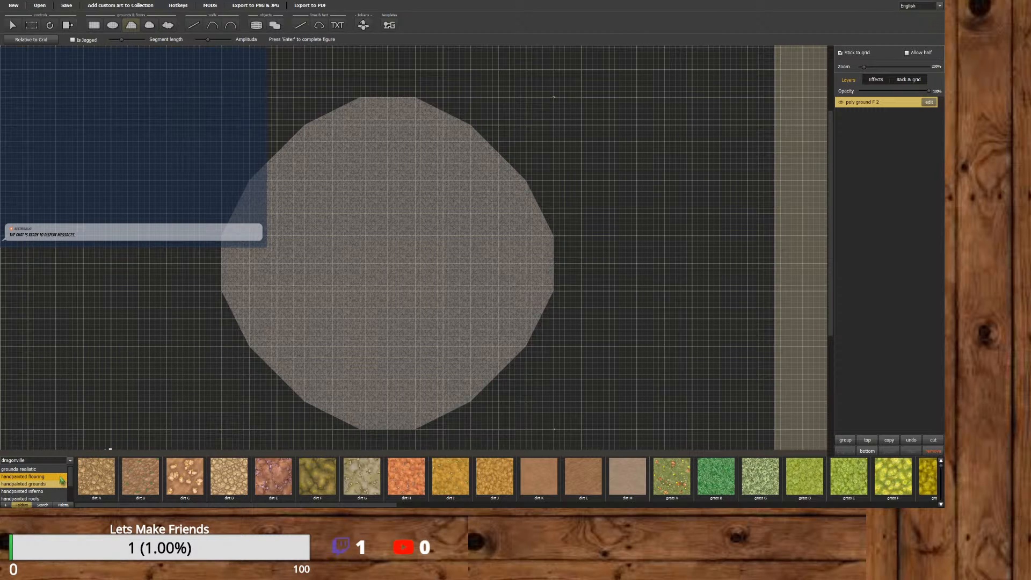
click(61, 477)
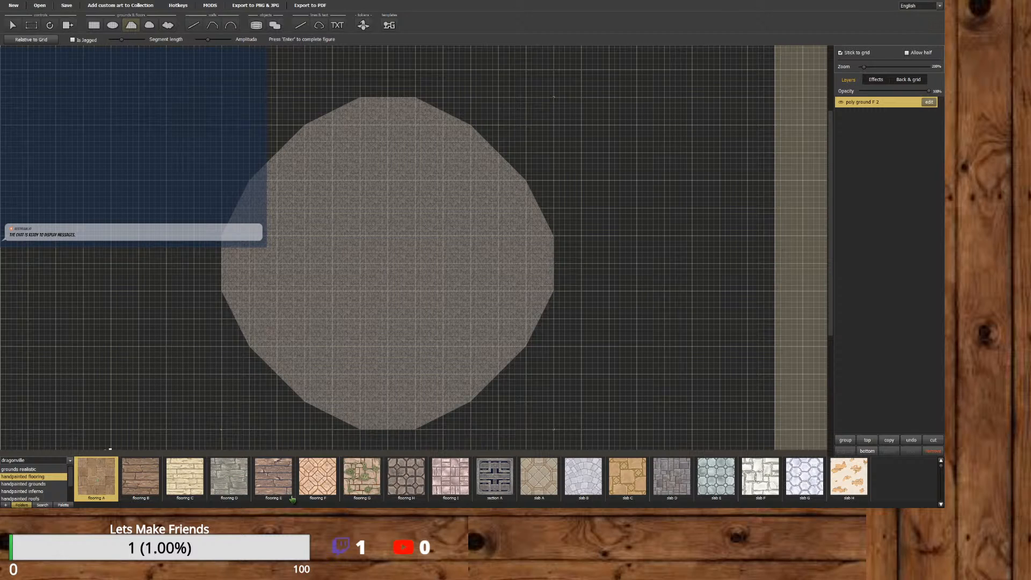
click(675, 477)
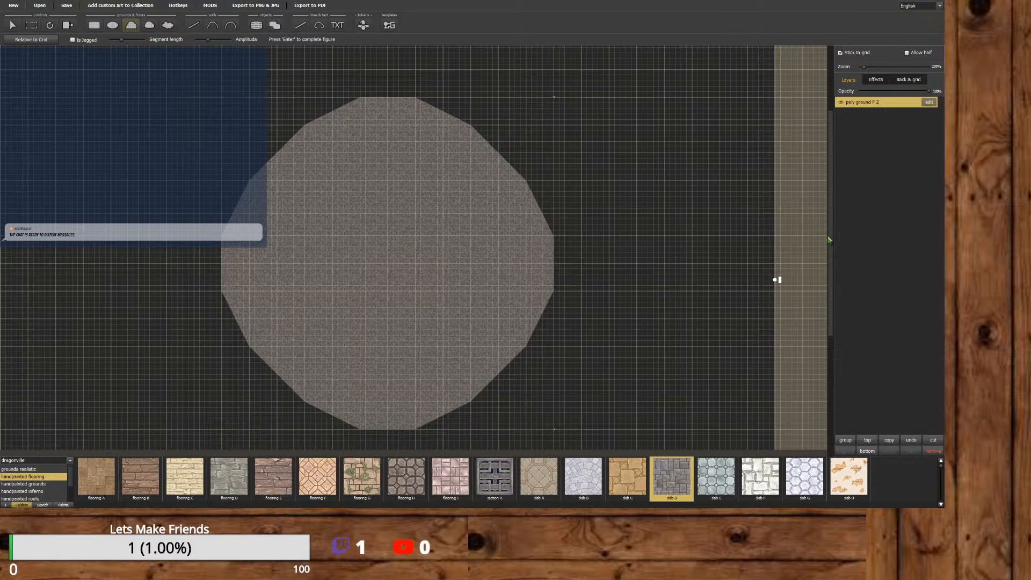
mouse_move(831, 241)
mouse_down()
mouse_move(832, 257)
mouse_move(833, 248)
mouse_up()
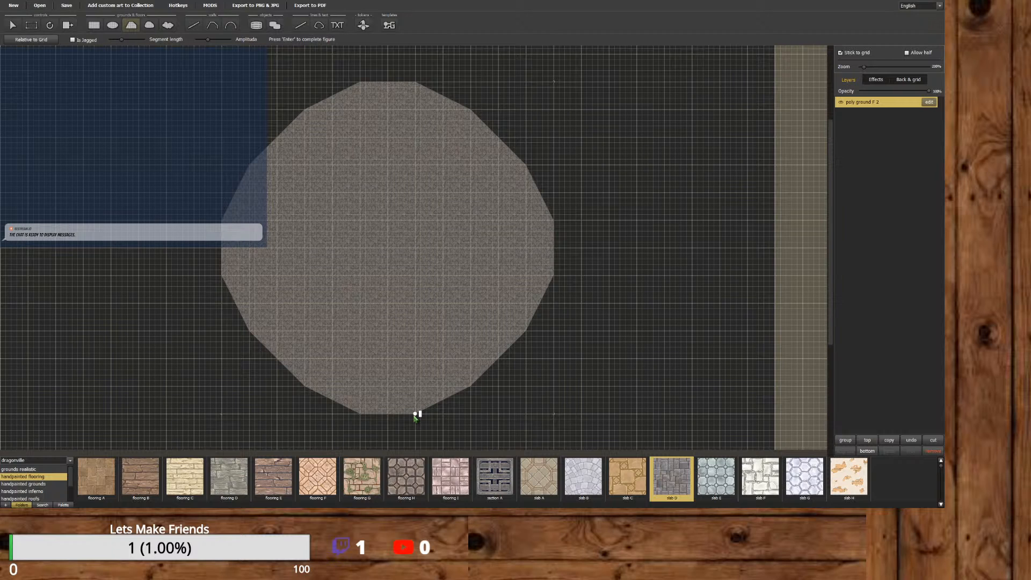
Try a slab D polygon curving out from the ground polygon's lower edge and following its lower-right outline, and delete its layer.
click(372, 415)
click(376, 431)
click(387, 436)
click(399, 429)
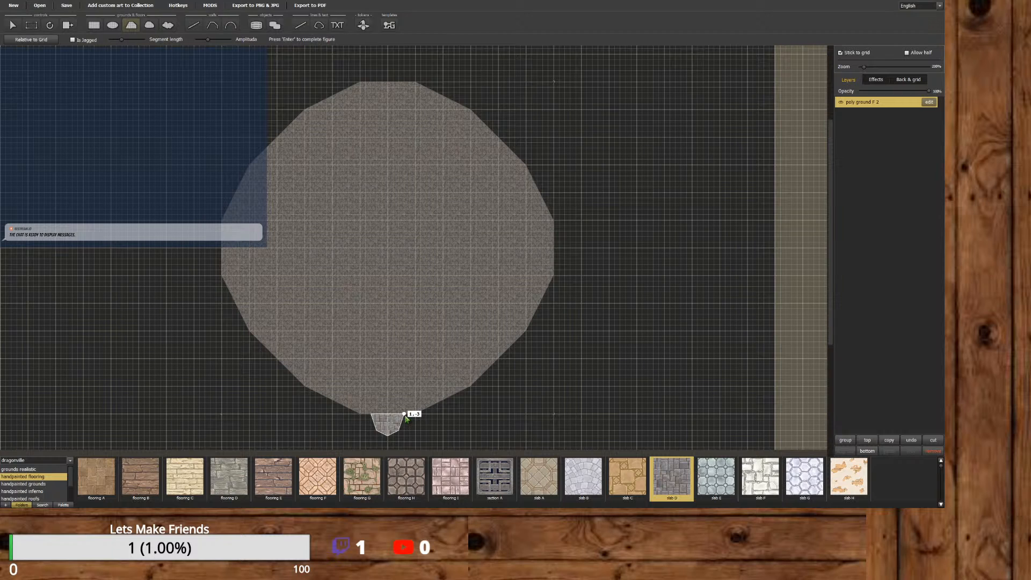
click(405, 414)
click(415, 414)
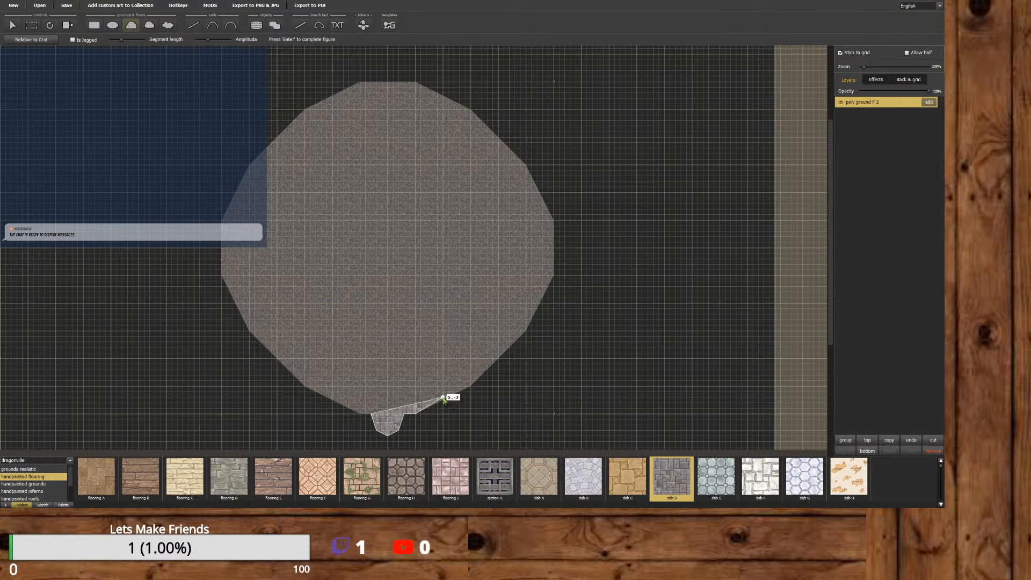
click(471, 387)
click(527, 332)
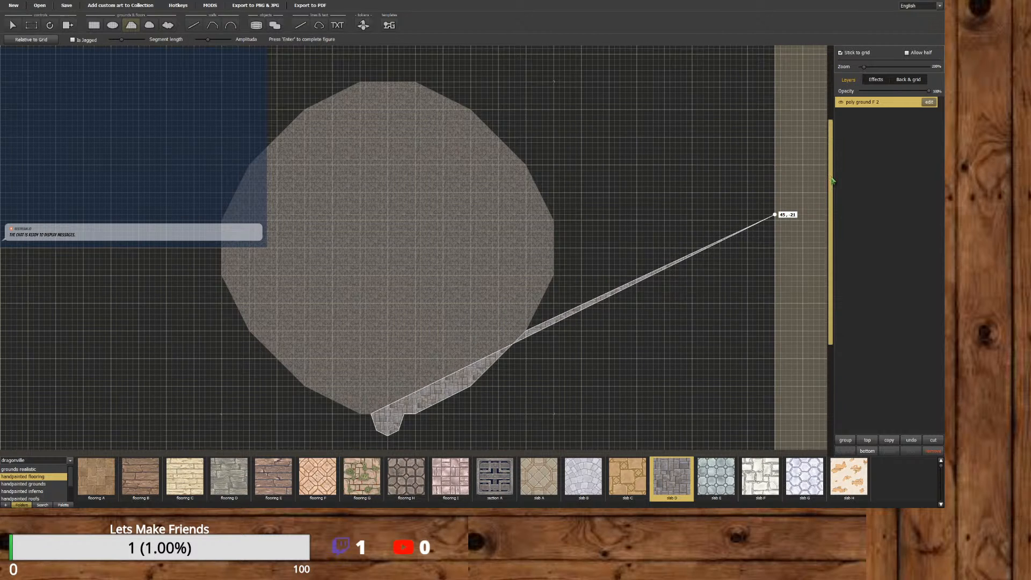
scroll(829, 203, down, 2)
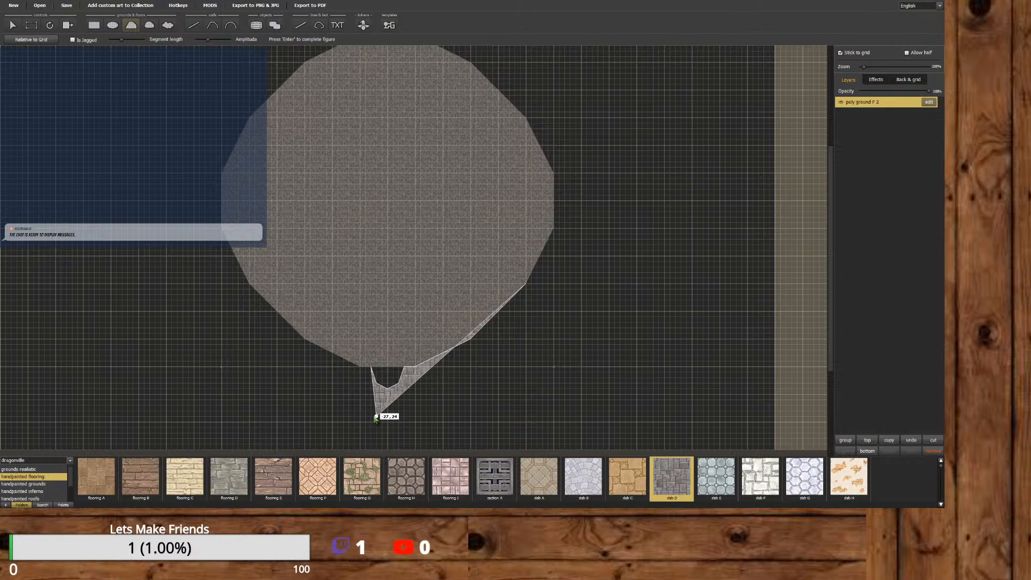
click(372, 366)
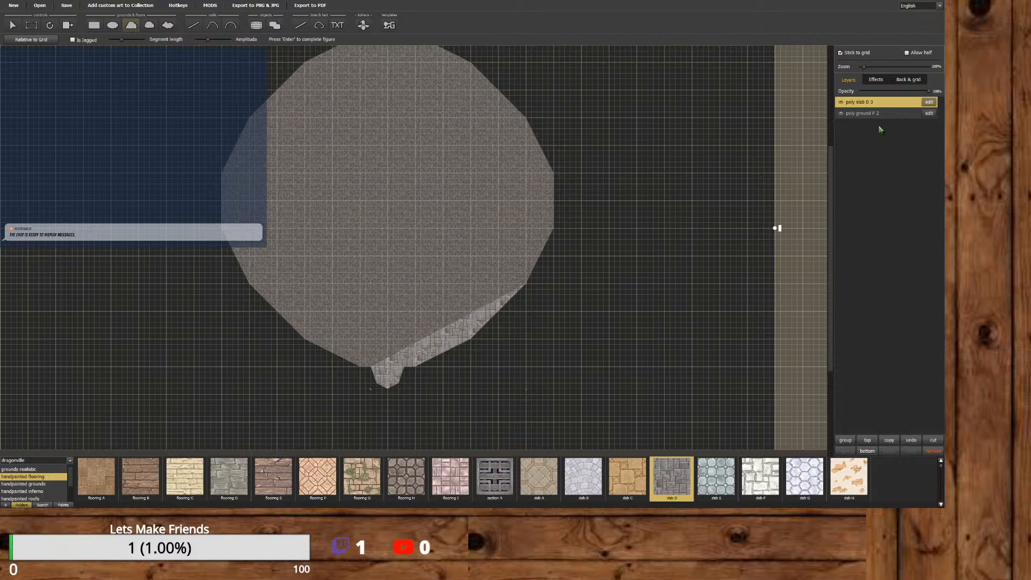
click(933, 451)
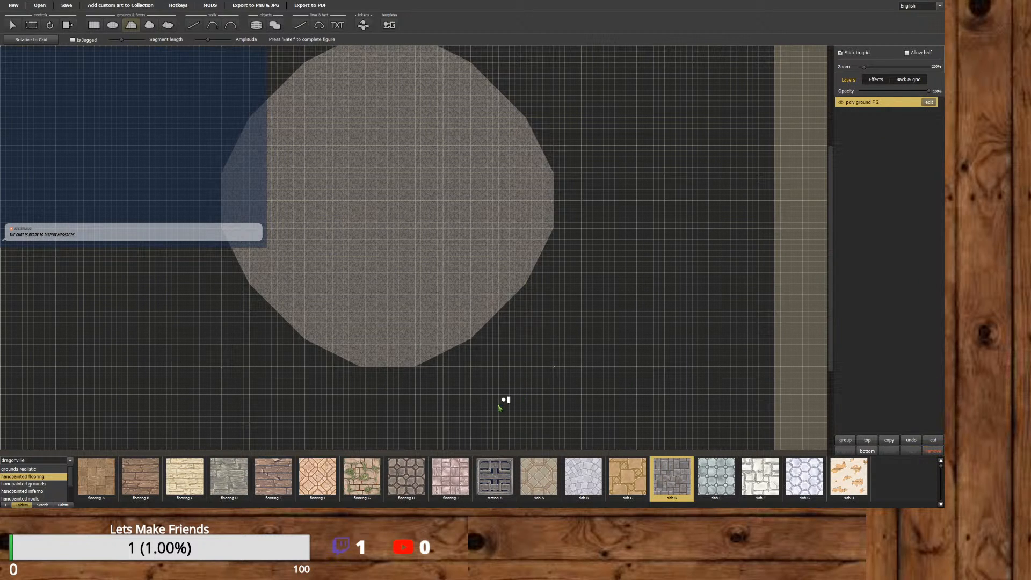
Draw a section A rectangle, 6 grid units wide and 5 high, centred outside the ground polygon's lower edge.
click(485, 478)
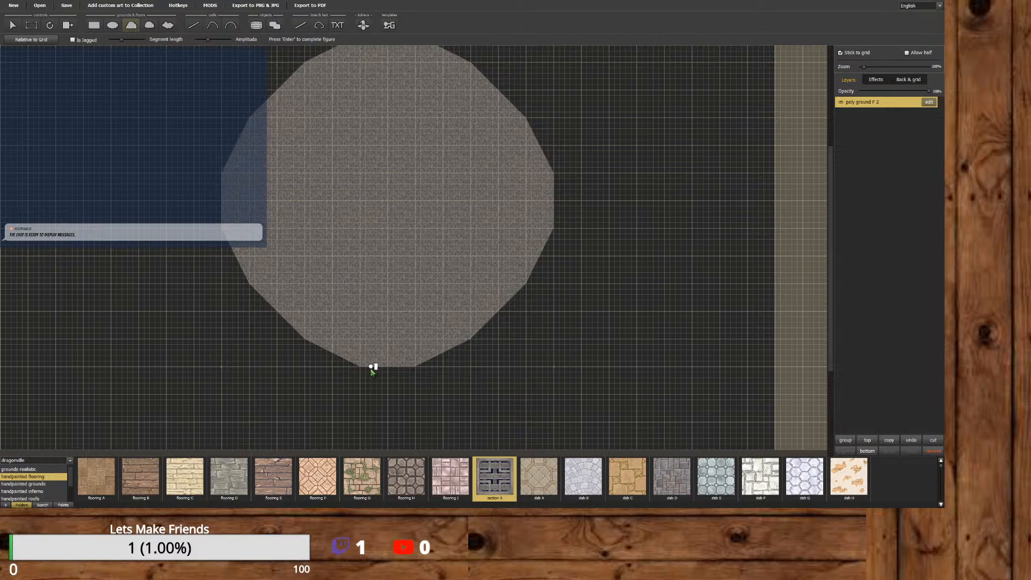
click(371, 367)
click(371, 394)
click(404, 394)
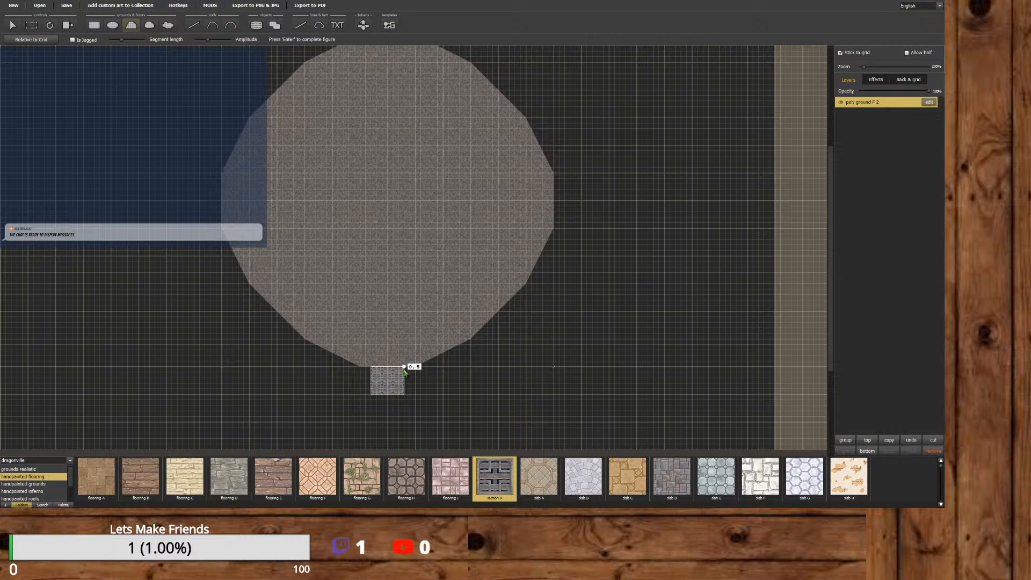
click(404, 367)
click(372, 367)
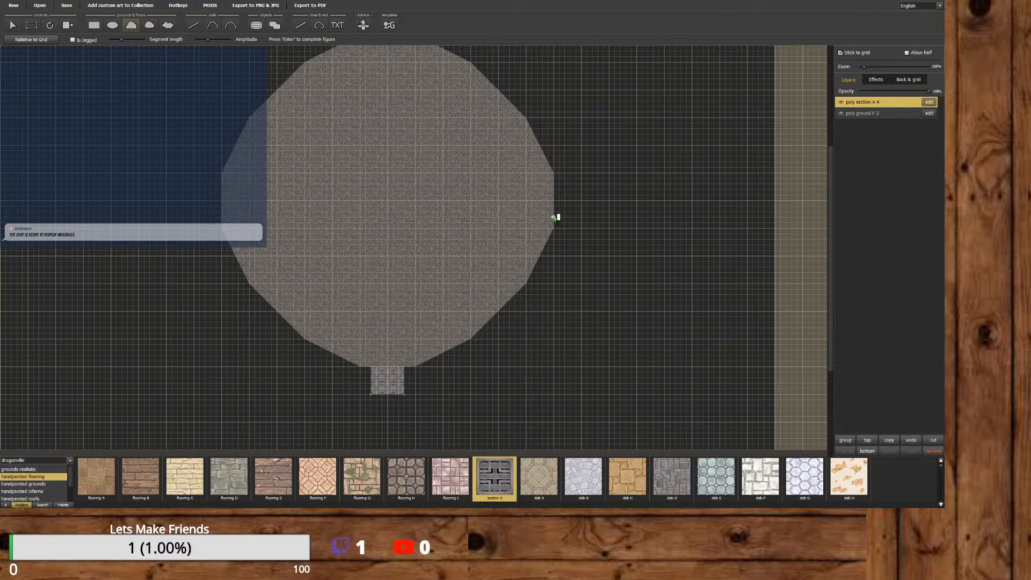
Draw a section A rectangle, 5 grid units wide and 6 high, centred outside the ground polygon's right edge.
click(555, 218)
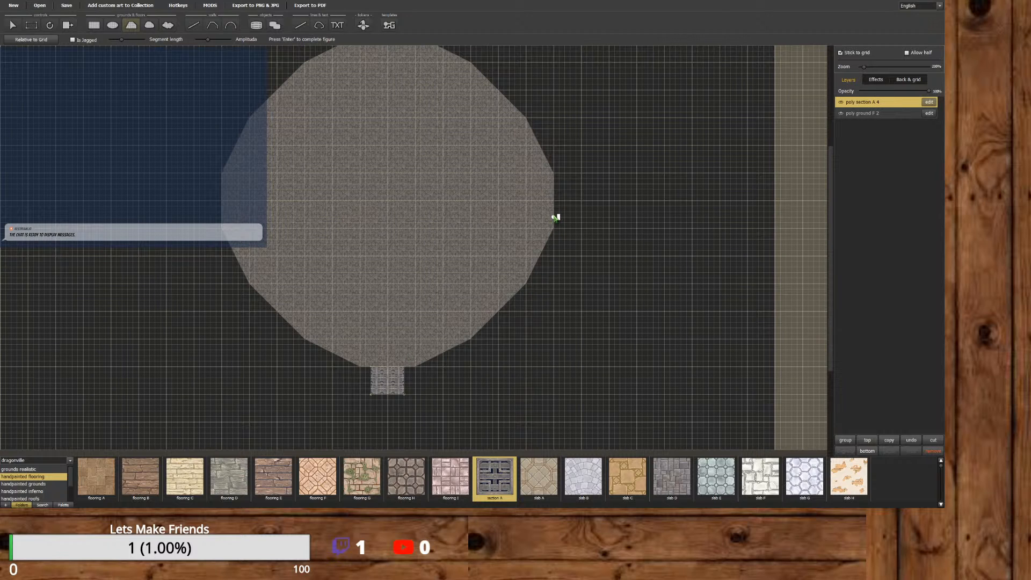
click(559, 184)
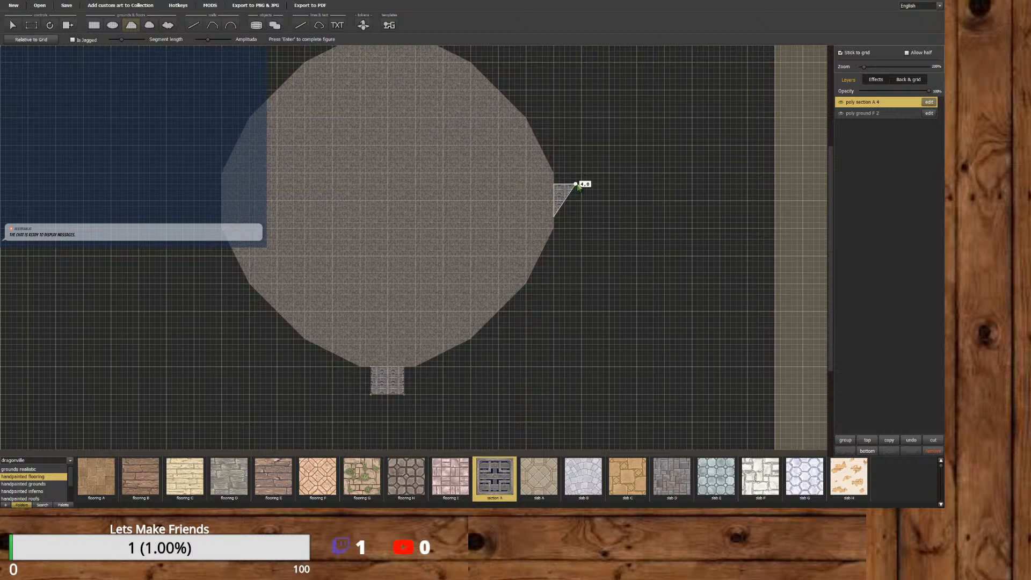
click(580, 184)
click(581, 212)
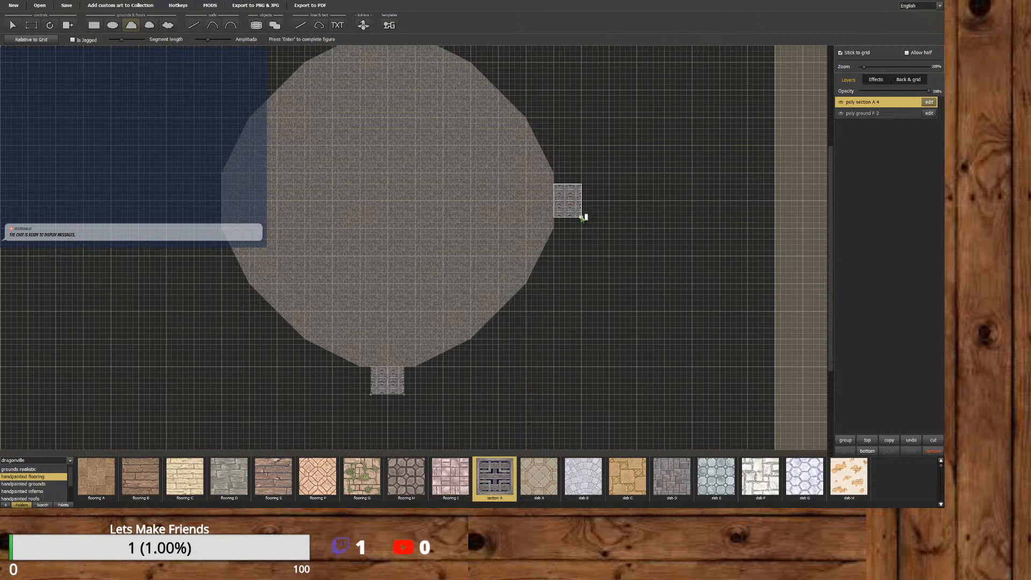
click(555, 217)
Draw a section A rectangle, 6 grid units wide and 5 high, centred outside the ground polygon's upper edge.
scroll(830, 201, up, 3)
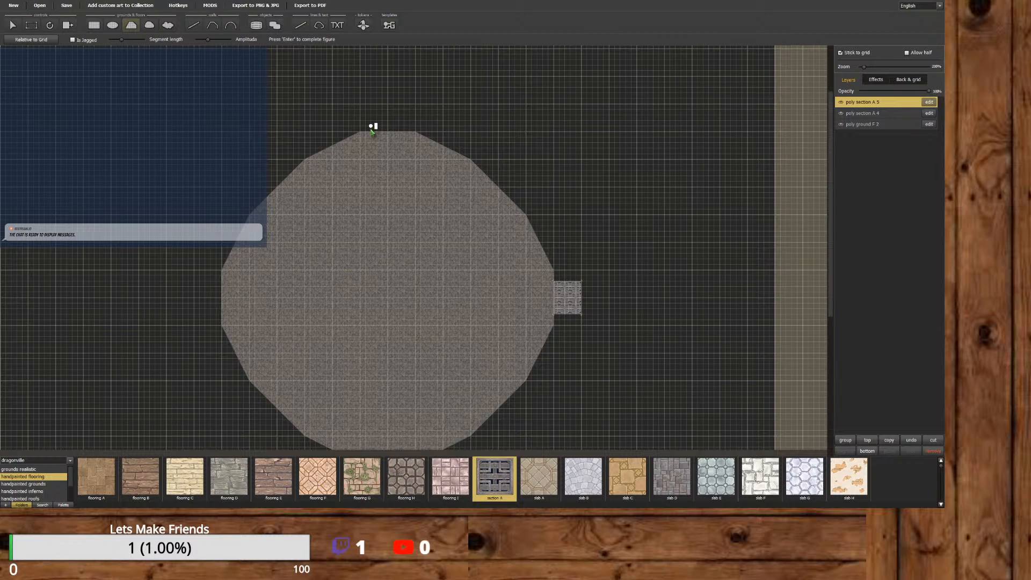
click(372, 131)
click(373, 104)
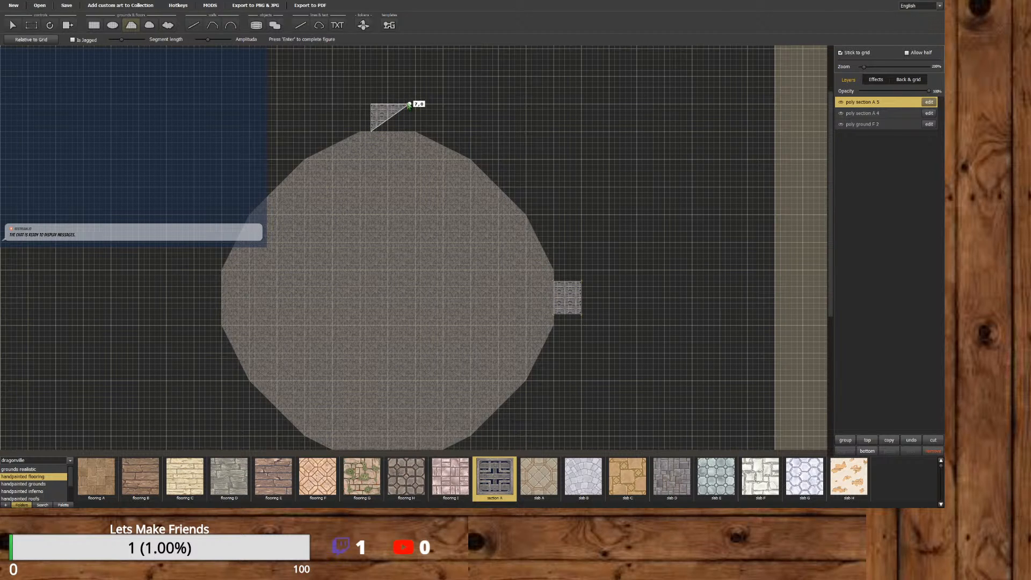
click(406, 104)
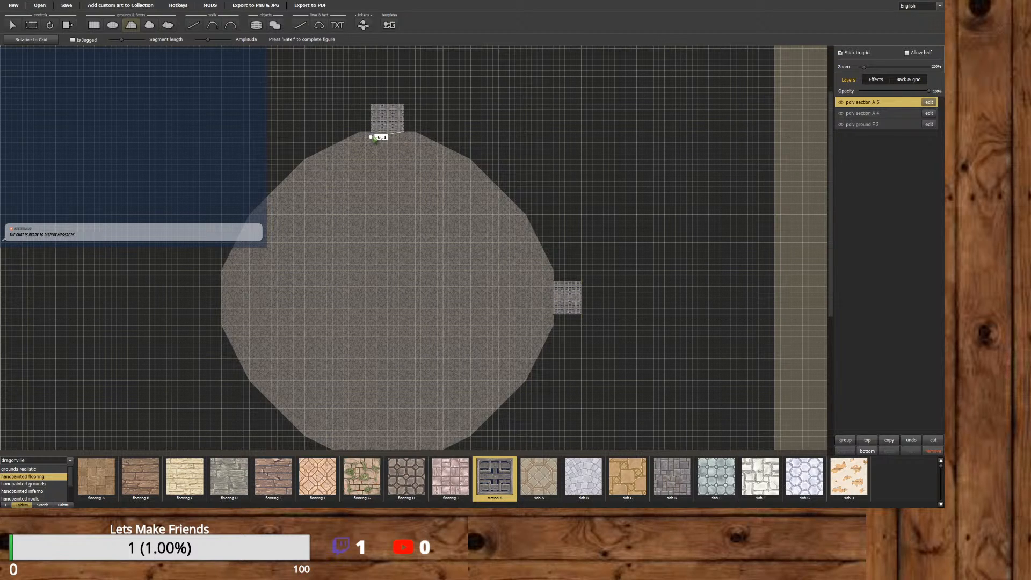
click(372, 132)
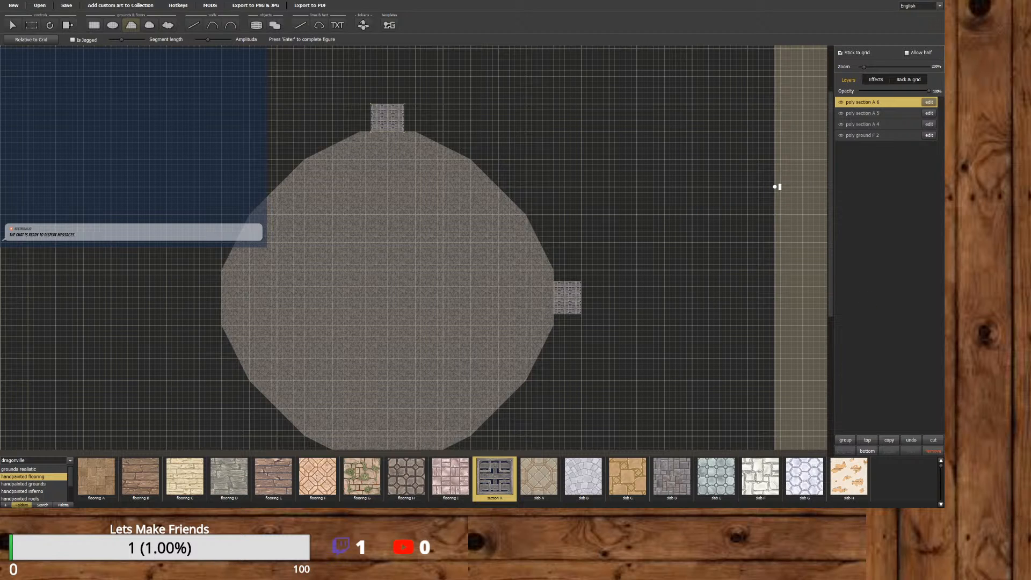
Draw a section A rectangle, 5 grid units wide and 6 high, centred outside the ground polygon's left edge.
scroll(777, 186, down, 3)
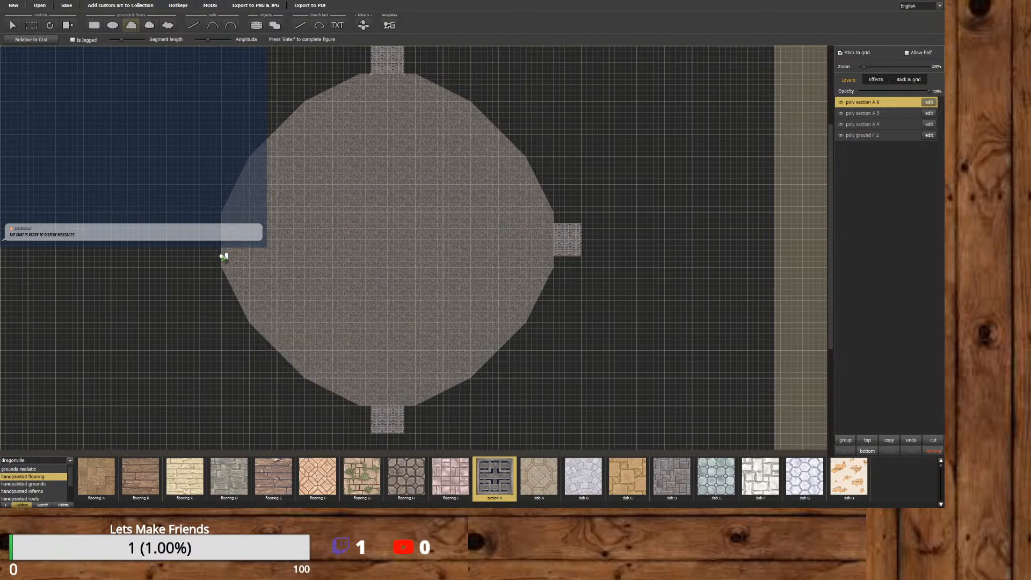
click(217, 256)
click(194, 257)
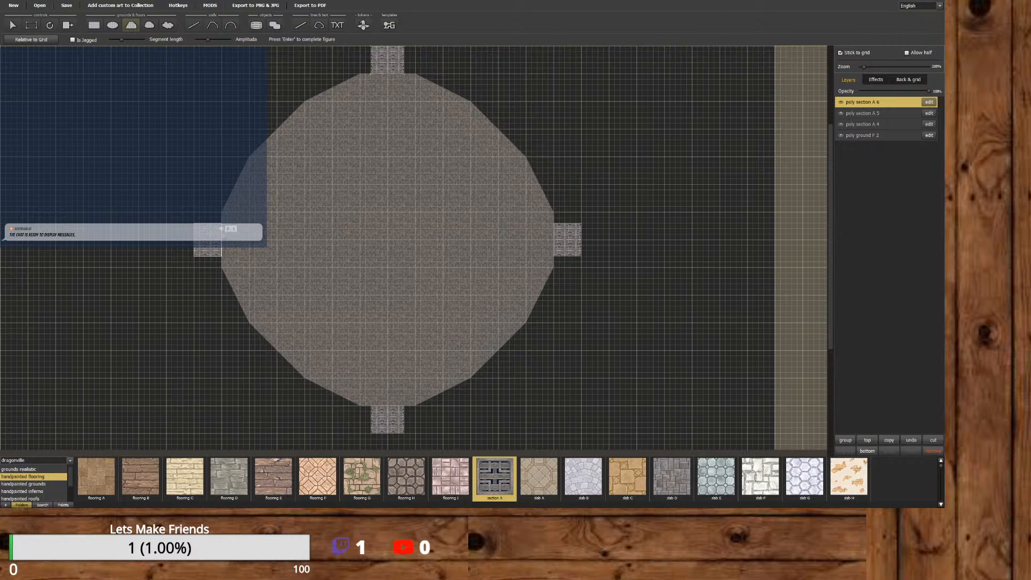
click(225, 257)
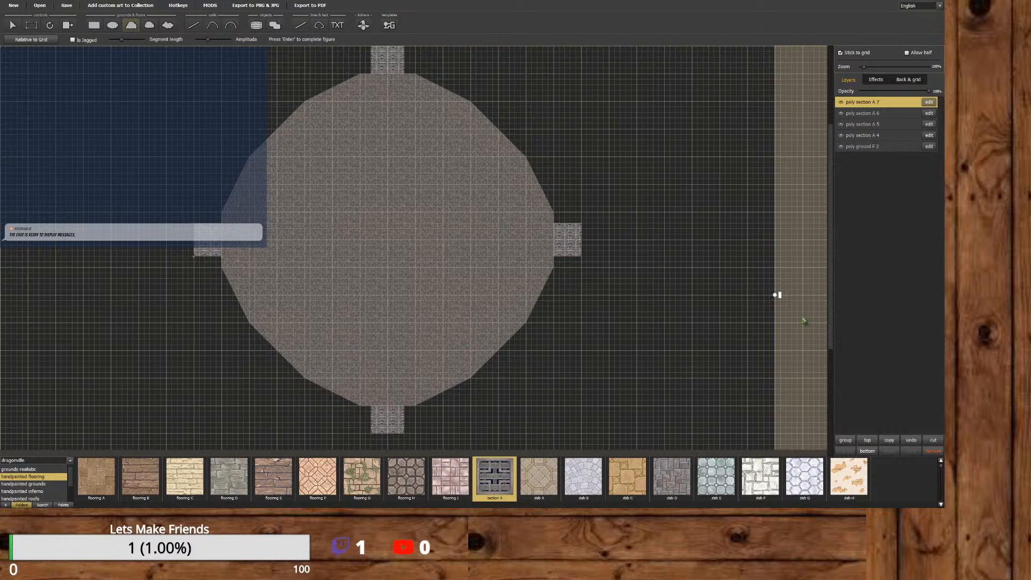
Select the slab D texture and move the ground F polygon's layer above the four section A layers.
drag(831, 341, 824, 366)
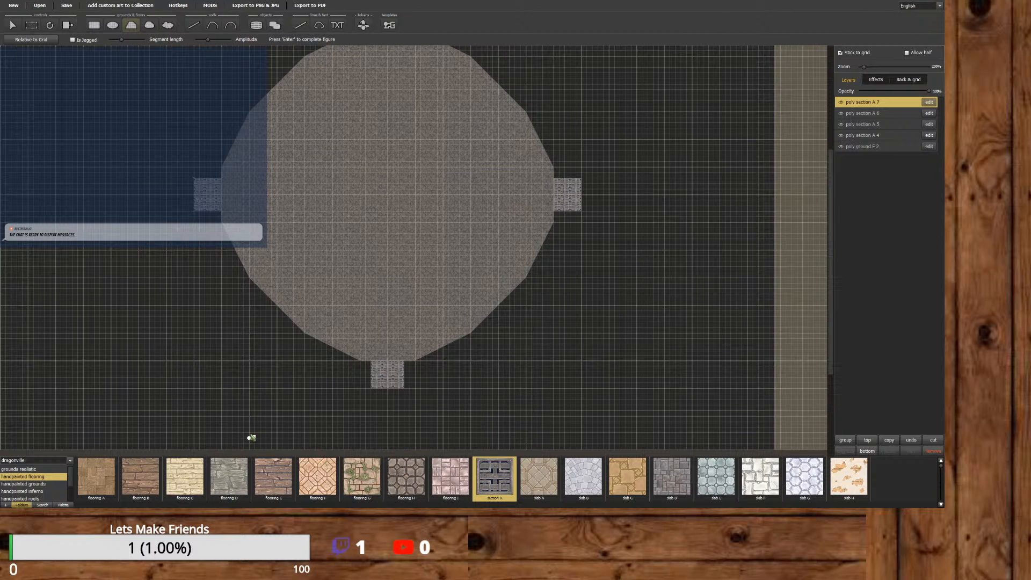
click(13, 25)
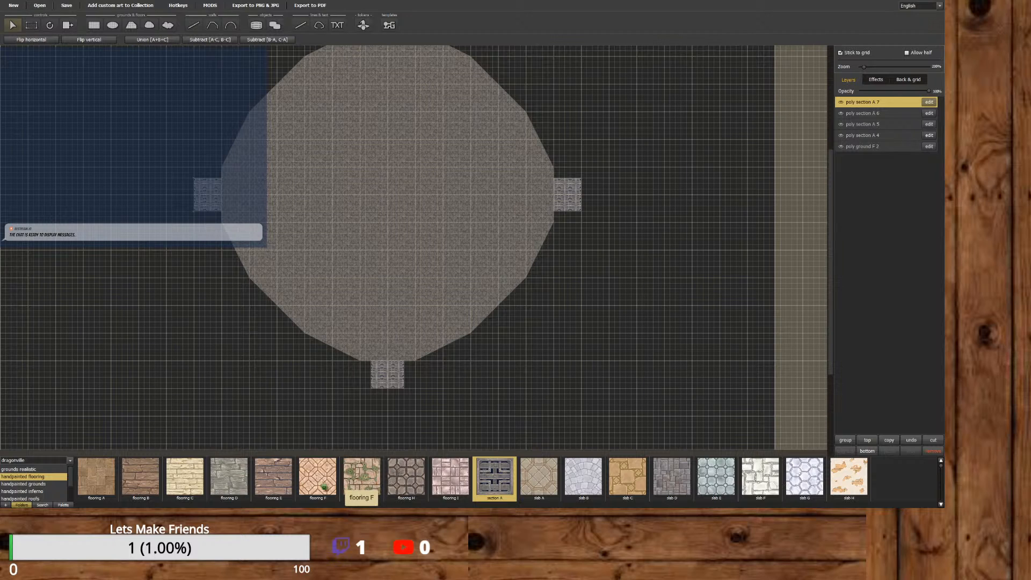
click(682, 476)
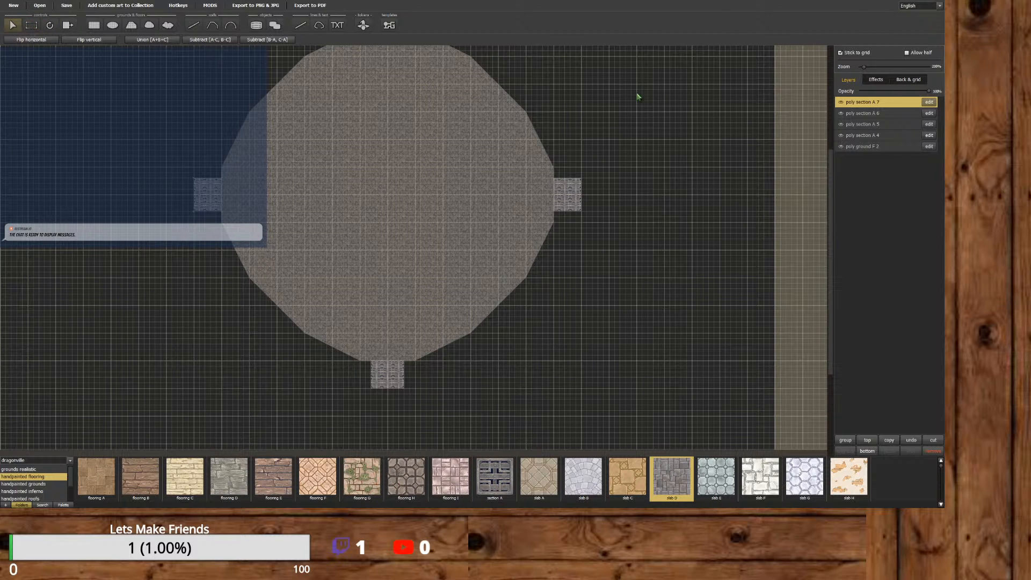
click(870, 148)
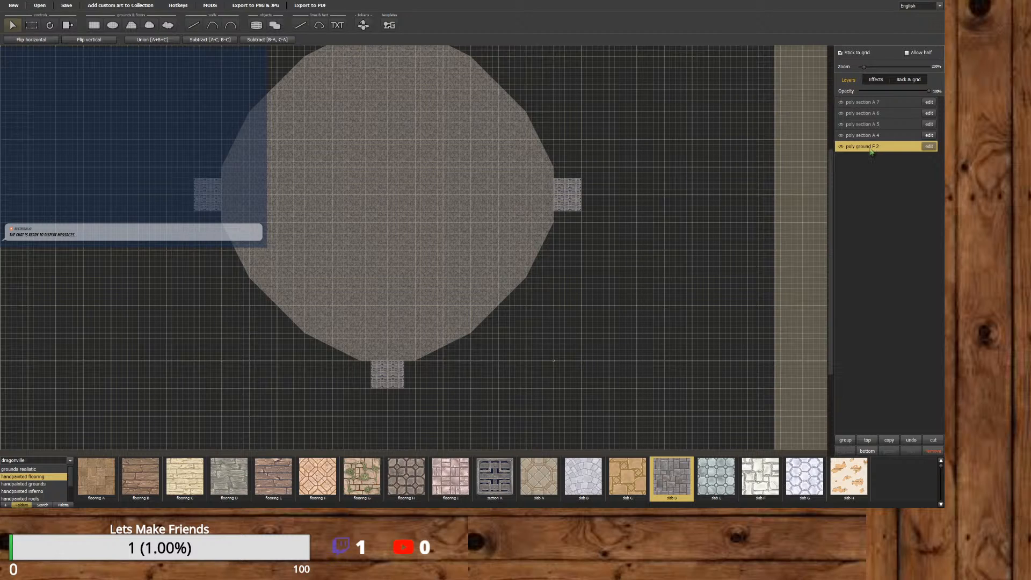
drag(869, 143, 866, 100)
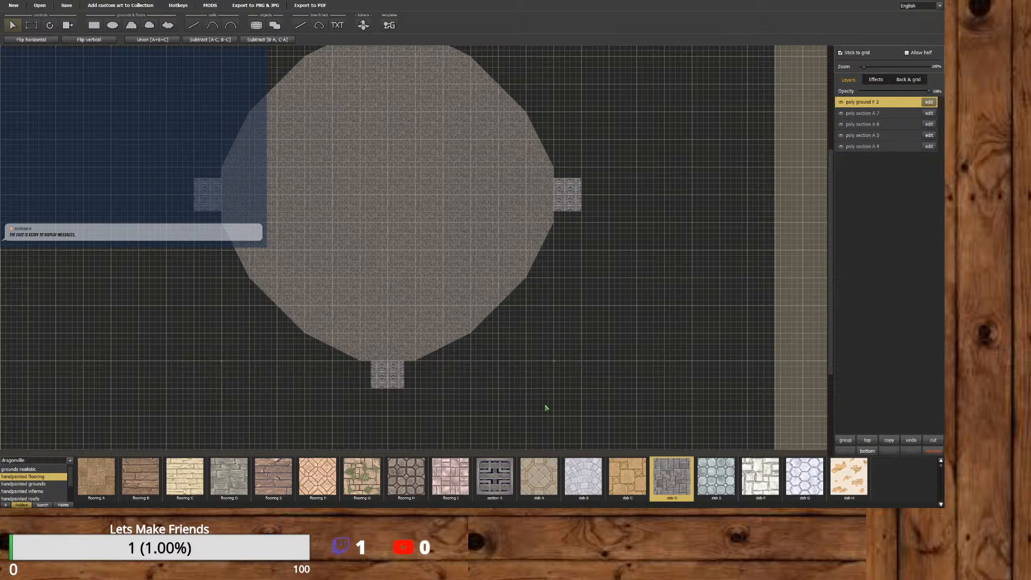
Draw a slab D polygon around the lower section A rectangle, 10 grid units wide and 6 high, with a rounded notch facing the ground area.
click(132, 25)
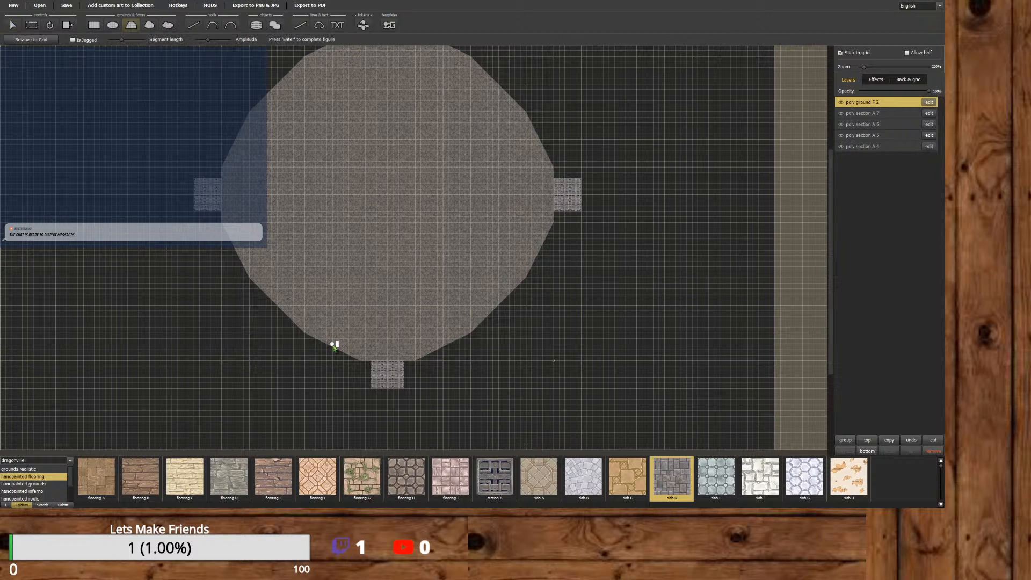
click(371, 361)
click(378, 381)
click(387, 388)
click(401, 379)
click(415, 363)
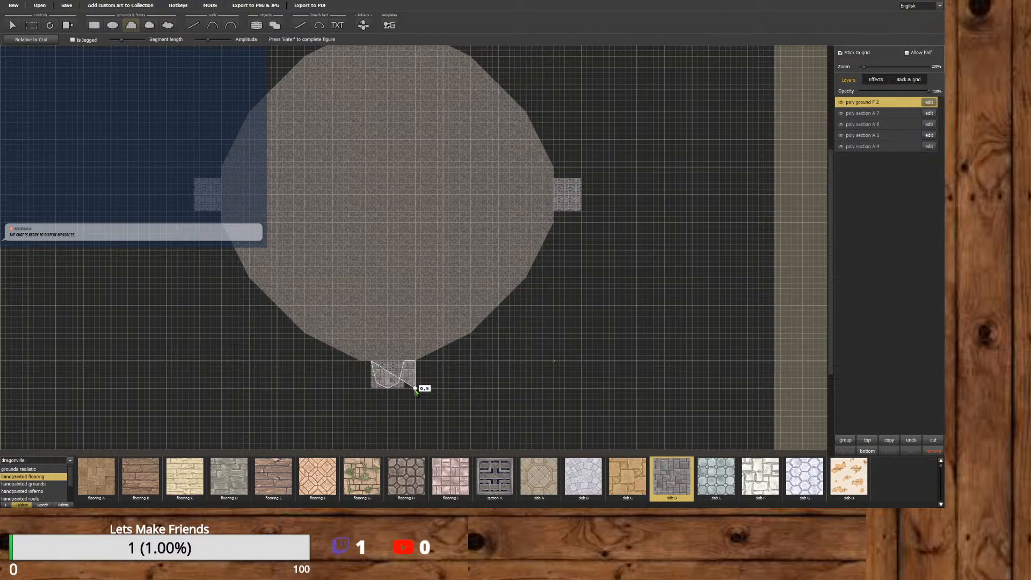
click(415, 392)
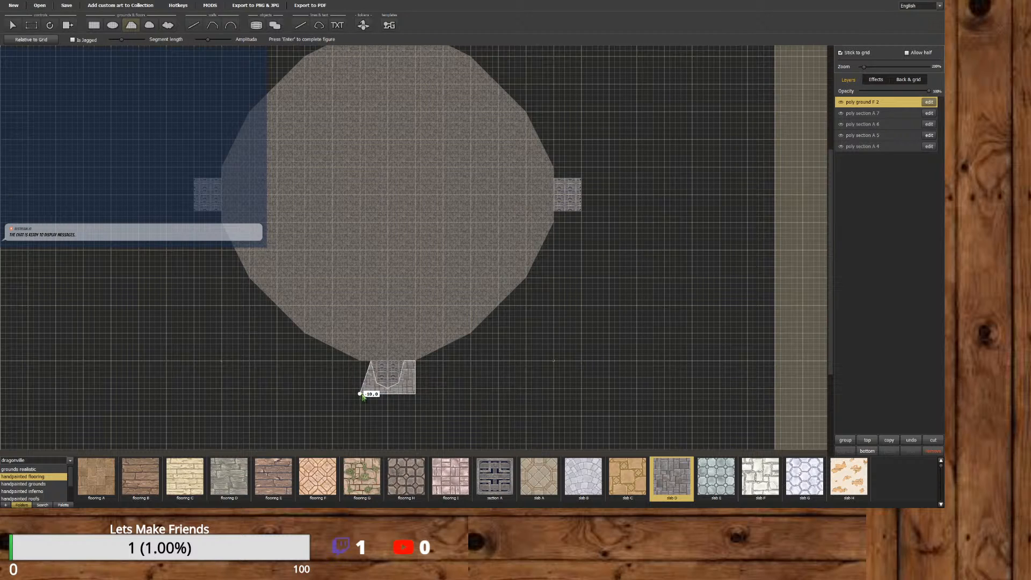
click(359, 394)
click(360, 361)
key(Return)
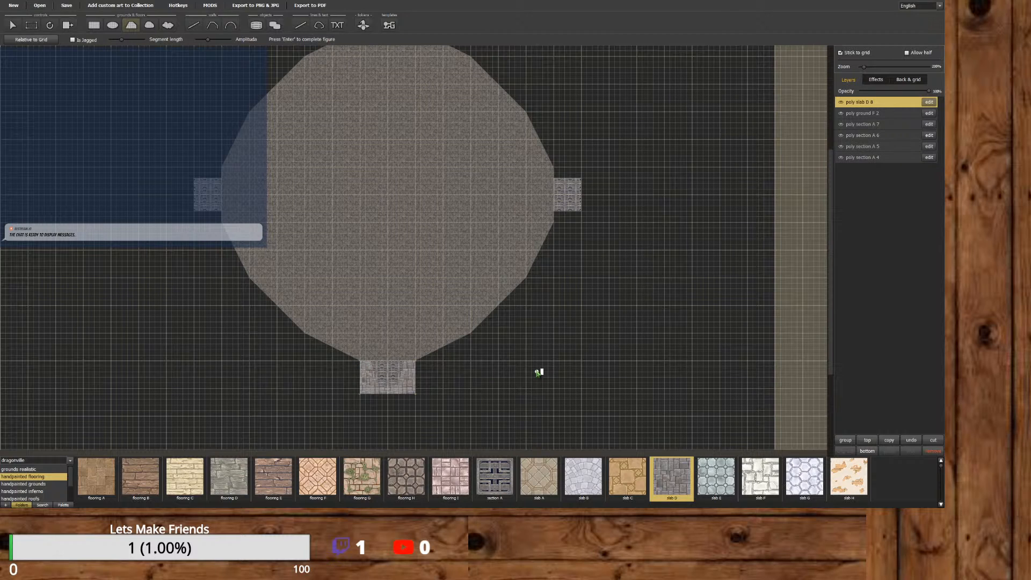
Draw a slab D polygon around the right section A rectangle, 6 grid units wide and 10 high, with a rounded notch facing the ground area.
click(553, 222)
click(576, 206)
click(582, 195)
click(575, 183)
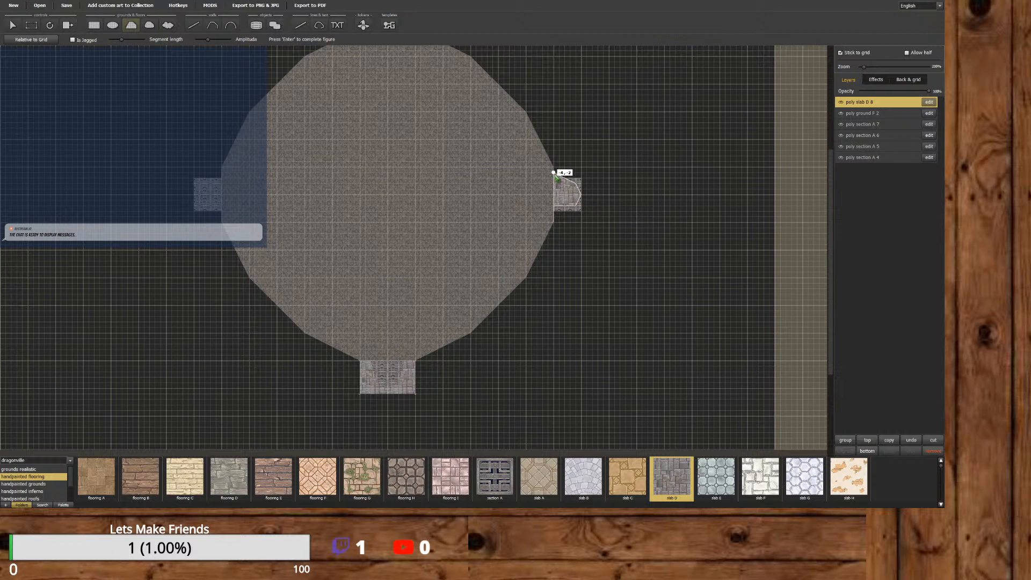
click(554, 177)
click(555, 167)
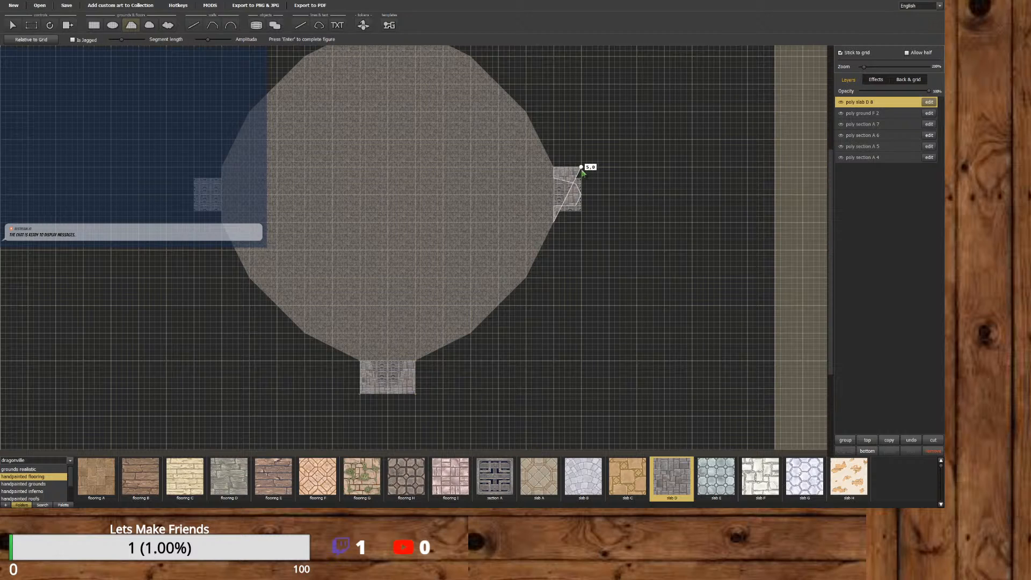
click(587, 168)
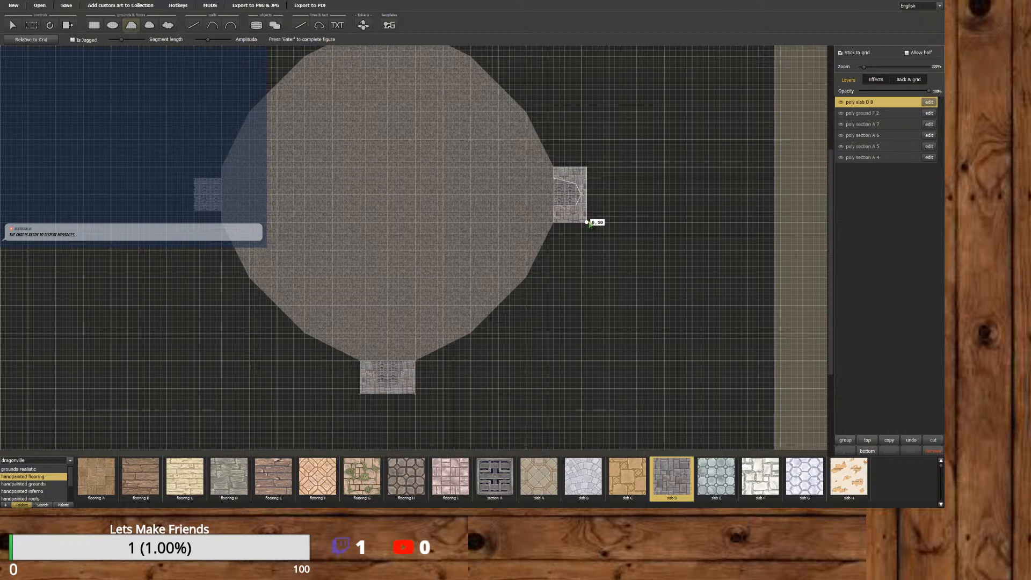
click(554, 222)
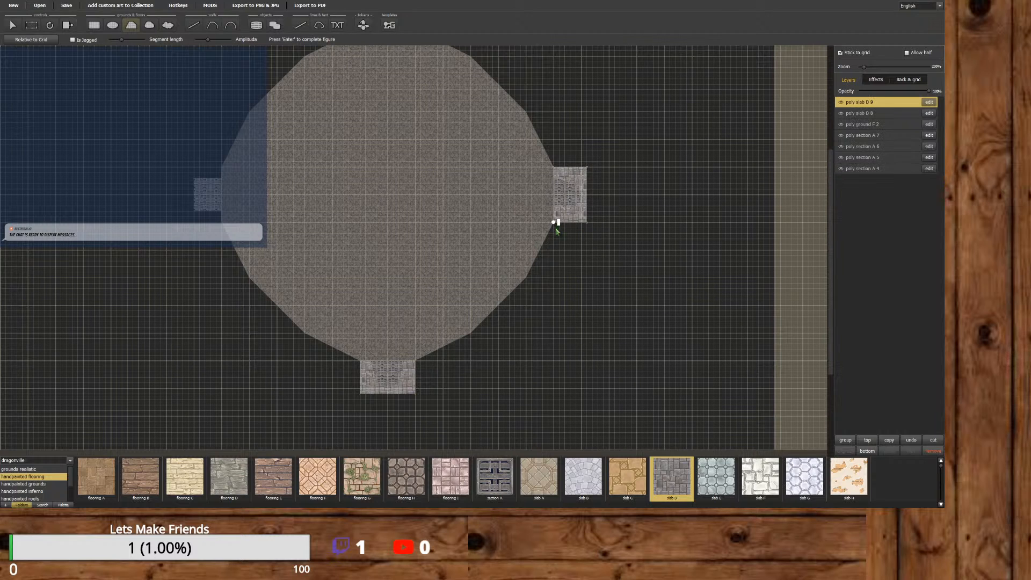
click(929, 102)
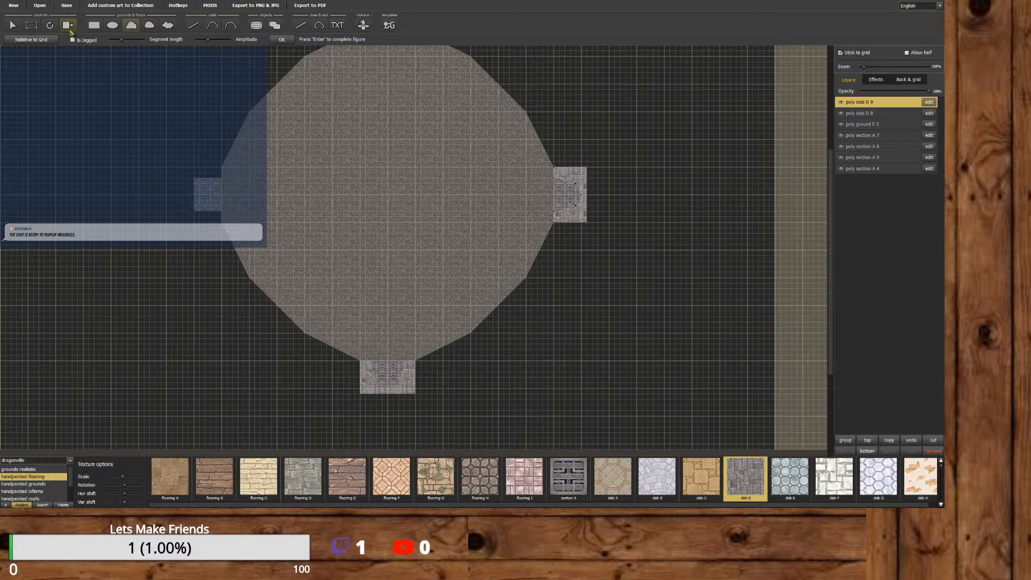
click(13, 26)
Draw a slab D polygon around the upper section A rectangle, 10 grid units wide and 6 high, with a rounded notch facing the ground area.
click(133, 26)
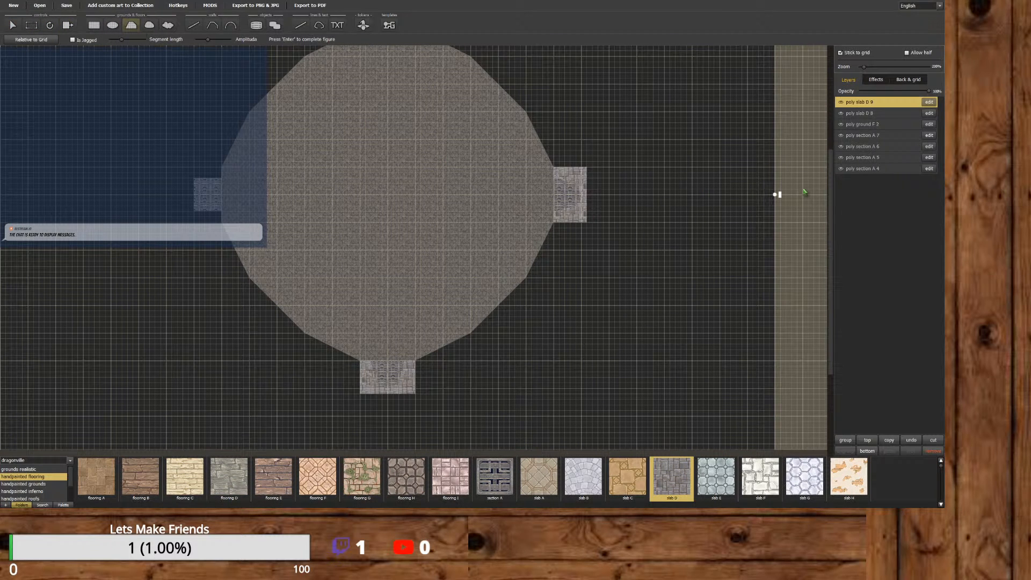
drag(833, 181, 832, 137)
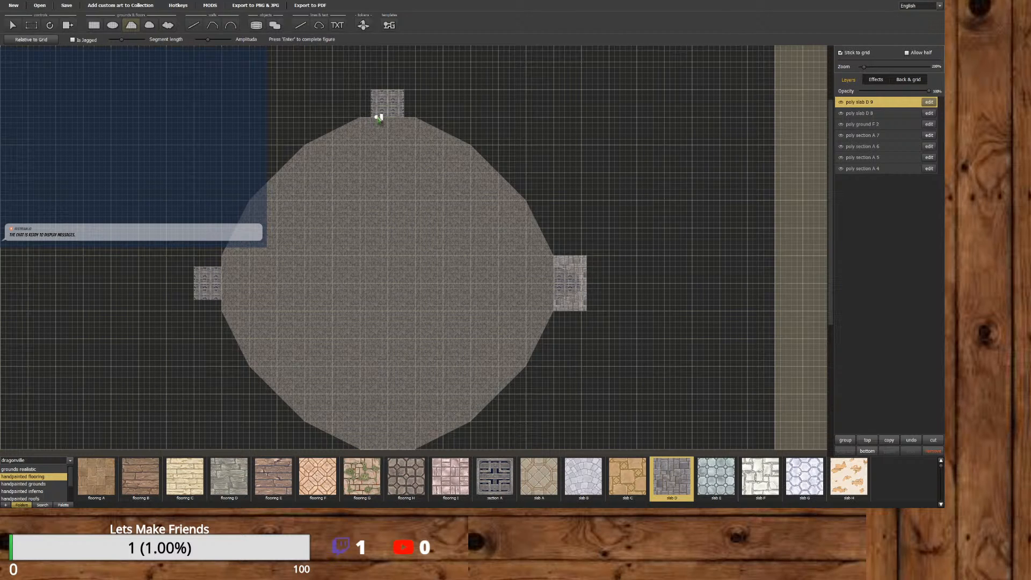
click(376, 117)
click(387, 90)
click(399, 96)
click(415, 118)
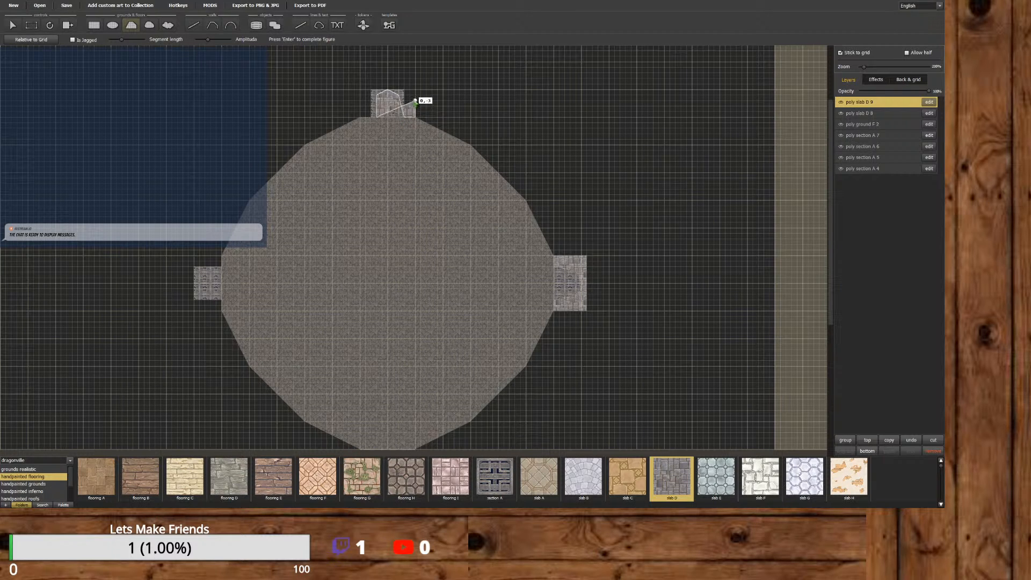
click(415, 85)
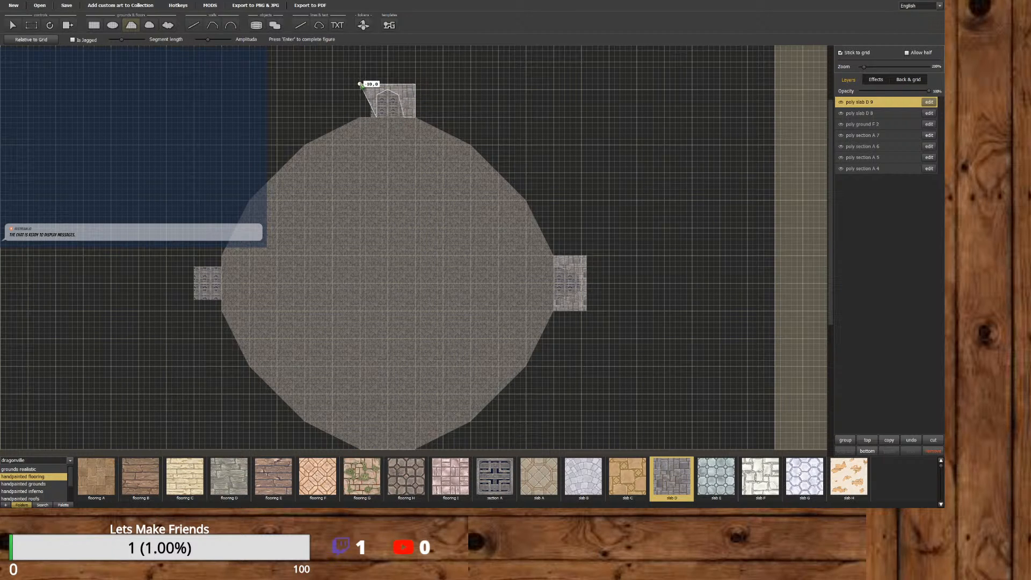
click(363, 84)
click(378, 117)
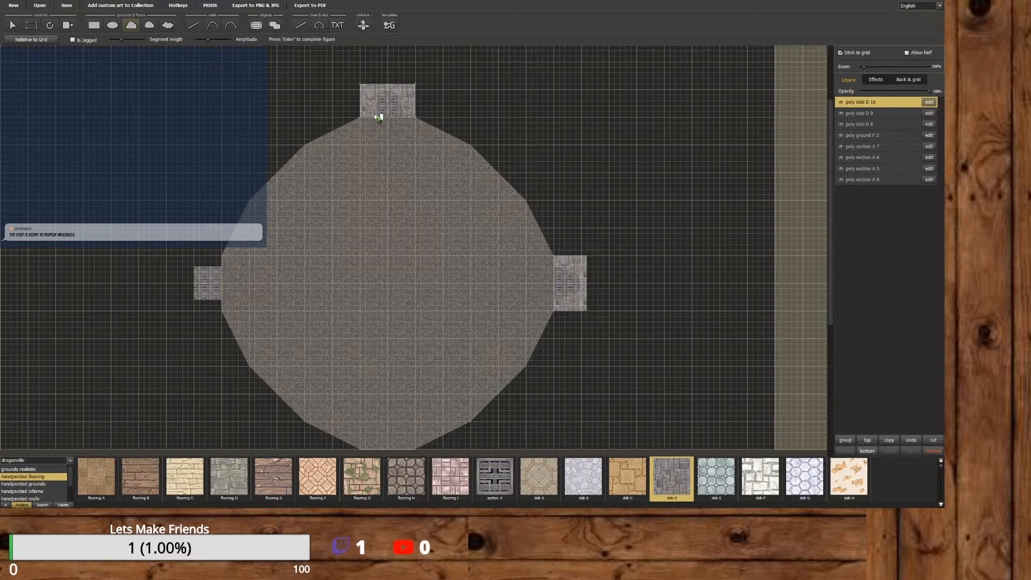
click(929, 102)
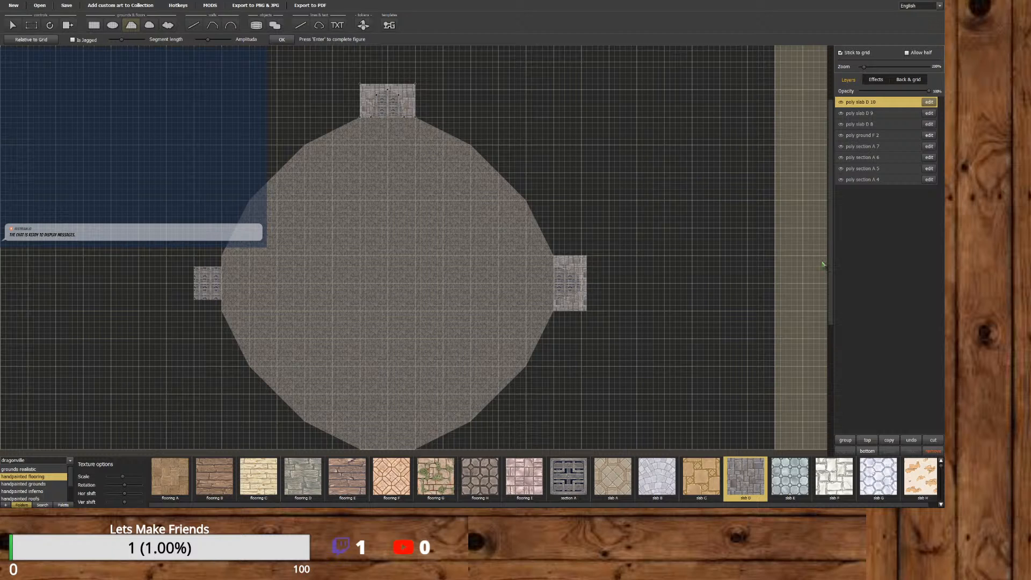
scroll(827, 263, down, 2)
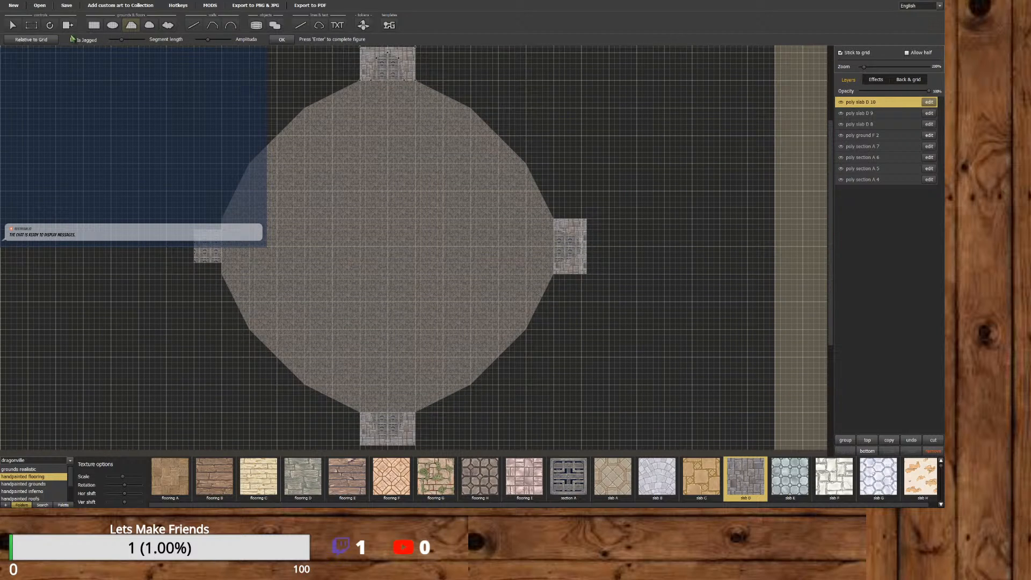
click(13, 25)
Draw a slab D polygon around the left section A rectangle, 6 grid units wide and 10 high, with a rounded notch facing the ground area.
click(131, 25)
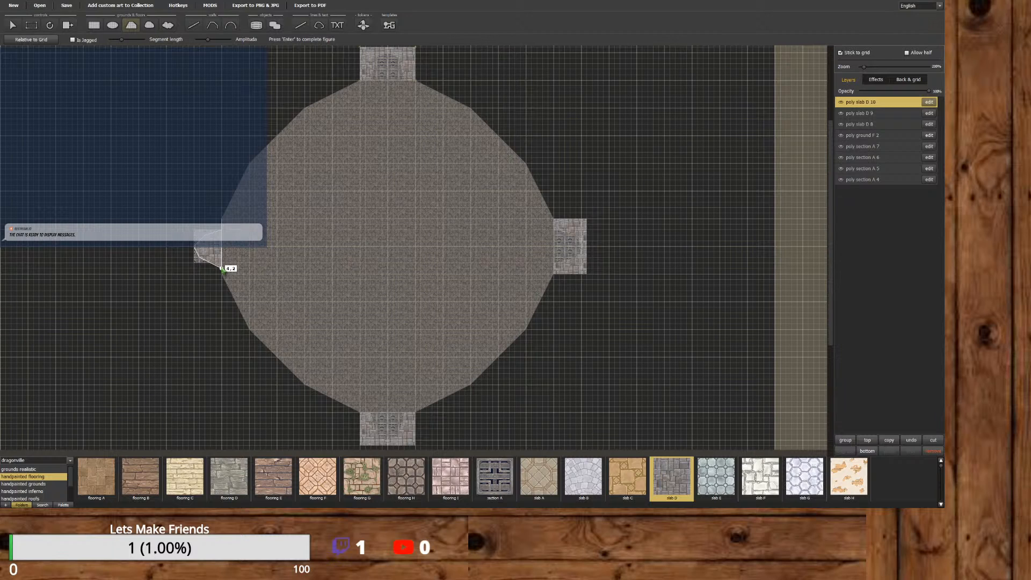
click(222, 268)
click(187, 274)
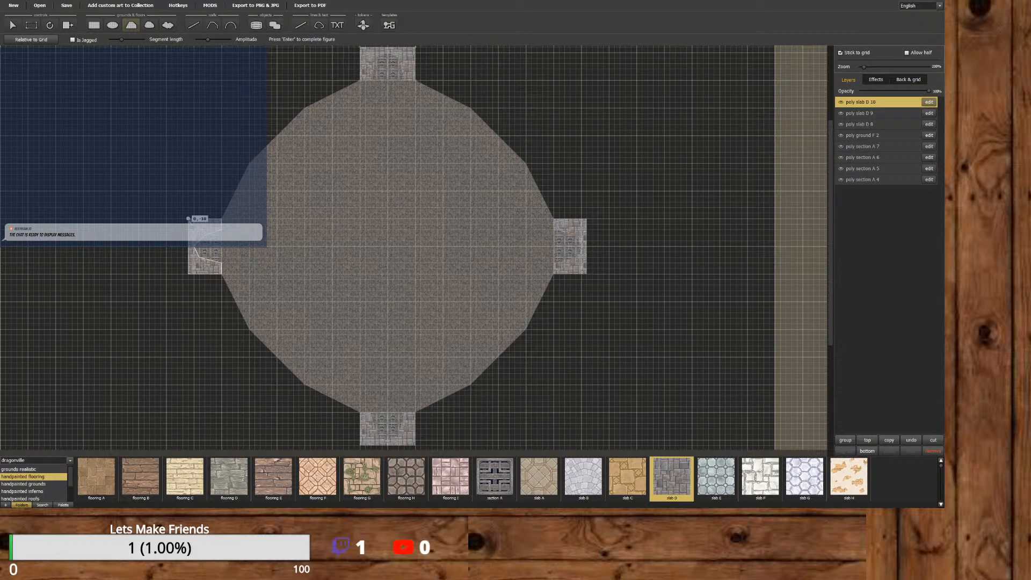
click(187, 219)
click(221, 219)
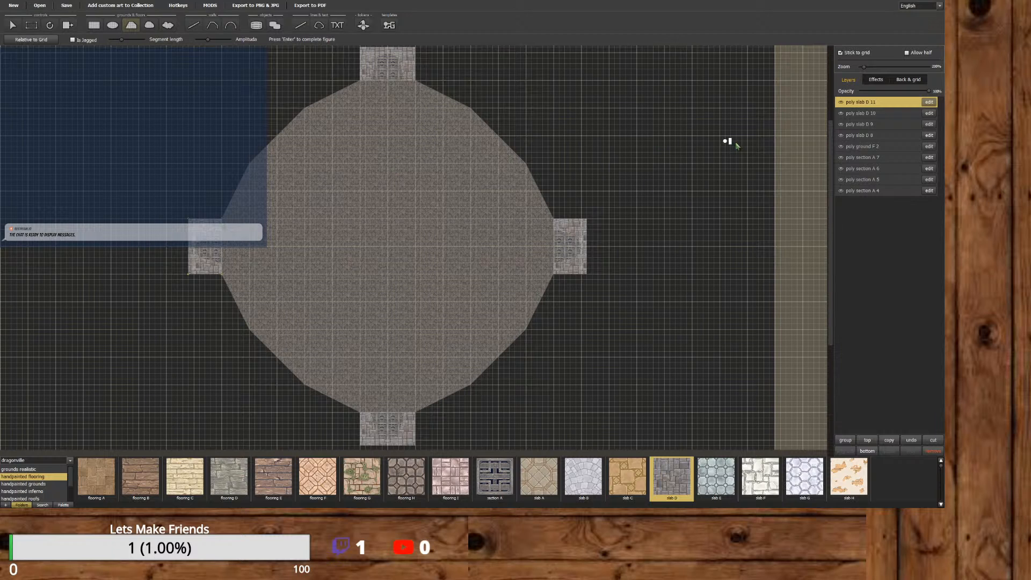
click(929, 103)
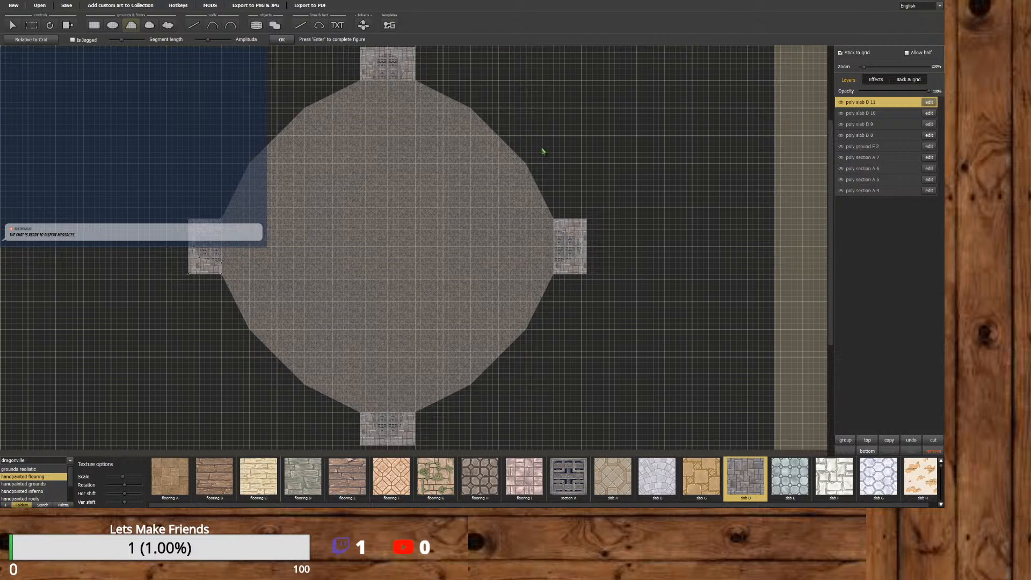
click(12, 25)
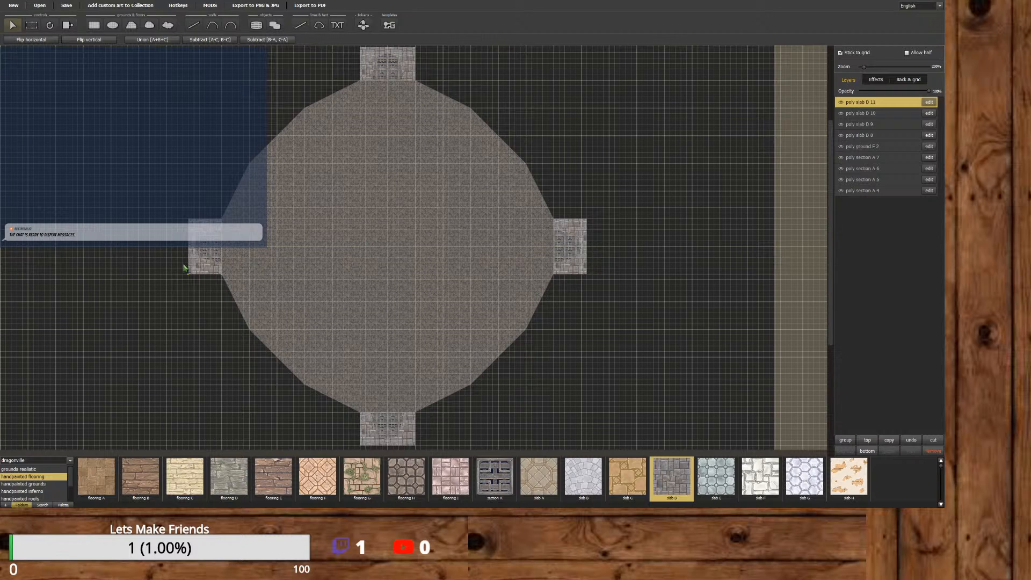
Try the long shadow and middle shadow effects on the left slab D surround.
click(209, 254)
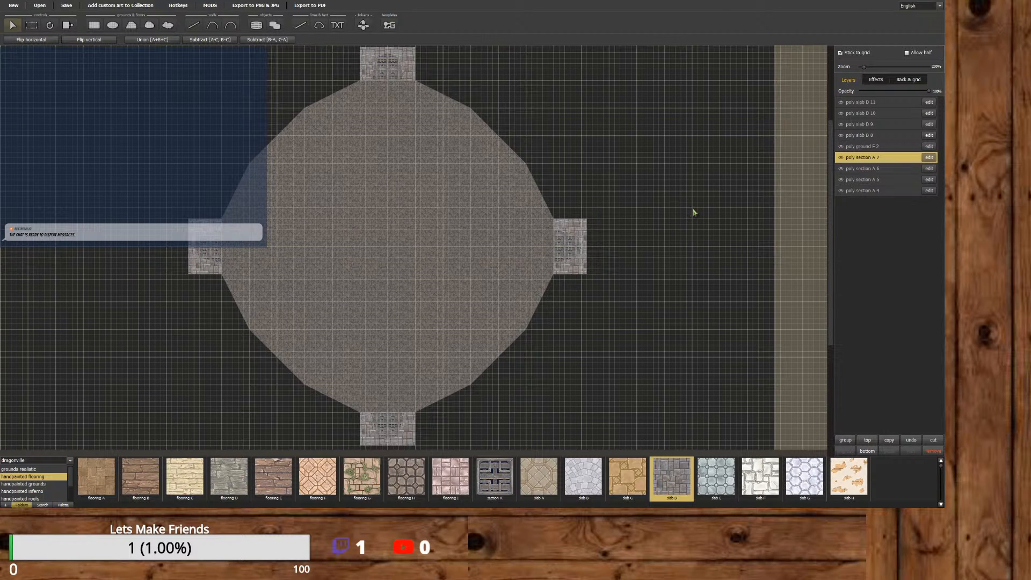
click(204, 271)
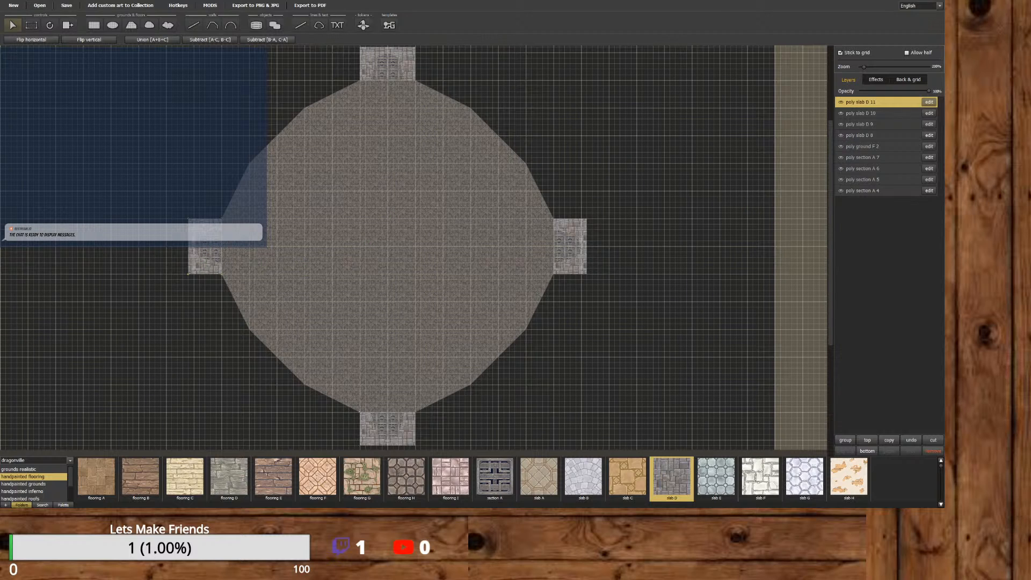
click(883, 81)
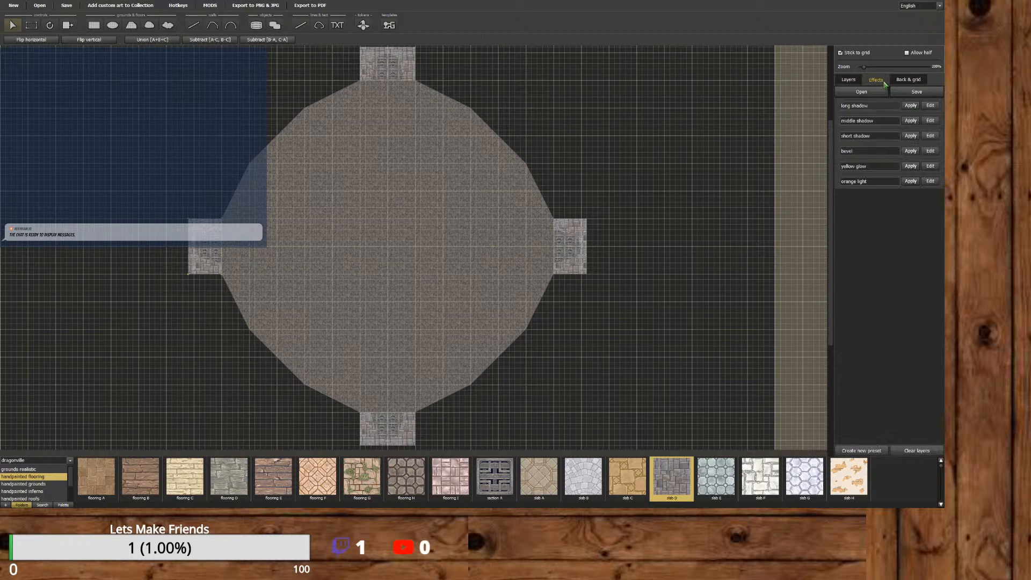
click(910, 106)
click(911, 121)
click(849, 80)
Apply the bevel effect to each of the four slab D surrounds.
click(880, 83)
click(915, 152)
click(583, 230)
click(913, 152)
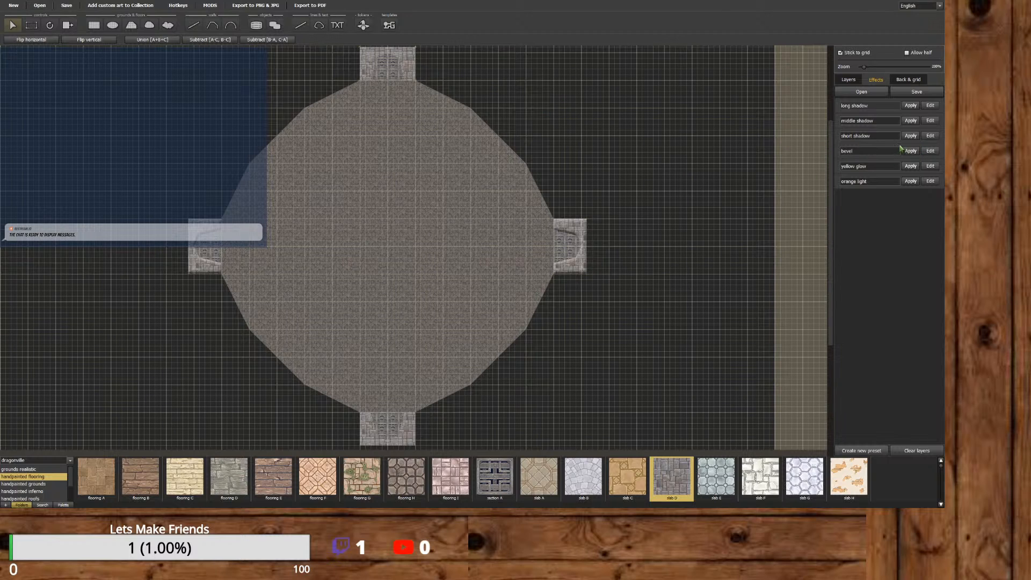
click(908, 150)
click(414, 433)
click(910, 150)
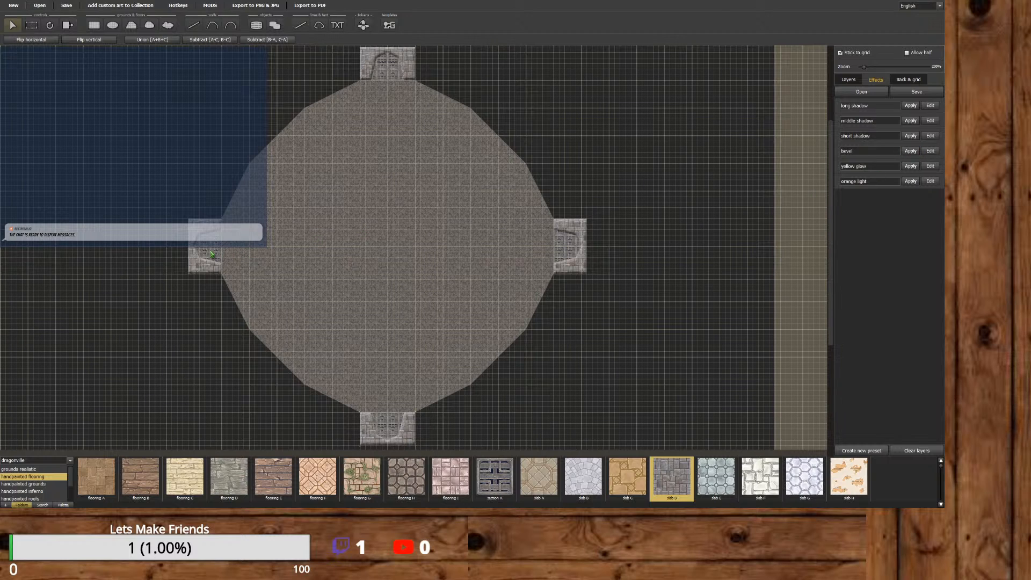
Try the long shadow effect on the left section A rectangle.
click(911, 105)
click(862, 84)
click(875, 81)
click(848, 79)
click(876, 80)
Create a new effect preset containing a Tint effect and set the tint colour to black.
click(886, 451)
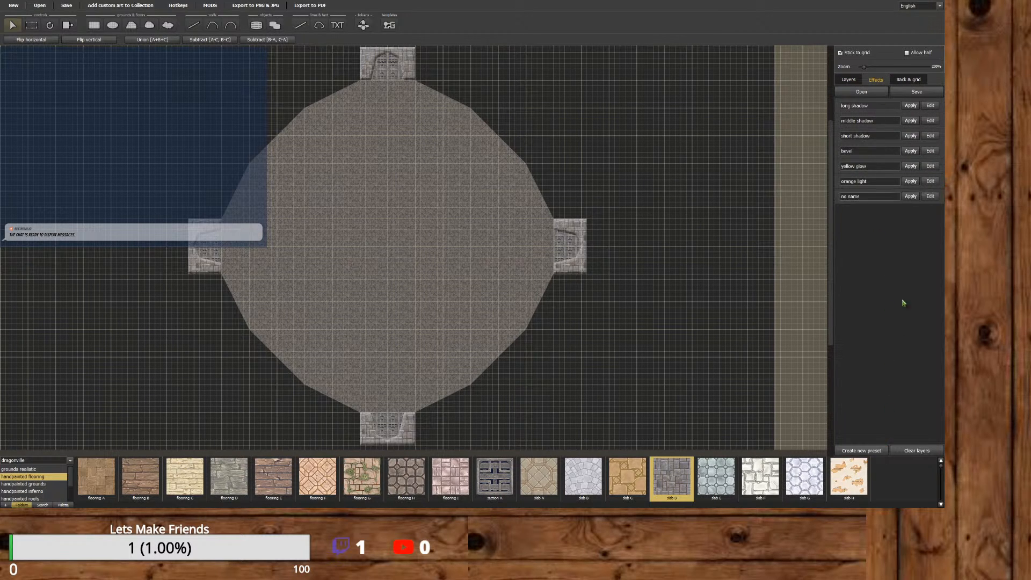
click(930, 196)
click(877, 116)
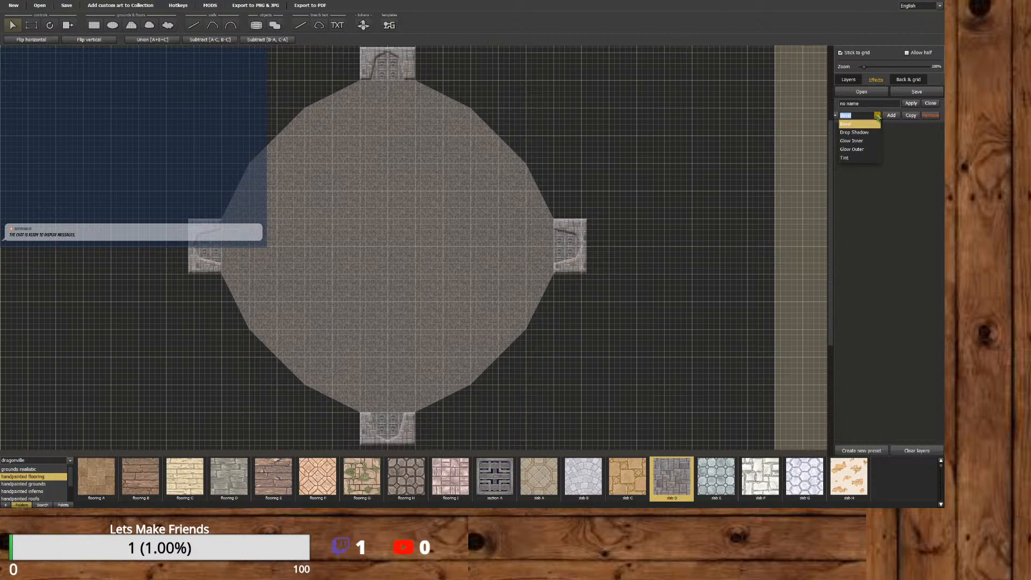
click(874, 158)
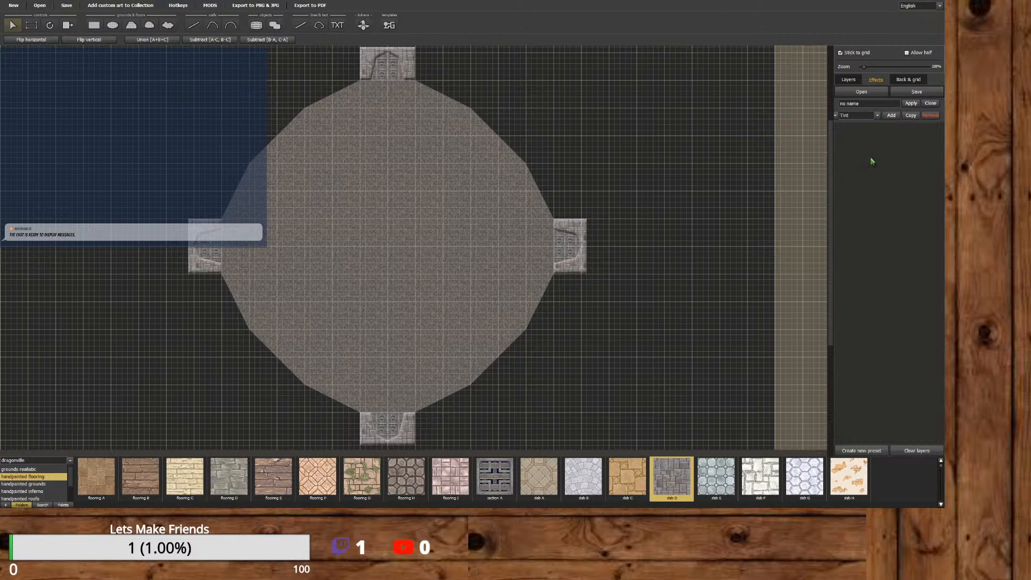
click(891, 116)
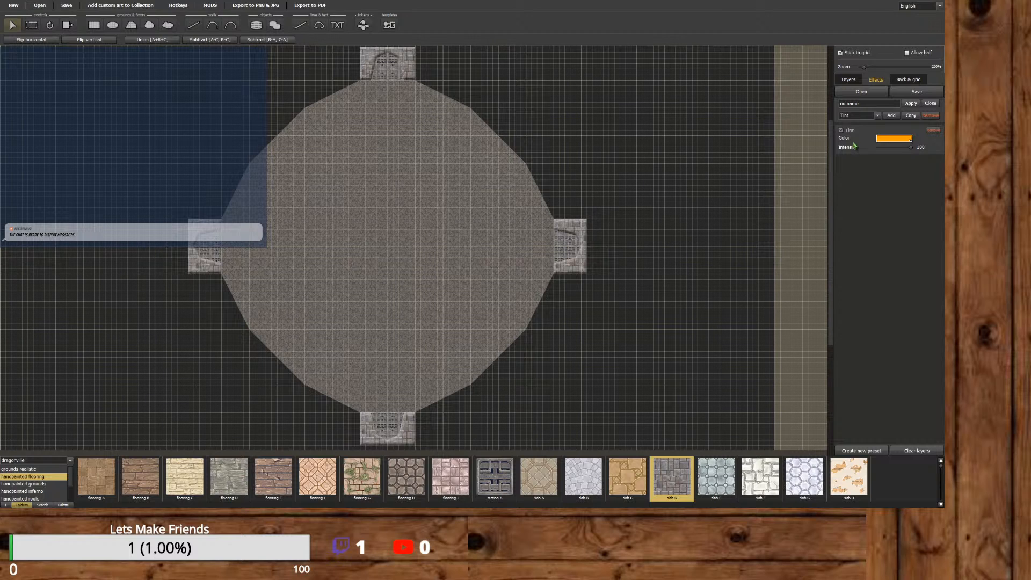
click(889, 139)
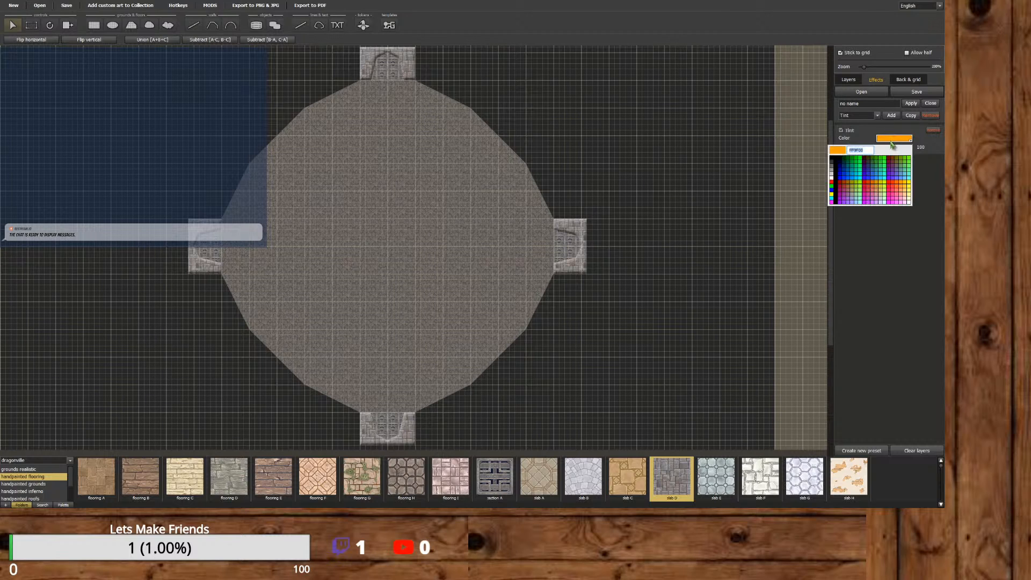
click(831, 164)
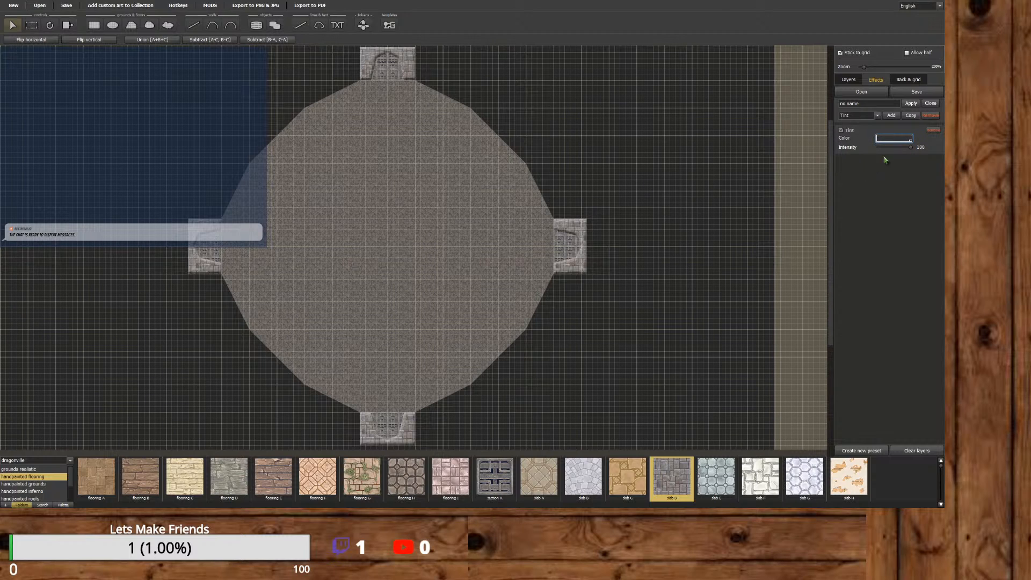
Name the preset Shadowy, reduce its tint intensity to 20 and apply it to the left section A rectangle.
click(913, 104)
text(Shadowy)
click(911, 108)
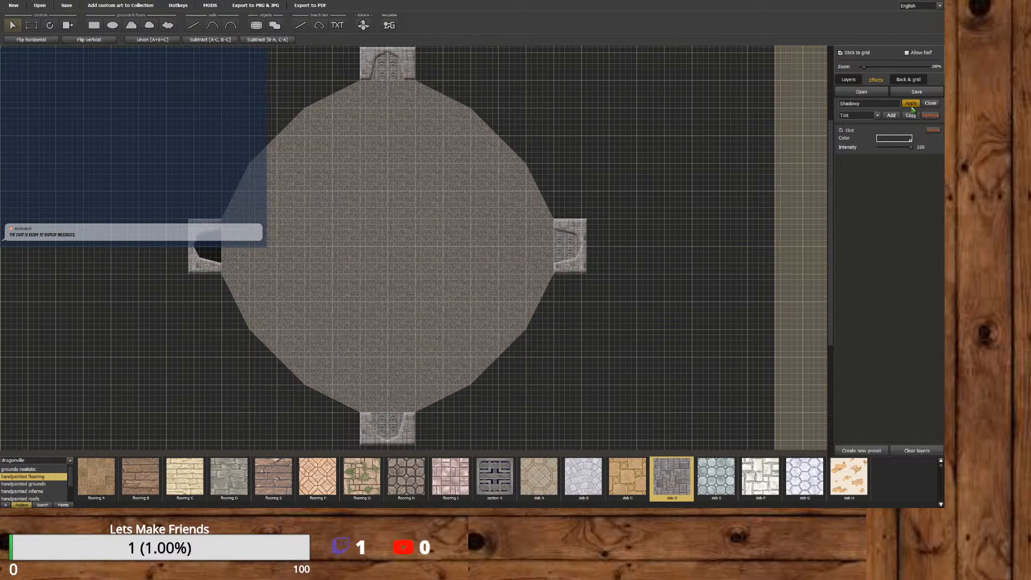
drag(911, 147, 895, 153)
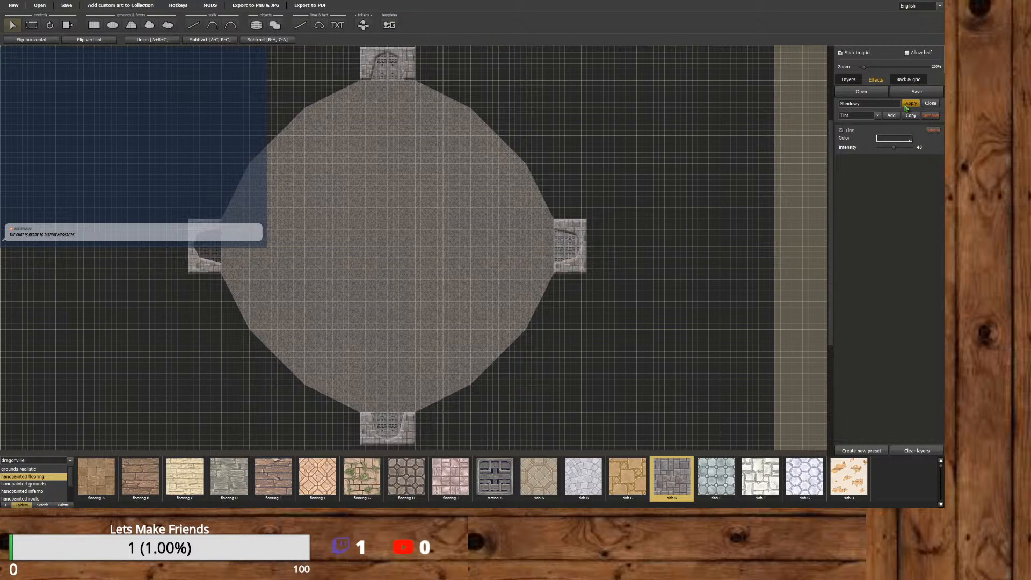
drag(894, 149, 886, 153)
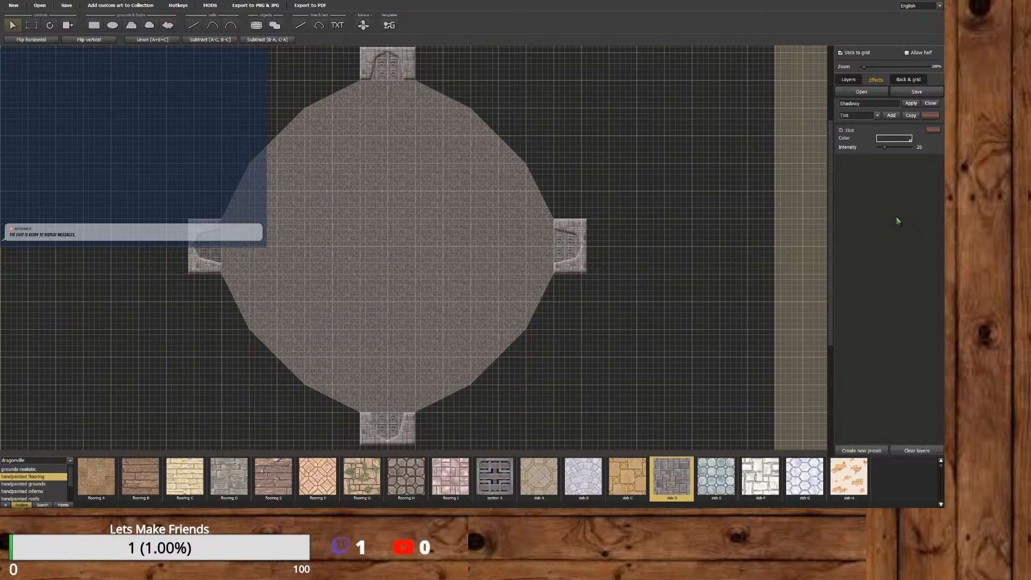
Add a Glow Inner effect to the Shadowy preset.
click(877, 115)
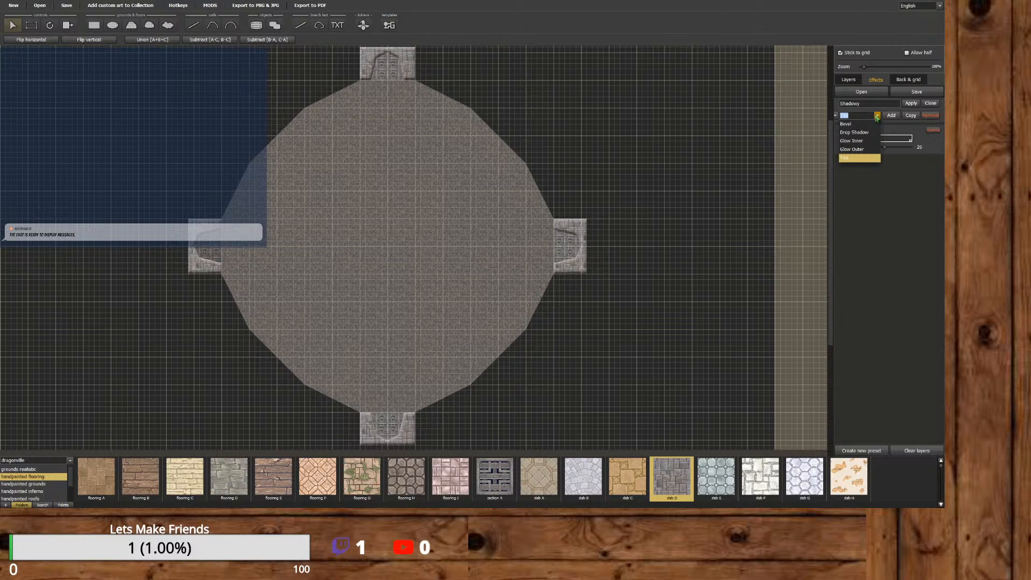
click(877, 116)
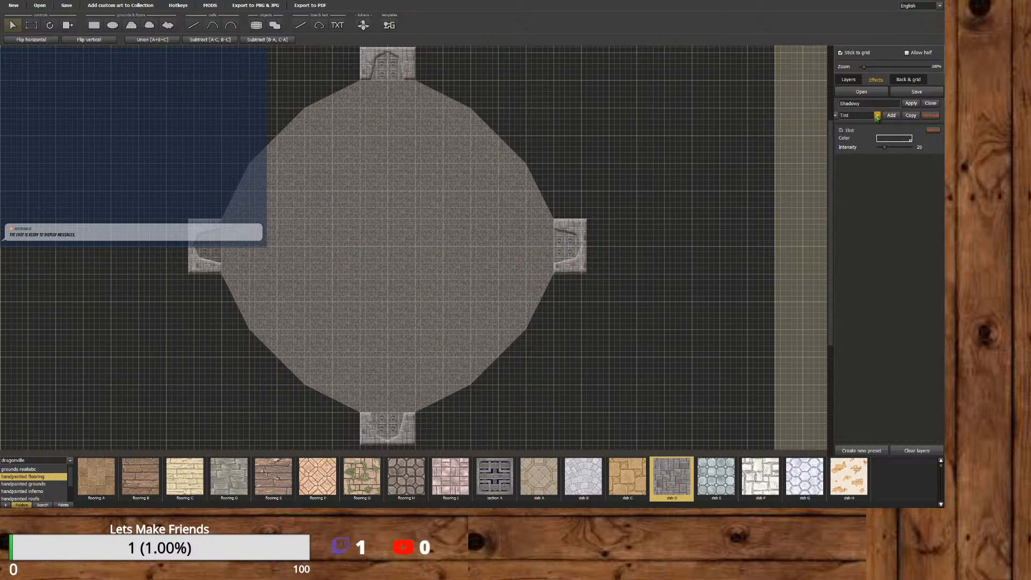
click(877, 116)
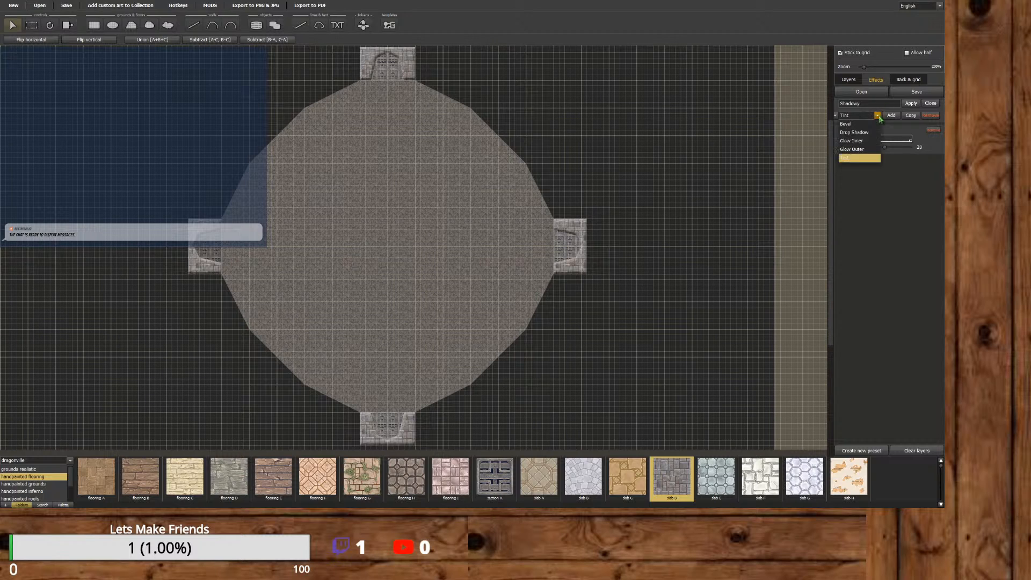
click(860, 140)
click(891, 116)
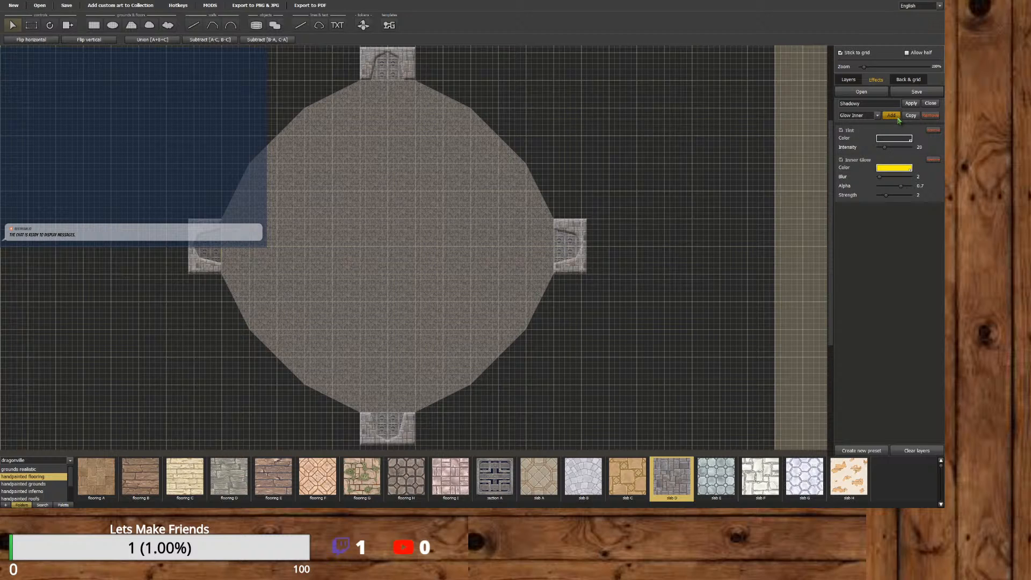
Set the Shadowy preset's inner glow to black with blur 47, alpha 0.35 and strength 2.6, and apply it to the left section A shape.
click(879, 169)
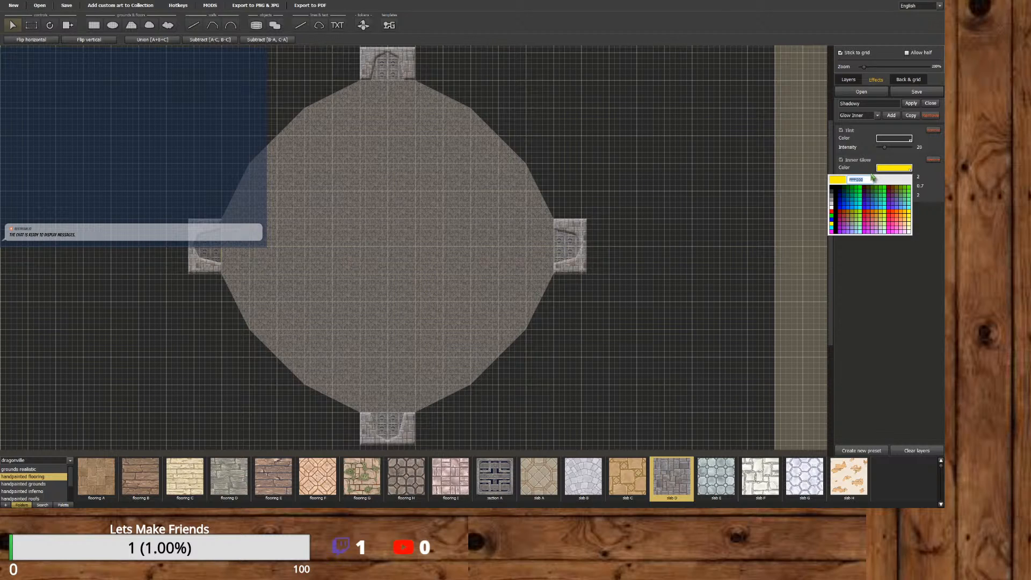
click(839, 191)
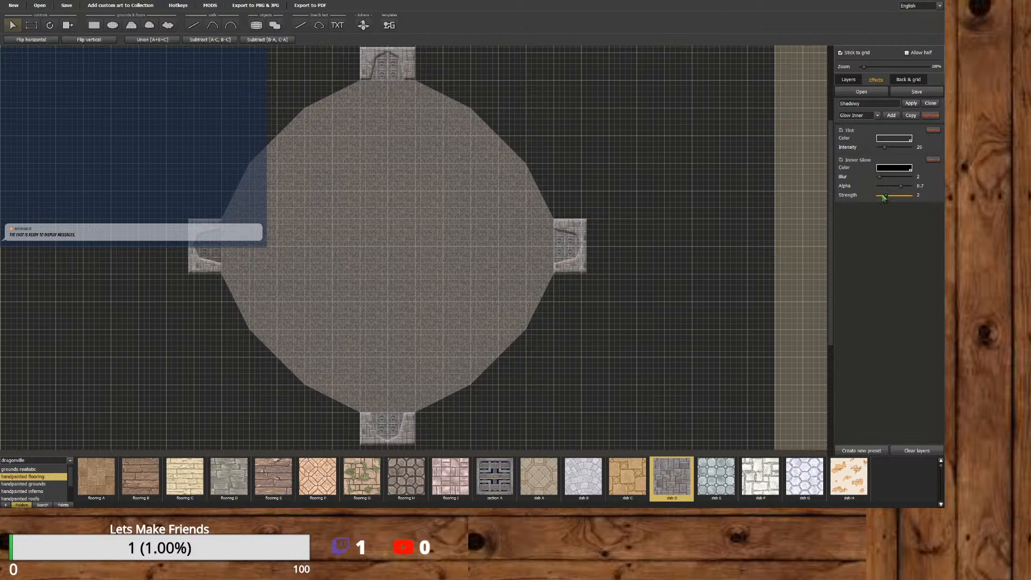
drag(887, 196, 911, 195)
drag(879, 177, 919, 181)
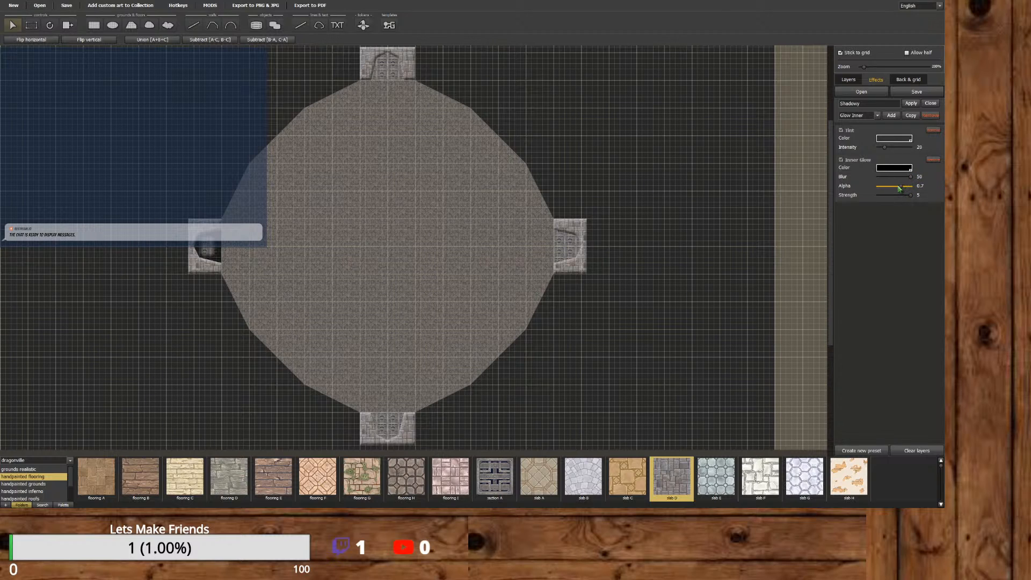
mouse_move(902, 188)
mouse_down()
mouse_move(921, 190)
mouse_move(892, 189)
mouse_up()
drag(910, 198, 885, 198)
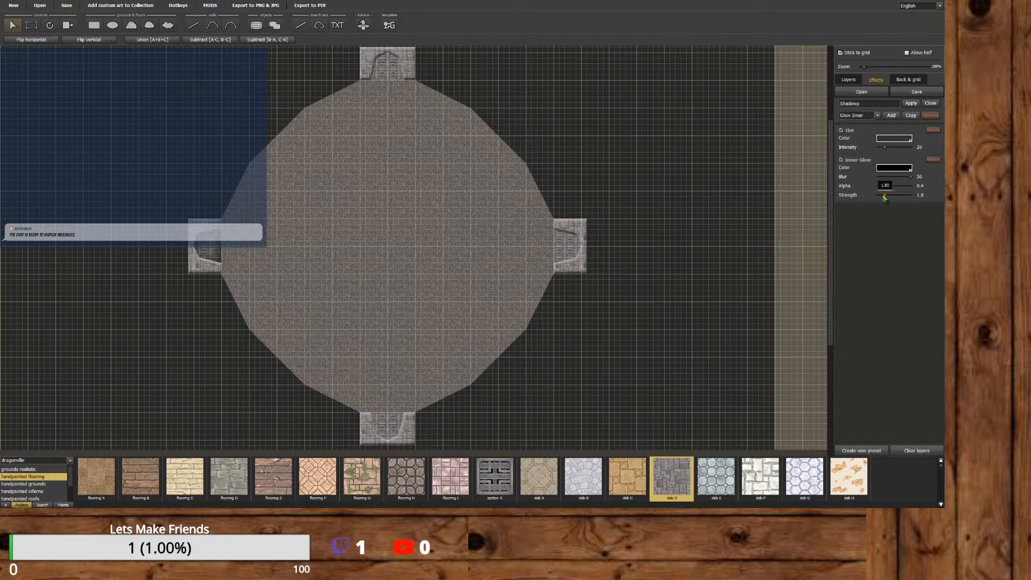
drag(884, 197, 890, 189)
drag(911, 177, 911, 178)
click(911, 104)
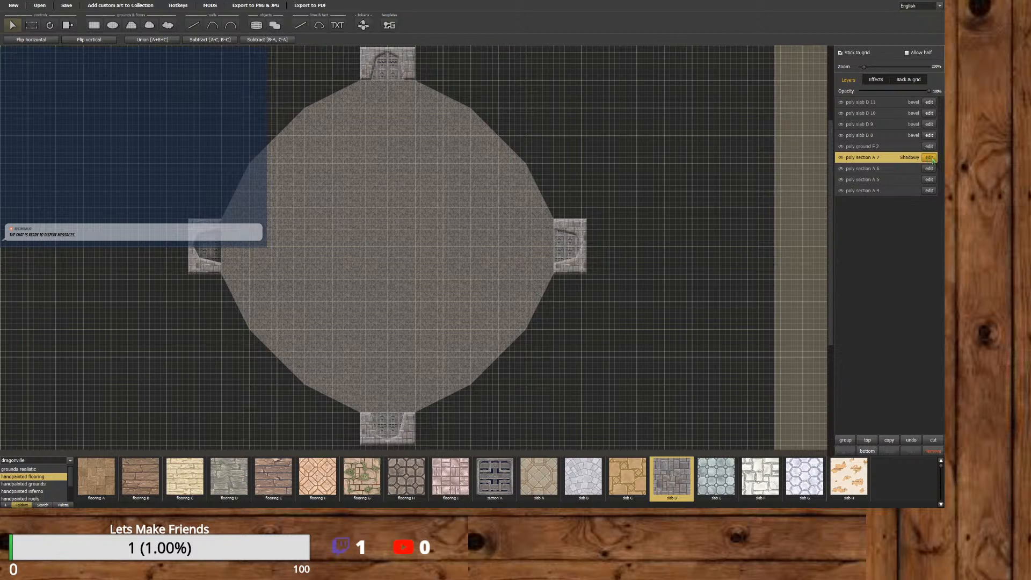
Delete all four section A shapes from the entrances.
click(932, 158)
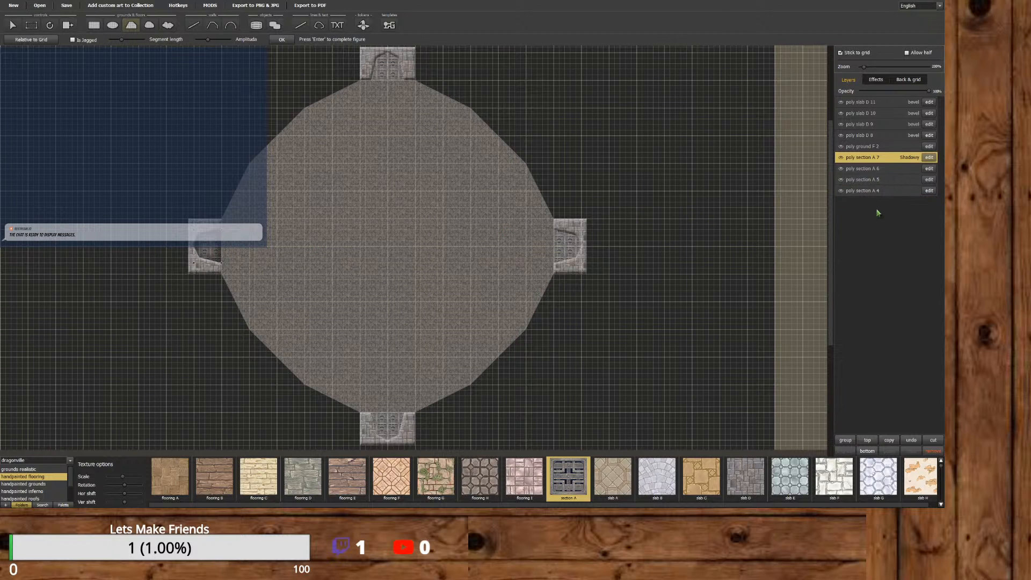
click(934, 451)
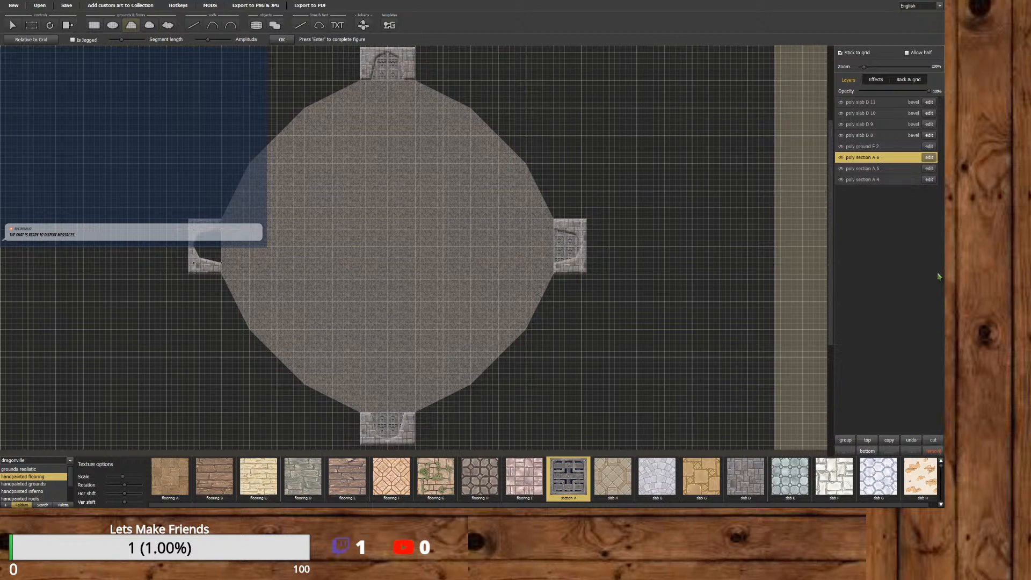
click(933, 451)
click(933, 451)
click(933, 451)
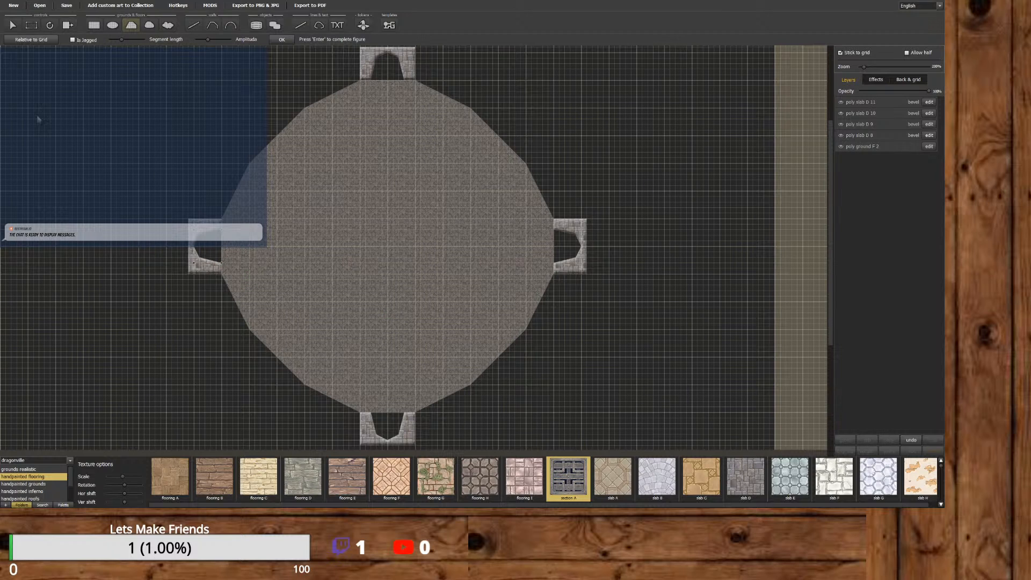
click(12, 25)
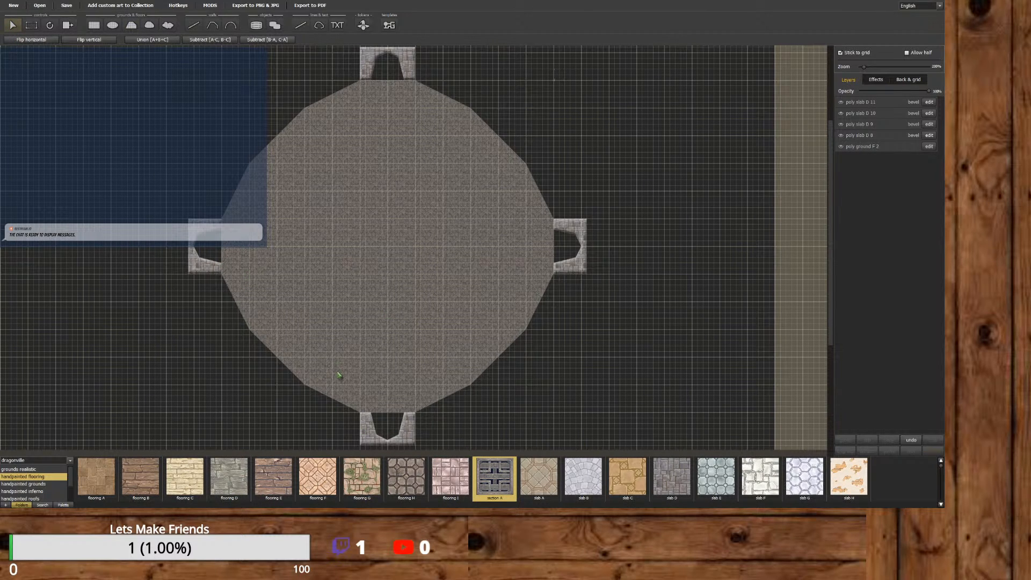
Draw a section A polygon filling the opening of the left entrance's slab D surround.
click(134, 27)
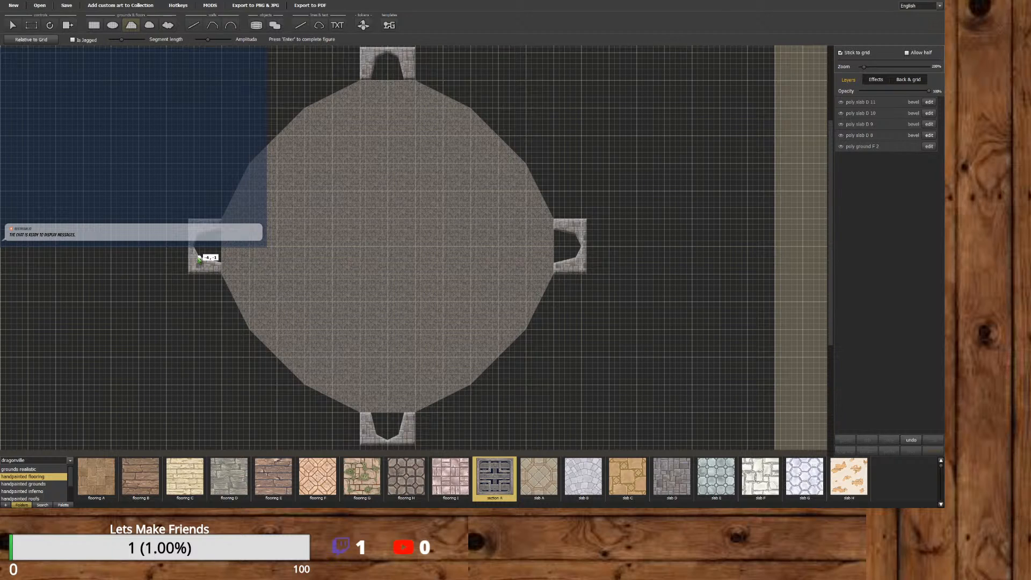
click(201, 259)
click(202, 235)
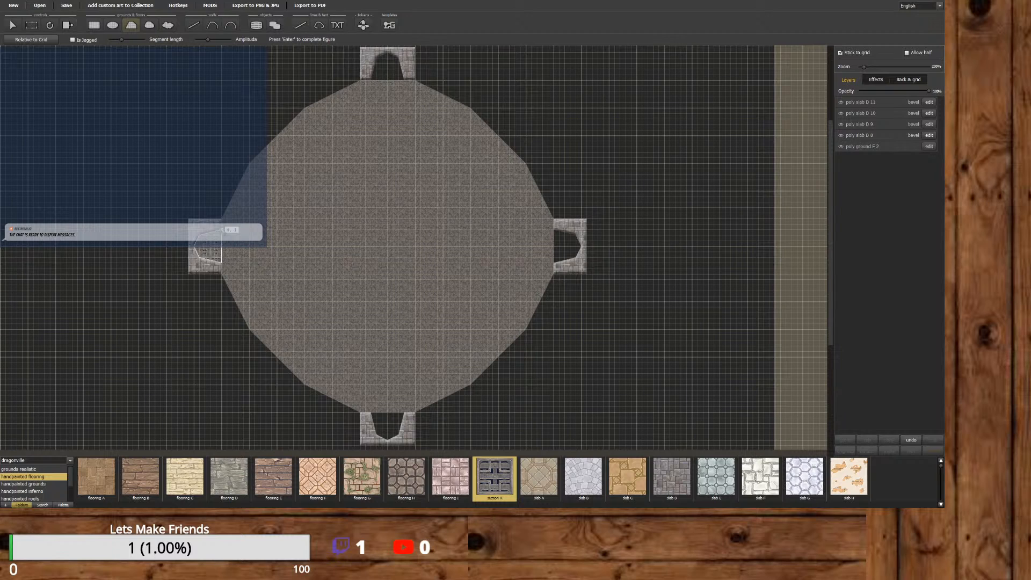
click(221, 259)
key(Return)
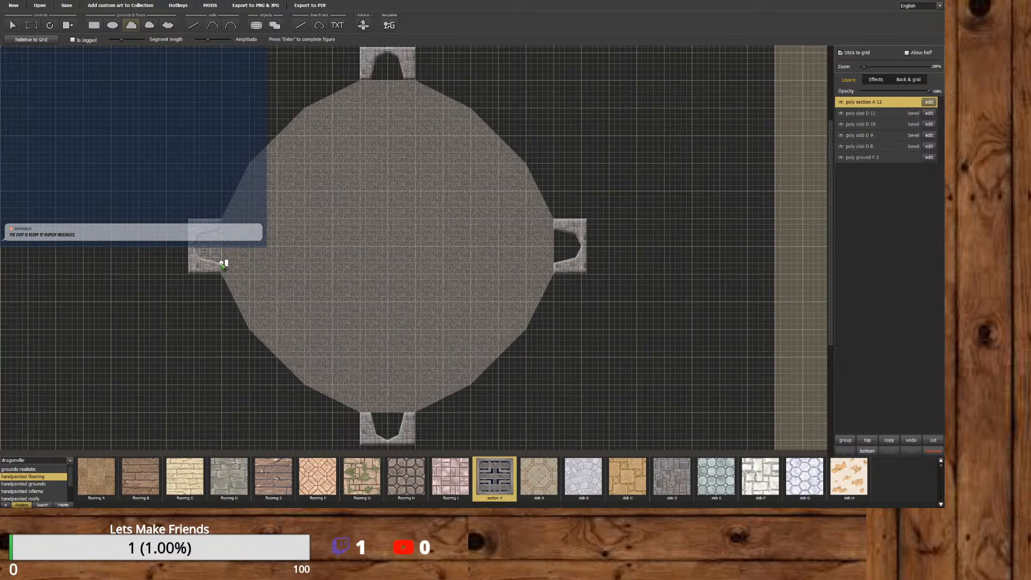
Draw a section A polygon filling the opening of the bottom entrance's slab D surround.
click(398, 412)
click(372, 413)
click(401, 434)
click(384, 439)
click(371, 412)
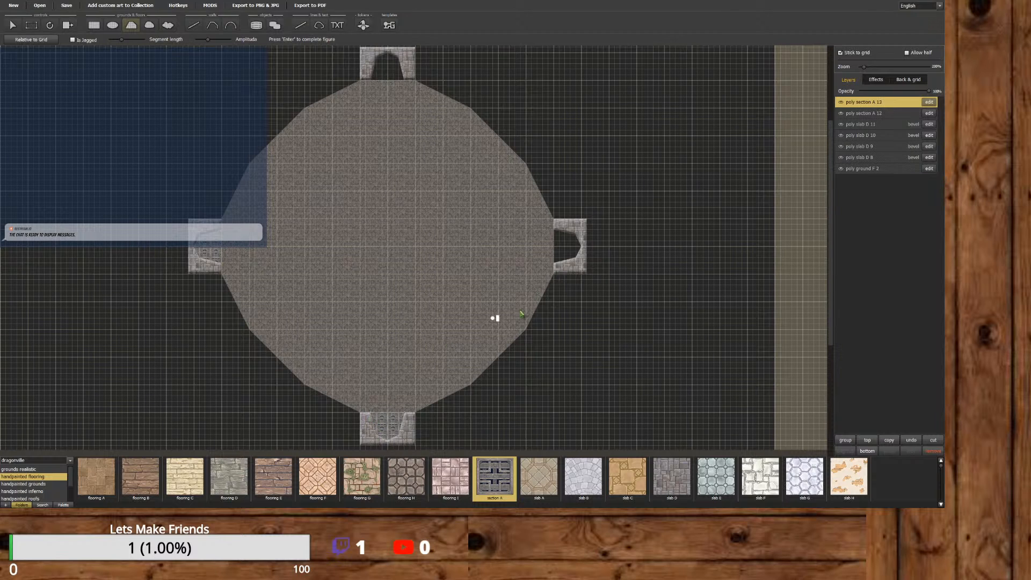
Draw a section A polygon filling the opening of the right entrance's slab D surround.
click(554, 230)
click(578, 235)
click(581, 248)
click(576, 258)
click(555, 263)
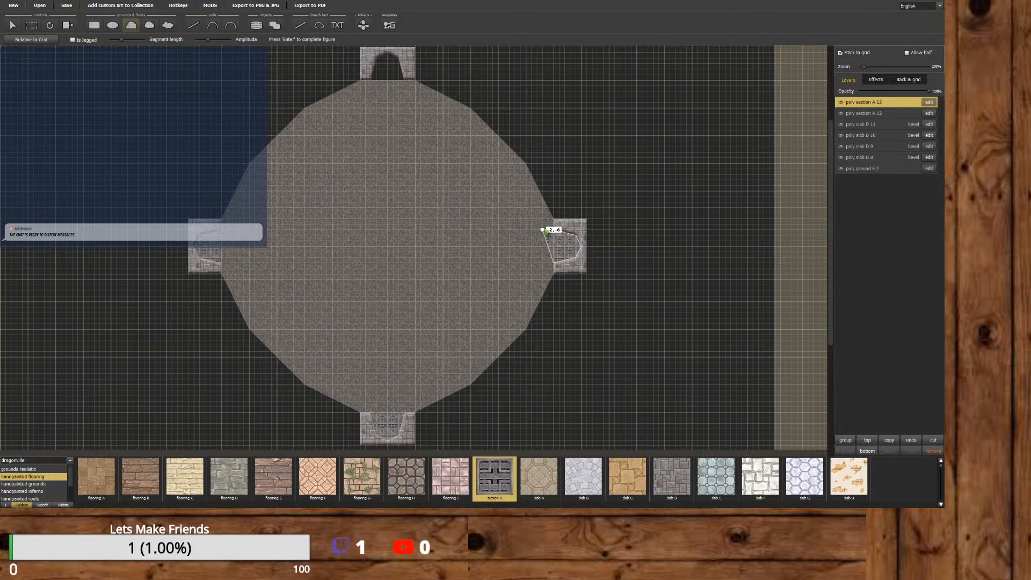
click(556, 230)
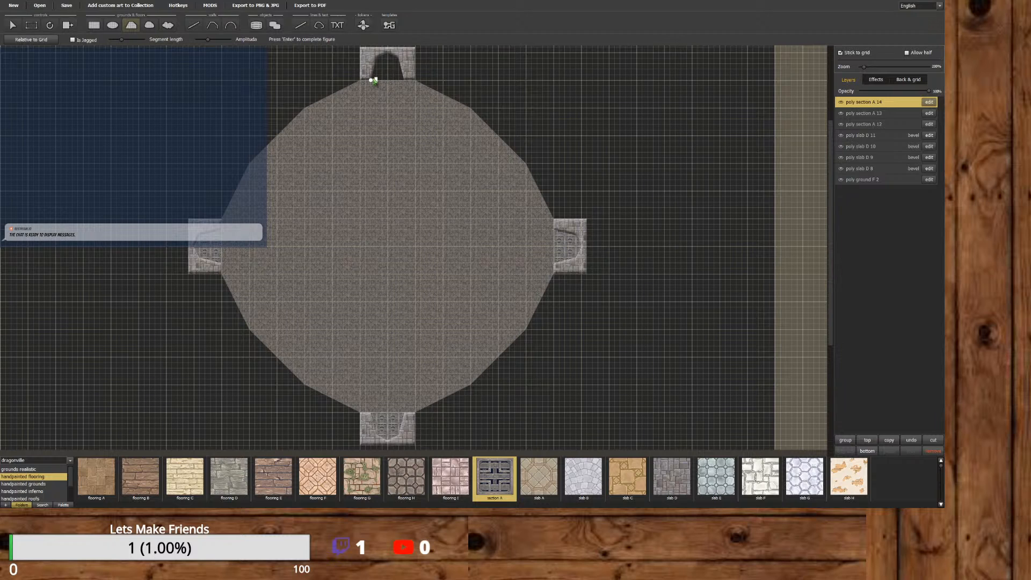
Draw a section A polygon filling the arched opening of the top entrance's slab D surround.
click(371, 79)
click(375, 58)
click(387, 53)
click(399, 58)
click(404, 80)
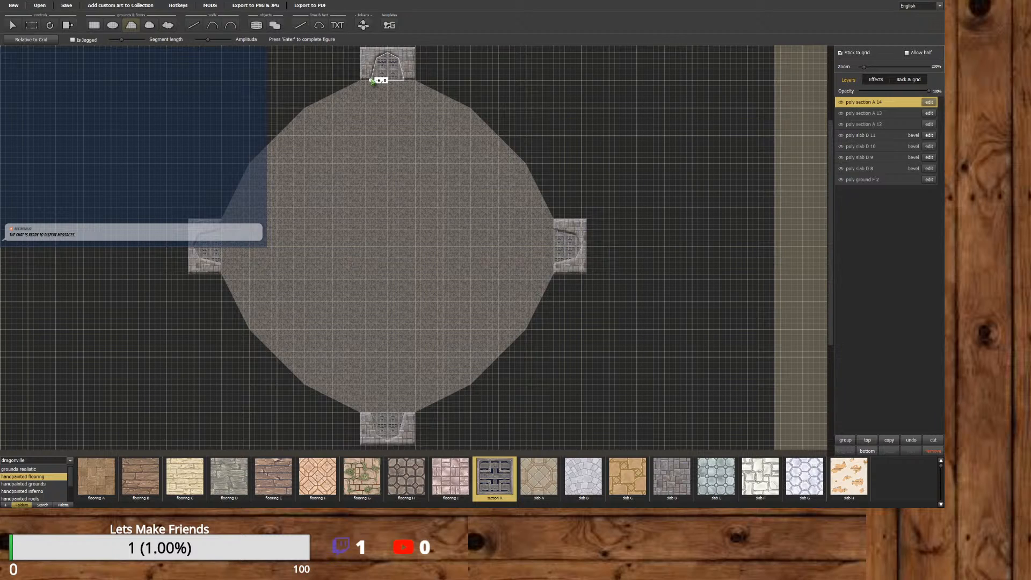
click(371, 80)
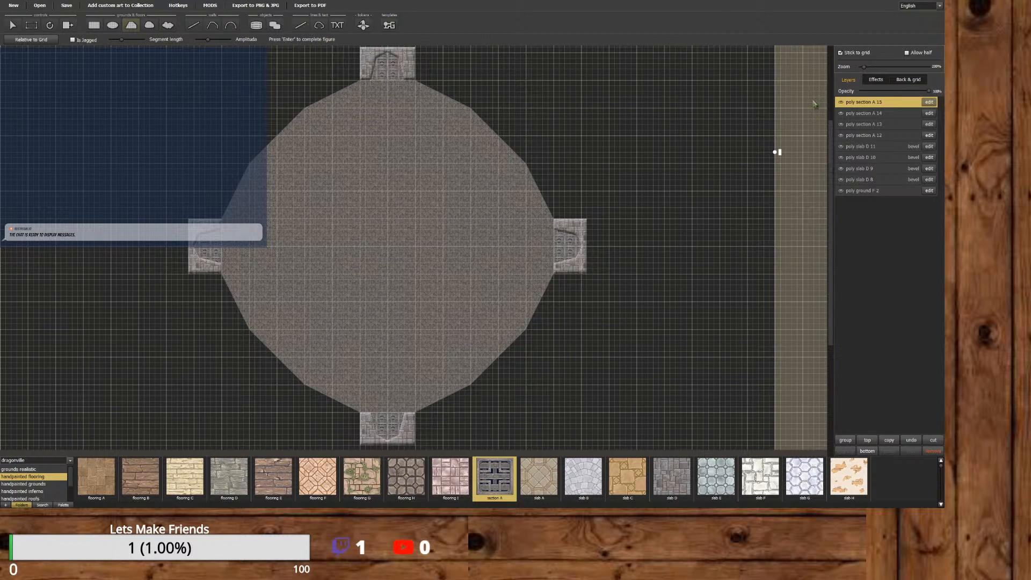
Move the four section A polygon layers below the ground F layer.
click(13, 25)
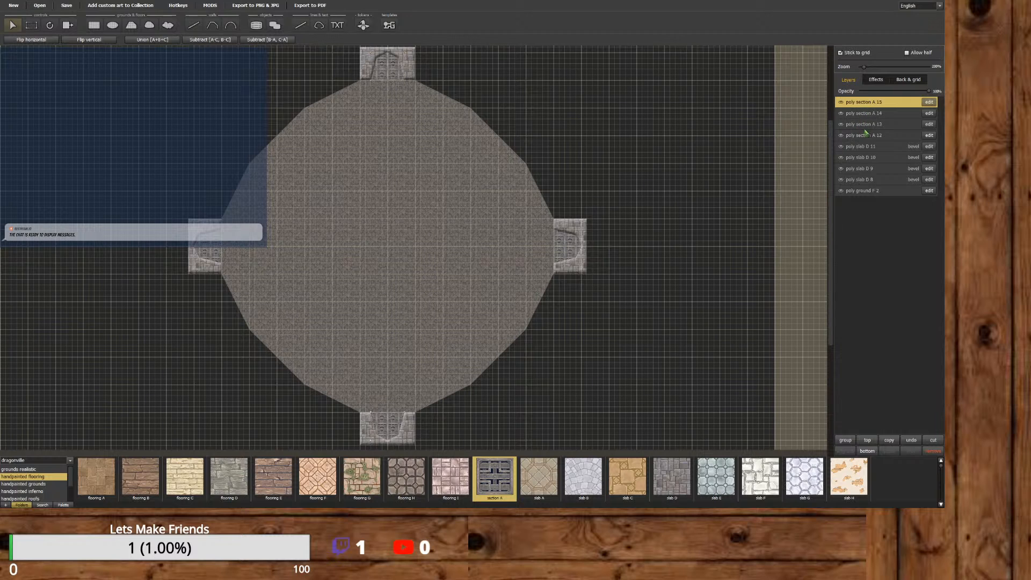
drag(865, 137, 867, 196)
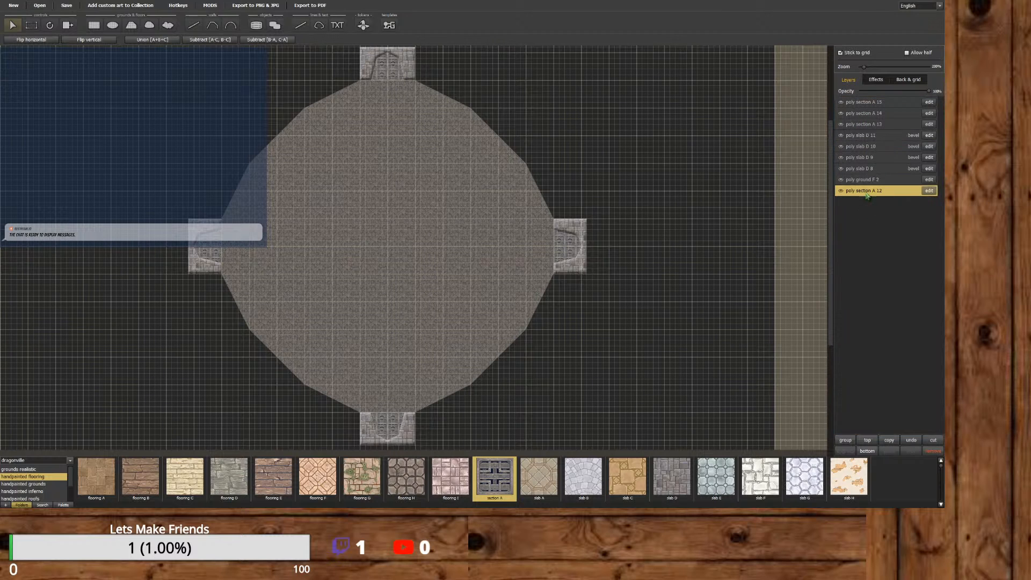
drag(869, 125, 876, 196)
drag(873, 110, 870, 199)
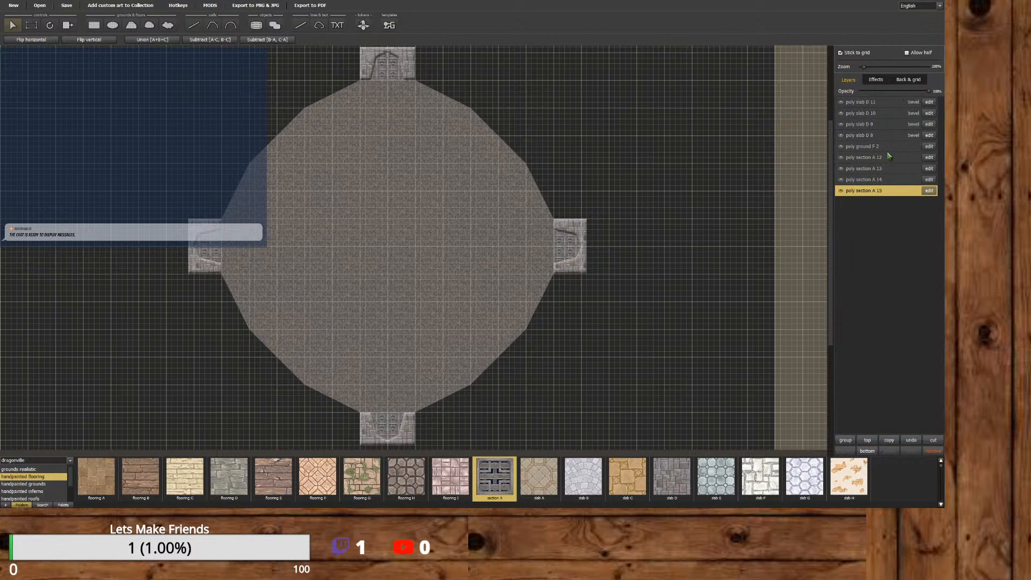
Apply the Shadowy preset to the left and bottom entrances' section A polygons.
click(889, 159)
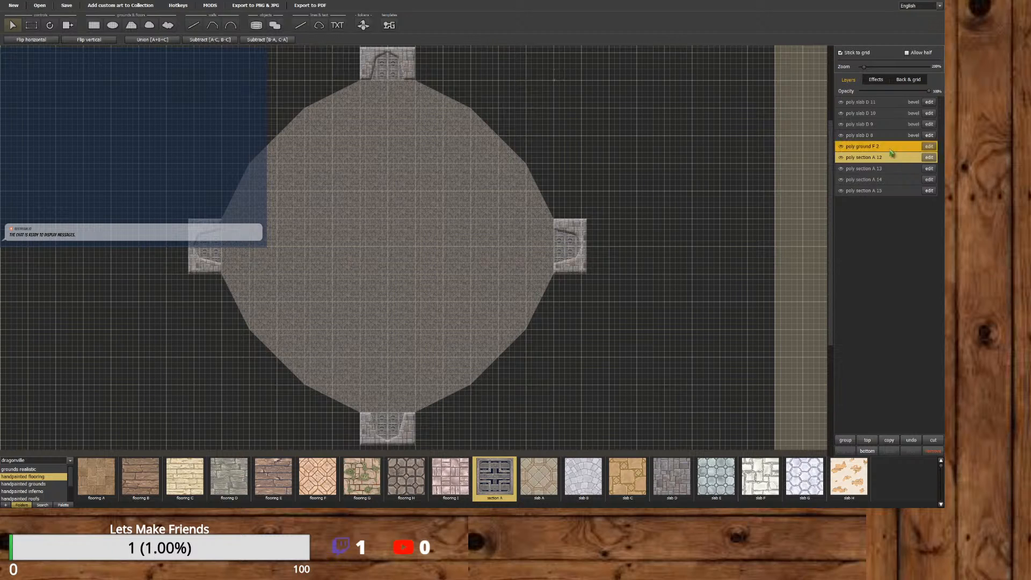
click(878, 83)
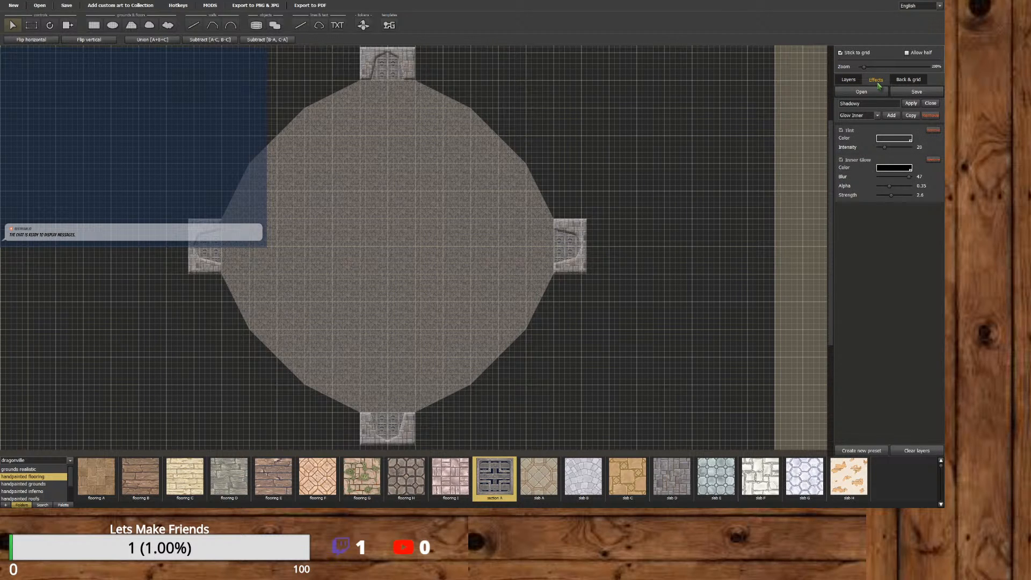
click(914, 109)
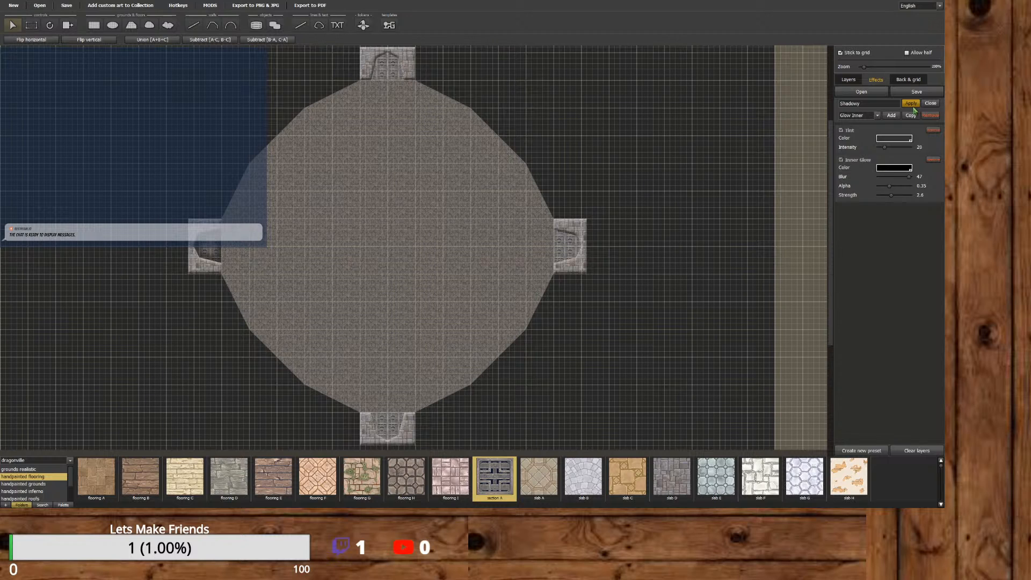
click(849, 80)
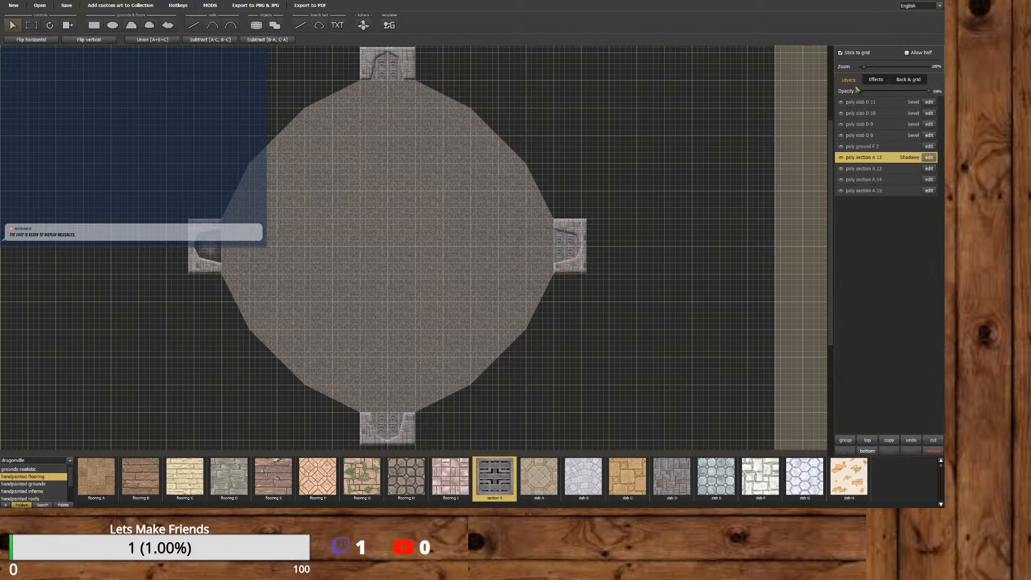
click(883, 170)
click(876, 79)
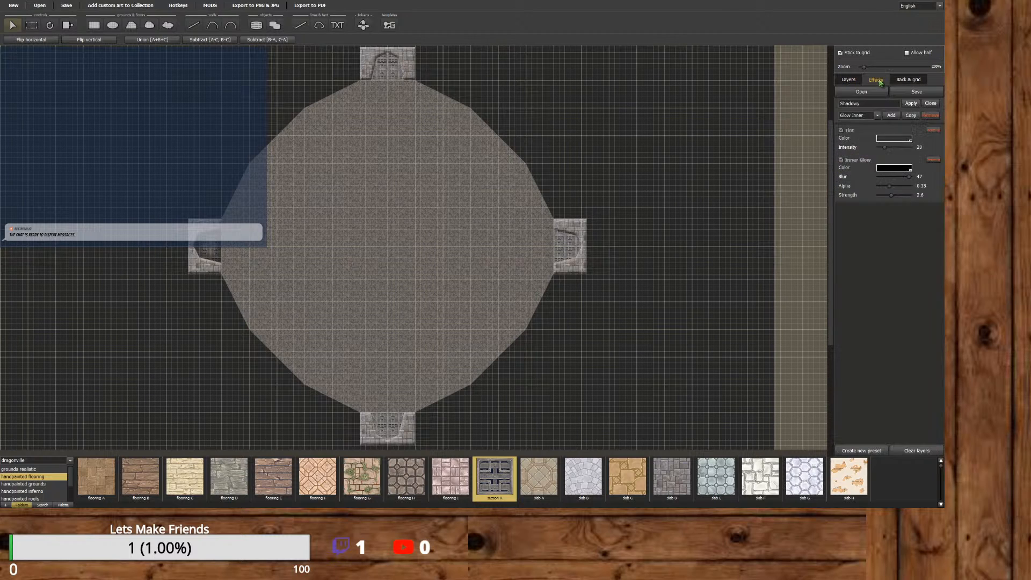
click(911, 103)
click(849, 80)
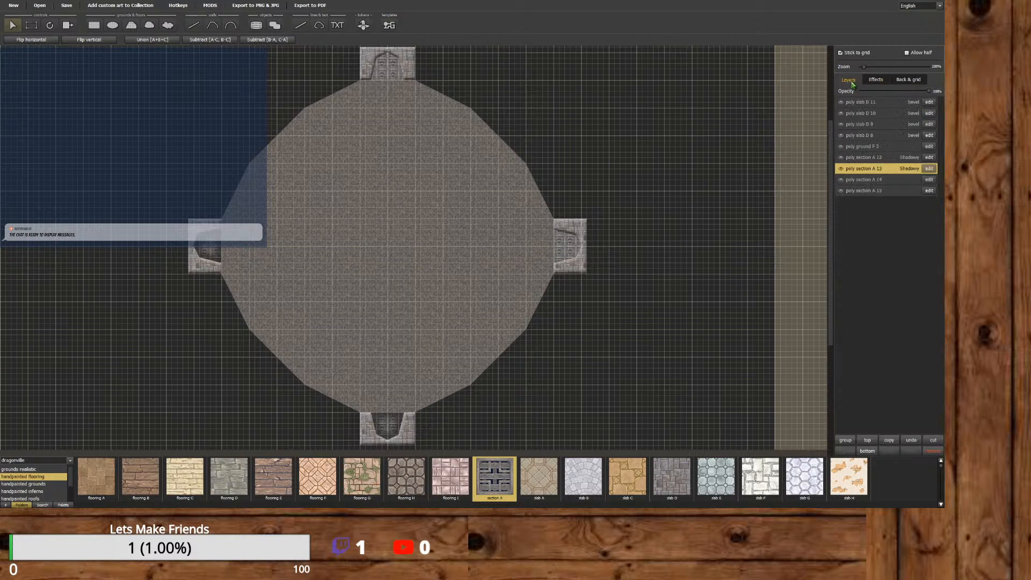
Apply the Shadowy preset to the right and top entrances' section A polygons.
click(881, 181)
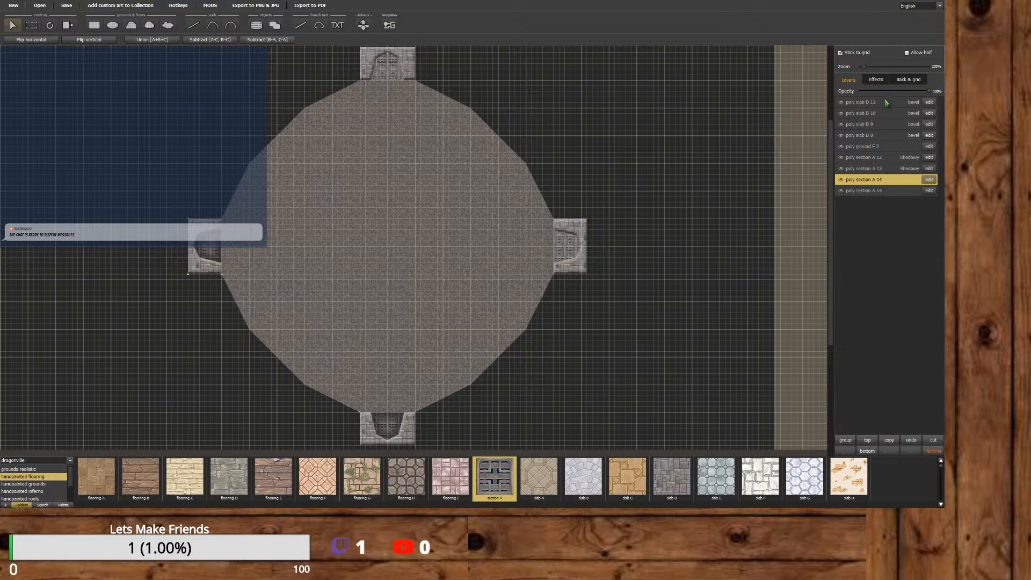
click(876, 81)
click(911, 103)
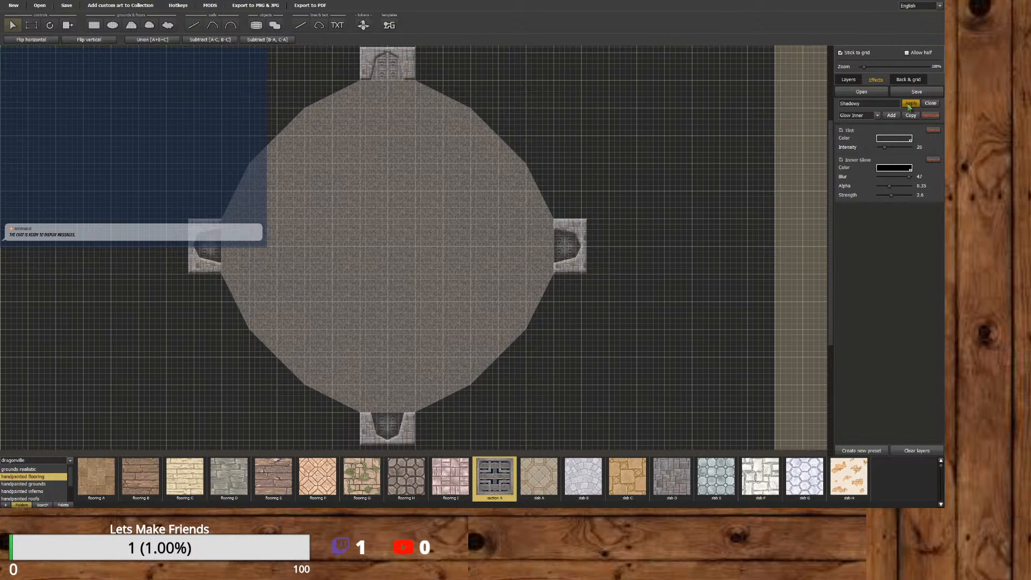
click(848, 80)
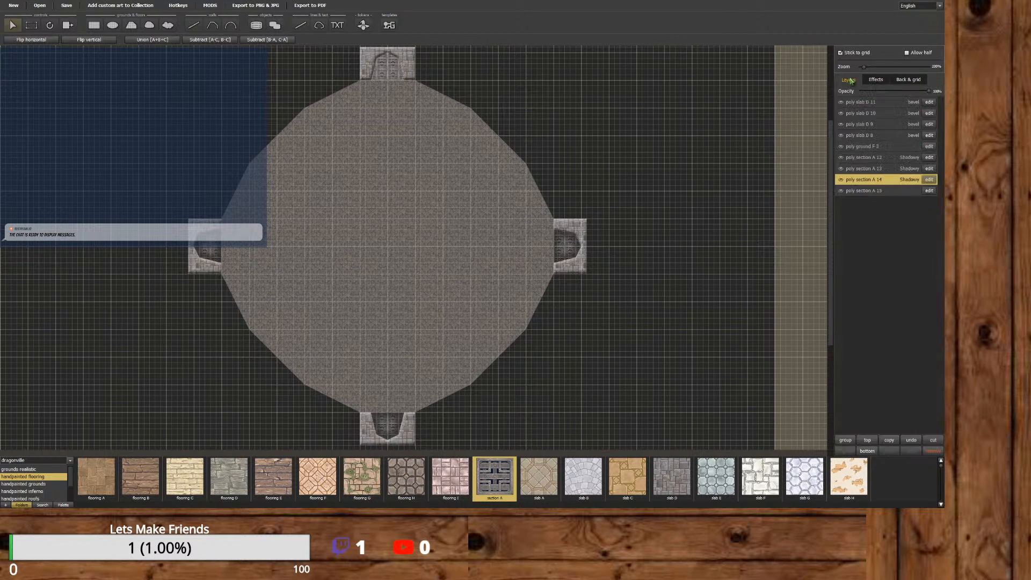
click(875, 191)
click(876, 79)
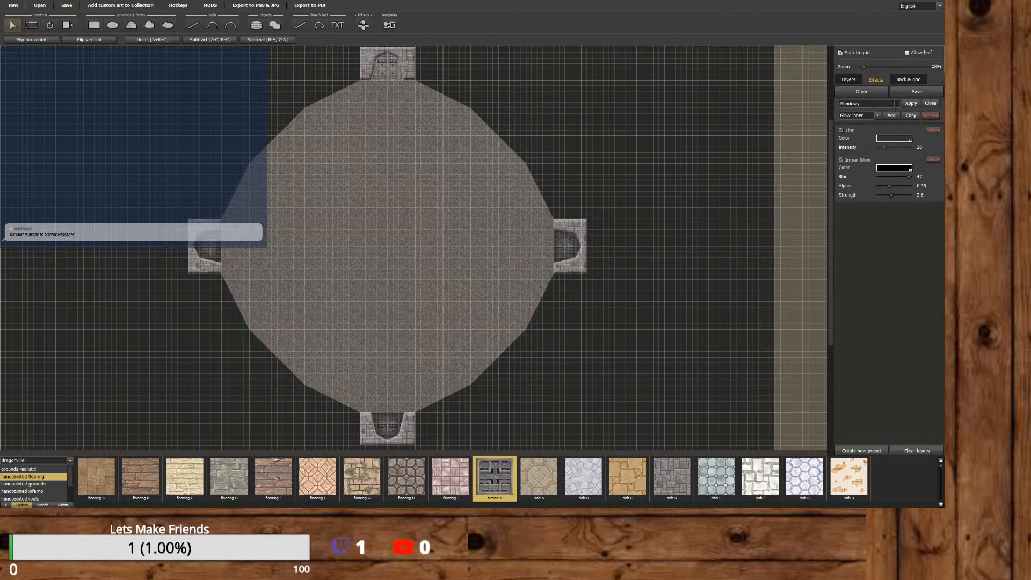
click(912, 104)
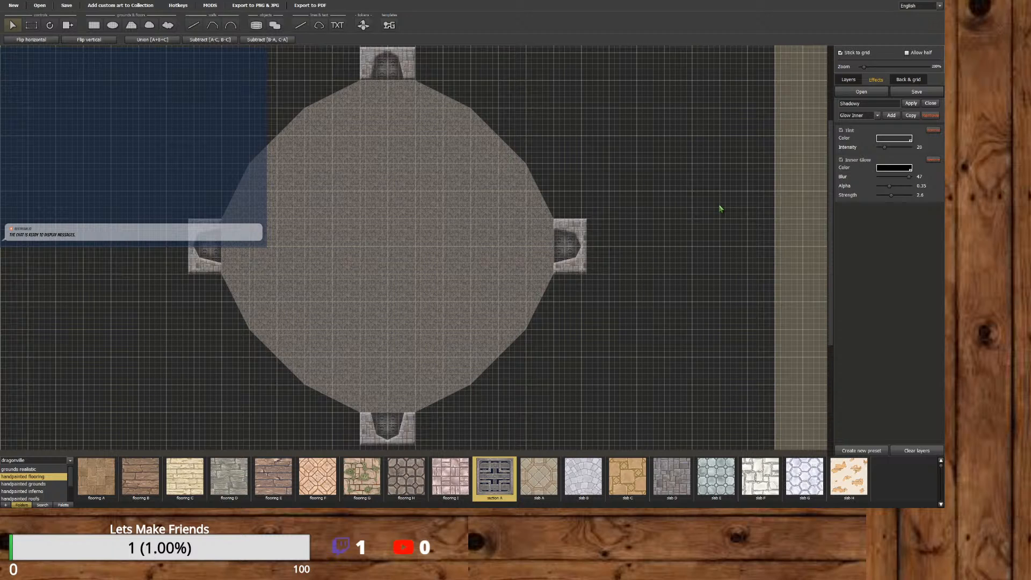
click(845, 80)
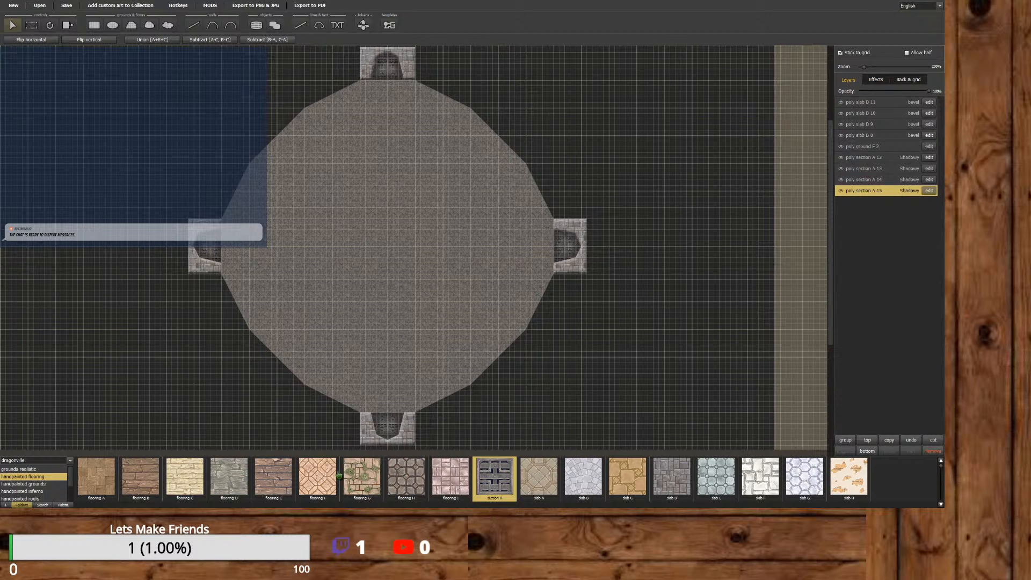
Draw a slab D polygon forming a curved wall along the ground's edge between the bottom and right entrances.
click(677, 474)
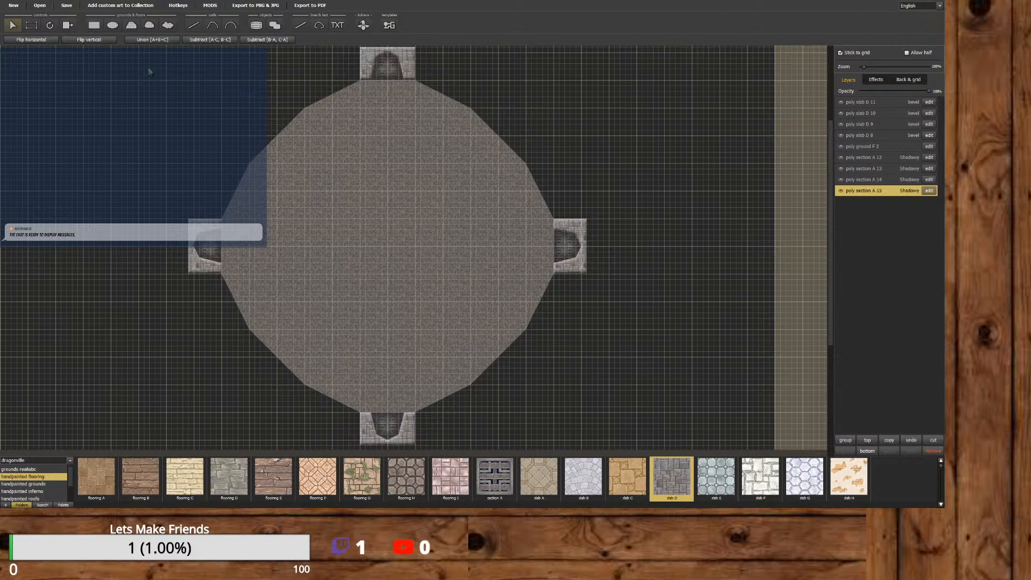
click(133, 29)
click(416, 446)
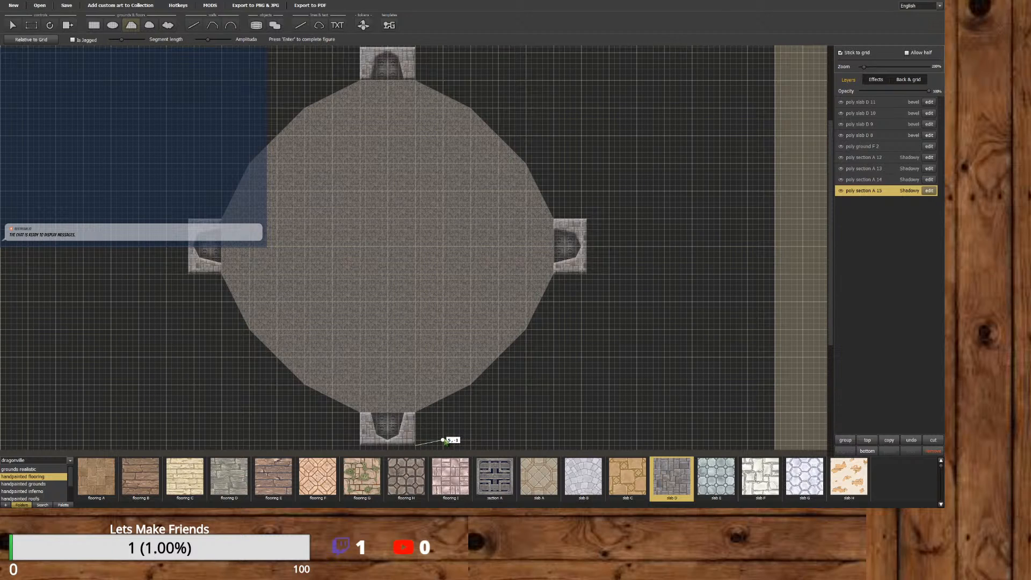
click(445, 441)
click(498, 412)
click(553, 358)
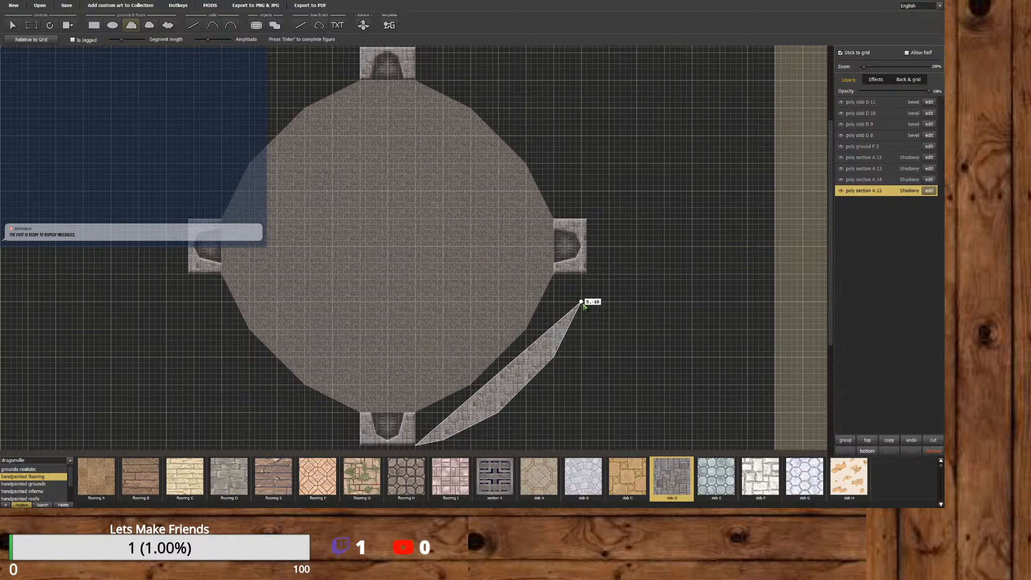
click(587, 274)
click(553, 274)
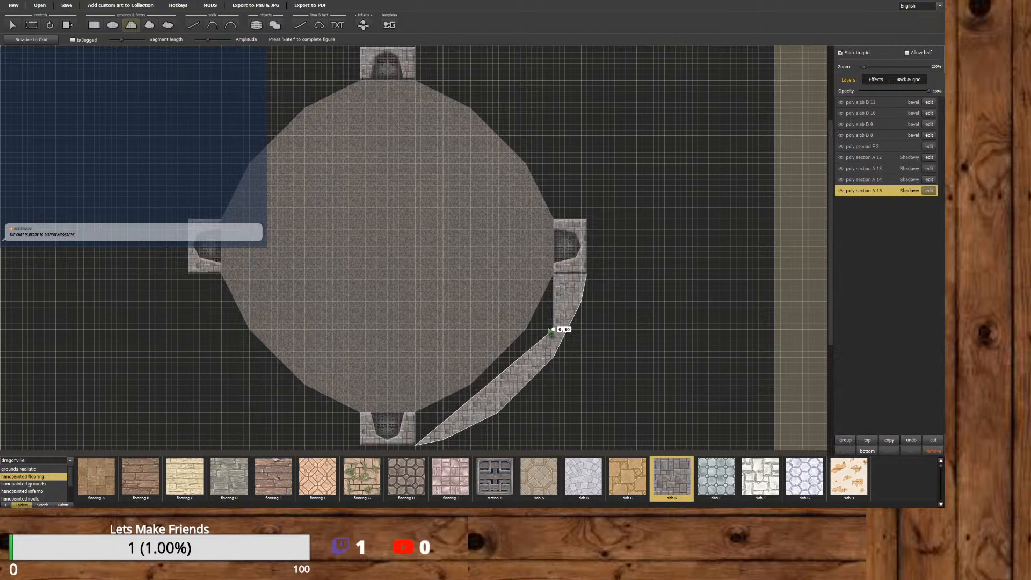
click(526, 329)
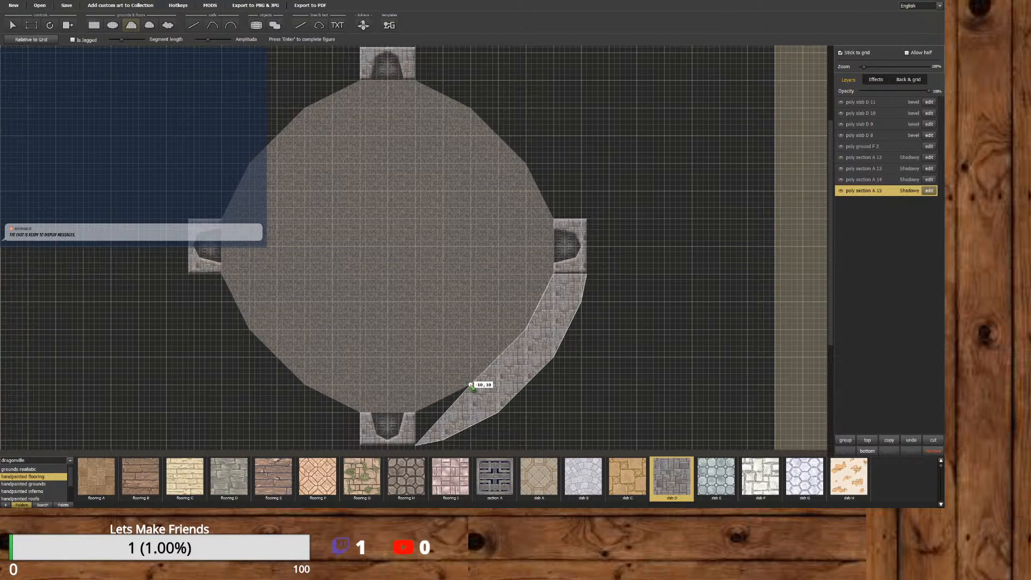
click(471, 385)
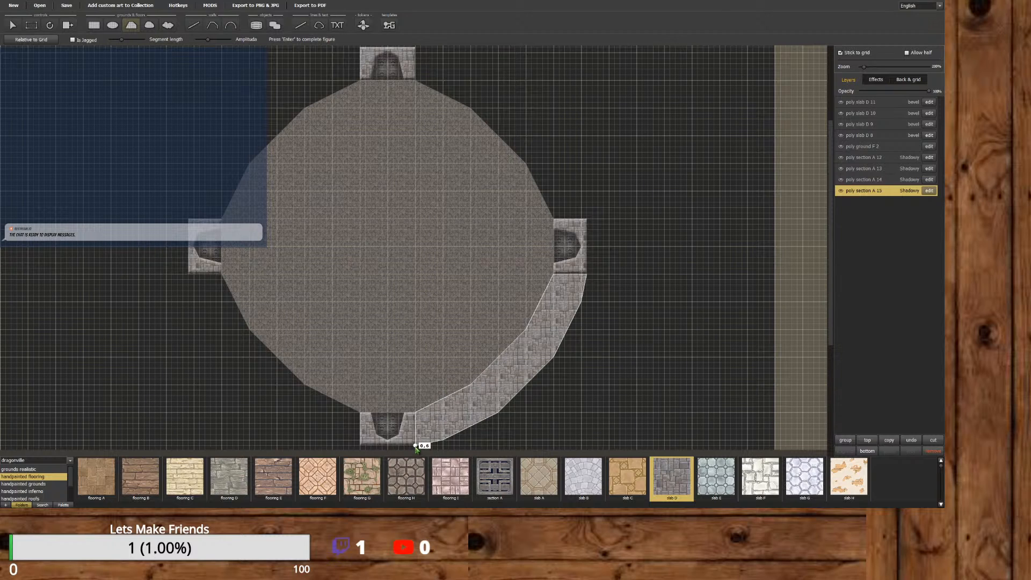
key(Return)
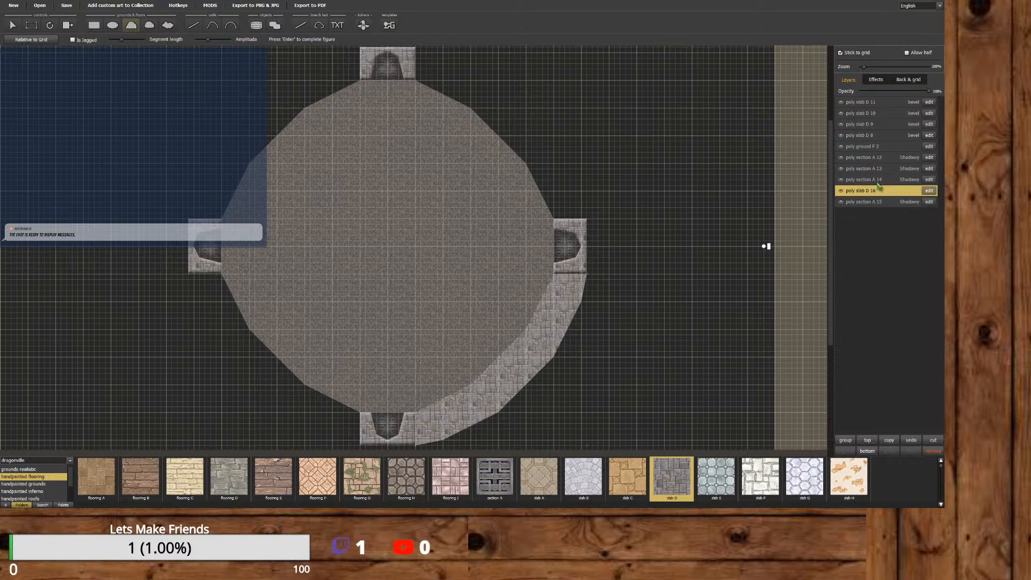
Move the new curved wall's layer directly below the ground F layer and apply the bevel preset to it.
drag(878, 193, 879, 157)
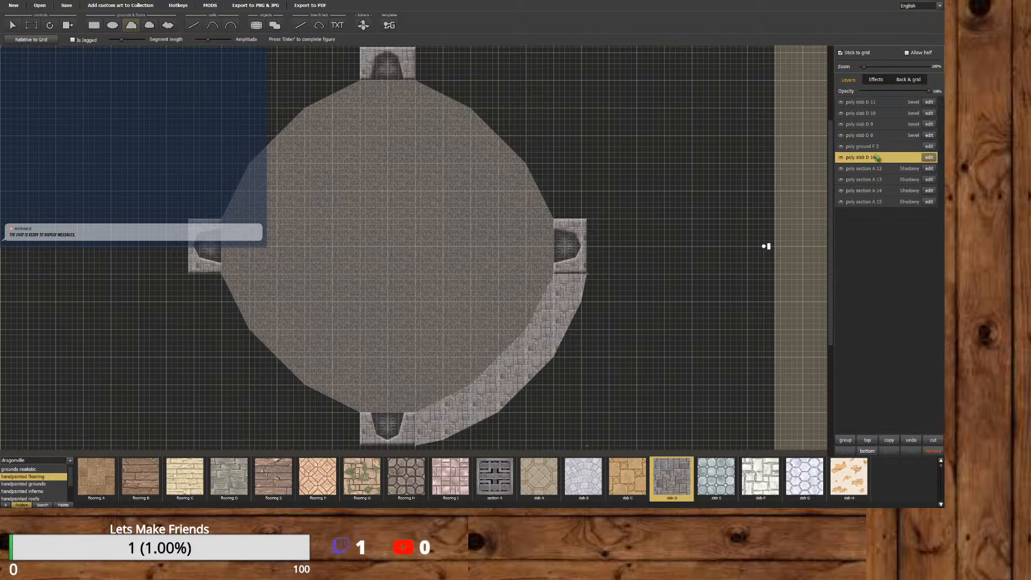
click(879, 82)
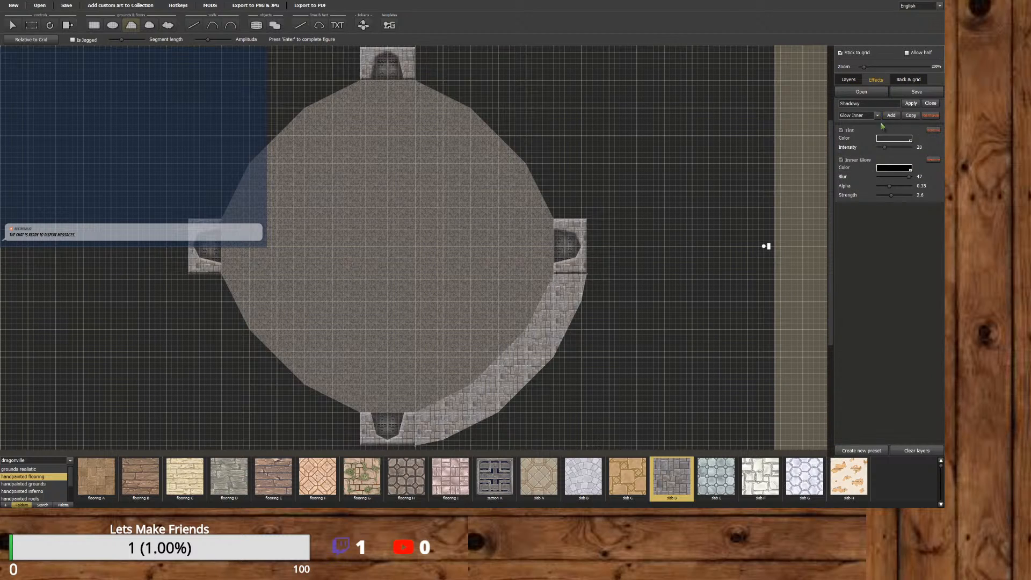
click(930, 104)
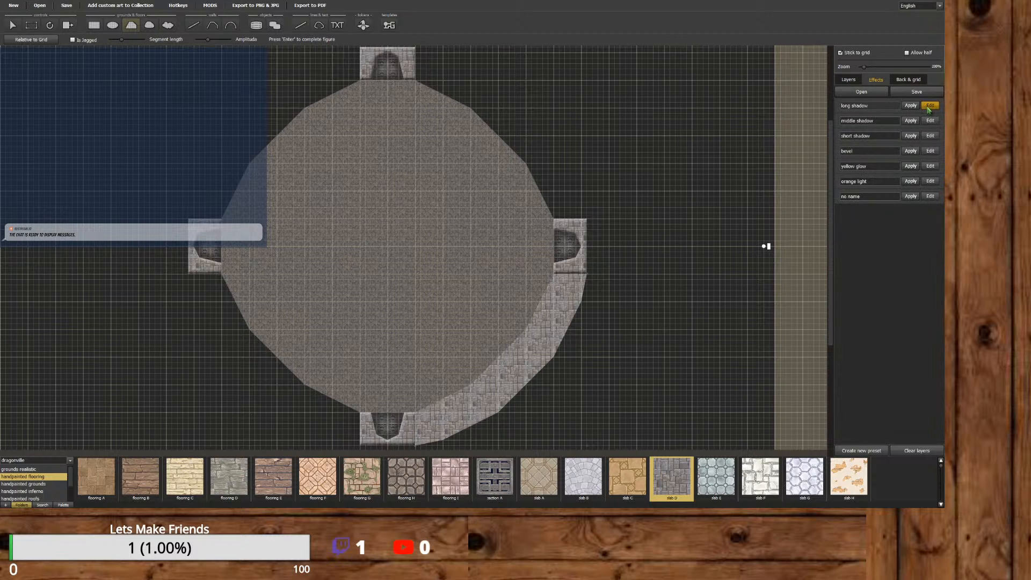
click(912, 153)
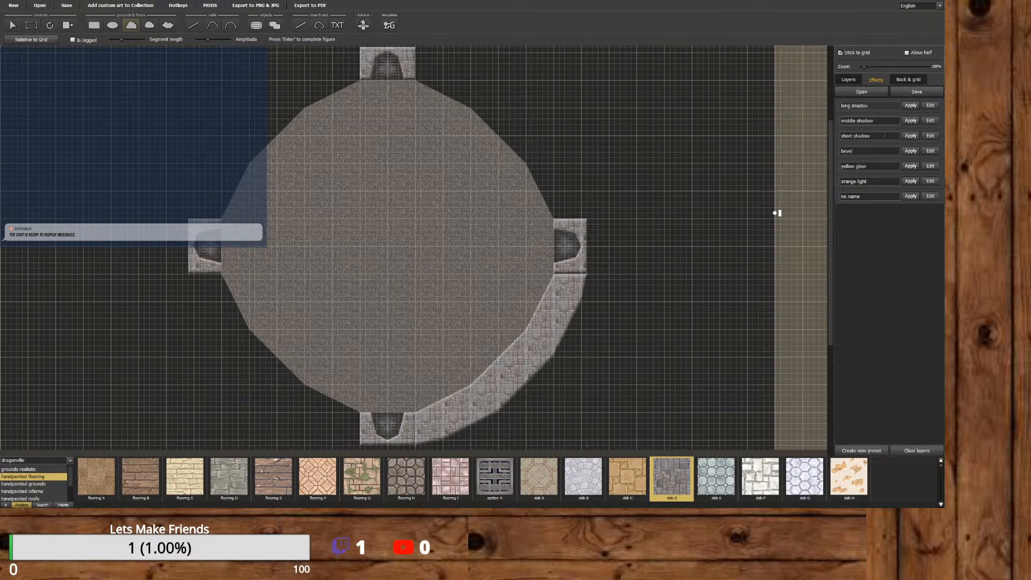
click(930, 197)
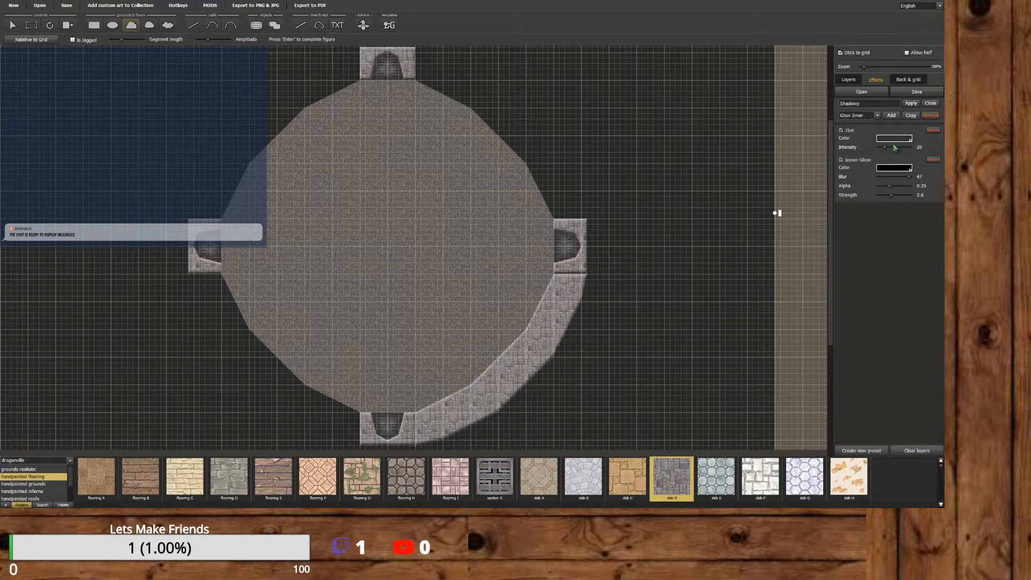
click(931, 107)
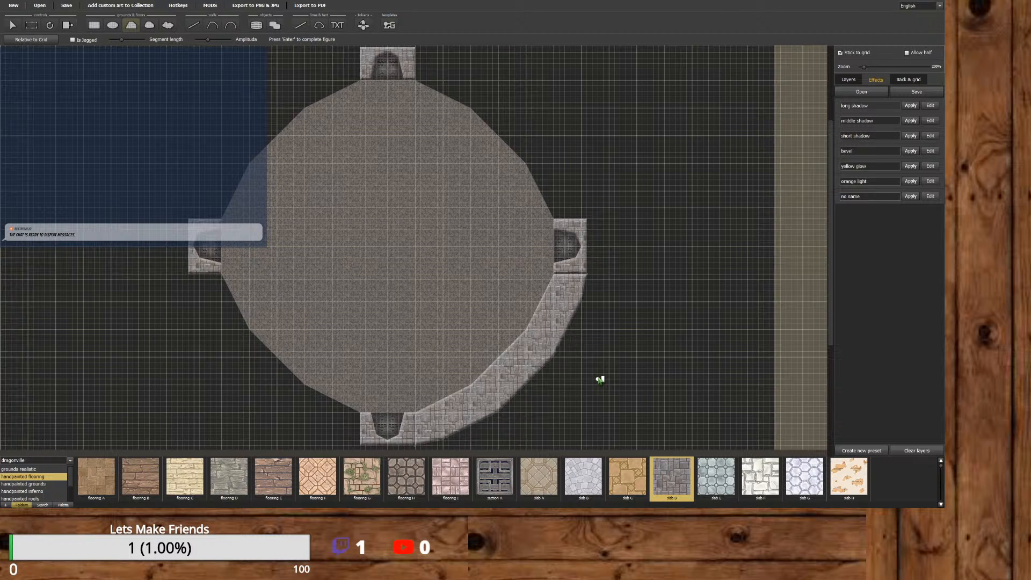
Move the curved wall's layer directly above the ground F layer and apply the long shadow preset to the wall.
click(12, 25)
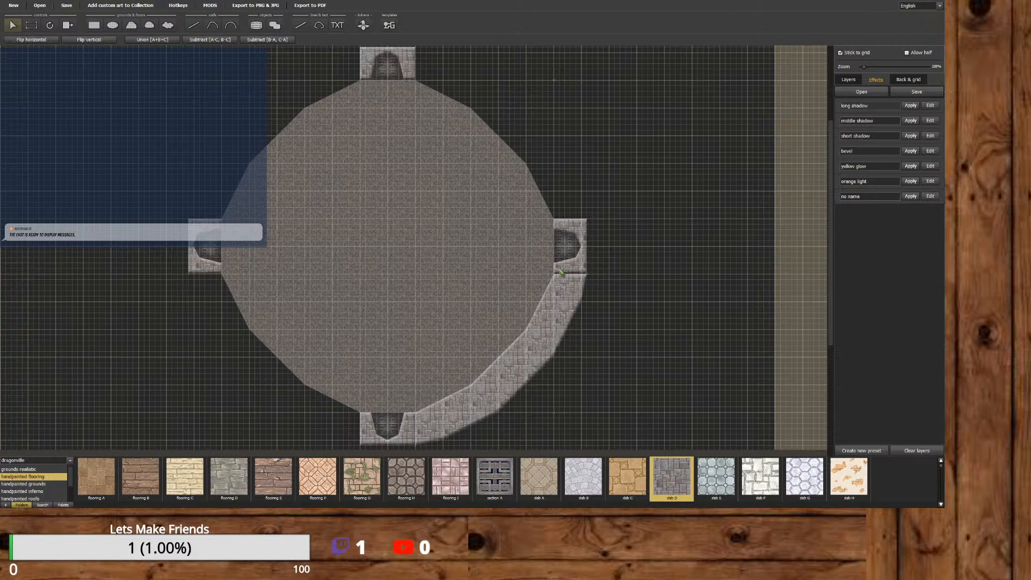
click(858, 80)
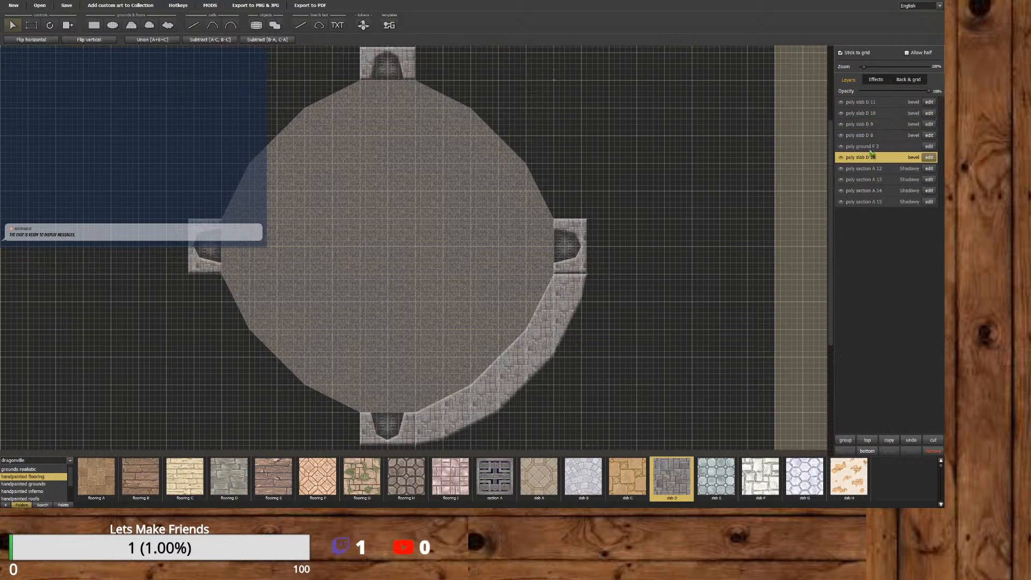
mouse_move(867, 163)
mouse_down()
mouse_move(867, 104)
mouse_move(870, 208)
mouse_move(869, 100)
mouse_move(869, 164)
mouse_move(870, 155)
mouse_up()
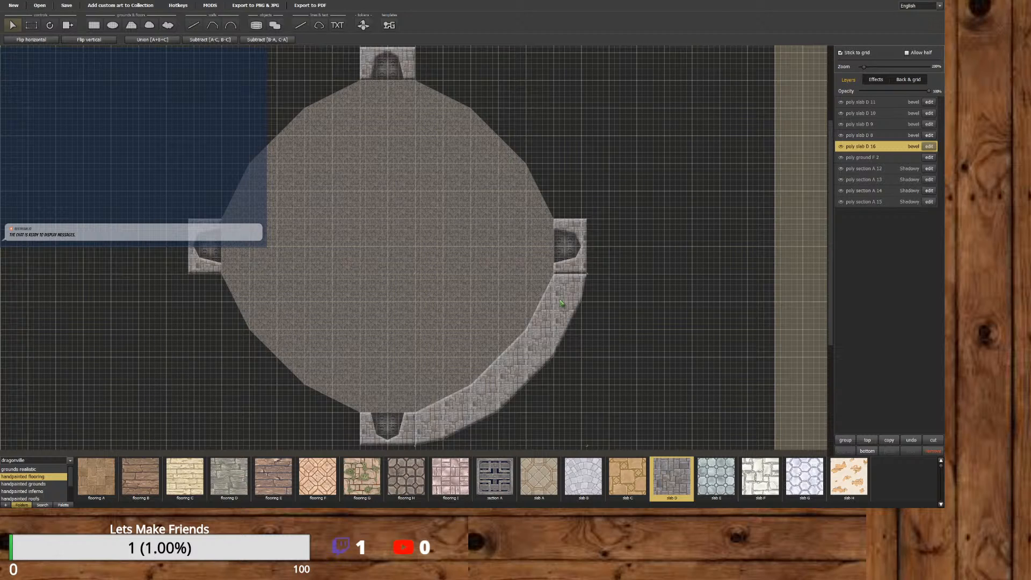
click(876, 80)
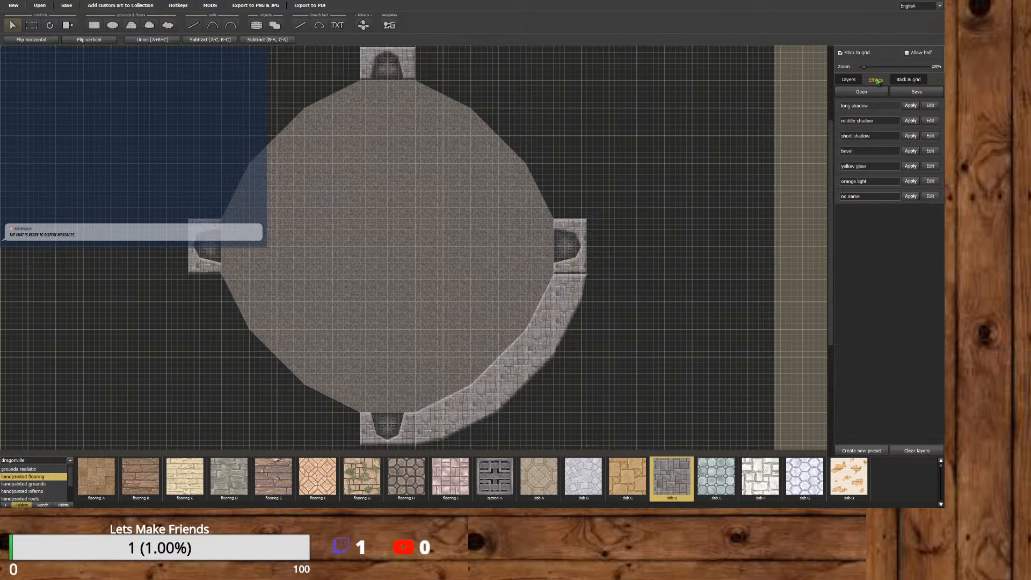
click(917, 108)
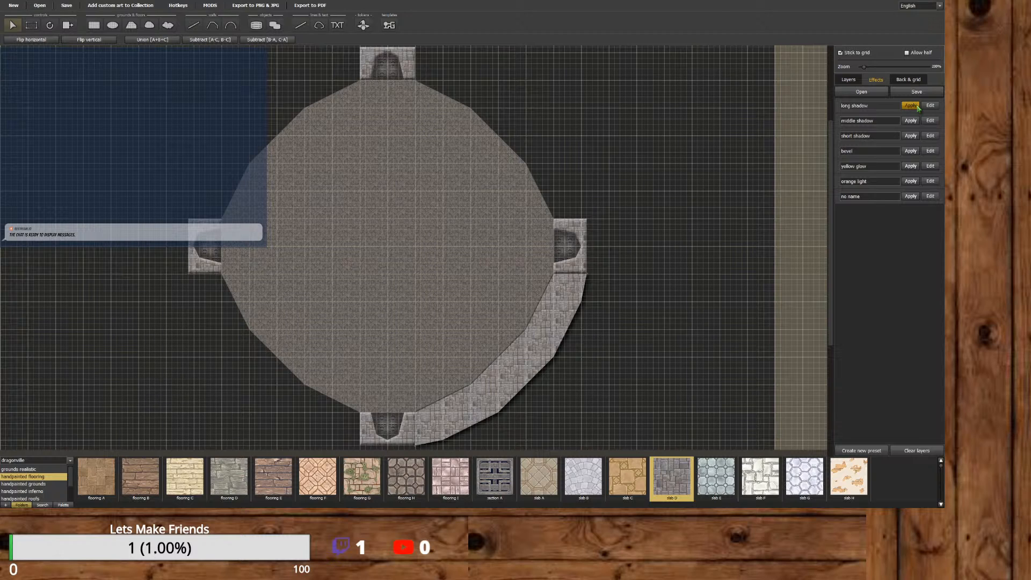
Apply the long shadow preset to the bottom entrance's slab D surround.
click(849, 80)
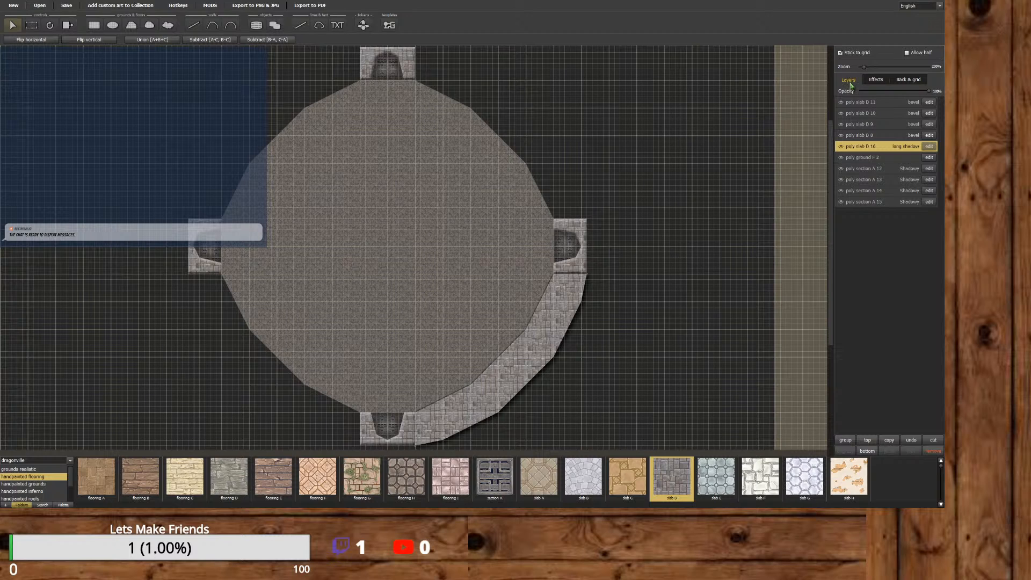
click(887, 137)
click(876, 79)
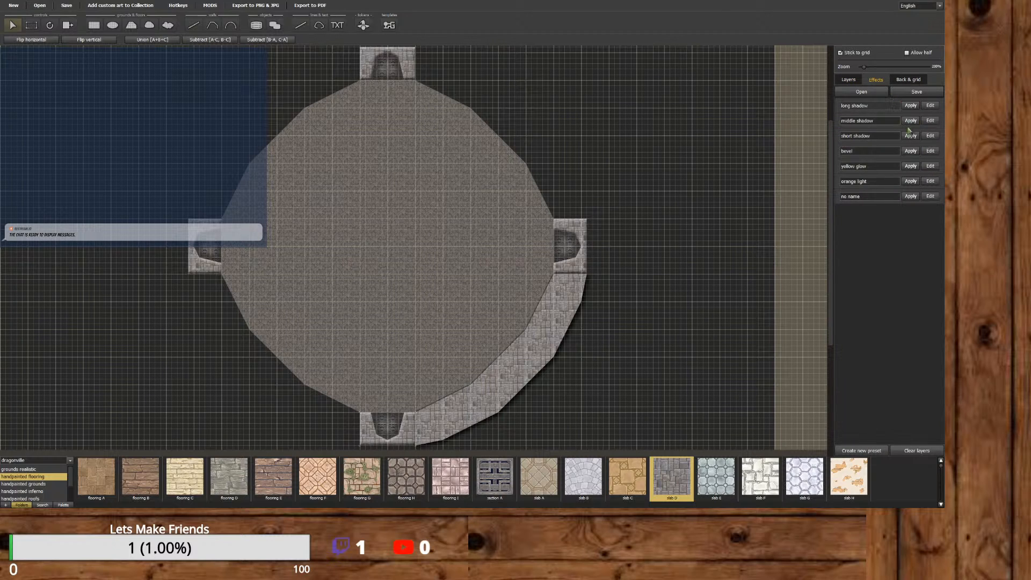
click(906, 107)
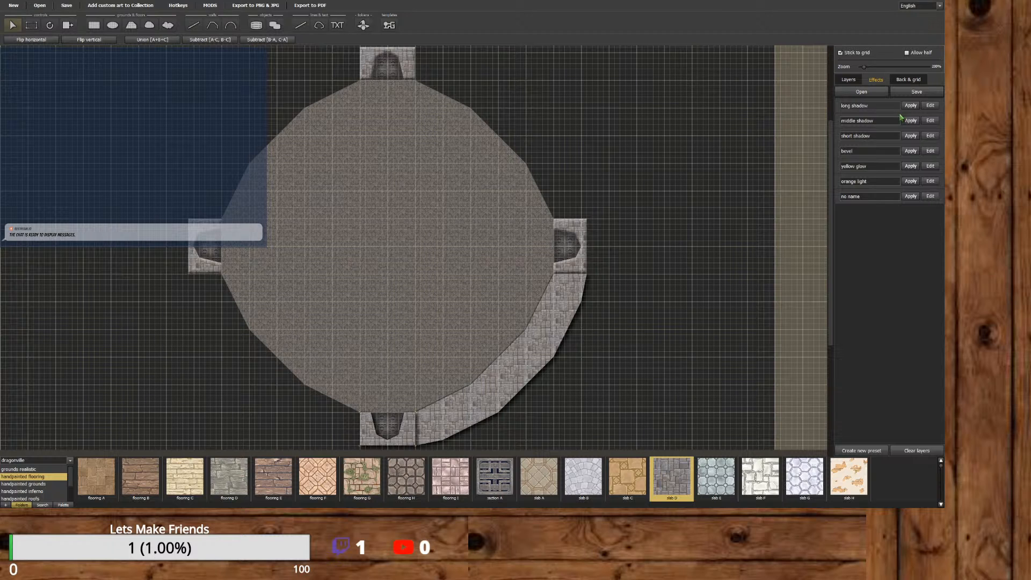
Move the bottom entrance's slab D surround and section A polygon together to the empty area beneath the left entrance.
drag(830, 239, 830, 285)
scroll(440, 400, up, 3)
scroll(439, 399, down, 3)
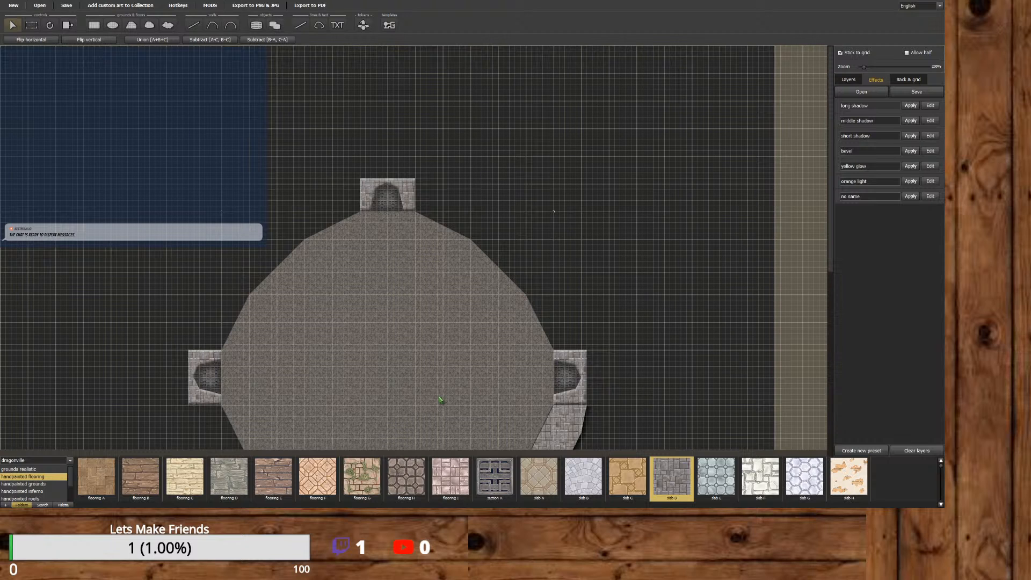
drag(831, 190, 831, 304)
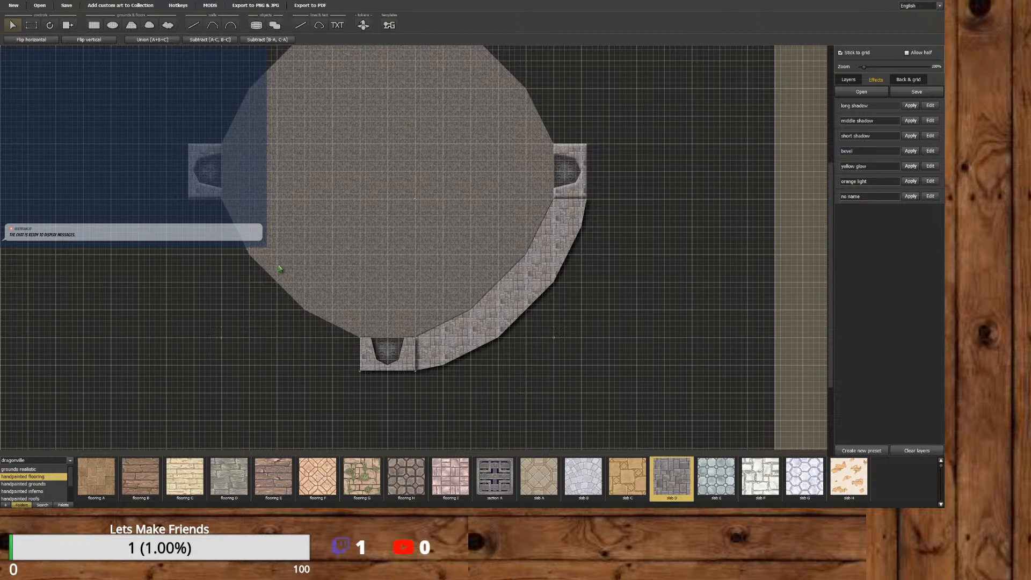
click(32, 24)
drag(345, 326, 436, 394)
drag(345, 326, 436, 395)
click(856, 79)
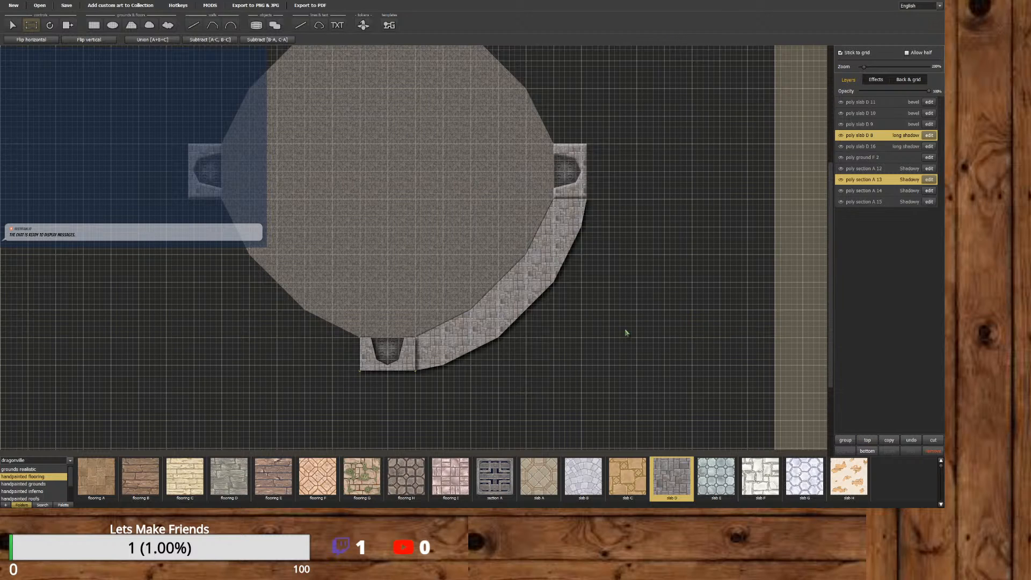
click(494, 326)
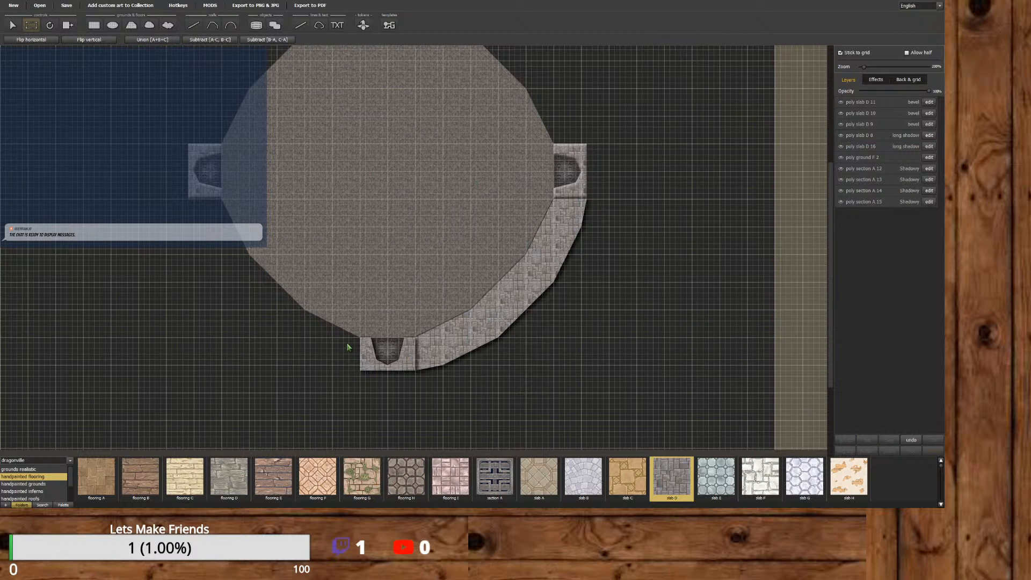
drag(349, 345, 434, 397)
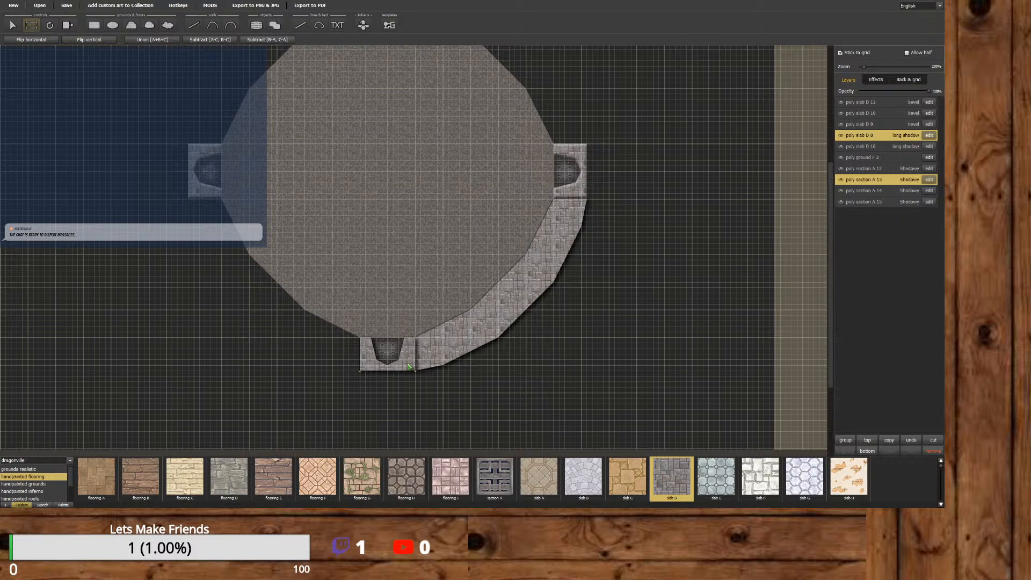
click(355, 356)
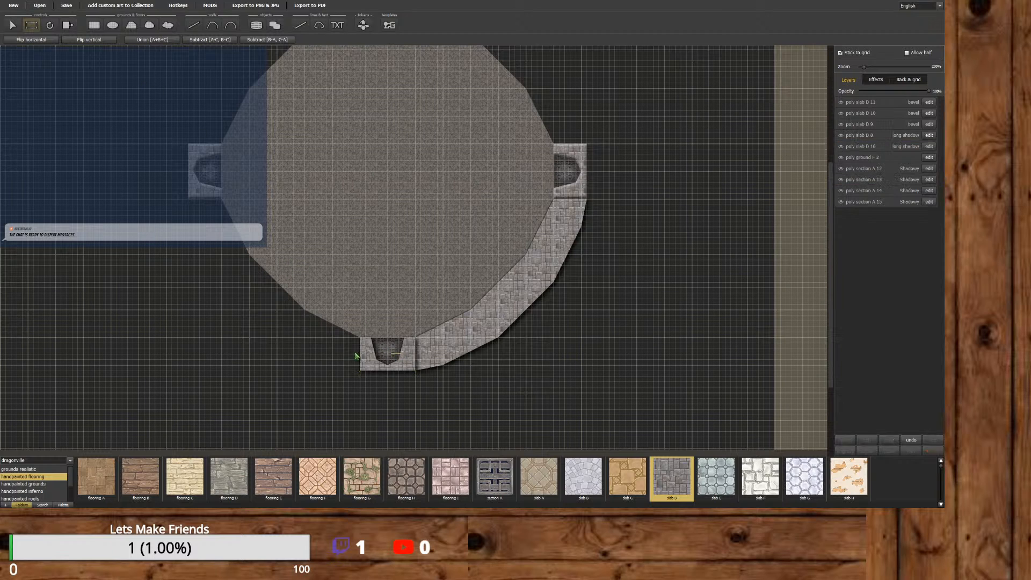
drag(347, 333, 424, 377)
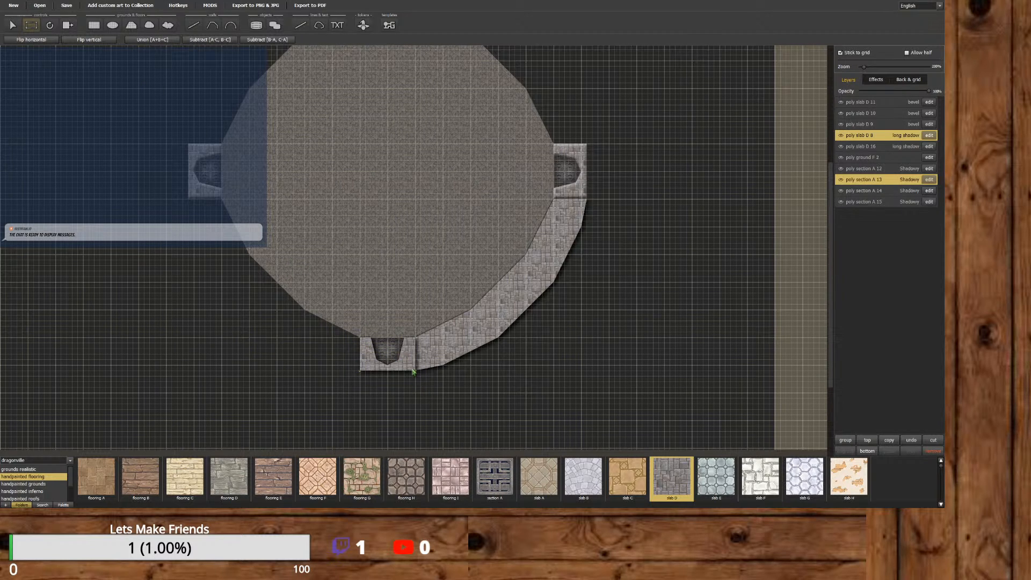
click(413, 371)
drag(351, 325, 414, 393)
click(13, 26)
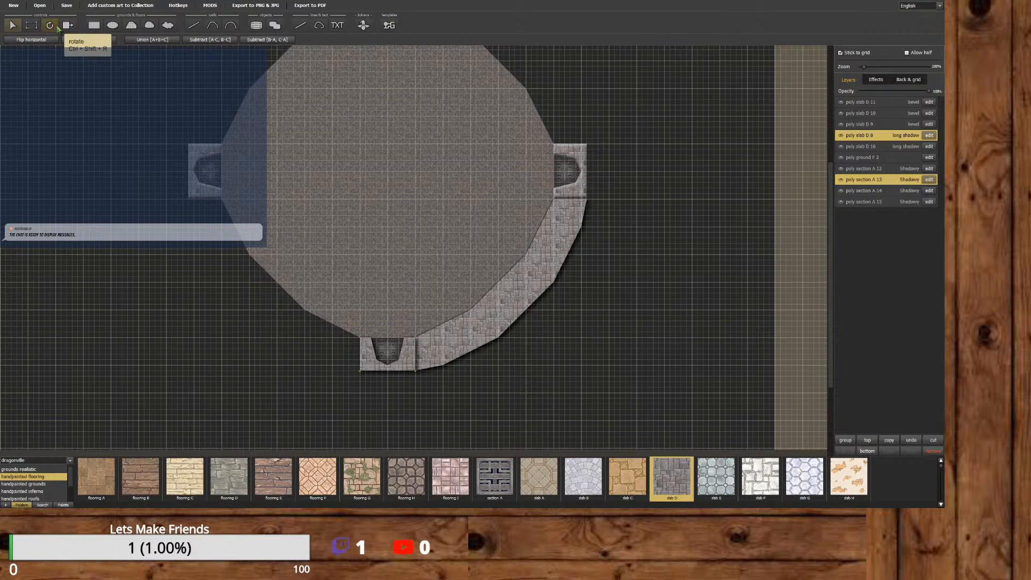
drag(413, 356, 241, 334)
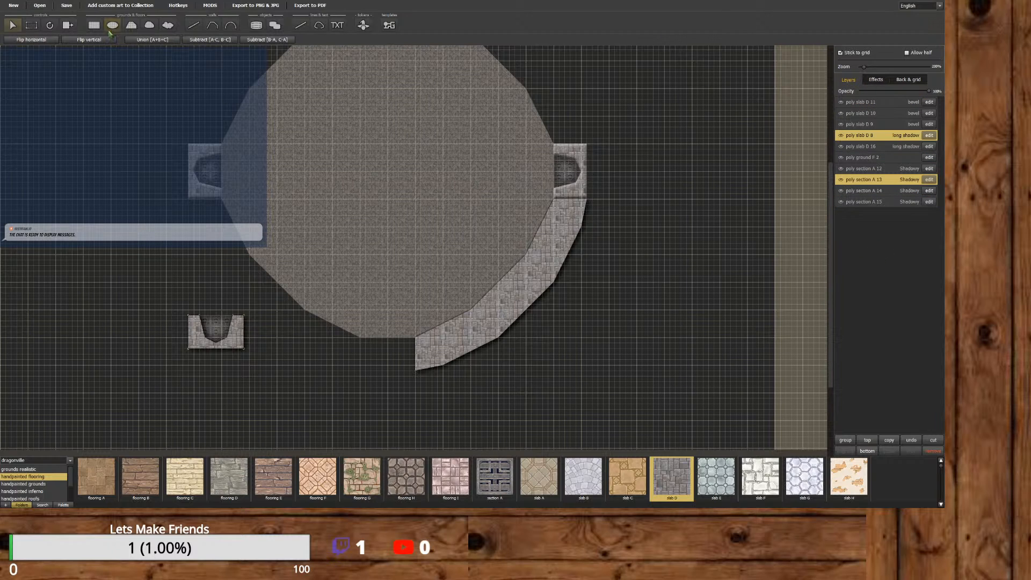
Draw a shallower slab D polygon with a notch along the ground's bottom edge where the bottom entrance stood.
click(138, 30)
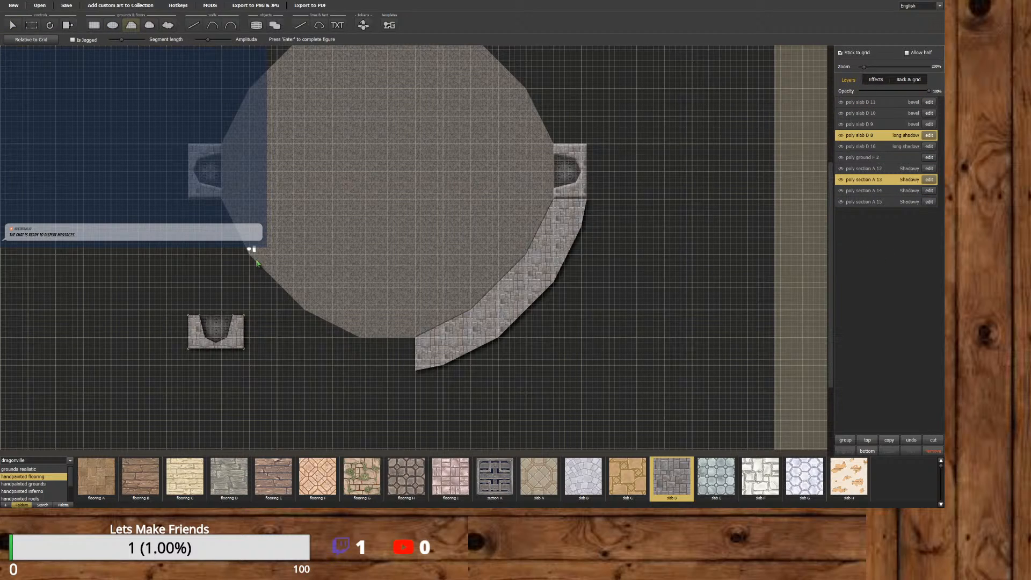
click(359, 338)
click(359, 354)
click(421, 354)
click(415, 337)
click(404, 338)
click(381, 350)
key(Return)
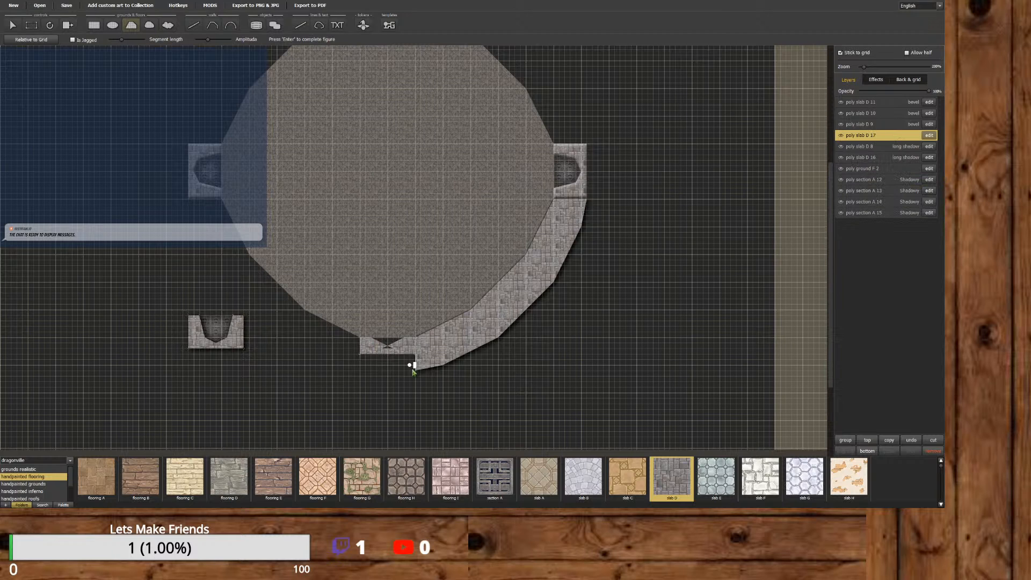
Reshape the notch in the new slab D polygon at the ground's bottom edge into a flat-bottomed trapezoid.
click(921, 137)
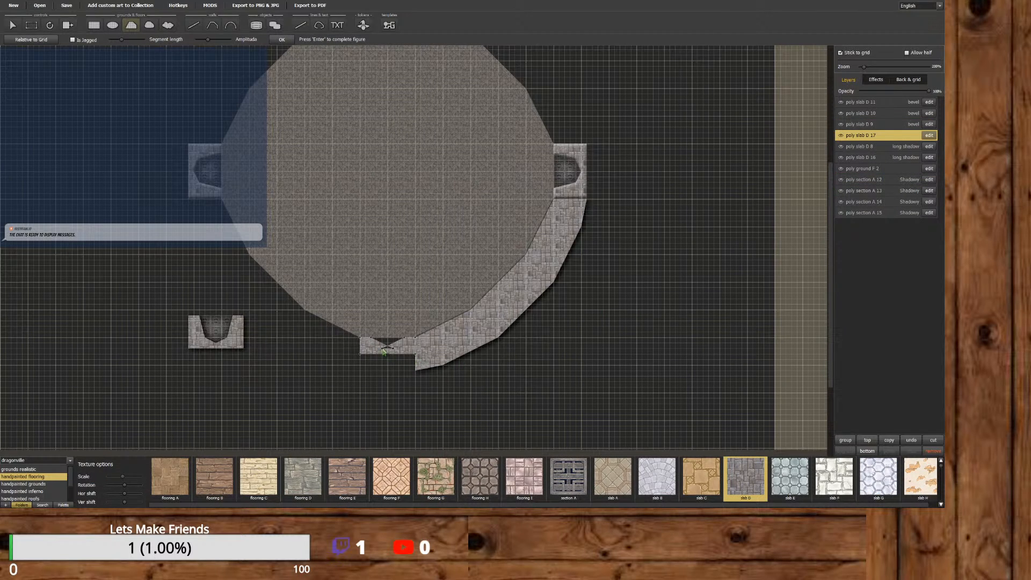
drag(384, 350, 394, 349)
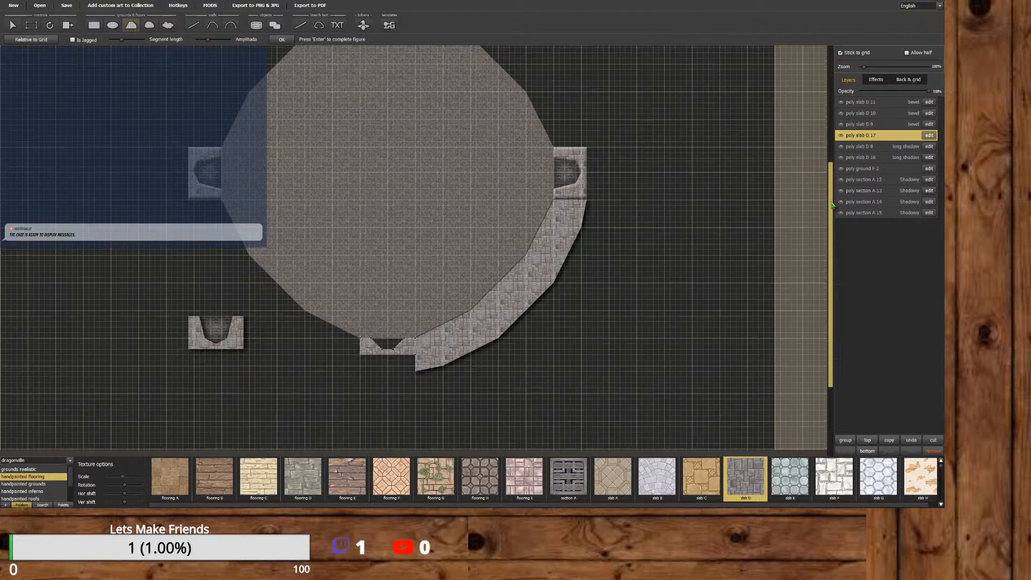
mouse_move(830, 203)
mouse_down()
mouse_move(835, 145)
mouse_move(836, 221)
mouse_up()
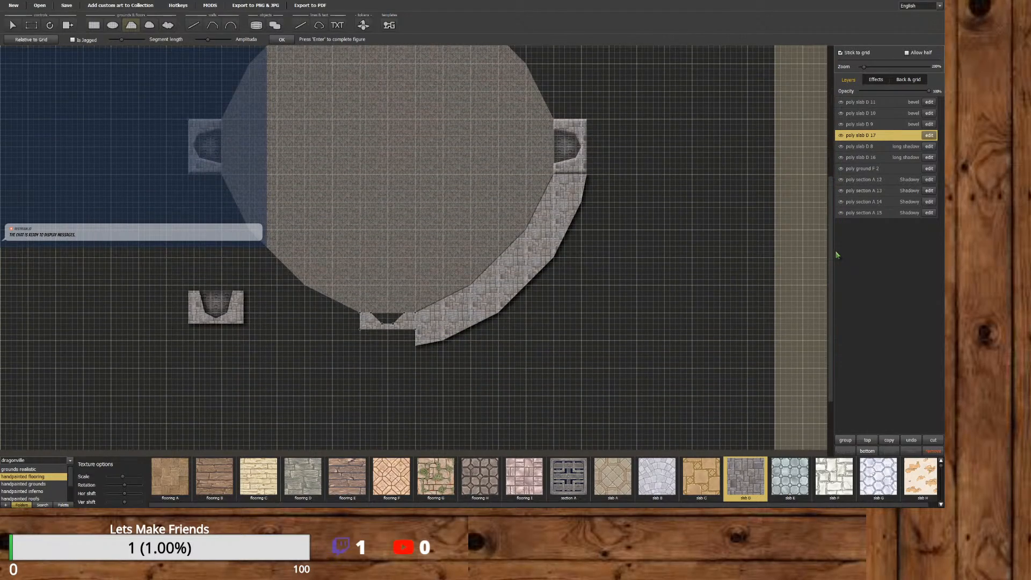
drag(833, 258, 826, 211)
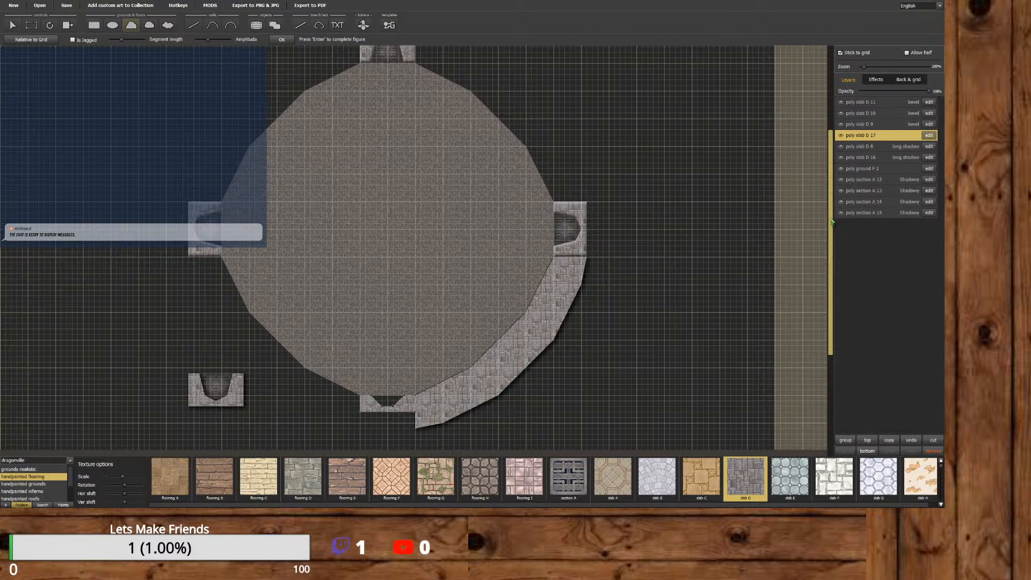
drag(831, 221, 829, 238)
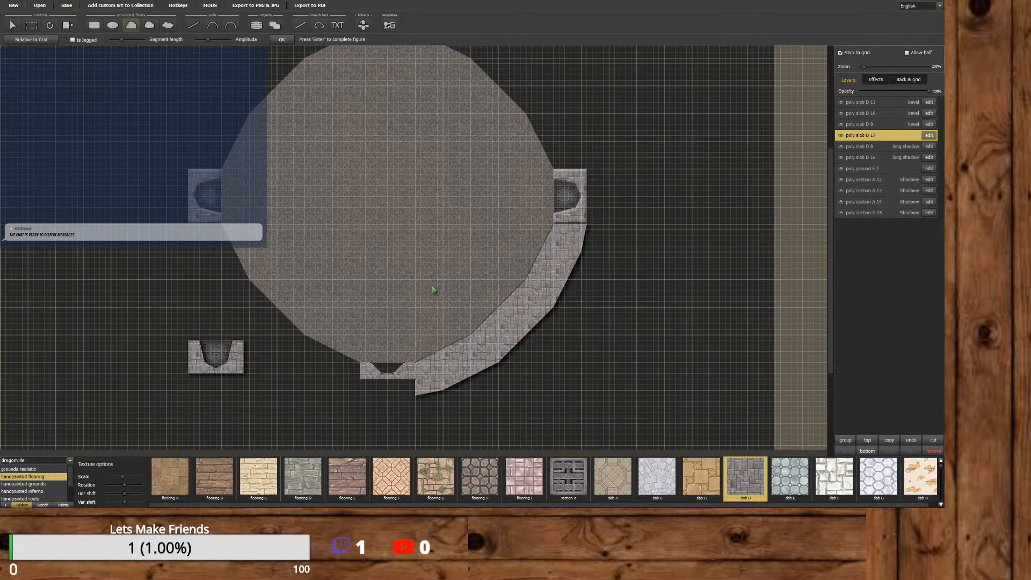
Draw a section A polygon filling the trapezoid notch of the bottom slab D surround.
click(132, 27)
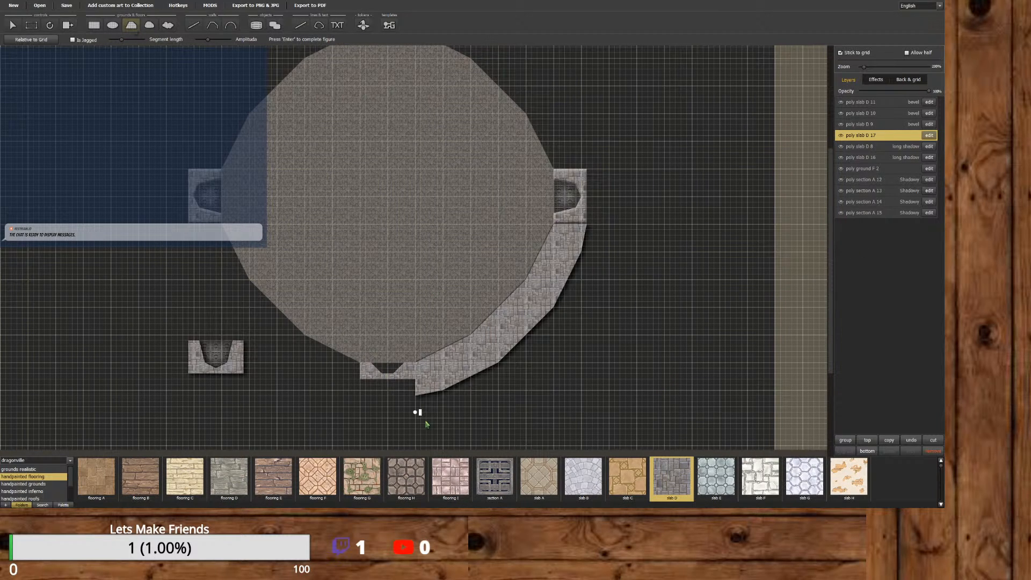
click(494, 478)
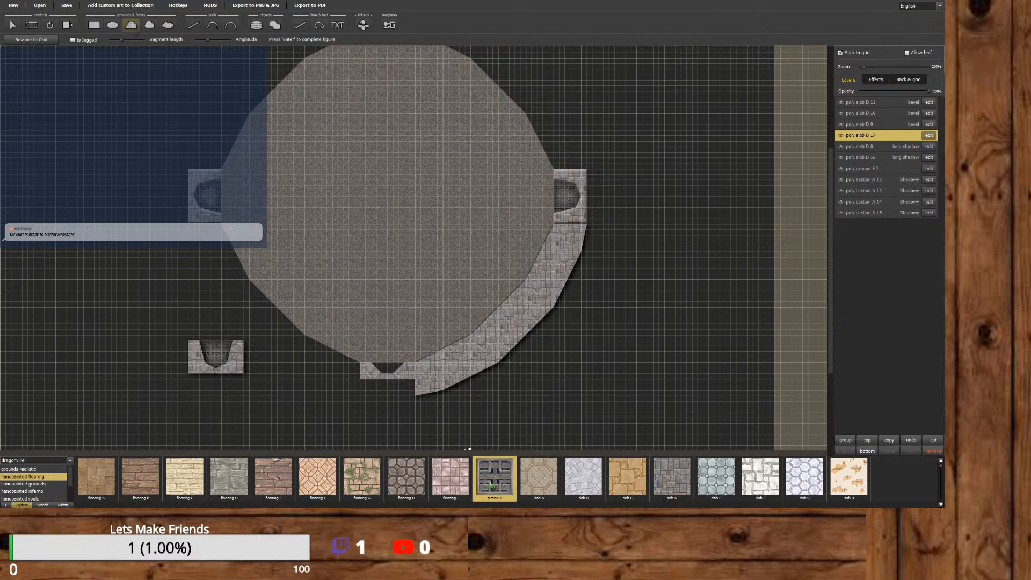
click(371, 362)
click(403, 362)
click(372, 364)
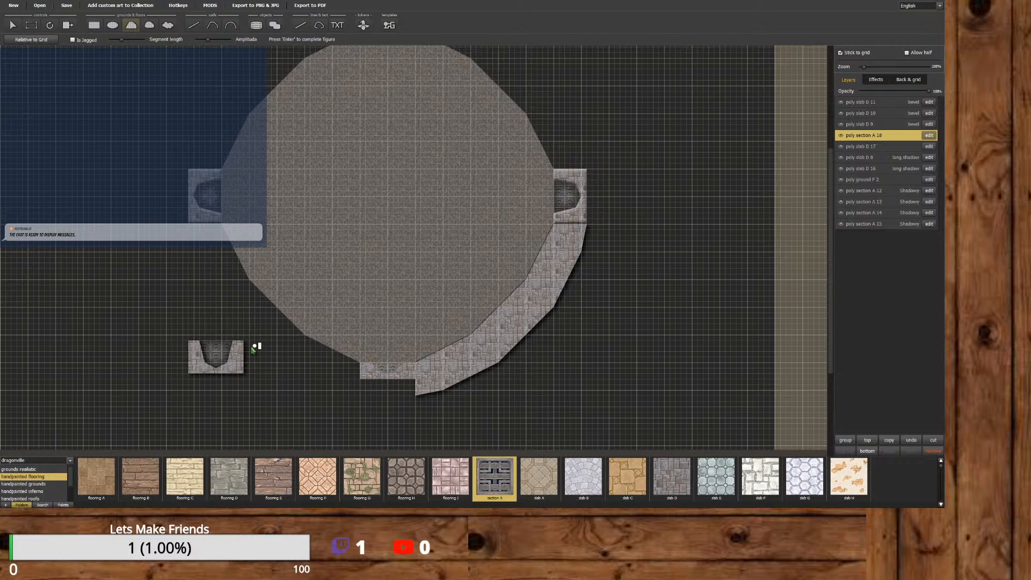
Apply the Shadowy preset to the new bottom section A polygon and set the preset's inner glow blur to 12.
click(13, 25)
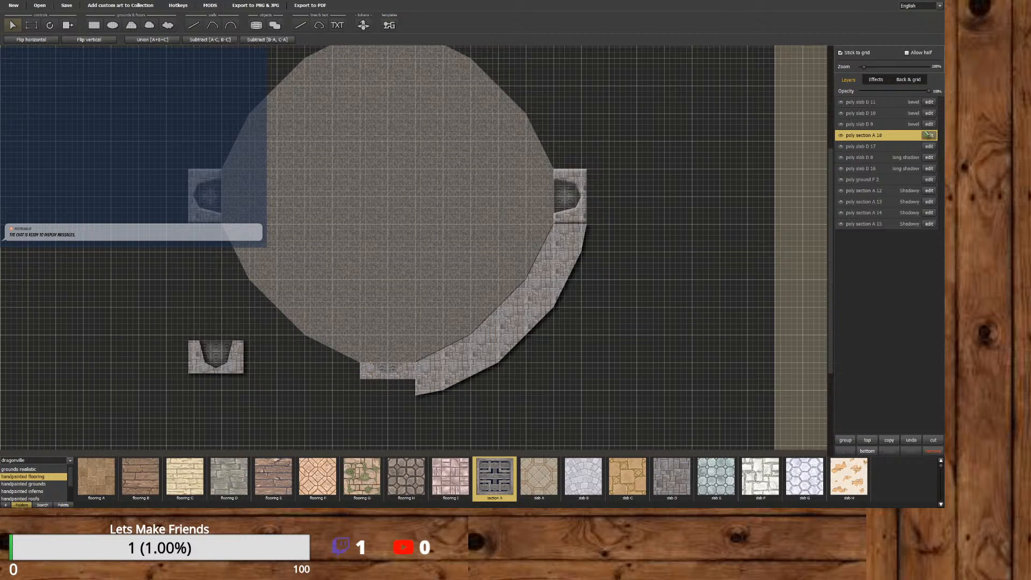
click(876, 79)
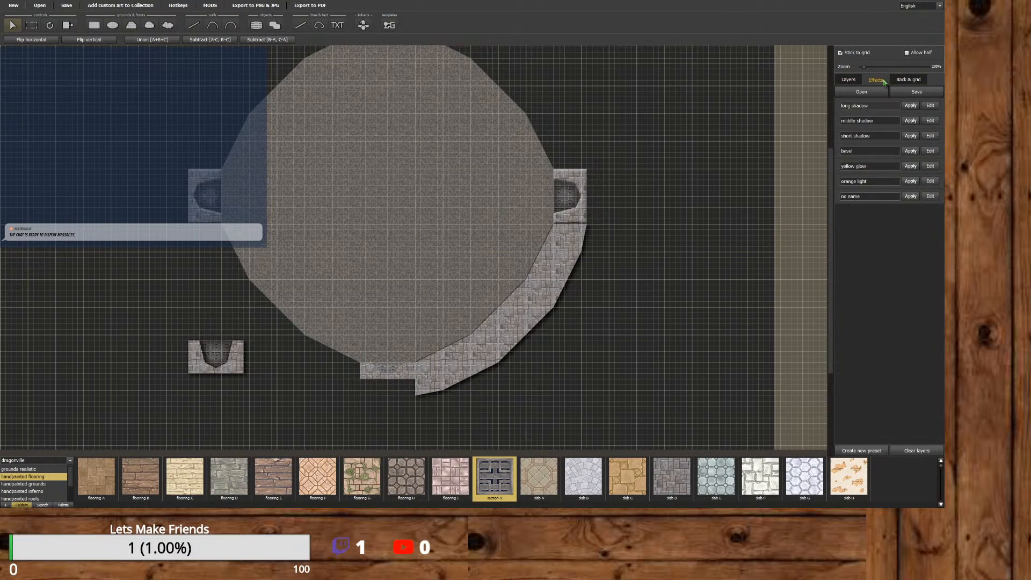
click(911, 196)
click(929, 197)
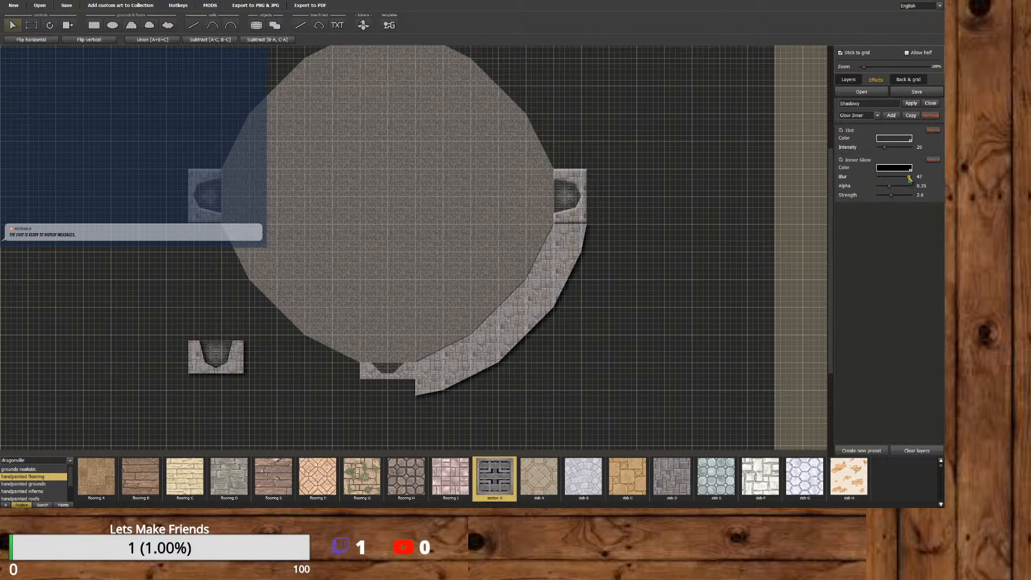
drag(909, 179, 886, 179)
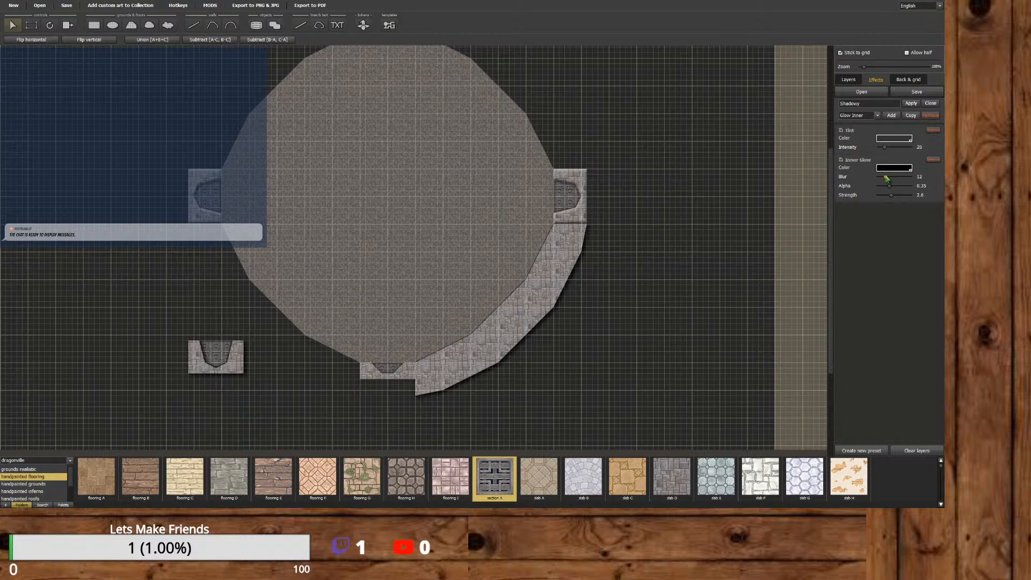
click(930, 103)
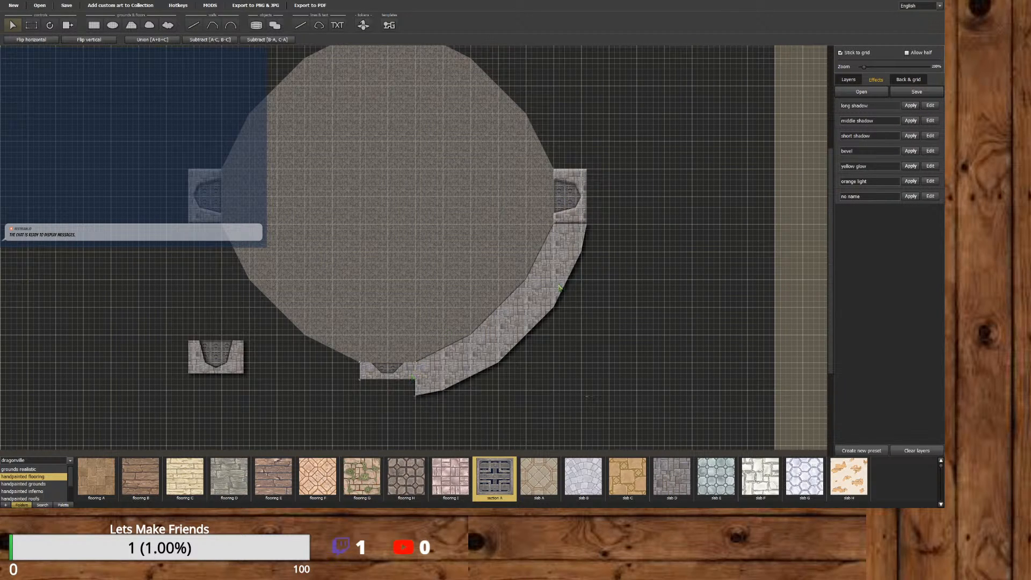
Apply the long shadow preset to the shallow slab D surround at the ground's bottom edge.
click(916, 109)
click(856, 80)
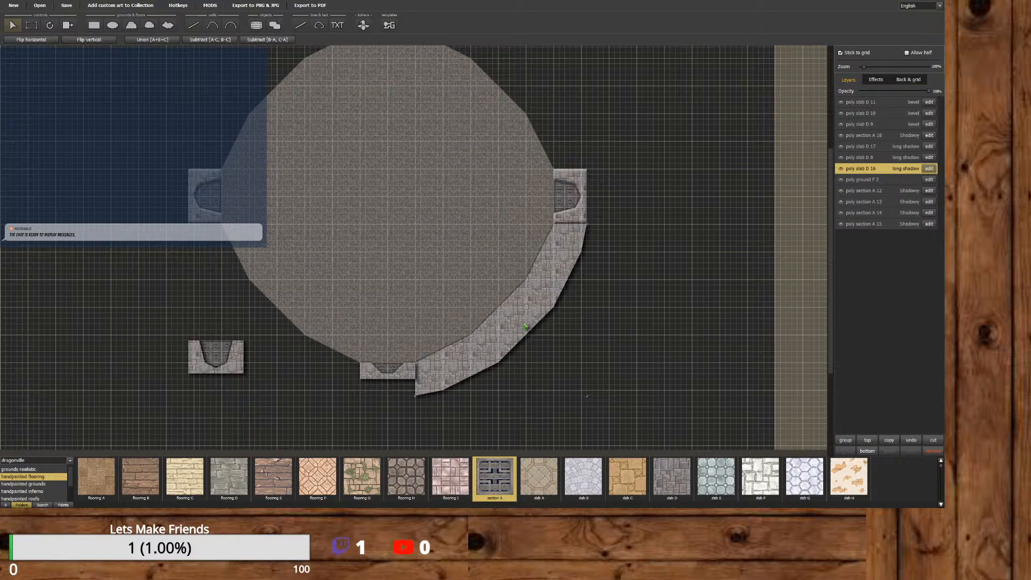
Delete the curved slab D wall together with the right entrance's slab D surround and section A polygon.
click(933, 451)
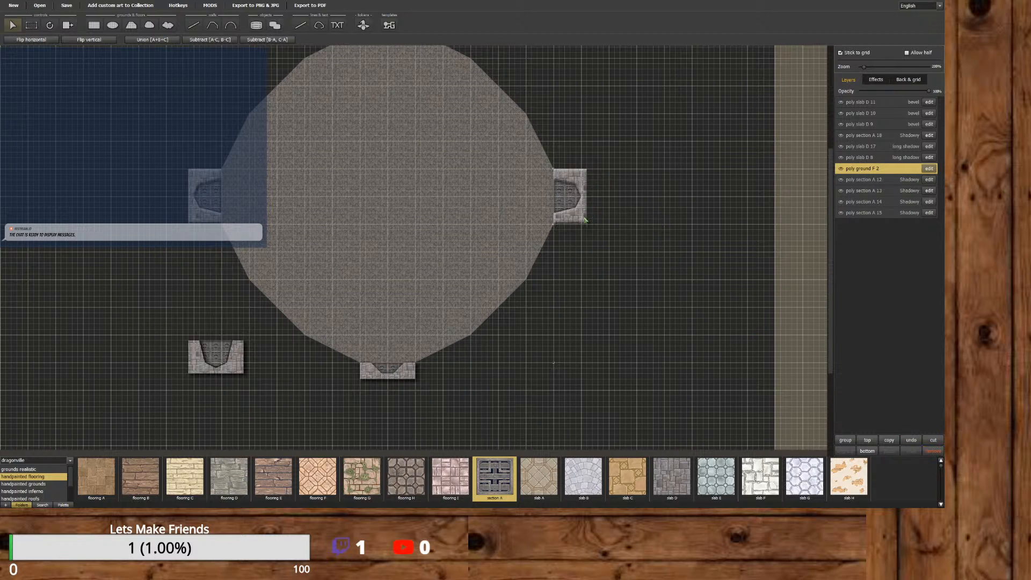
drag(555, 156, 579, 149)
click(584, 186)
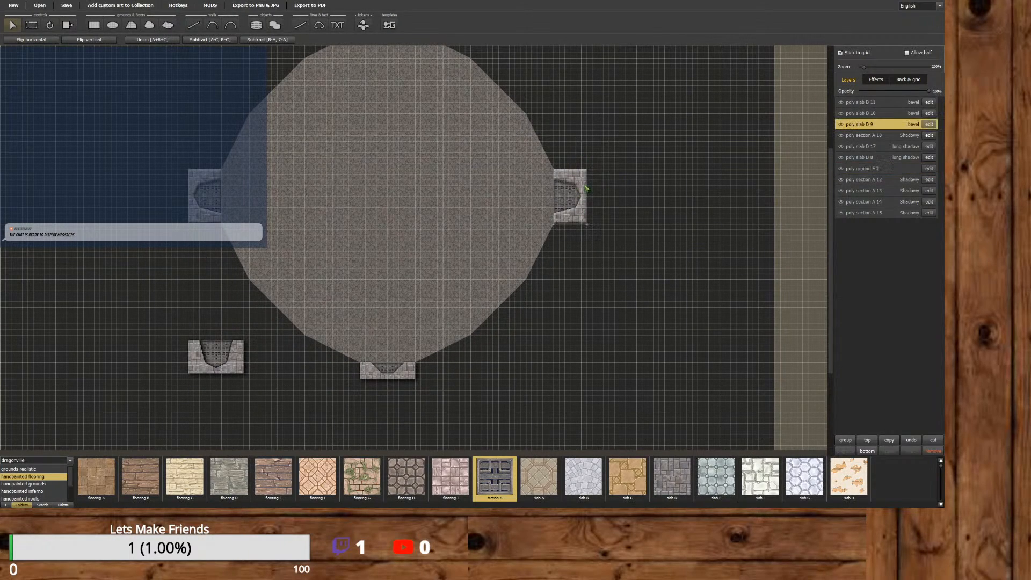
click(932, 453)
click(568, 196)
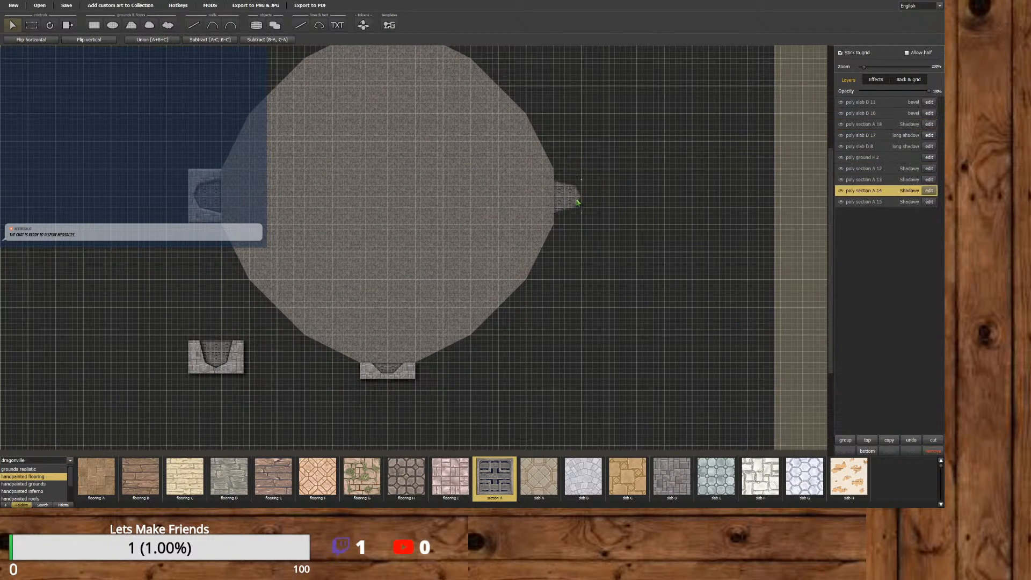
click(927, 452)
Delete the left entrance's section A polygon and its slab D surround.
click(204, 199)
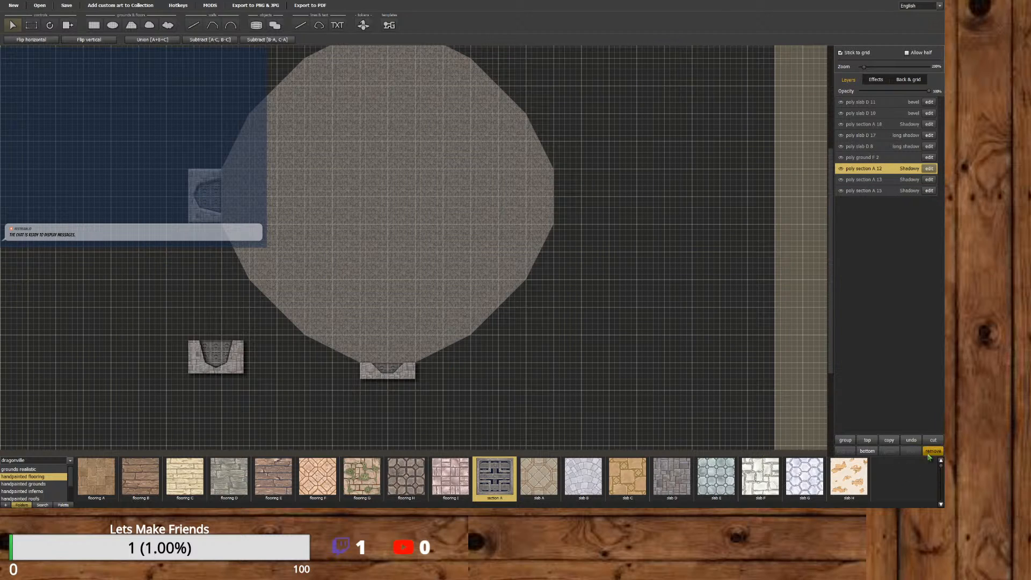
click(928, 454)
click(204, 216)
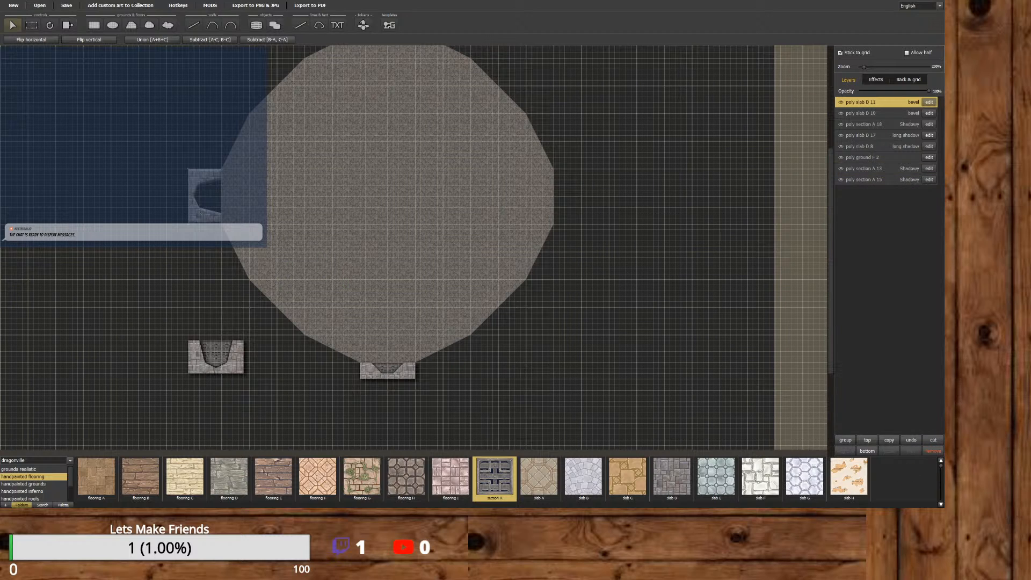
click(931, 451)
Delete the top entrance's section A polygon and its slab D surround.
scroll(742, 266, up, 2)
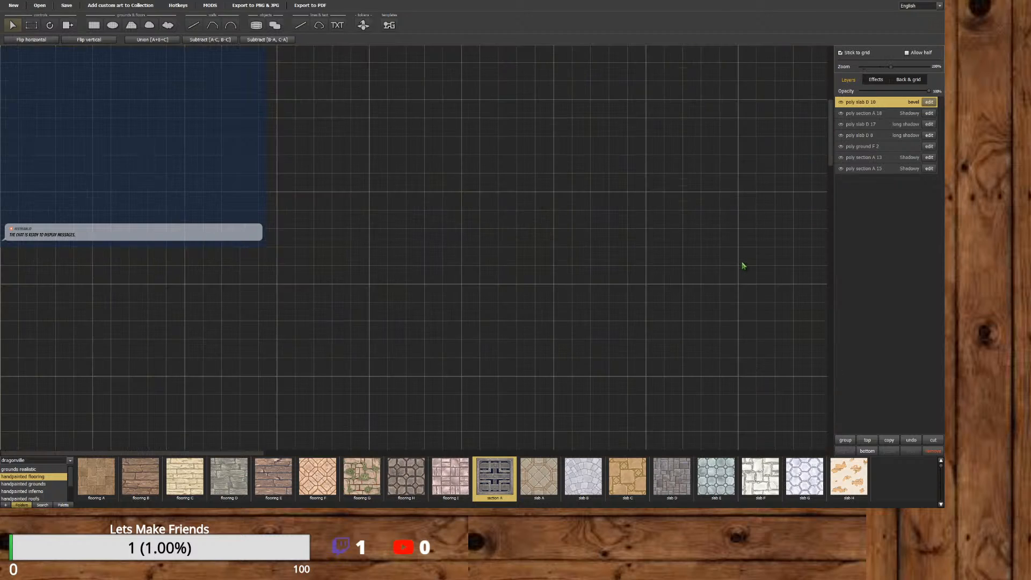
scroll(747, 265, down, 3)
click(385, 195)
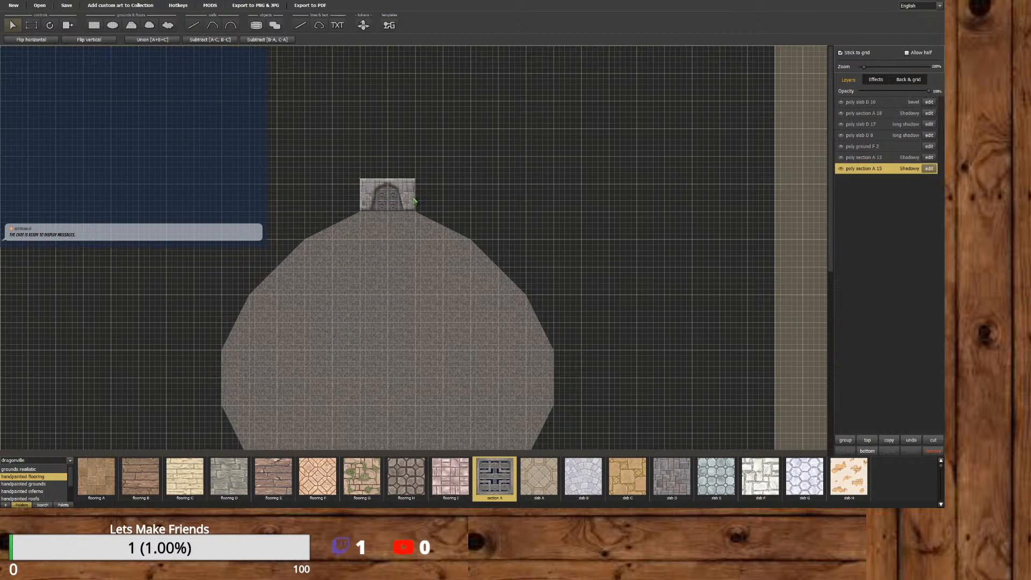
click(933, 451)
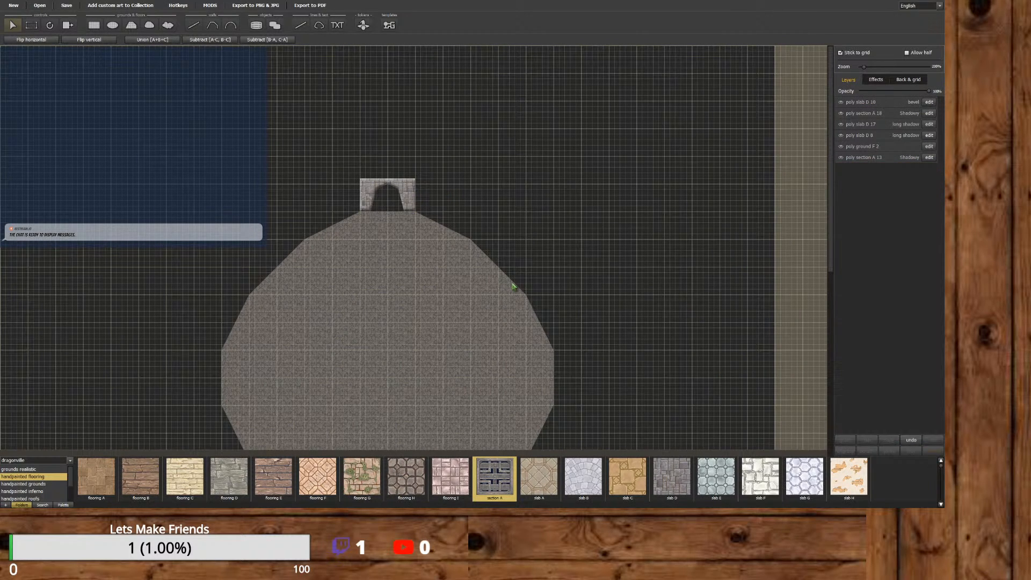
click(409, 193)
click(933, 451)
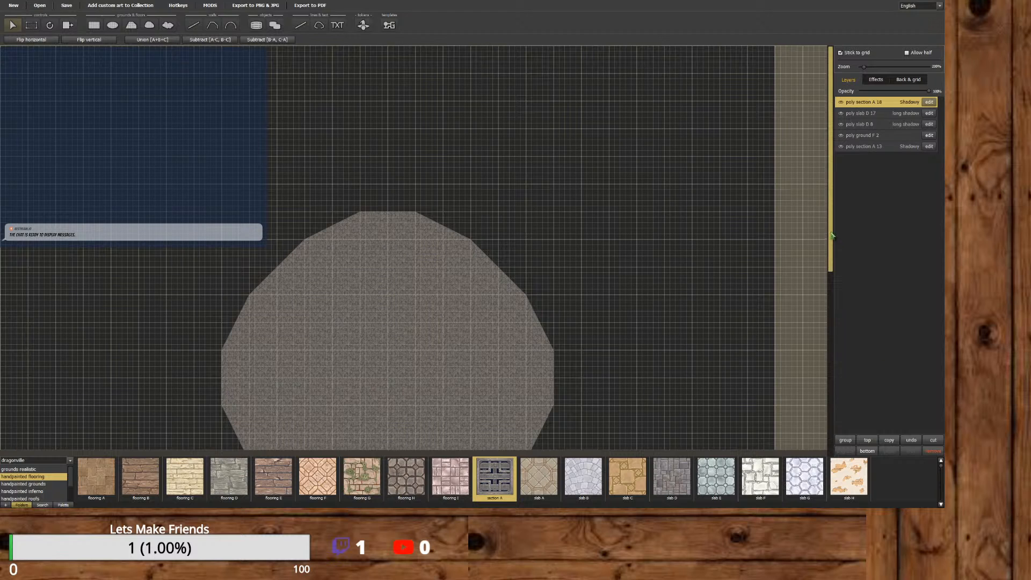
Draw a small section A trapezoid projecting outward from the middle of the ground's right edge.
drag(832, 238, 816, 324)
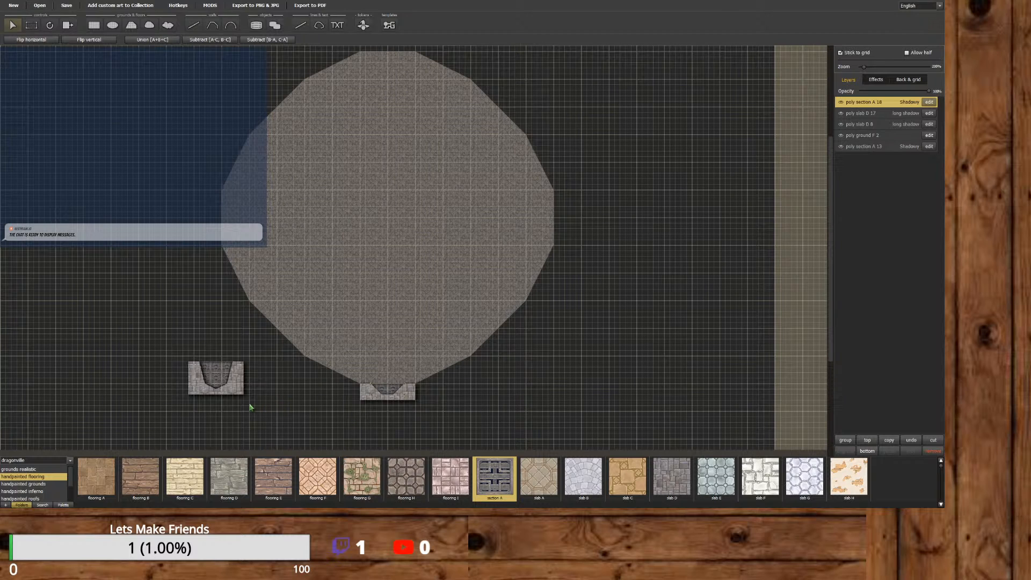
click(130, 27)
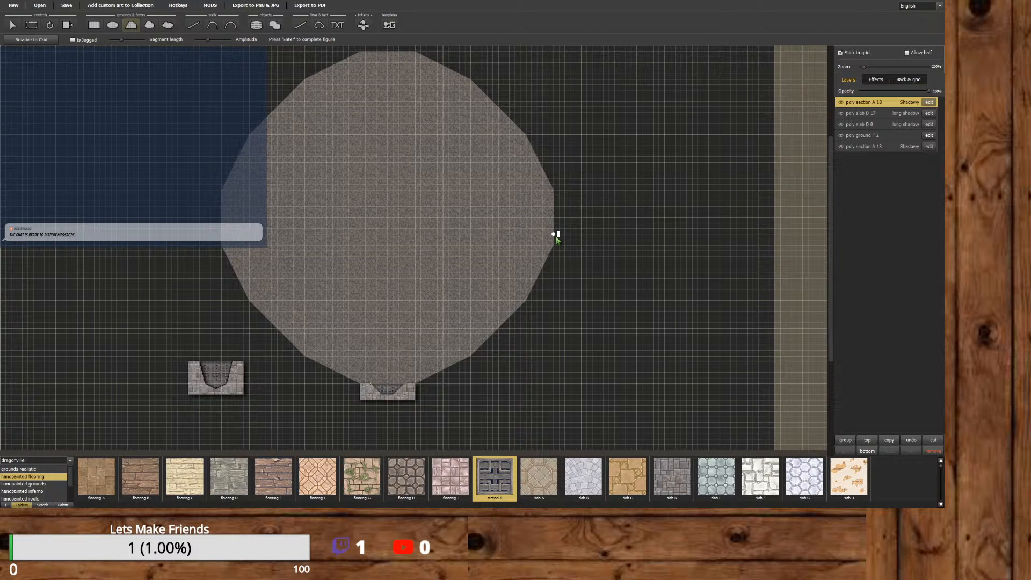
click(554, 235)
click(566, 215)
click(565, 212)
click(553, 201)
click(555, 229)
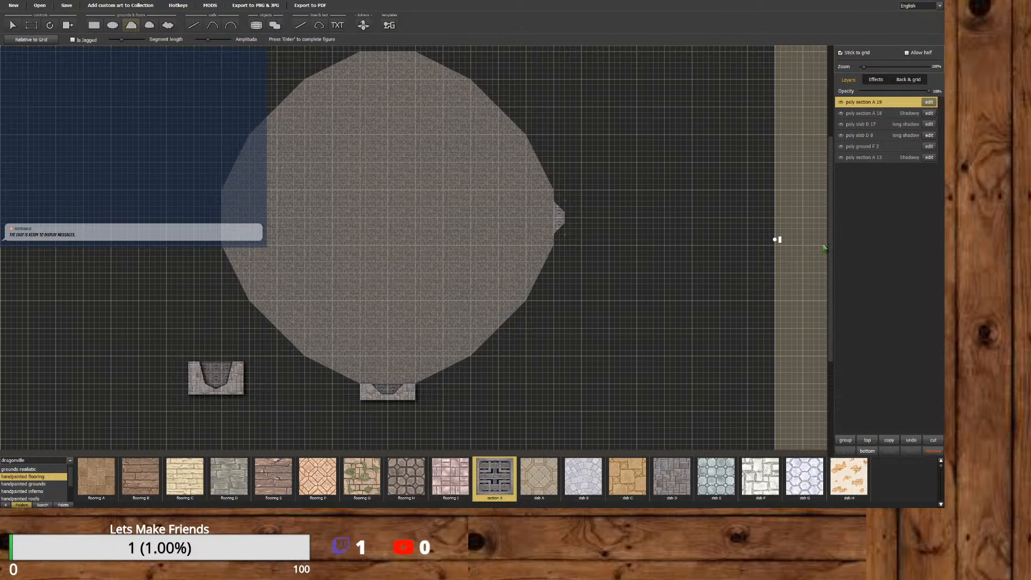
Draw a matching small section A trapezoid projecting from the middle of the ground's top edge.
scroll(775, 237, up, 2)
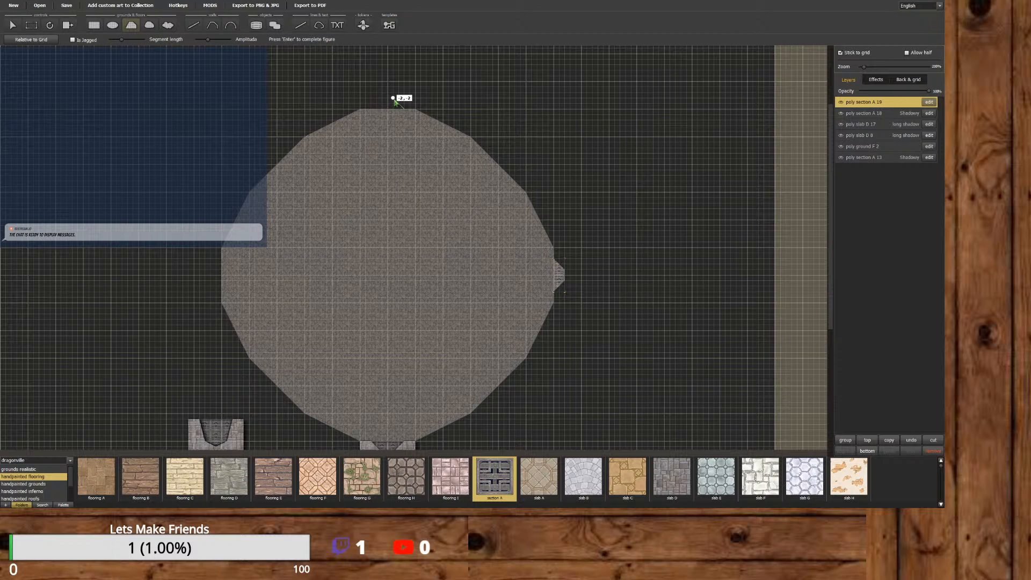
click(394, 99)
click(382, 99)
click(371, 109)
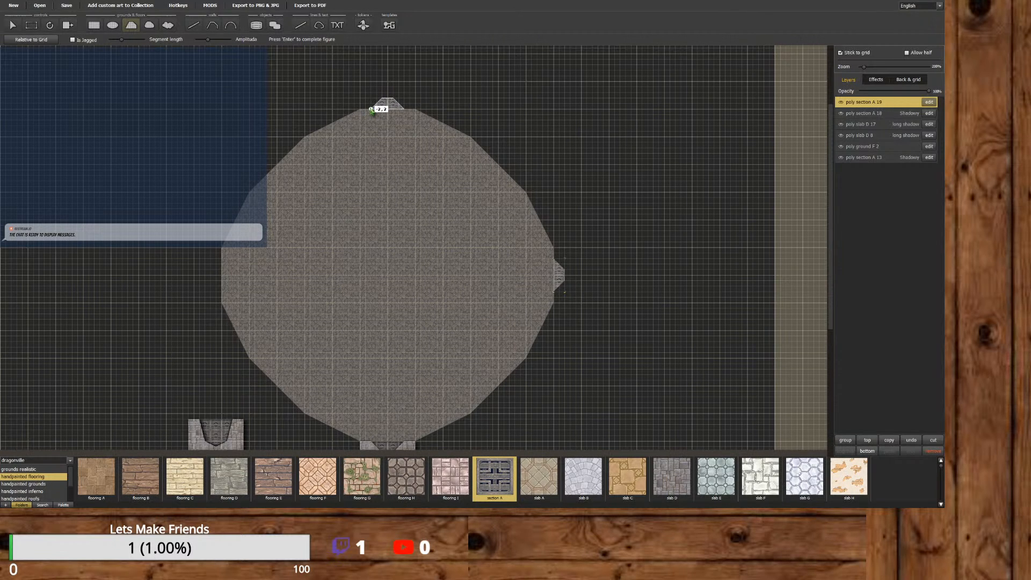
click(405, 110)
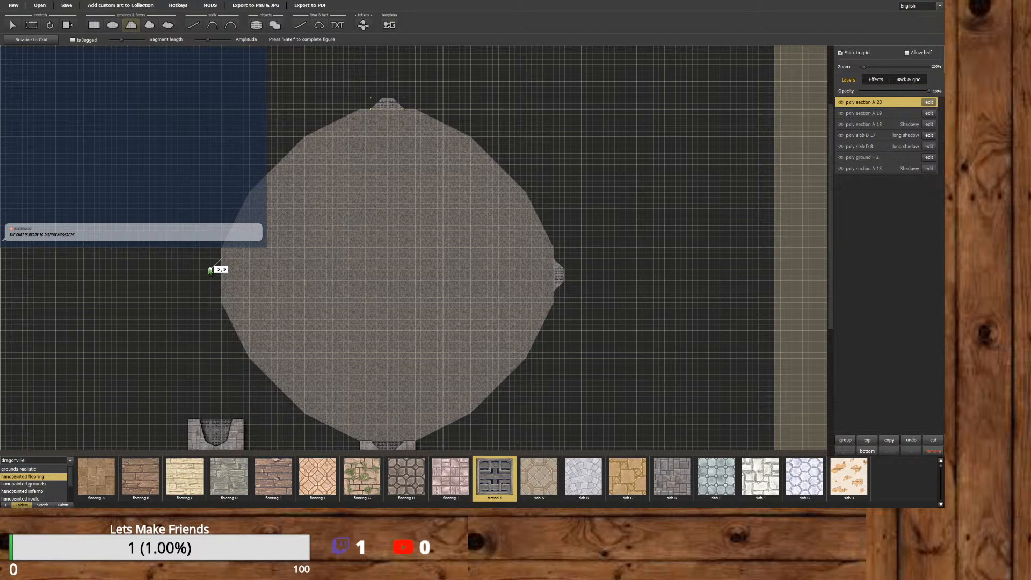
Draw a matching small section A trapezoid projecting from the middle of the ground's left edge.
click(210, 269)
click(211, 280)
click(222, 260)
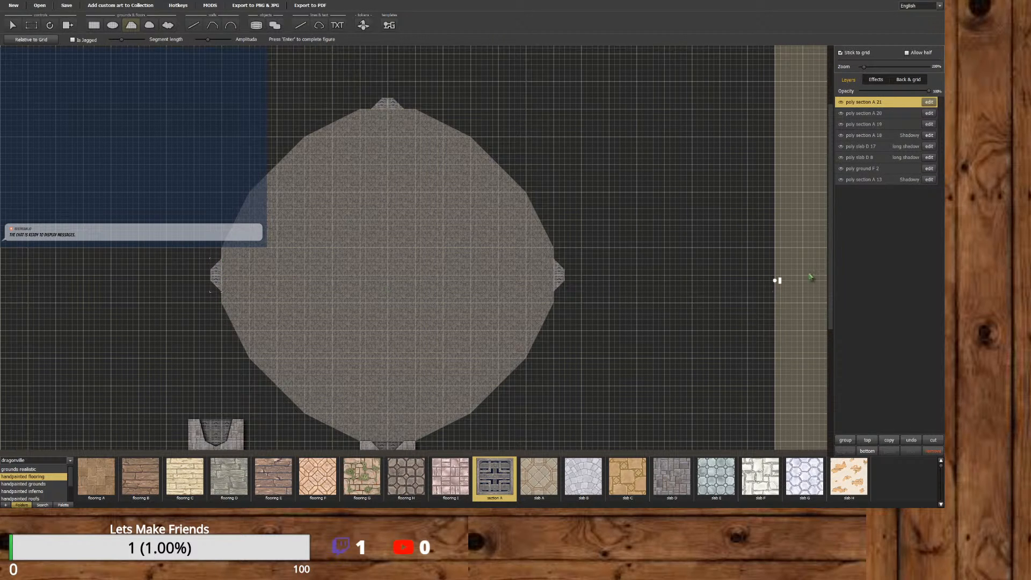
Delete the shallow slab D surround at the ground's bottom edge, keeping its section A polygon.
scroll(816, 290, down, 3)
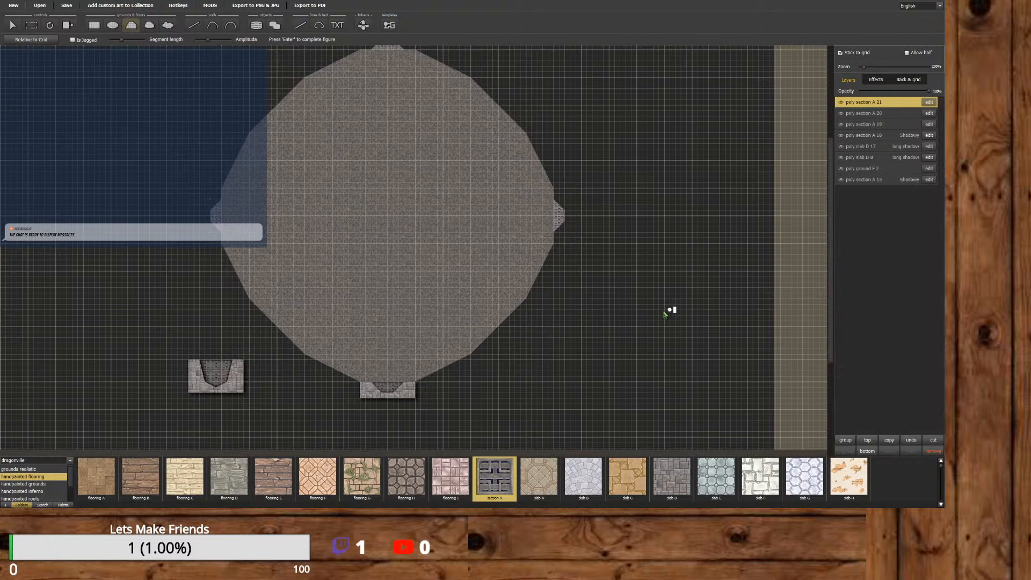
click(14, 29)
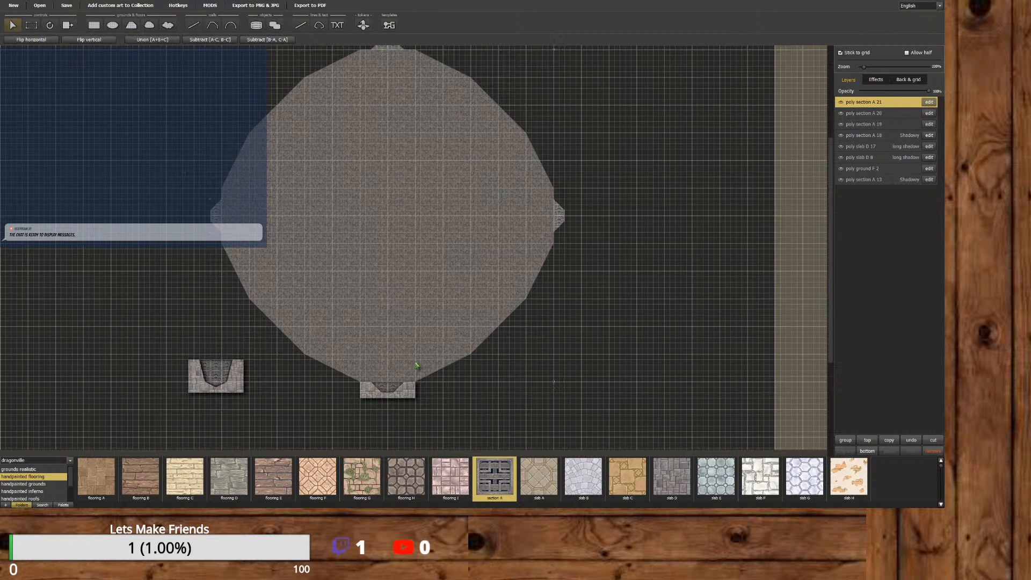
click(414, 390)
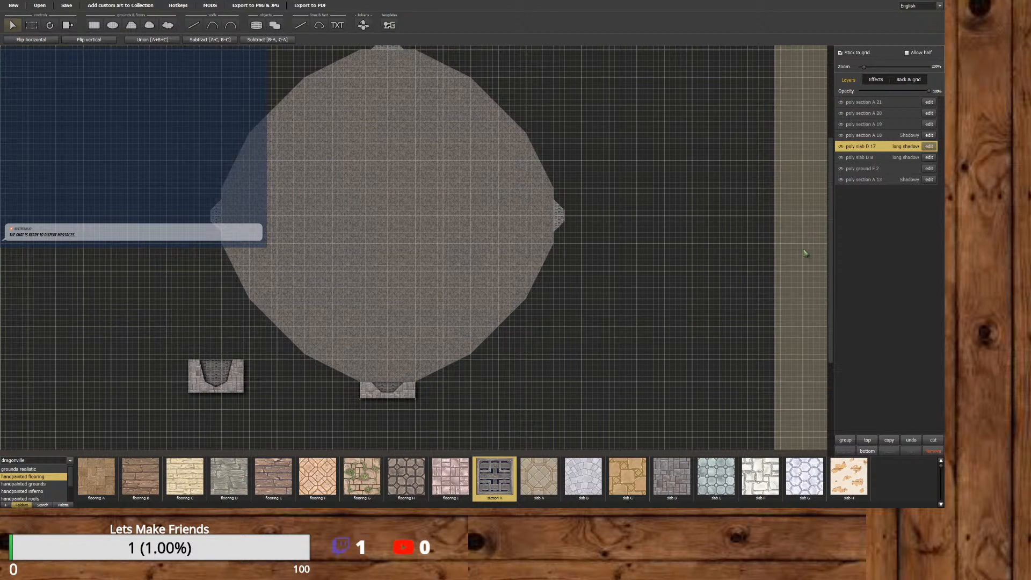
click(933, 451)
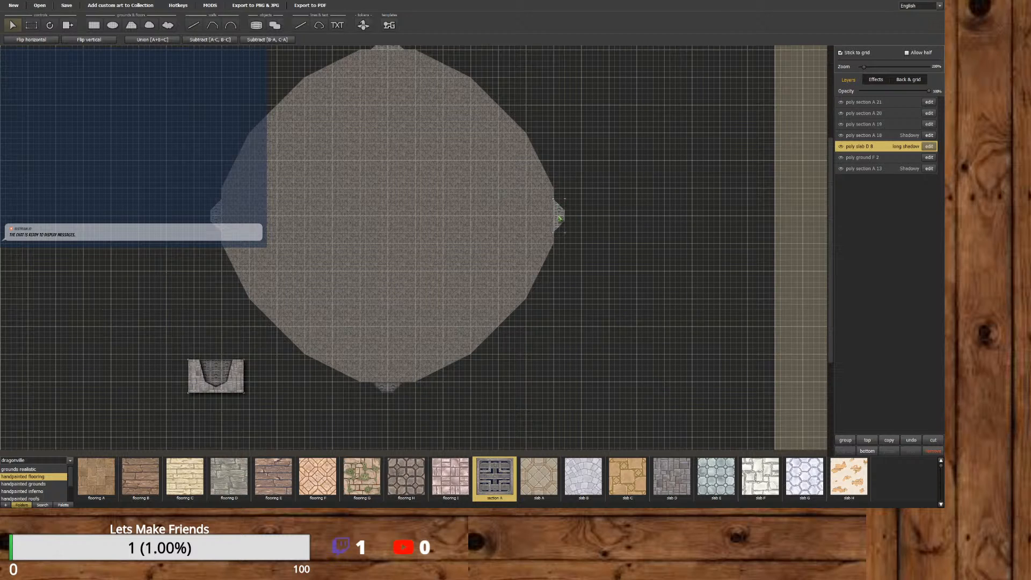
Apply the "no name" effect preset to the section A trapezoids at the ground's right, top and left edges.
click(559, 217)
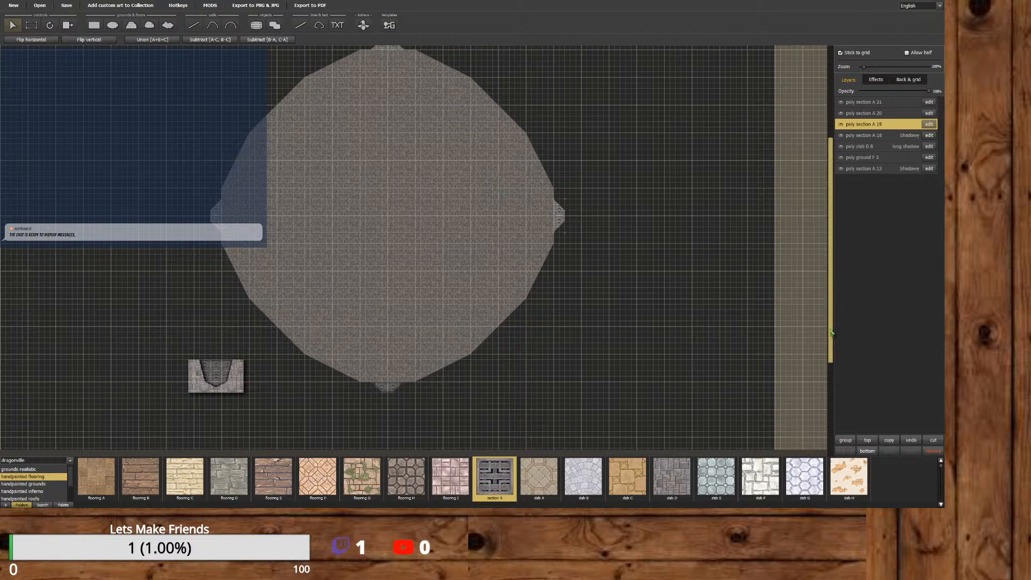
drag(830, 333, 830, 315)
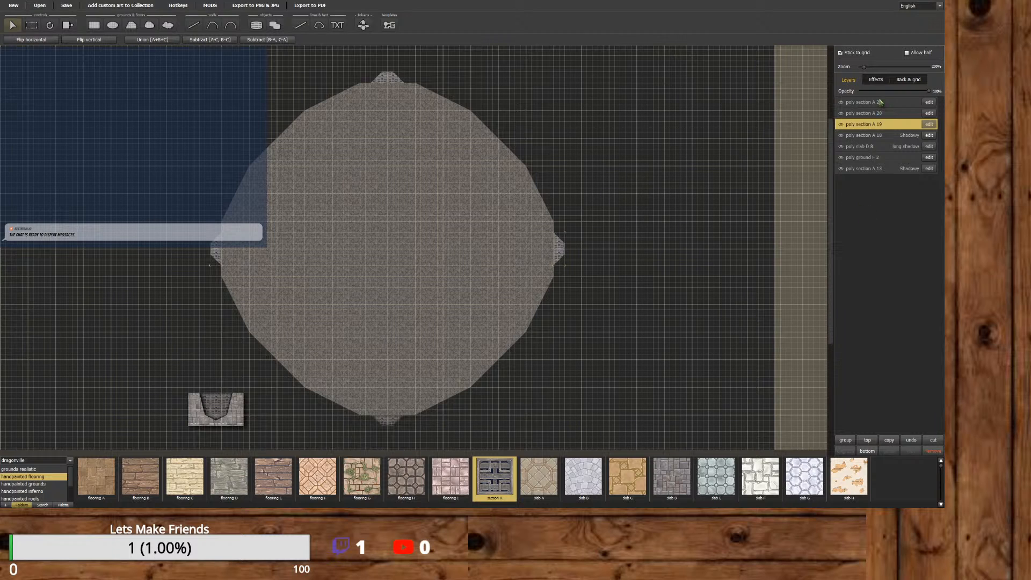
click(876, 79)
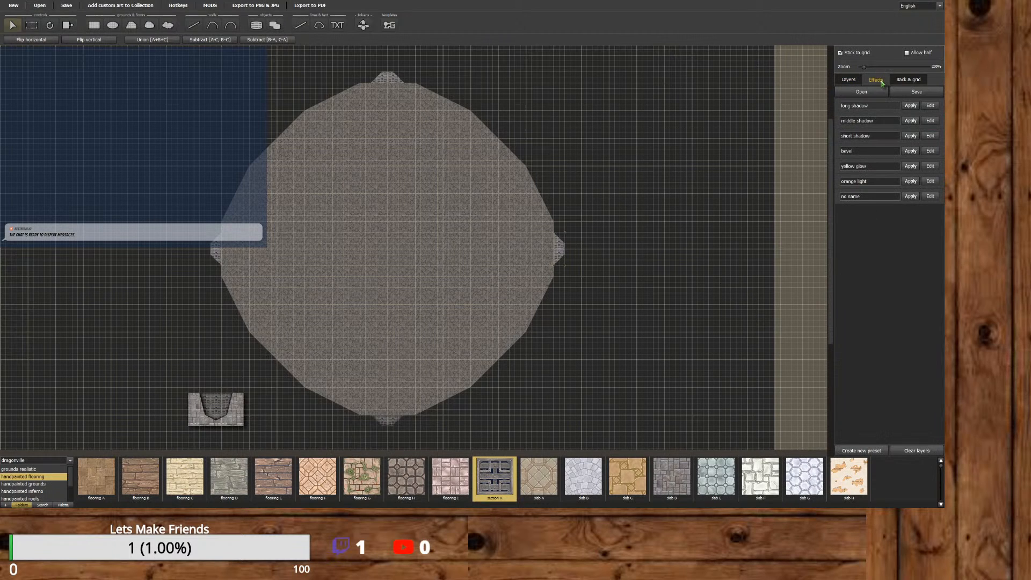
click(911, 196)
click(391, 81)
click(911, 196)
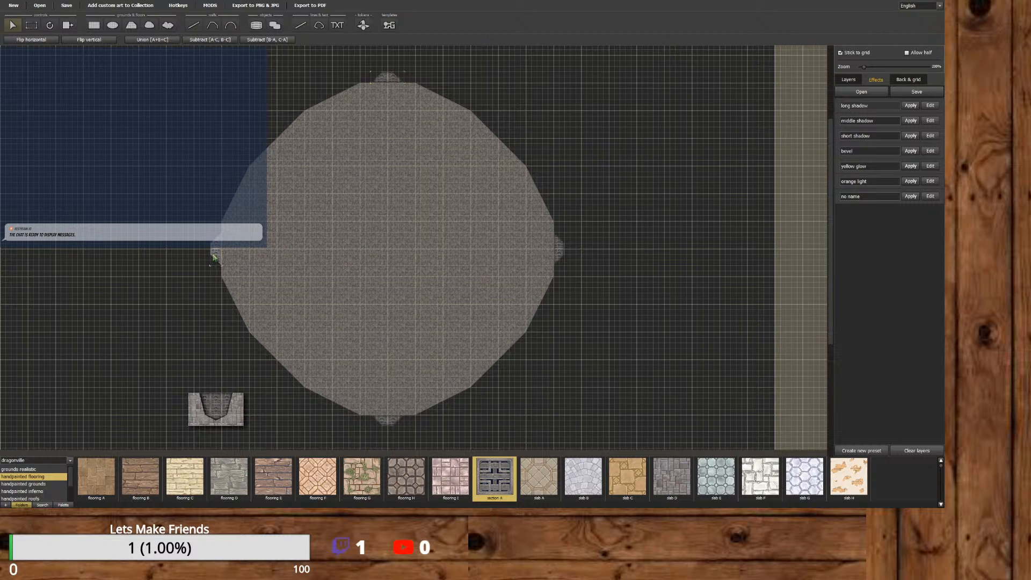
click(214, 257)
click(911, 196)
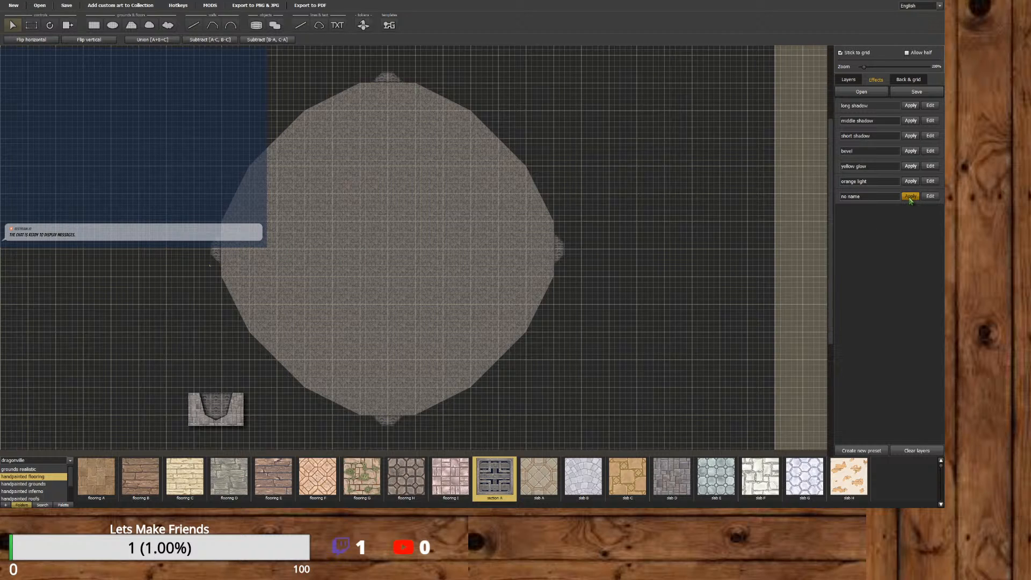
click(848, 79)
Draw a shallow rectangular slab D polygon around the section A entrance at the ground's bottom edge, leaving the entrance shape open.
drag(831, 183, 831, 218)
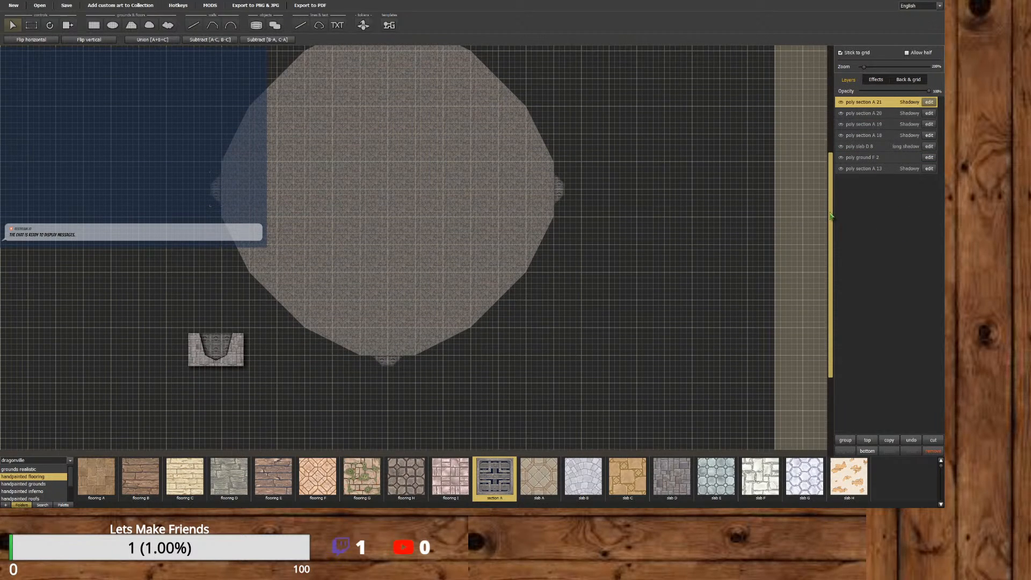
click(663, 475)
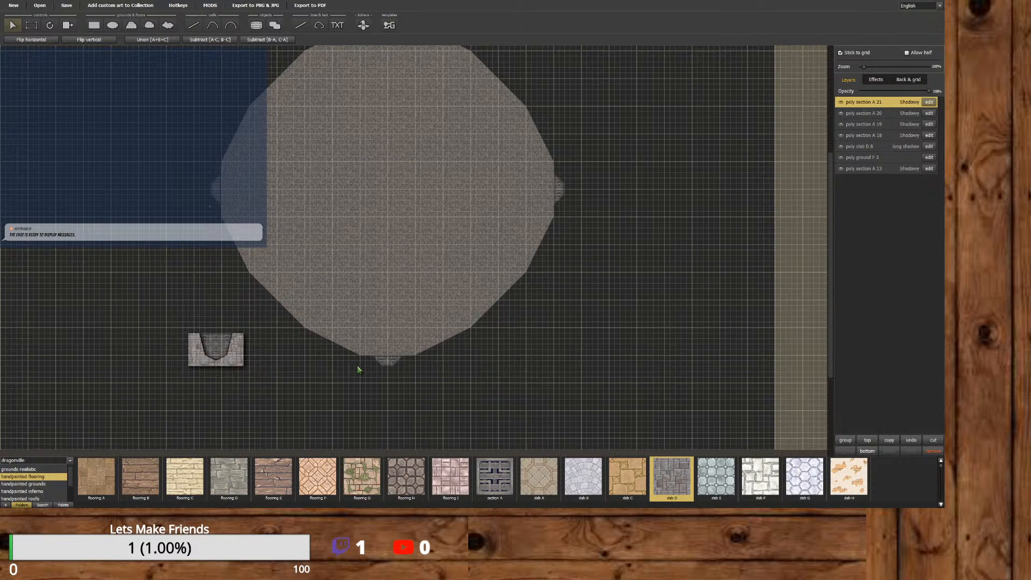
click(139, 28)
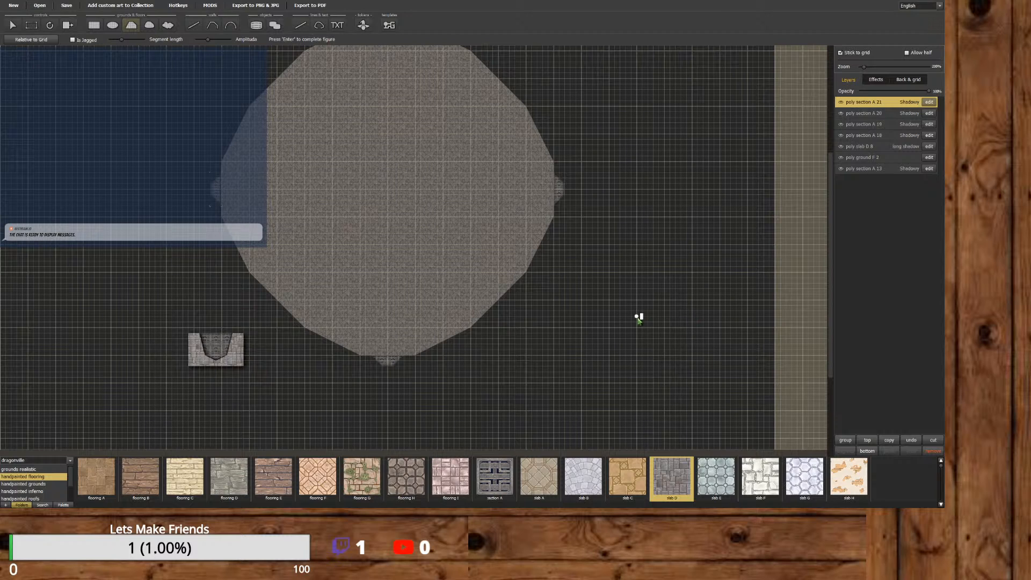
click(9, 26)
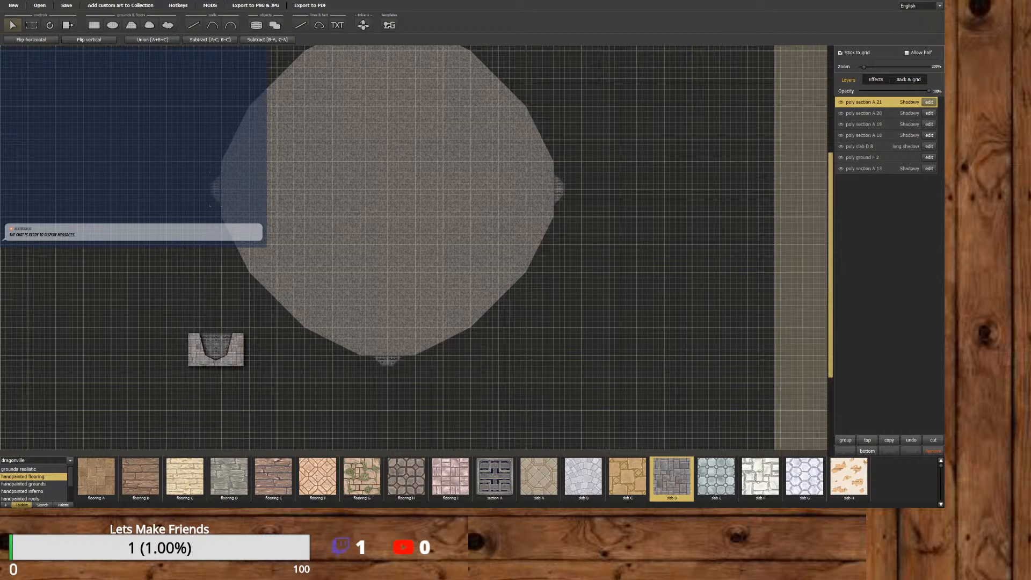
scroll(821, 185, up, 3)
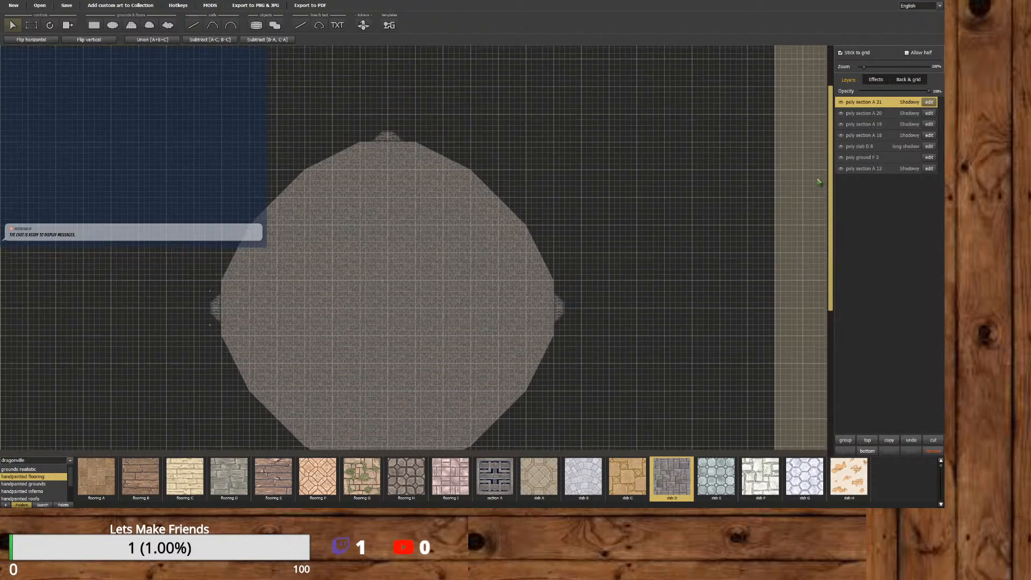
scroll(819, 215, down, 3)
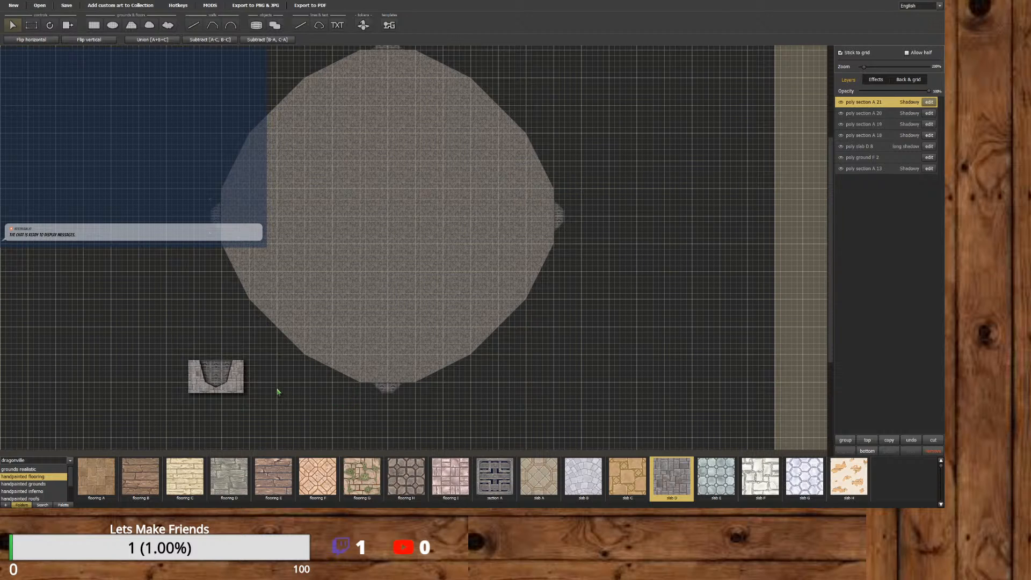
click(131, 25)
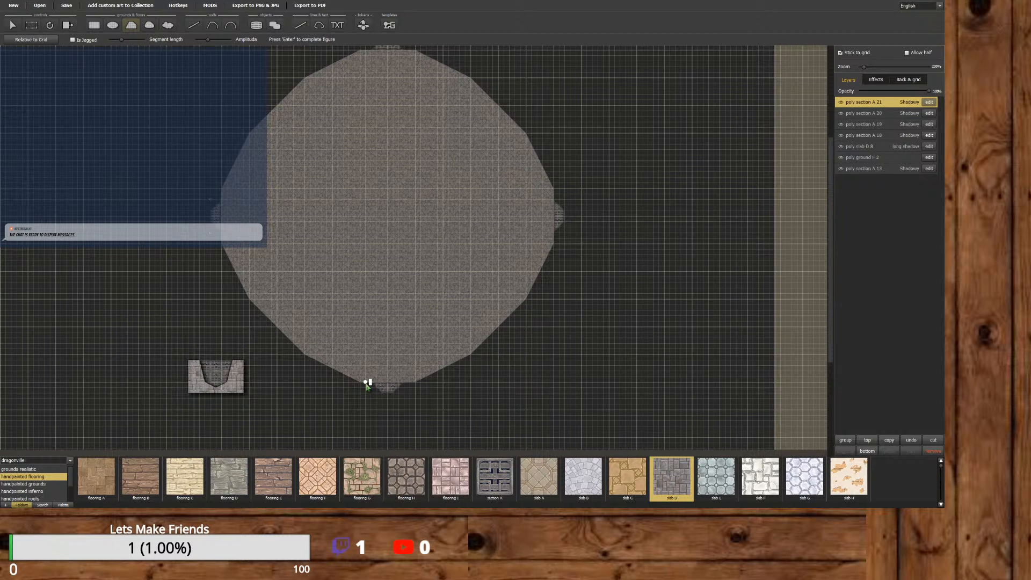
click(371, 383)
click(394, 393)
click(409, 382)
click(409, 398)
click(366, 398)
click(366, 383)
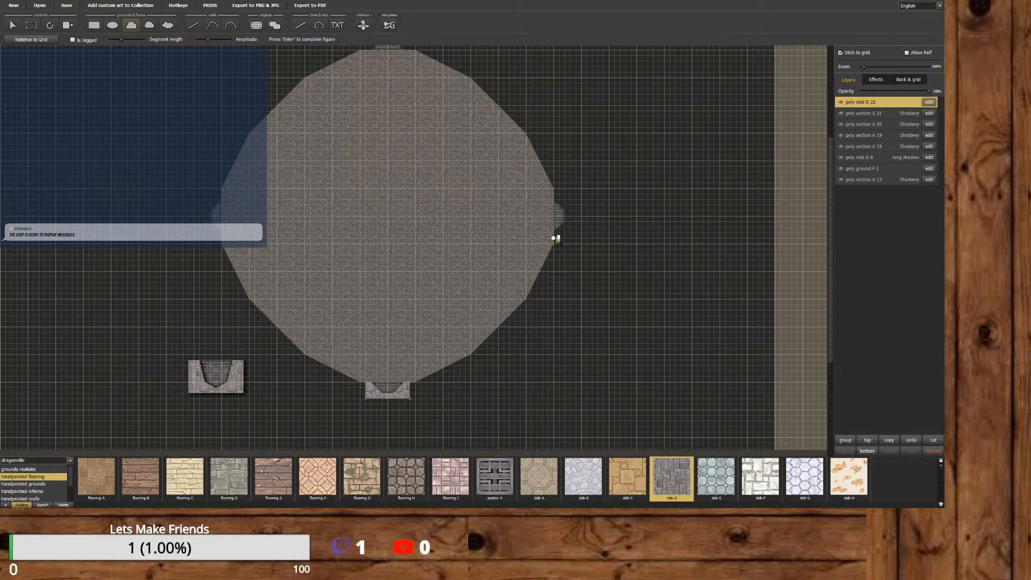
Draw a matching slab D surround around the section A entrance at the ground's right edge.
click(554, 237)
click(570, 238)
click(570, 195)
click(555, 195)
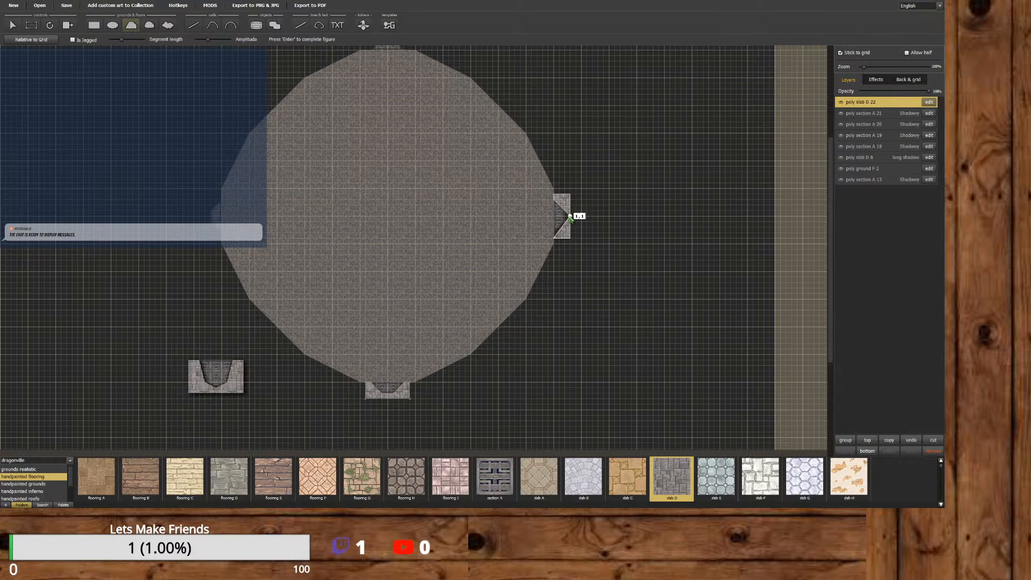
click(564, 210)
click(563, 222)
key(Return)
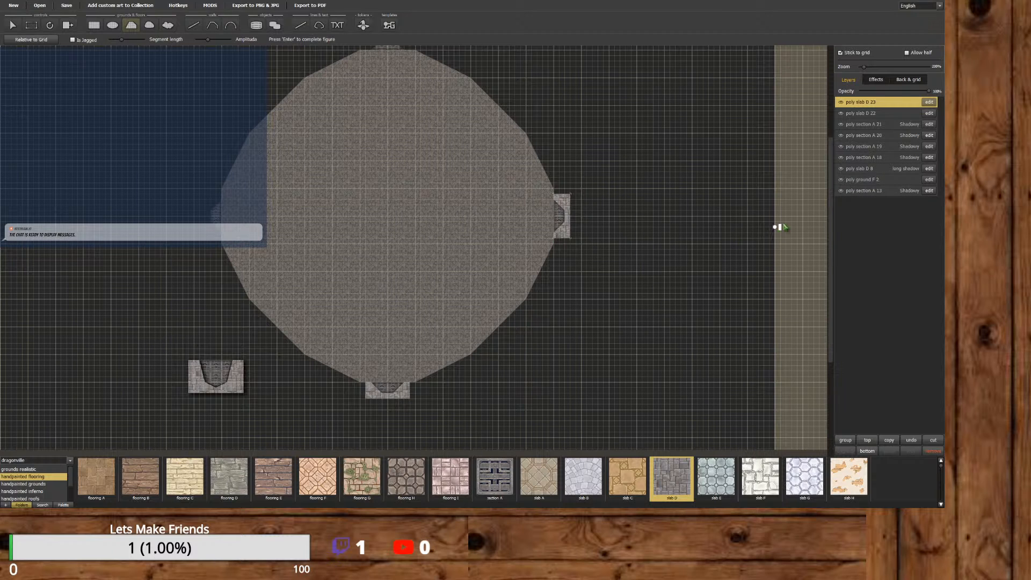
Draw a matching slab D surround around the section A entrance at the ground's top edge.
scroll(779, 227, up, 5)
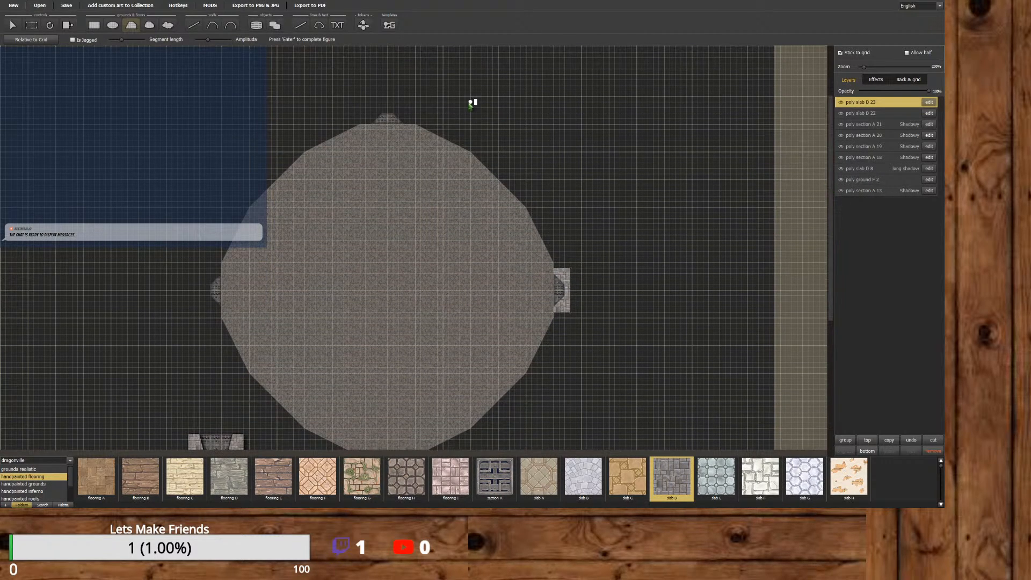
click(410, 124)
click(409, 108)
click(366, 108)
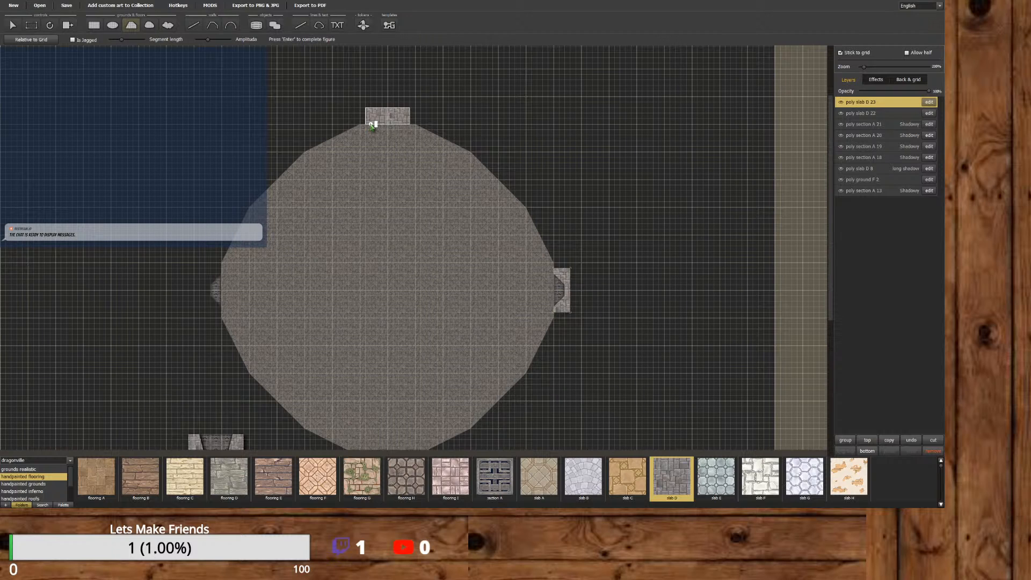
click(366, 124)
click(378, 114)
click(395, 113)
click(409, 124)
key(Return)
Draw a matching slab D surround around the section A entrance at the ground's left edge.
scroll(777, 162, down, 1)
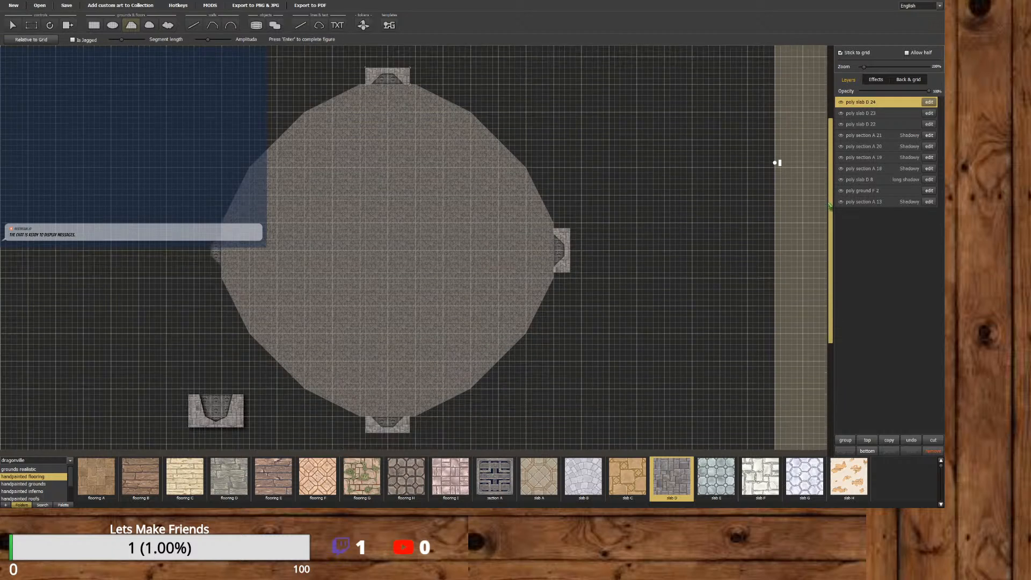
scroll(777, 162, down, 1)
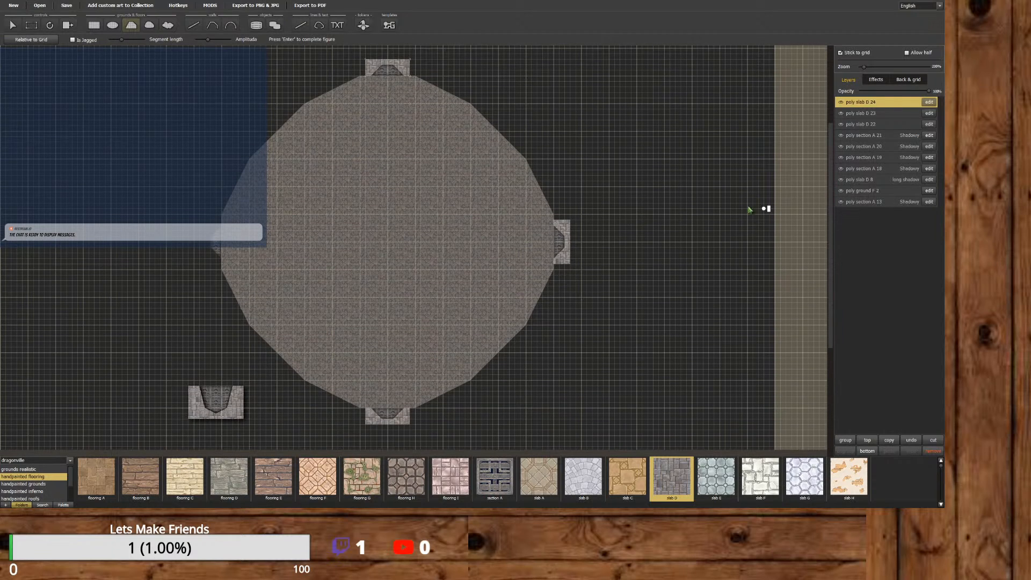
click(216, 264)
click(205, 219)
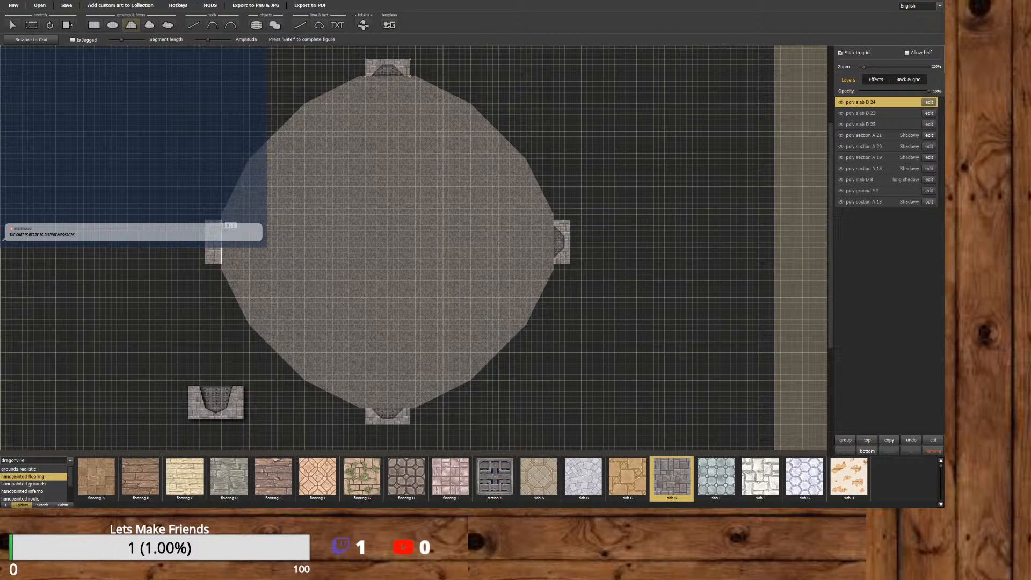
click(221, 220)
click(210, 236)
click(211, 247)
click(221, 264)
key(Return)
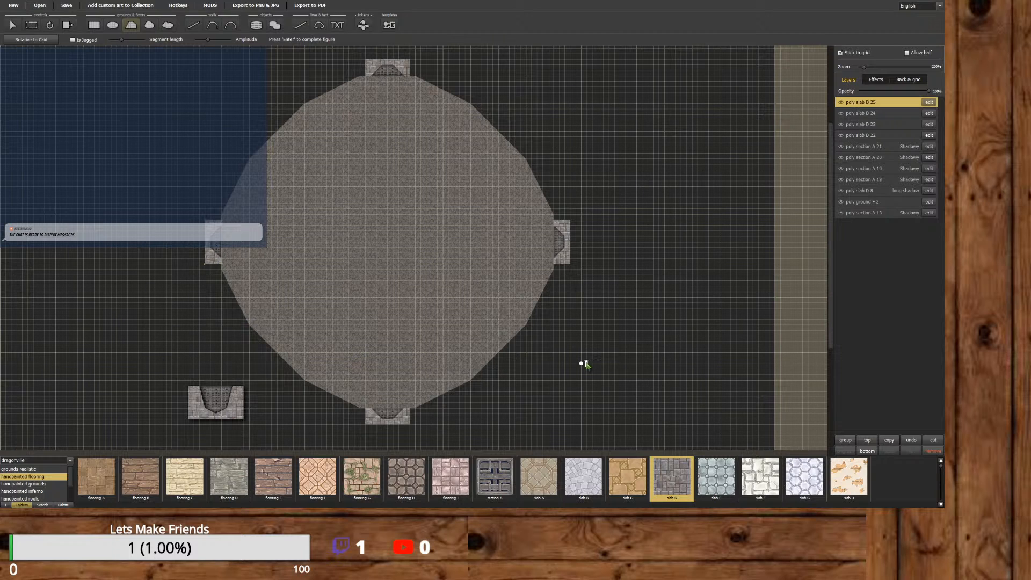
Apply the short shadow effect to the four new slab D entrance surrounds.
click(12, 24)
click(407, 66)
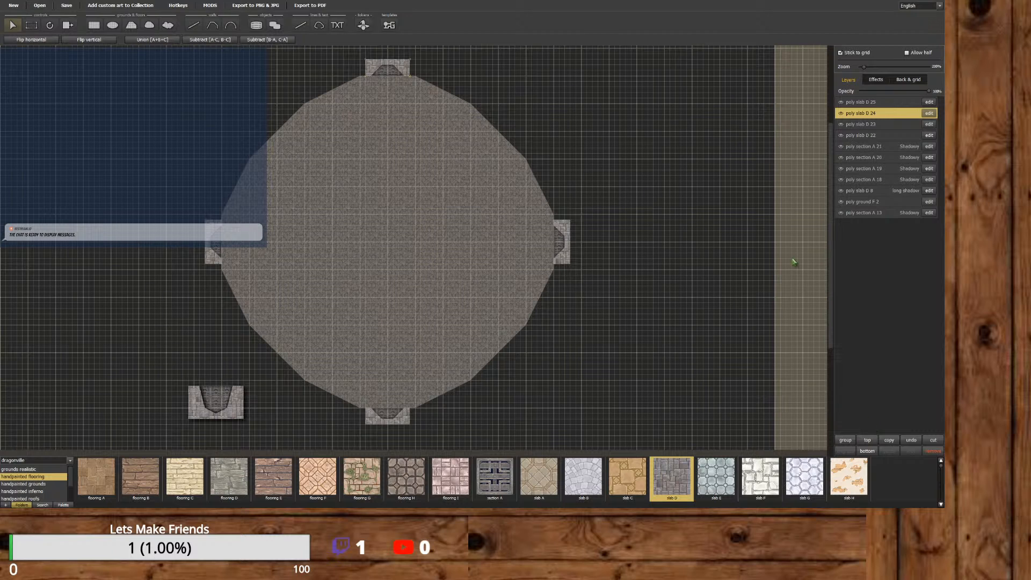
click(872, 80)
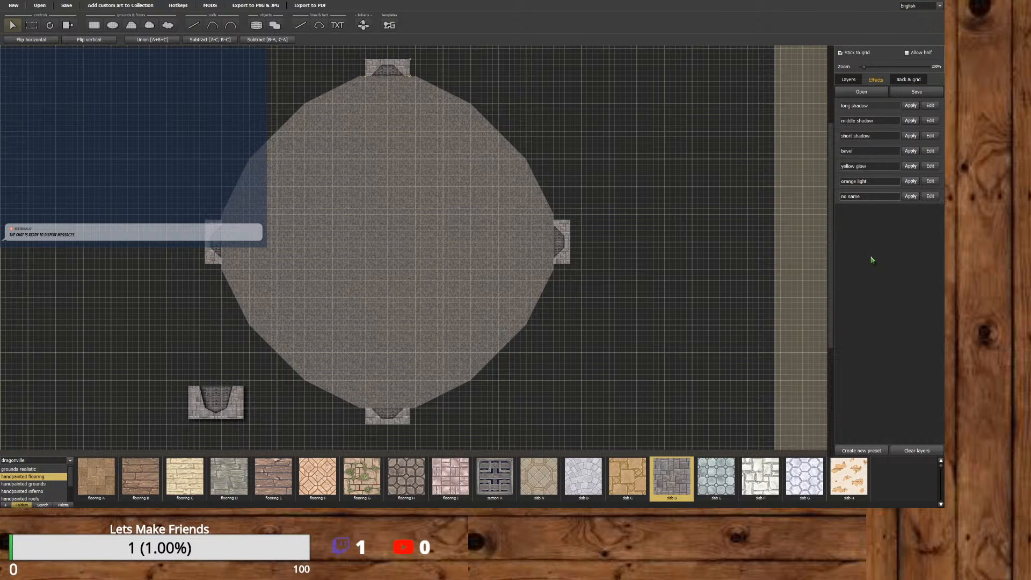
click(911, 106)
click(911, 138)
Draw a slab D wall strip along the ground's lower-right edge, joining the bottom and right entrance surrounds.
click(132, 27)
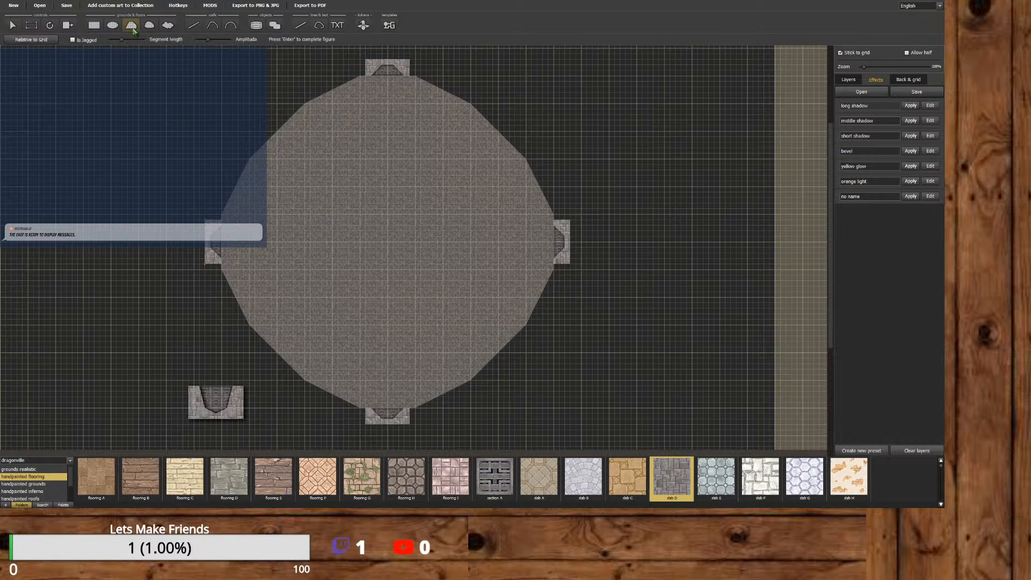
click(411, 408)
click(471, 380)
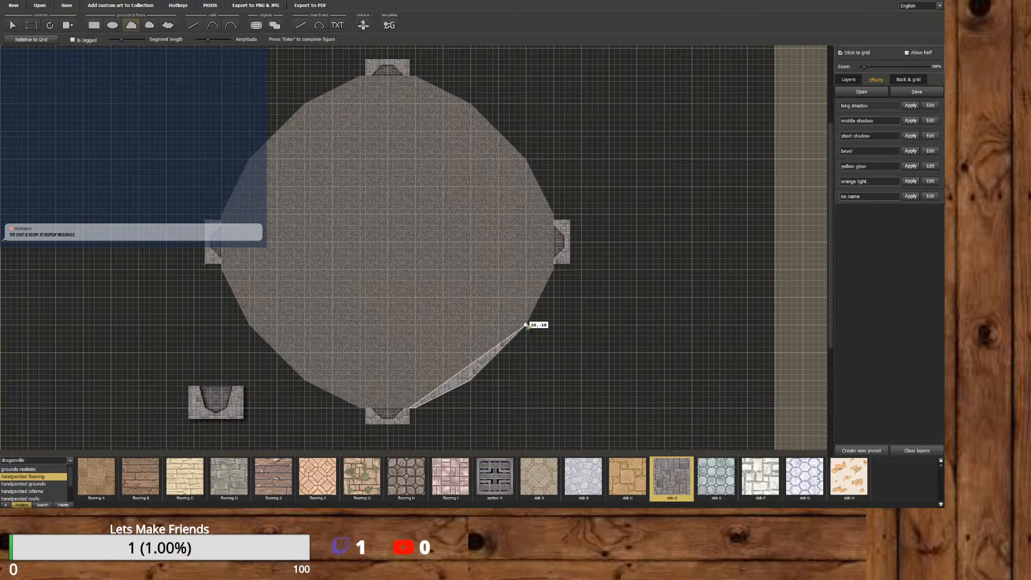
click(526, 325)
click(555, 264)
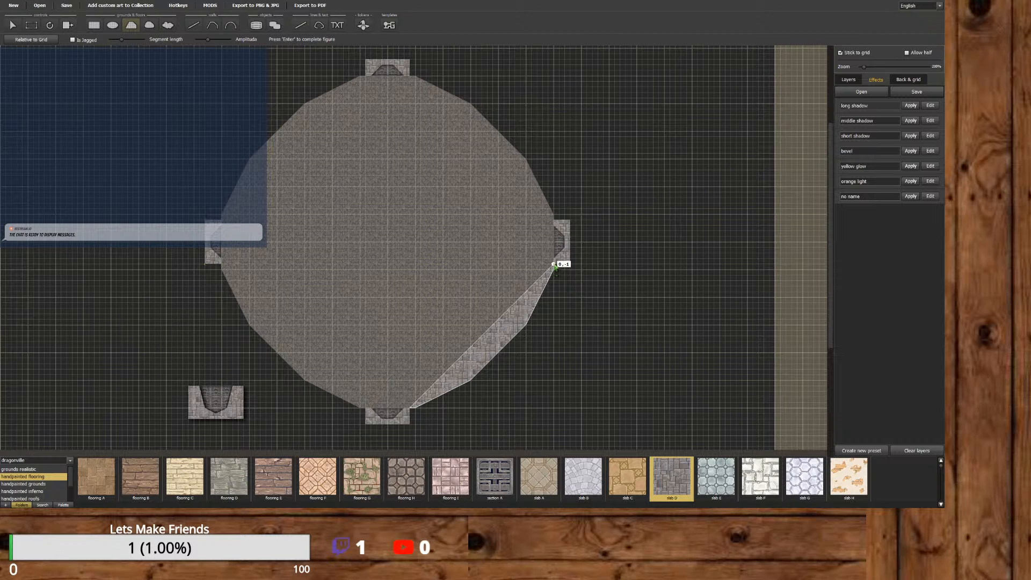
click(570, 264)
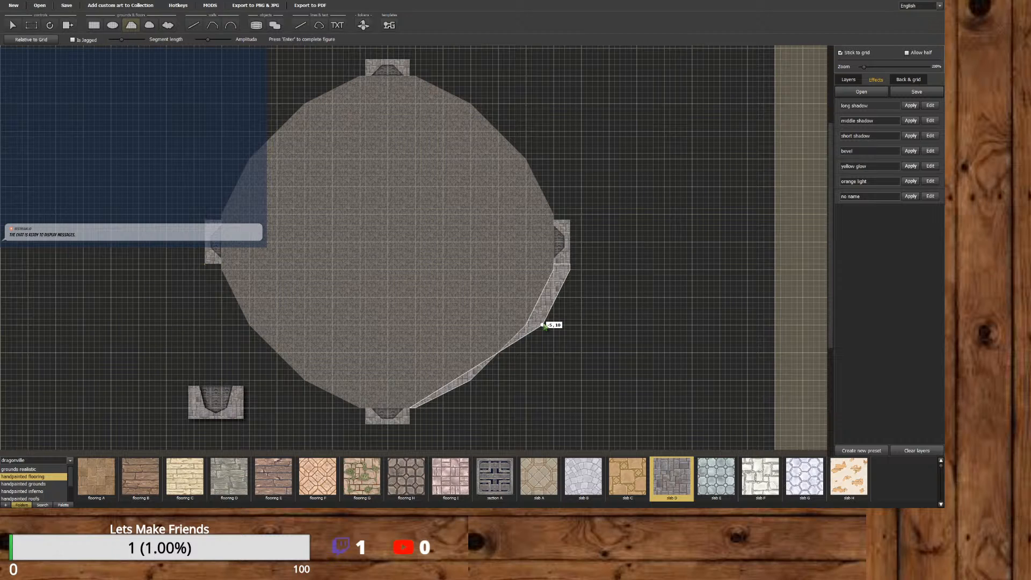
click(542, 324)
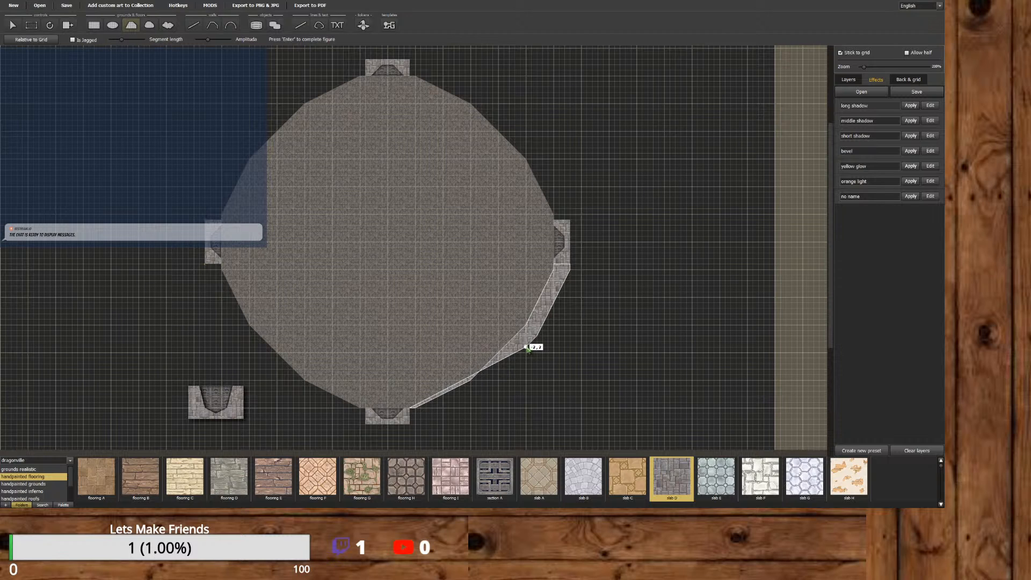
click(473, 397)
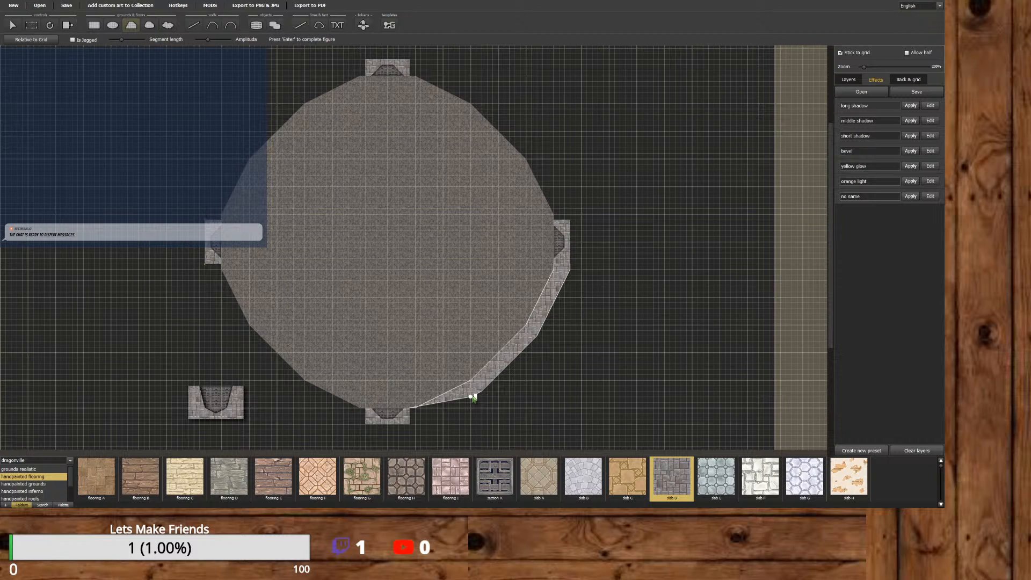
click(411, 425)
key(Return)
Draw a slab D wall strip along the ground's upper-right edge, joining the right and top entrance surrounds.
click(571, 219)
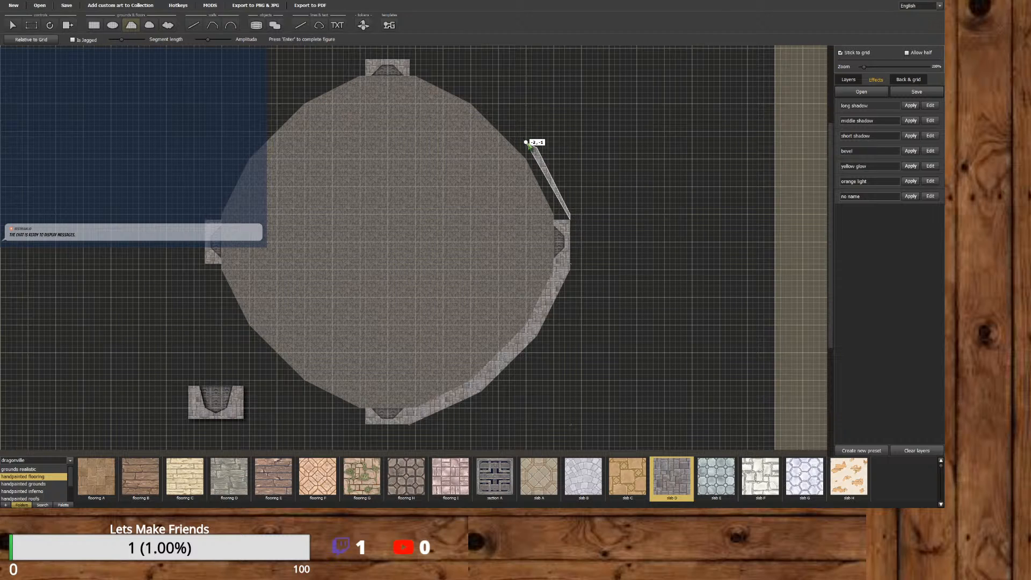
click(538, 147)
click(526, 142)
click(526, 142)
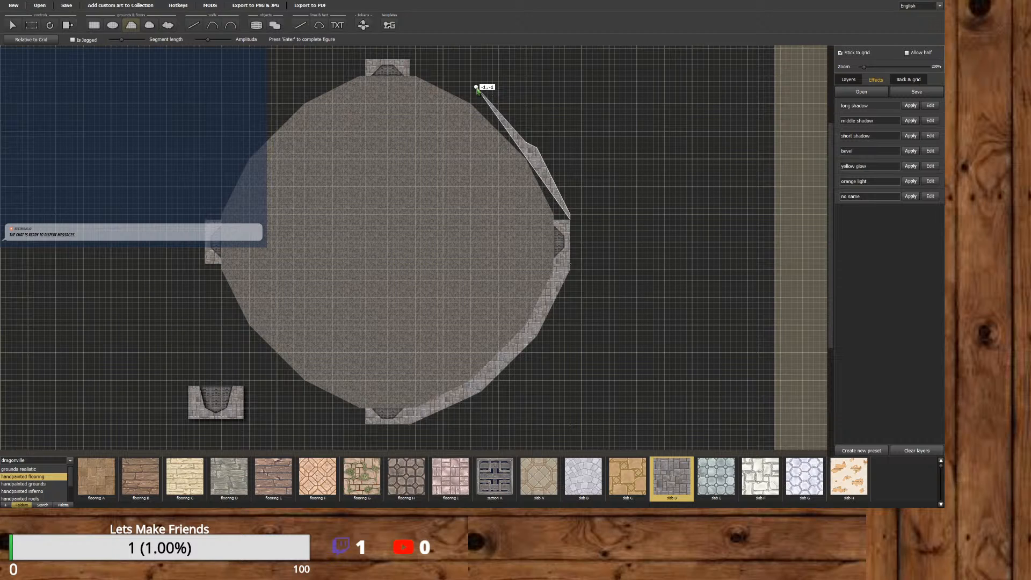
click(412, 59)
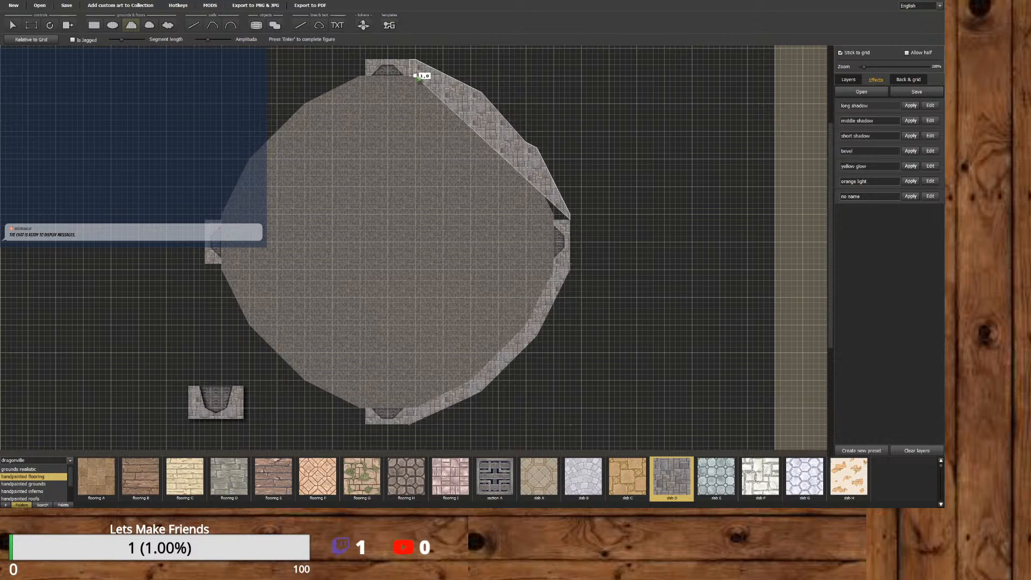
click(476, 93)
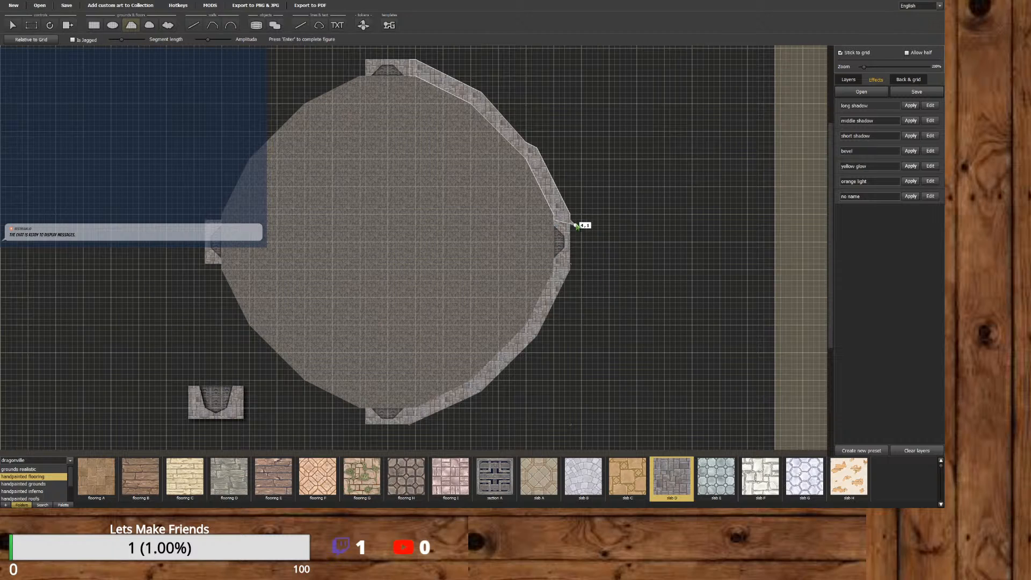
key(Return)
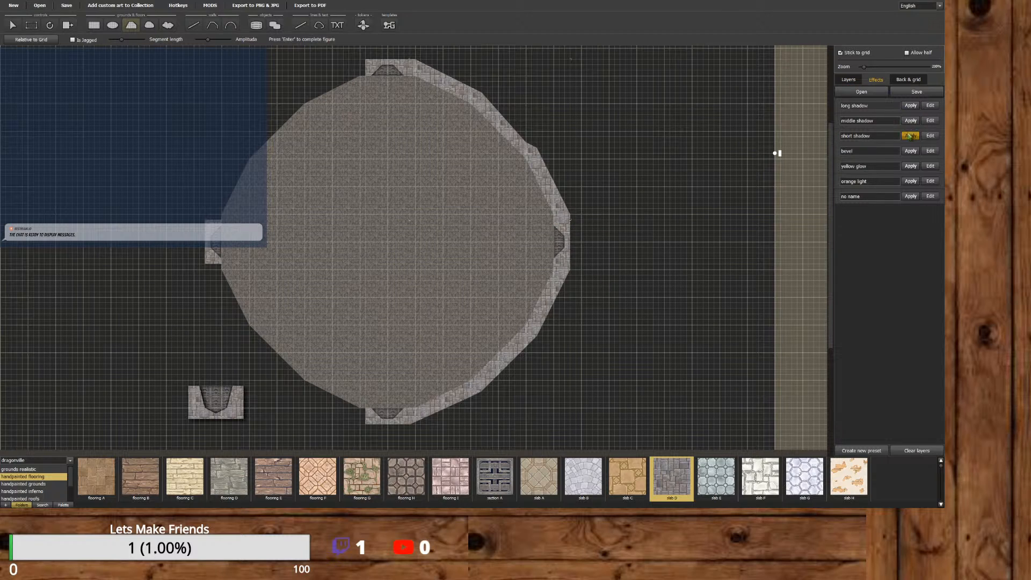
click(850, 80)
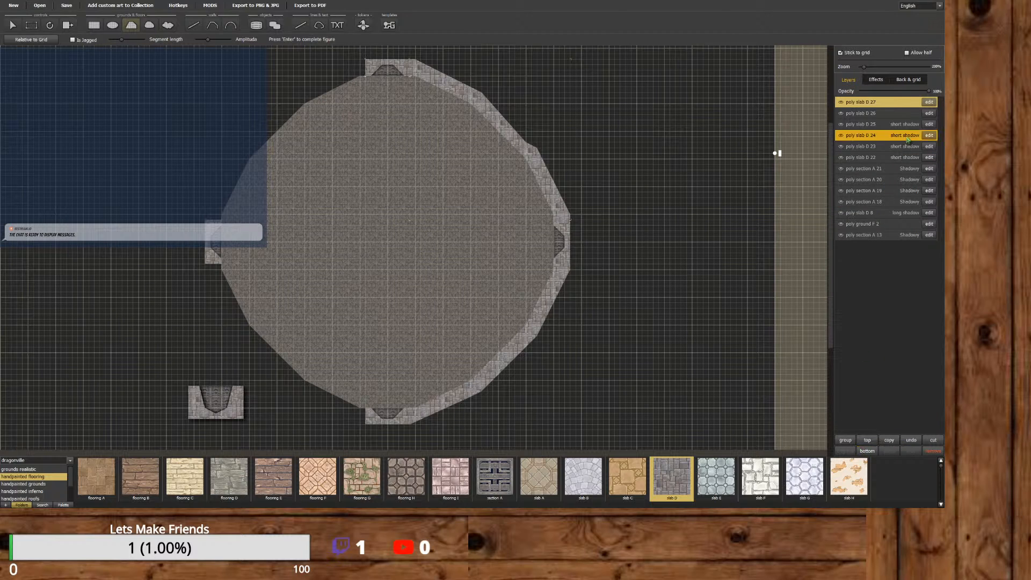
Draw a slab D wall strip along the ground's upper-left edge, joining the top and left entrance surrounds.
click(929, 103)
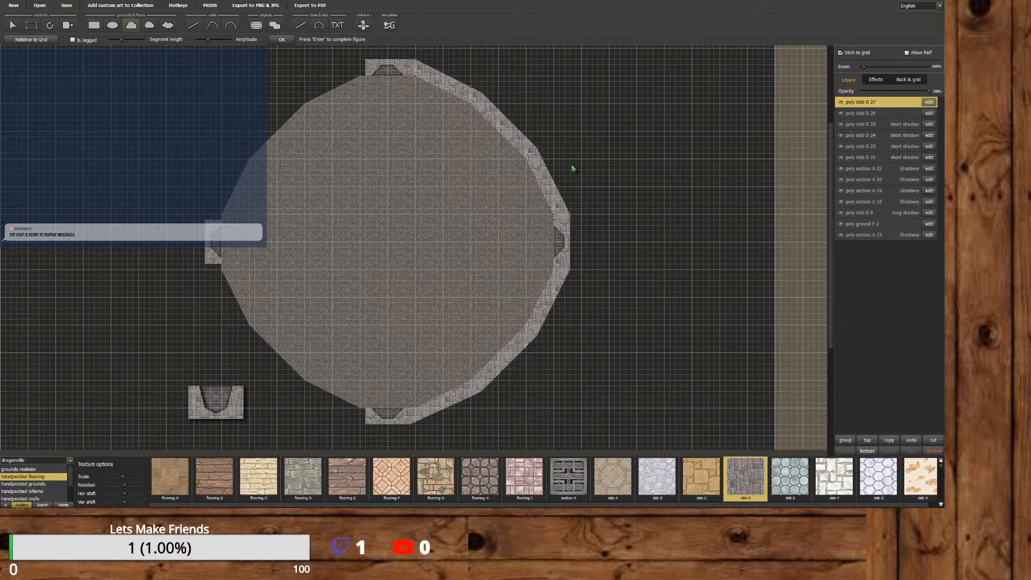
click(13, 24)
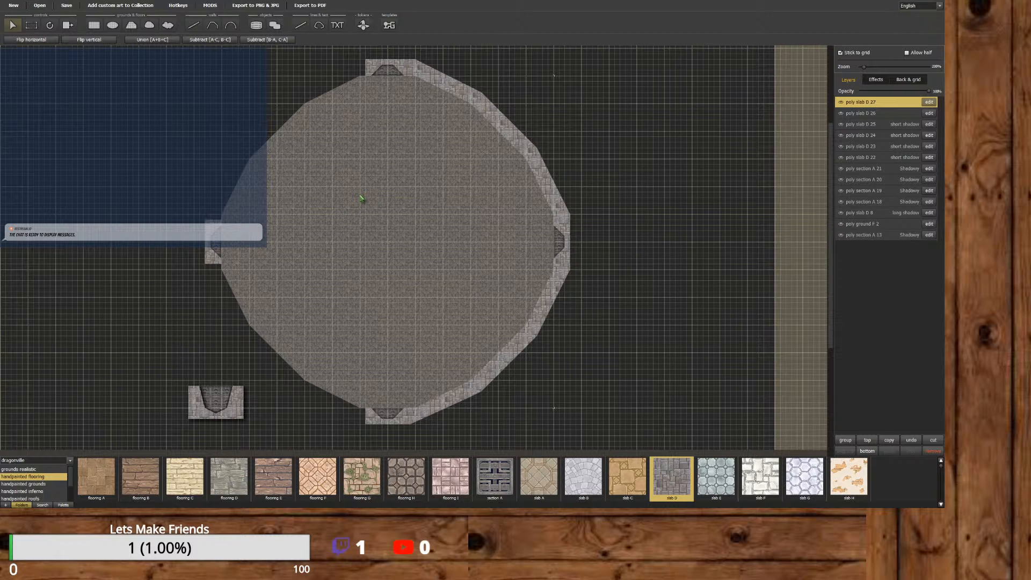
click(131, 25)
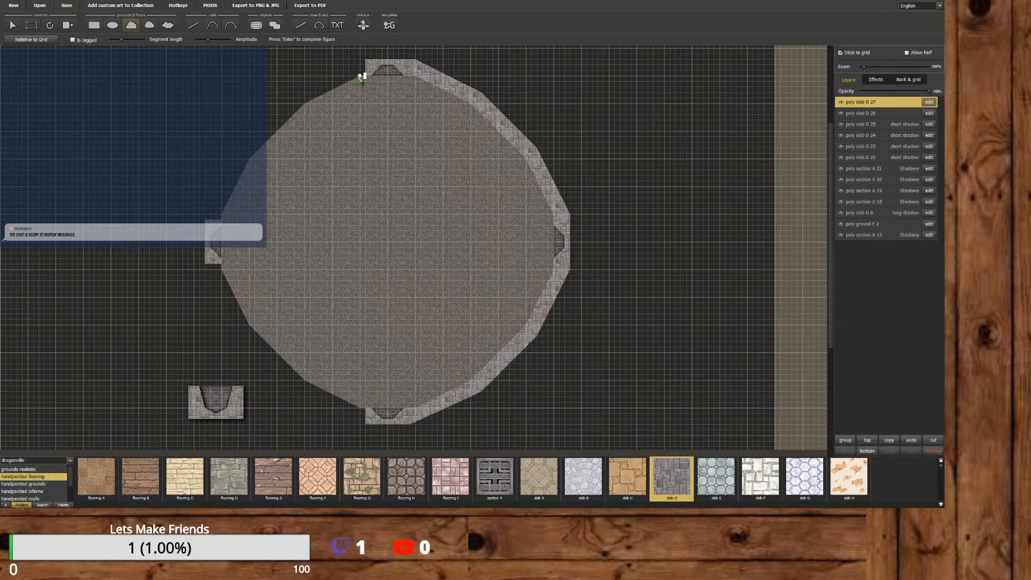
click(304, 103)
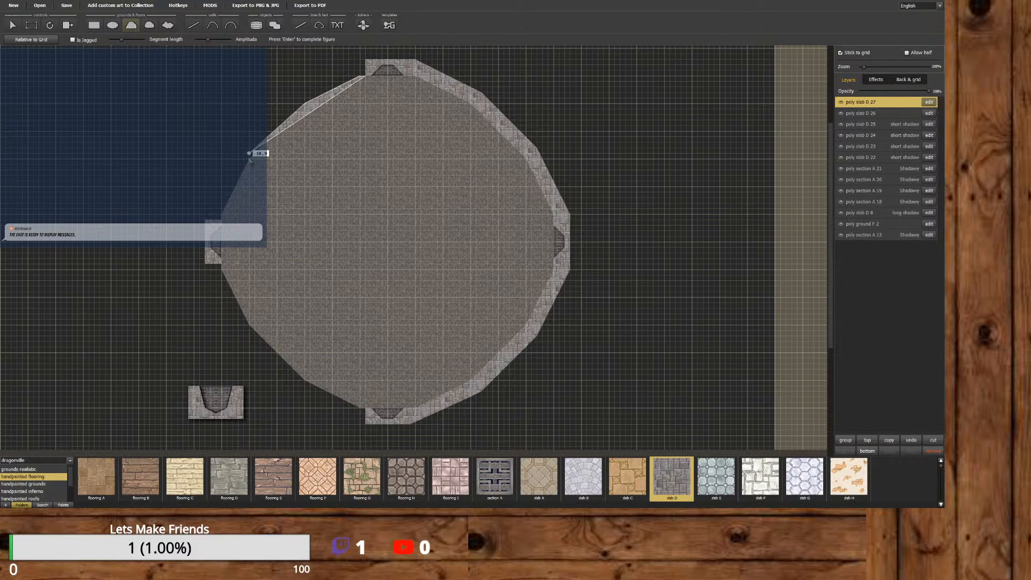
click(251, 159)
click(221, 214)
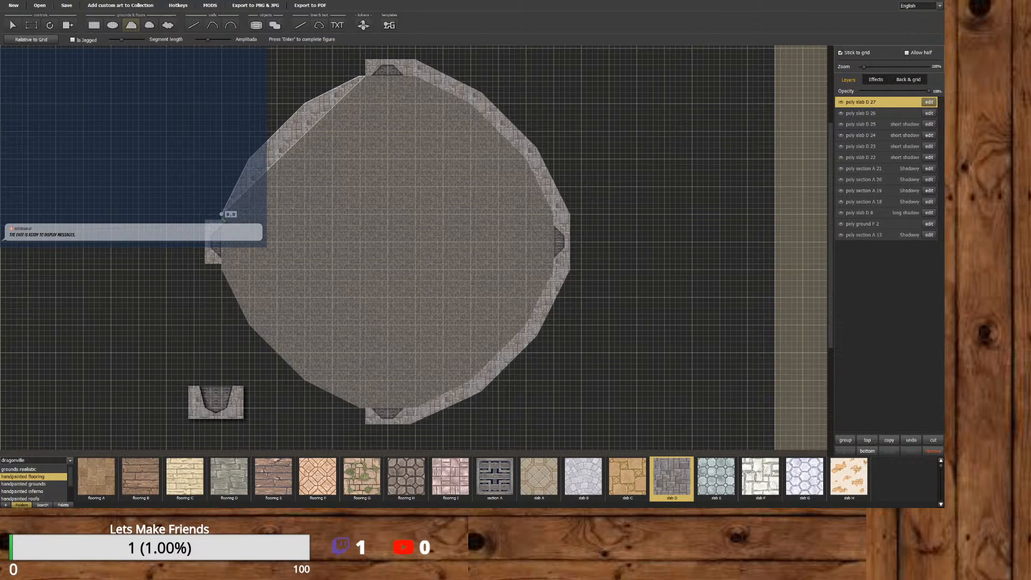
click(221, 219)
click(205, 219)
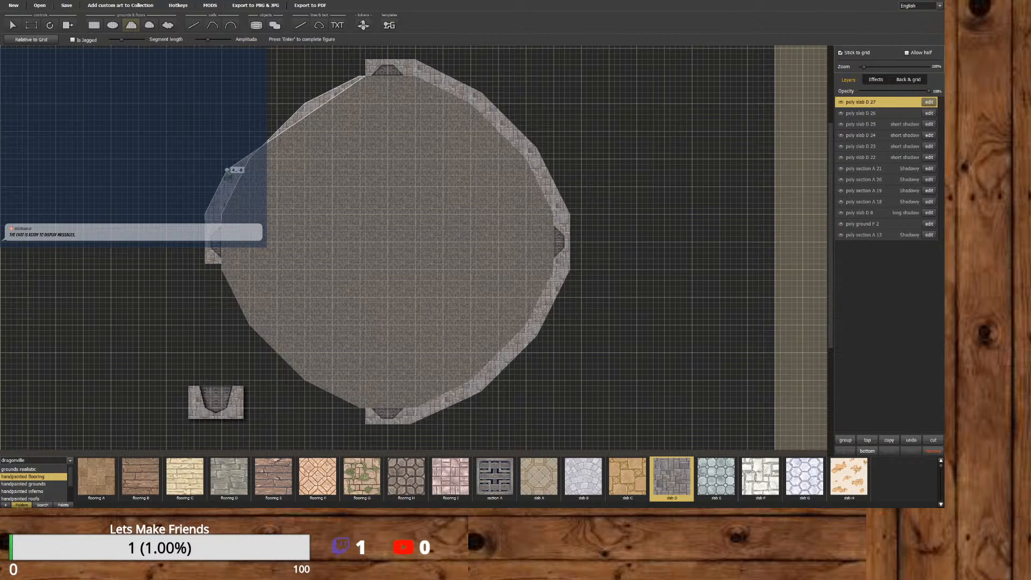
click(235, 160)
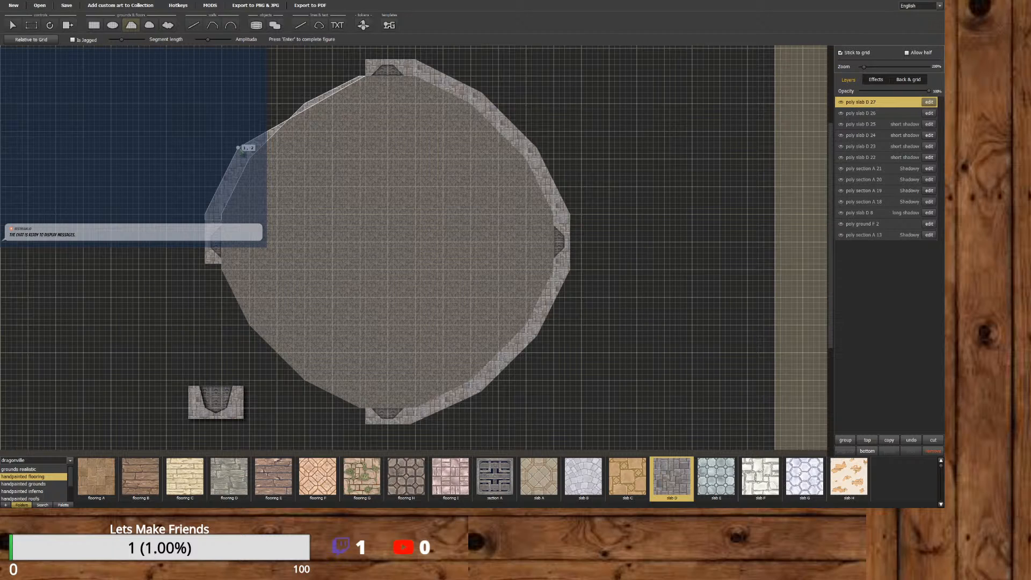
click(242, 150)
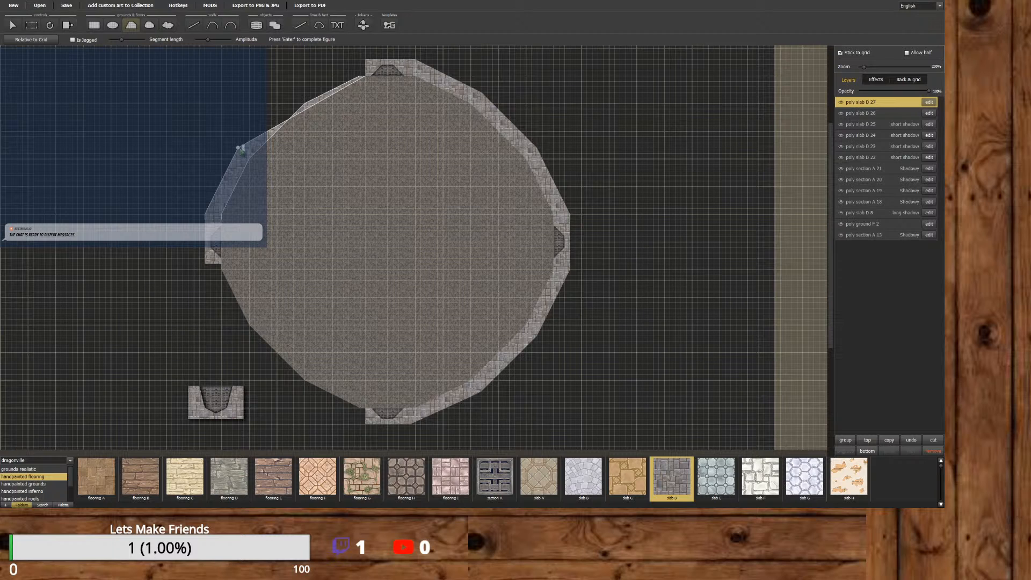
click(293, 92)
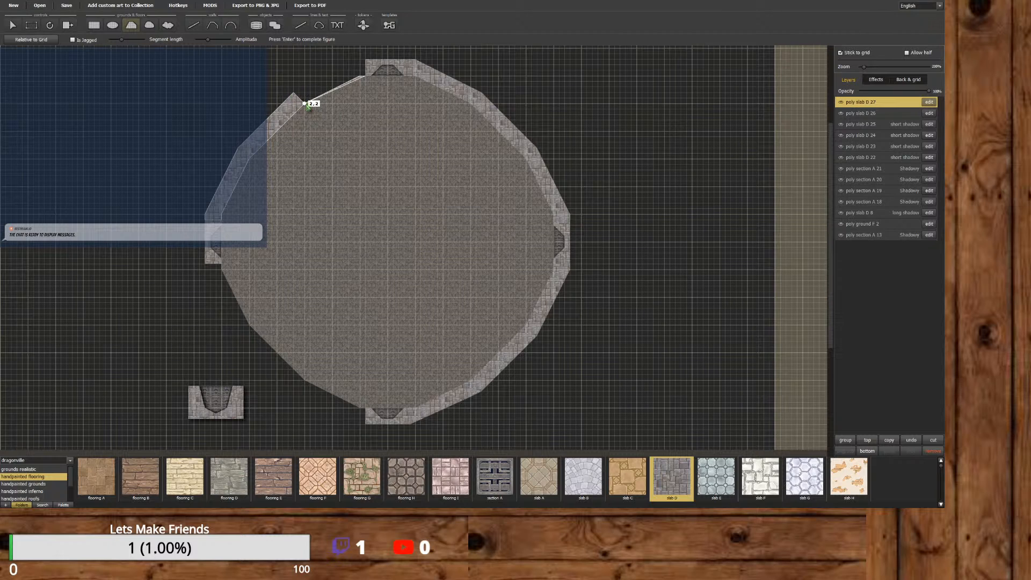
click(305, 86)
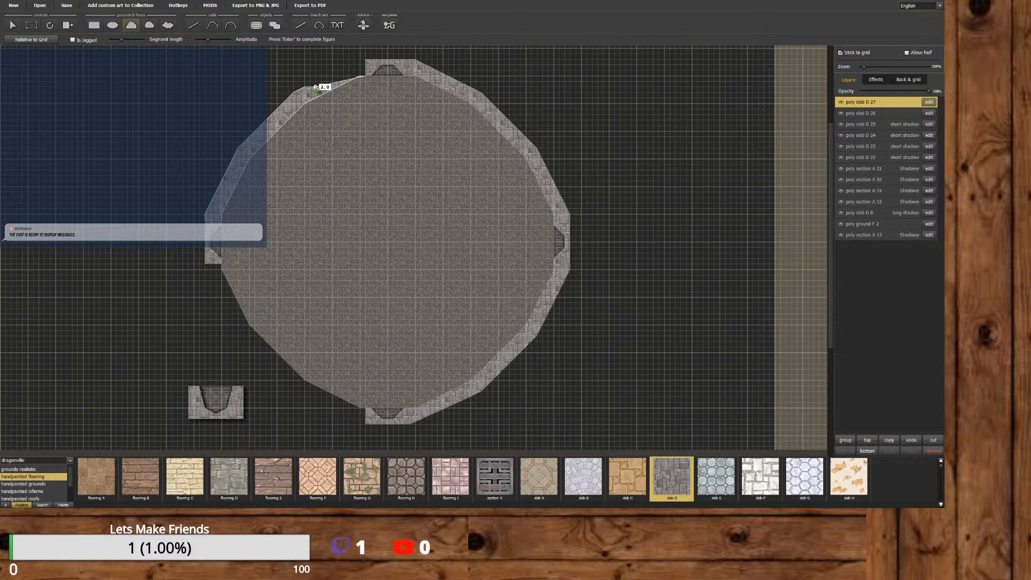
click(359, 59)
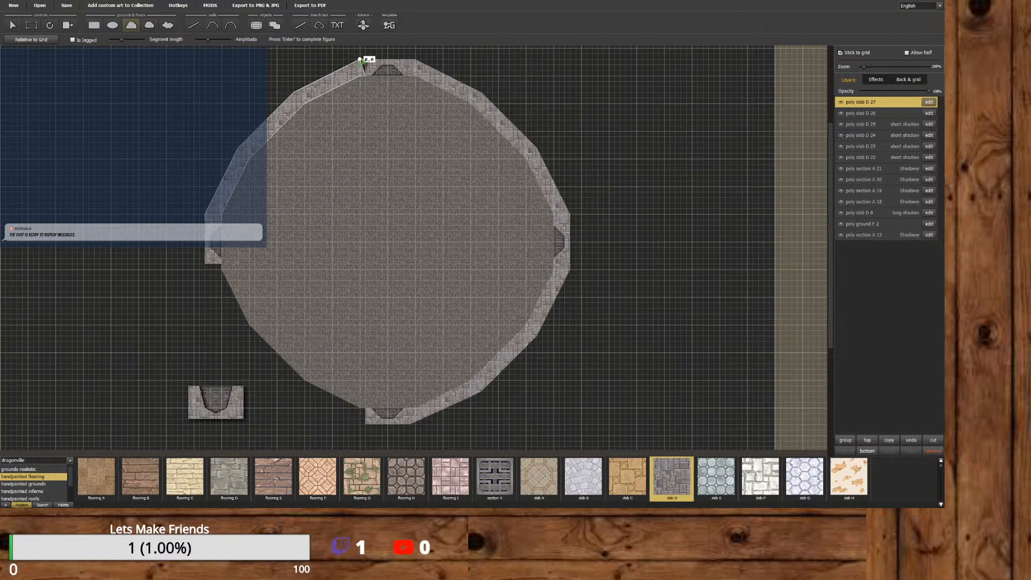
key(Return)
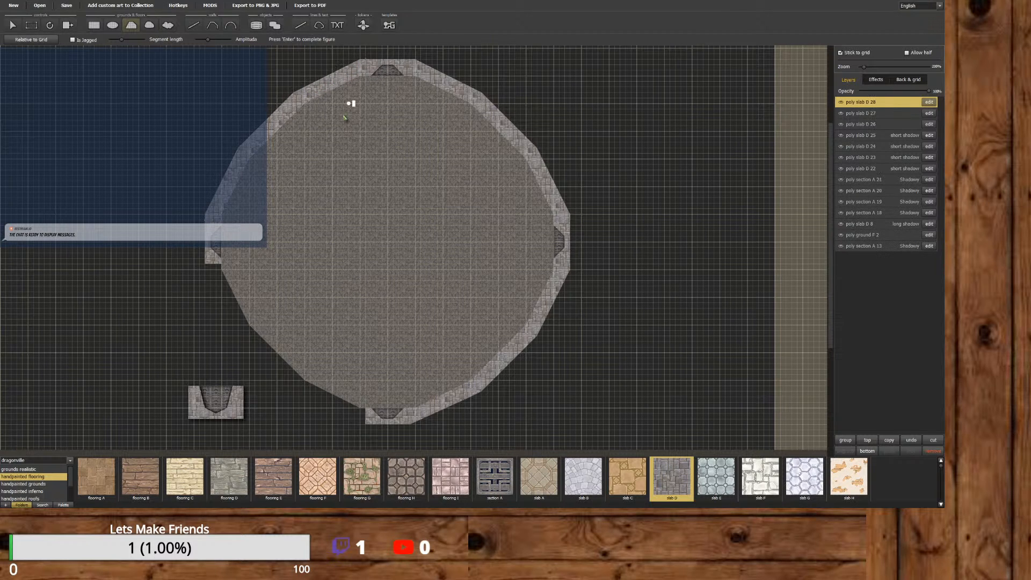
Draw a slab D wall strip along the ground's lower-left edge, joining the left and bottom entrance surrounds.
click(205, 266)
click(221, 263)
click(250, 323)
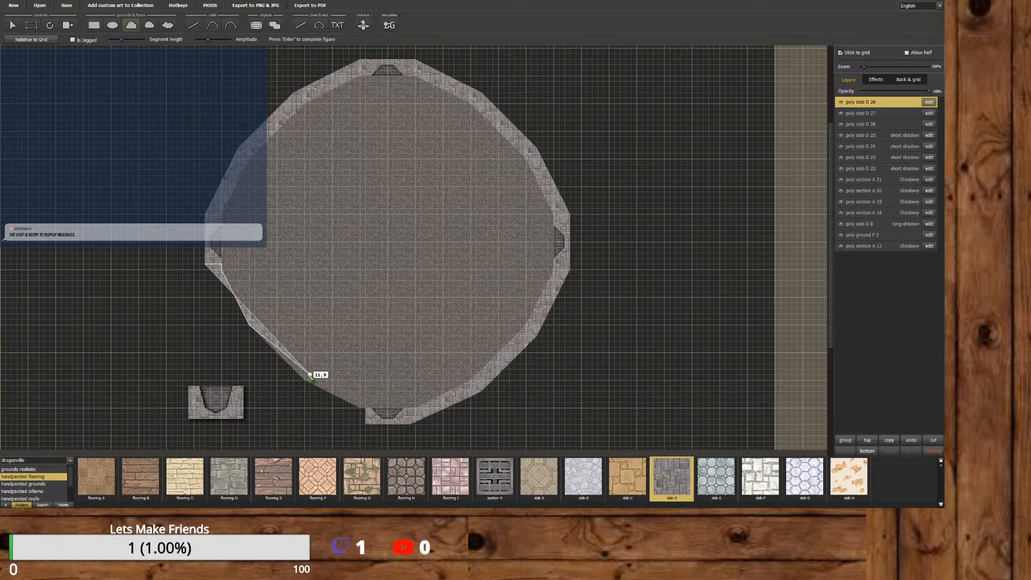
click(309, 379)
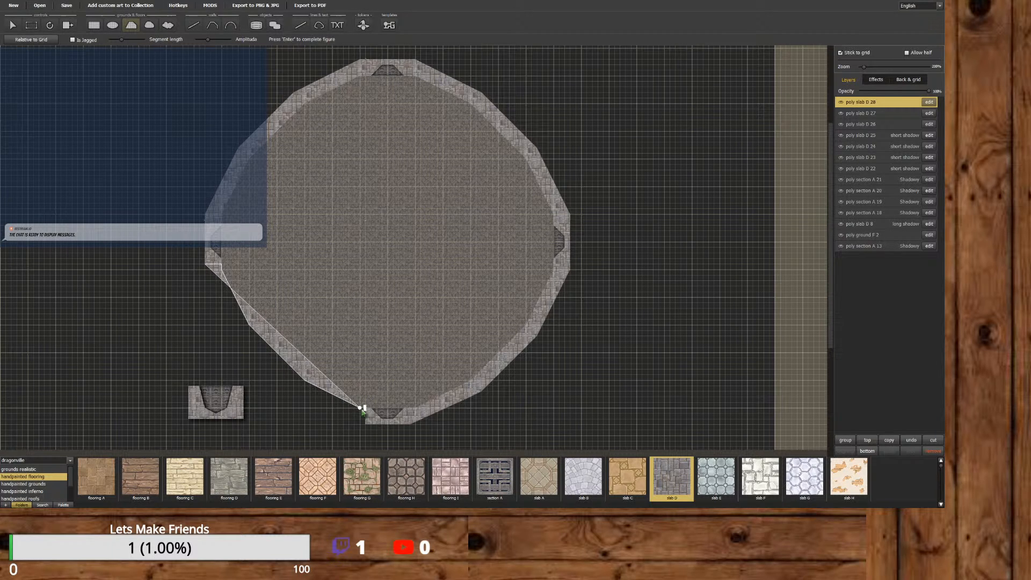
click(365, 408)
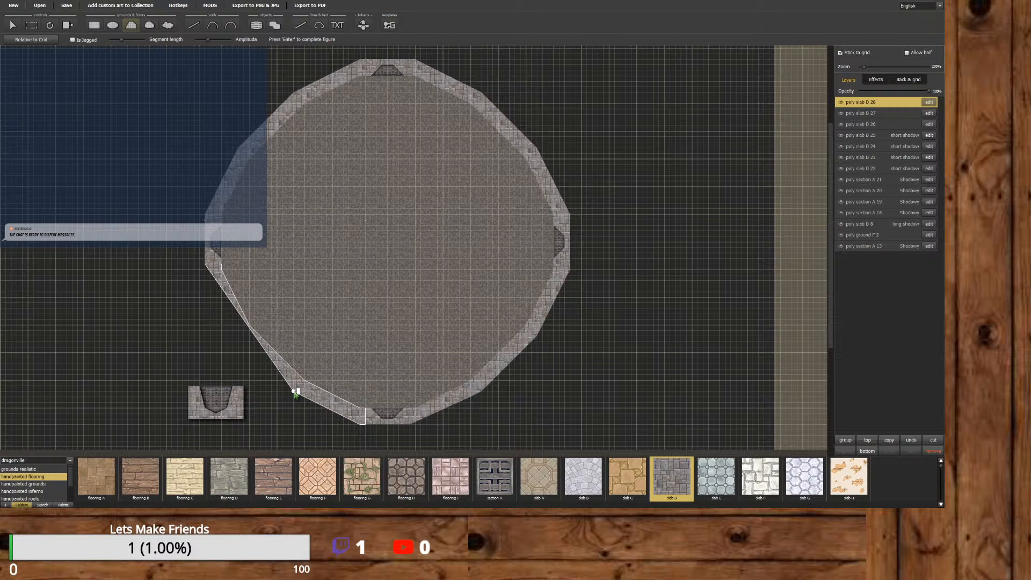
click(293, 392)
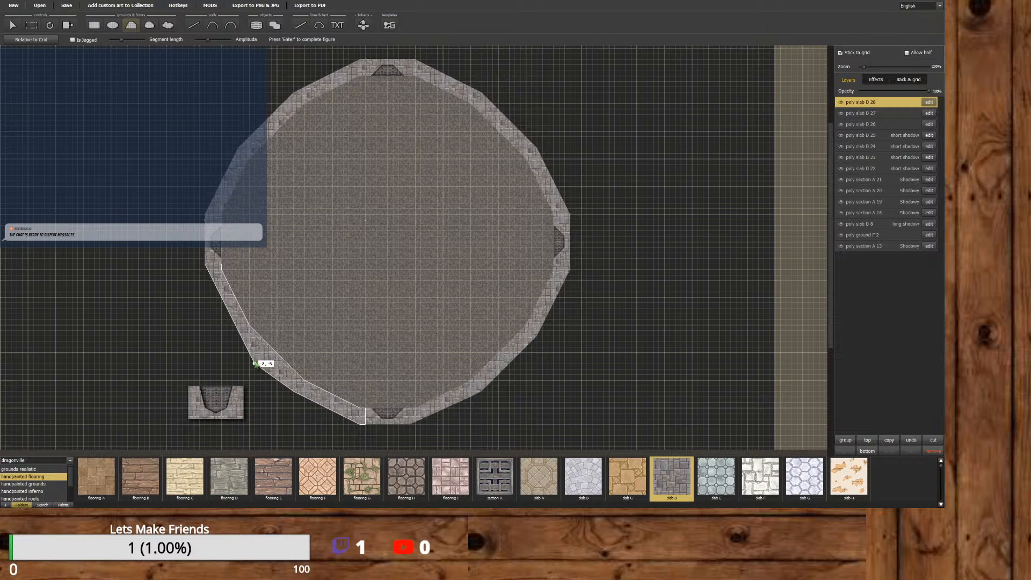
click(238, 336)
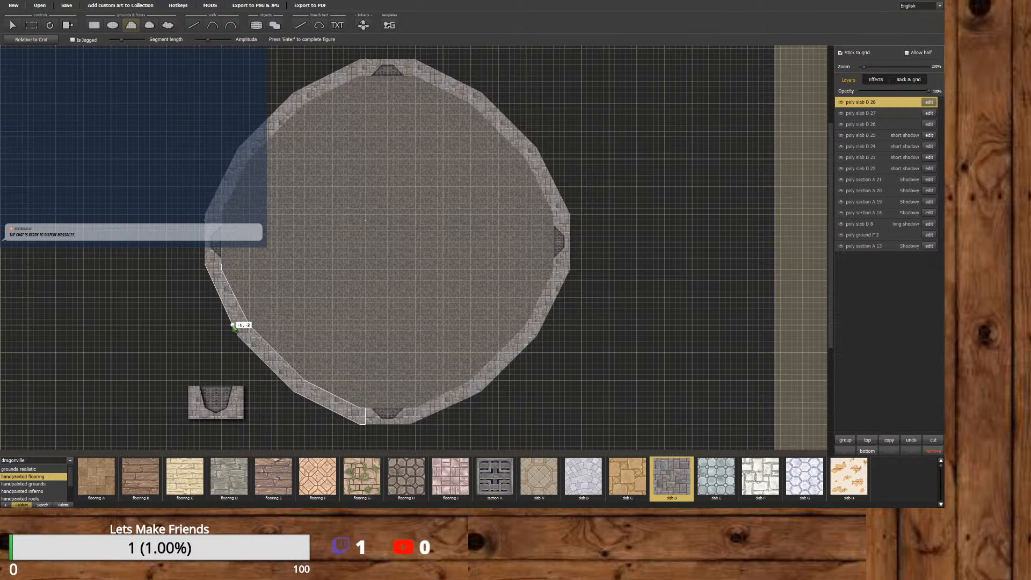
click(205, 269)
click(206, 265)
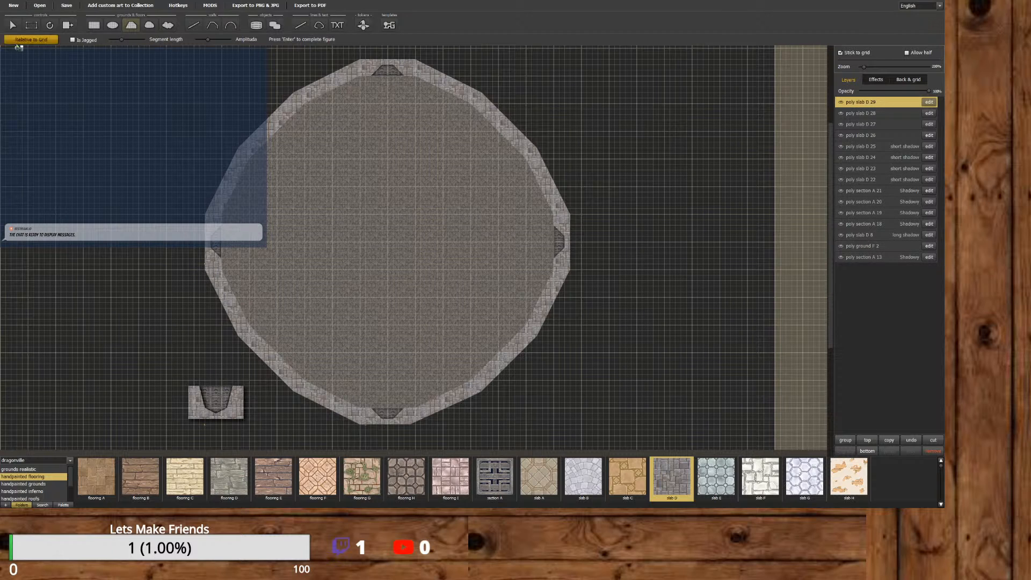
Remove the spare entrance outside the circle, deleting both its section A shape and its slab D surround.
click(12, 26)
click(208, 387)
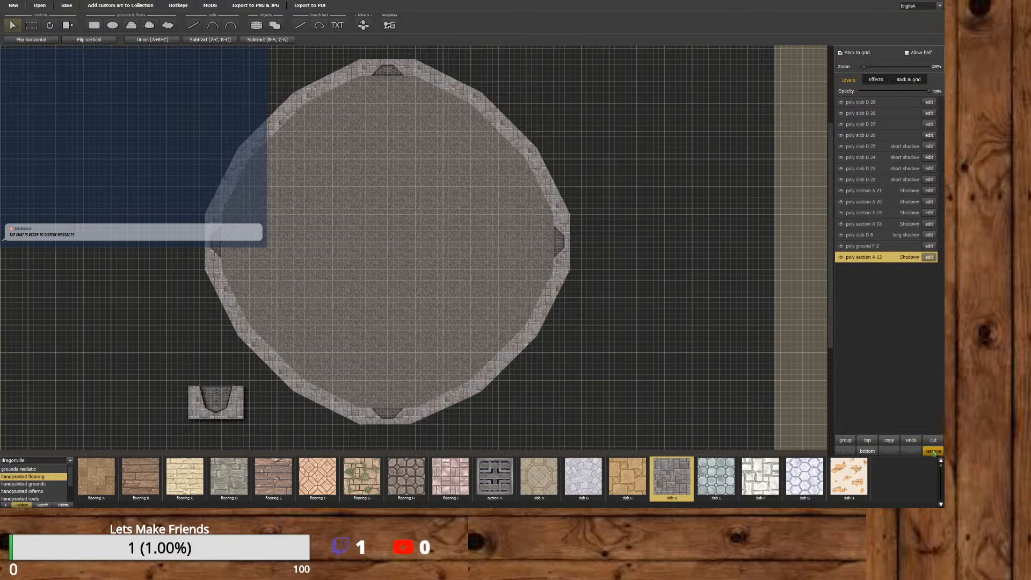
click(932, 451)
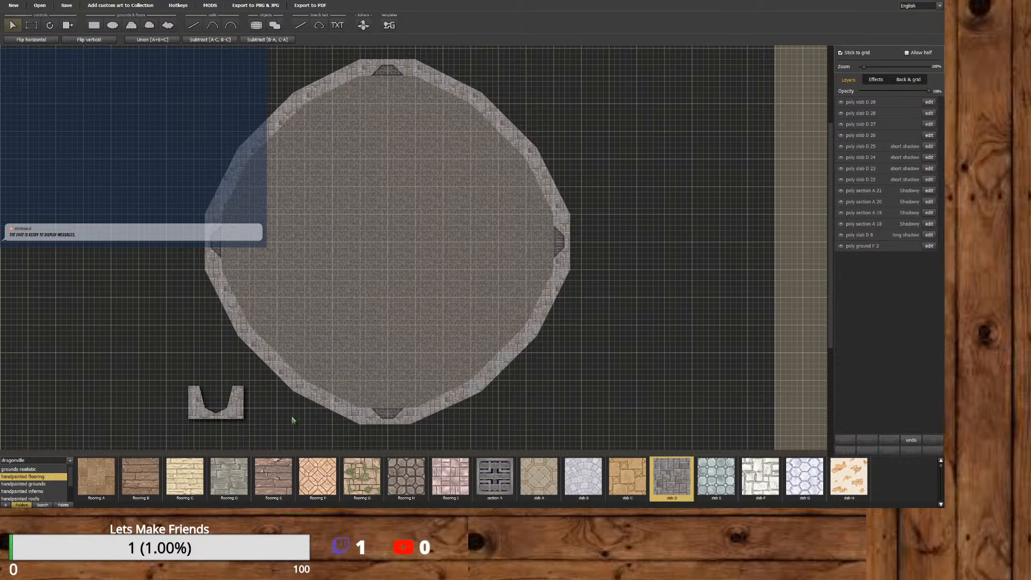
click(239, 412)
click(933, 451)
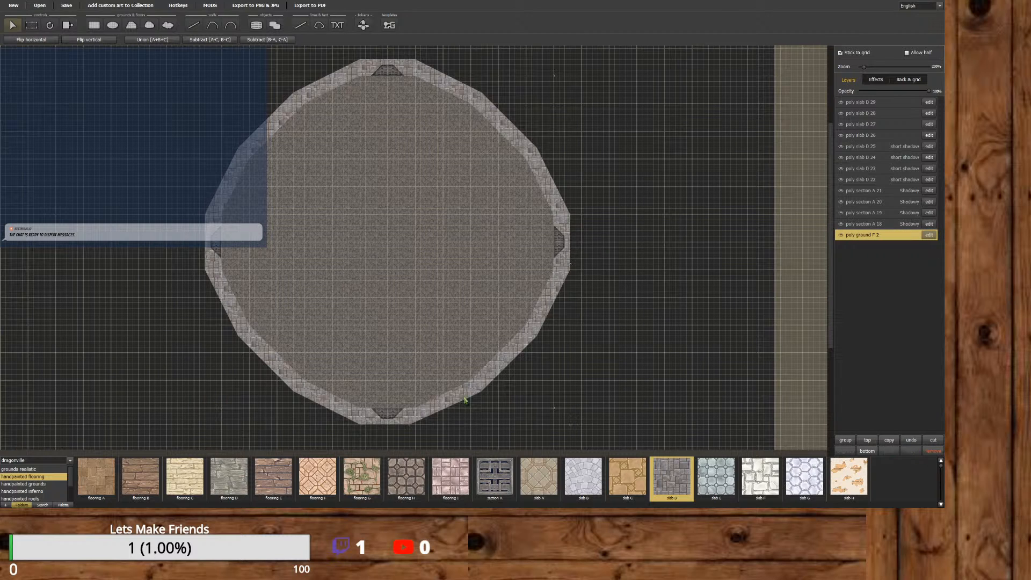
Apply the long shadow effect to the four slab D entrance surrounds.
click(392, 421)
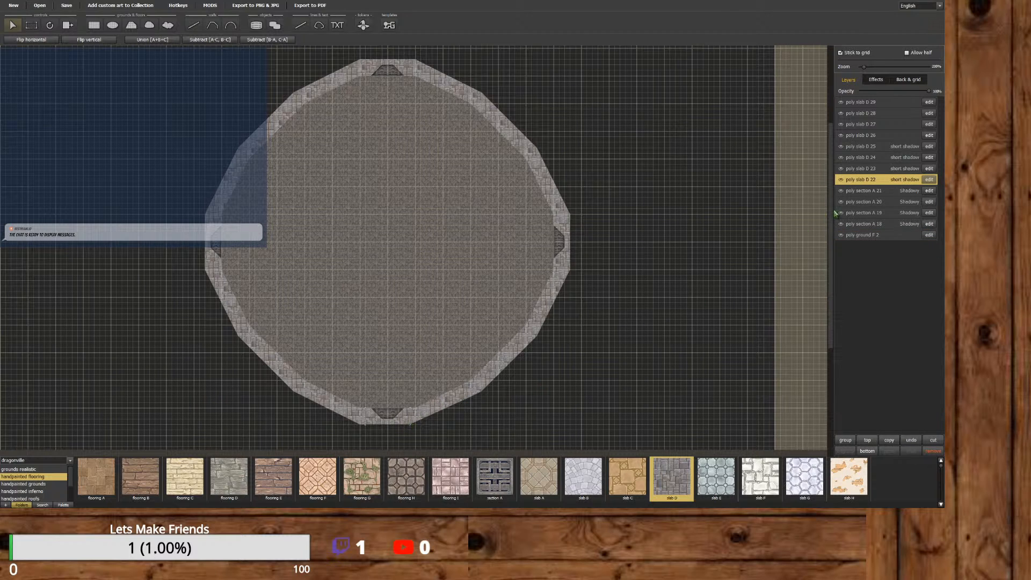
click(463, 399)
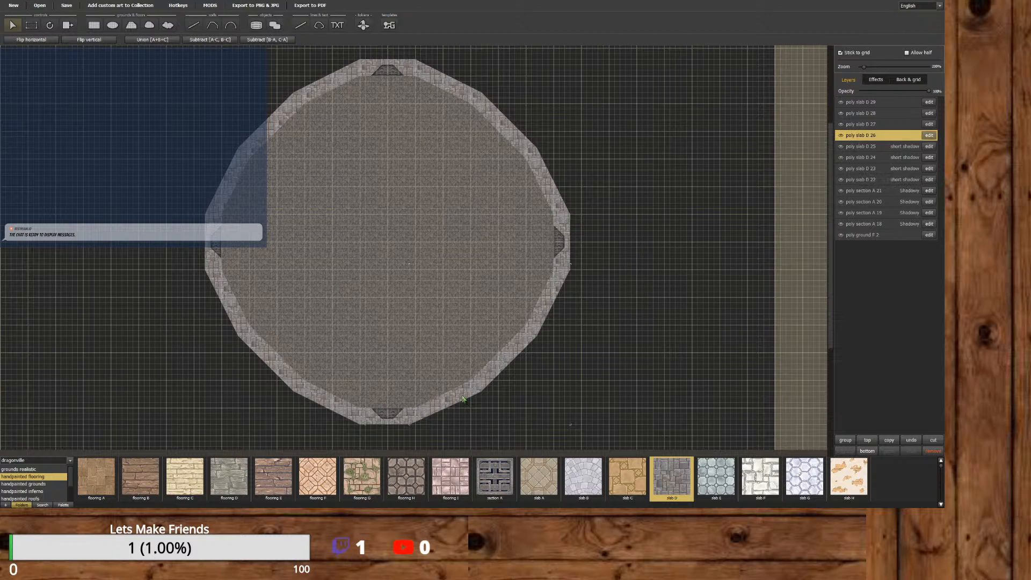
click(880, 80)
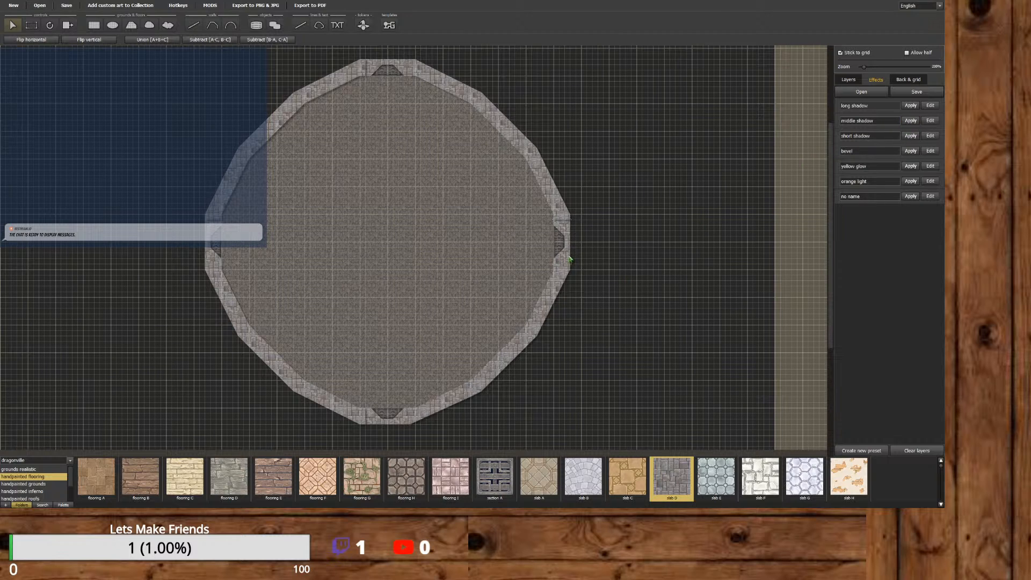
click(909, 107)
click(911, 107)
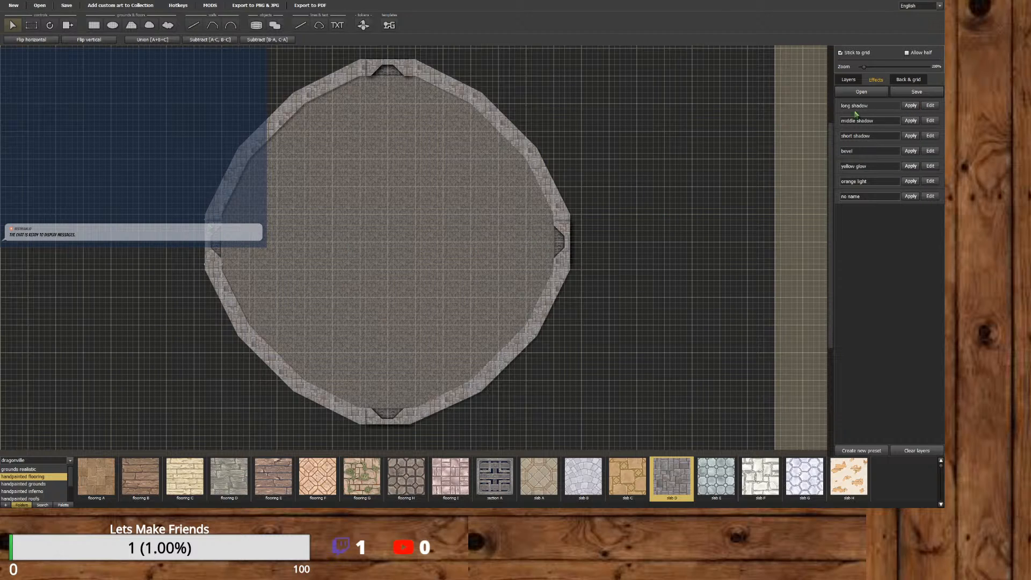
click(911, 107)
Apply the long shadow effect to the four slab D wall strips, trying the middle shadow on the upper-left strip for comparison.
click(917, 107)
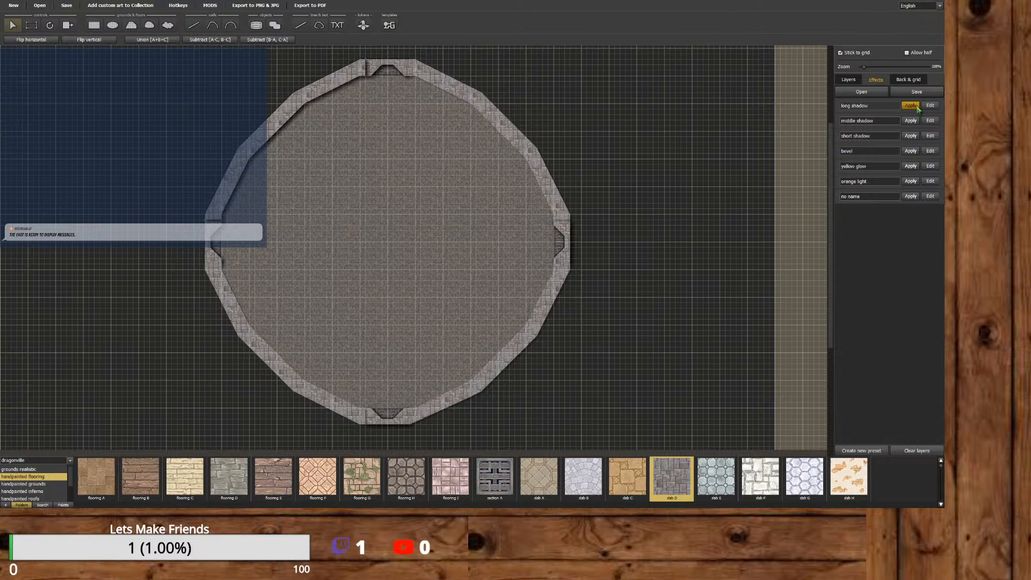
click(911, 121)
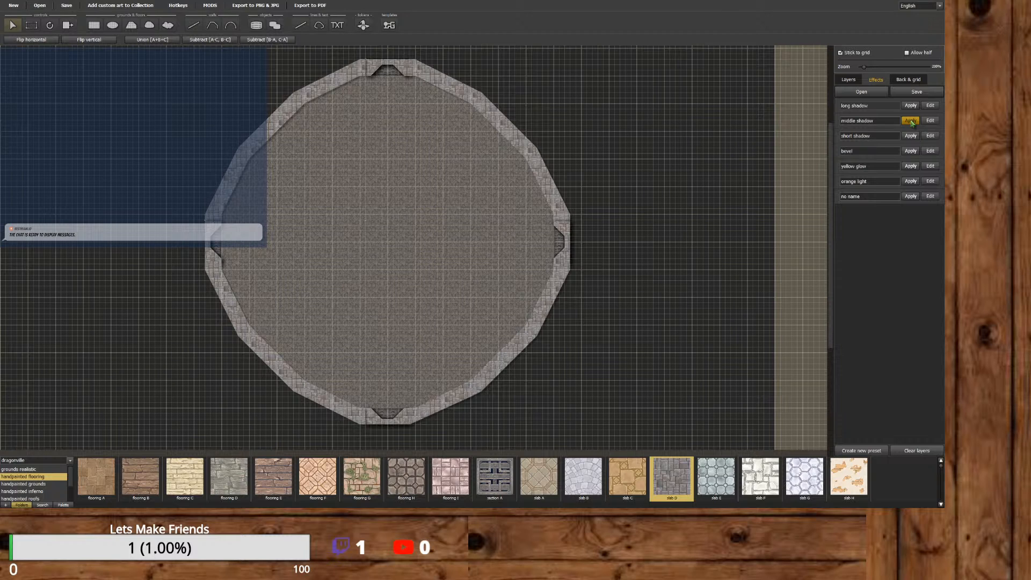
click(910, 109)
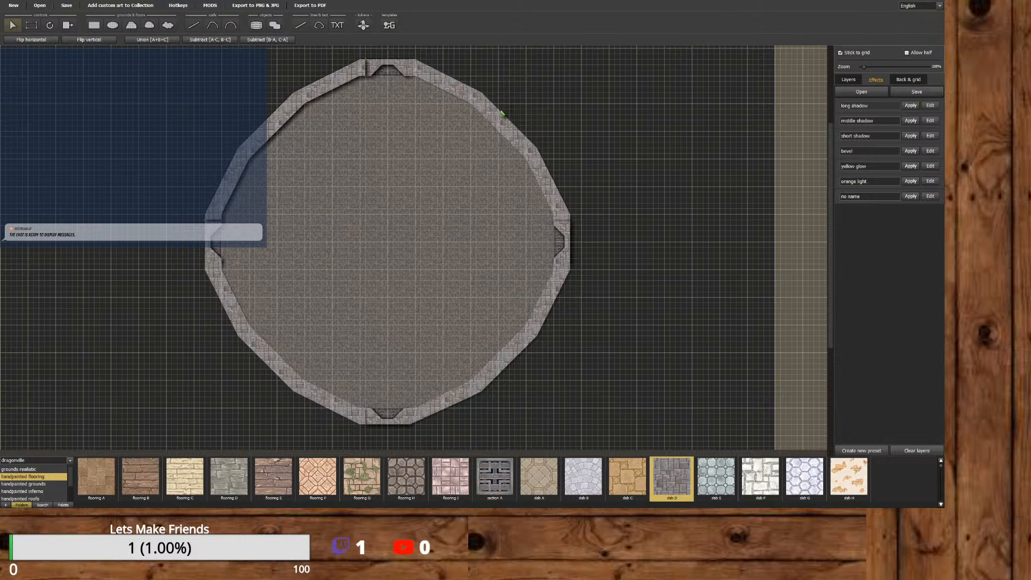
click(909, 109)
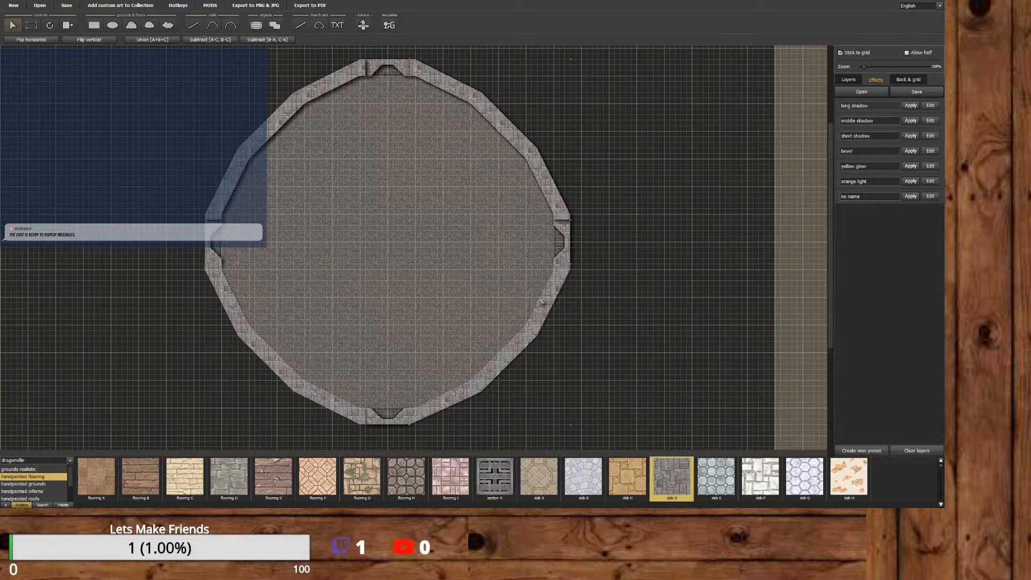
click(909, 107)
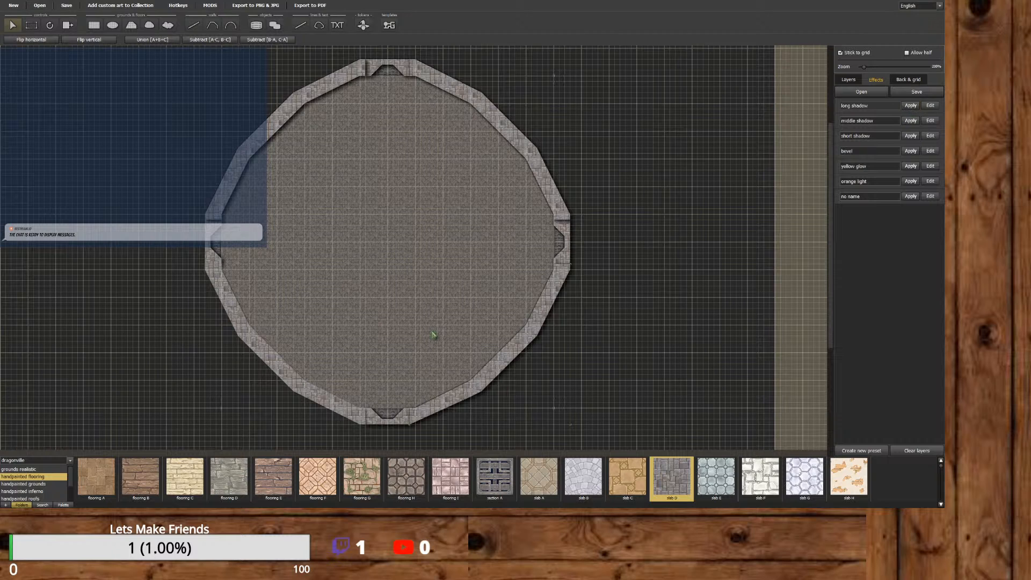
click(910, 106)
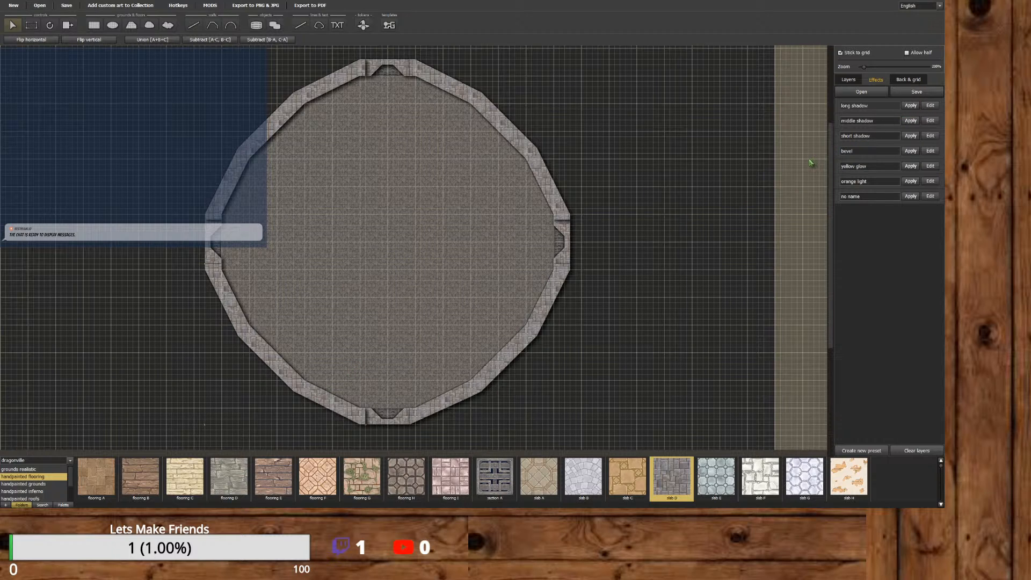
Move the four slab D wall strip layers, poly slab D 26 to 29, below the four entrance surround layers.
click(849, 81)
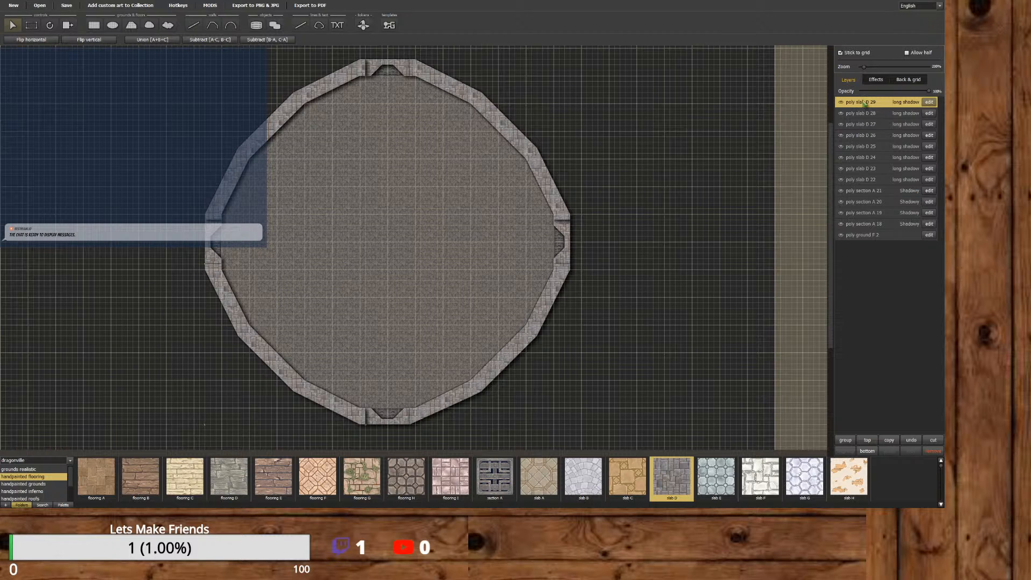
drag(864, 103, 865, 186)
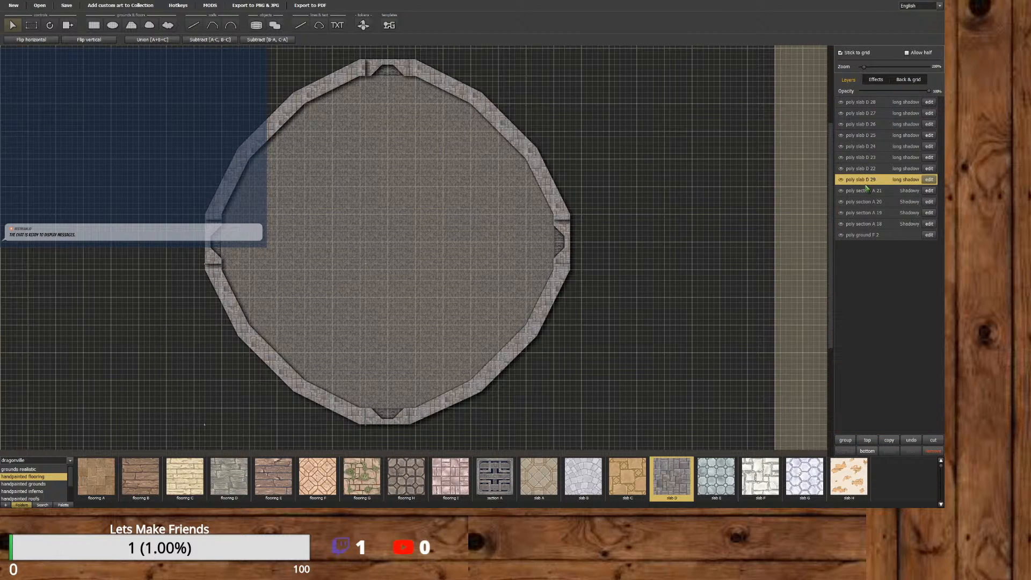
drag(866, 103, 871, 175)
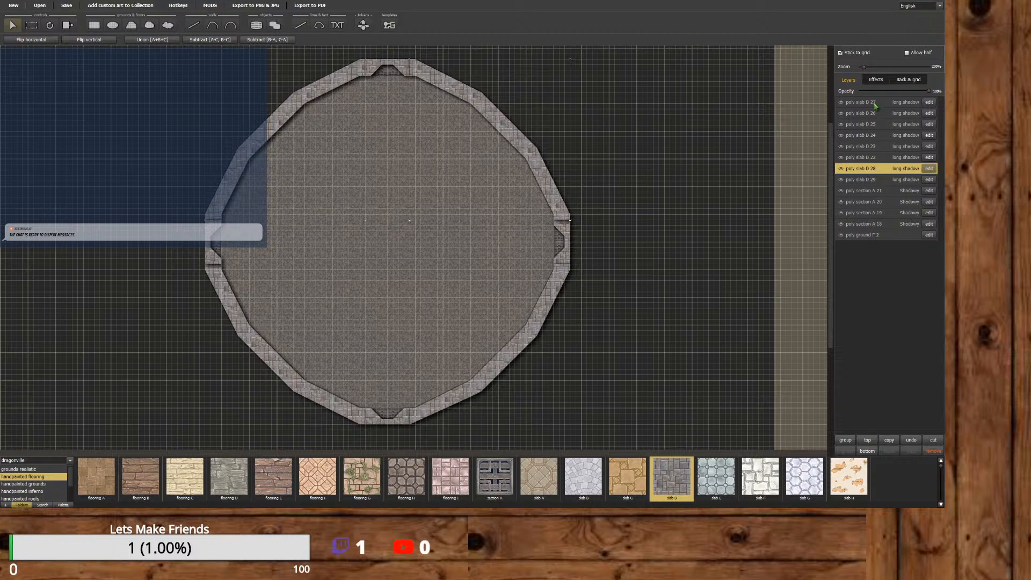
drag(876, 106, 880, 164)
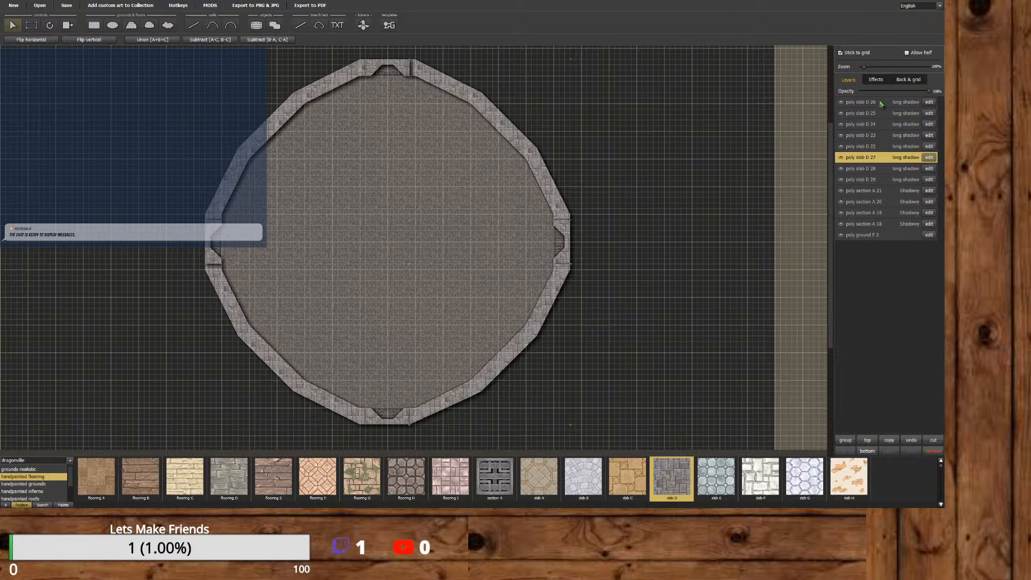
drag(881, 105, 879, 152)
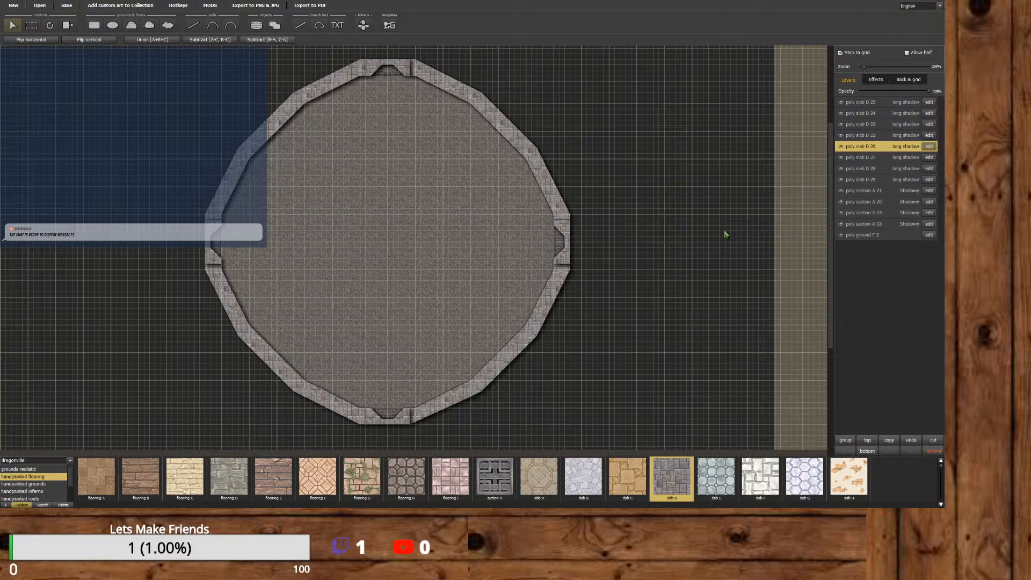
Try the middle shadow effect on two of the wall strips, poly slab D 26 and 27.
click(875, 81)
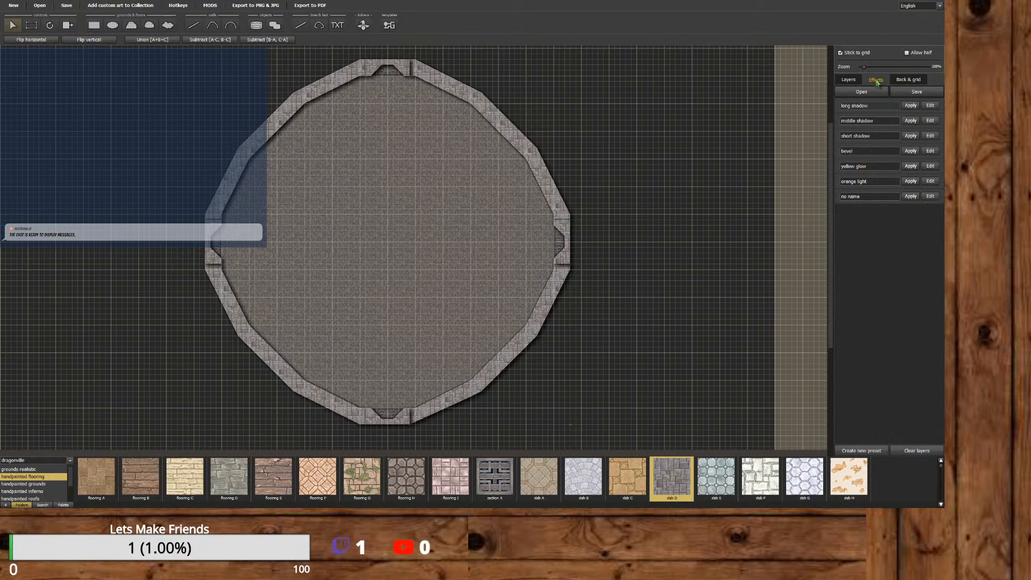
click(931, 122)
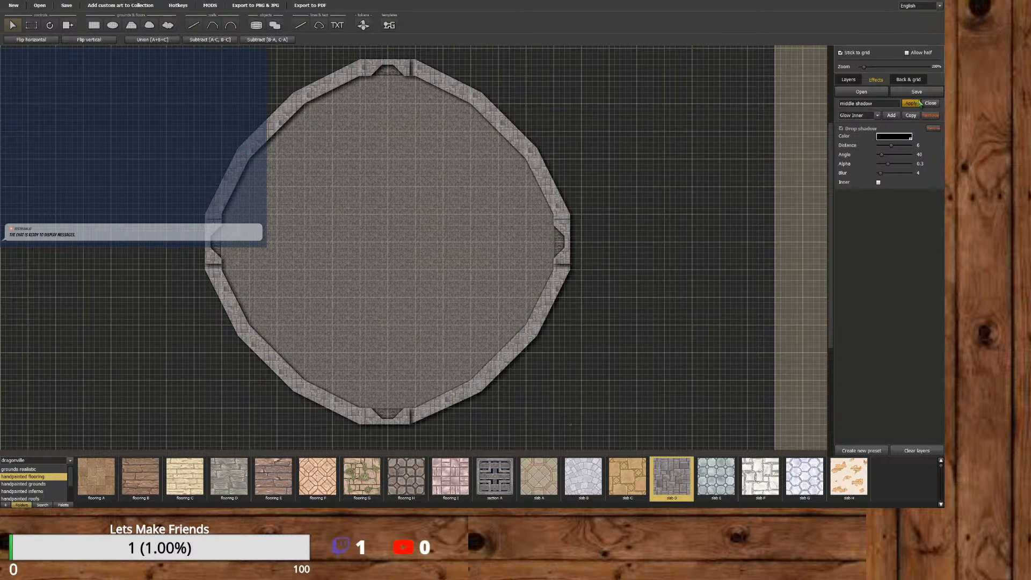
click(918, 103)
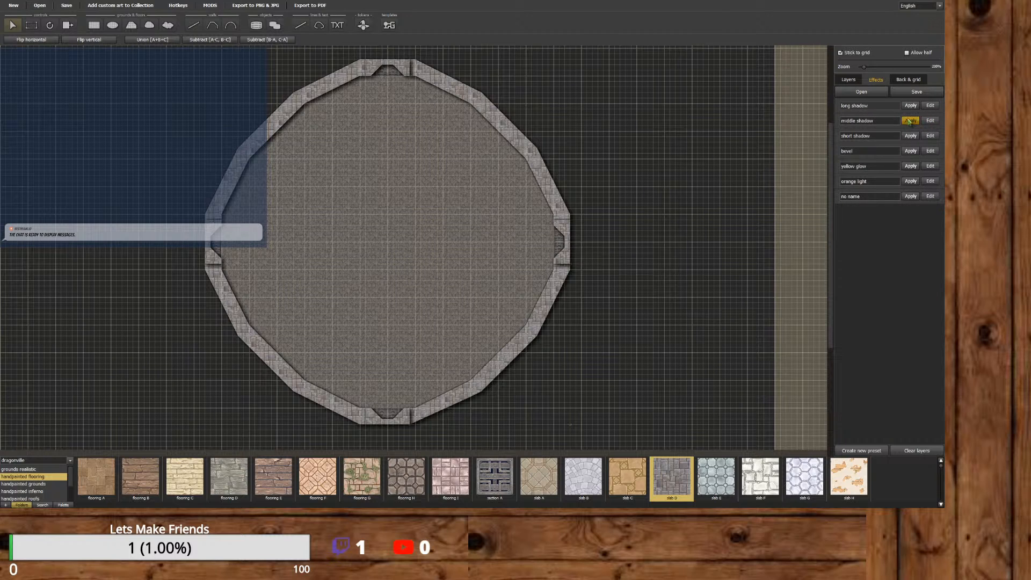
click(909, 121)
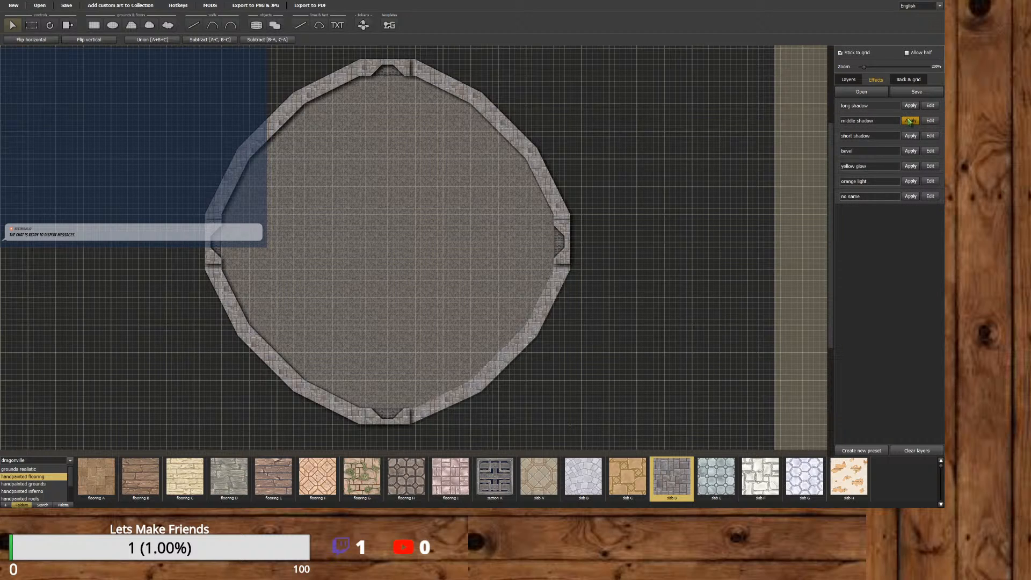
click(849, 80)
shift+click(880, 157)
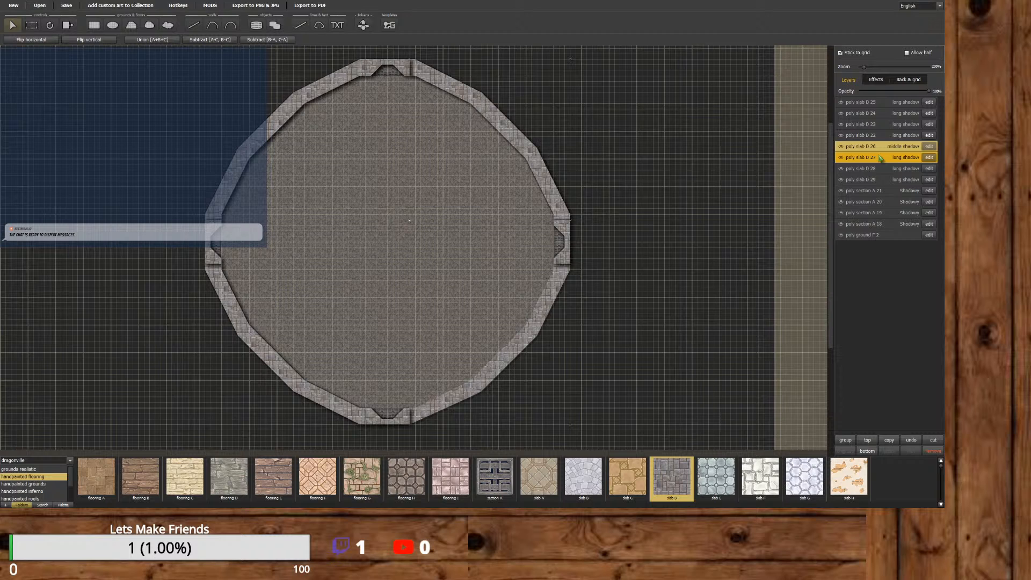
click(876, 80)
click(910, 123)
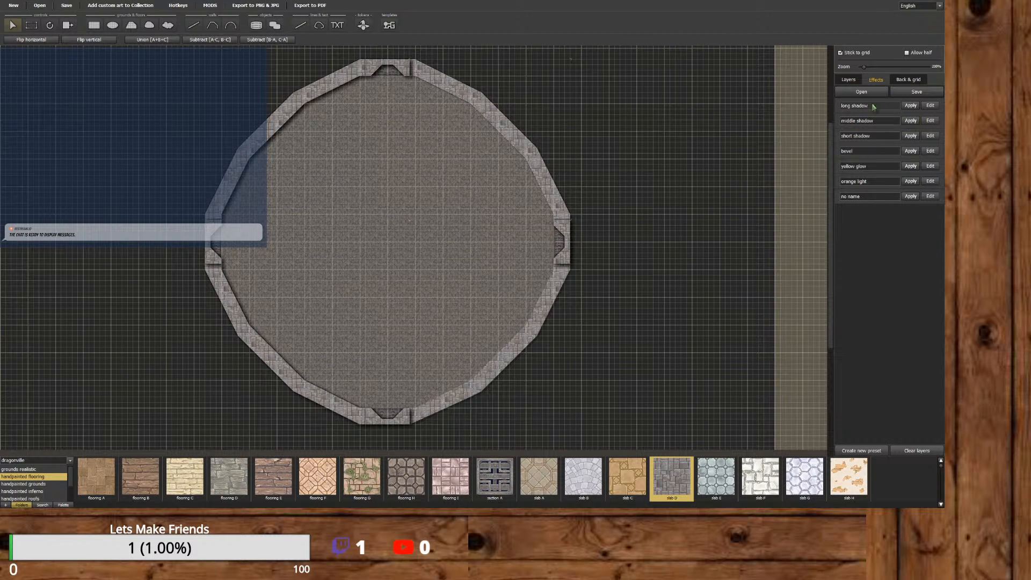
Restore the long shadow effect on the wall strips poly slab D 27 and 26.
click(911, 110)
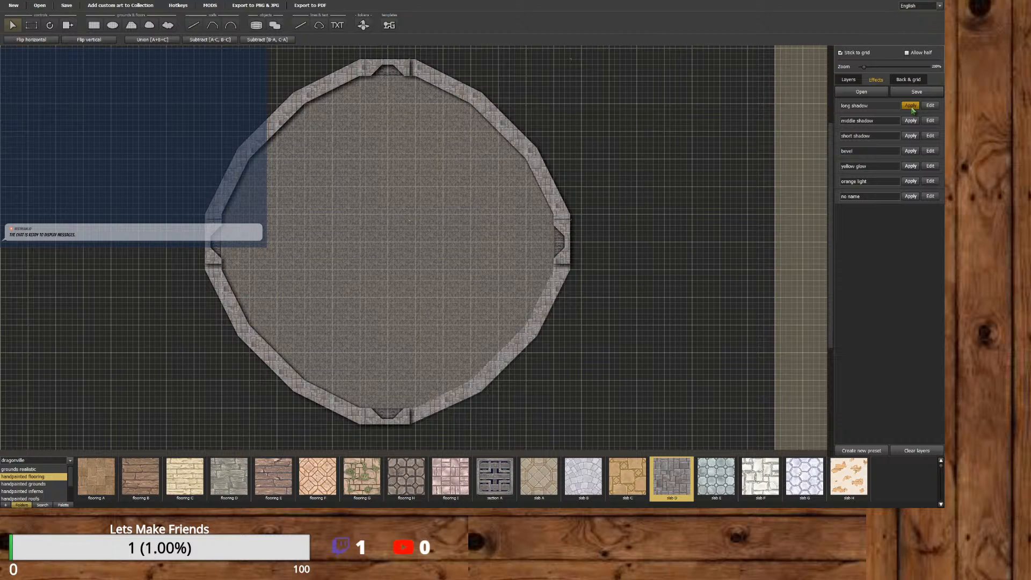
click(850, 81)
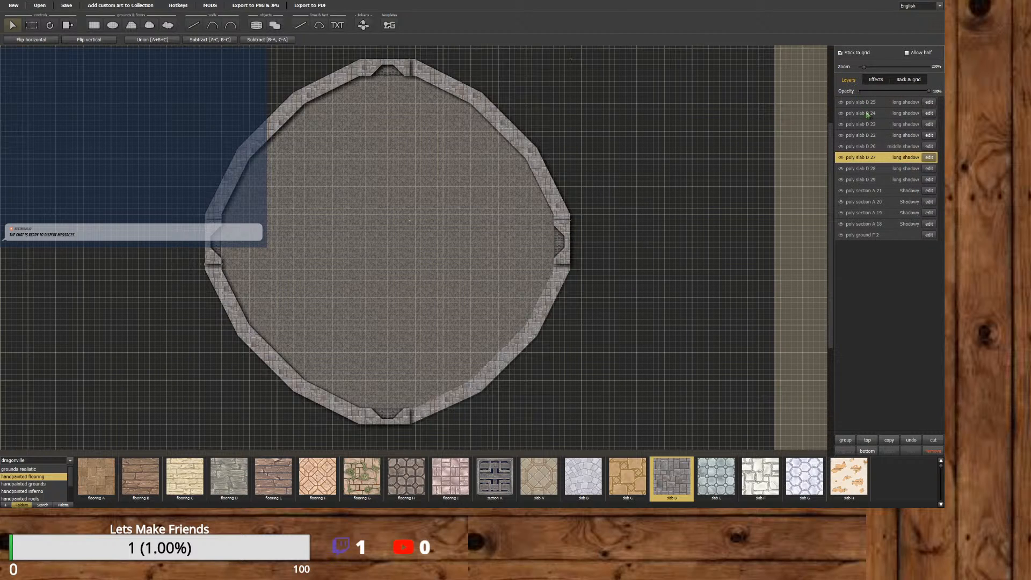
click(870, 146)
click(875, 79)
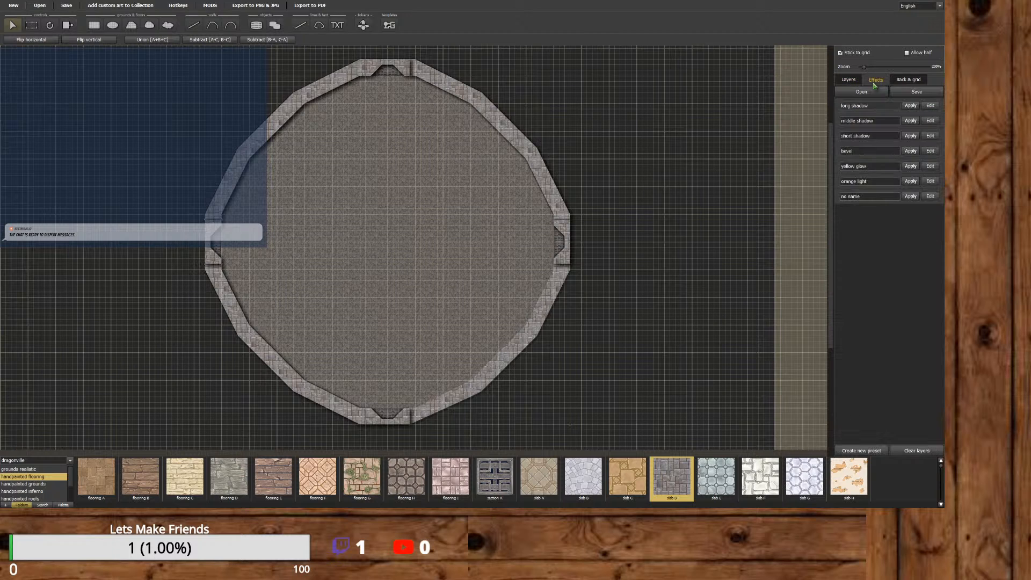
Apply the middle shadow effect to two entrance surrounds, poly slab D 22 and 23.
click(855, 82)
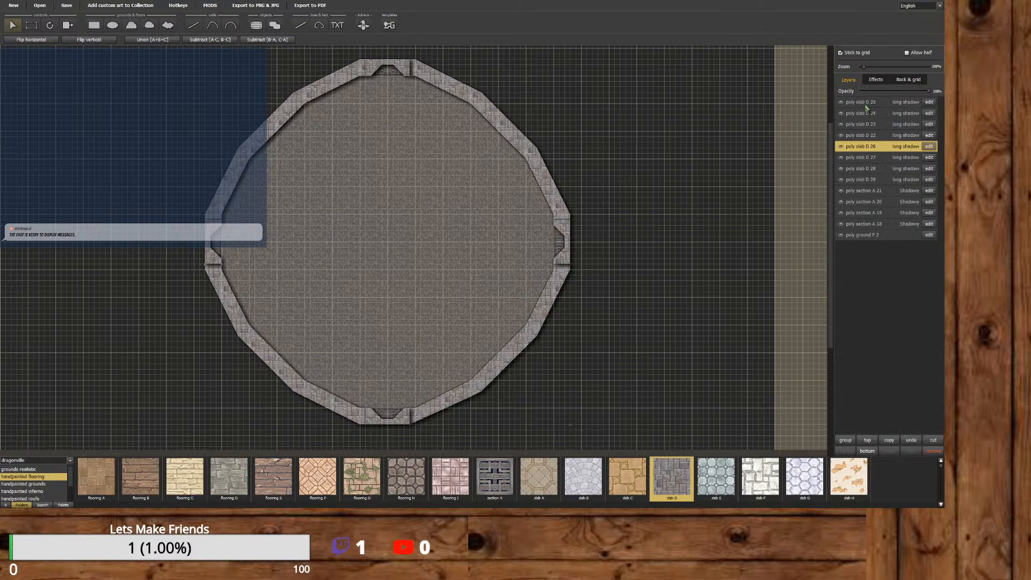
click(872, 136)
click(875, 81)
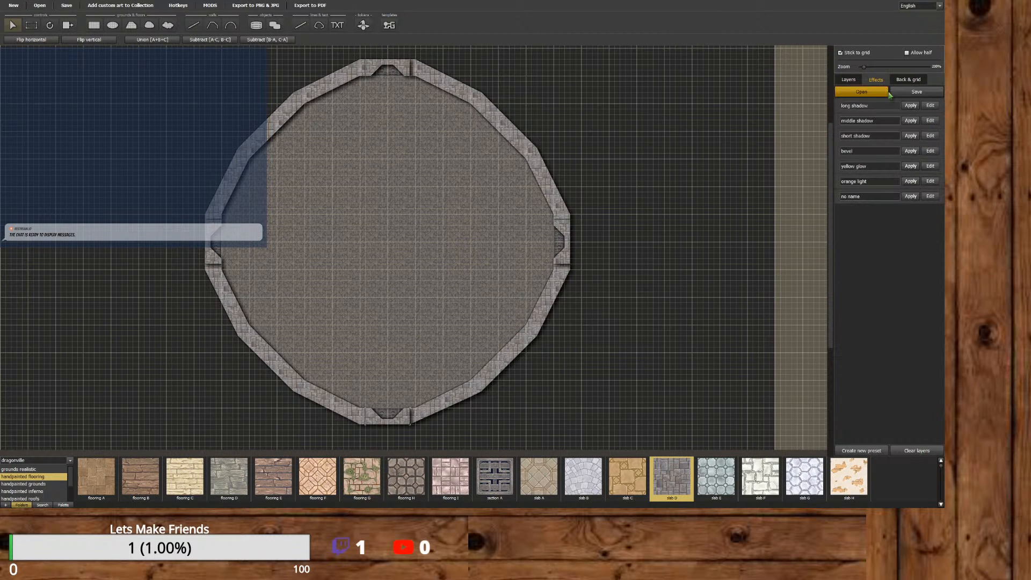
click(911, 122)
click(848, 79)
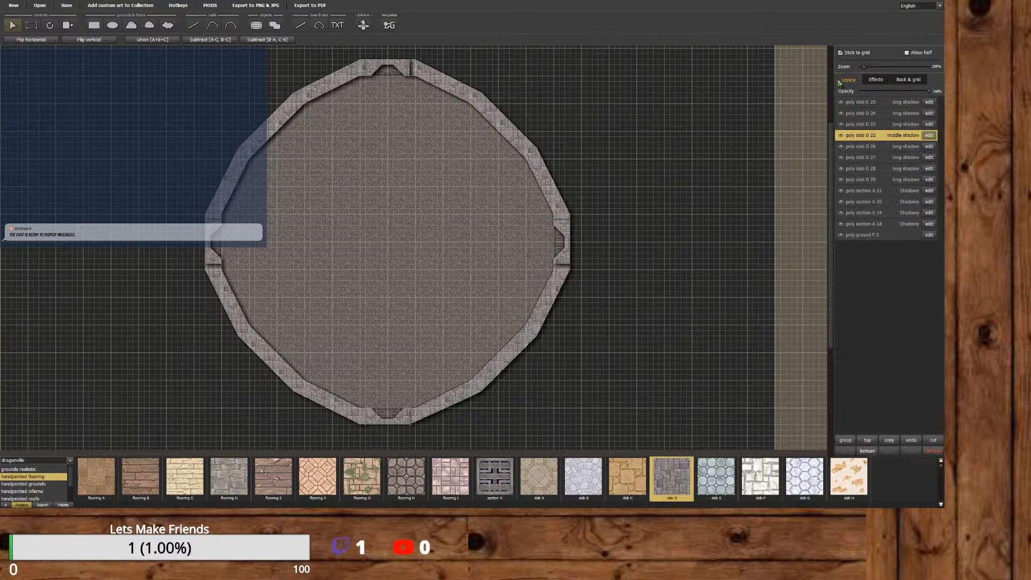
click(870, 124)
click(876, 79)
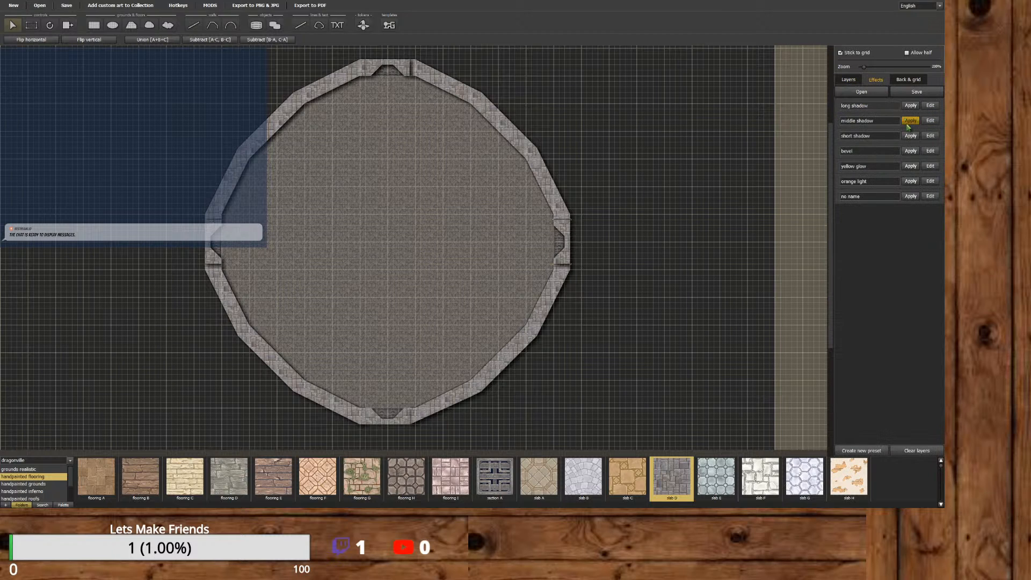
click(908, 125)
Apply the middle shadow effect to the other two entrance surrounds, poly slab D 24 and 25.
click(848, 79)
click(863, 113)
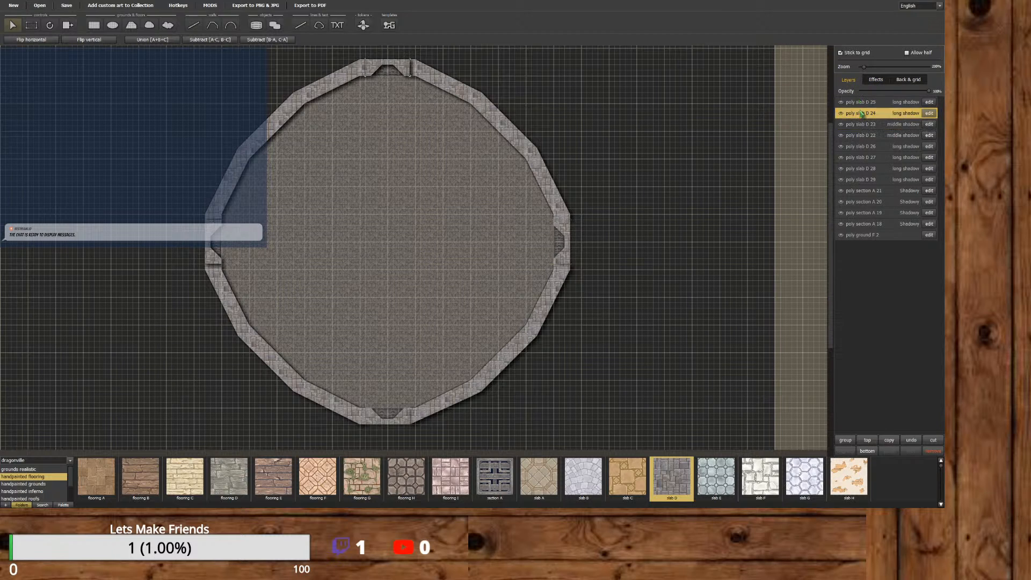
click(875, 81)
click(905, 122)
click(849, 79)
click(863, 102)
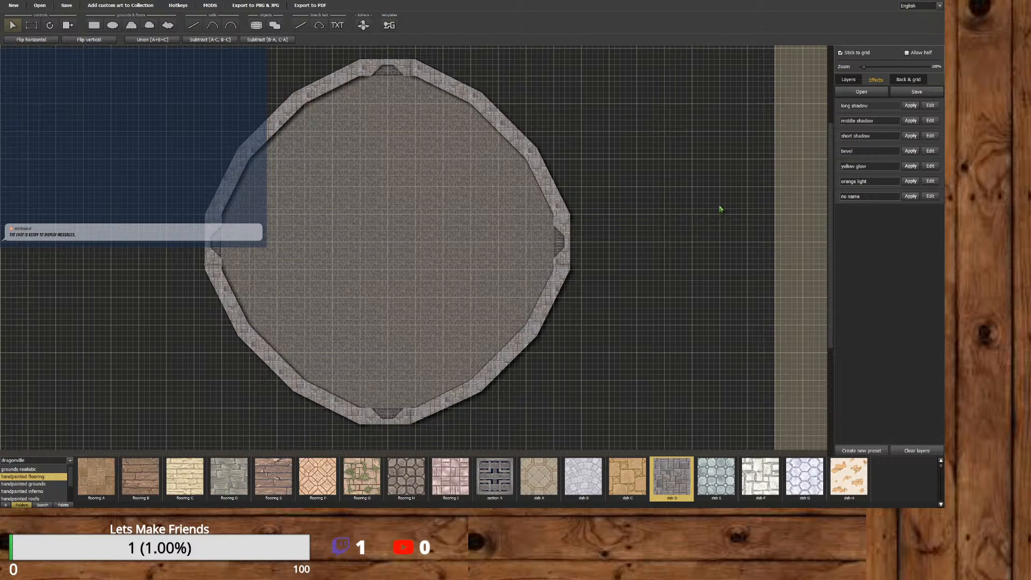
click(847, 80)
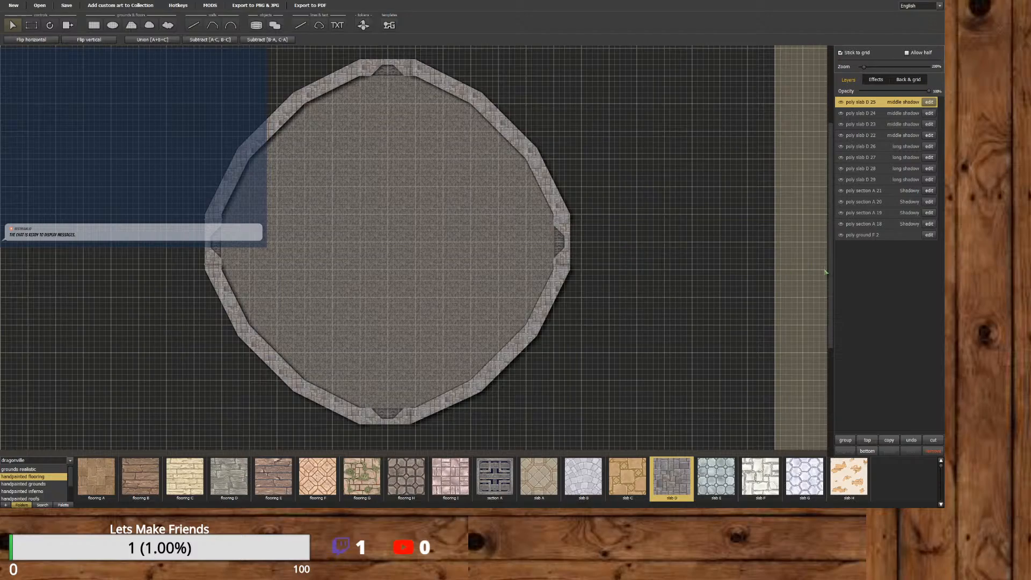
drag(831, 274, 763, 271)
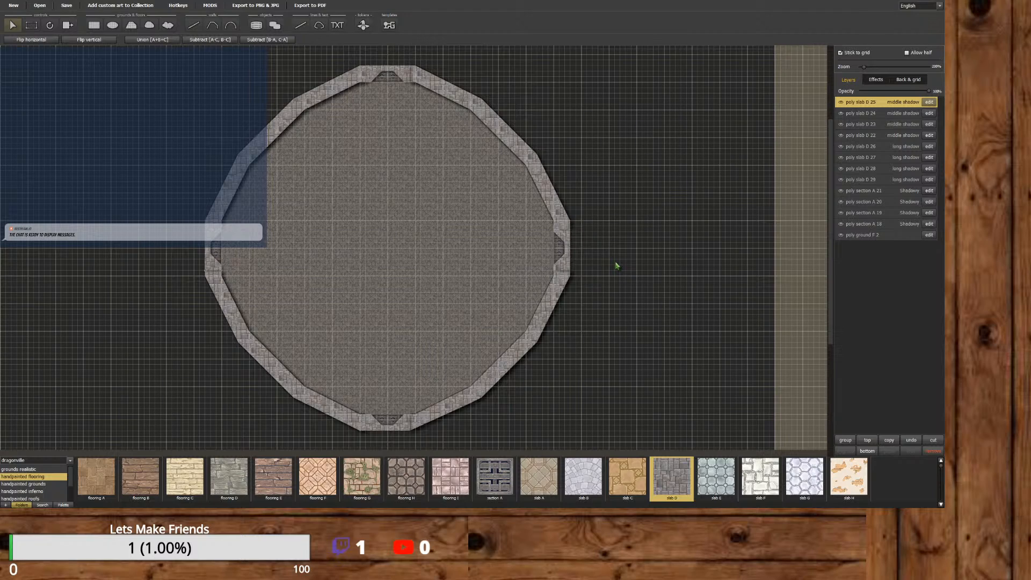
mouse_move(832, 244)
mouse_down()
mouse_move(832, 322)
mouse_move(831, 180)
mouse_move(812, 244)
mouse_up()
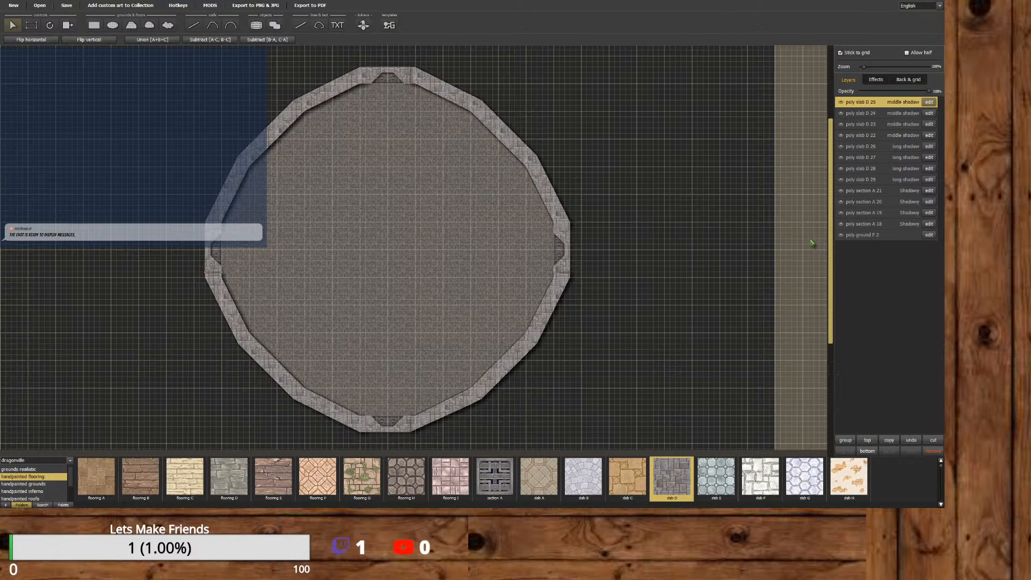
drag(812, 244, 811, 243)
Draw a small flooring H octagon as a polygon just outside the wall ring, directly above the top entrance.
drag(833, 263, 830, 204)
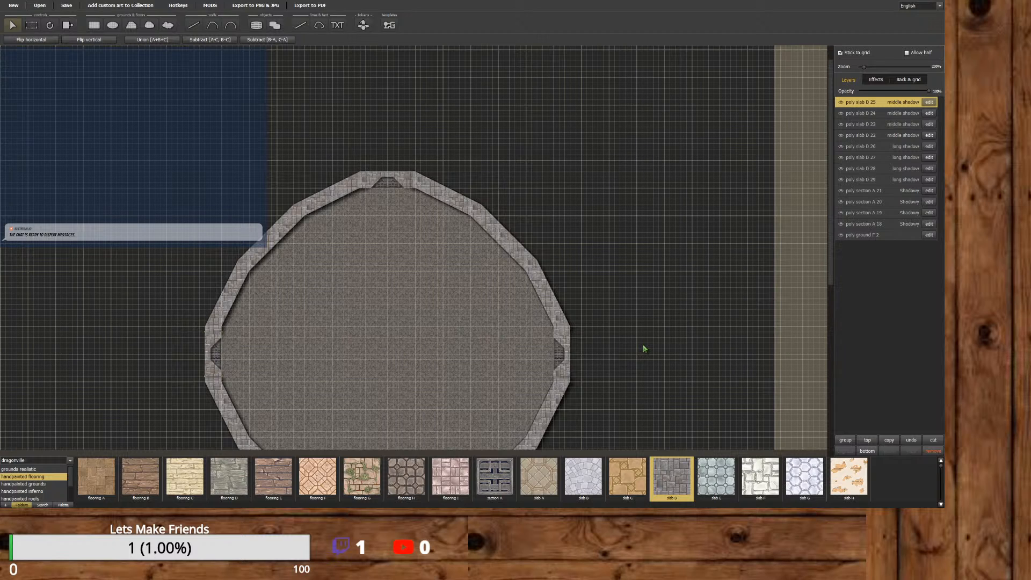
click(403, 475)
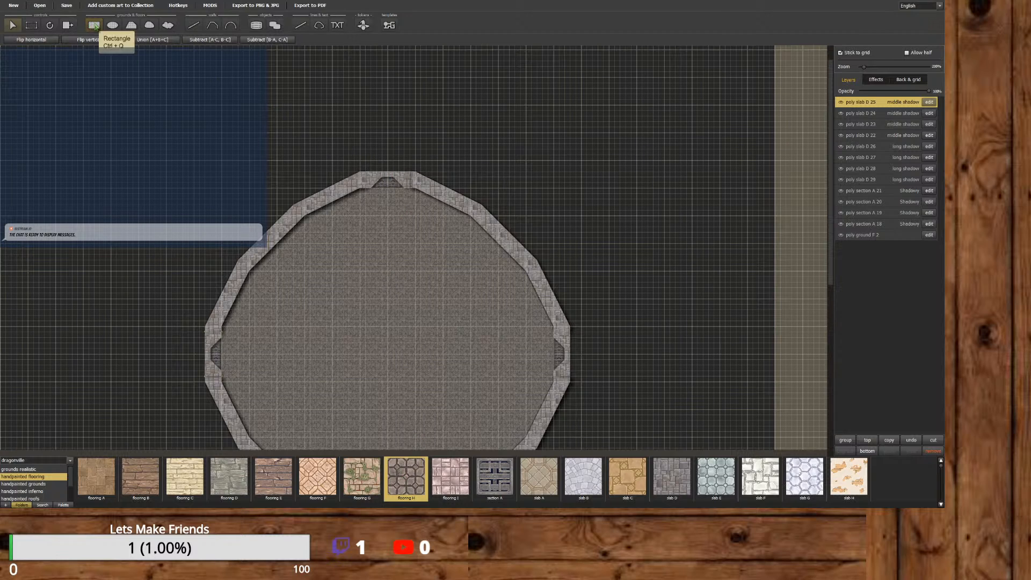
click(131, 26)
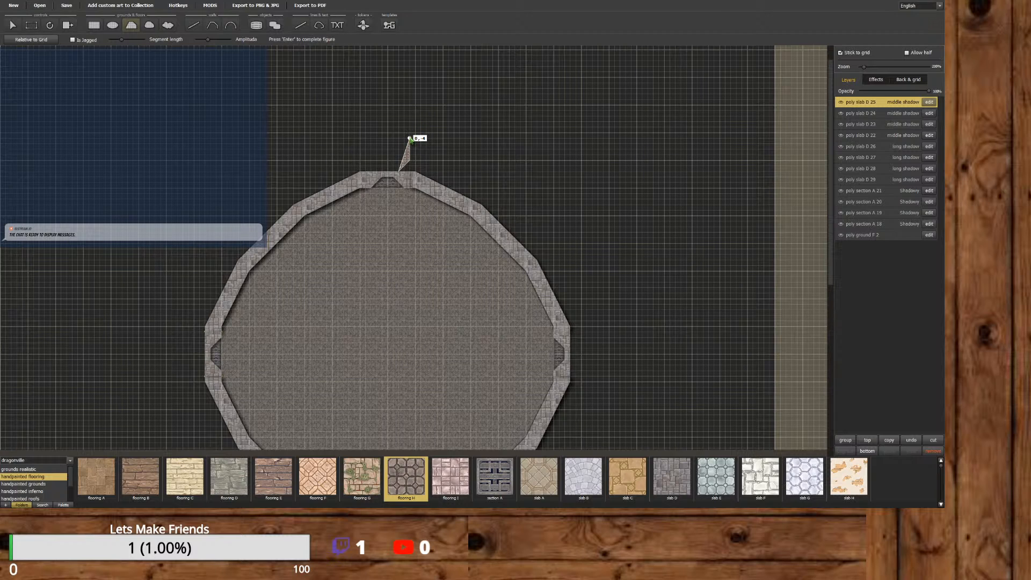
click(410, 138)
click(398, 127)
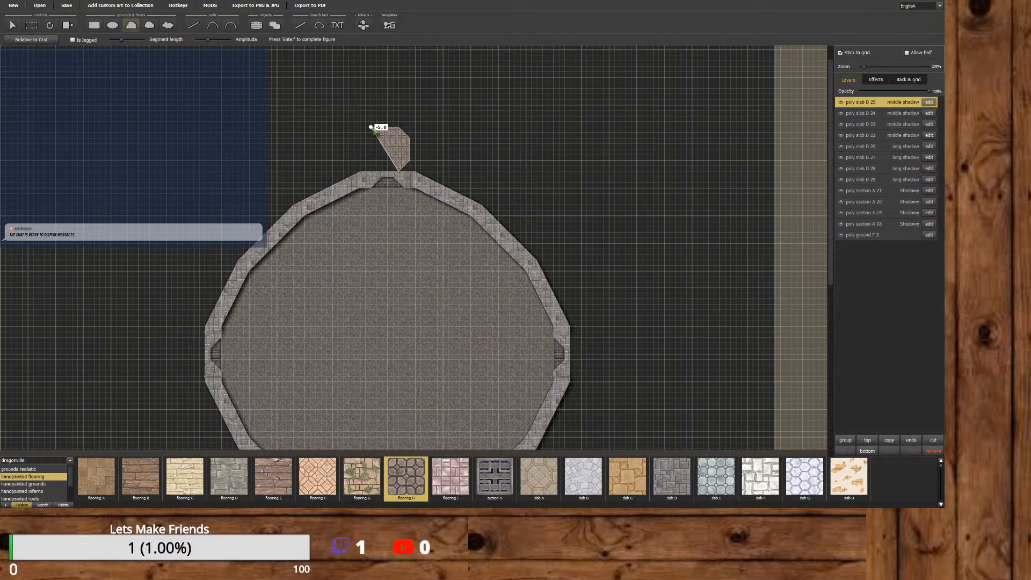
click(377, 127)
click(365, 138)
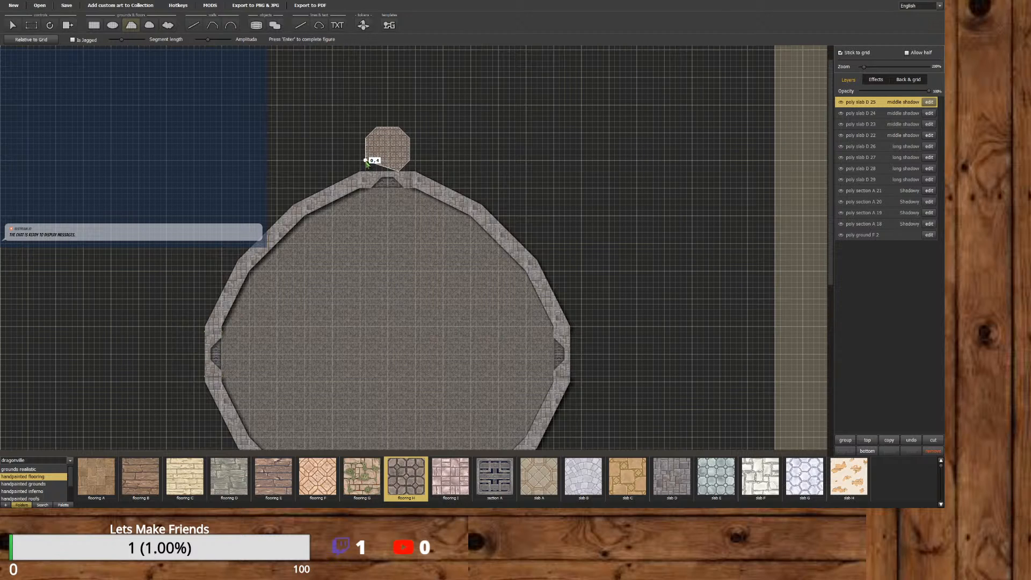
click(365, 161)
click(377, 169)
click(401, 170)
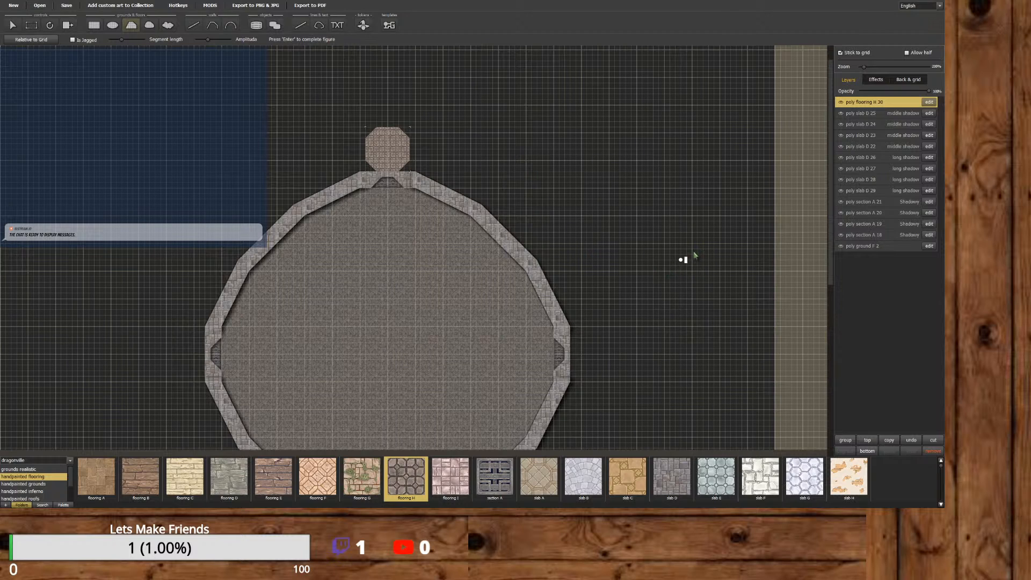
Open the octagonal floor outside the top entrance for editing and try the slab A texture on it.
click(925, 106)
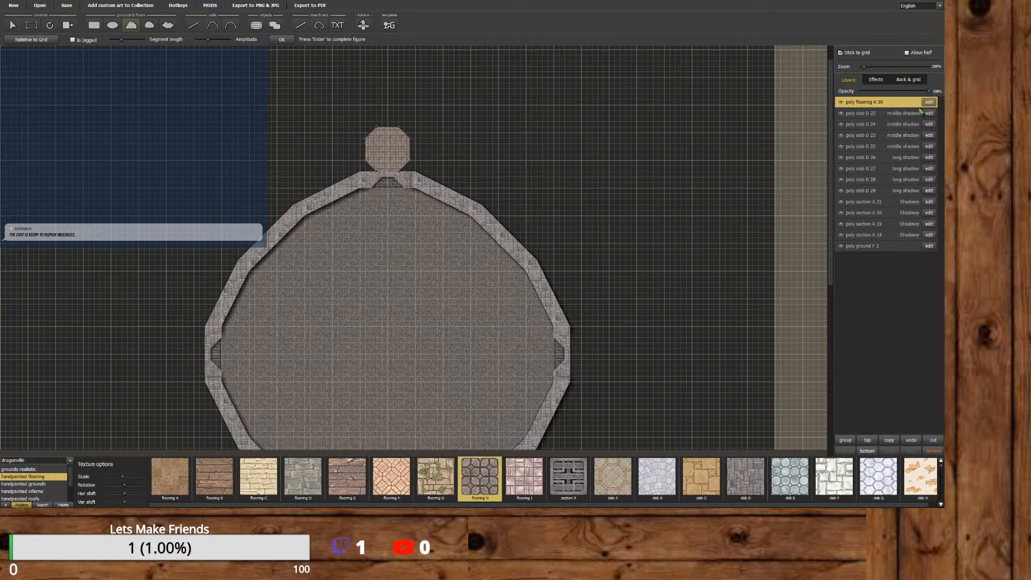
click(619, 481)
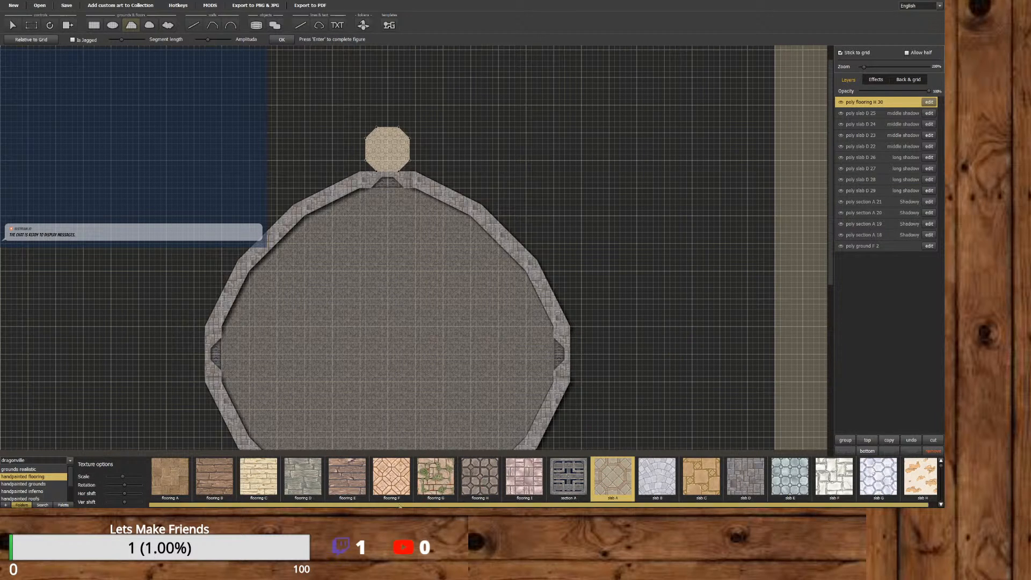
drag(379, 505, 156, 502)
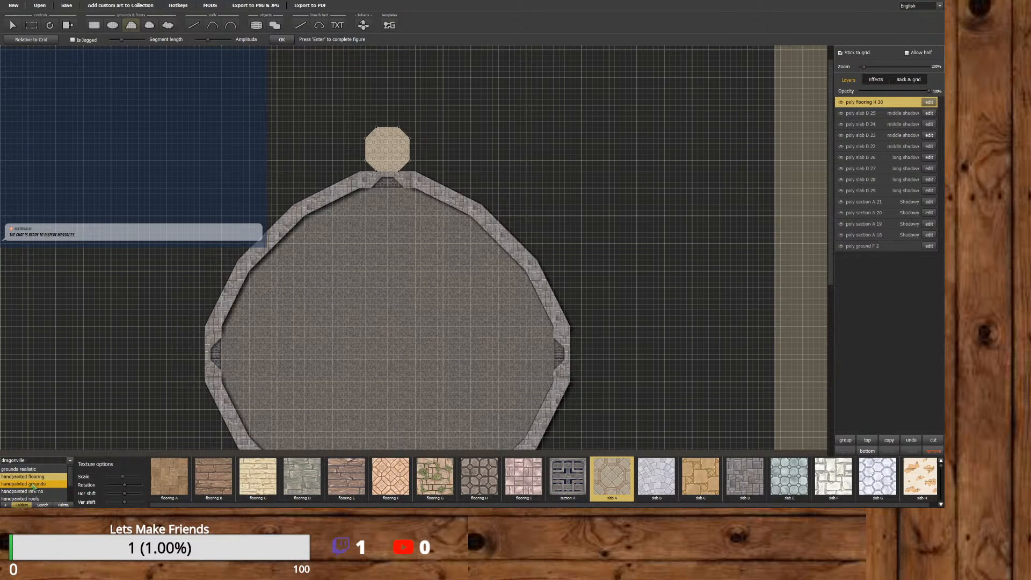
scroll(43, 490, down, 3)
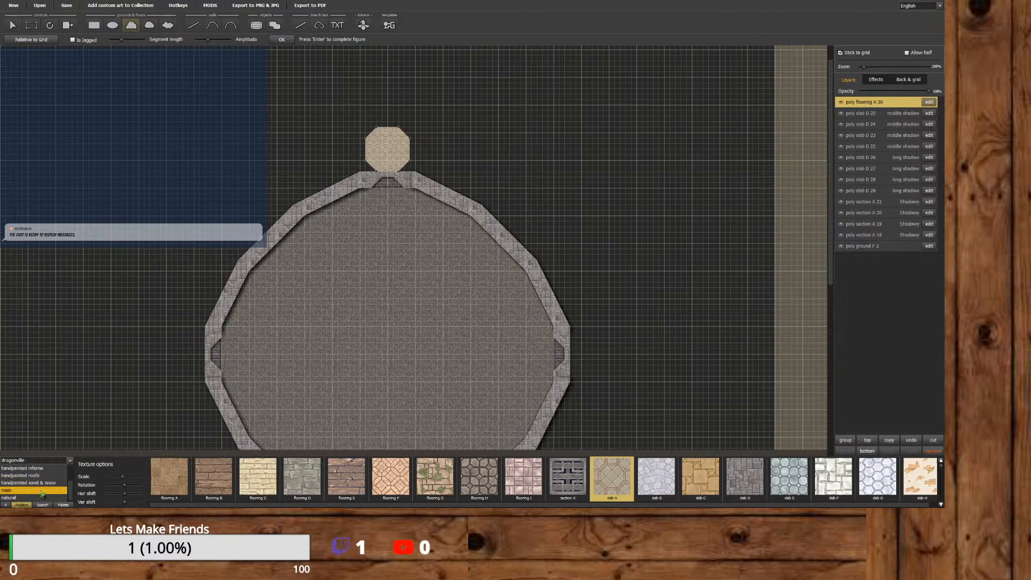
scroll(52, 483, up, 3)
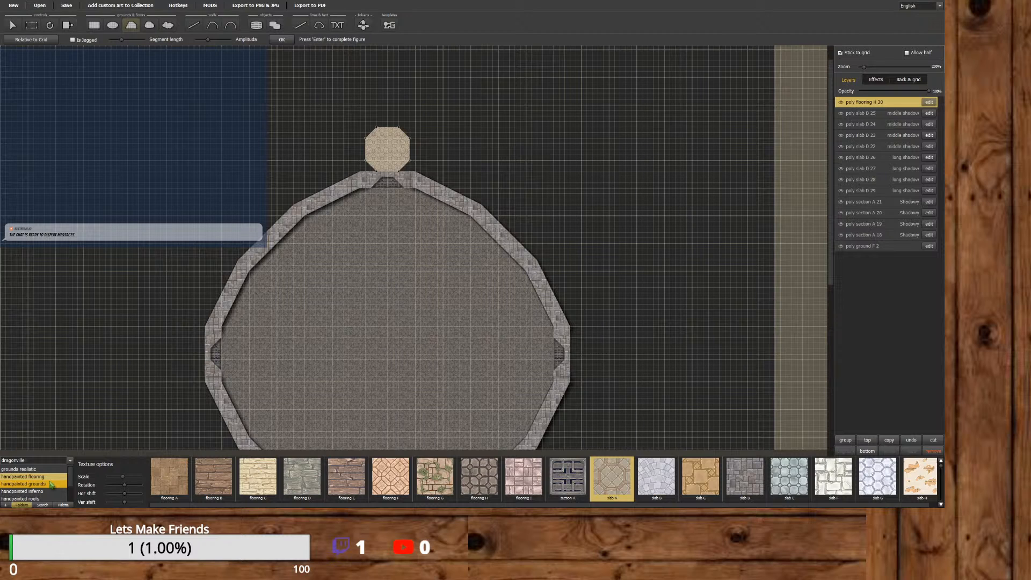
scroll(52, 484, down, 3)
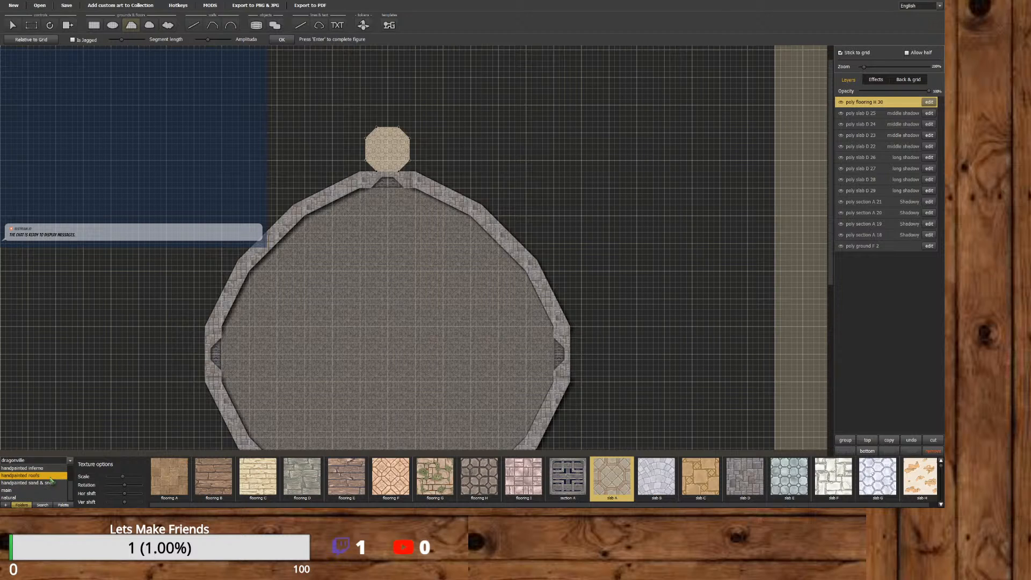
scroll(54, 484, up, 3)
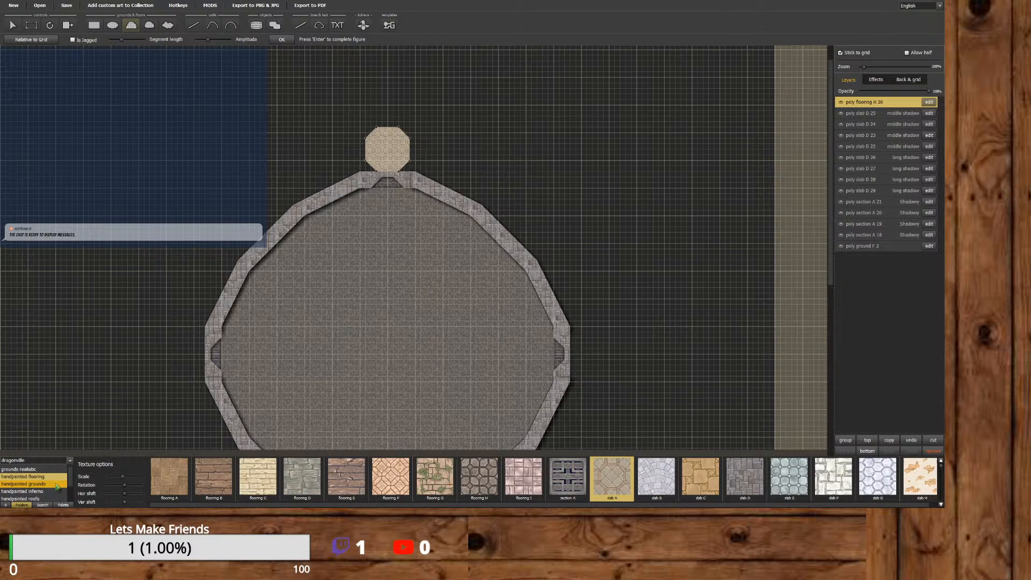
Try the handpainted roof A texture and the first texture of the main set on the octagonal floor.
click(50, 498)
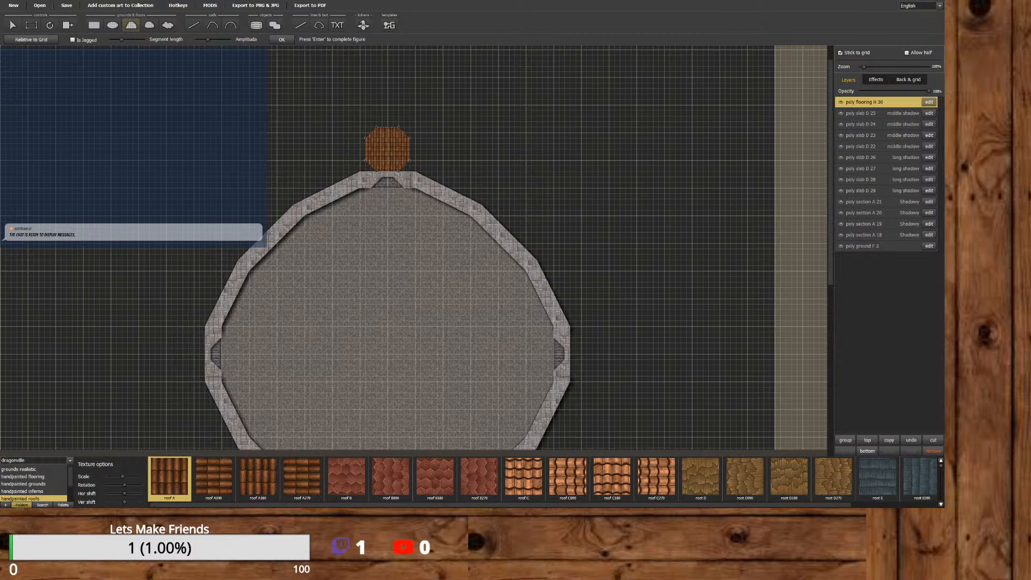
drag(487, 505, 571, 505)
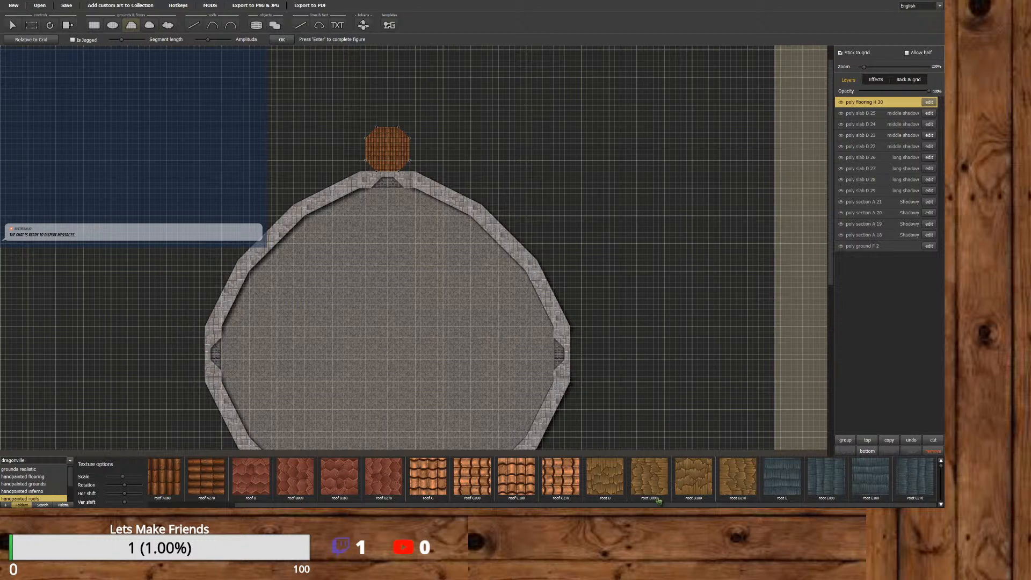
scroll(660, 503, left, 2)
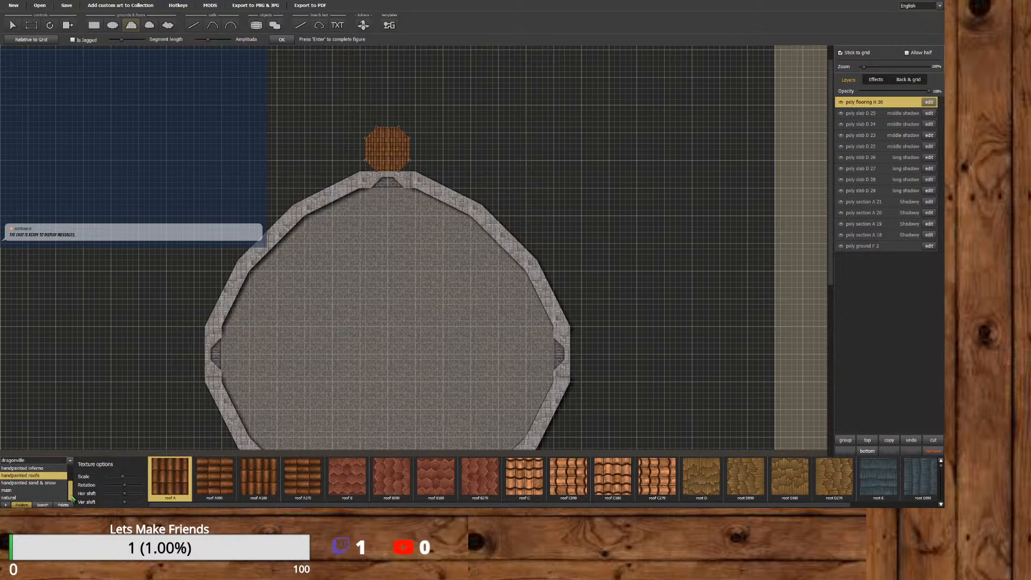
click(59, 491)
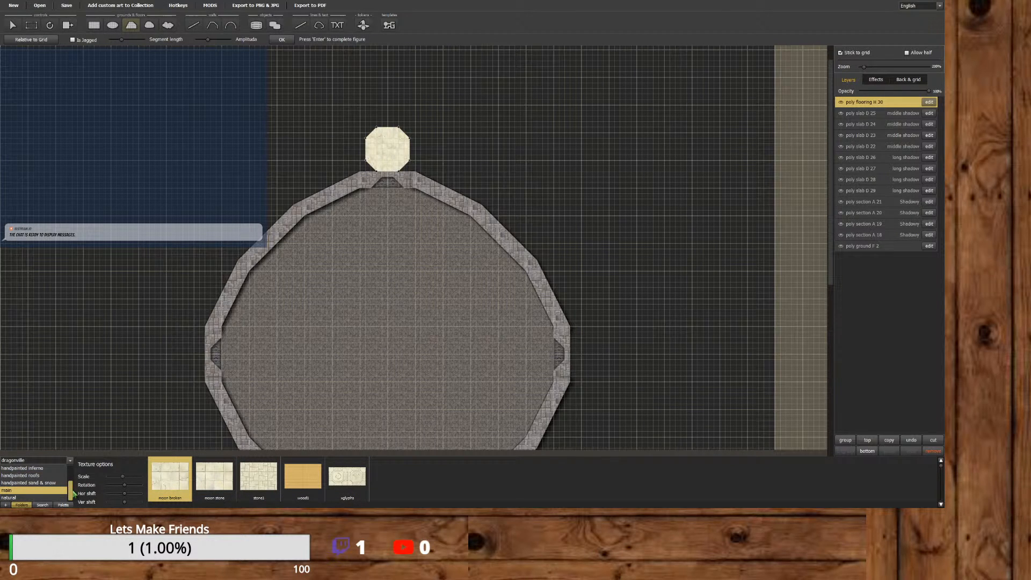
drag(73, 491, 70, 479)
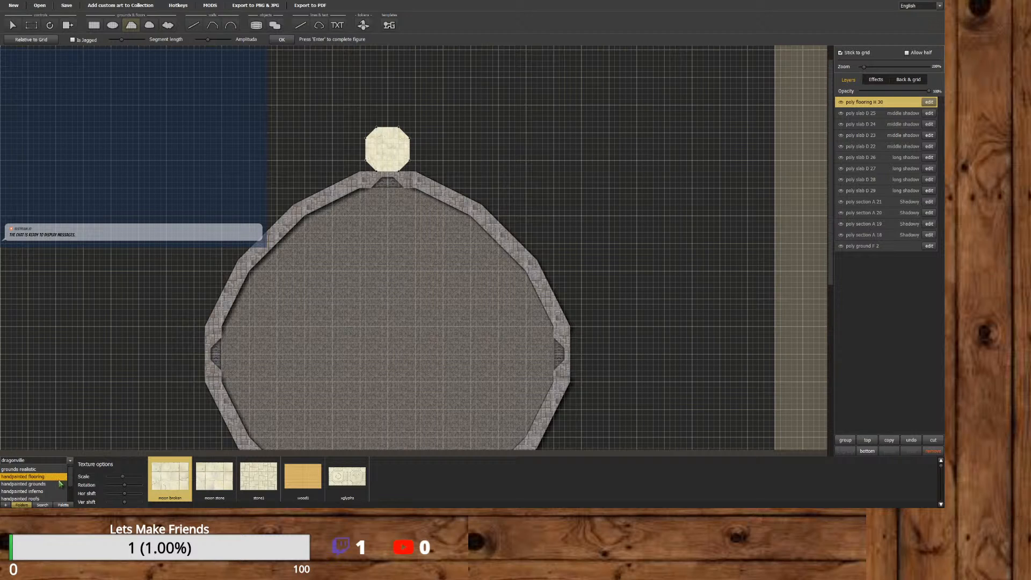
Try the handpainted flooring A texture and the realistic ground texture desert A on the octagonal floor.
click(56, 477)
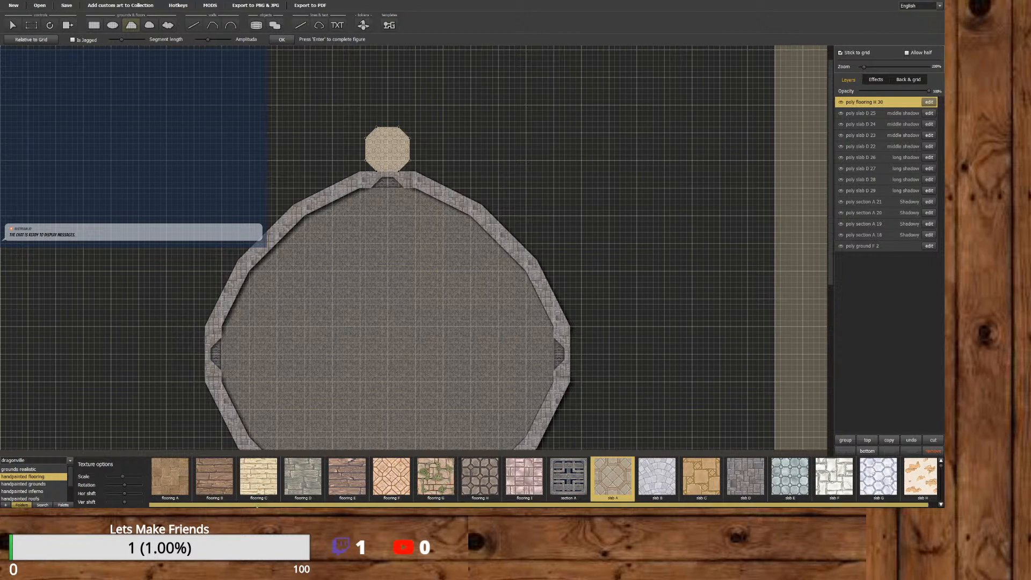
drag(258, 506, 304, 504)
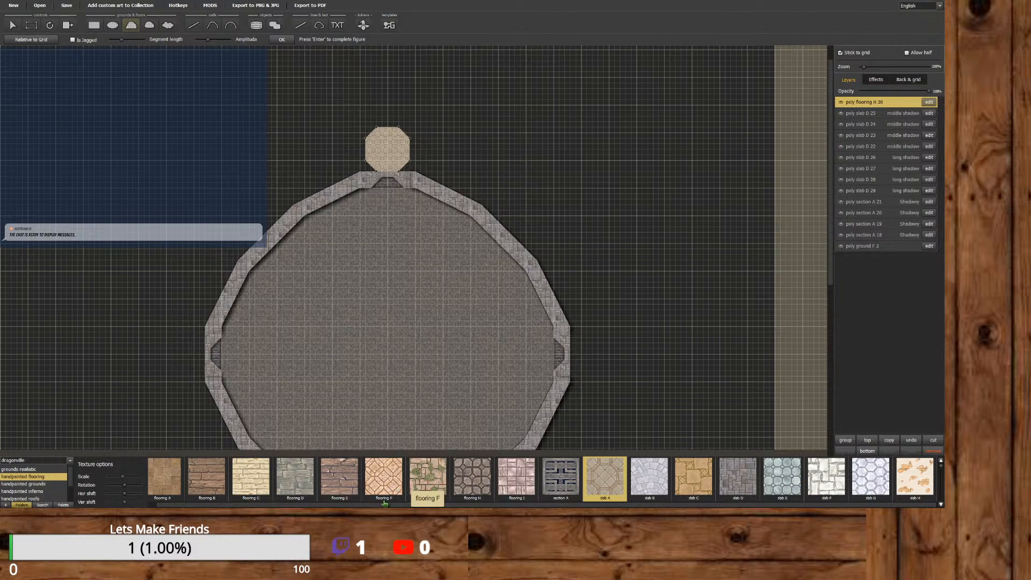
drag(385, 505, 371, 505)
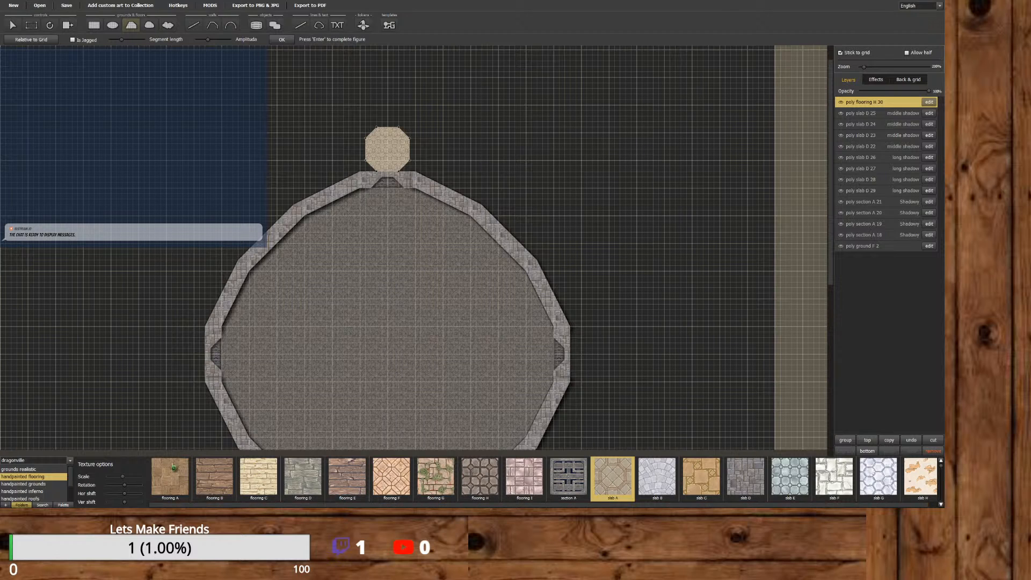
click(180, 475)
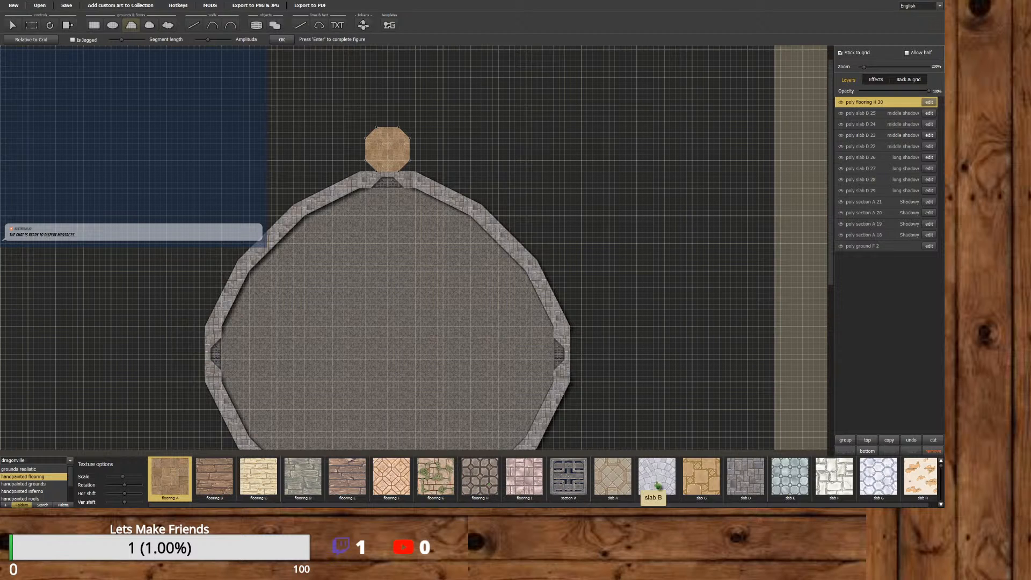
mouse_move(677, 505)
click(49, 471)
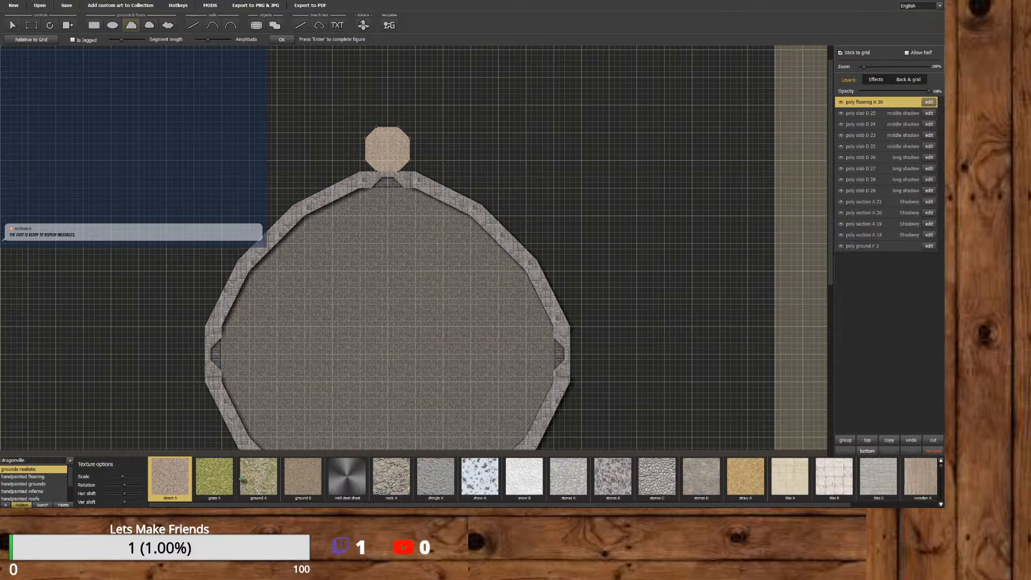
mouse_move(367, 505)
mouse_down()
mouse_move(453, 506)
mouse_move(366, 506)
mouse_up()
Try the handpainted grounds set and the inferno textures volcano B and hell A on the octagonal floor.
click(24, 484)
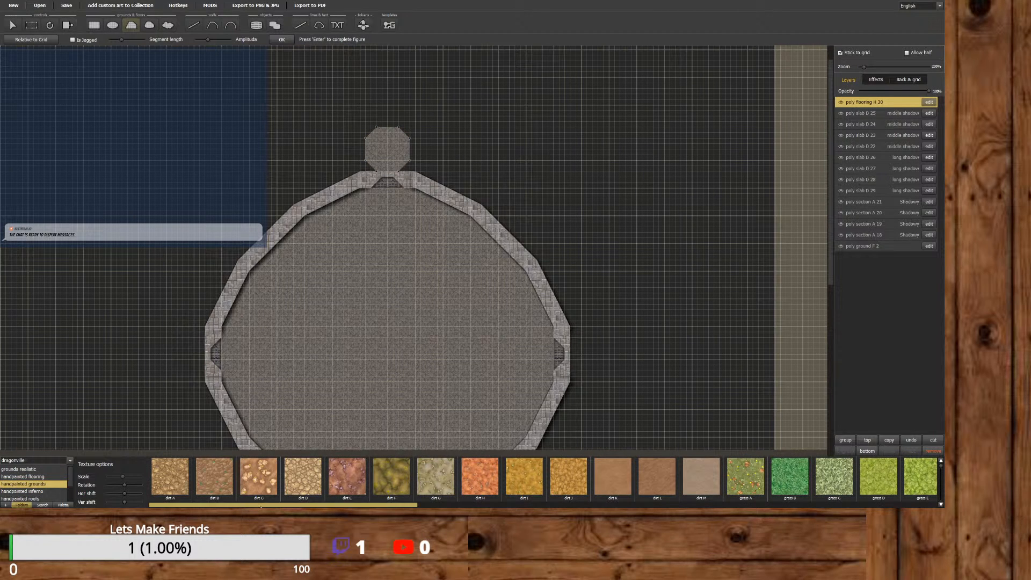
click(33, 491)
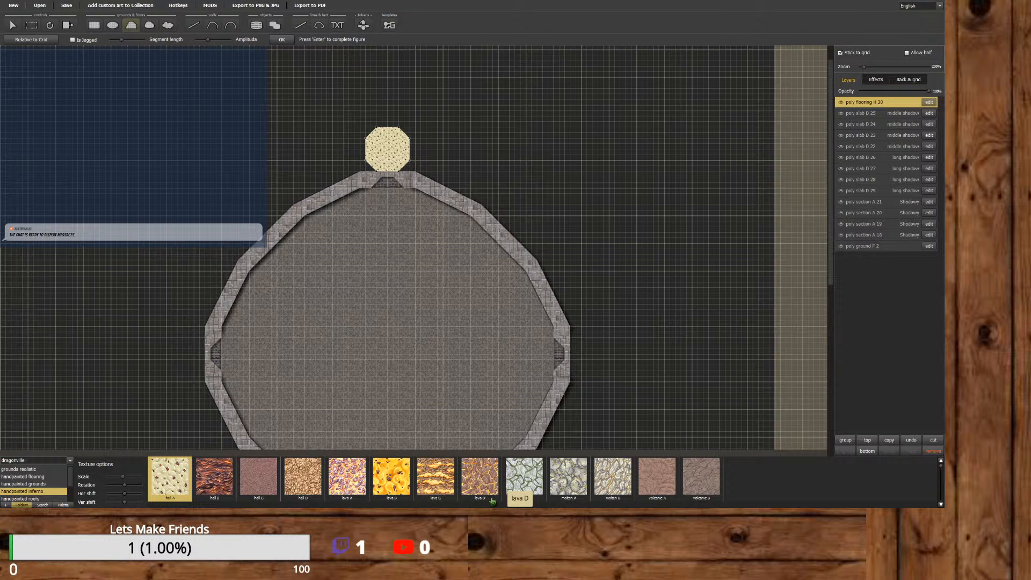
click(686, 486)
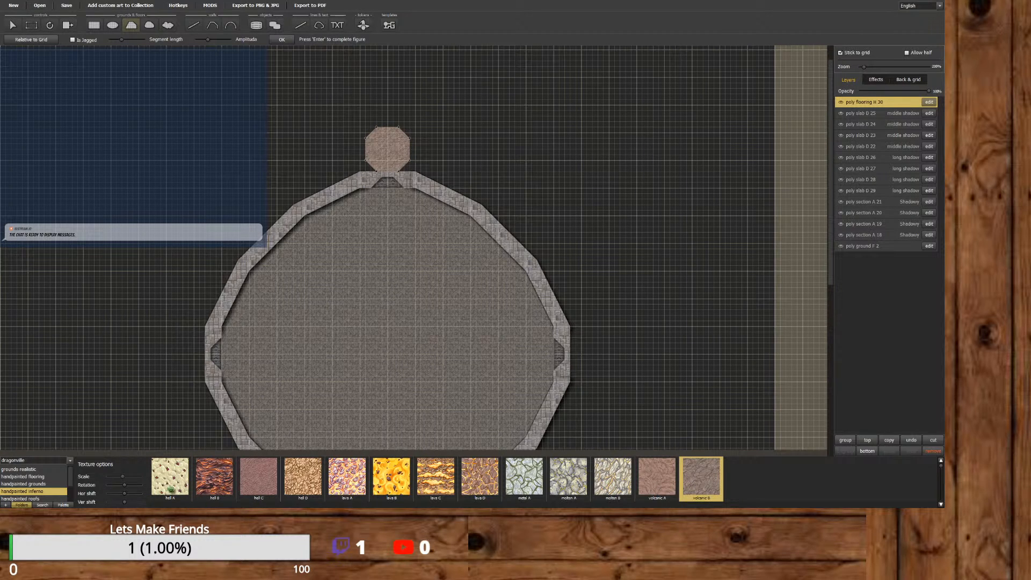
click(170, 486)
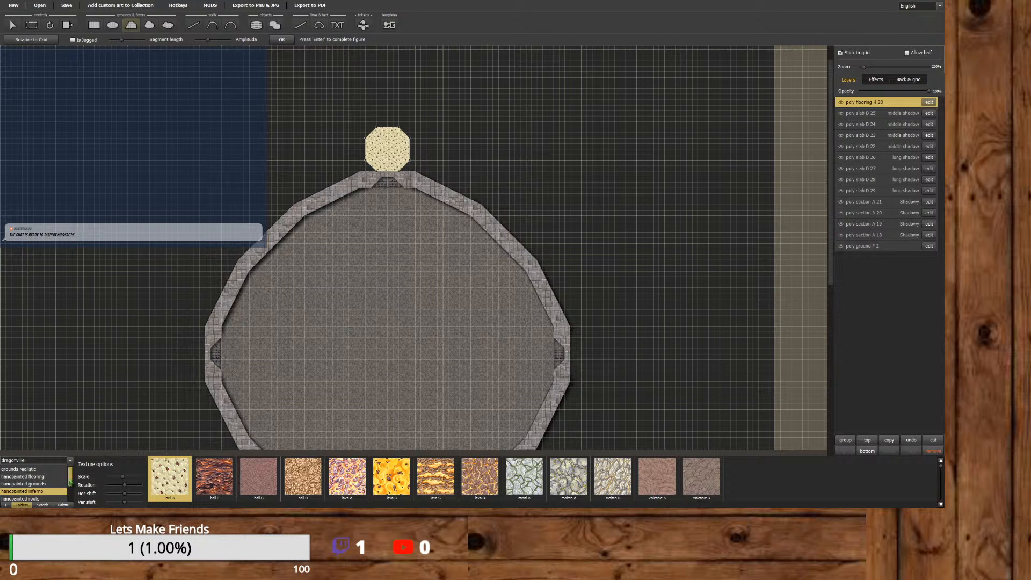
Try the main set again and the natural cave texture on the octagonal floor.
scroll(68, 482, down, 3)
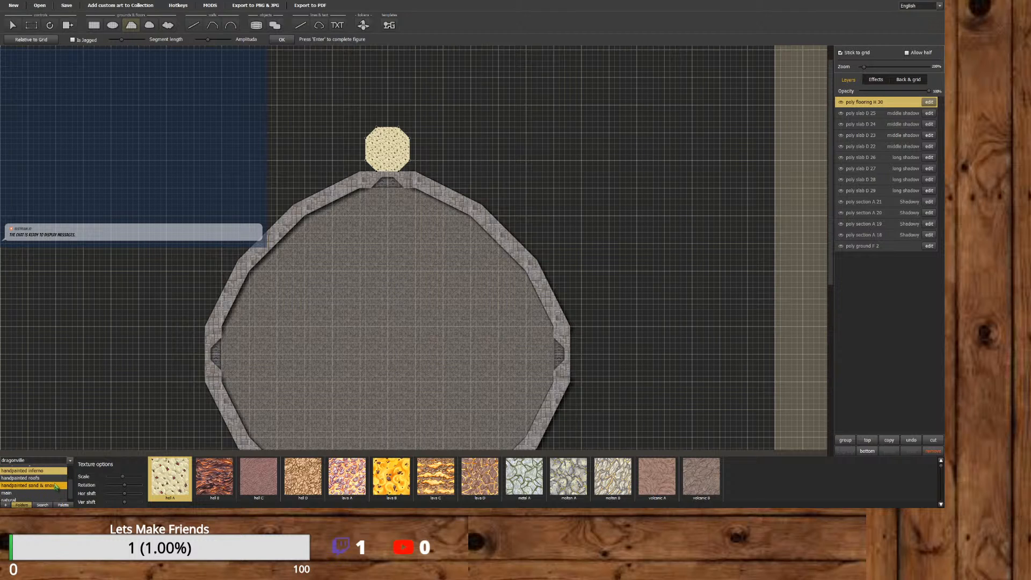
click(60, 493)
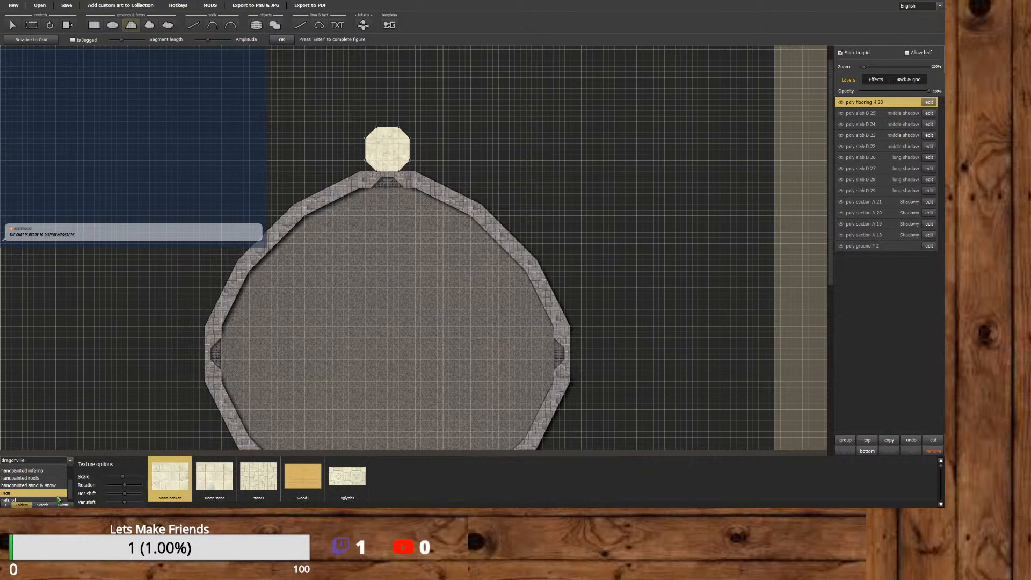
click(61, 500)
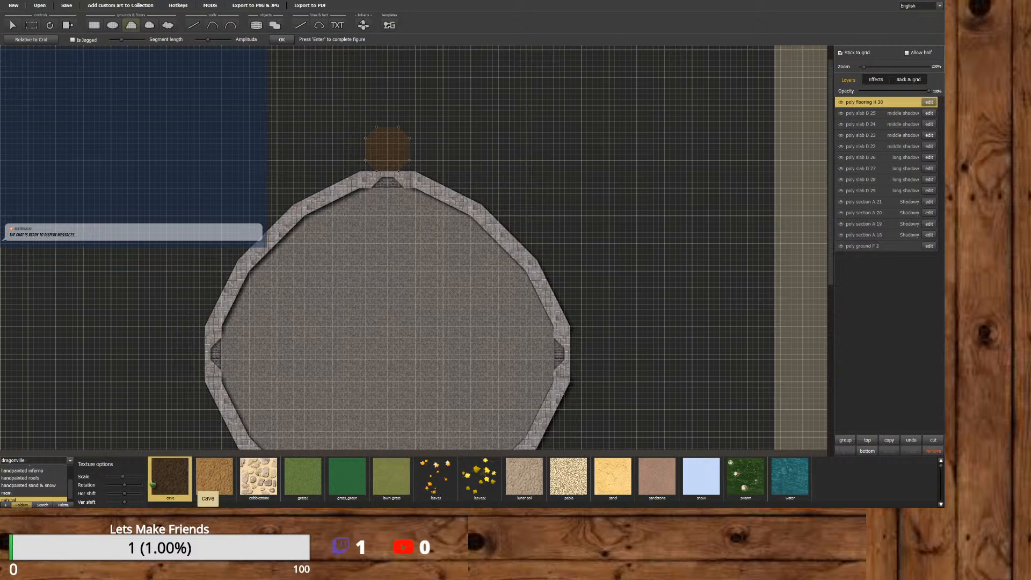
scroll(71, 495, down, 1)
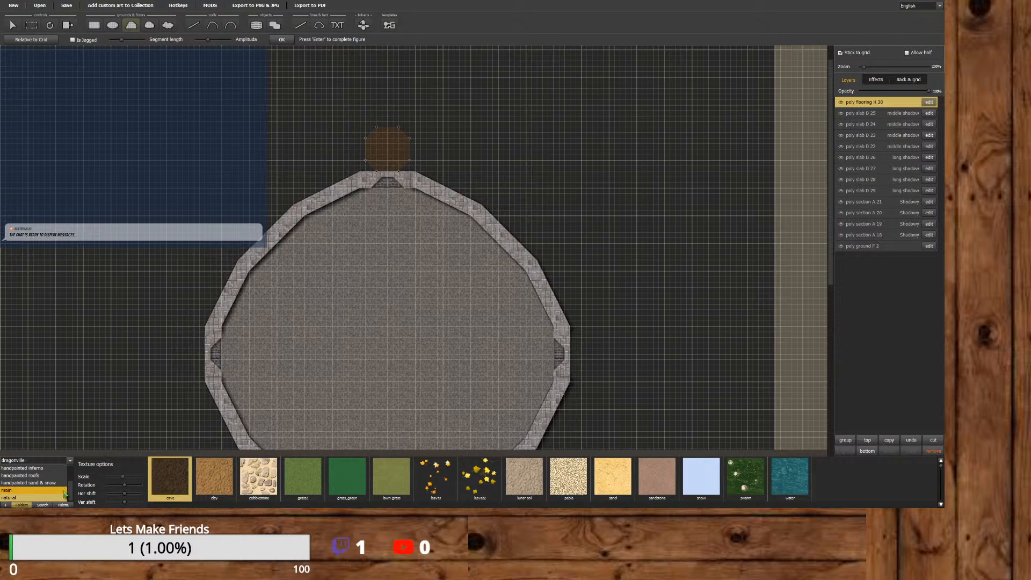
drag(70, 494, 68, 469)
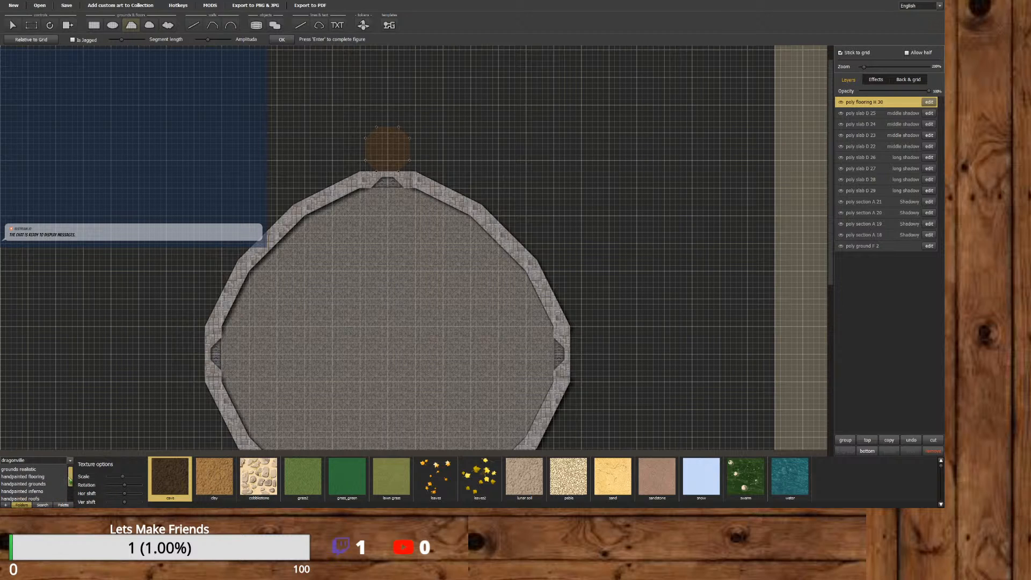
Compare flooring E and apply the handpainted flooring I texture to the octagonal floor.
click(47, 477)
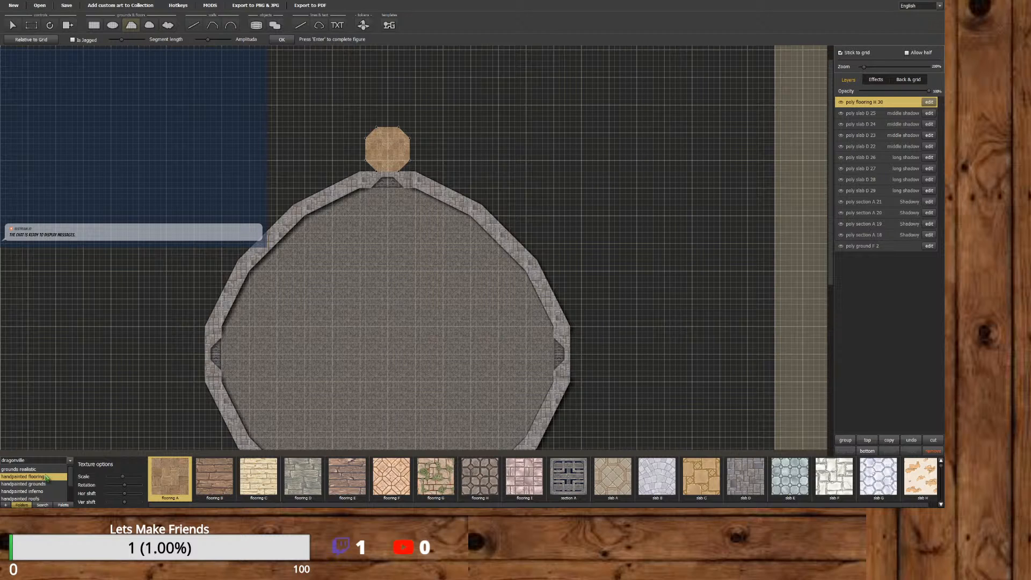
click(352, 494)
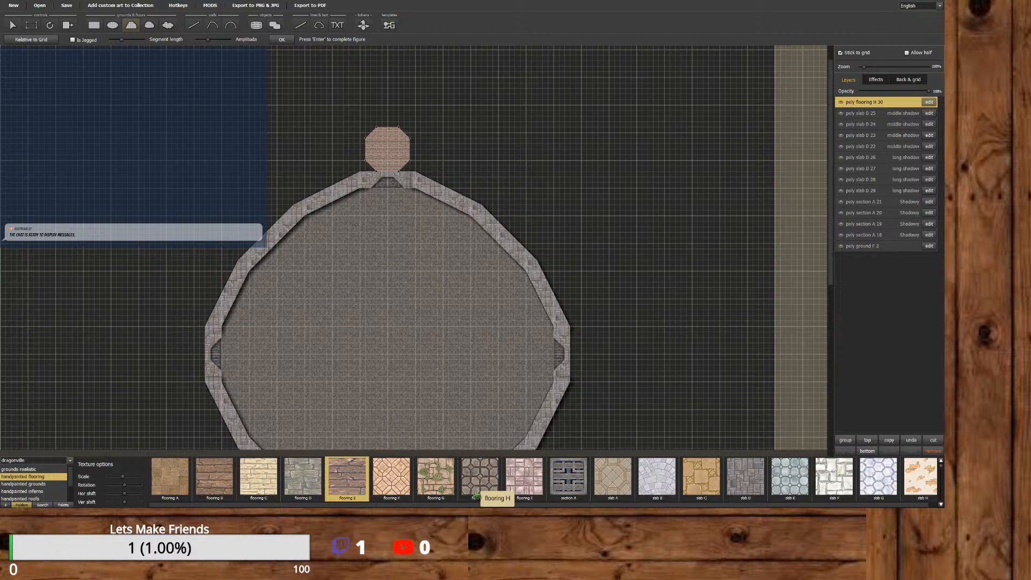
click(528, 490)
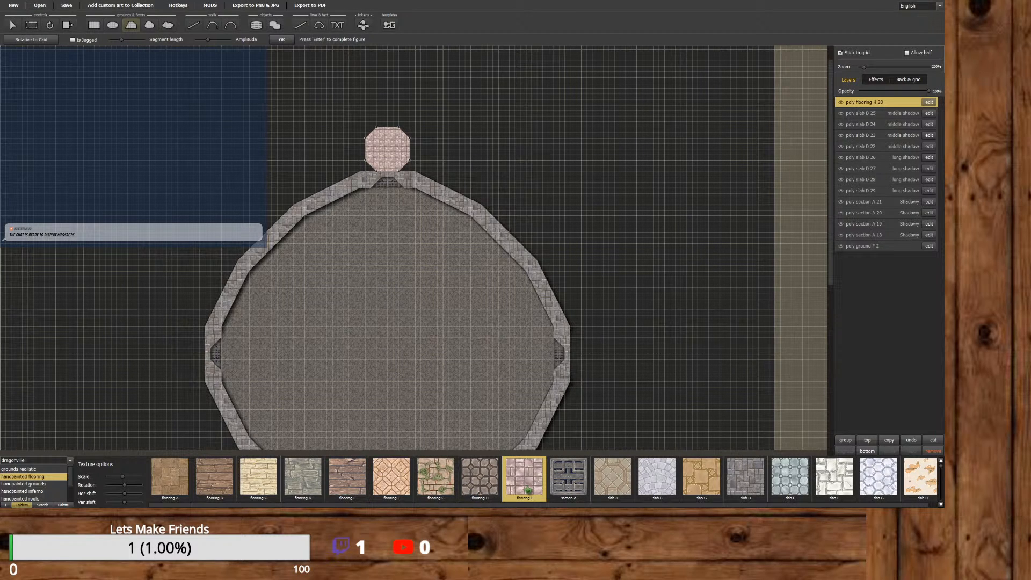
scroll(537, 499, down, 1)
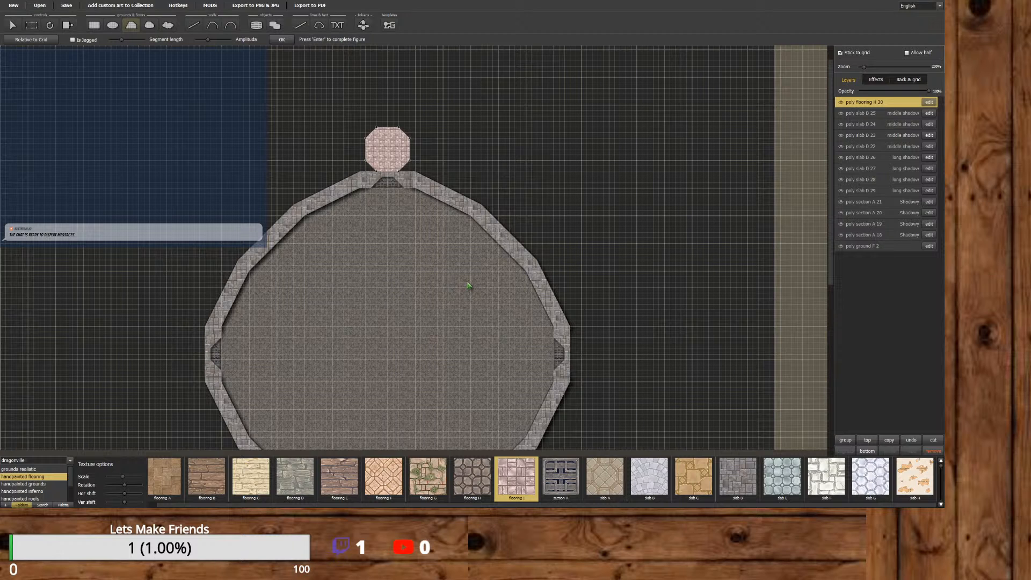
Shrink the octagonal flooring I area to an octagon about four grid squares wide directly outside the top entrance.
scroll(392, 184, up, 3)
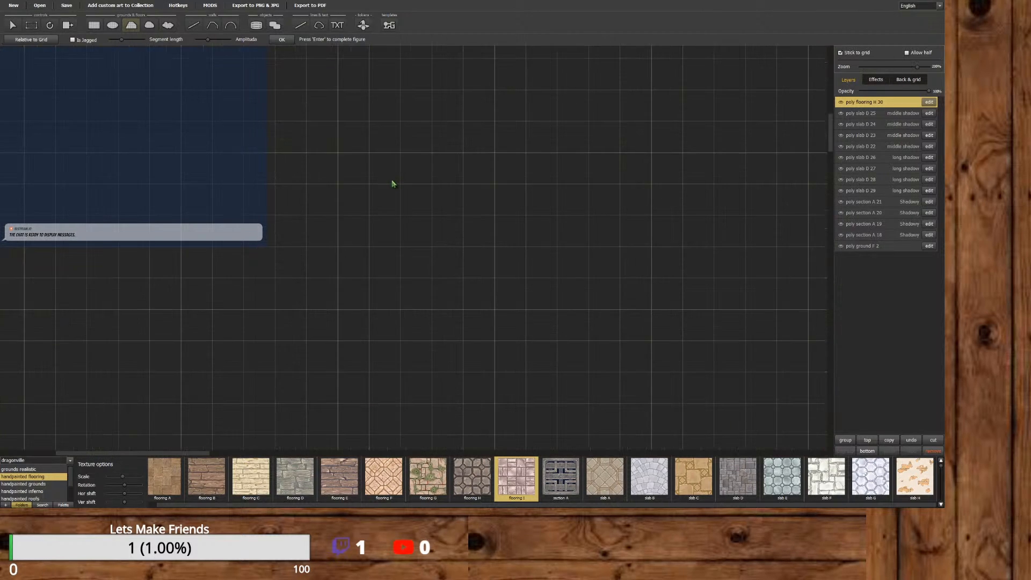
scroll(391, 184, down, 3)
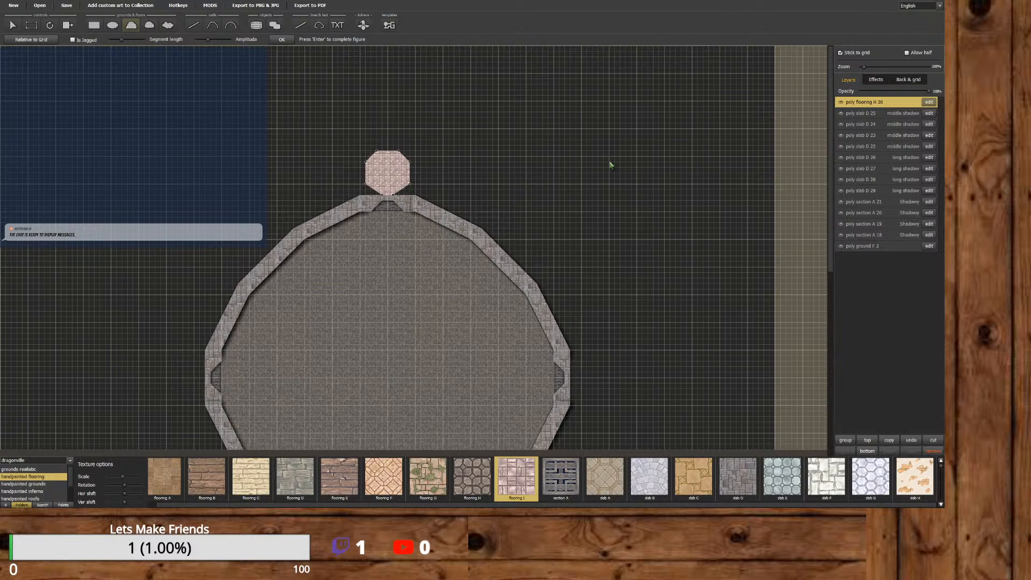
scroll(599, 154, up, 3)
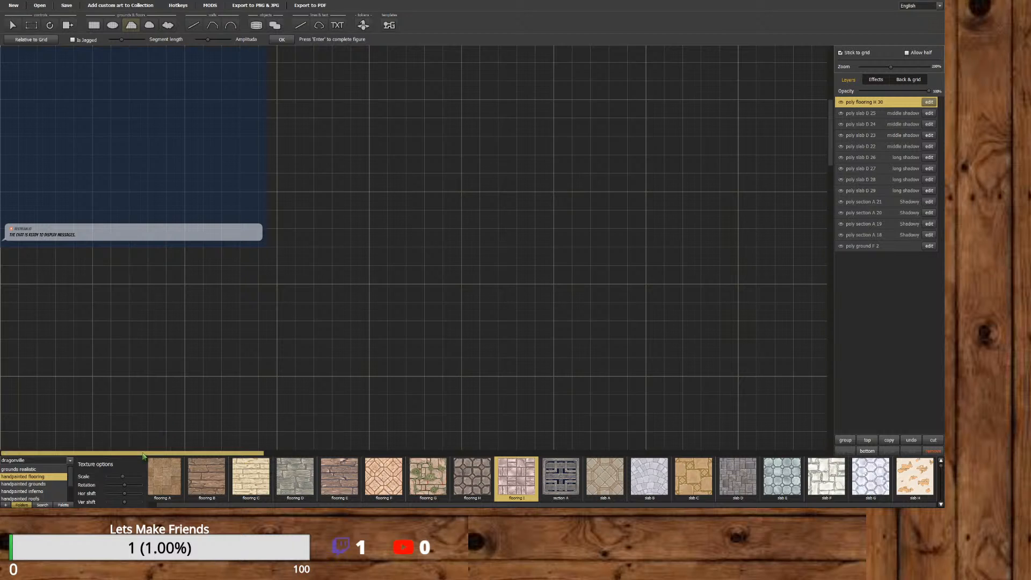
drag(152, 453, 440, 453)
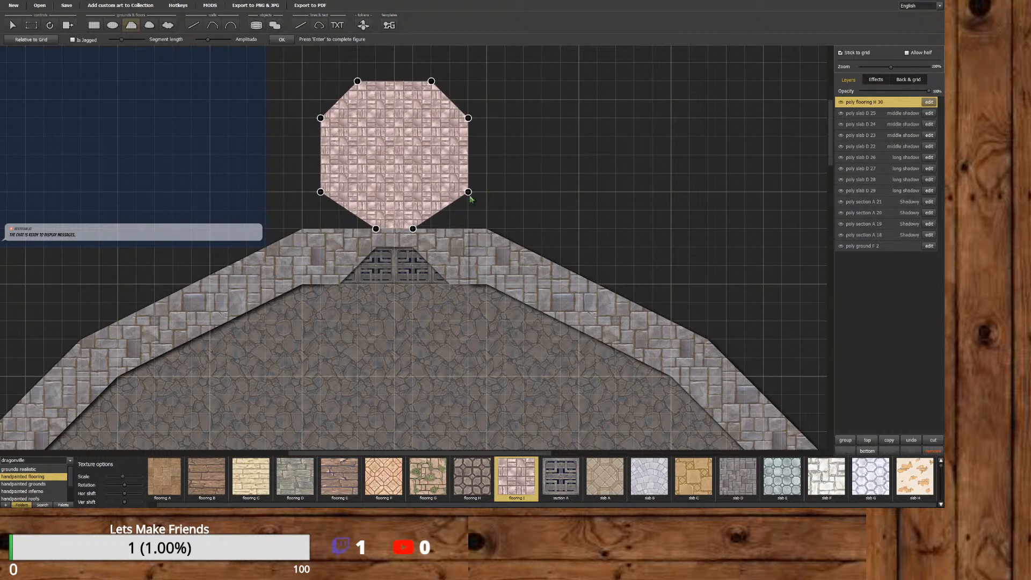
drag(468, 192, 432, 213)
drag(468, 117, 435, 174)
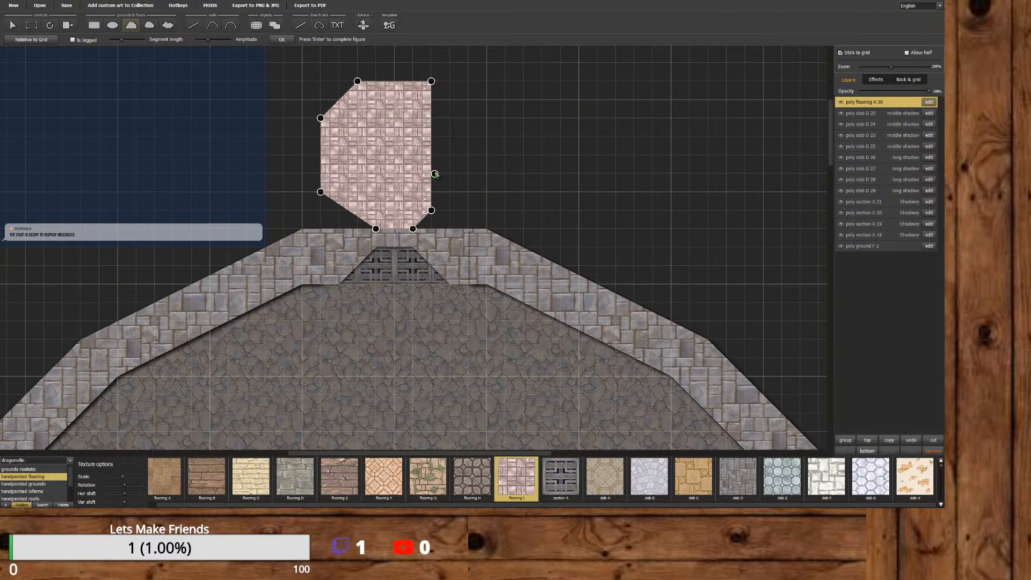
drag(431, 81, 412, 155)
drag(357, 83, 377, 155)
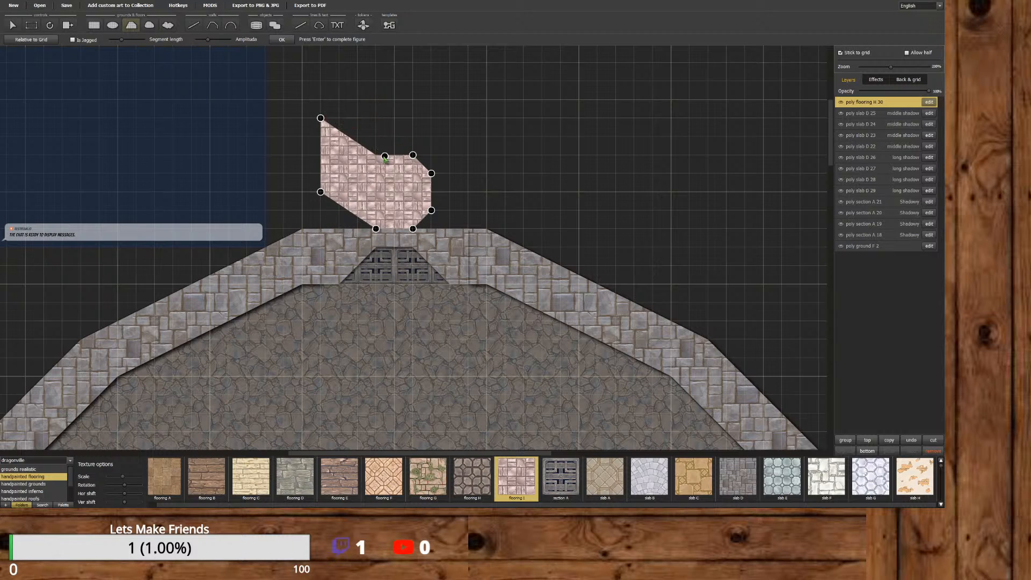
drag(321, 119, 358, 212)
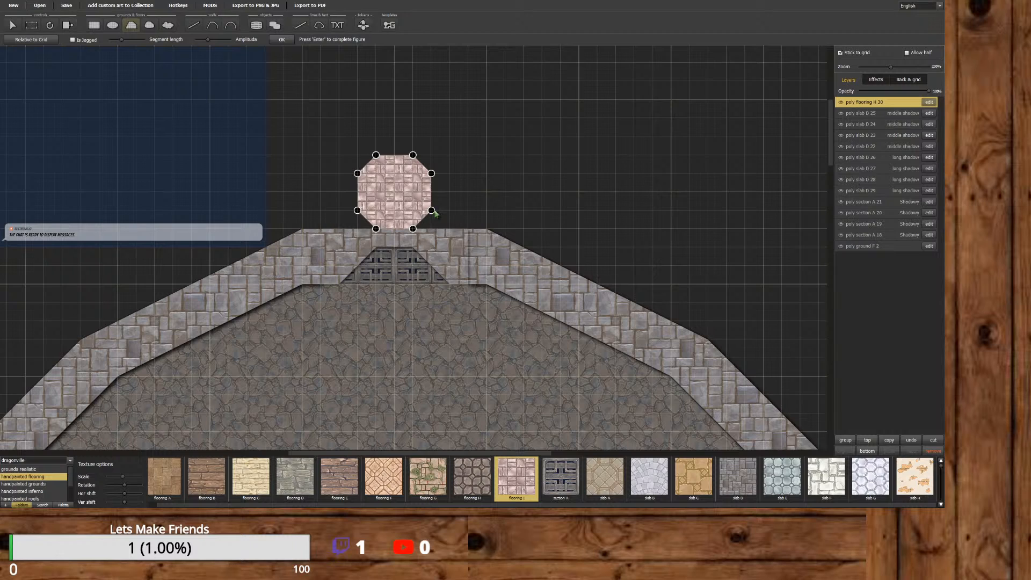
Try enlarging the octagonal floor to about six grid squares wide and five high by moving its side and top corners outward.
drag(432, 211, 450, 211)
drag(358, 211, 339, 210)
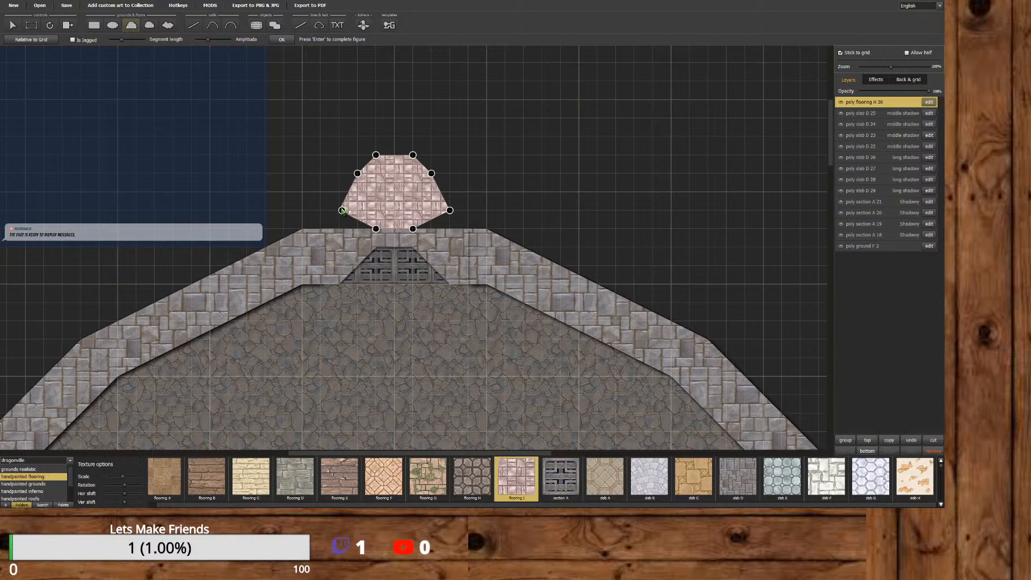
drag(357, 173, 357, 137)
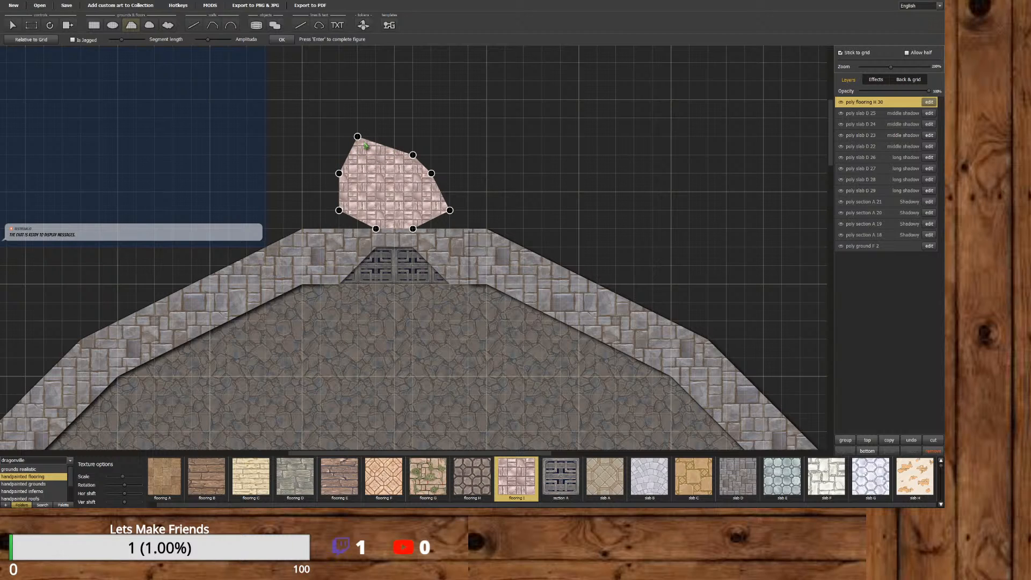
drag(339, 210, 339, 192)
drag(358, 138, 377, 138)
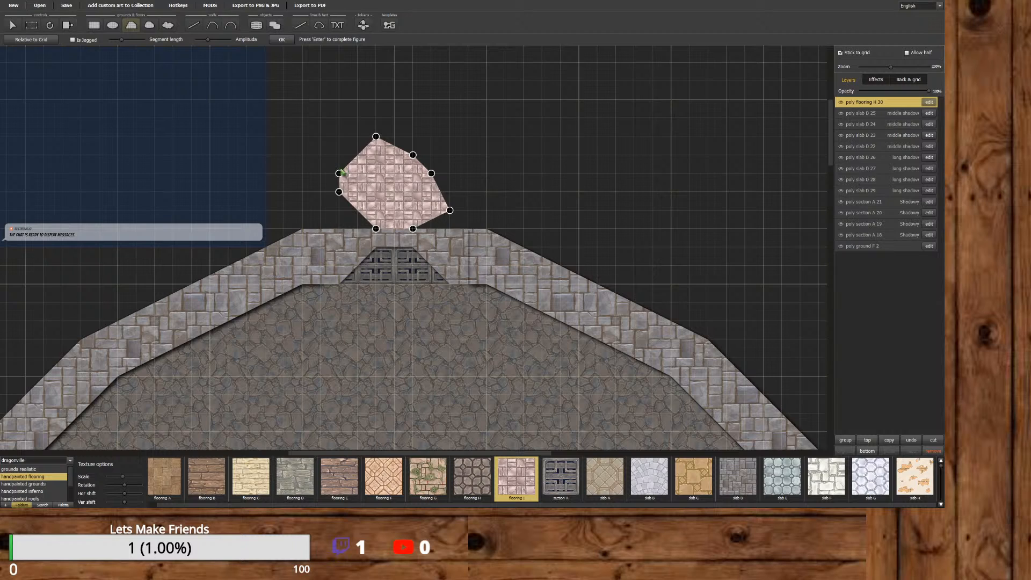
drag(340, 174, 342, 156)
drag(414, 156, 413, 137)
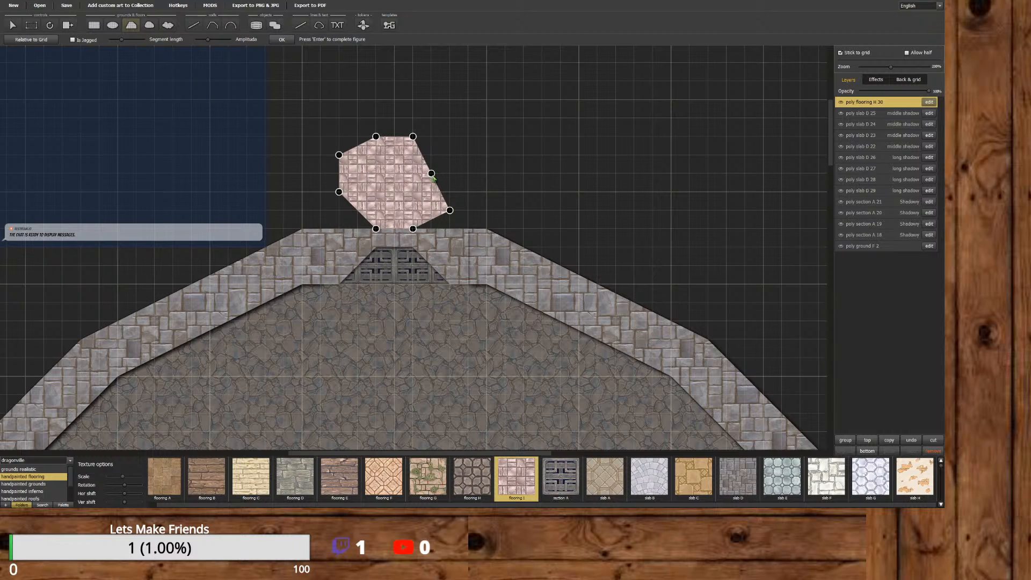
drag(432, 174, 450, 157)
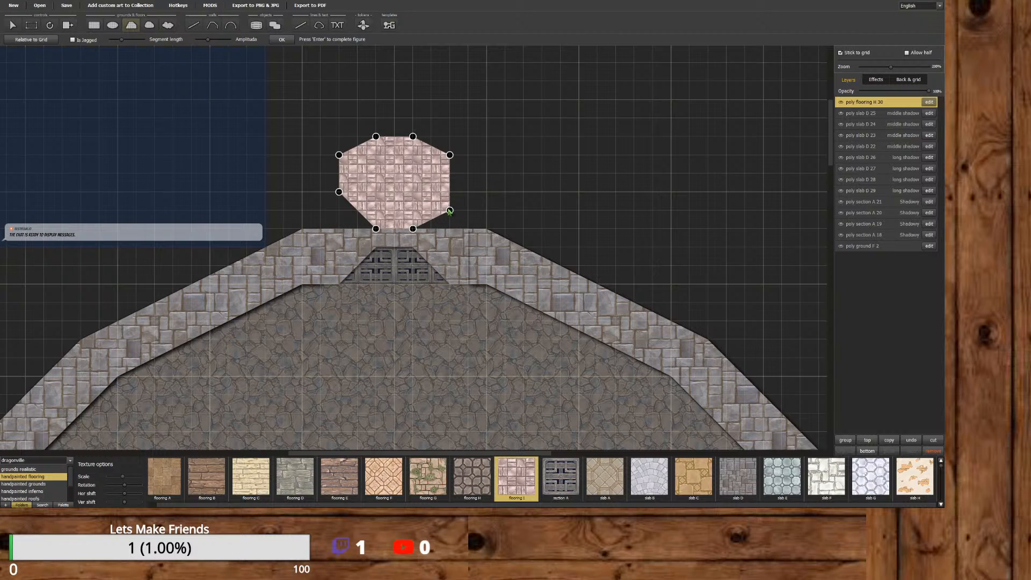
drag(450, 211, 450, 192)
Move the small floor's top and right edges one grid square inward and shorten its left edge to one square.
drag(339, 193, 340, 230)
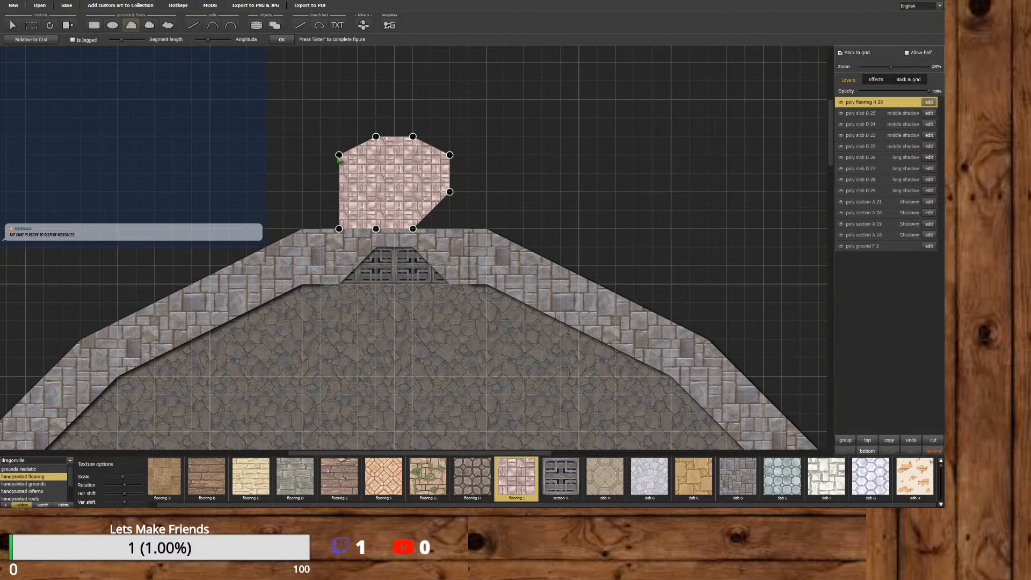
drag(338, 156, 338, 173)
drag(449, 192, 431, 210)
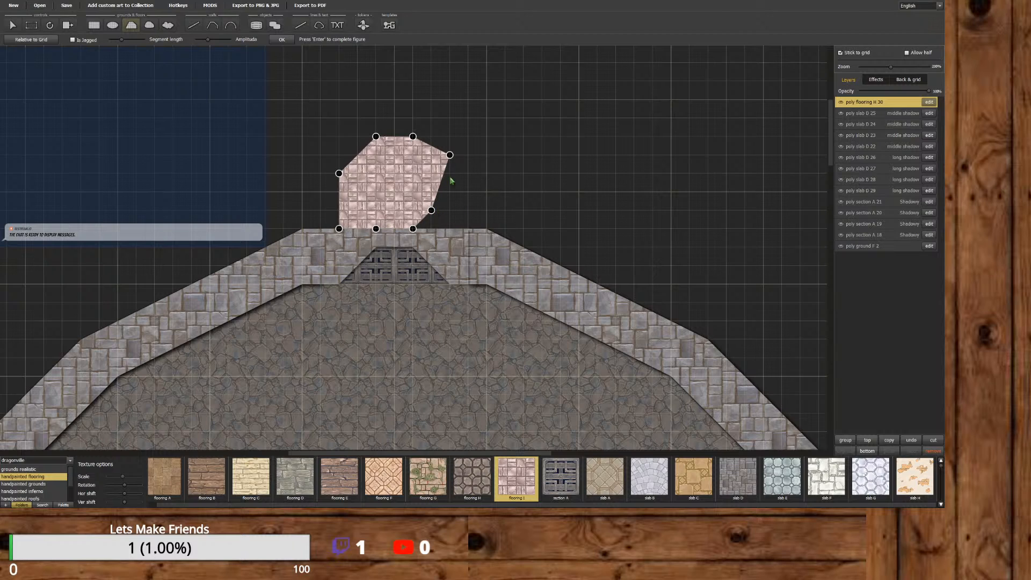
drag(449, 156, 432, 174)
drag(413, 138, 375, 155)
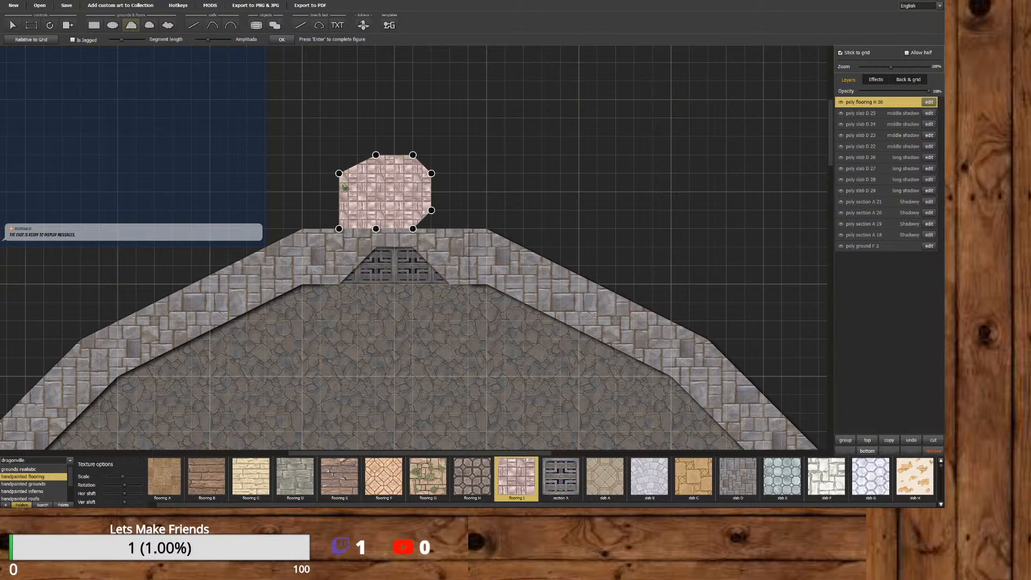
drag(338, 229, 357, 229)
mouse_move(339, 173)
mouse_down()
mouse_move(341, 192)
mouse_move(356, 191)
mouse_move(339, 192)
mouse_up()
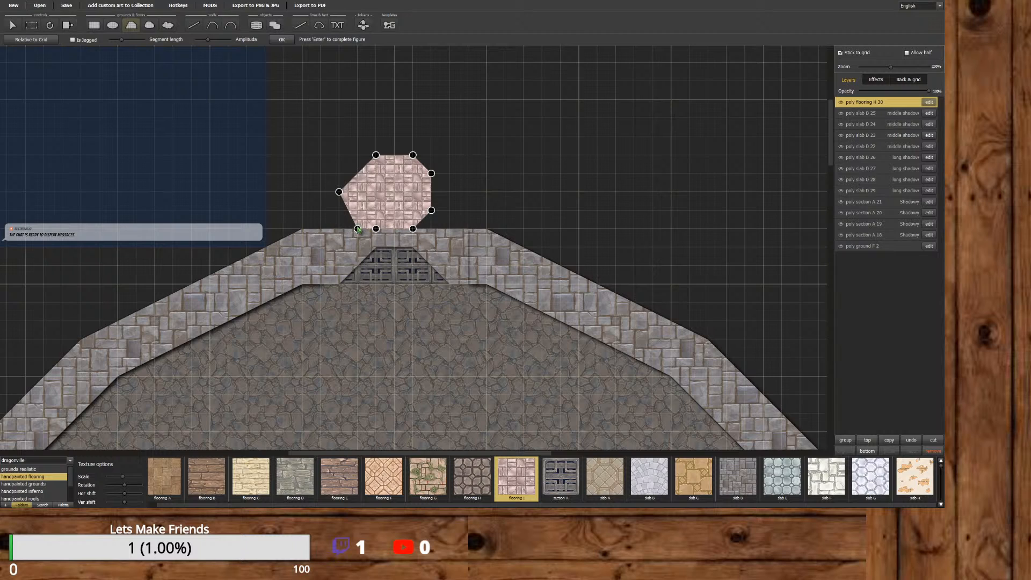
drag(357, 229, 338, 210)
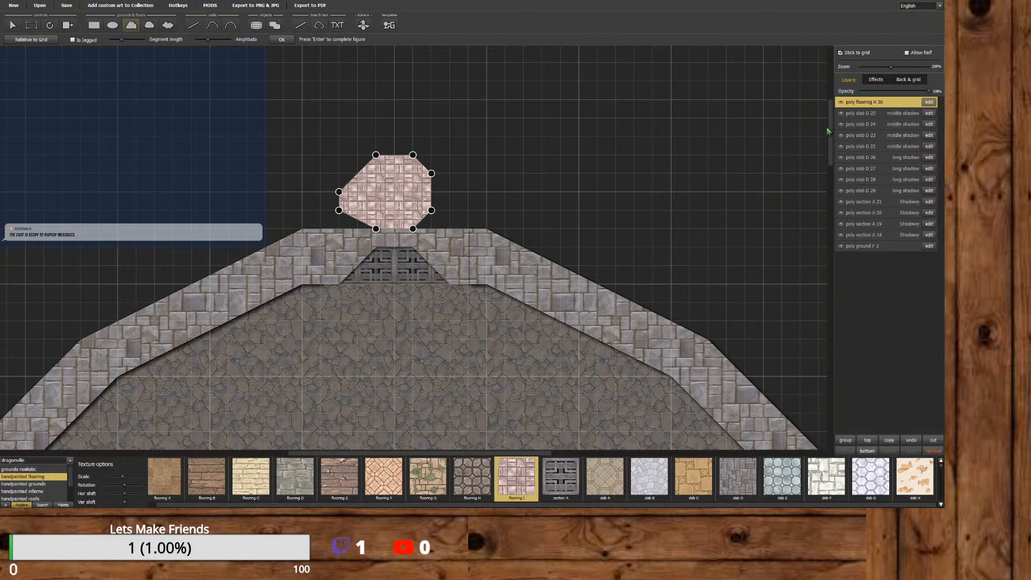
Finish editing the small floor and choose the handpainted flooring H texture for a new polygon.
scroll(831, 137, down, 1)
mouse_move(831, 137)
mouse_down()
mouse_move(831, 190)
mouse_move(830, 139)
mouse_up()
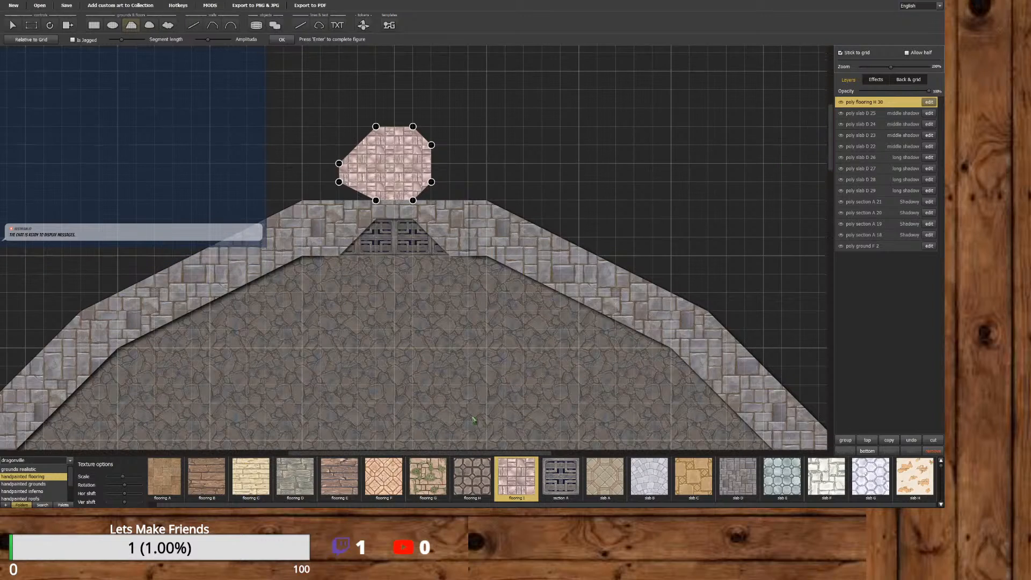
drag(457, 453, 515, 453)
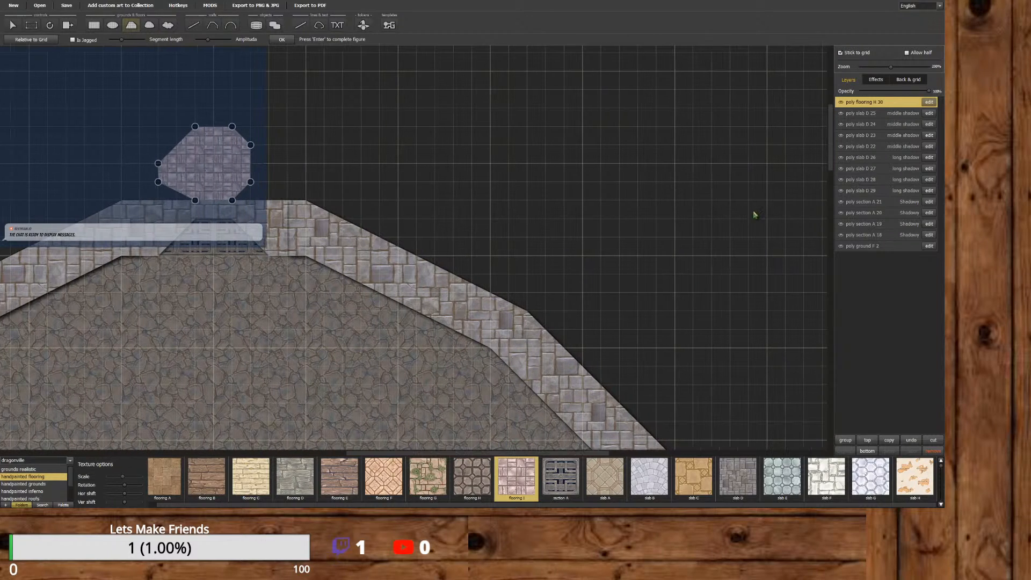
drag(835, 158, 834, 199)
scroll(603, 356, down, 3)
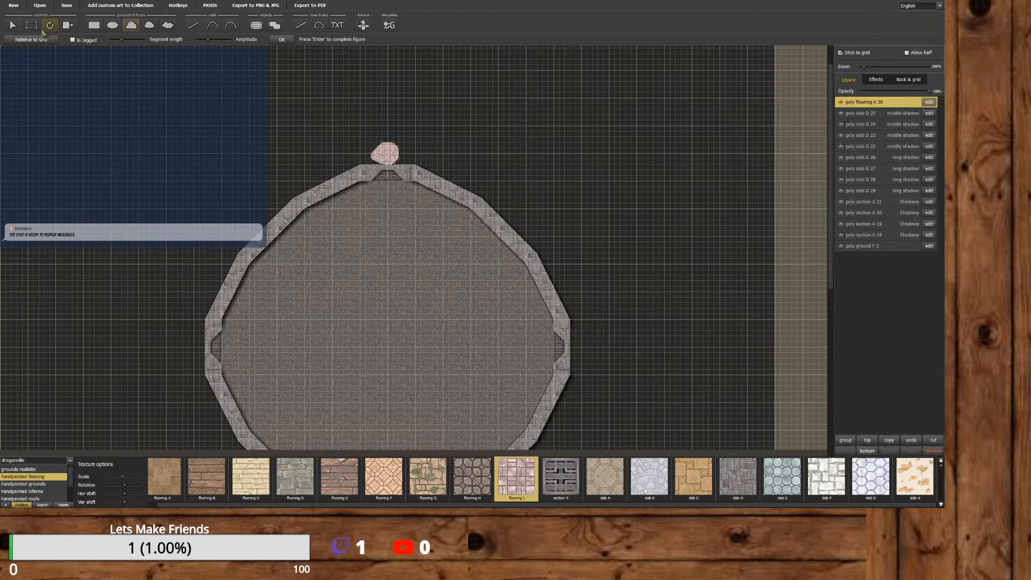
click(13, 26)
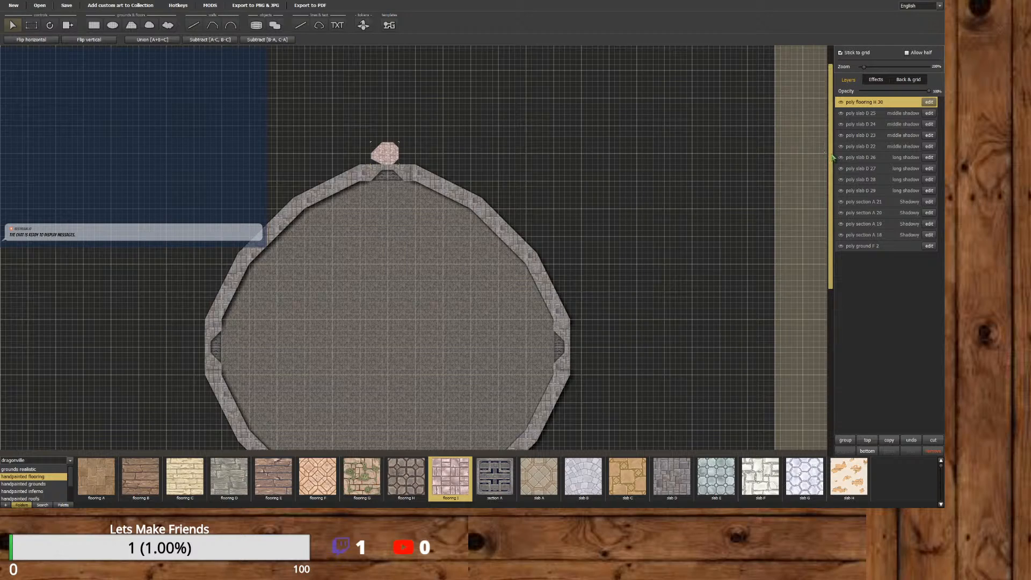
mouse_move(830, 158)
mouse_down()
mouse_move(825, 200)
mouse_move(827, 161)
mouse_up()
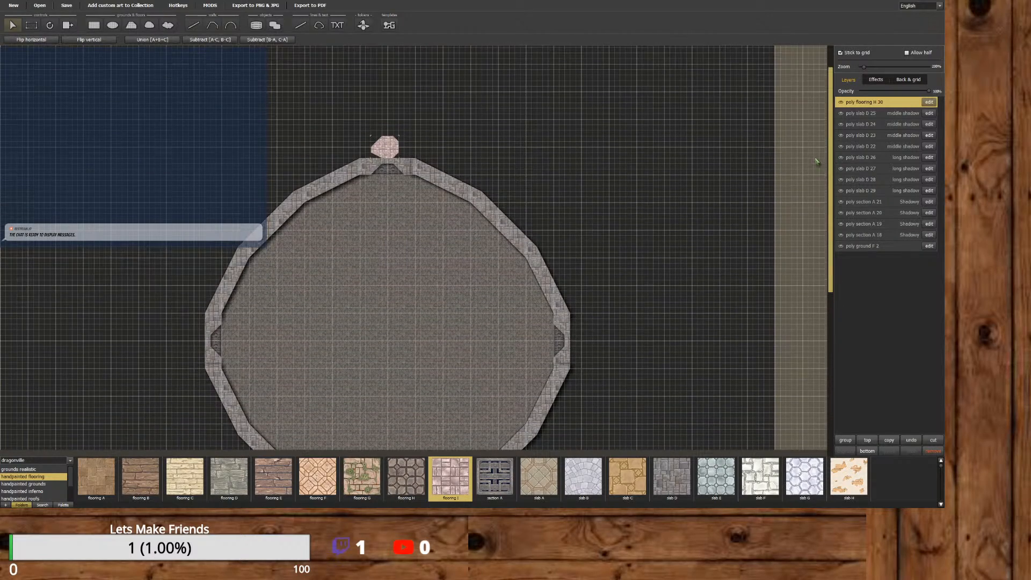
click(422, 476)
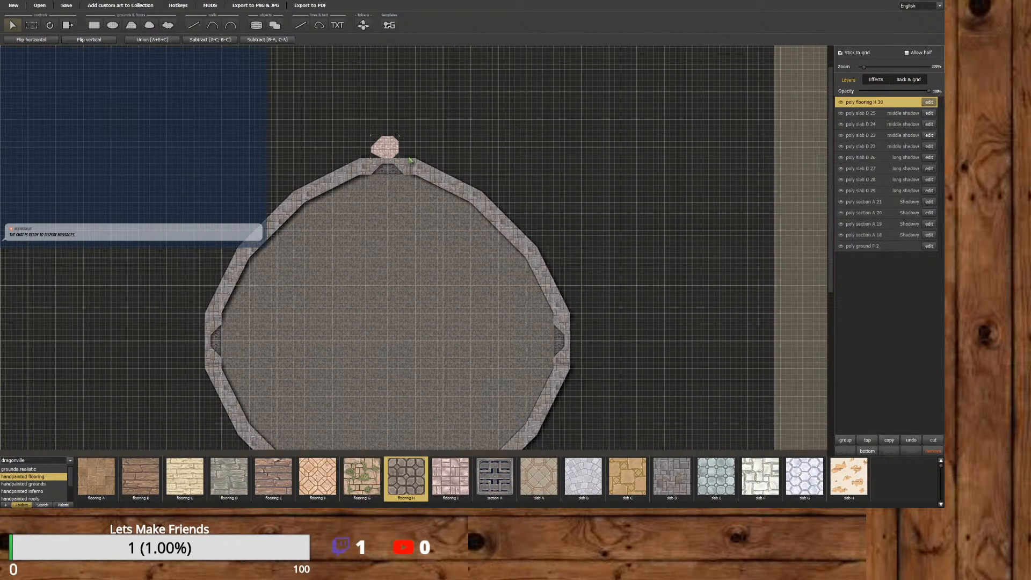
scroll(418, 164, up, 1)
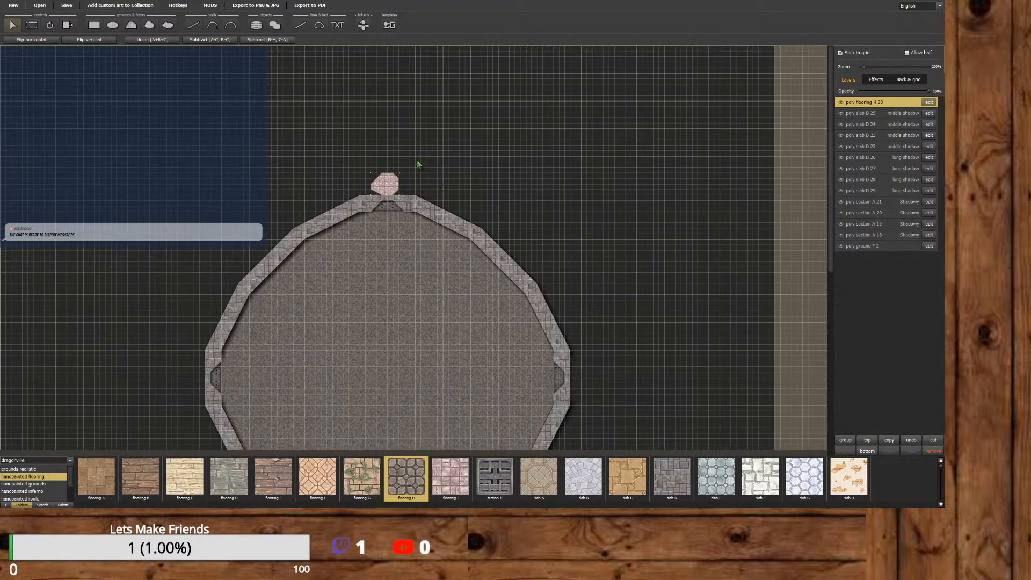
click(131, 25)
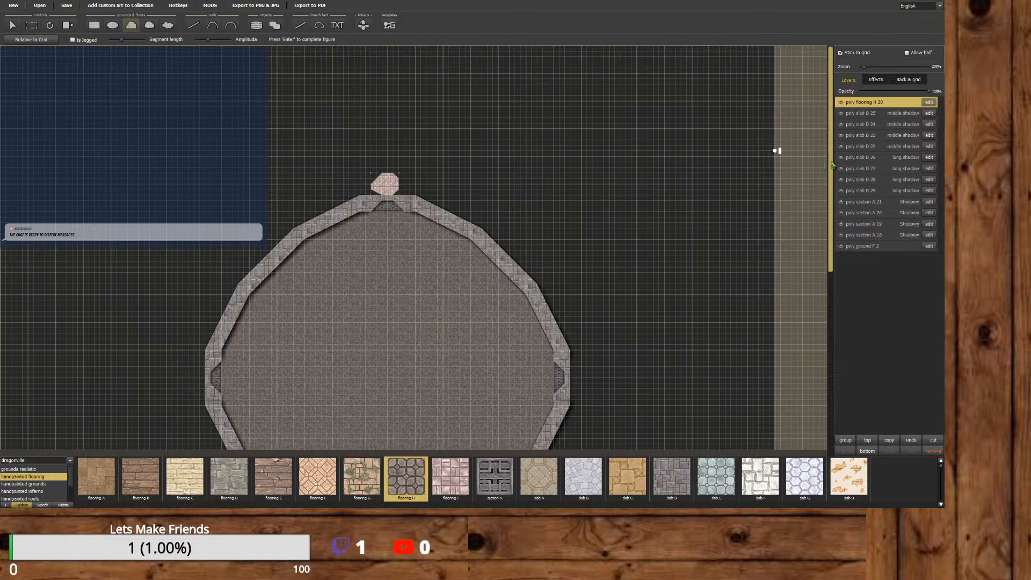
Outline a flooring H polygon outside the wall ring, running from the right side of the top entrance around to the ring's lower right.
scroll(776, 150, down, 2)
drag(832, 203, 823, 247)
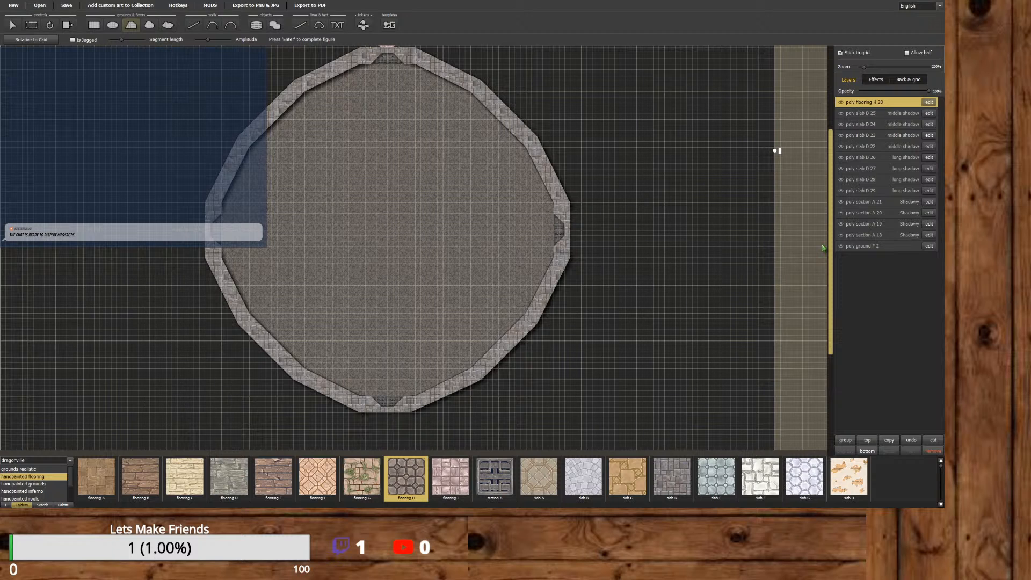
drag(823, 247, 795, 186)
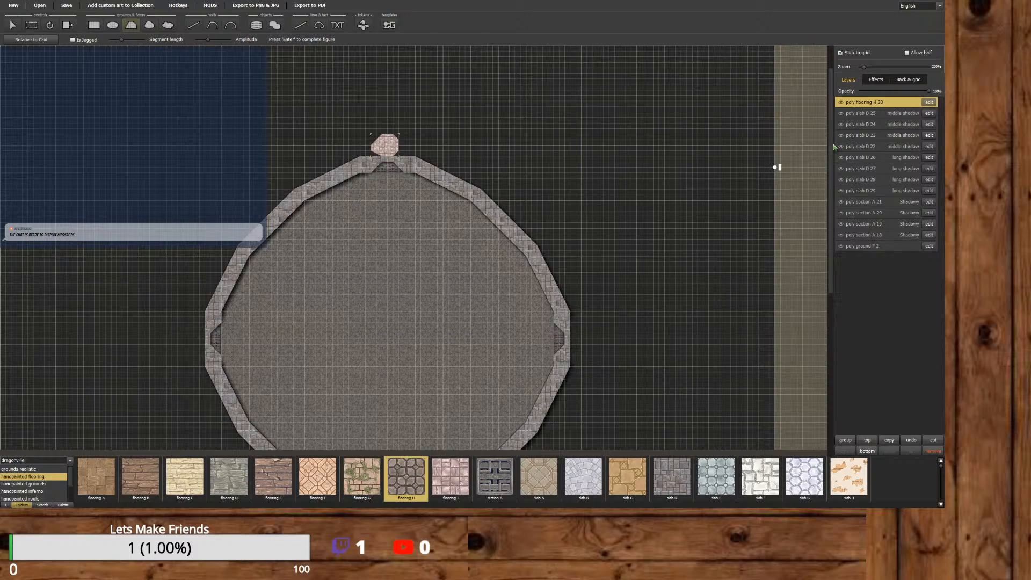
drag(833, 142, 759, 152)
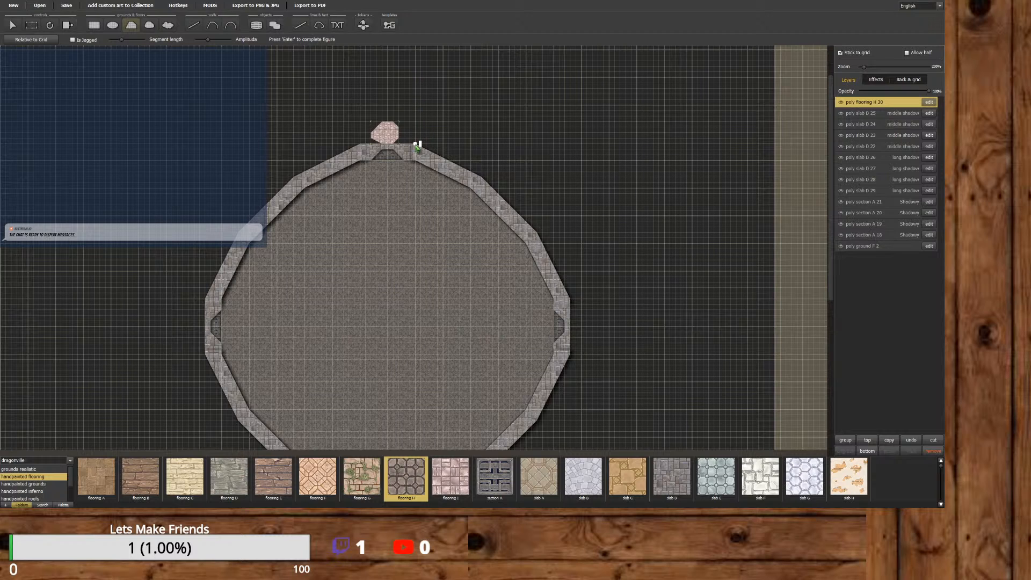
click(415, 144)
click(416, 78)
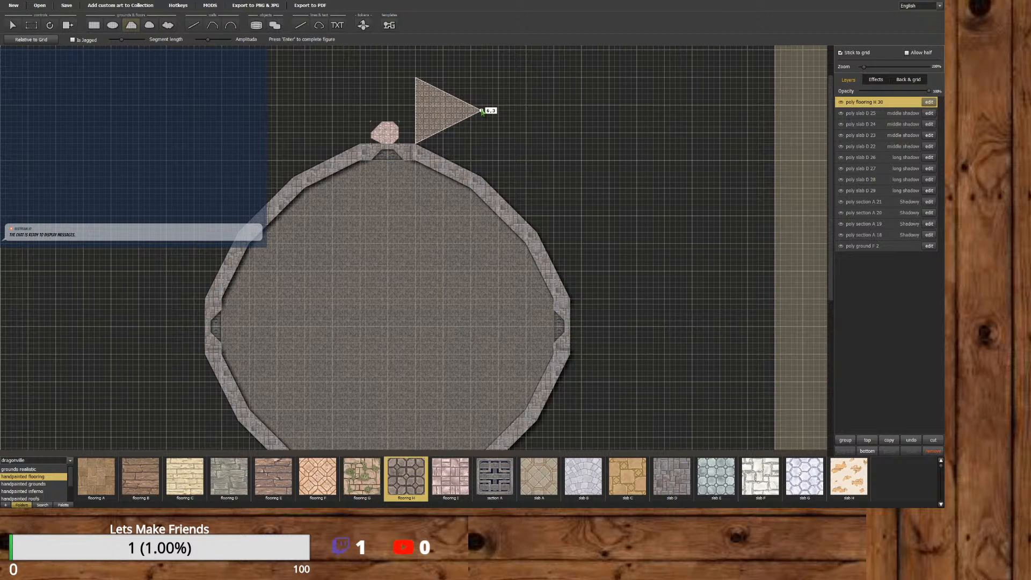
click(482, 110)
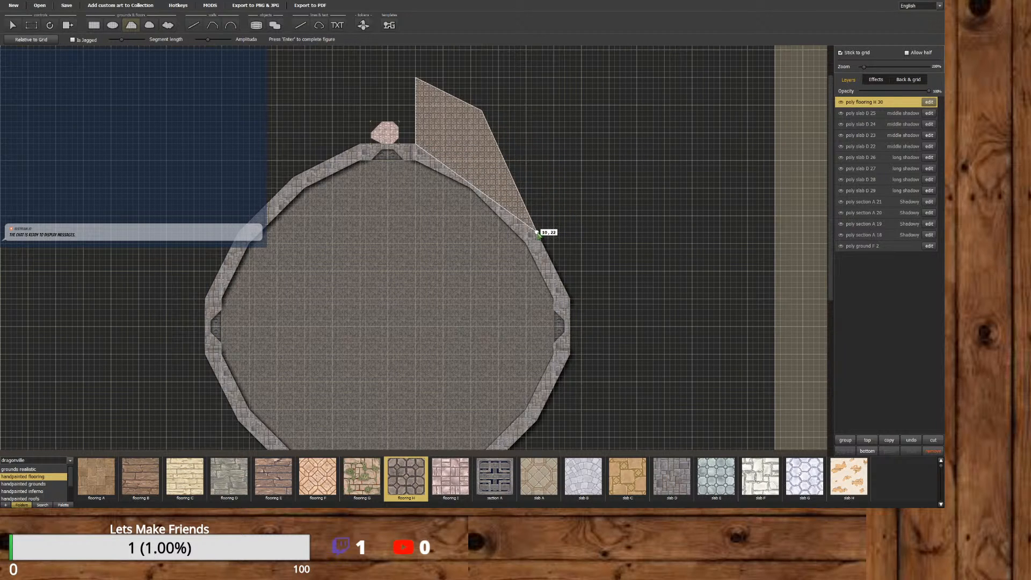
click(603, 233)
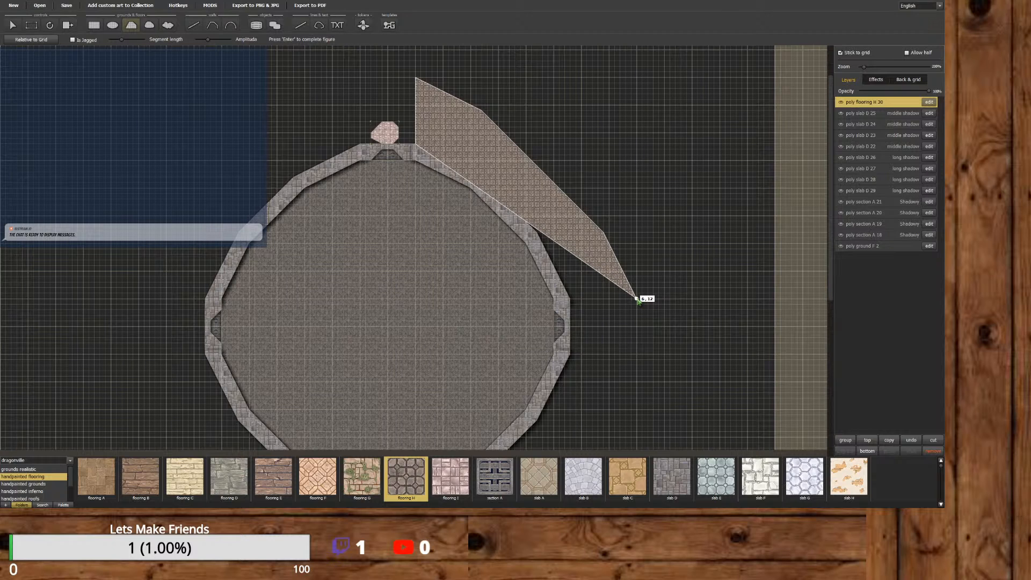
click(637, 298)
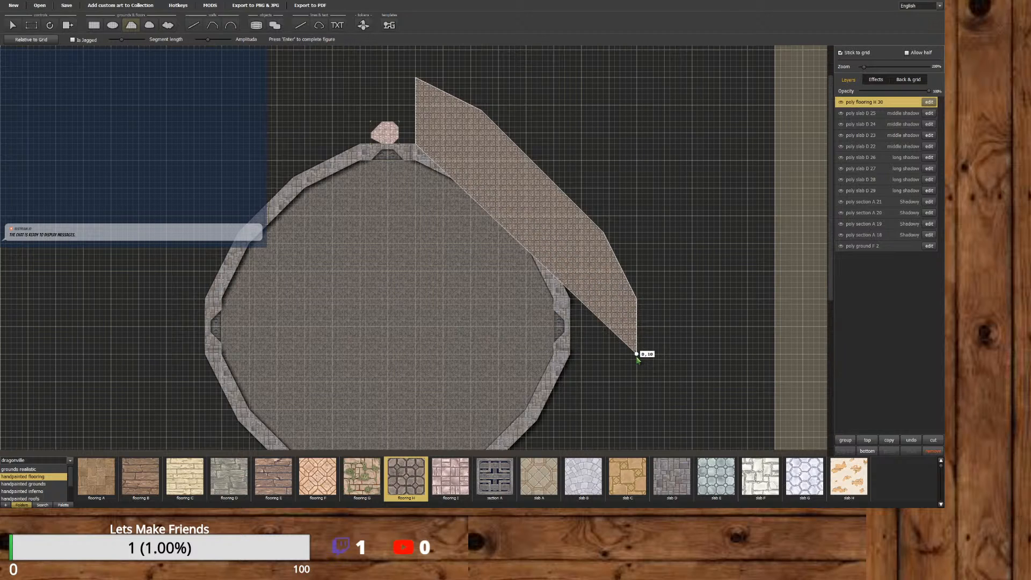
click(637, 354)
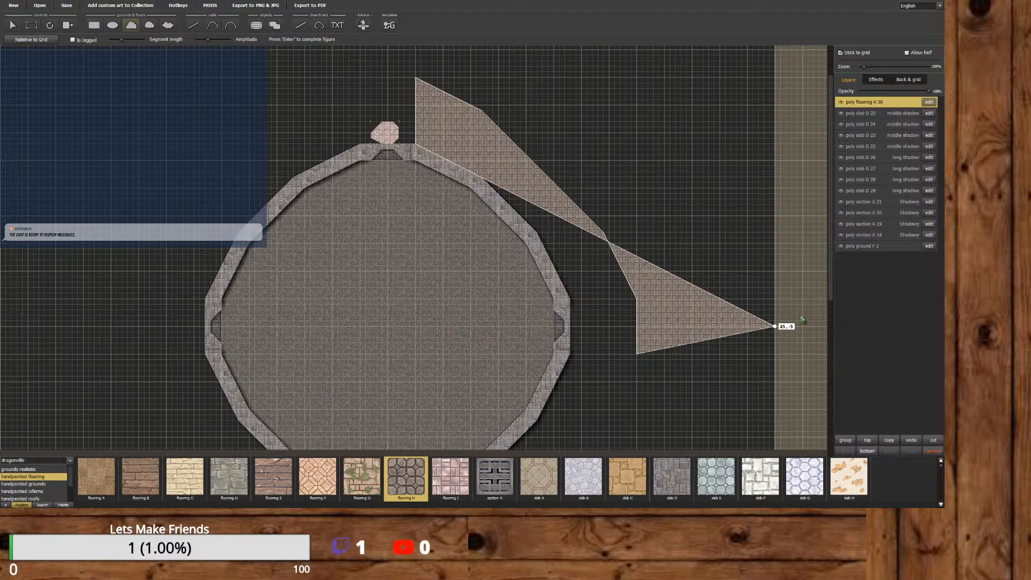
drag(832, 275, 830, 365)
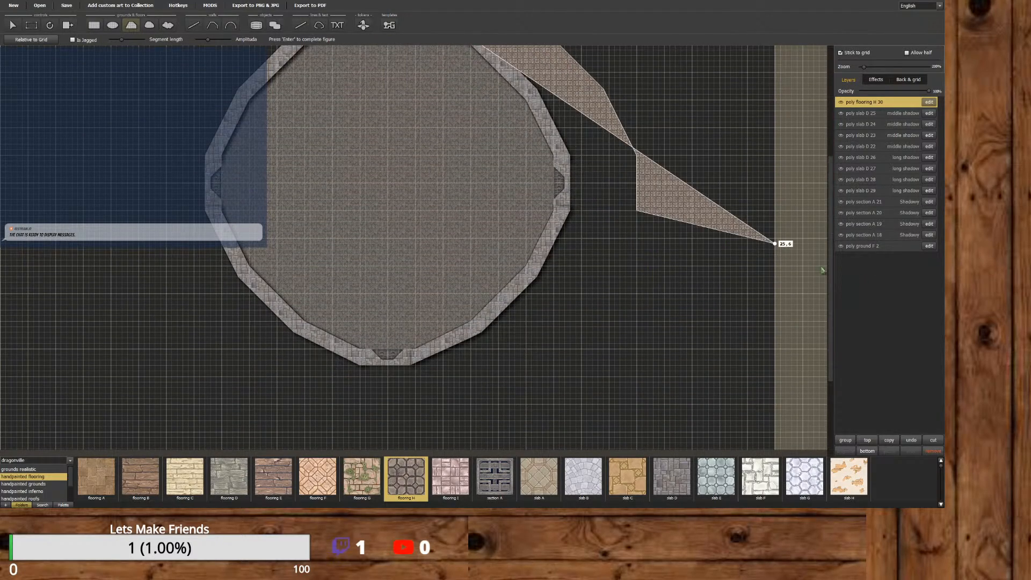
drag(831, 247, 831, 211)
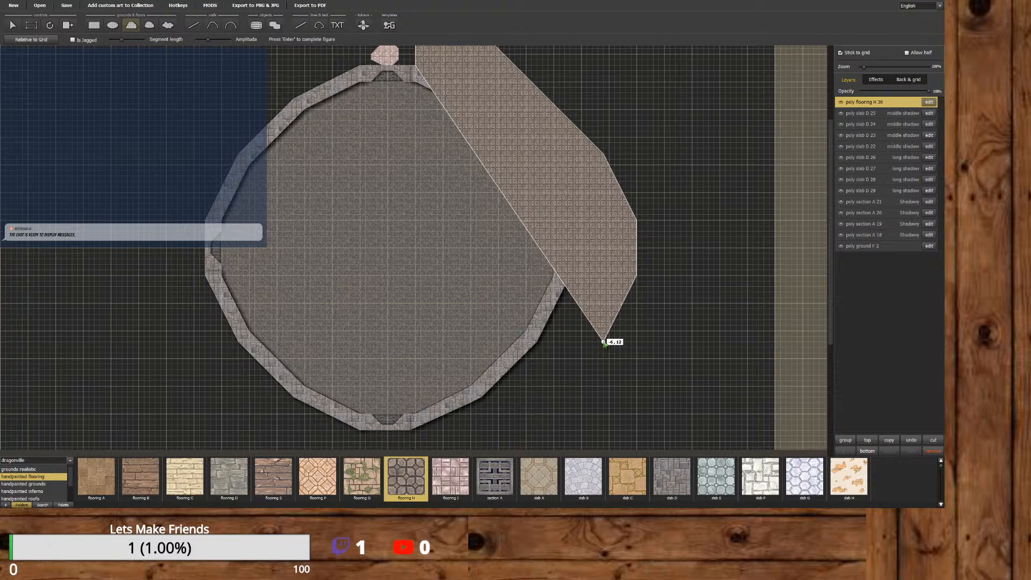
click(604, 343)
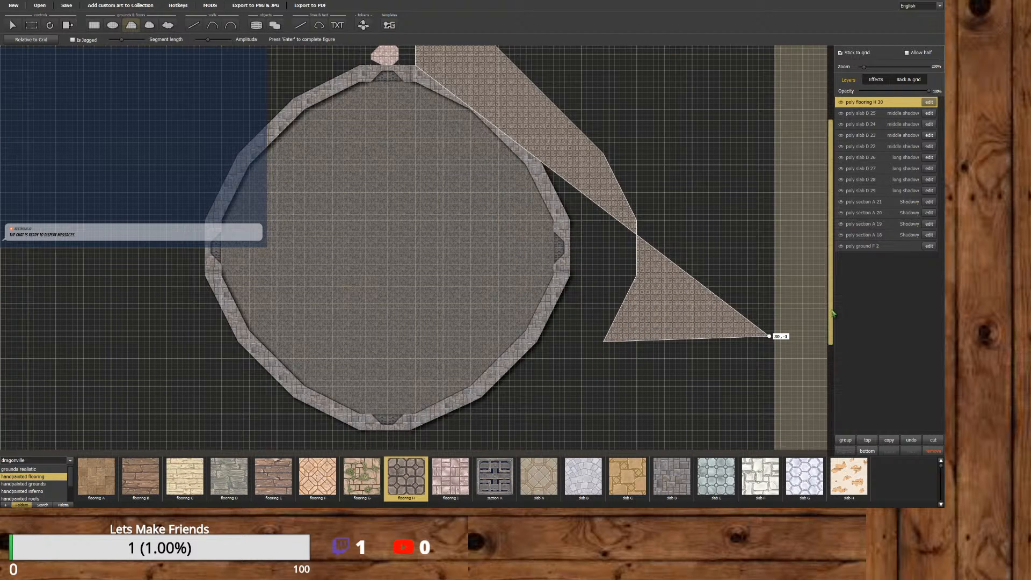
Continue the flooring H polygon around the lower-right side of the circular room, outside its wall.
scroll(830, 327, down, 1)
scroll(831, 328, down, 2)
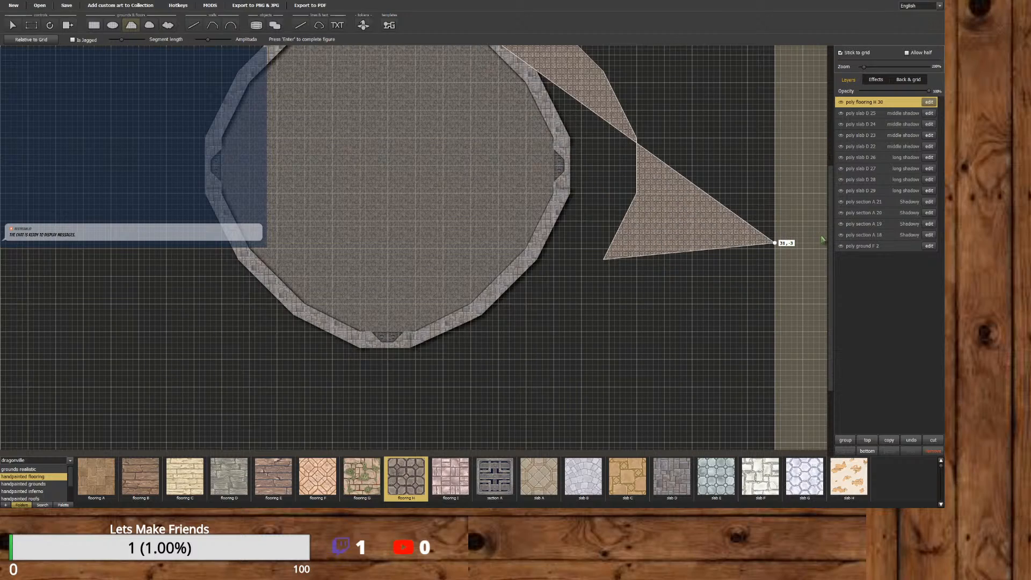
drag(830, 240, 822, 157)
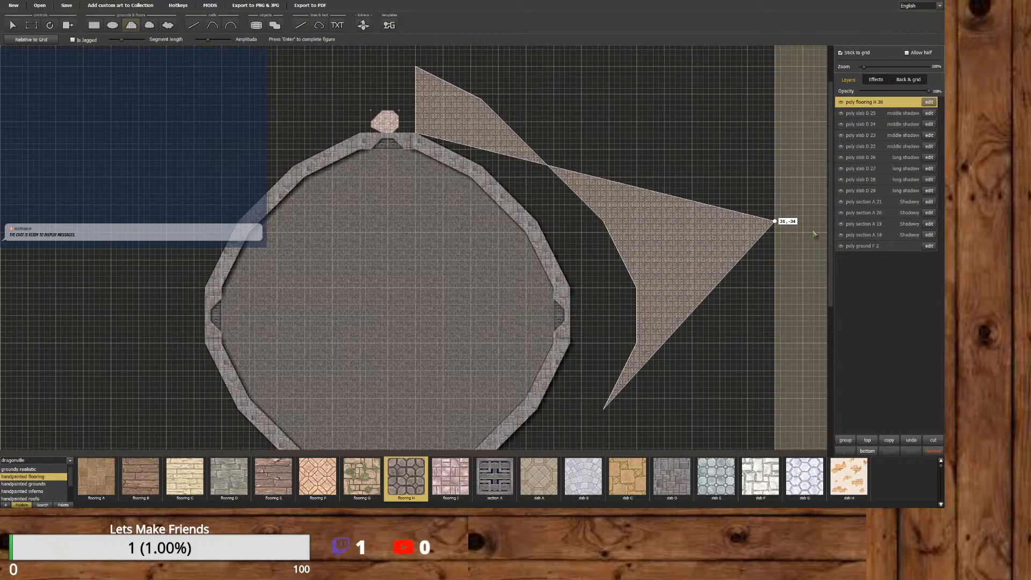
drag(830, 230, 778, 318)
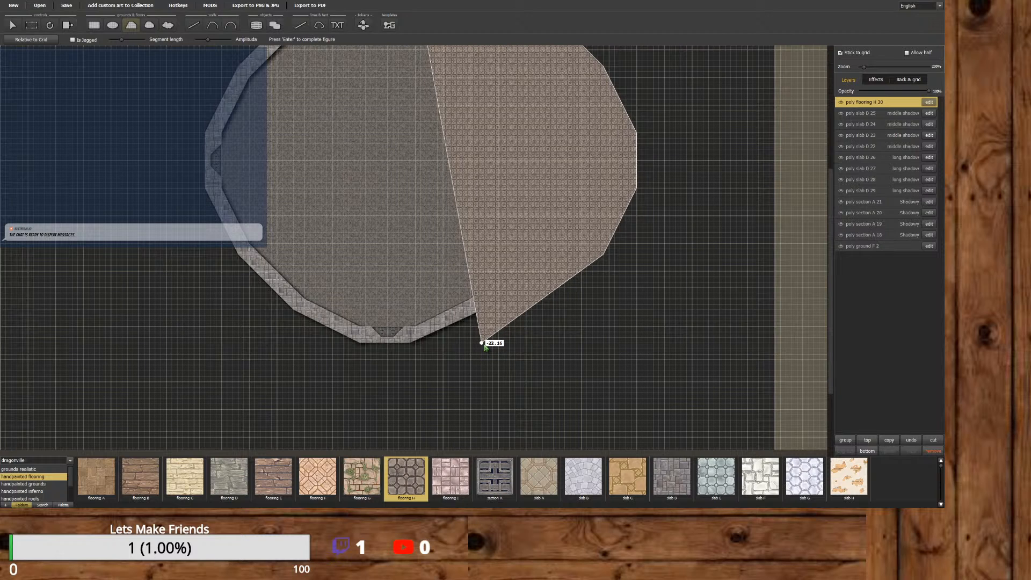
click(481, 342)
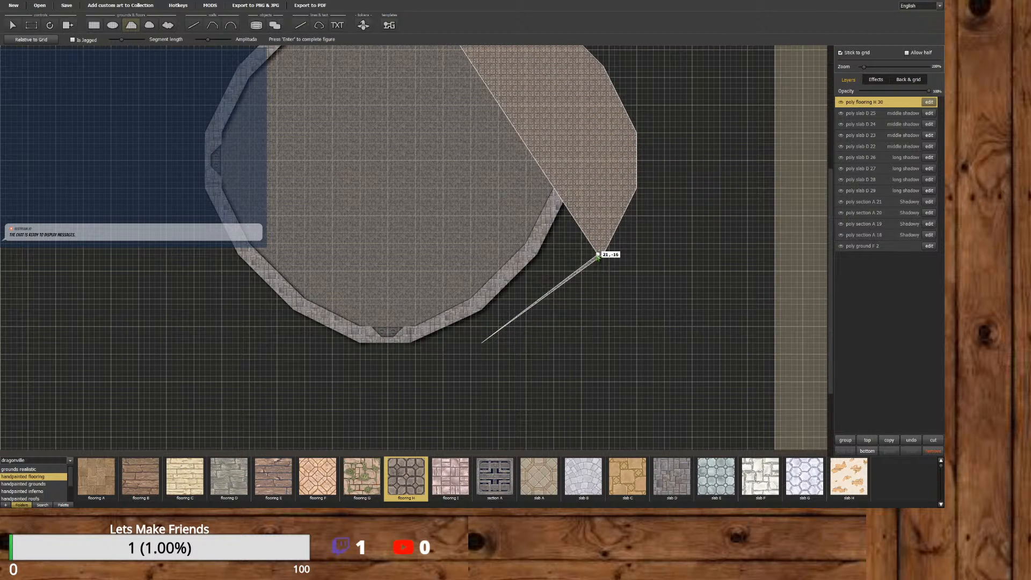
click(431, 376)
Extend the flooring polygon below the circular room with a short flat edge centred under the lower doorway.
scroll(774, 282, up, 2)
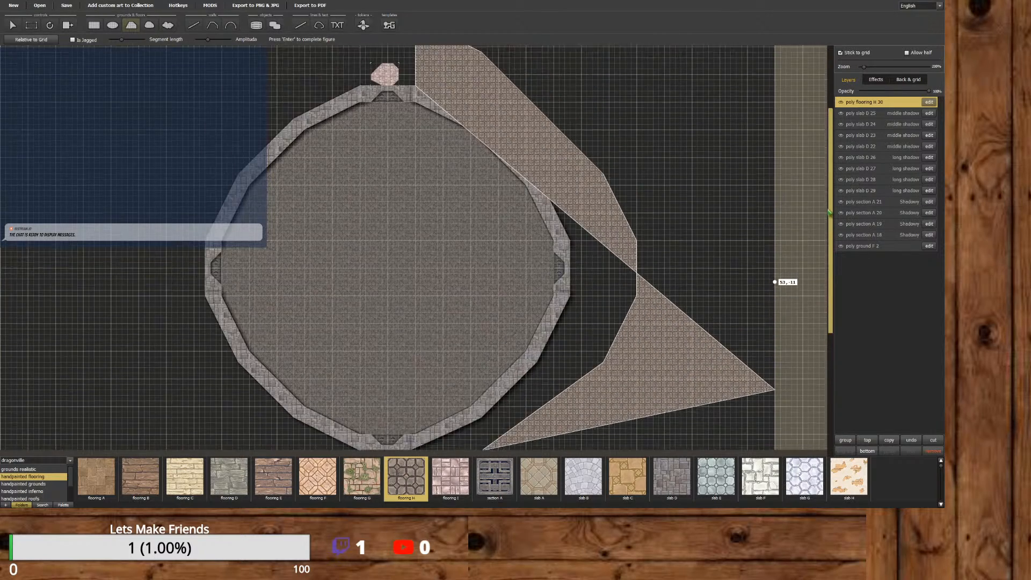
drag(829, 212, 825, 184)
scroll(773, 284, down, 4)
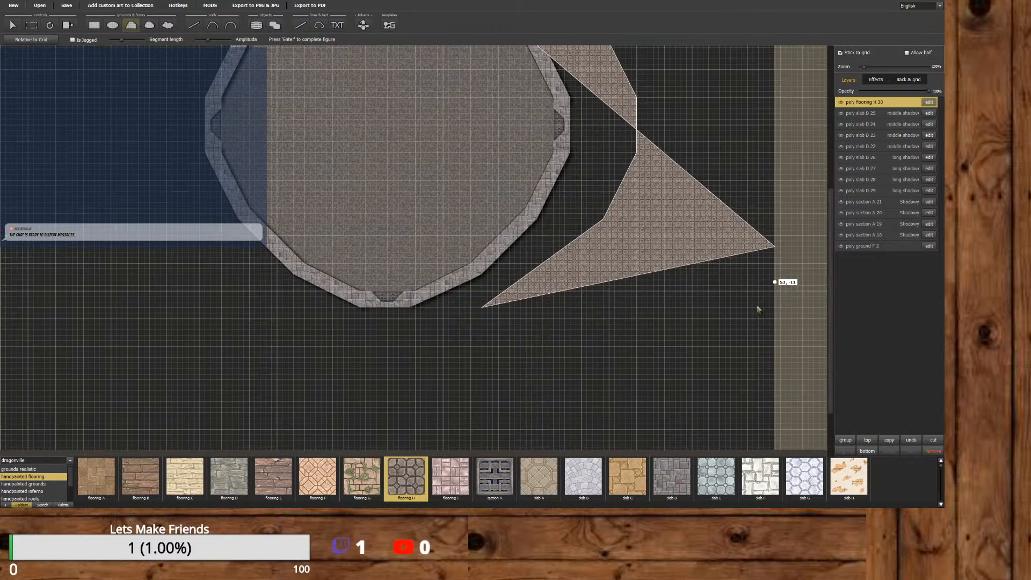
click(416, 374)
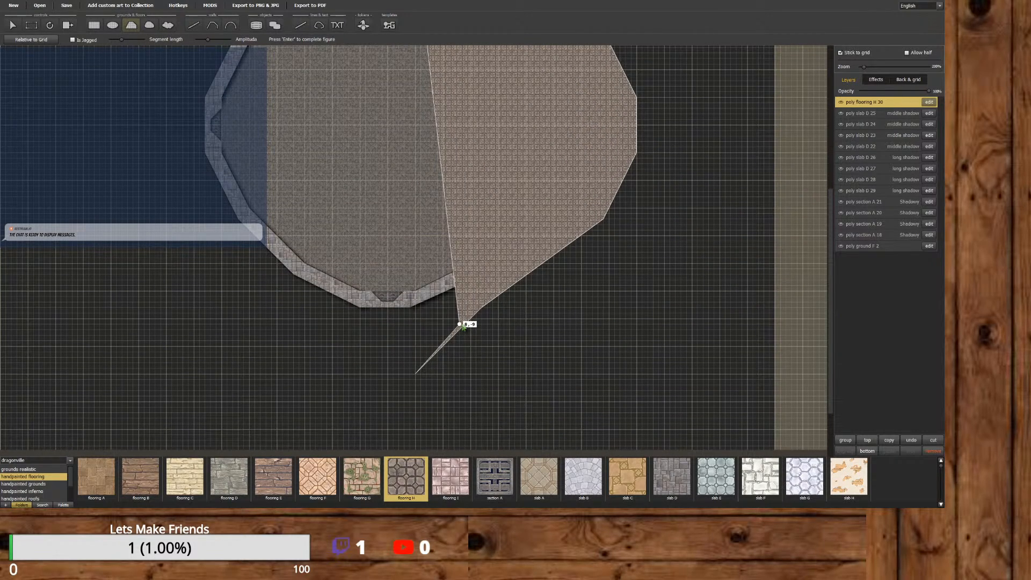
drag(830, 322, 822, 208)
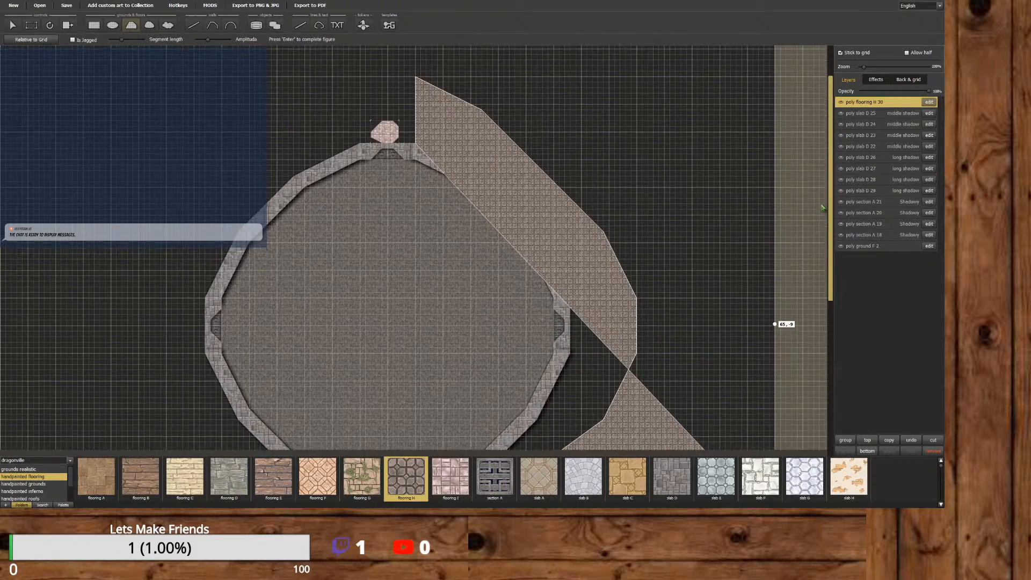
scroll(822, 207, down, 5)
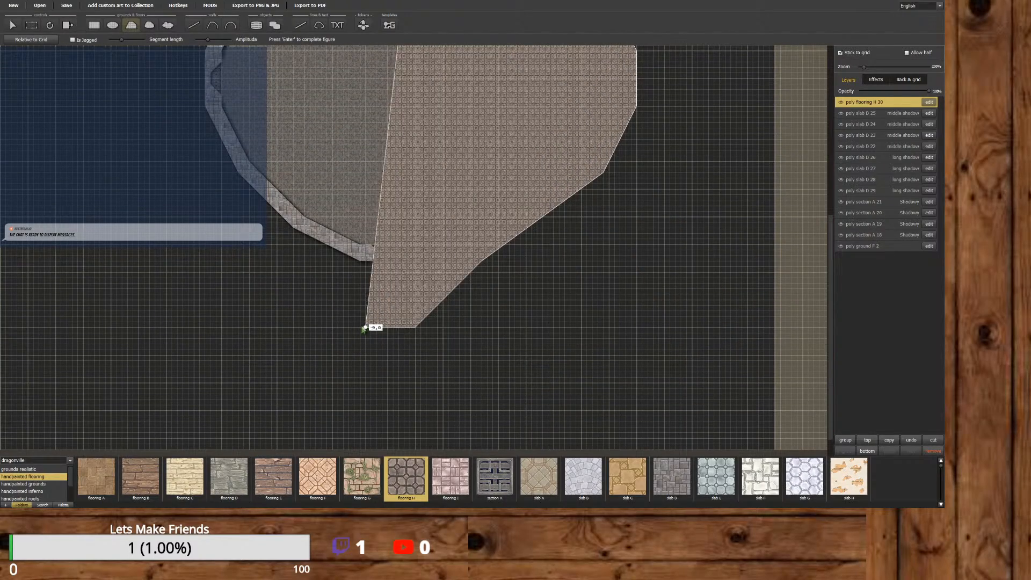
click(364, 328)
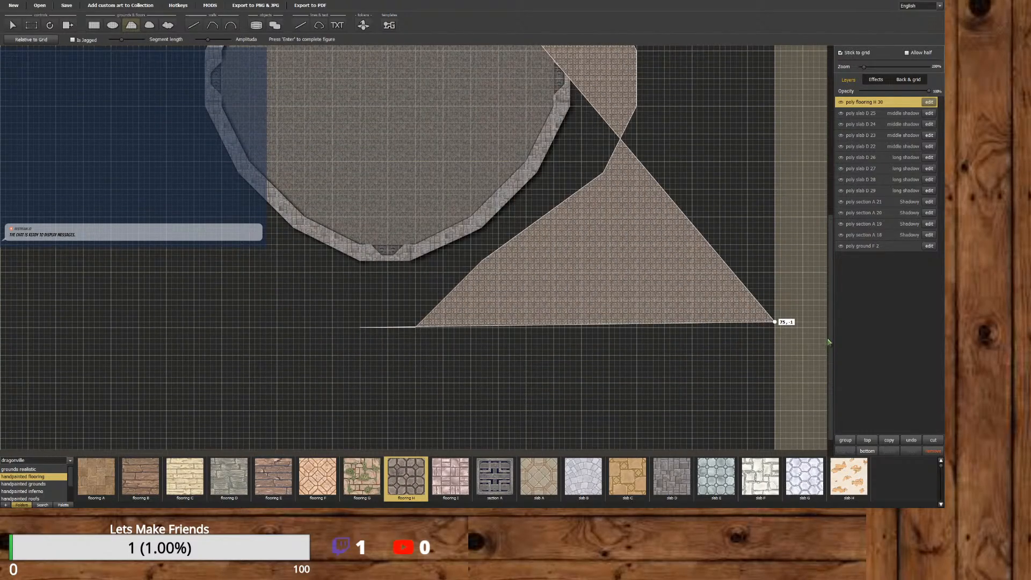
Carry the flooring polygon's outline up the lower-left side of the circular room to the corner beside the left doorway.
scroll(783, 322, up, 1)
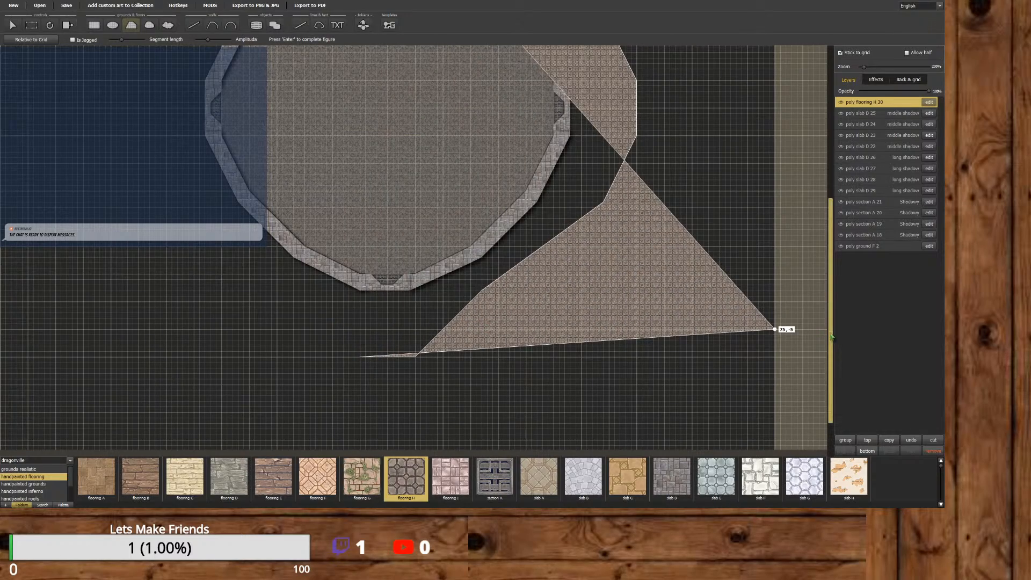
scroll(819, 266, up, 3)
scroll(785, 327, up, 2)
scroll(782, 327, down, 5)
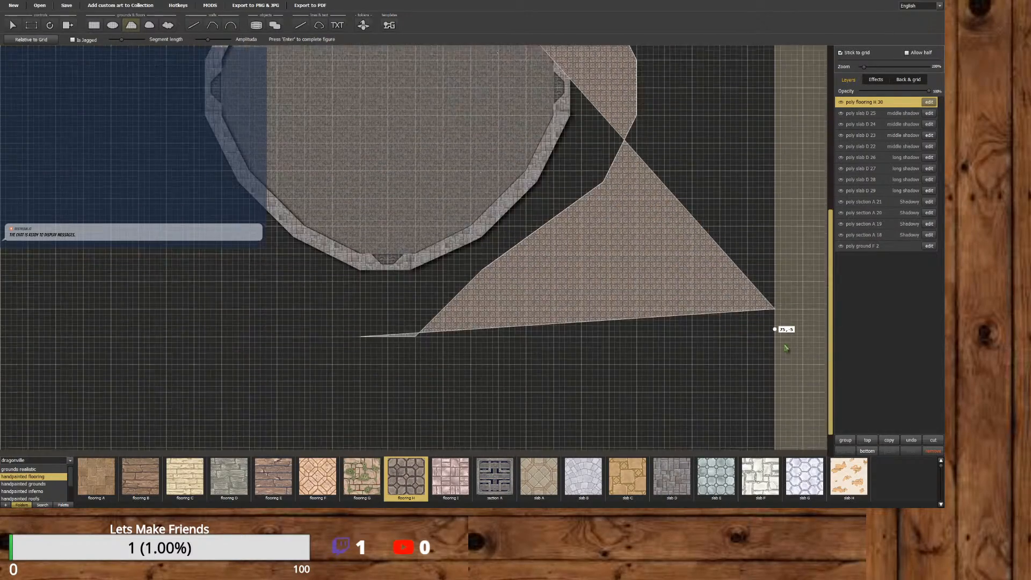
scroll(581, 341, up, 1)
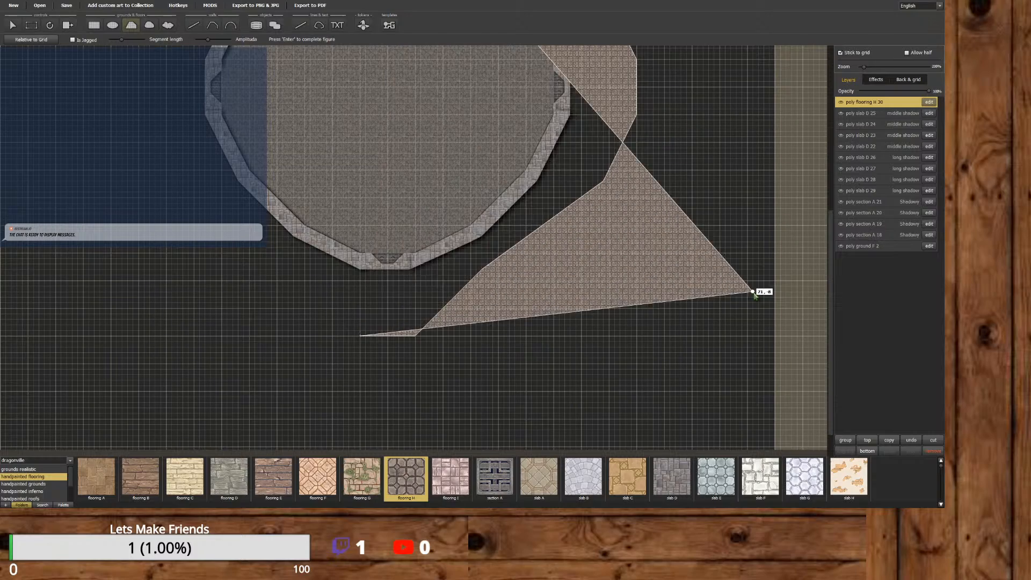
drag(831, 298, 800, 274)
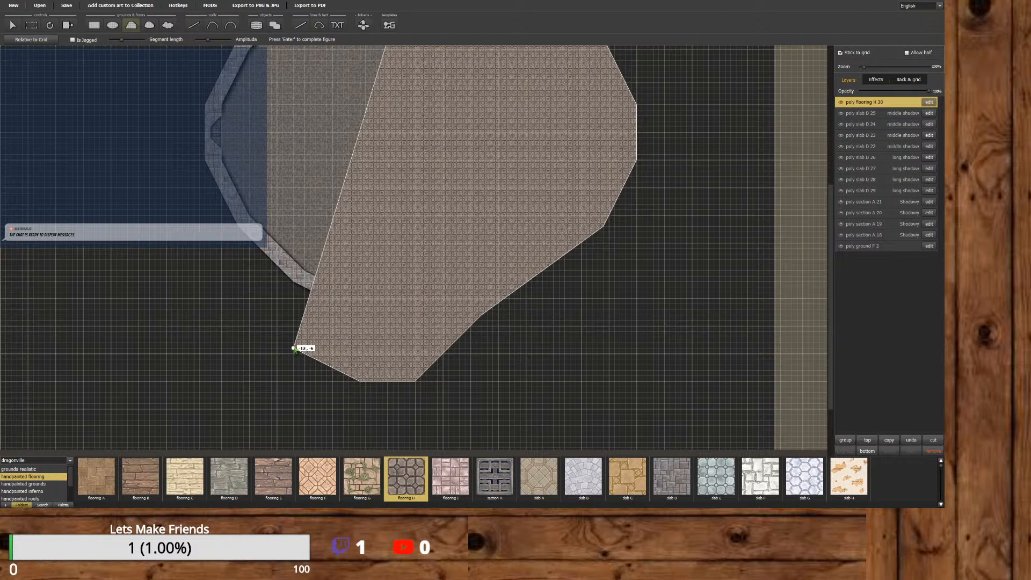
click(295, 348)
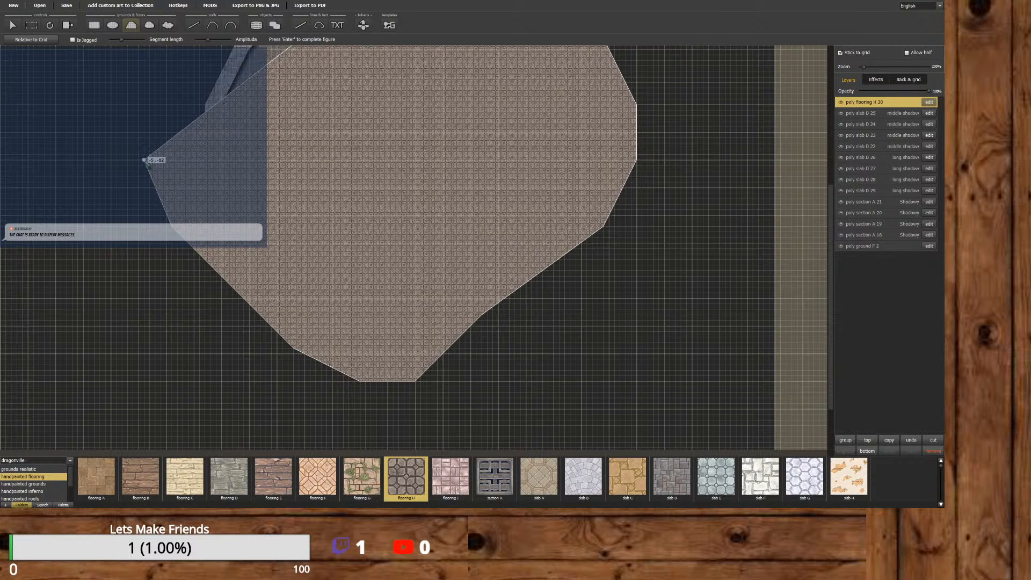
click(139, 159)
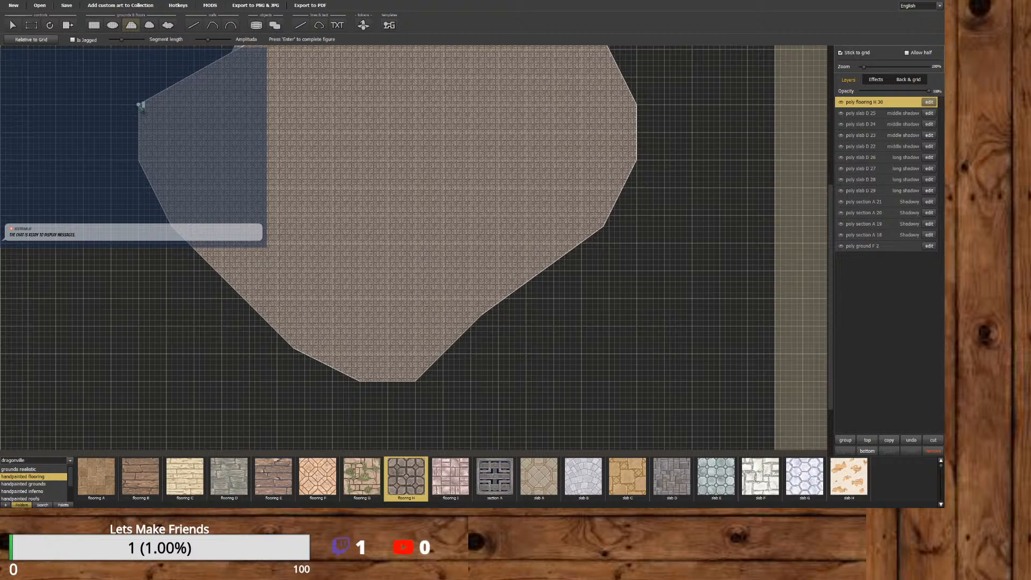
Trace the flooring polygon around the room's upper-left side and close it at its starting corner by the upper doorway.
scroll(789, 268, up, 5)
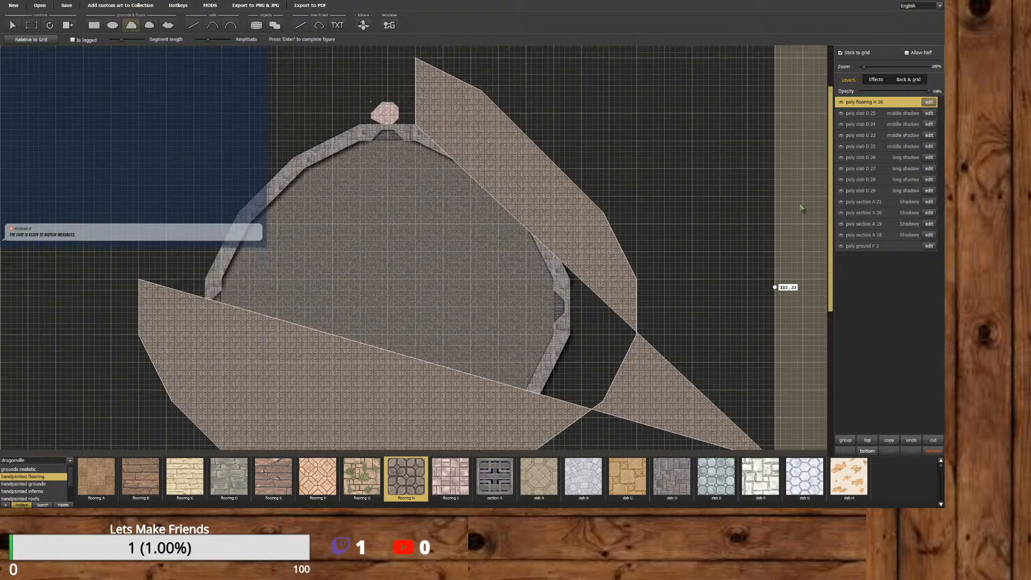
scroll(800, 209, up, 2)
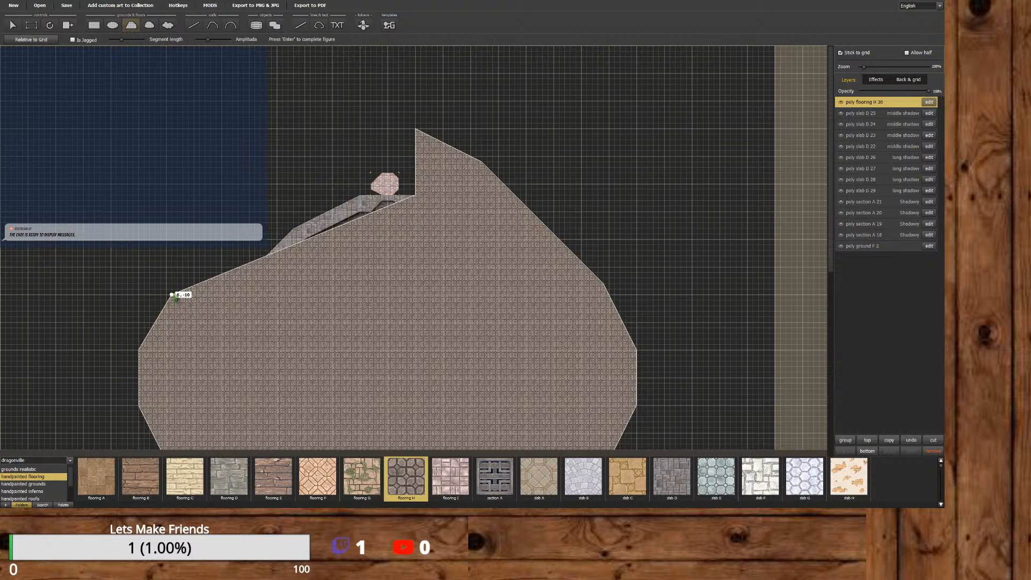
click(172, 283)
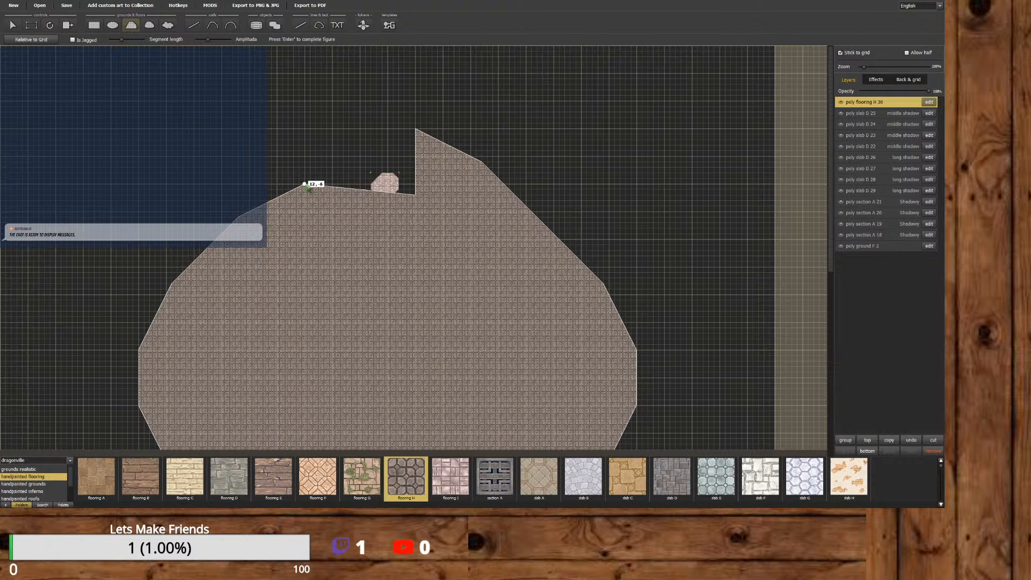
click(305, 185)
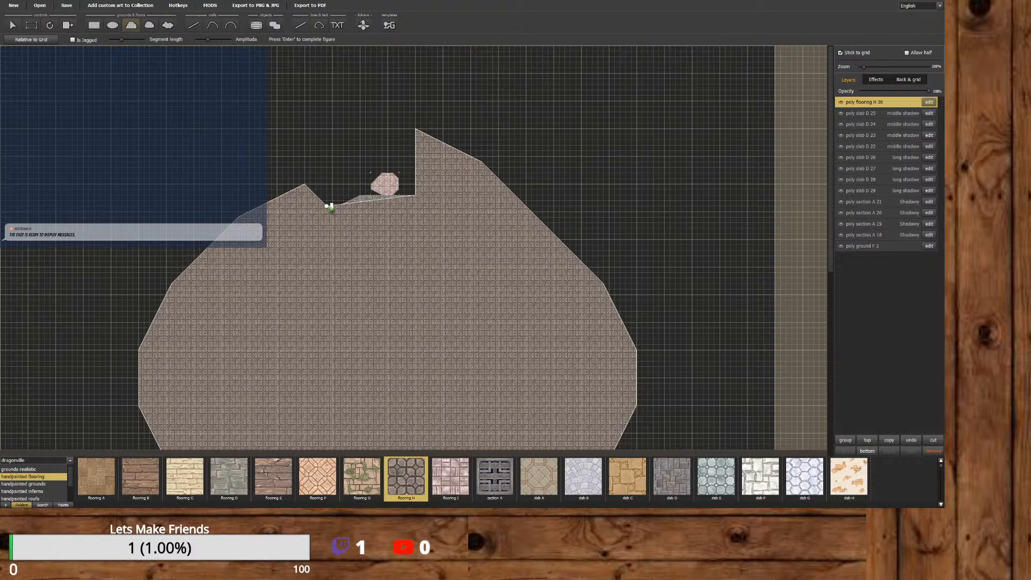
click(326, 205)
click(417, 196)
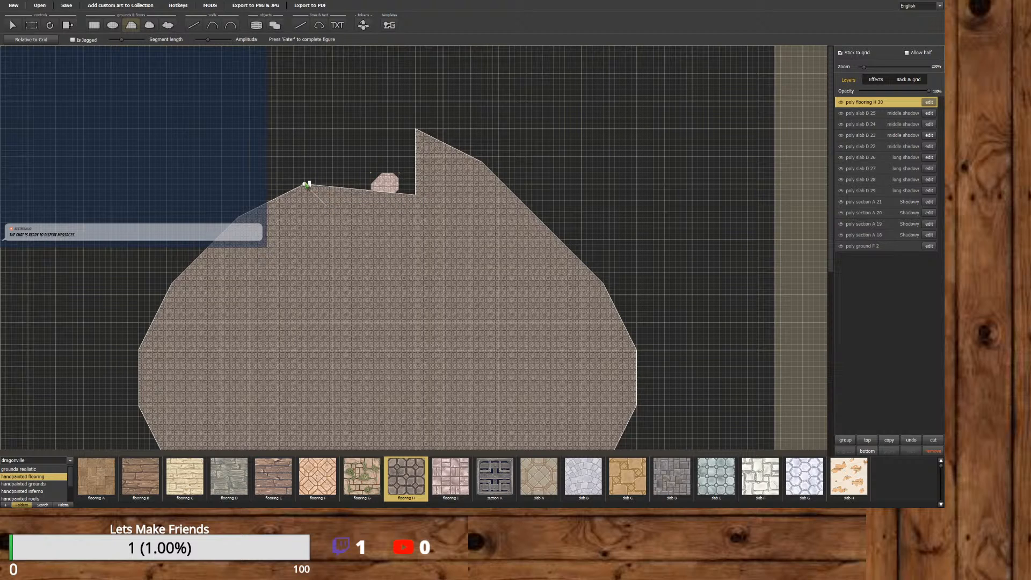
click(305, 185)
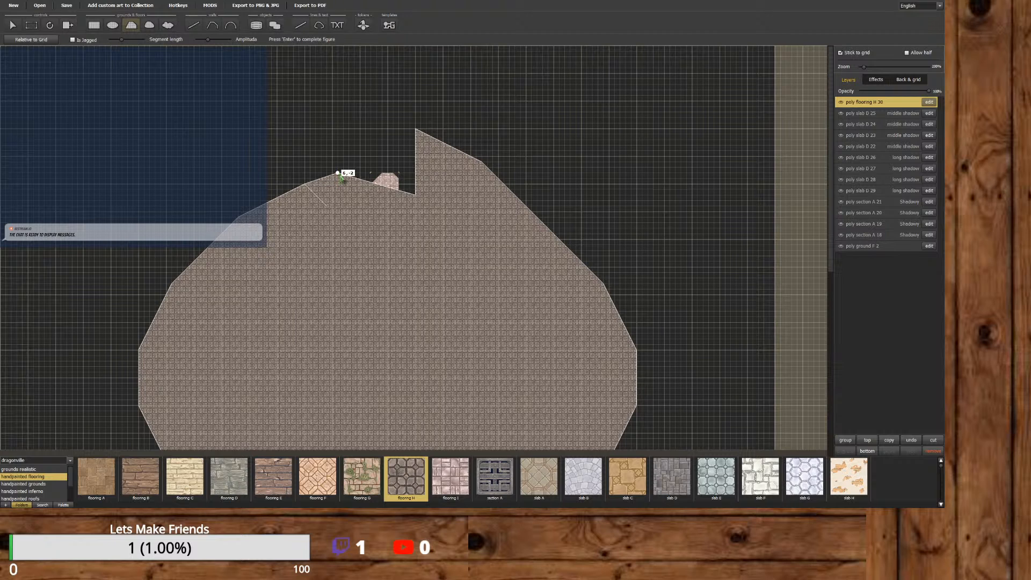
click(343, 172)
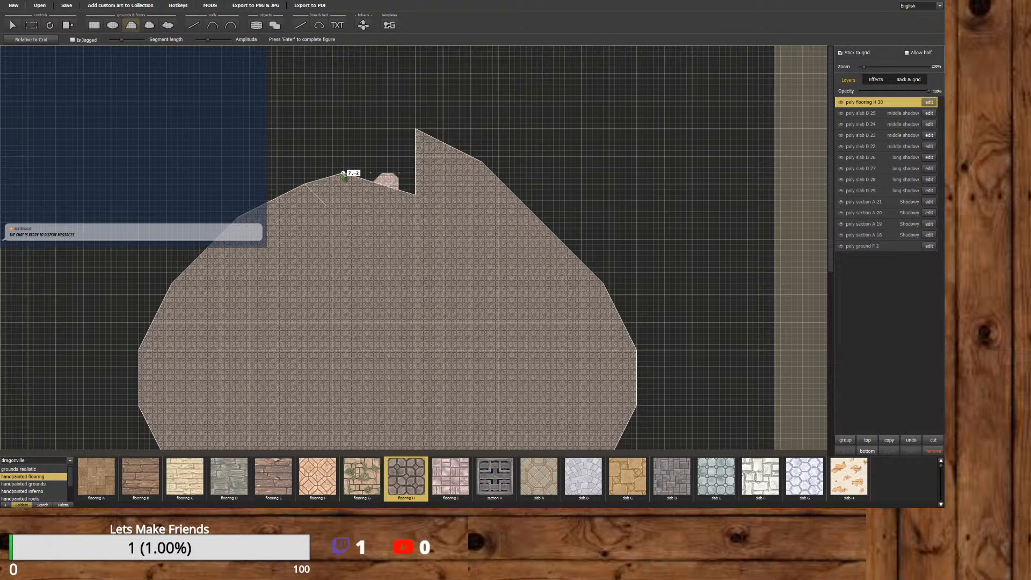
click(416, 194)
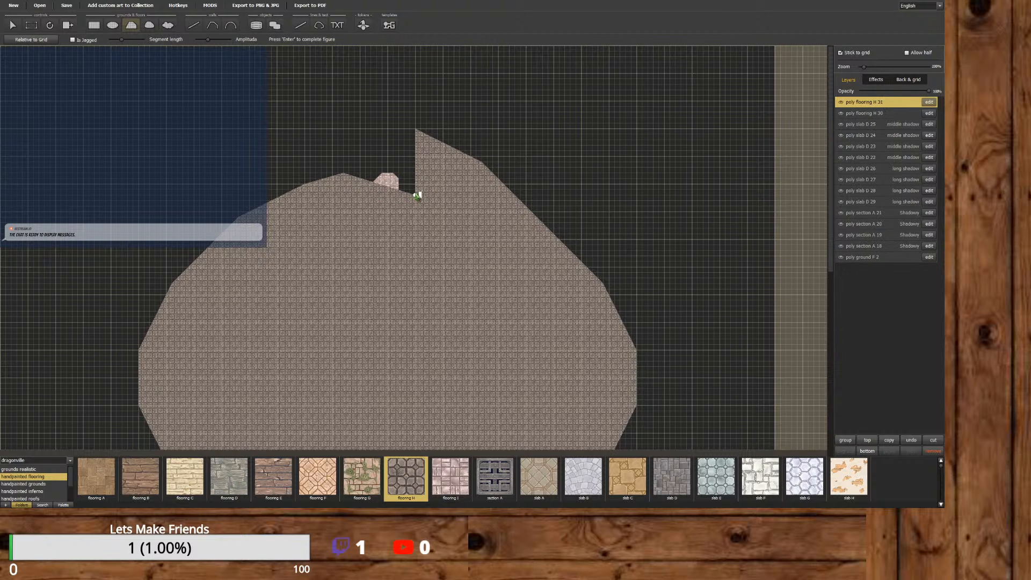
Edit the new flooring polygon's vertices above the upper doorway, raising the upper-left edge to the peak and forming a short flat top.
click(929, 102)
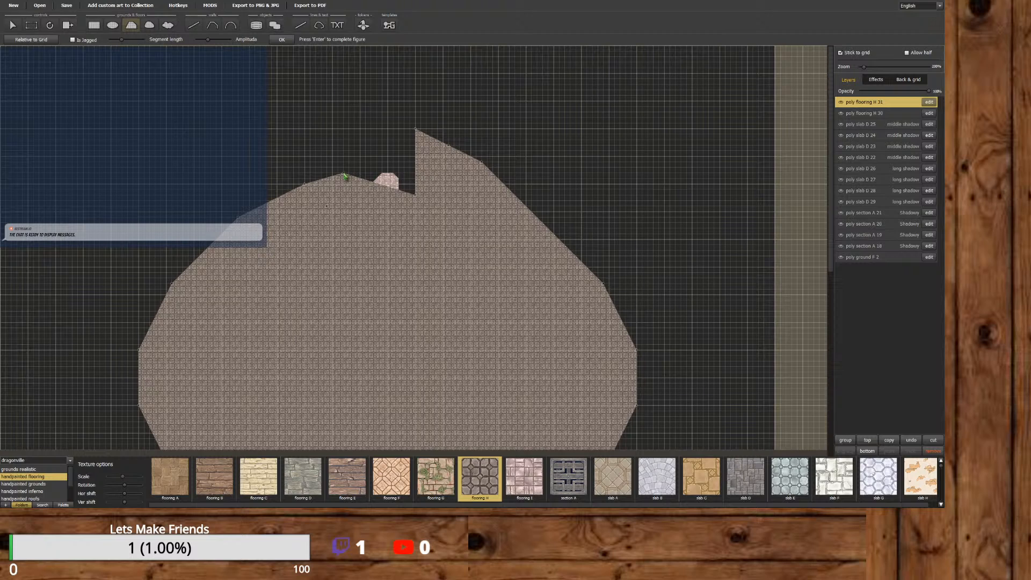
drag(345, 176, 412, 129)
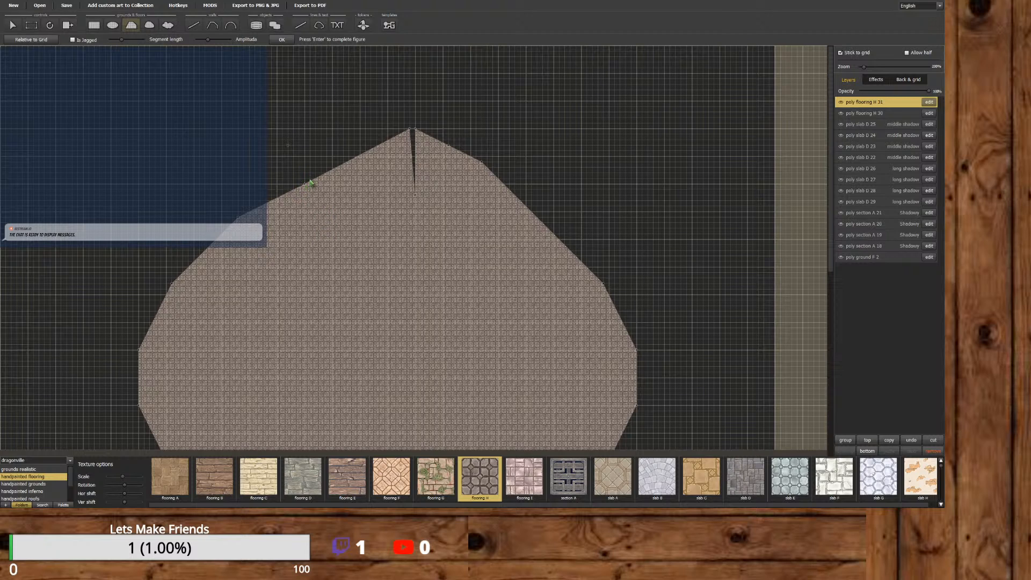
scroll(298, 201, up, 3)
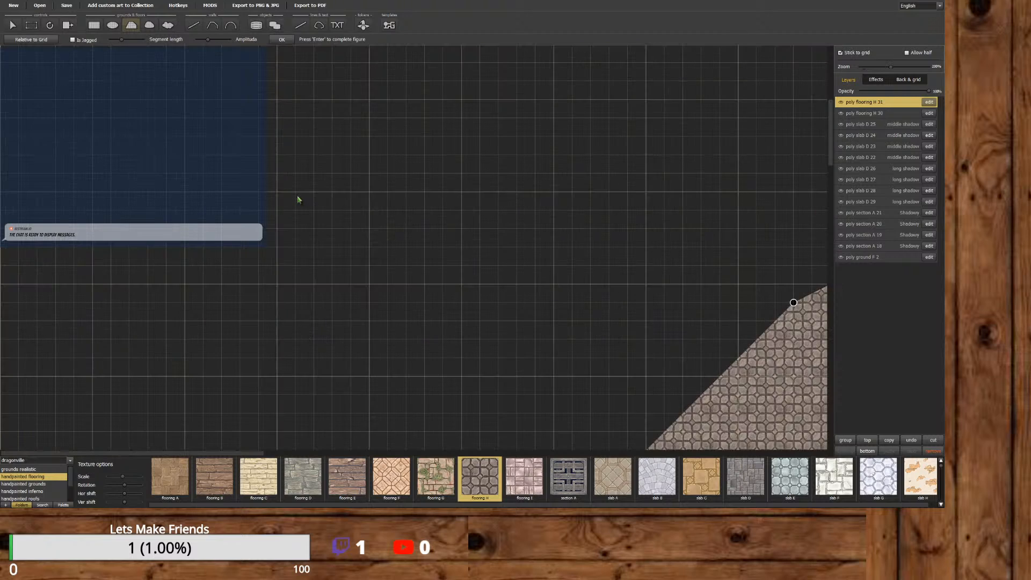
mouse_move(829, 144)
mouse_down()
mouse_move(829, 163)
mouse_move(830, 151)
mouse_up()
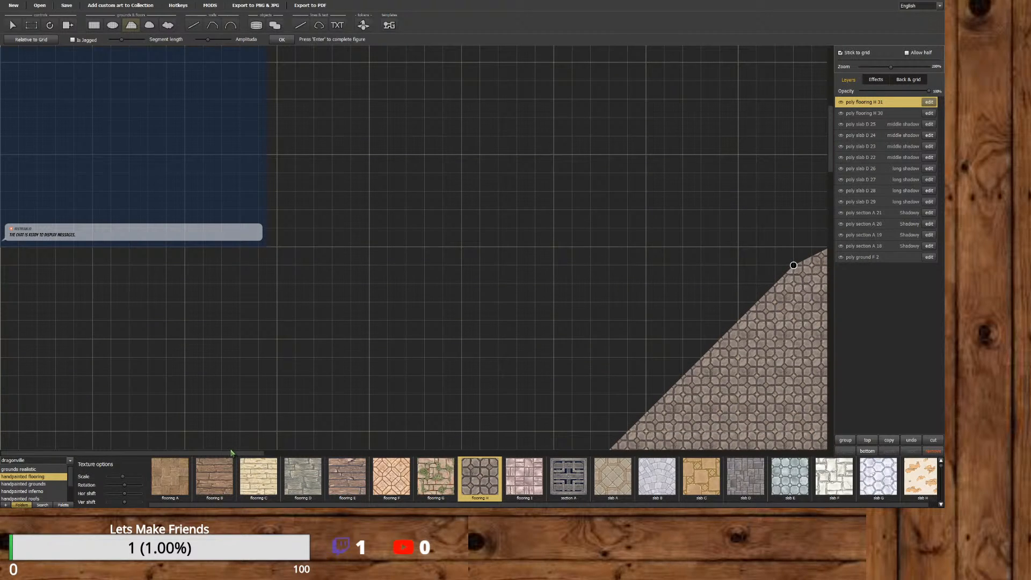
drag(234, 454, 483, 419)
scroll(516, 337, down, 5)
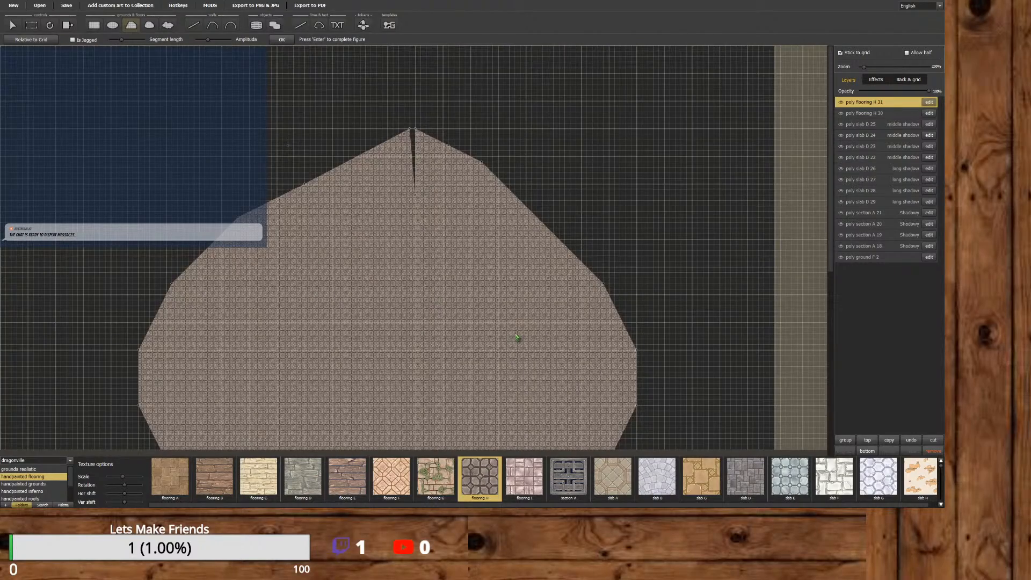
scroll(517, 337, up, 5)
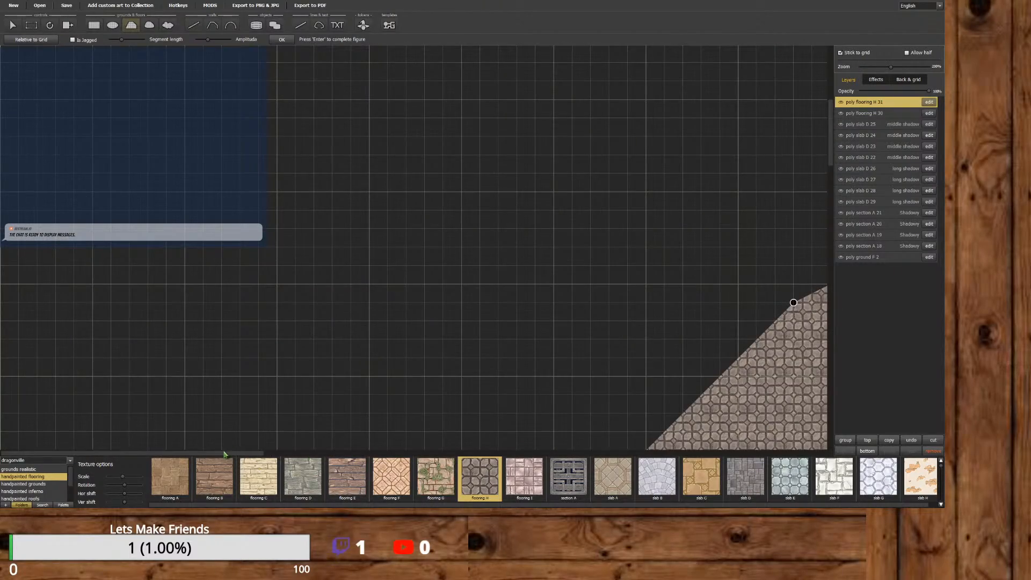
drag(224, 455, 473, 454)
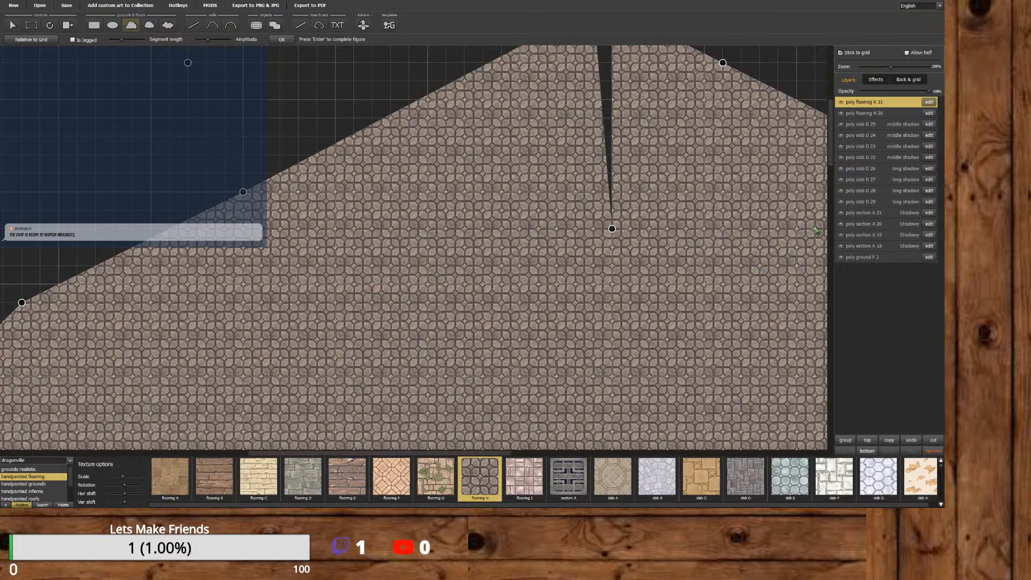
drag(836, 175, 836, 159)
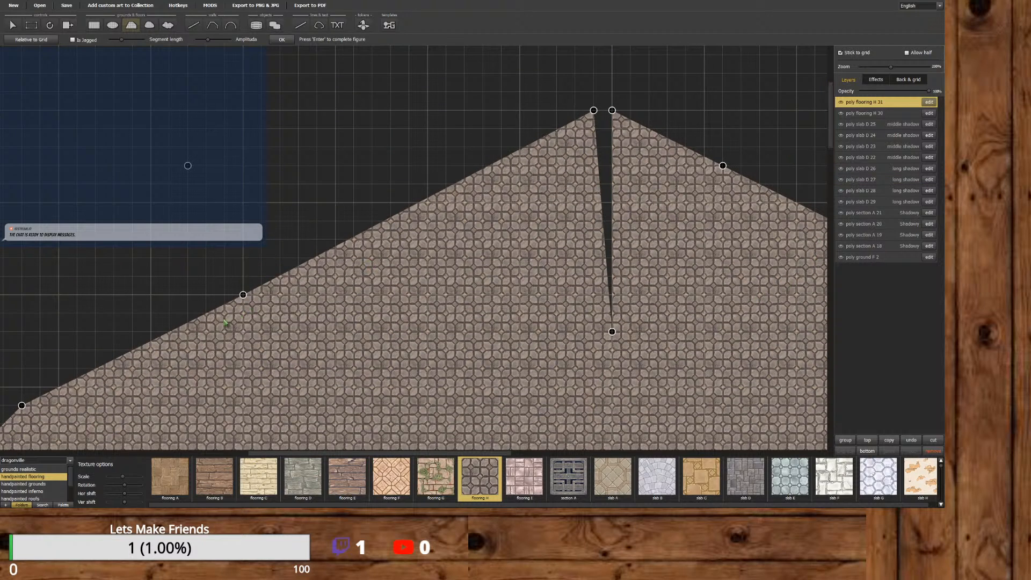
drag(243, 295, 520, 110)
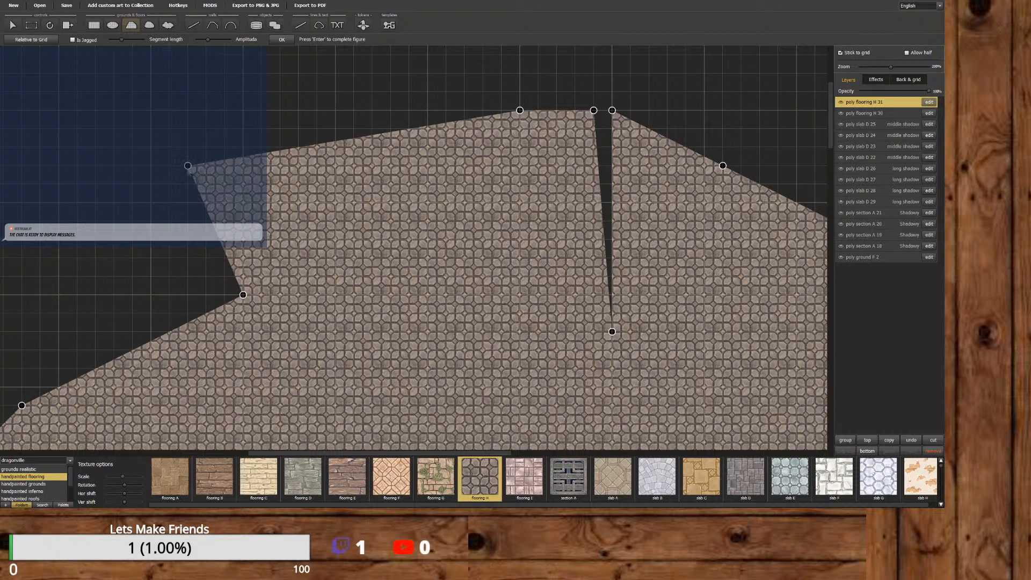
drag(187, 165, 520, 165)
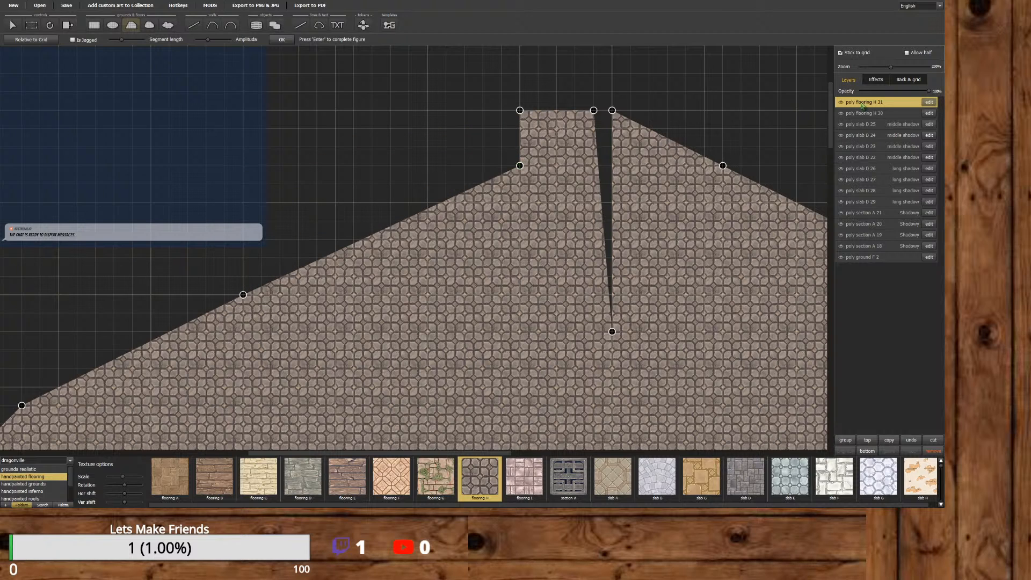
Move the new flooring H polygon layer to the end of the layer order, beneath the poly ground F layer.
drag(863, 106, 887, 261)
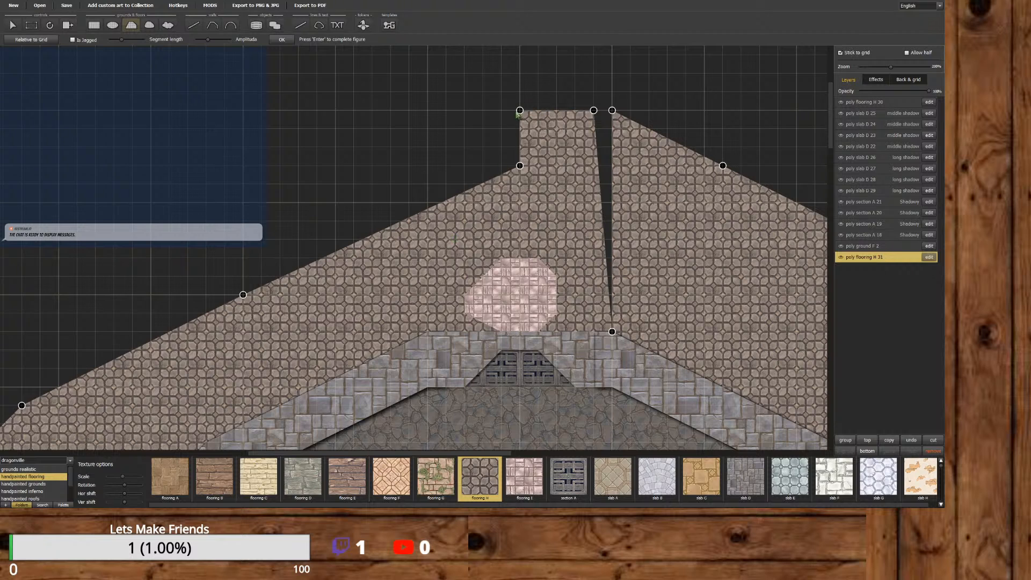
Move three vertices of the flooring polygon above the upper doorway, widening the flat top and shaping its left side to mirror the right.
drag(519, 111, 446, 110)
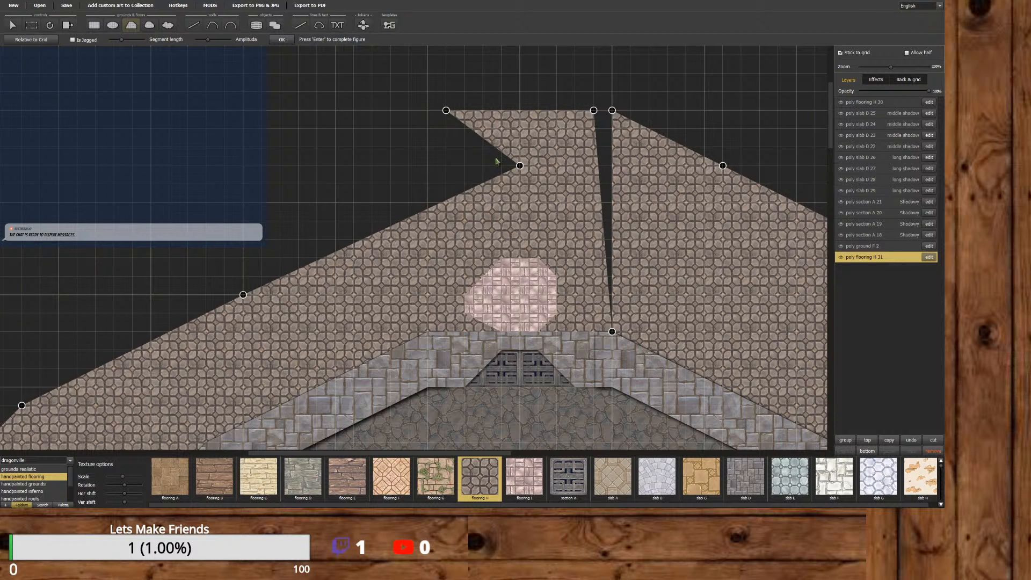
drag(520, 166, 427, 331)
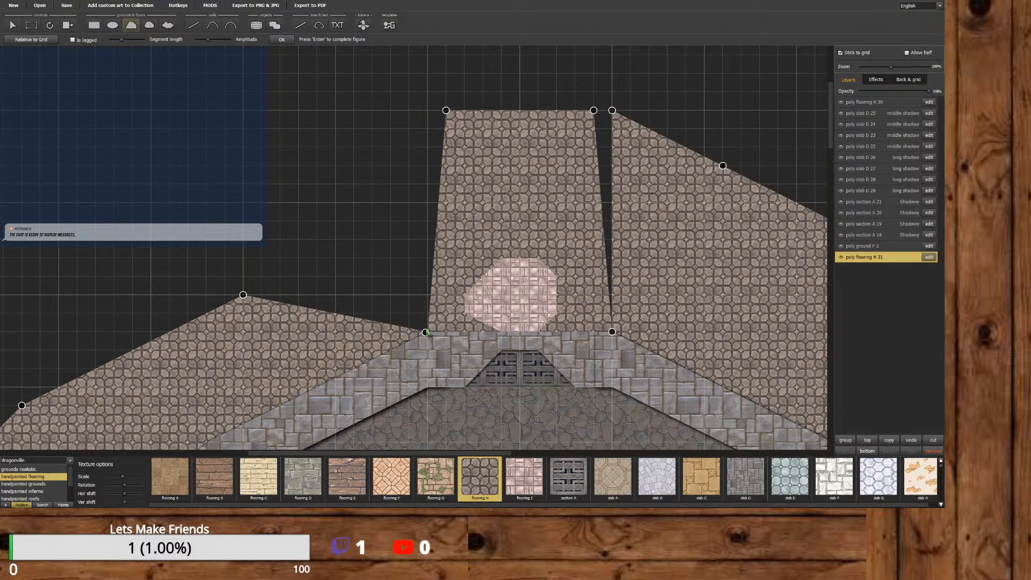
drag(243, 295, 427, 110)
scroll(510, 454, left, 5)
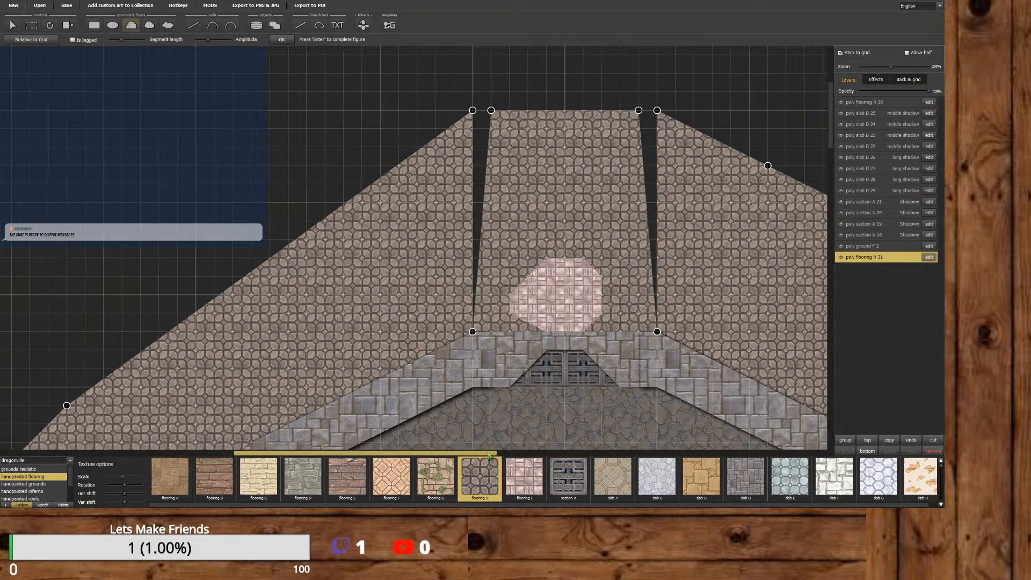
Move the flooring polygon's lower-right corner outward so the edge around the lower doorway mirrors the lower-left side.
mouse_move(829, 108)
mouse_down()
mouse_move(830, 140)
mouse_move(824, 127)
mouse_up()
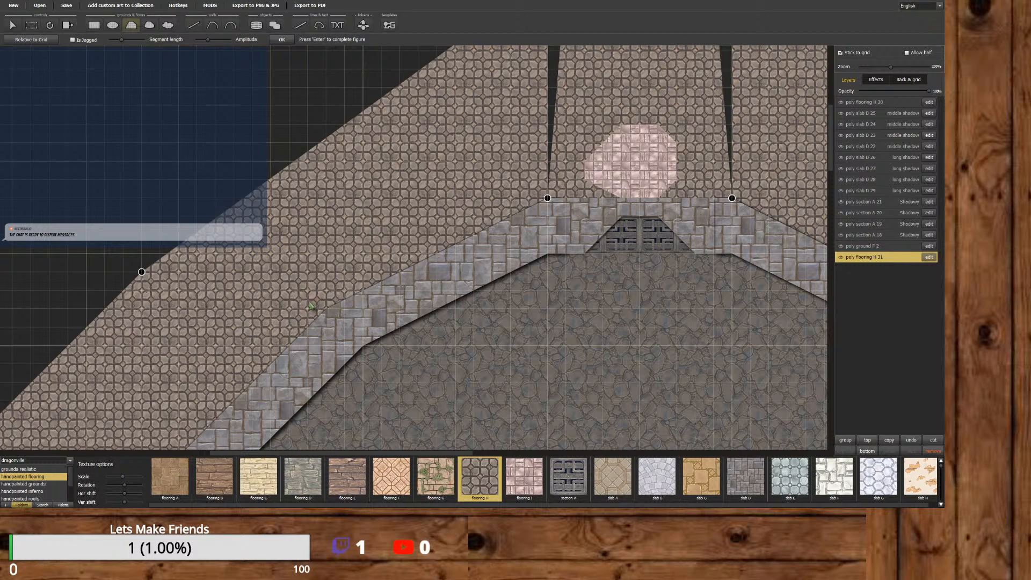
drag(445, 452, 365, 457)
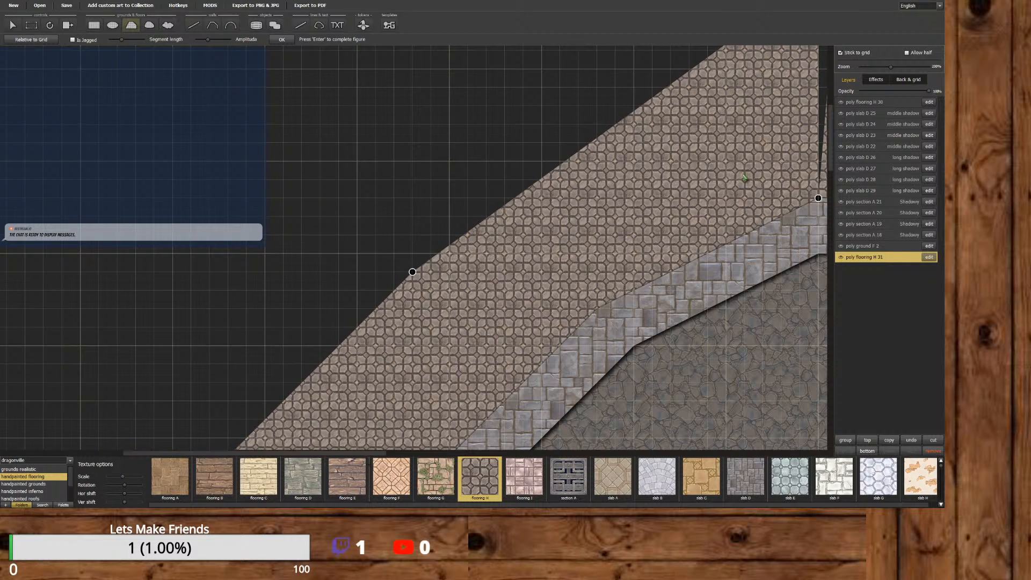
drag(830, 140, 780, 177)
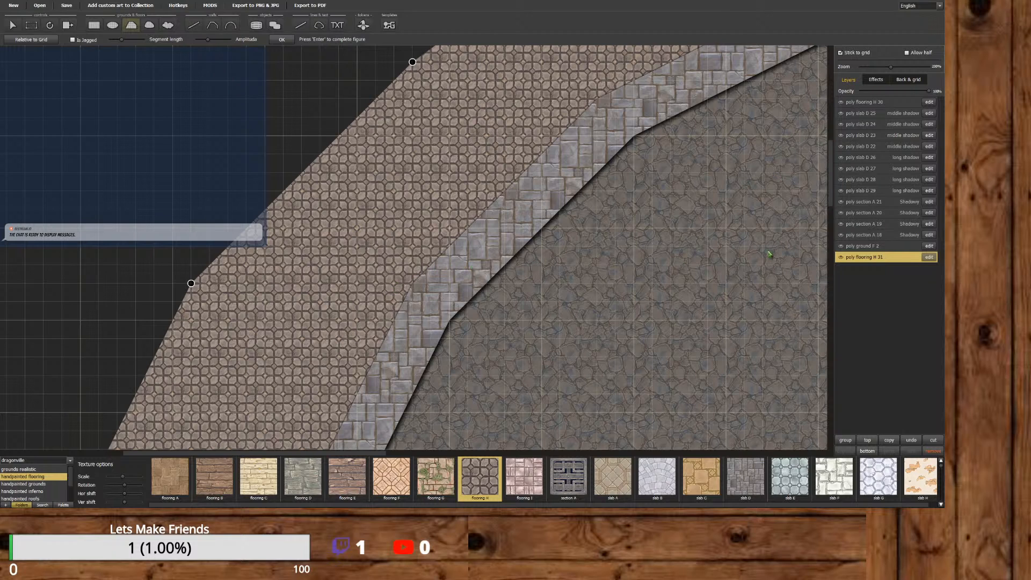
drag(830, 174, 831, 186)
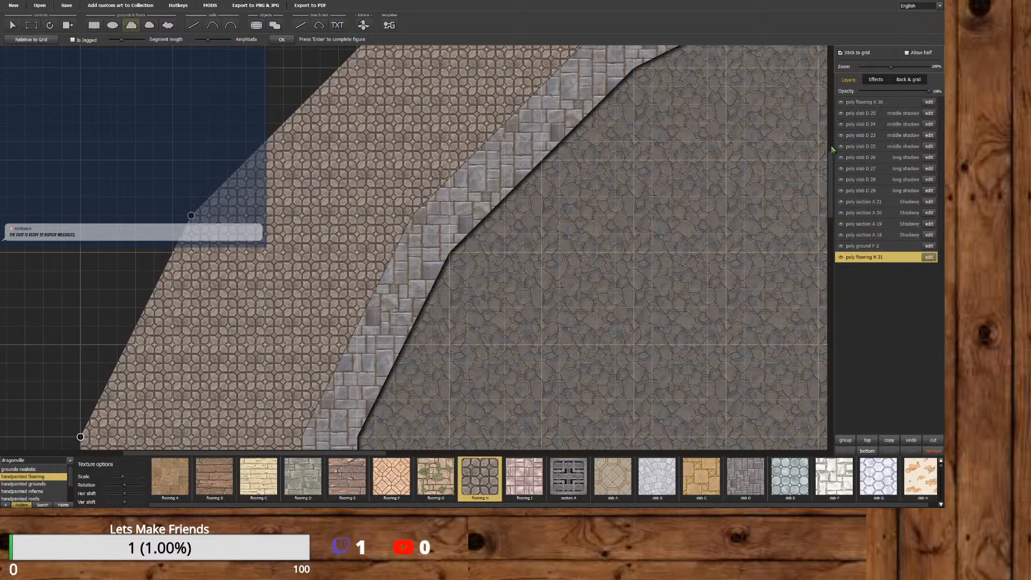
mouse_move(830, 178)
mouse_down()
mouse_move(828, 246)
mouse_move(828, 195)
mouse_up()
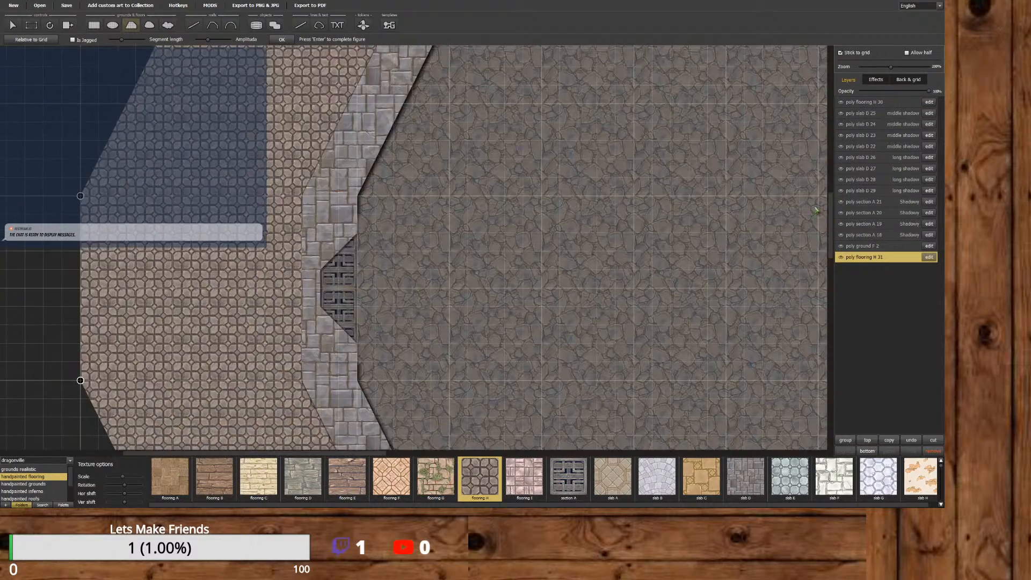
scroll(789, 226, down, 5)
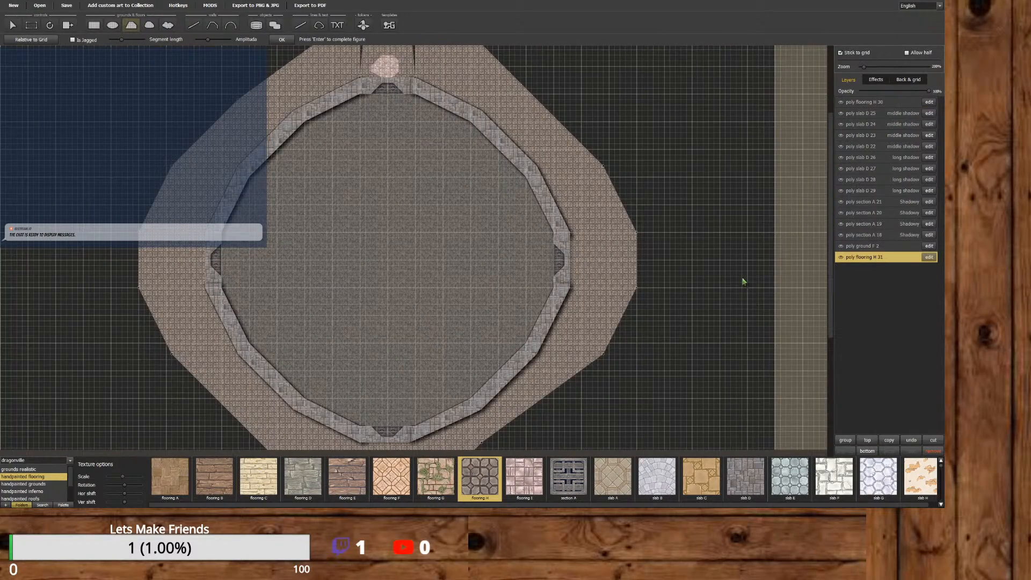
drag(832, 217, 829, 285)
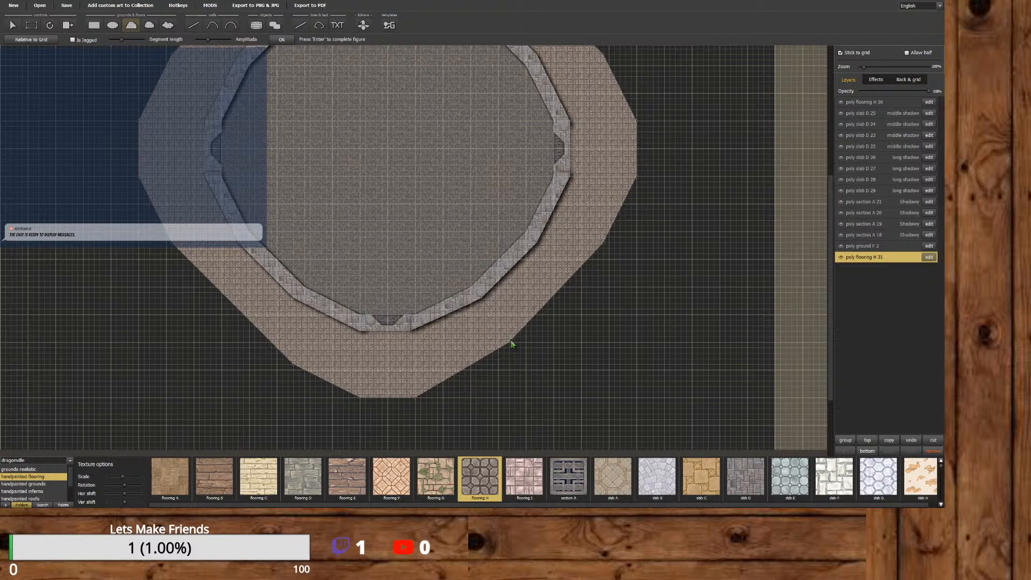
click(513, 338)
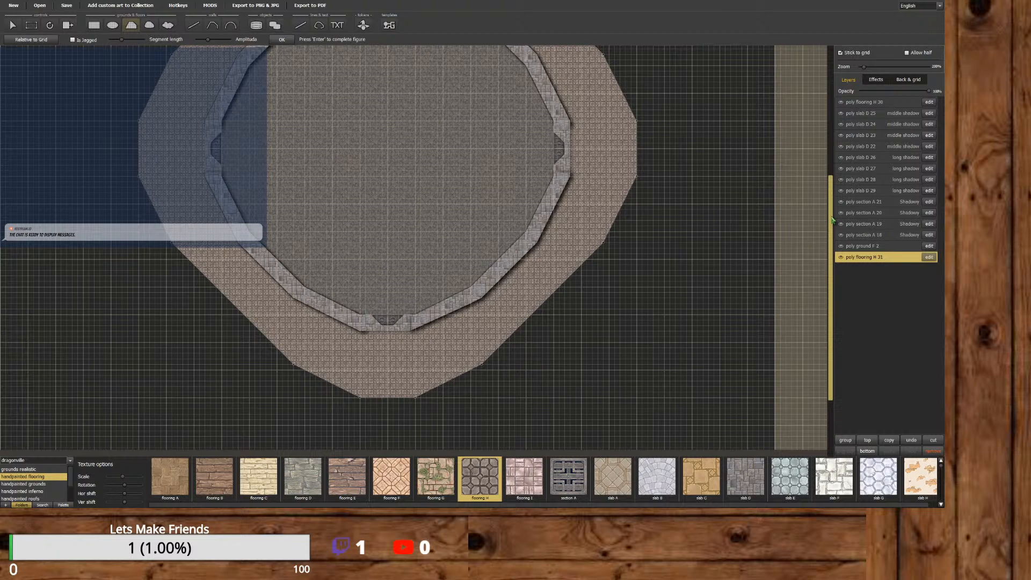
Close the two narrow gaps in the flooring polygon above the upper doorway, leaving one continuous flat top.
drag(832, 219, 801, 112)
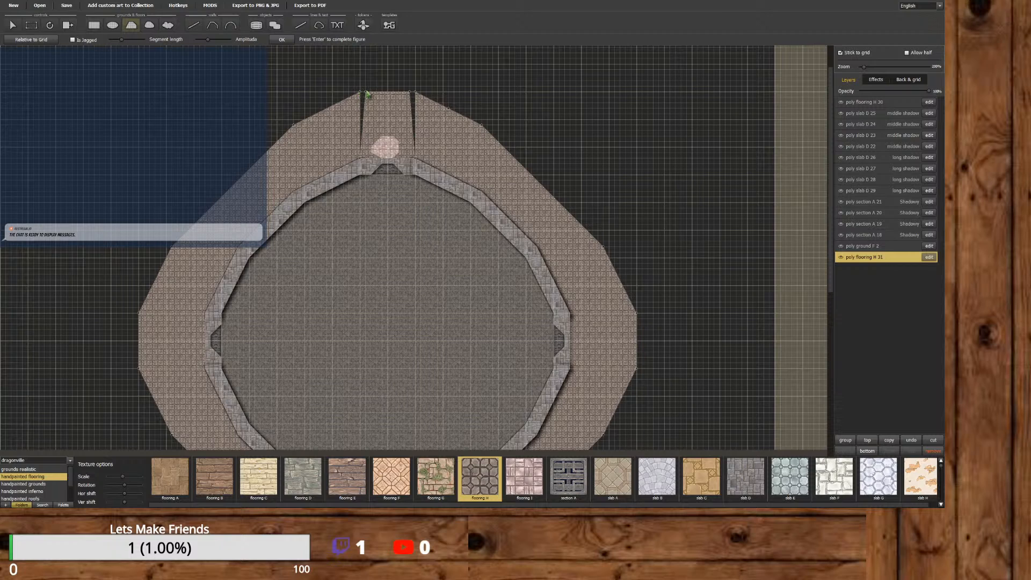
click(367, 95)
click(410, 95)
drag(832, 216, 776, 212)
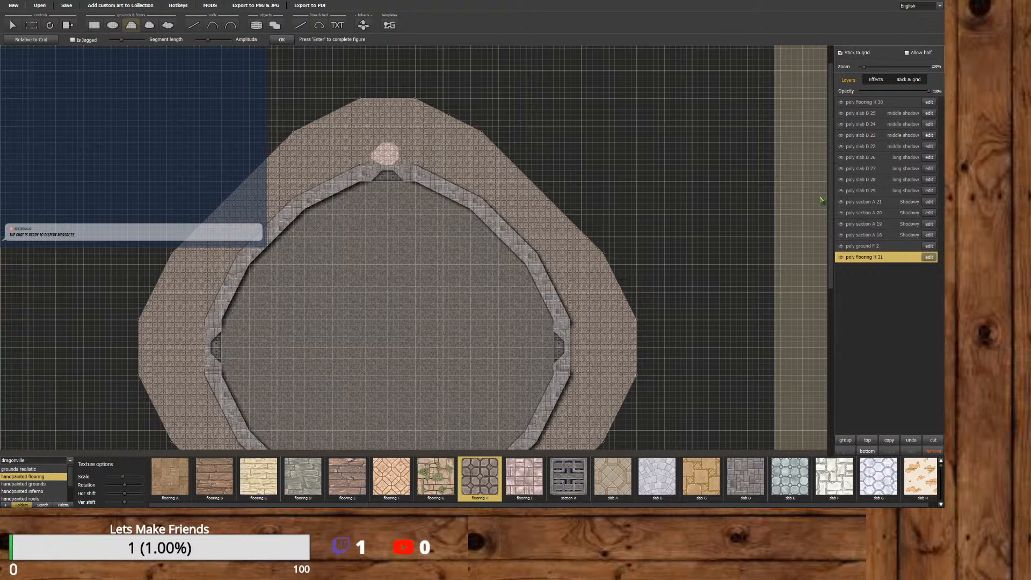
scroll(821, 200, down, 5)
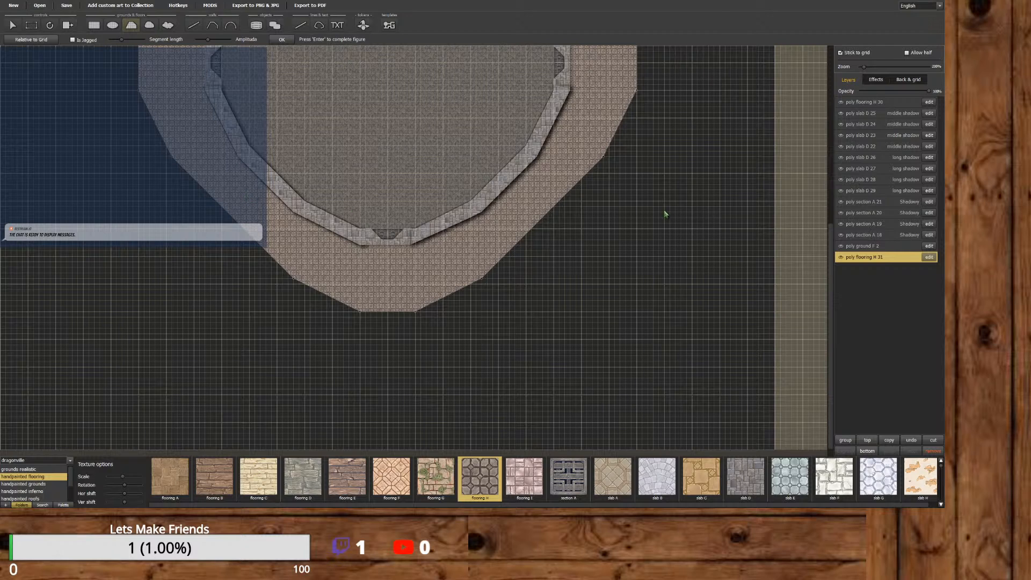
drag(830, 258, 817, 149)
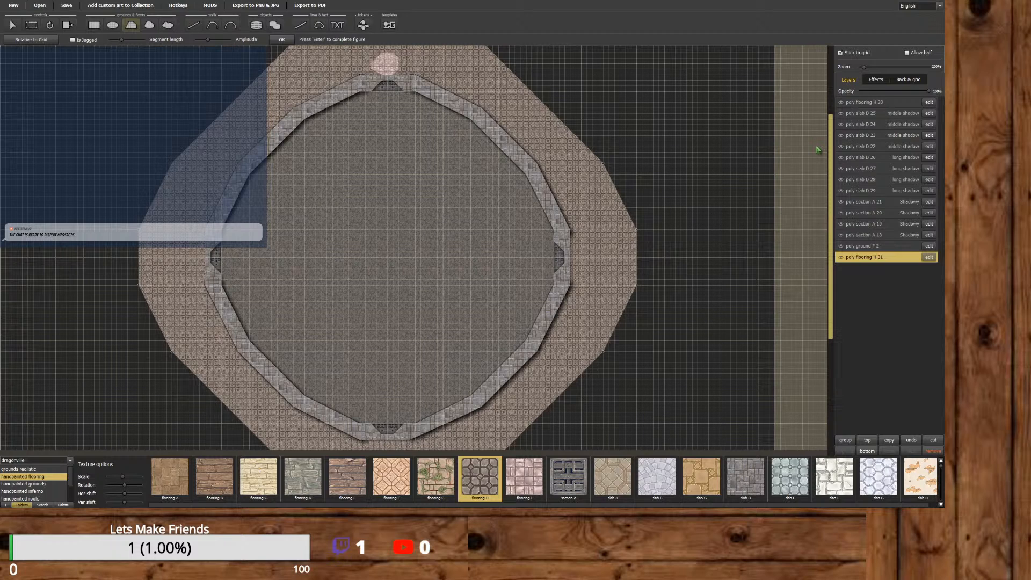
drag(817, 149, 827, 119)
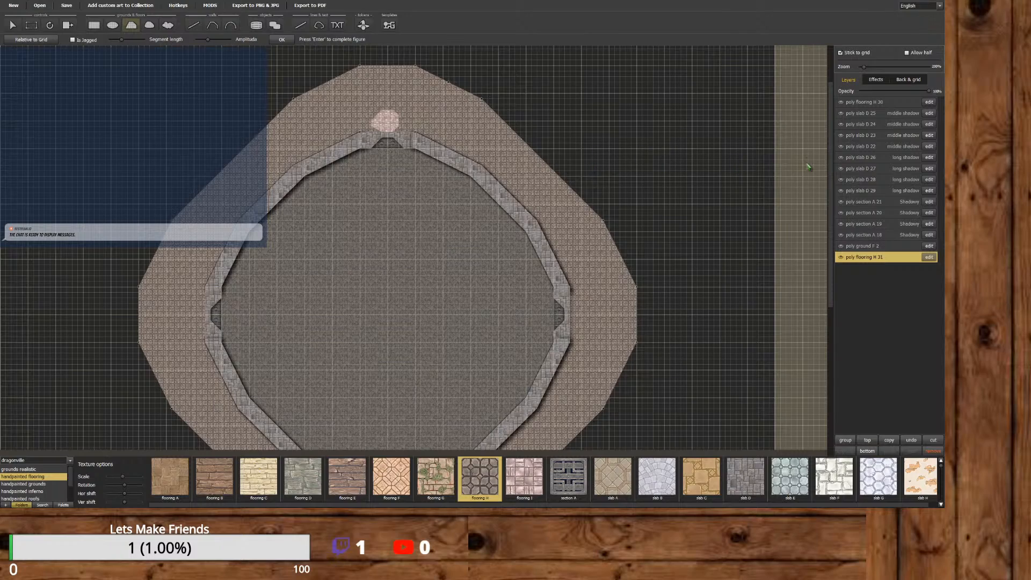
drag(832, 160, 773, 172)
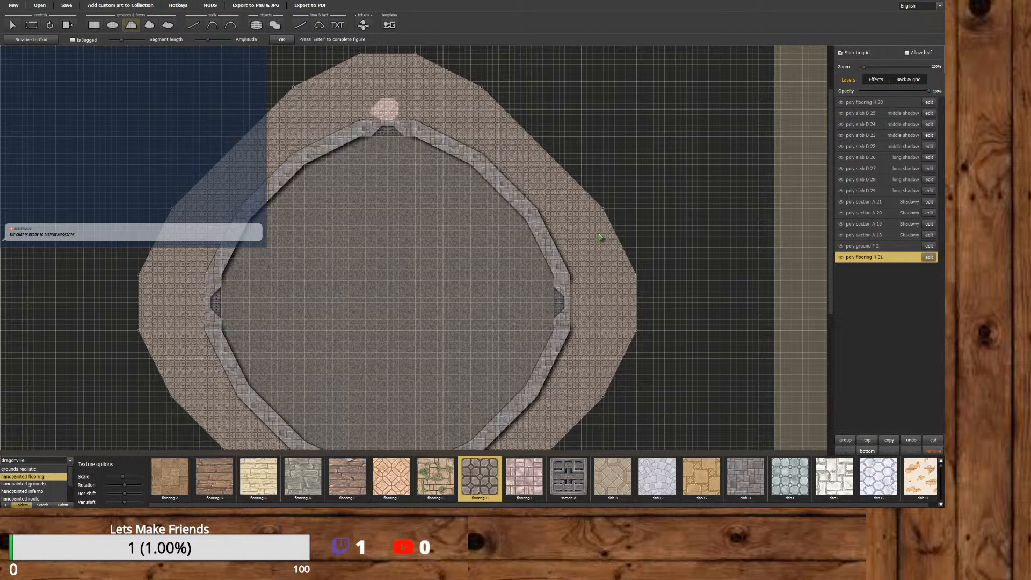
Apply the middle shadow effect to the wall layers poly slab D 26, 27, 28 and 29.
click(893, 158)
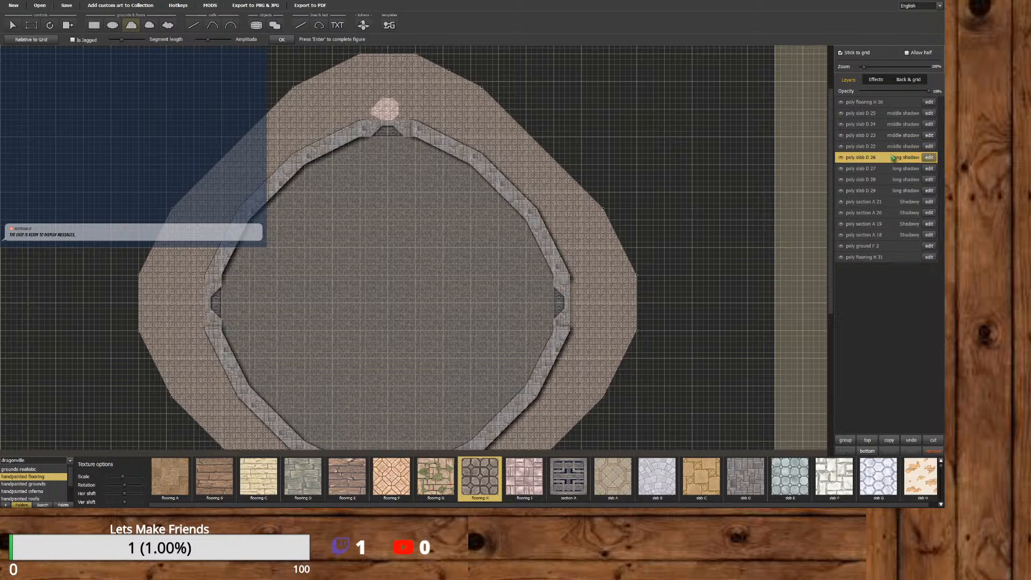
click(880, 80)
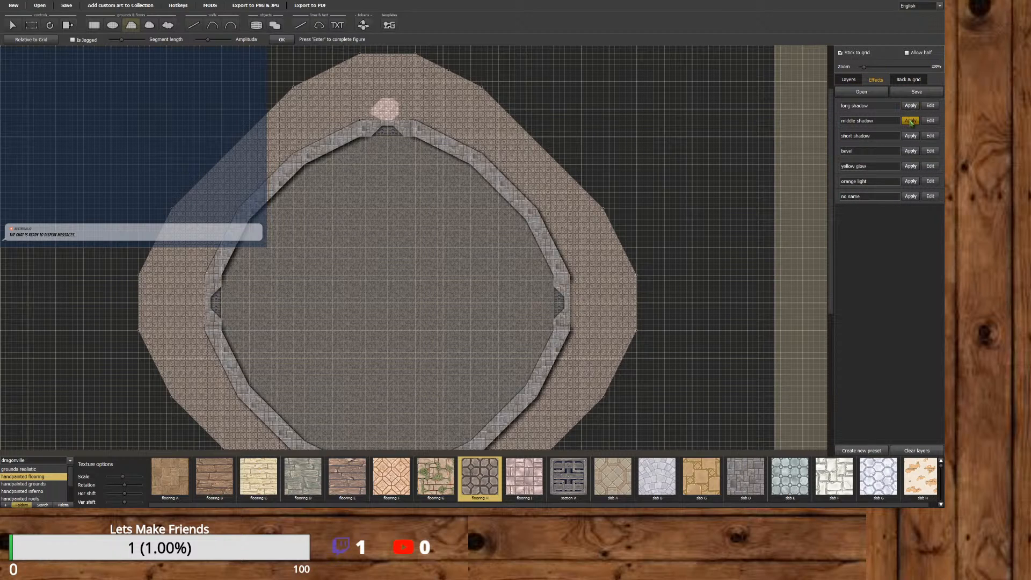
click(911, 122)
click(848, 79)
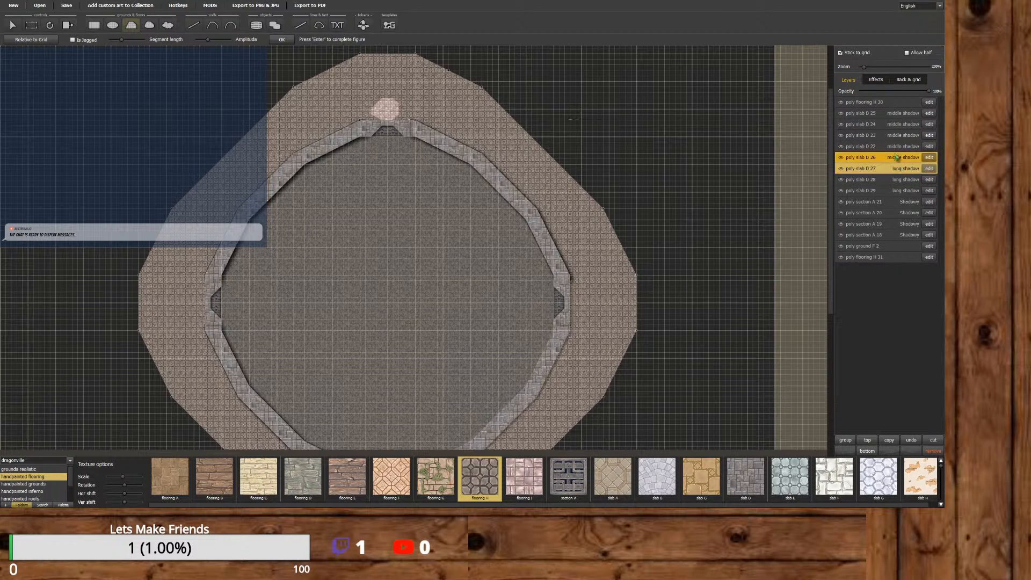
click(876, 80)
click(911, 121)
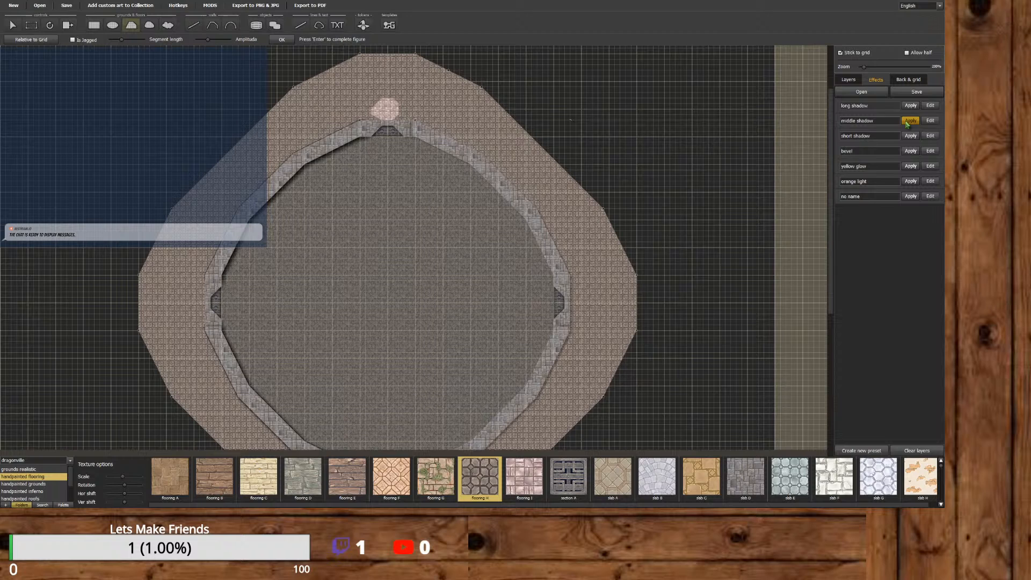
click(848, 81)
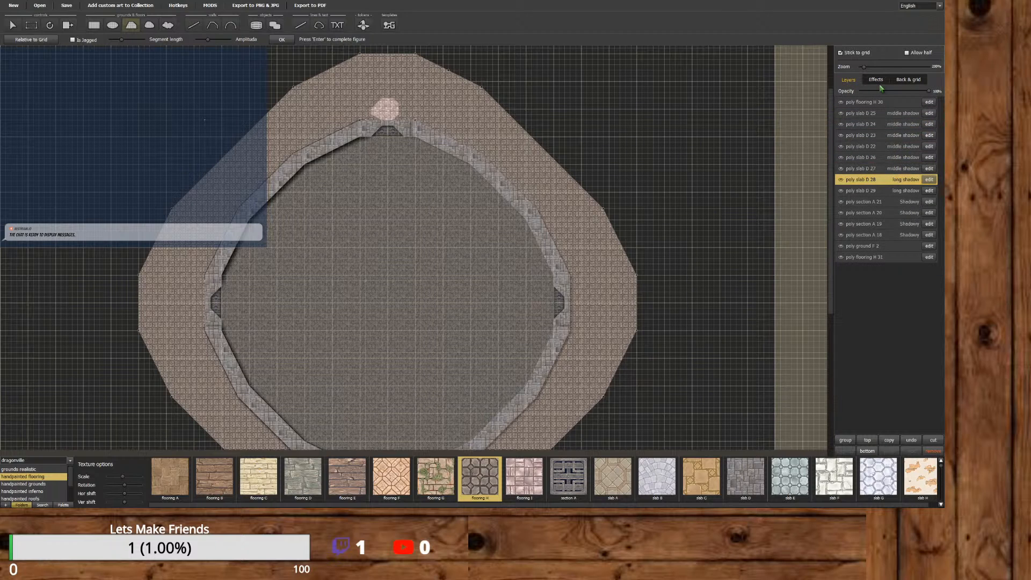
click(878, 80)
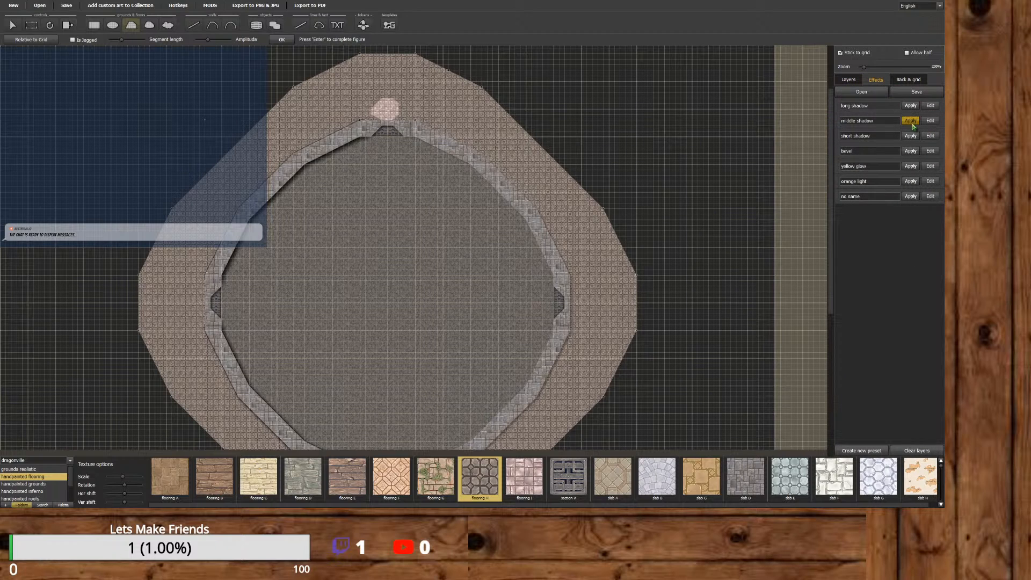
click(912, 122)
click(848, 81)
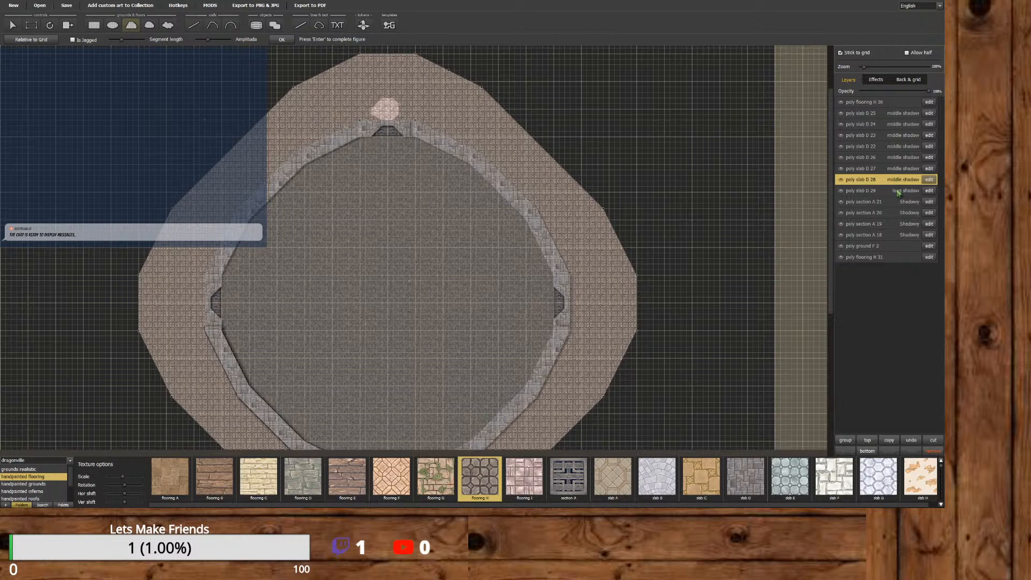
click(876, 80)
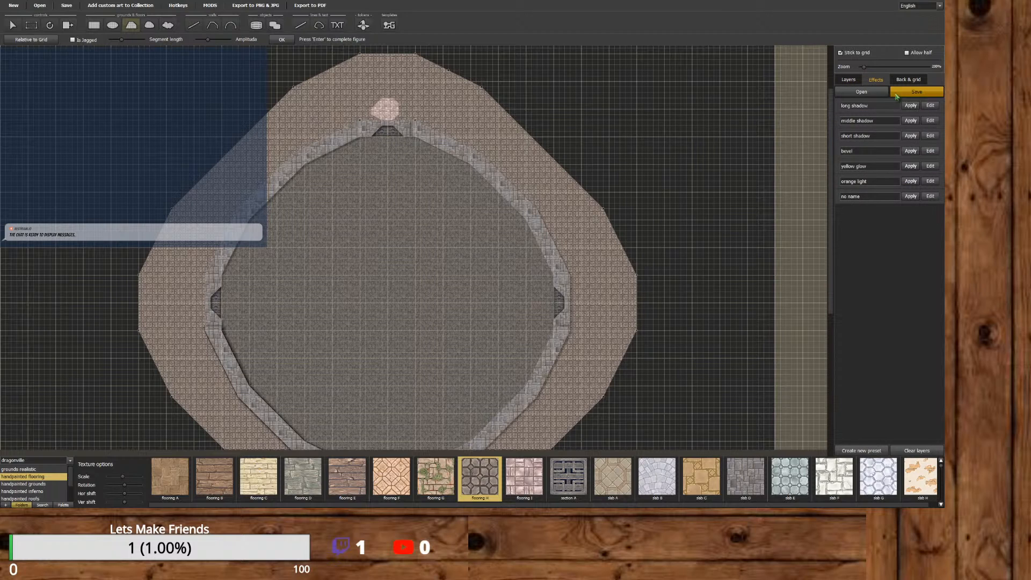
click(910, 121)
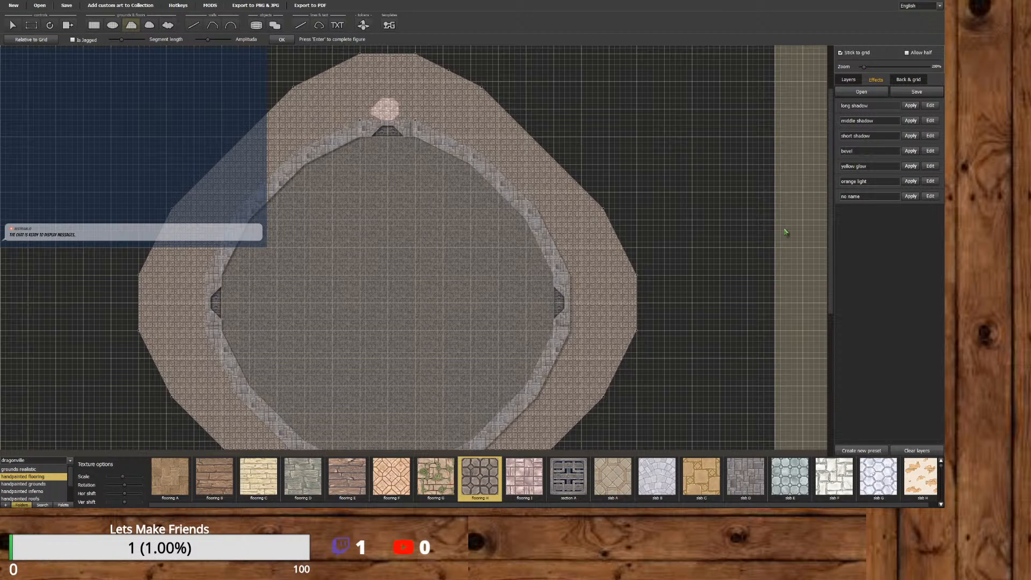
Select the small pink flooring patch above the upper doorway and apply the long shadow effect to it.
mouse_move(830, 256)
mouse_down()
mouse_move(830, 310)
mouse_move(819, 253)
mouse_up()
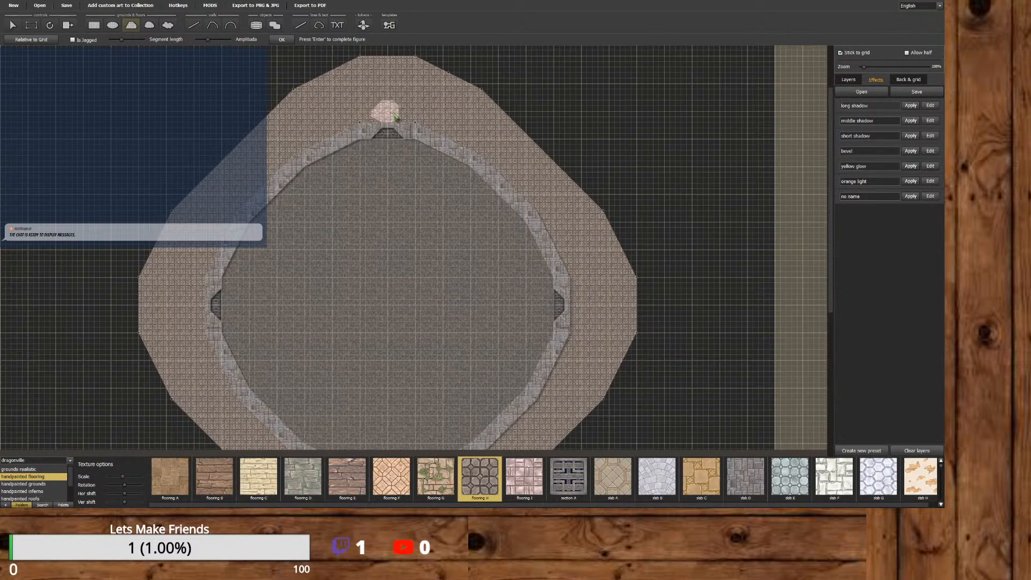
click(12, 25)
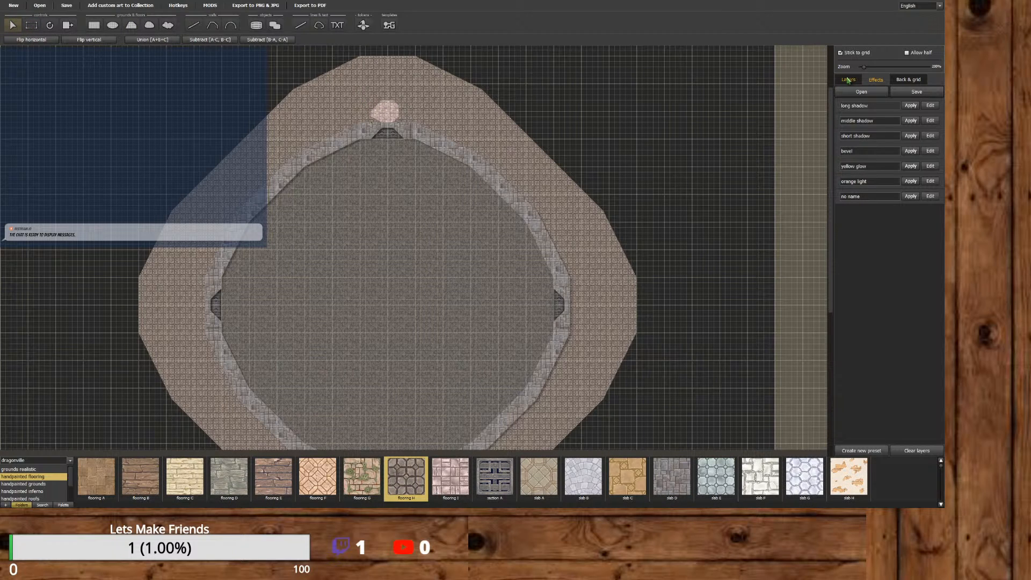
click(911, 105)
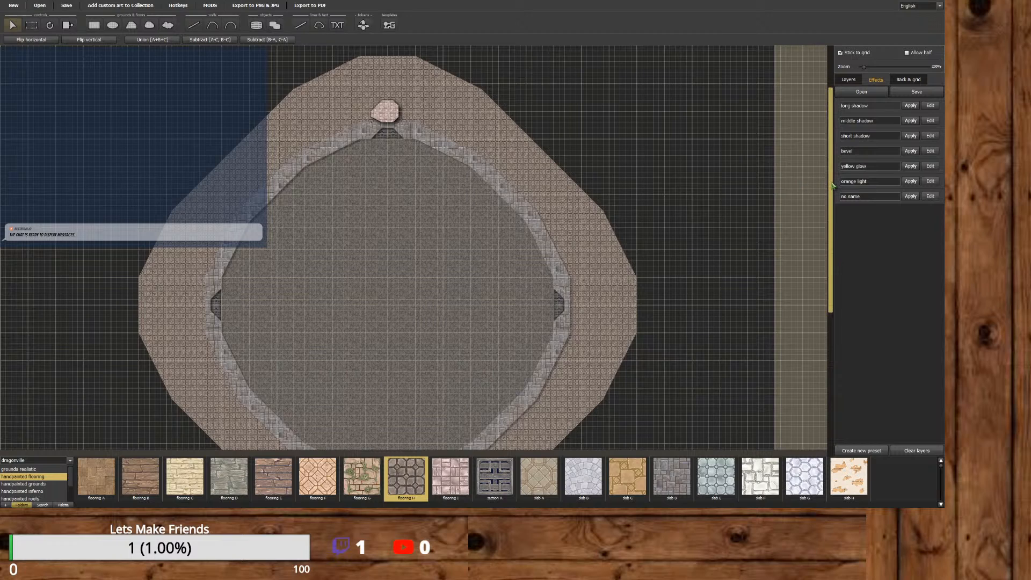
scroll(833, 203, down, 1)
drag(833, 202, 833, 232)
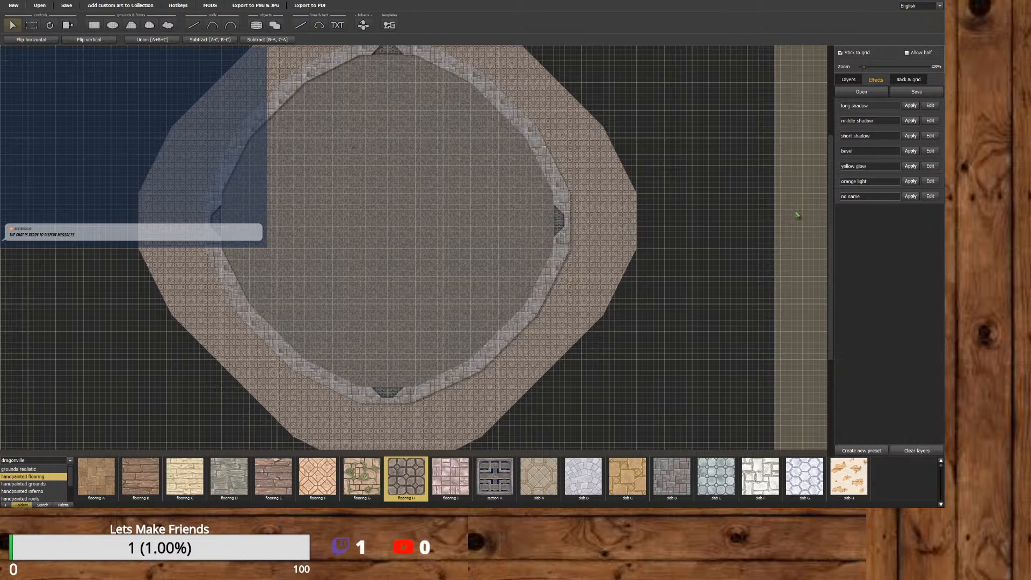
drag(830, 190, 821, 180)
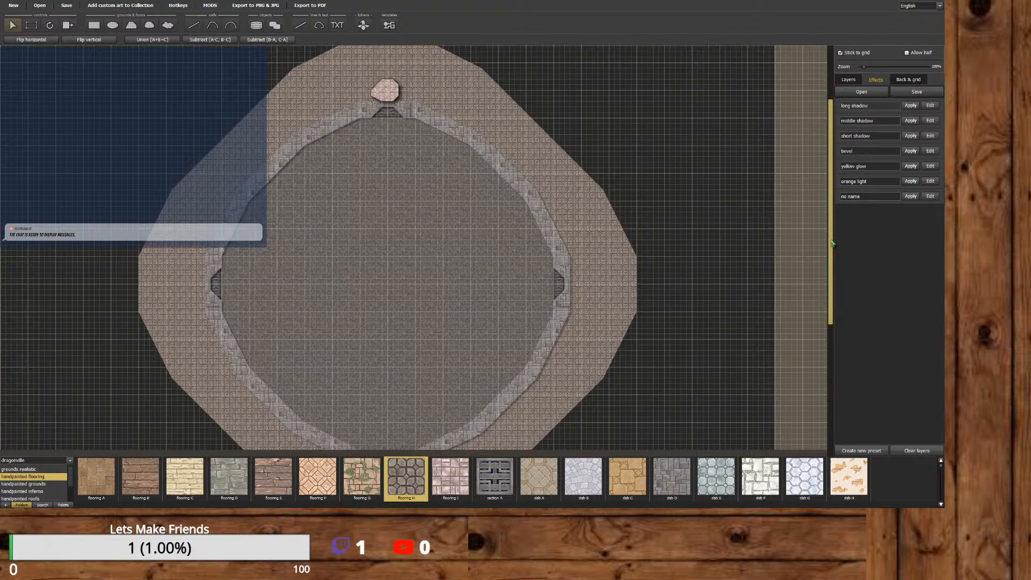
scroll(813, 226, up, 3)
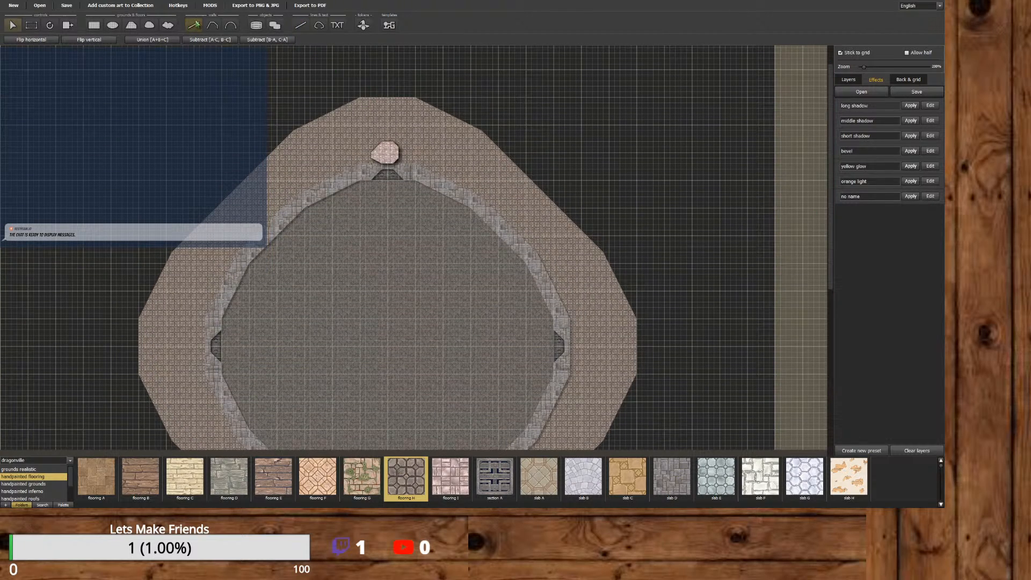
click(194, 25)
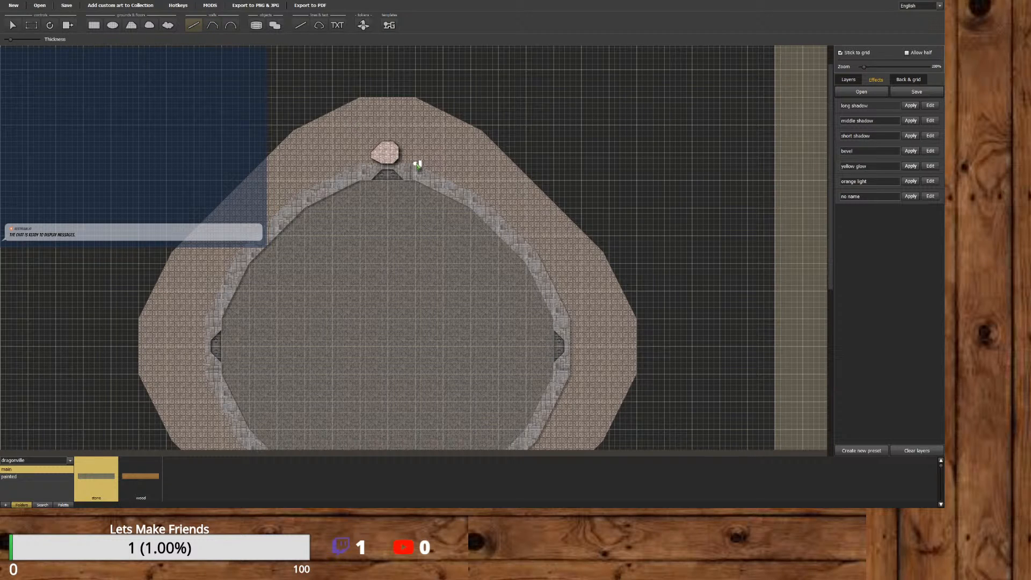
click(300, 26)
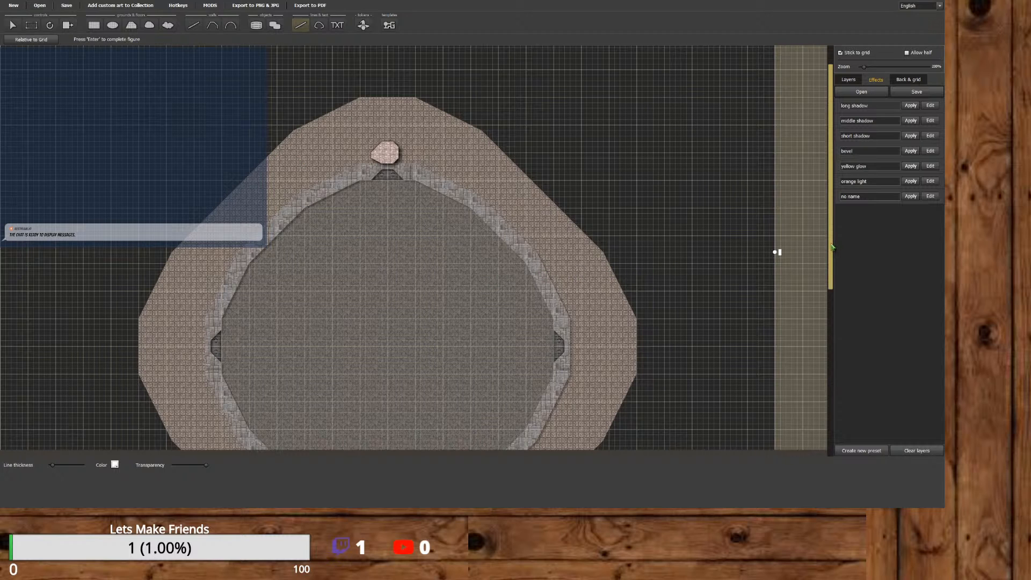
scroll(428, 214, up, 5)
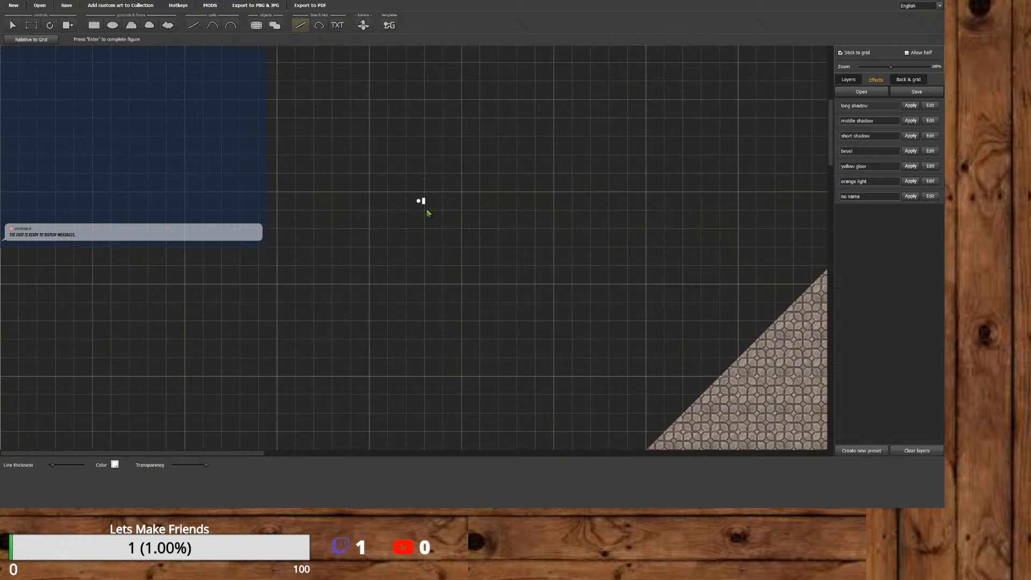
scroll(427, 213, down, 5)
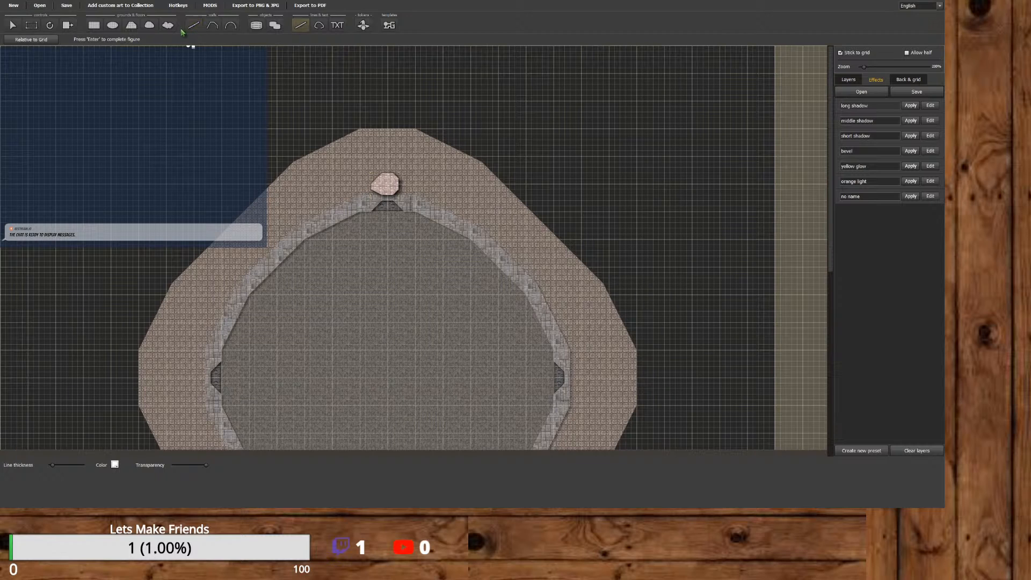
Browse the floor textures in the fairy valley, fantasy_fortress and x_oldschool_dnd collections and return to the dragonville collection.
click(94, 26)
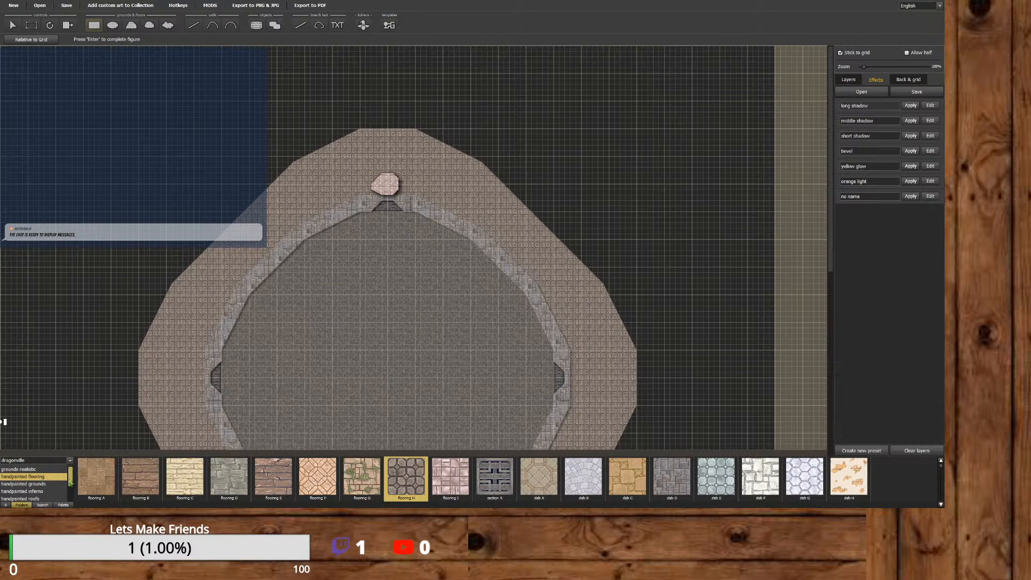
scroll(71, 481, down, 2)
scroll(71, 482, up, 2)
click(69, 461)
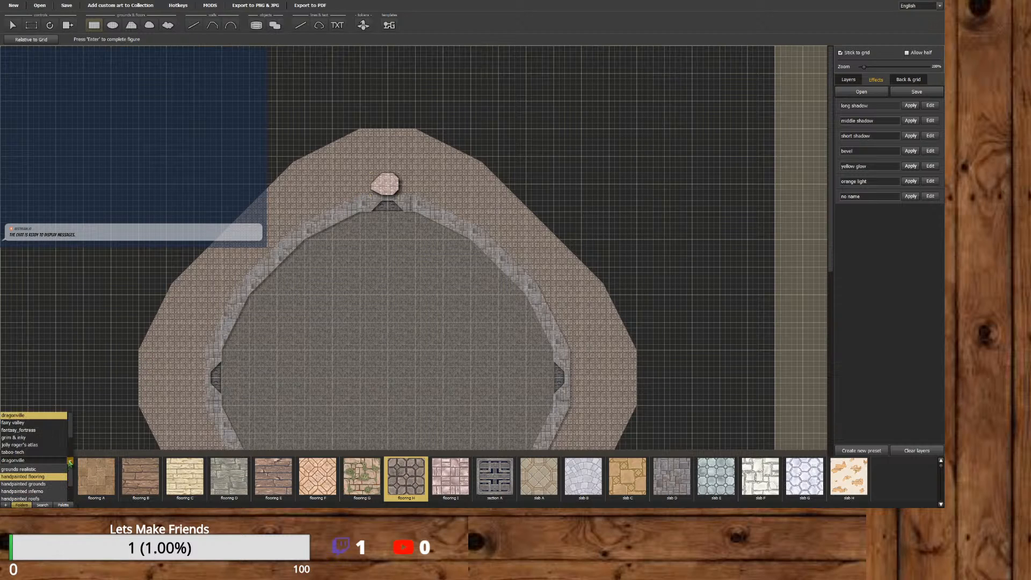
click(50, 427)
click(70, 460)
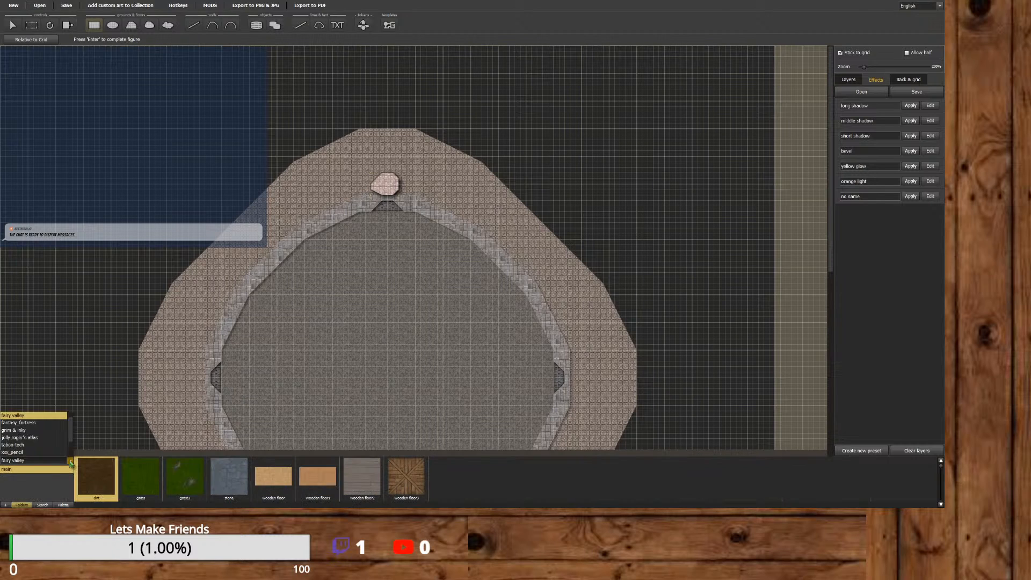
click(56, 426)
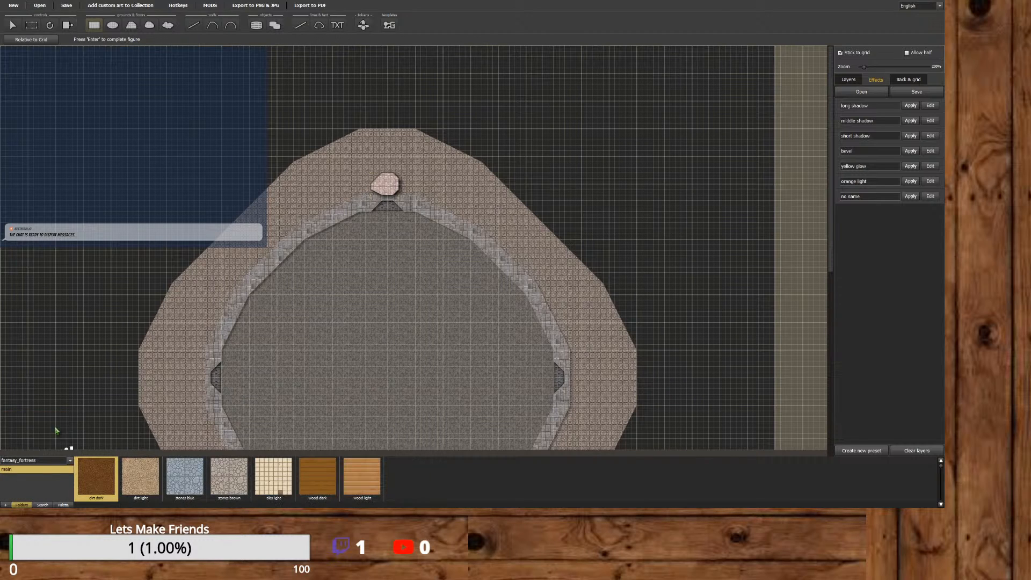
click(70, 462)
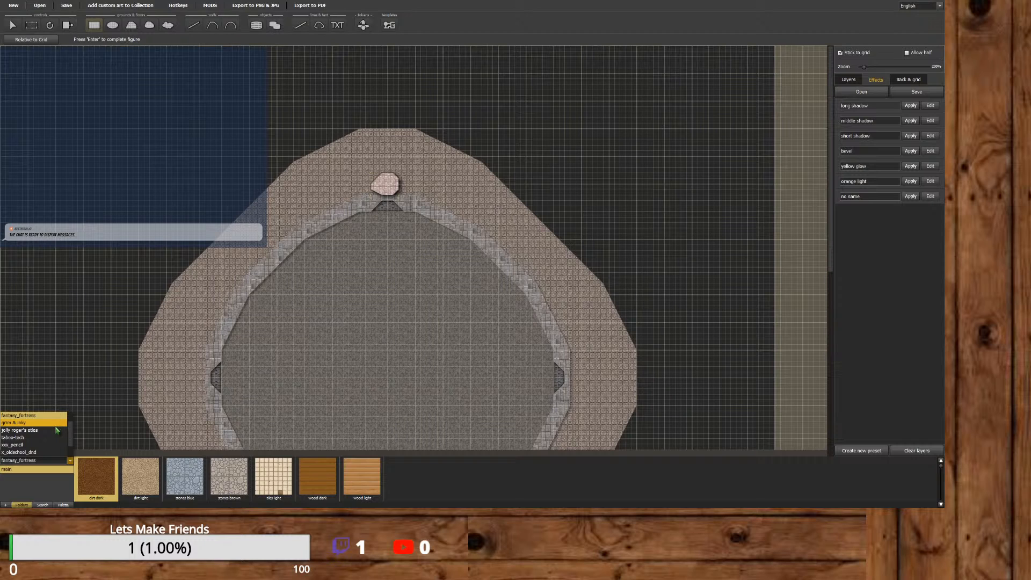
scroll(56, 429, down, 2)
click(55, 437)
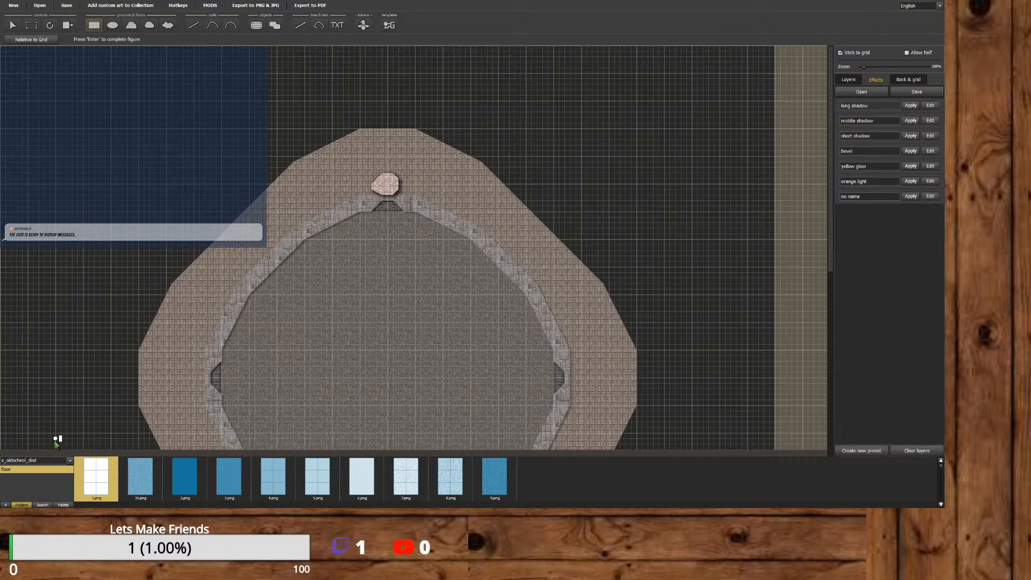
click(70, 460)
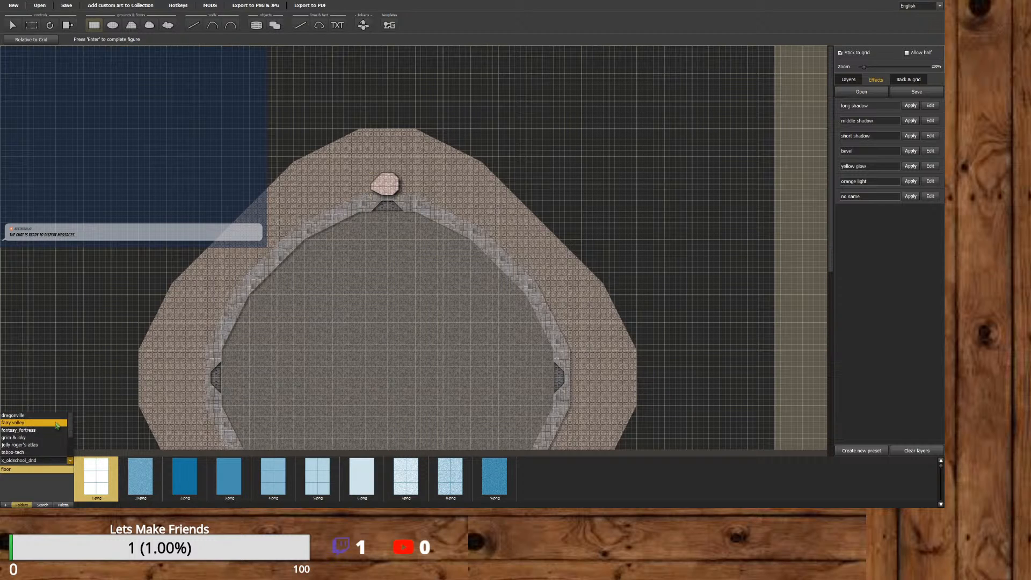
click(51, 416)
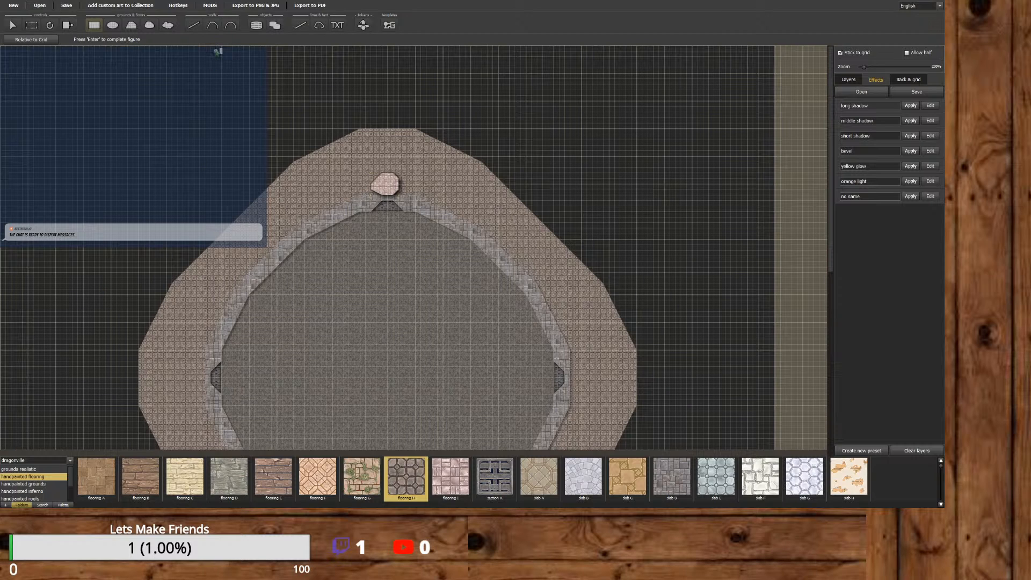
Search the object library for "stairs".
click(256, 26)
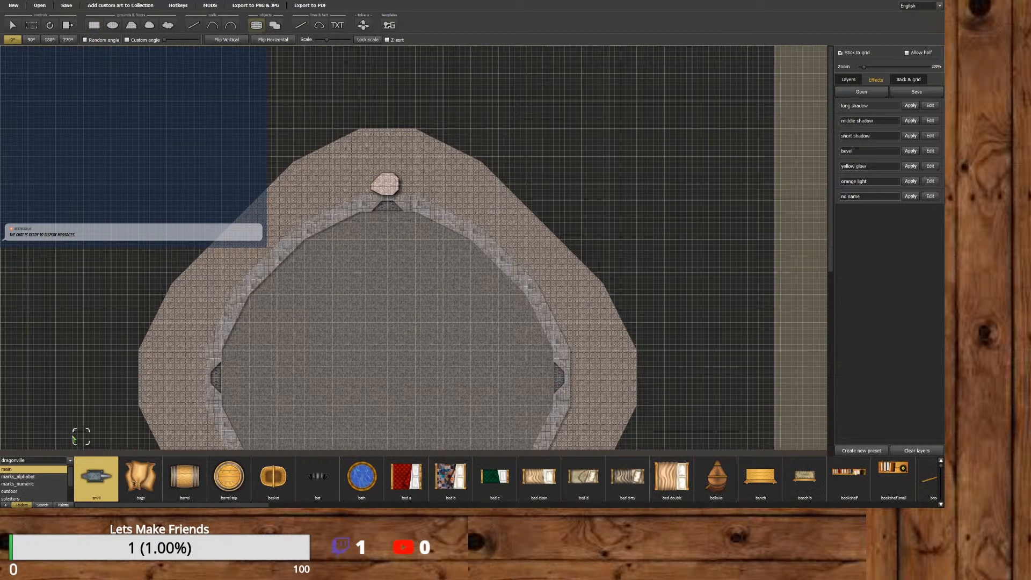
click(48, 504)
click(28, 463)
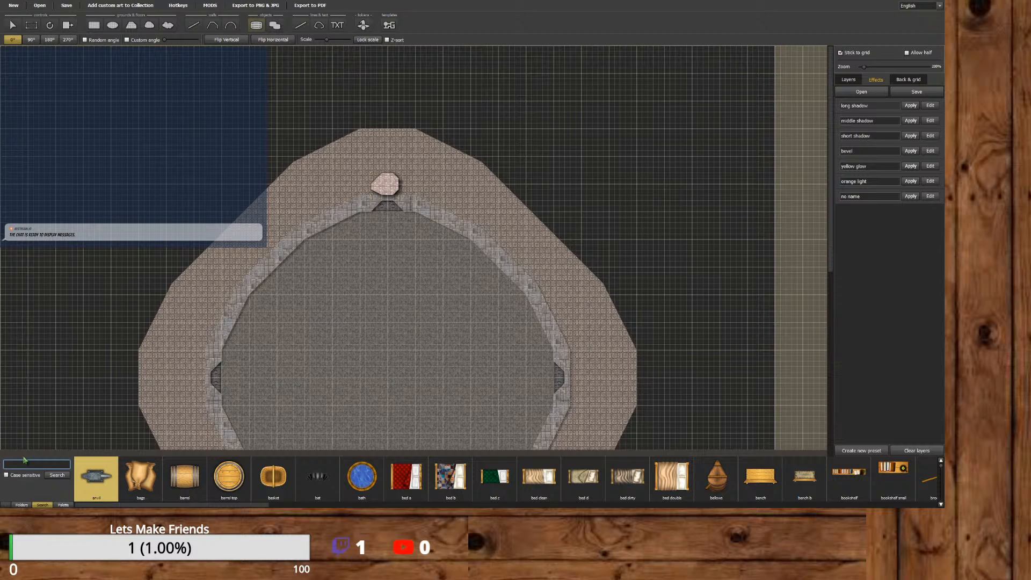
text(stairs)
key(Return)
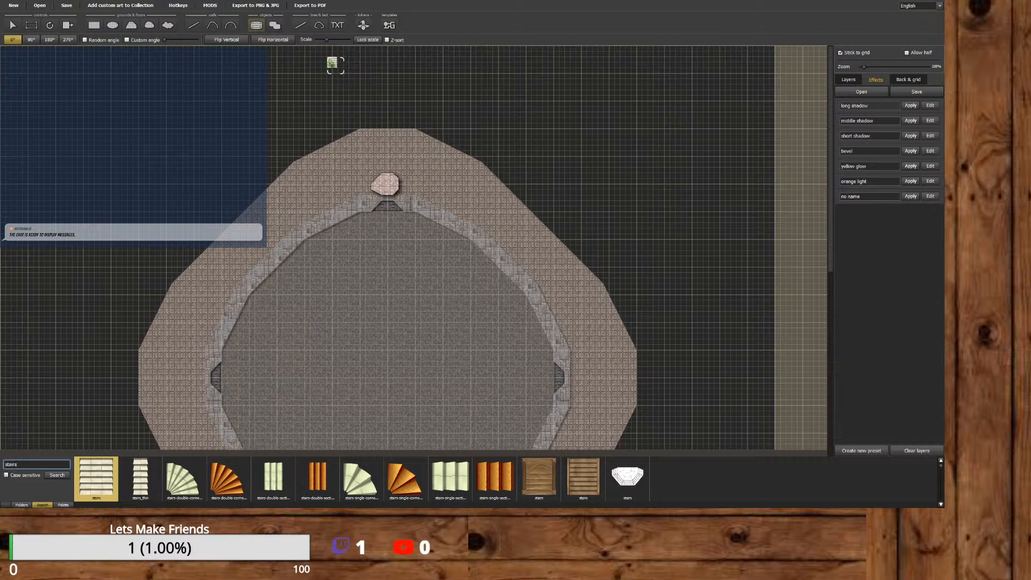
Enlarge the plain white stairs object and place one piece just above the upper doorway, partly covering the pink flooring patch.
drag(326, 40, 347, 41)
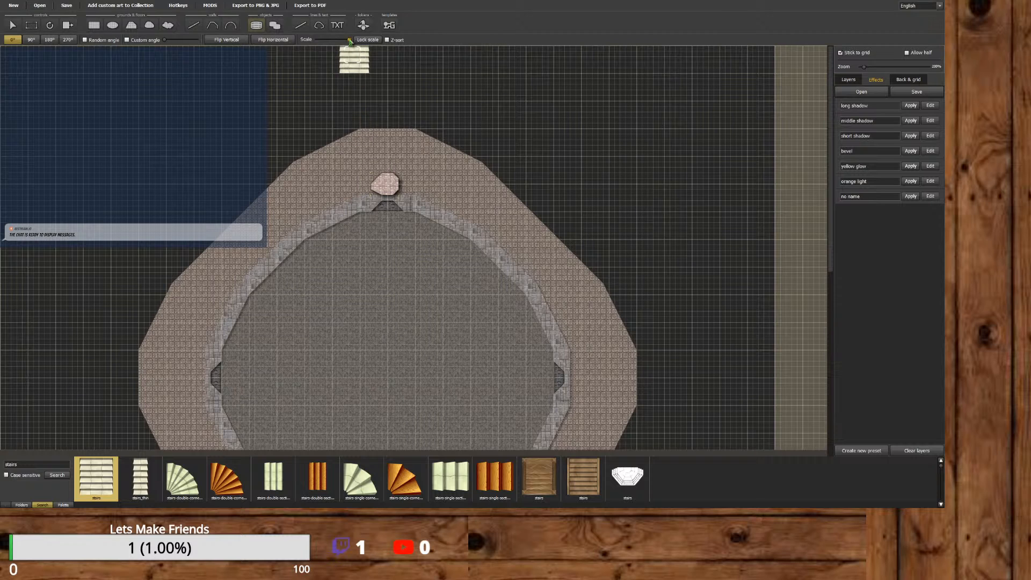
drag(349, 40, 347, 41)
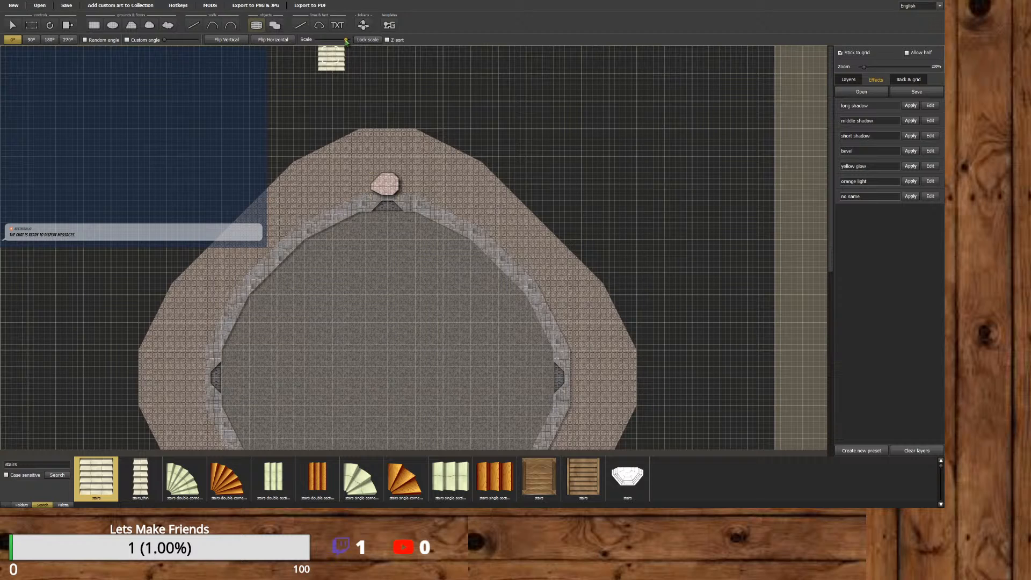
mouse_move(346, 41)
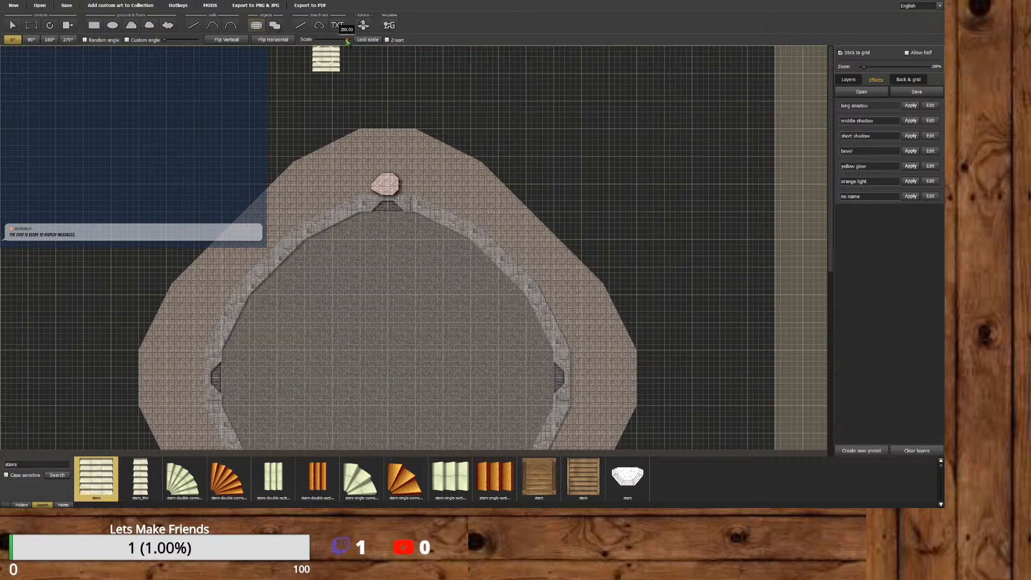
drag(347, 41, 345, 43)
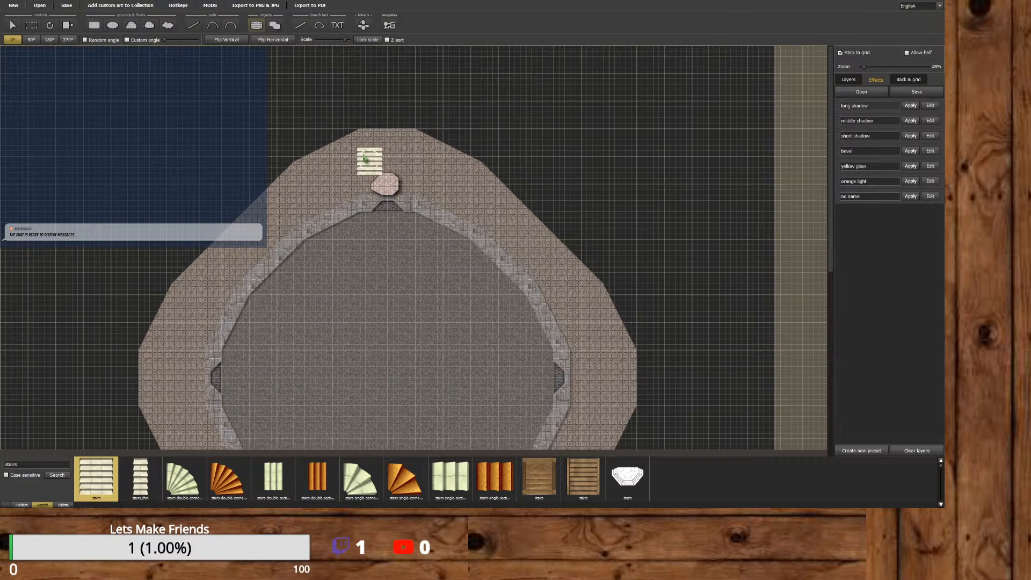
click(369, 174)
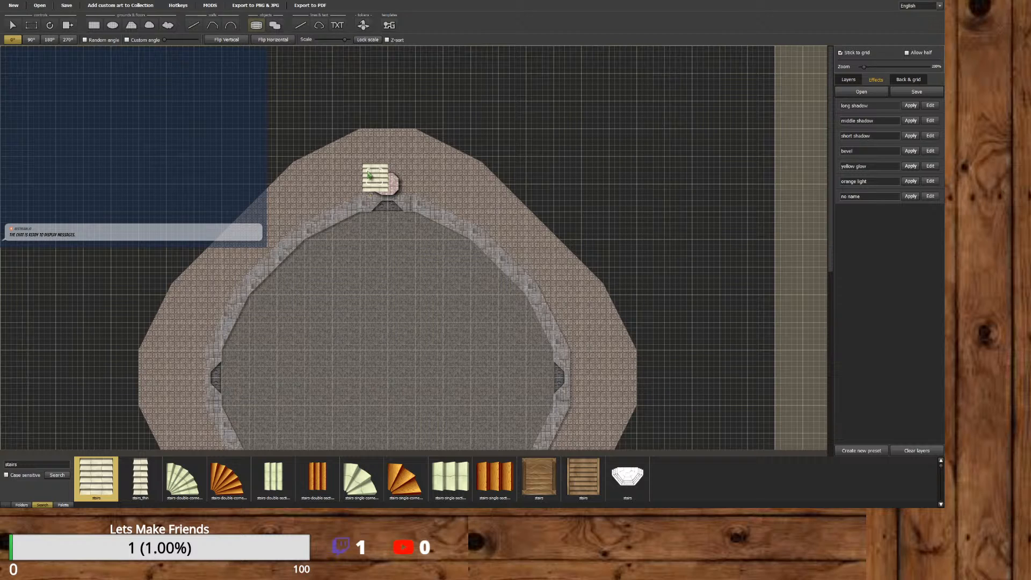
Lock the enlarged stairs scale and add three more pieces, using horizontal flipping, to form a two-by-two staircase block above the upper doorway.
scroll(369, 175, down, 3)
drag(326, 40, 345, 45)
click(367, 39)
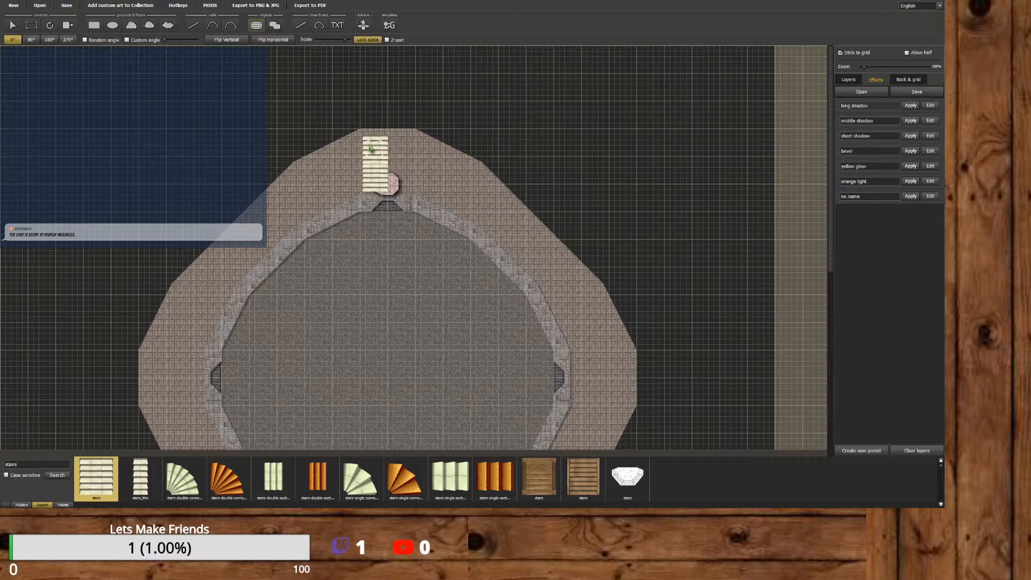
click(271, 40)
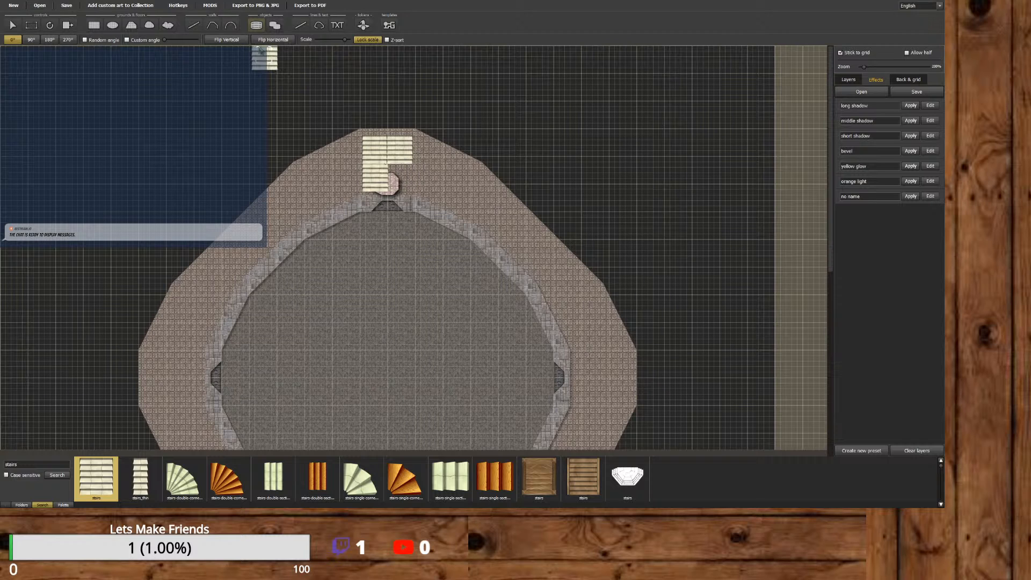
click(271, 39)
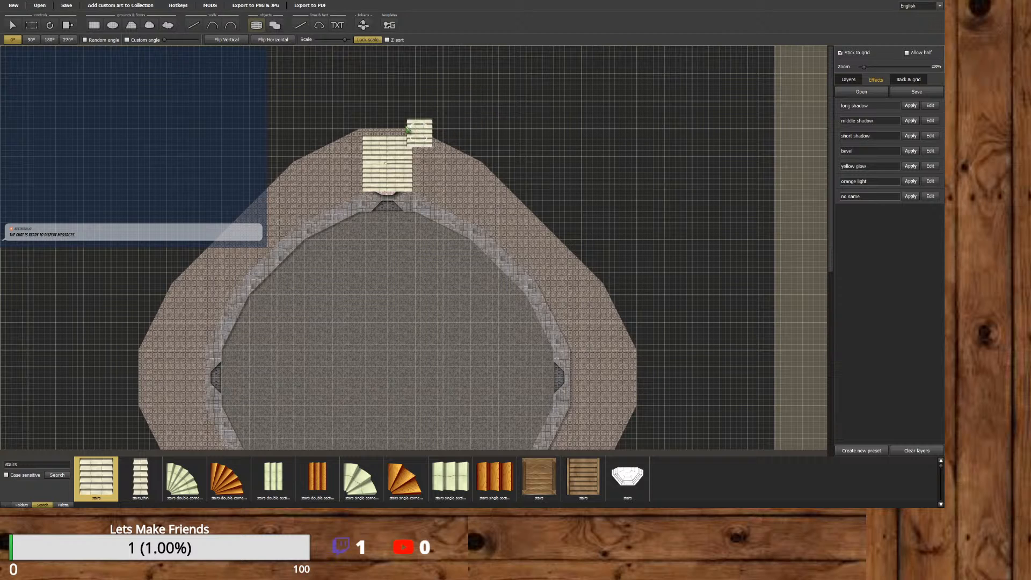
Shift the stairs pieces upward as an aligned block so they slightly overhang the flooring's flat top edge.
click(13, 25)
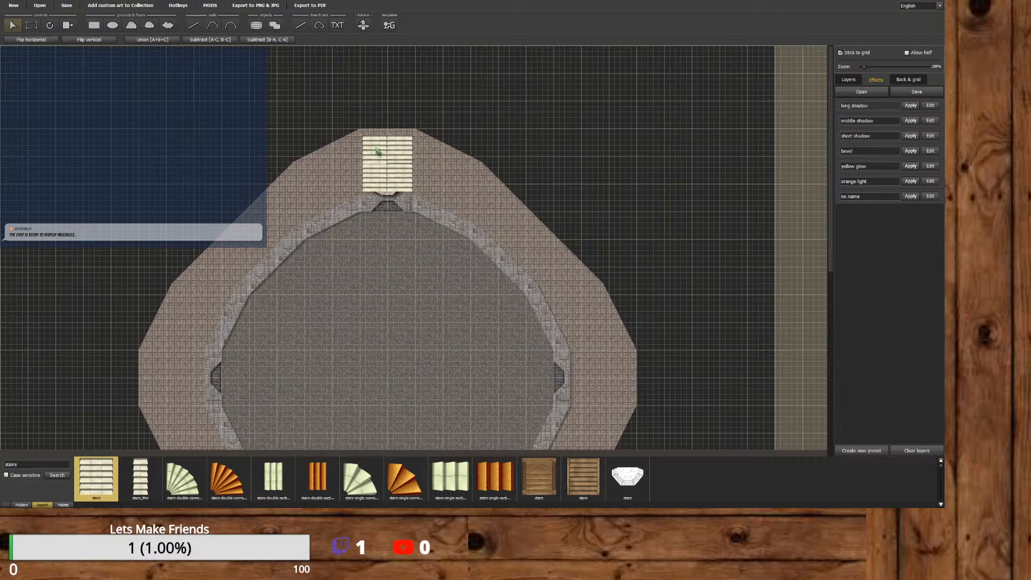
drag(378, 151, 398, 138)
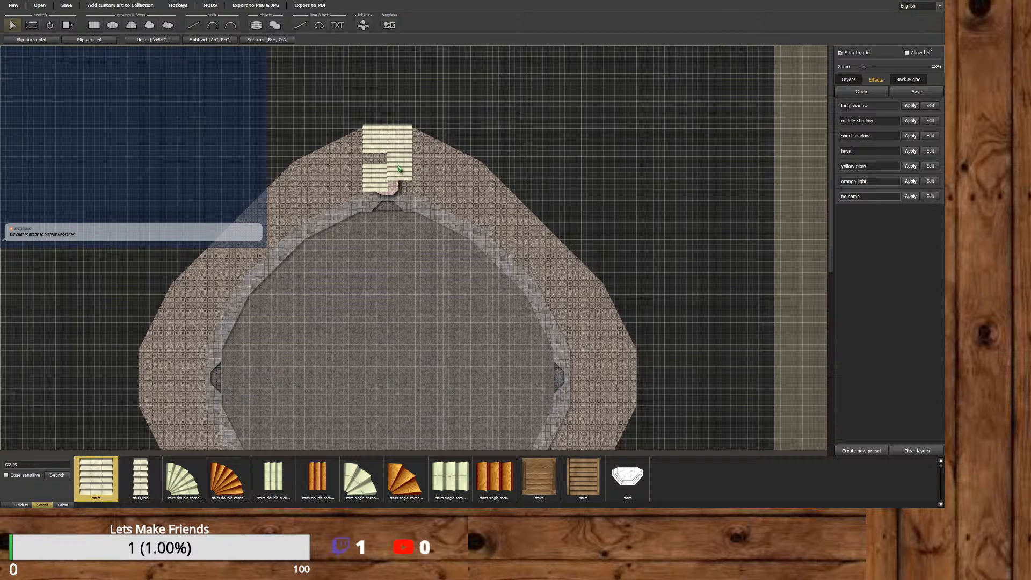
drag(380, 177, 379, 168)
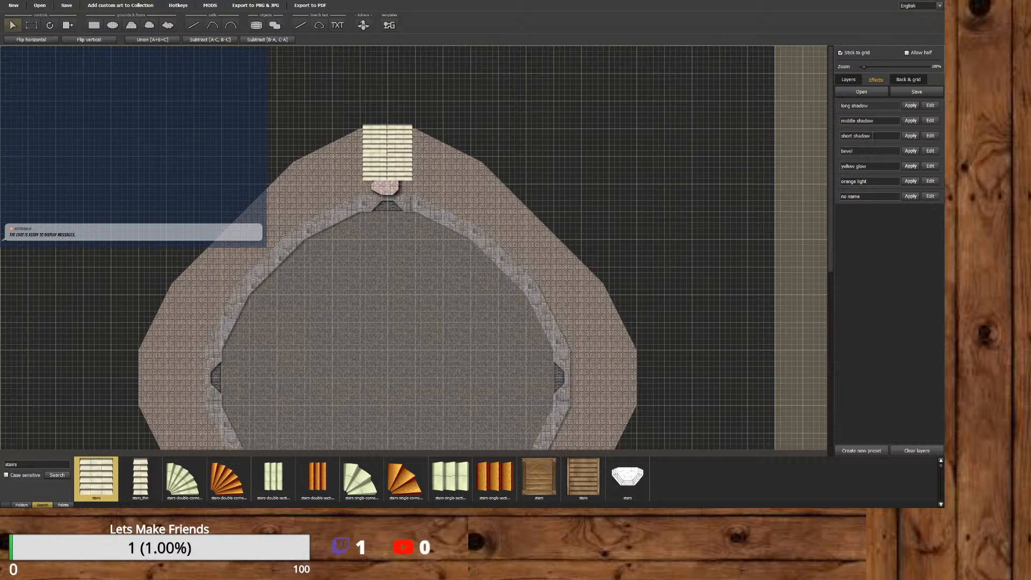
Move the pink flooring patch's layer to the top of the layer order, above all the stairs.
click(852, 80)
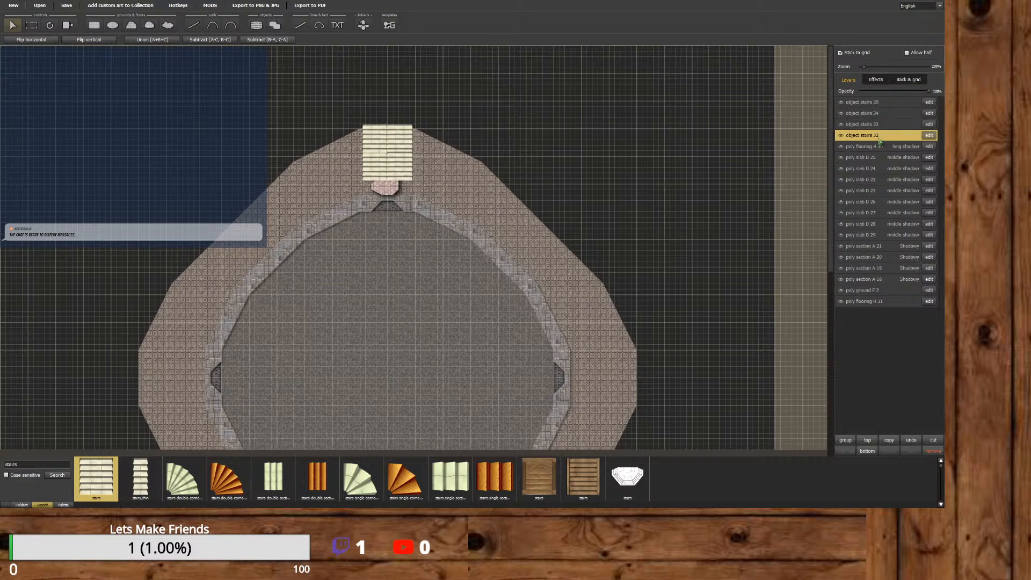
drag(875, 149, 877, 103)
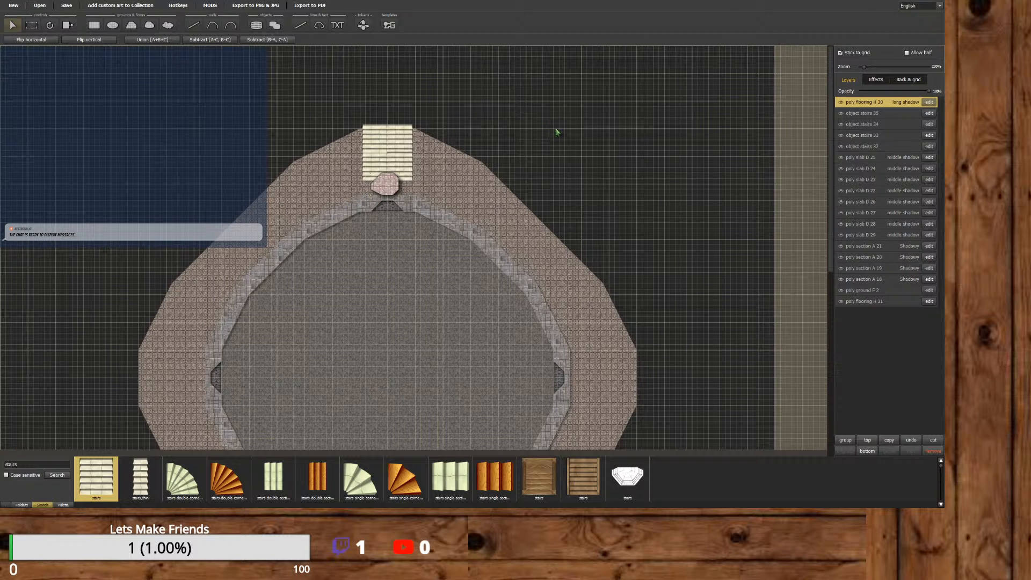
mouse_move(830, 132)
mouse_down()
mouse_move(830, 160)
mouse_move(828, 134)
mouse_up()
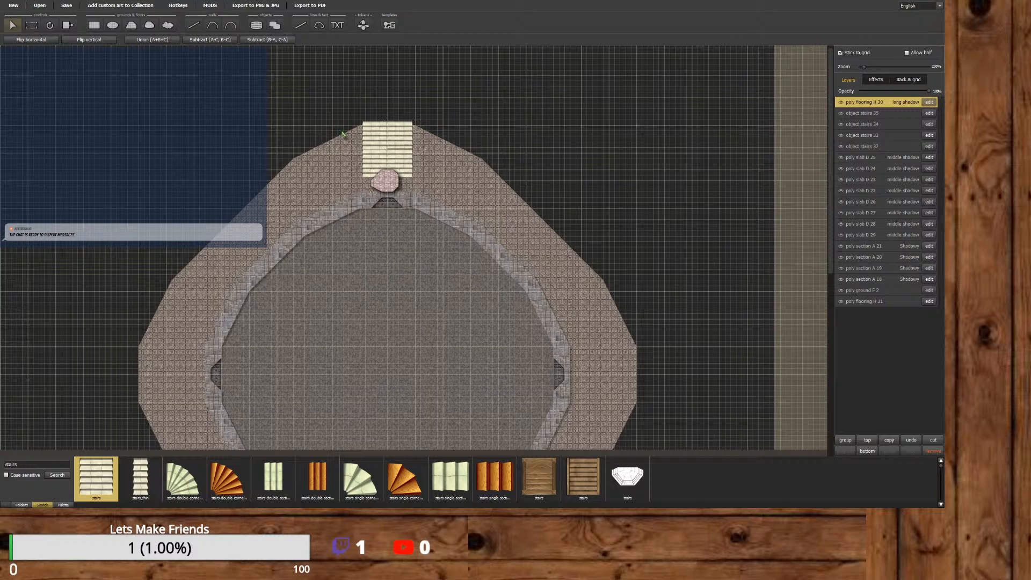
Reorder the stairs layers so object stairs 34 sits directly below the pink flooring patch, followed by object stairs 33.
click(381, 138)
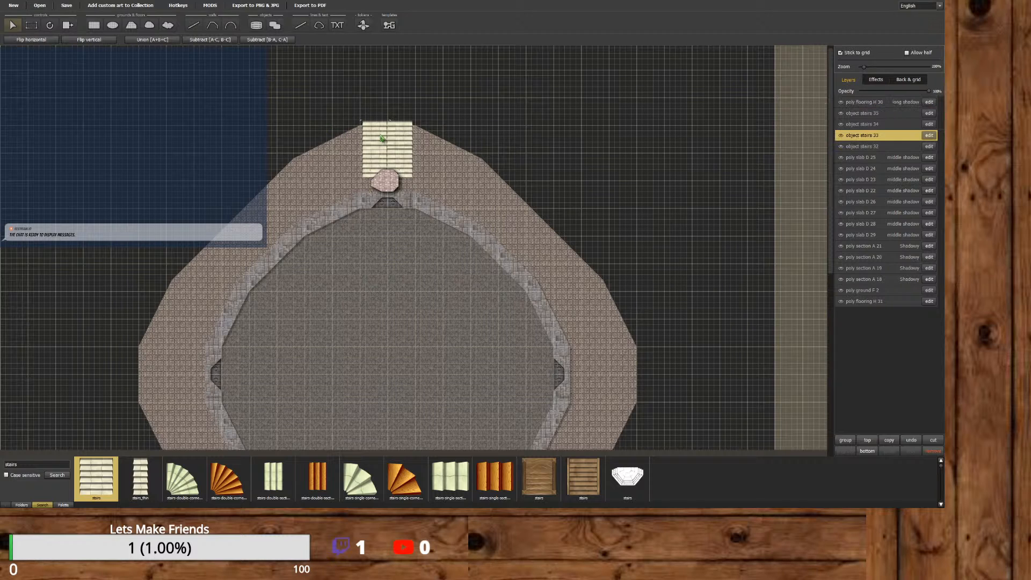
drag(883, 135, 872, 114)
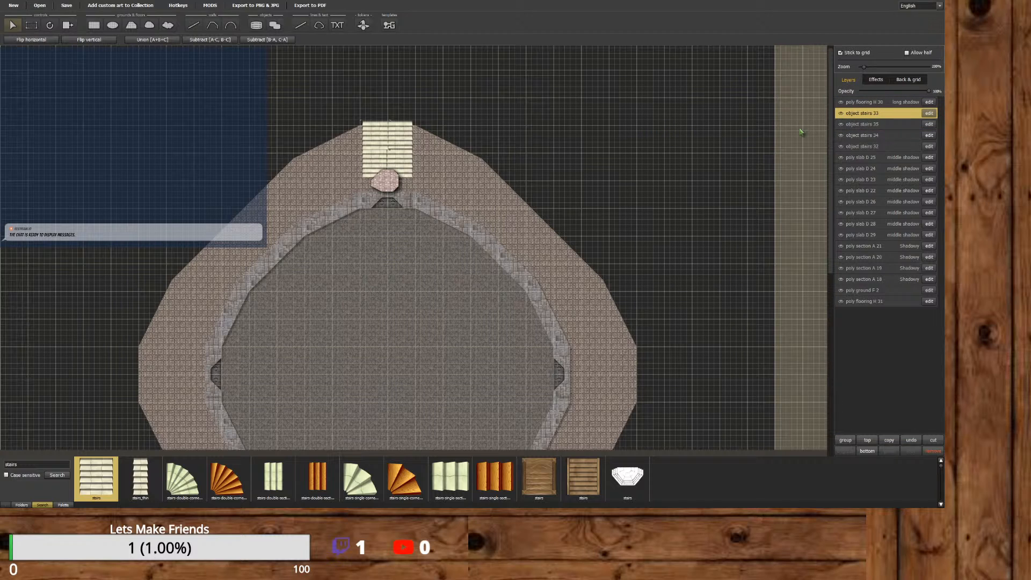
click(411, 136)
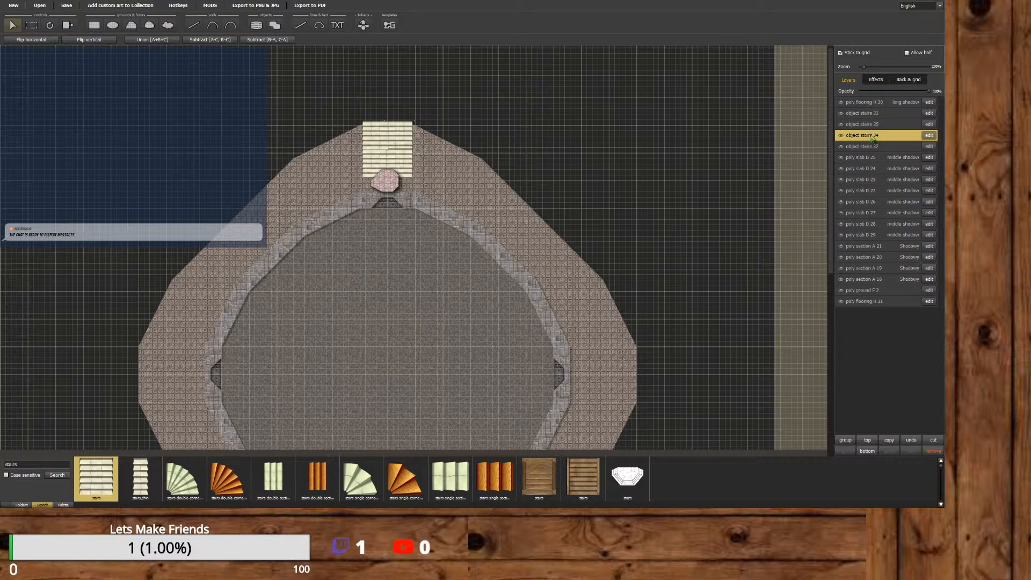
drag(873, 137, 873, 126)
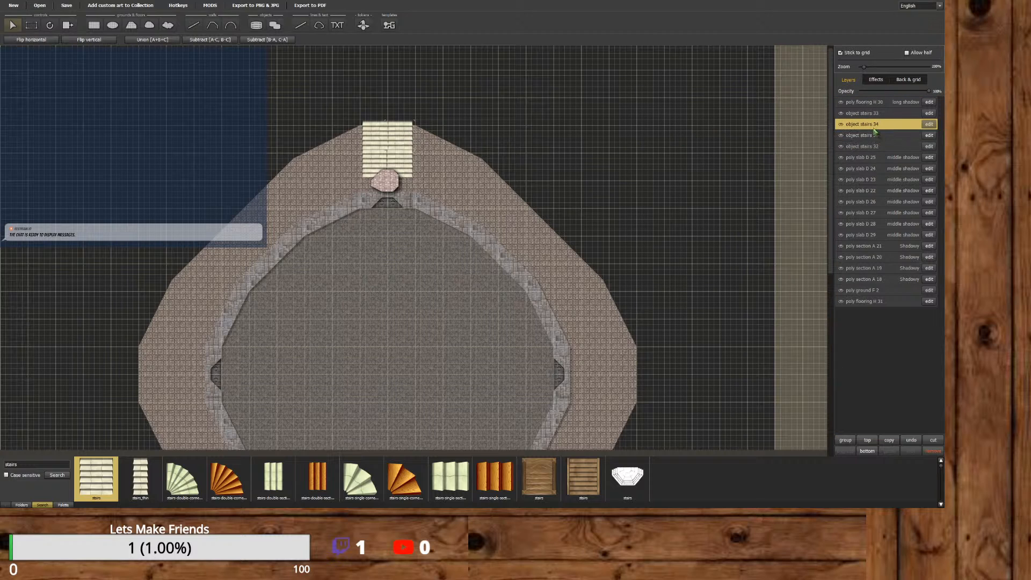
drag(873, 125, 871, 112)
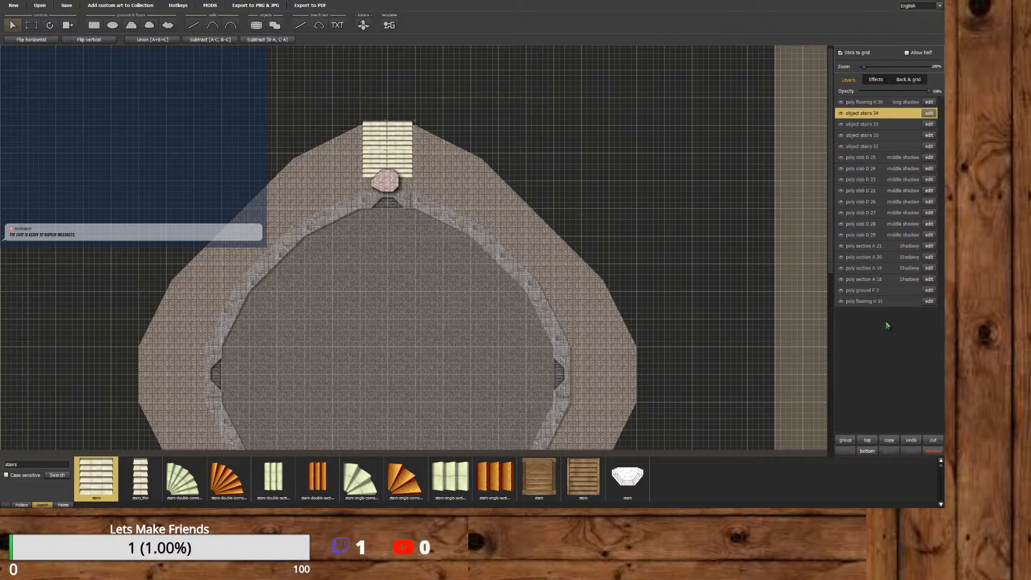
click(873, 159)
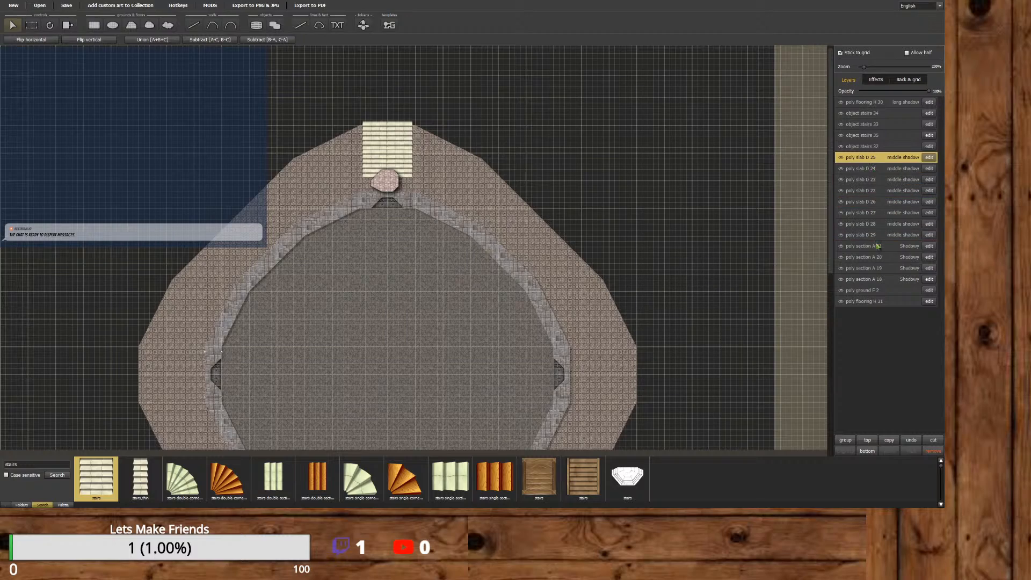
ctrl+click(884, 268)
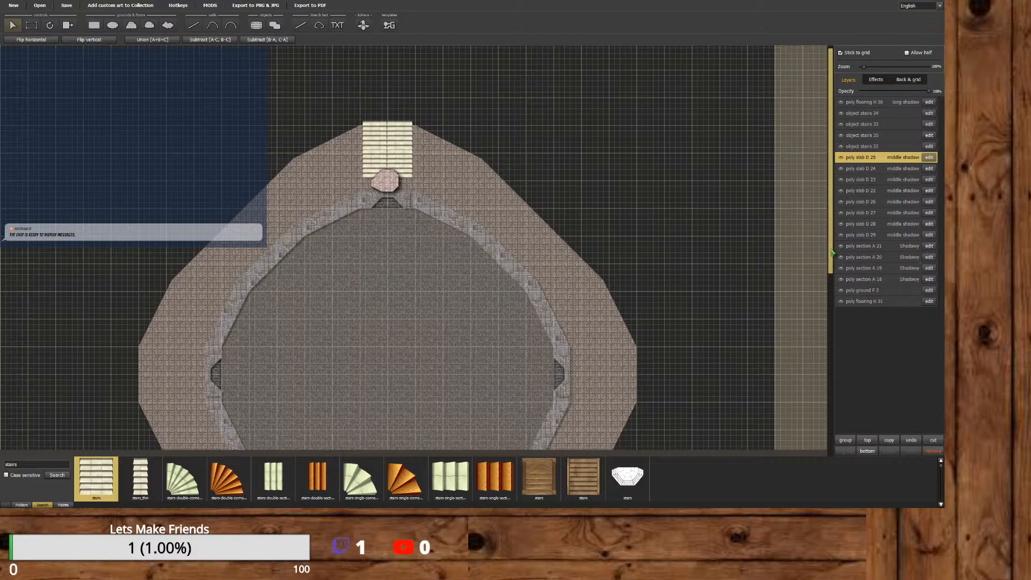
scroll(833, 288, down, 3)
drag(833, 288, 886, 164)
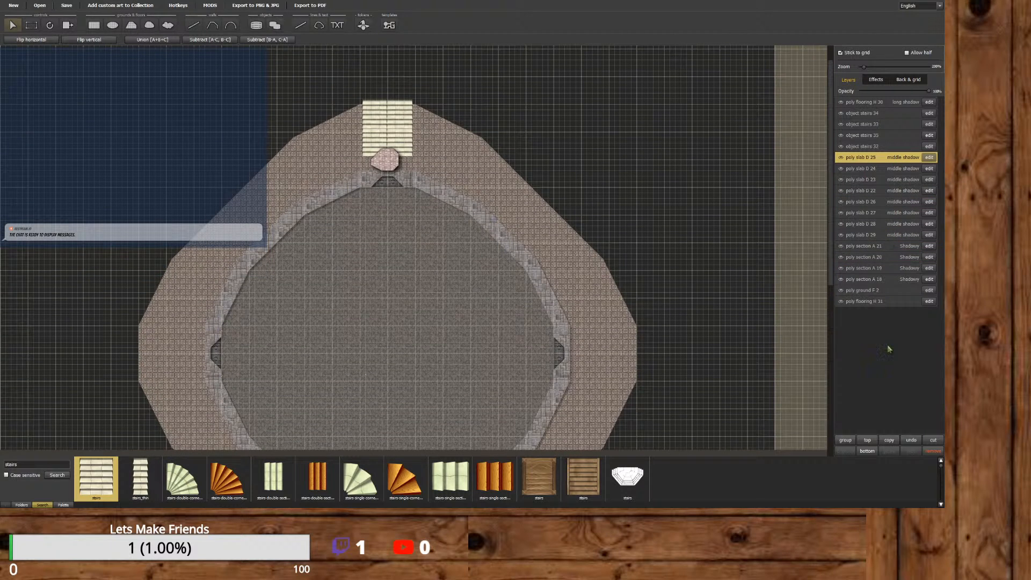
click(845, 441)
click(876, 171)
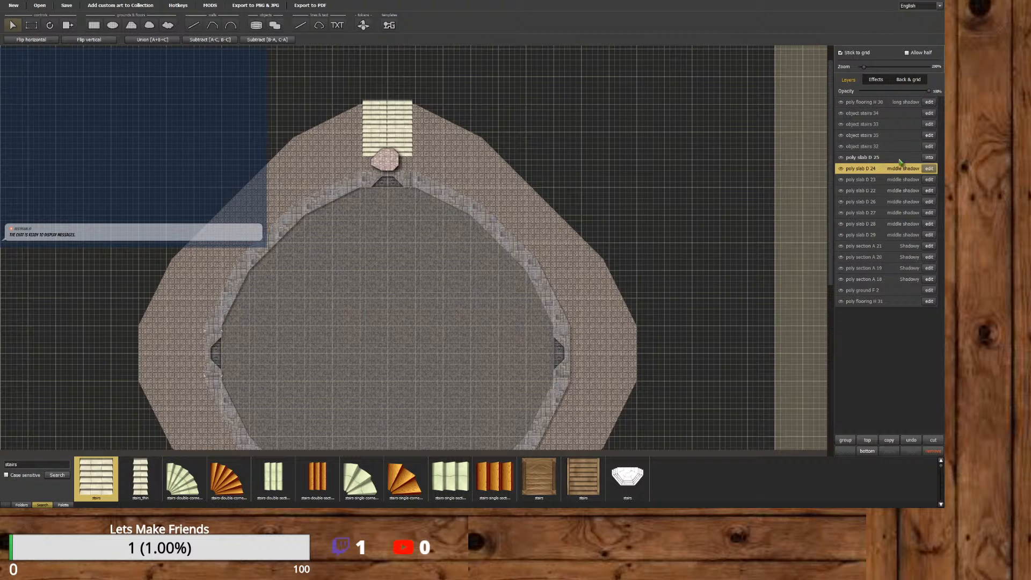
click(928, 158)
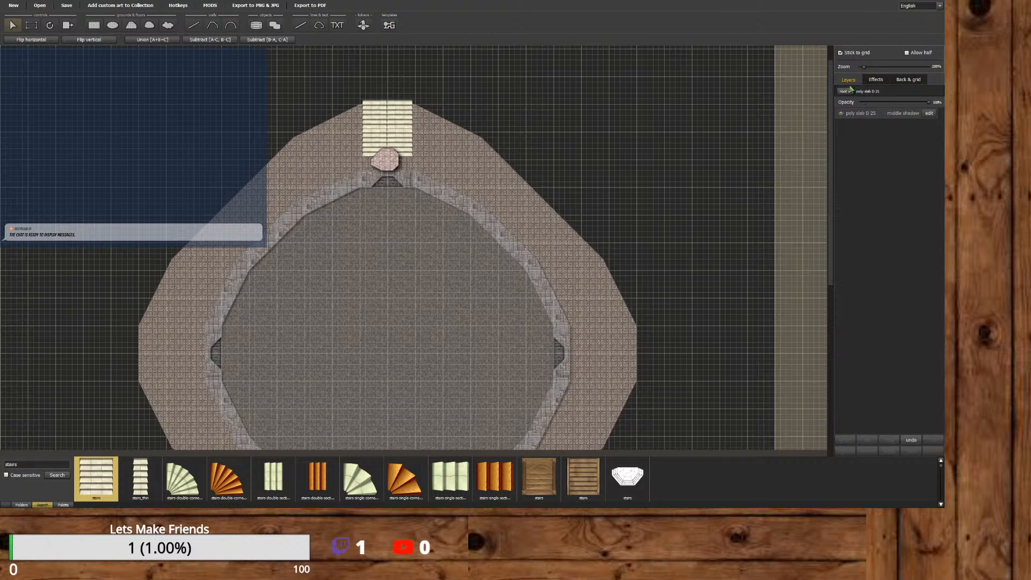
click(847, 92)
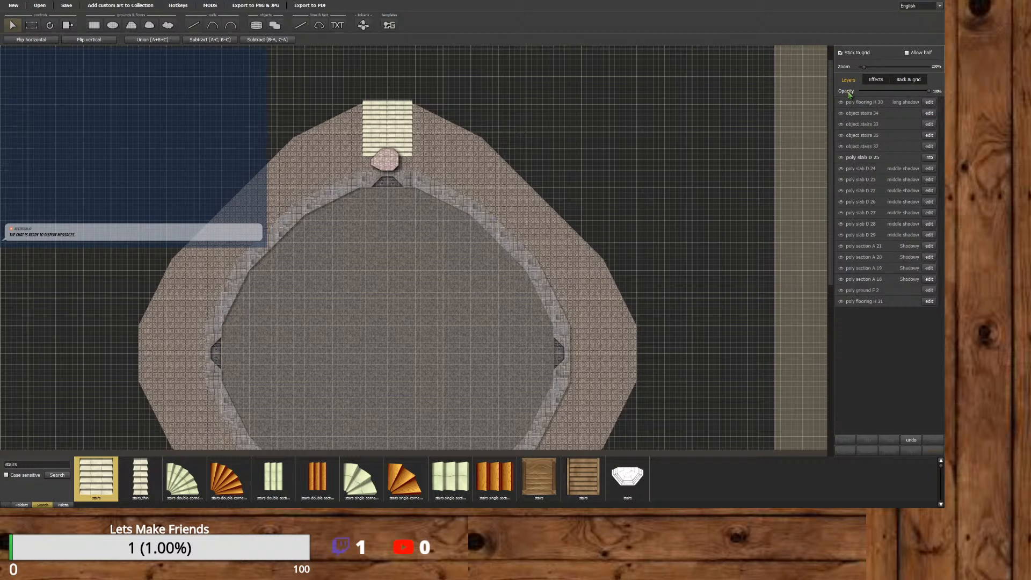
click(876, 173)
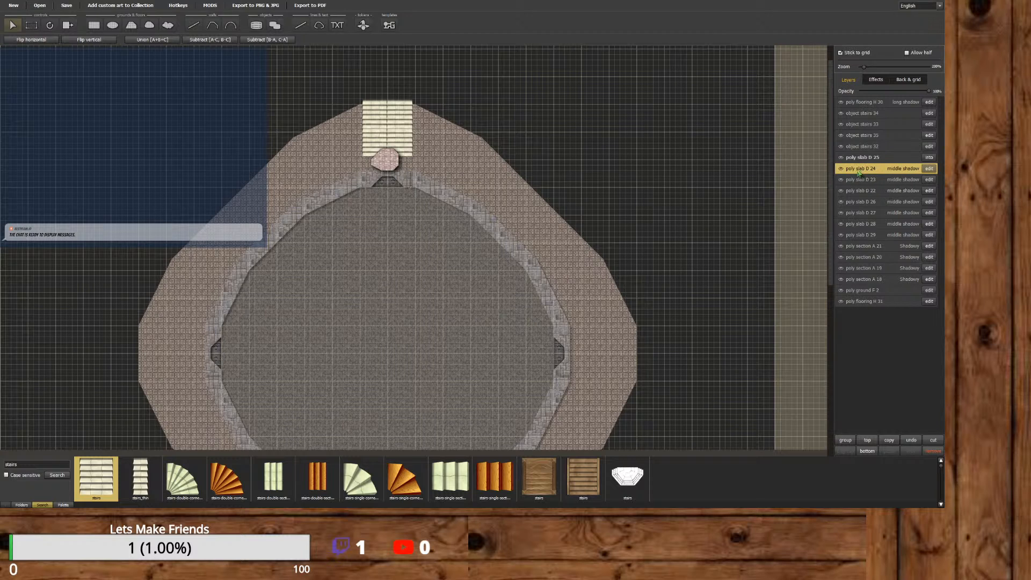
mouse_move(859, 173)
mouse_down()
mouse_move(870, 160)
mouse_move(873, 171)
mouse_up()
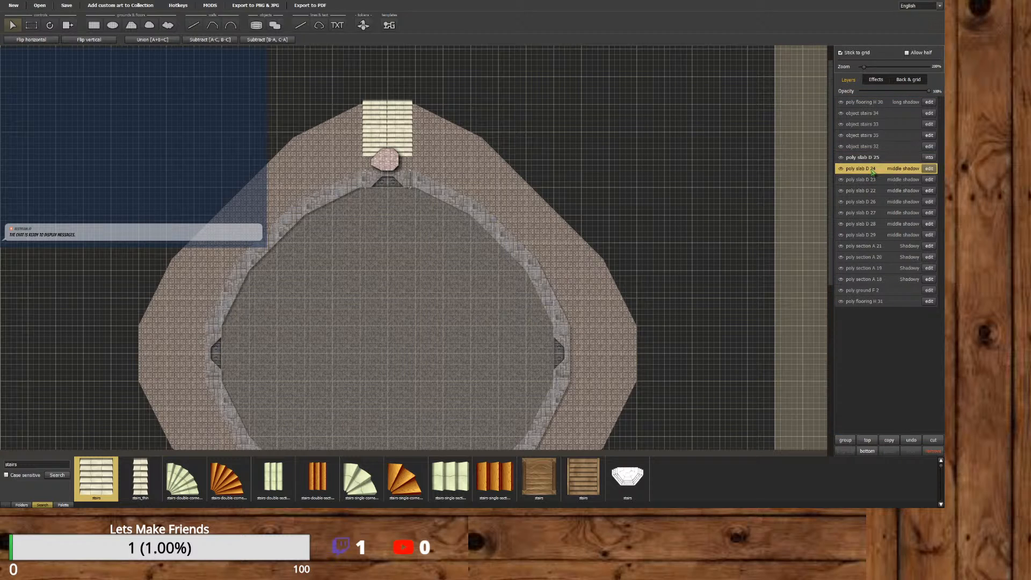
click(930, 159)
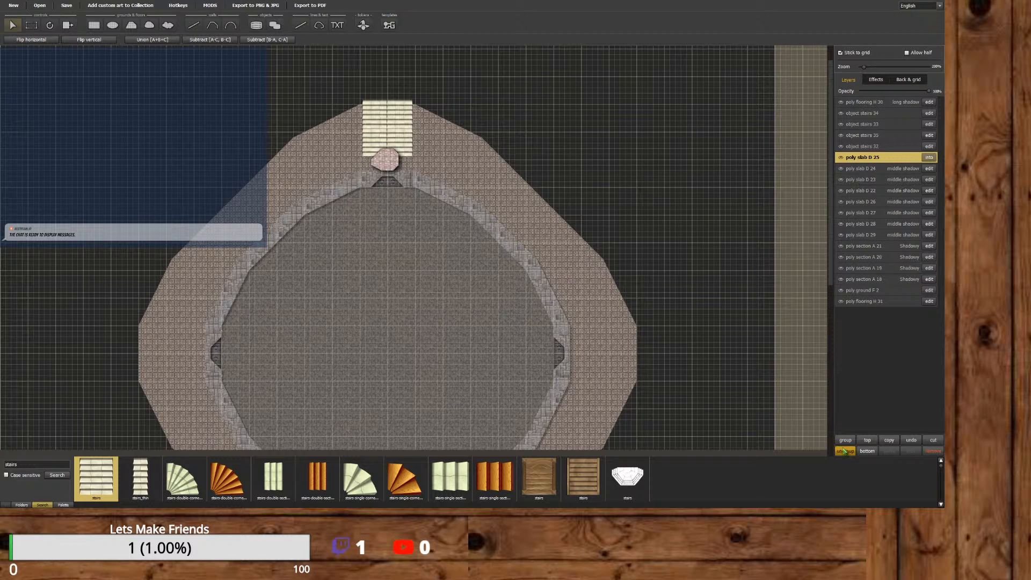
Group all slab D and section A wall layers together with poly ground F 2, leaving poly flooring H 31 out of the group.
shift+click(890, 171)
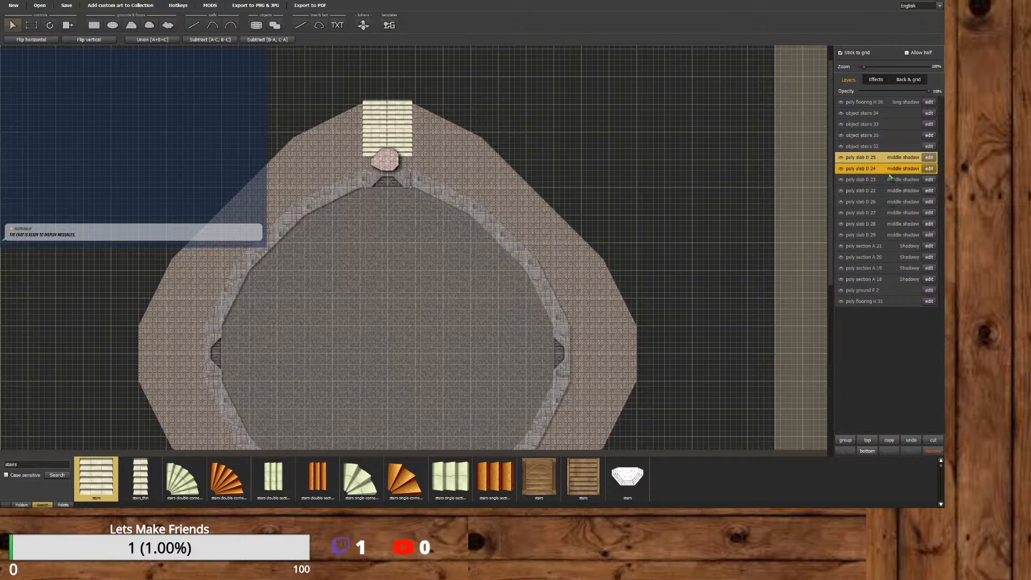
shift+click(881, 182)
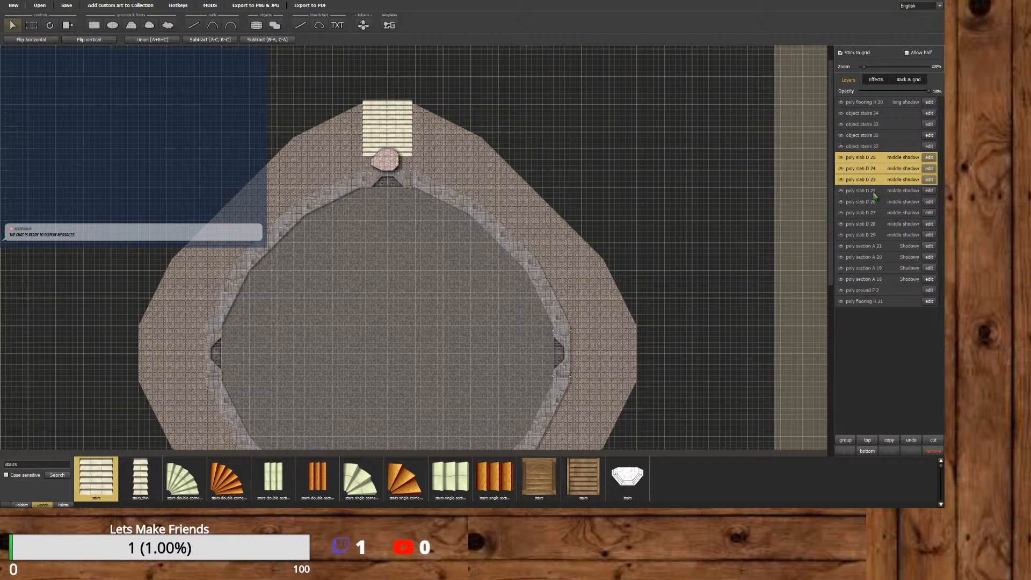
shift+click(876, 193)
shift+click(876, 203)
shift+click(875, 214)
shift+click(878, 225)
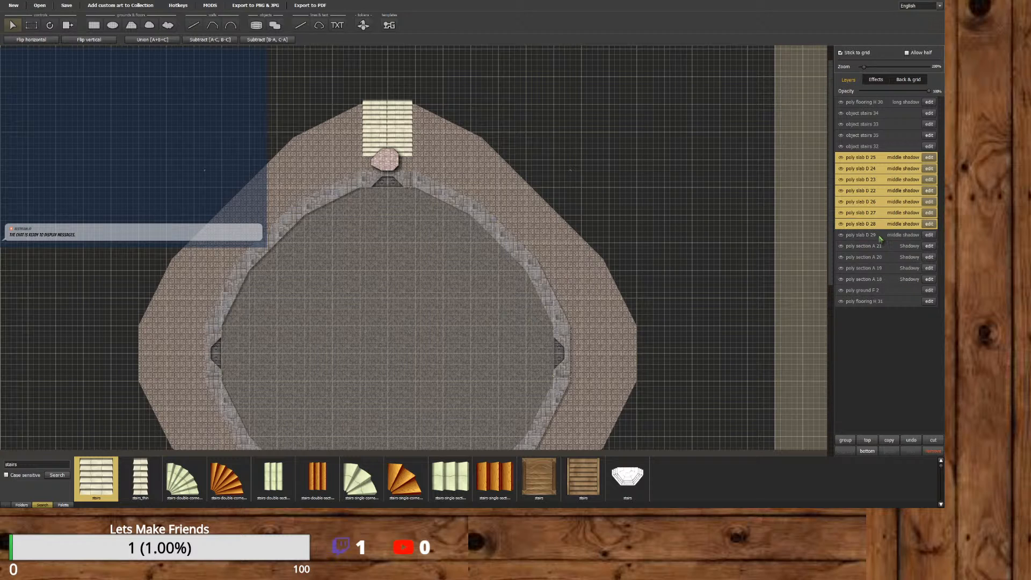
shift+click(880, 235)
shift+click(884, 247)
shift+click(883, 257)
shift+click(883, 268)
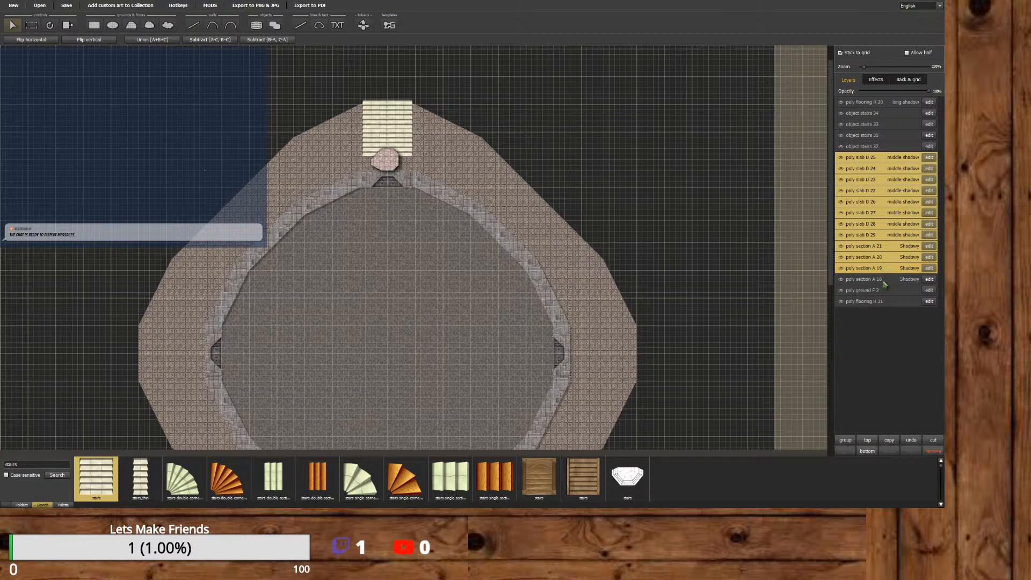
shift+click(885, 279)
shift+click(881, 292)
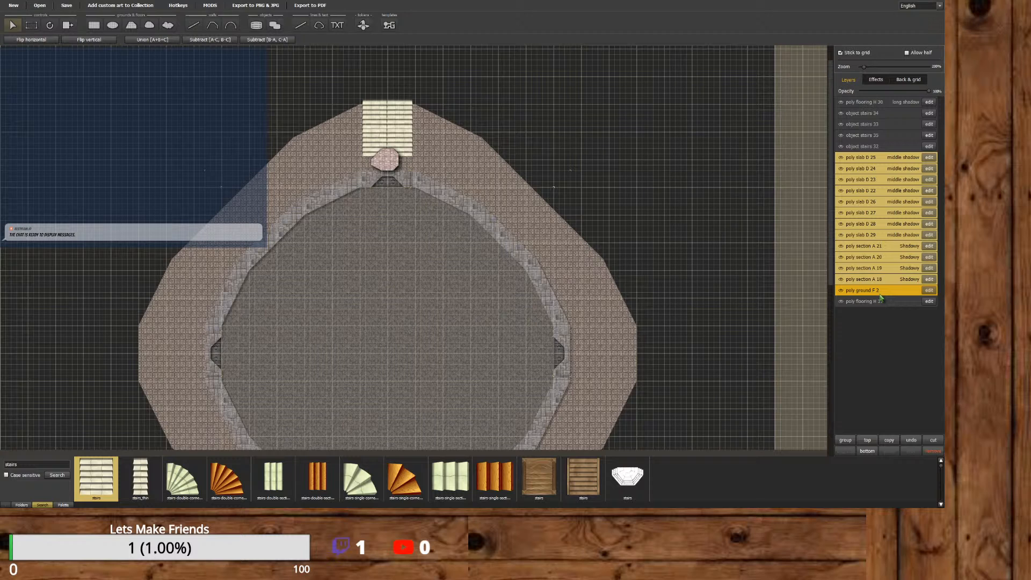
shift+click(883, 301)
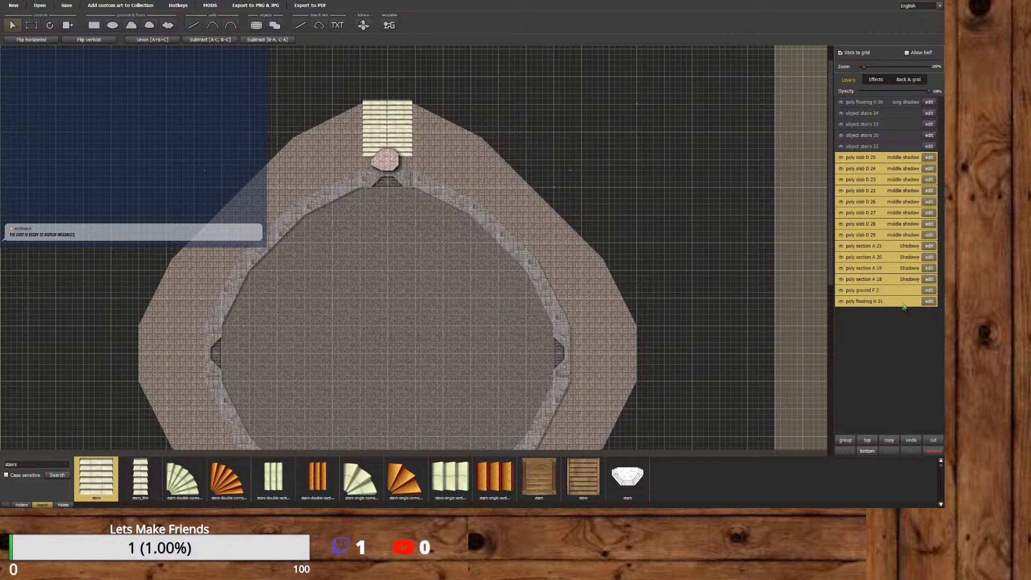
shift+click(901, 304)
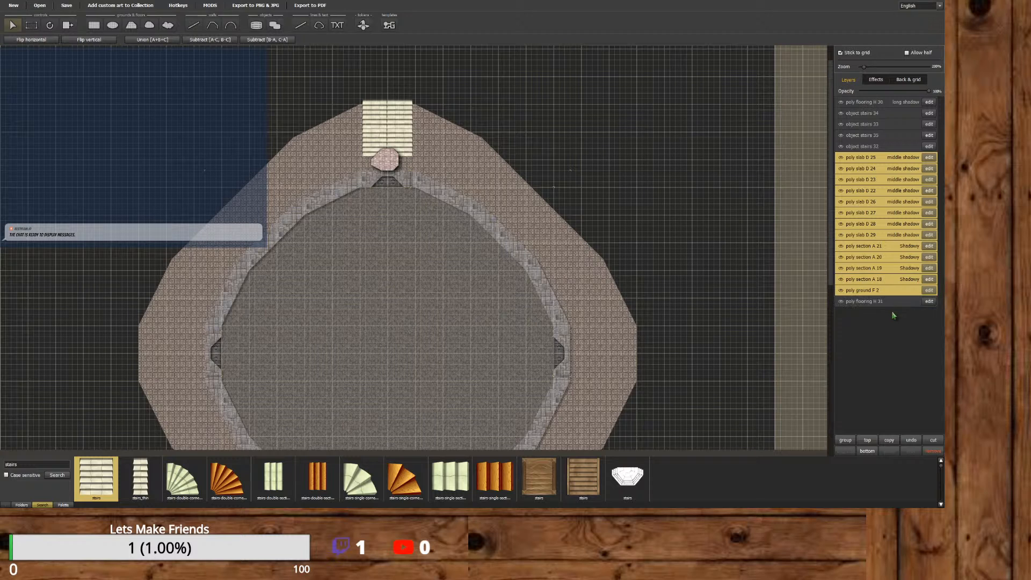
click(845, 440)
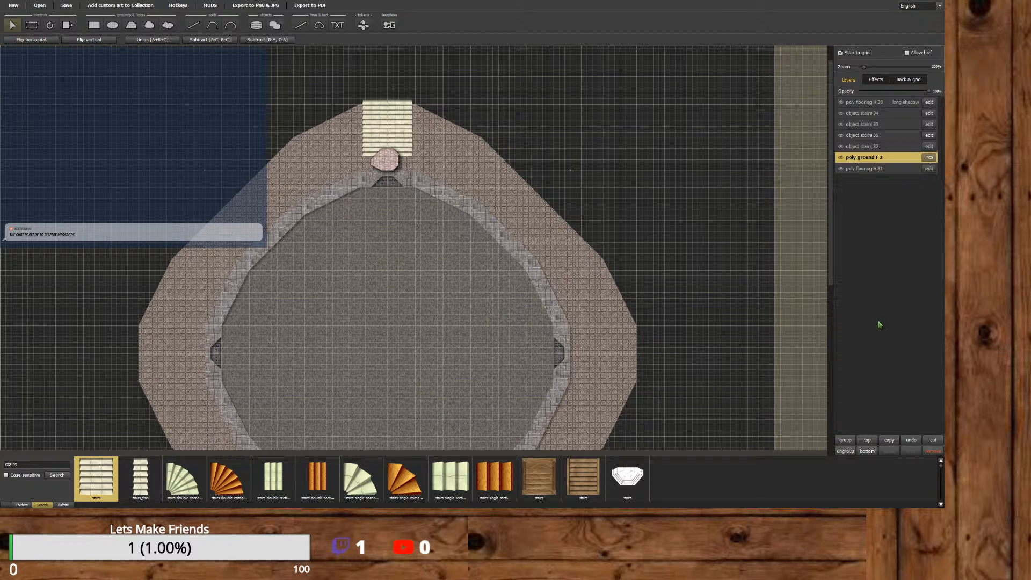
Examine the layers inside the poly ground F 2 group and return to the main layer list.
click(863, 170)
click(867, 159)
click(929, 158)
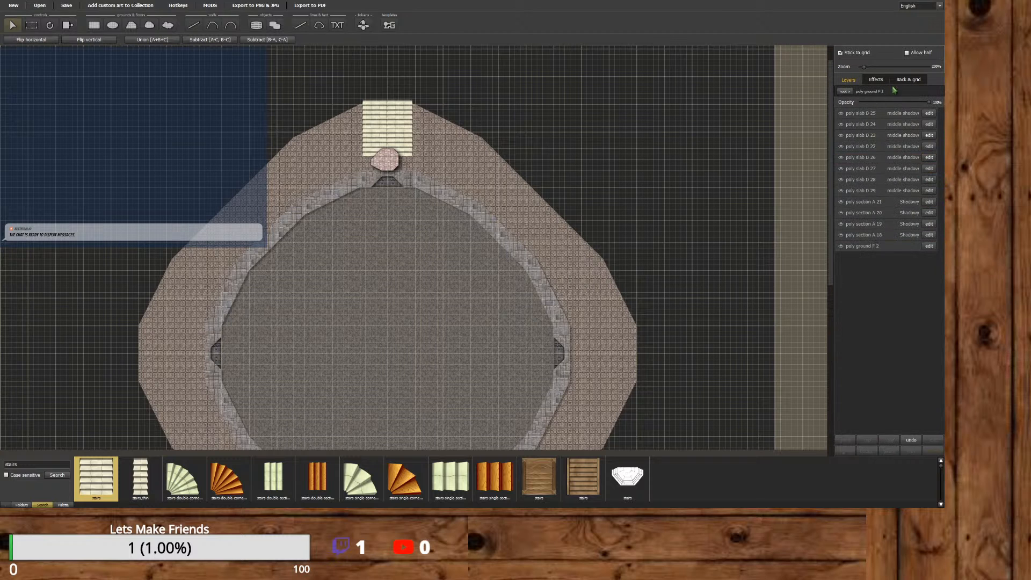
click(844, 91)
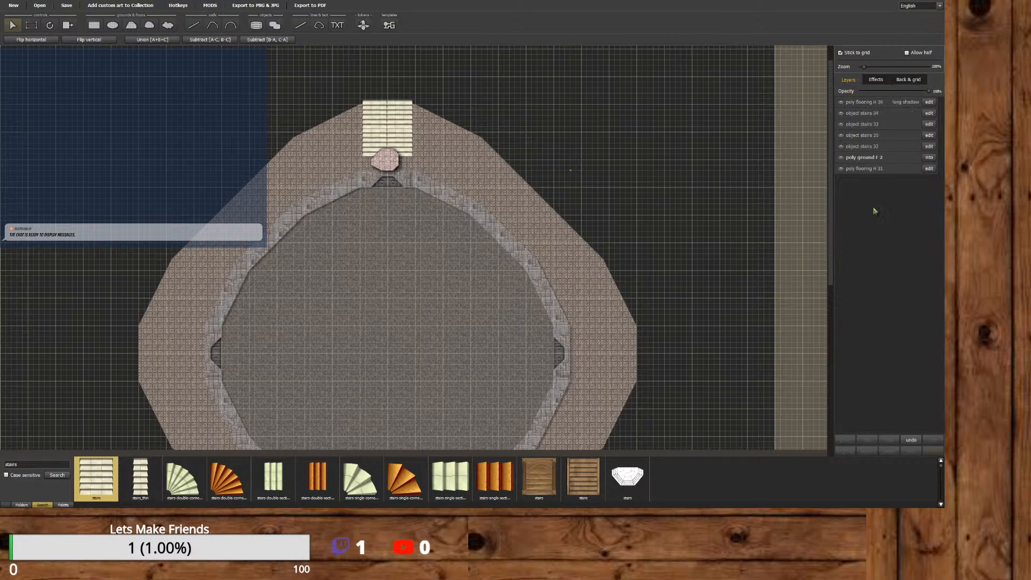
click(875, 161)
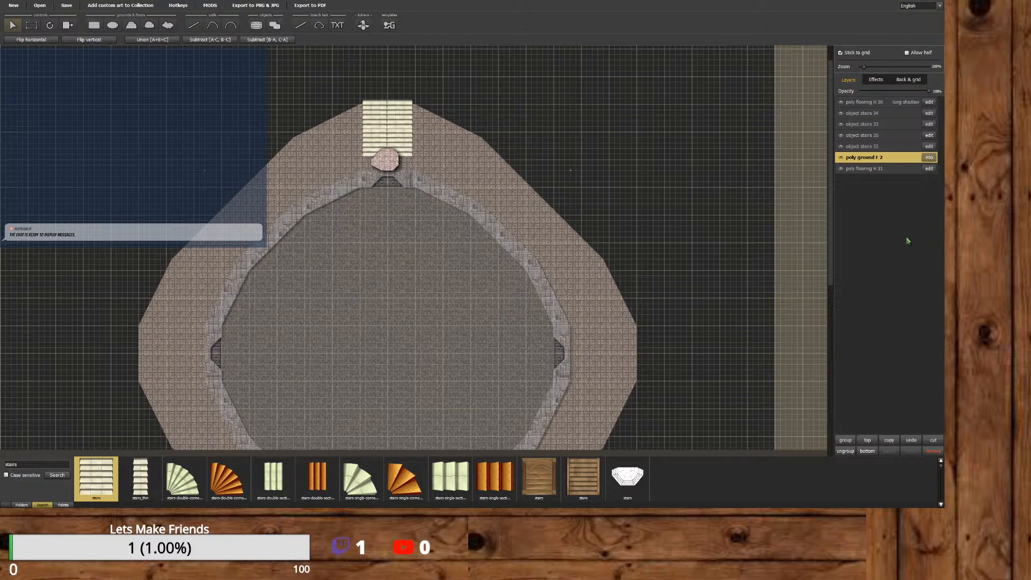
click(928, 158)
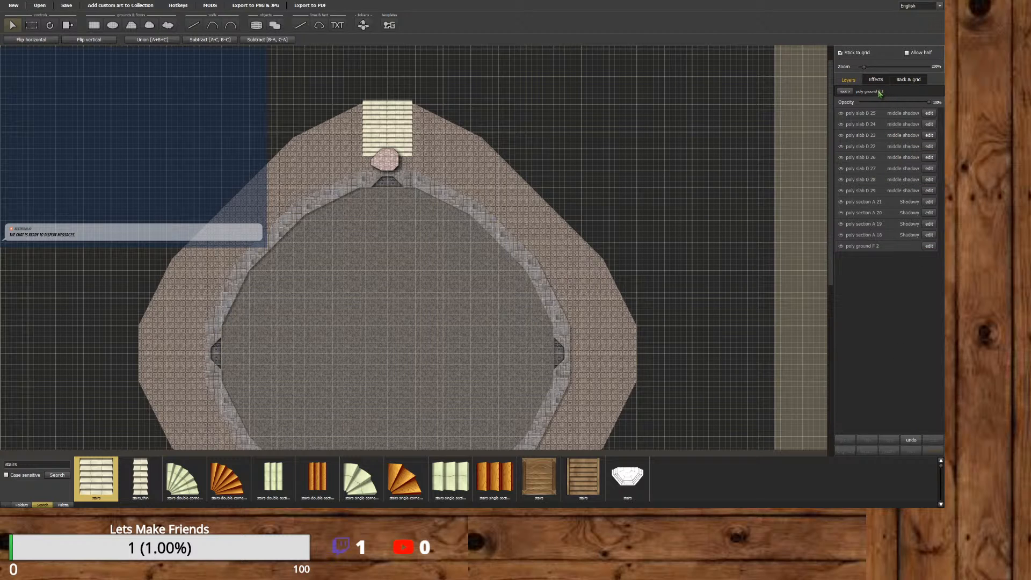
click(844, 91)
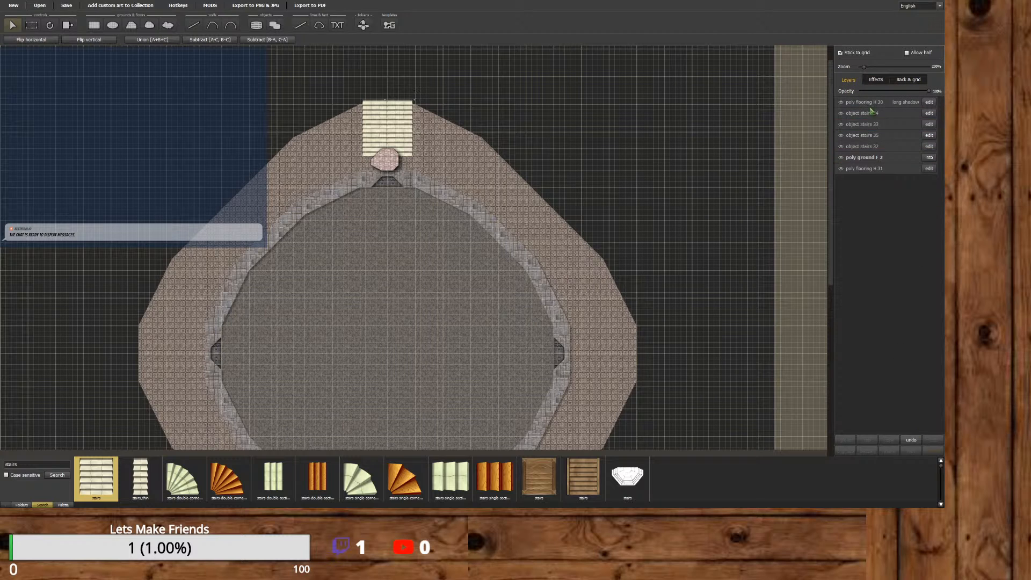
click(885, 158)
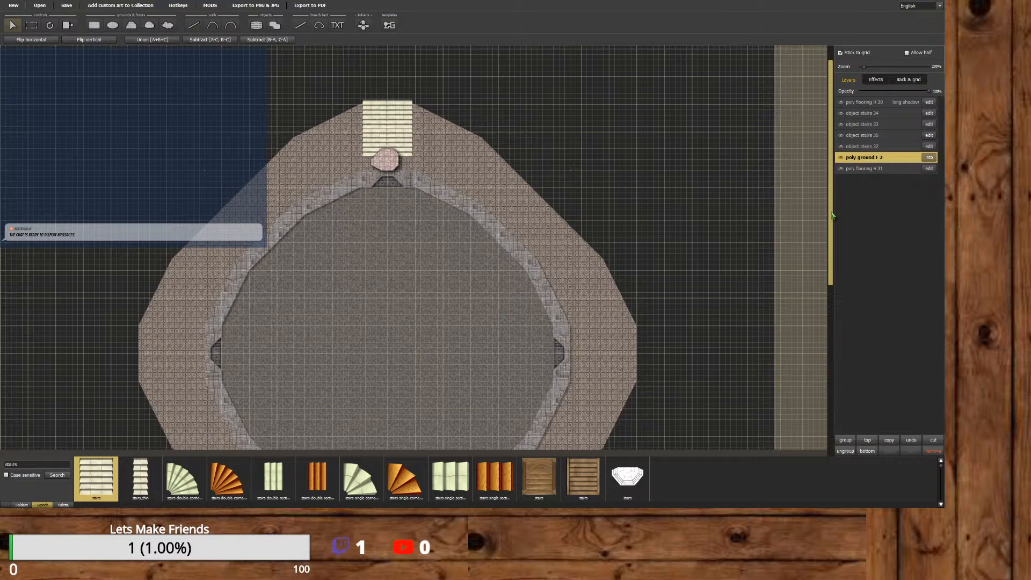
scroll(831, 215, down, 3)
scroll(832, 216, up, 3)
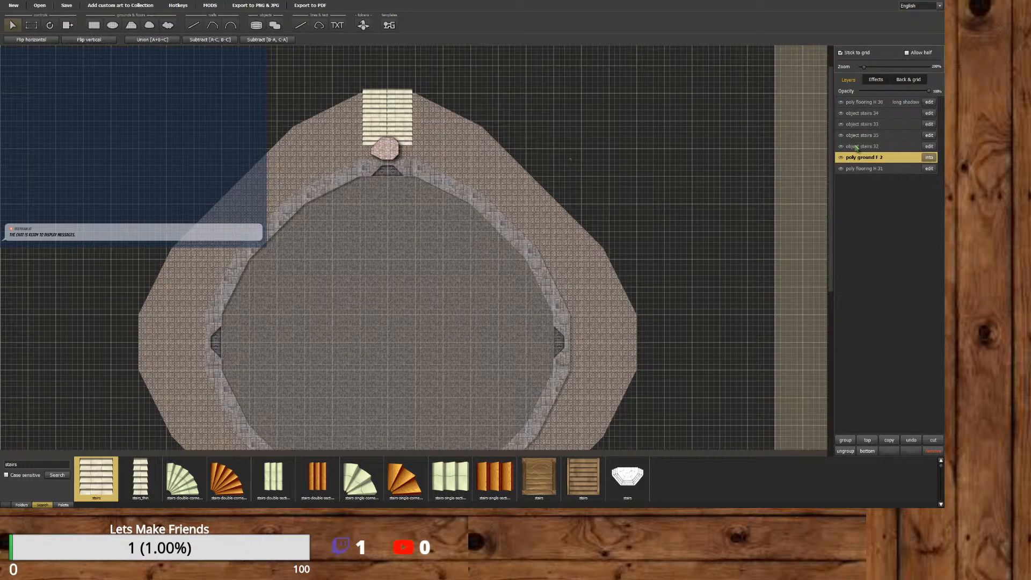
Group the four object stairs layers of the staircase block above the upper doorway.
click(876, 113)
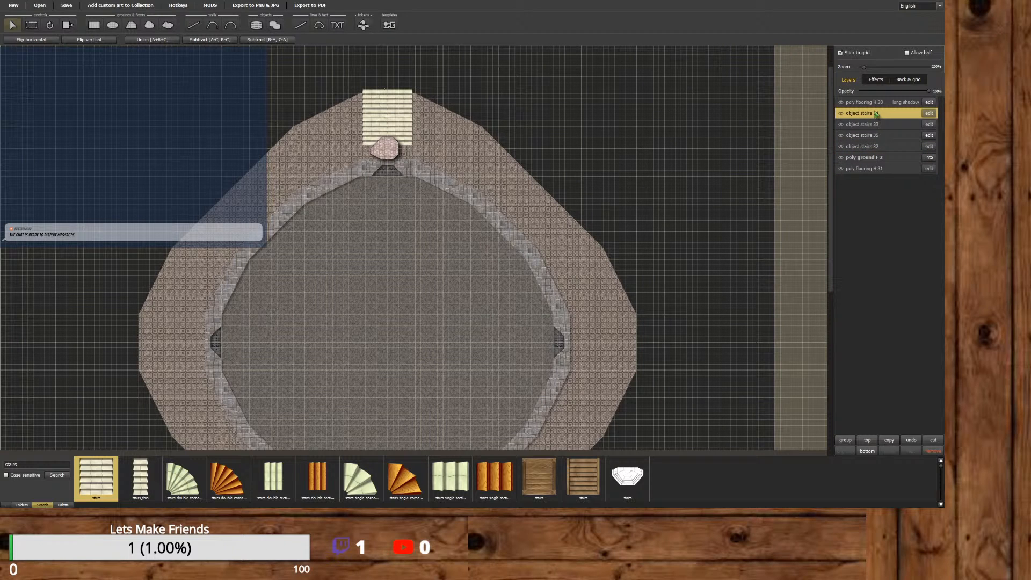
ctrl+click(875, 125)
ctrl+click(875, 135)
ctrl+click(875, 146)
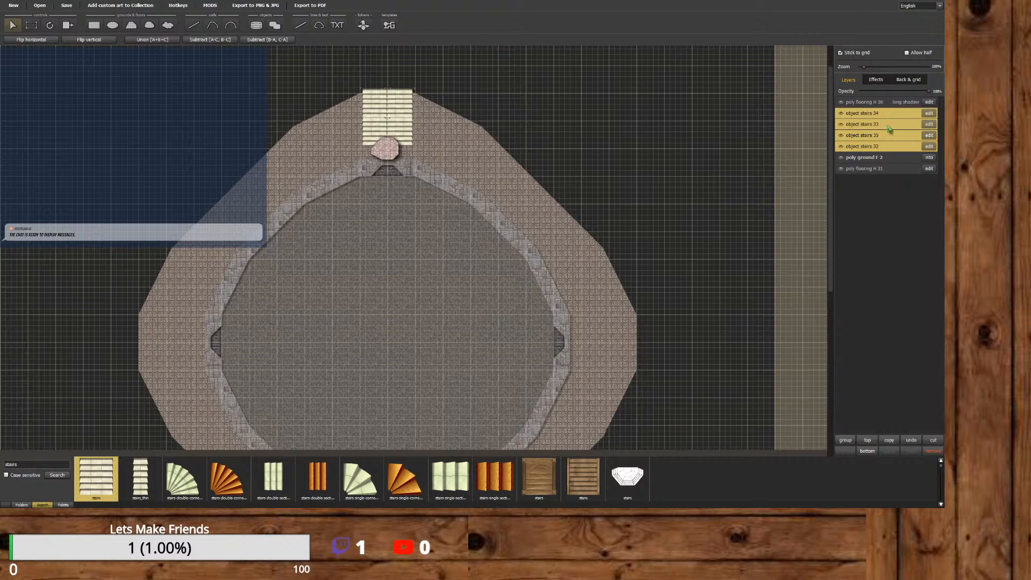
click(857, 138)
ctrl+click(860, 146)
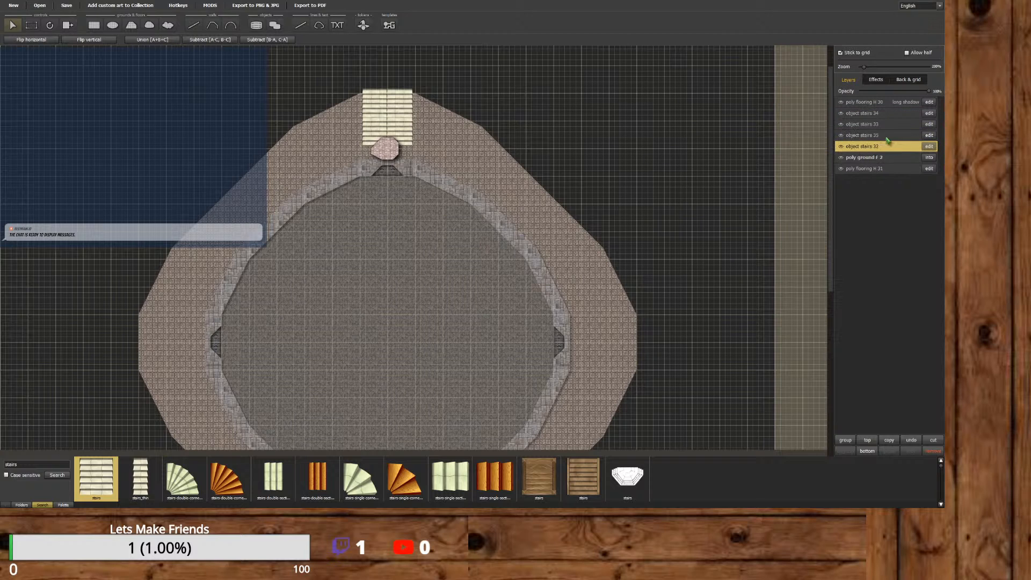
ctrl+click(884, 124)
ctrl+click(886, 114)
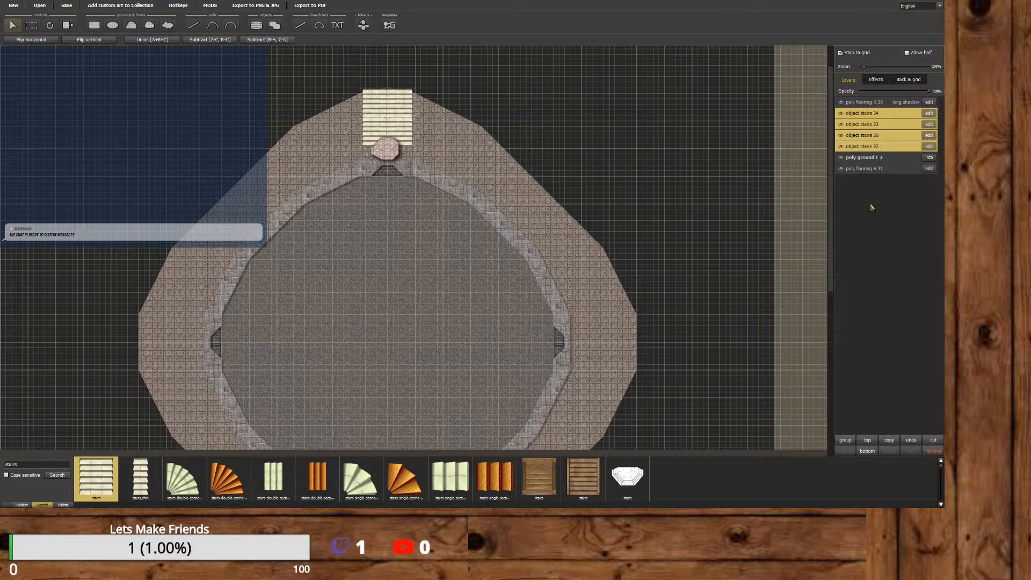
click(845, 440)
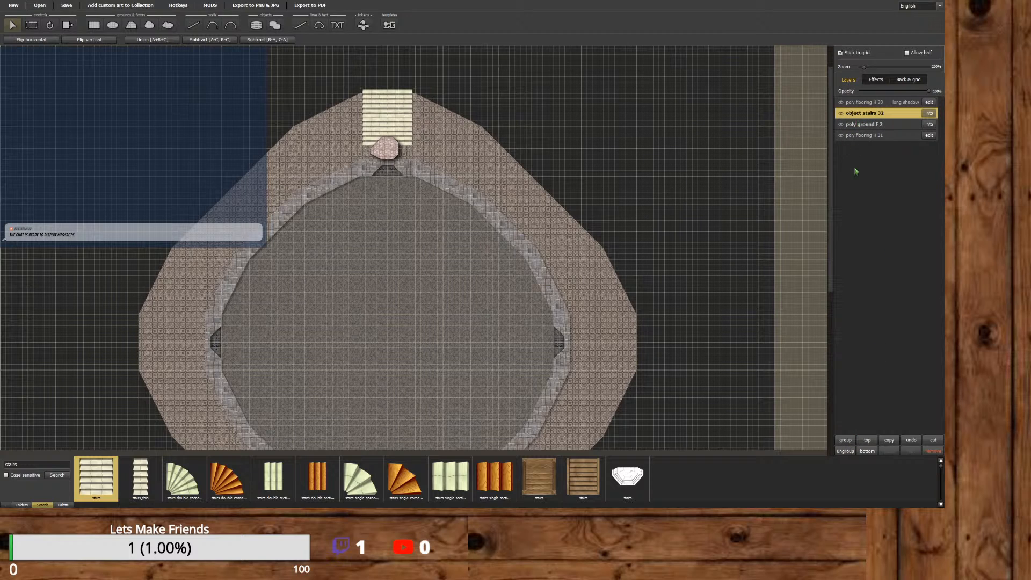
Copy the staircase group and paste three duplicates of it.
click(889, 440)
click(888, 451)
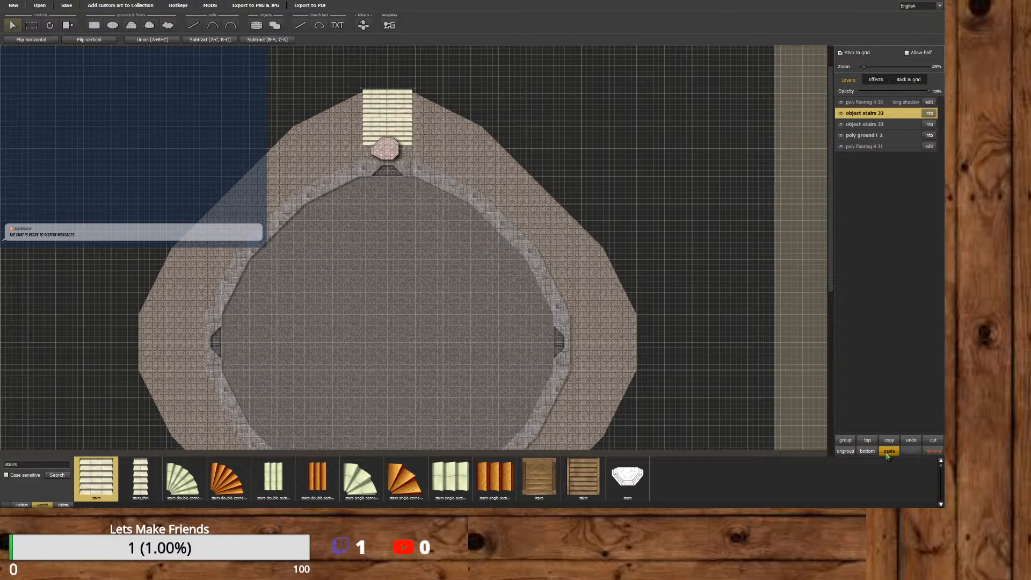
click(888, 451)
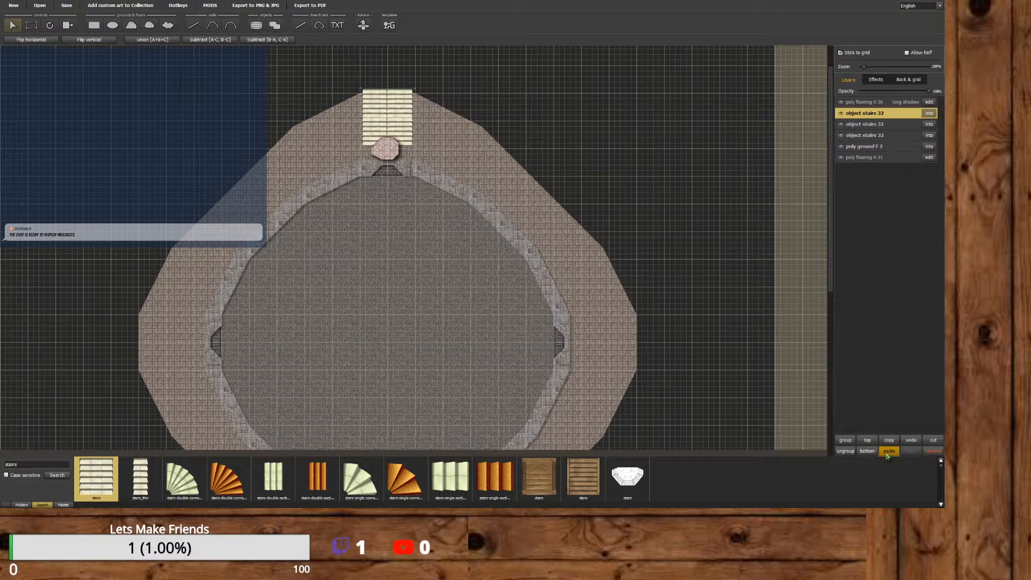
click(889, 451)
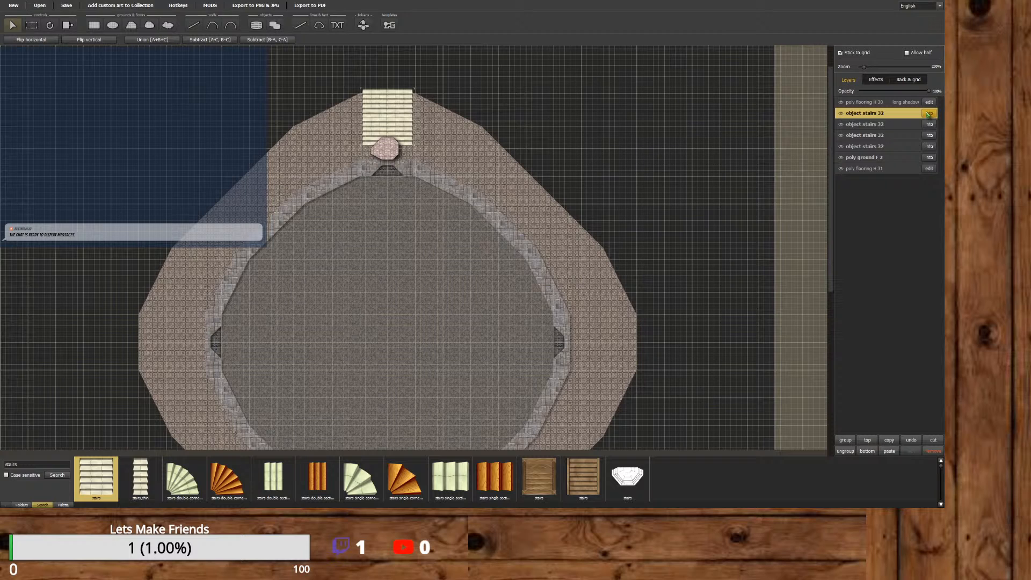
Try flipping the uppermost staircase group in the layer order vertically, and return to the Move tool.
click(48, 27)
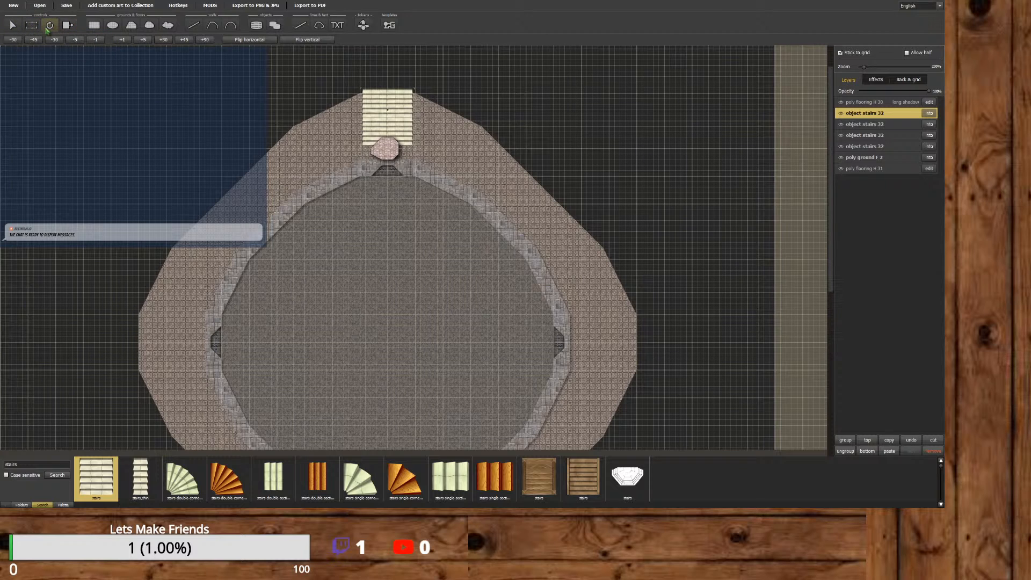
click(301, 41)
click(301, 42)
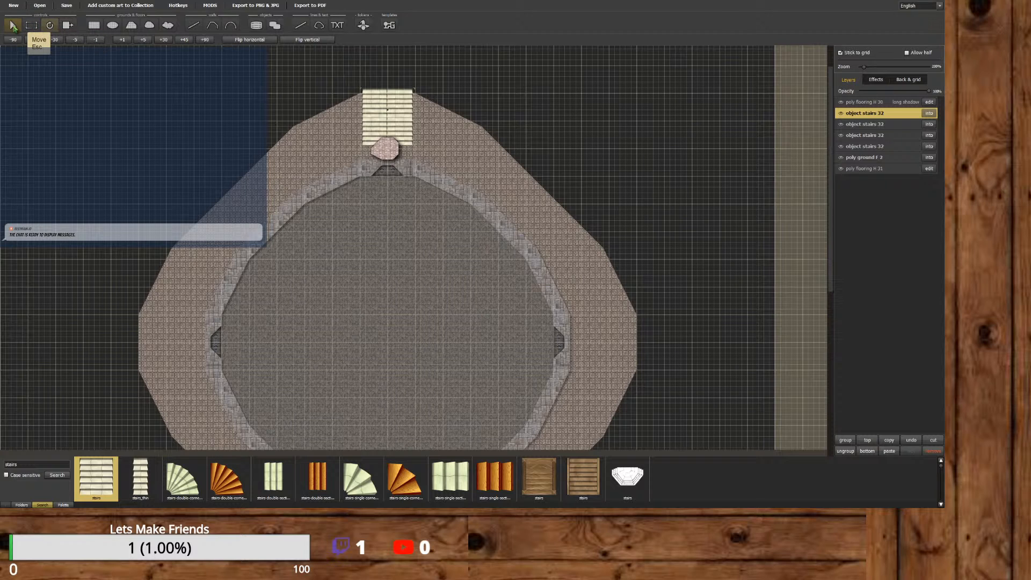
click(13, 25)
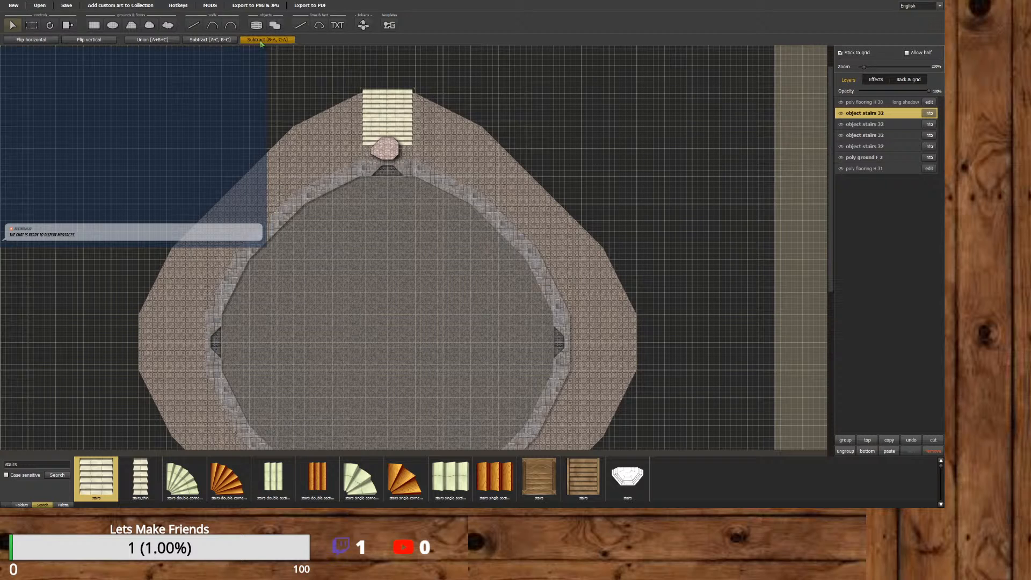
Move the three duplicate staircase groups off the upper doorway into the empty area right of the room.
click(228, 45)
click(930, 113)
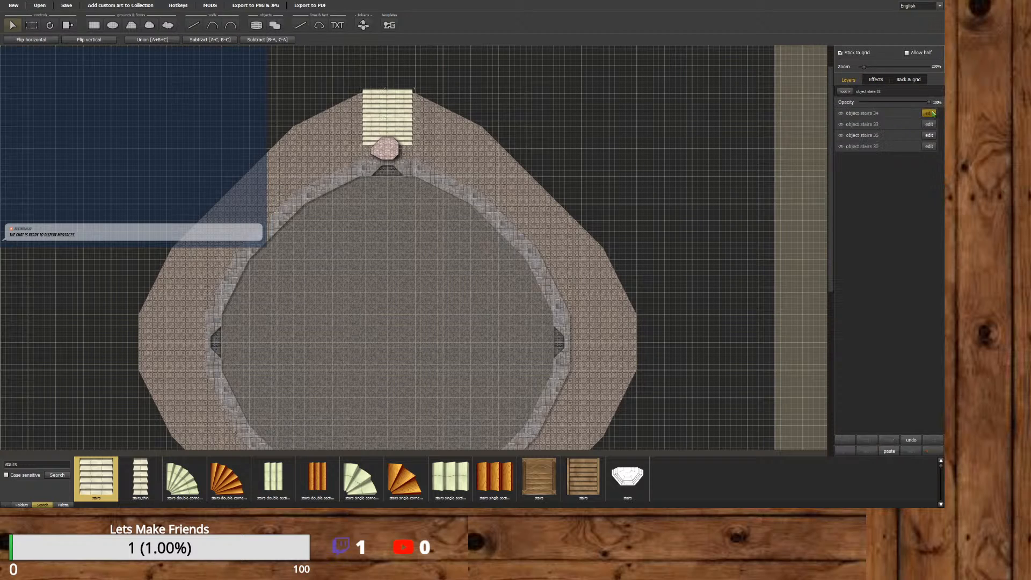
click(845, 91)
click(862, 112)
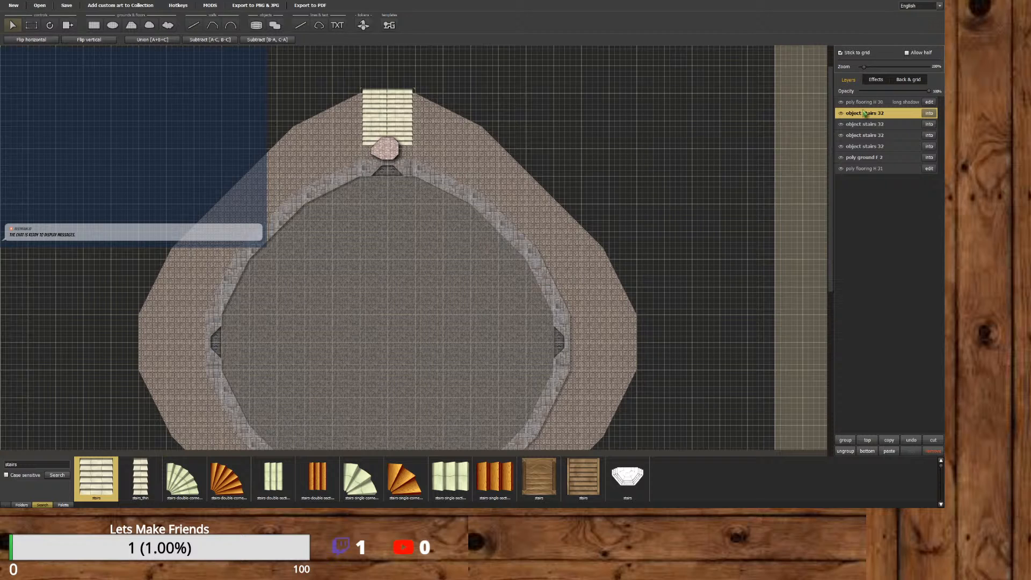
drag(389, 113, 598, 110)
click(391, 118)
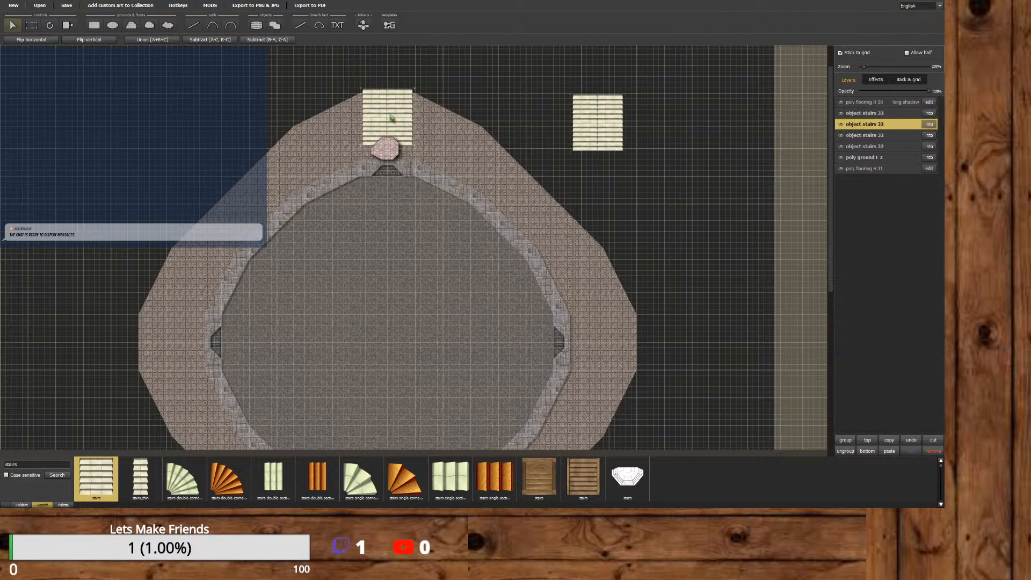
drag(391, 118, 680, 167)
drag(389, 129, 721, 267)
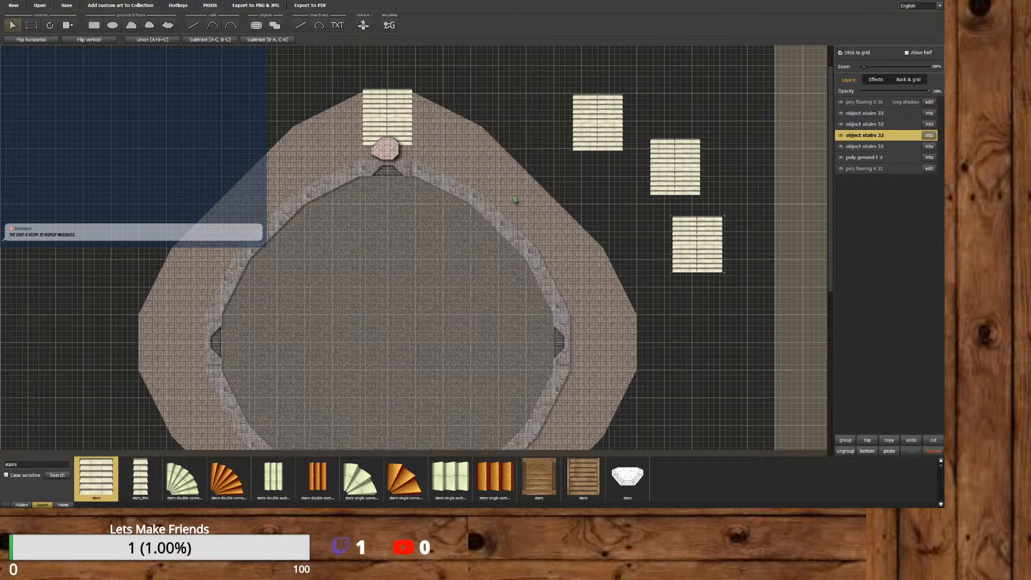
Flip the uppermost of the three duplicate staircase groups vertically with the Rotate tool.
click(593, 134)
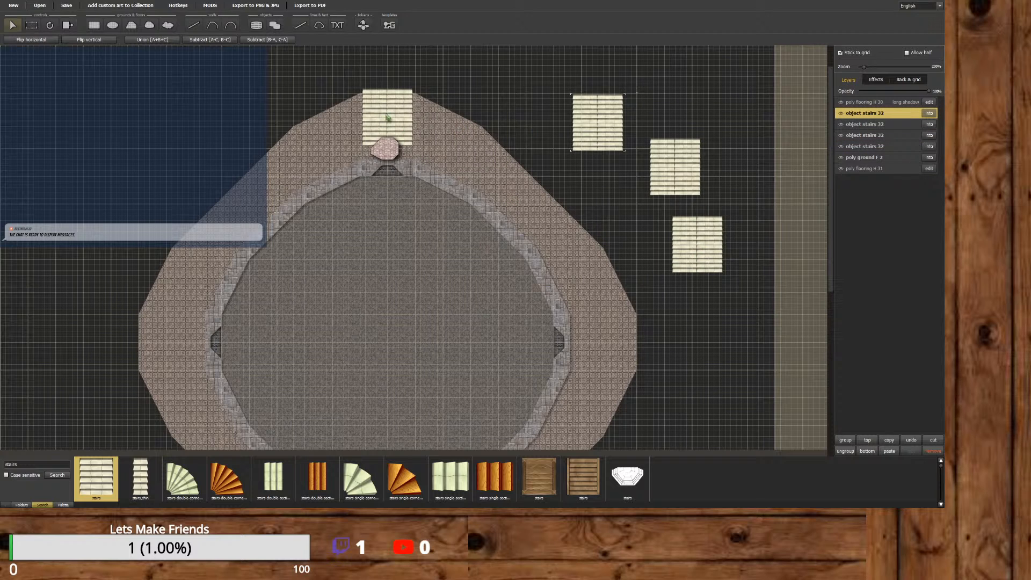
click(56, 26)
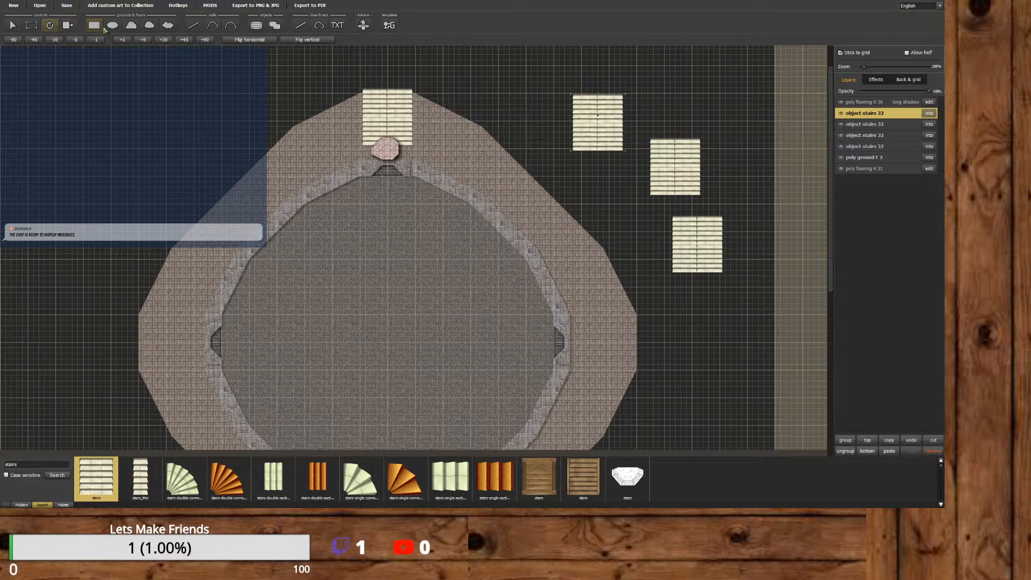
click(308, 41)
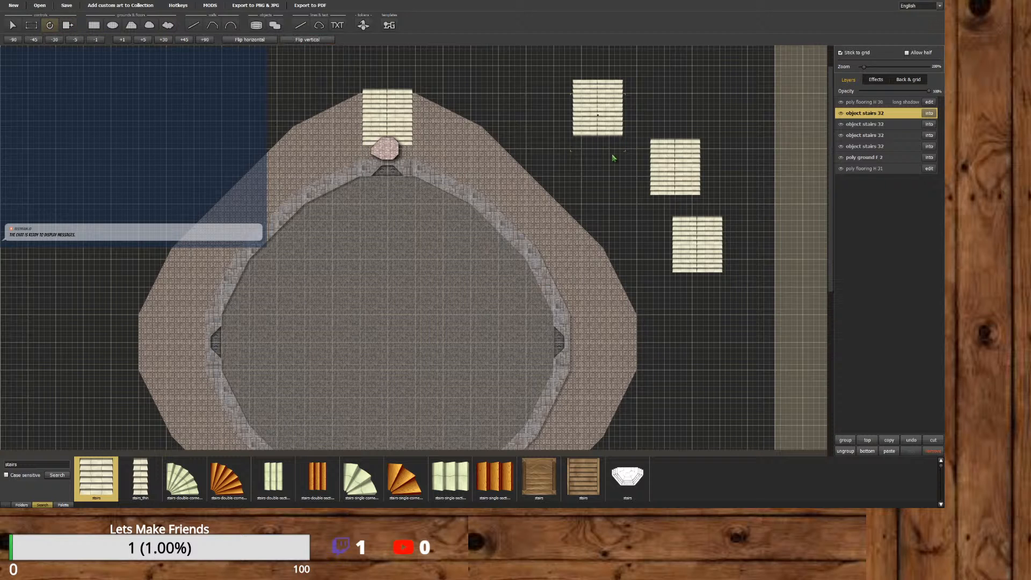
scroll(828, 148, down, 3)
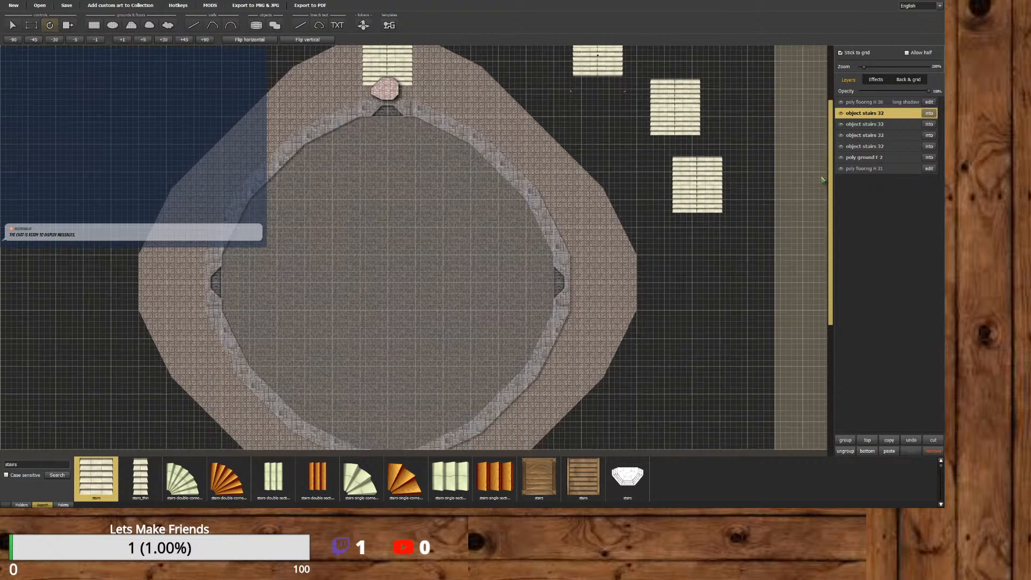
mouse_move(599, 68)
mouse_down()
mouse_move(598, 226)
mouse_move(586, 110)
mouse_move(594, 73)
mouse_up()
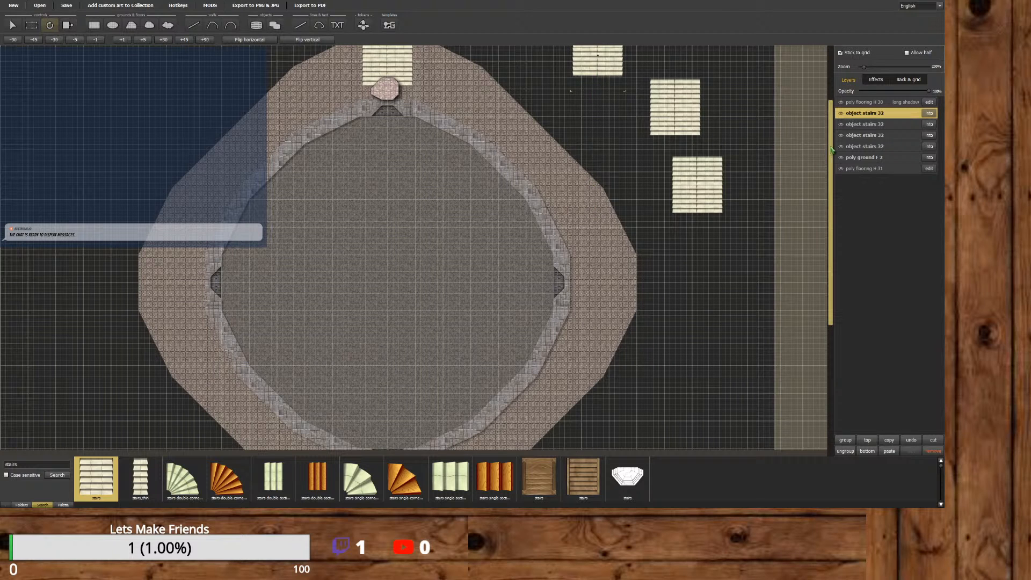
drag(831, 150, 819, 122)
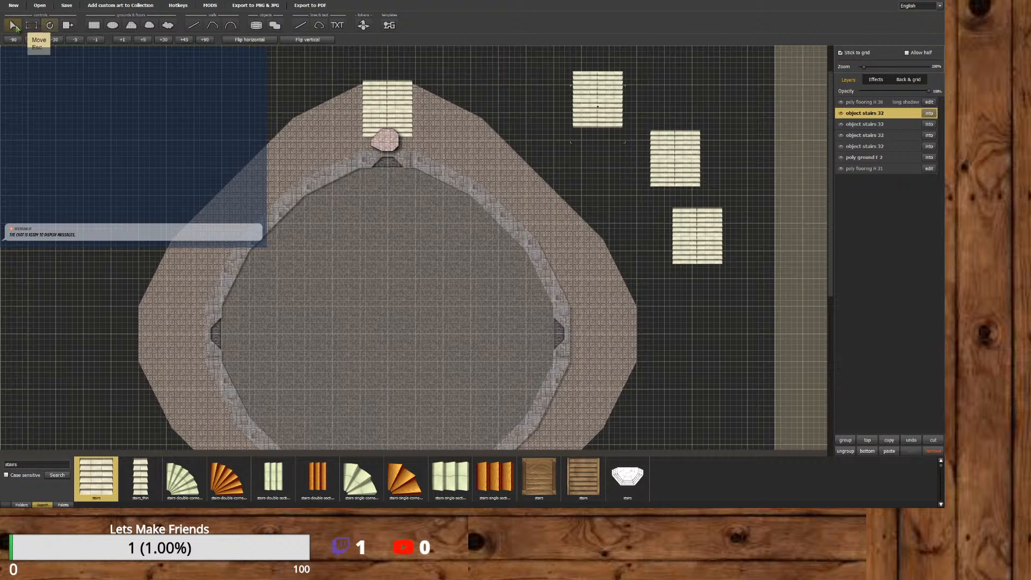
Move the flipped staircase group to the lower doorway, centred between the wall and the floor's lower edge.
click(13, 25)
drag(606, 100, 689, 387)
drag(830, 174, 816, 268)
drag(672, 220, 380, 385)
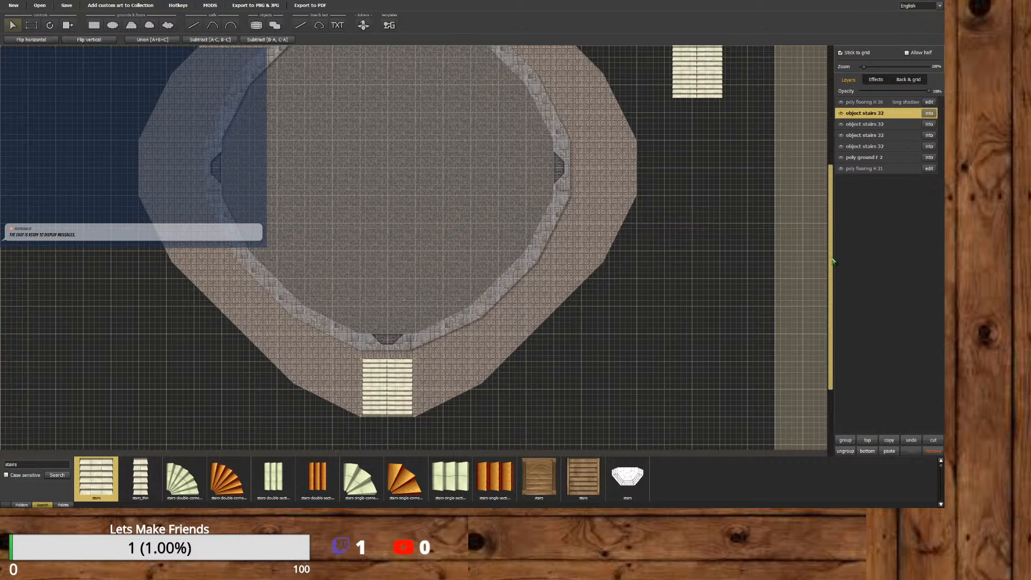
drag(830, 256, 818, 175)
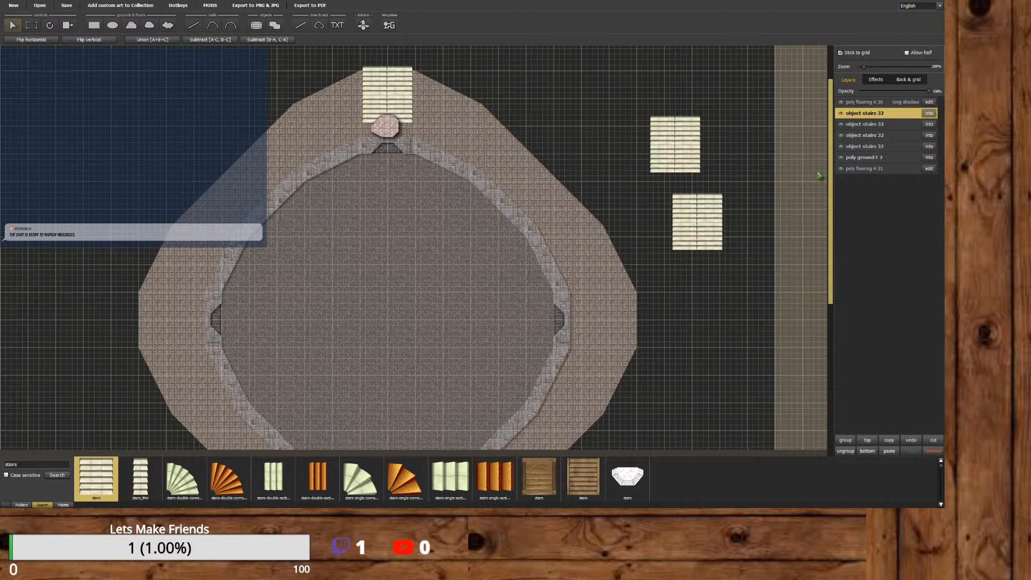
drag(818, 175, 814, 264)
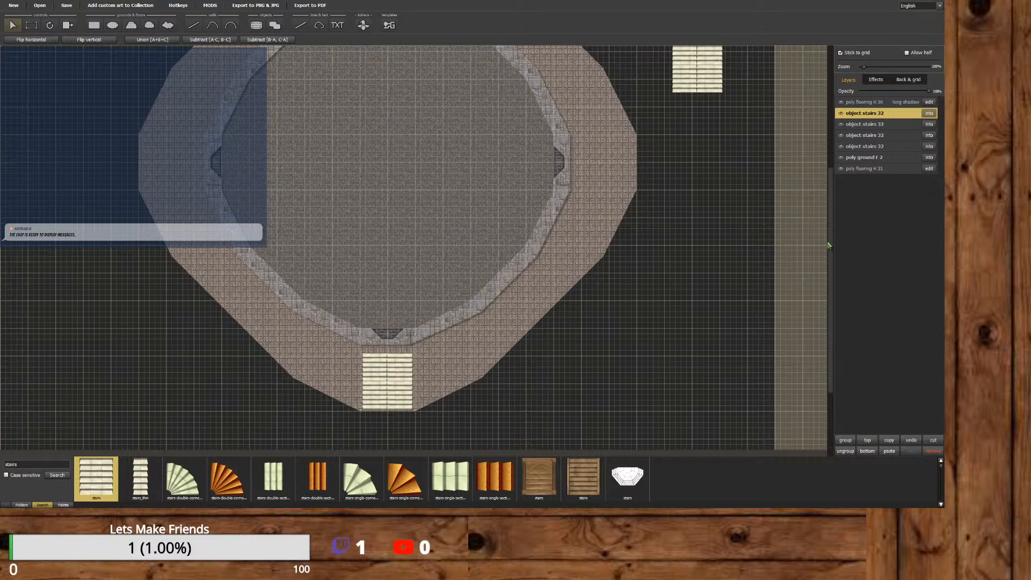
drag(828, 248, 827, 271)
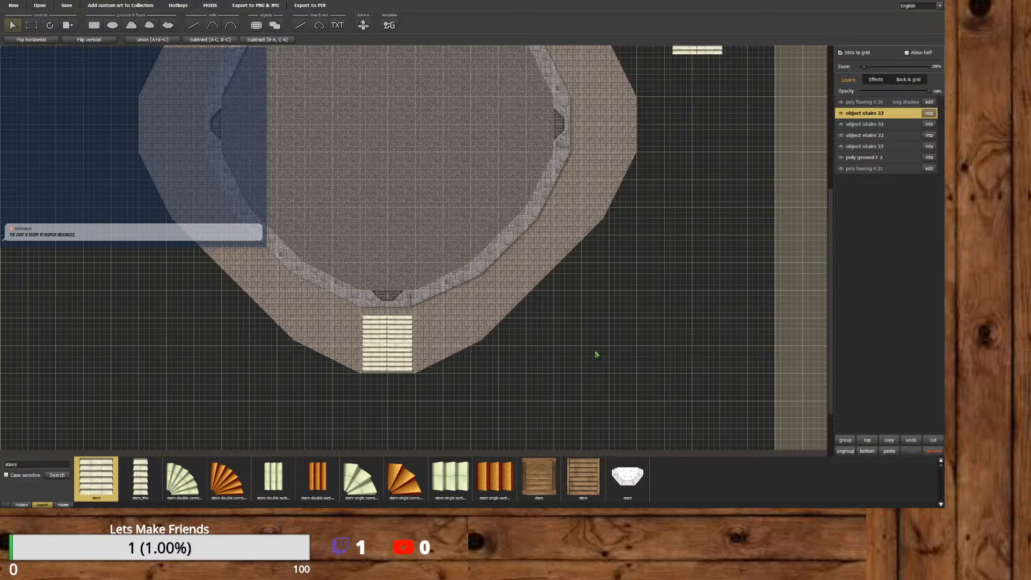
Shift the lower staircase group aside to inspect its layers, and move it back below the lower doorway.
drag(386, 355, 570, 366)
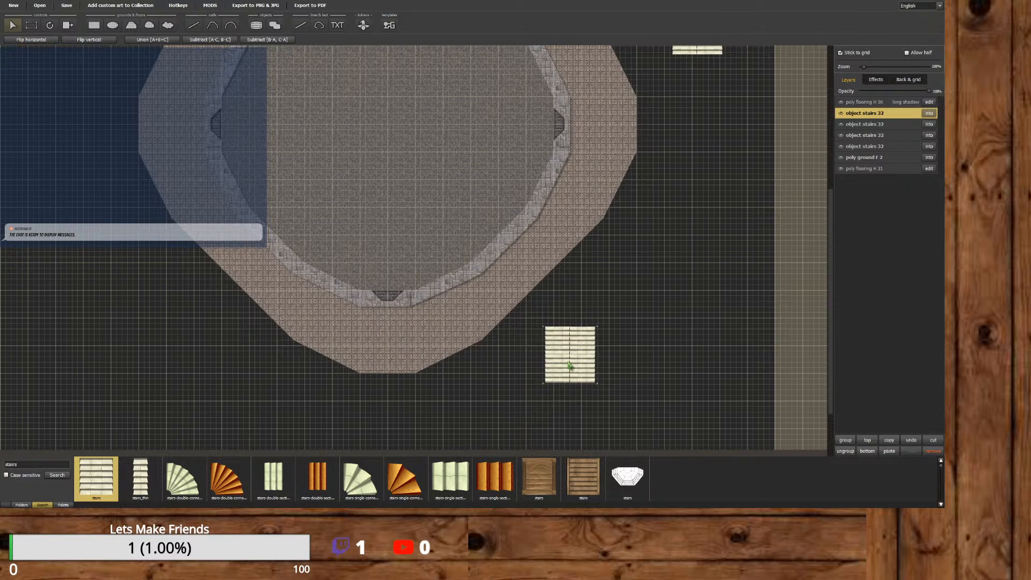
click(928, 114)
click(844, 91)
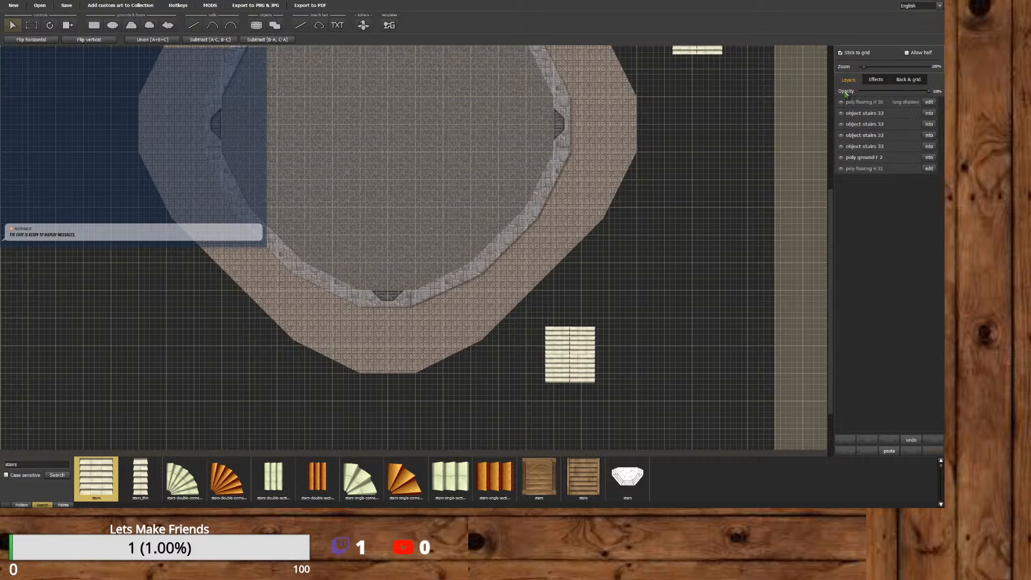
drag(584, 361, 402, 353)
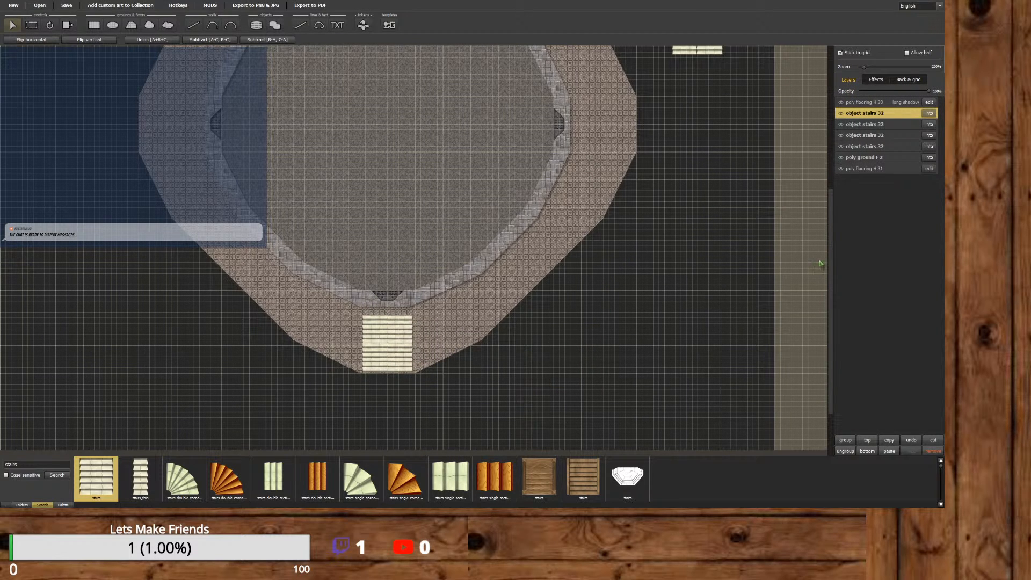
Try flipping the lower of the two spare staircase groups vertically and horizontally, and shift it slightly.
drag(830, 259, 831, 154)
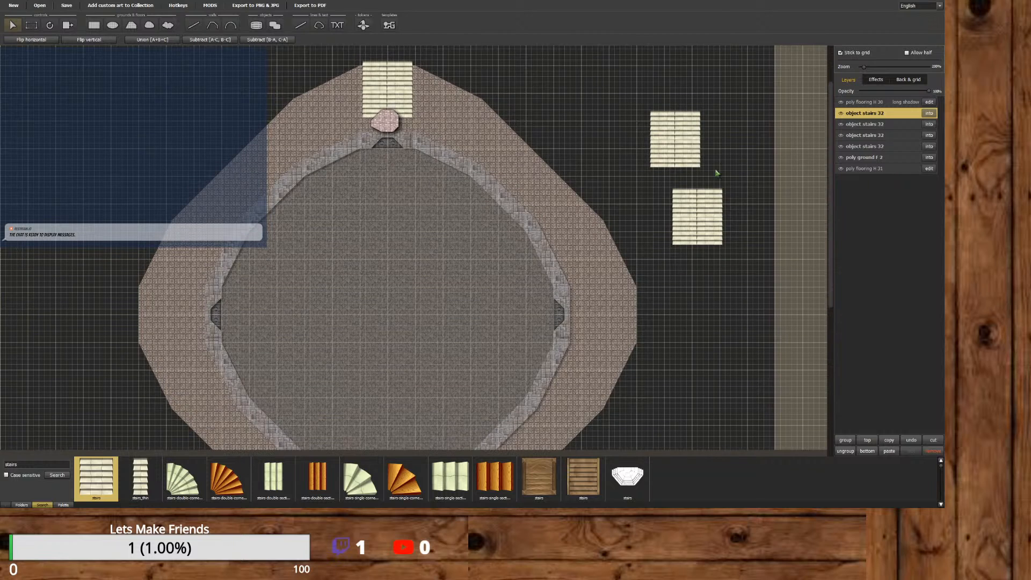
click(694, 233)
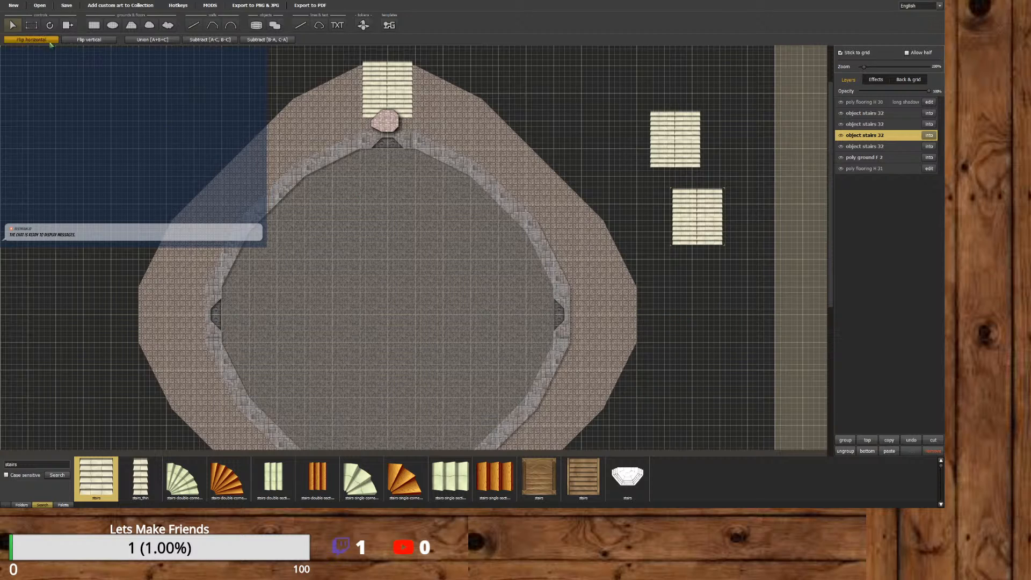
click(70, 42)
click(70, 42)
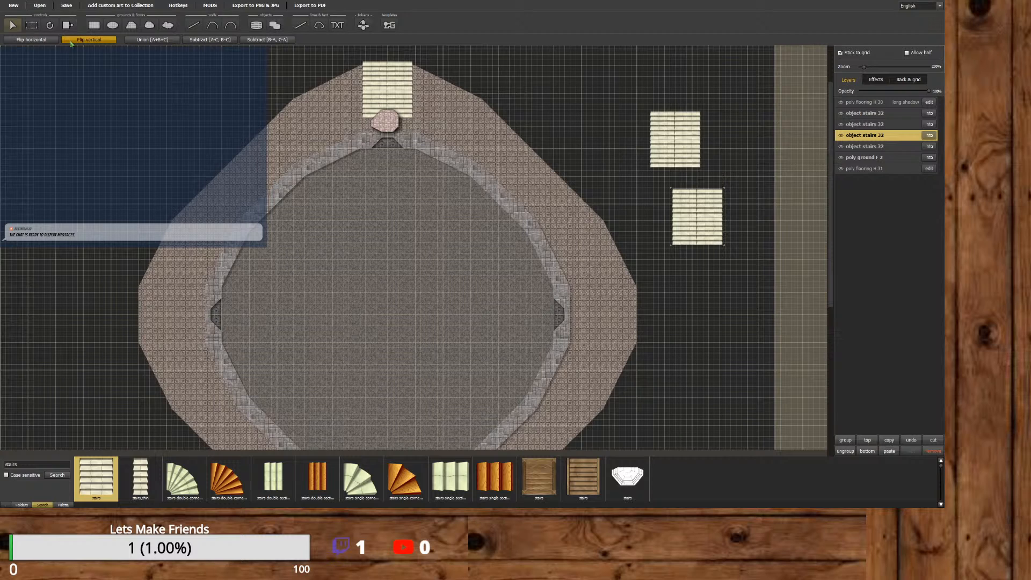
click(56, 43)
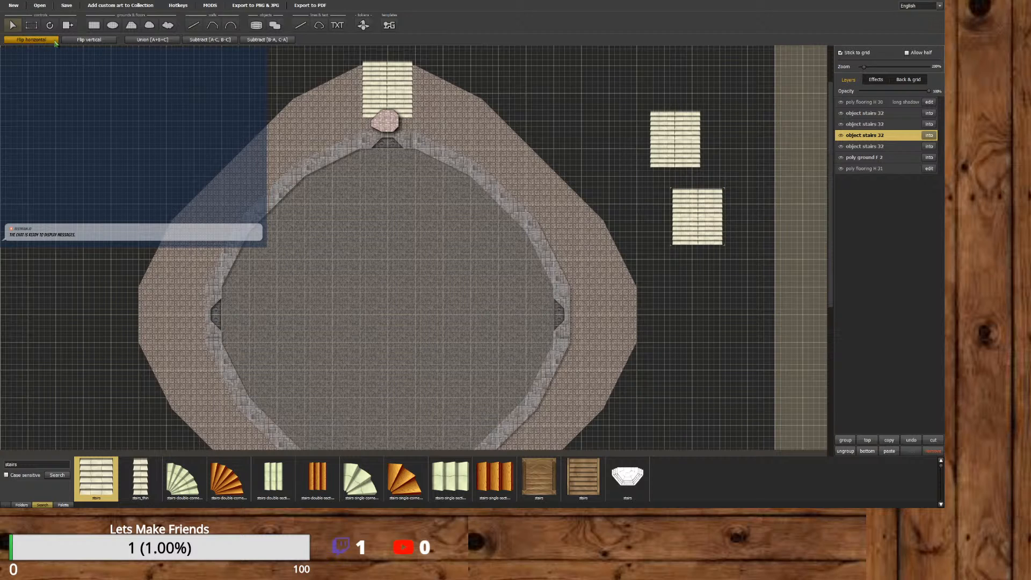
click(56, 43)
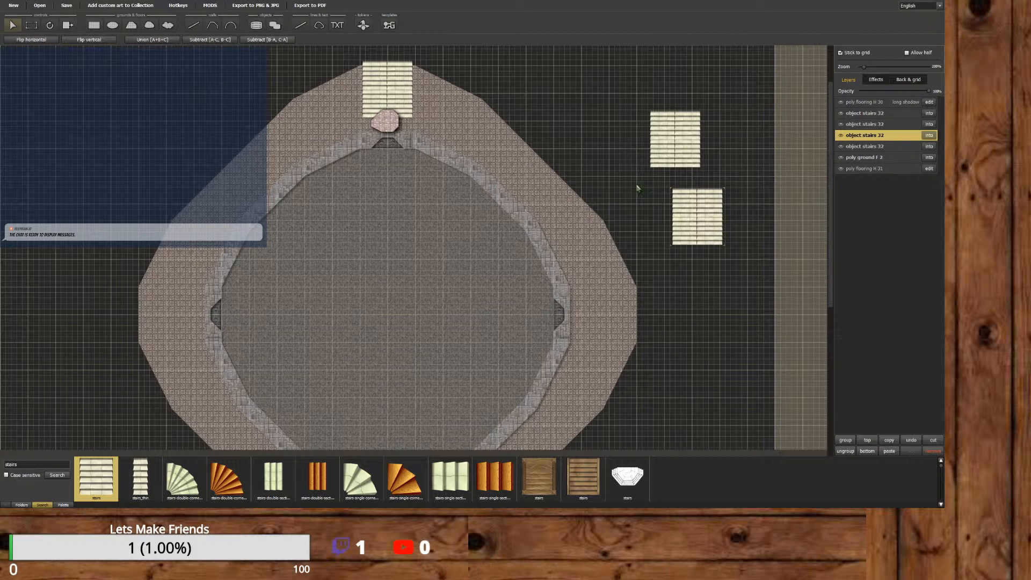
drag(681, 205, 676, 211)
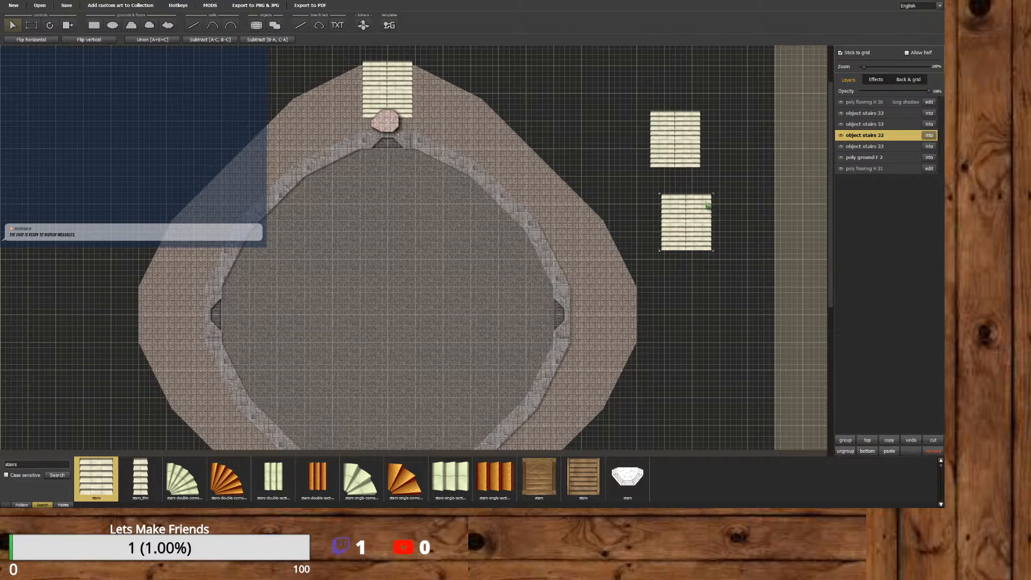
Try rotating the same spare staircase group a quarter turn, and undo the rotation.
key(r)
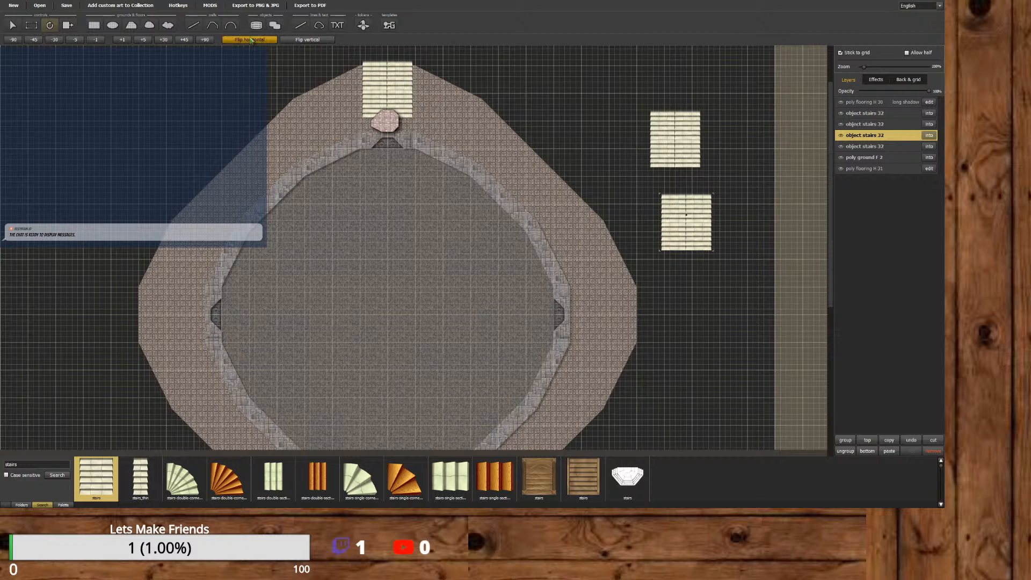
drag(703, 210, 787, 240)
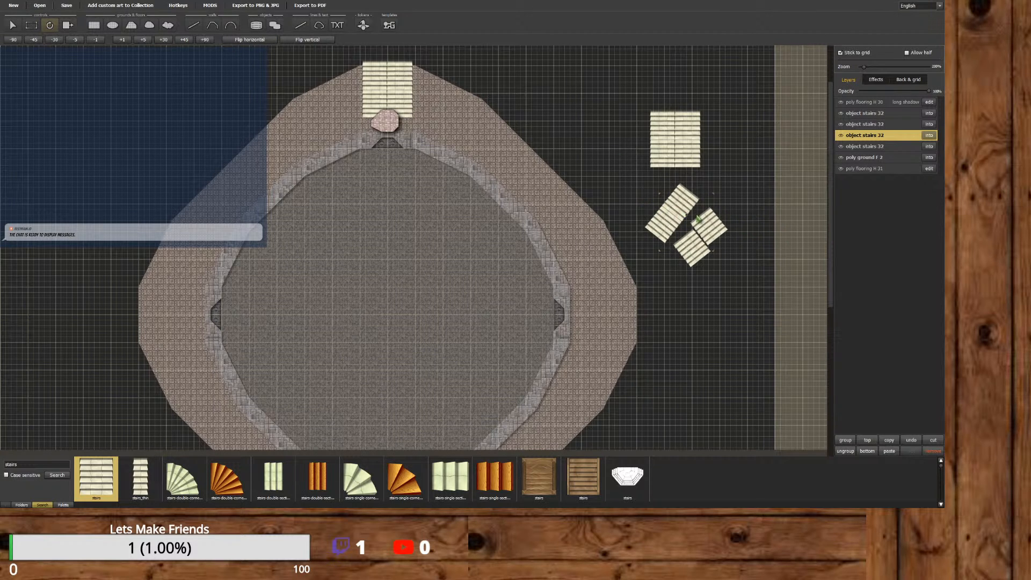
drag(698, 217, 710, 245)
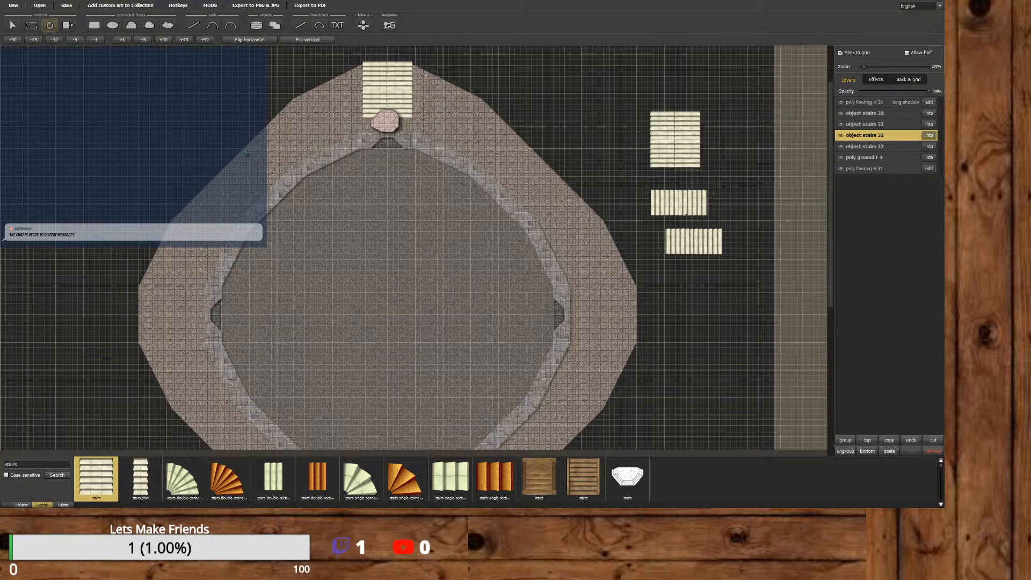
click(916, 444)
click(916, 444)
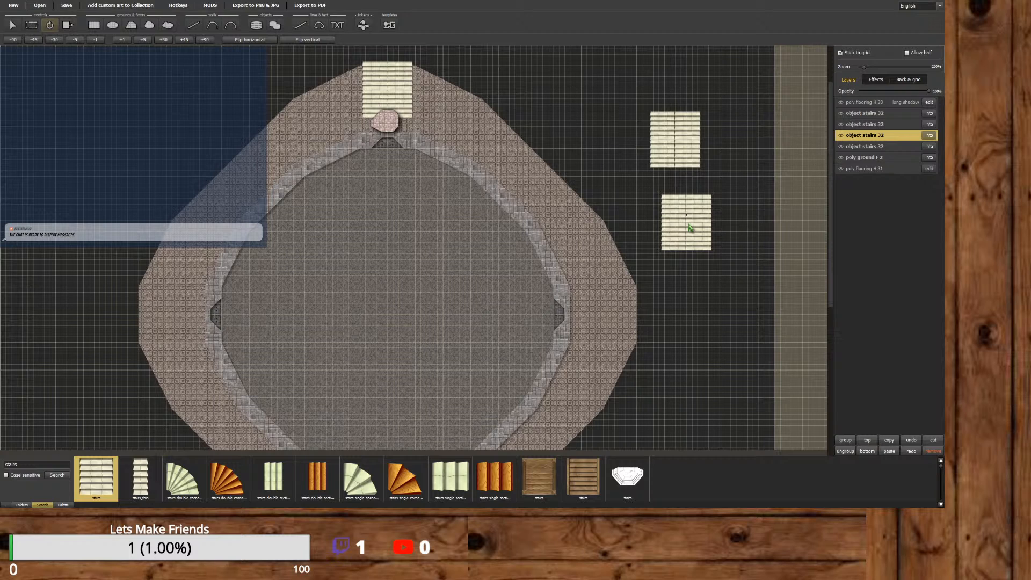
Delete the two spare staircase groups lying right of the room.
click(12, 25)
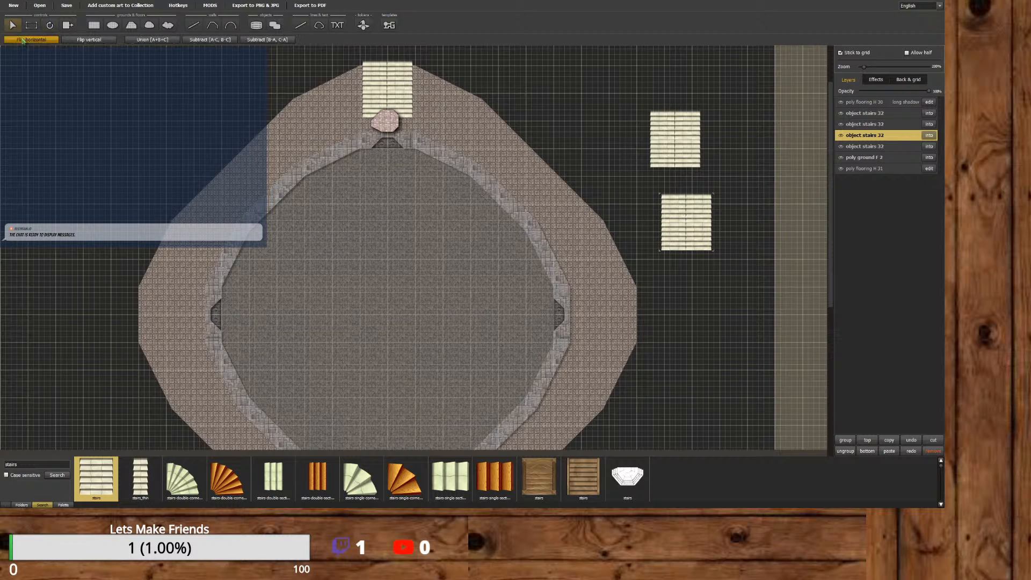
drag(700, 227, 729, 255)
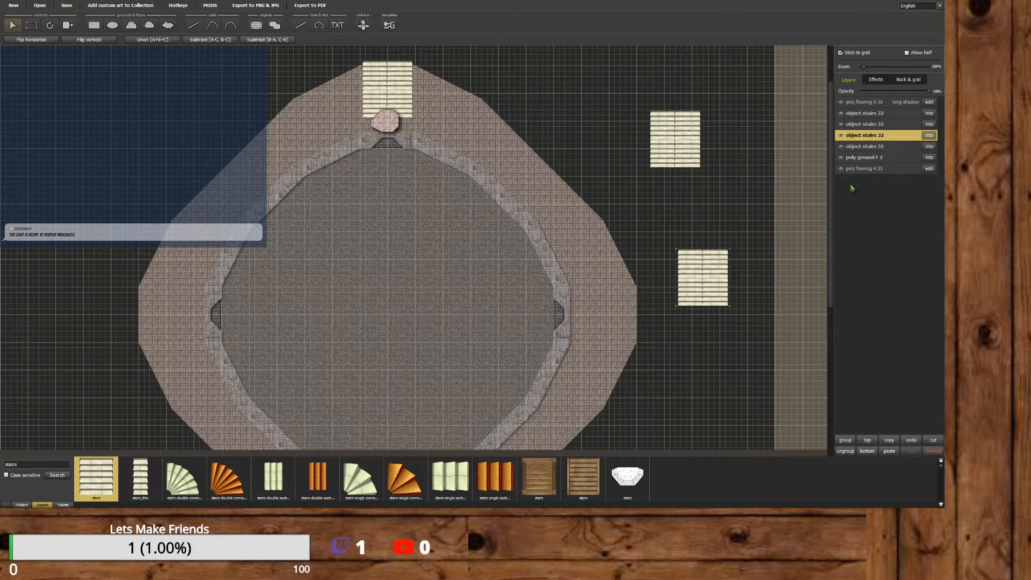
click(932, 451)
click(681, 142)
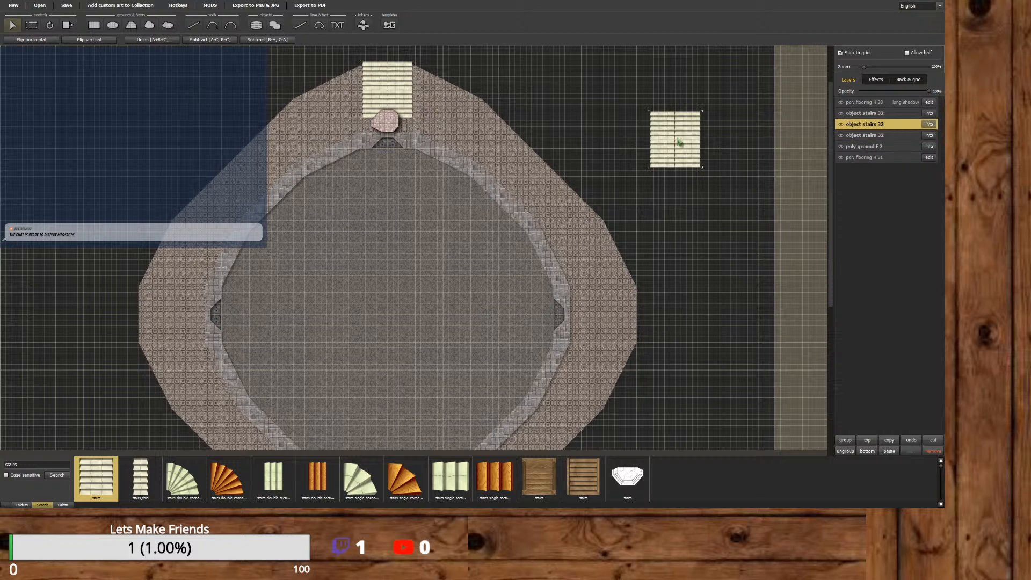
click(933, 451)
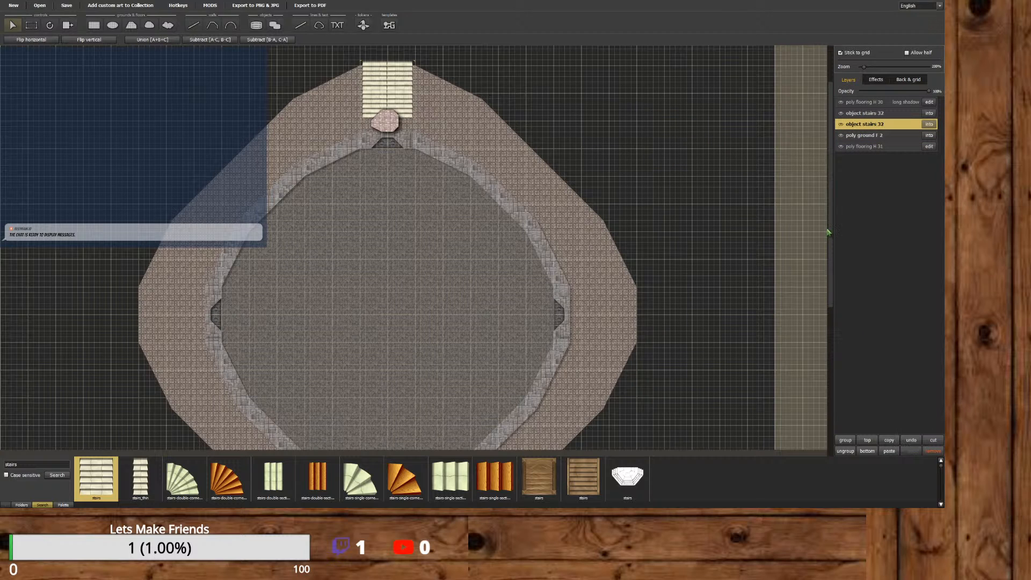
Place four stairs objects rotated 90° in a two-by-two block on the outer floor beyond the right doorway.
scroll(826, 263, down, 2)
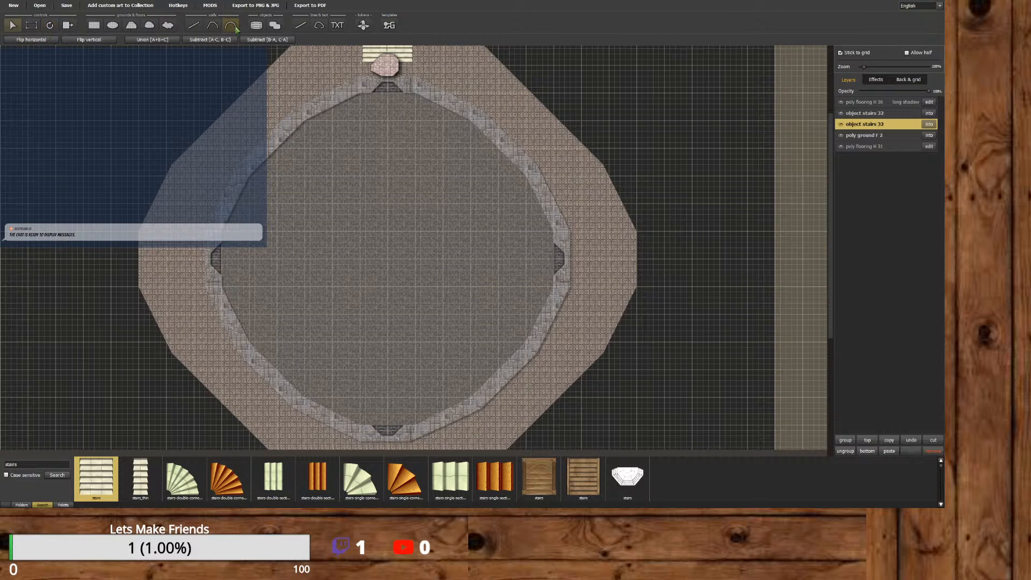
click(256, 26)
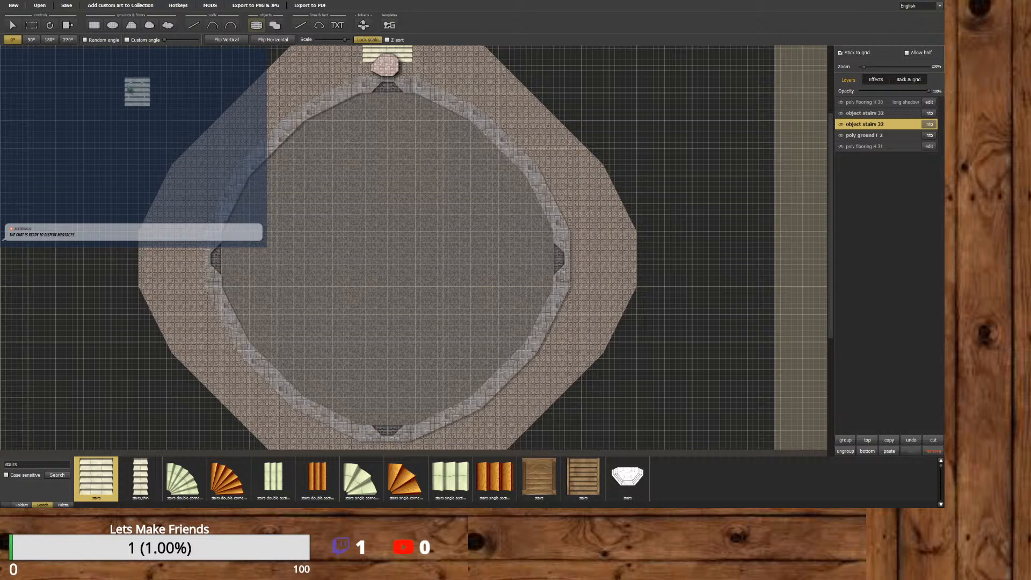
click(31, 39)
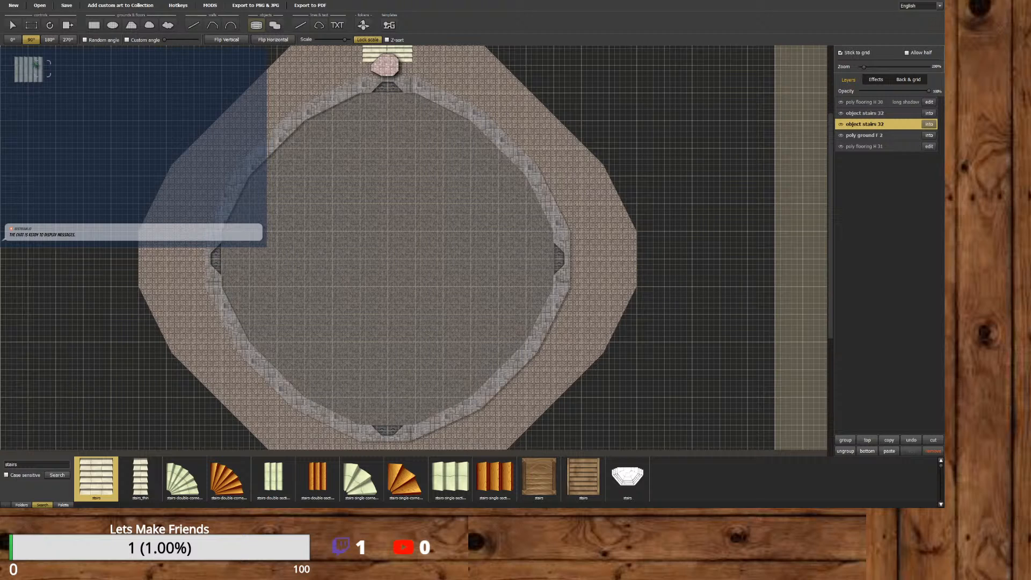
click(13, 40)
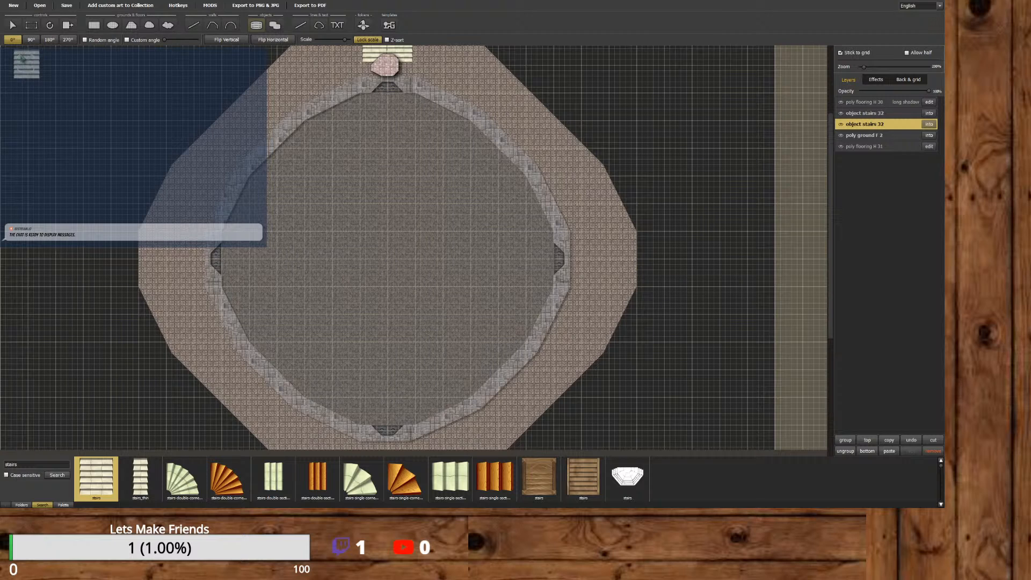
click(46, 42)
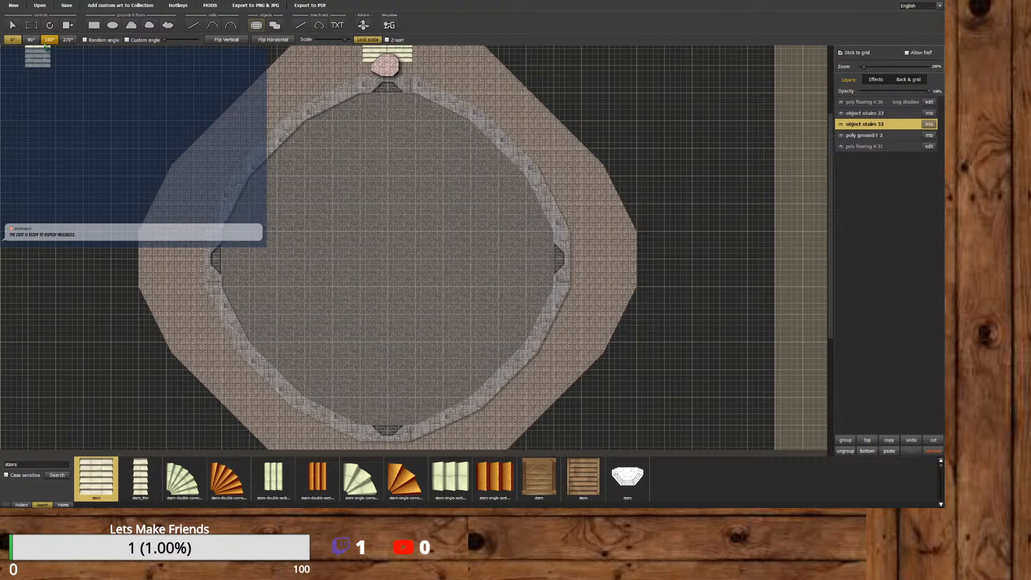
click(34, 41)
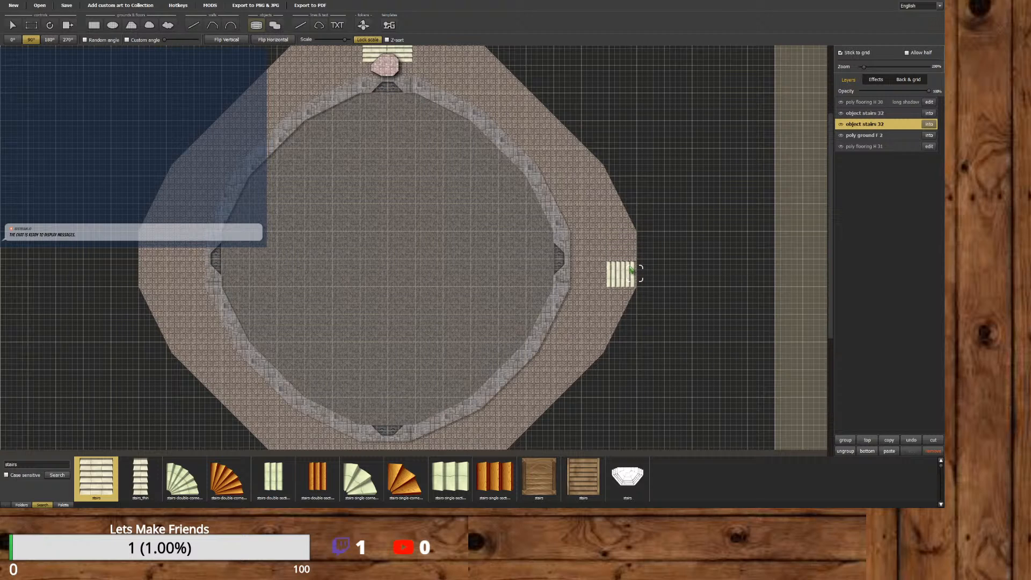
click(631, 270)
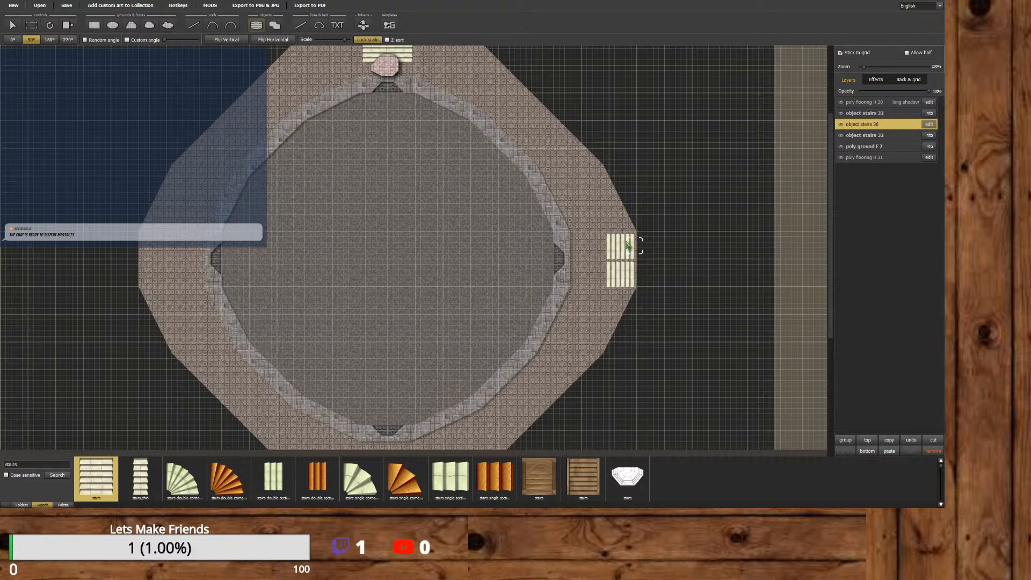
click(628, 246)
click(597, 262)
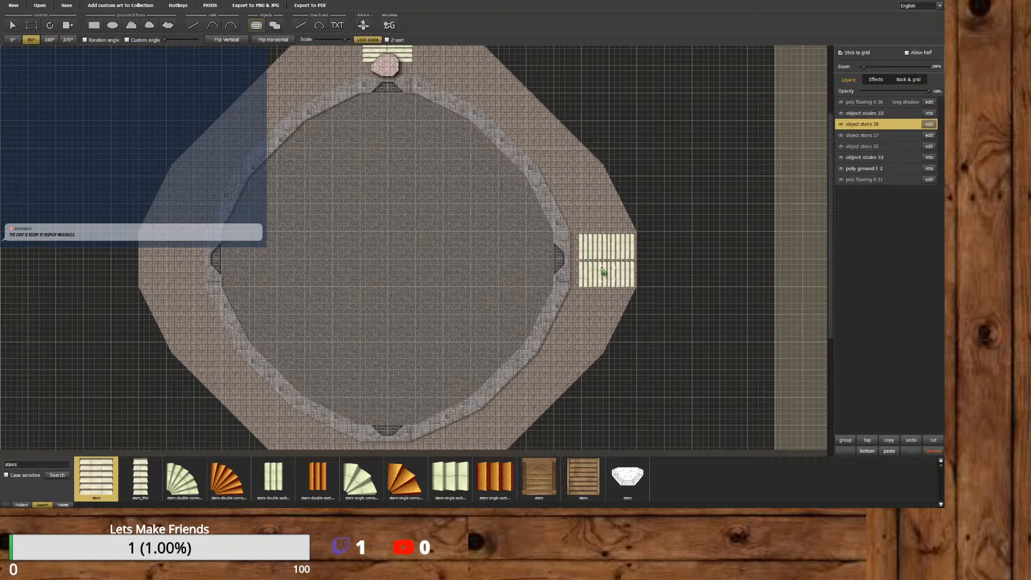
click(602, 271)
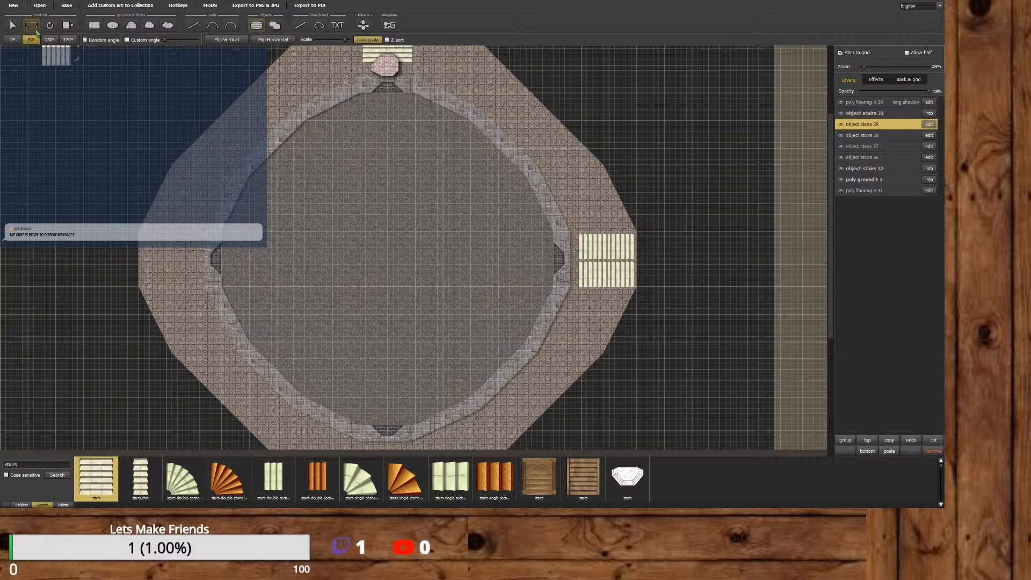
Shift the lower row of the new stairs up against the upper row, and raise the upper inner stairs one layer.
click(12, 25)
click(625, 274)
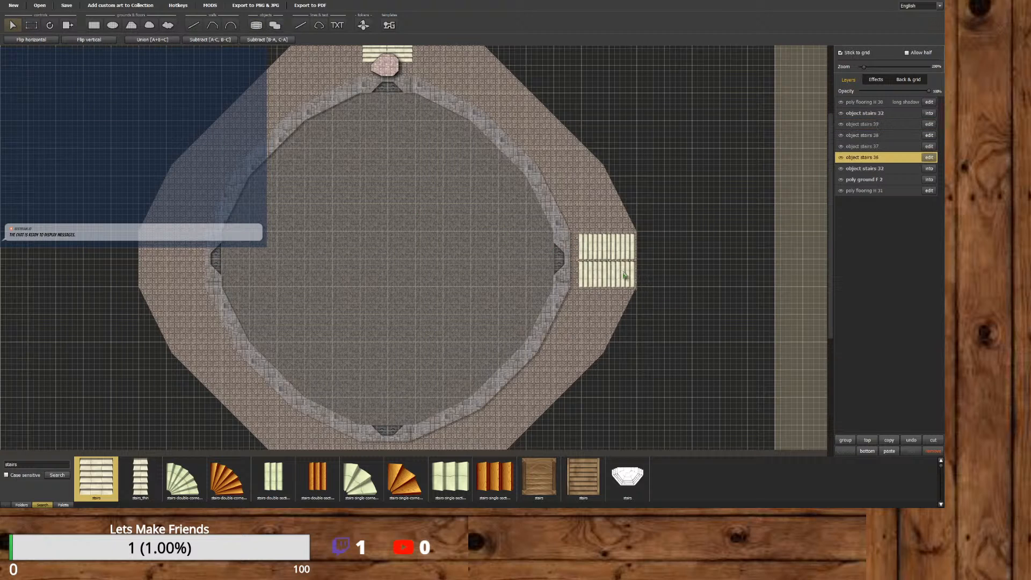
click(603, 272)
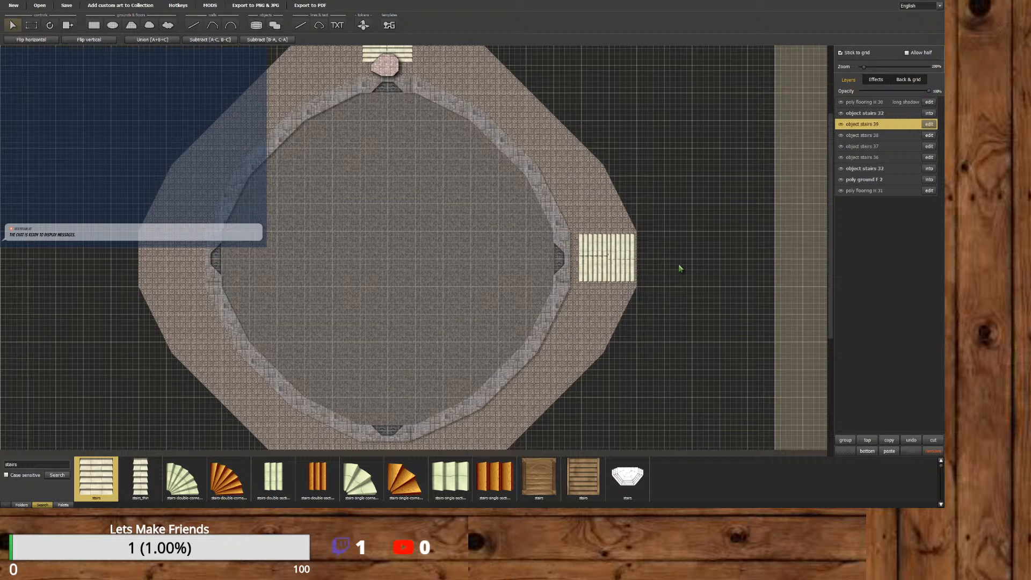
click(597, 247)
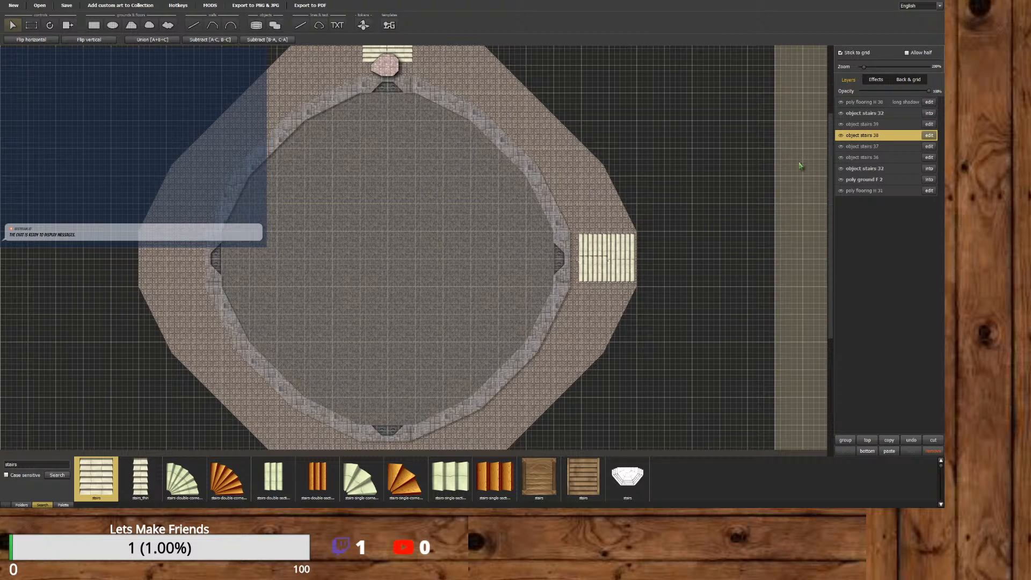
drag(853, 136, 857, 127)
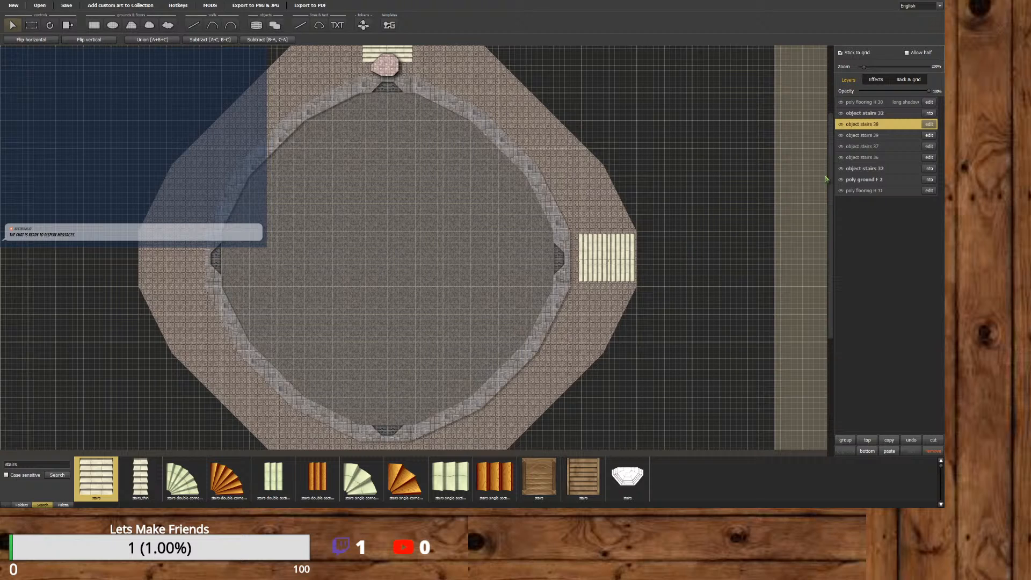
Group the four stairs objects outside the right doorway.
shift+click(884, 146)
shift+click(885, 157)
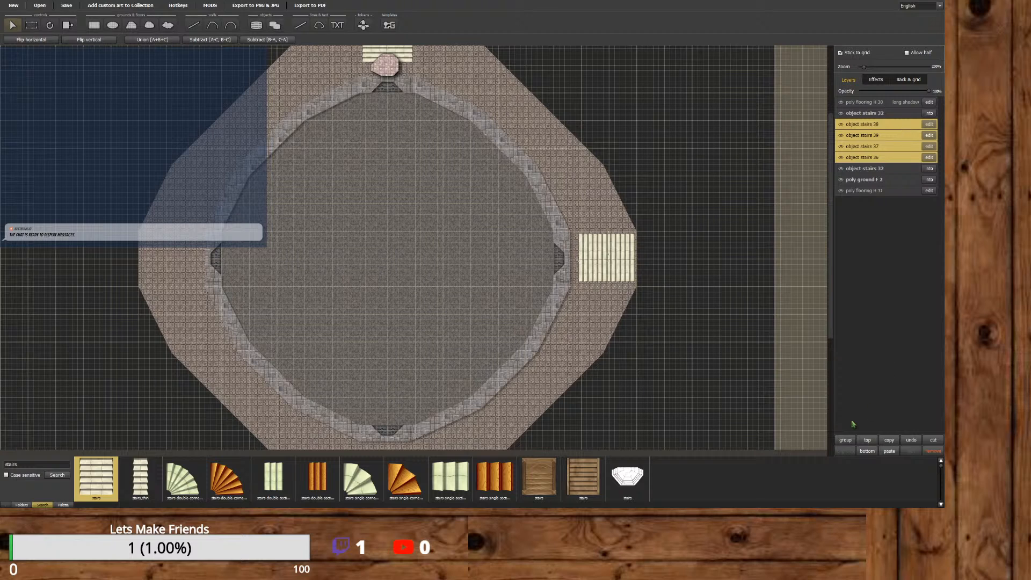
click(846, 440)
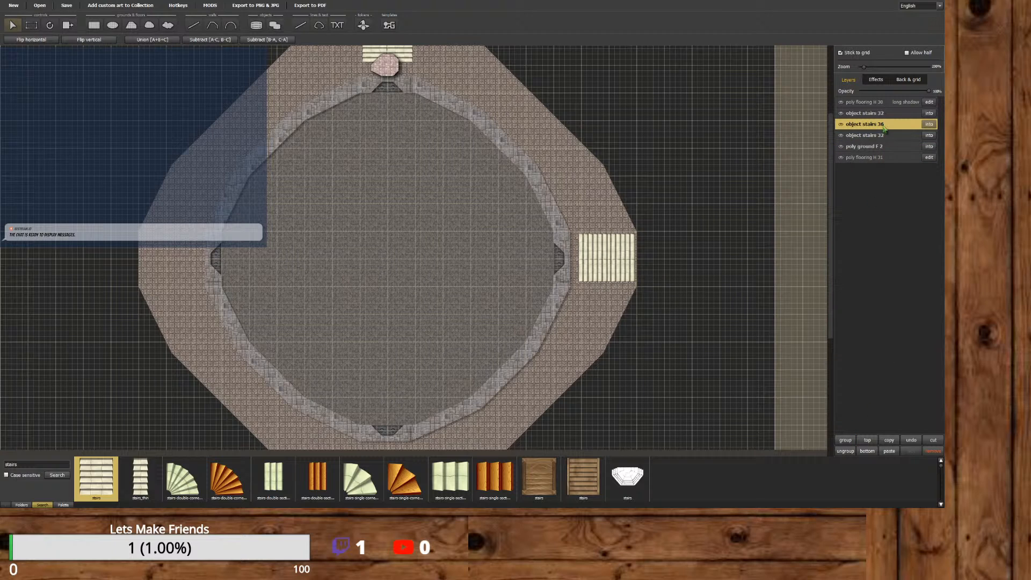
Duplicate the right staircase group, flip the copy horizontally, and place it outside the left doorway.
click(889, 452)
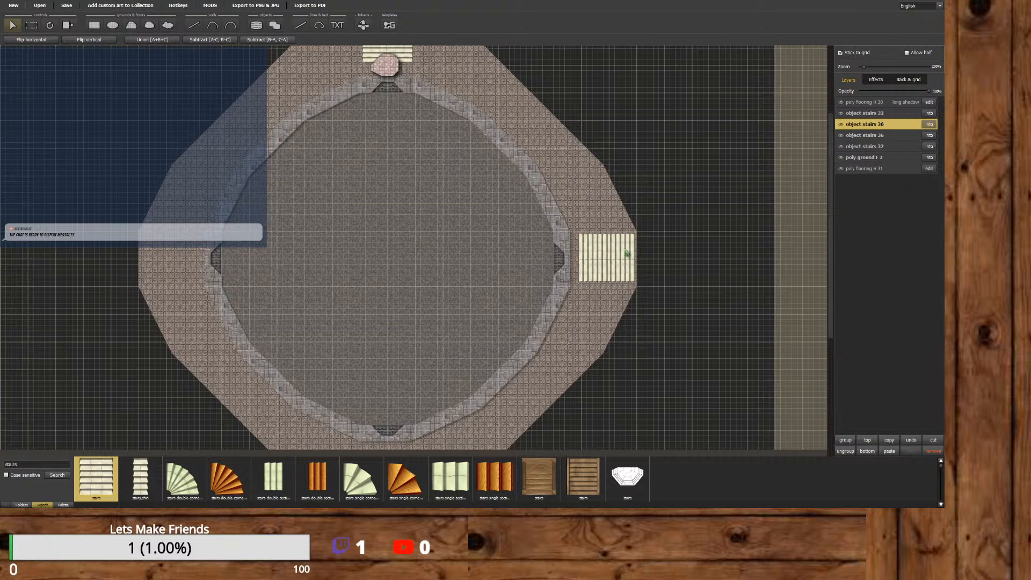
drag(626, 252, 144, 236)
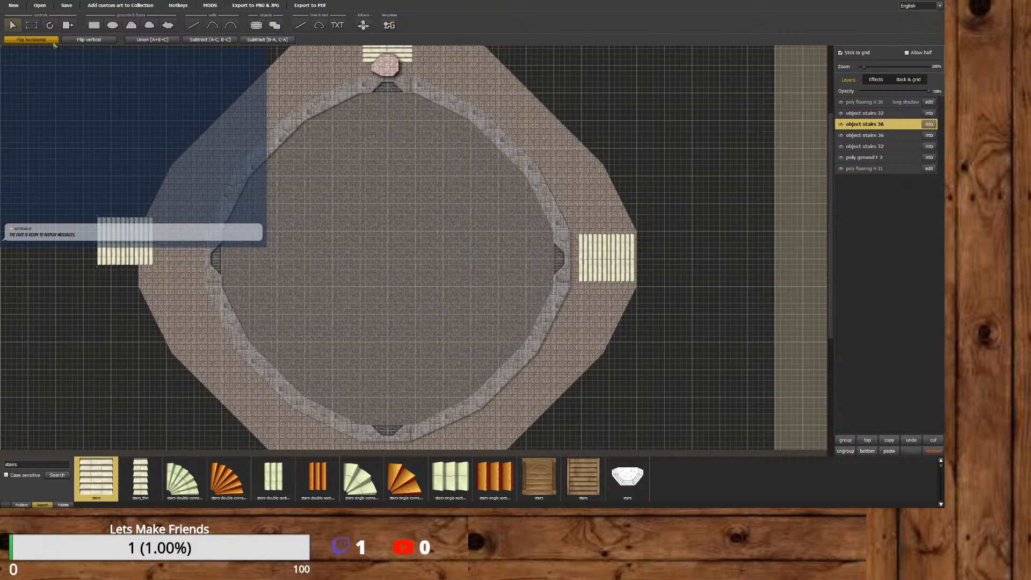
click(54, 43)
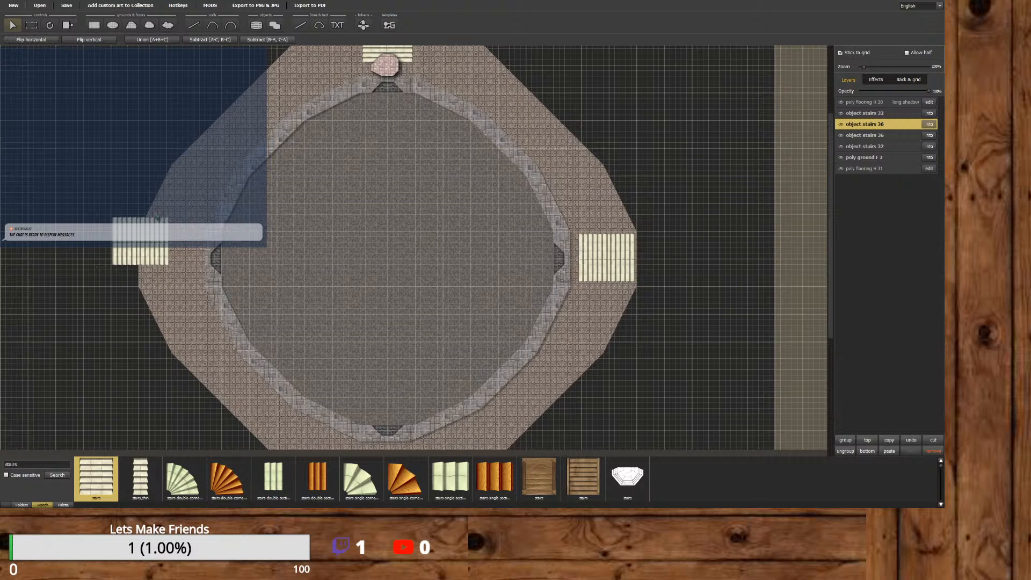
drag(150, 239, 174, 256)
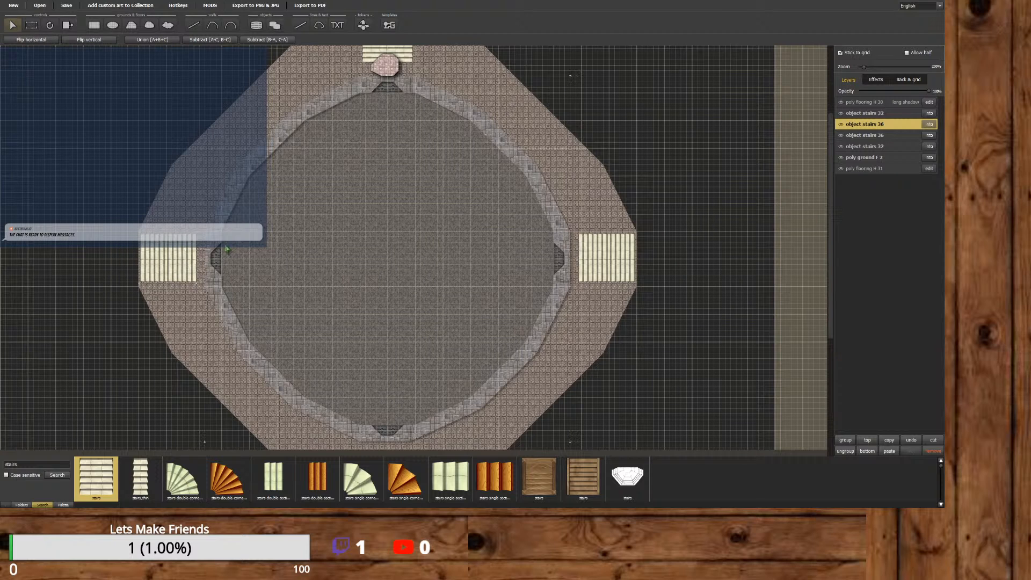
Apply the "no name" effect preset to the left, right, lower and upper staircase groups.
drag(830, 245, 813, 272)
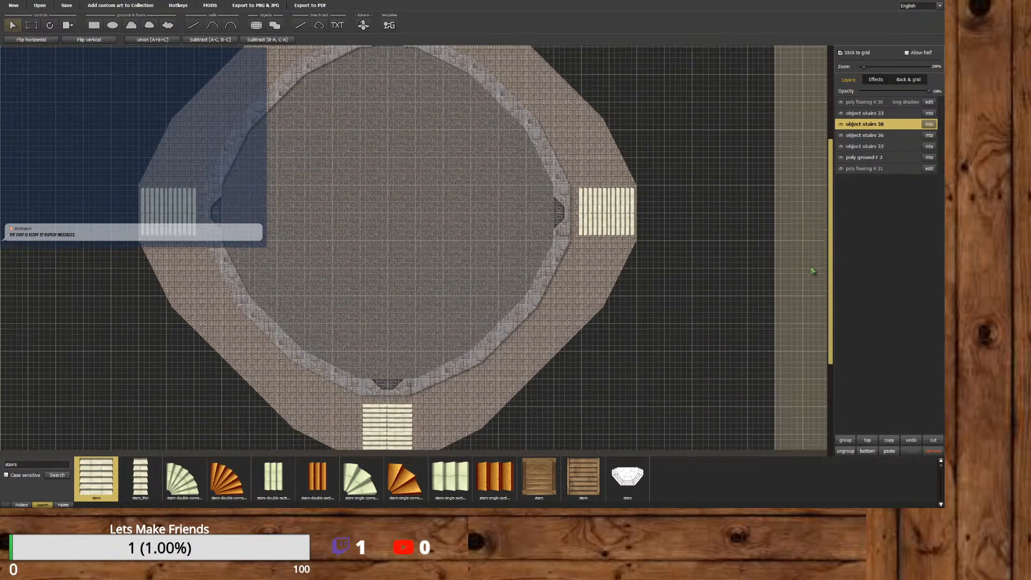
click(875, 79)
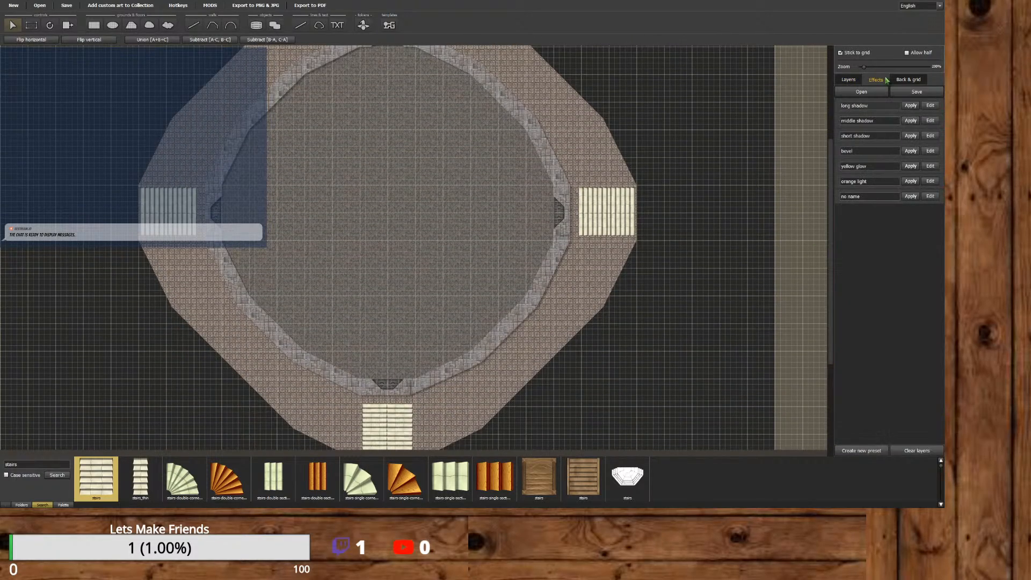
click(912, 198)
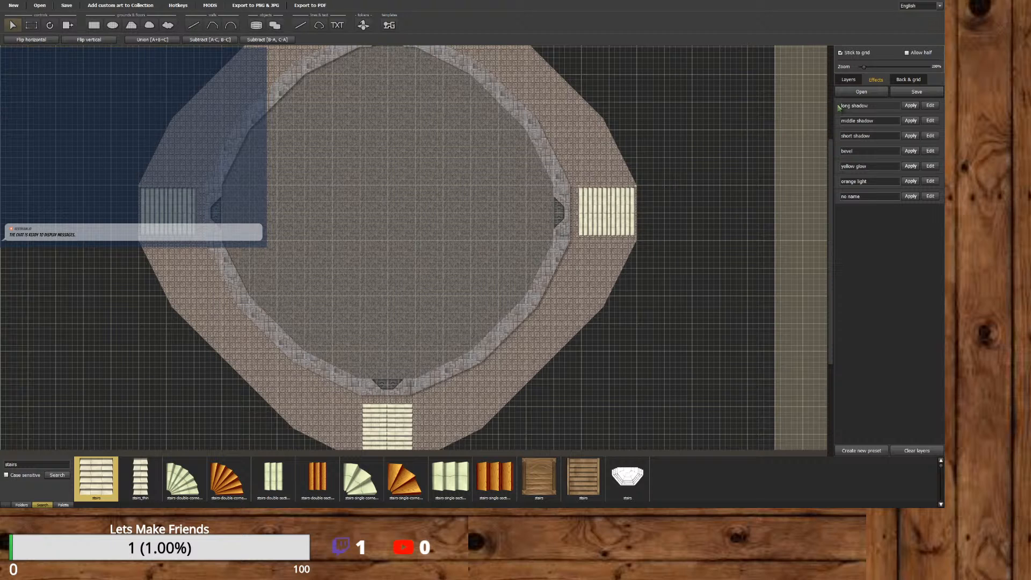
click(911, 196)
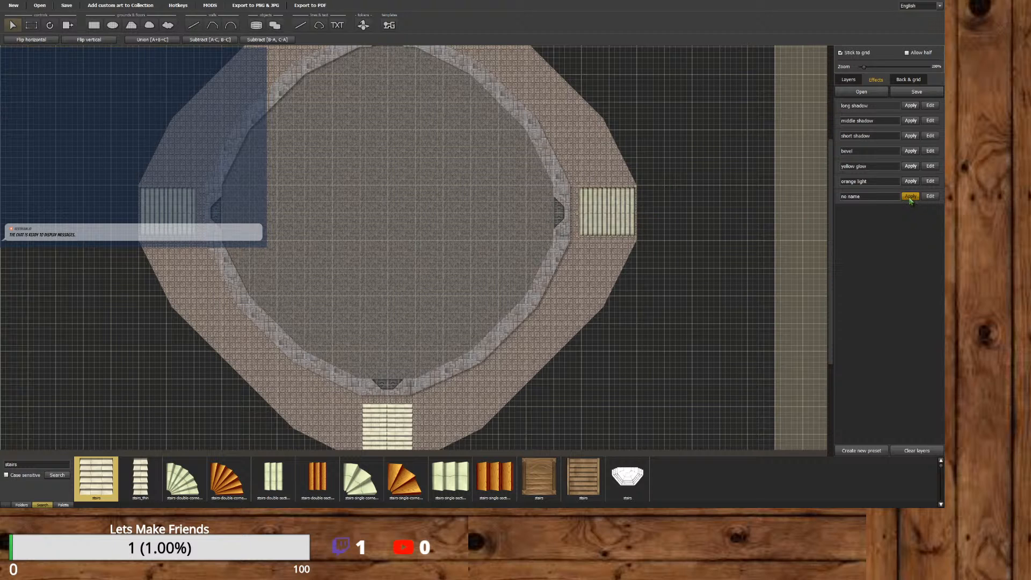
scroll(778, 257, down, 2)
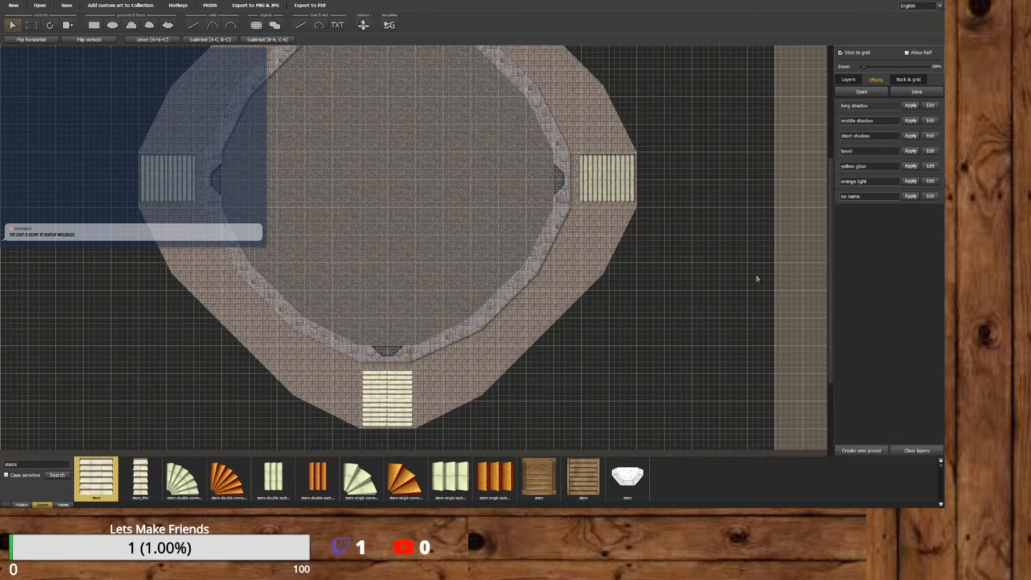
click(911, 196)
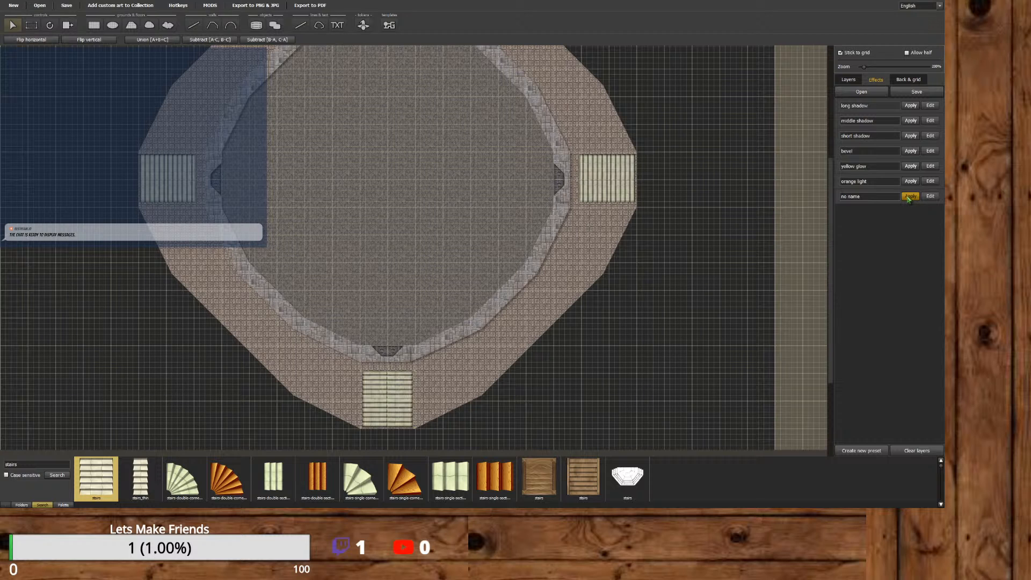
drag(831, 382, 825, 280)
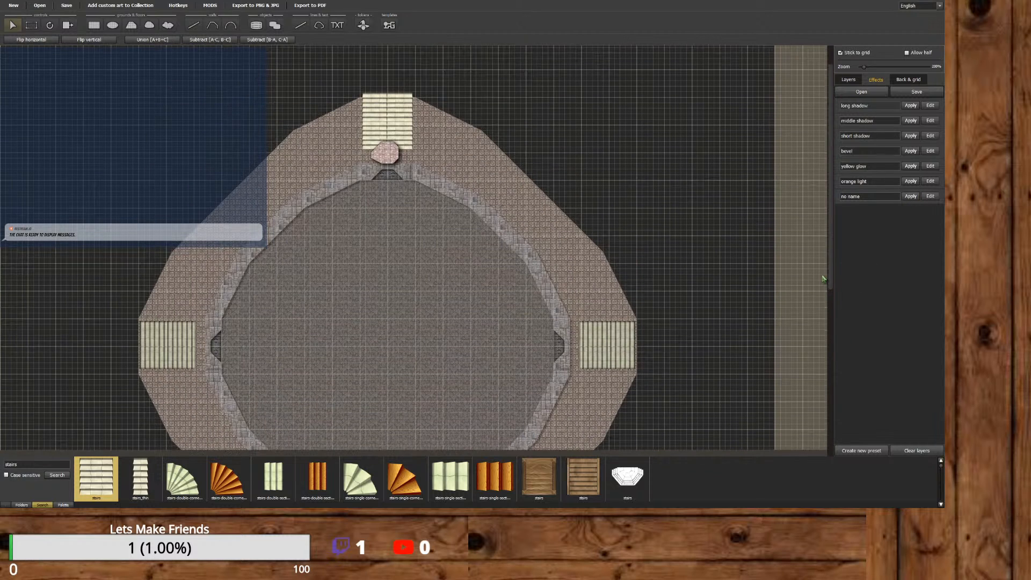
click(390, 138)
click(910, 196)
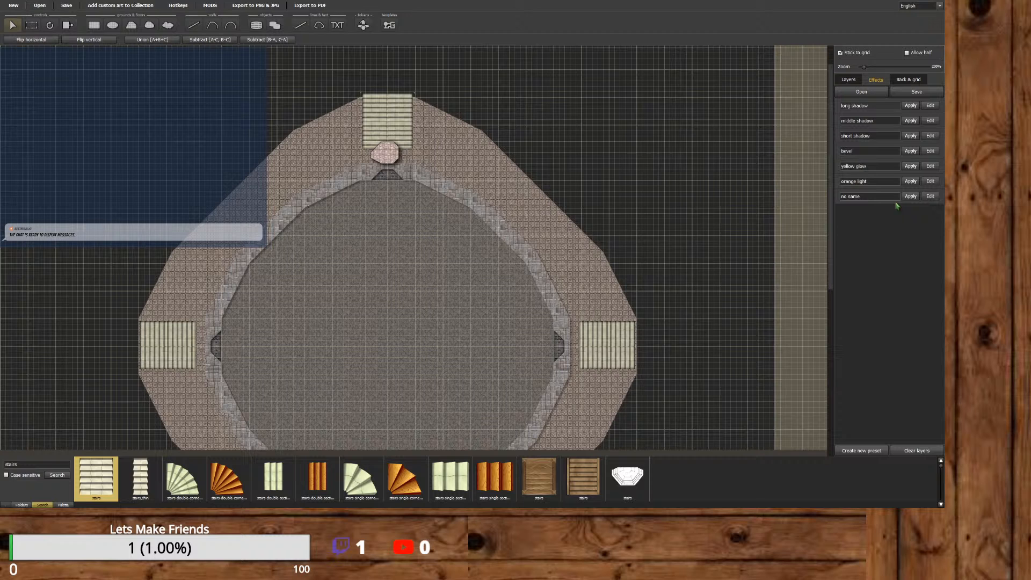
Try the "no name" effect preset on the rock-shaped floor piece below the upper staircase, and reapply its long shadow.
click(811, 228)
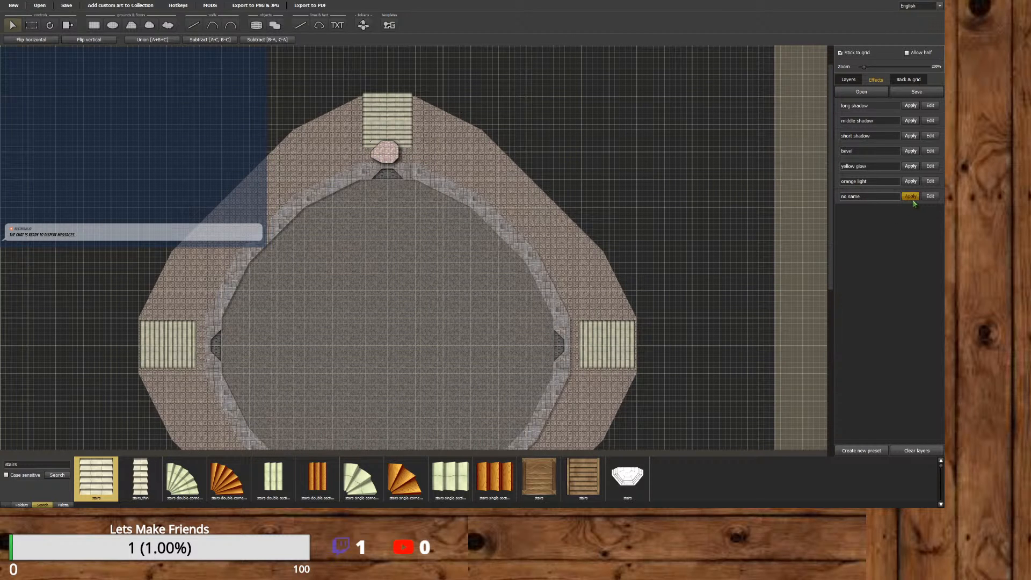
click(911, 197)
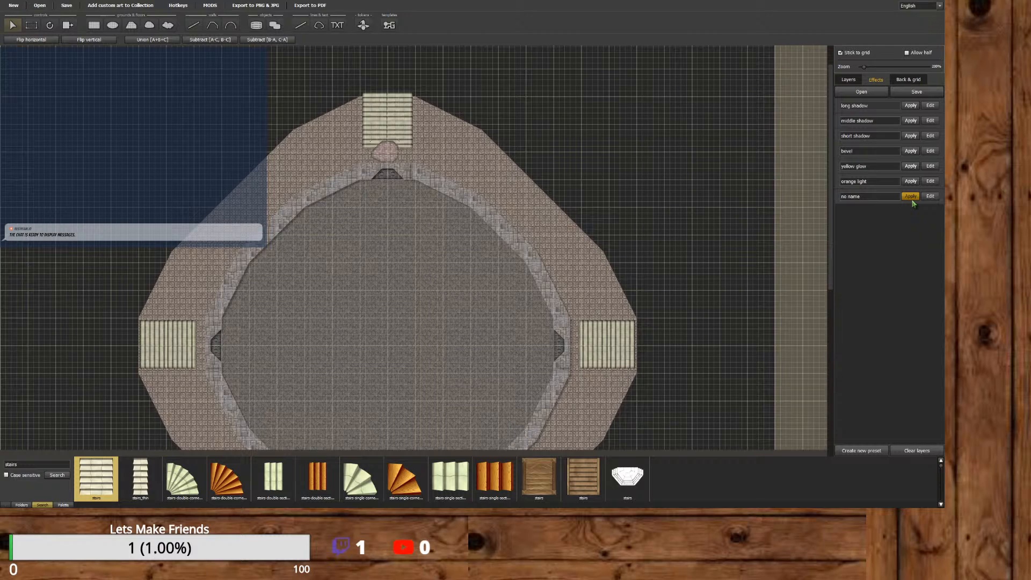
click(917, 108)
Nudge the right staircase group slightly to the right, away from the doorway.
scroll(816, 276, down, 3)
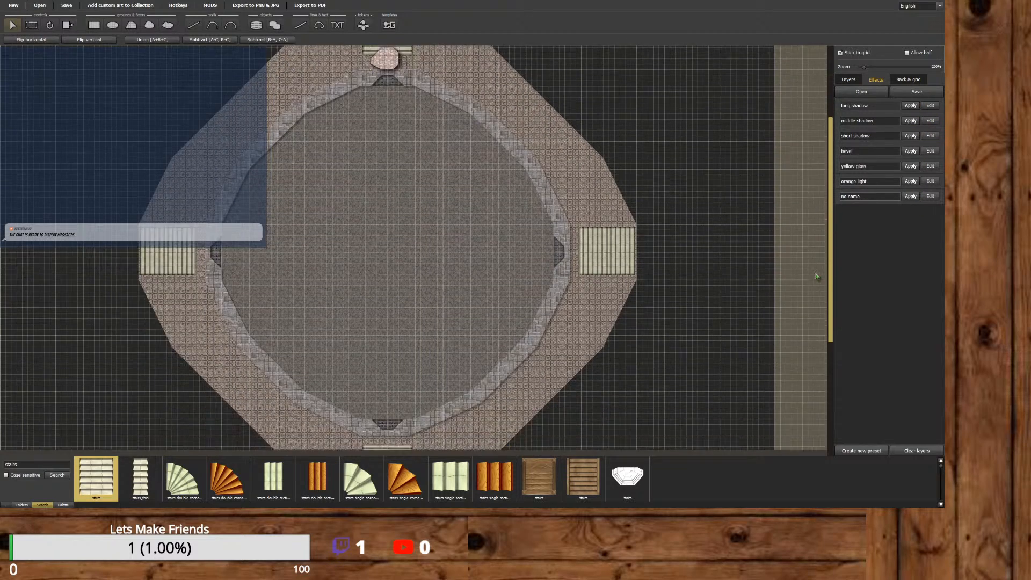
scroll(811, 290, down, 2)
scroll(804, 252, up, 5)
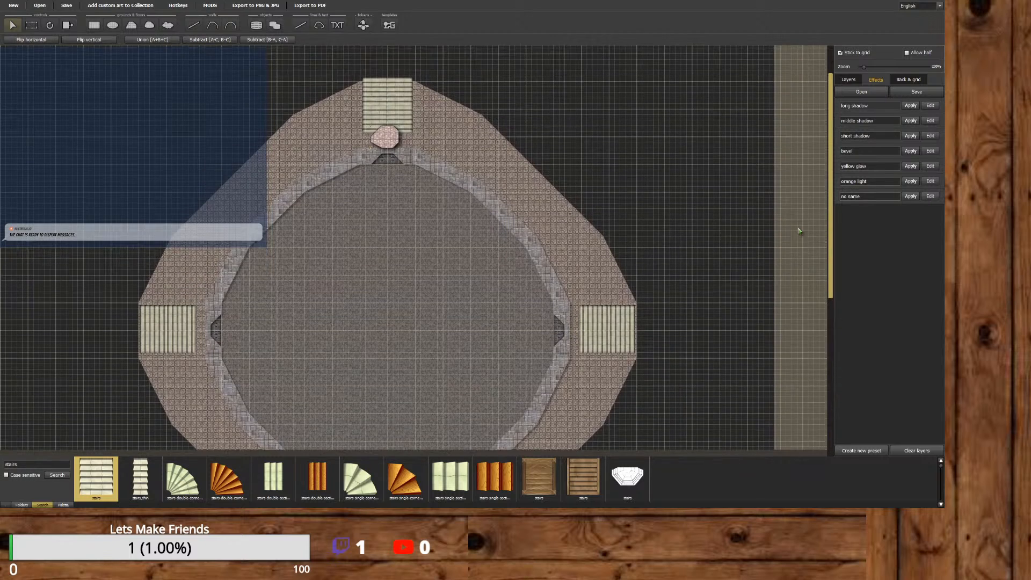
scroll(799, 226, up, 1)
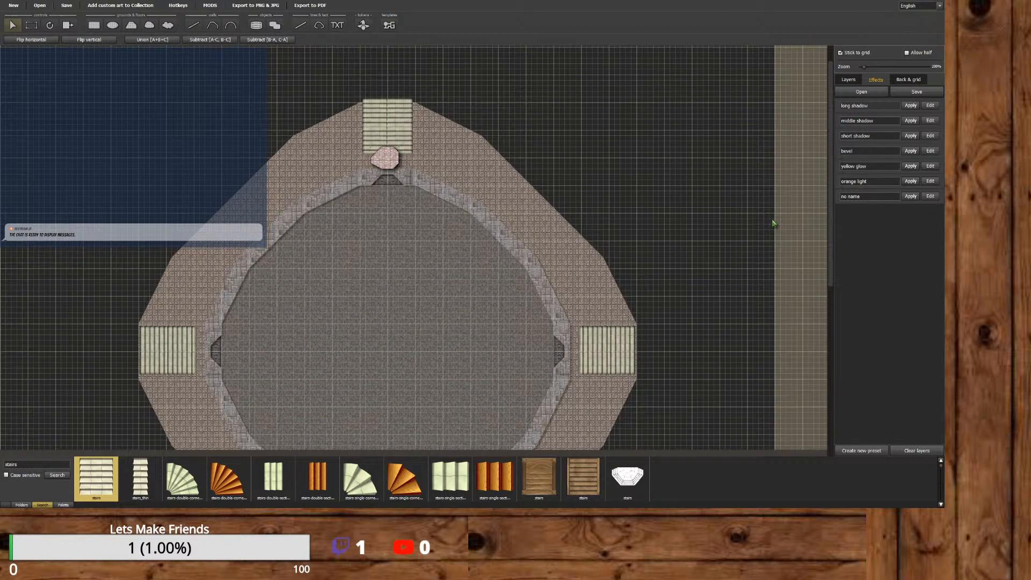
mouse_move(829, 219)
mouse_down()
mouse_move(829, 327)
mouse_move(820, 221)
mouse_up()
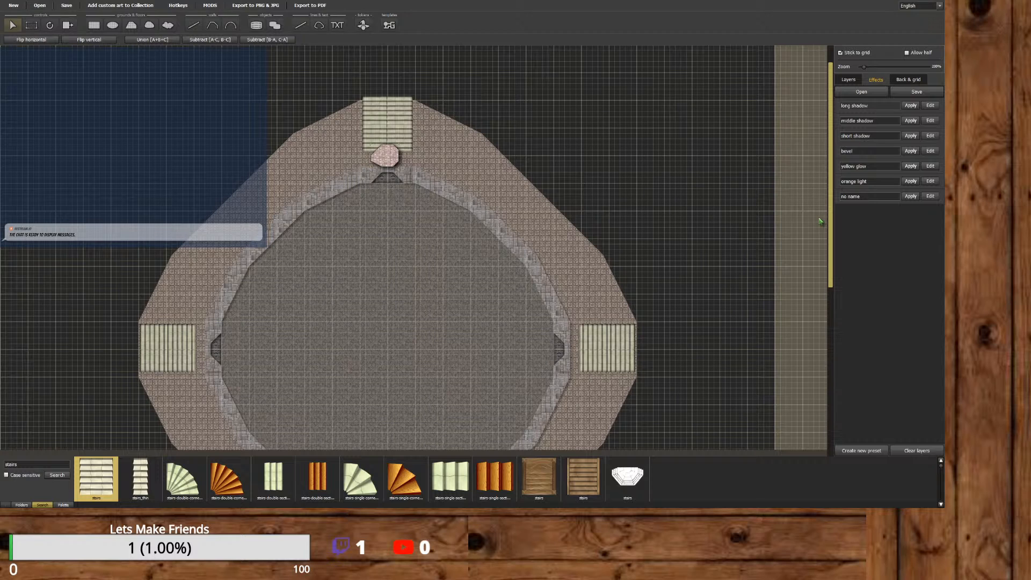
click(848, 80)
click(614, 348)
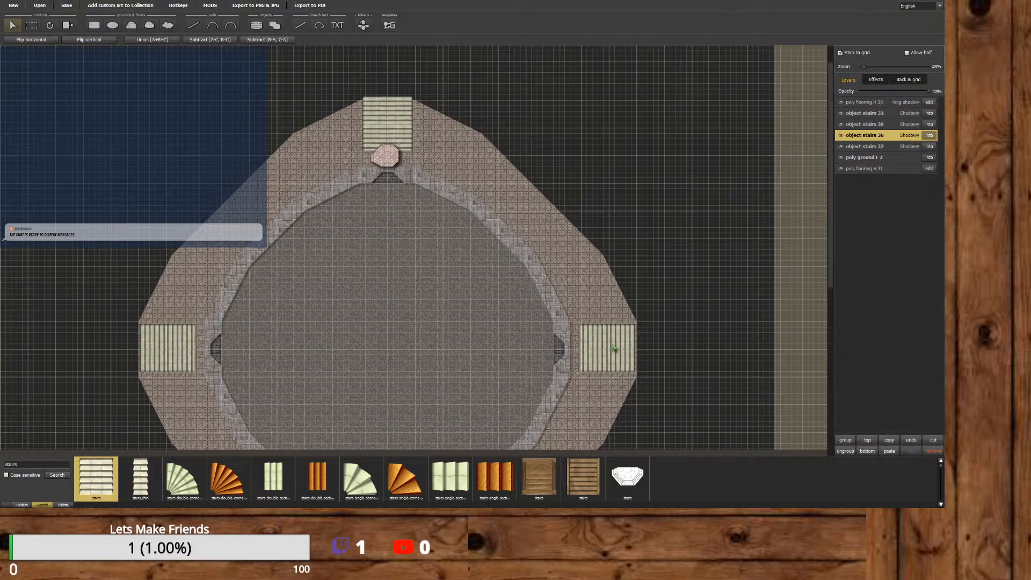
key(Right)
key(Right)
key(Right)
key(Right)
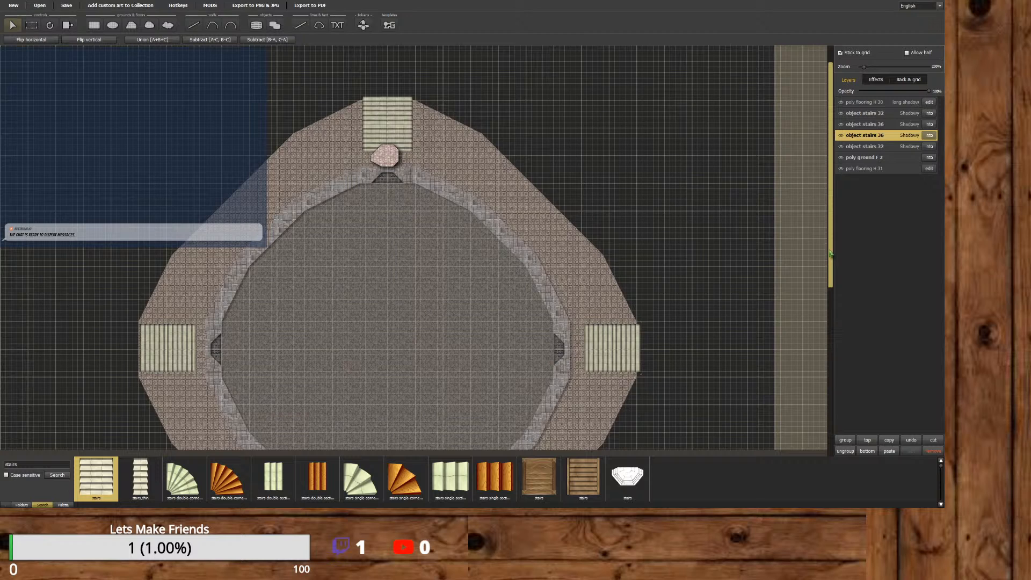
Nudge the left staircase group slightly to the left, away from the doorway.
drag(830, 254, 830, 370)
click(385, 373)
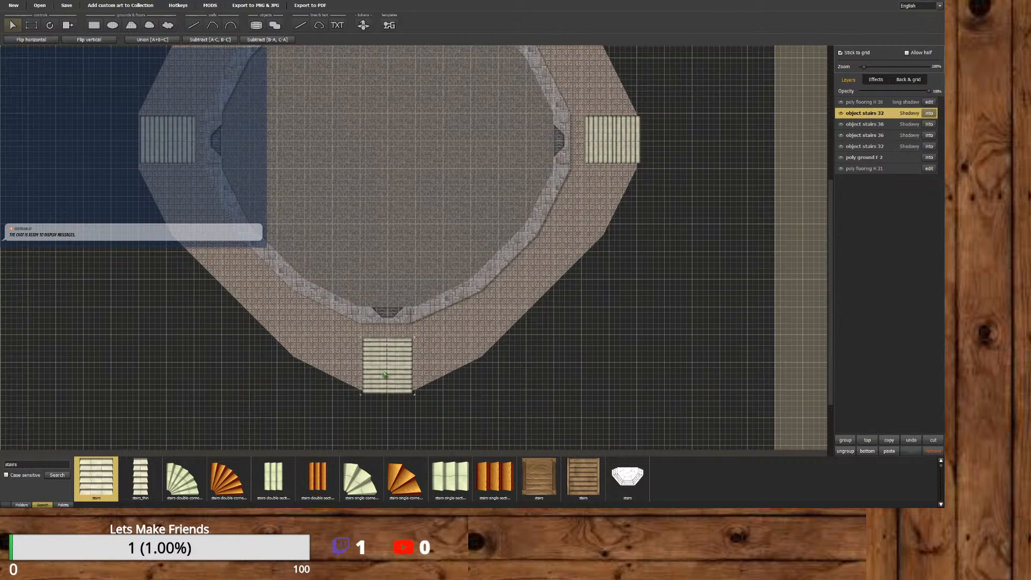
mouse_move(195, 158)
mouse_down()
mouse_move(167, 144)
mouse_move(180, 147)
mouse_up()
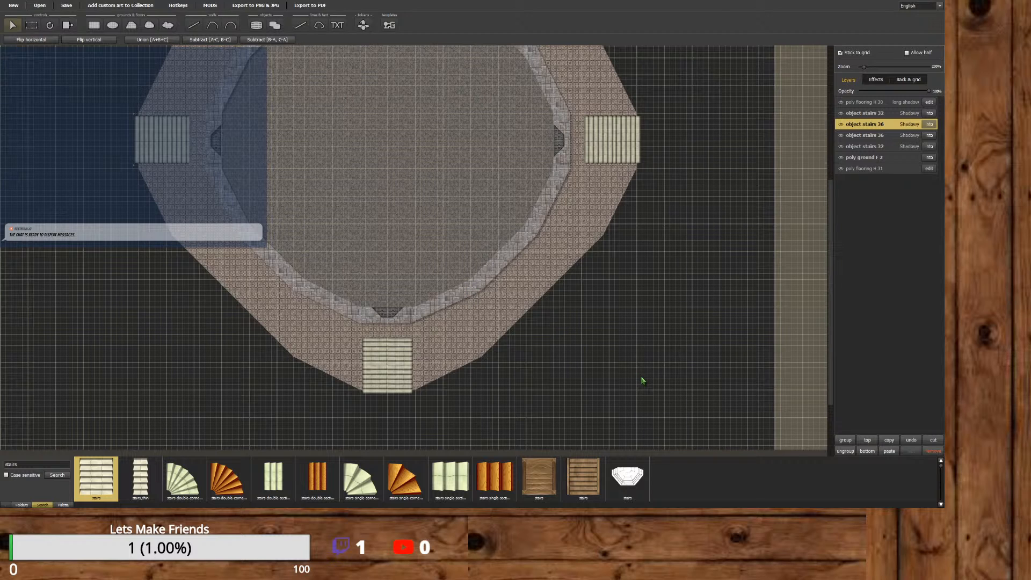
drag(830, 296, 701, 191)
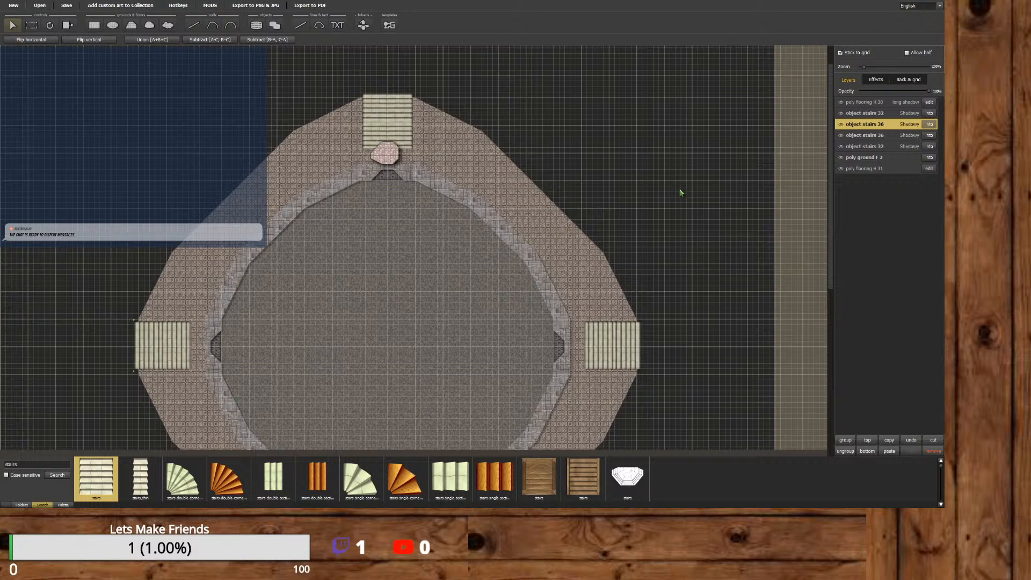
Group the four shadowed staircase layers into a single object.
click(881, 149)
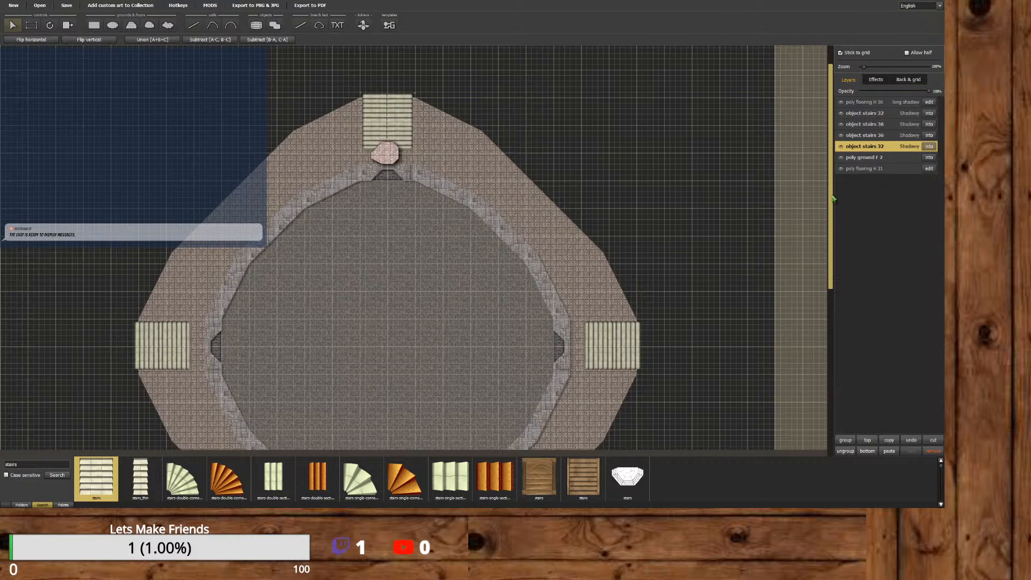
shift+click(880, 136)
shift+click(884, 125)
shift+click(885, 114)
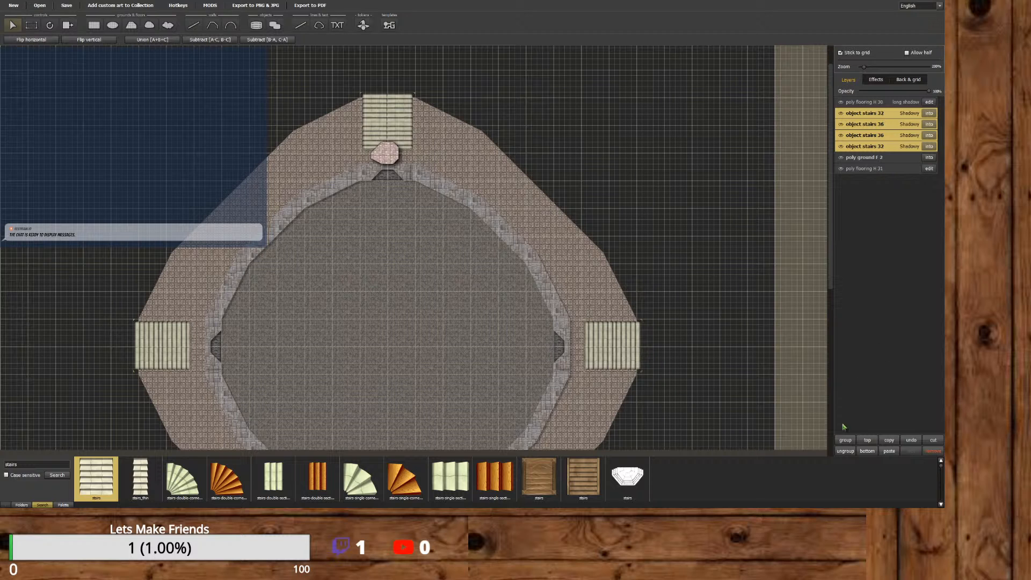
click(846, 441)
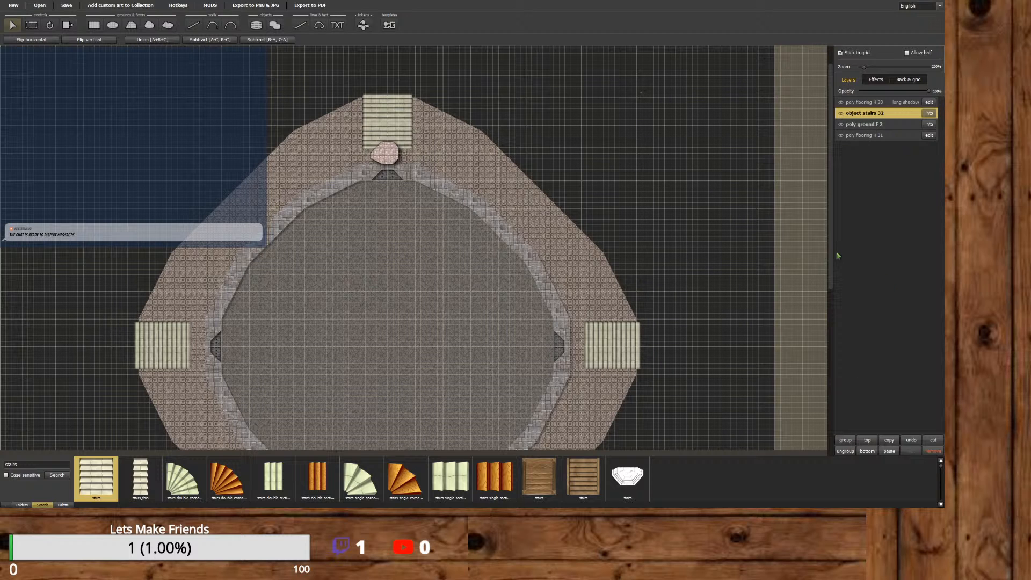
Set up a straight wall with the dark blocks texture from the fantasy_fortress collection, and allow half-grid snapping.
drag(830, 250, 804, 257)
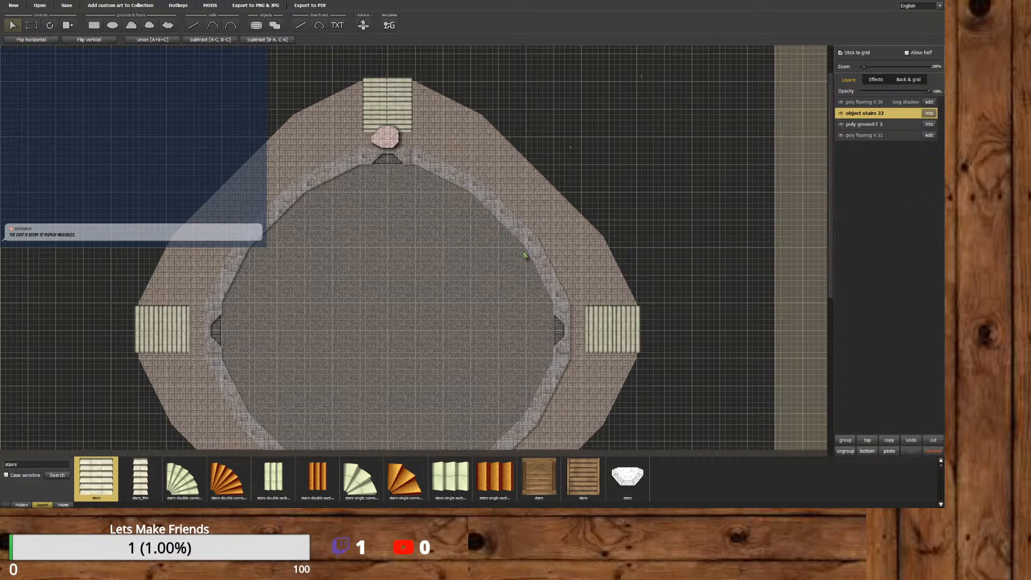
scroll(511, 328, up, 3)
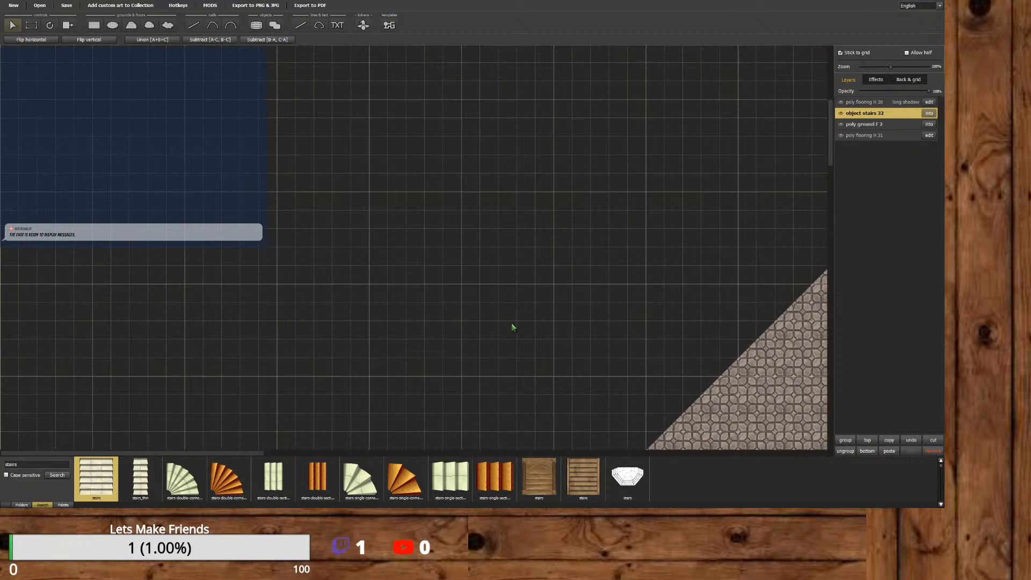
drag(234, 453, 589, 451)
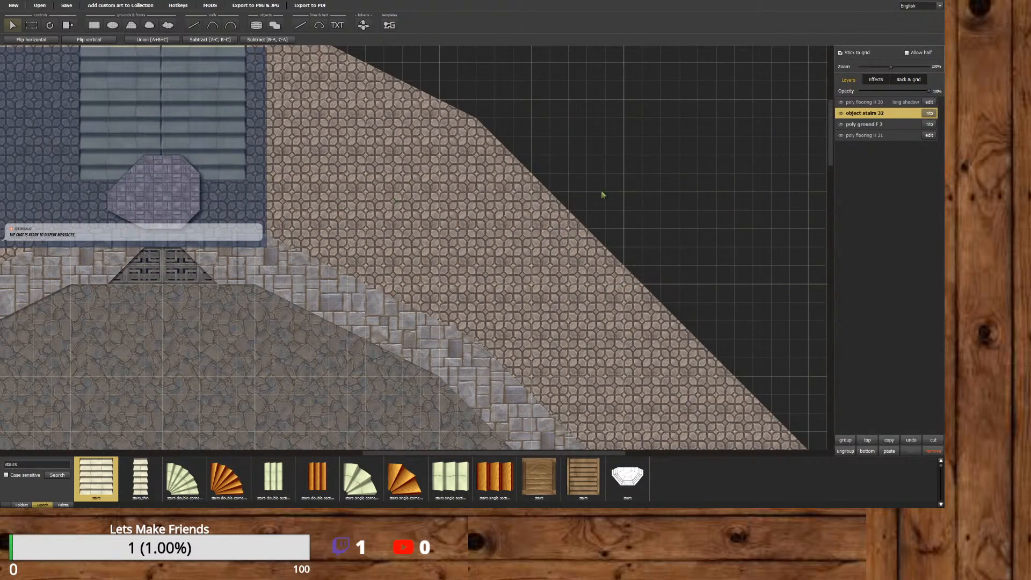
drag(830, 156, 829, 101)
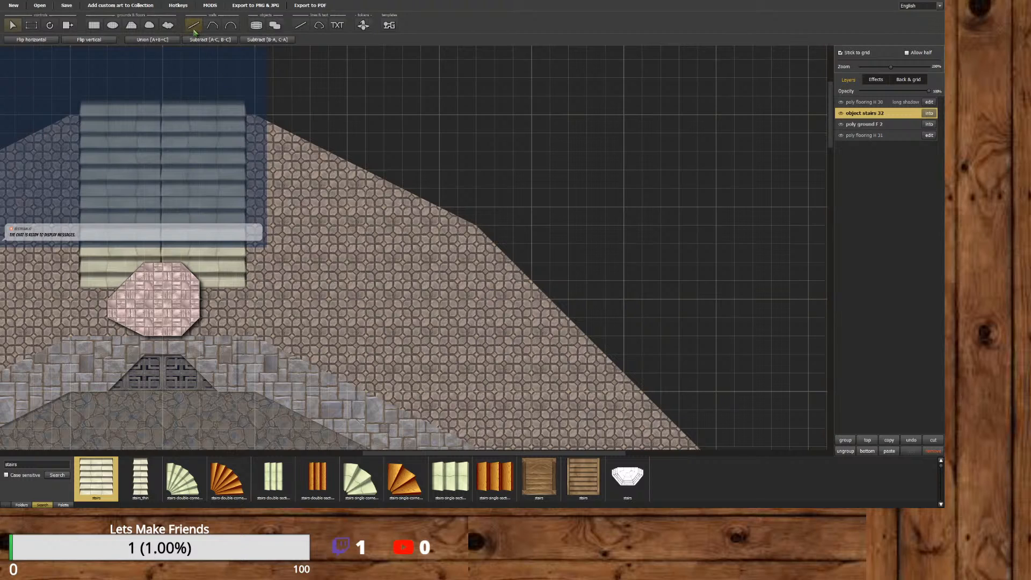
click(299, 25)
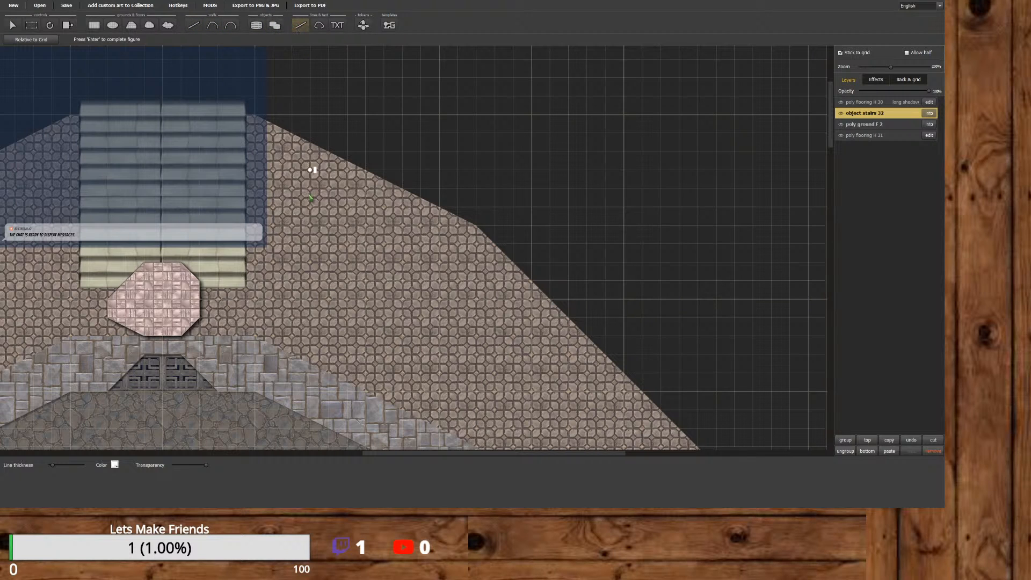
click(273, 243)
click(193, 26)
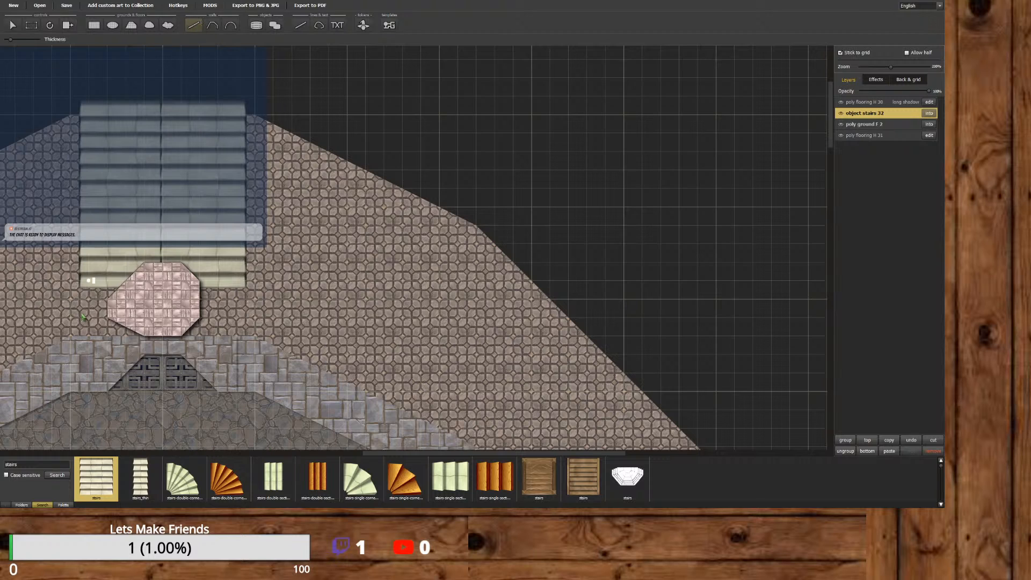
click(22, 505)
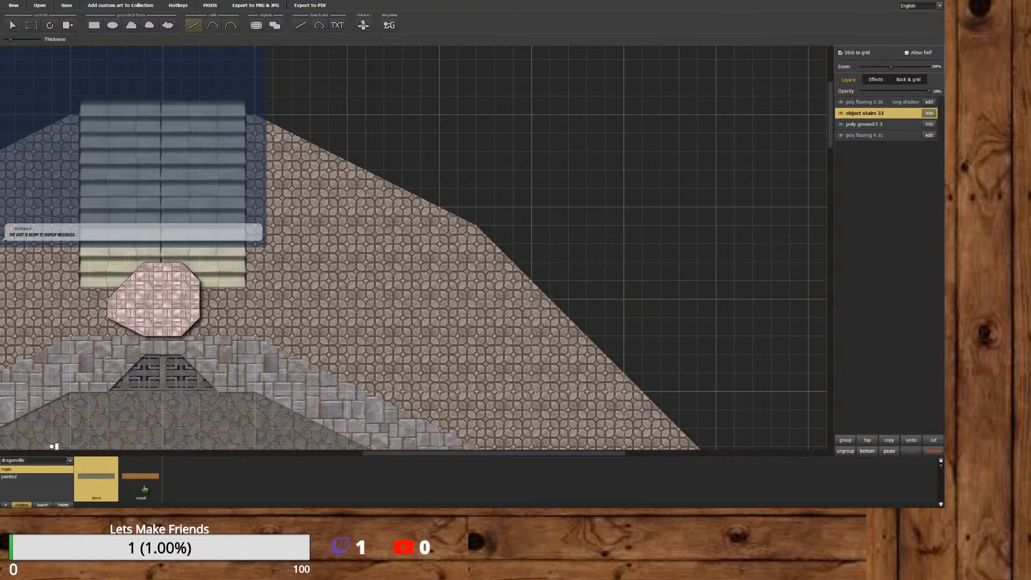
click(39, 478)
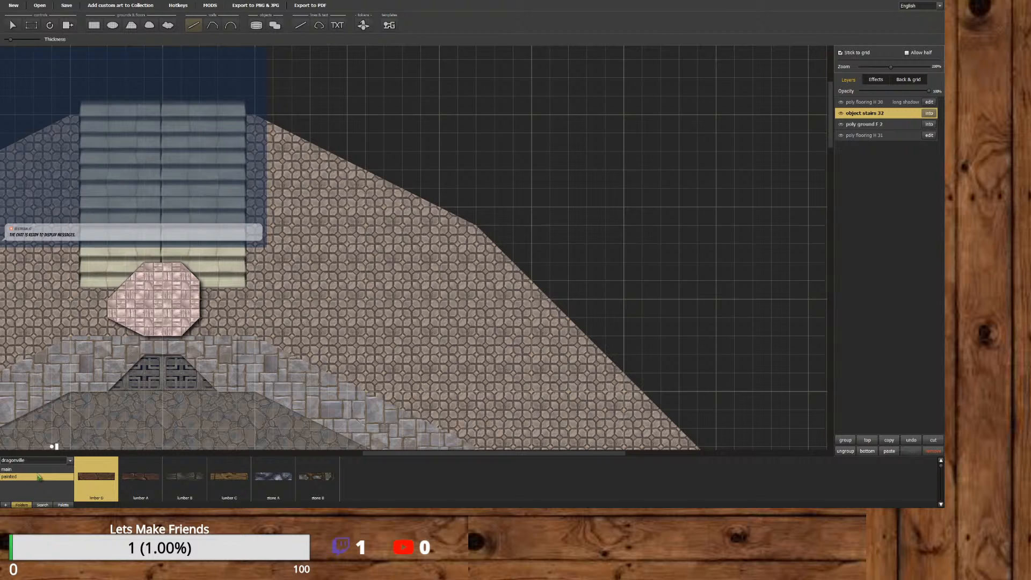
click(70, 462)
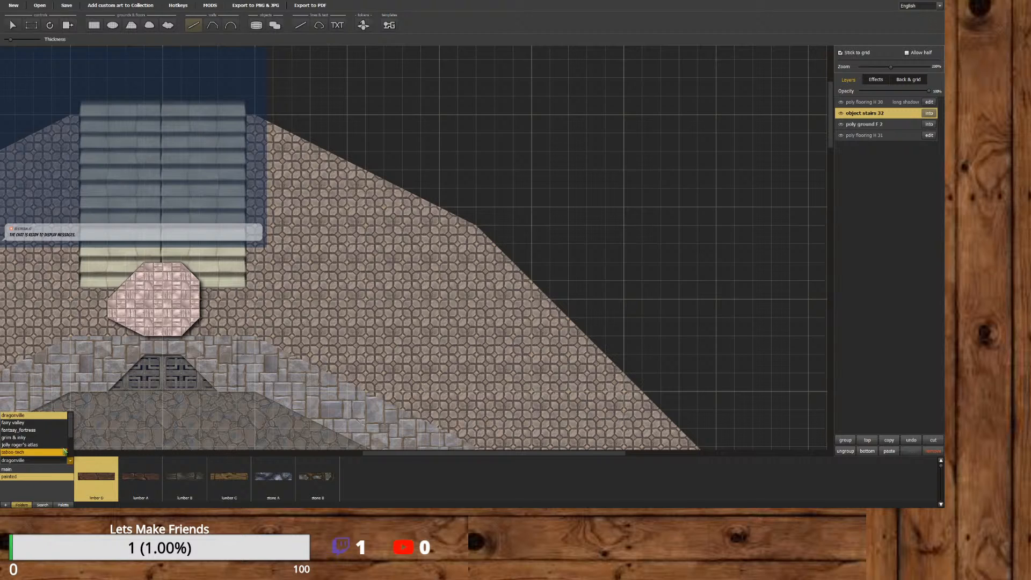
click(16, 422)
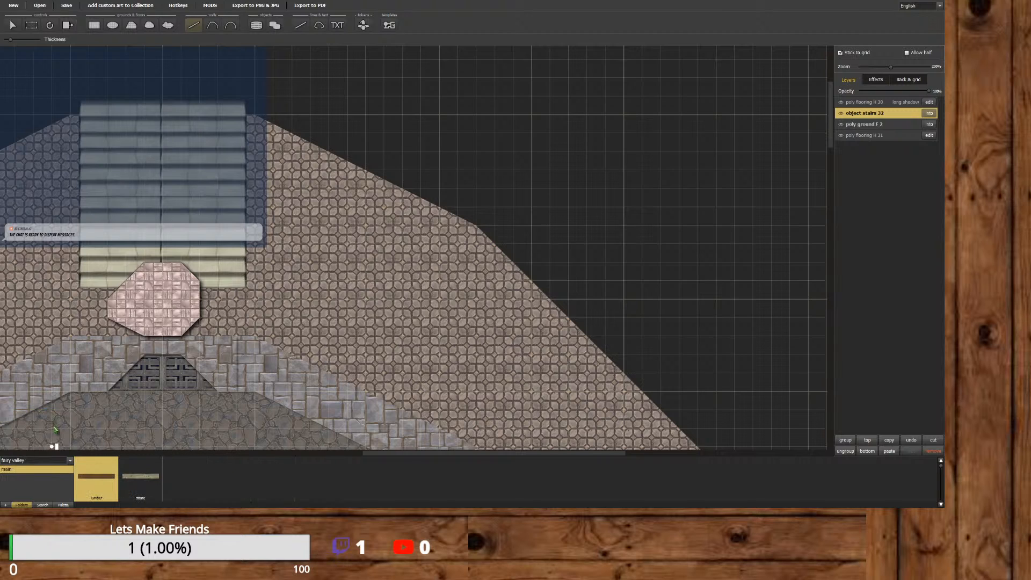
click(73, 460)
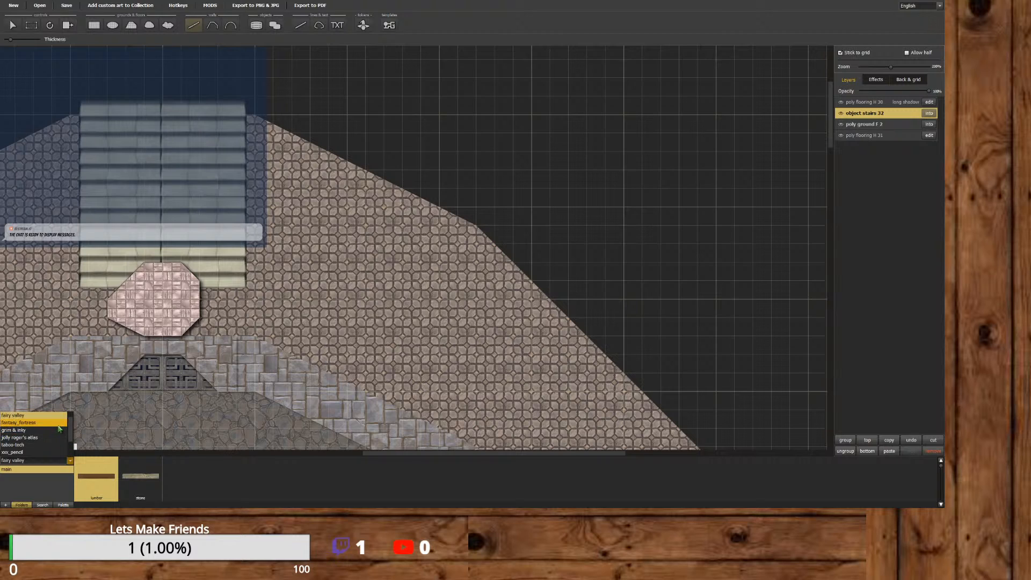
click(32, 422)
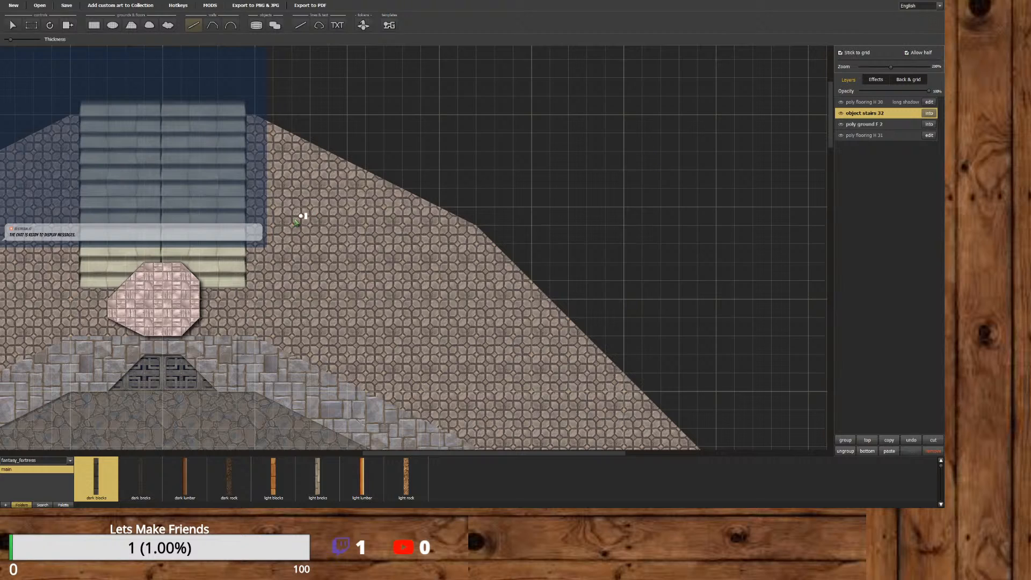
Draw straight dark blocks walls along the left and right edges of the upper staircase.
click(247, 290)
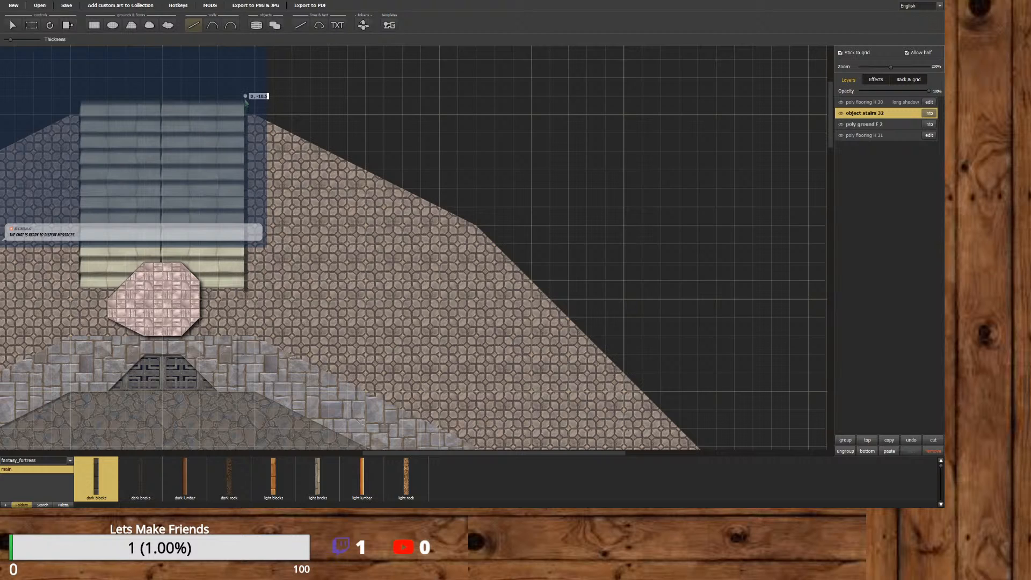
click(245, 101)
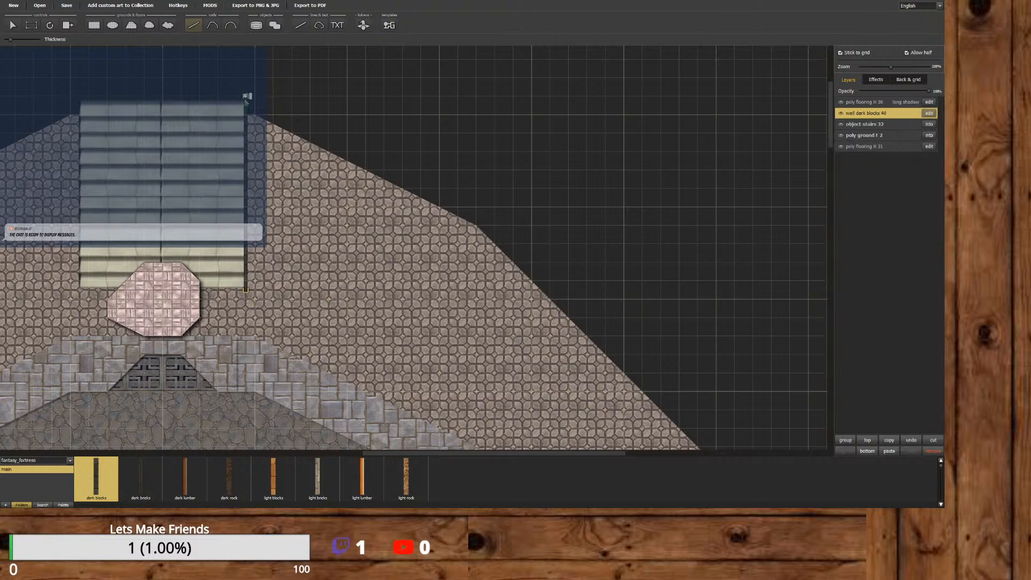
click(81, 290)
click(80, 97)
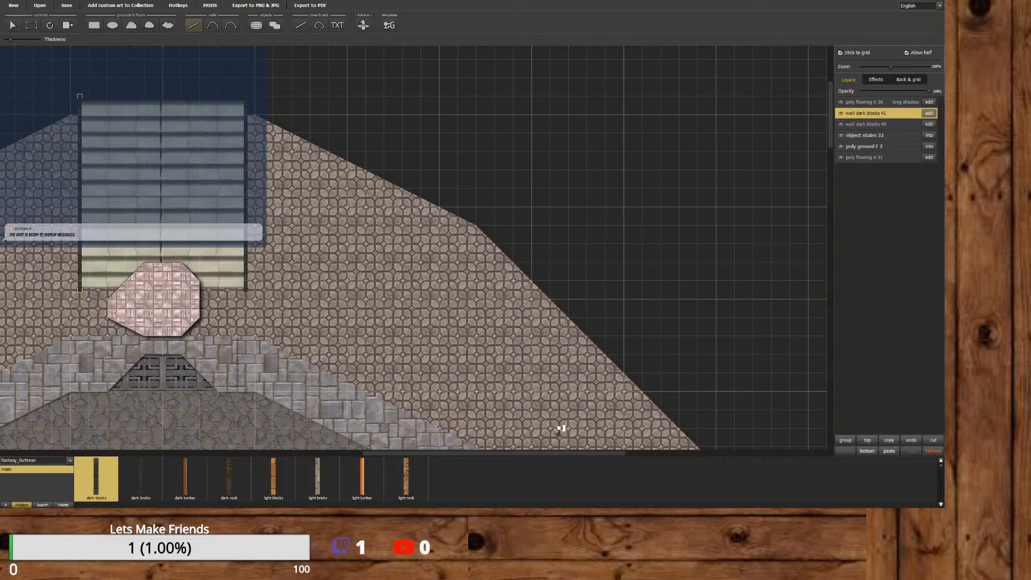
Draw straight dark blocks walls along the upper and lower edges of the right staircase.
drag(449, 457, 548, 424)
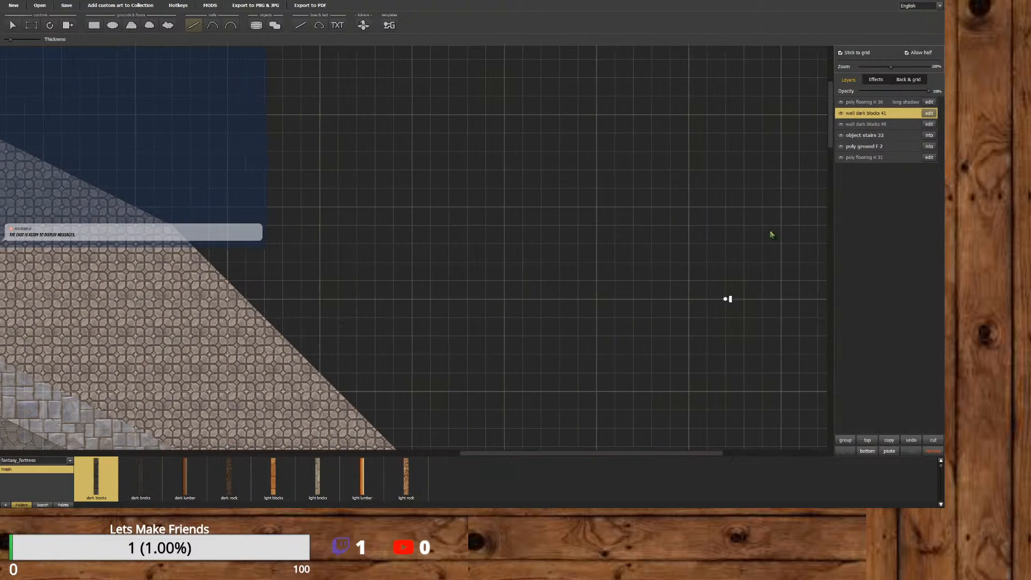
drag(831, 150, 817, 261)
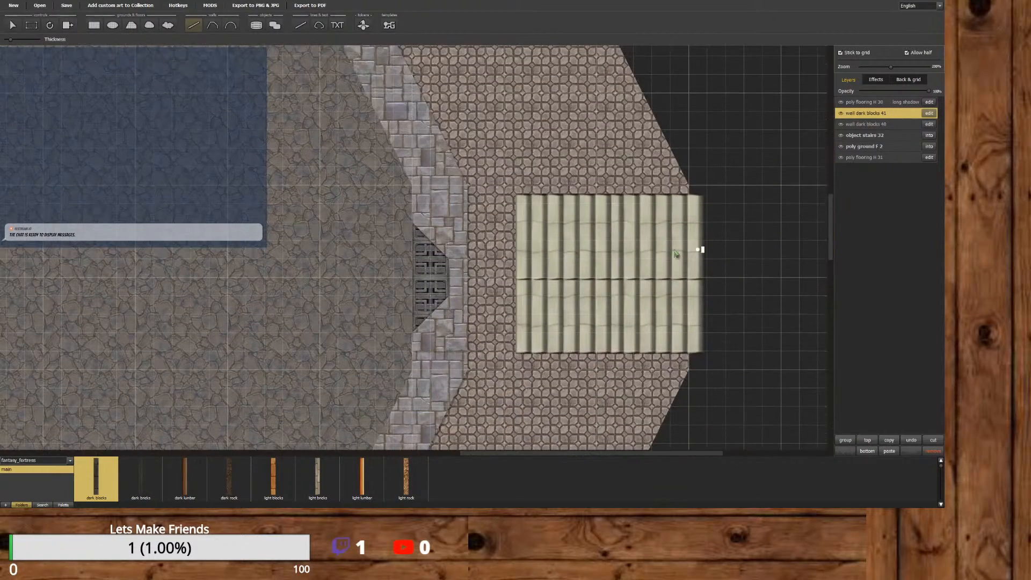
drag(514, 194, 705, 194)
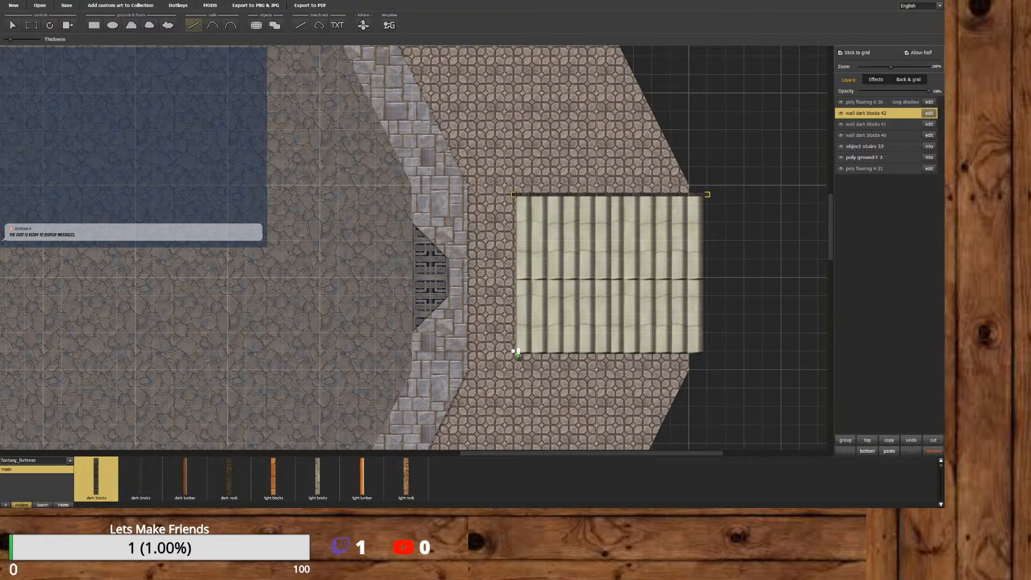
drag(515, 352, 708, 352)
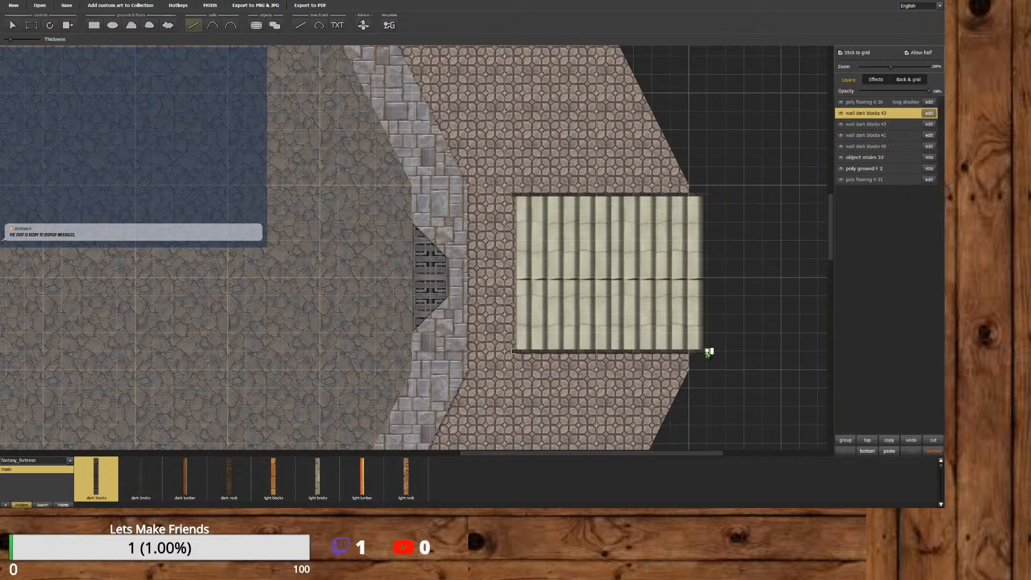
Draw straight dark blocks walls along both side edges of the lower staircase.
drag(831, 250, 800, 359)
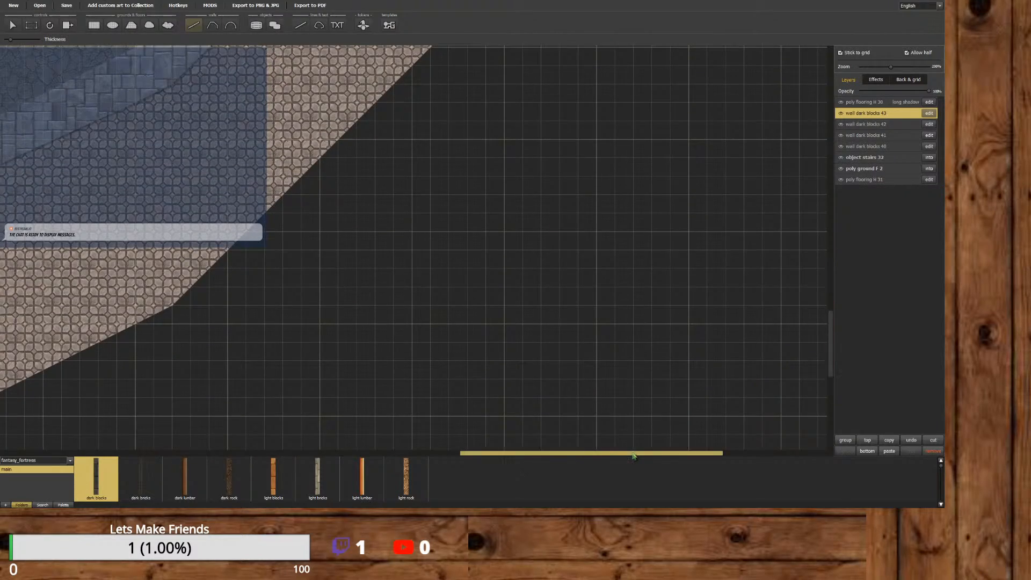
drag(633, 456, 469, 457)
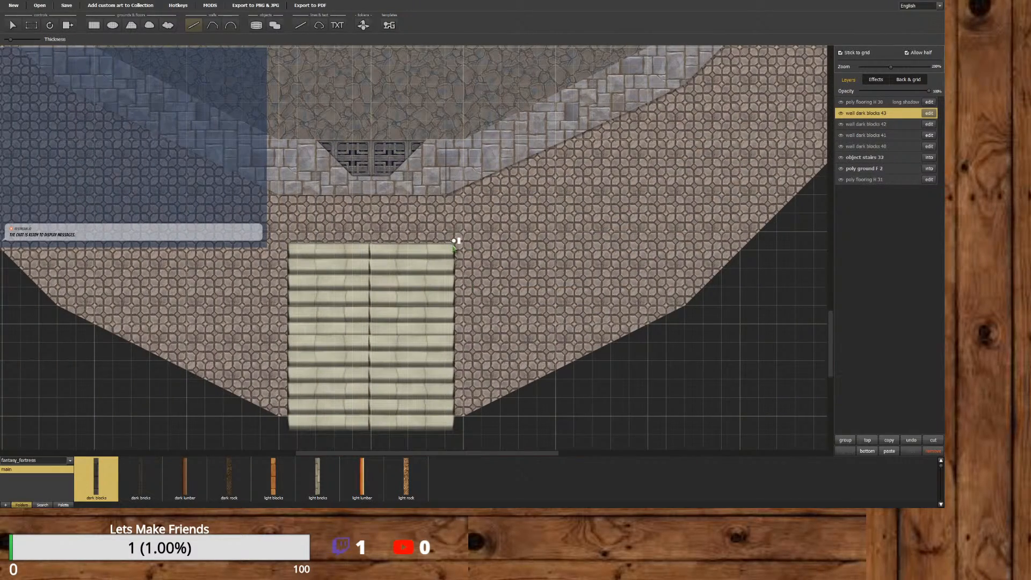
drag(454, 243, 454, 434)
drag(288, 241, 288, 434)
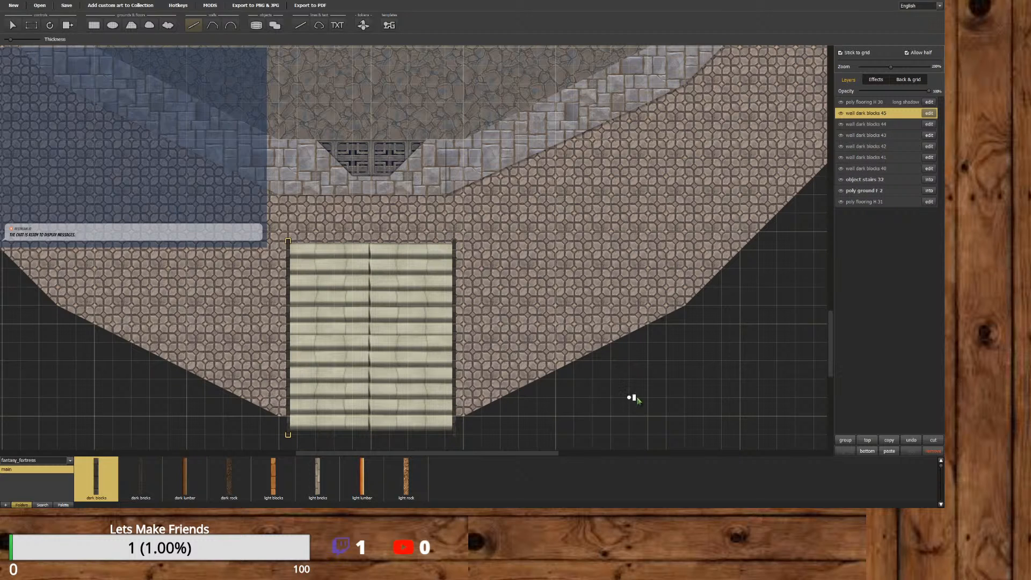
Draw straight dark blocks walls along the lower and upper edges of the left staircase.
drag(553, 453, 418, 453)
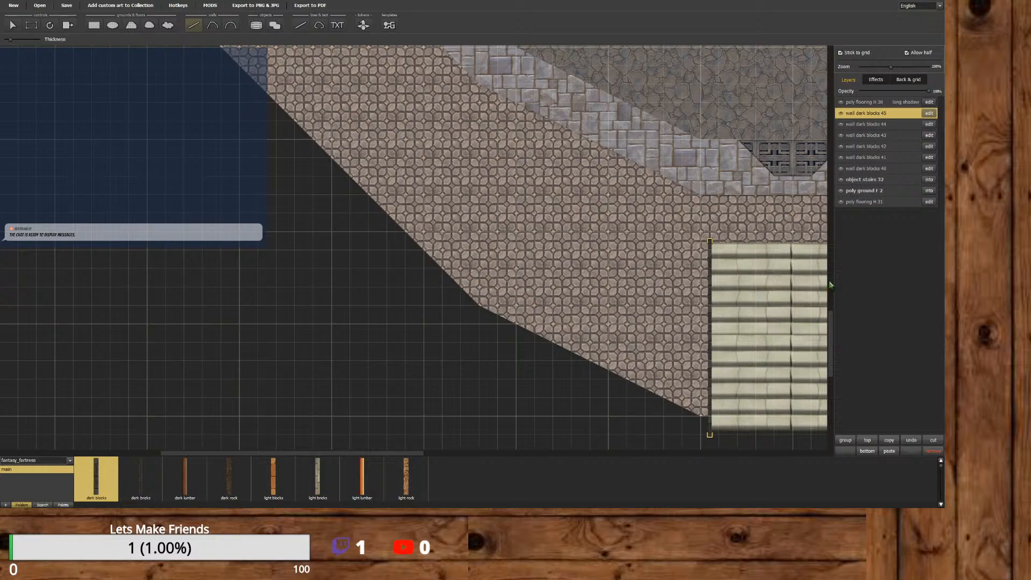
drag(829, 326, 824, 202)
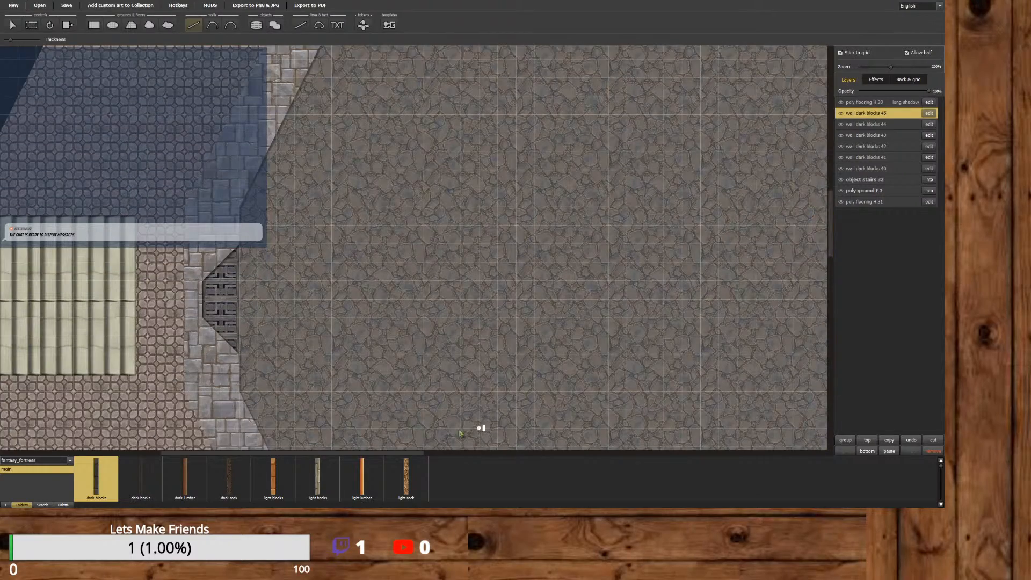
click(404, 454)
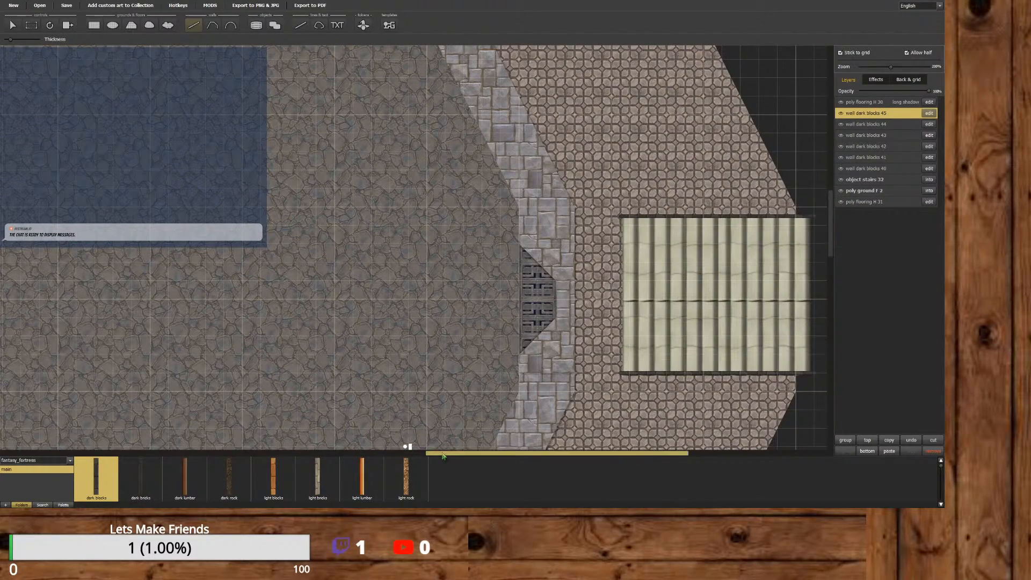
drag(404, 454, 113, 438)
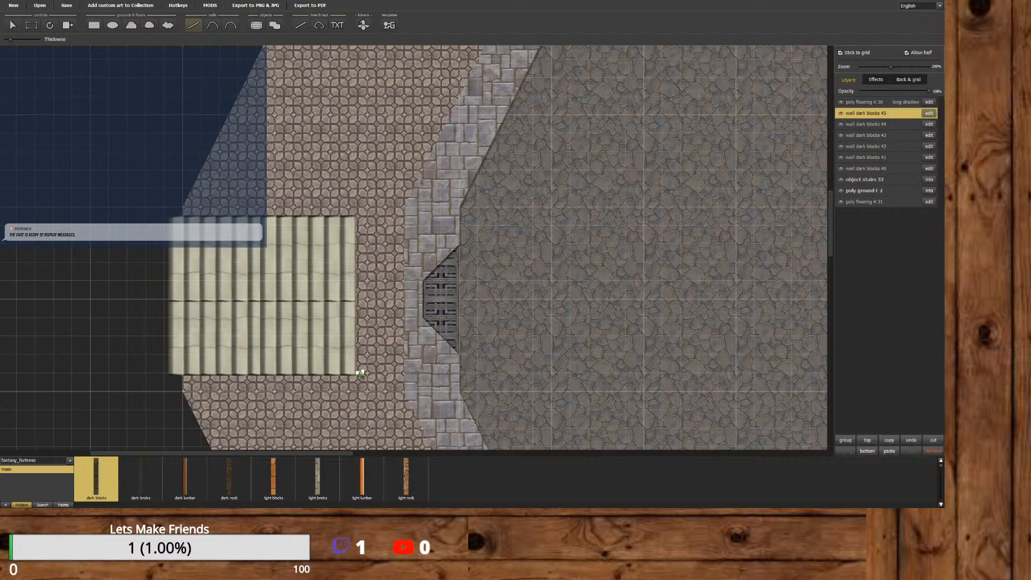
drag(360, 372, 164, 373)
drag(359, 216, 166, 216)
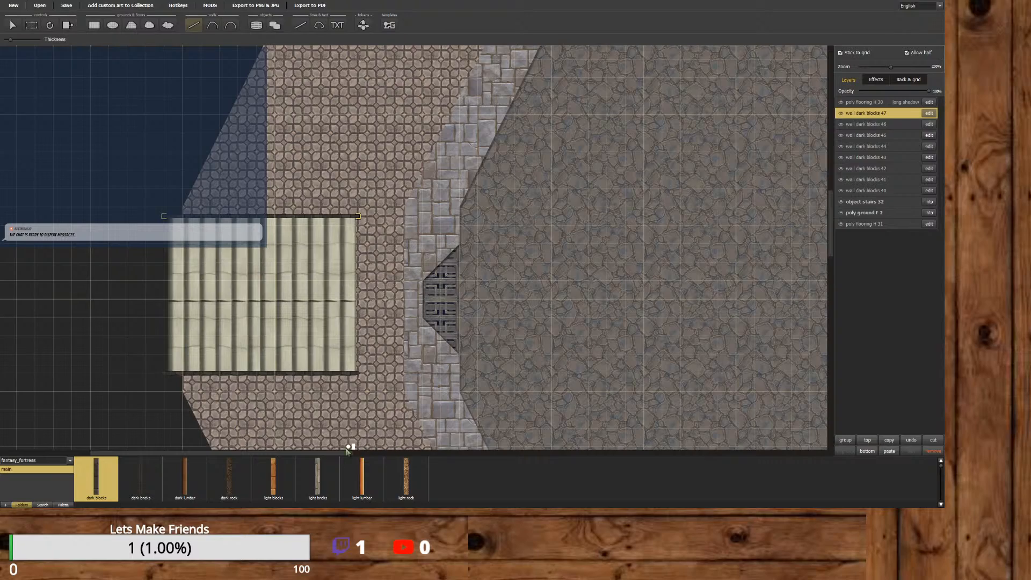
drag(344, 453, 472, 454)
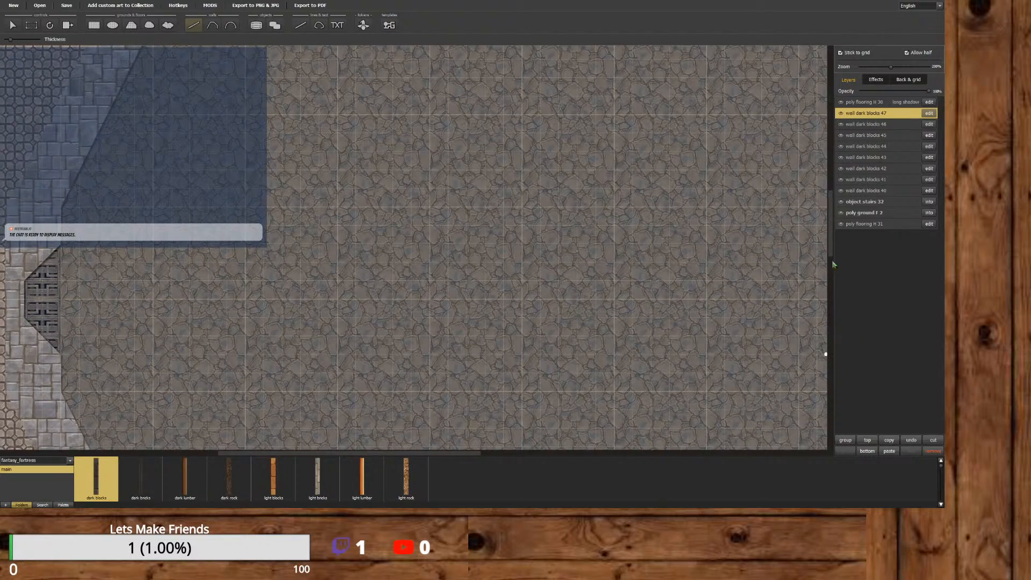
drag(829, 251, 827, 155)
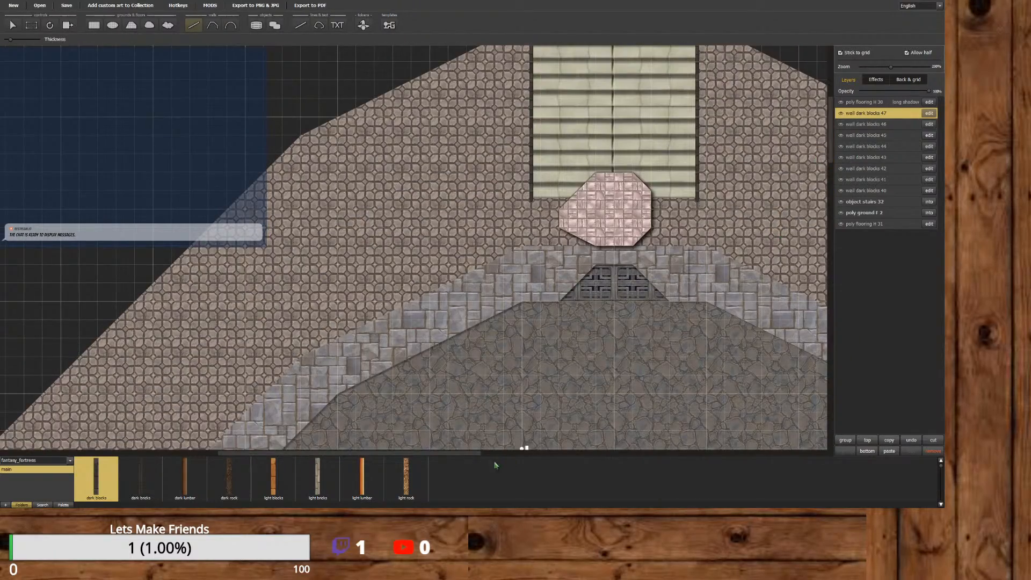
Draw two parallel diagonal dark blocks walls across the upper-right ring floor, from the inner wall's two corners to the outer edge.
drag(471, 457, 594, 457)
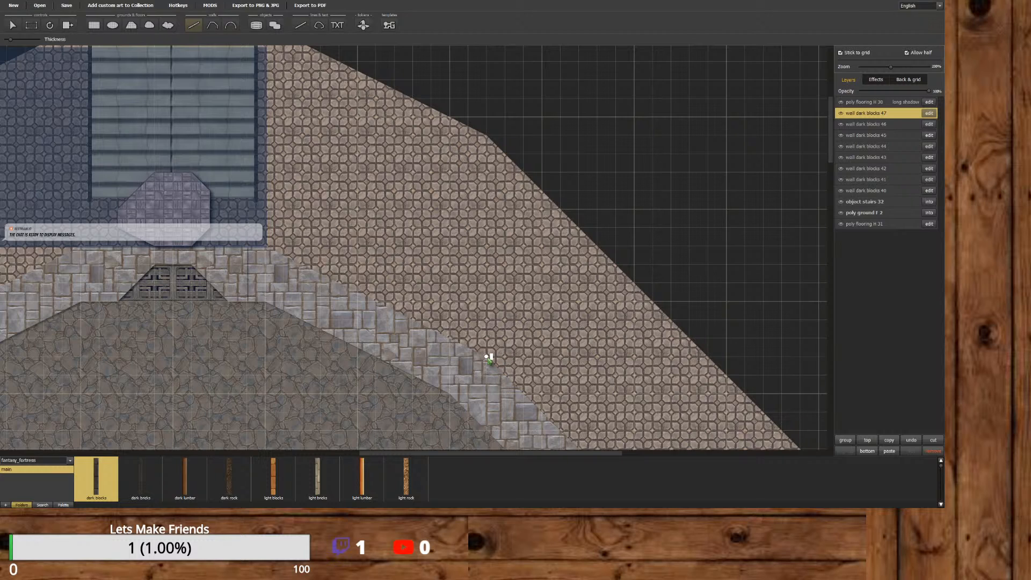
mouse_move(488, 357)
mouse_down()
mouse_move(575, 292)
mouse_move(597, 247)
mouse_up()
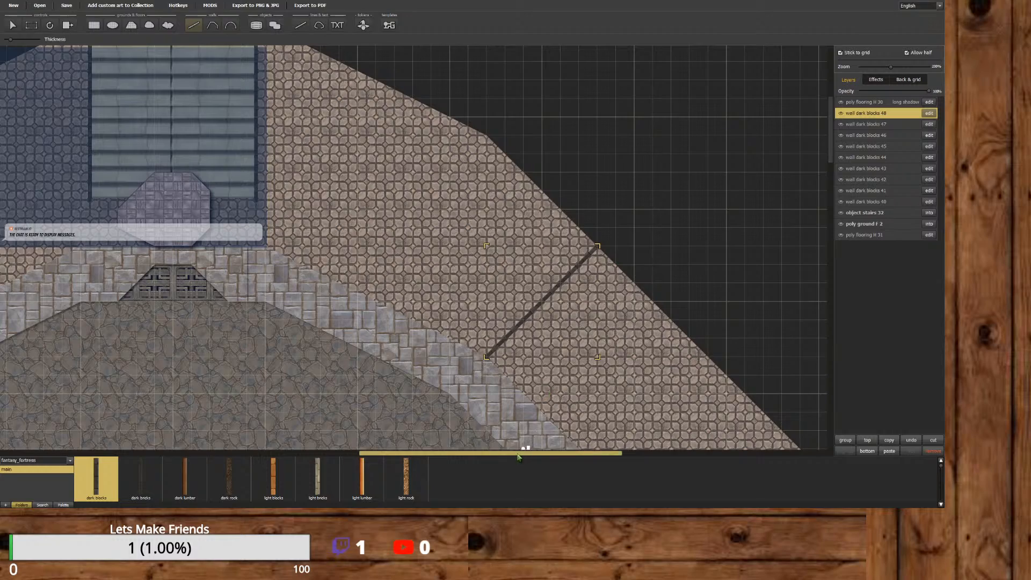
drag(518, 452, 583, 452)
drag(832, 168, 813, 220)
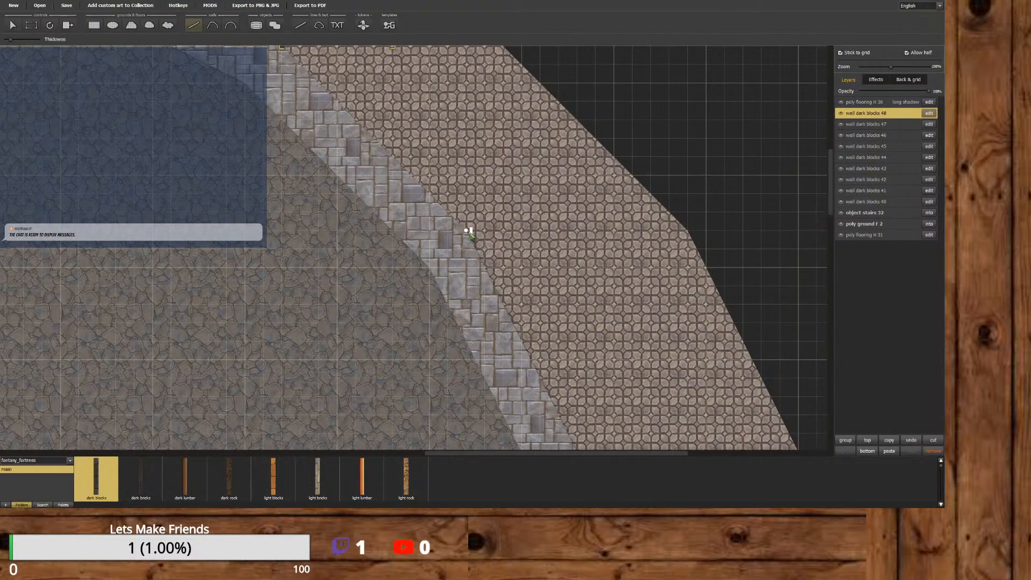
mouse_move(469, 232)
mouse_down()
mouse_move(594, 173)
mouse_move(612, 138)
mouse_move(578, 121)
mouse_up()
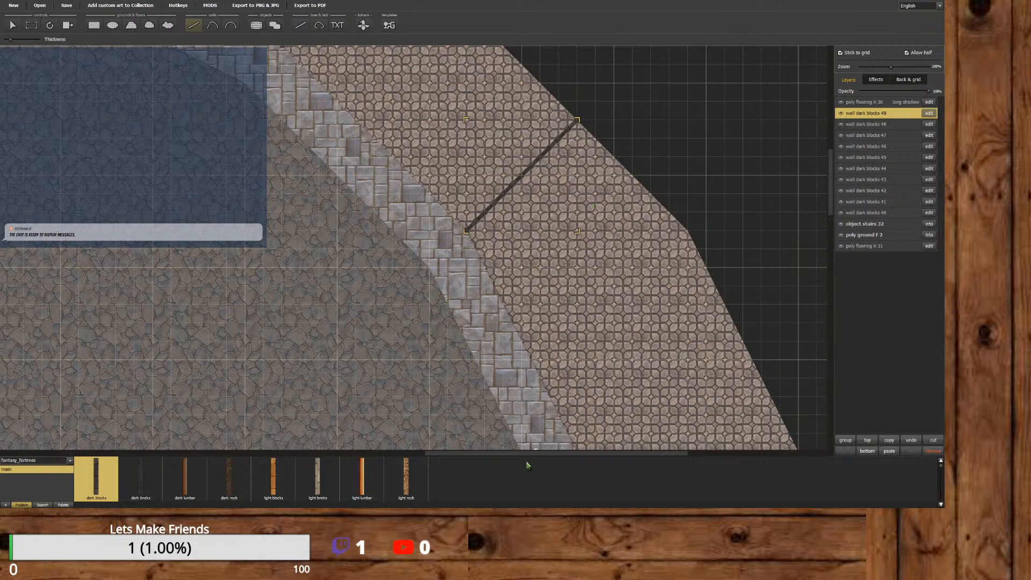
Add a vertical and a horizontal dark blocks wall in the upper-right ring section, joining the diagonals' inner ends to the outer floor corners.
drag(529, 454, 577, 454)
drag(830, 217, 823, 255)
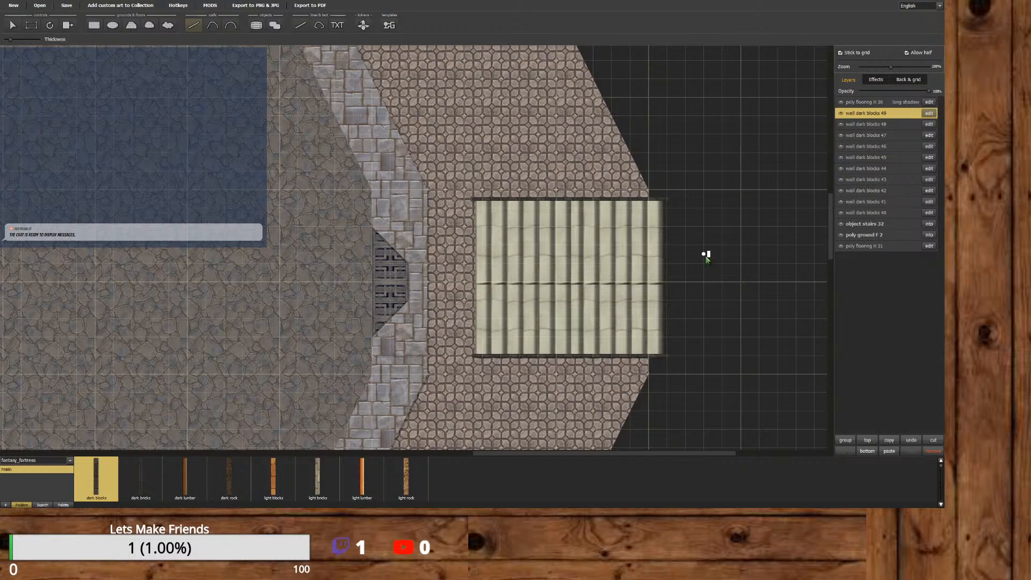
drag(830, 224, 796, 108)
drag(573, 454, 479, 455)
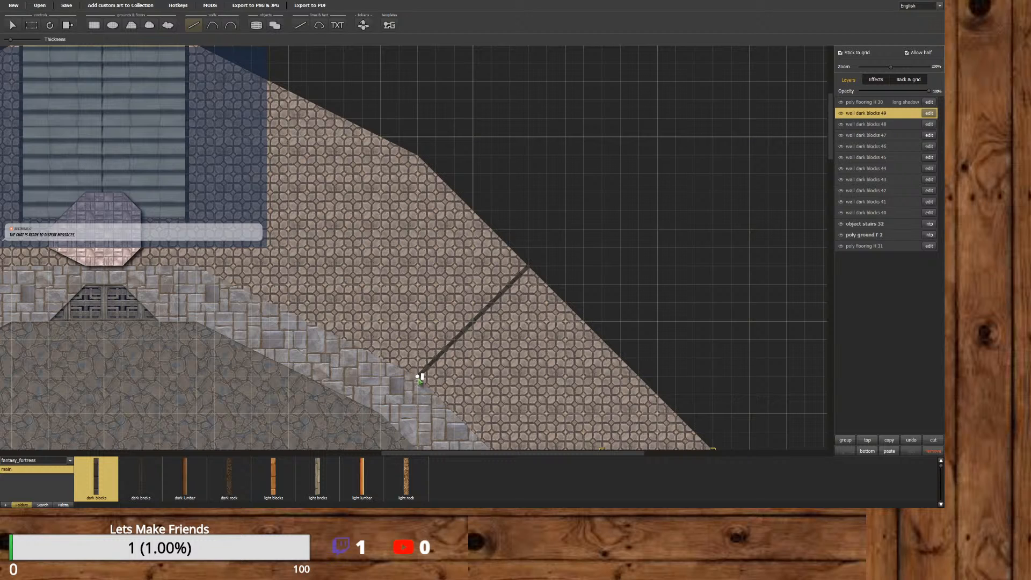
drag(420, 376, 417, 156)
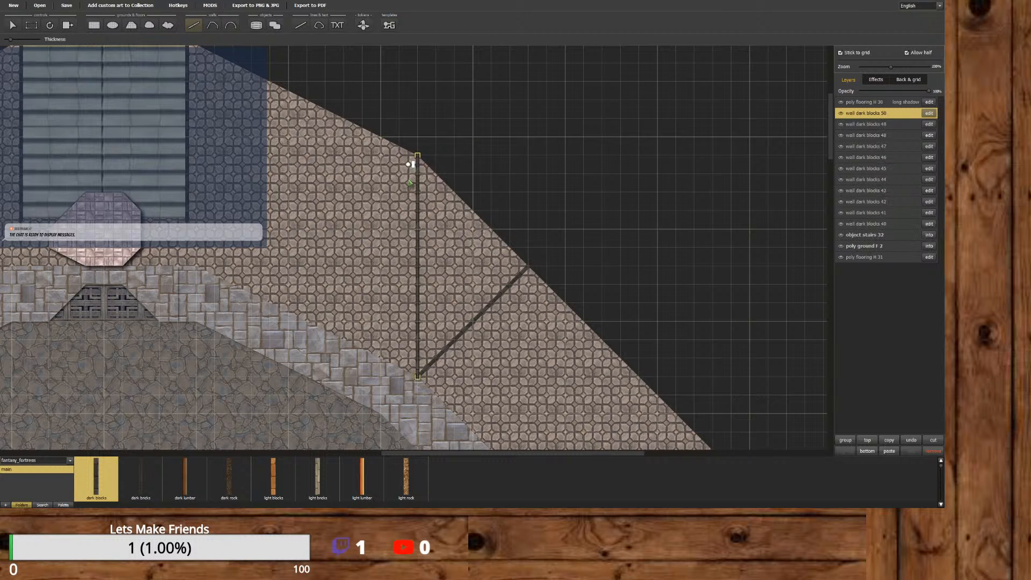
drag(426, 454, 499, 454)
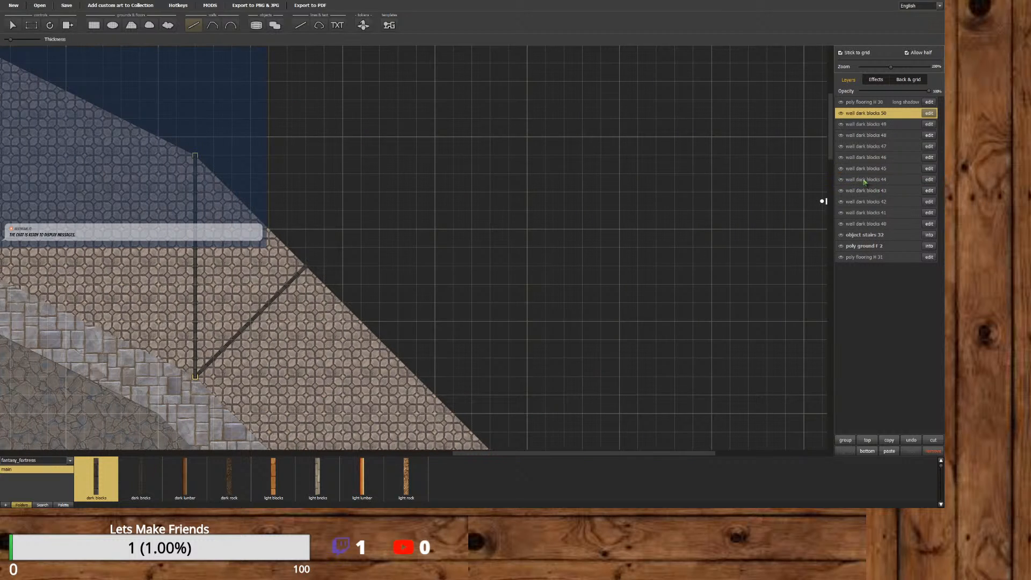
drag(830, 157, 829, 221)
drag(380, 164, 601, 162)
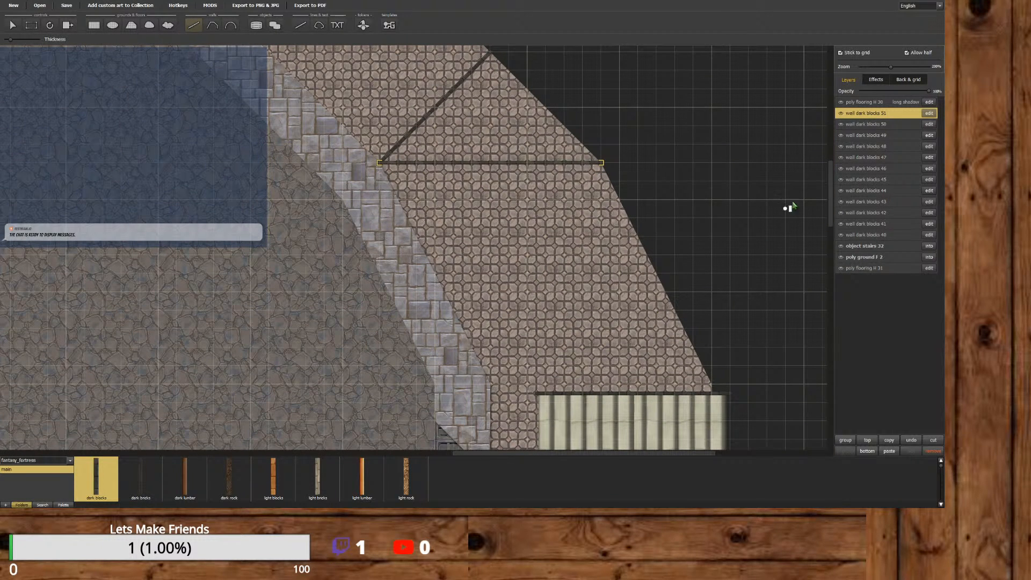
Draw a horizontal and a diagonal dark blocks wall from the inner corner below the right staircase to the ring's outer edge.
drag(829, 186, 803, 276)
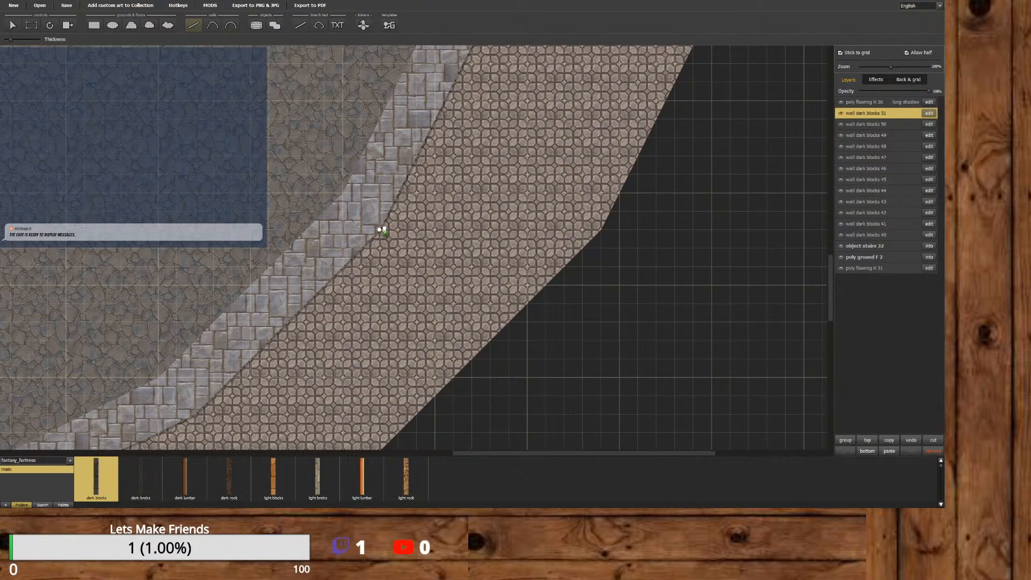
drag(382, 230, 600, 231)
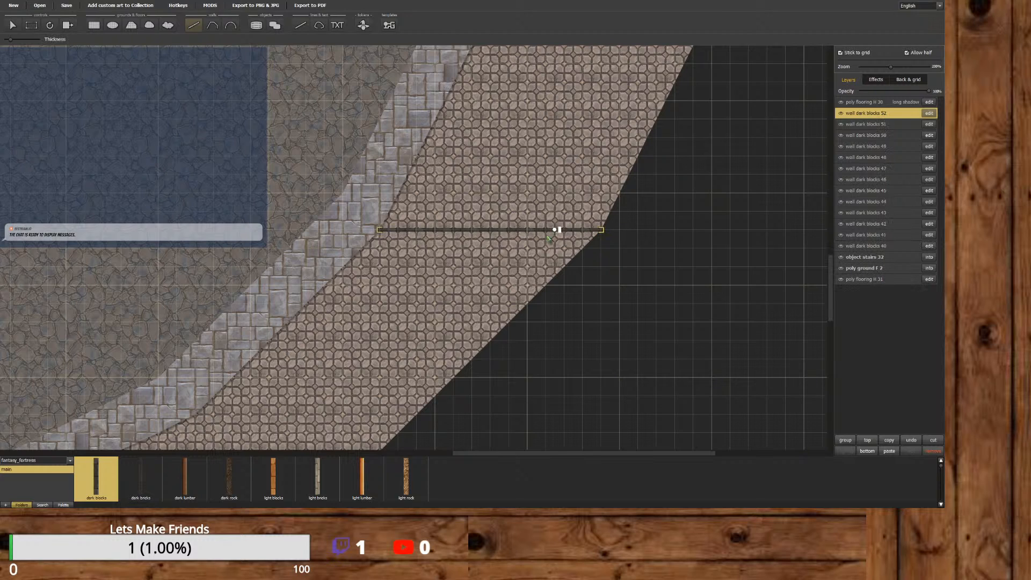
drag(380, 230, 495, 342)
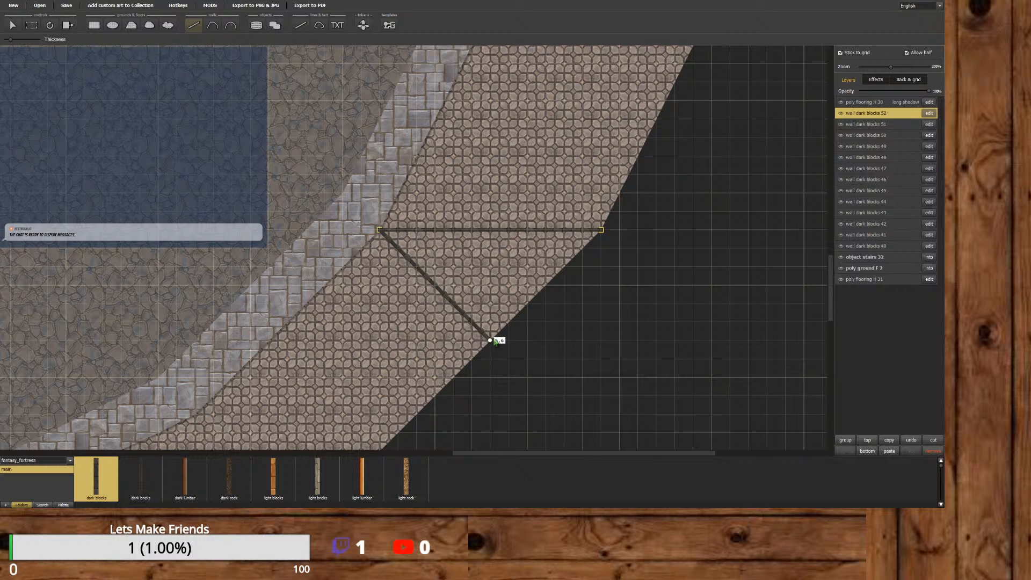
drag(495, 342, 496, 342)
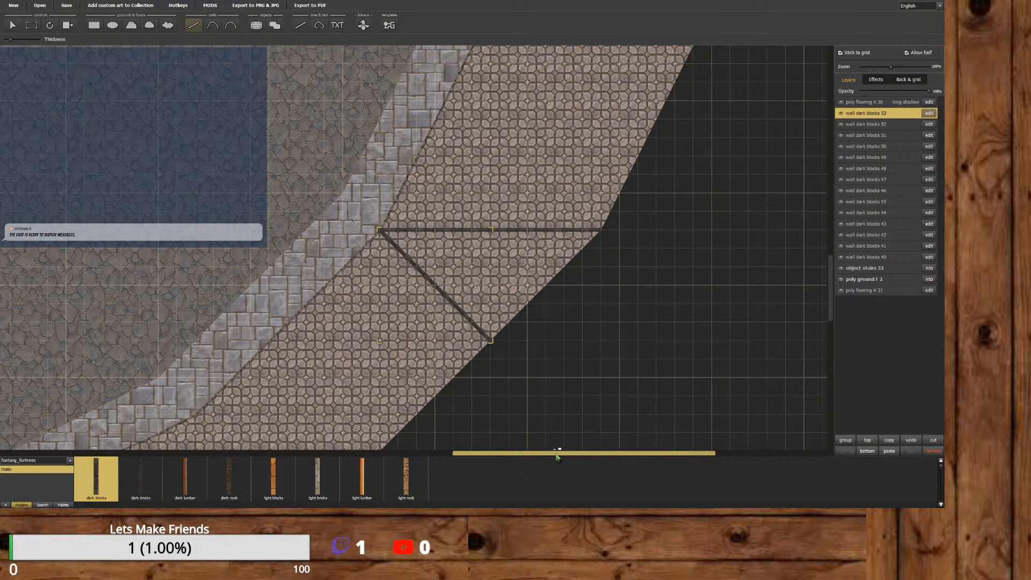
Draw a diagonal and a vertical dark blocks wall from the inner corner right of the lower staircase to the ring's outer edge.
drag(556, 454, 470, 453)
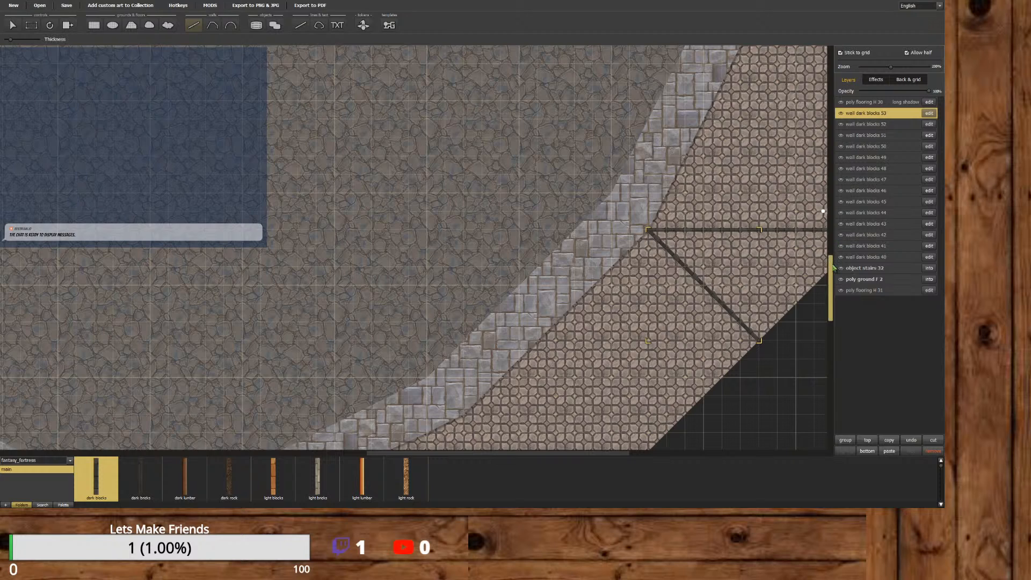
drag(831, 266, 824, 309)
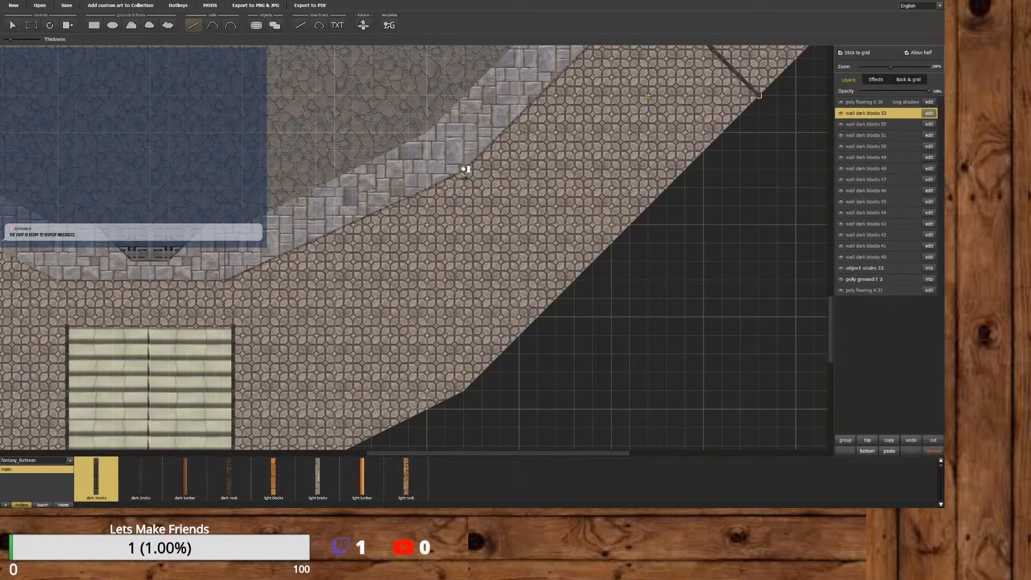
drag(464, 171, 573, 280)
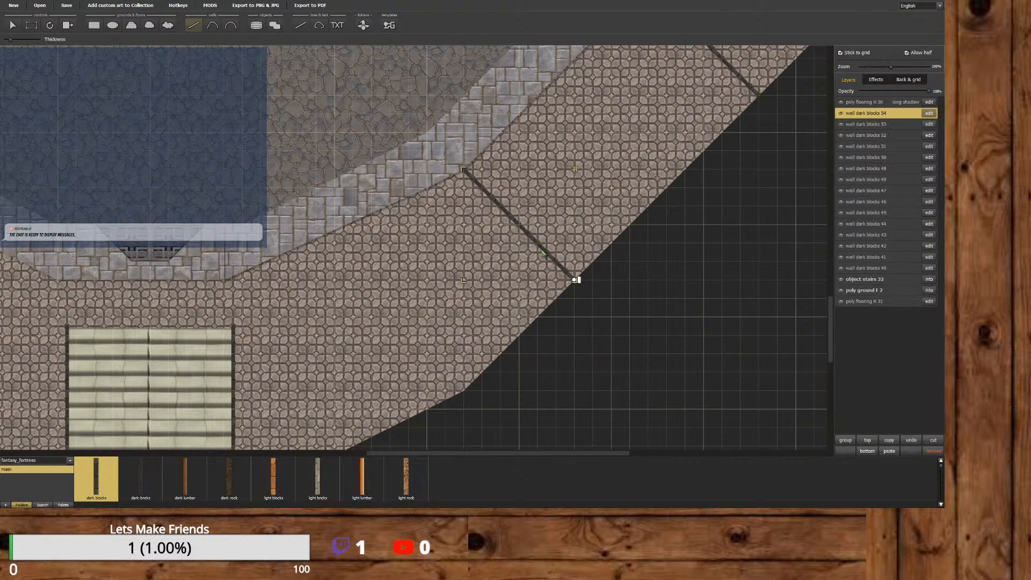
drag(465, 170, 463, 391)
Draw a vertical and a diagonal dark blocks wall from the inner corner left of the lower staircase to the ring's outer edge.
scroll(575, 457, left, 5)
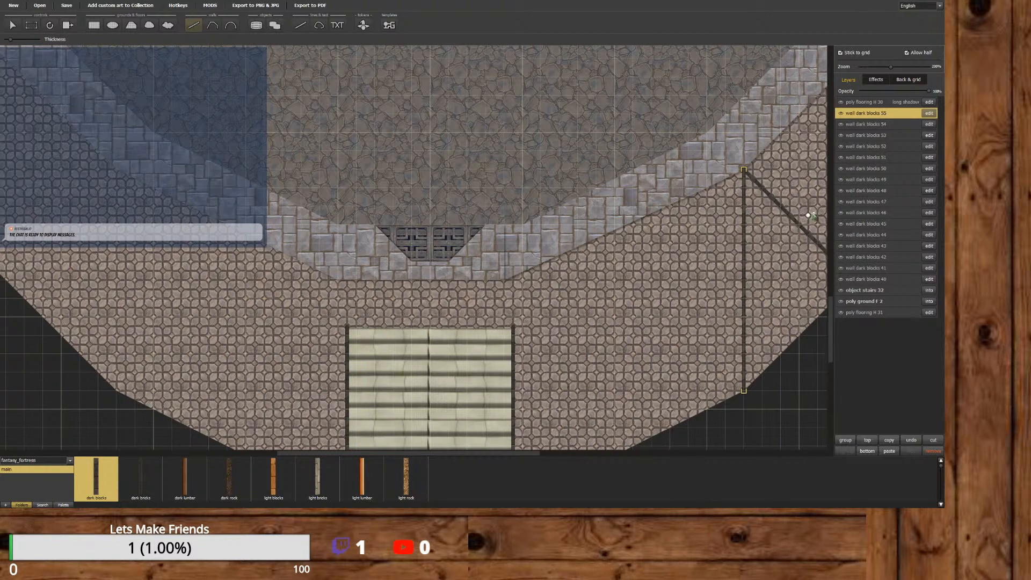
scroll(829, 307, down, 2)
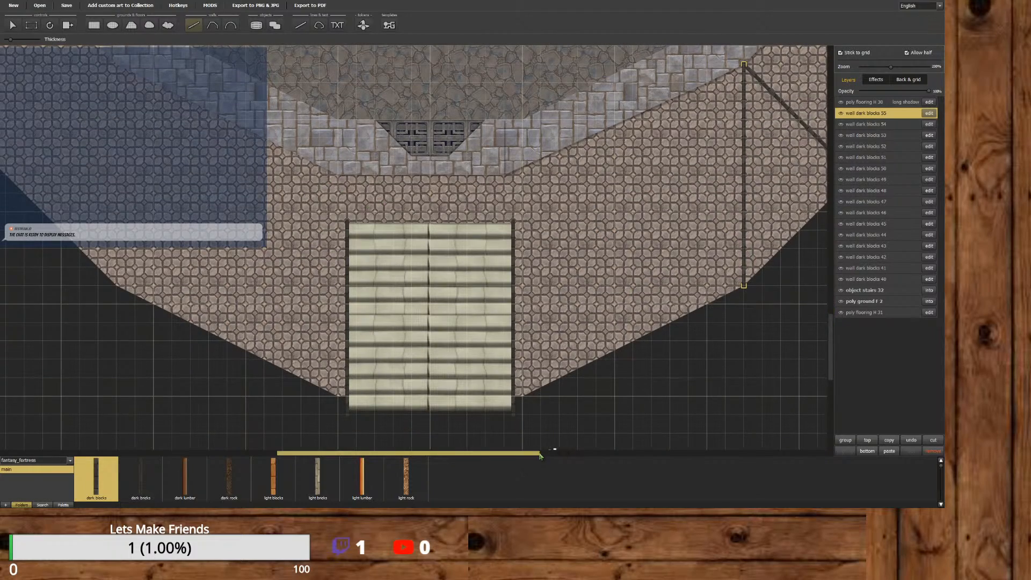
scroll(559, 453, left, 4)
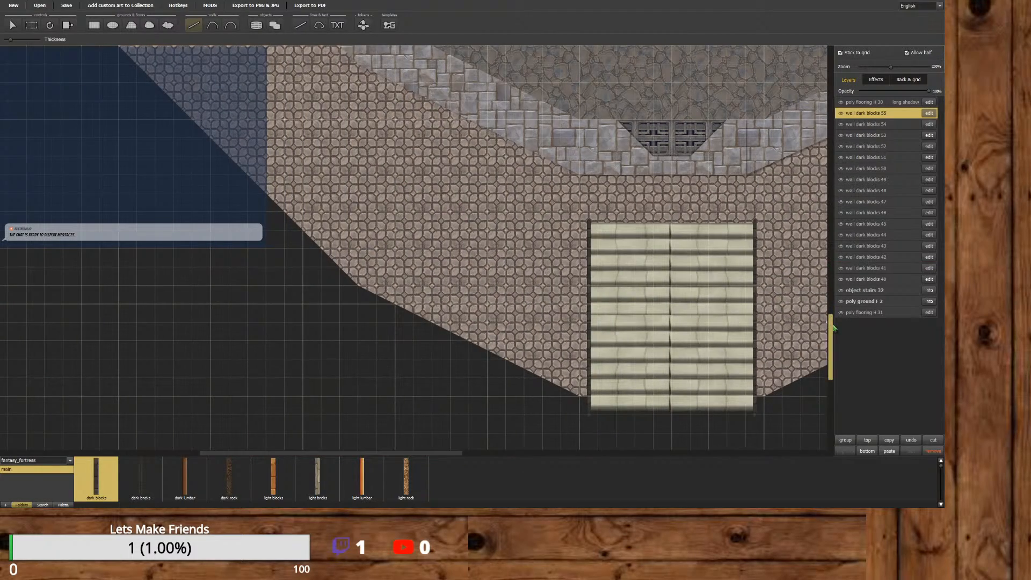
scroll(827, 324, up, 2)
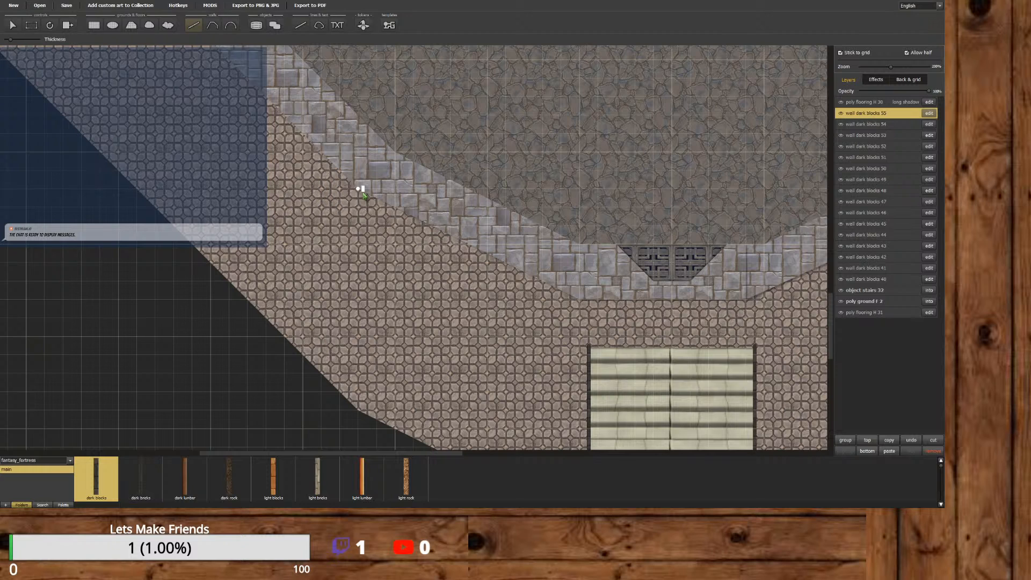
drag(358, 188, 358, 410)
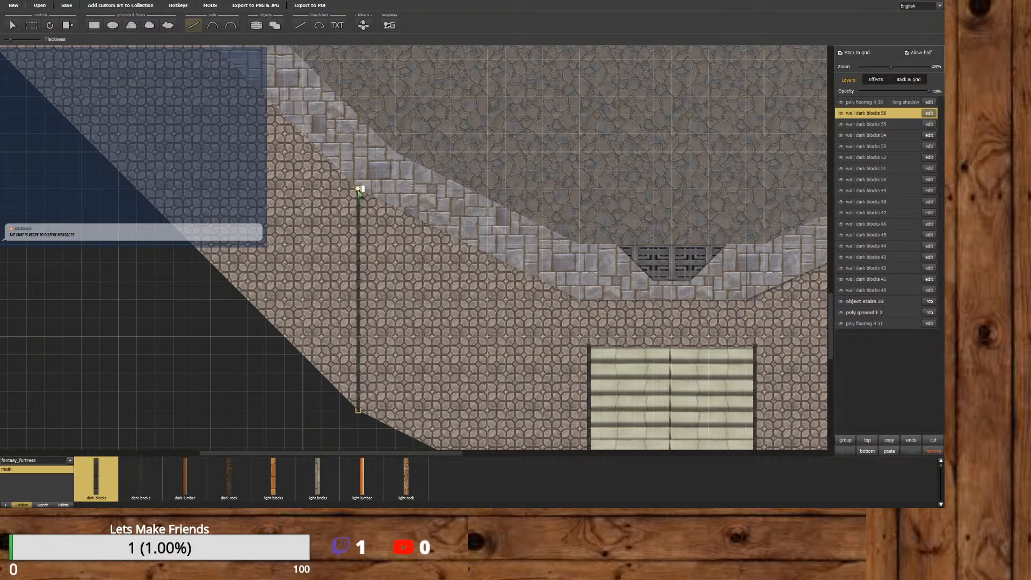
drag(358, 192, 247, 299)
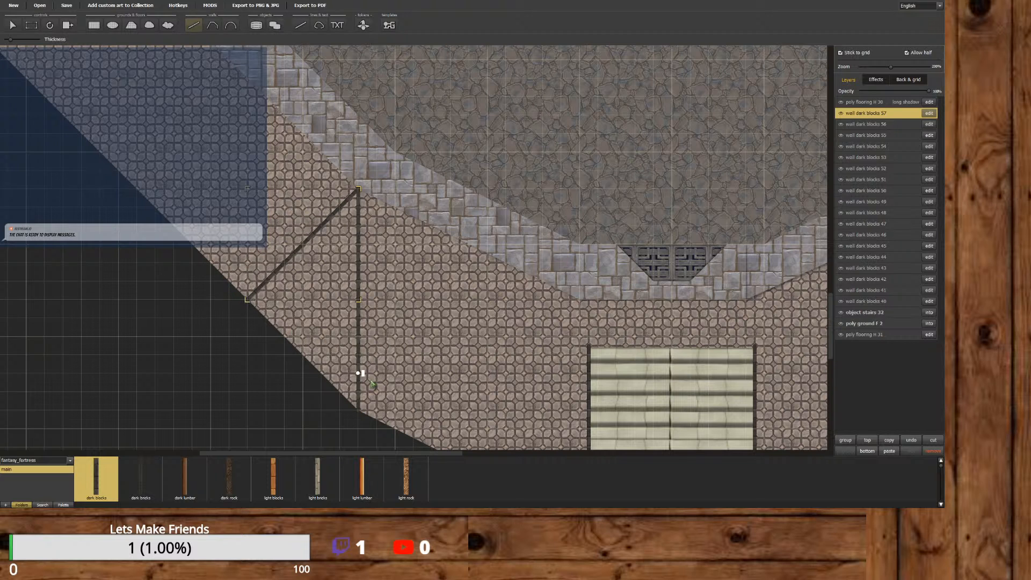
Draw a diagonal and a horizontal dark blocks wall from the inner corner below the left staircase to the ring's outer edge.
drag(452, 452, 358, 436)
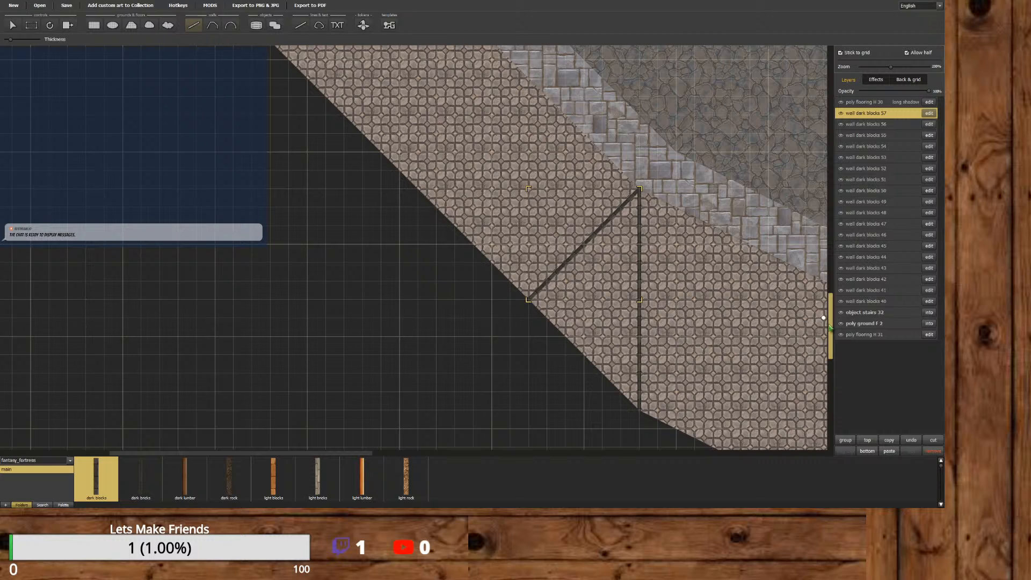
drag(823, 317, 806, 288)
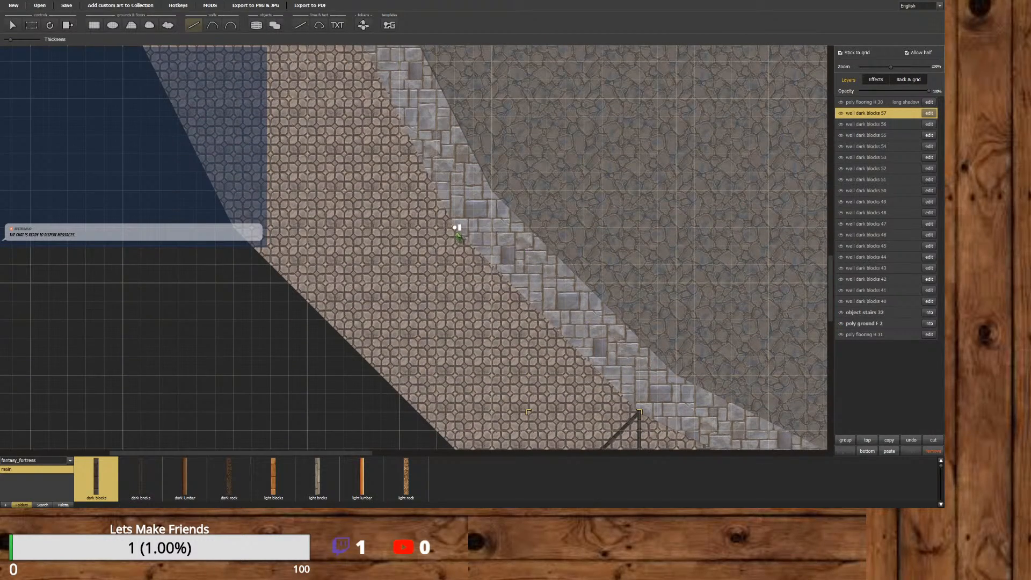
drag(456, 228, 344, 338)
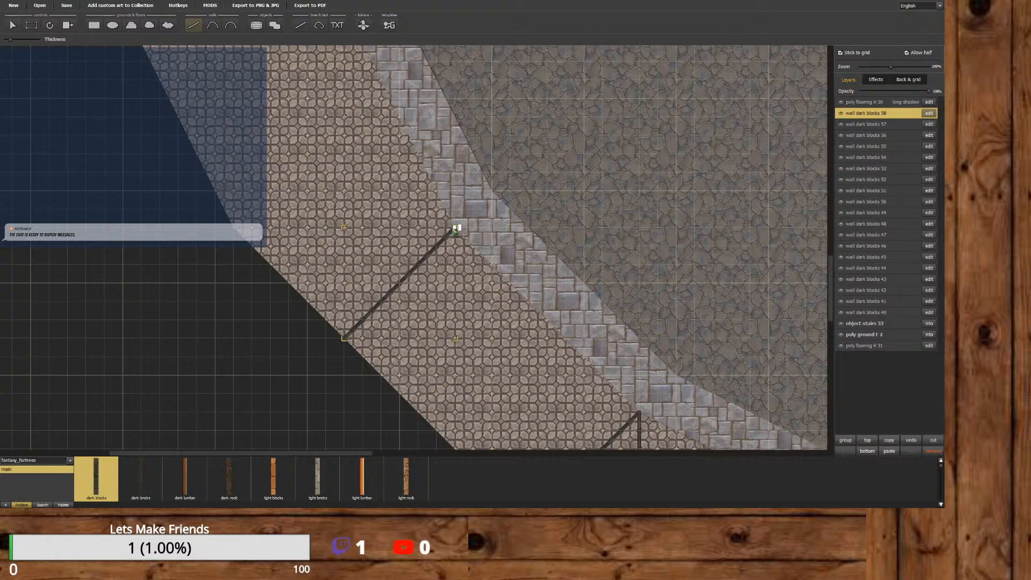
drag(456, 228, 233, 229)
Draw a horizontal and a diagonal dark blocks wall from the inner corner above the left staircase to the ring's outer edge.
drag(829, 276, 827, 211)
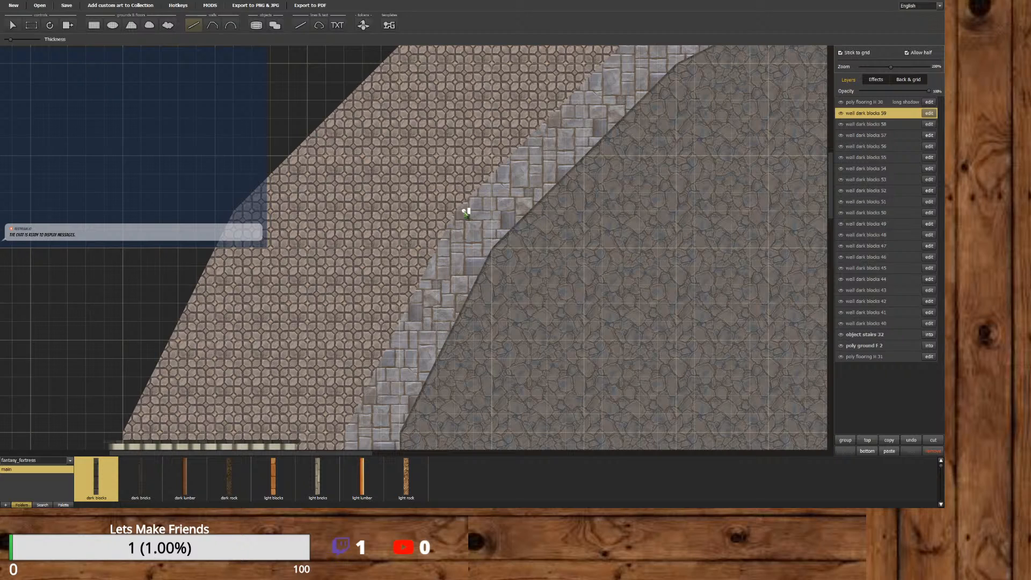
drag(455, 211, 233, 211)
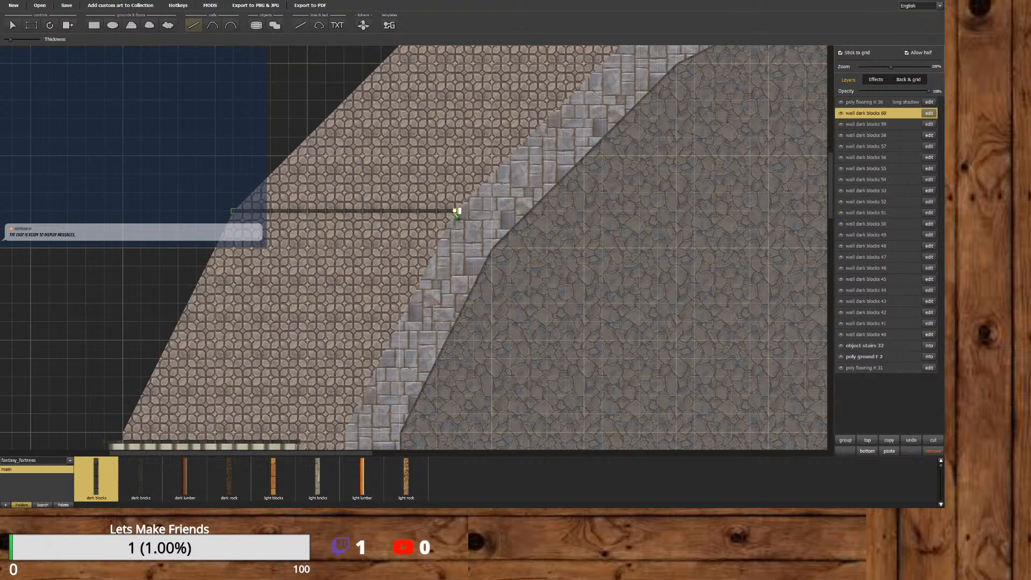
drag(456, 211, 348, 102)
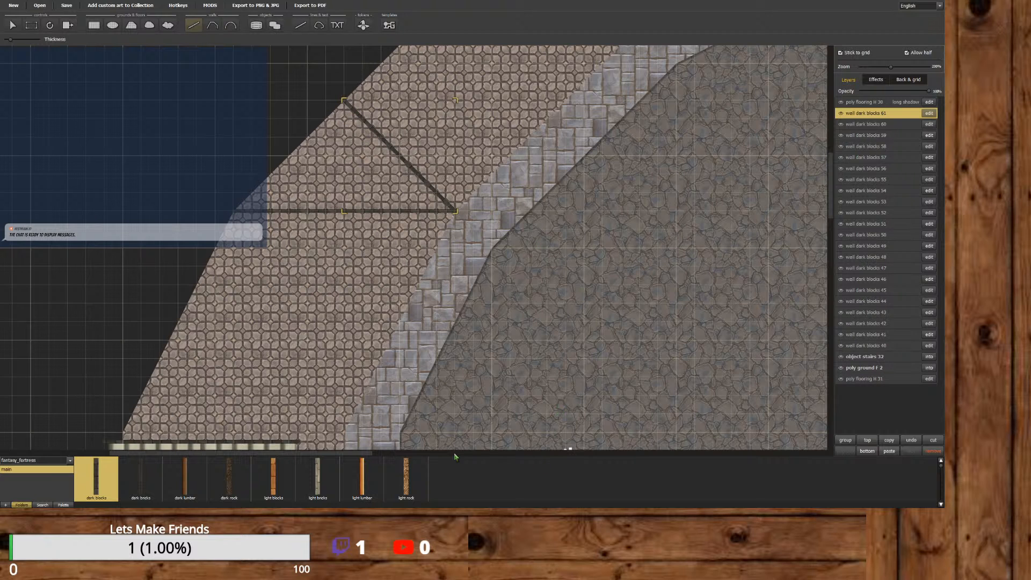
Draw a diagonal and a vertical dark blocks wall from the inner corner left of the upper staircase to the ring's outer edge.
drag(359, 454, 496, 454)
drag(830, 210, 825, 149)
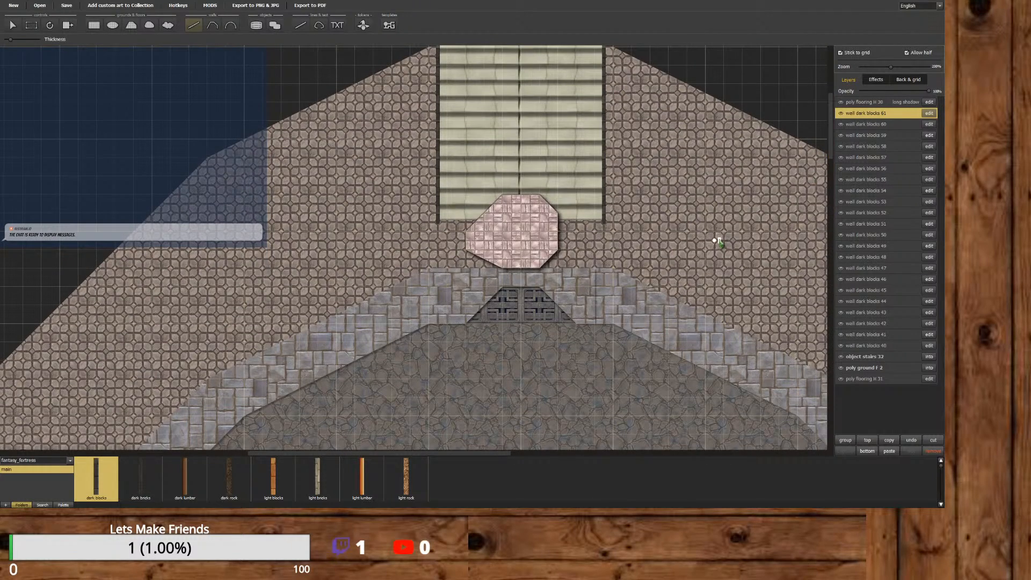
drag(467, 455, 429, 460)
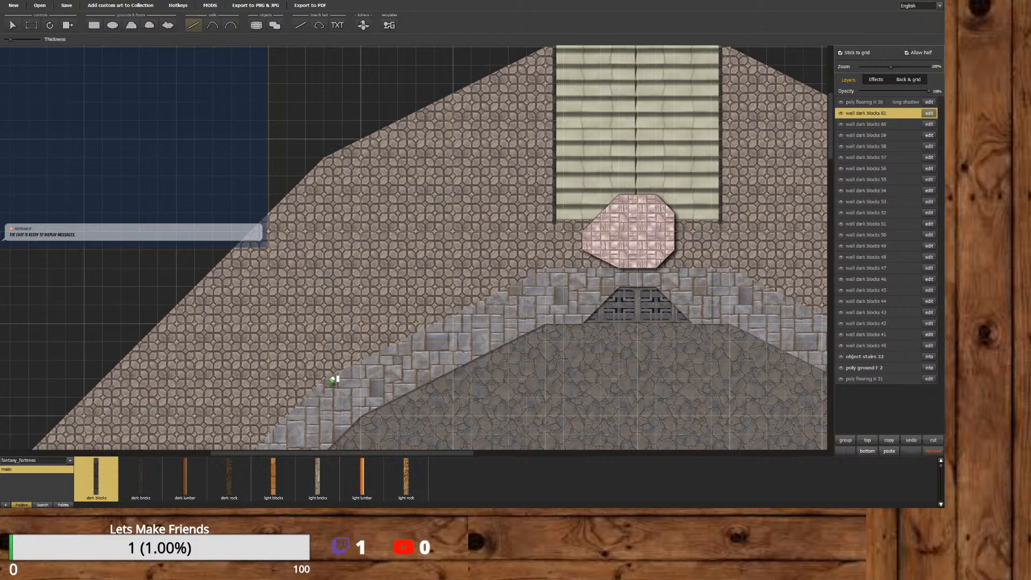
drag(324, 379, 215, 267)
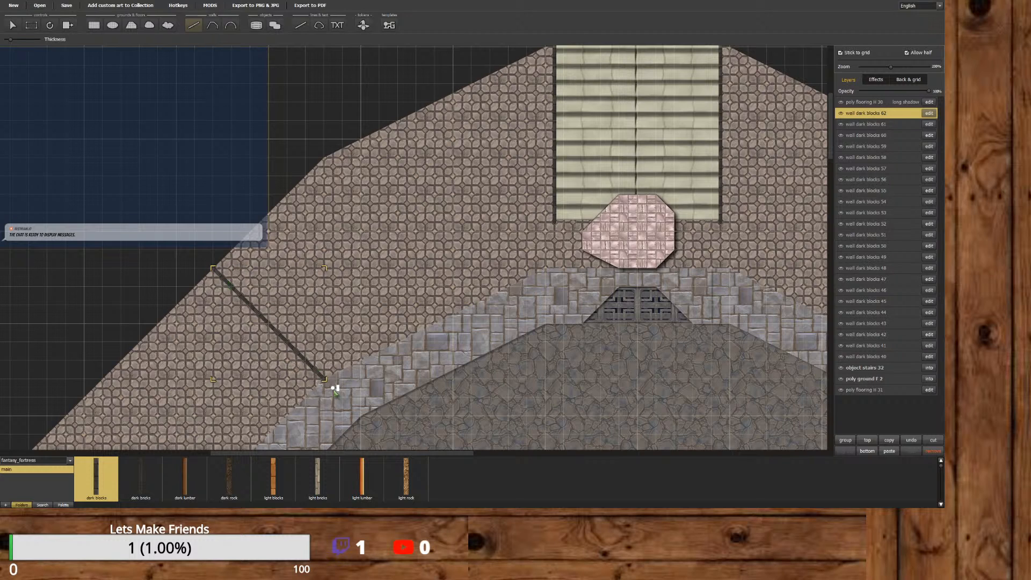
drag(326, 379, 324, 157)
scroll(540, 361, down, 3)
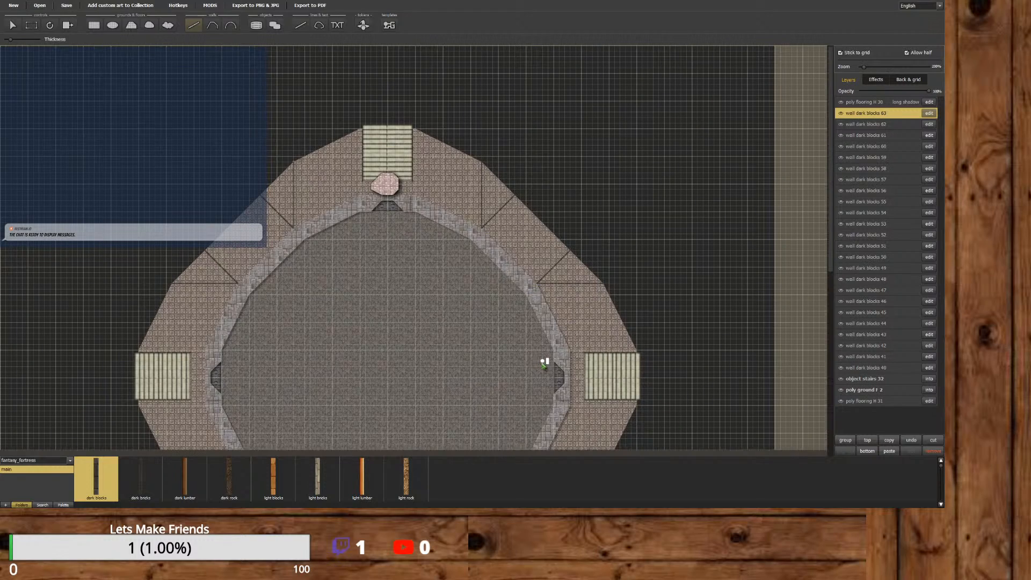
scroll(778, 199, down, 5)
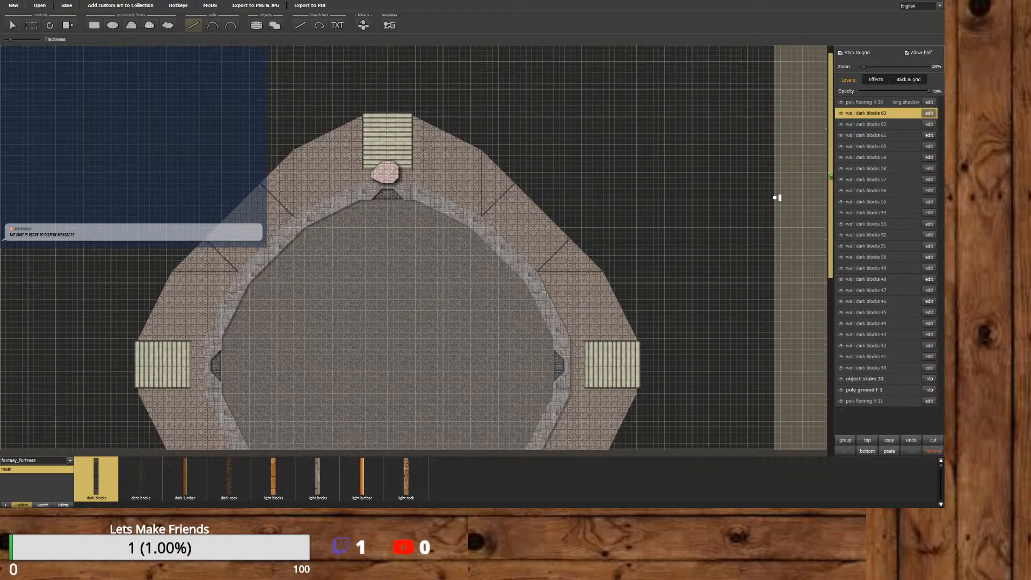
scroll(809, 247, up, 4)
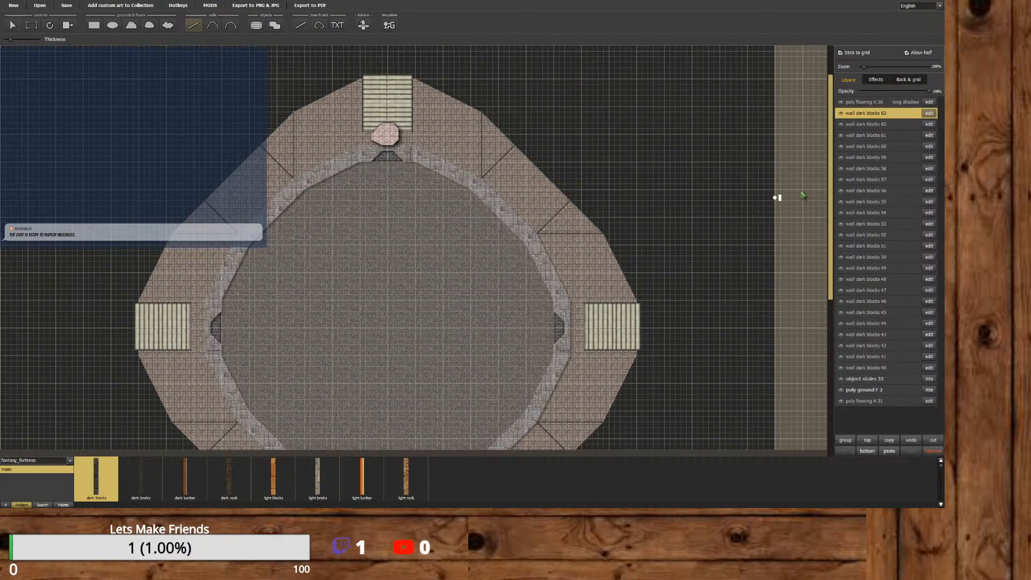
scroll(802, 194, down, 2)
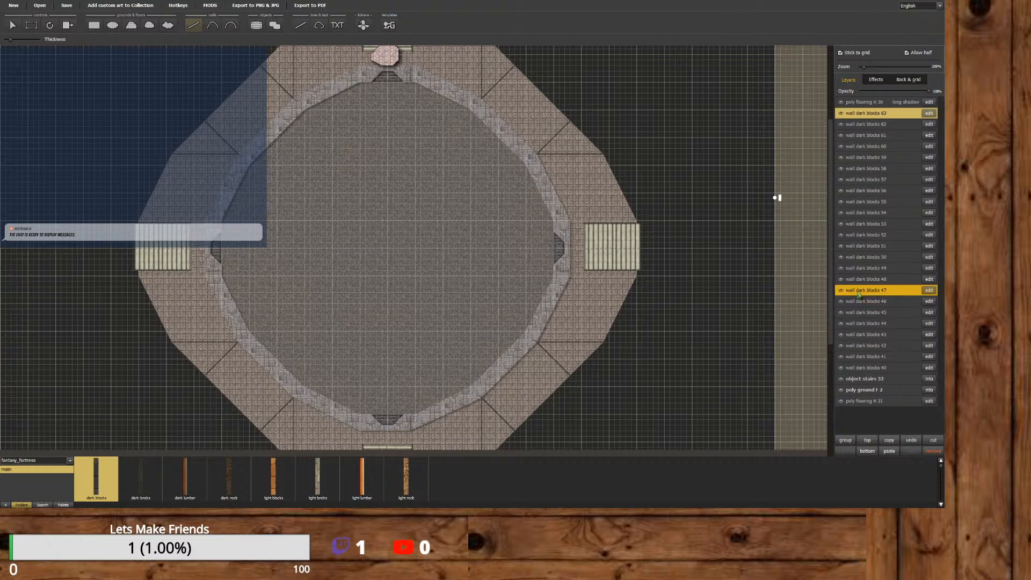
Select all the wall layers from wall dark blocks 63 down to wall dark blocks 40.
scroll(833, 295, down, 1)
drag(833, 296, 831, 316)
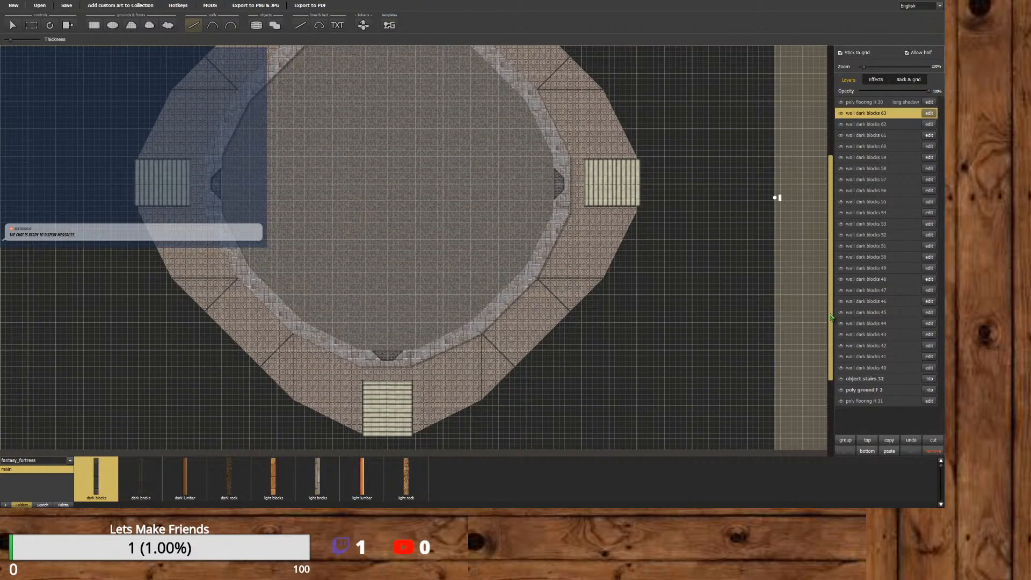
scroll(831, 317, up, 1)
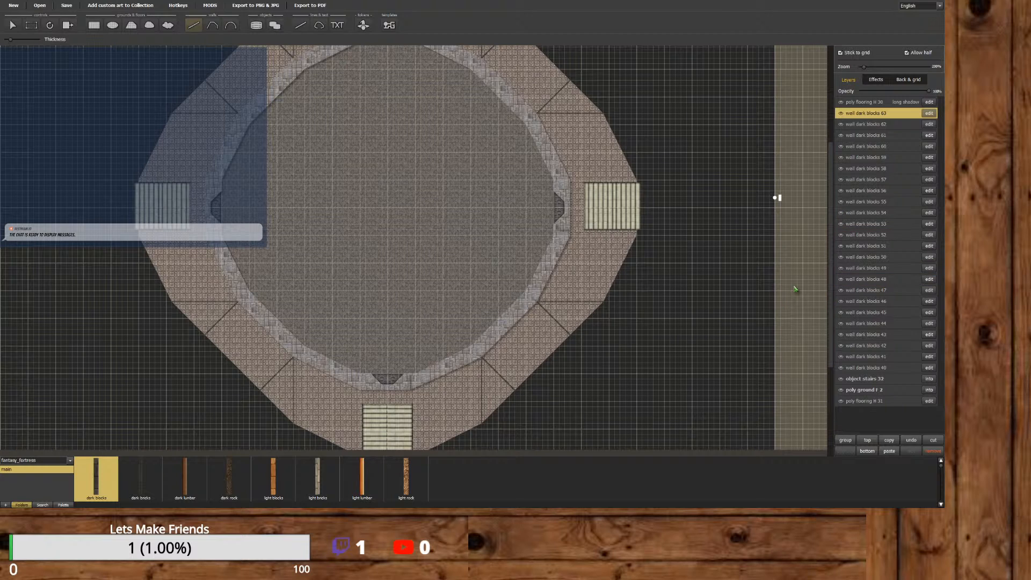
ctrl+click(871, 124)
ctrl+click(872, 135)
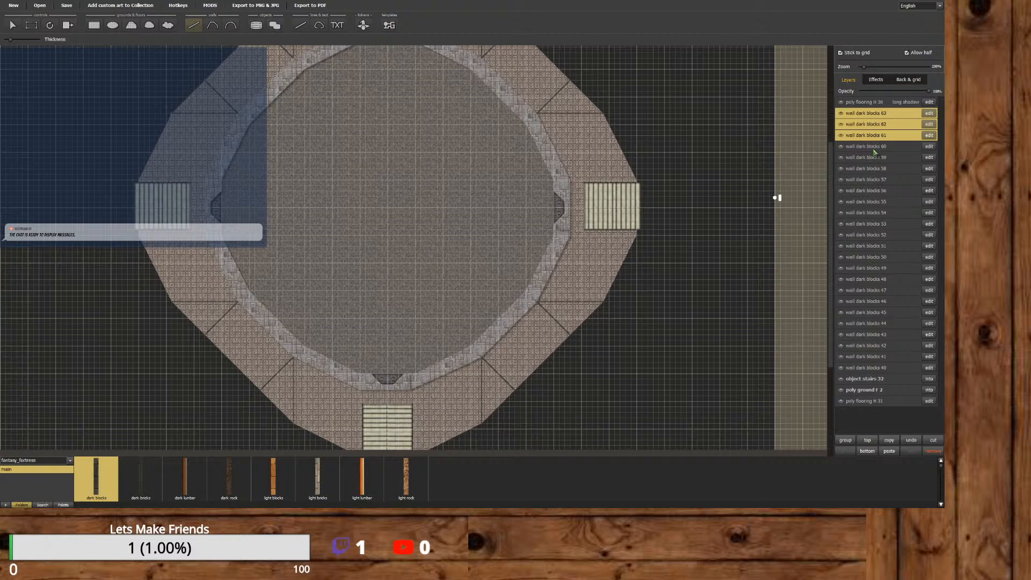
ctrl+click(874, 147)
ctrl+click(875, 157)
ctrl+click(878, 168)
ctrl+click(879, 179)
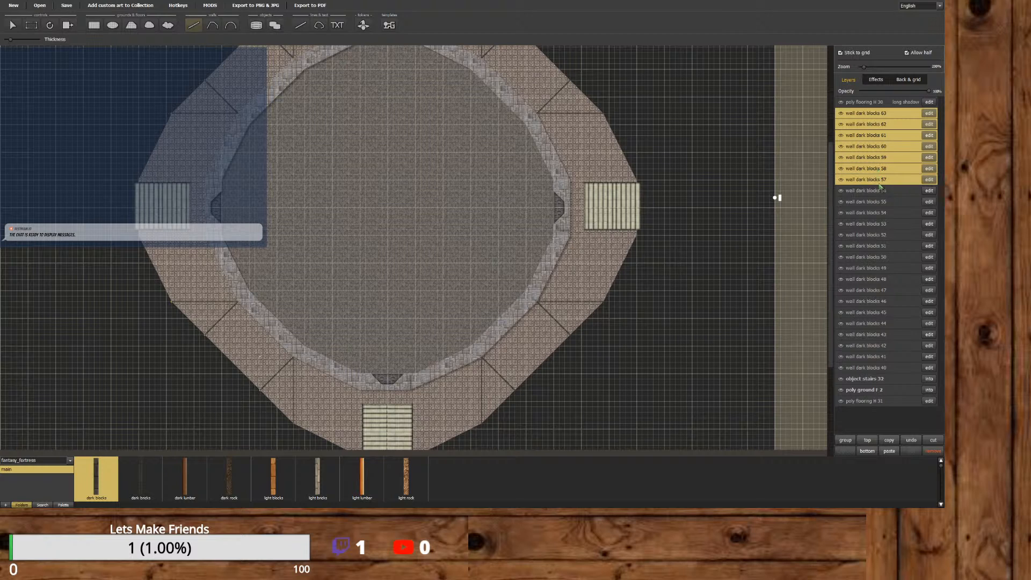
ctrl+click(881, 191)
ctrl+click(881, 201)
ctrl+click(882, 212)
ctrl+click(883, 224)
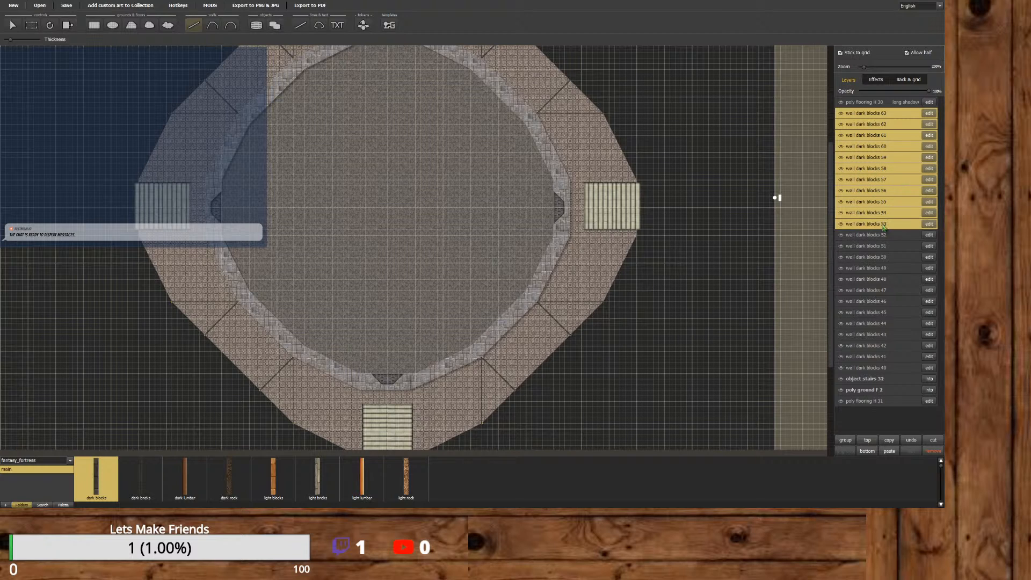
ctrl+click(885, 234)
ctrl+click(885, 246)
ctrl+click(886, 257)
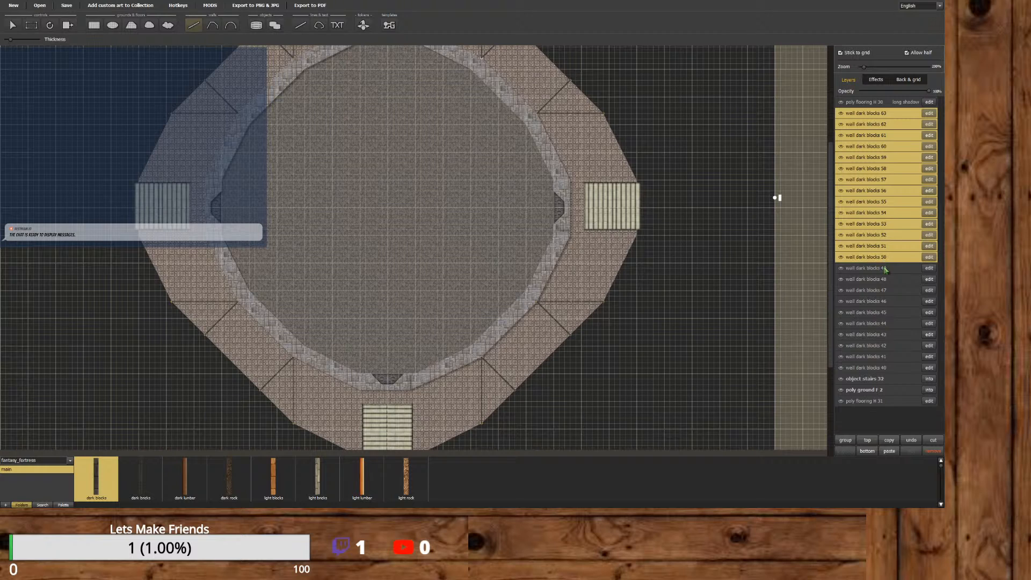
ctrl+click(886, 268)
ctrl+click(885, 279)
ctrl+click(886, 290)
ctrl+click(886, 302)
ctrl+click(886, 312)
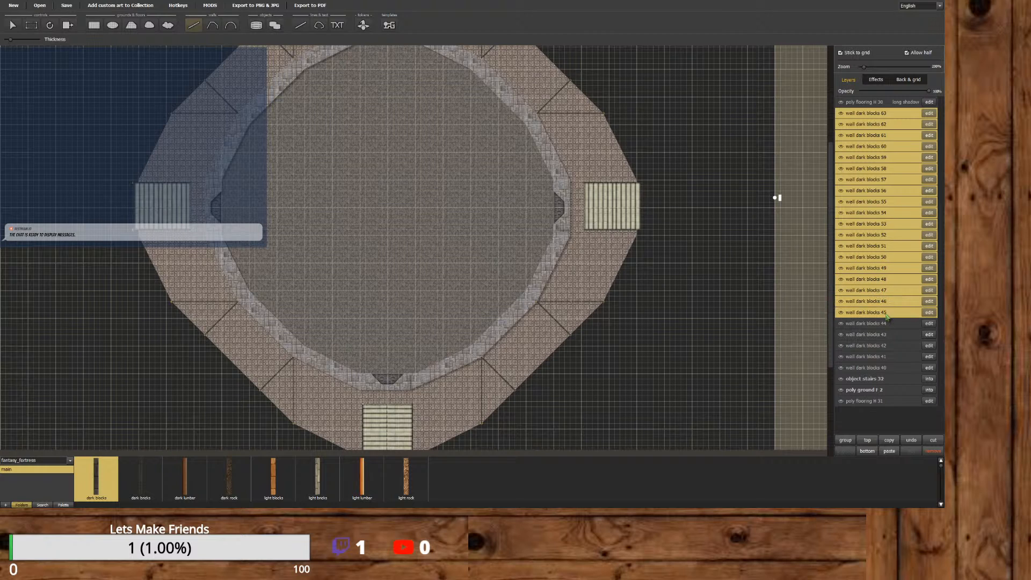
ctrl+click(888, 323)
ctrl+click(888, 334)
ctrl+click(890, 345)
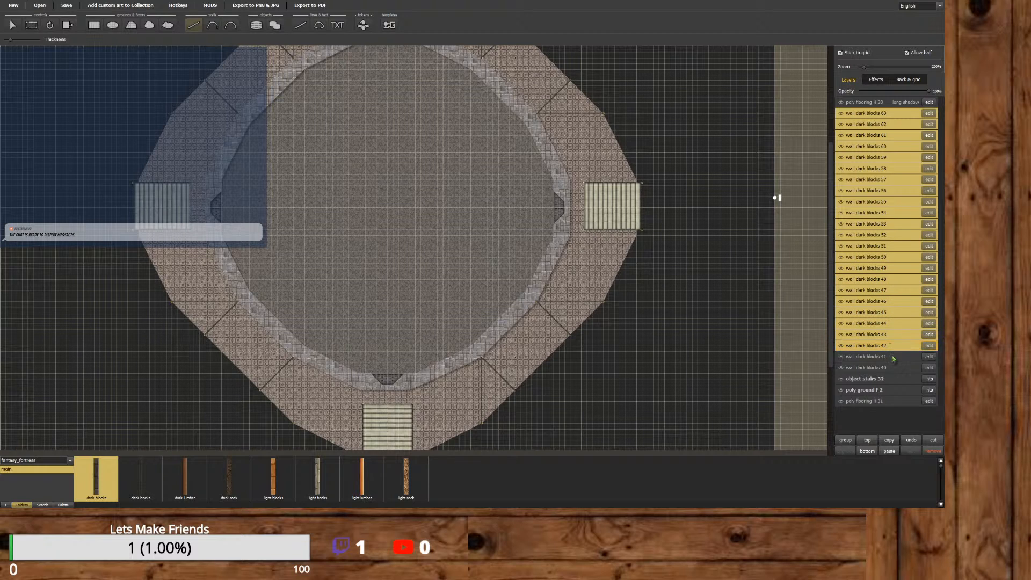
ctrl+click(893, 356)
ctrl+click(895, 368)
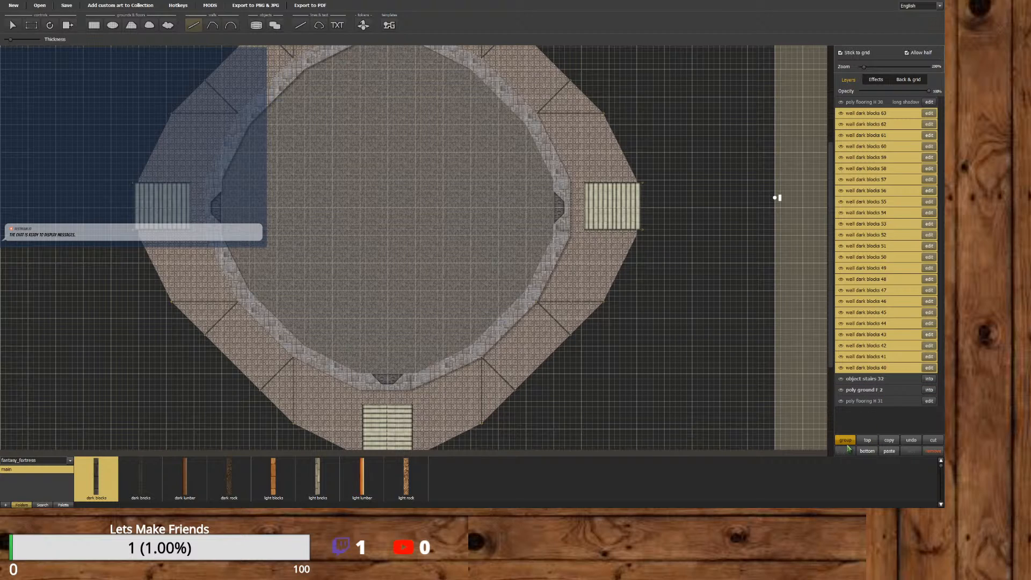
Deselect wall dark blocks 40 to 47 and group the ring's dividing walls, wall dark blocks 48 to 63.
ctrl+click(891, 368)
ctrl+click(894, 357)
ctrl+click(896, 346)
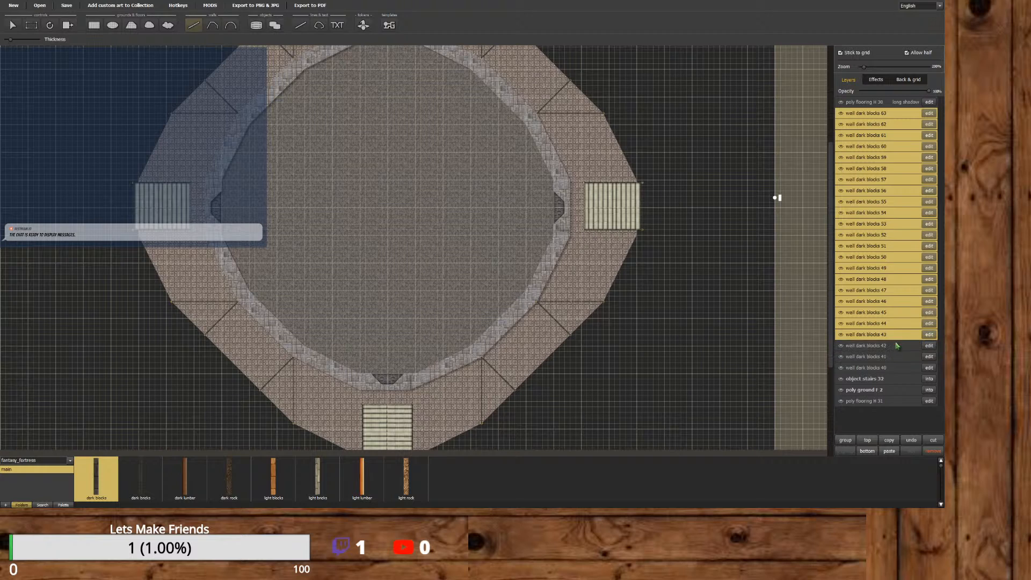
ctrl+click(896, 334)
ctrl+click(896, 324)
ctrl+click(896, 312)
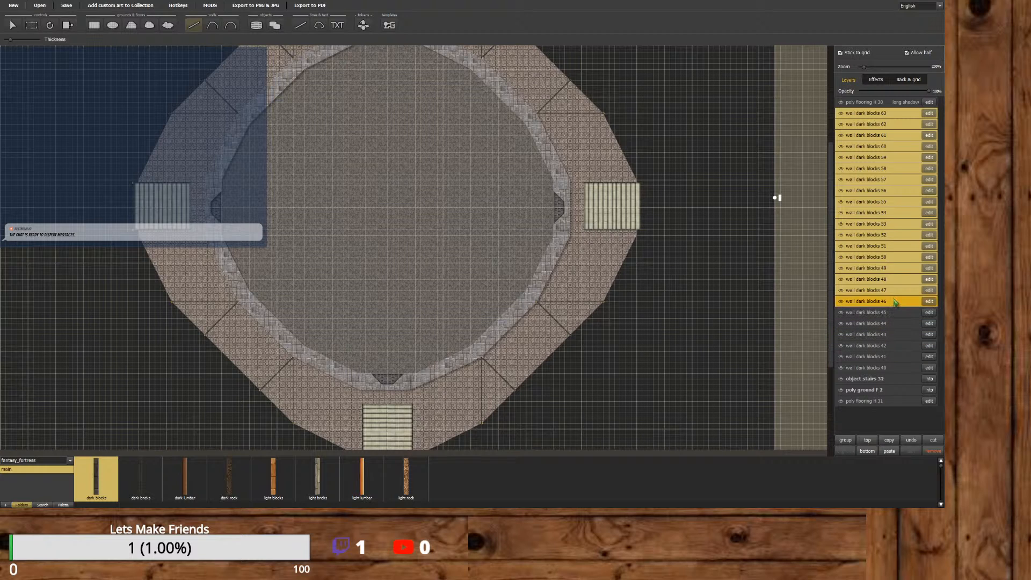
ctrl+click(895, 302)
ctrl+click(894, 294)
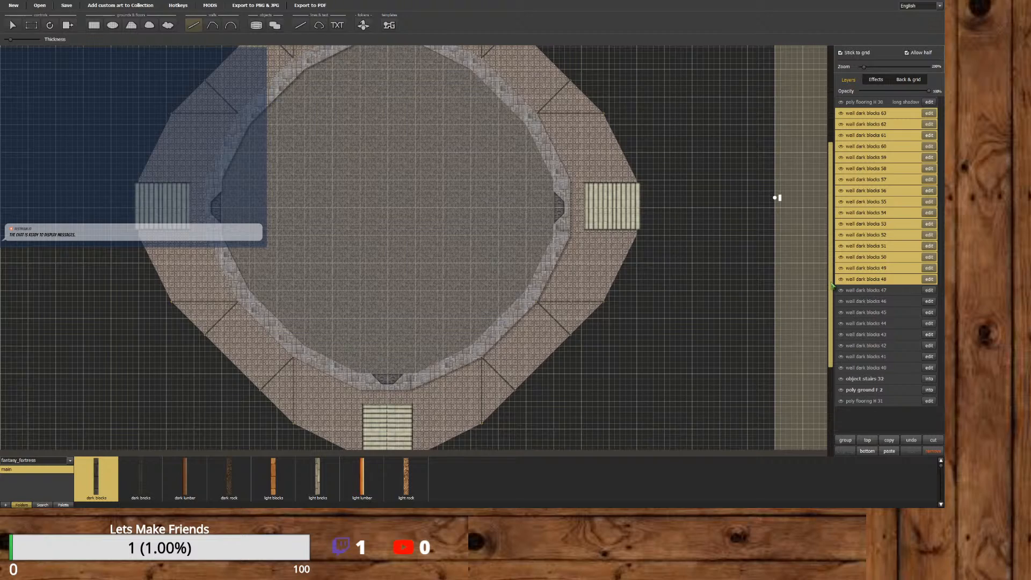
scroll(832, 286, up, 3)
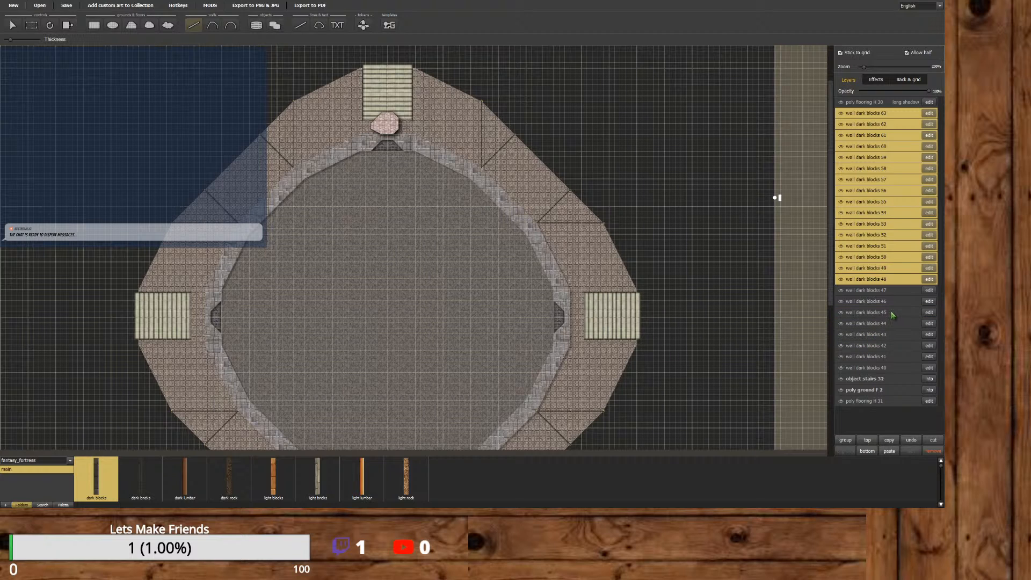
scroll(833, 321, down, 2)
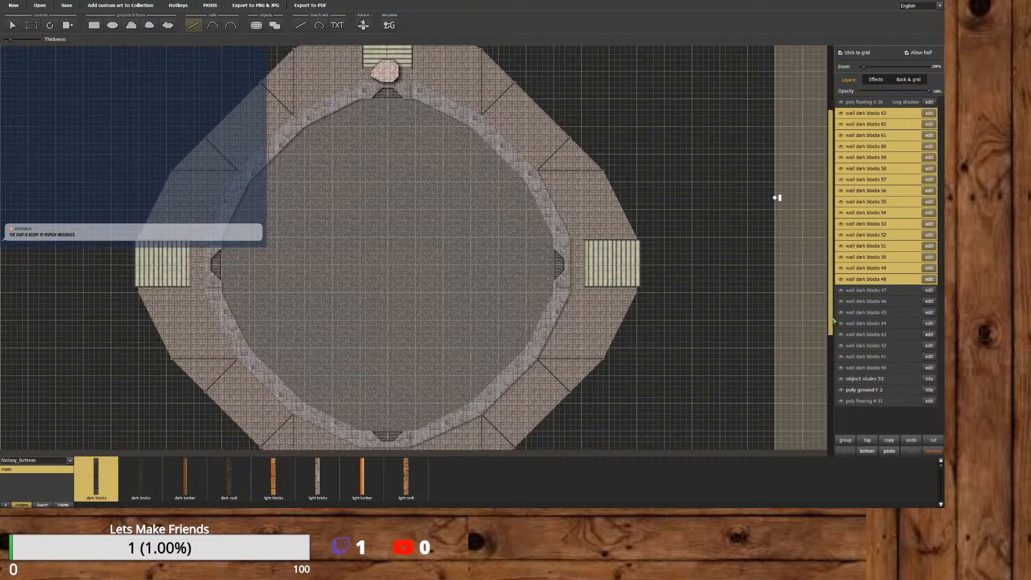
scroll(832, 321, down, 1)
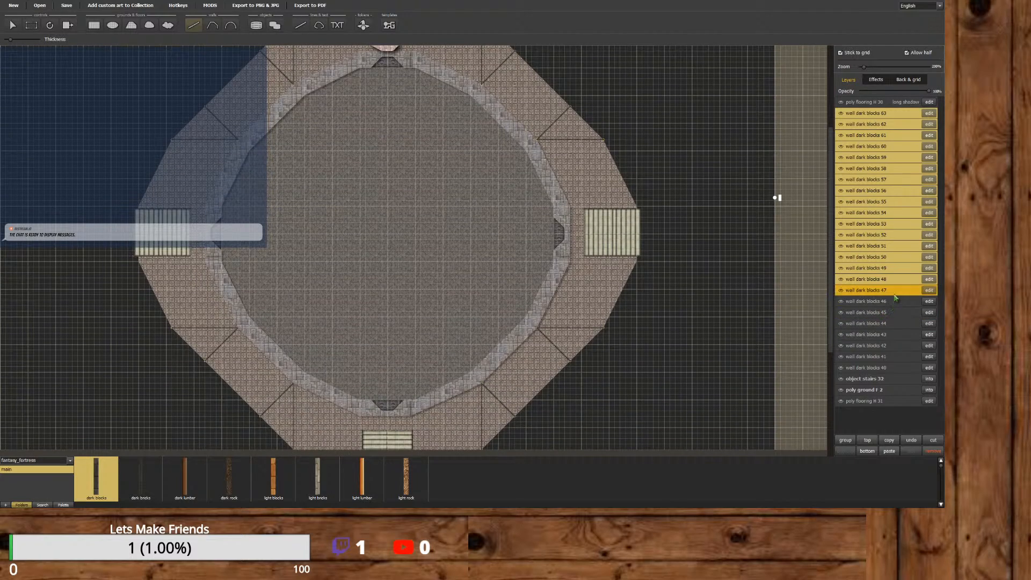
scroll(856, 282, up, 2)
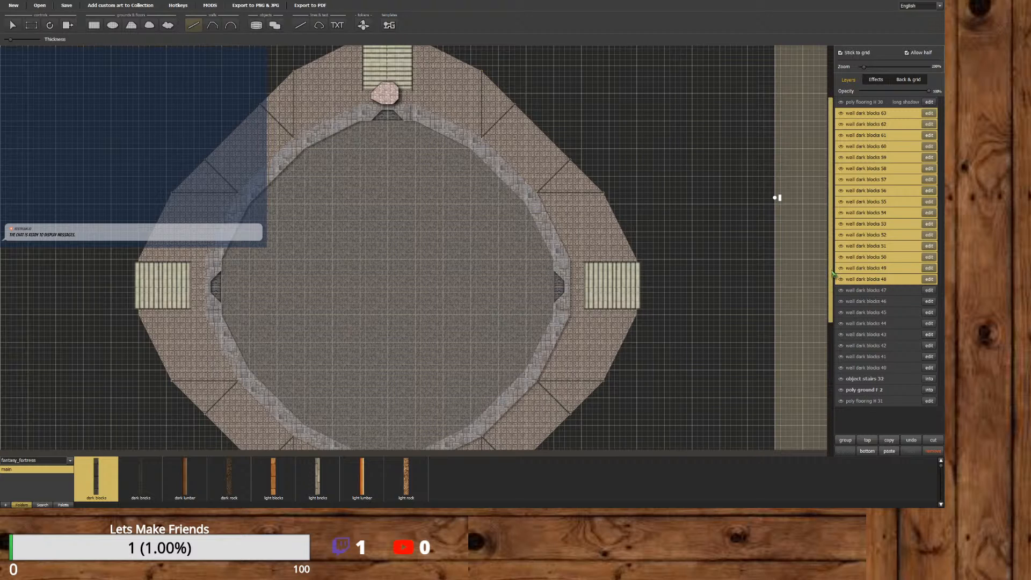
scroll(837, 274, up, 2)
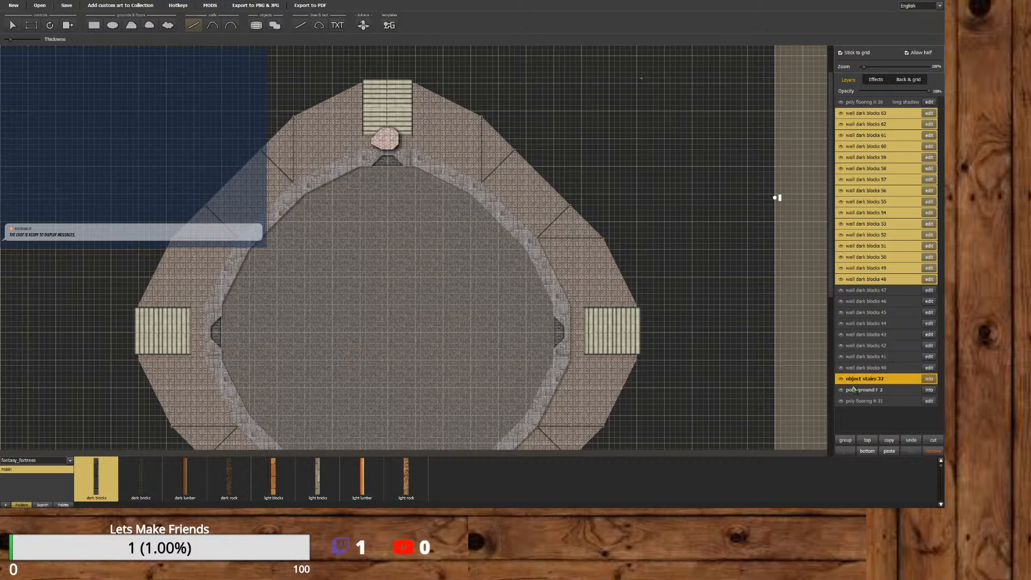
click(846, 440)
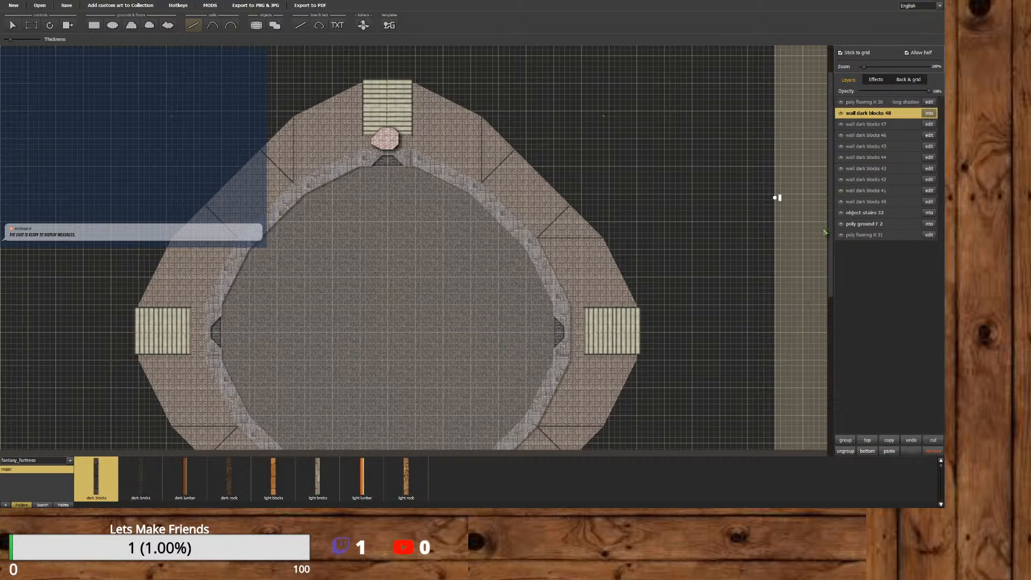
Ungroup the object stairs group into its separate staircases.
mouse_move(830, 232)
mouse_down()
mouse_move(835, 357)
mouse_move(837, 237)
mouse_up()
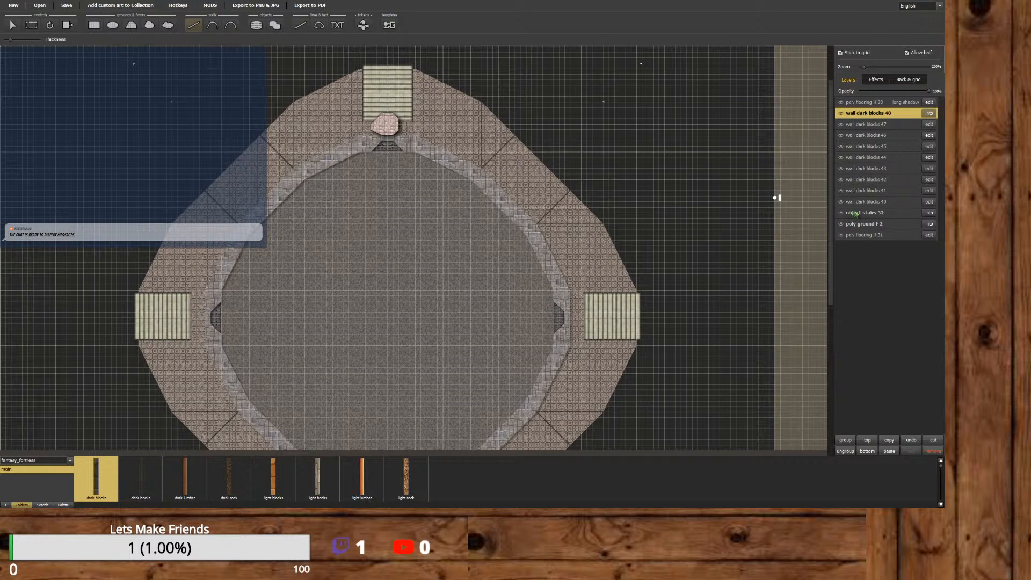
click(856, 213)
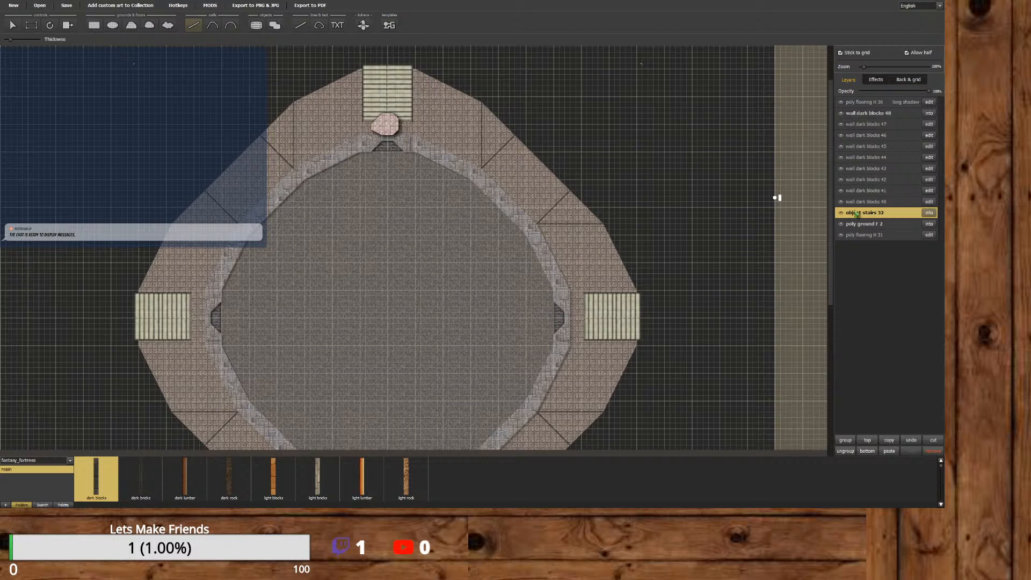
click(845, 451)
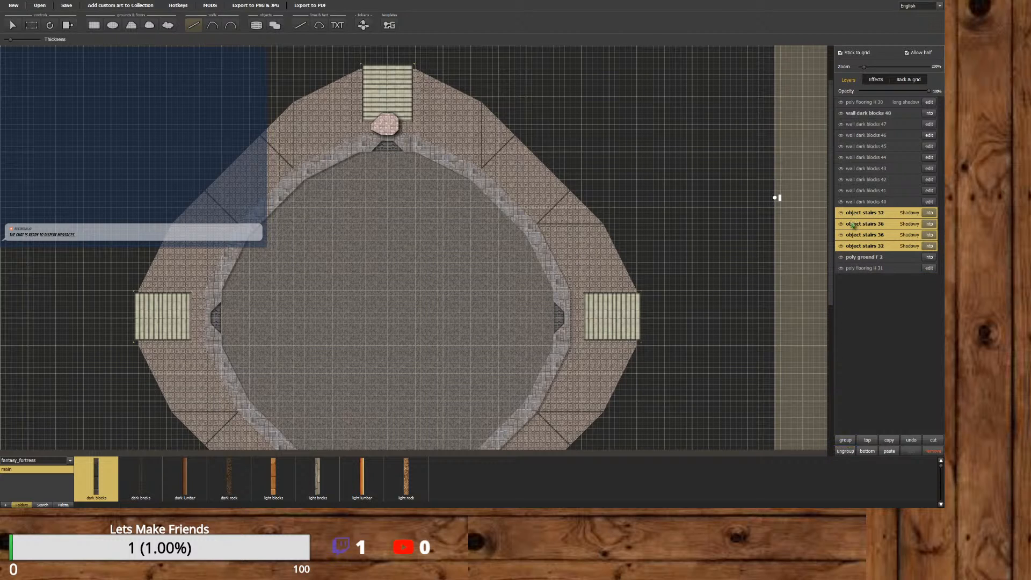
Group the four staircases together with wall dark blocks 40 to 47.
ctrl+click(873, 203)
ctrl+click(875, 194)
ctrl+click(875, 180)
ctrl+click(876, 169)
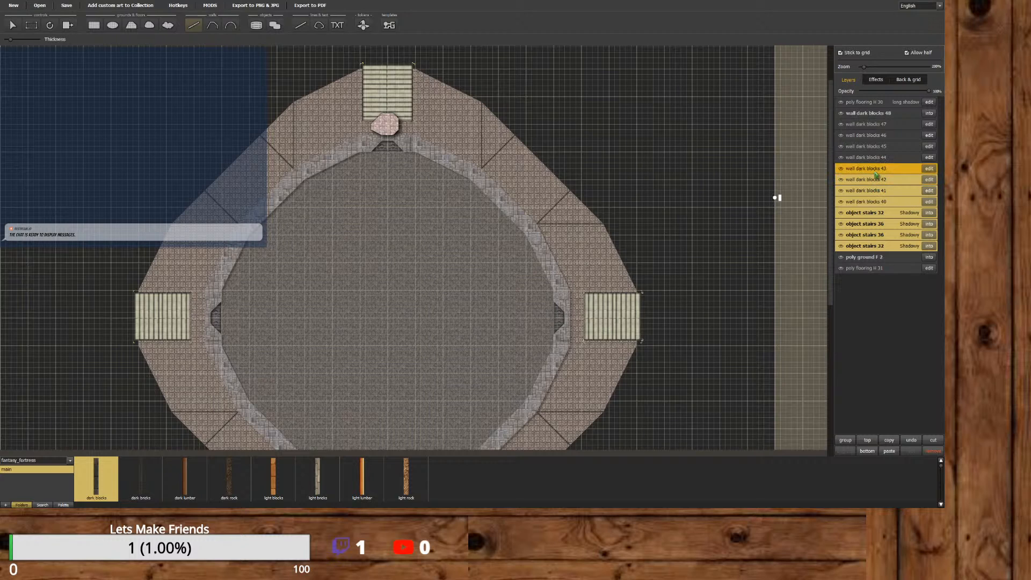
ctrl+click(876, 159)
ctrl+click(877, 147)
ctrl+click(880, 136)
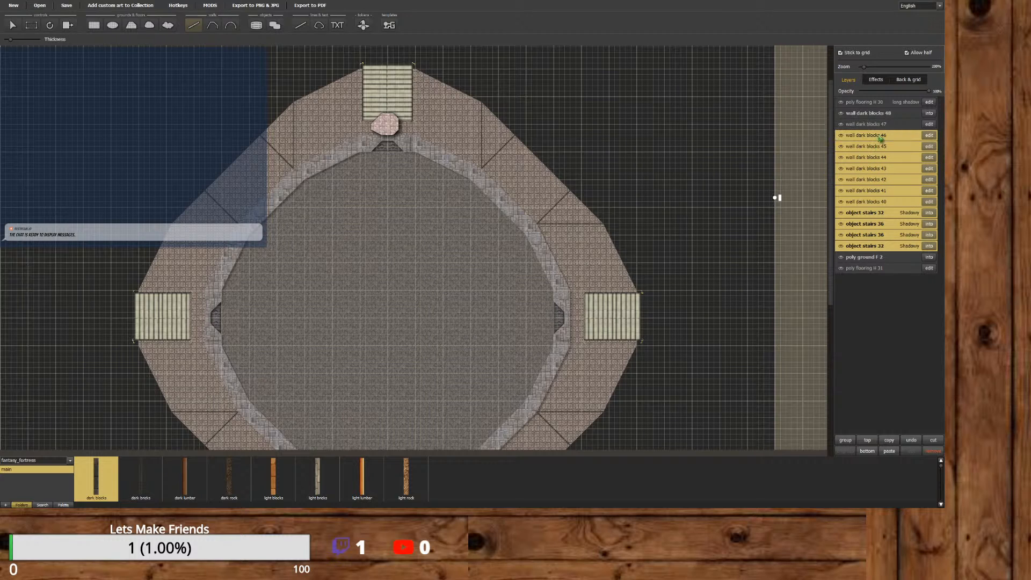
ctrl+click(881, 125)
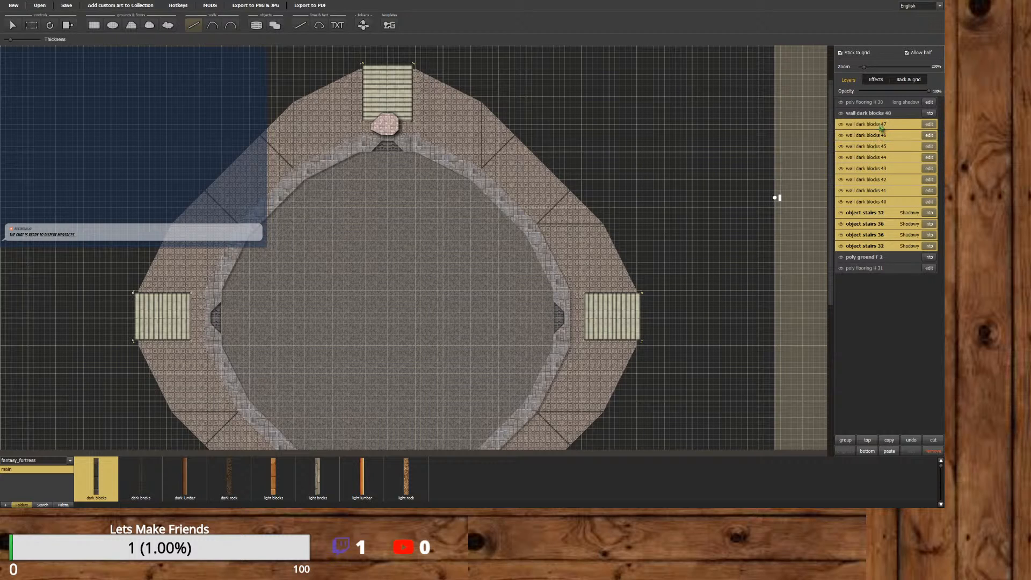
click(846, 440)
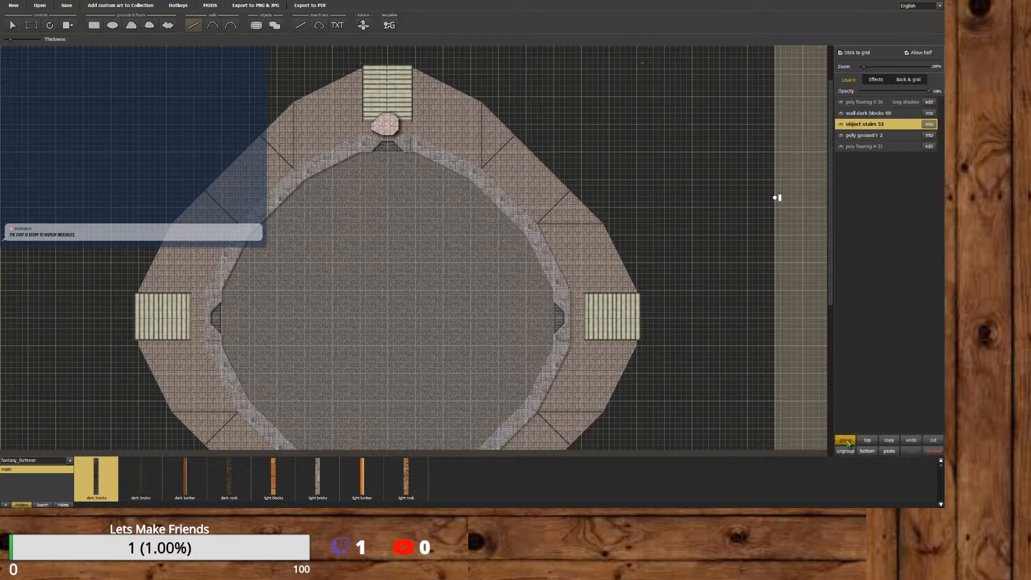
click(881, 114)
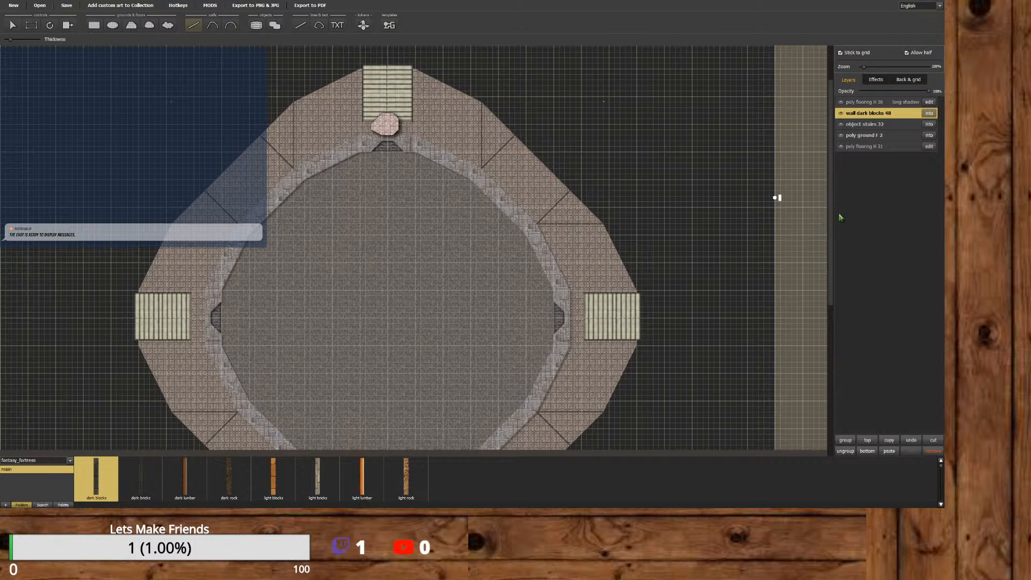
drag(830, 215, 831, 256)
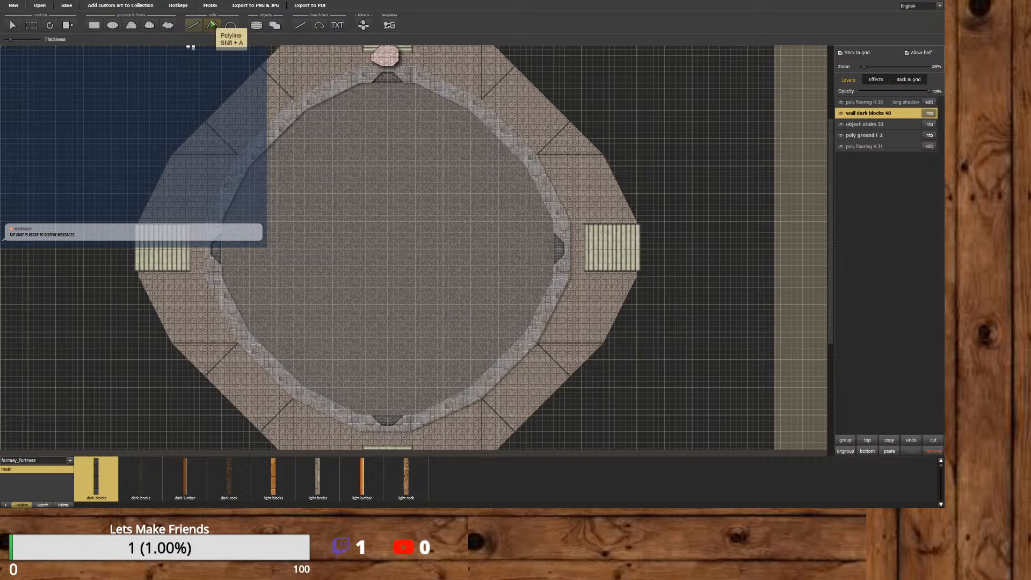
click(212, 25)
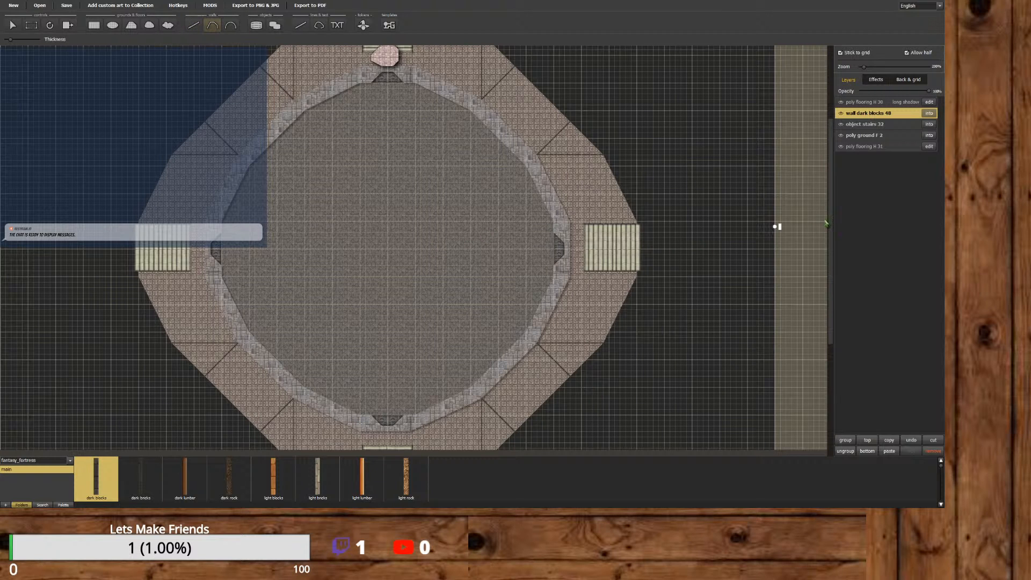
drag(830, 223, 834, 188)
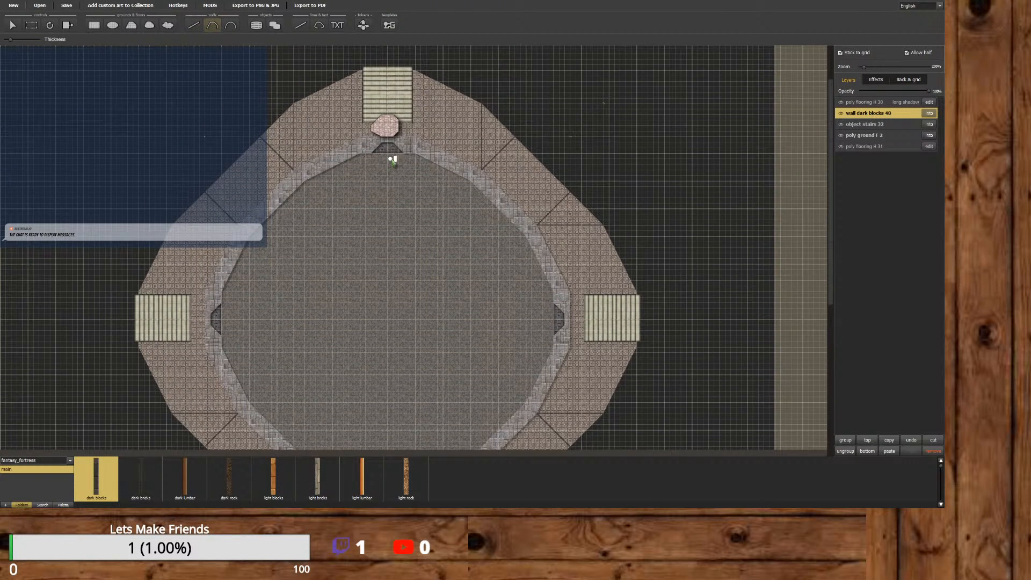
scroll(391, 156, up, 3)
drag(375, 454, 559, 451)
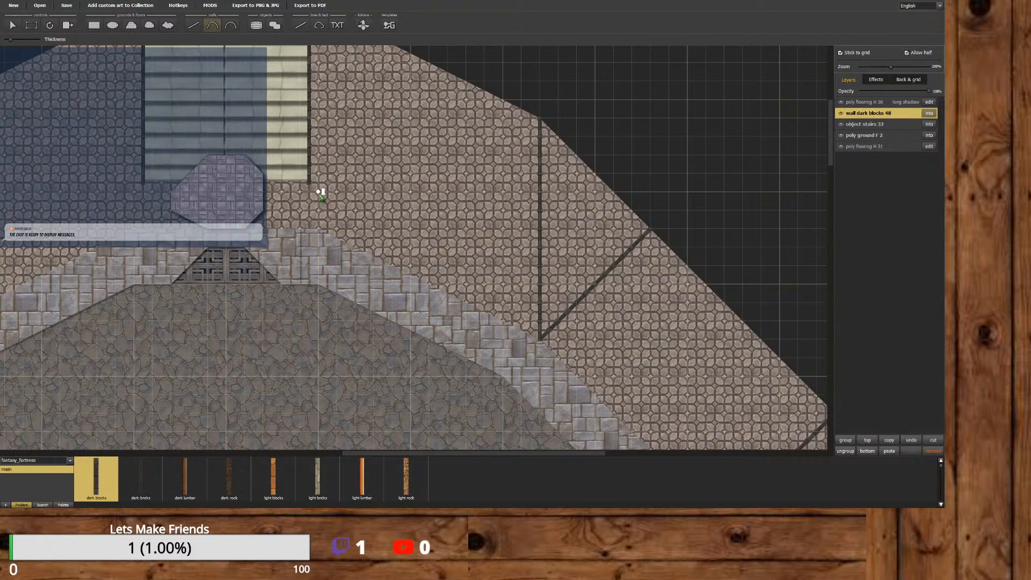
drag(320, 193, 540, 303)
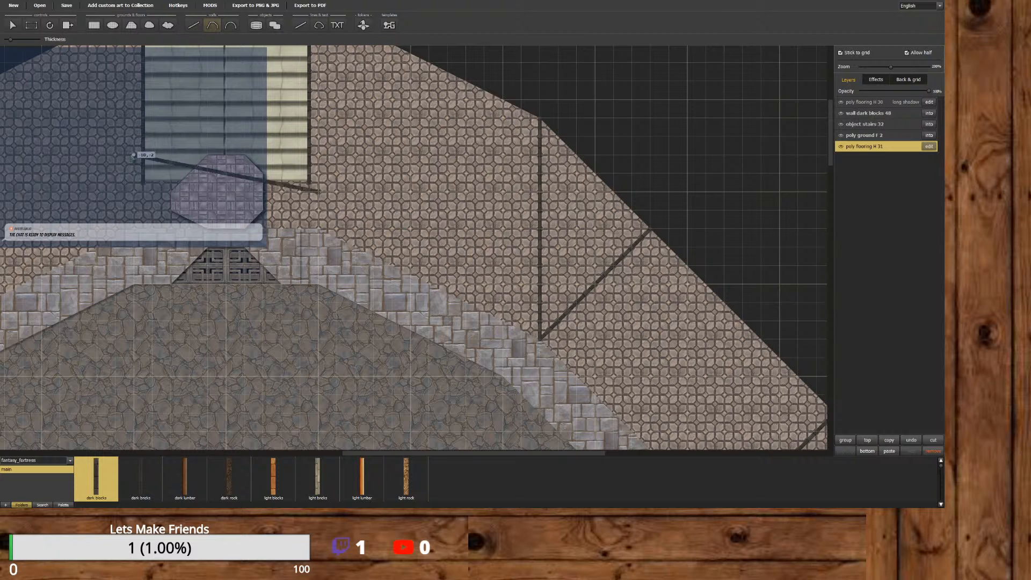
click(354, 191)
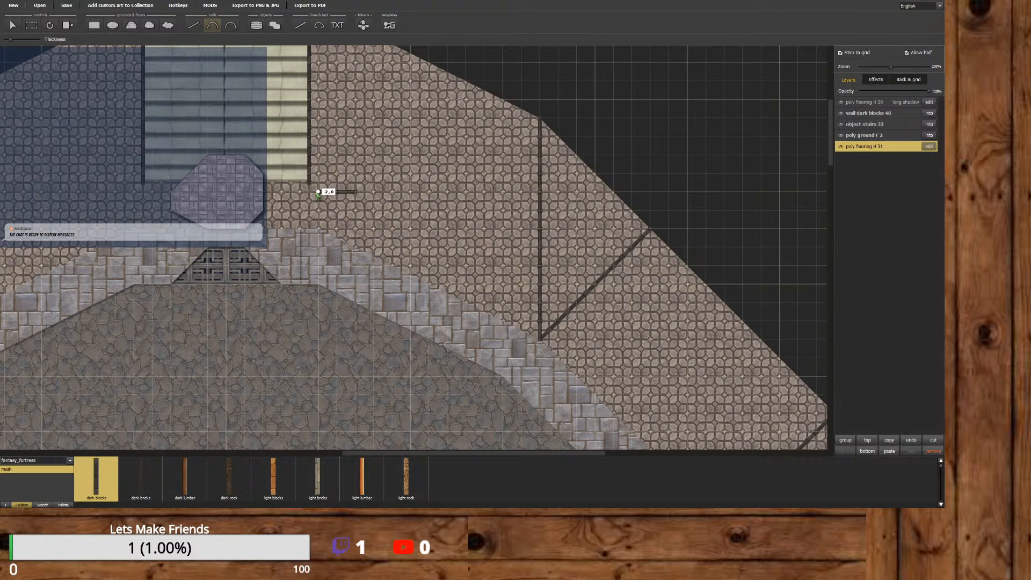
right_click(318, 192)
click(907, 145)
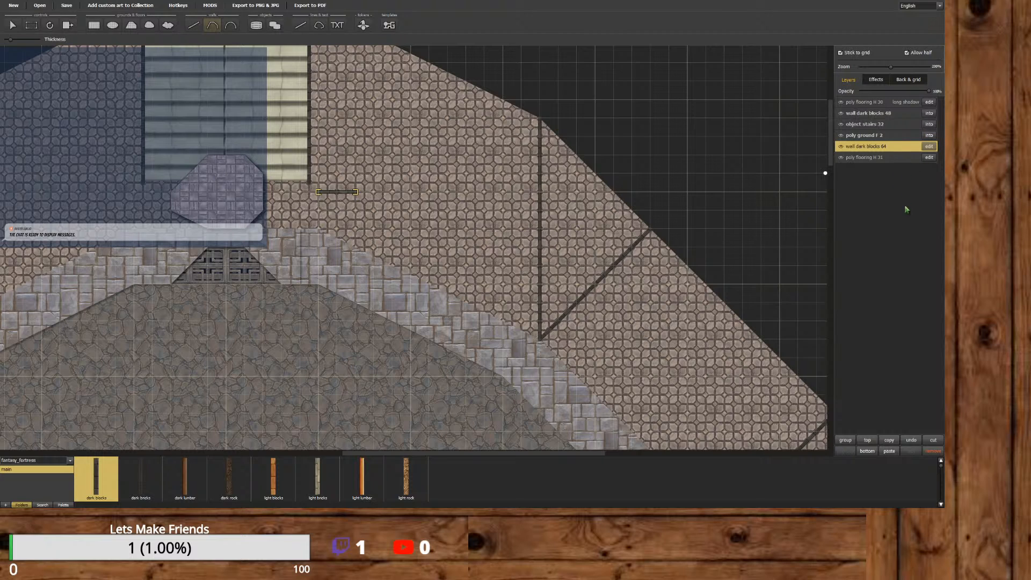
click(933, 451)
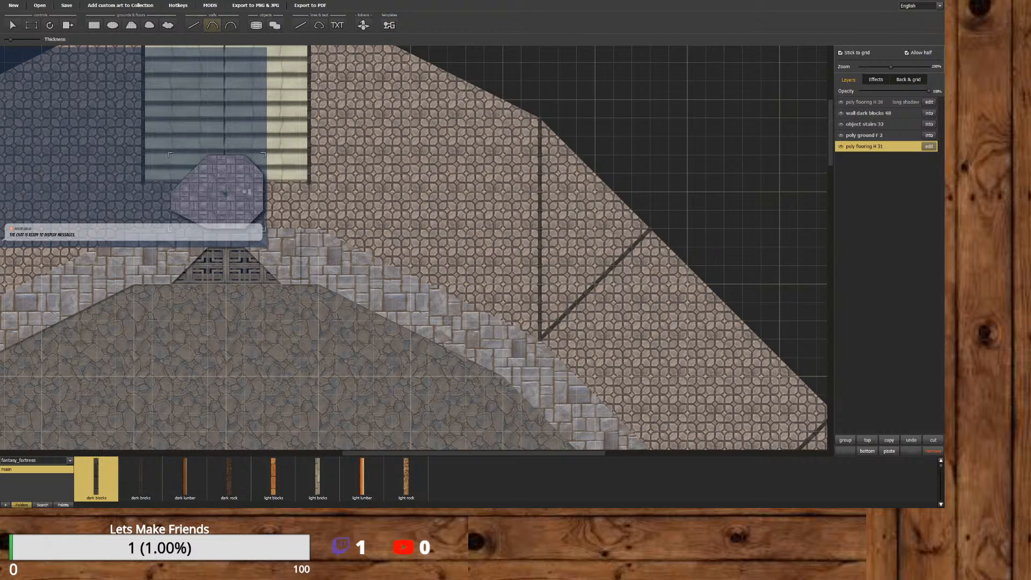
Set up the polygon floor tool with the flooring H texture from the dragonville handpainted flooring collection.
click(131, 26)
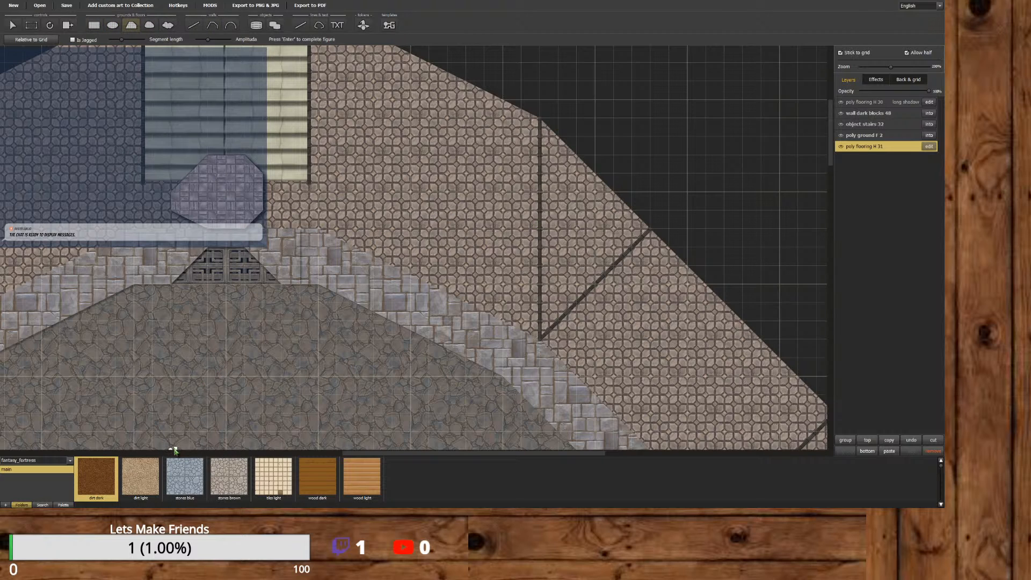
click(70, 460)
click(70, 460)
click(69, 460)
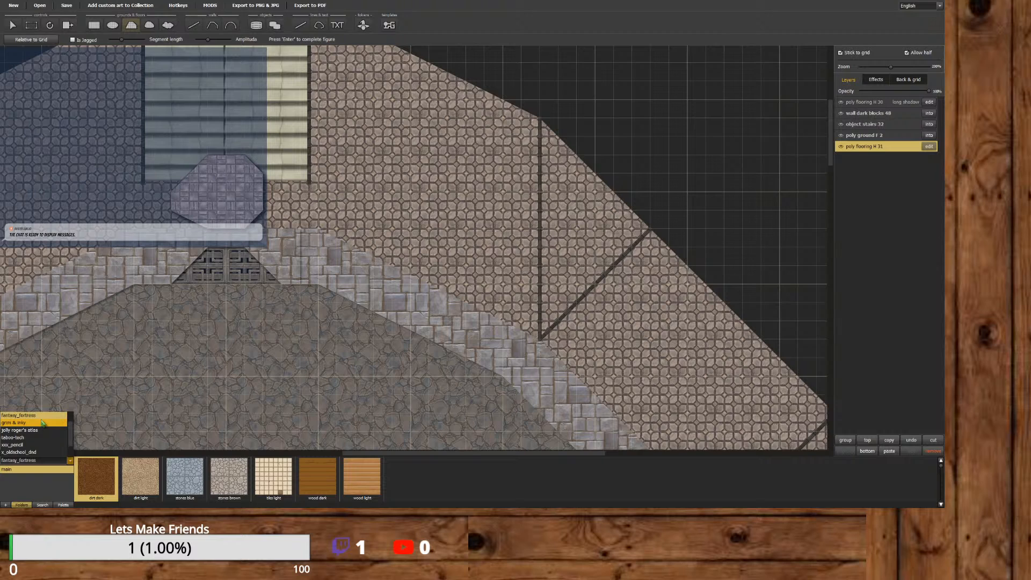
click(43, 416)
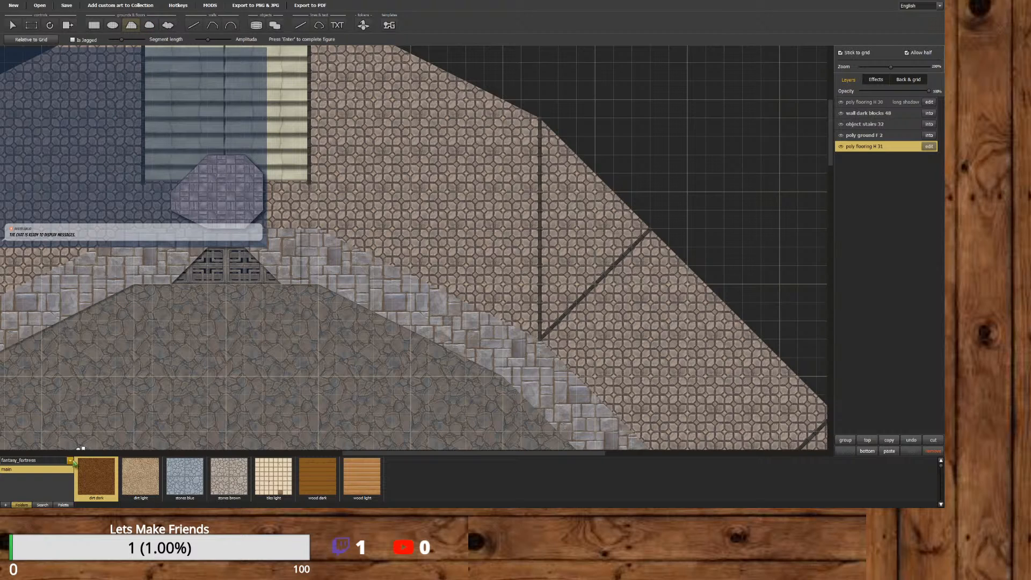
click(70, 461)
scroll(71, 435, up, 3)
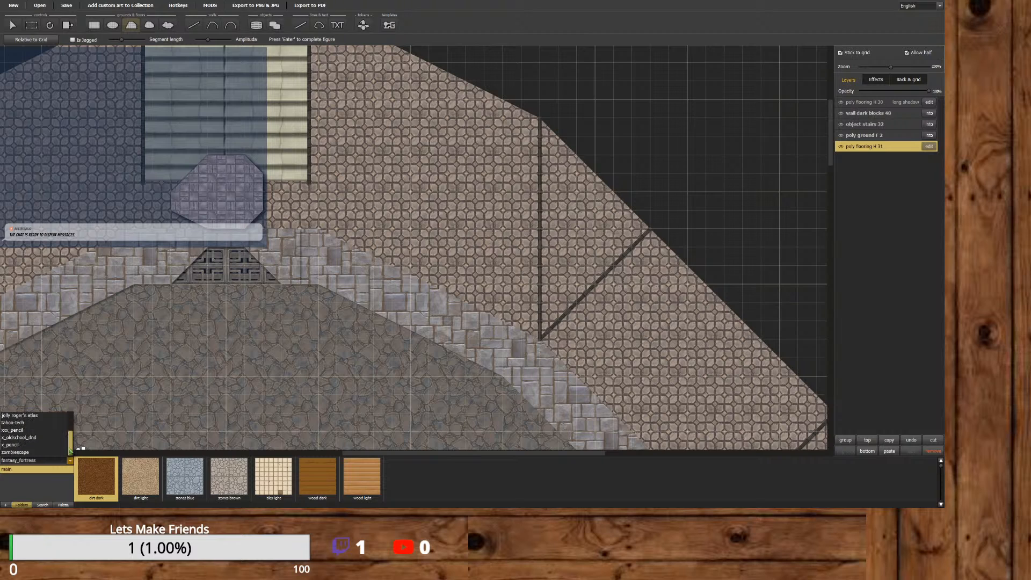
click(54, 415)
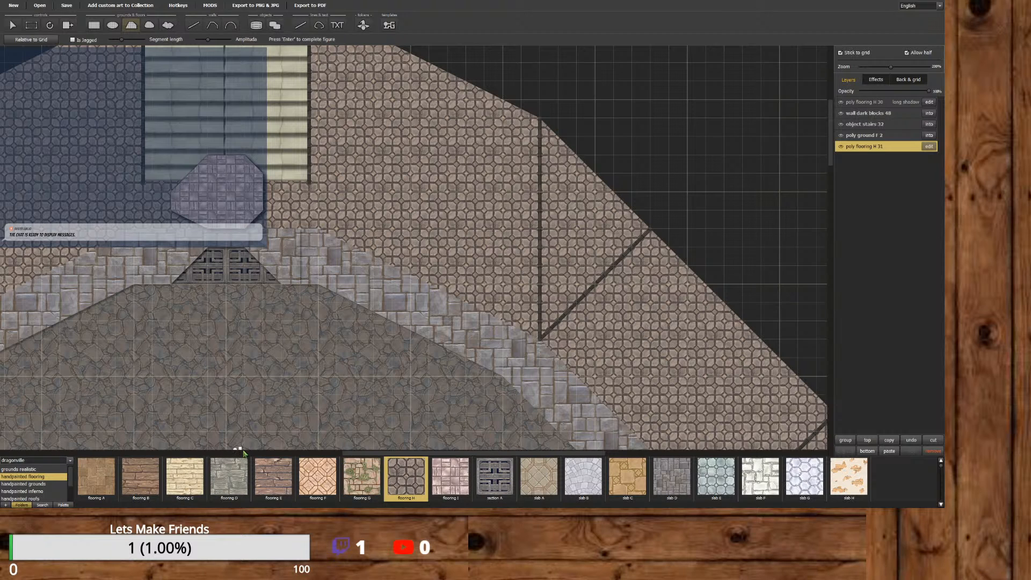
Start a flooring H polygon beside the north staircase's inner end and trace the ring's inner side to the second pair of dividing walls.
click(318, 192)
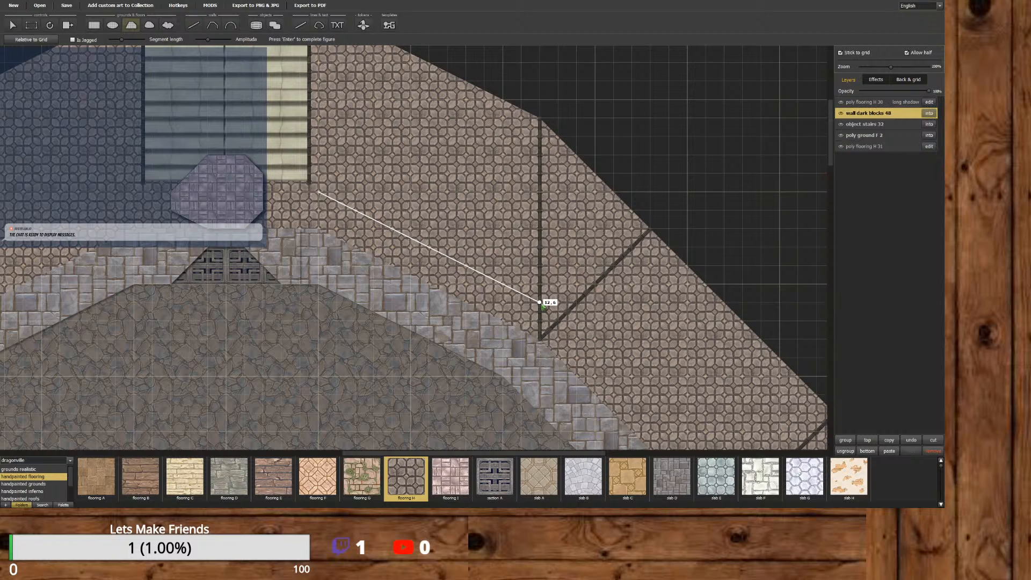
click(542, 304)
click(558, 321)
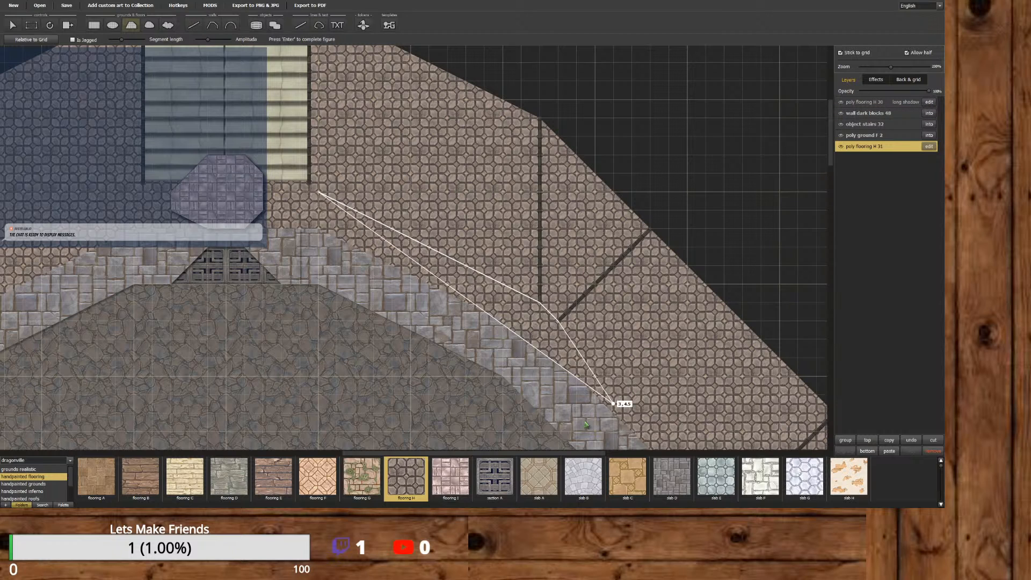
drag(528, 454, 579, 455)
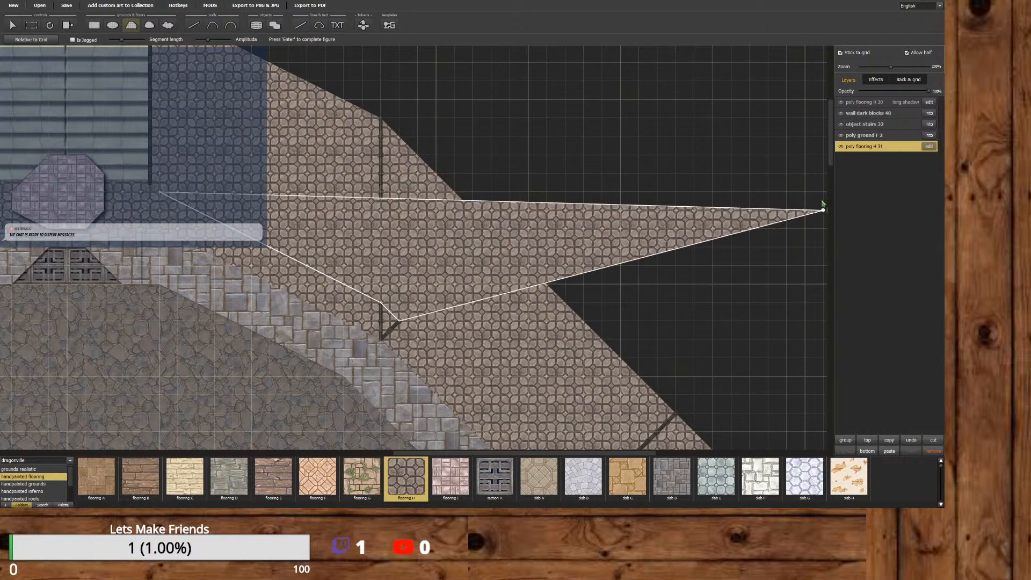
drag(832, 162, 834, 209)
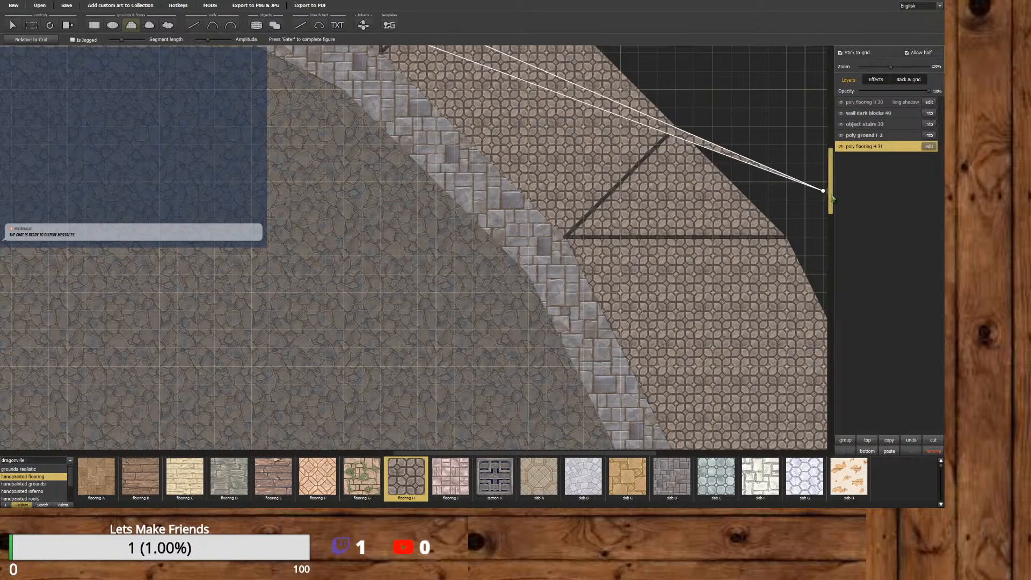
drag(831, 200, 830, 172)
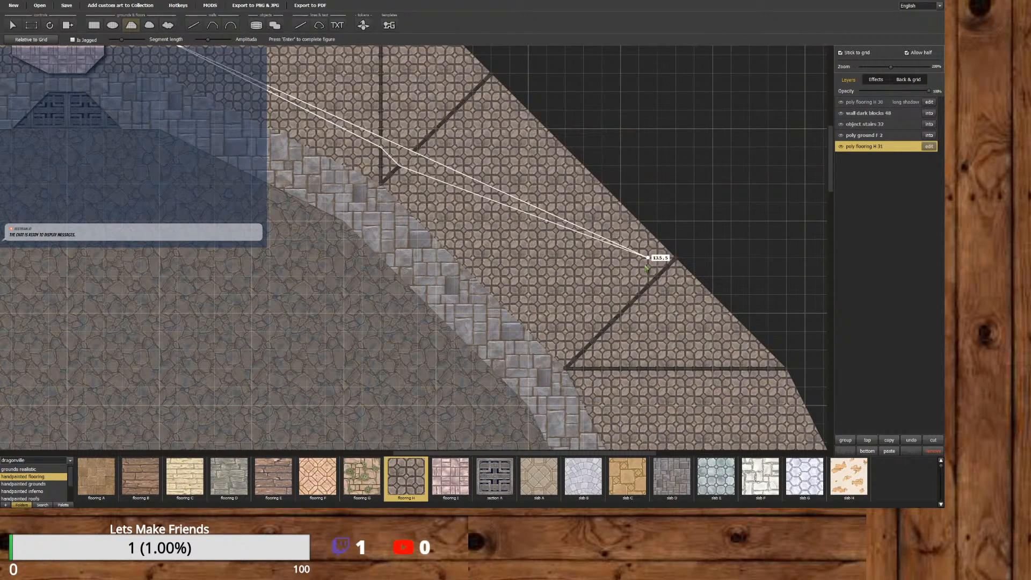
click(585, 352)
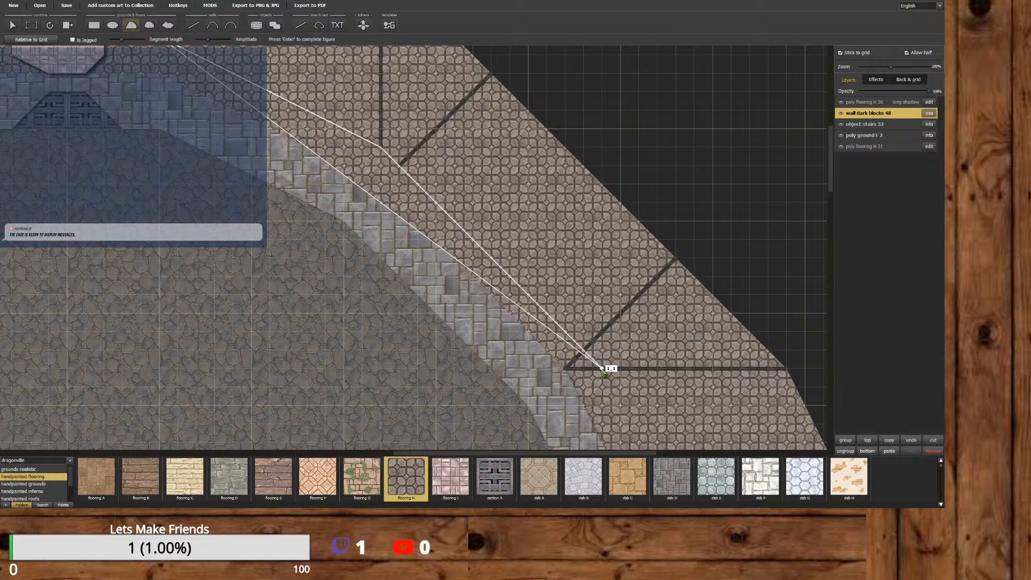
click(602, 369)
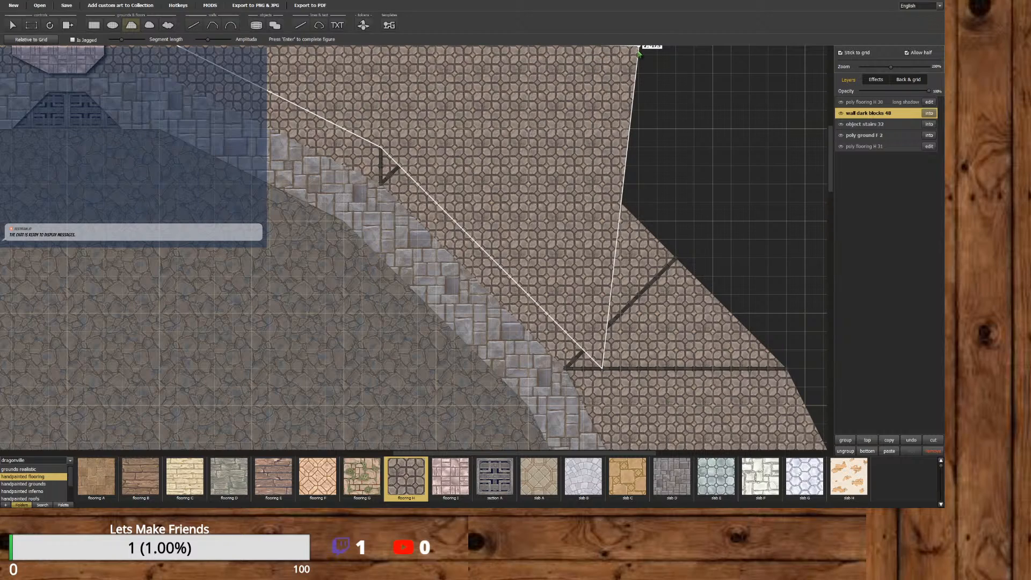
Continue the polygon's inner edge past the east staircase to the dividing walls on the ring's southeast side.
drag(829, 184, 826, 222)
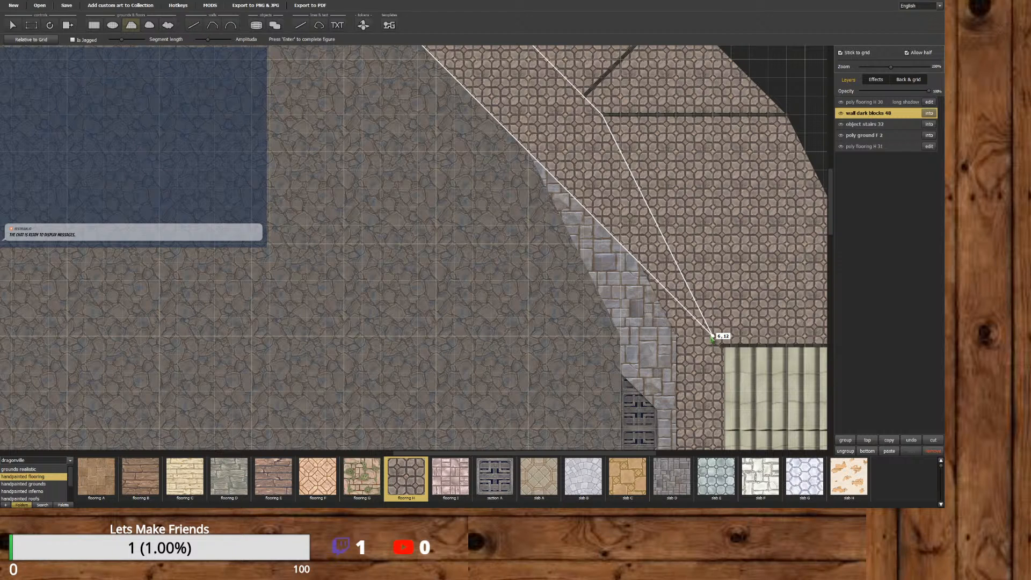
click(712, 338)
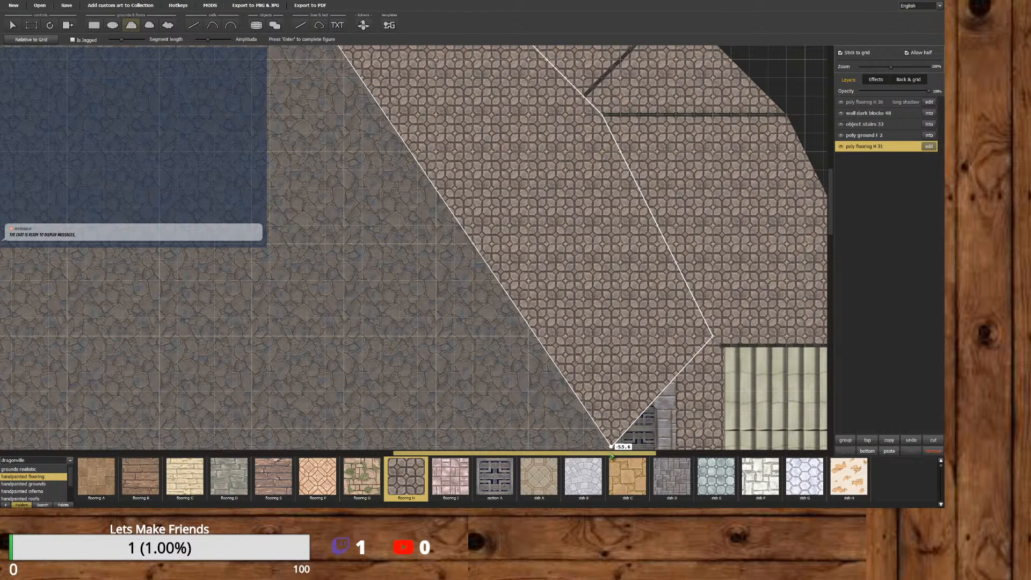
drag(612, 454, 668, 454)
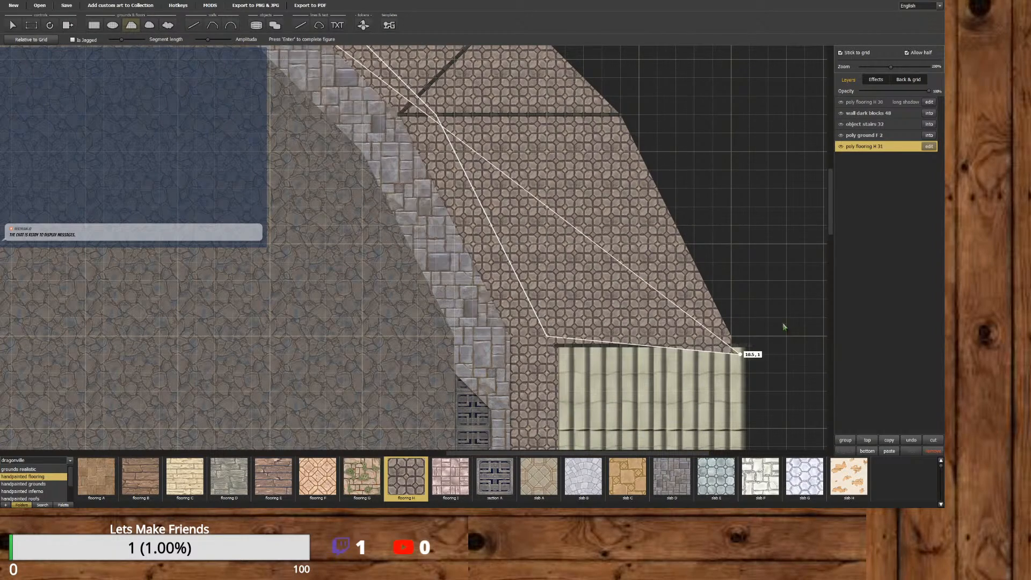
drag(826, 227, 813, 278)
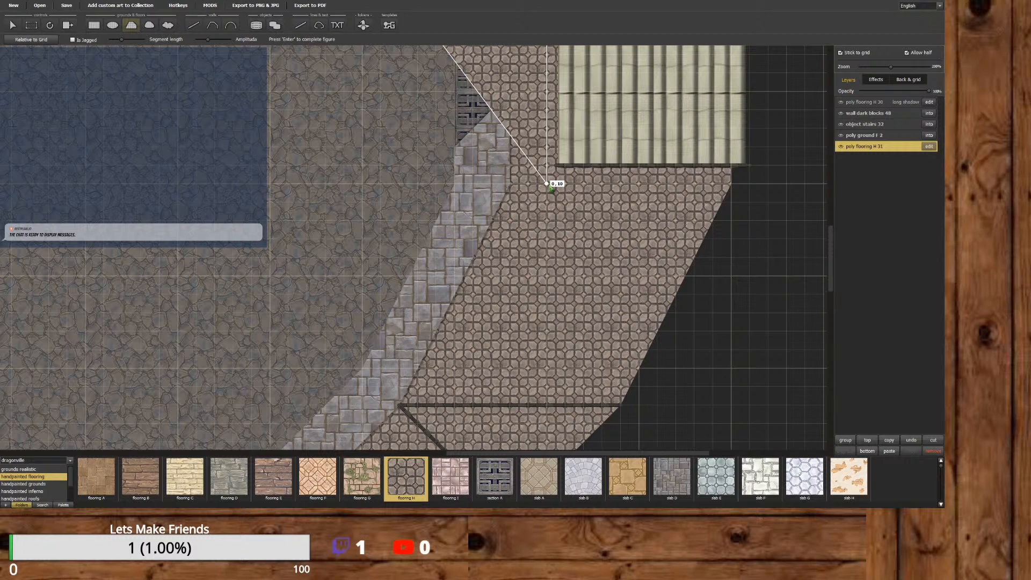
click(547, 183)
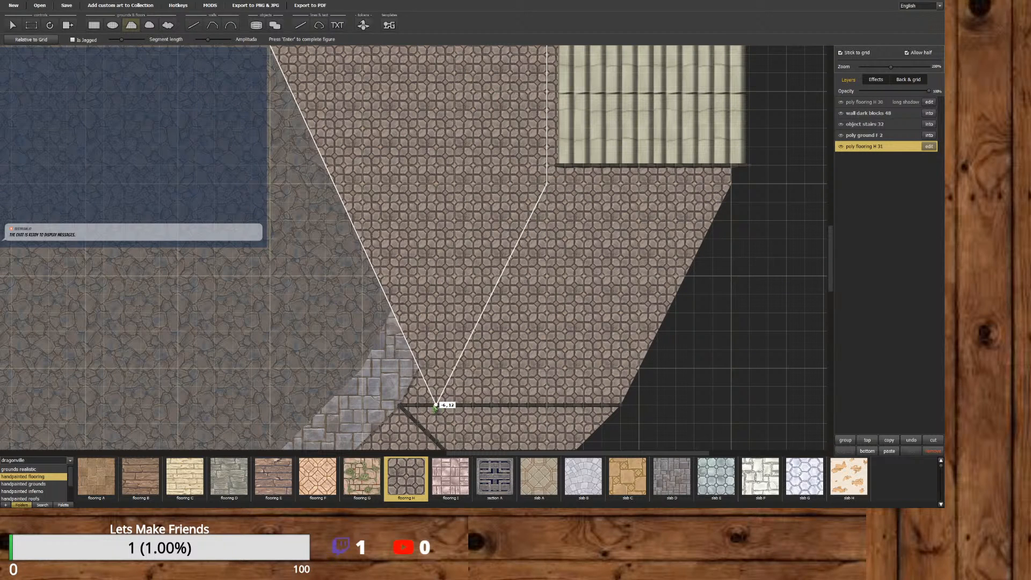
click(418, 422)
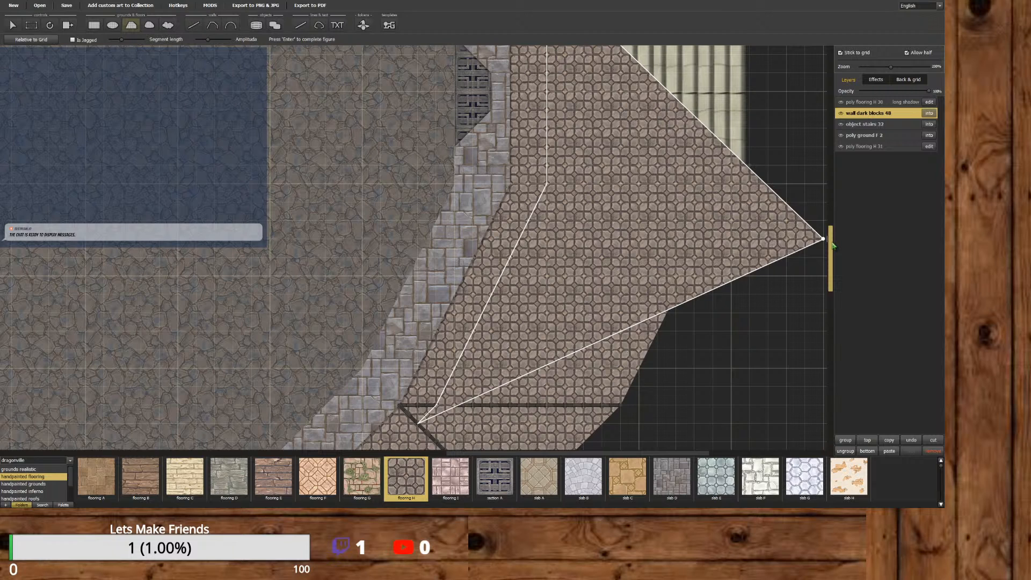
Turn the polygon at the east staircase's outer northern corner and trace the ring's outer edge back through the northeast.
drag(833, 245, 833, 227)
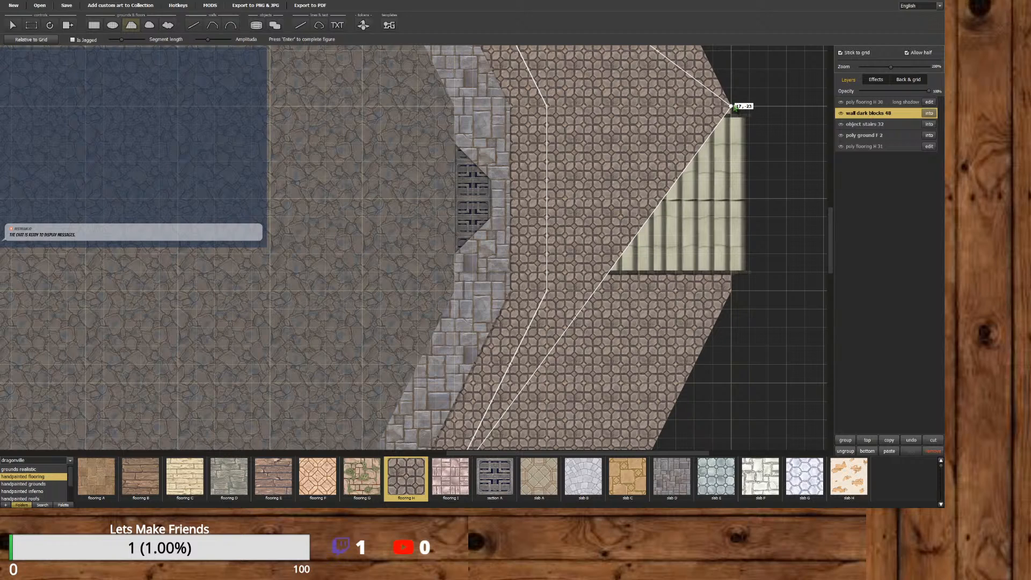
click(734, 106)
drag(830, 231, 830, 185)
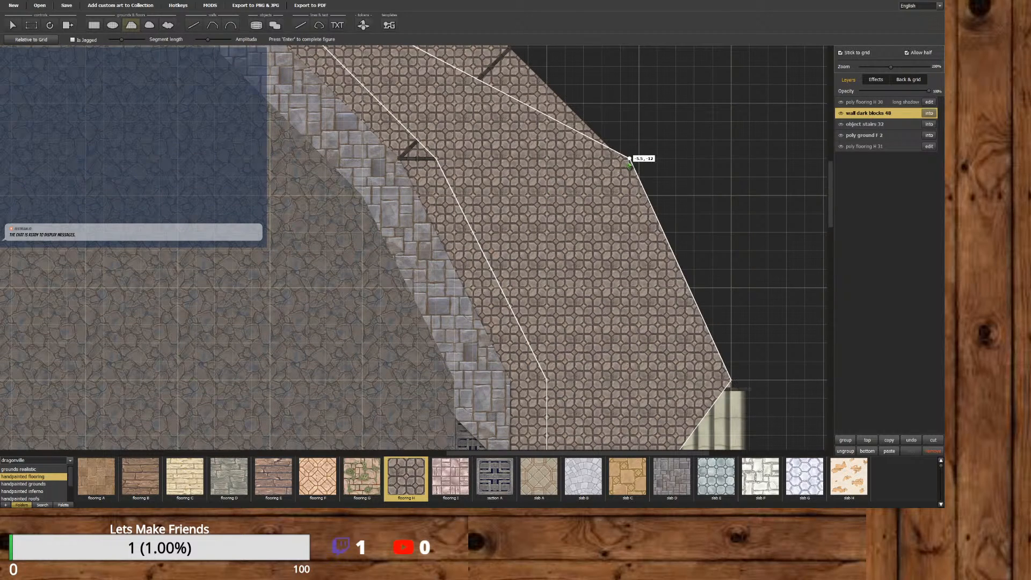
drag(829, 202, 830, 172)
click(510, 219)
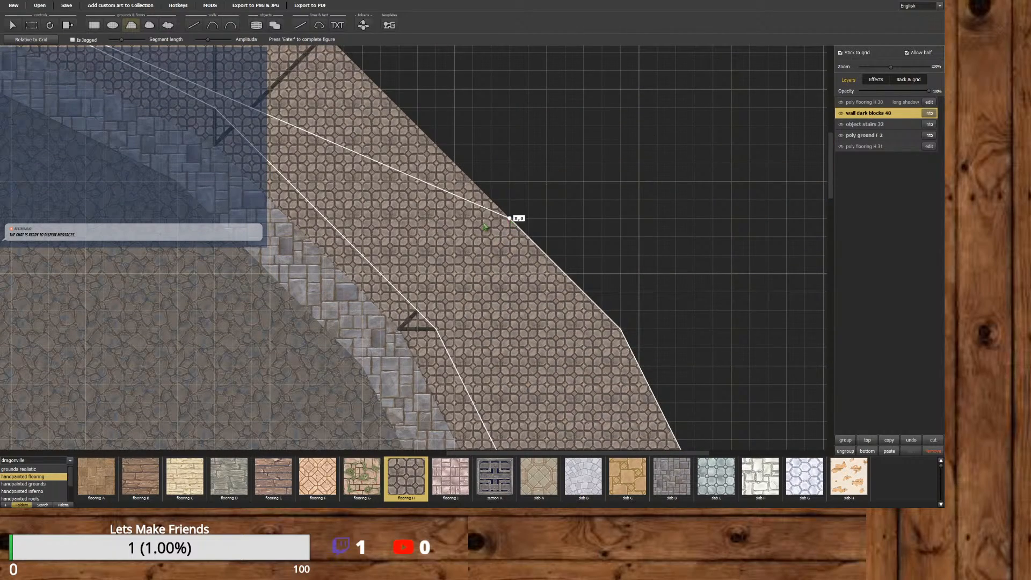
drag(829, 204, 830, 174)
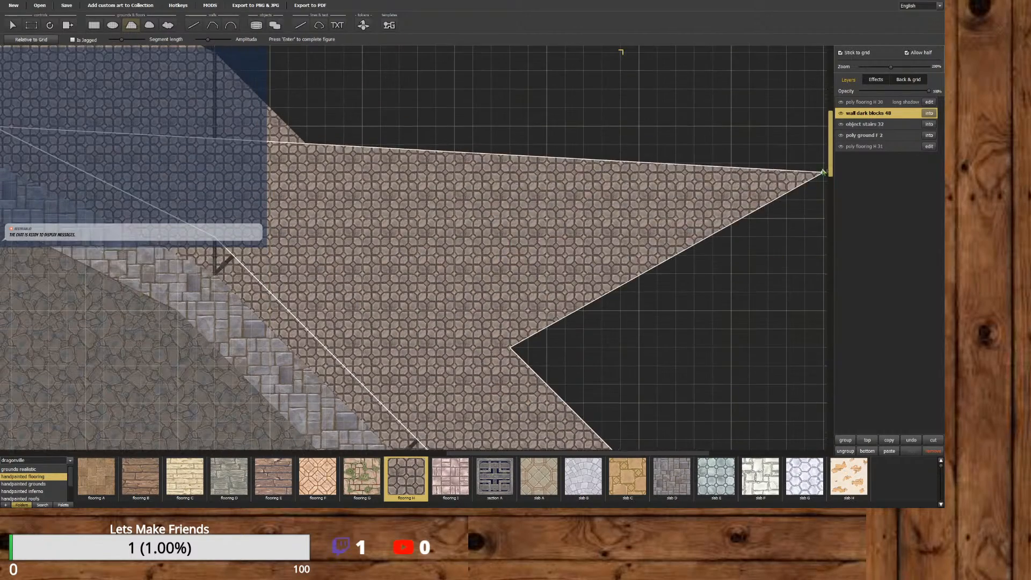
click(325, 162)
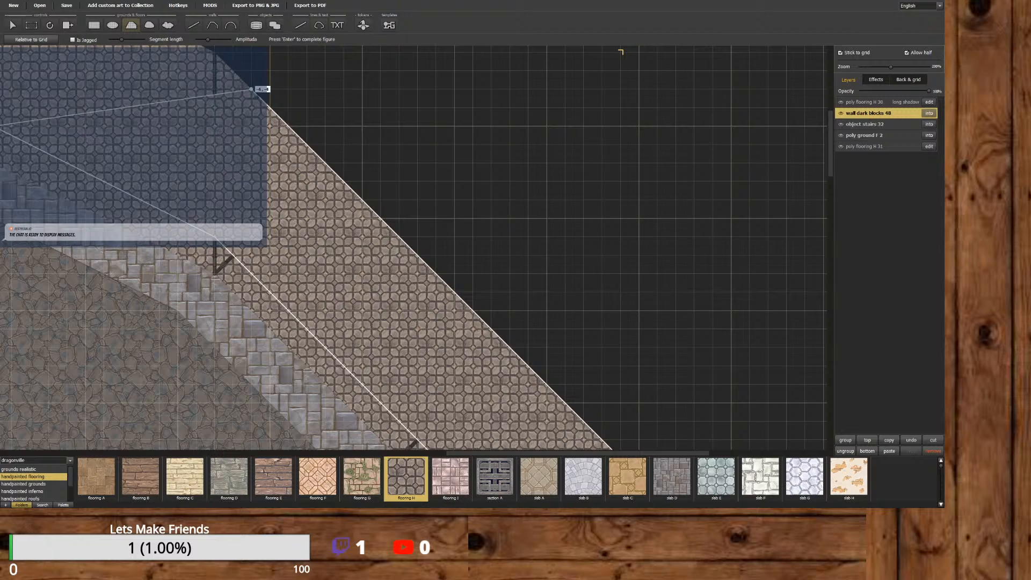
Extend the polygon's outer edge to the north staircase's outer corner and complete the floor shape.
drag(473, 452, 363, 452)
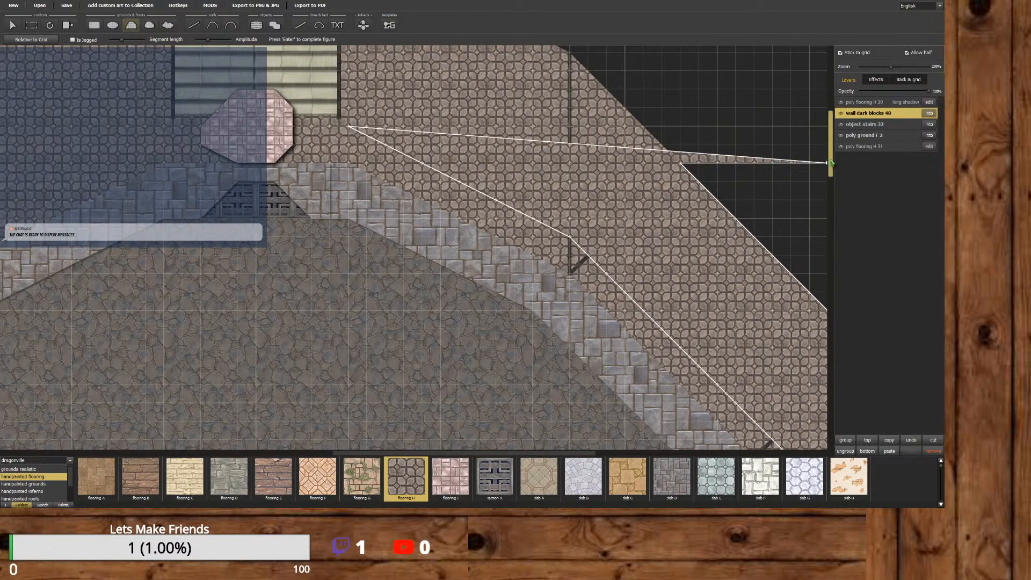
drag(830, 166, 817, 134)
click(570, 212)
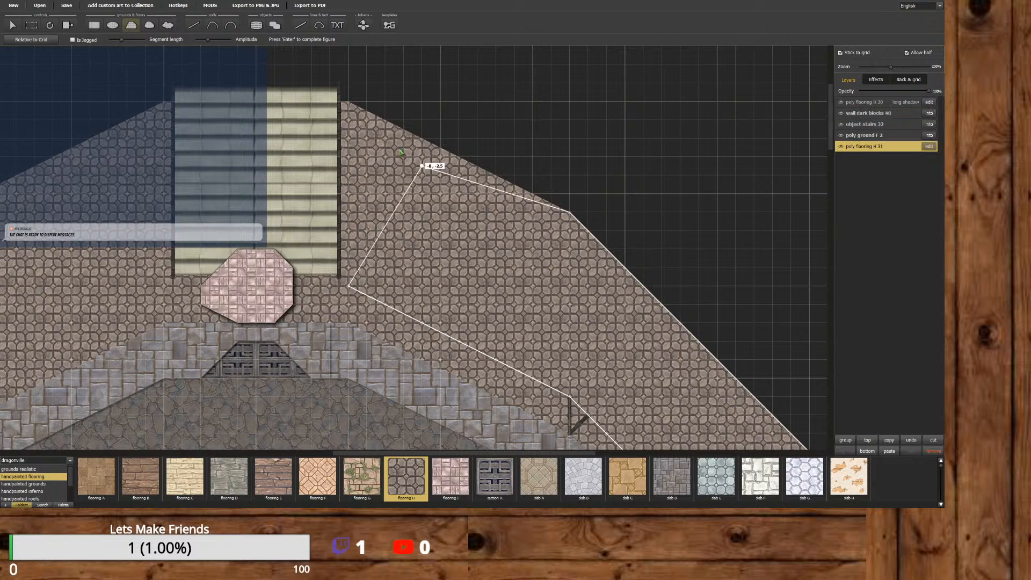
click(350, 102)
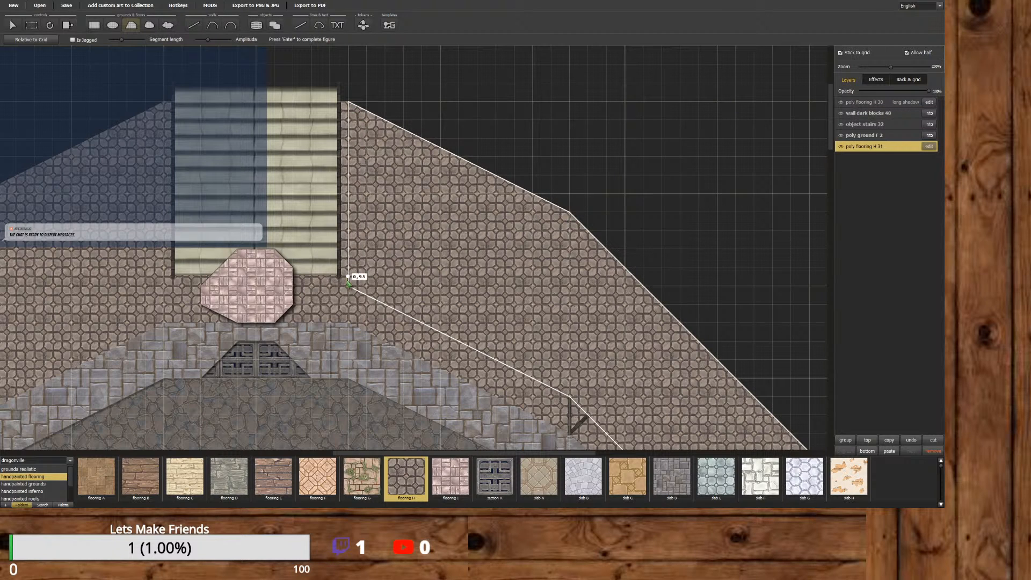
key(Return)
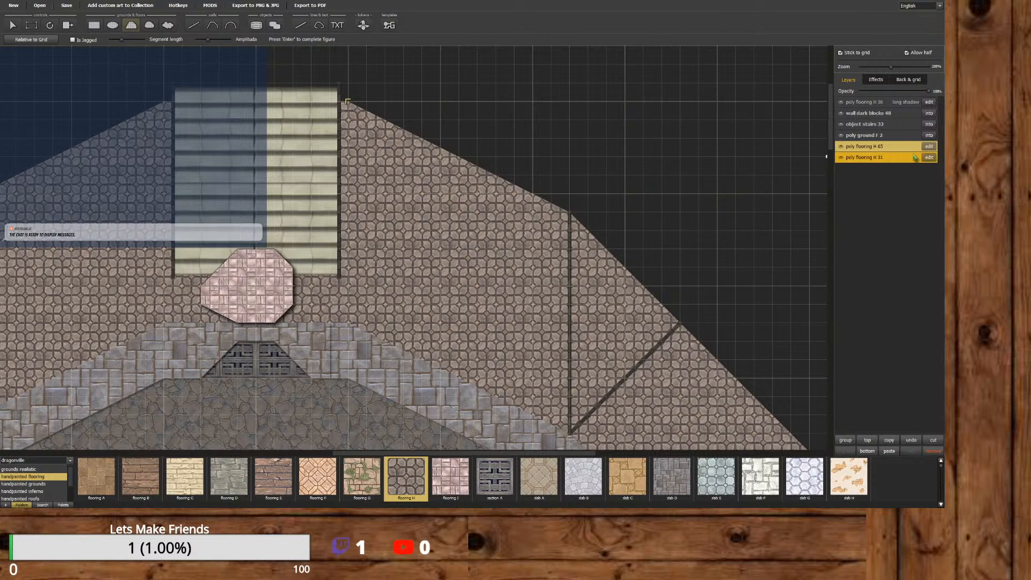
Edit the new flooring polygon, moving its southern nodes onto the horizontal midline of the east staircase.
click(928, 146)
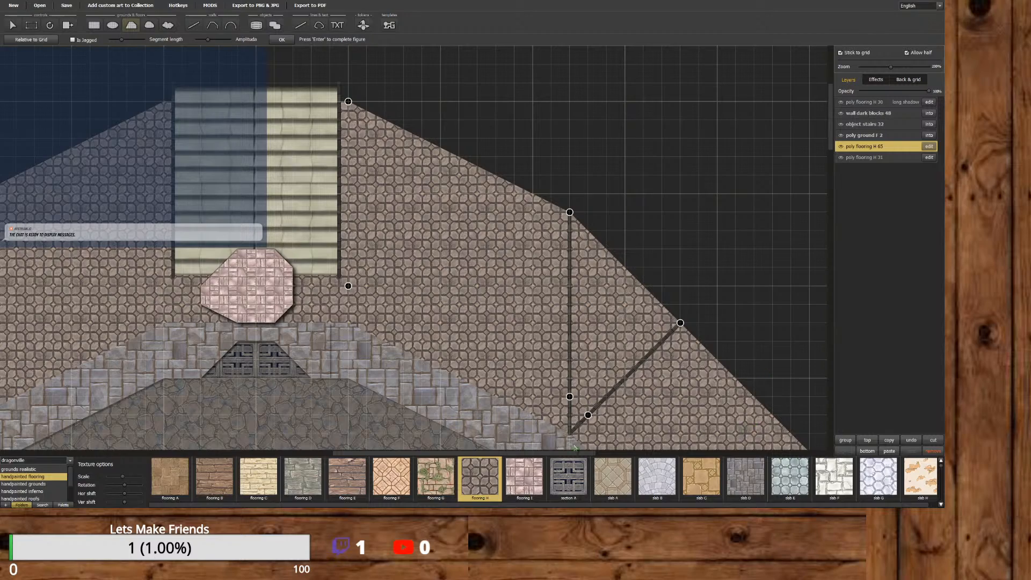
drag(555, 455, 637, 455)
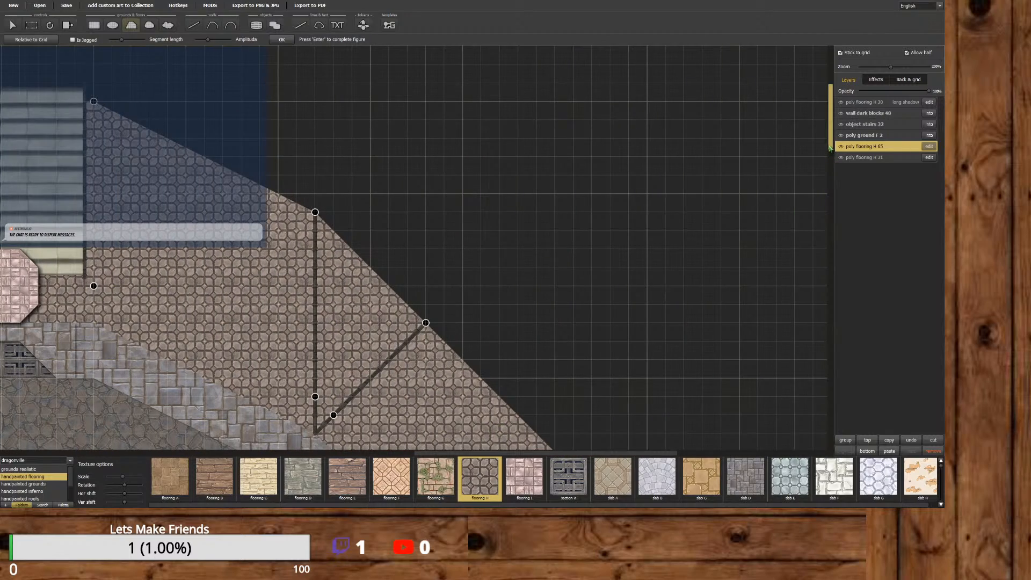
scroll(824, 198, down, 5)
scroll(826, 205, down, 6)
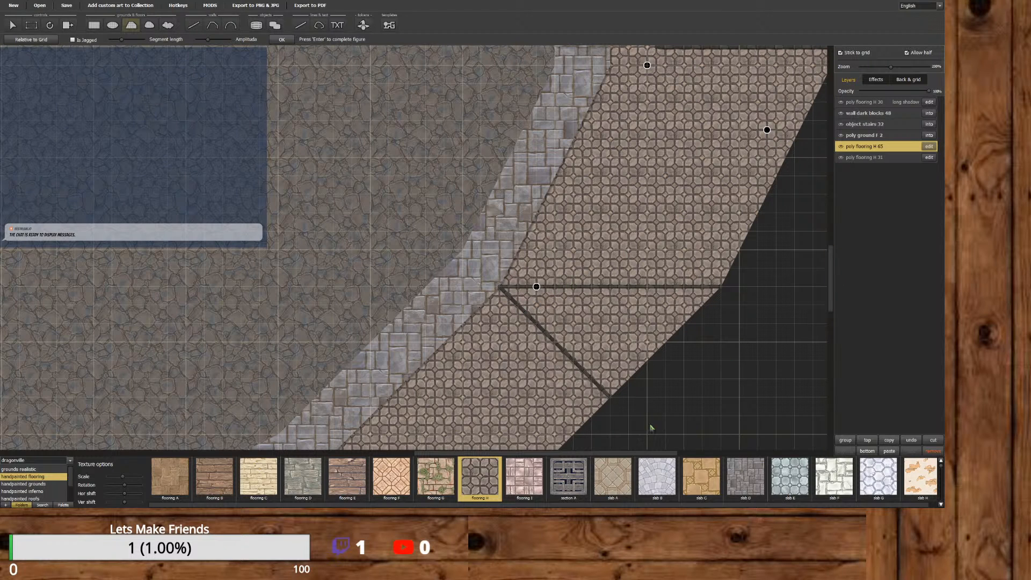
scroll(651, 428, right, 5)
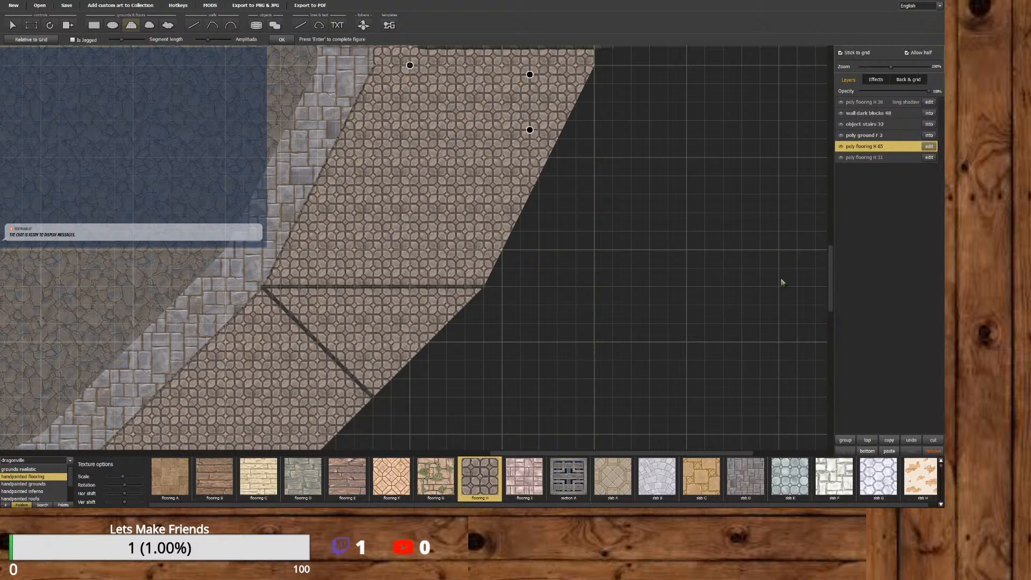
drag(830, 278, 821, 232)
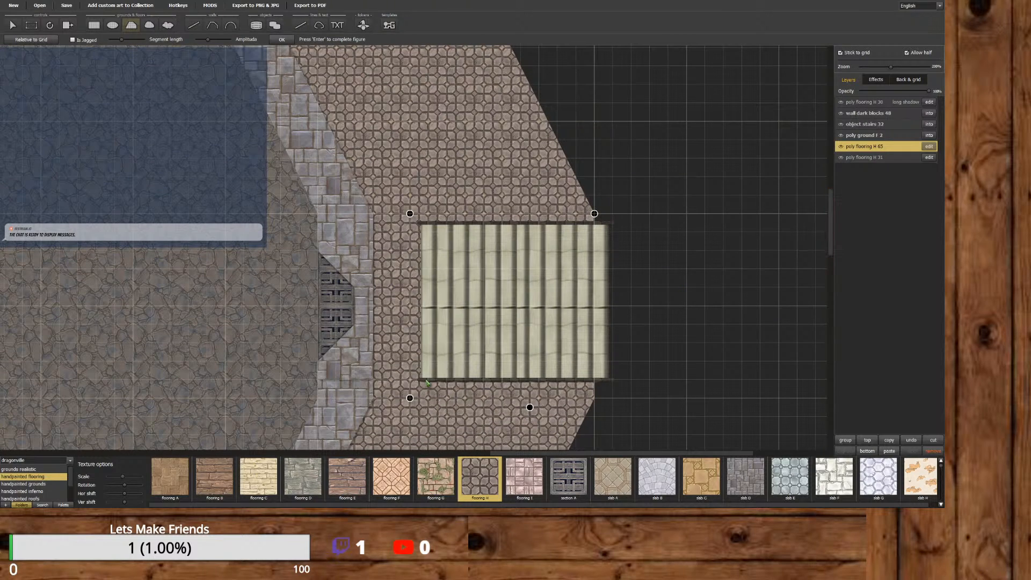
click(408, 306)
click(520, 306)
drag(830, 249, 829, 270)
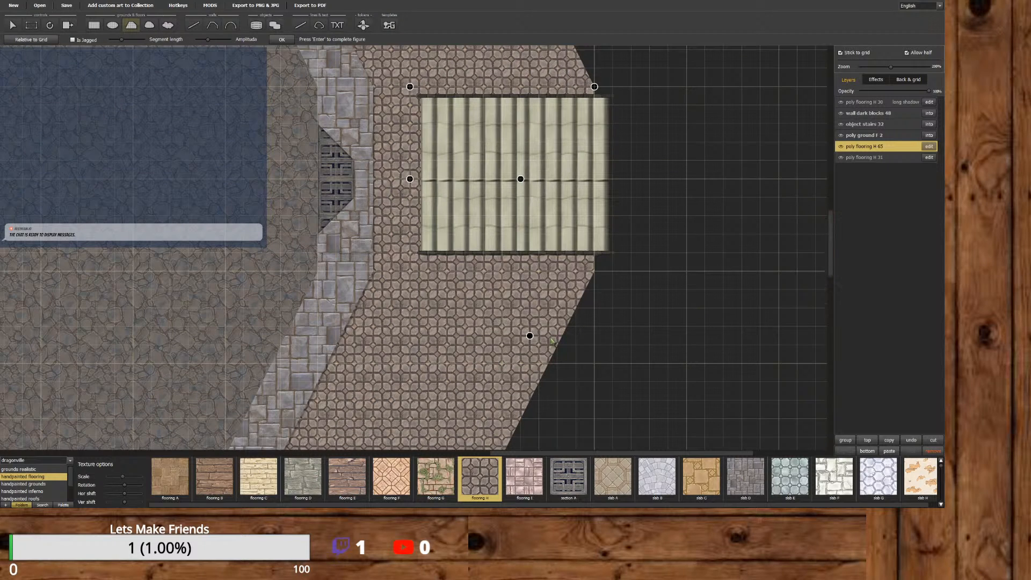
click(594, 179)
drag(830, 253, 789, 159)
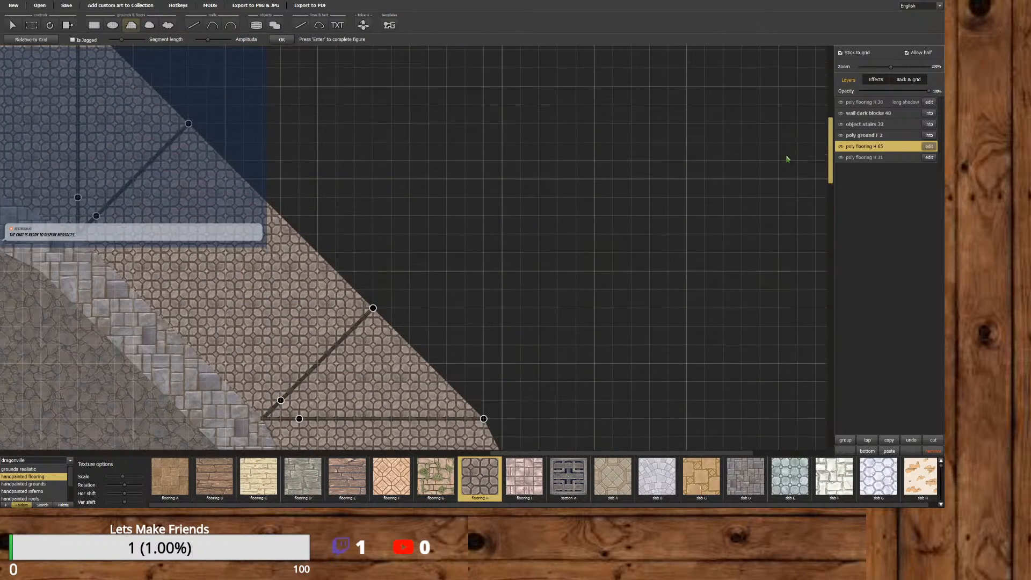
drag(565, 457, 464, 457)
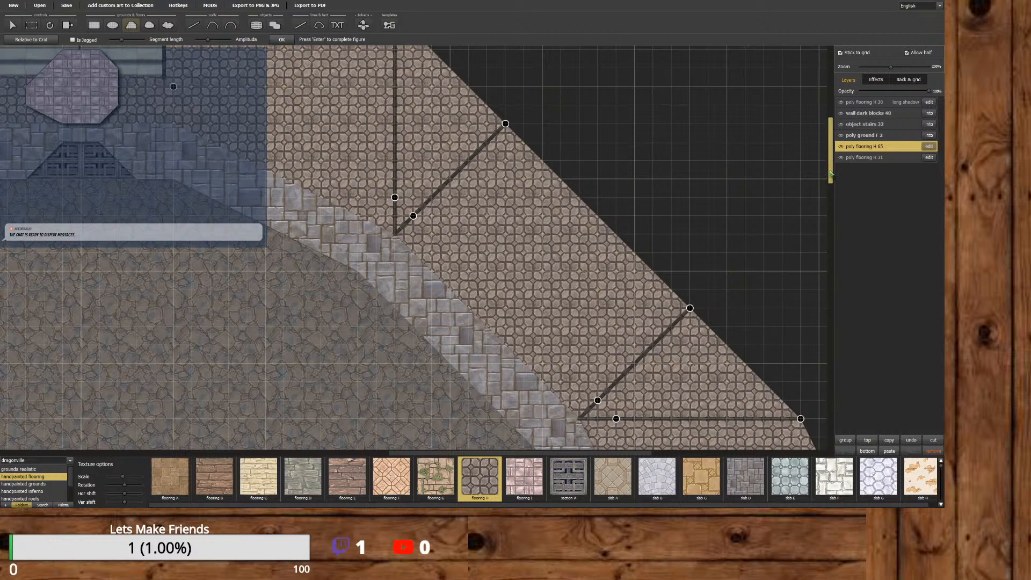
Apply the long shadow effect preset to the new flooring H polygon.
drag(831, 174, 831, 154)
click(871, 84)
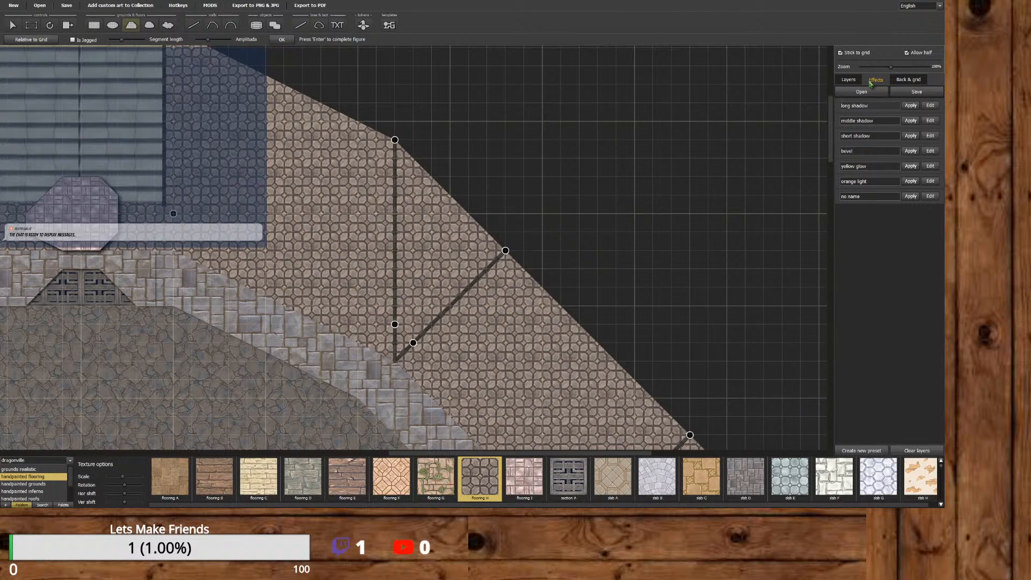
click(911, 105)
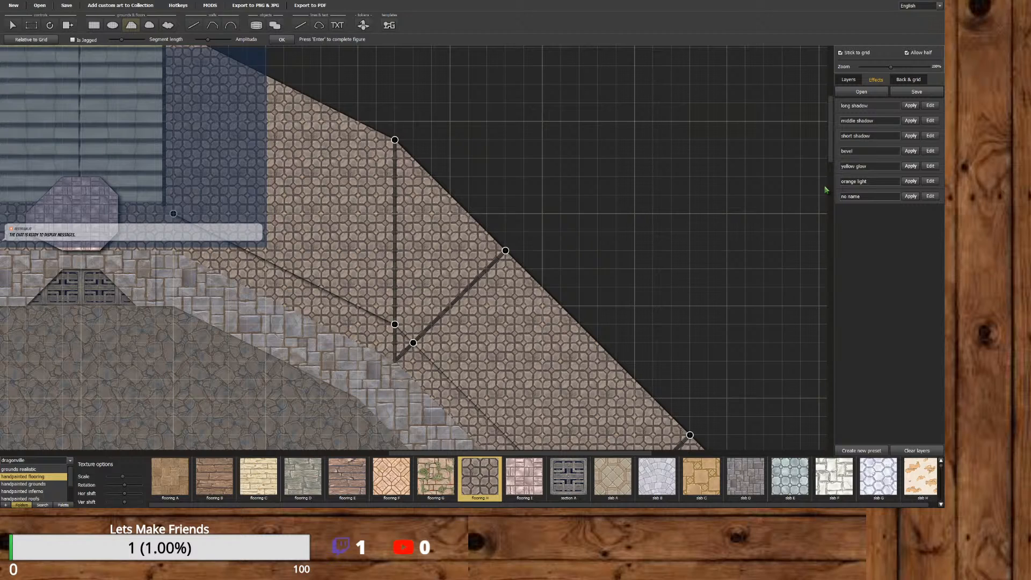
Create a new effect preset, then rename the older unnamed preset "shoodowy" and apply it to the flooring polygon.
click(877, 452)
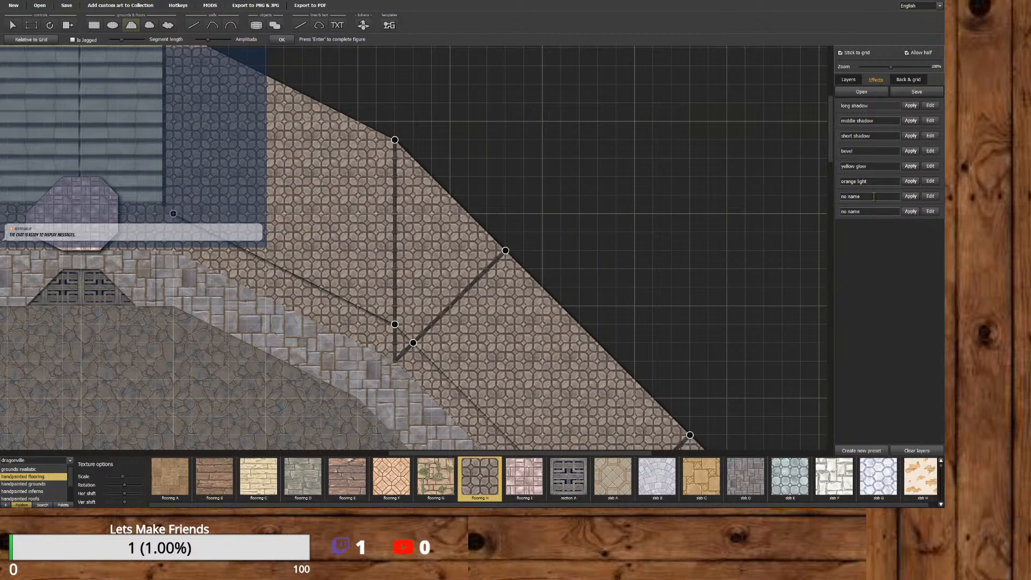
drag(874, 196, 827, 208)
text(shoodowy)
click(910, 196)
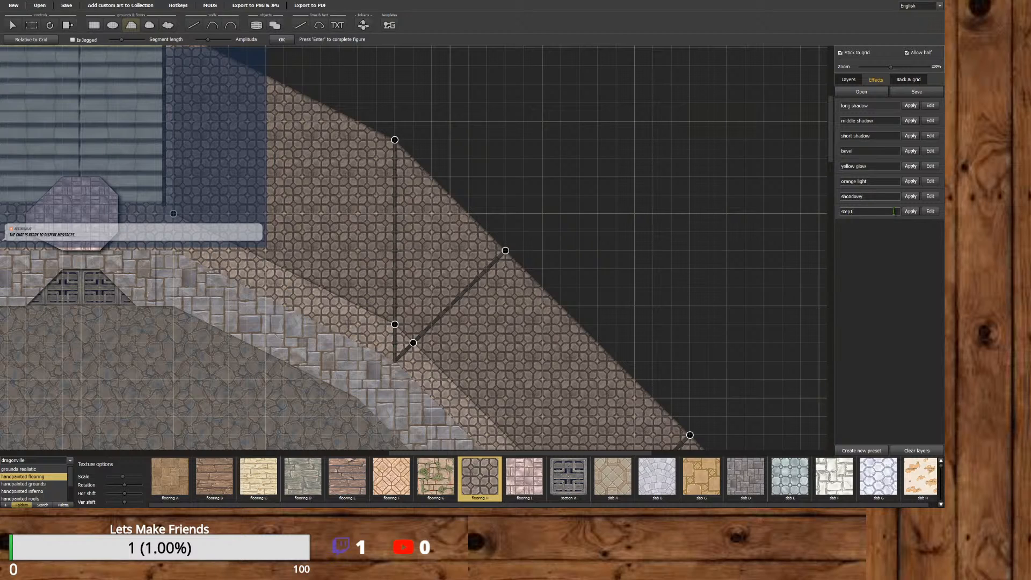
Name the new effect preset "step1" and add a Drop Shadow effect to it.
click(929, 213)
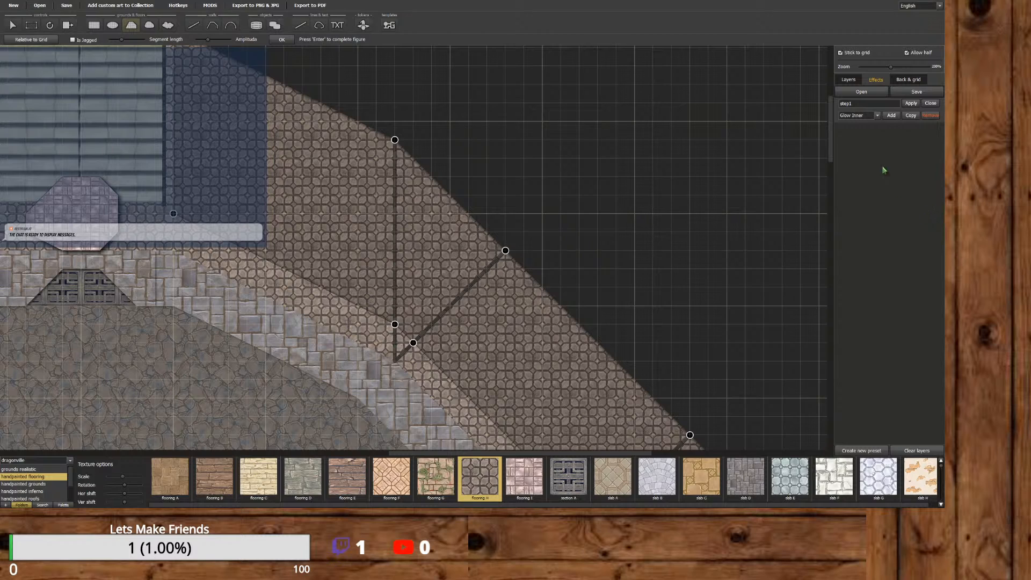
click(877, 116)
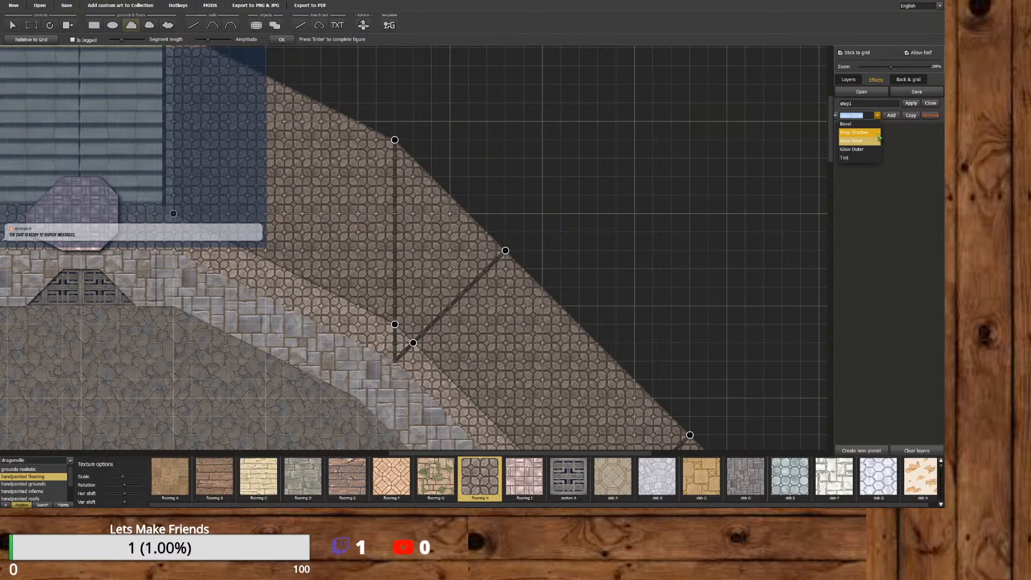
click(878, 134)
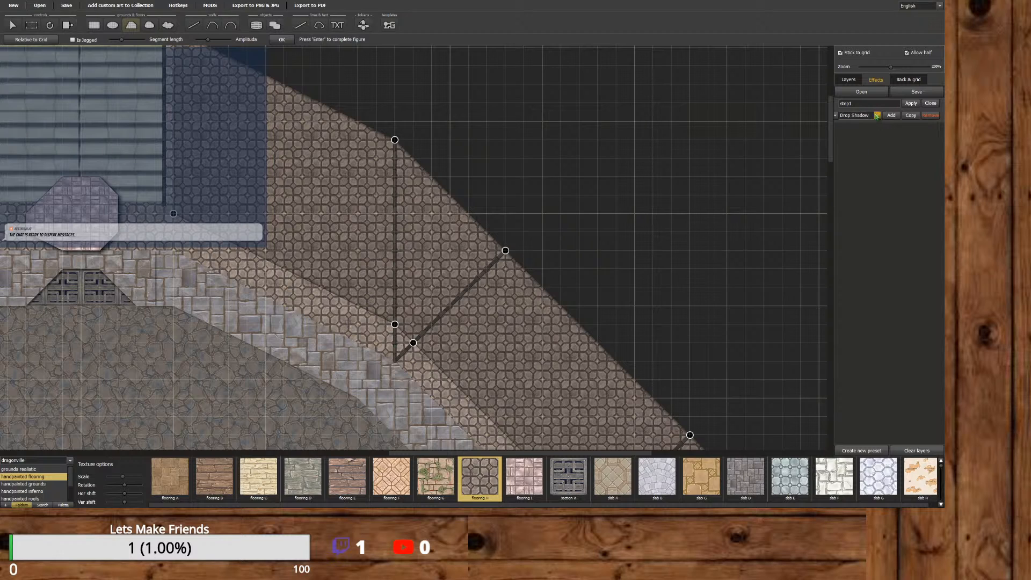
click(892, 115)
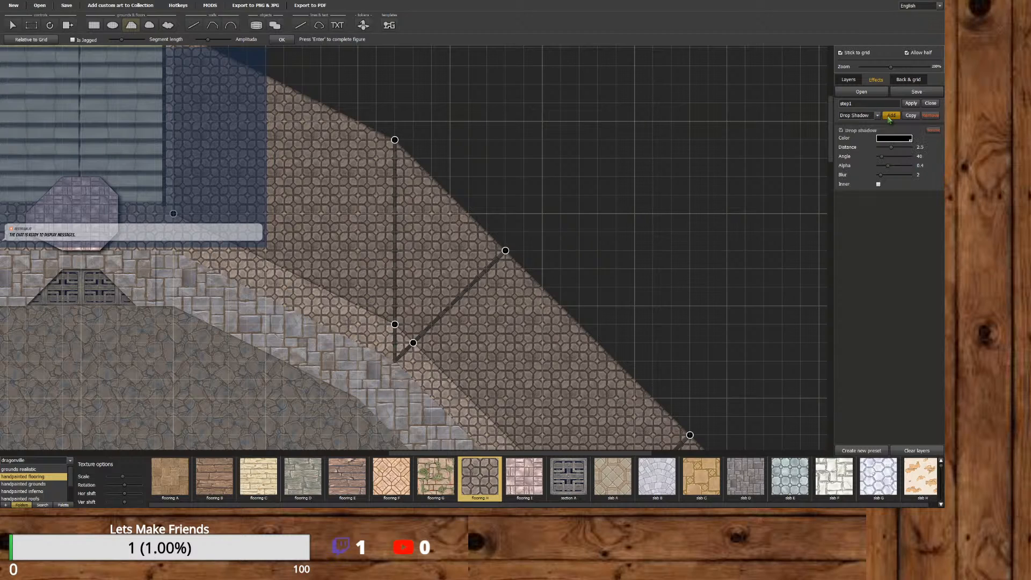
Add a Tint effect with intensity 46 to the step1 preset and apply the preset to the flooring polygon.
click(878, 117)
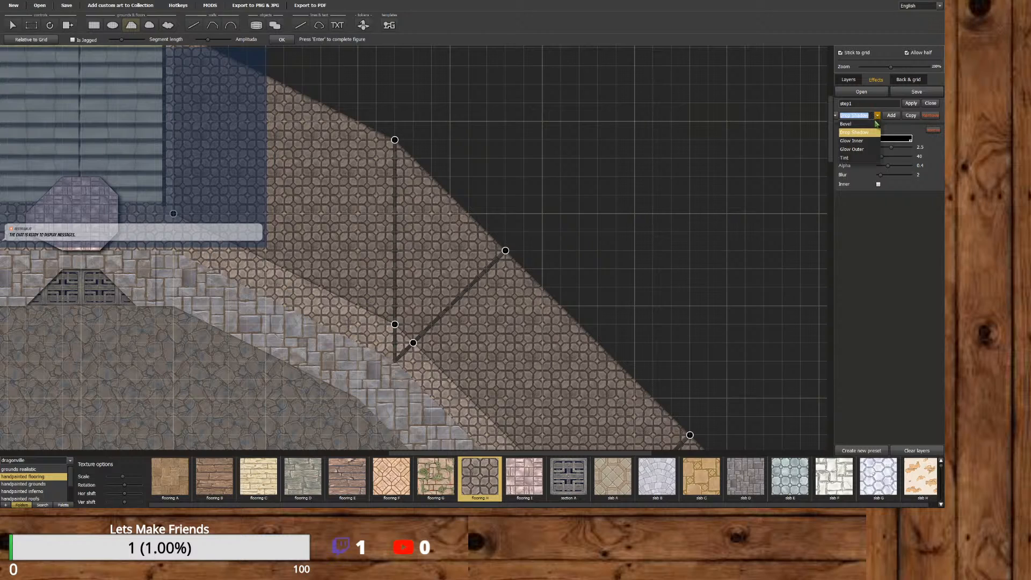
click(859, 158)
click(892, 116)
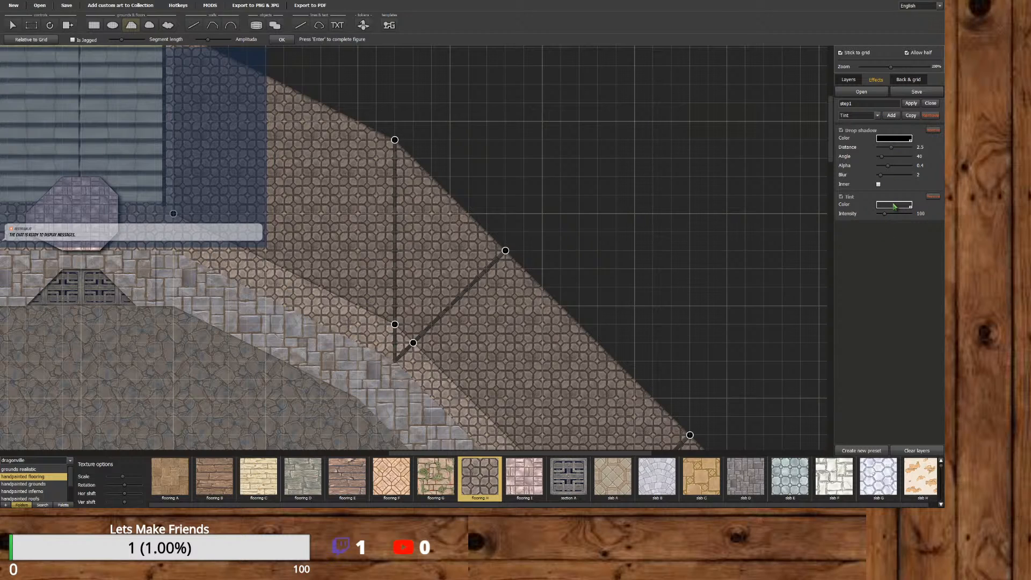
drag(884, 213, 893, 216)
click(911, 103)
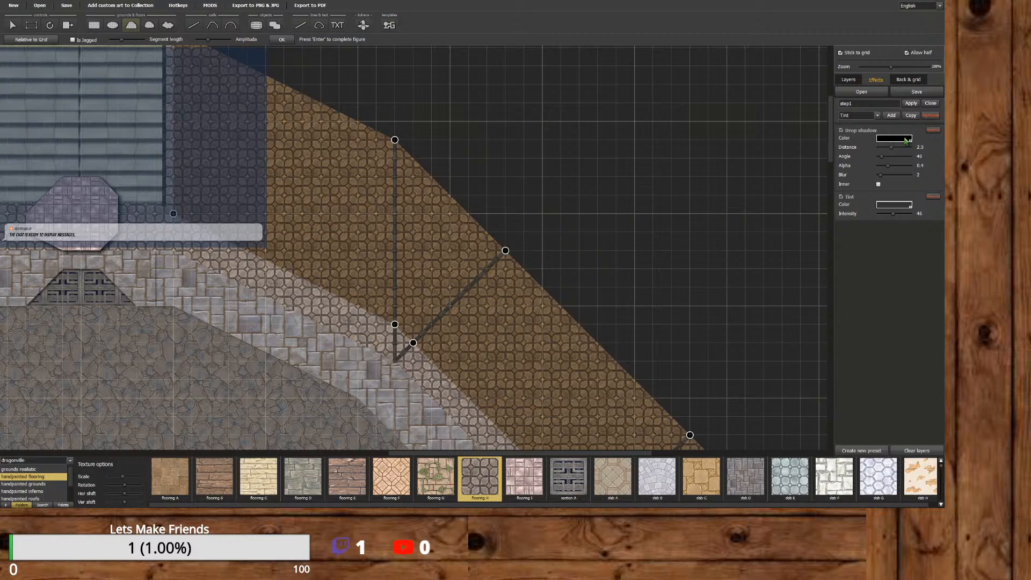
Try the preset's tint at intensity 100 and at 30 on the flooring polygon.
click(896, 206)
key(Escape)
drag(893, 214, 917, 217)
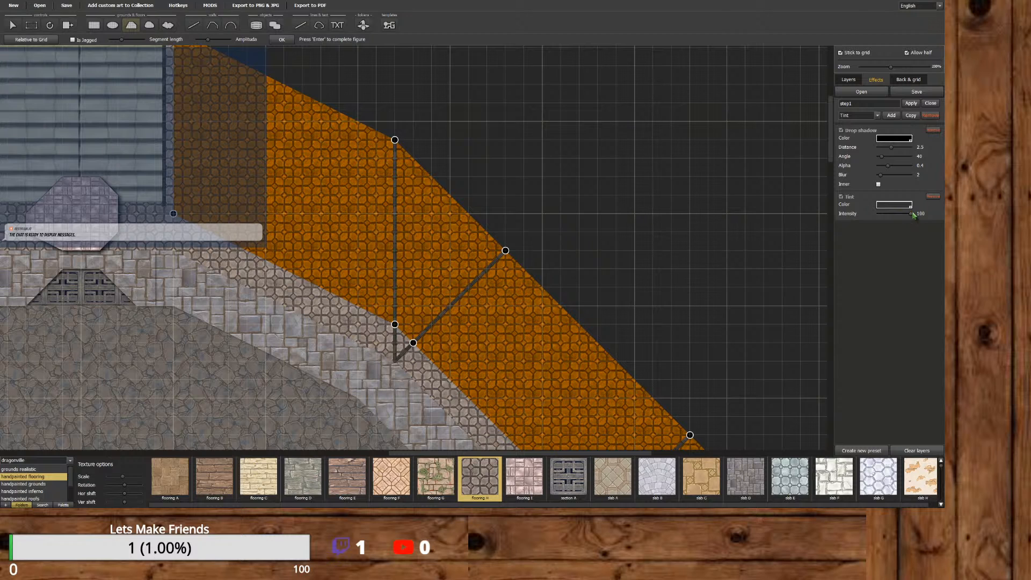
drag(911, 216, 888, 224)
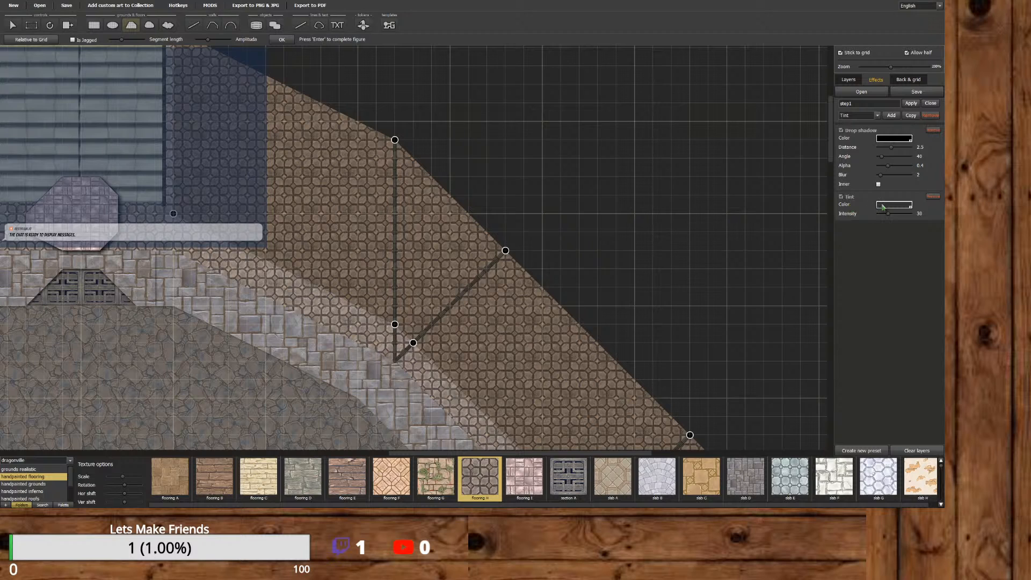
Close and reopen the step1 preset for editing and set its tint color to black.
click(882, 208)
click(883, 207)
click(932, 104)
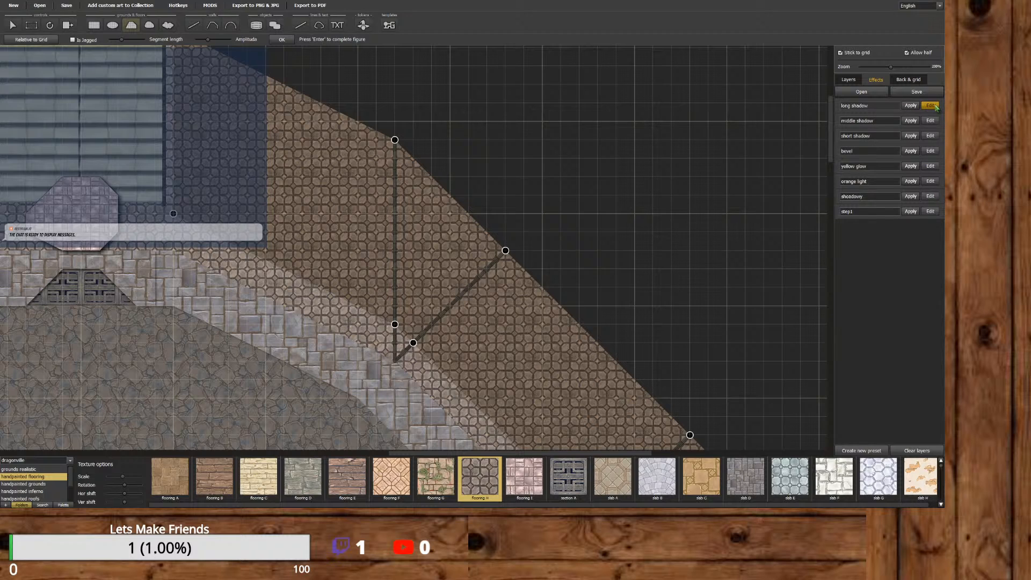
click(929, 212)
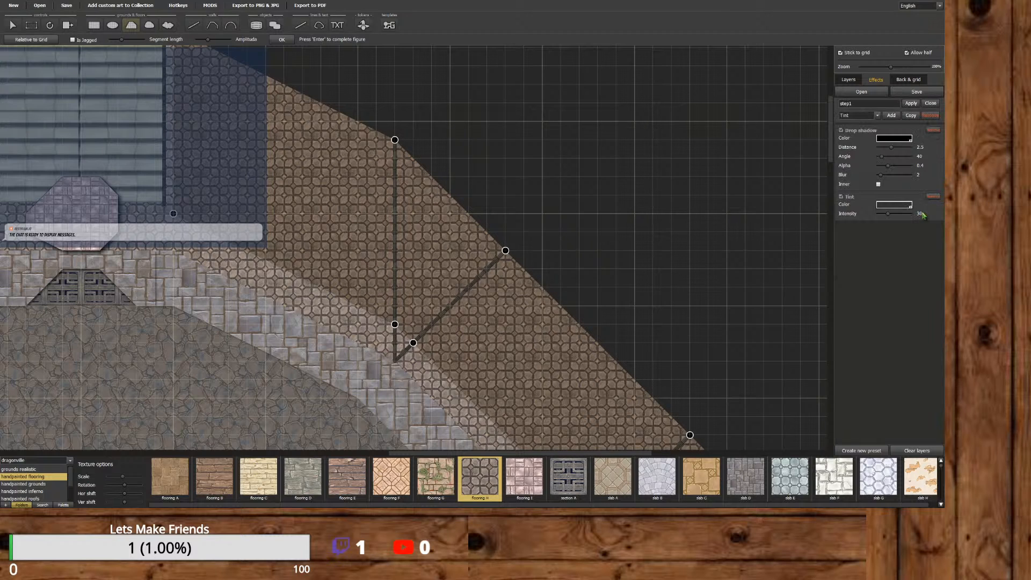
click(897, 141)
click(897, 141)
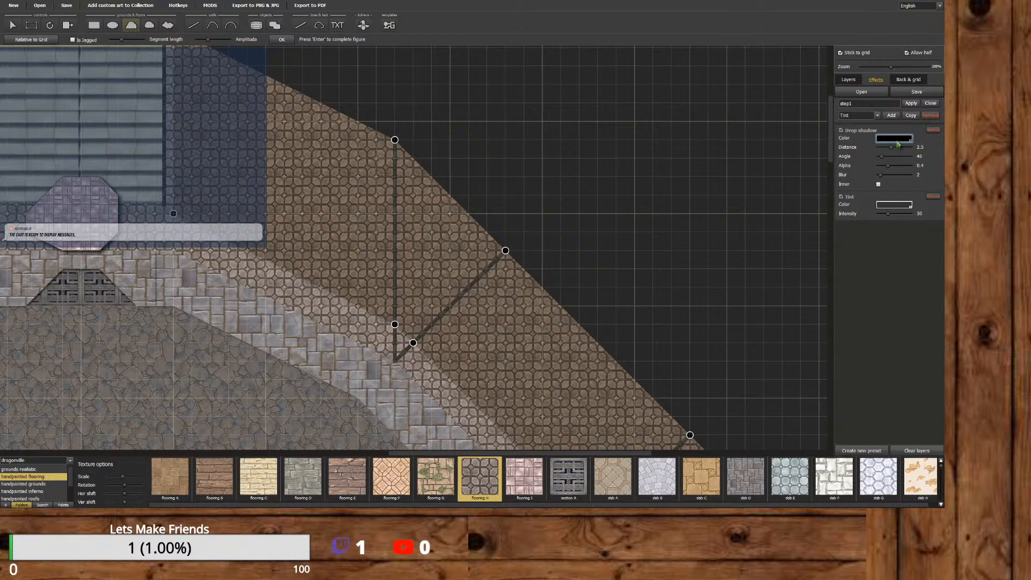
click(888, 204)
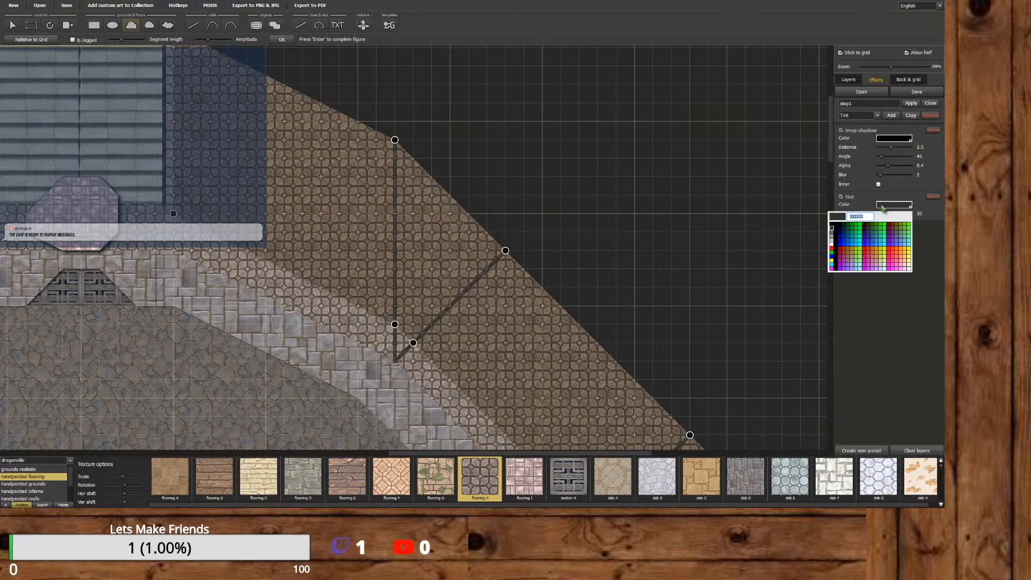
click(831, 229)
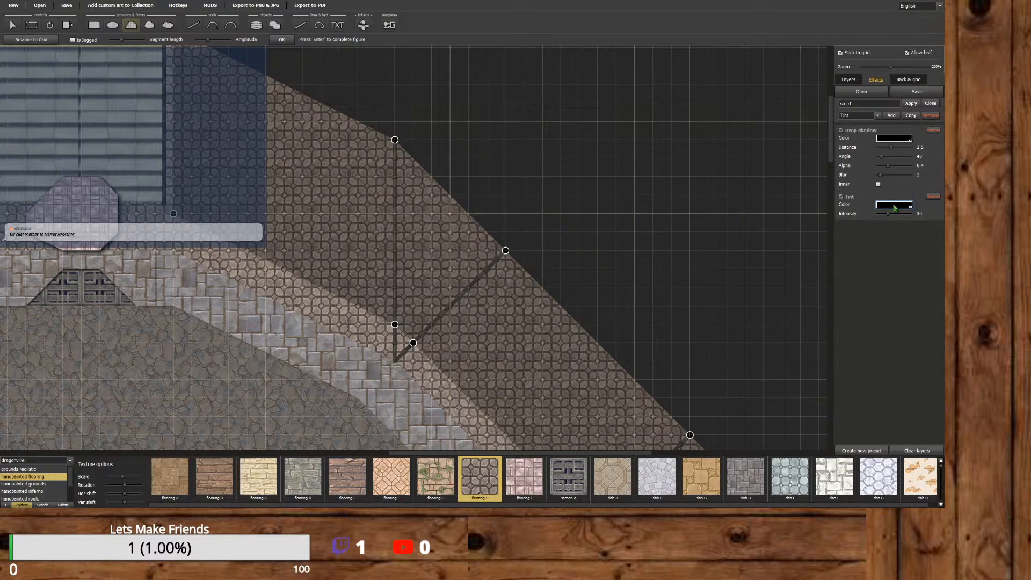
Set the tint intensity of the step1 preset to 15.
mouse_move(888, 214)
mouse_down()
mouse_move(906, 216)
mouse_move(888, 218)
mouse_up()
drag(887, 218, 888, 218)
drag(886, 215, 882, 217)
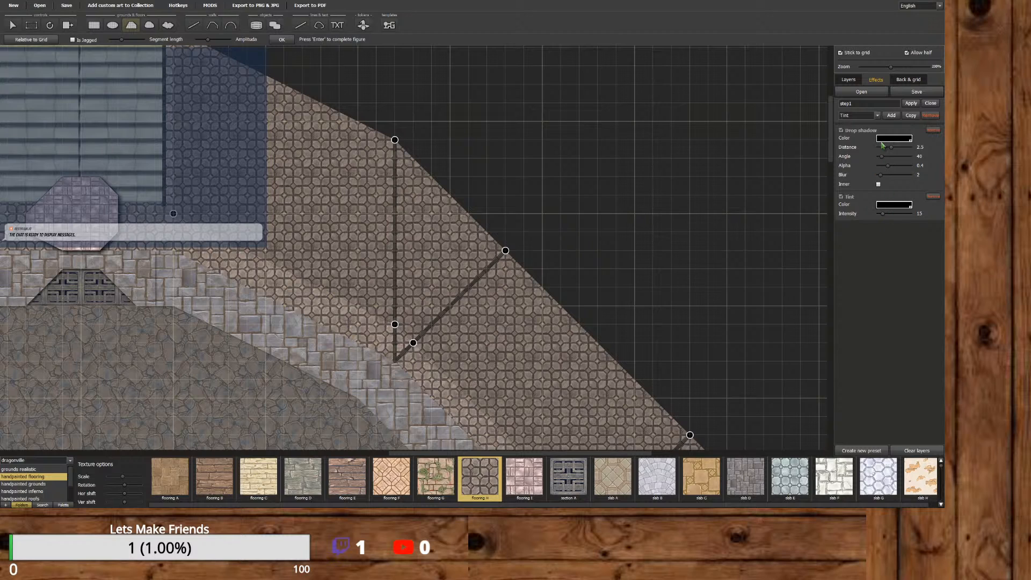
Set the step1 preset's drop shadow to distance 15, alpha 1 and blur 0.
drag(892, 149, 938, 151)
mouse_move(881, 176)
mouse_down()
mouse_move(916, 178)
mouse_move(870, 178)
mouse_move(923, 171)
mouse_up()
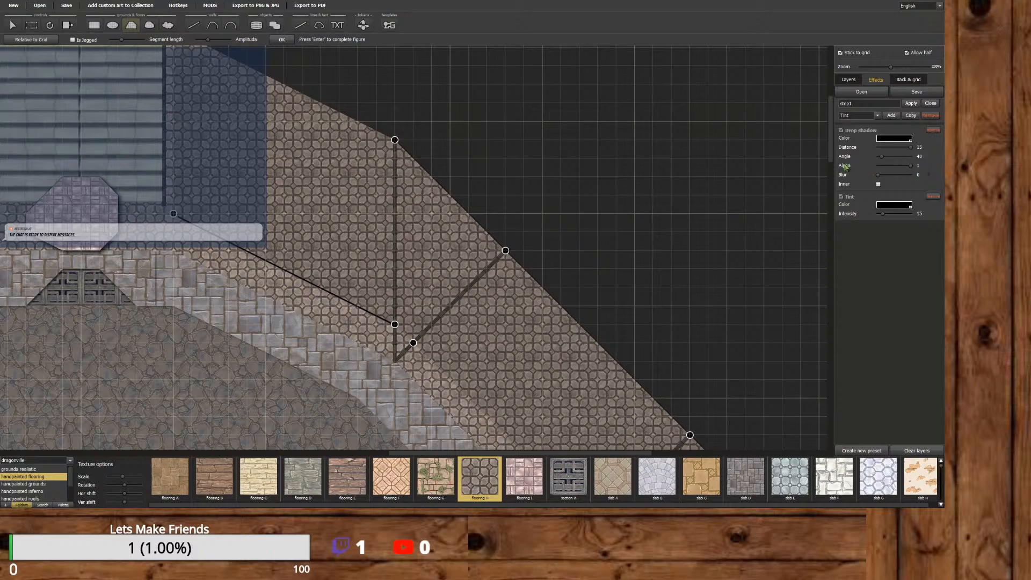
mouse_move(829, 156)
mouse_down()
mouse_move(830, 243)
mouse_move(823, 159)
mouse_up()
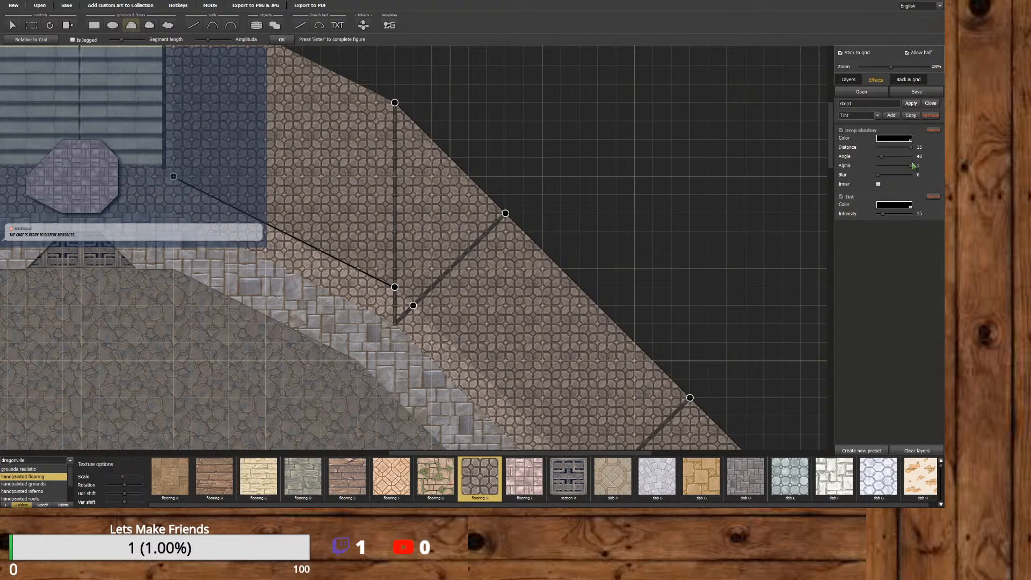
Adjust the step1 preset's drop shadow to an alpha of 0.8 and a blur of 22.
drag(911, 168, 886, 168)
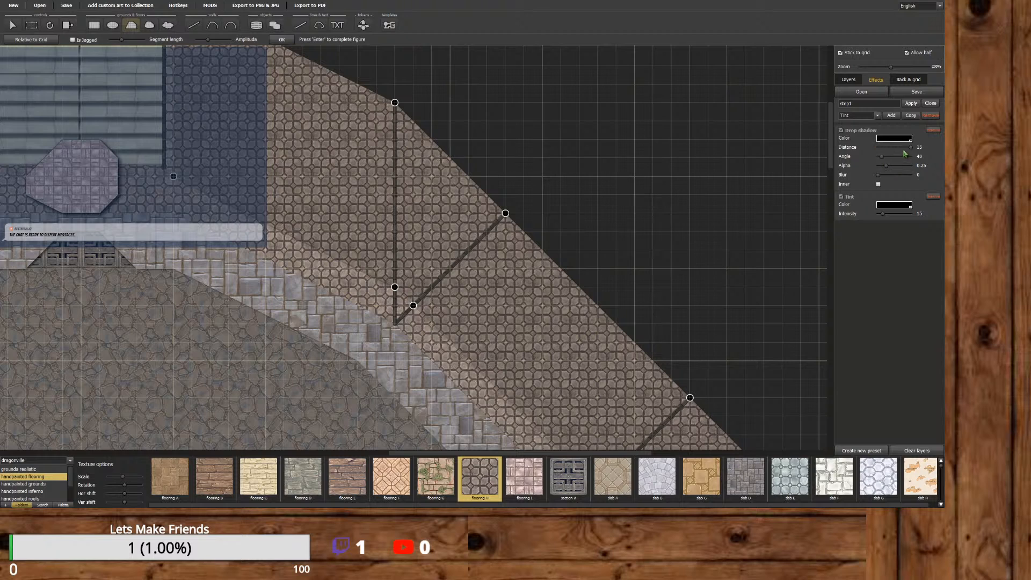
mouse_move(878, 178)
mouse_down()
mouse_move(905, 179)
mouse_move(892, 179)
mouse_up()
drag(910, 147, 863, 147)
drag(878, 147, 937, 143)
drag(886, 167, 905, 168)
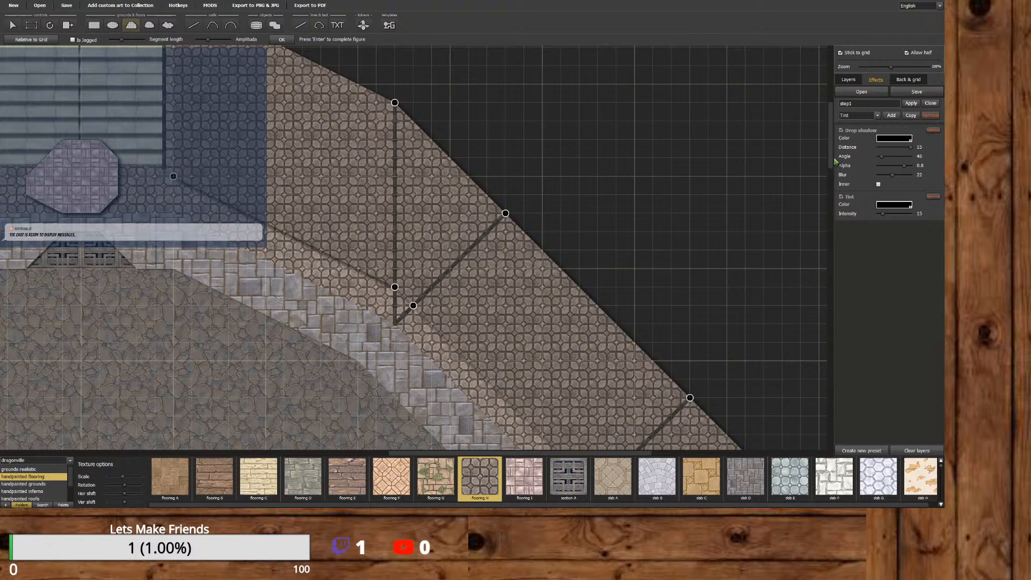
Move the step polygon's three lower vertices up to the top edge of the east staircase so the flooring ends there.
drag(831, 163, 828, 262)
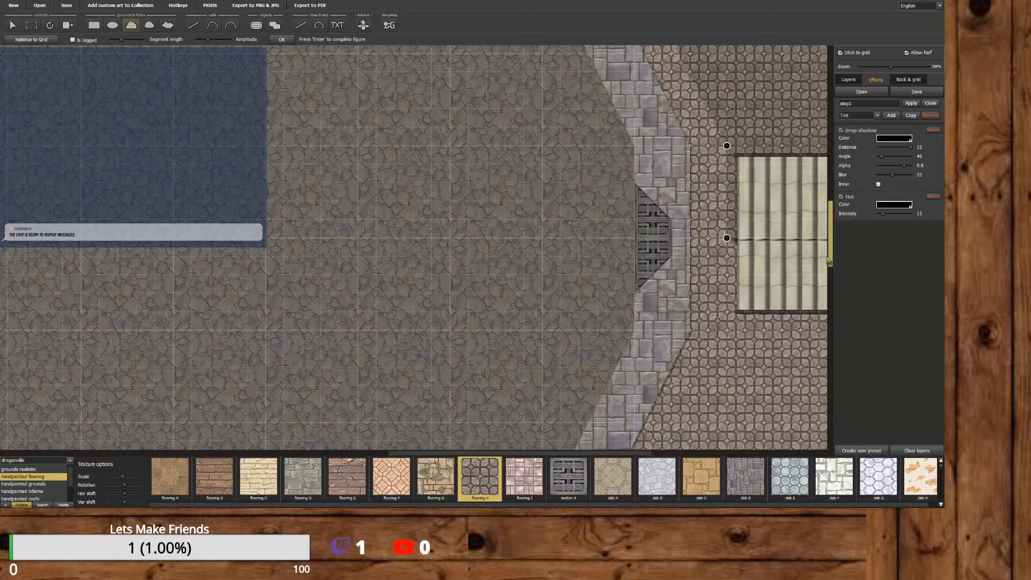
drag(829, 262, 829, 237)
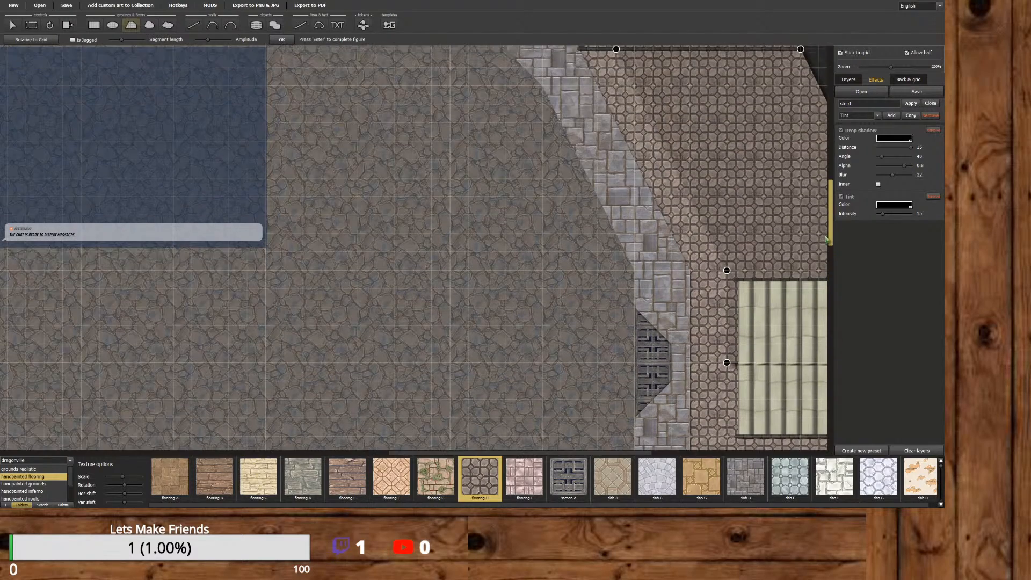
drag(574, 456, 647, 455)
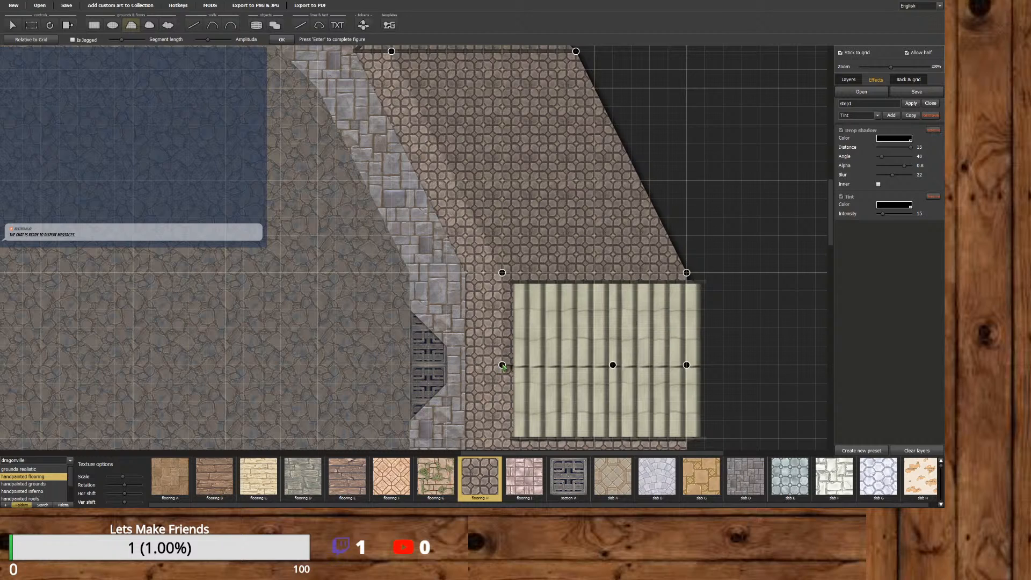
drag(502, 365, 502, 272)
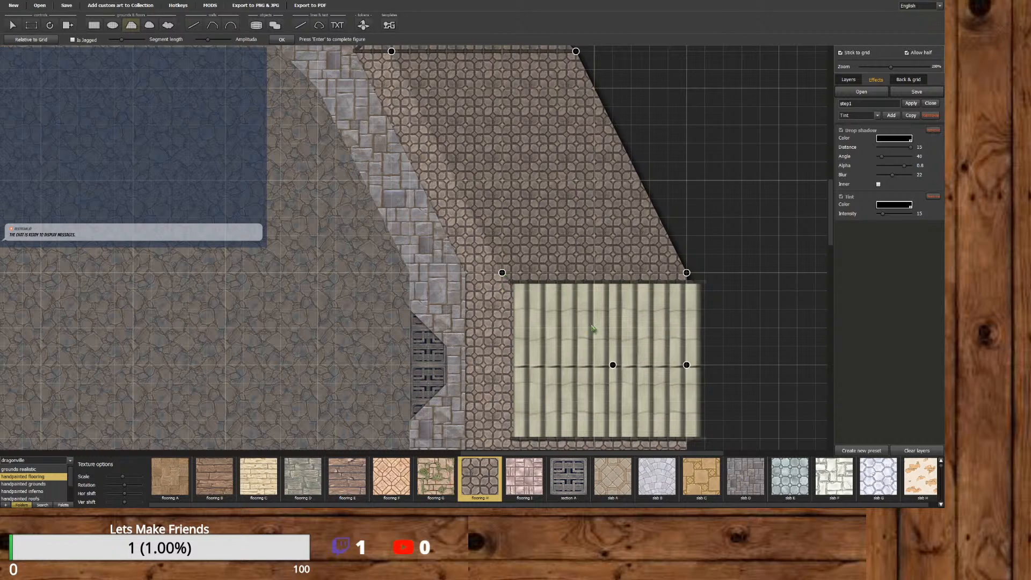
drag(613, 365, 612, 273)
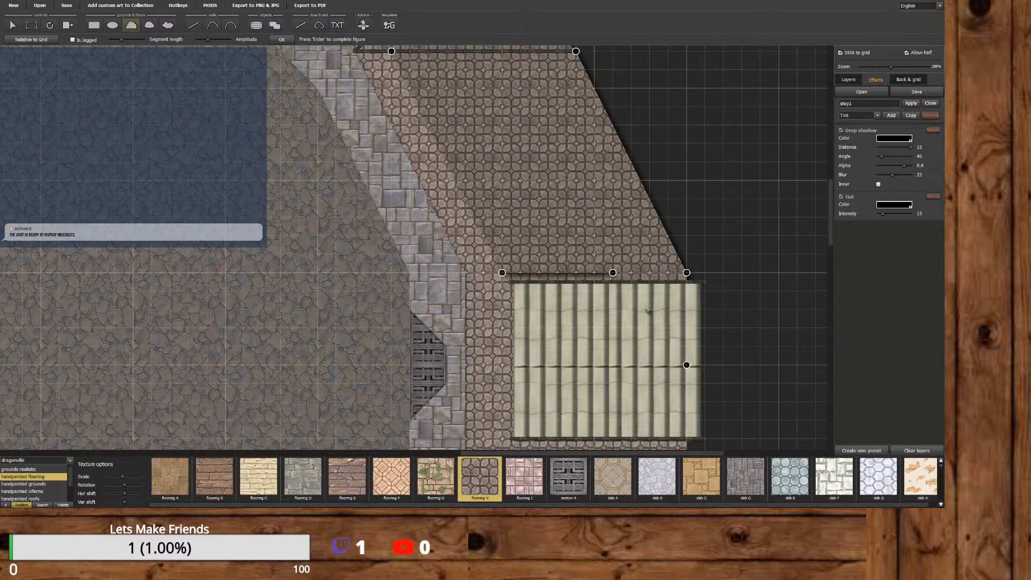
drag(686, 365, 687, 282)
drag(613, 273, 614, 284)
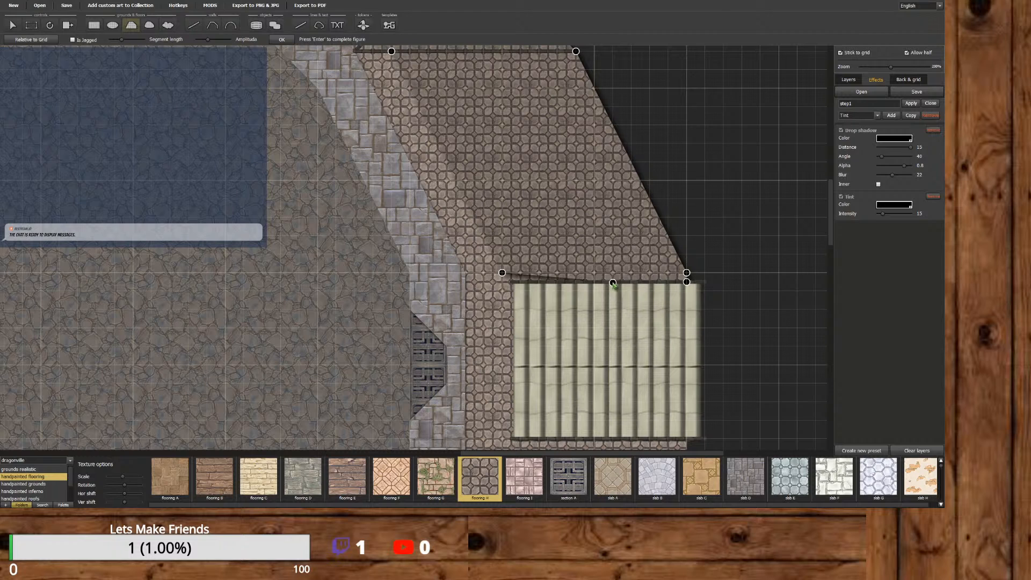
drag(505, 275, 502, 282)
Align the step polygon's upper vertex beside the north staircase with the staircase's east edge.
drag(831, 236, 822, 193)
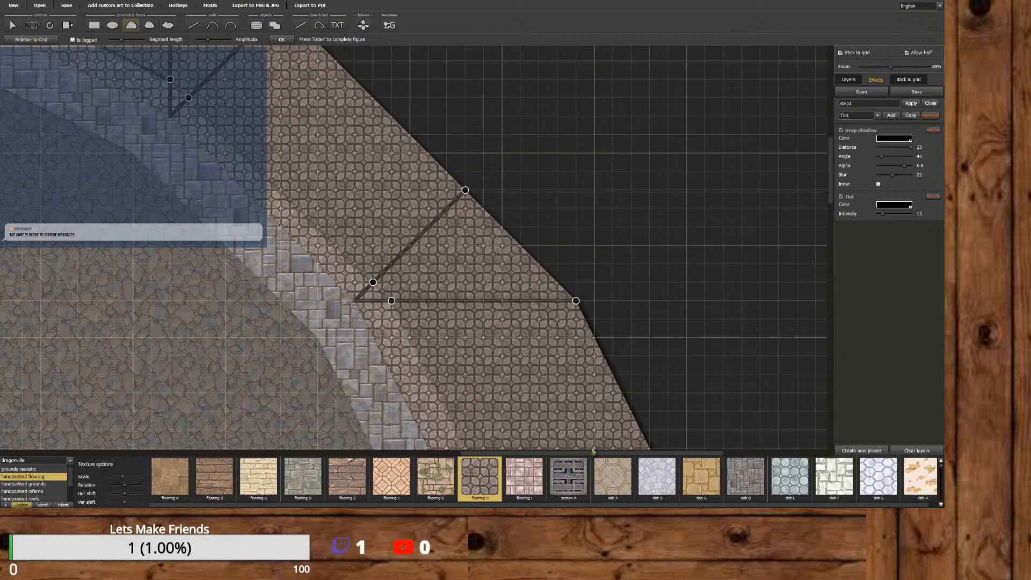
drag(592, 451, 518, 456)
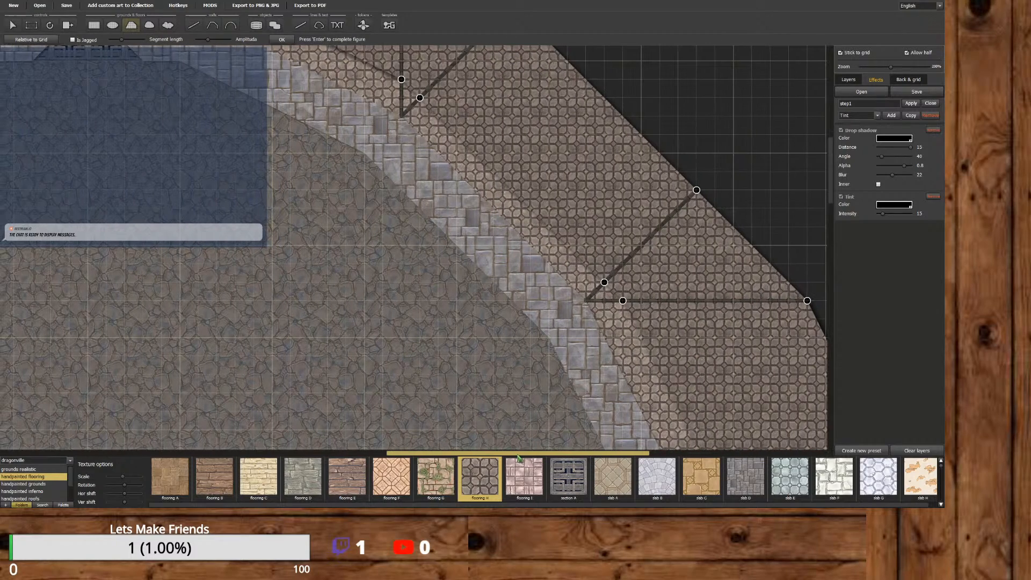
drag(834, 194, 817, 146)
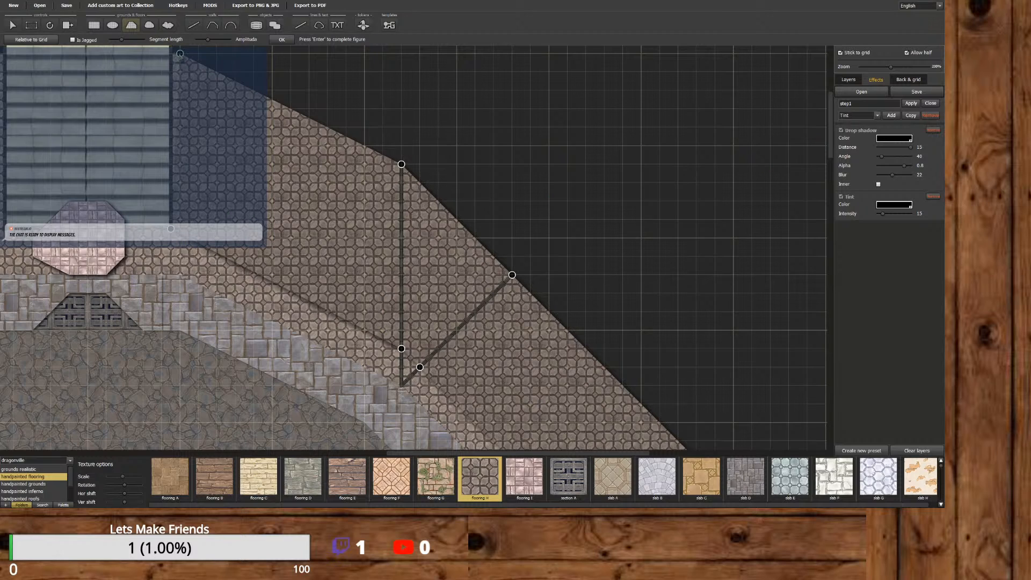
click(171, 54)
drag(829, 154, 829, 146)
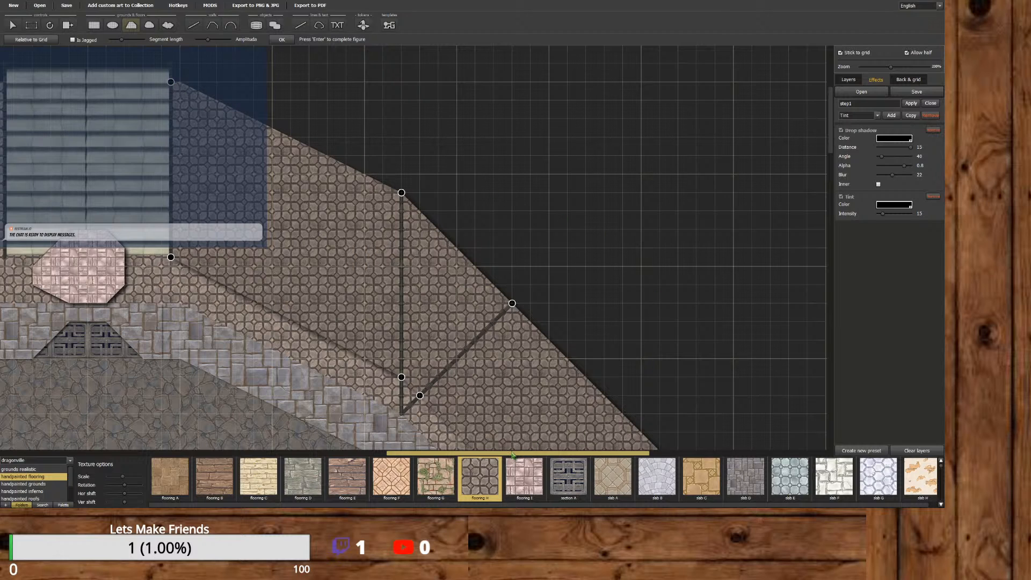
drag(514, 455, 533, 454)
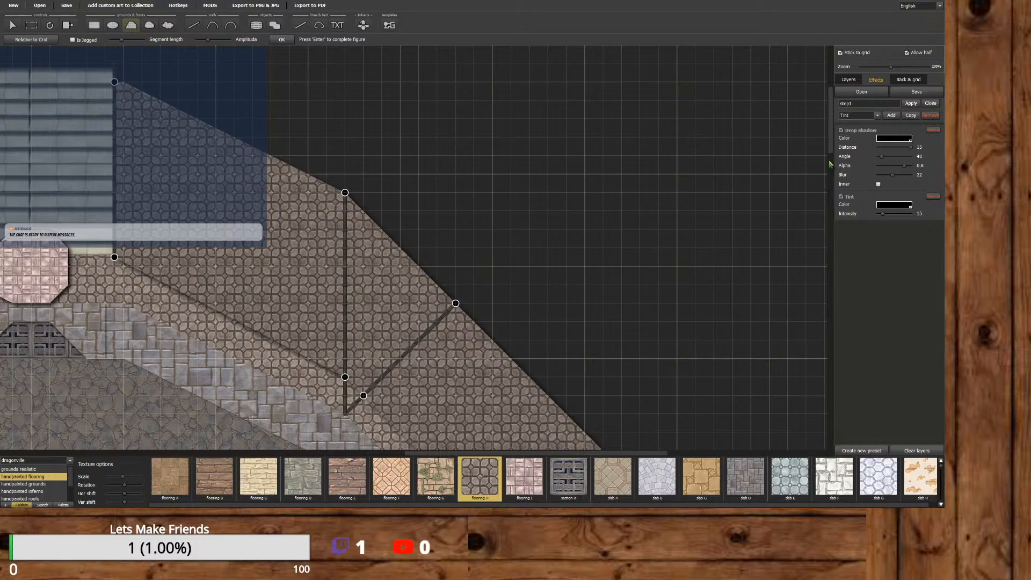
drag(831, 155, 803, 163)
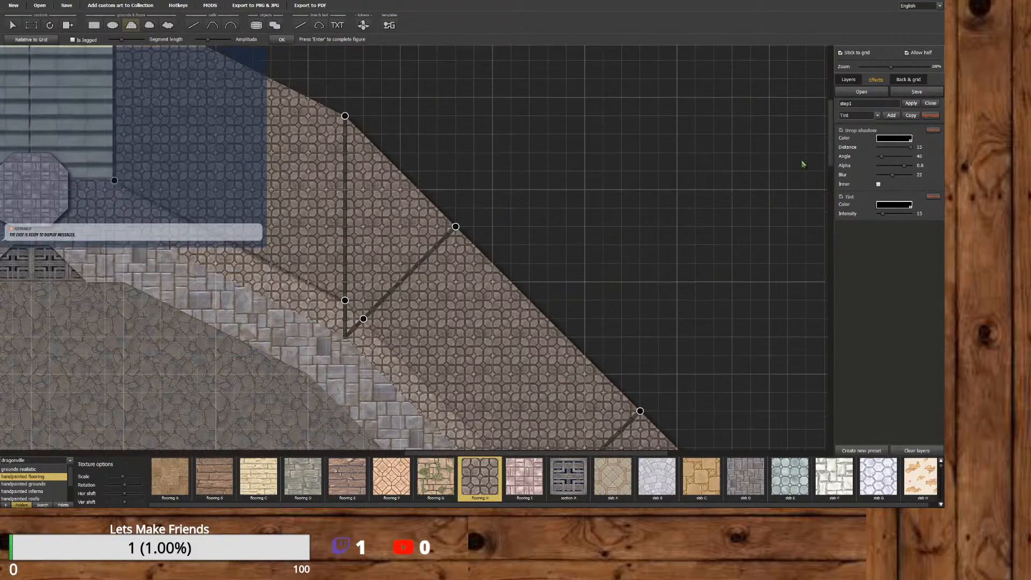
Close the step1 effect preset, show the layer list and complete the reshaped flooring polygon.
click(931, 104)
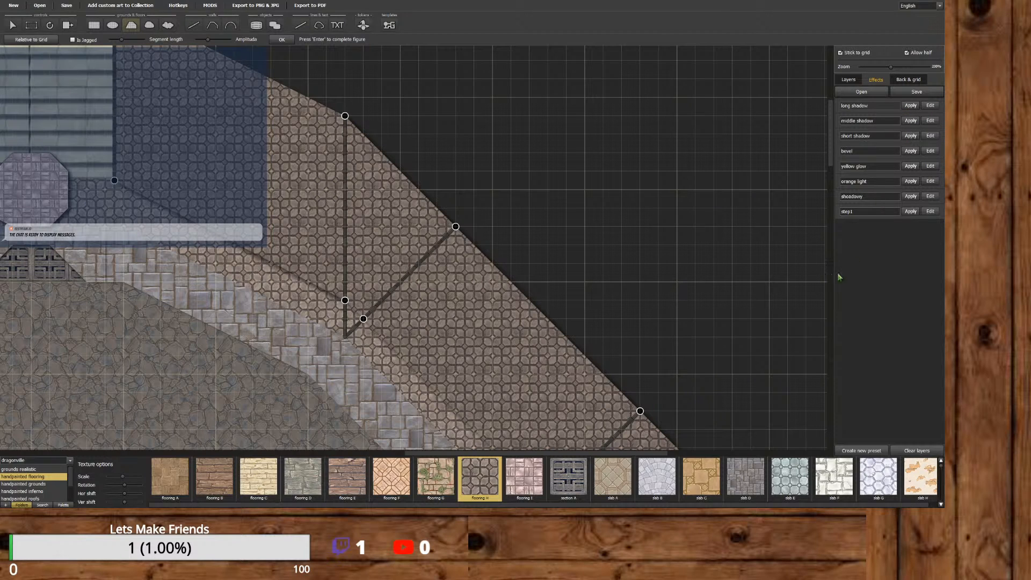
drag(609, 452, 549, 462)
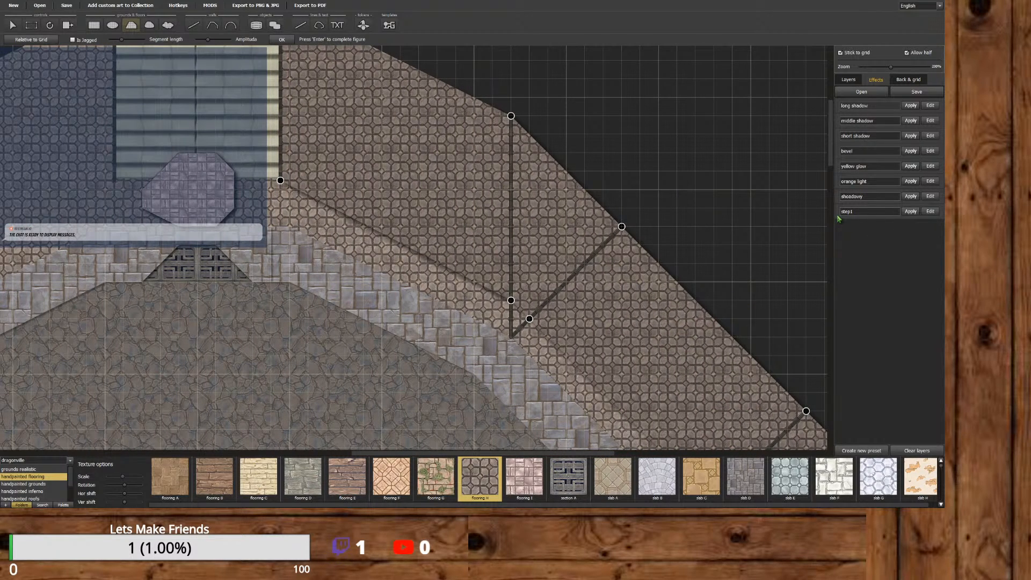
click(848, 81)
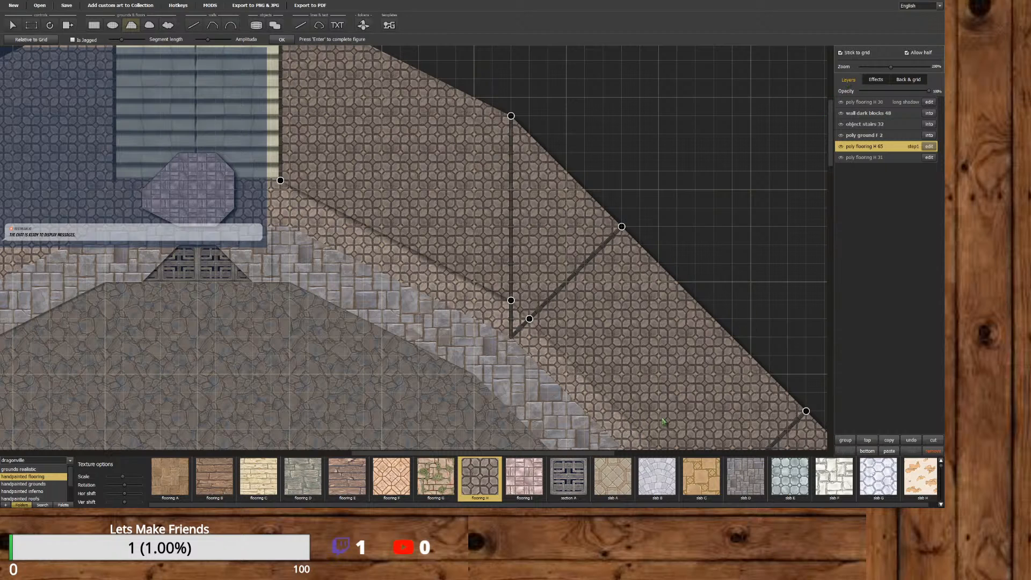
drag(575, 461, 631, 460)
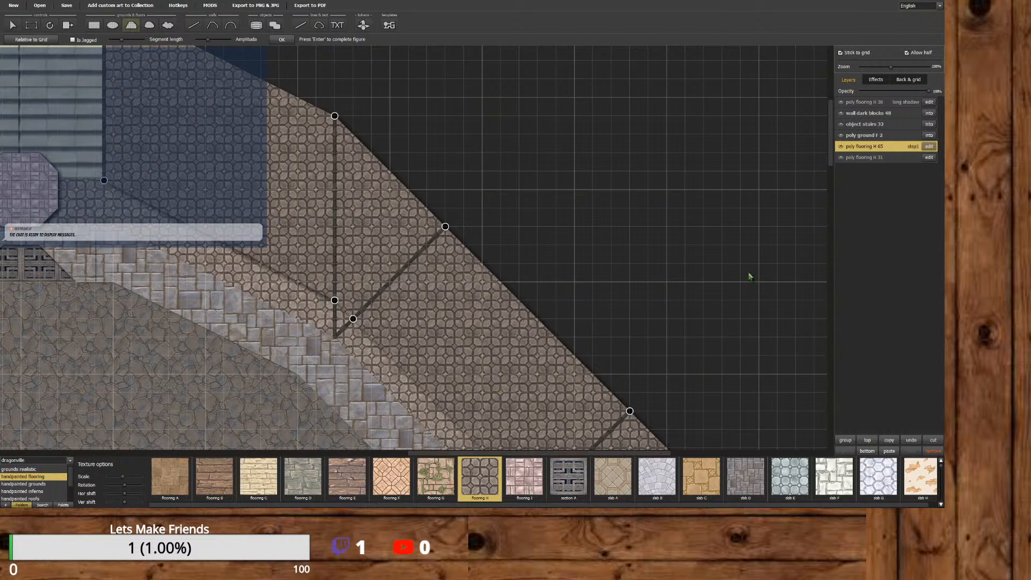
scroll(750, 276, down, 3)
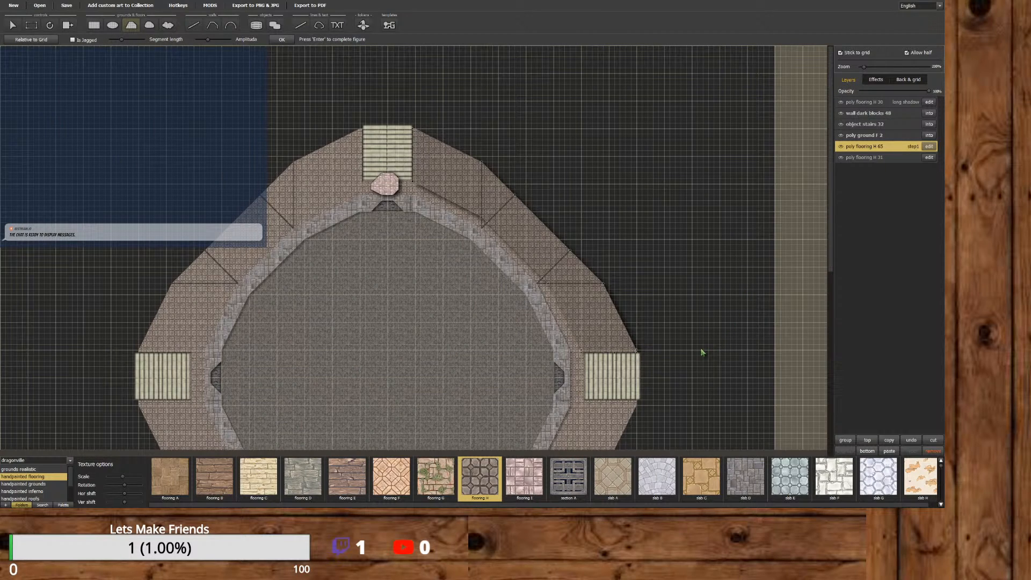
scroll(702, 352, up, 3)
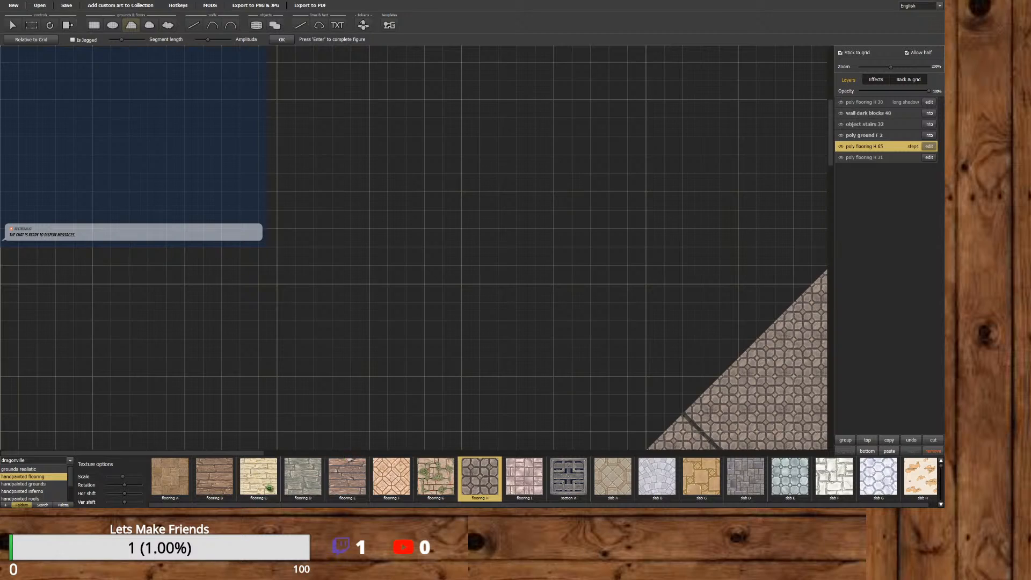
drag(237, 453, 631, 447)
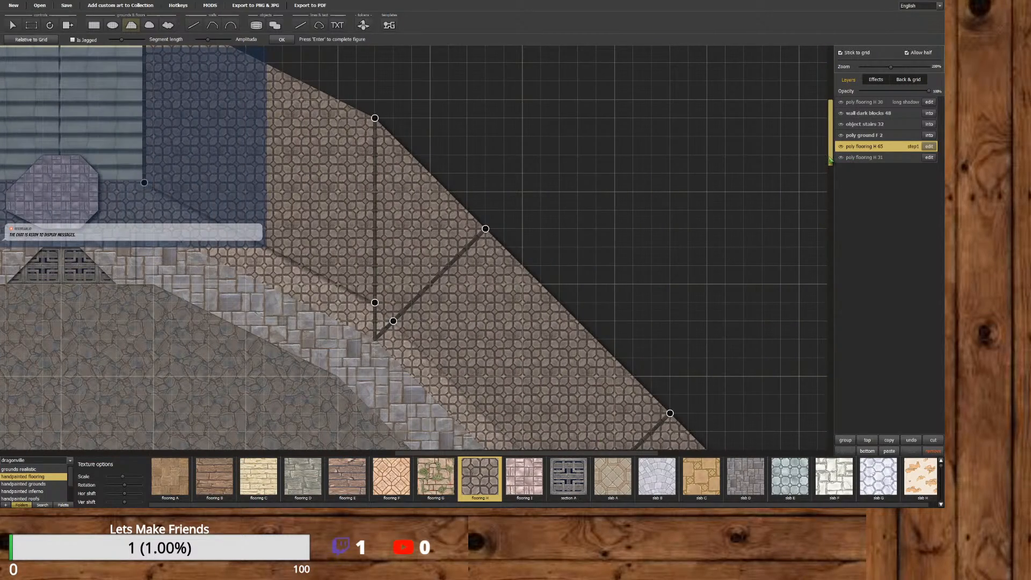
scroll(830, 160, up, 3)
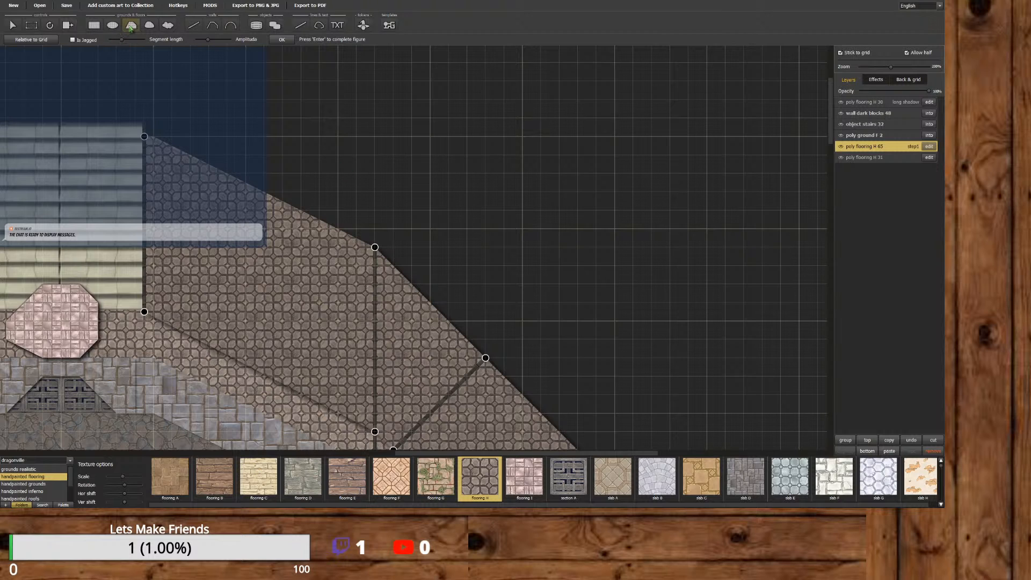
key(Return)
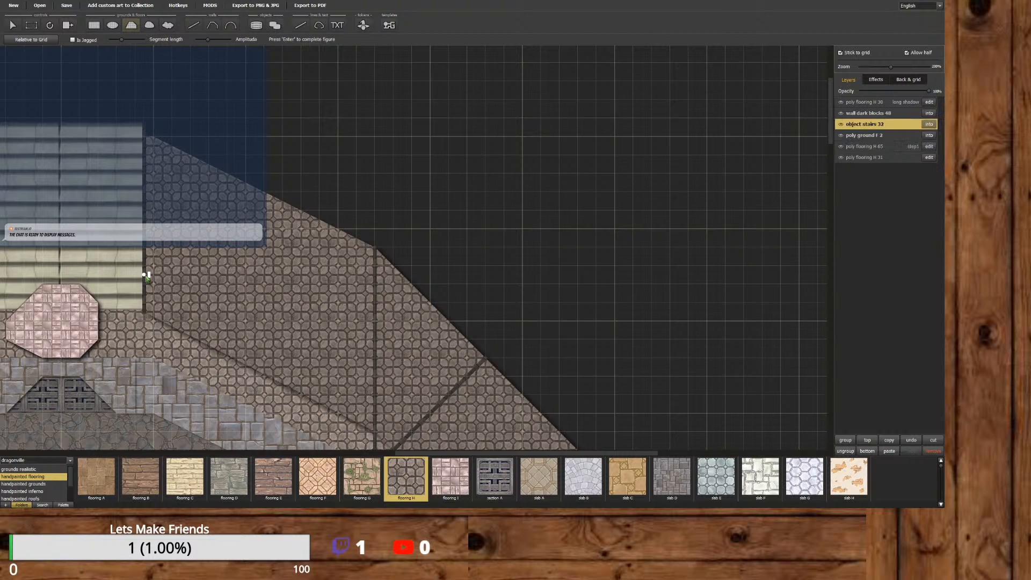
Start a second-tier flooring H polygon, tracing its inner edge from the north staircase's east side around to the east staircase's top edge.
click(145, 276)
click(376, 394)
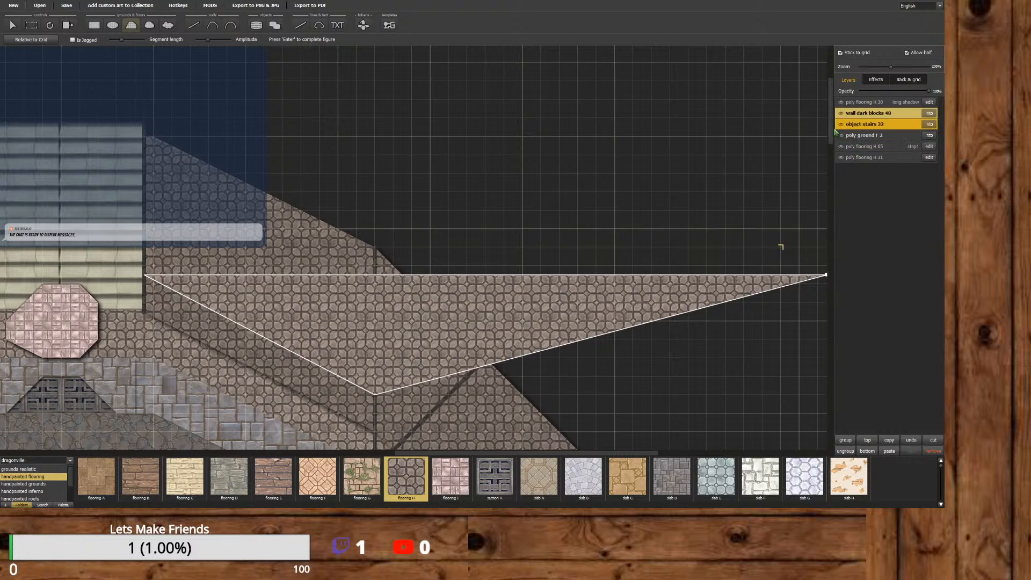
scroll(822, 161, down, 5)
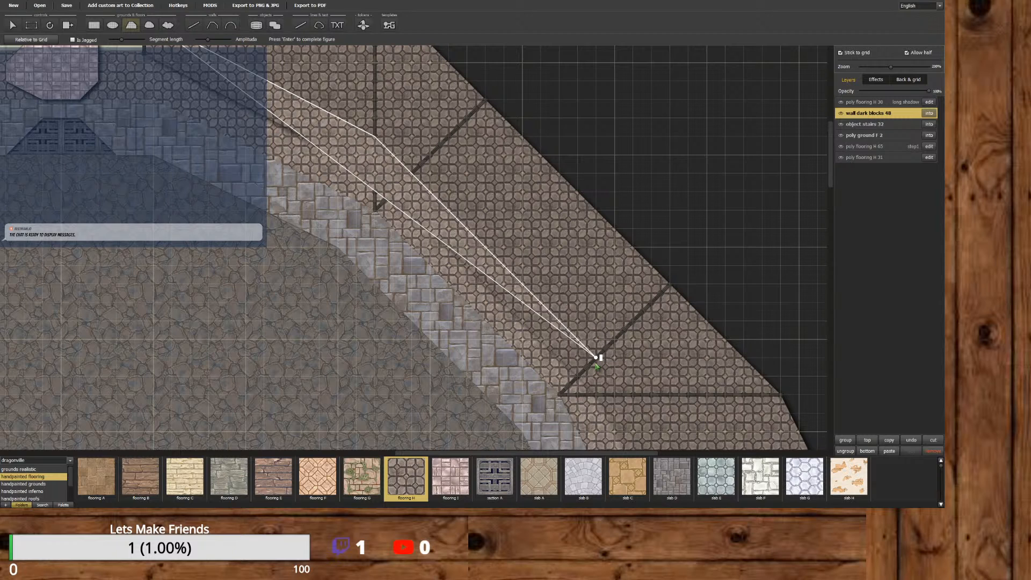
click(632, 395)
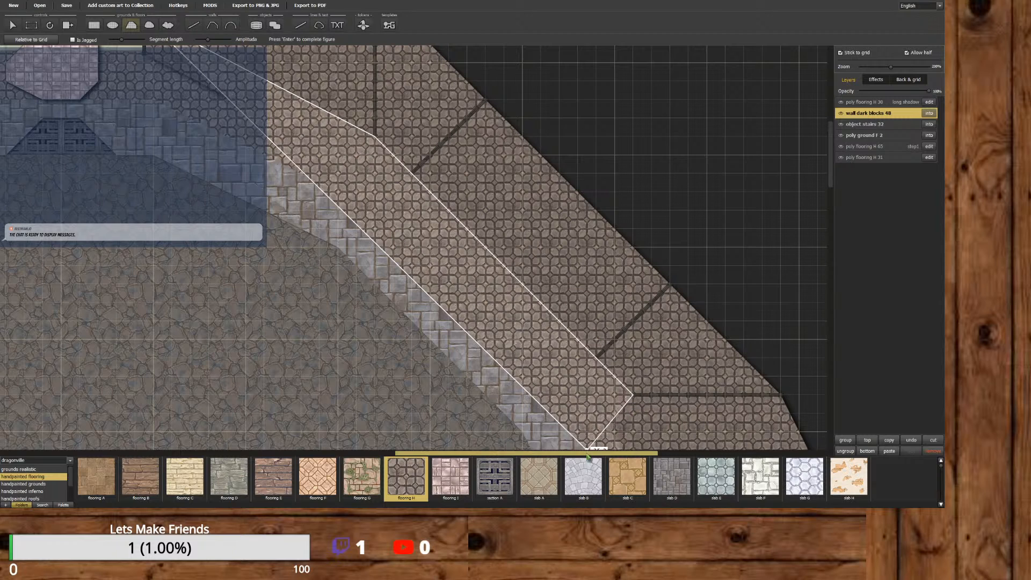
drag(591, 453, 637, 452)
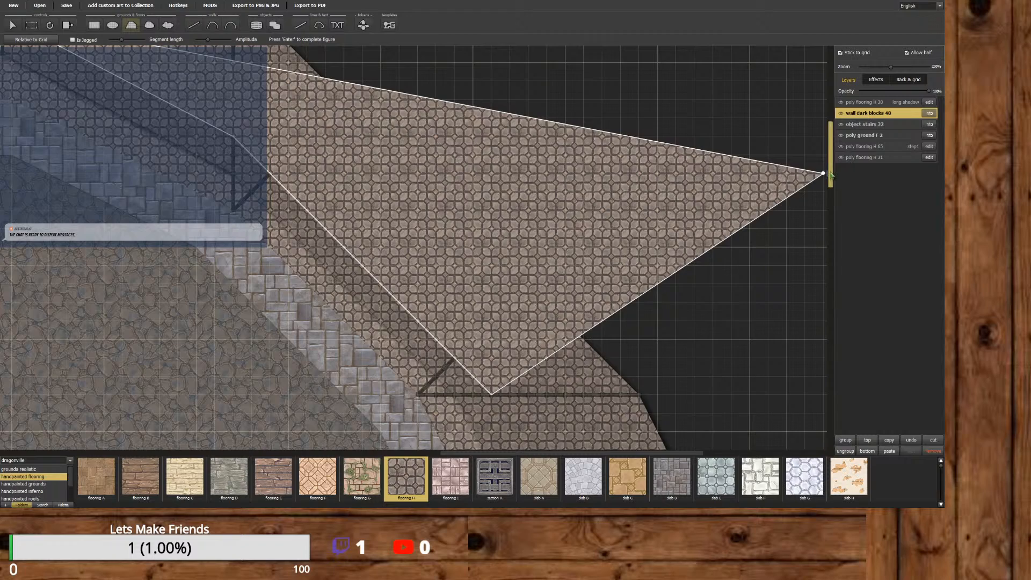
drag(827, 170, 789, 228)
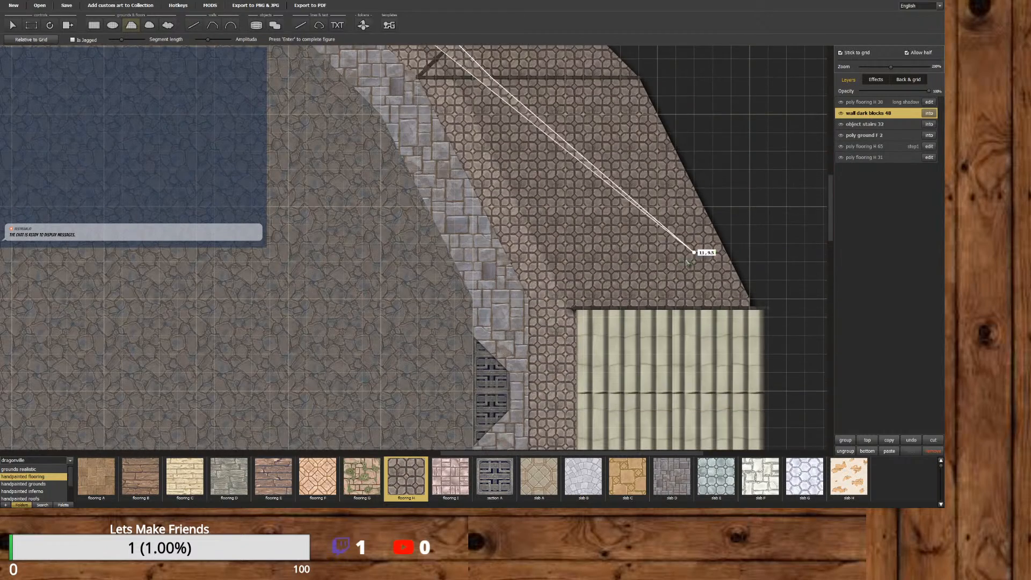
click(611, 310)
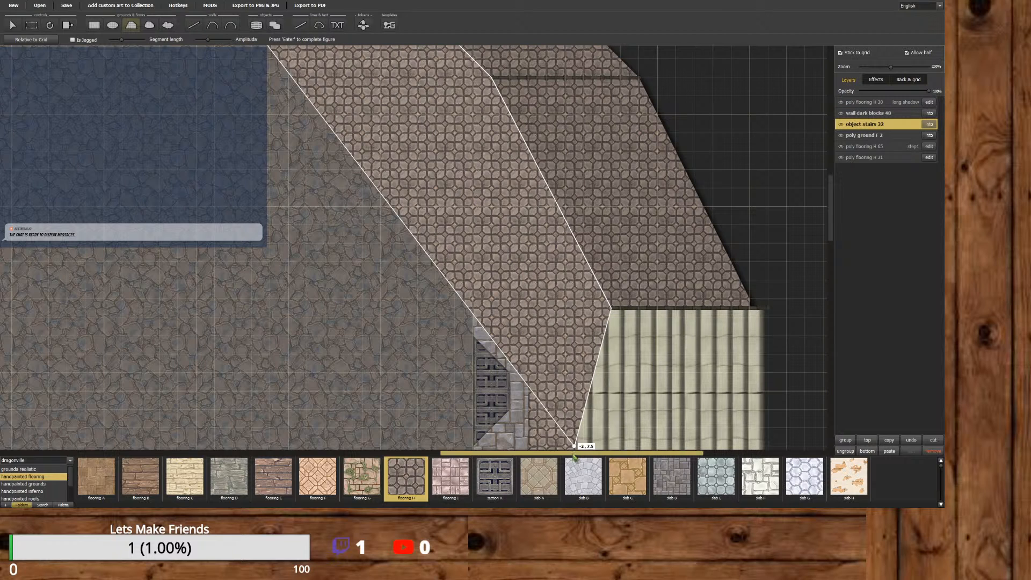
Trace the second-tier polygon's outer edge from the east staircase's top edge around to the north staircase and complete the shape.
drag(575, 453, 597, 454)
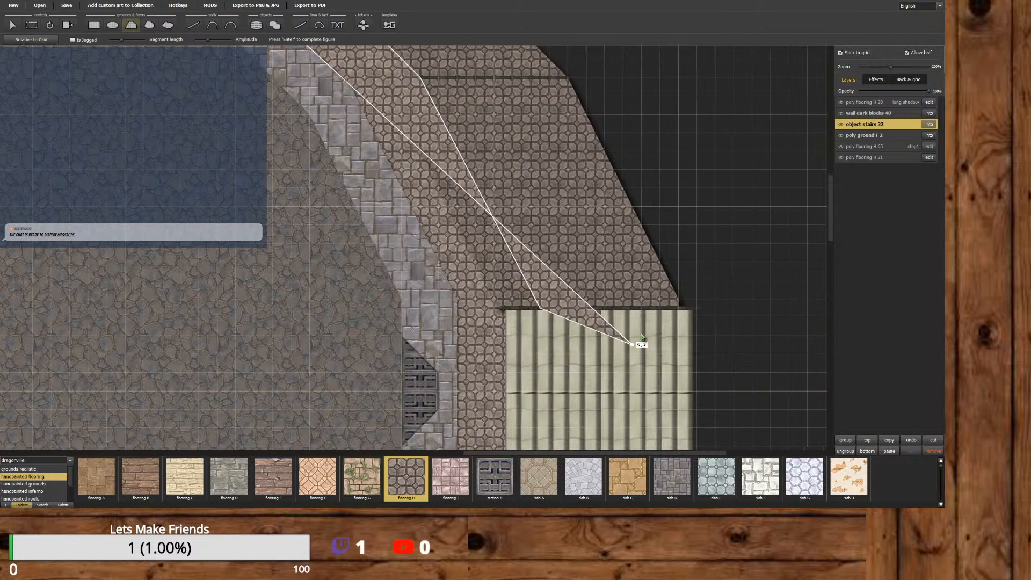
click(678, 310)
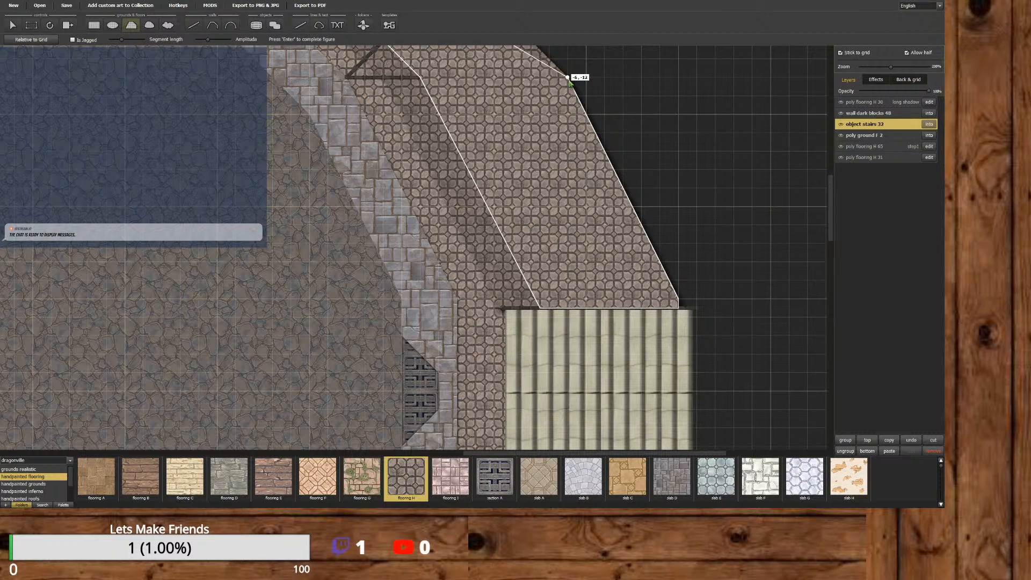
click(568, 78)
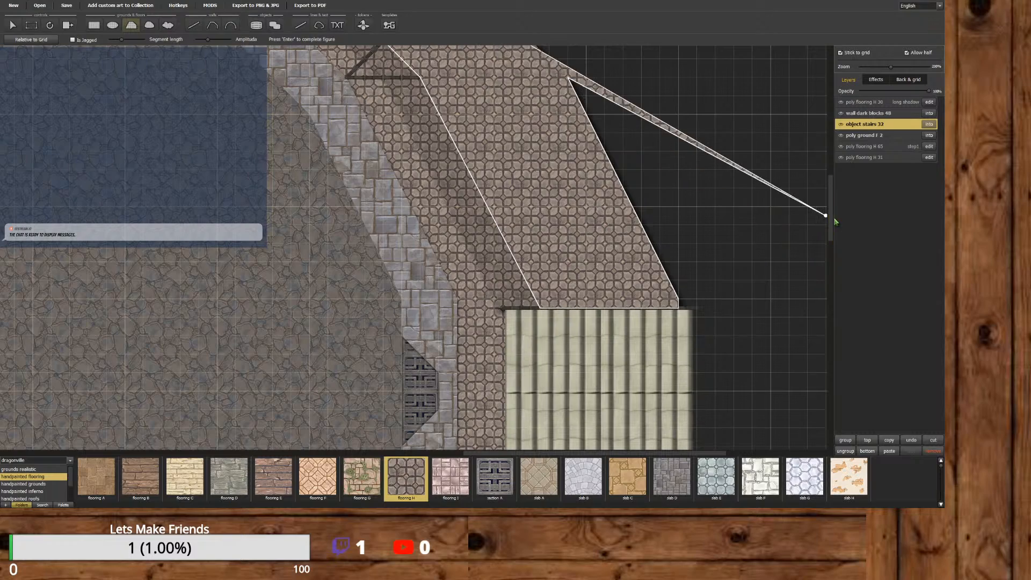
drag(830, 220, 830, 163)
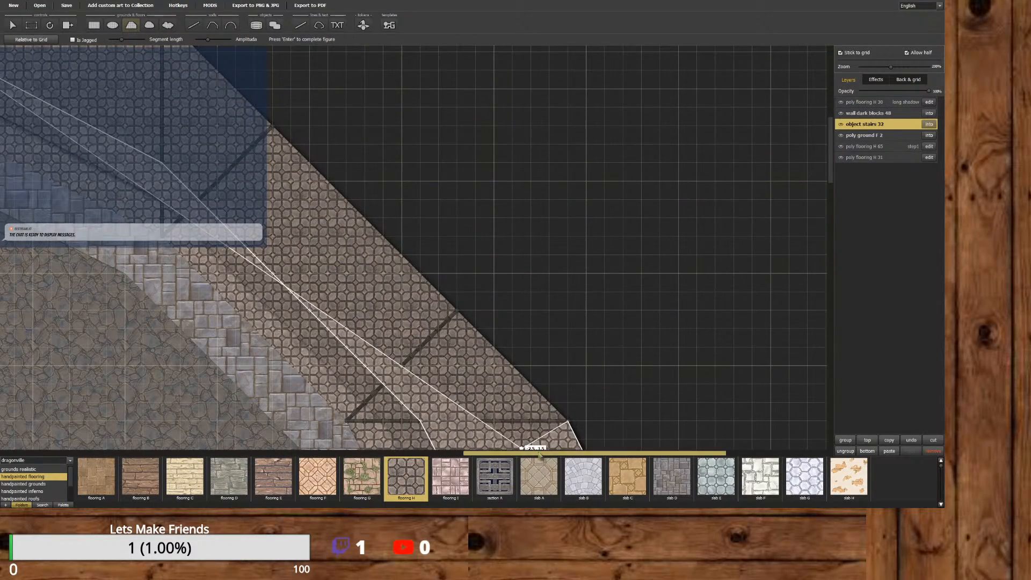
drag(553, 454, 475, 455)
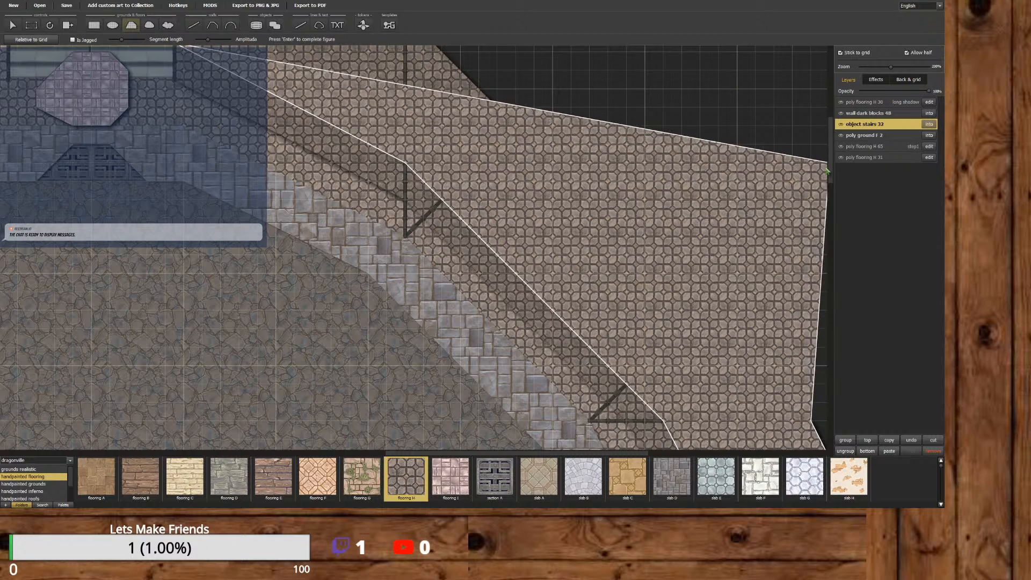
drag(830, 171, 820, 134)
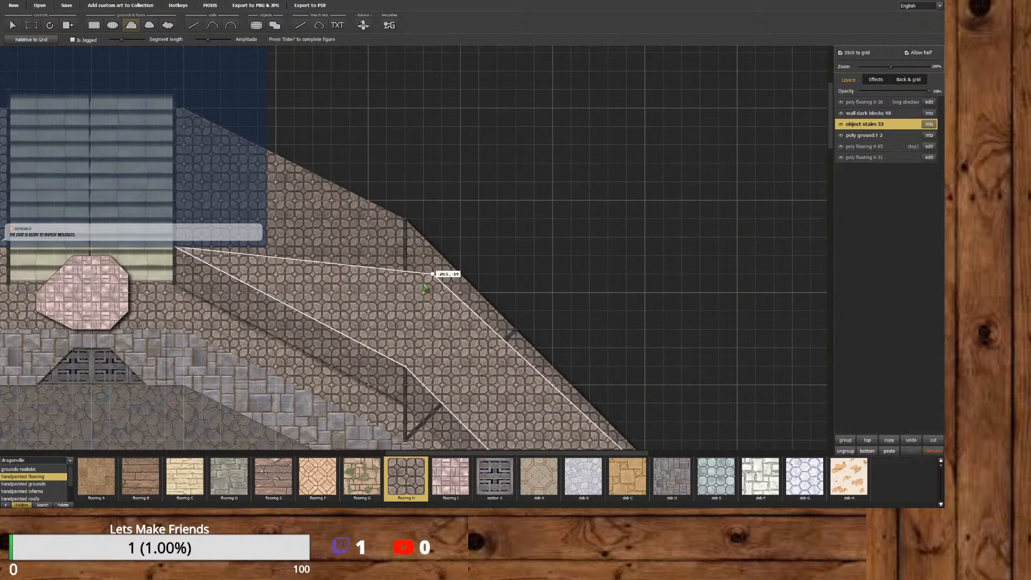
click(405, 219)
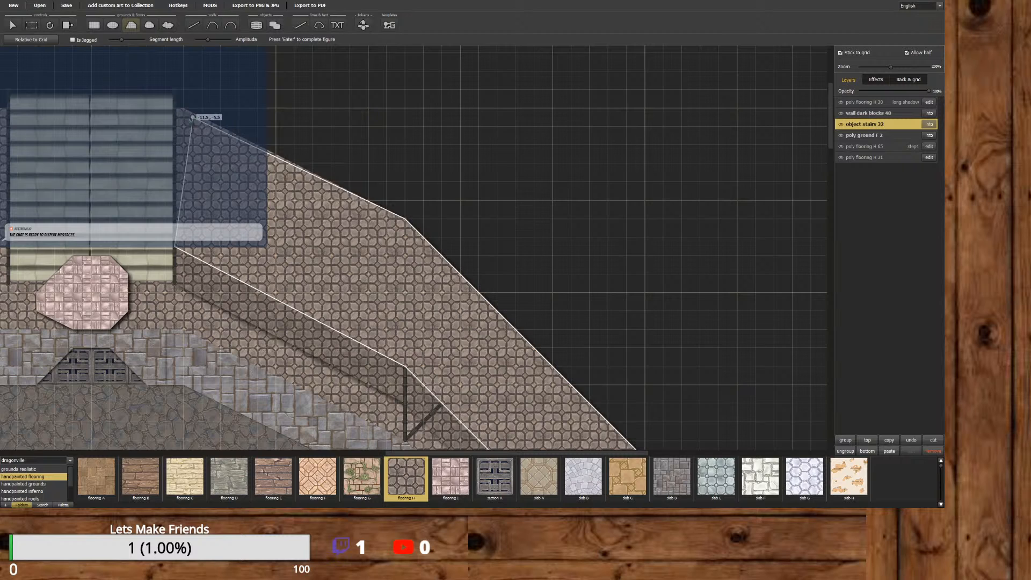
click(183, 108)
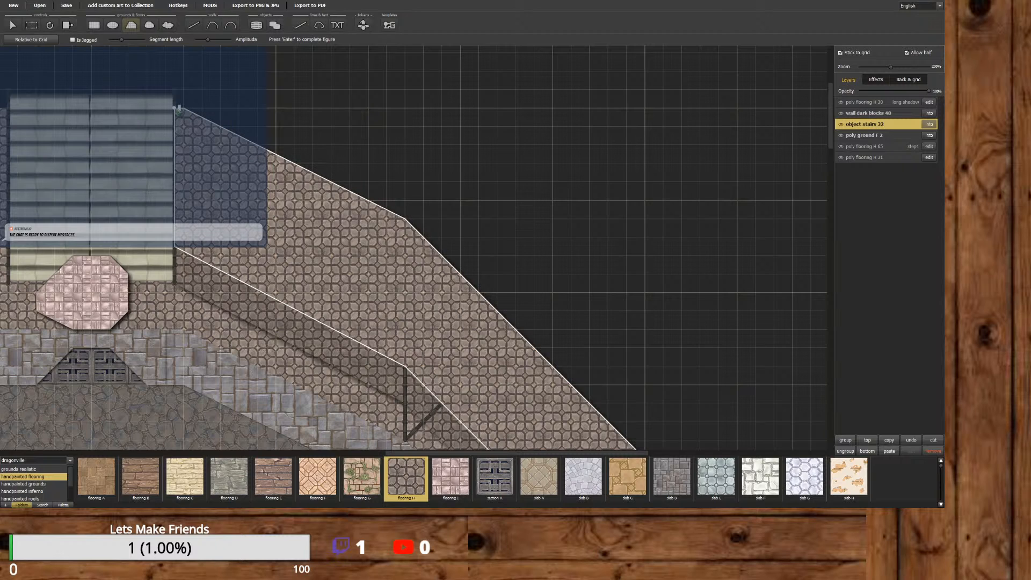
click(178, 251)
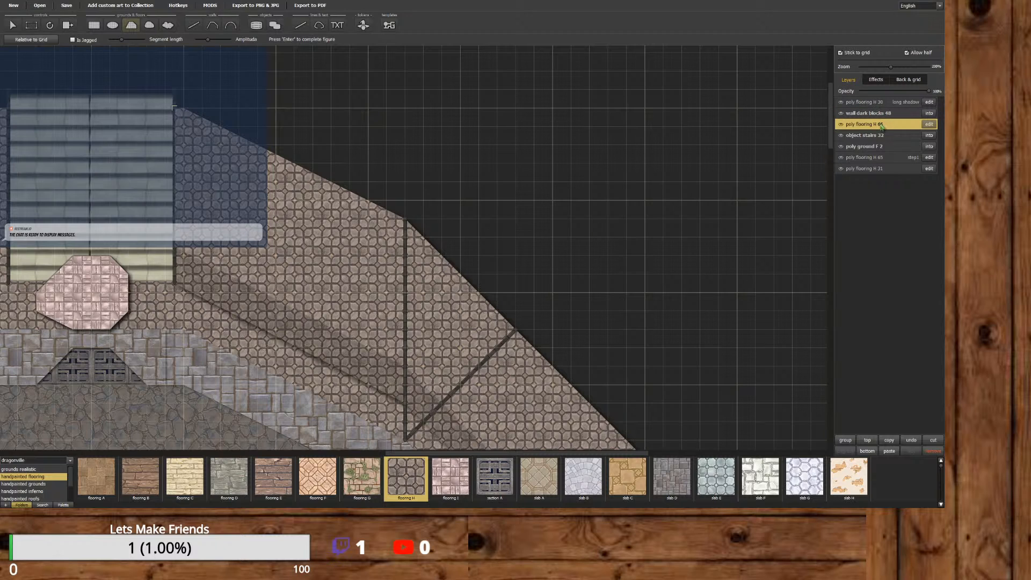
Move the new flooring layer directly below the poly ground layer and check the step1 effect preset's settings.
drag(874, 127, 876, 152)
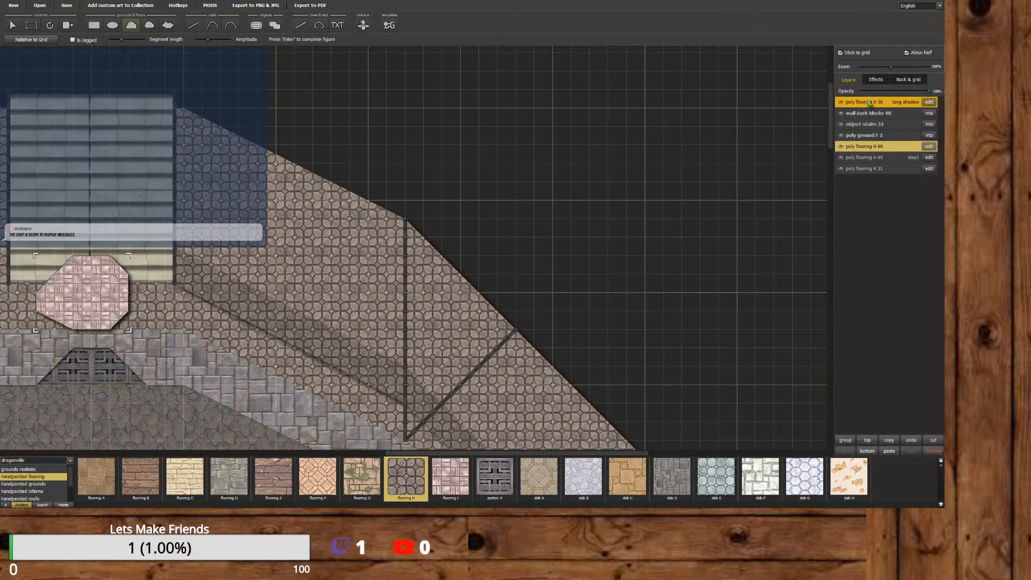
click(874, 80)
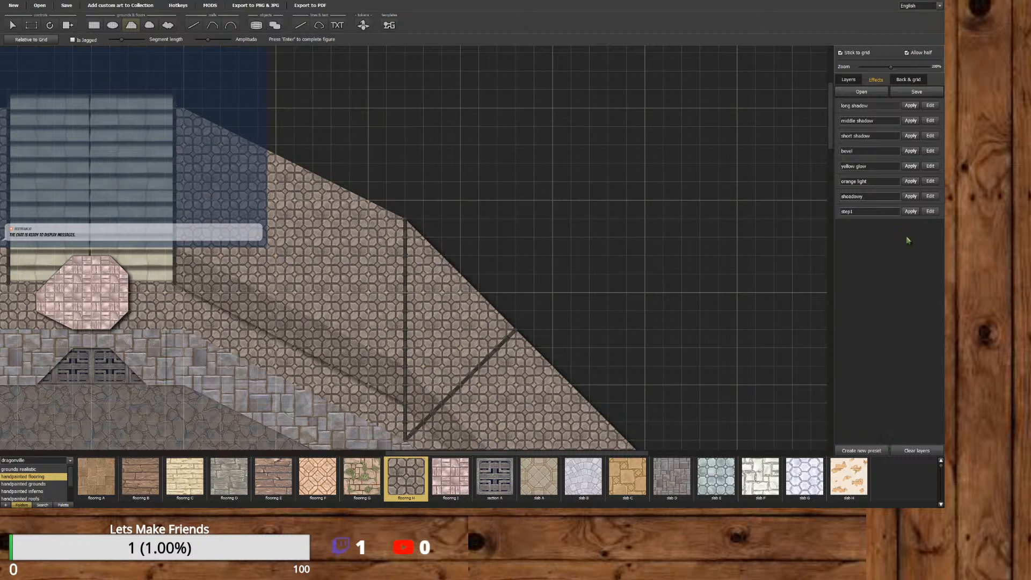
click(924, 213)
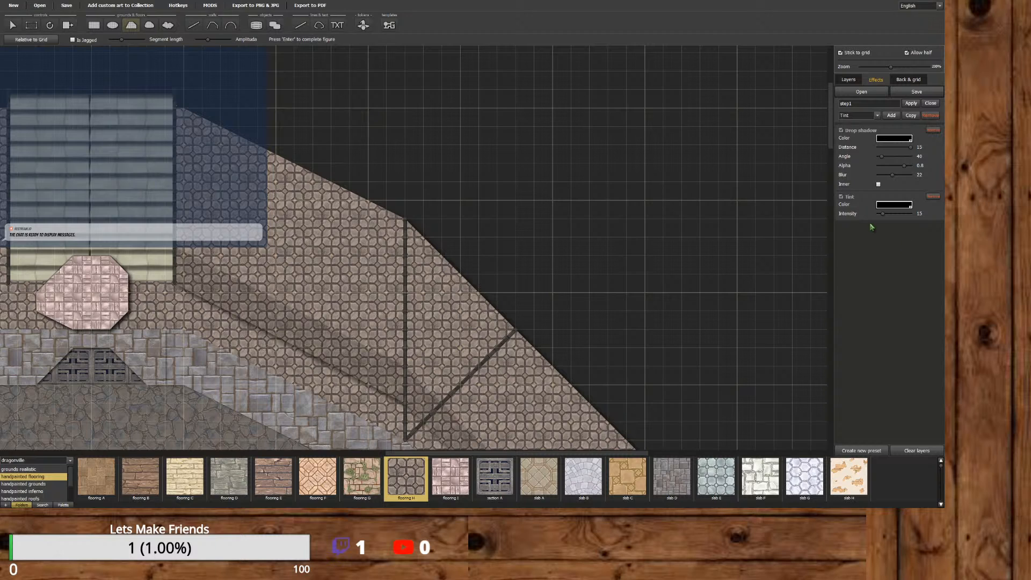
click(928, 105)
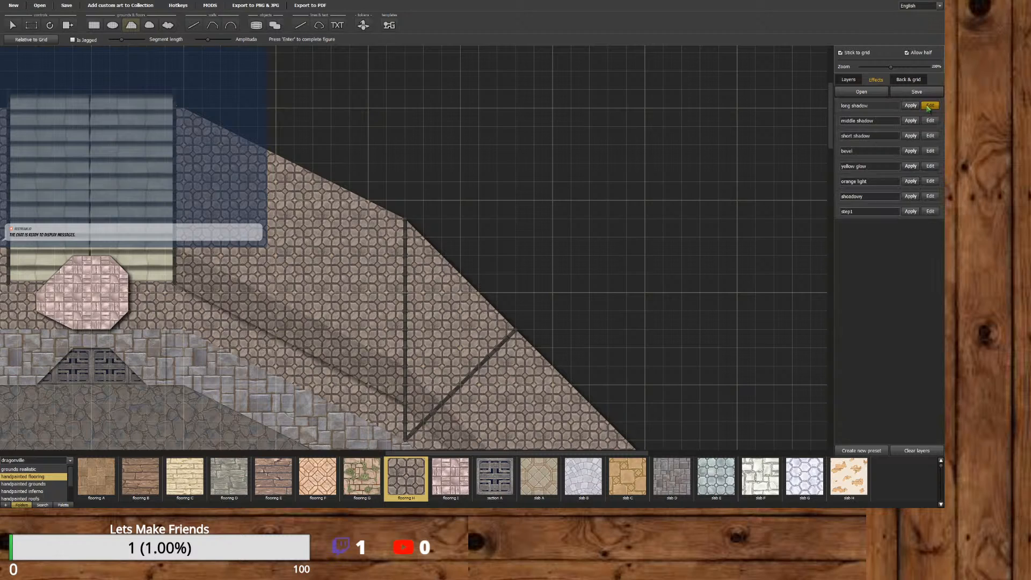
Create a new effect preset and add a Drop Shadow effect to it.
click(860, 452)
click(931, 227)
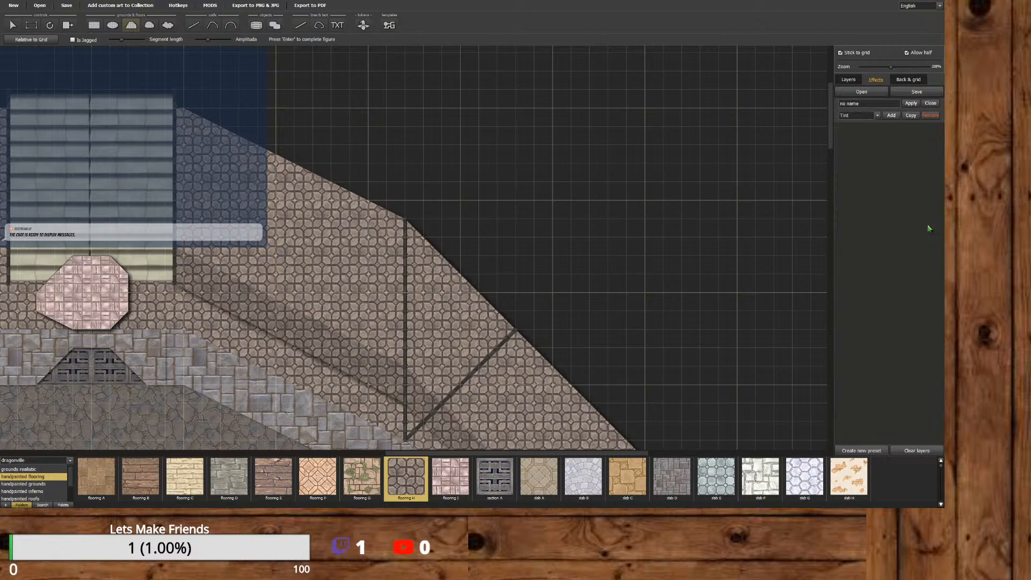
click(877, 115)
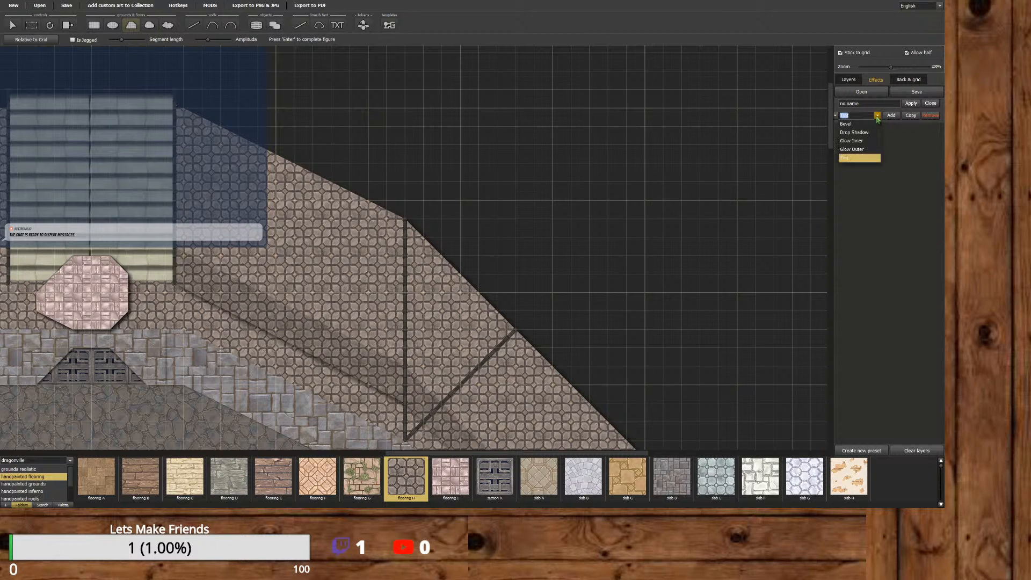
click(876, 134)
click(890, 118)
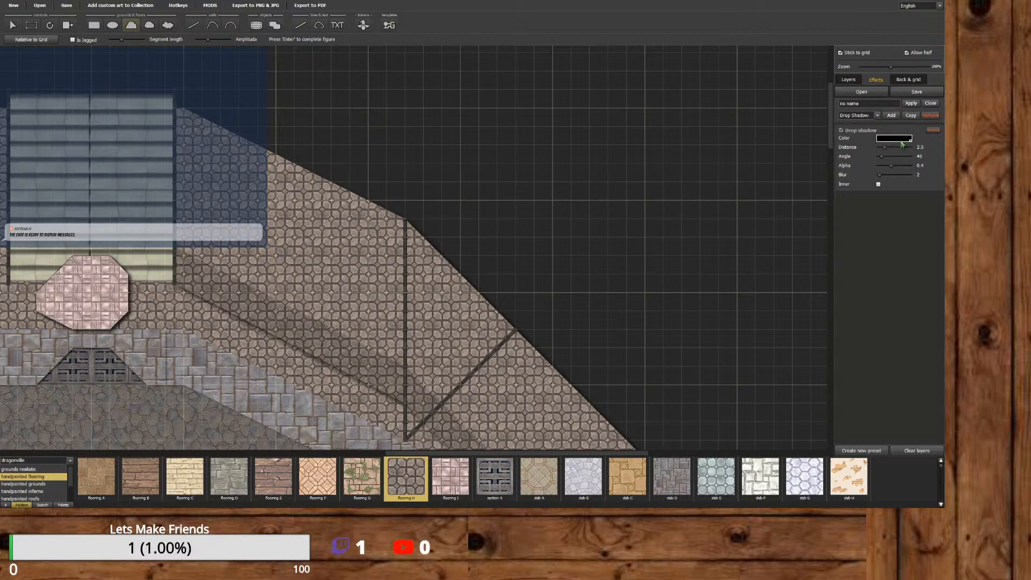
Set the new preset's drop shadow to maximum distance, alpha 0.8 and blur 22.
drag(886, 148, 921, 154)
drag(891, 167, 905, 170)
drag(832, 145, 833, 188)
drag(574, 451, 626, 452)
drag(831, 186, 804, 157)
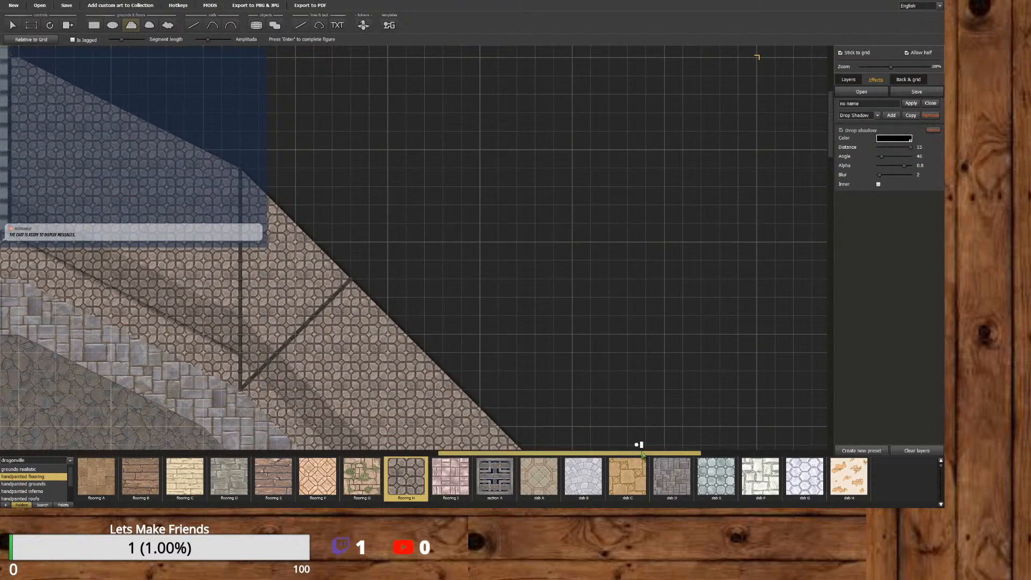
drag(639, 451, 596, 451)
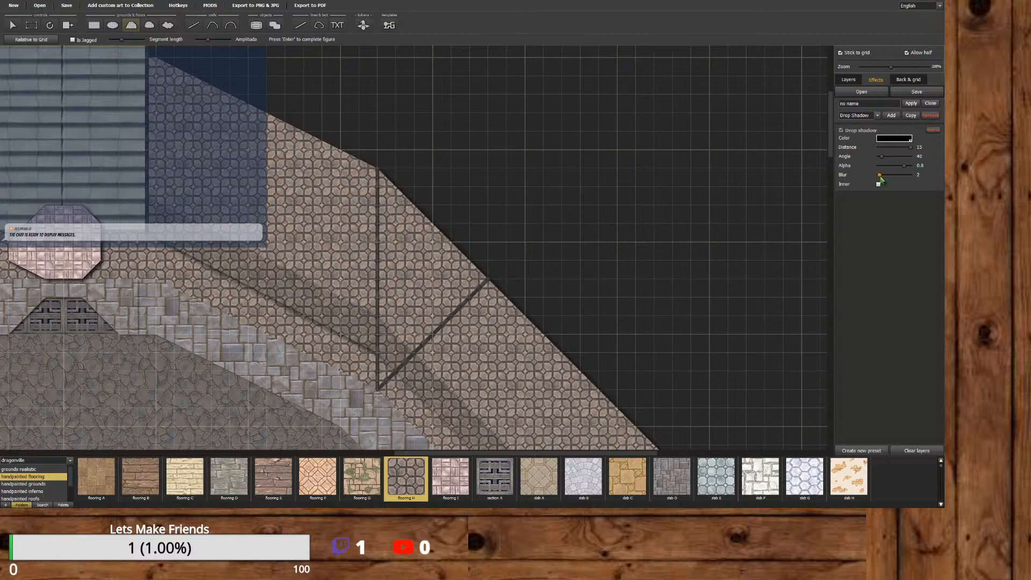
drag(881, 179, 895, 182)
Add a black Tint effect with intensity 30 to the new preset.
click(877, 115)
click(868, 159)
click(891, 115)
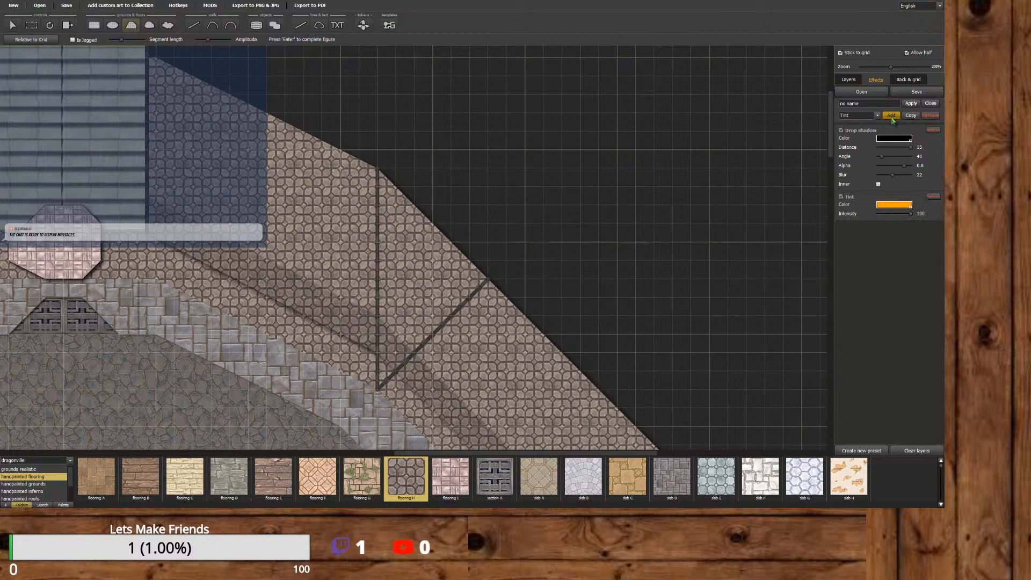
click(895, 205)
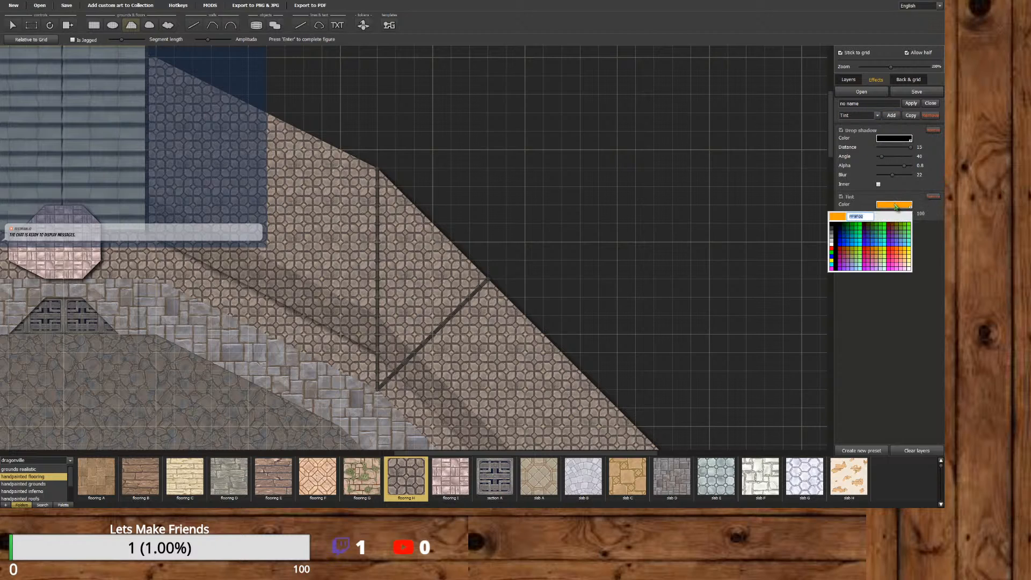
click(833, 226)
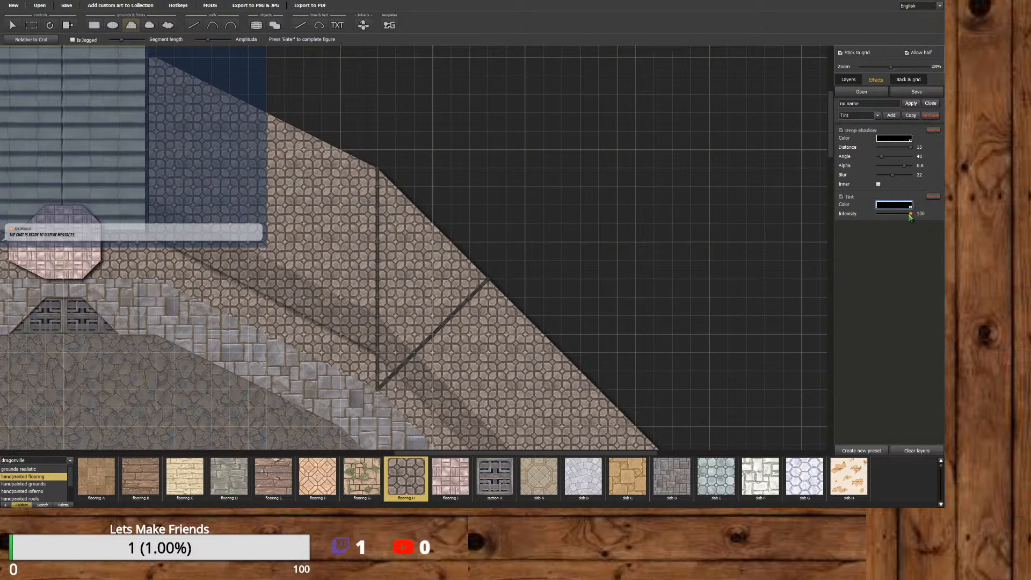
drag(910, 214, 887, 217)
Name the new effect preset step2 and apply it to the second-tier flooring polygon.
drag(890, 104, 815, 116)
text(step2)
click(911, 103)
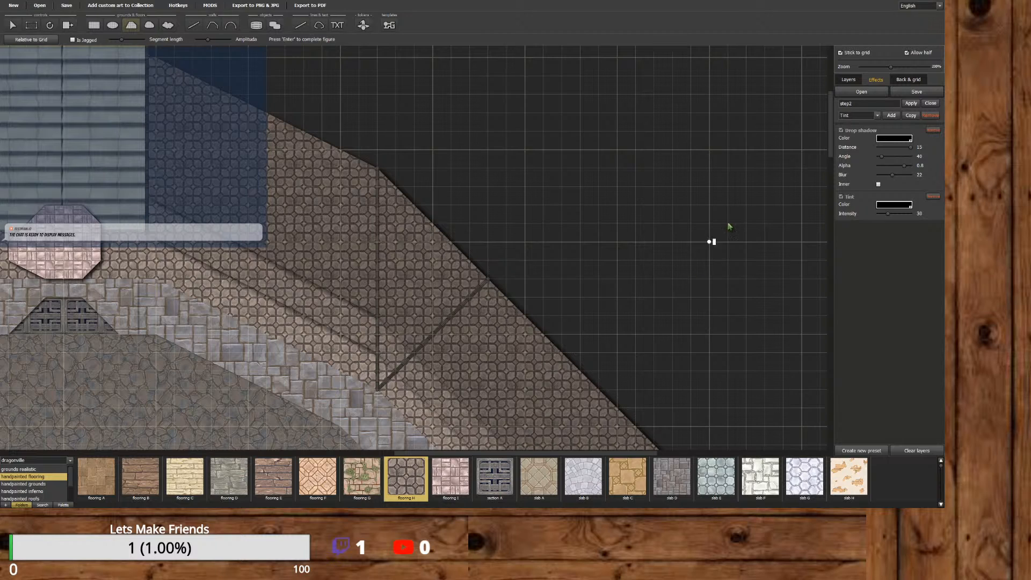
click(932, 103)
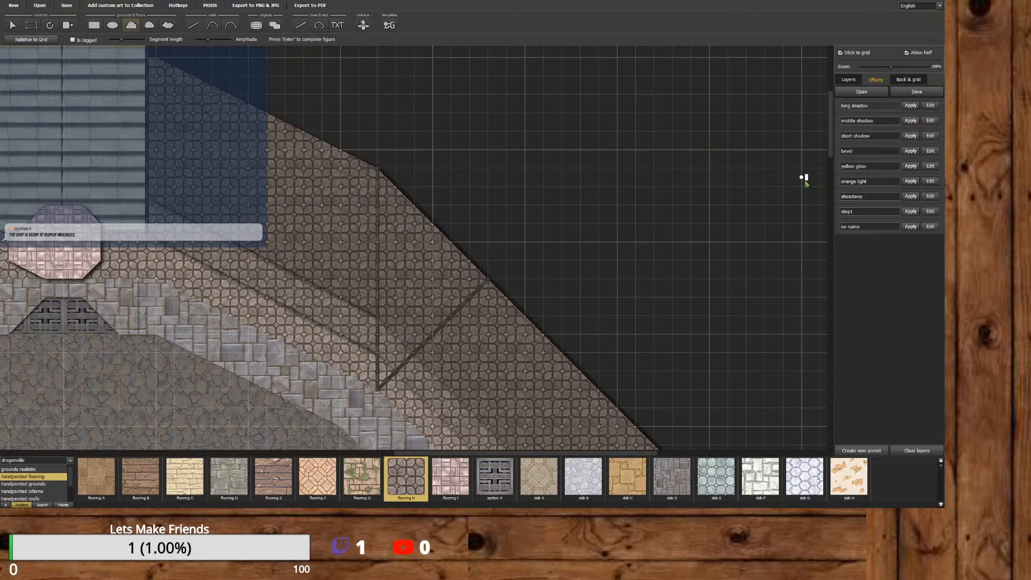
click(861, 226)
text(step2)
click(911, 227)
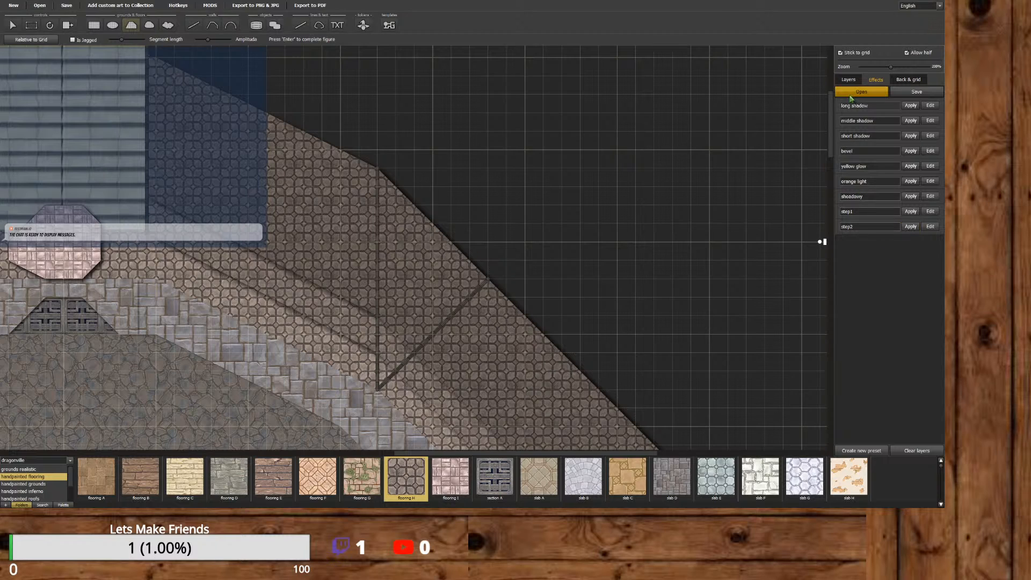
Start a third-tier flooring H polygon, tracing its inner edge from the north staircase's east side to the middle of the east staircase's top edge.
click(848, 79)
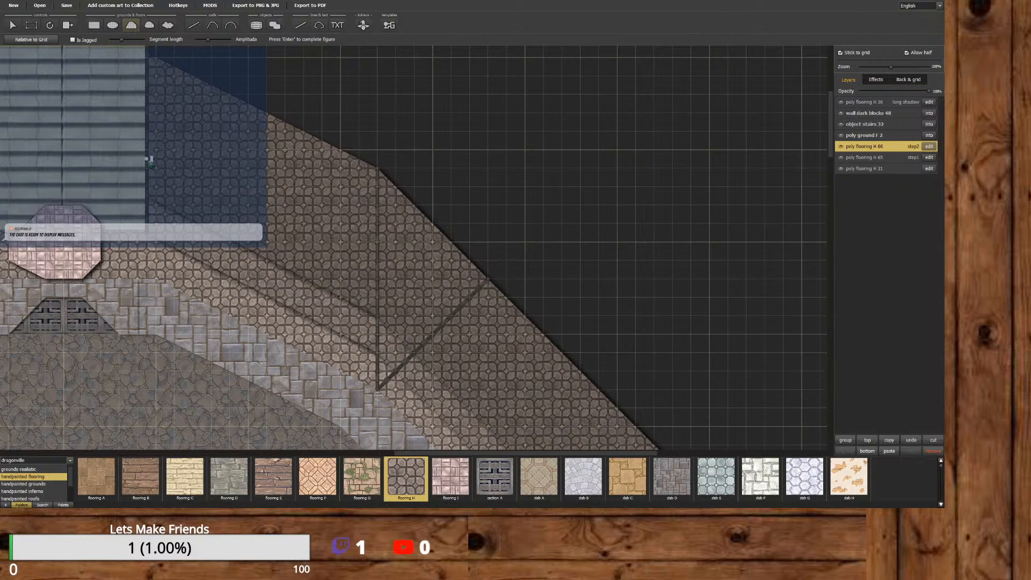
click(149, 160)
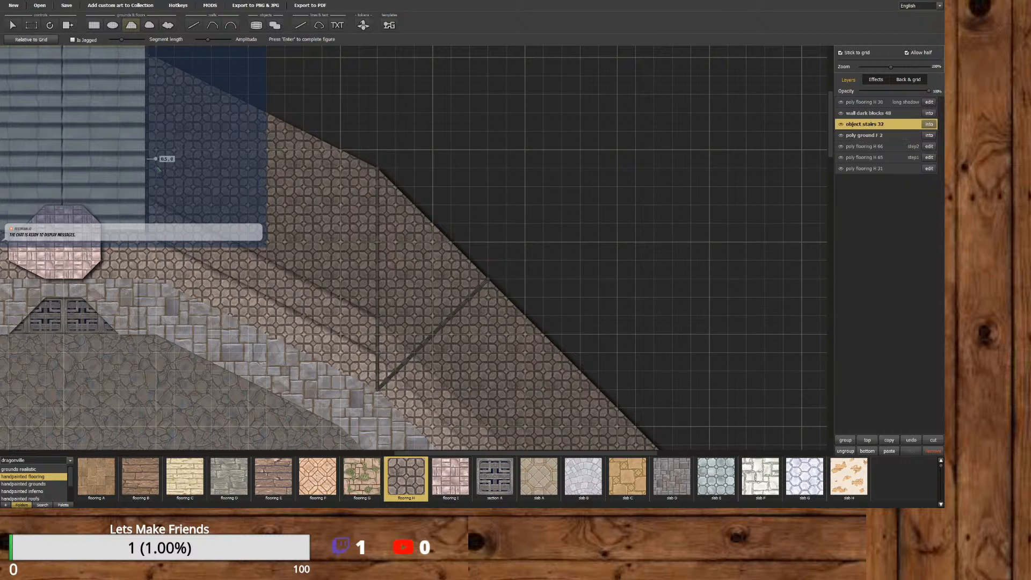
click(376, 279)
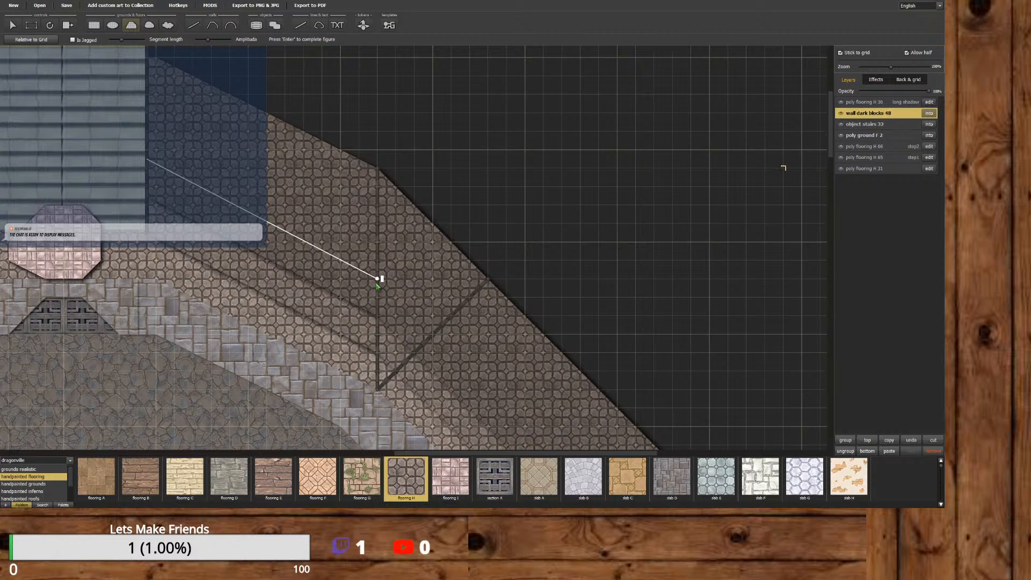
click(433, 334)
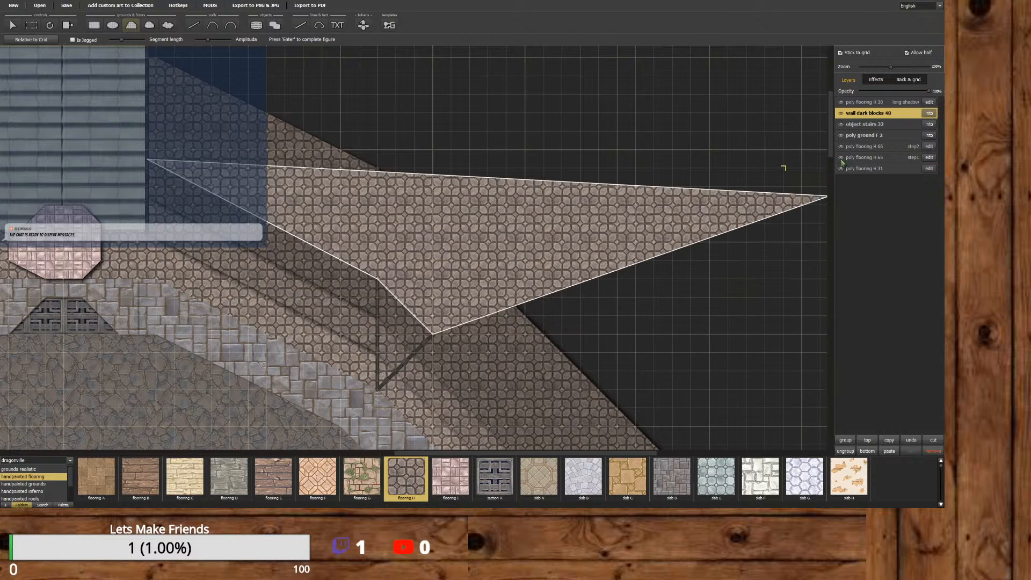
scroll(794, 182, down, 6)
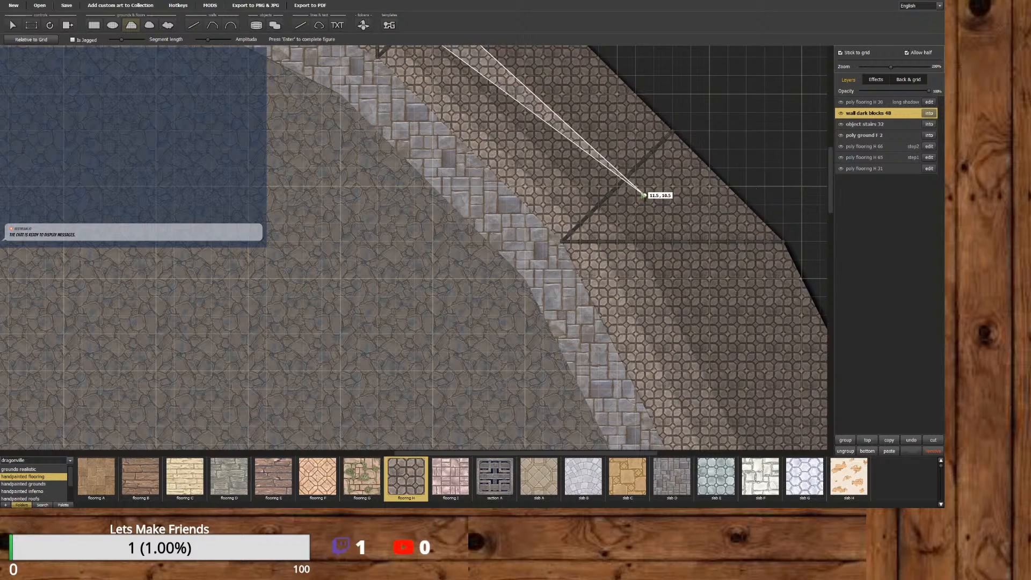
click(673, 241)
drag(562, 454, 621, 454)
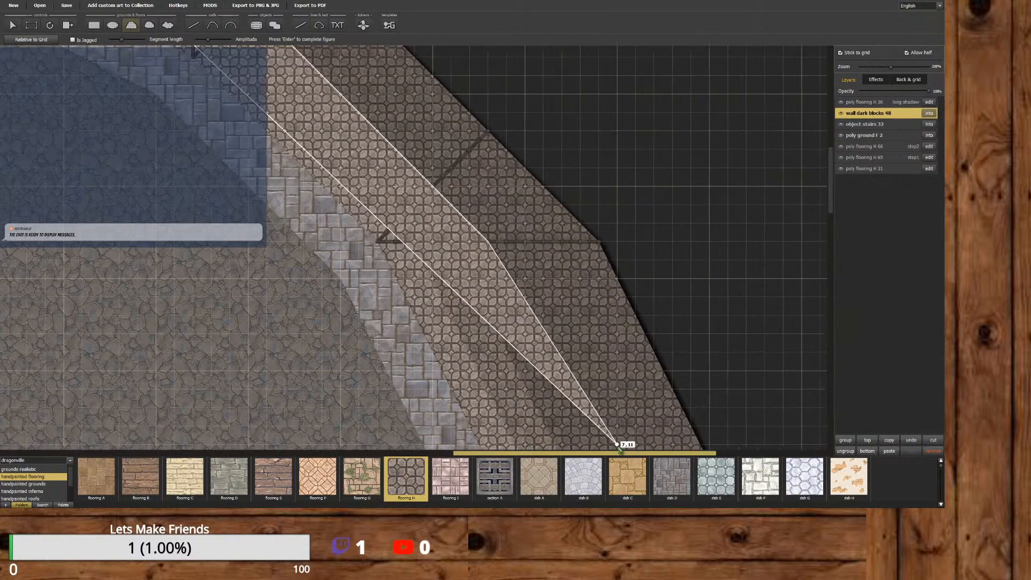
drag(829, 182, 830, 230)
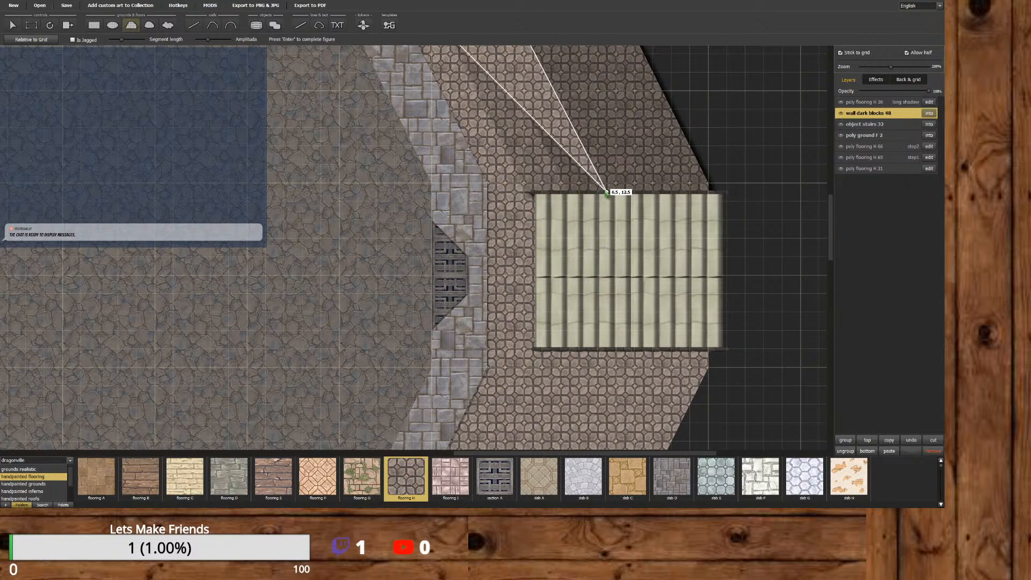
click(607, 192)
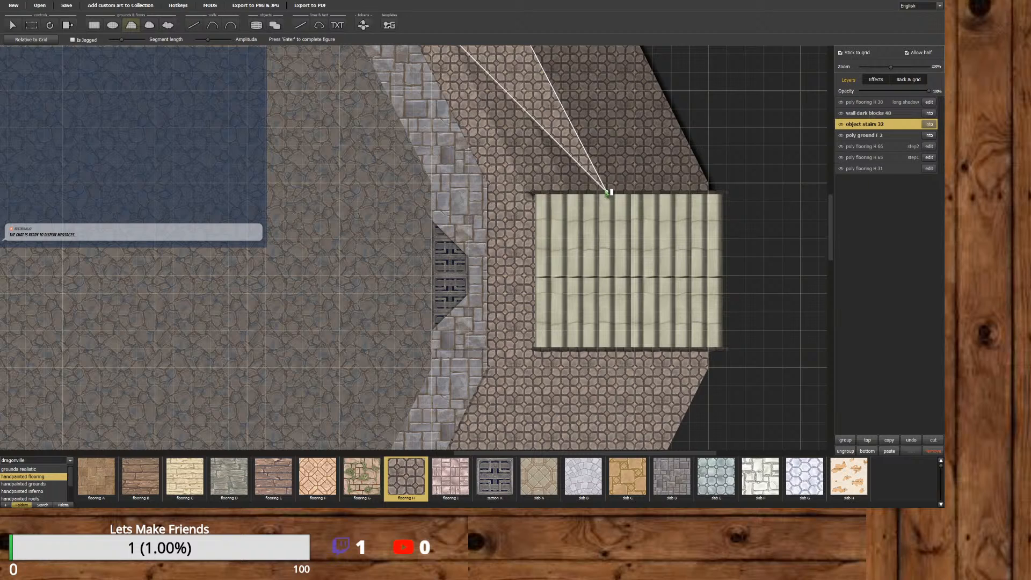
Complete the third-tier flooring polygon along the platform's outer edge, from the east staircase's outer end back to the north staircase's east side.
click(710, 192)
click(714, 182)
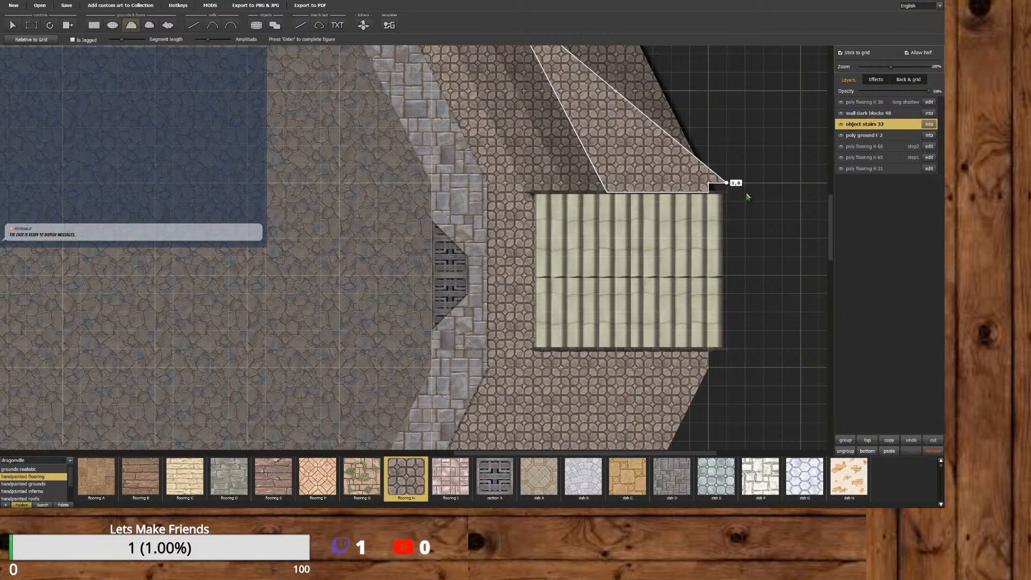
drag(831, 240, 801, 184)
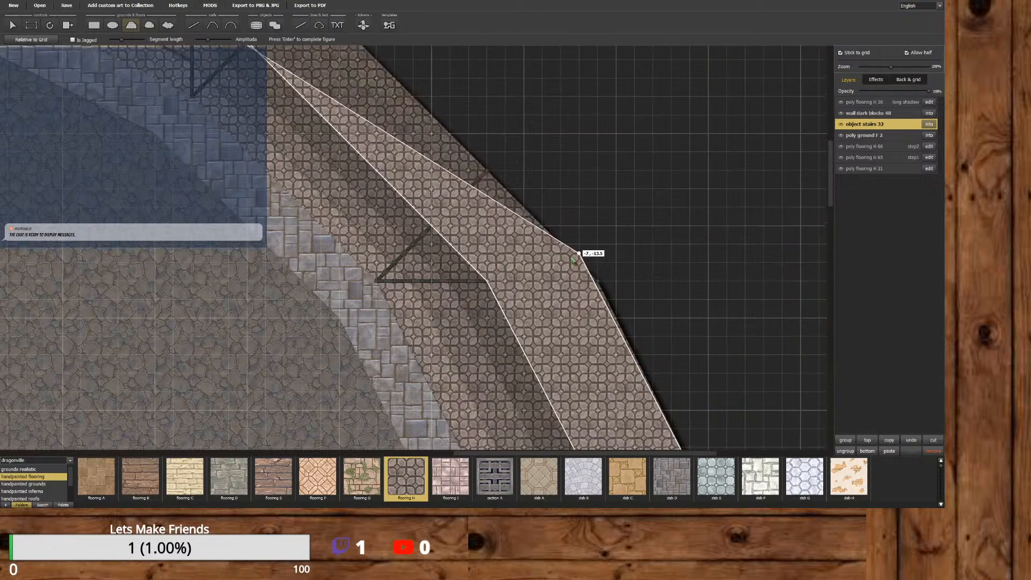
click(597, 281)
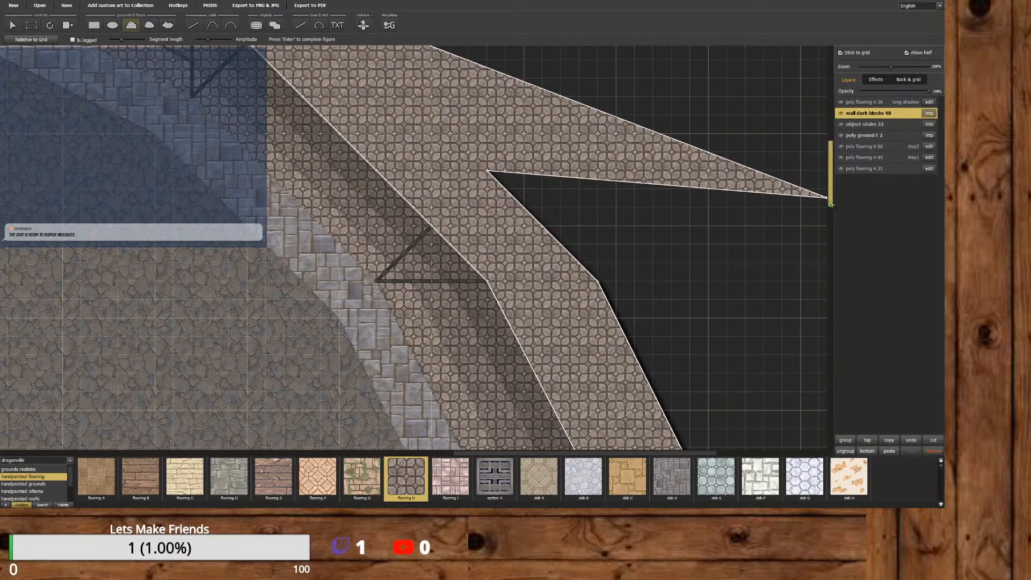
scroll(821, 171, down, 5)
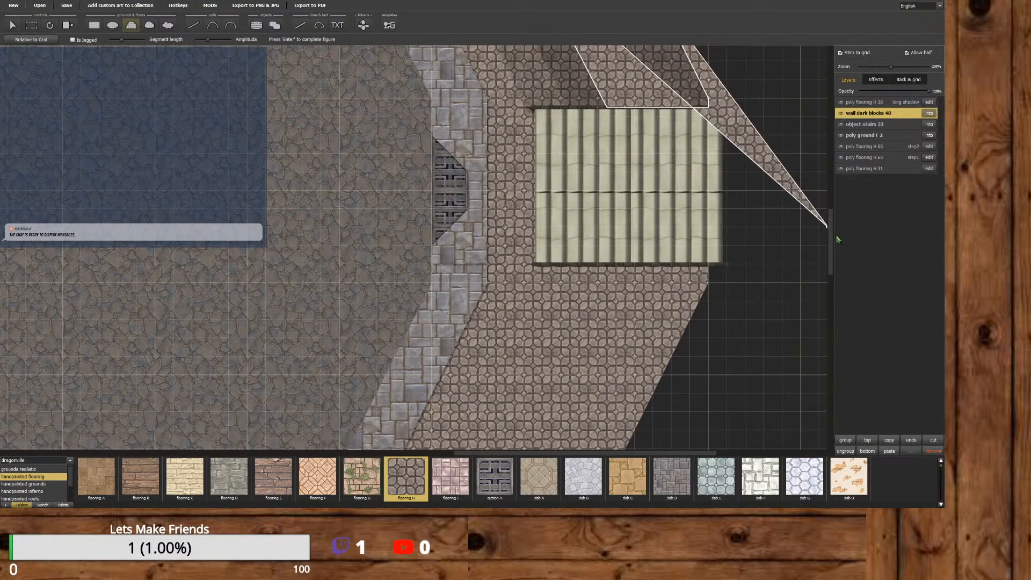
drag(833, 237, 805, 126)
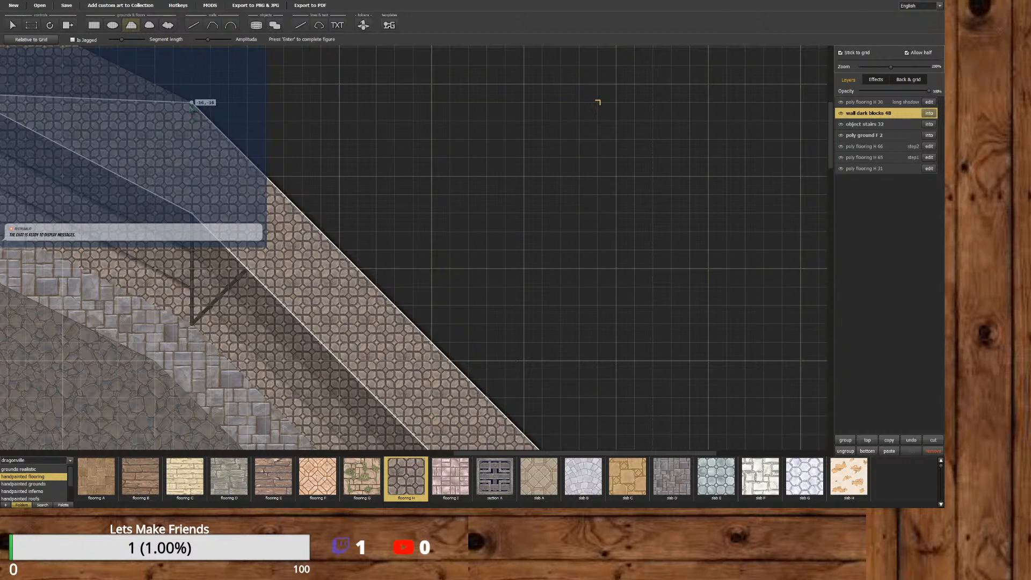
click(192, 103)
drag(576, 455, 448, 456)
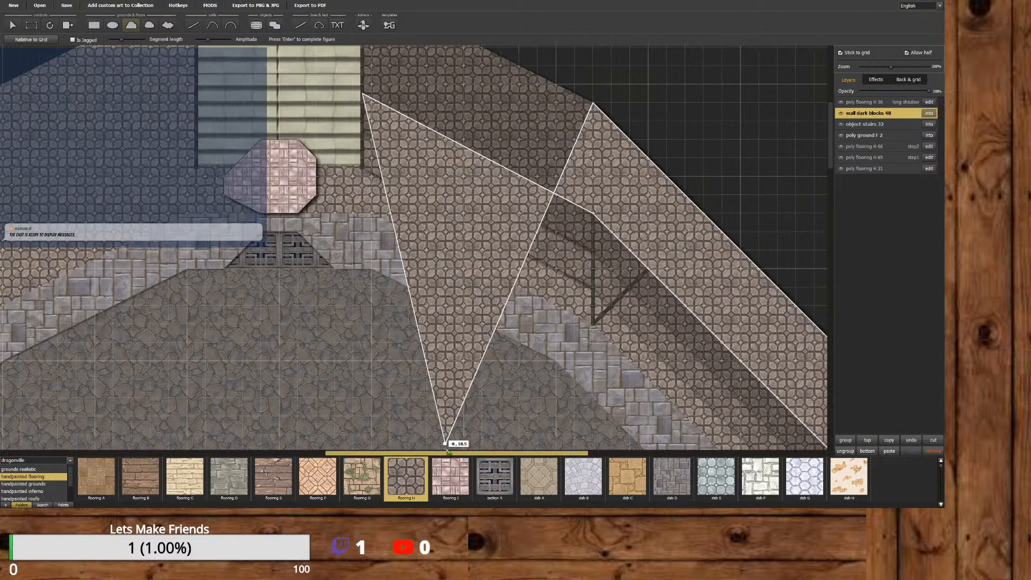
drag(829, 161, 822, 134)
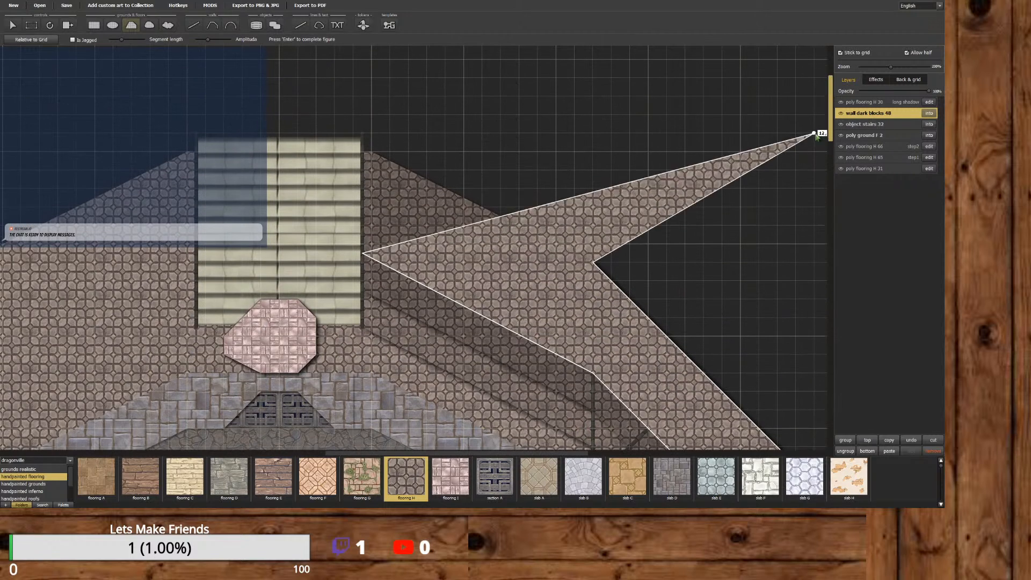
click(363, 151)
click(364, 254)
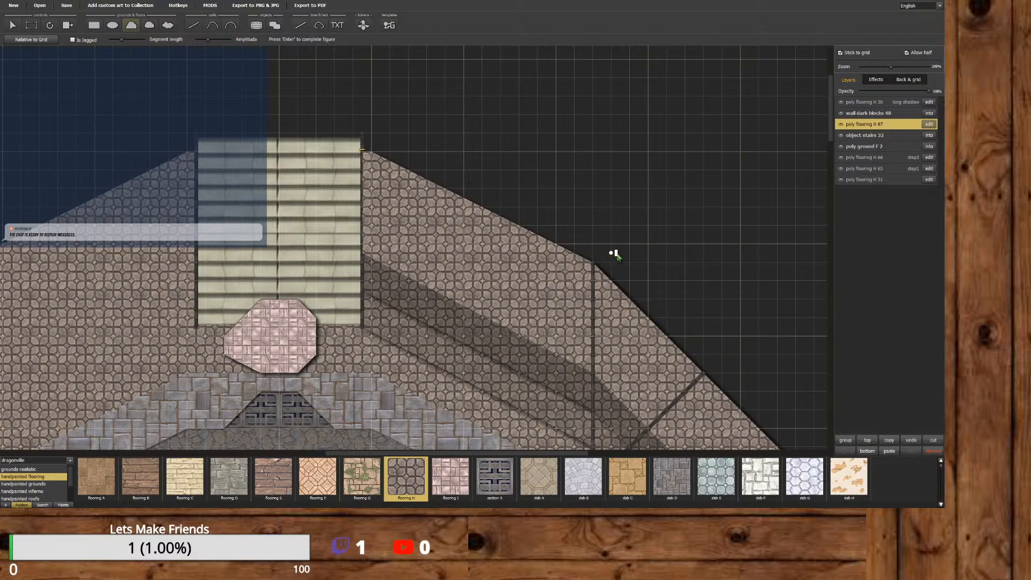
Move the third-tier flooring layer below the wall, stairs and ground layers, directly above the second-tier flooring.
drag(878, 152, 878, 153)
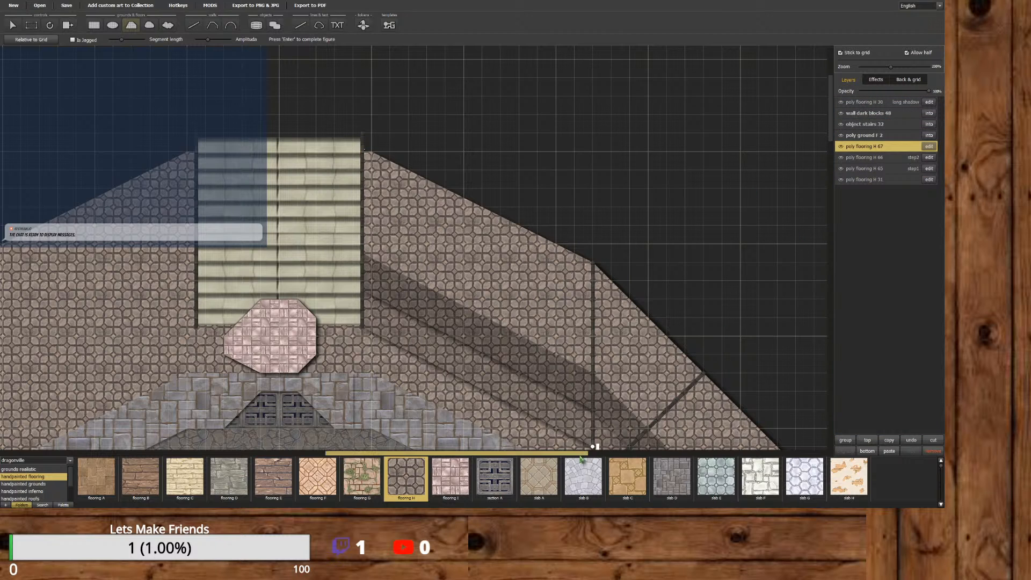
key(Right)
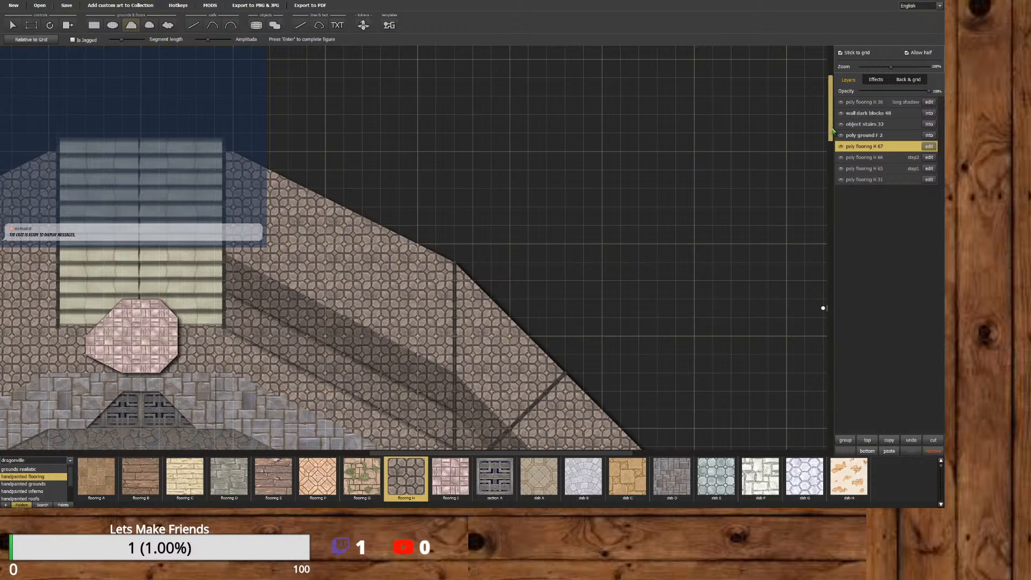
mouse_move(830, 128)
mouse_down()
mouse_move(828, 224)
mouse_move(815, 120)
mouse_up()
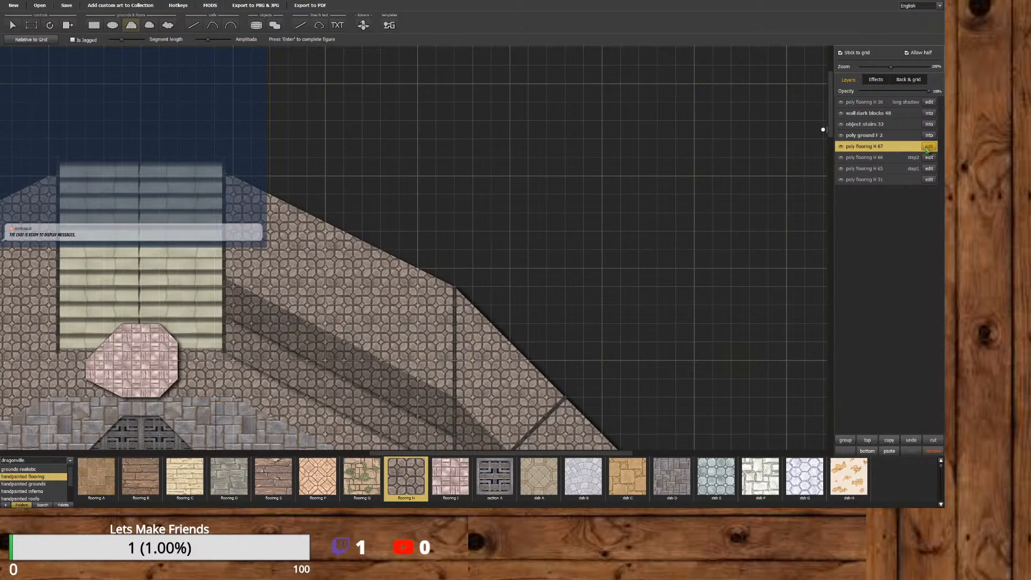
Create a new effect preset named step3 and open it for editing.
click(876, 81)
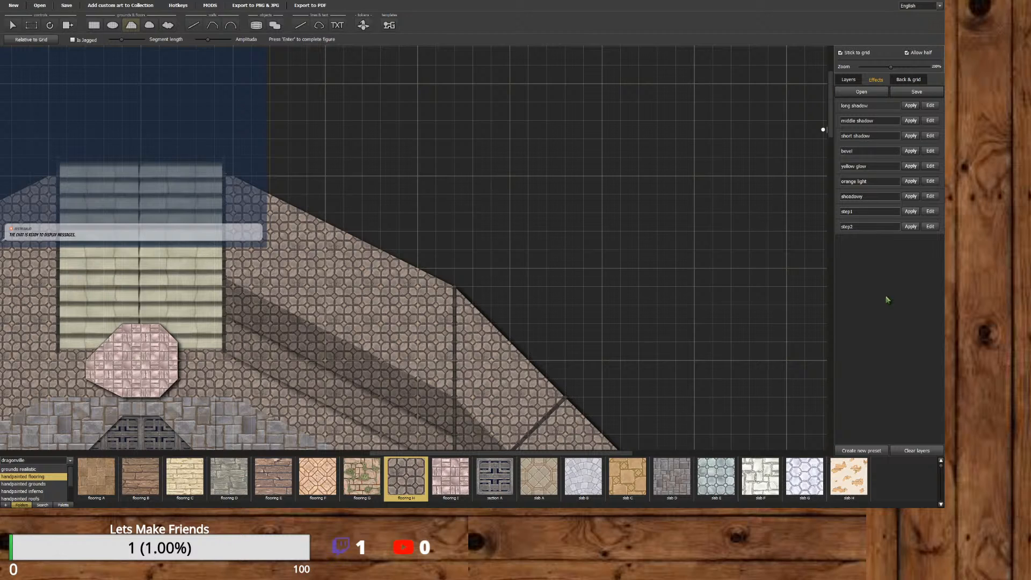
click(869, 451)
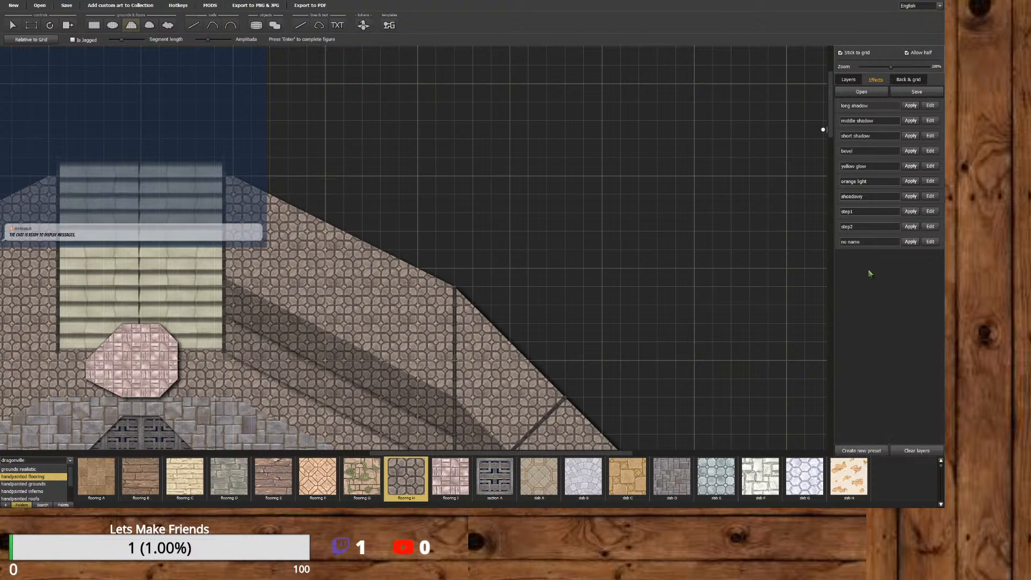
text(step3)
click(930, 241)
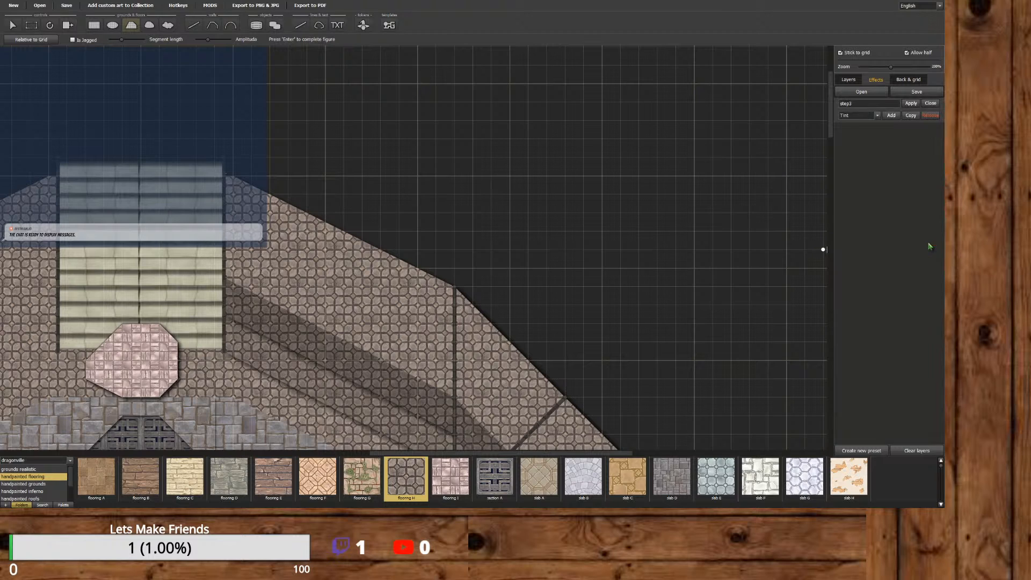
Add a Drop Shadow effect and a black Tint effect to the step3 preset.
click(877, 116)
click(873, 135)
click(891, 116)
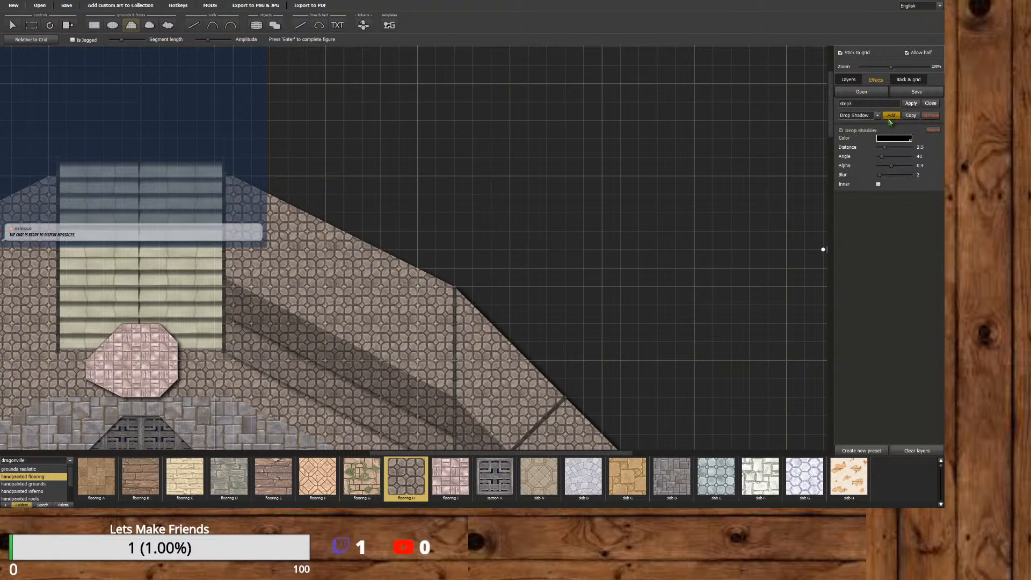
click(877, 115)
click(859, 158)
click(891, 116)
click(902, 205)
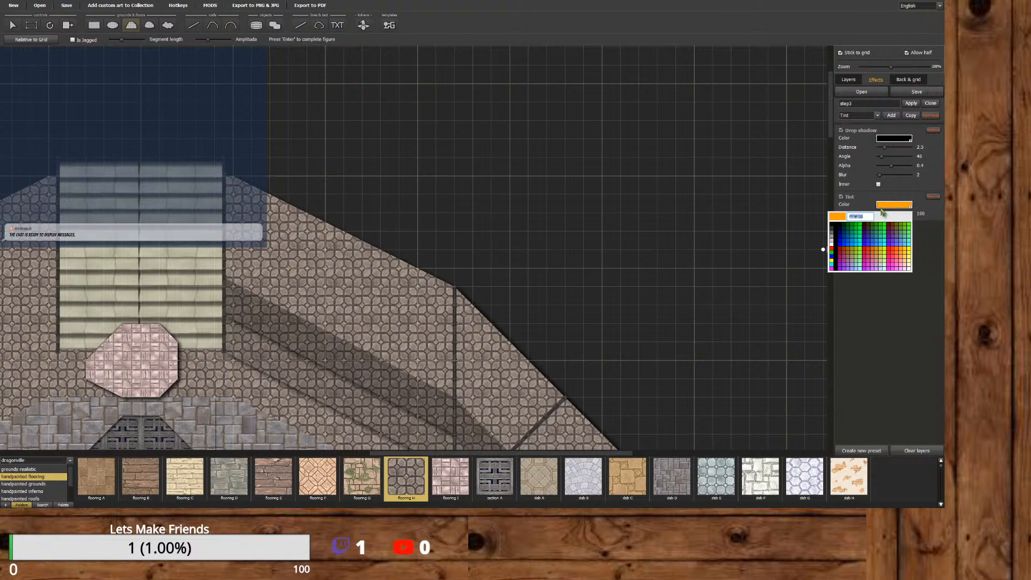
click(833, 227)
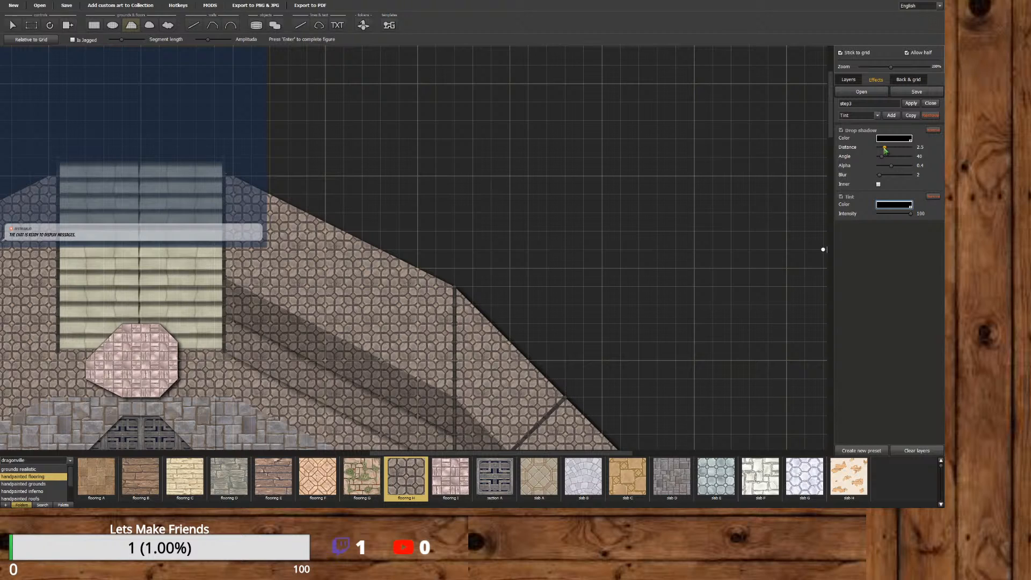
Set step3's drop shadow to maximum distance, alpha 0.8 and blur 22, its tint intensity to 45, and apply it to the third-tier flooring.
click(885, 149)
drag(905, 151, 911, 153)
drag(891, 166, 904, 169)
drag(881, 178, 893, 179)
drag(912, 215, 894, 214)
click(910, 107)
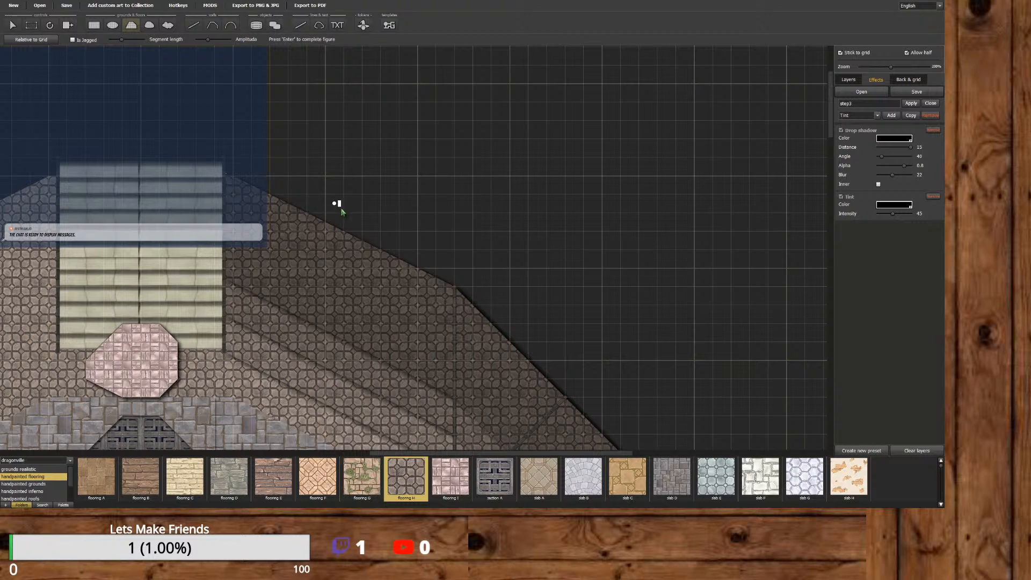
click(931, 103)
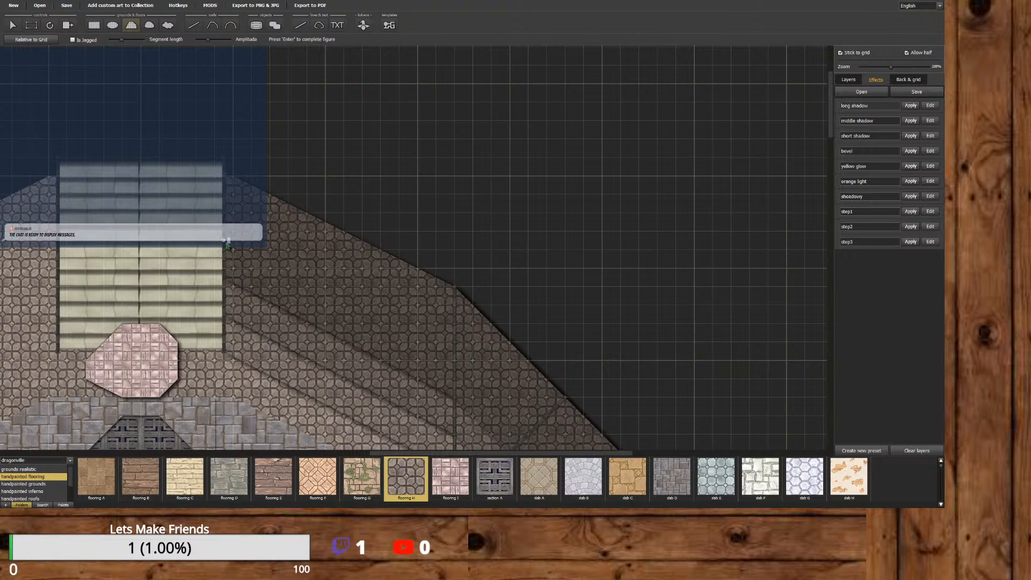
Start a fourth-tier flooring H polygon, tracing its inner edge from the north staircase's east side to the east staircase's top edge.
click(228, 241)
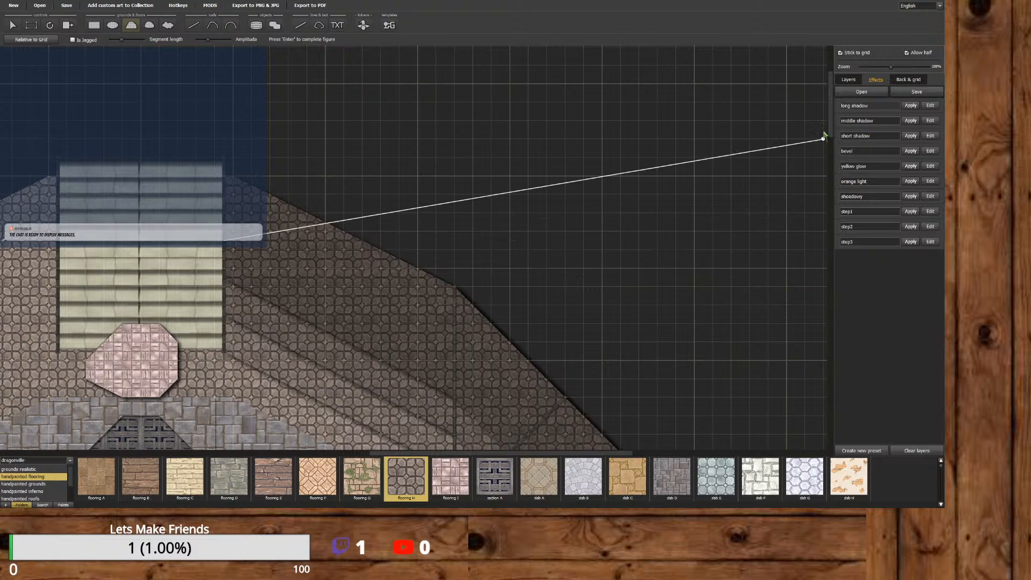
drag(832, 129, 830, 172)
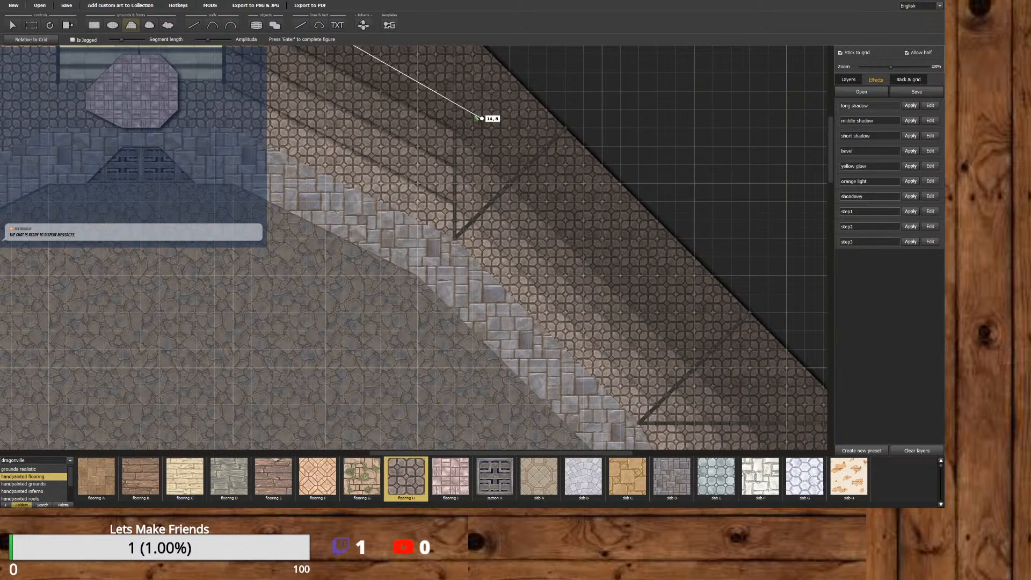
click(454, 91)
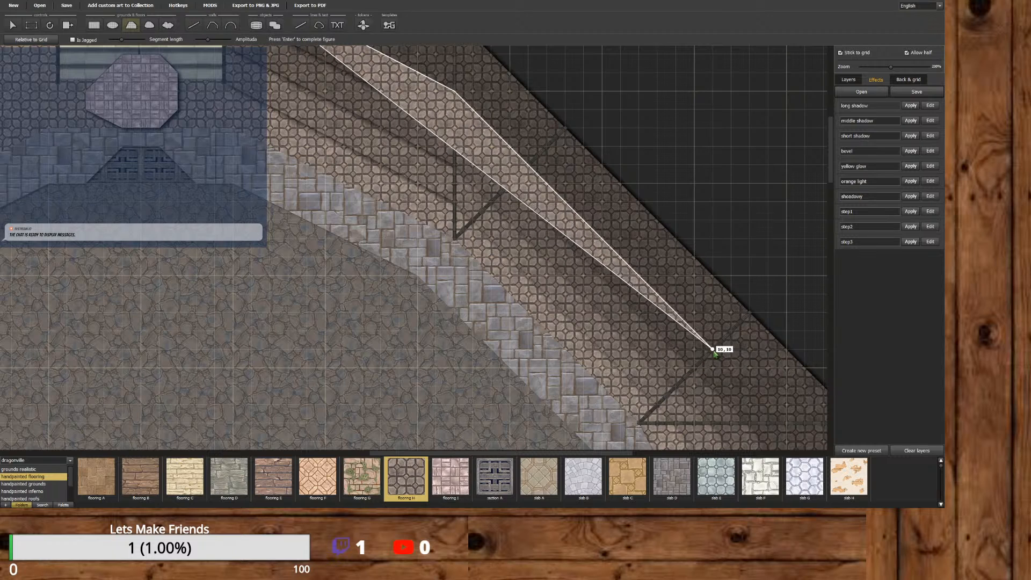
drag(594, 452, 656, 451)
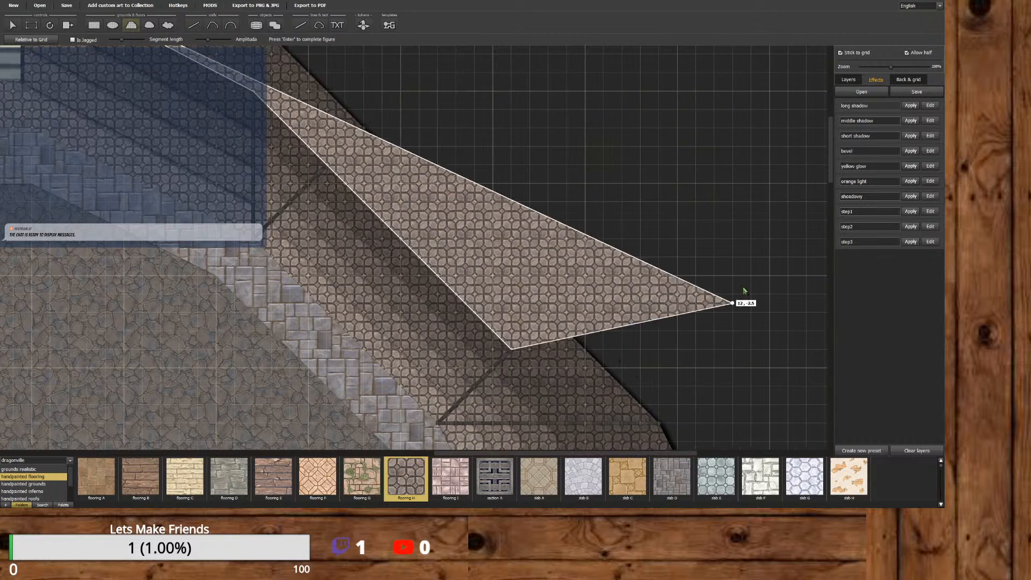
drag(830, 172, 830, 216)
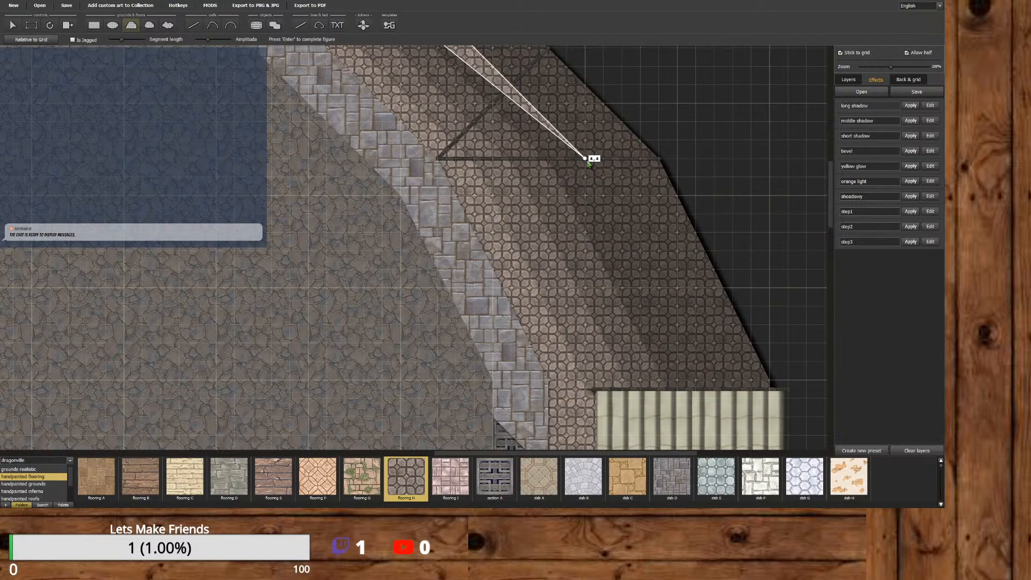
click(587, 161)
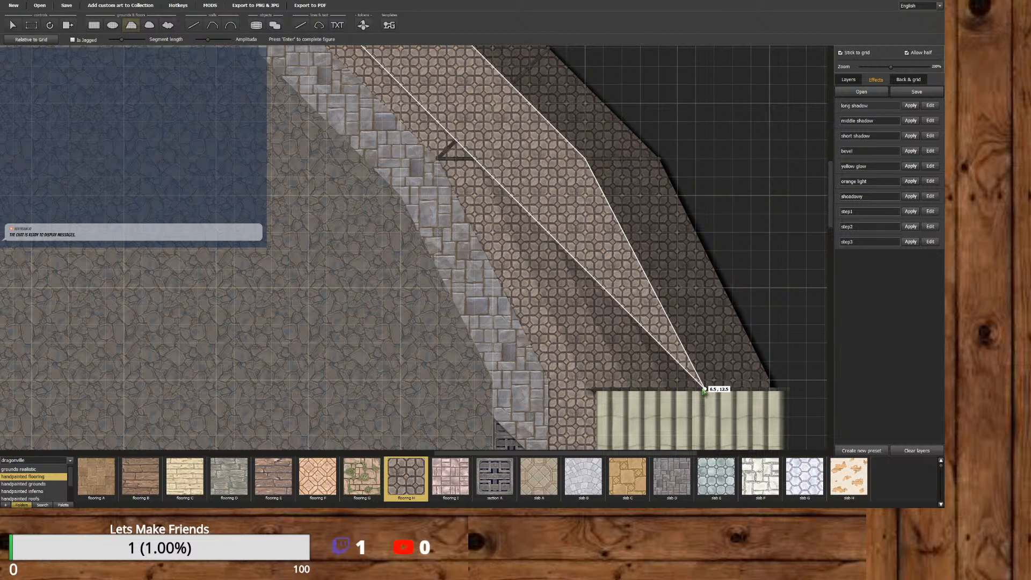
click(704, 389)
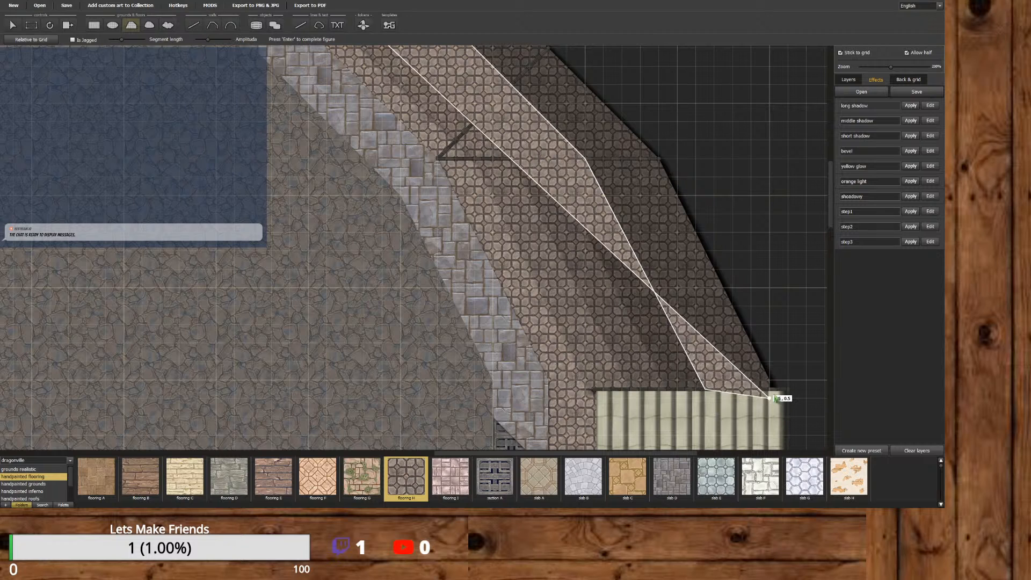
Complete the fourth-tier flooring polygon along the platform's outer edge, from the east staircase's outer corner back to the north staircase.
click(769, 389)
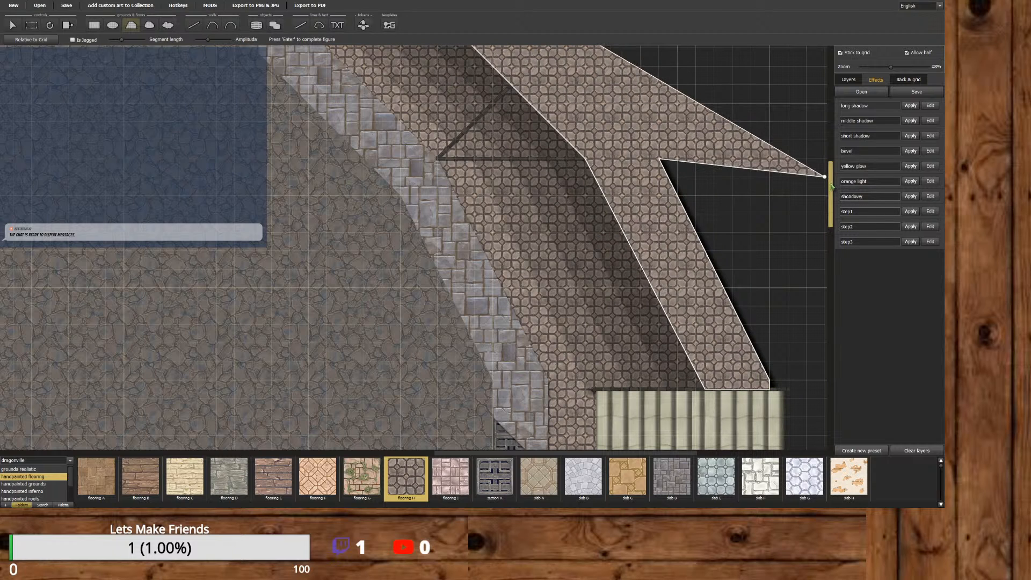
drag(829, 161, 829, 131)
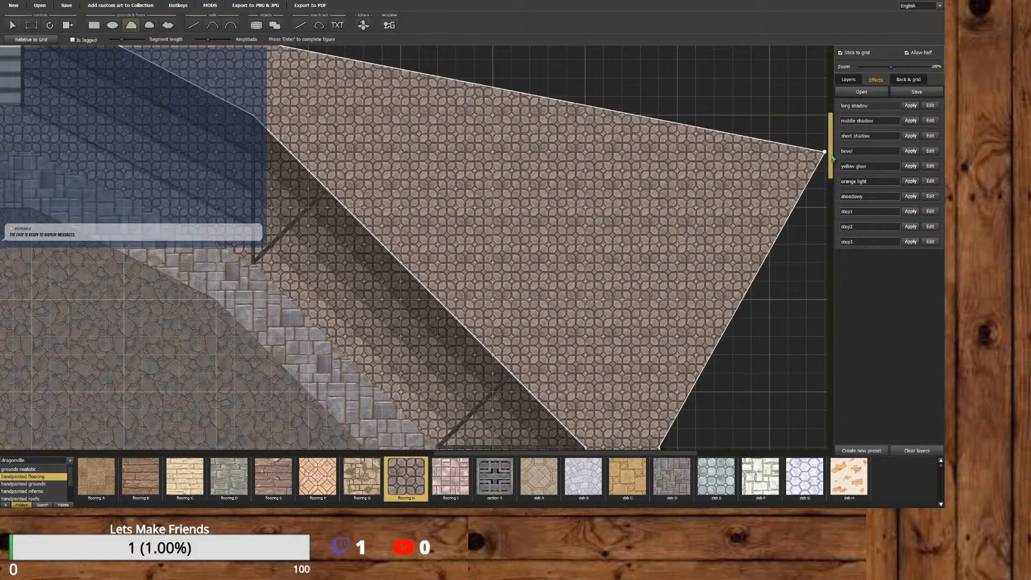
drag(829, 150, 829, 118)
drag(579, 452, 502, 453)
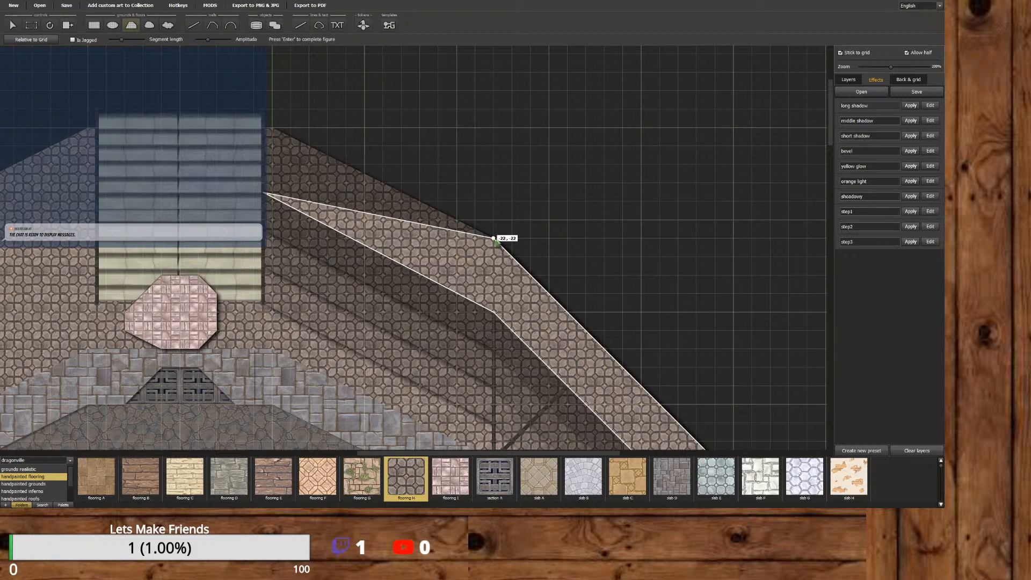
click(476, 240)
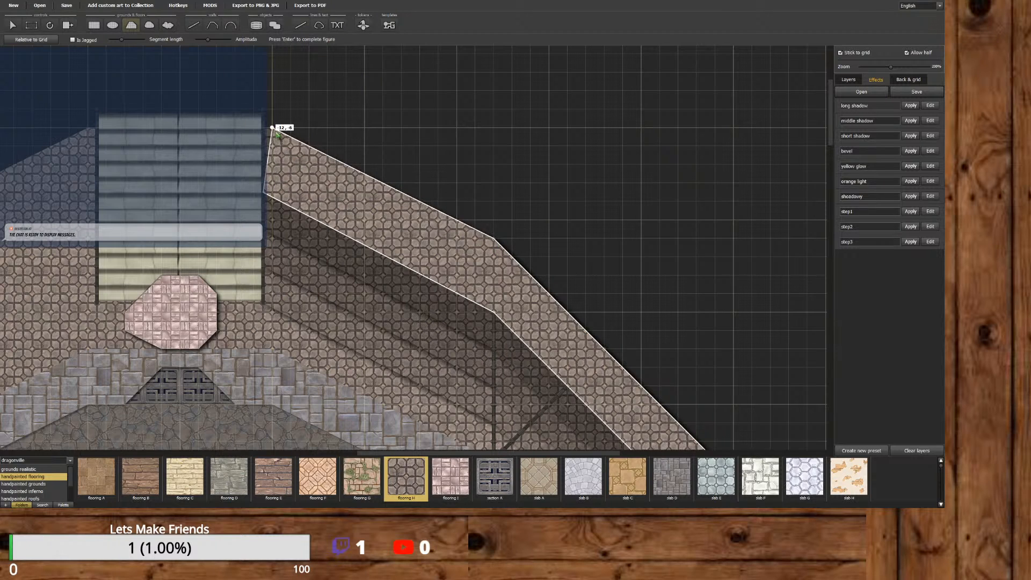
click(267, 129)
click(265, 192)
key(Return)
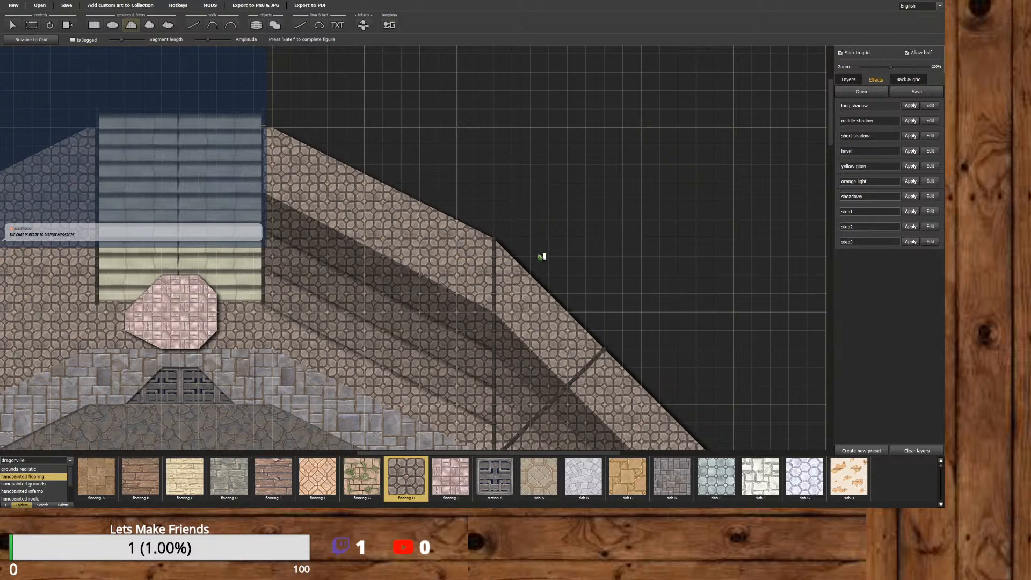
Create a new effect preset named step4 and open it for editing.
drag(508, 454, 563, 454)
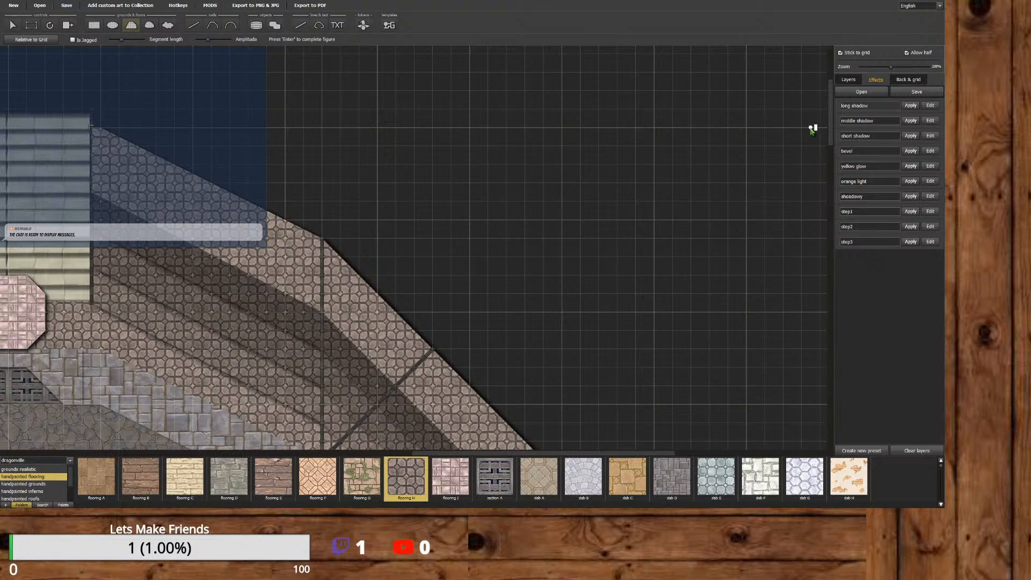
click(861, 452)
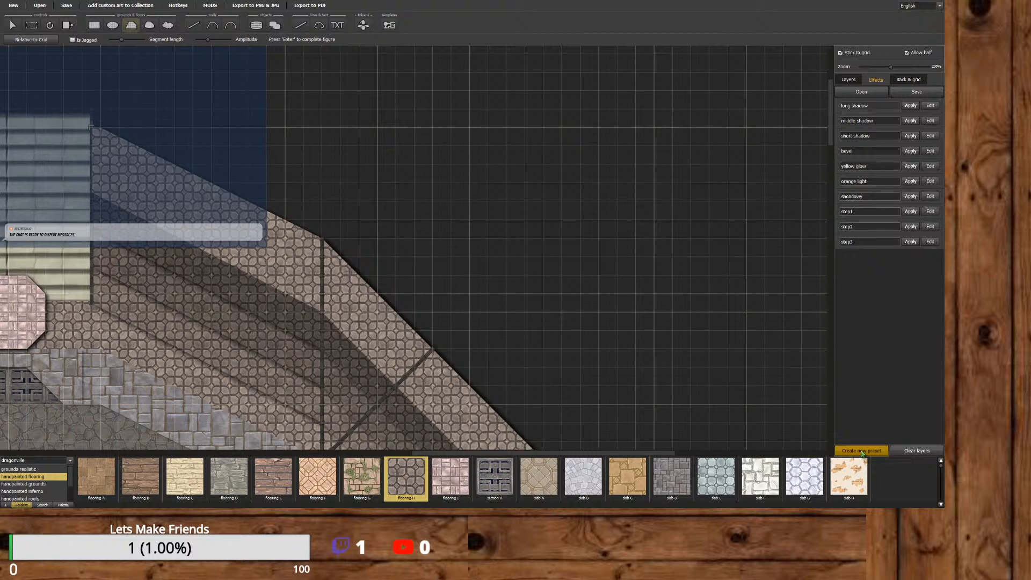
drag(869, 257, 812, 267)
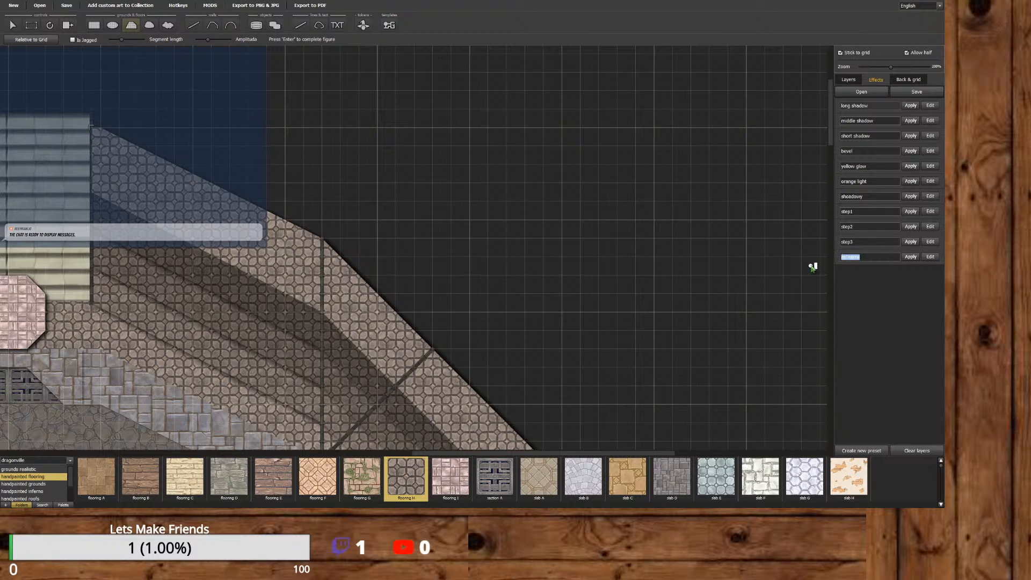
text(step4)
click(929, 257)
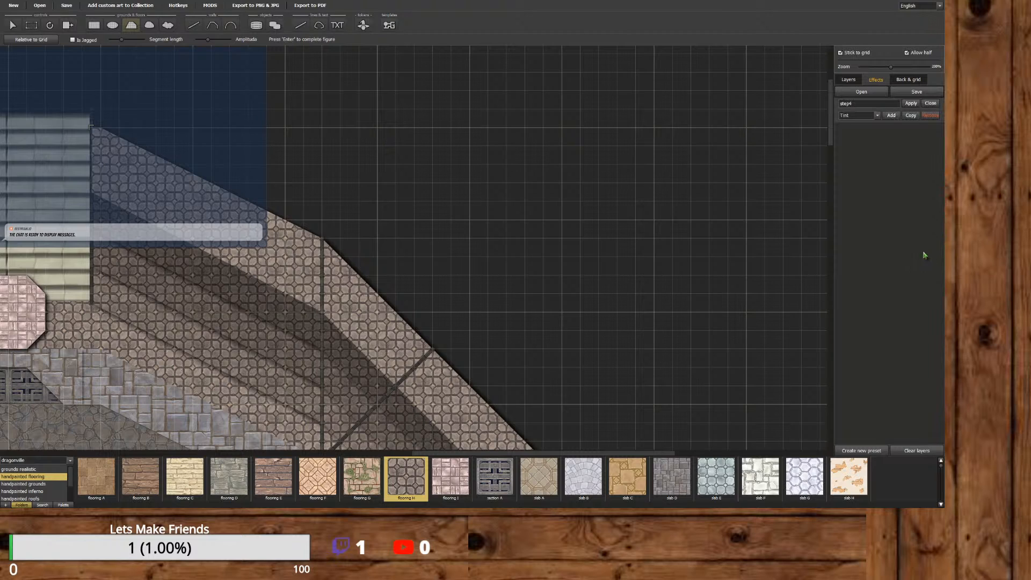
Add a Drop Shadow effect and a Tint effect to the step4 preset.
click(876, 115)
click(873, 133)
click(891, 115)
click(877, 115)
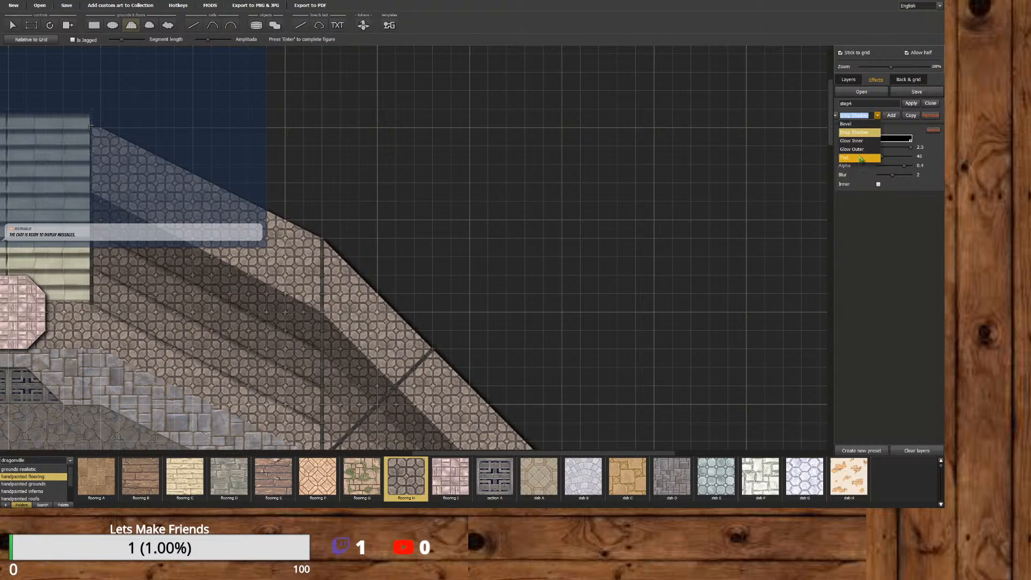
click(859, 157)
click(891, 115)
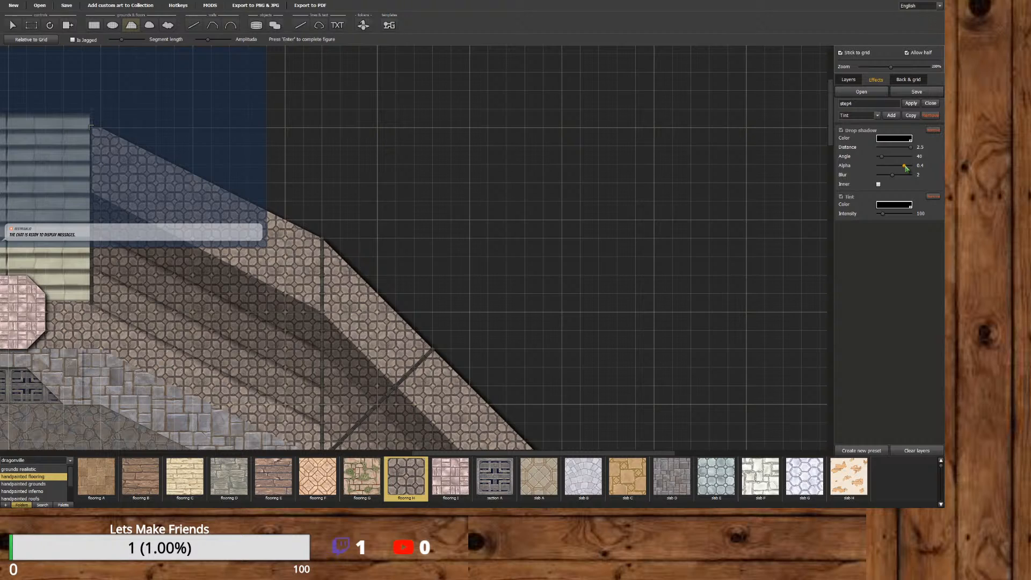
Set step4's drop shadow to maximum distance, alpha 0.8 and blur 22, its tint intensity to 60, and apply it to the fourth-tier flooring.
drag(906, 168, 905, 168)
drag(911, 149, 912, 152)
drag(893, 175, 892, 175)
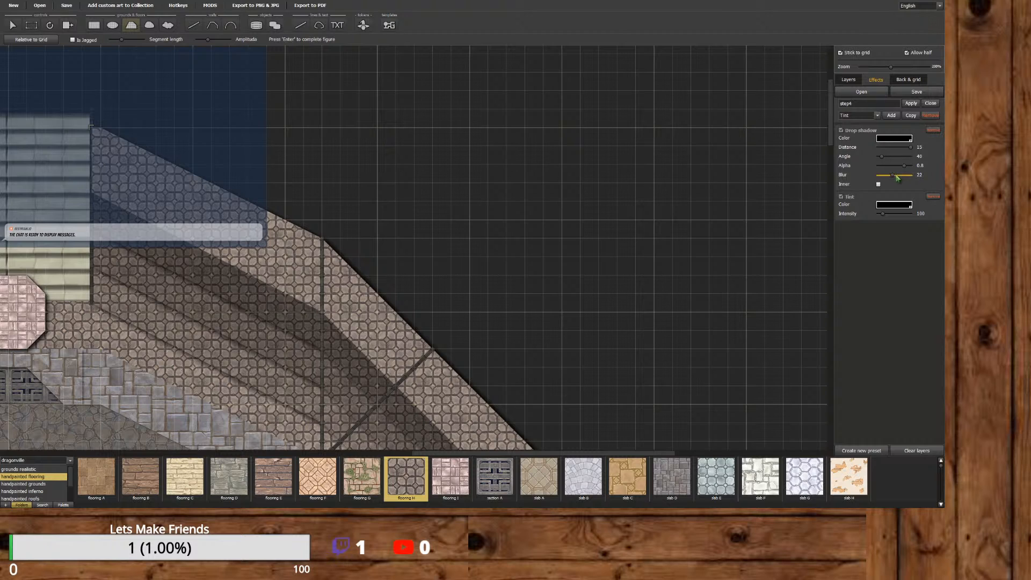
click(884, 215)
drag(886, 215, 900, 217)
click(912, 104)
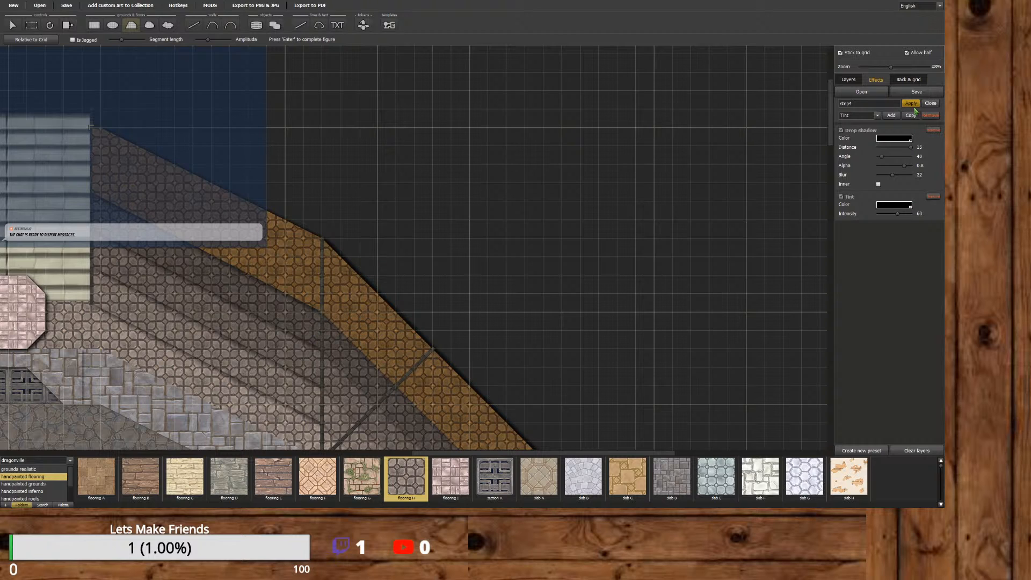
Set step4's tint colour to black, reapply the preset to the fourth-tier flooring and close its settings.
click(910, 205)
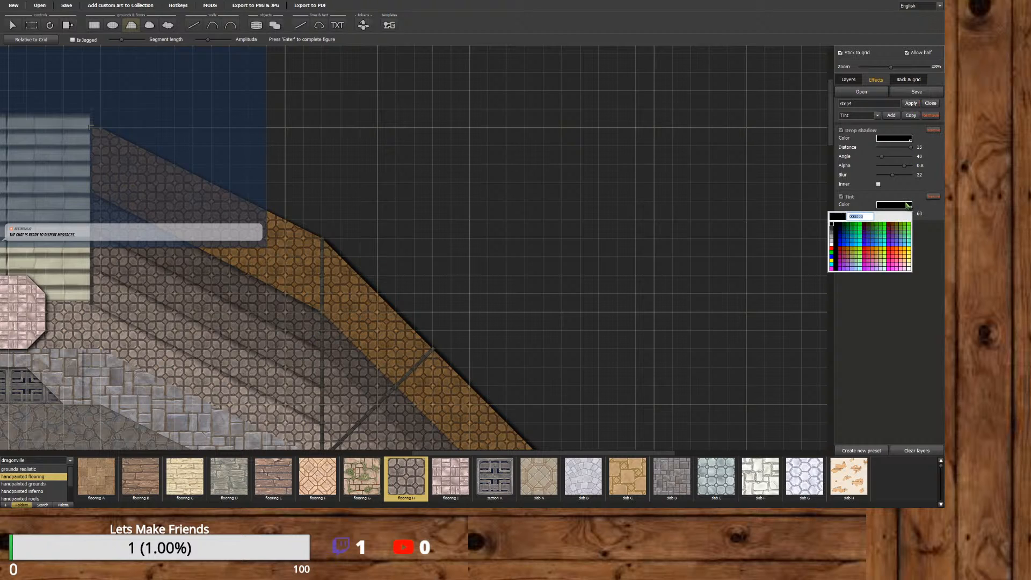
click(859, 234)
click(890, 207)
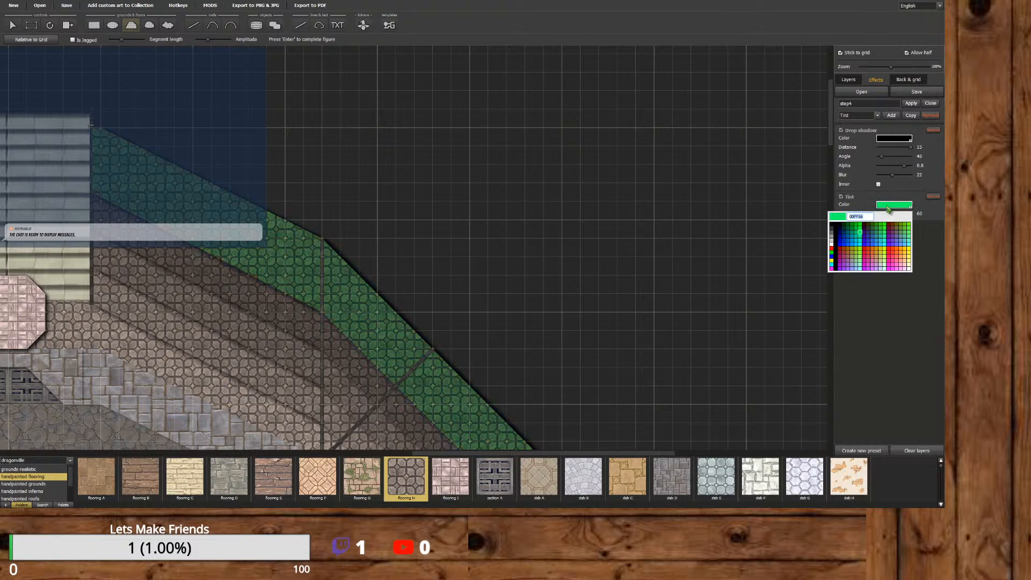
click(834, 226)
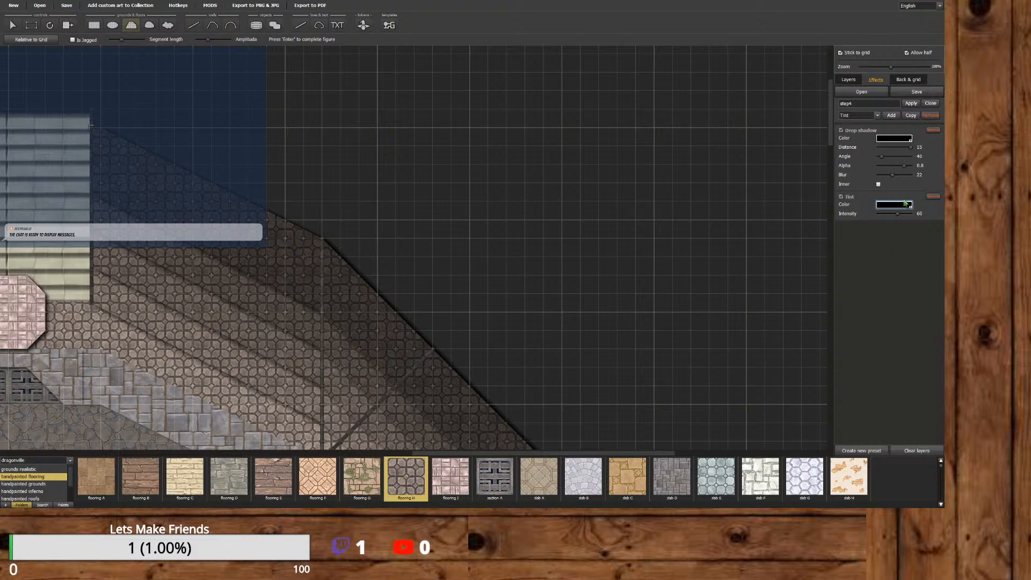
click(913, 105)
click(931, 103)
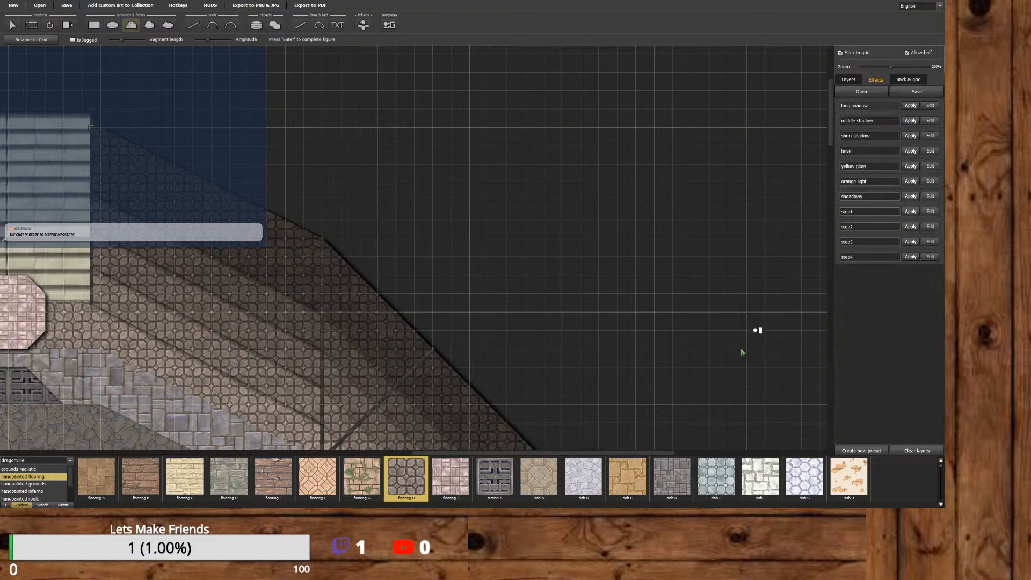
Start a fifth-tier flooring H polygon, tracing its inner edge from the north staircase's east side to the east staircase's top edge.
drag(672, 452, 561, 454)
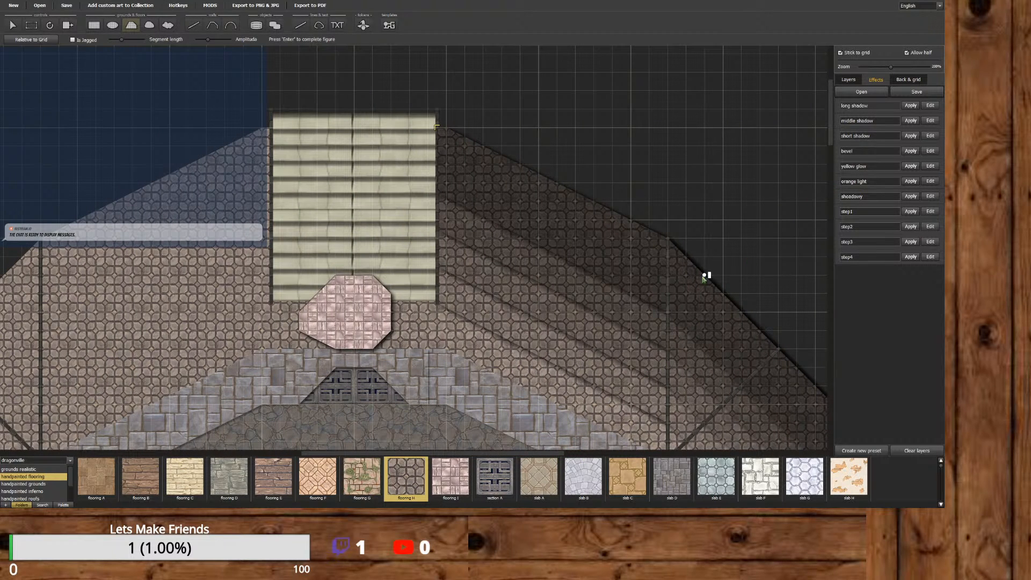
click(437, 156)
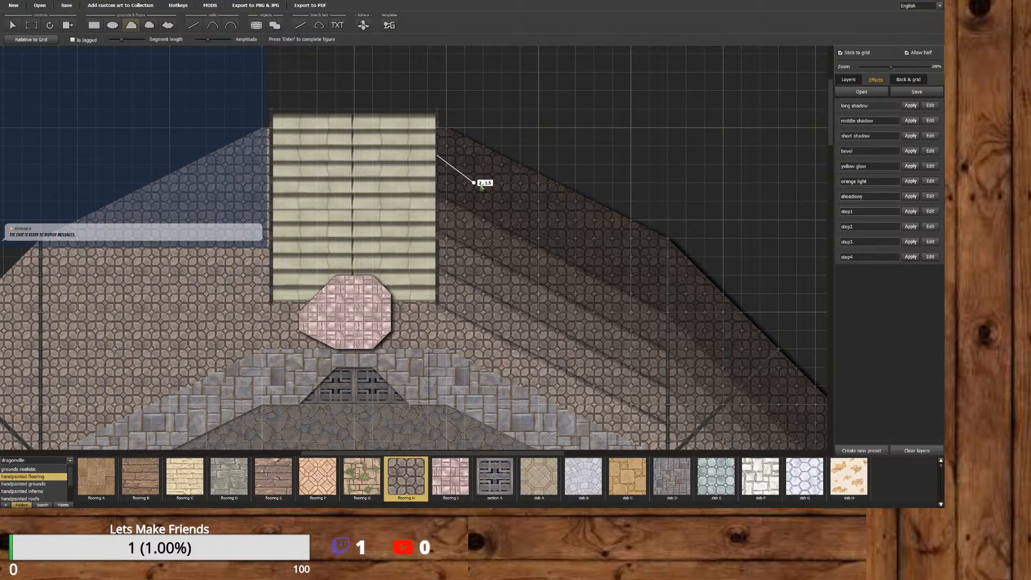
click(667, 275)
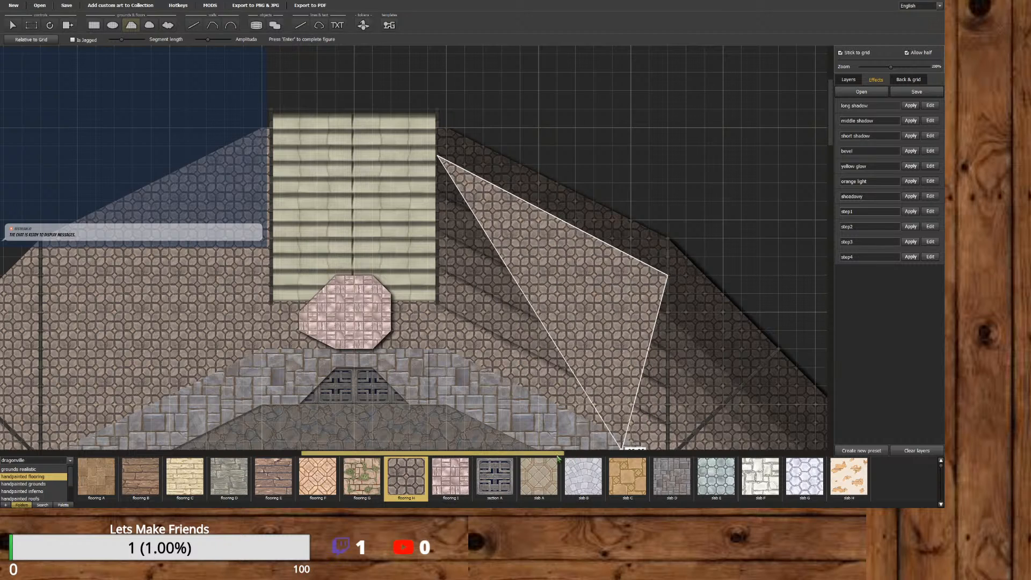
drag(556, 459, 675, 435)
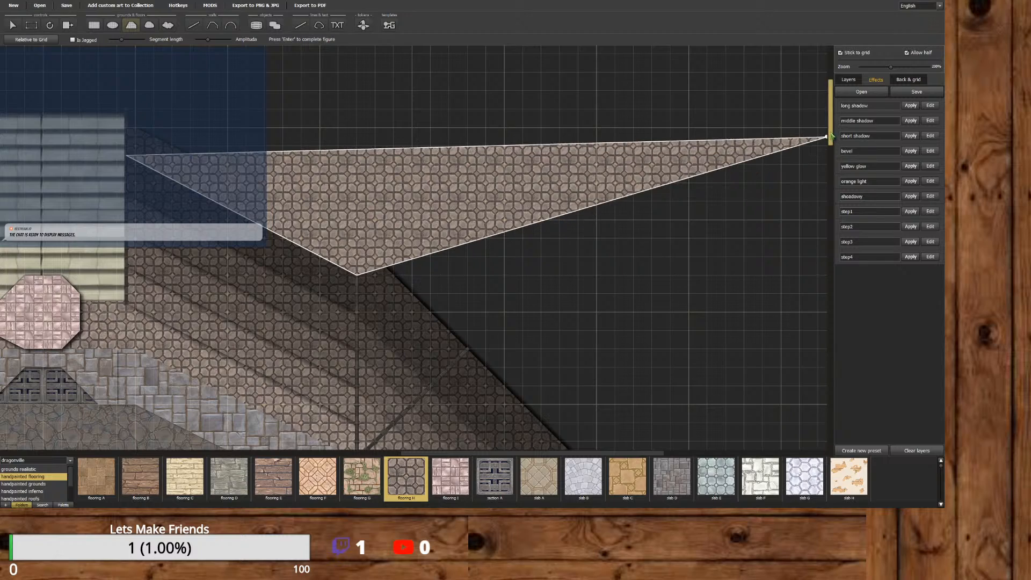
drag(828, 138, 828, 198)
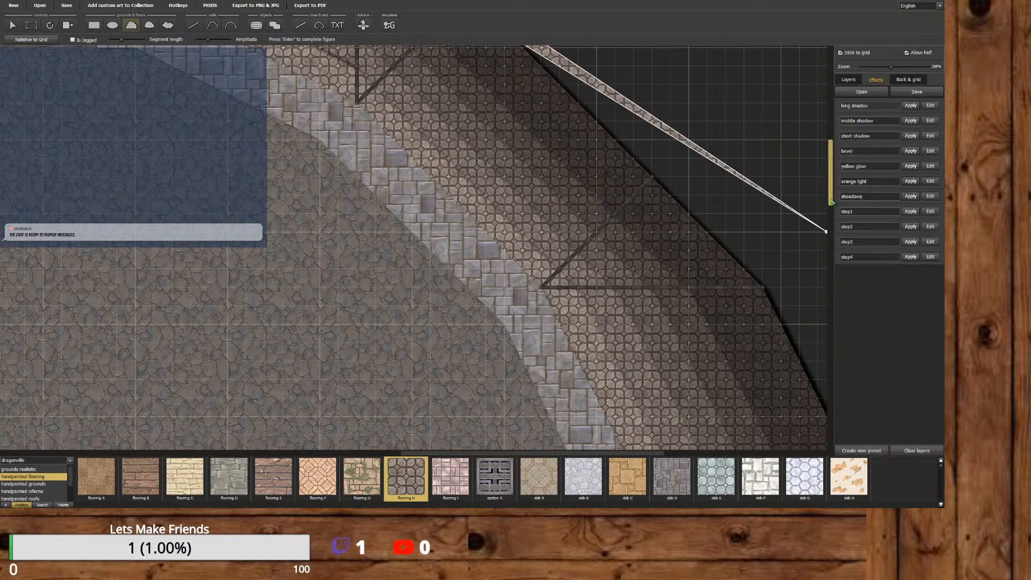
drag(830, 194, 830, 139)
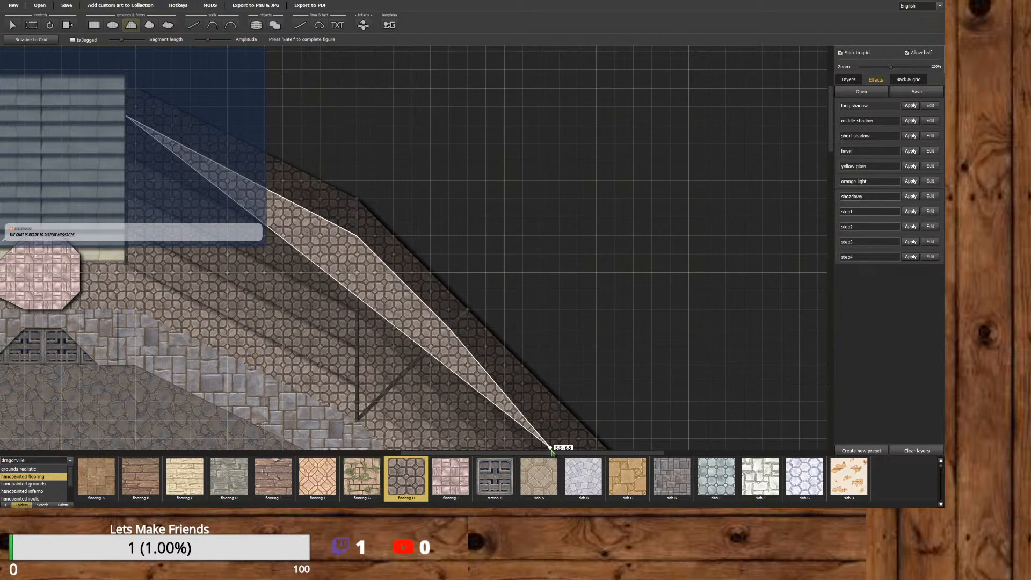
drag(553, 453, 572, 453)
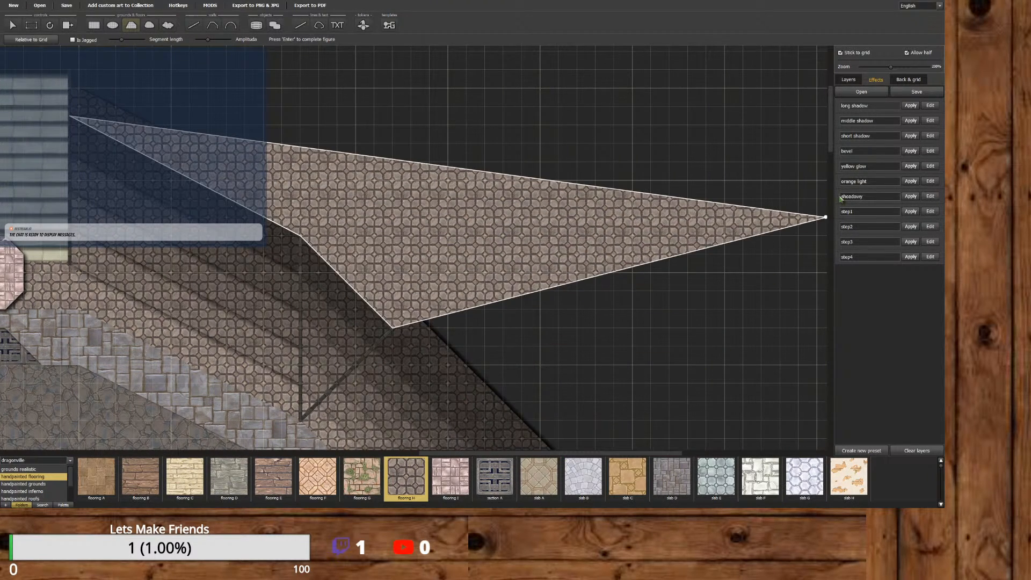
drag(830, 147, 827, 201)
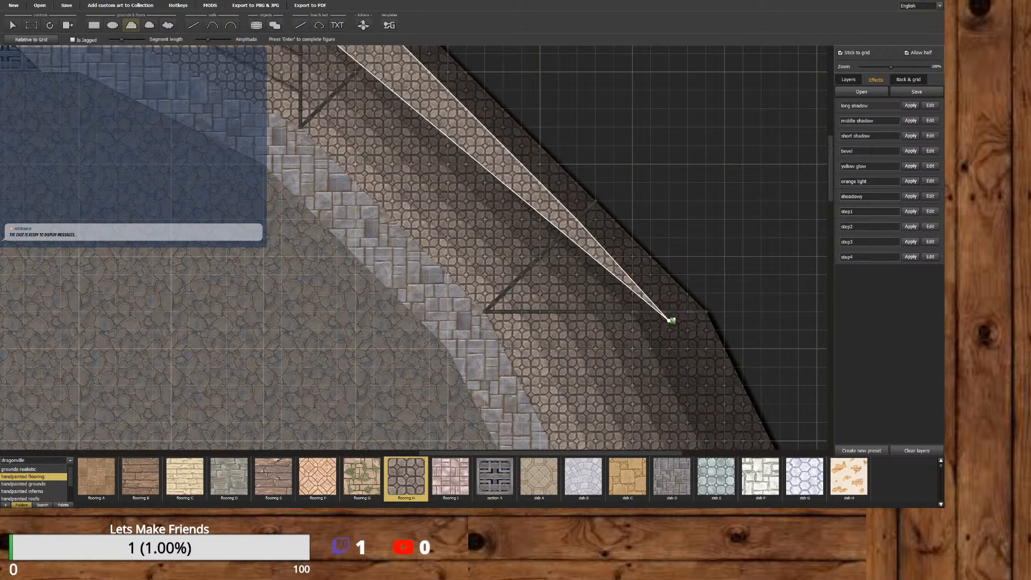
click(671, 321)
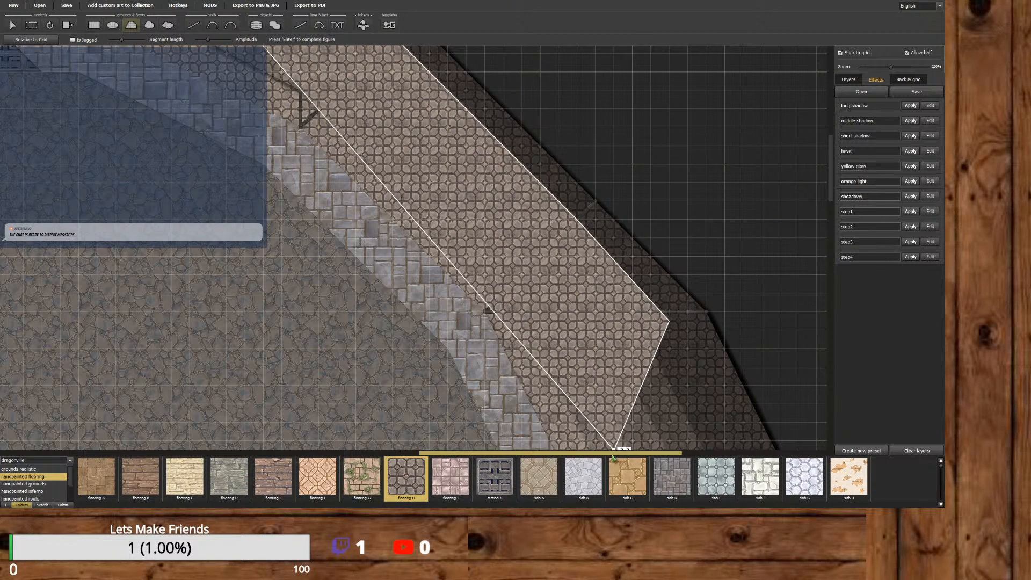
drag(623, 453, 679, 453)
drag(828, 199, 816, 241)
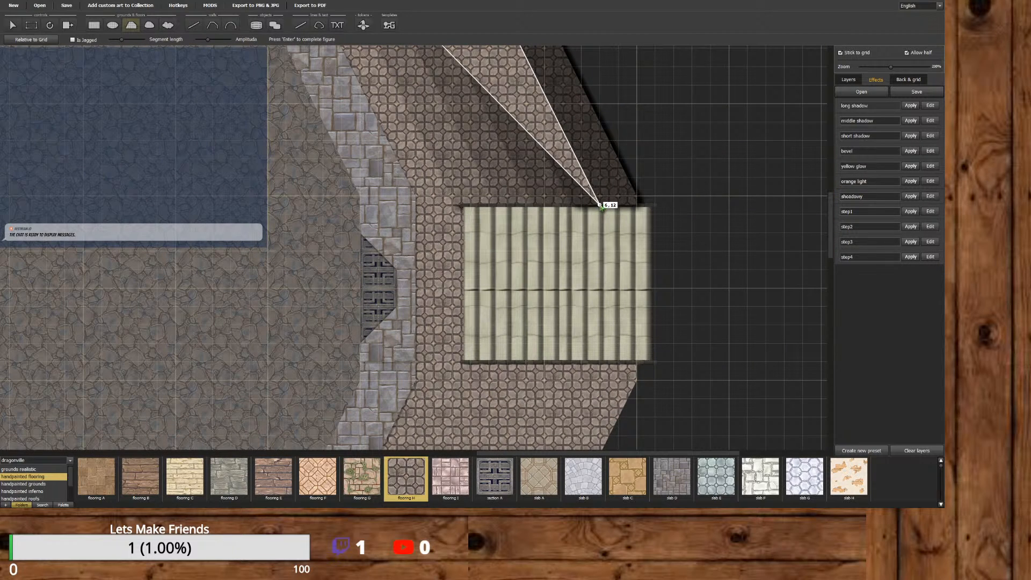
click(608, 206)
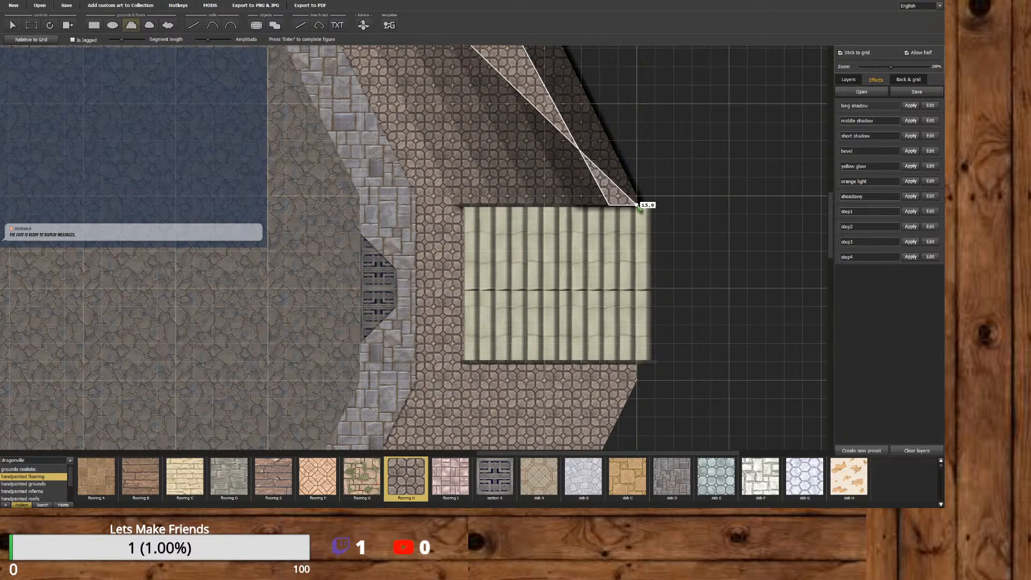
Complete the fifth-tier flooring polygon along the platform's outer edge, from the east staircase's outer corner back to the north staircase.
click(636, 205)
click(637, 198)
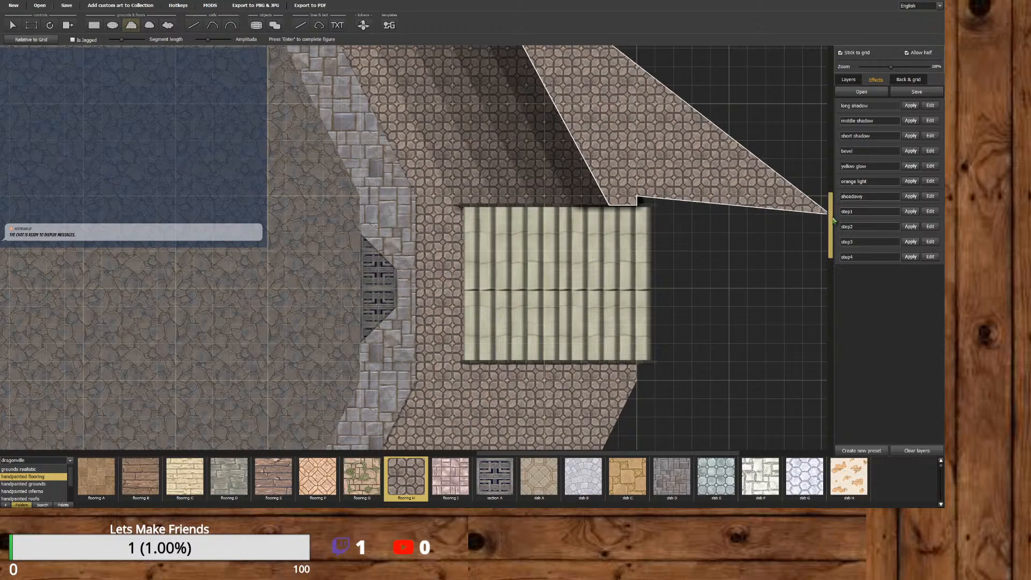
drag(829, 223, 816, 147)
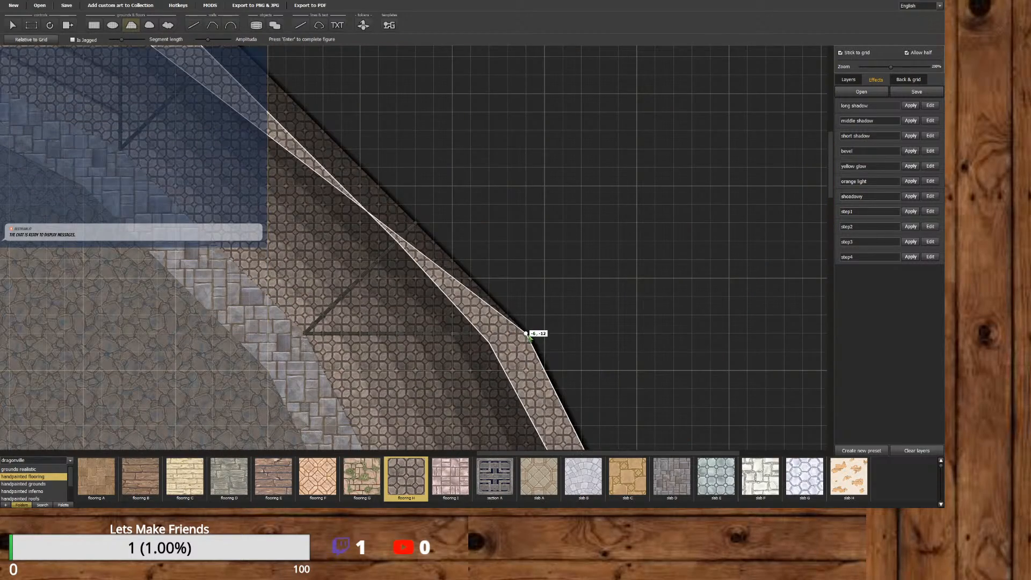
click(527, 334)
click(435, 223)
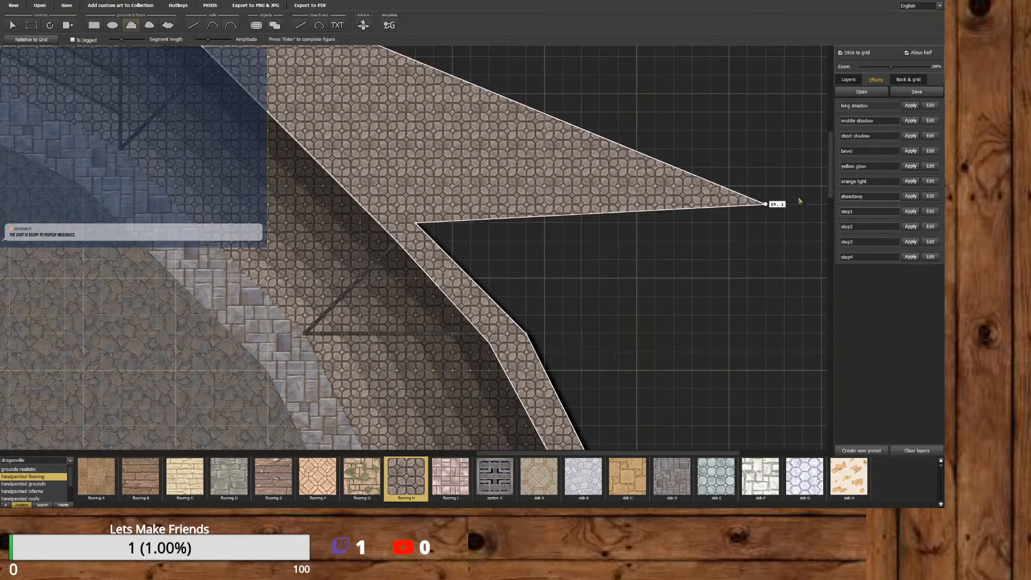
drag(828, 170, 828, 145)
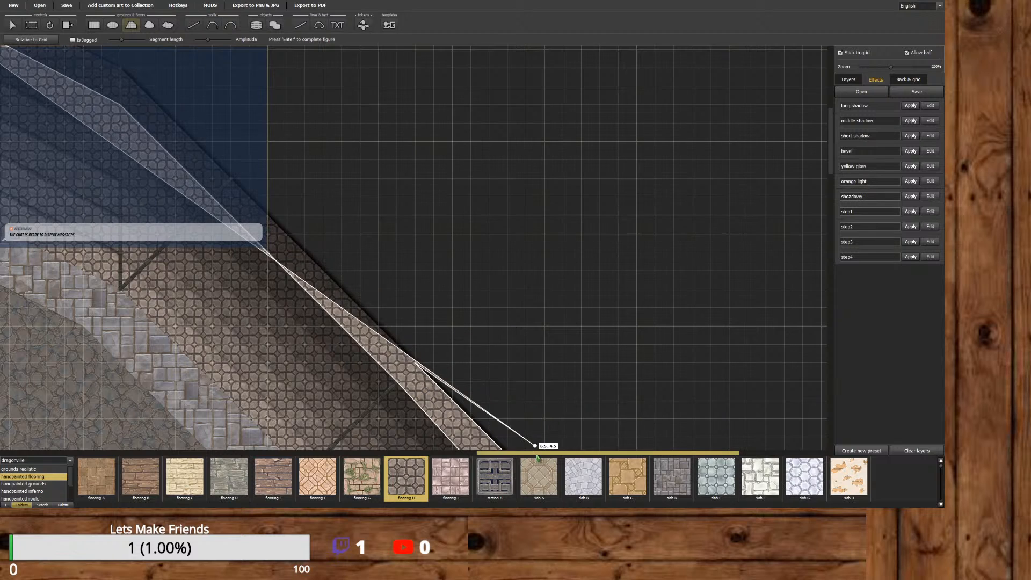
drag(537, 454, 494, 453)
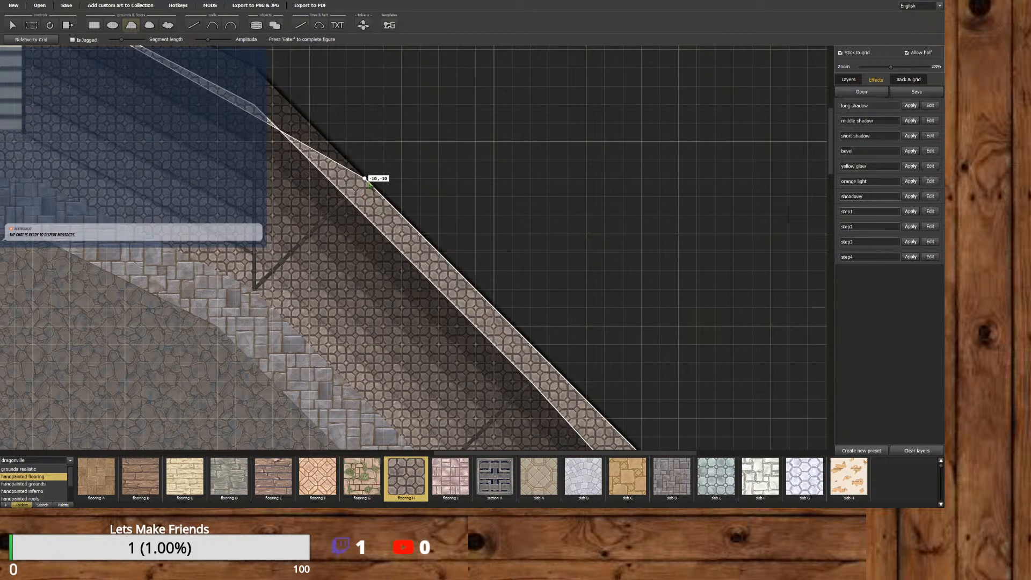
click(254, 68)
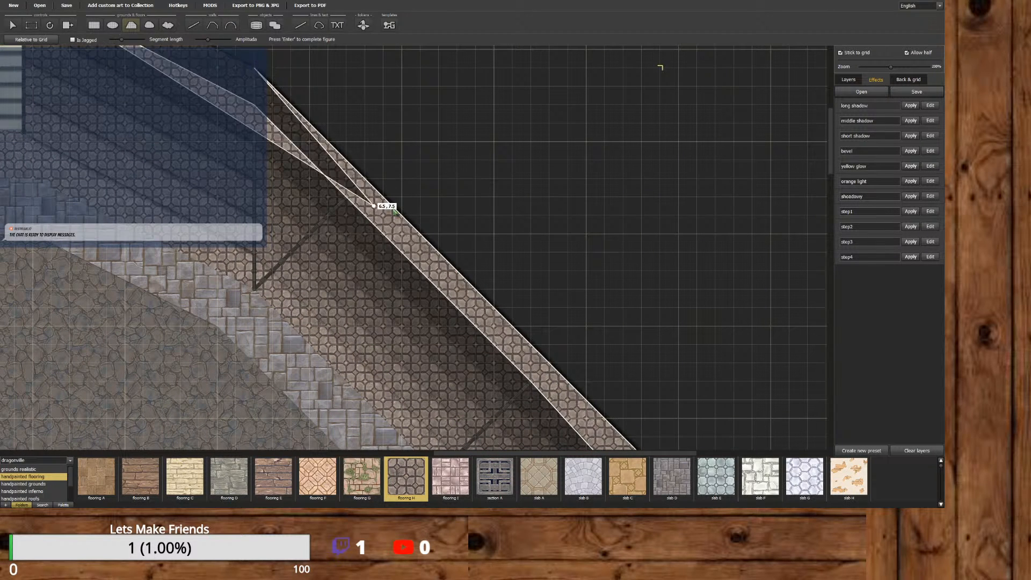
drag(831, 134, 830, 95)
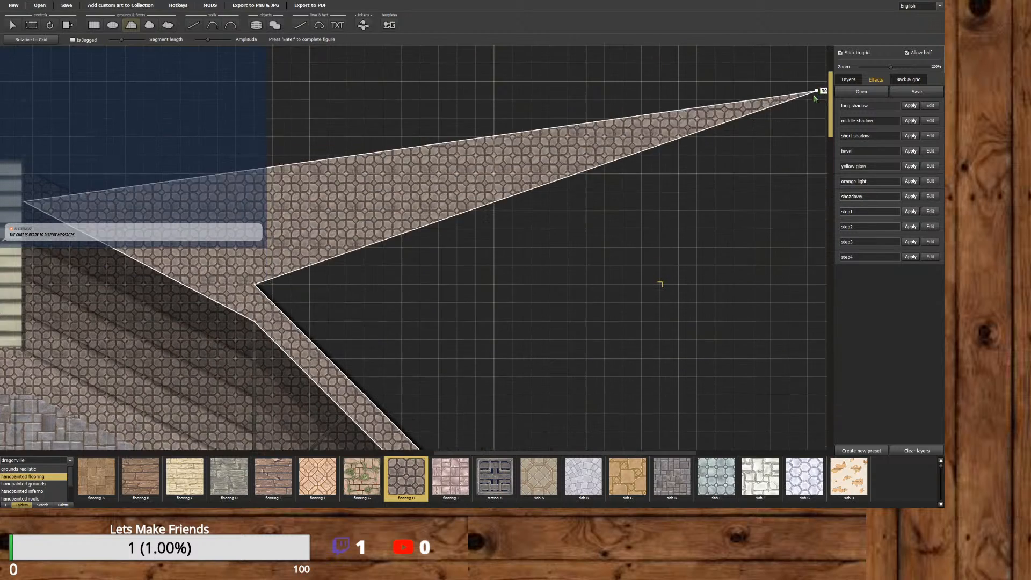
drag(515, 455, 445, 455)
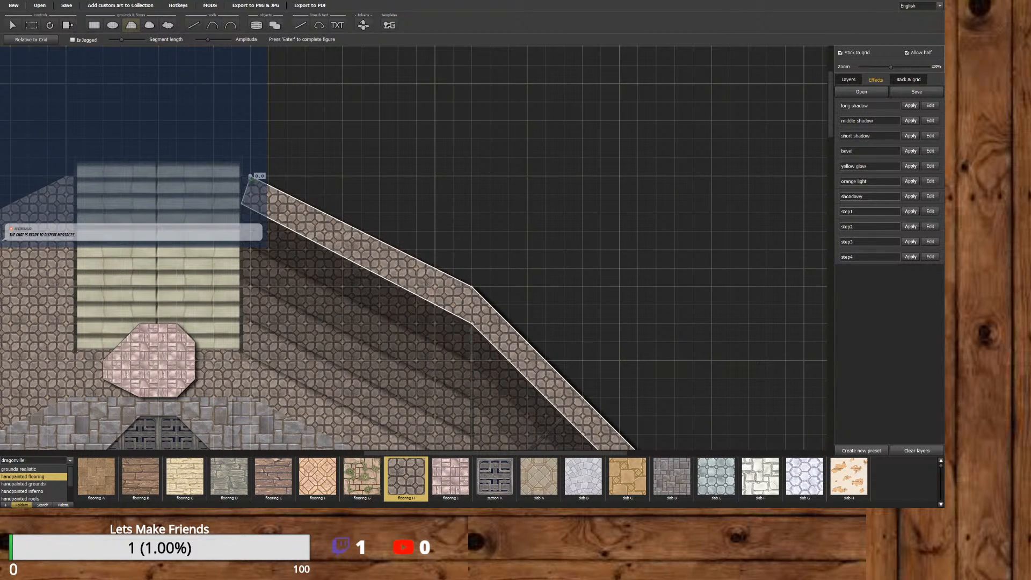
click(241, 176)
key(Return)
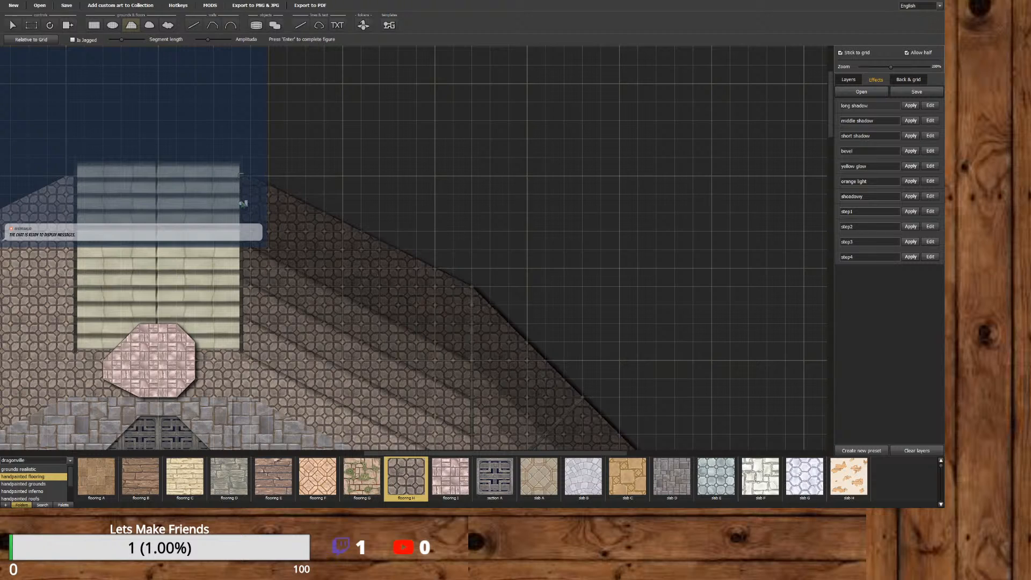
Move the step4 flooring layer below the poly ground F 2 layer and select the fifth-tier flooring layer.
click(853, 81)
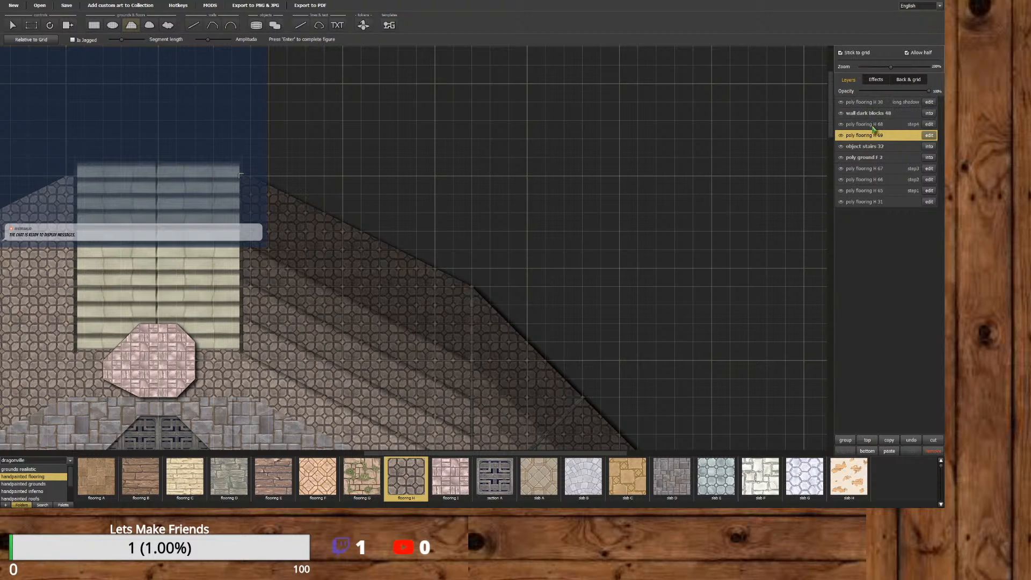
drag(875, 125, 880, 162)
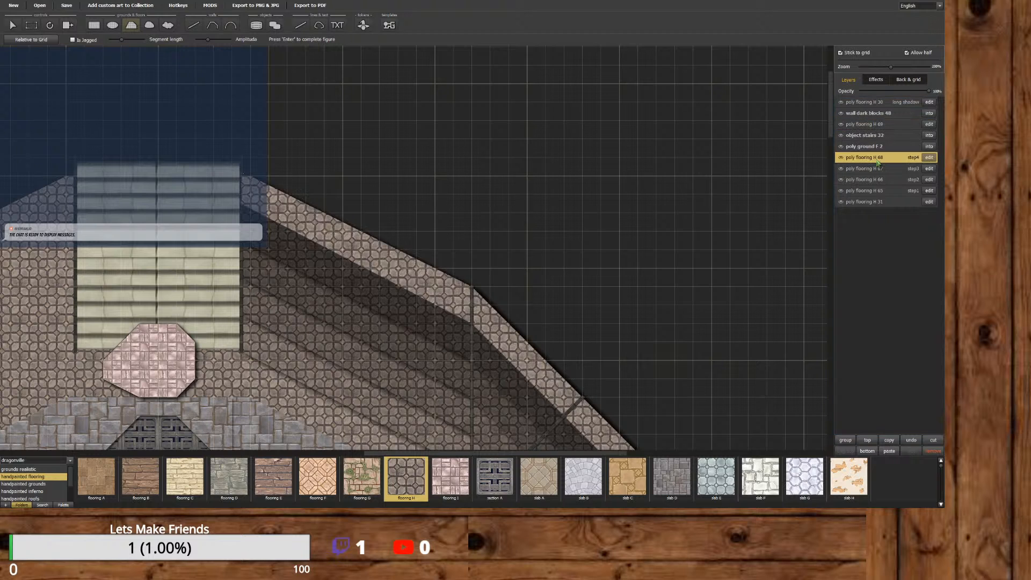
click(878, 125)
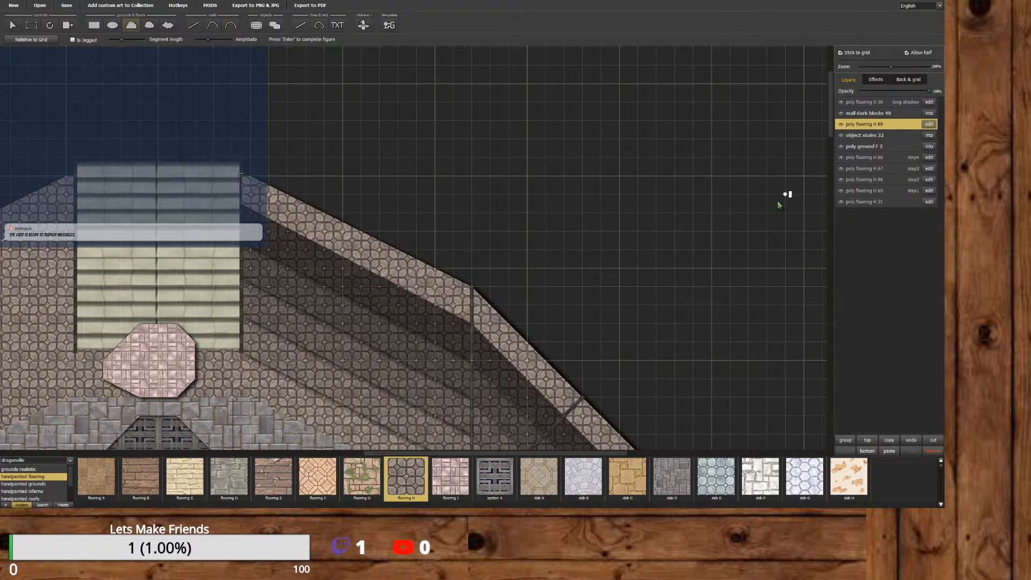
Edit the fifth-tier flooring polygon, moving its inner corner vertex up half a grid square, level with the neighbouring outer corner above the east staircase.
drag(609, 453, 656, 453)
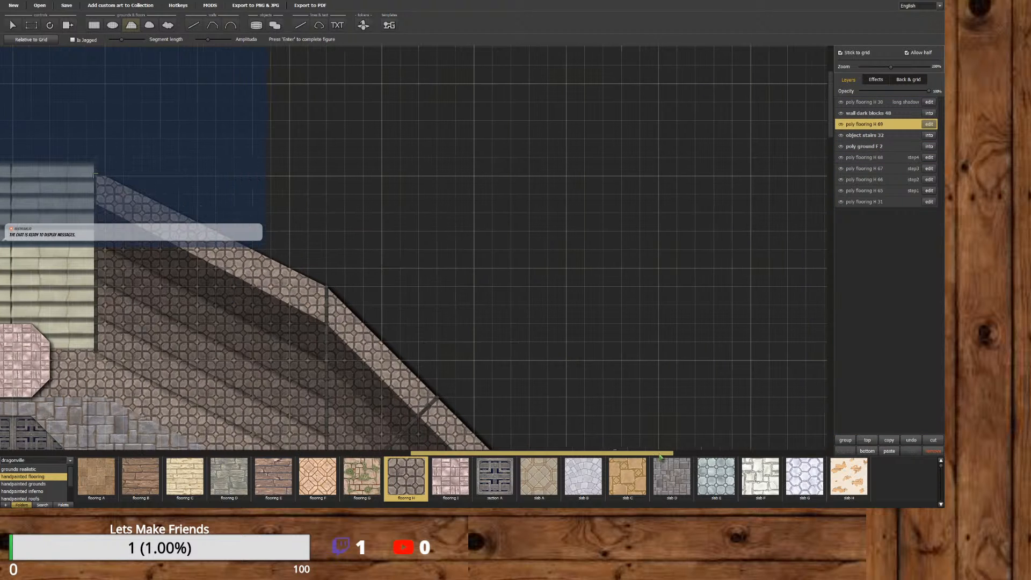
drag(833, 131, 831, 203)
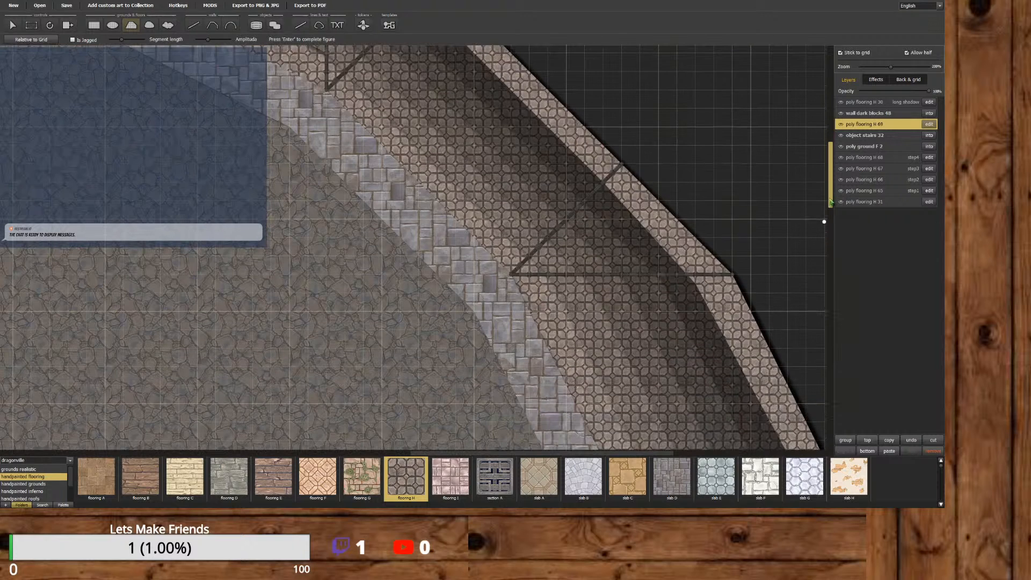
click(929, 124)
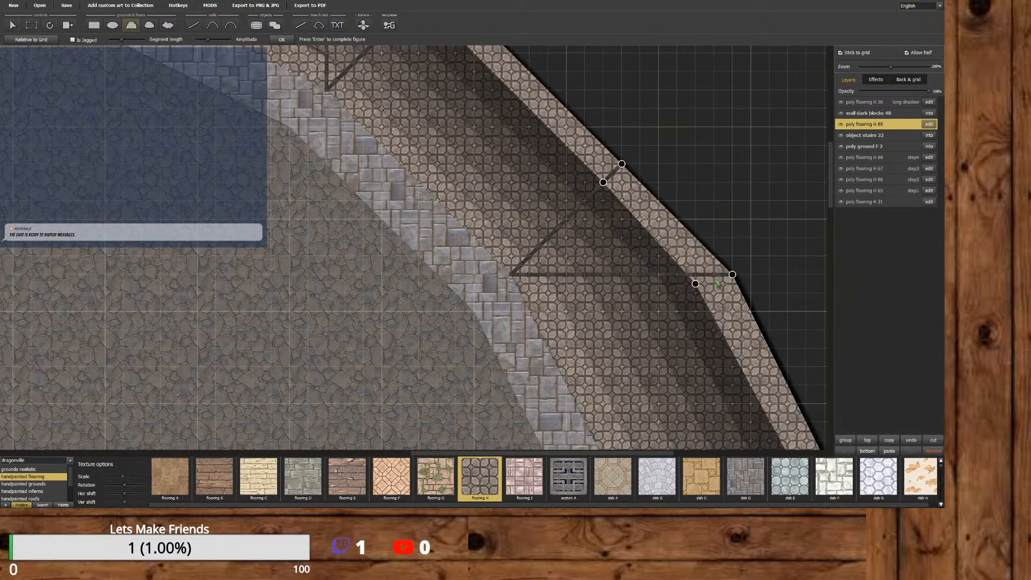
drag(696, 284, 695, 274)
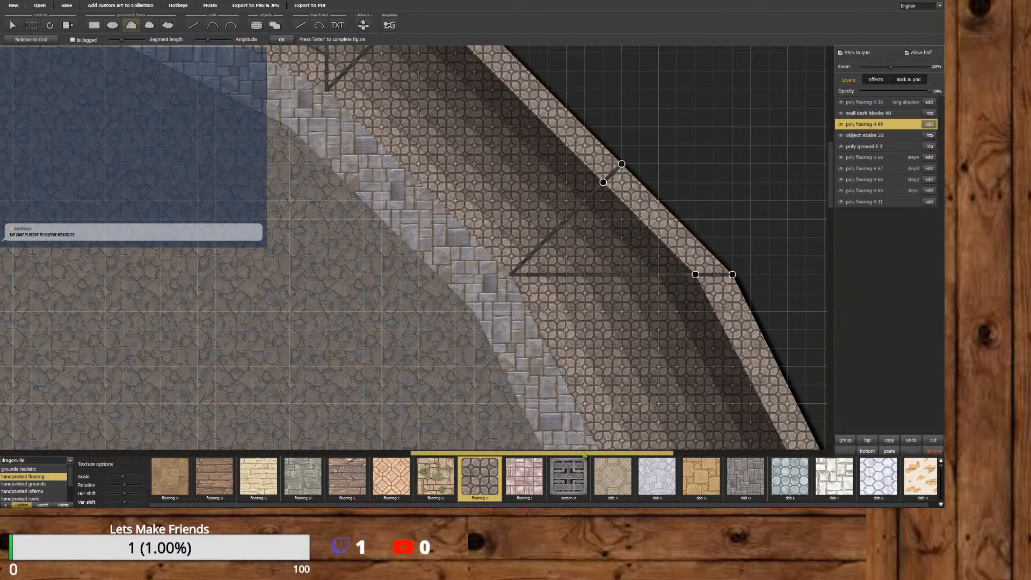
Check the rest of the fifth-tier flooring's vertices, and move its layer below the poly ground F 2 layer.
drag(585, 453, 657, 451)
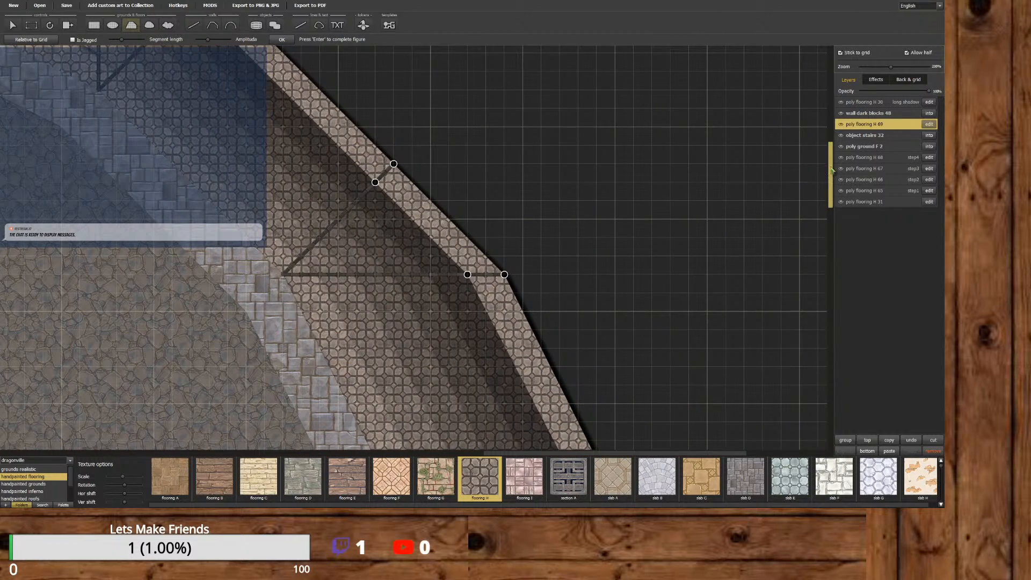
mouse_move(831, 171)
mouse_down()
mouse_move(829, 215)
mouse_move(812, 168)
mouse_up()
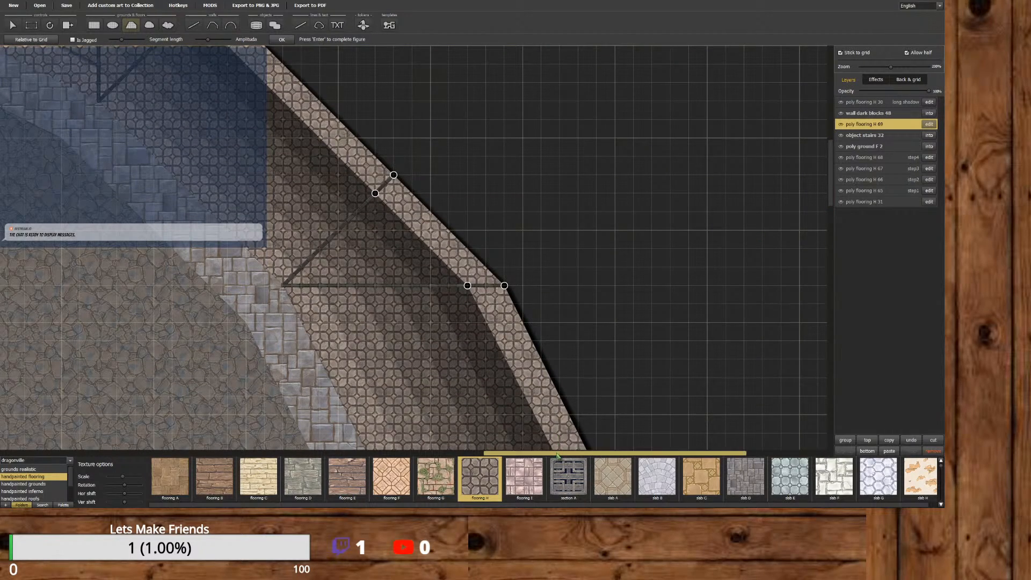
drag(546, 453, 422, 452)
drag(827, 176, 812, 112)
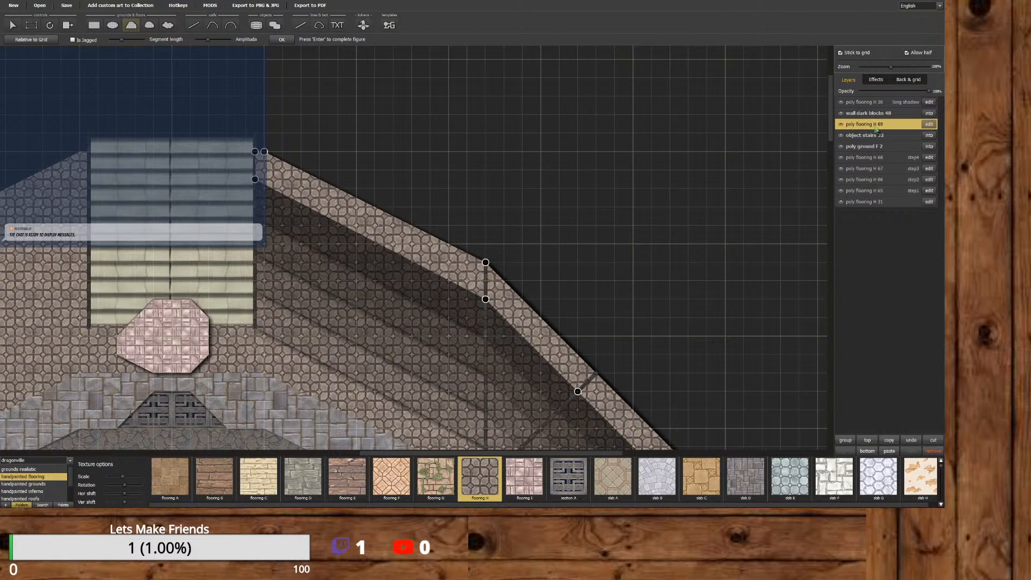
drag(877, 137, 875, 155)
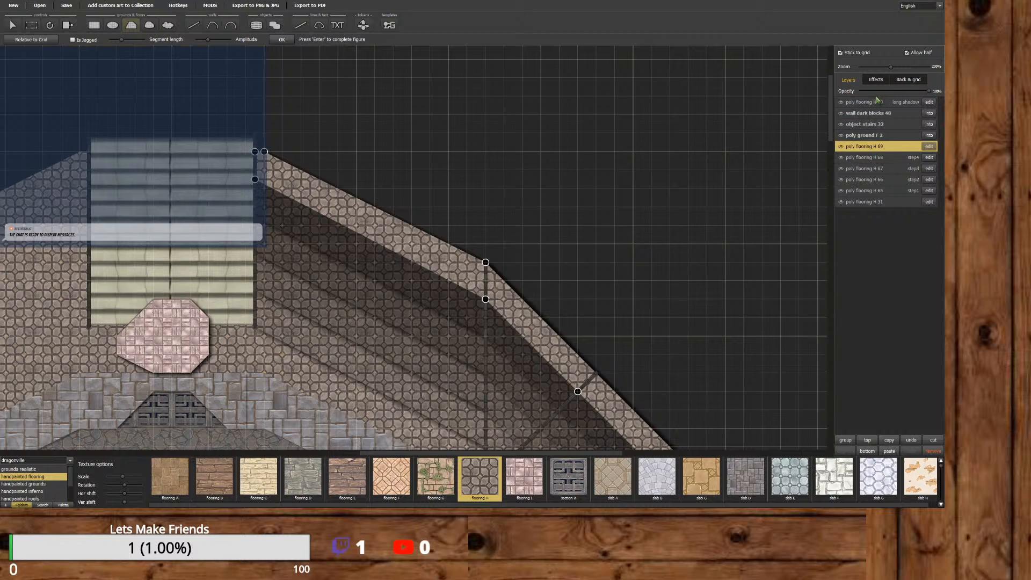
Create an effect preset named step5 and add a drop shadow effect to it.
click(876, 80)
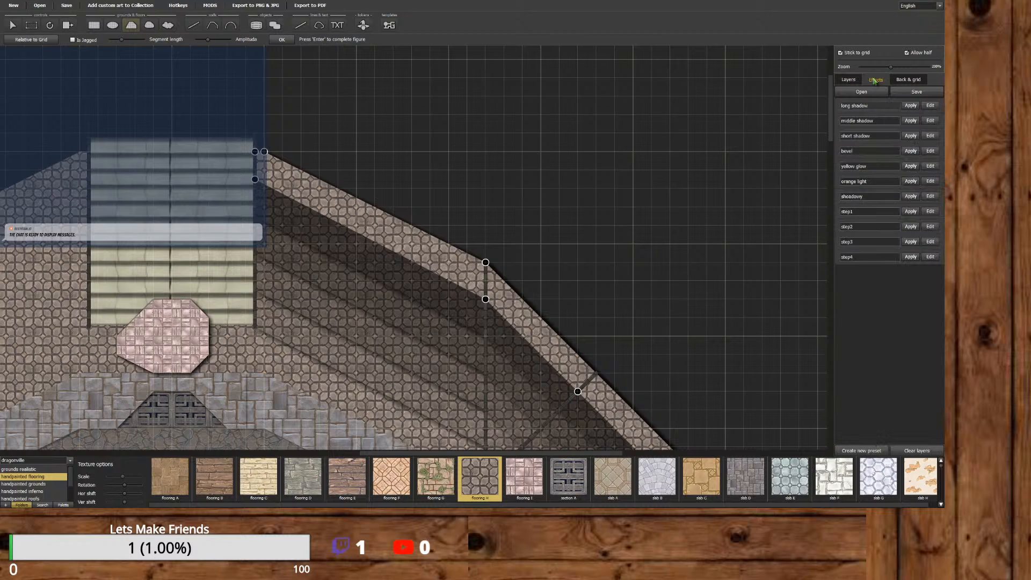
click(868, 450)
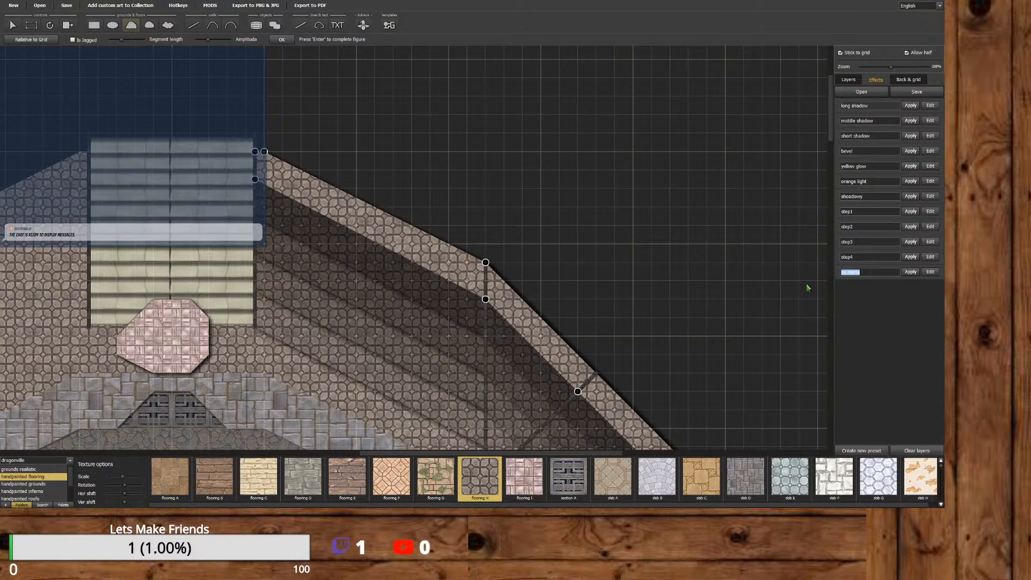
text(step5)
click(930, 271)
click(877, 116)
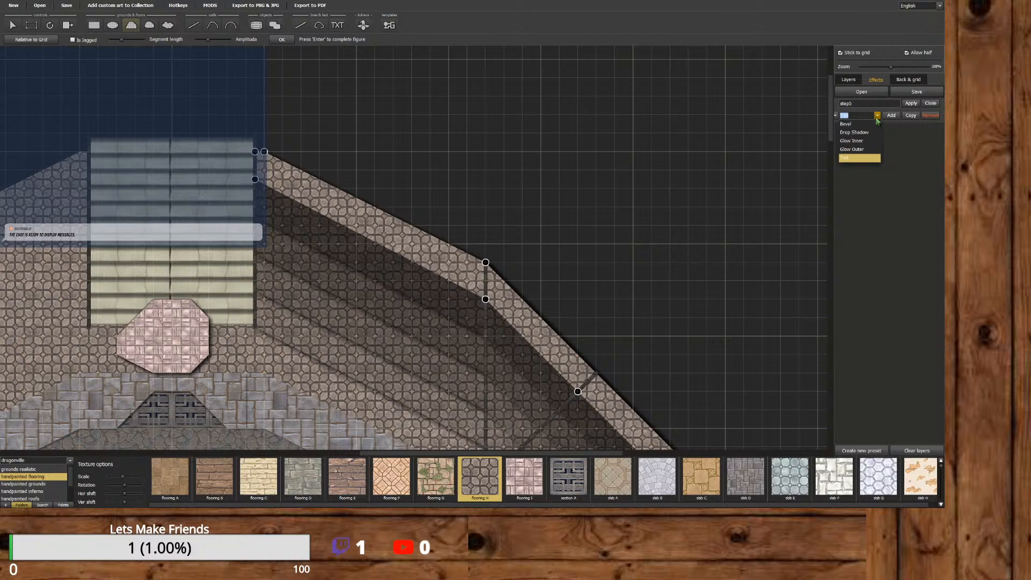
click(853, 133)
click(892, 115)
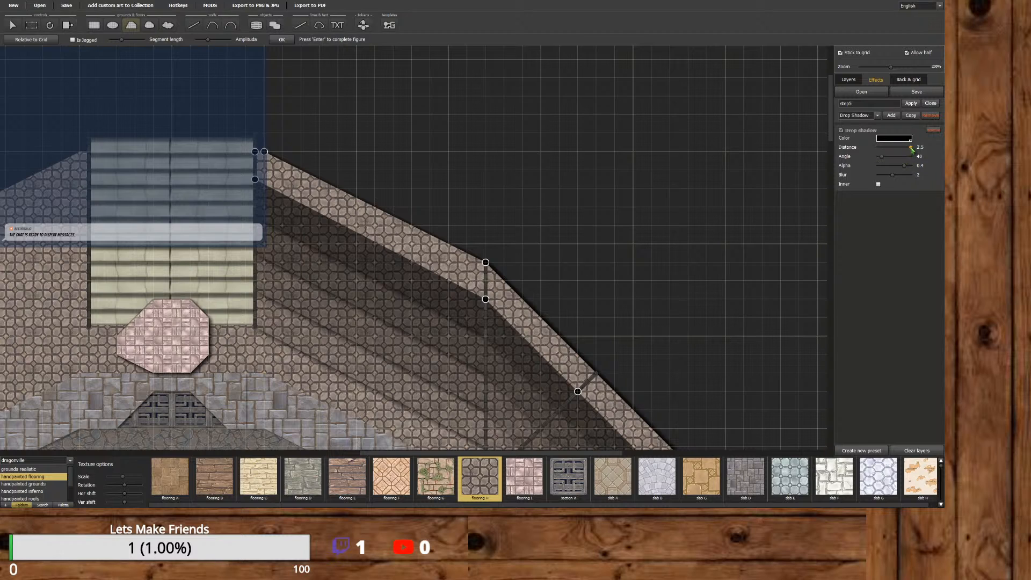
Set step5's drop shadow to distance 15, alpha 0.8 and blur 22.
drag(910, 147, 916, 150)
mouse_move(904, 167)
drag(905, 170, 905, 167)
drag(894, 178, 892, 178)
Add a black tint with intensity 85 to step5 and apply the preset to the fifth-tier flooring.
click(869, 115)
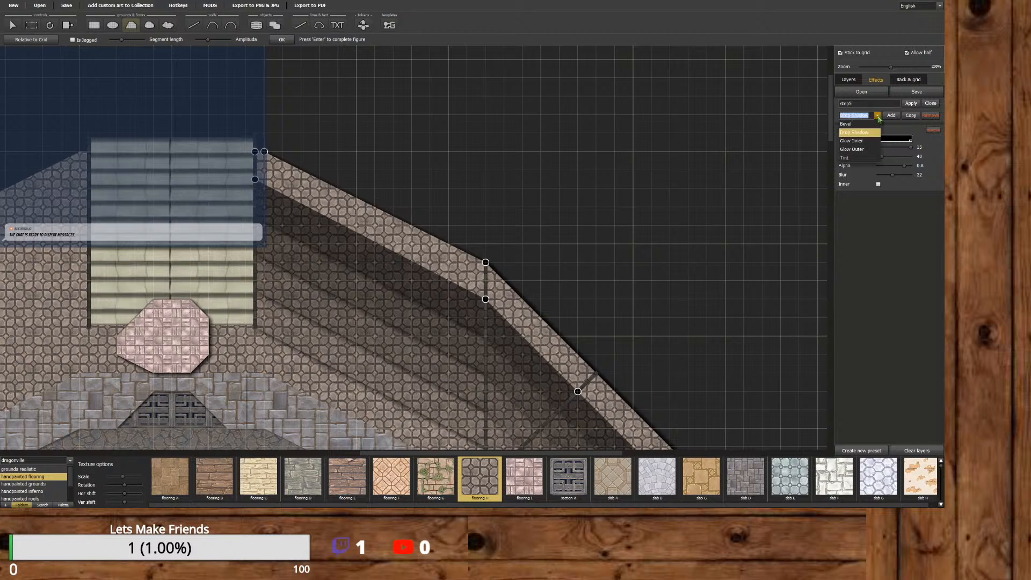
click(859, 158)
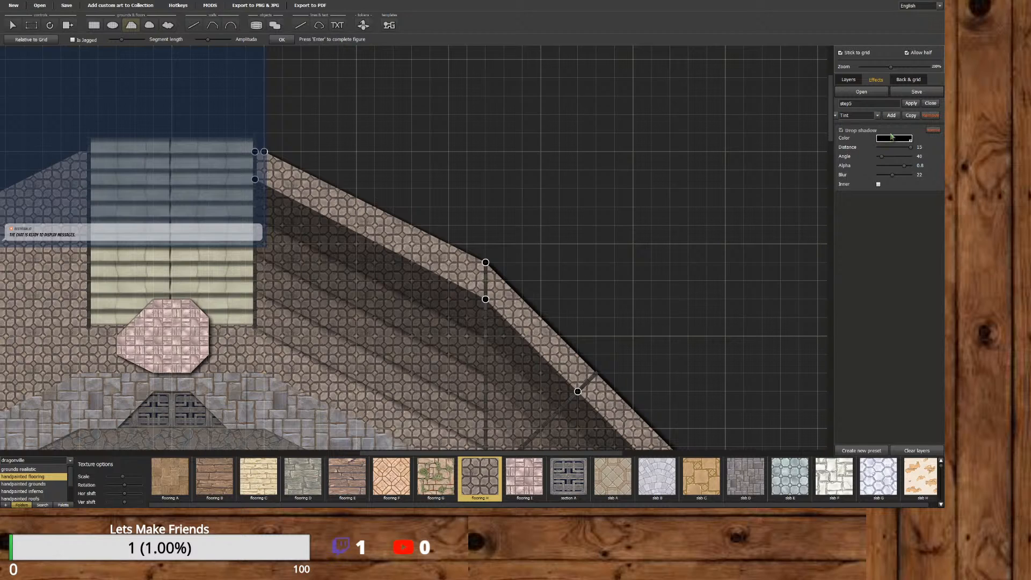
click(891, 116)
click(892, 205)
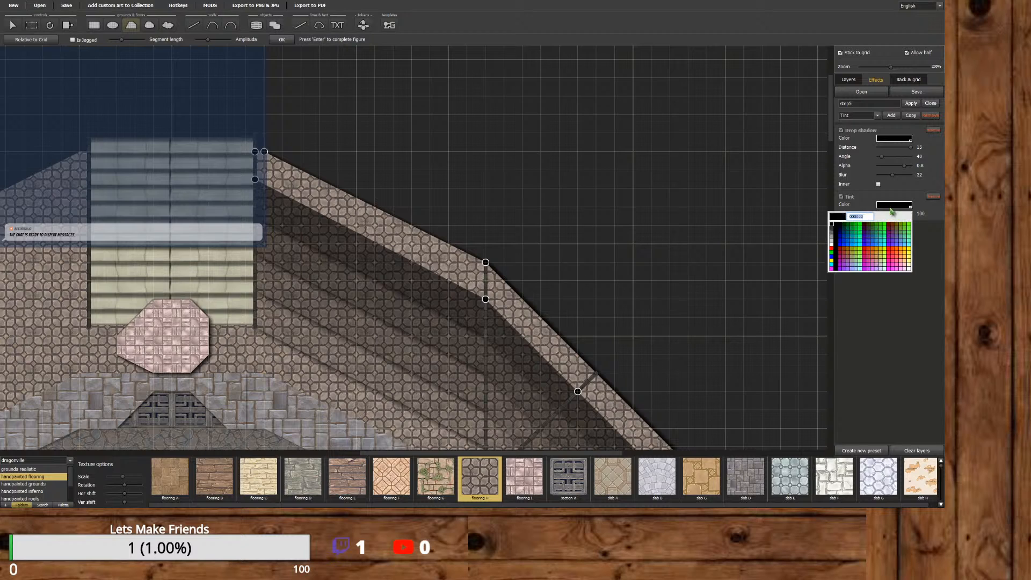
click(848, 229)
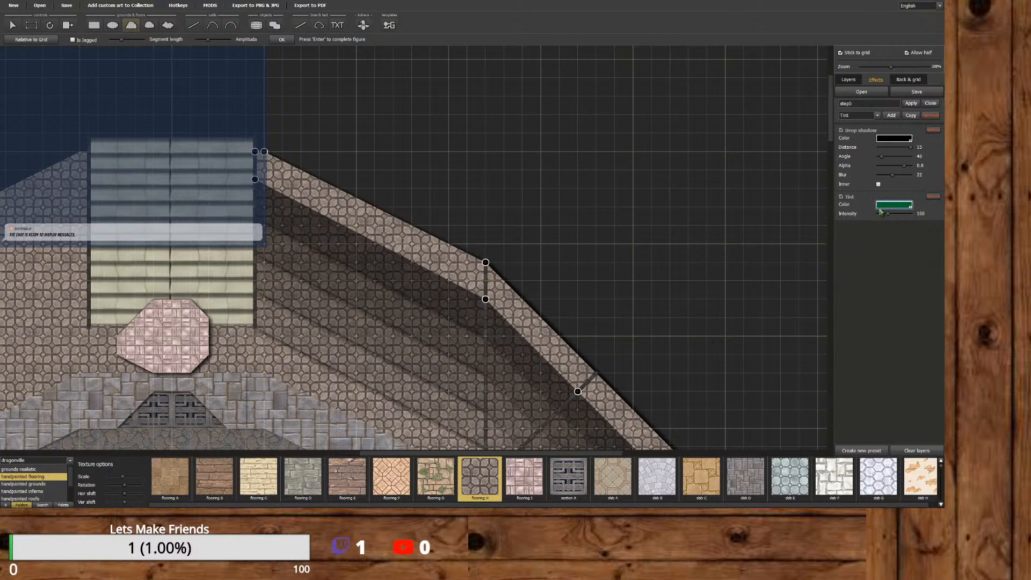
click(884, 206)
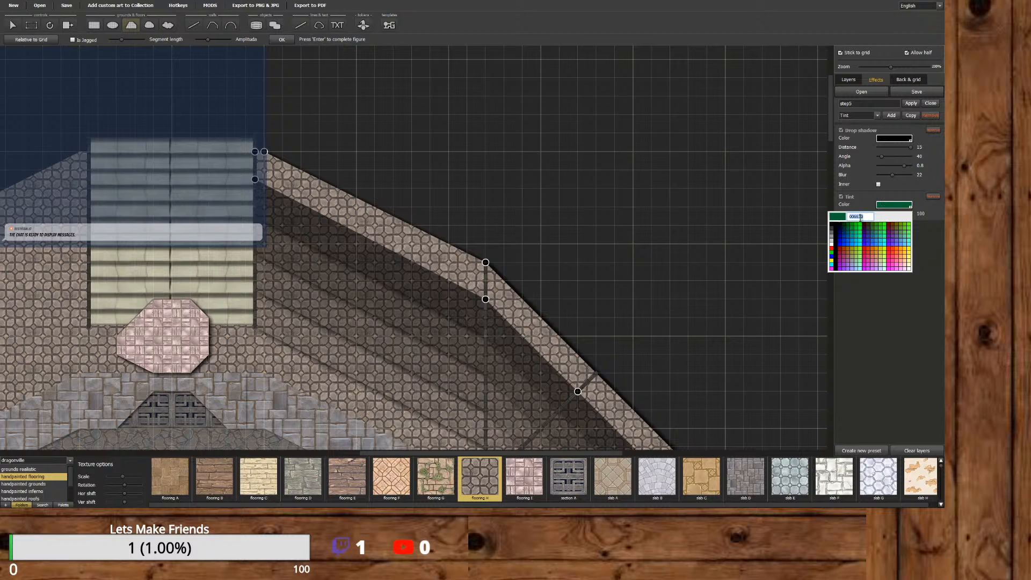
click(831, 228)
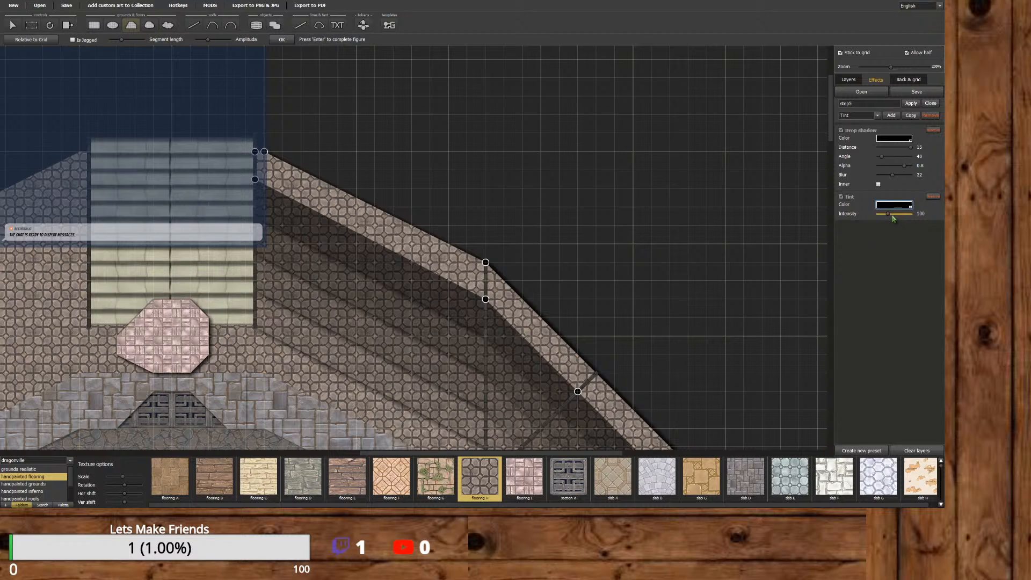
mouse_move(888, 217)
drag(888, 217, 894, 218)
drag(894, 218, 907, 215)
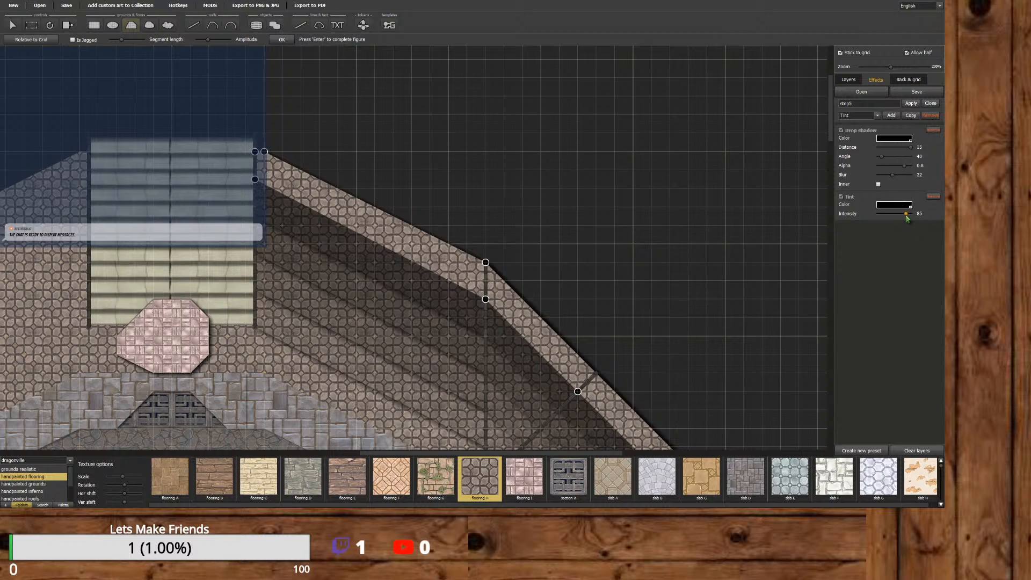
click(911, 104)
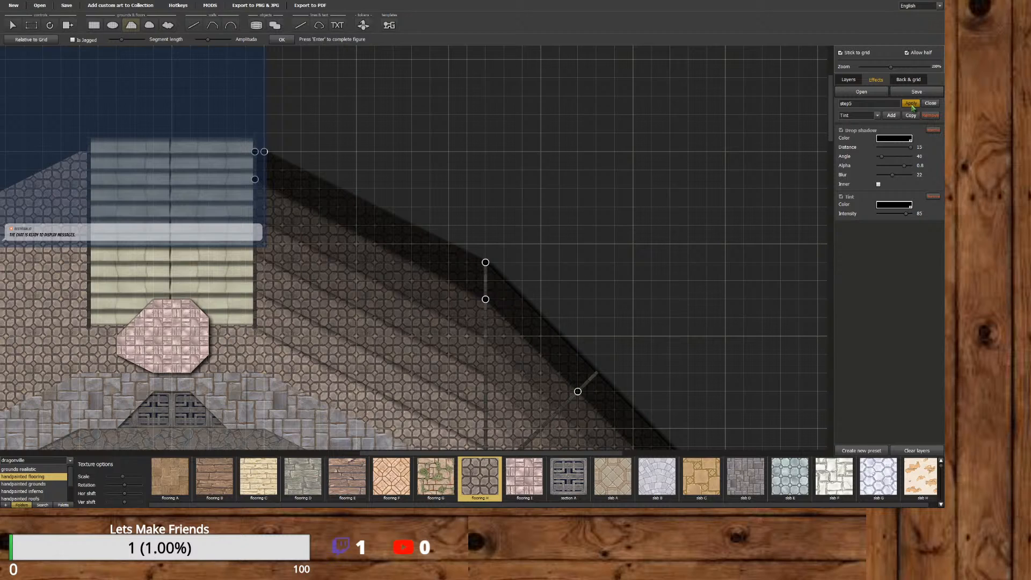
Lower step5's tint intensity until the fifth tier's stone texture shows through the darkening, and close the preset's settings.
drag(906, 214, 900, 218)
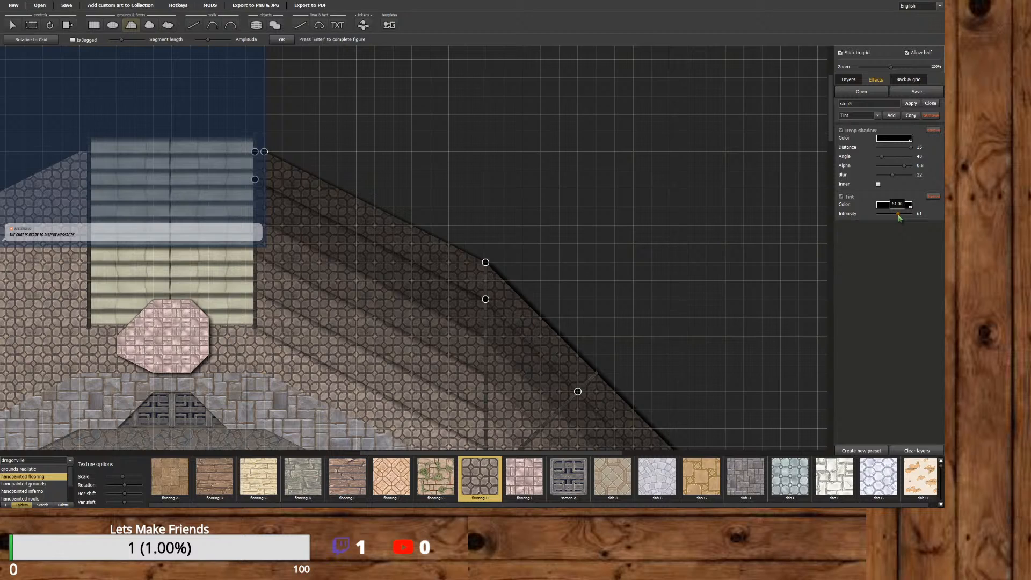
drag(900, 218, 904, 218)
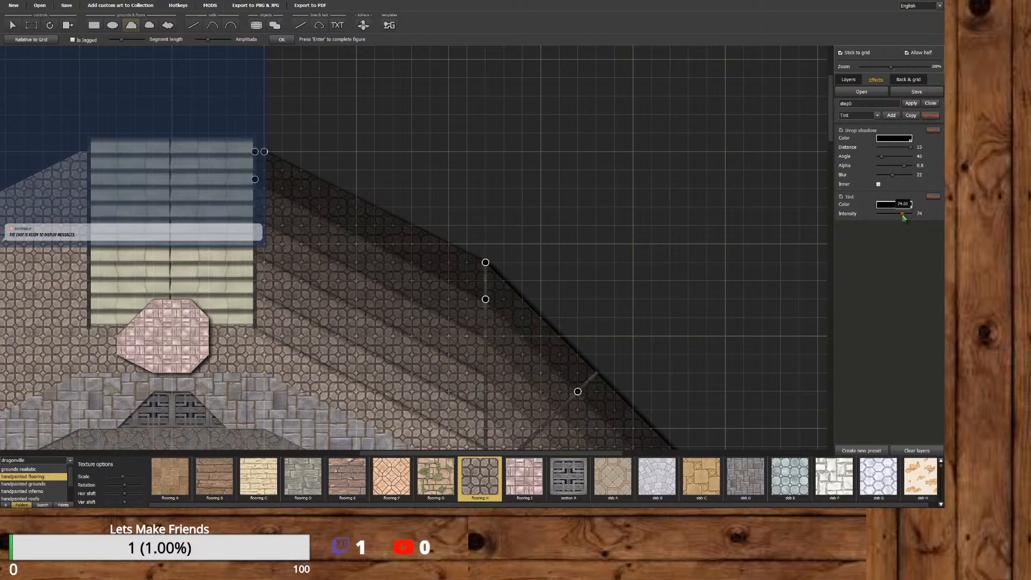
drag(903, 218, 905, 218)
click(930, 103)
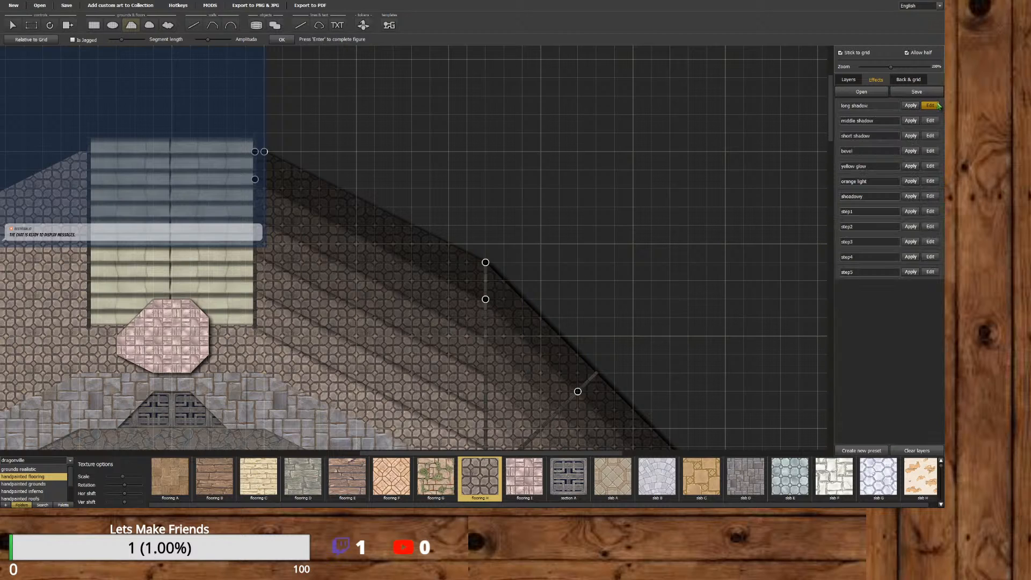
Set the step1 preset's tint intensity to 10, apply it to the selected fifth-tier flooring and close its settings.
click(848, 79)
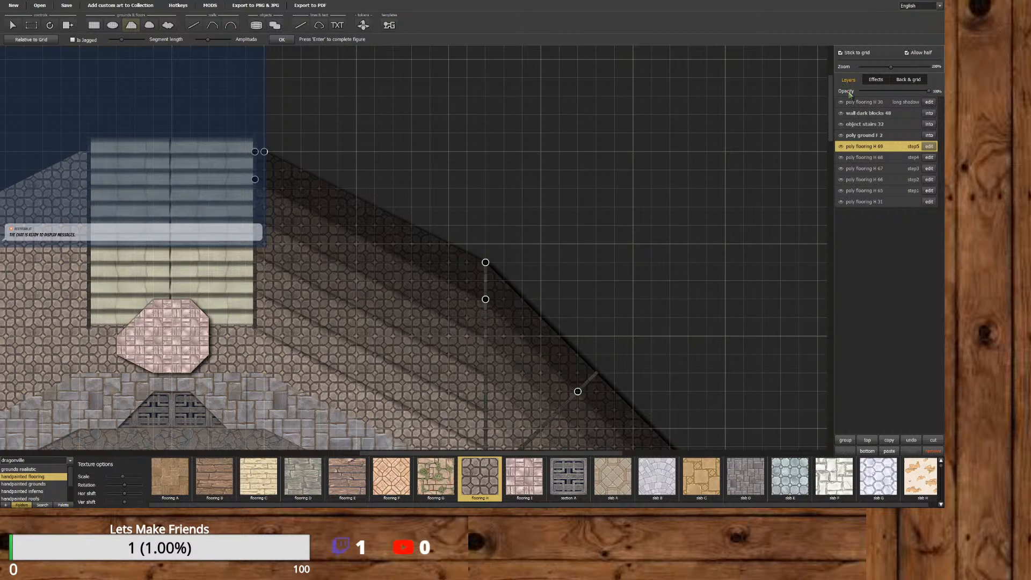
click(846, 172)
scroll(738, 287, down, 5)
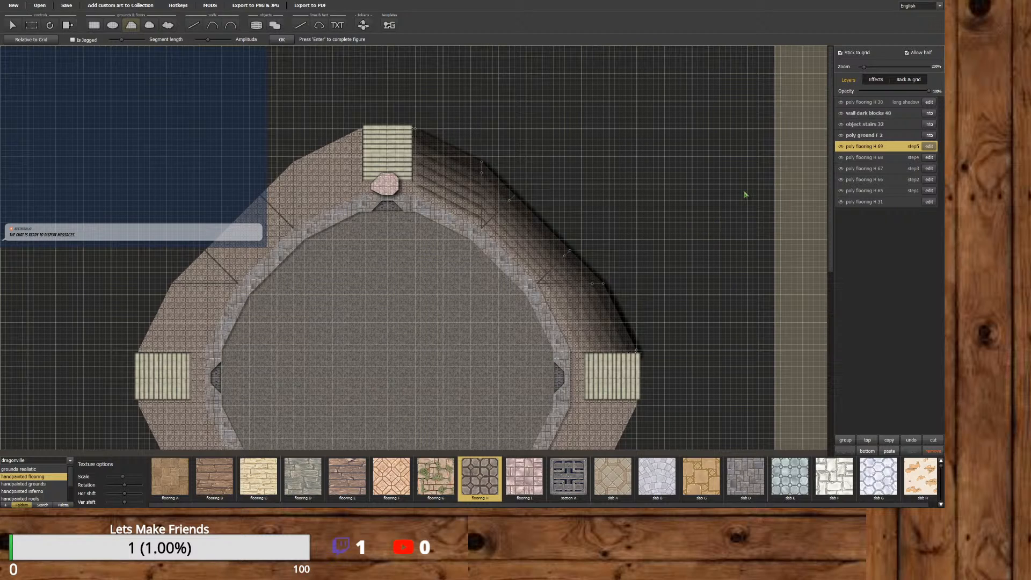
click(880, 81)
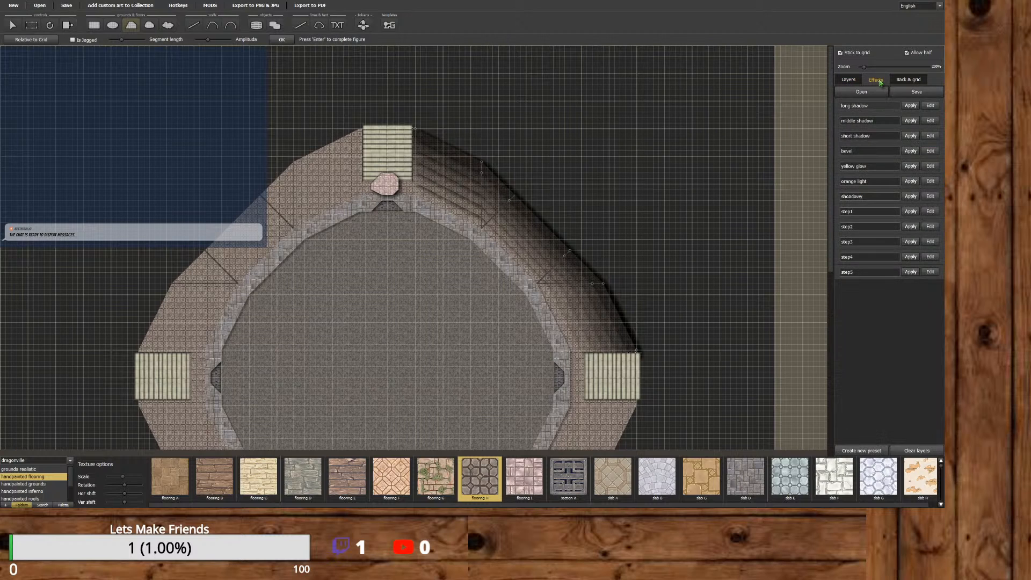
click(929, 211)
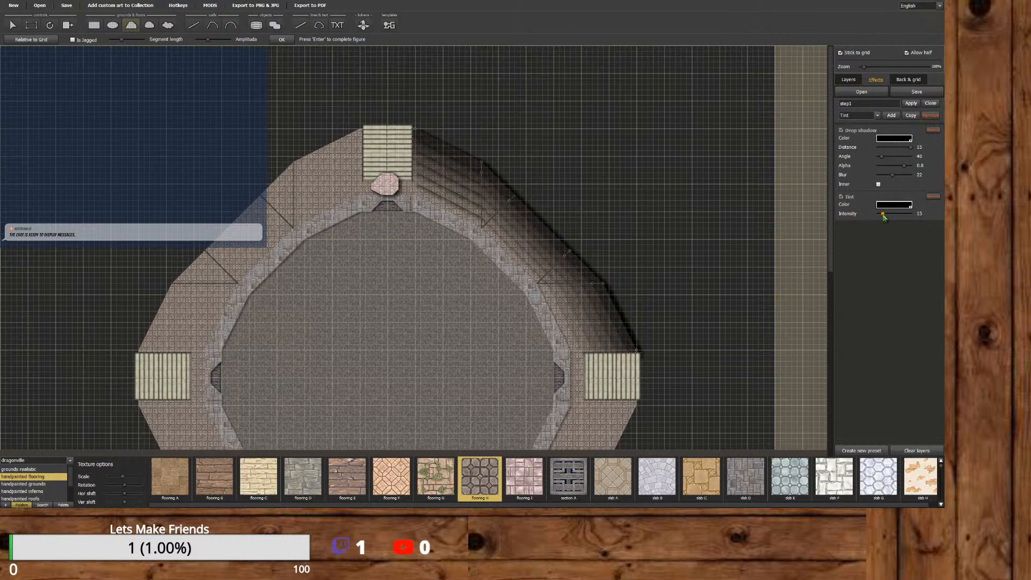
drag(883, 217, 883, 218)
click(910, 107)
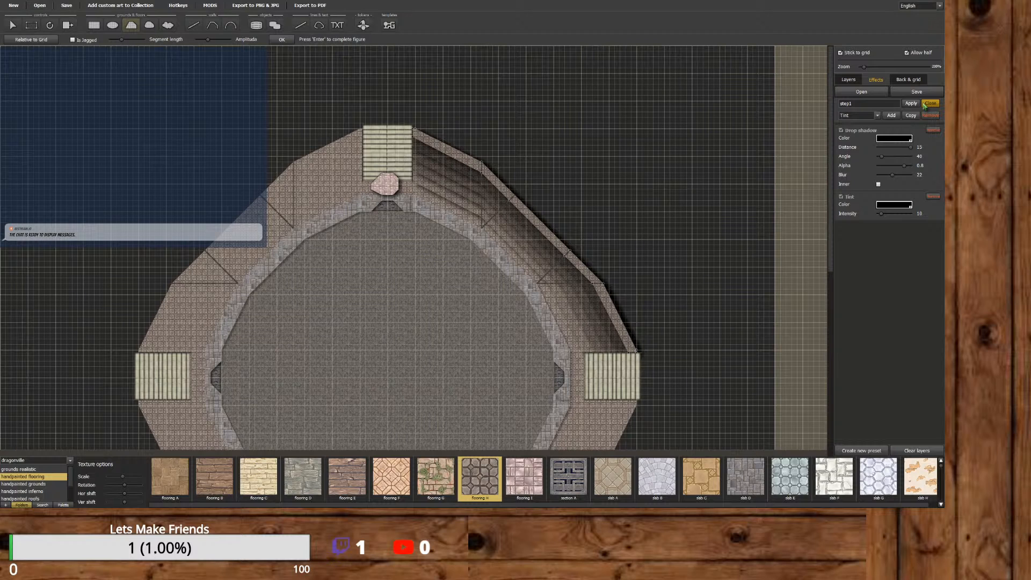
click(924, 104)
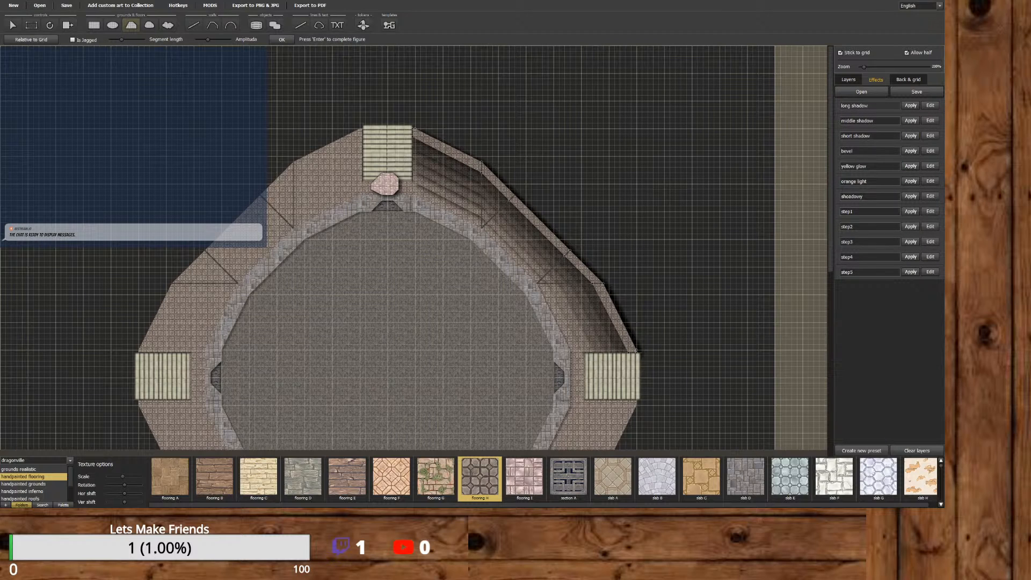
Set the step2 preset's tint intensity to 20 and close its settings.
click(929, 226)
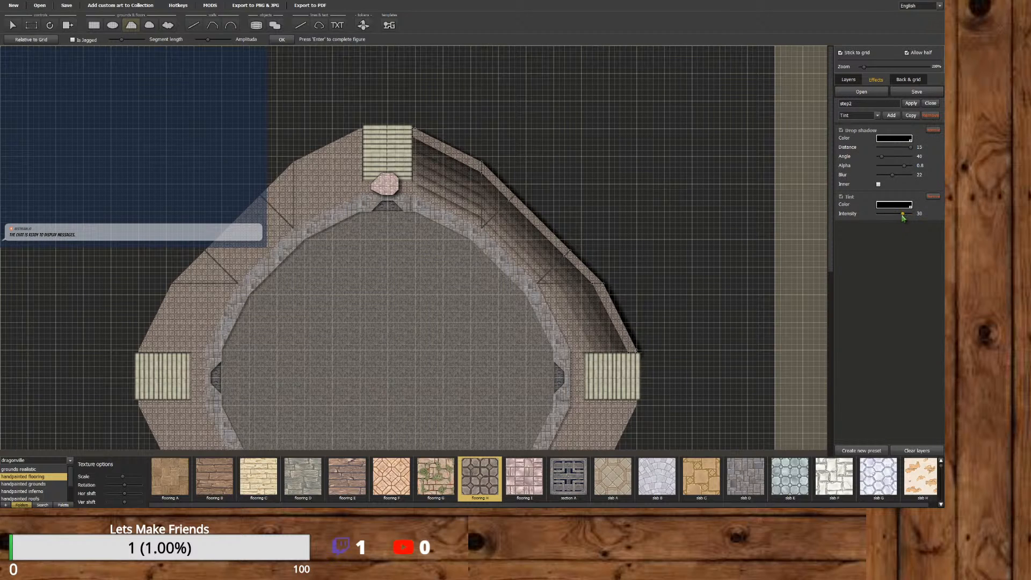
drag(903, 214, 885, 217)
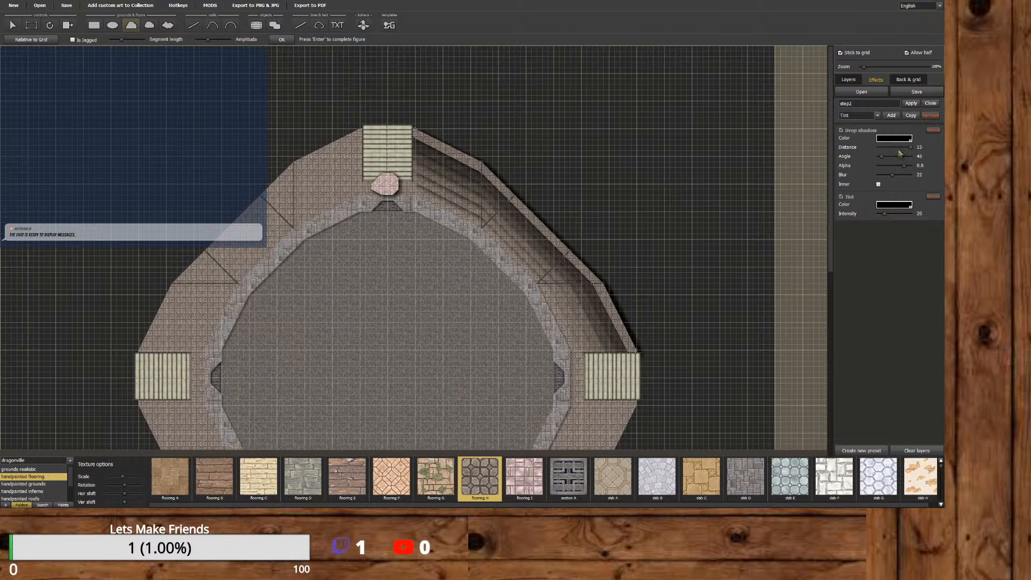
click(929, 104)
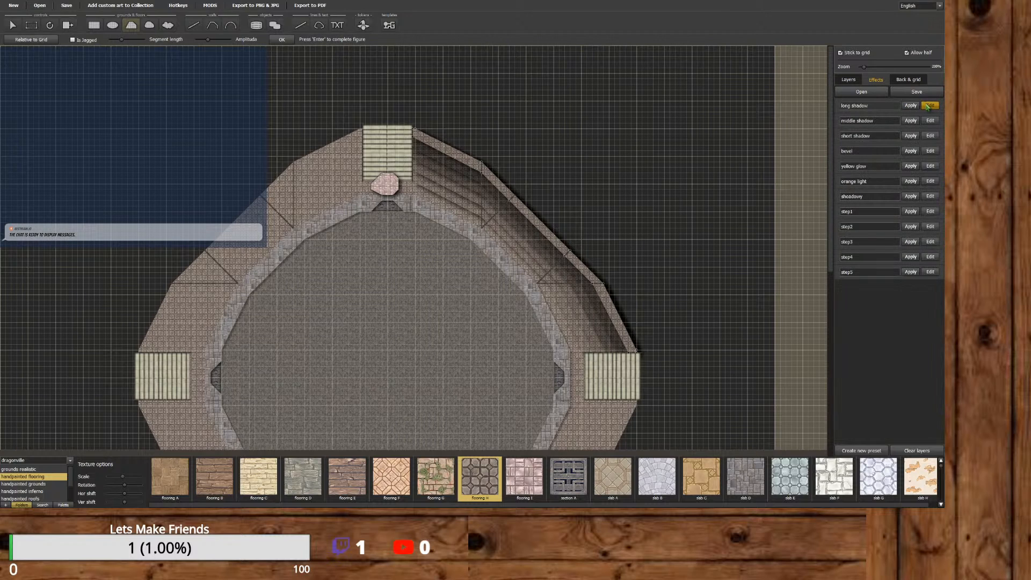
click(930, 227)
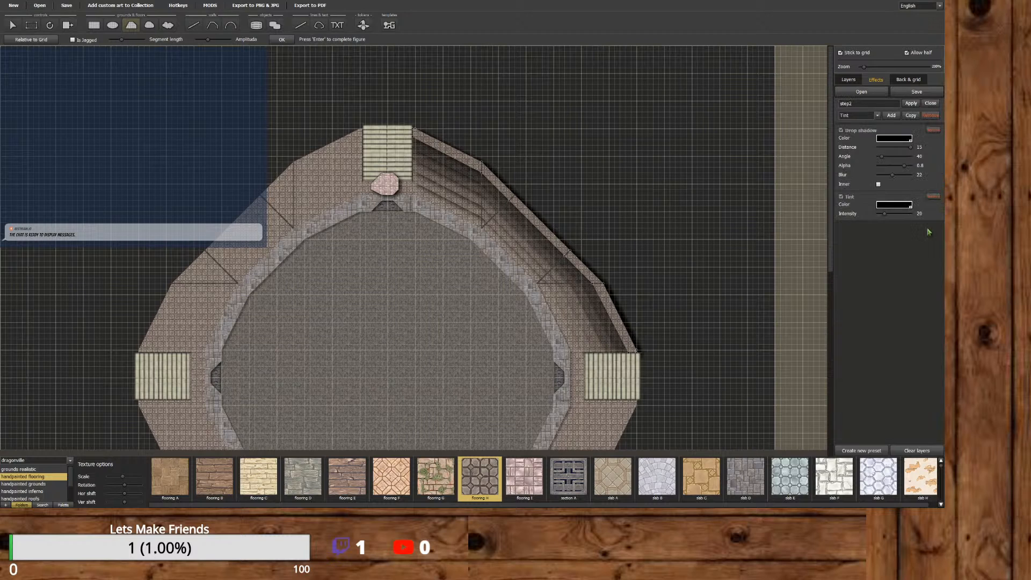
drag(890, 218, 888, 216)
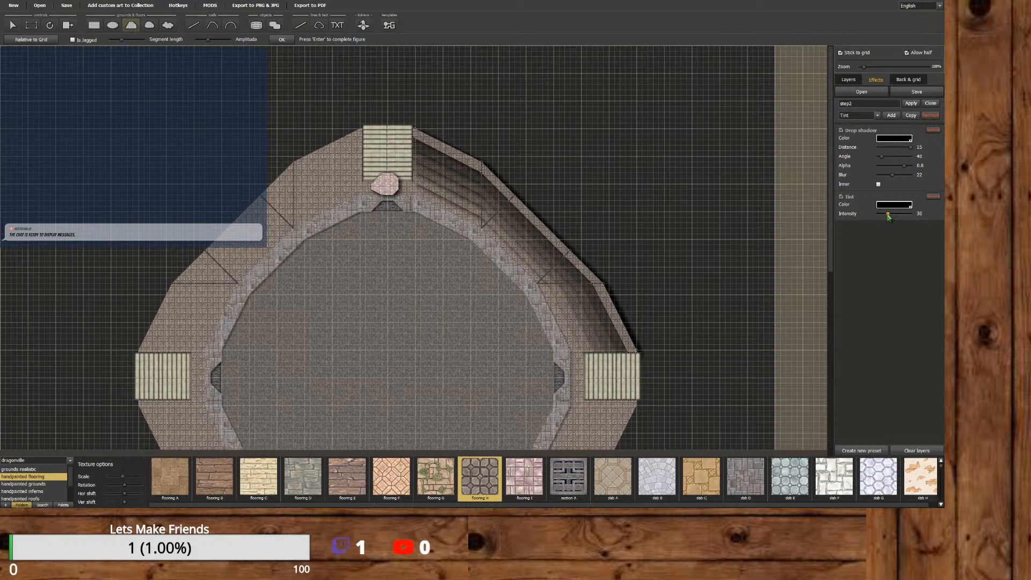
drag(888, 213, 884, 214)
click(931, 103)
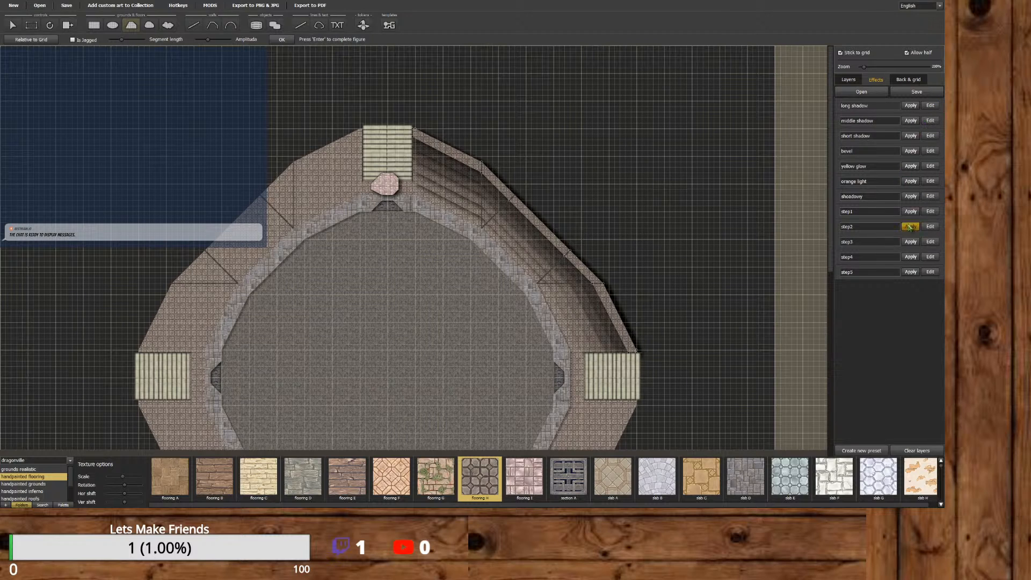
Set the step3 preset's tint intensity to 30 and close its settings.
click(930, 242)
drag(887, 215, 889, 217)
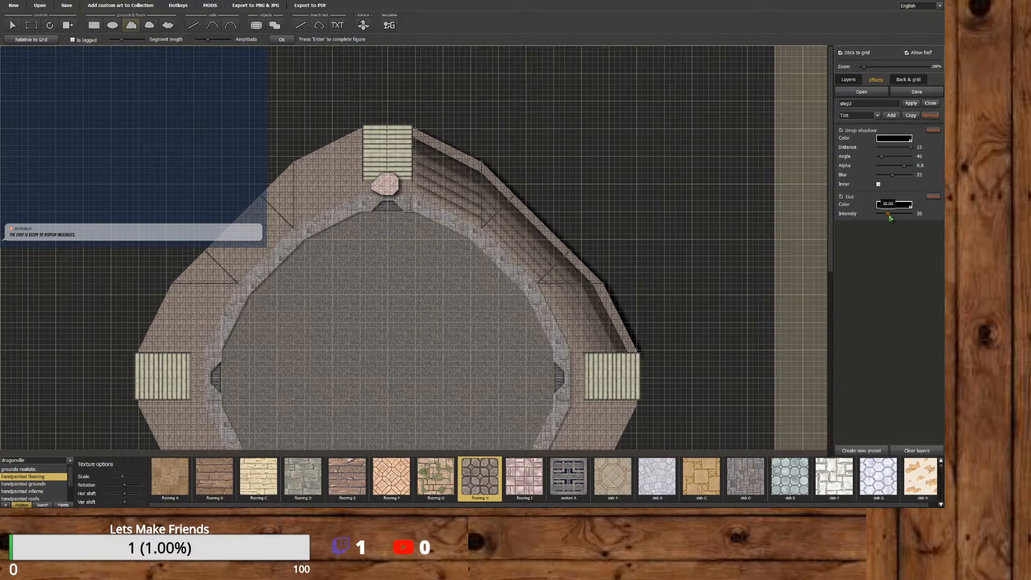
click(930, 104)
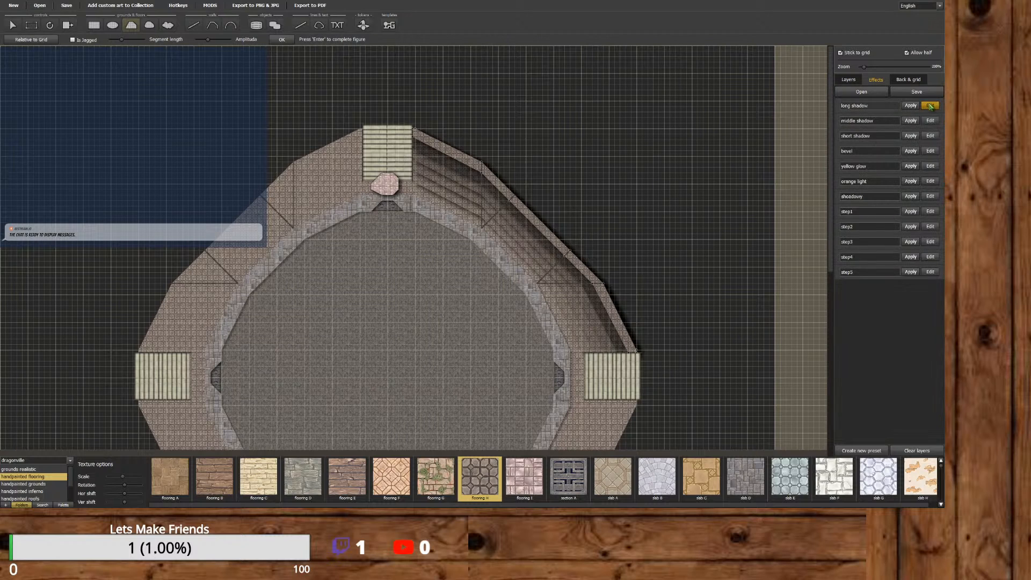
Set the step4 preset's tint intensity to 40 and close its settings.
click(925, 256)
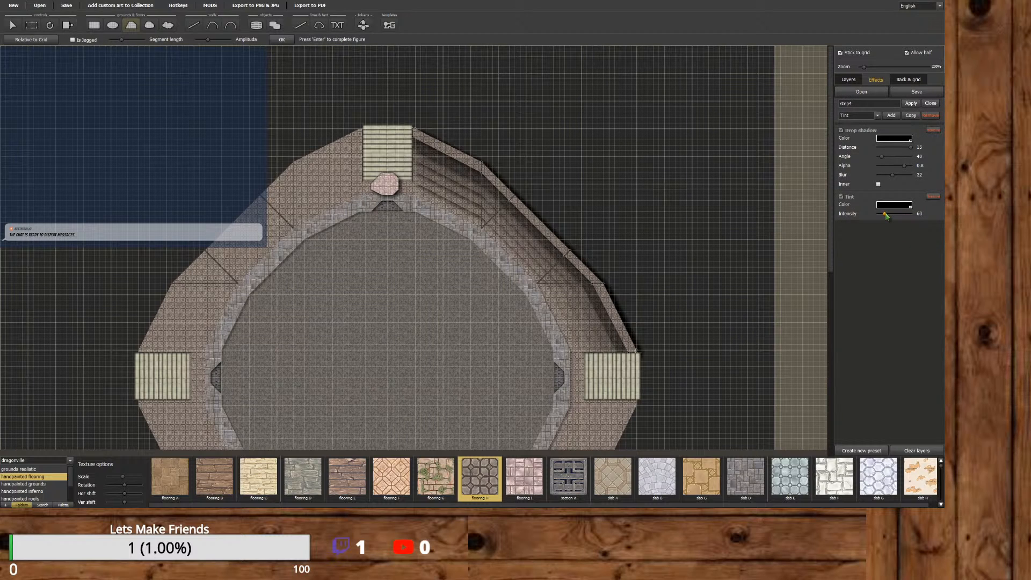
mouse_move(886, 216)
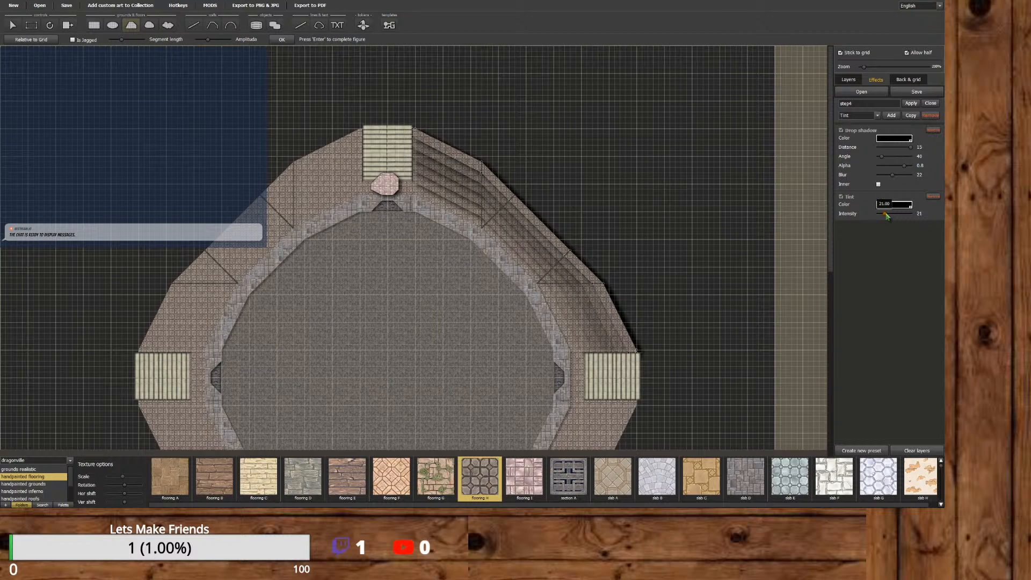
drag(887, 216, 893, 215)
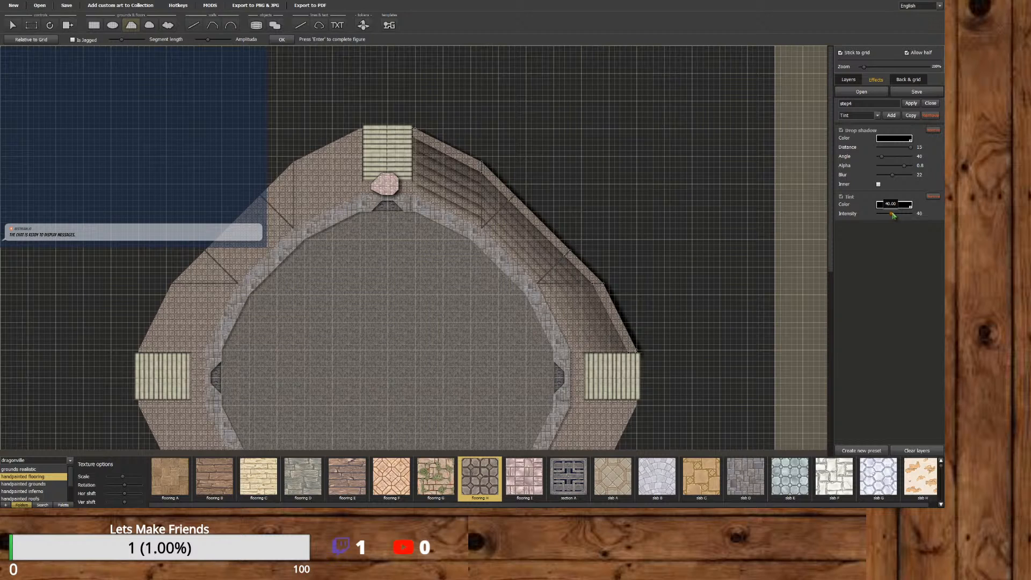
click(930, 104)
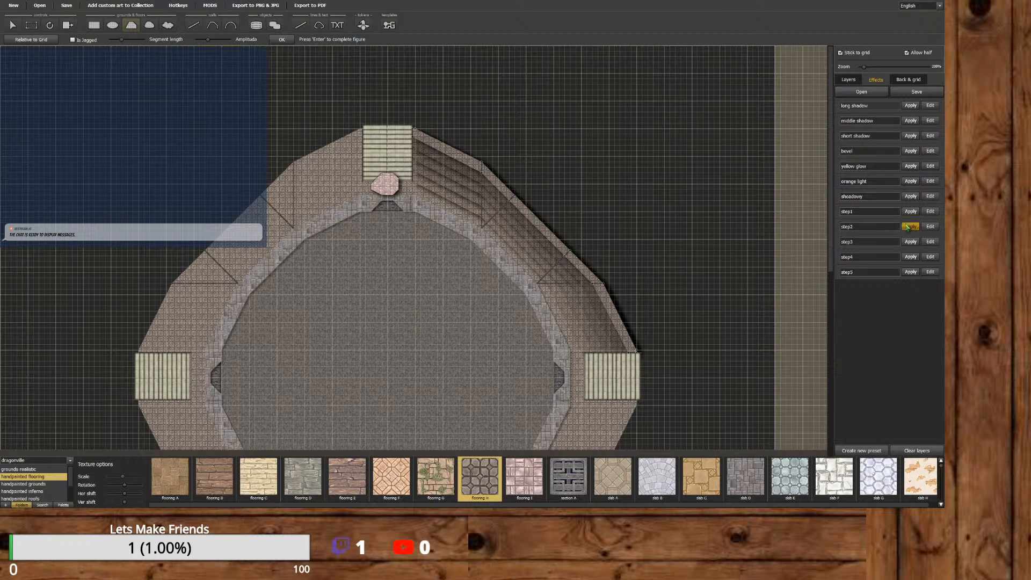
Set the step5 preset's tint intensity to 51, apply it to the selected fifth-tier flooring and close its settings.
click(930, 271)
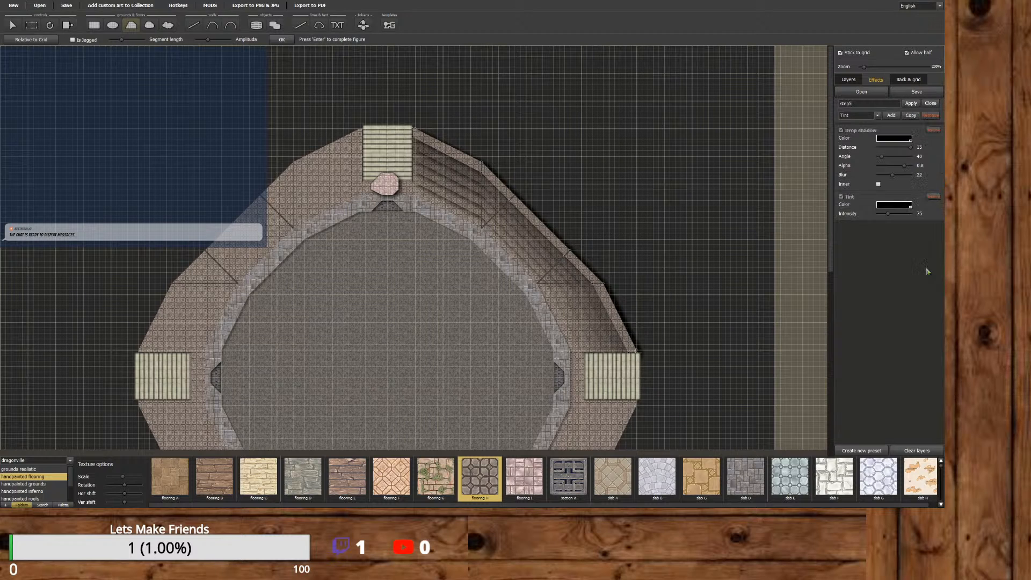
drag(889, 216, 895, 216)
drag(895, 217, 895, 214)
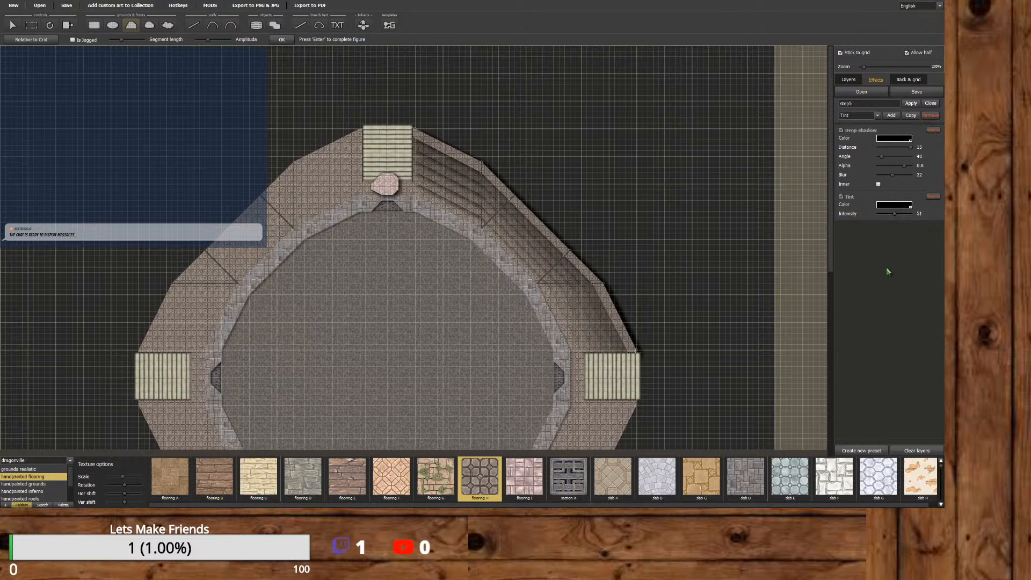
click(905, 107)
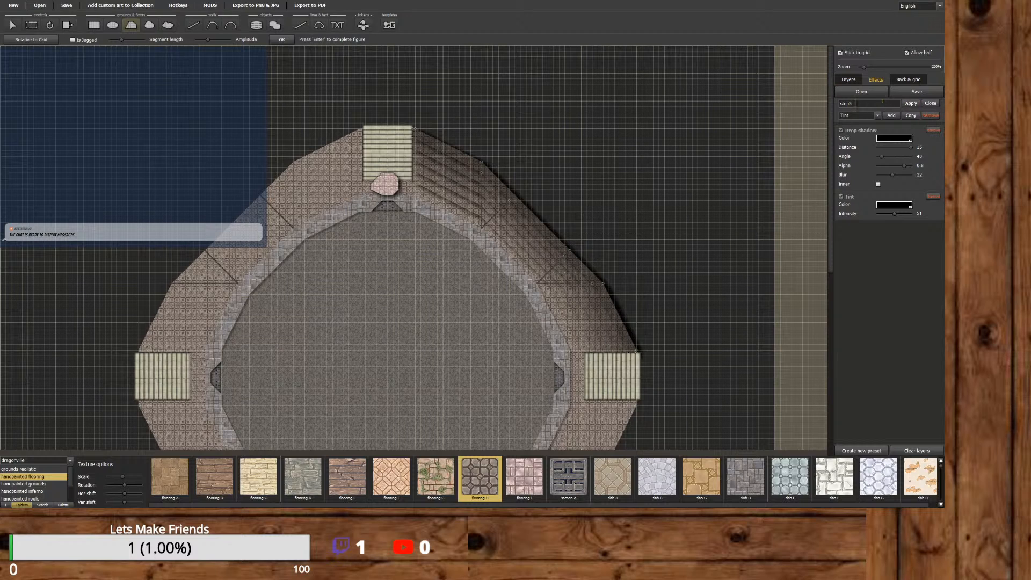
click(930, 104)
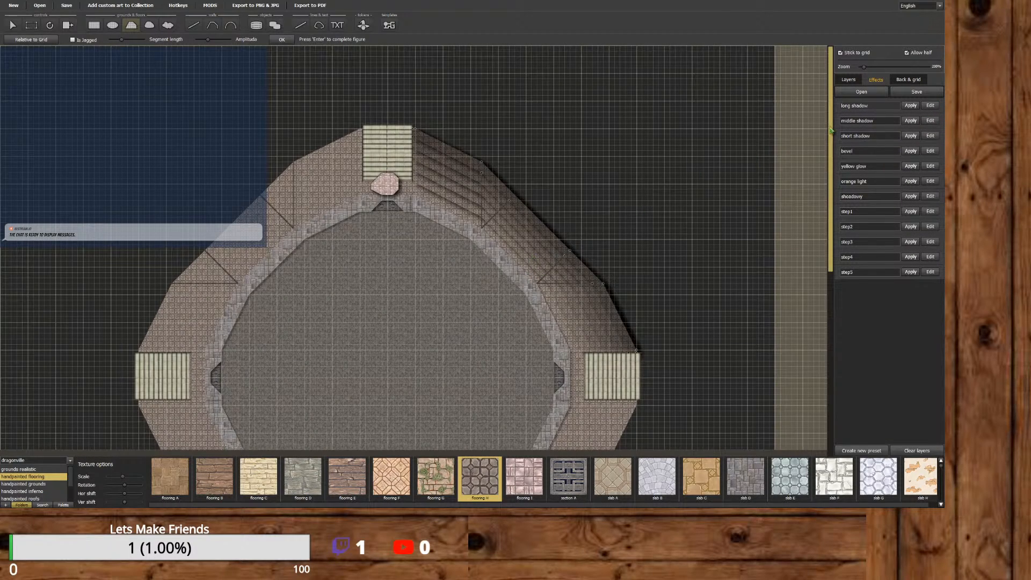
Group the five northeast flooring tier layers that carry the step1 to step5 effects.
drag(830, 131, 790, 144)
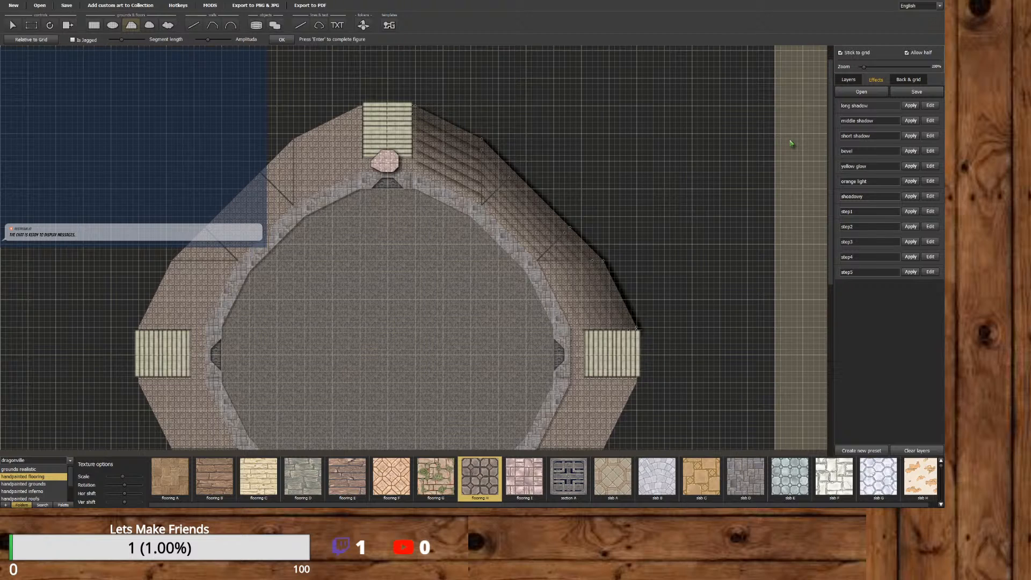
click(848, 80)
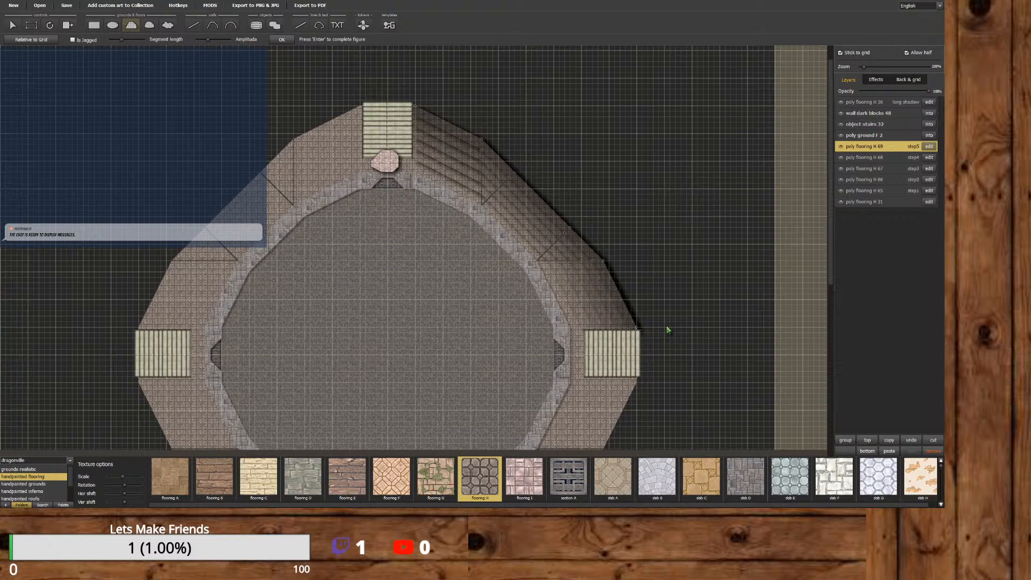
click(869, 190)
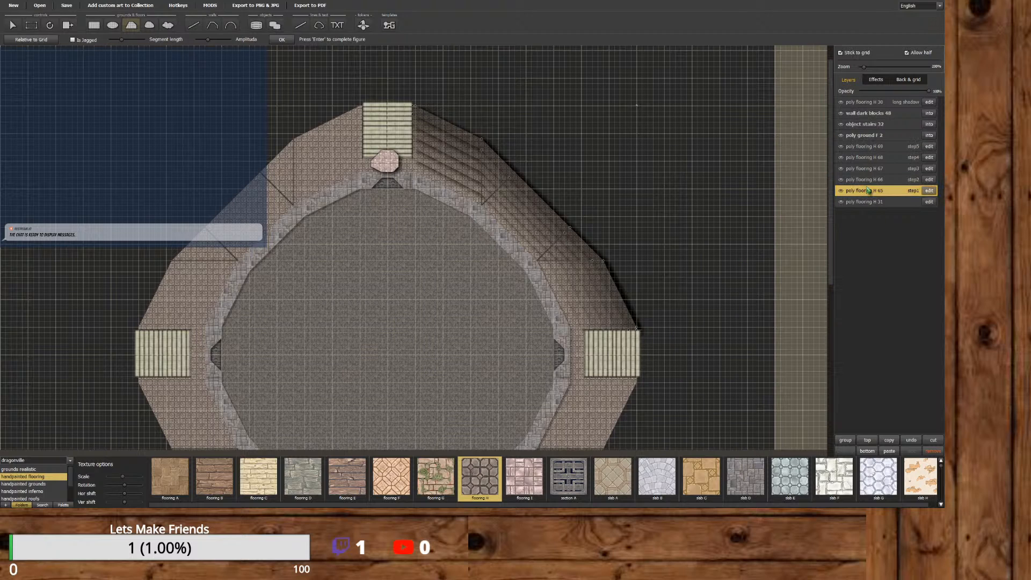
shift+click(868, 186)
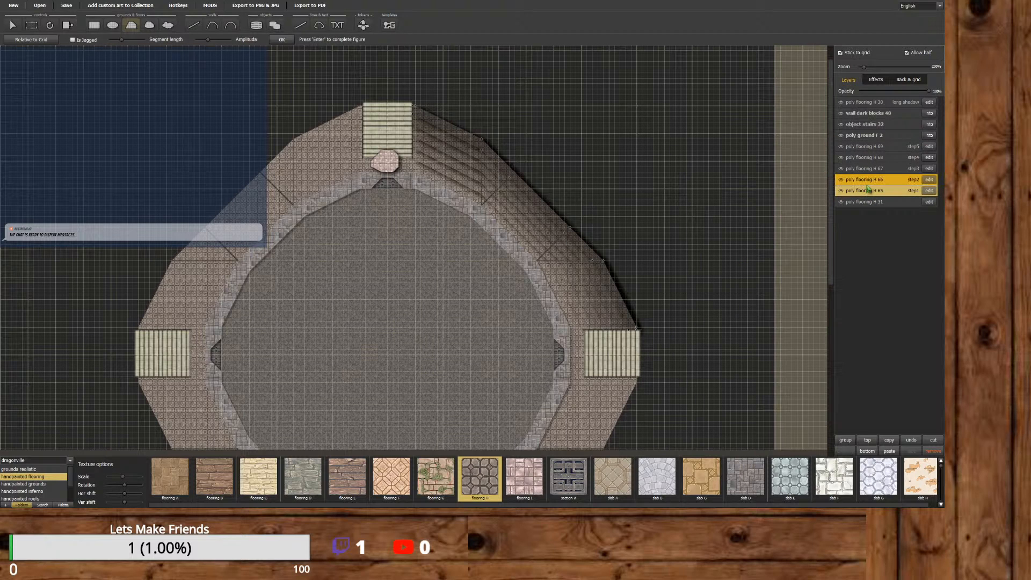
ctrl+click(868, 190)
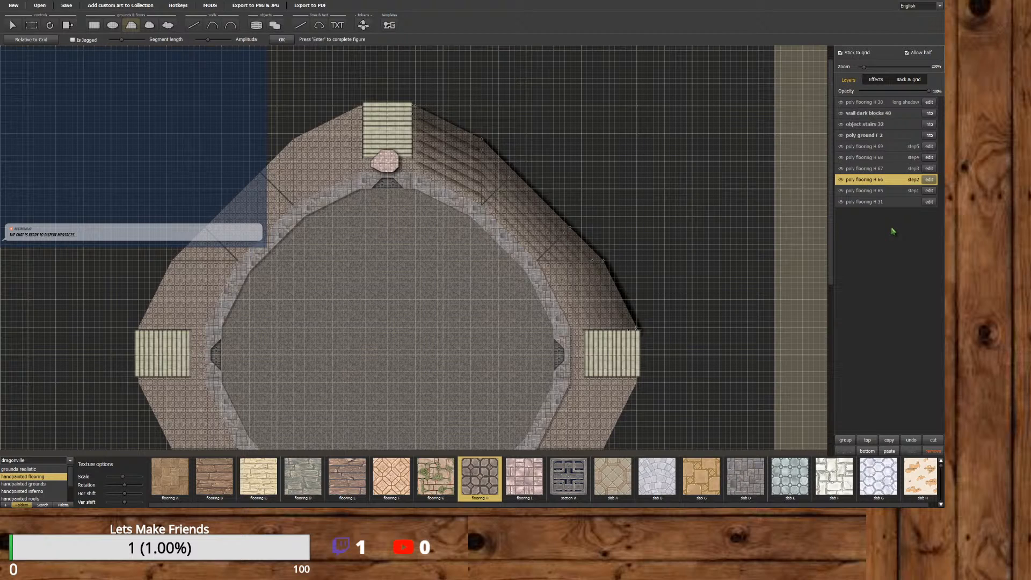
click(877, 192)
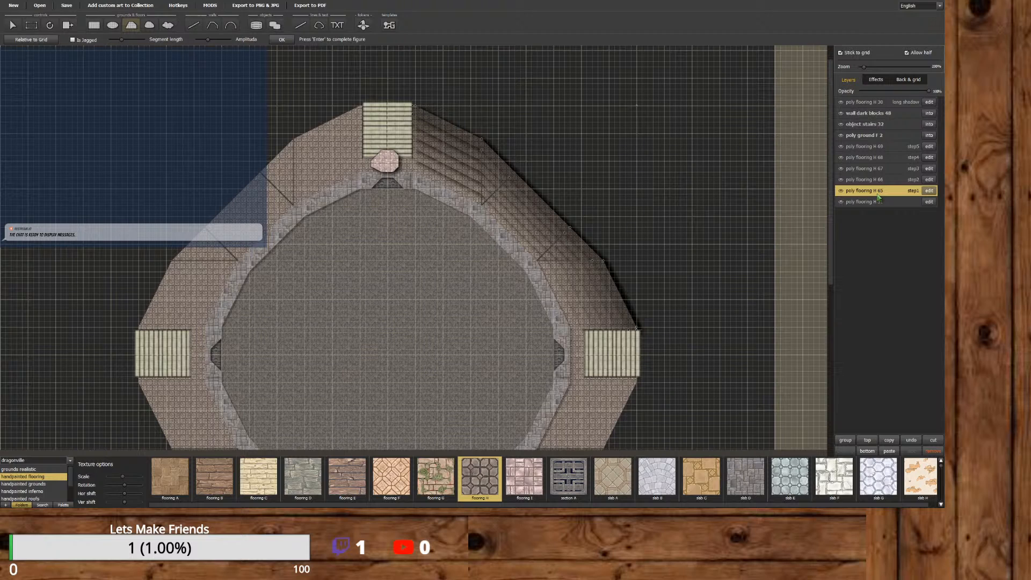
drag(877, 196, 885, 149)
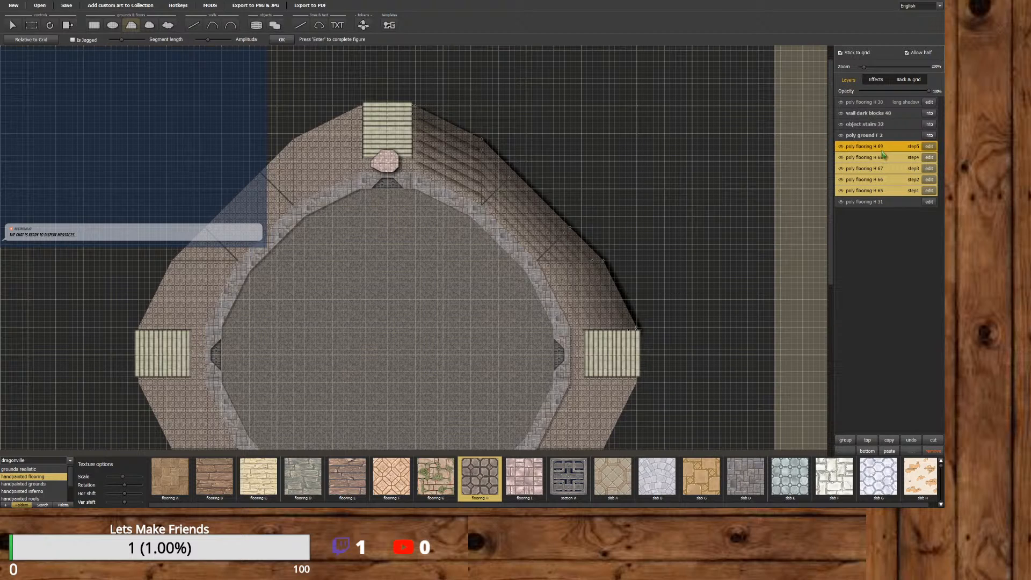
click(845, 440)
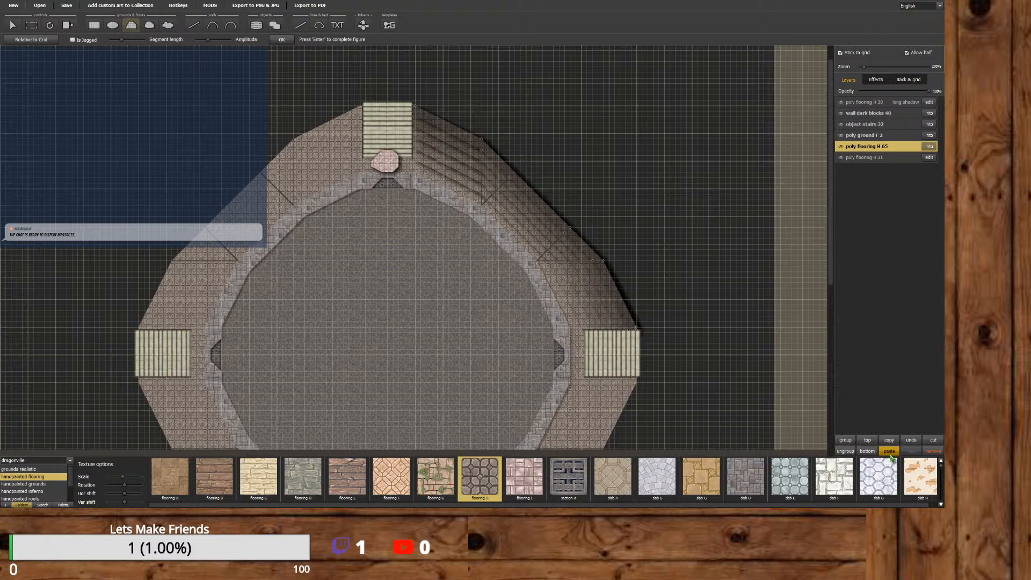
Duplicate the northeast tier group, flip the copy horizontally and fit it on the arena's northwest side between the north and west stairs.
click(12, 24)
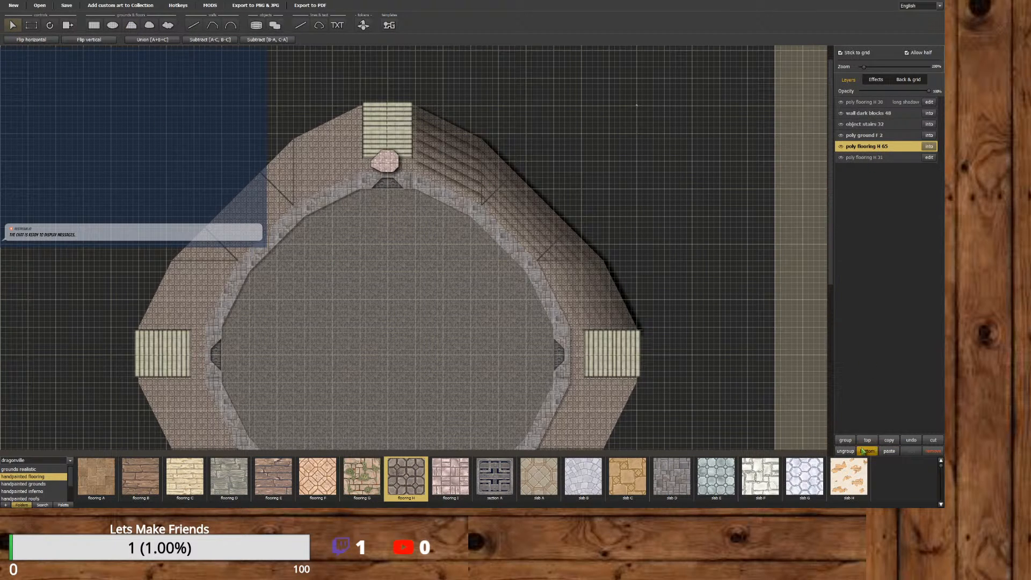
click(887, 439)
click(889, 450)
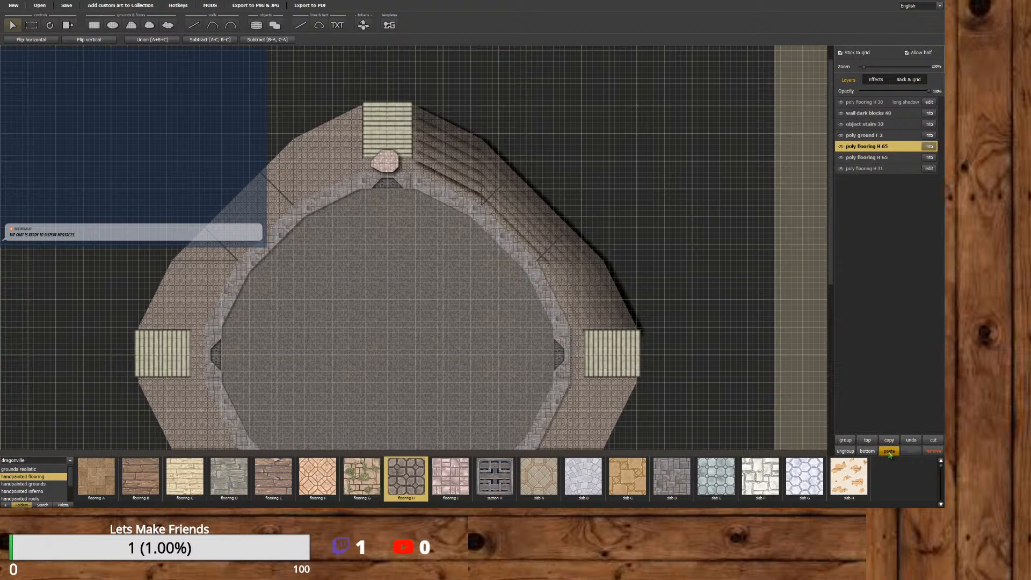
click(877, 158)
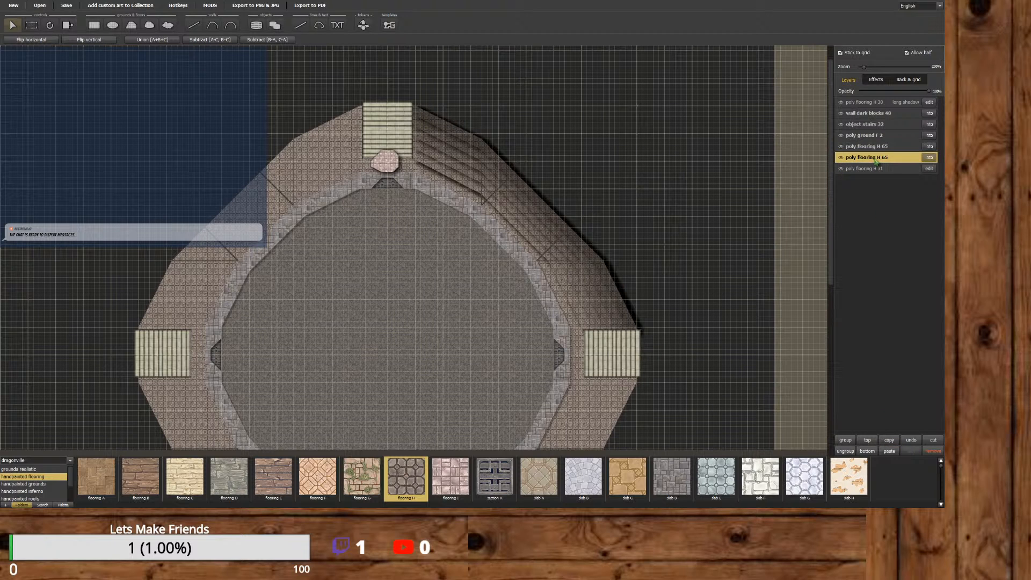
drag(541, 235, 649, 230)
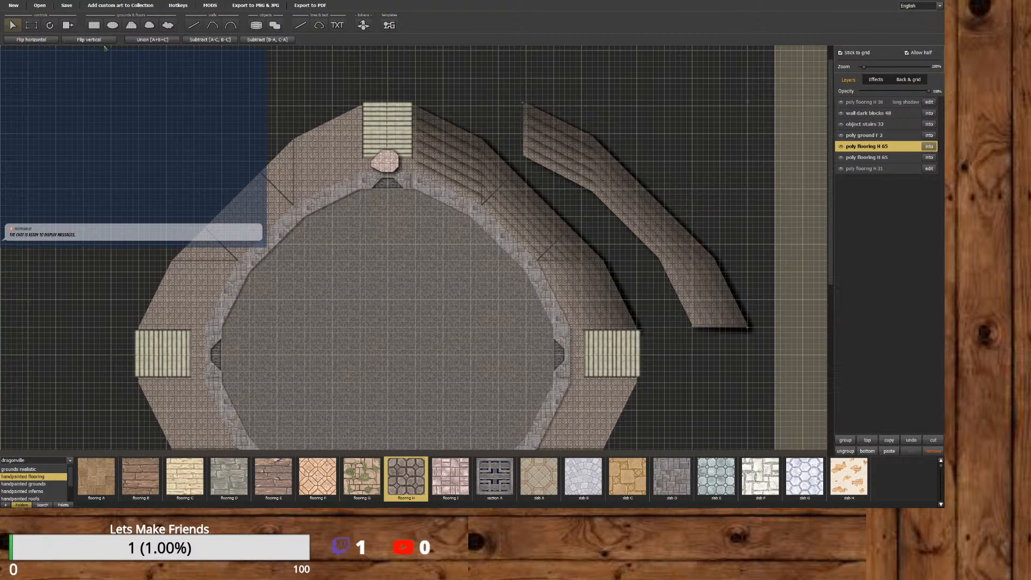
click(48, 42)
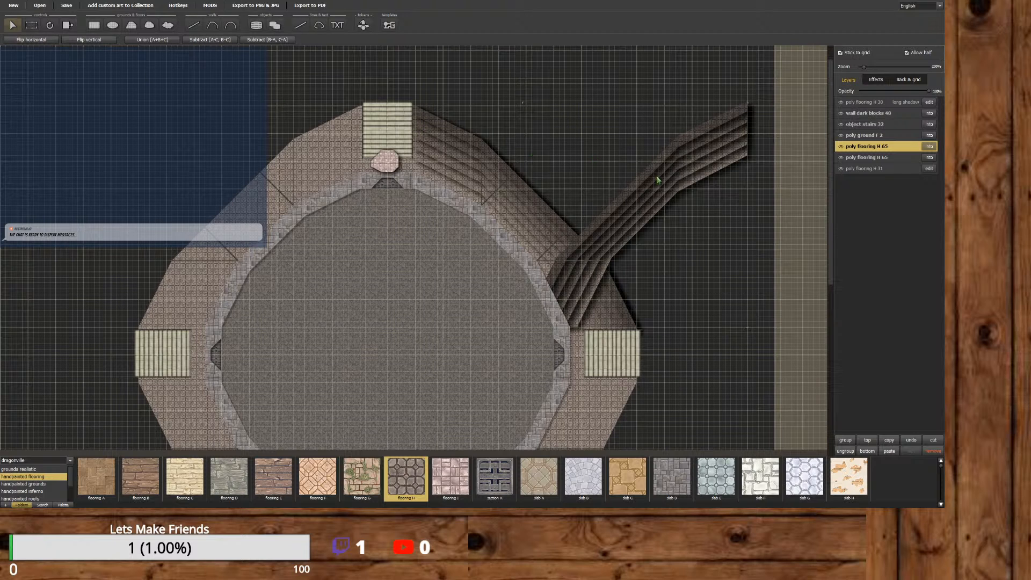
drag(655, 178, 270, 184)
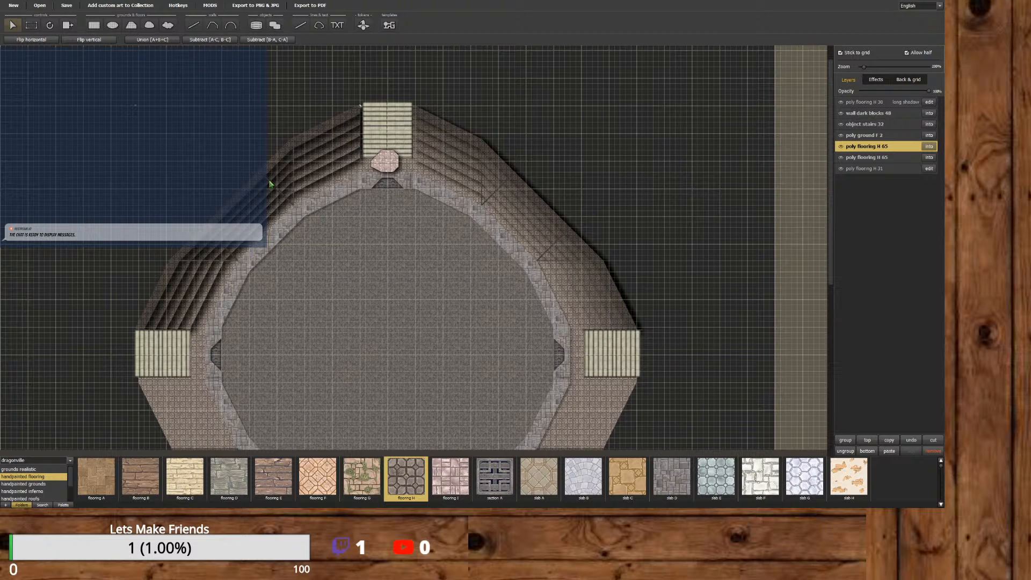
drag(270, 184, 270, 184)
Paste another tier group, flip it horizontally and vertically, and fit it on the arena's southwest side between the west and south stairs.
click(889, 451)
drag(553, 252, 651, 245)
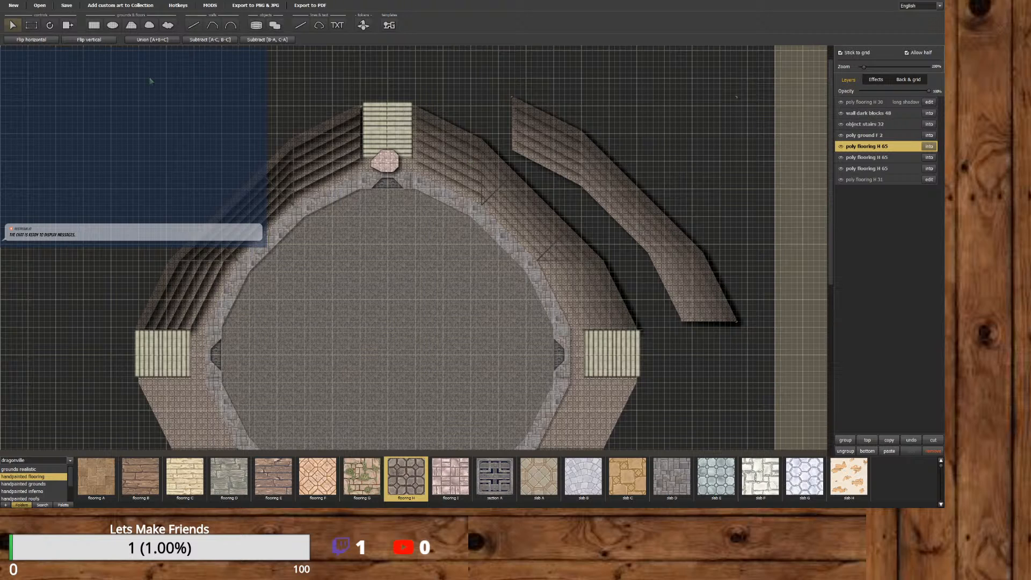
click(53, 42)
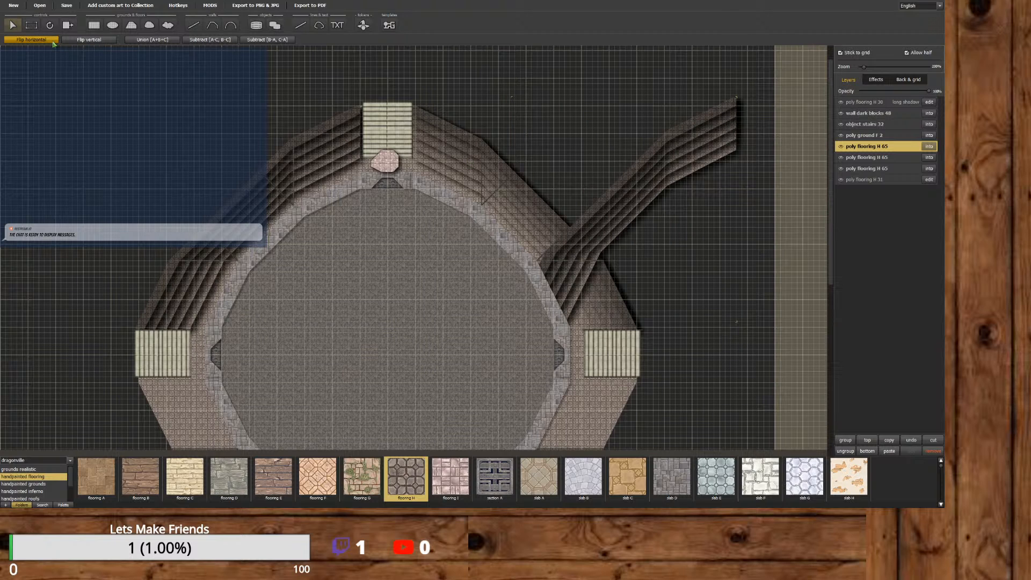
click(69, 42)
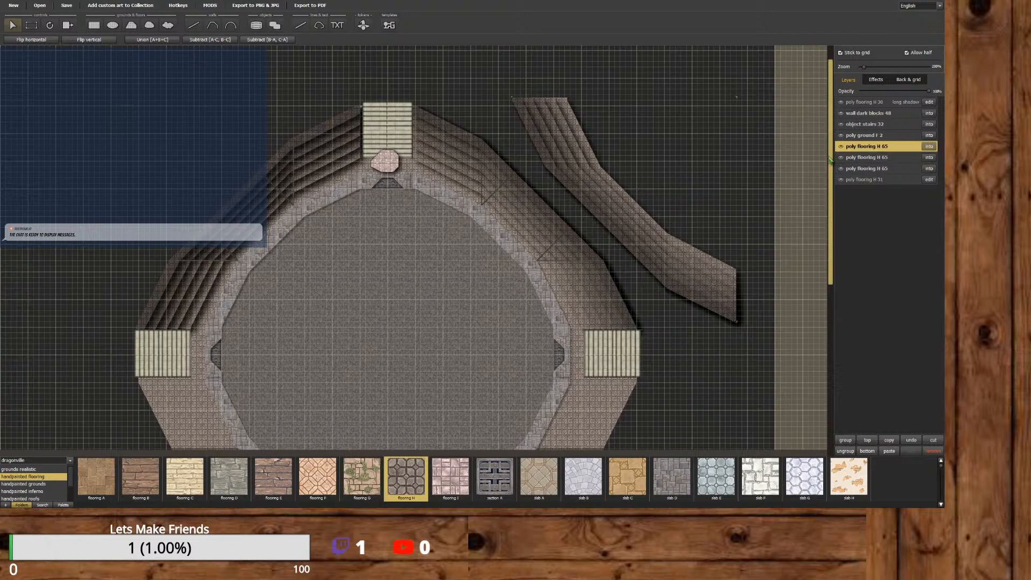
scroll(822, 200, down, 2)
scroll(822, 199, down, 2)
drag(716, 188, 256, 392)
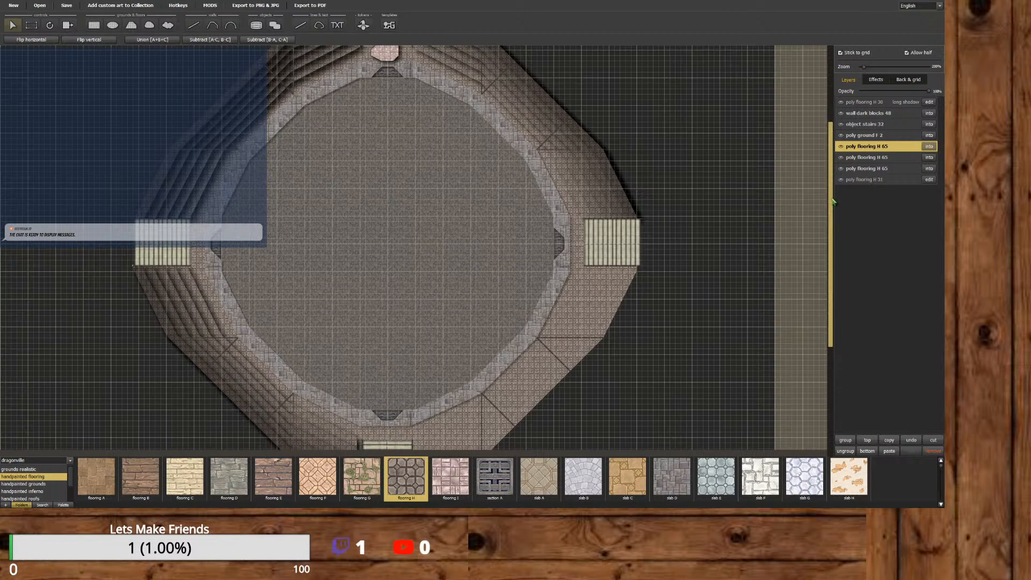
Paste another tier group, flip it vertically and fit it on the arena's southeast side between the east and south stairs.
drag(832, 200, 832, 239)
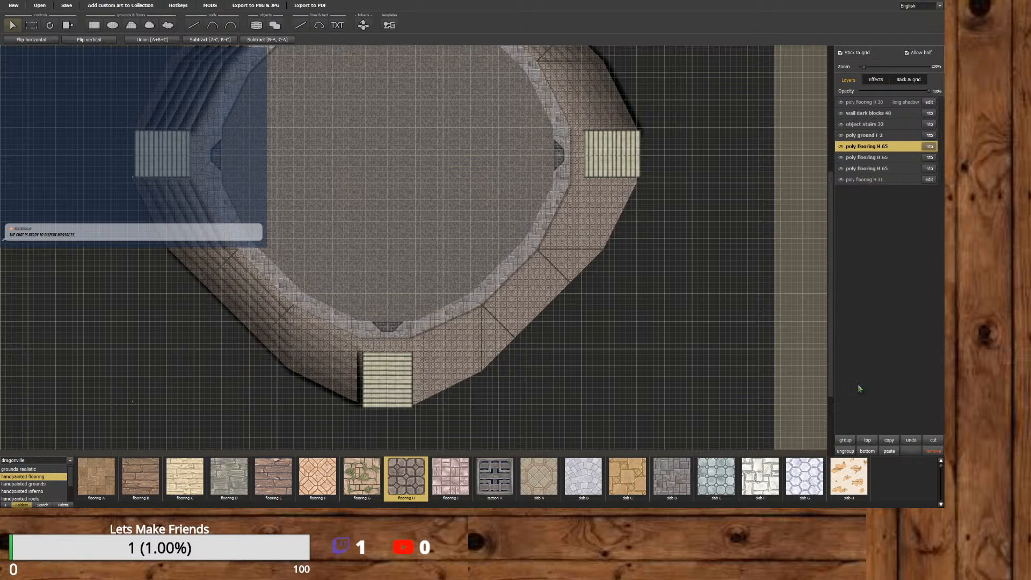
click(889, 450)
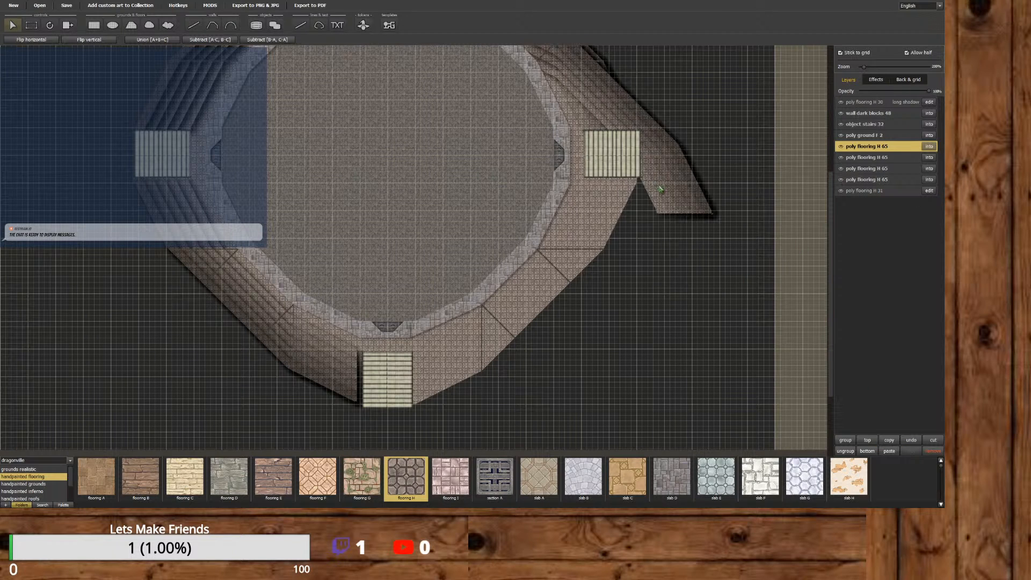
click(678, 360)
click(89, 39)
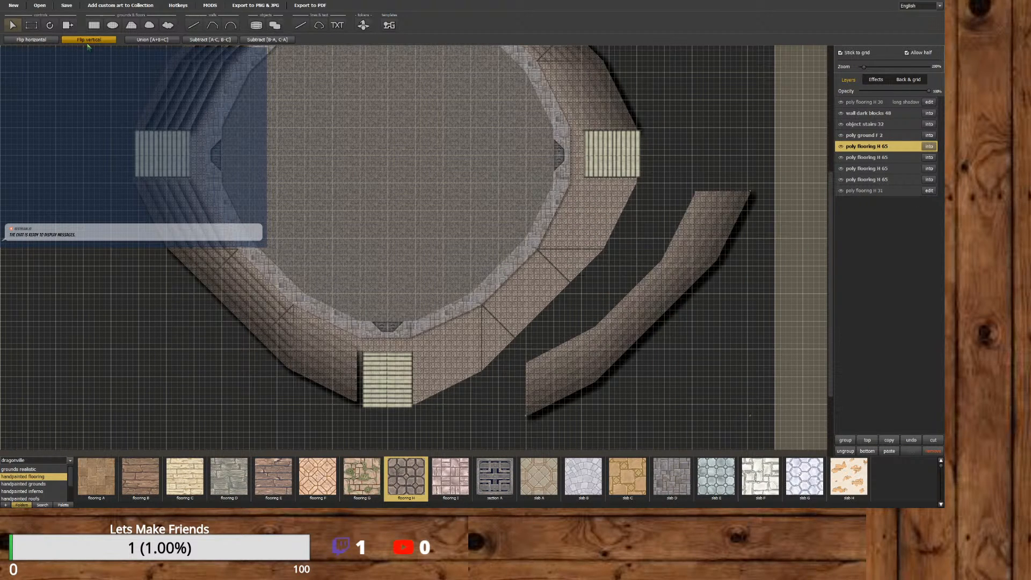
drag(665, 292, 552, 278)
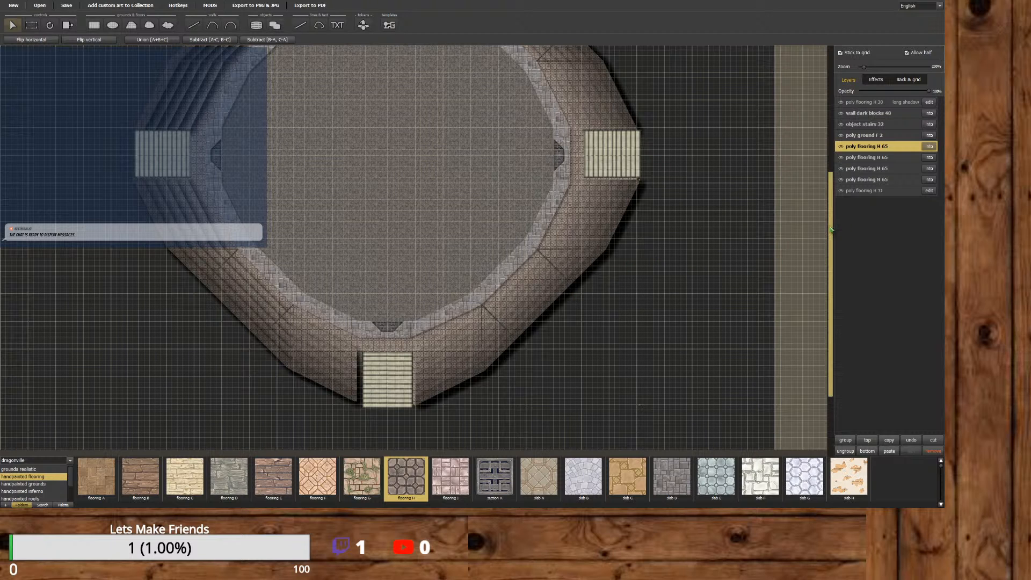
Shift the northwest tier group slightly east until its tiers meet the side of the north stairs.
drag(832, 230, 804, 129)
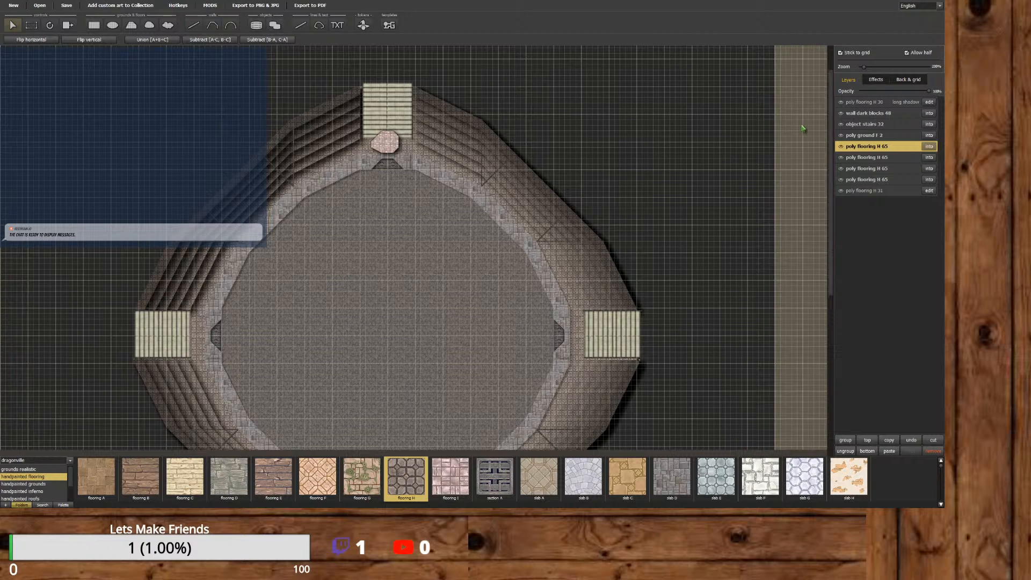
scroll(416, 150, up, 5)
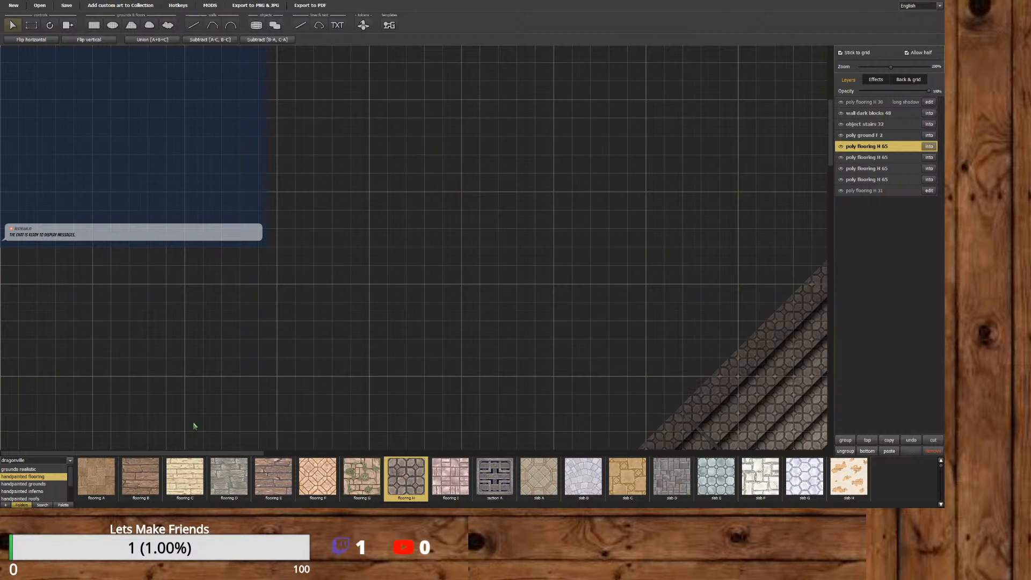
drag(207, 453, 537, 441)
click(322, 132)
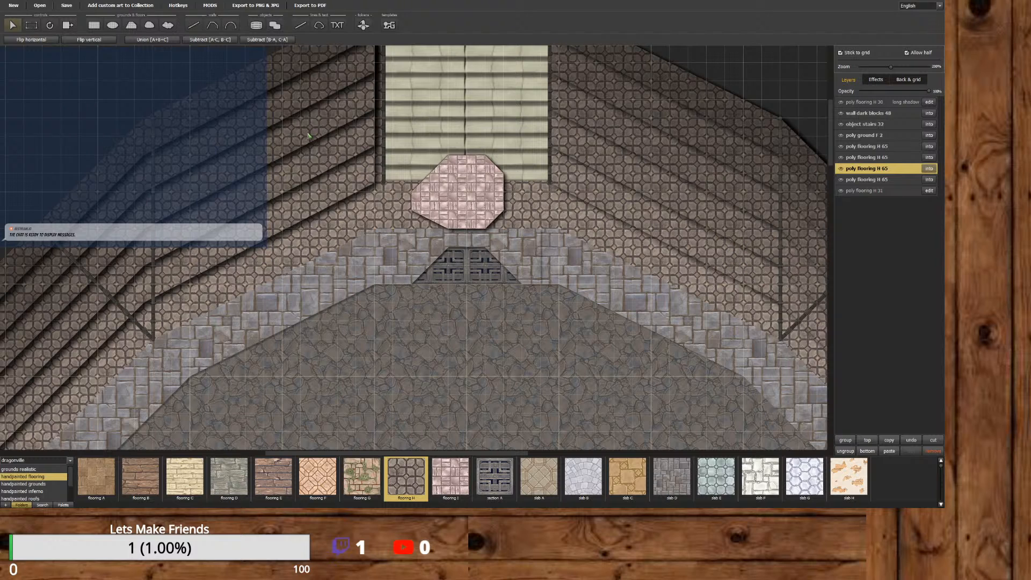
drag(308, 136, 316, 137)
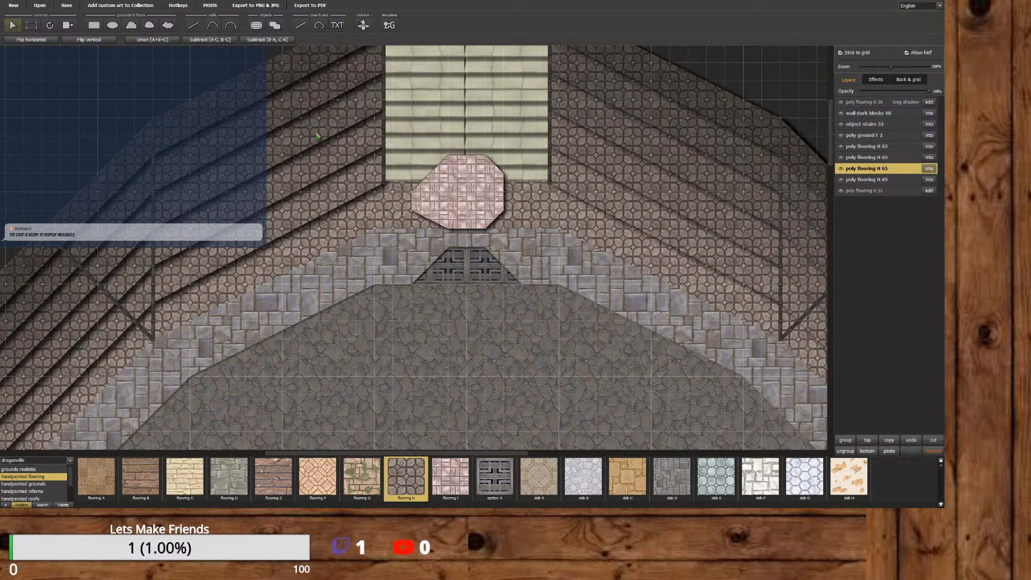
Inside the stairs group, try shifting the west stairs and their two side walls slightly east.
drag(834, 157, 830, 264)
drag(519, 456, 354, 456)
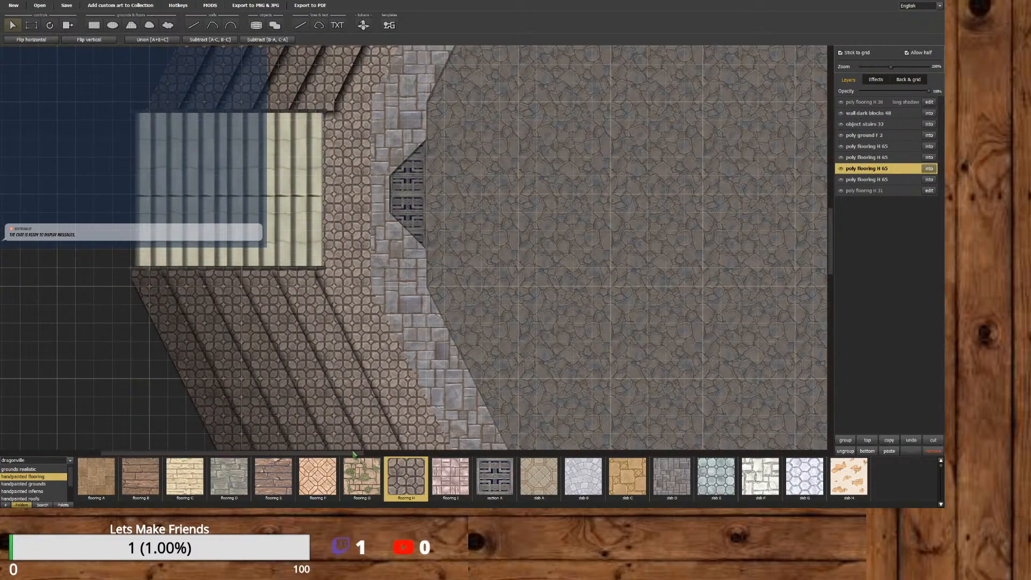
click(263, 184)
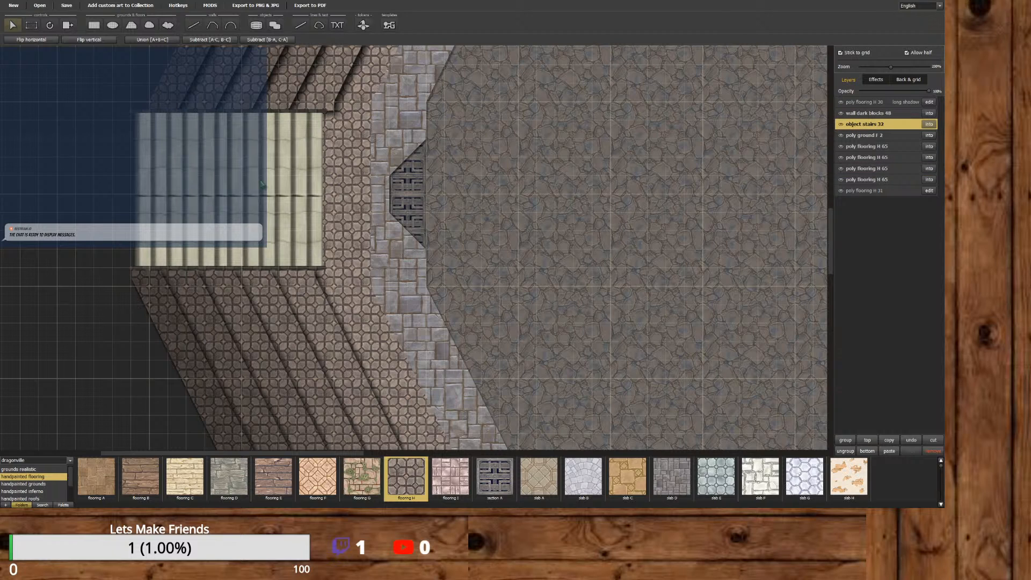
click(929, 125)
click(285, 204)
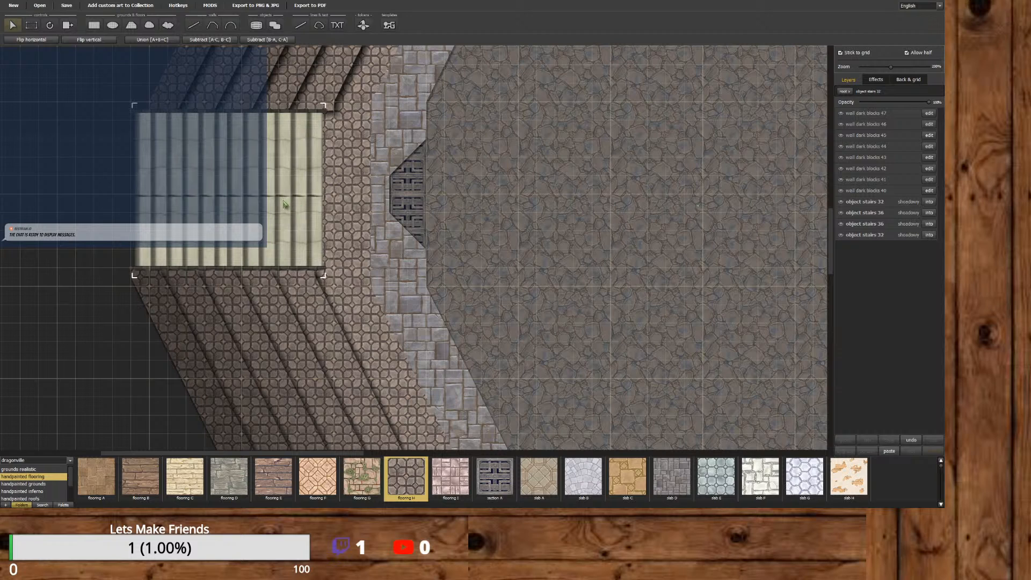
drag(283, 204, 294, 204)
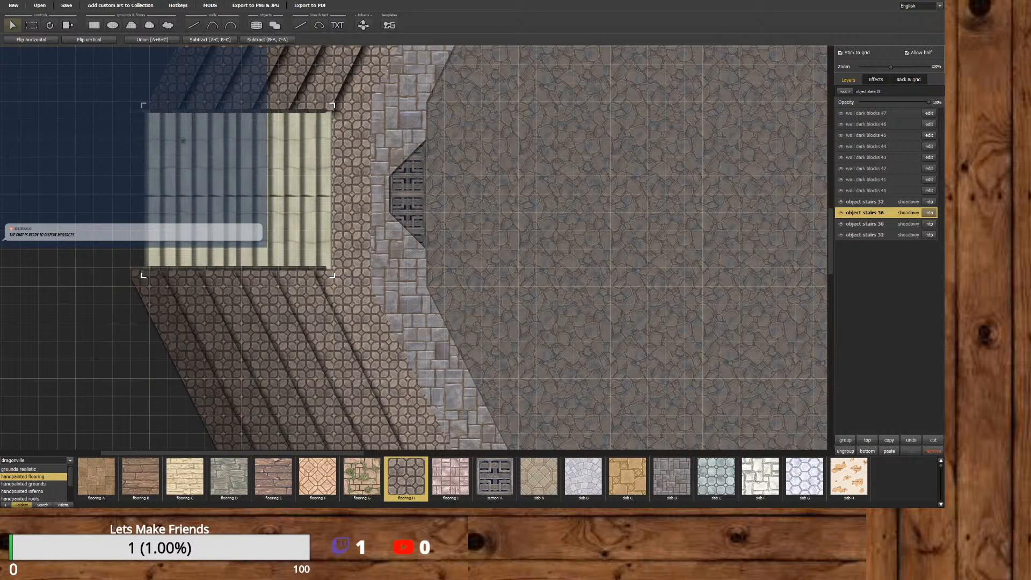
click(139, 113)
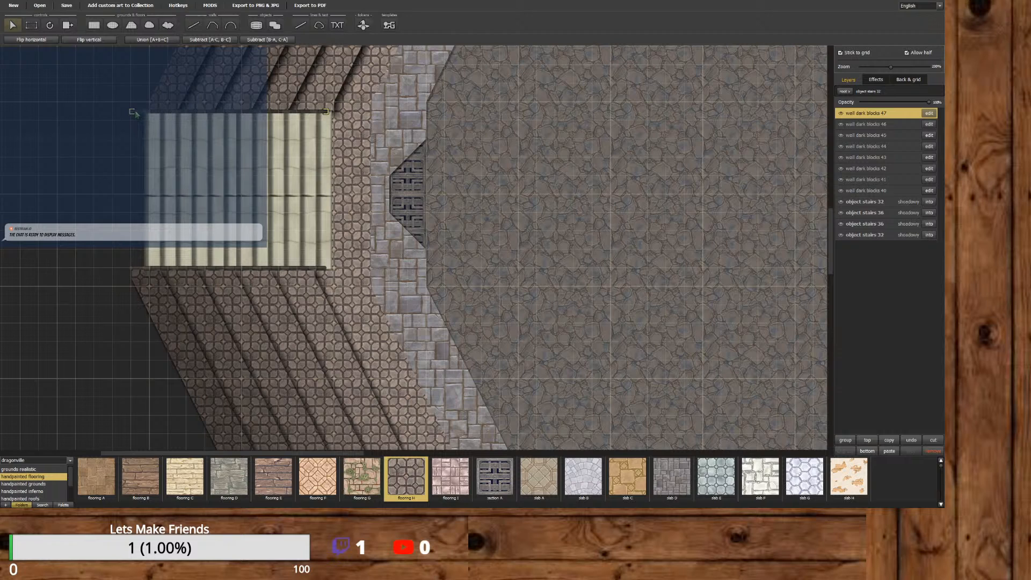
click(157, 273)
drag(158, 272, 165, 273)
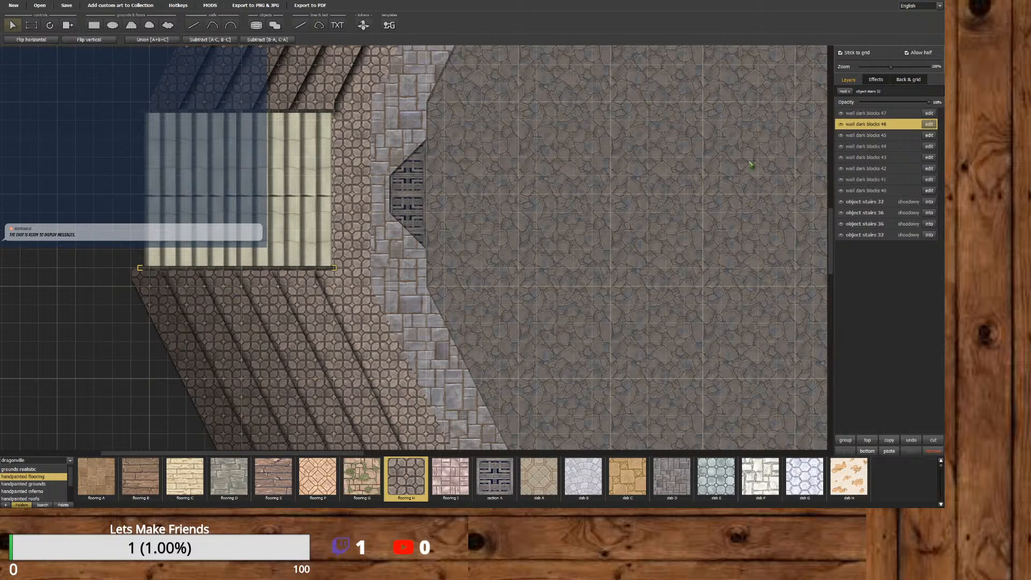
click(847, 93)
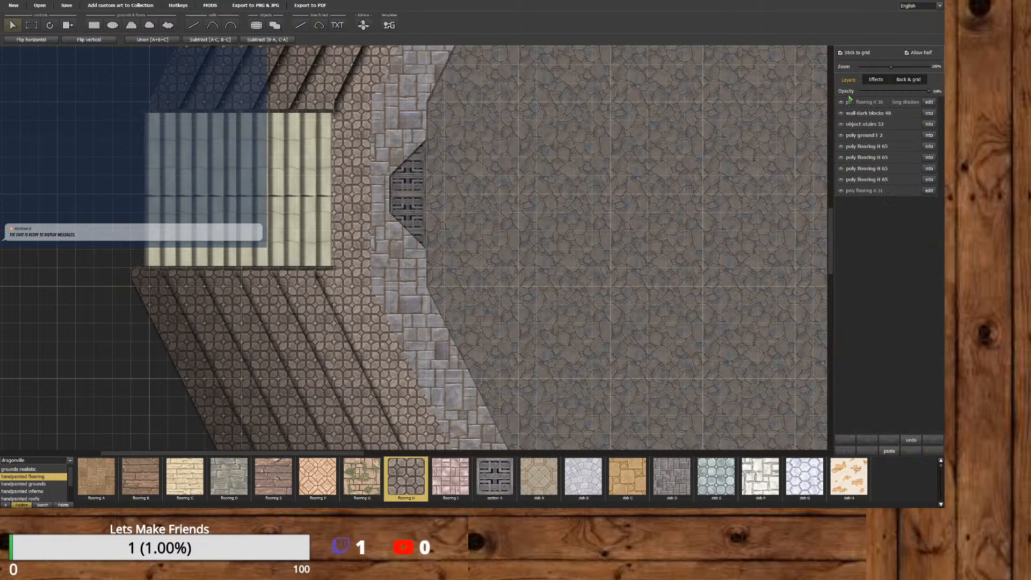
Shift the southwest tier group slightly east and the northwest tier group slightly west so their outer corners line up beside the west stairs.
click(275, 360)
mouse_move(275, 359)
mouse_down()
mouse_move(267, 363)
mouse_move(277, 362)
mouse_up()
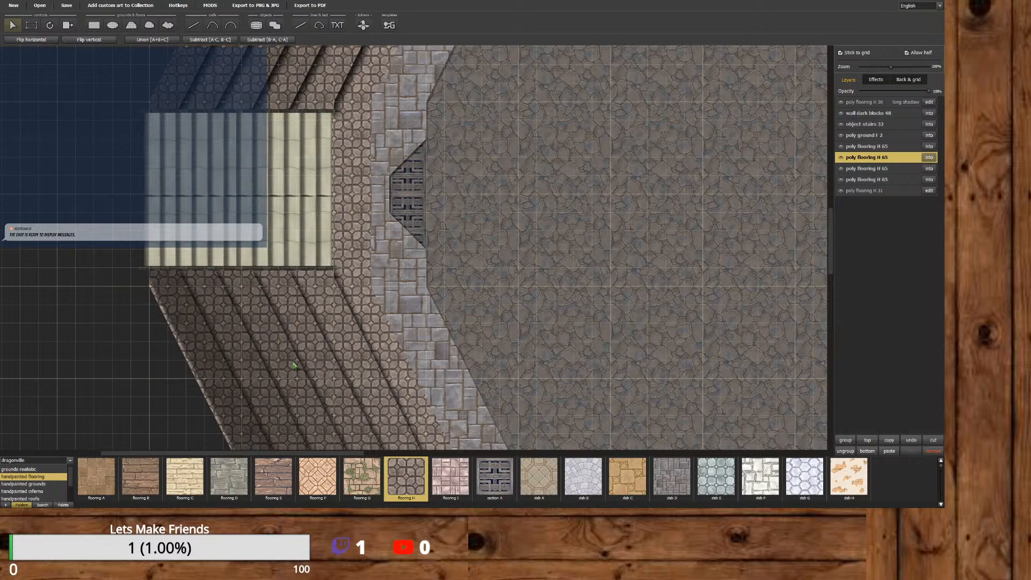
drag(294, 365, 287, 370)
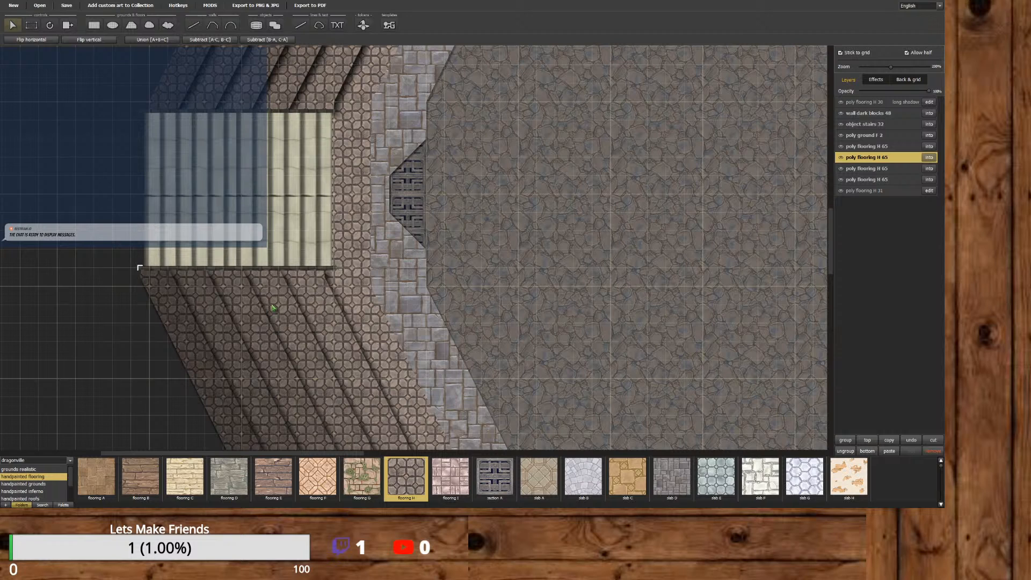
click(244, 84)
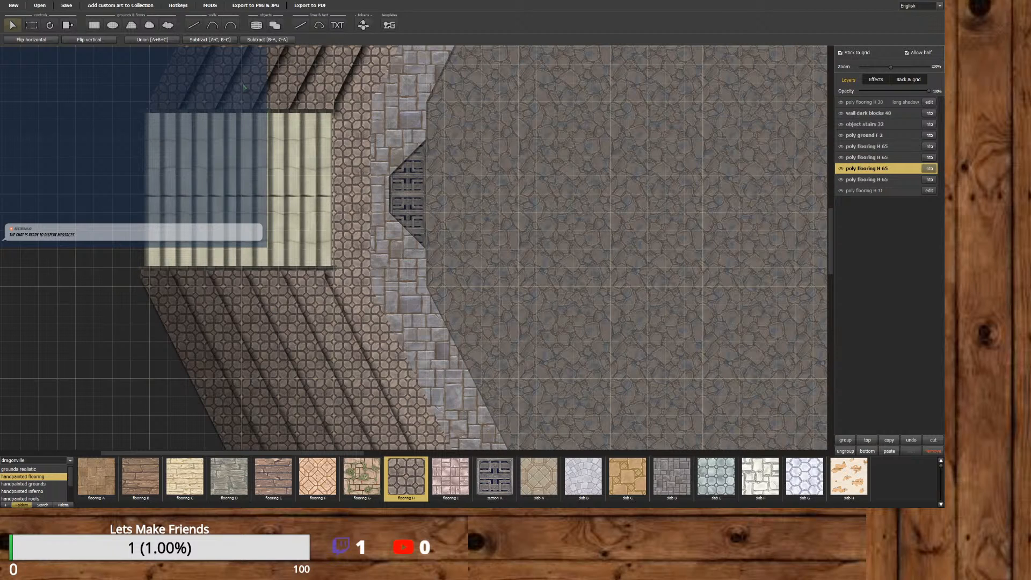
drag(244, 85, 237, 86)
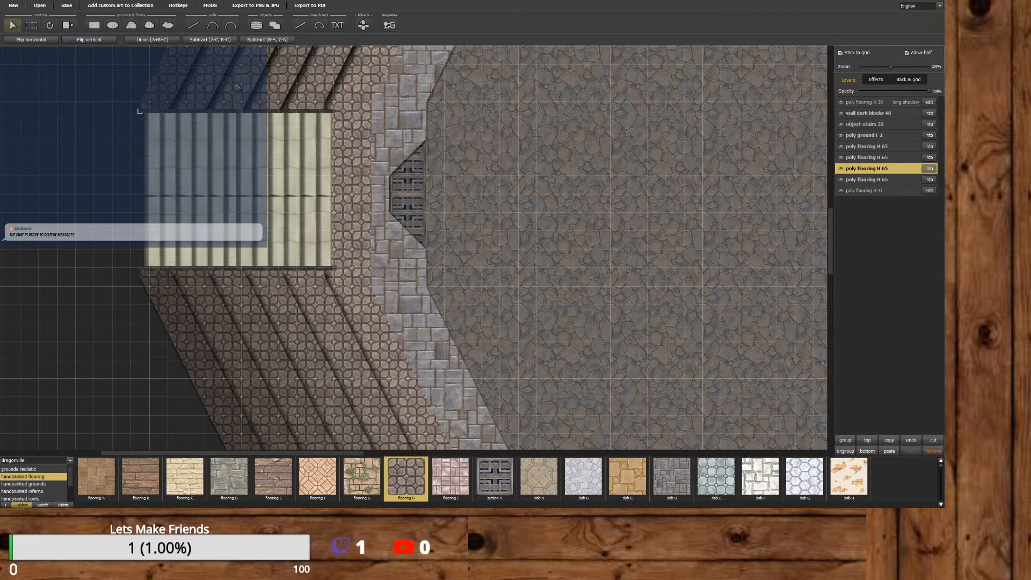
Inside the stairs group, move the west stairs and their two side walls back west to their previous position.
click(289, 196)
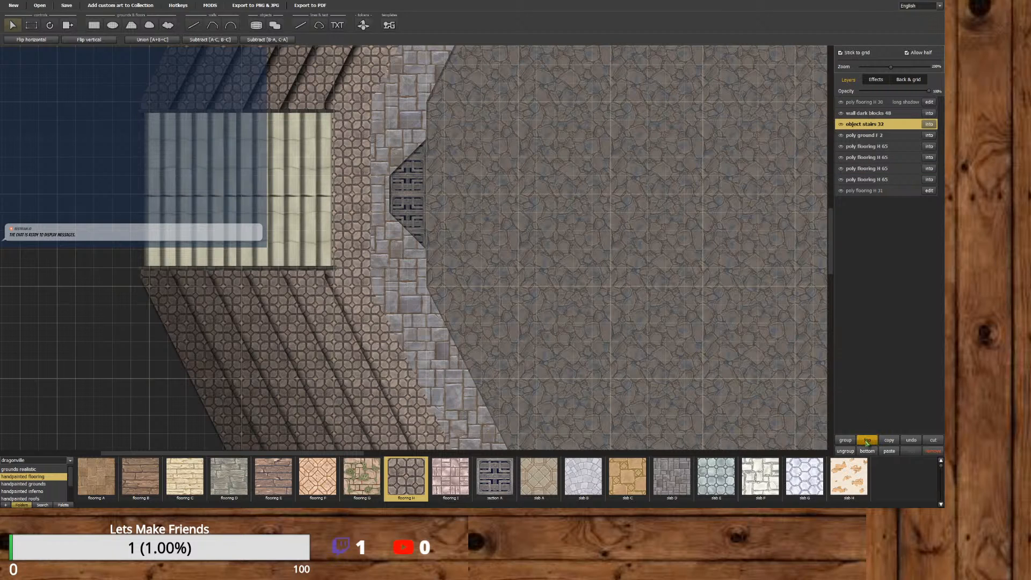
click(845, 451)
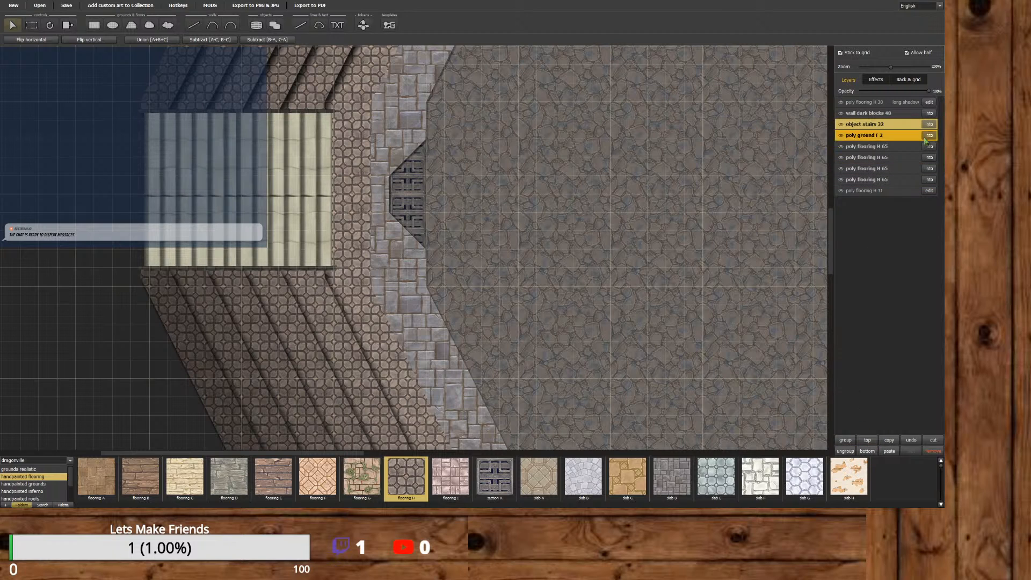
click(296, 187)
drag(295, 187, 289, 187)
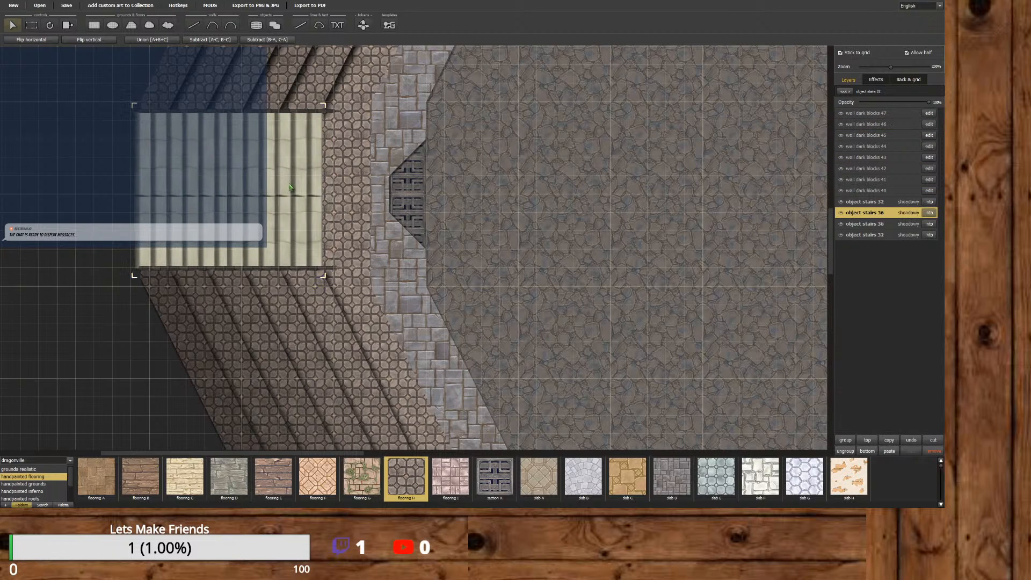
click(293, 113)
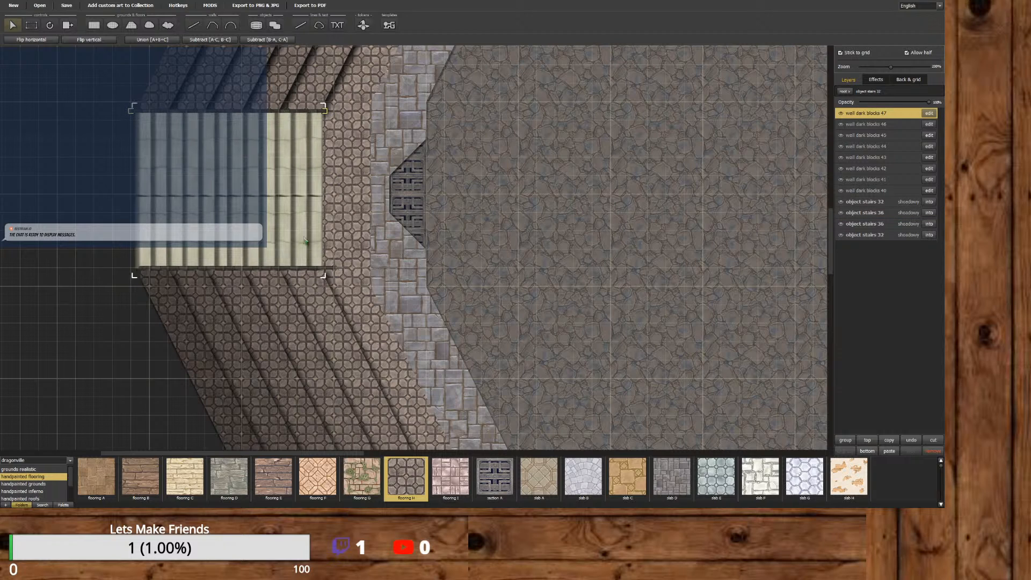
click(305, 269)
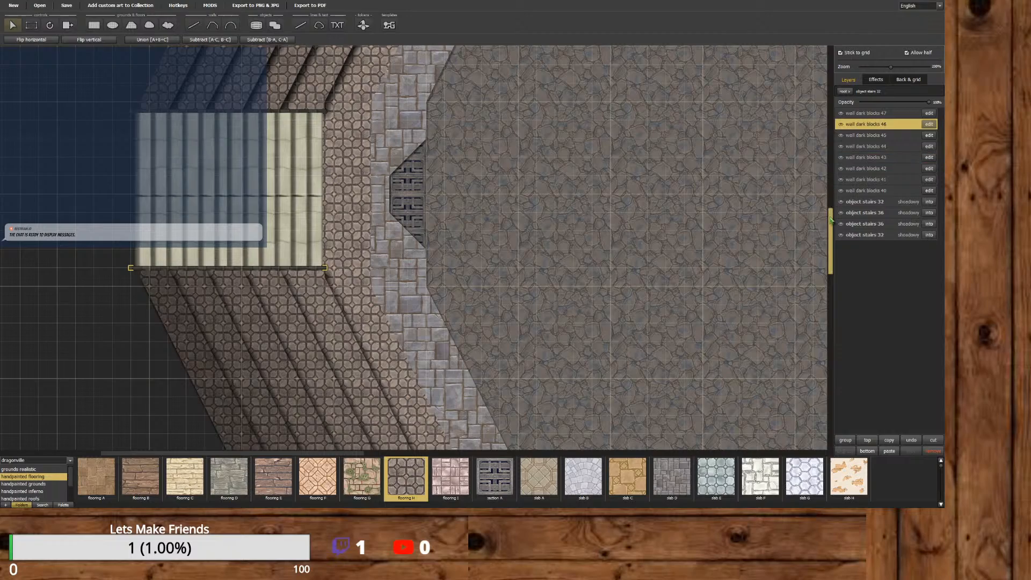
Compare how the northwest tiers line up with the north stairs and with the west stairs.
drag(831, 220, 831, 109)
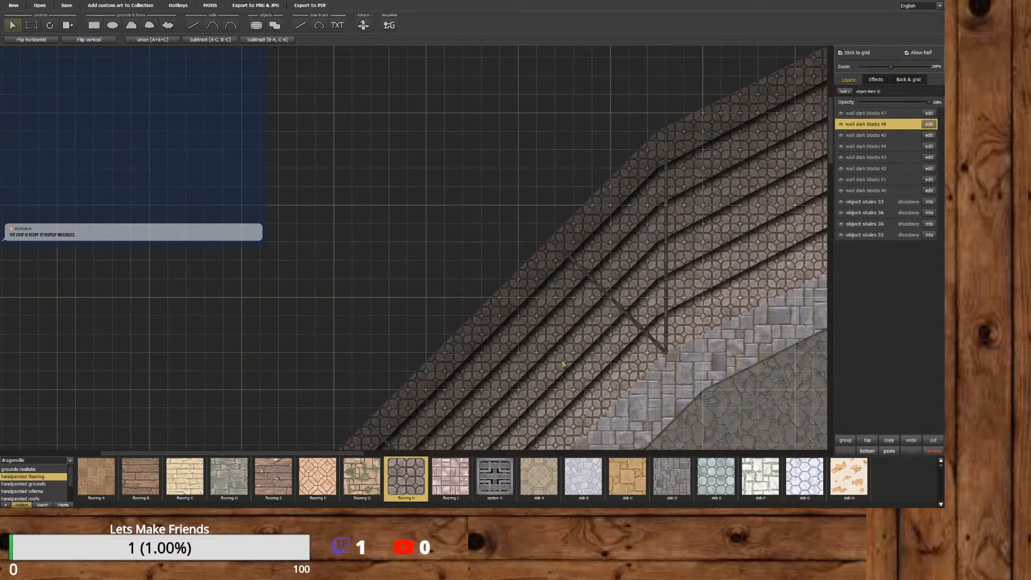
drag(363, 454, 504, 450)
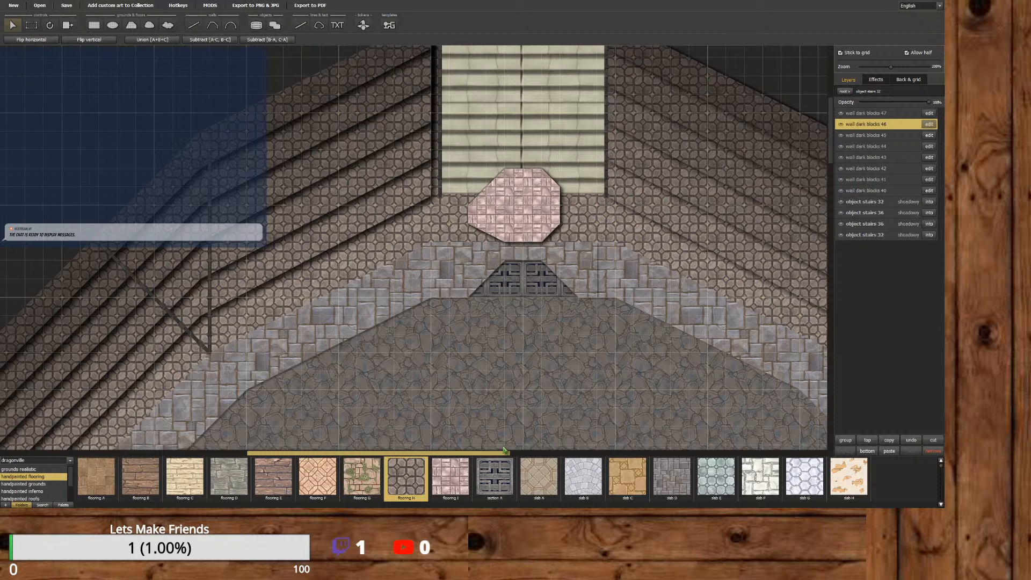
drag(503, 450, 506, 450)
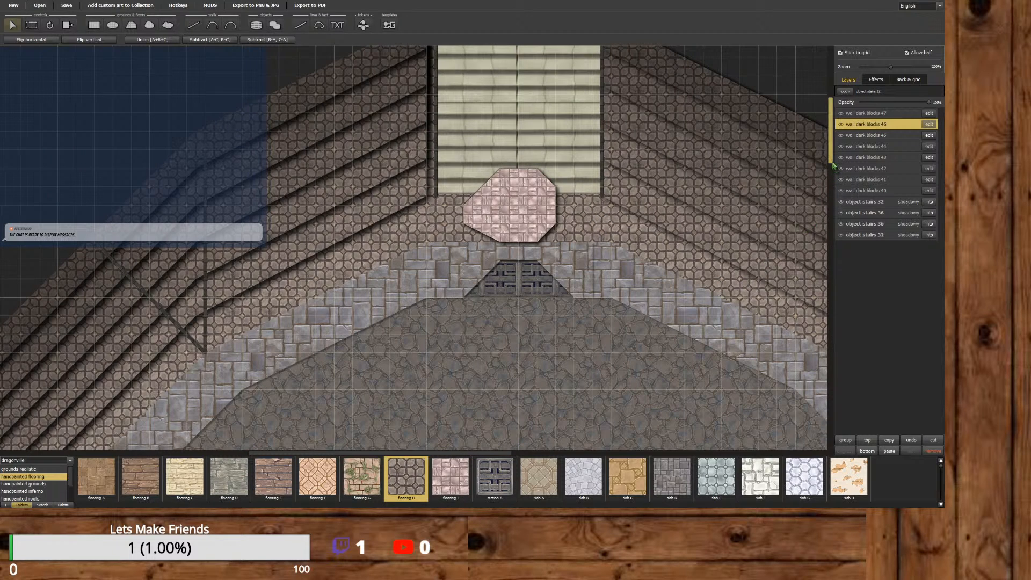
drag(831, 171, 828, 143)
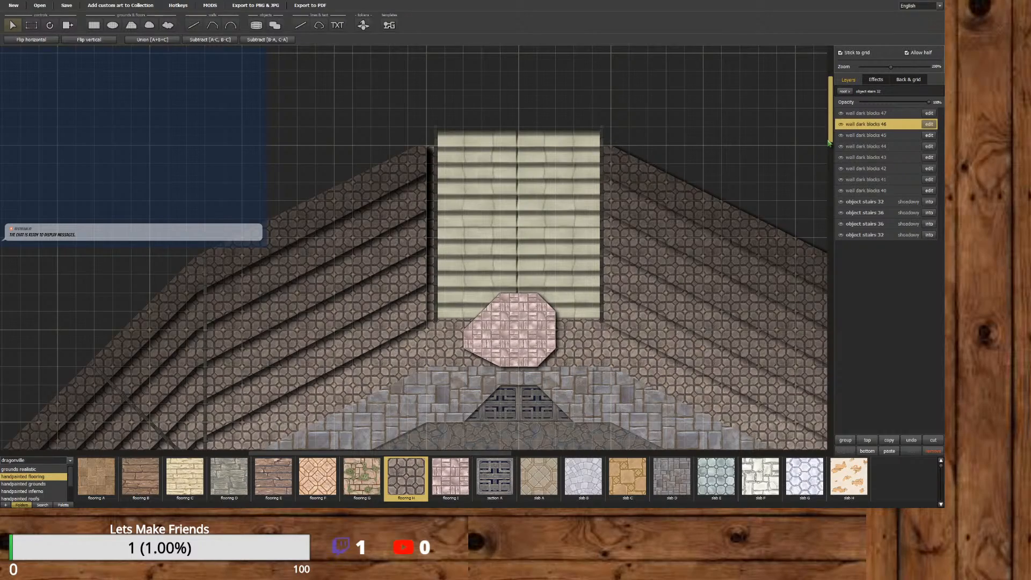
drag(828, 143, 795, 271)
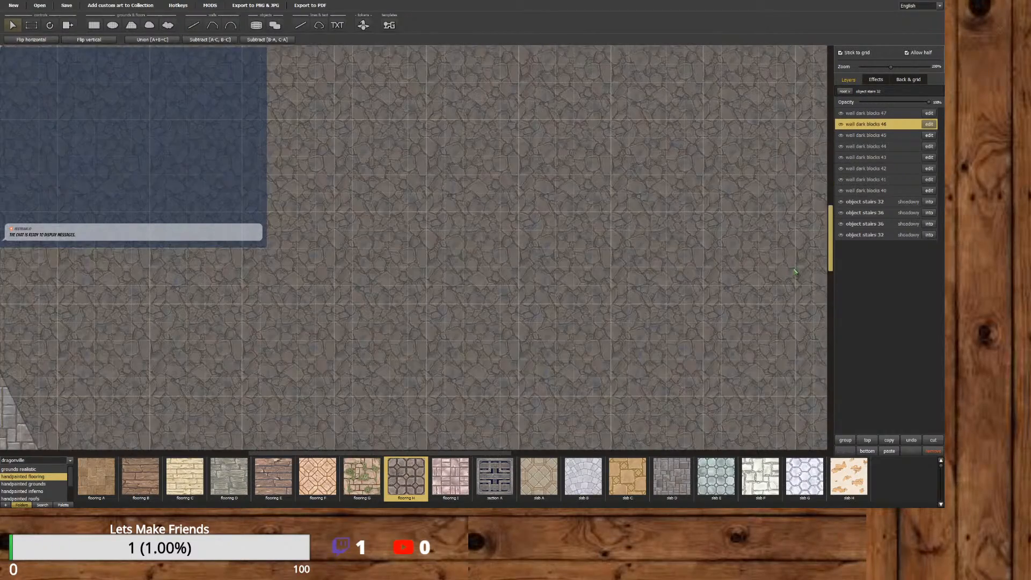
drag(487, 454, 364, 454)
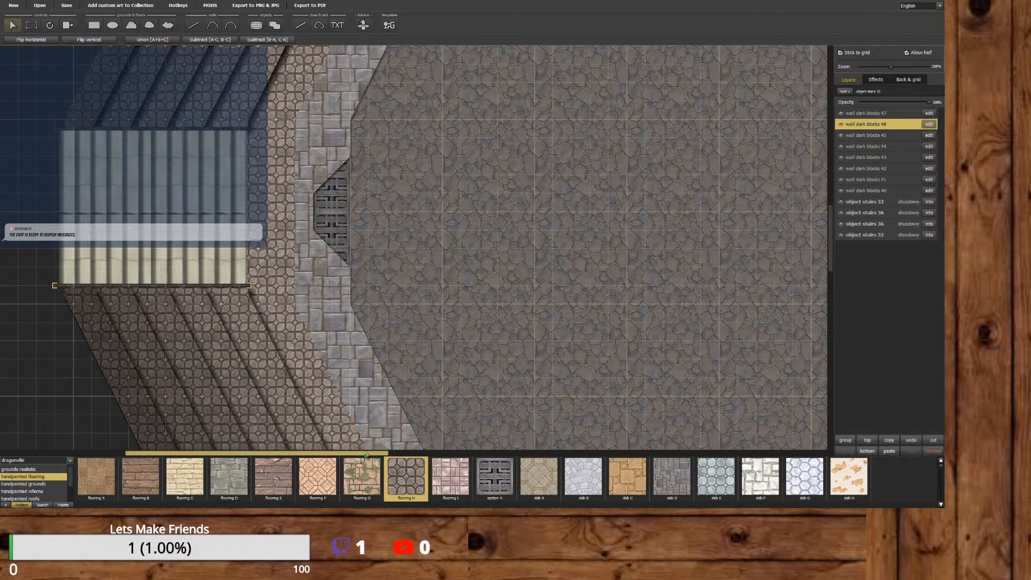
drag(364, 454, 364, 454)
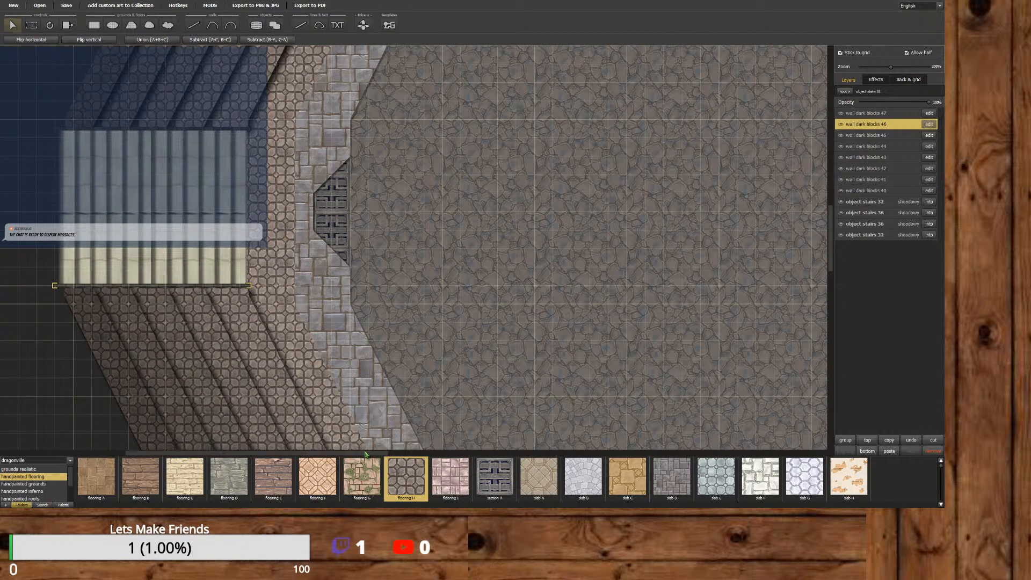
drag(829, 238, 828, 129)
drag(380, 454, 534, 446)
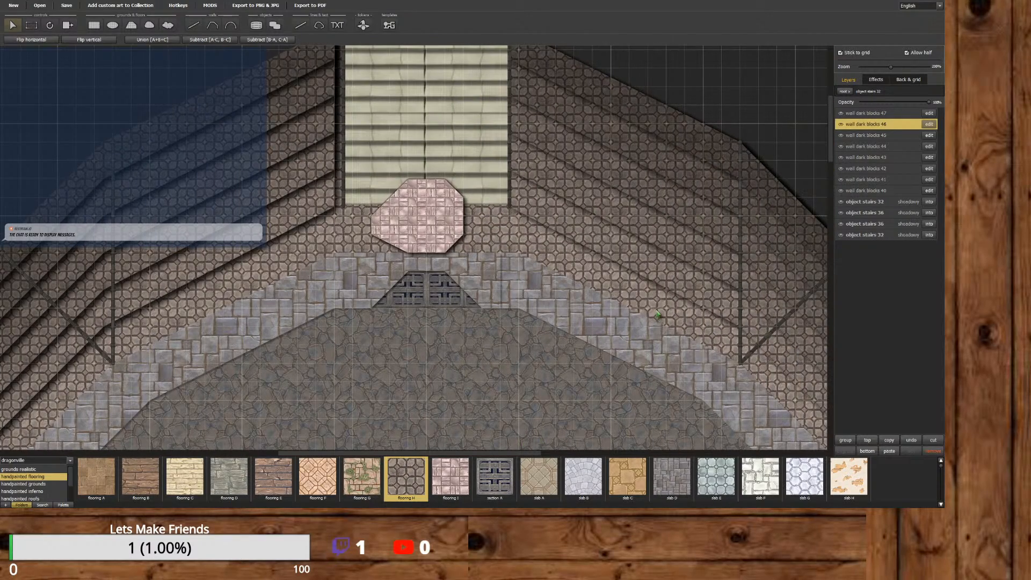
Try nudging the north stairs toward the northwest tiers inside the stairs group.
click(436, 165)
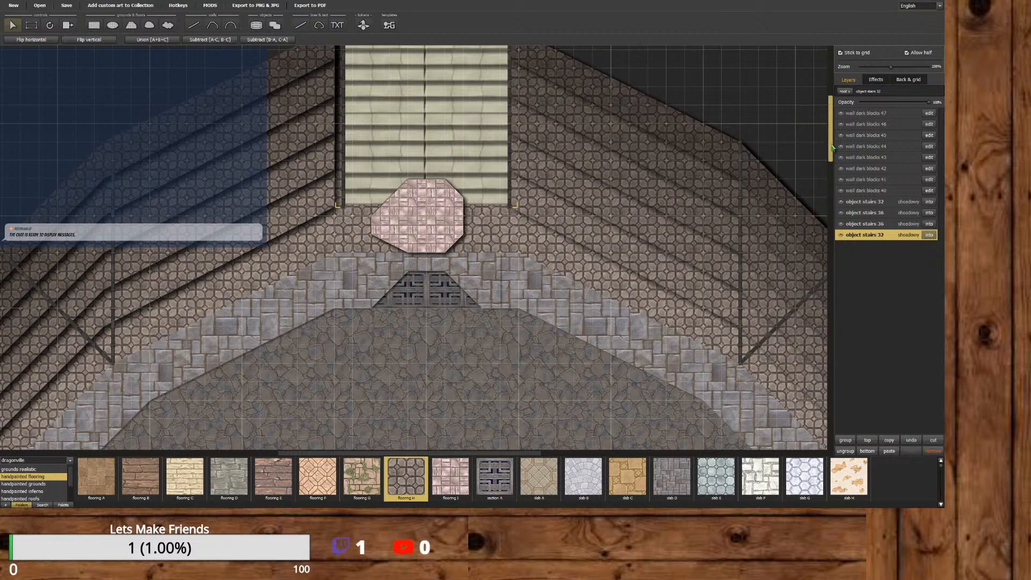
scroll(831, 129, up, 3)
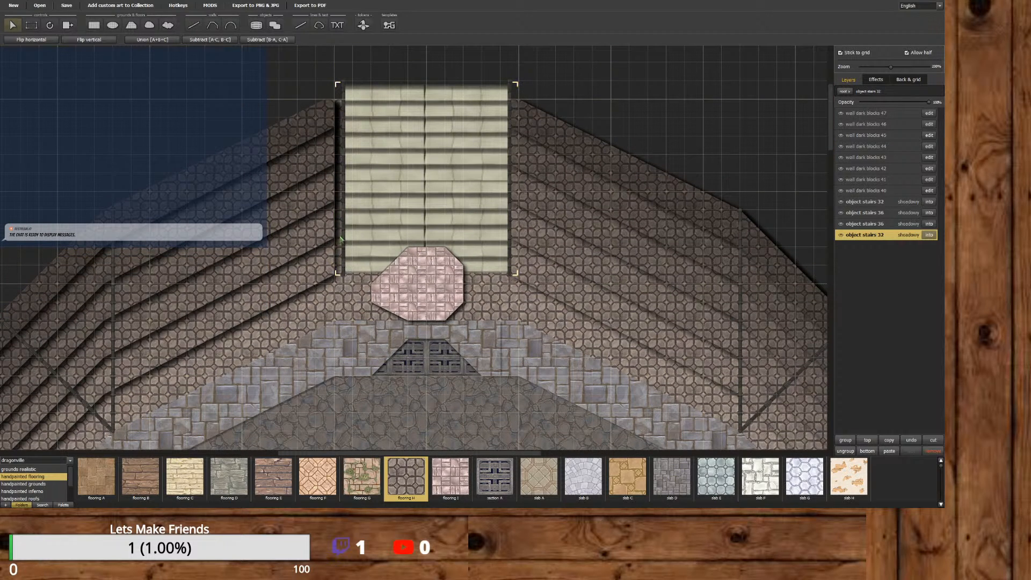
click(390, 227)
drag(389, 227, 385, 228)
drag(386, 227, 388, 230)
Leave the stairs group and shift the northwest tier group slightly east to close the gap beside the north stairs.
click(371, 263)
click(223, 283)
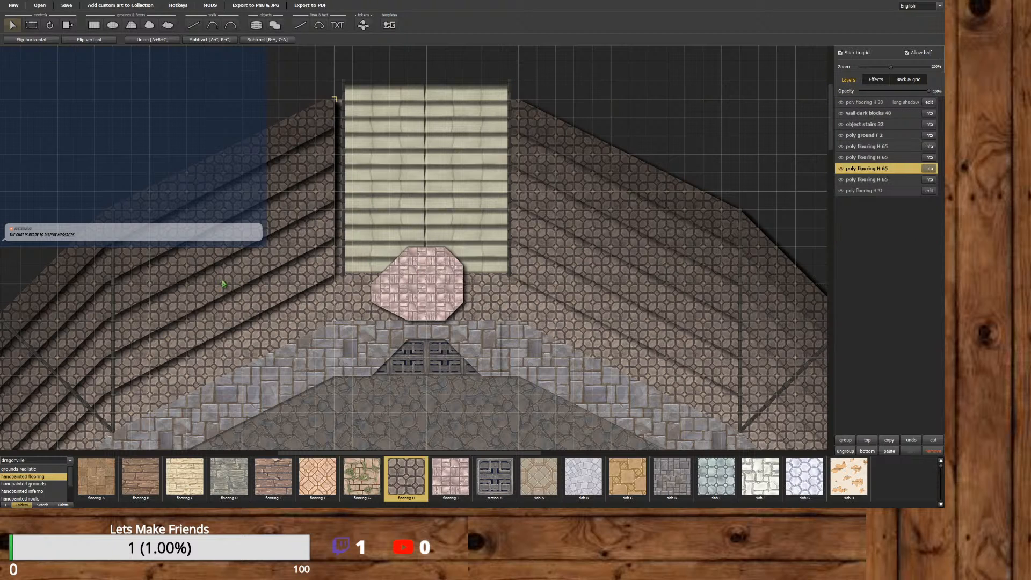
drag(223, 283, 232, 281)
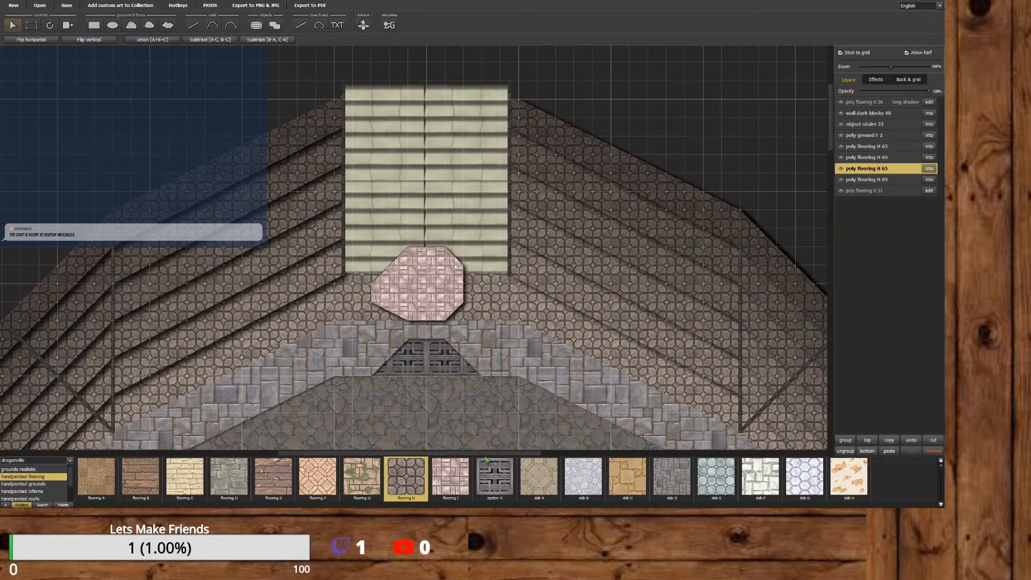
Shift the southeast tier group slightly north and west so it sits snugly against the south side of the east stairs.
drag(484, 454, 353, 452)
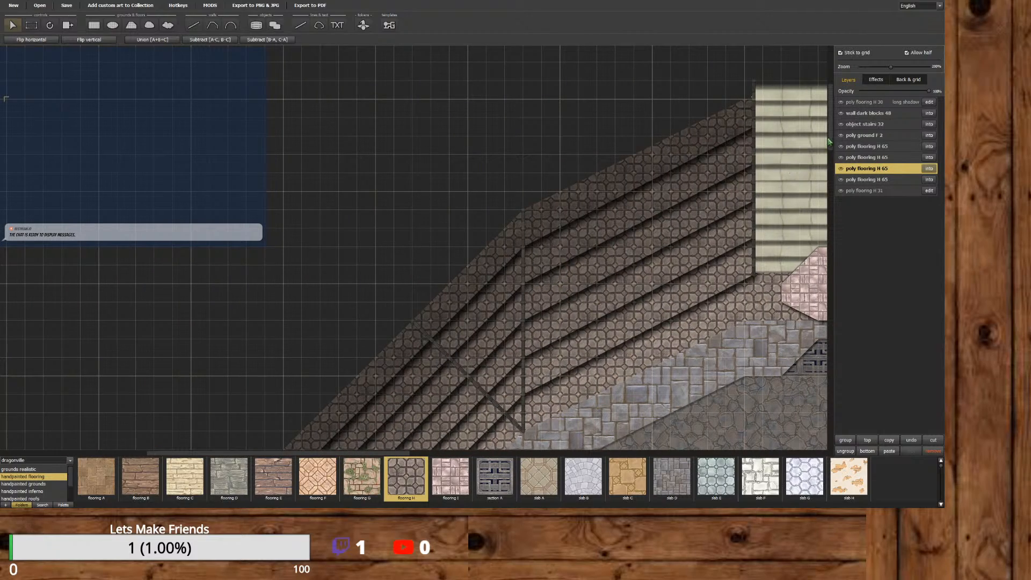
drag(828, 143, 799, 367)
drag(409, 453, 515, 454)
drag(525, 456, 527, 456)
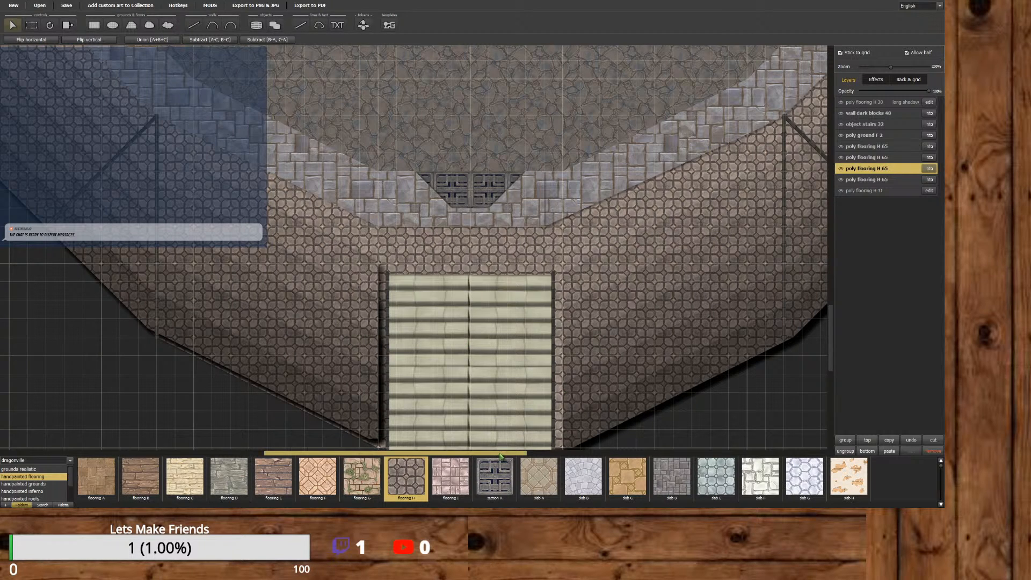
drag(499, 455, 627, 456)
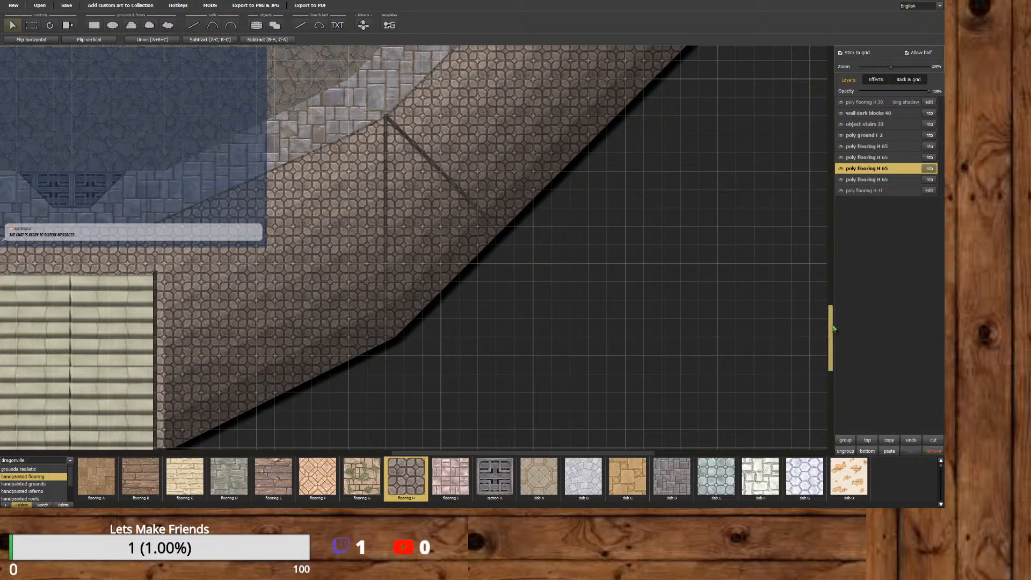
drag(832, 327, 831, 204)
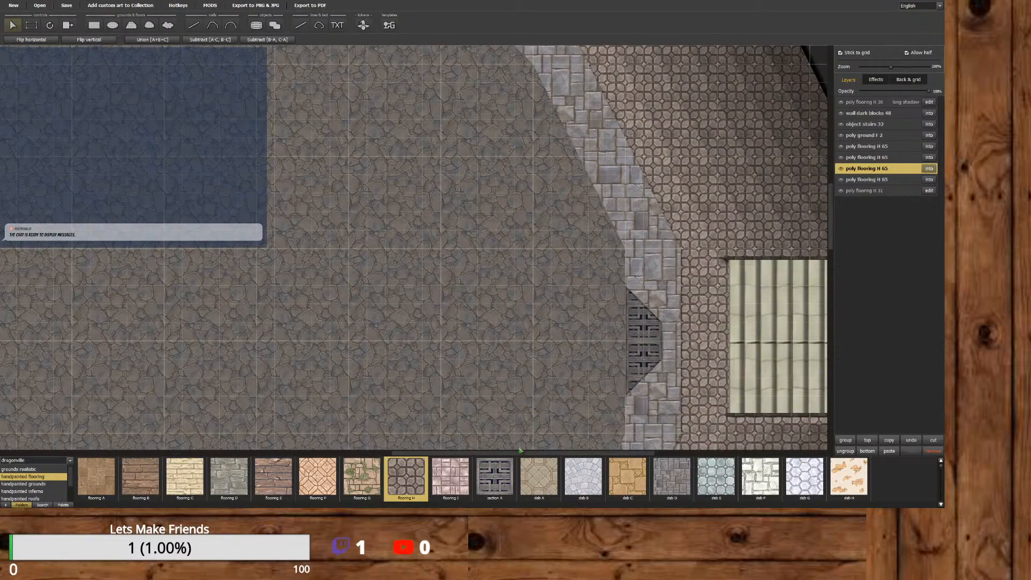
drag(519, 451, 589, 455)
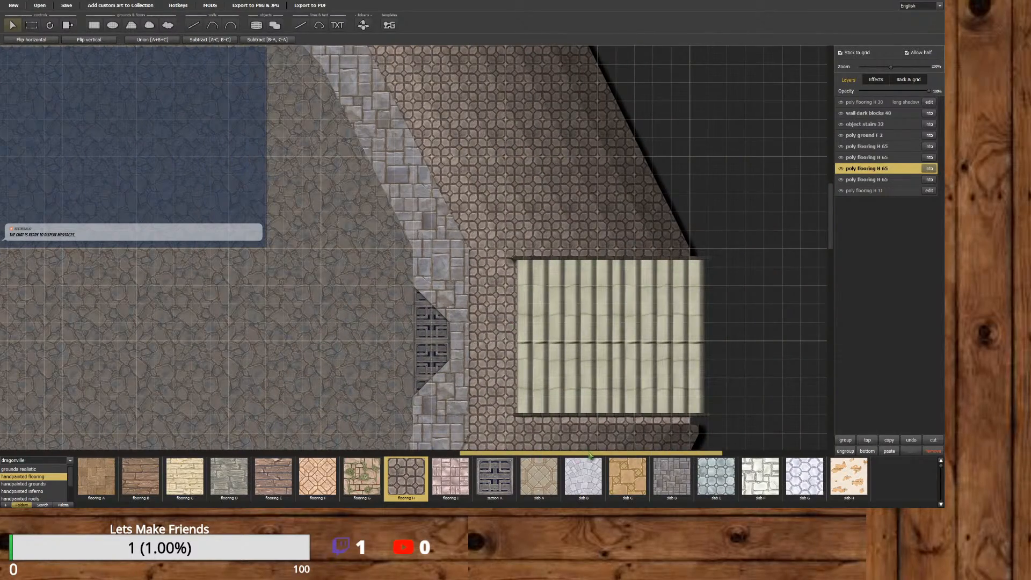
drag(832, 235, 833, 264)
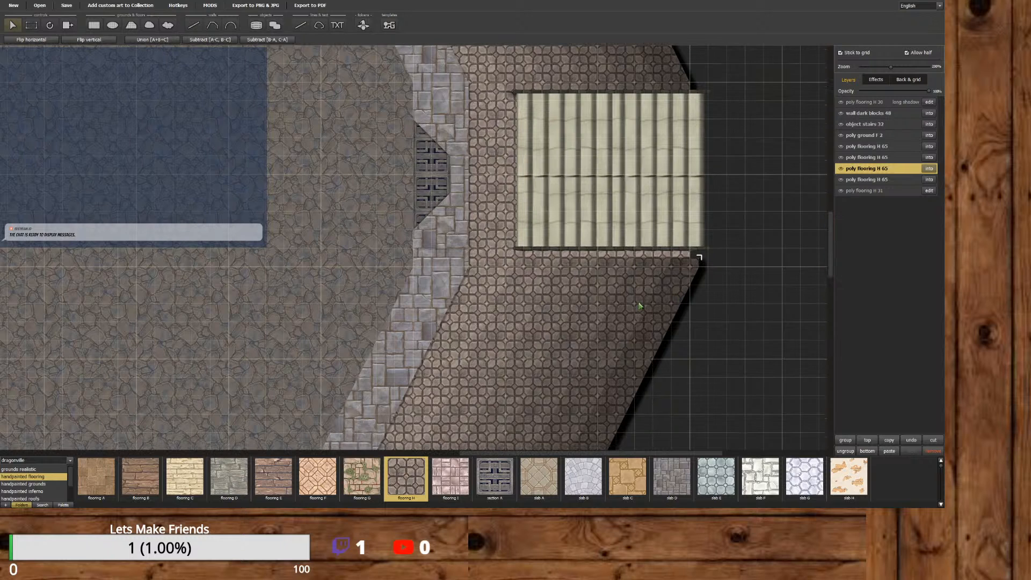
click(639, 306)
drag(638, 310, 640, 299)
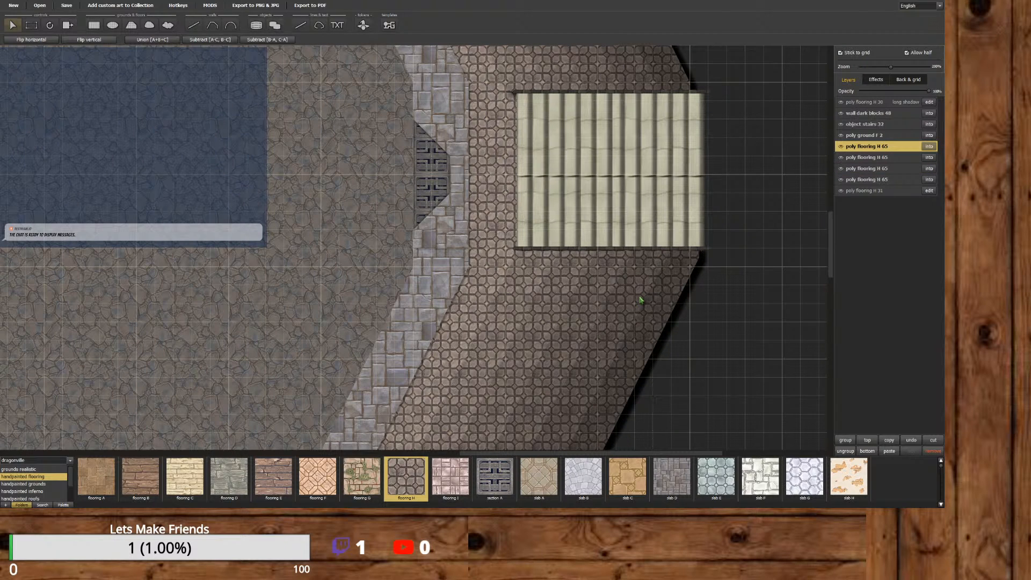
drag(640, 300, 633, 301)
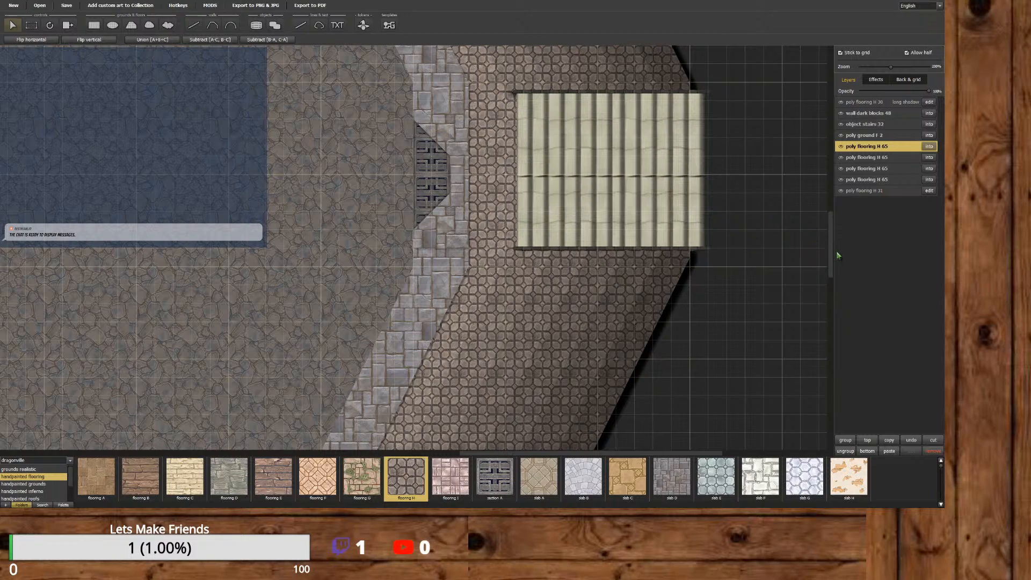
Shift the southwest tier group slightly east to close the gap beside the south stairs.
drag(831, 252, 806, 349)
drag(617, 453, 438, 453)
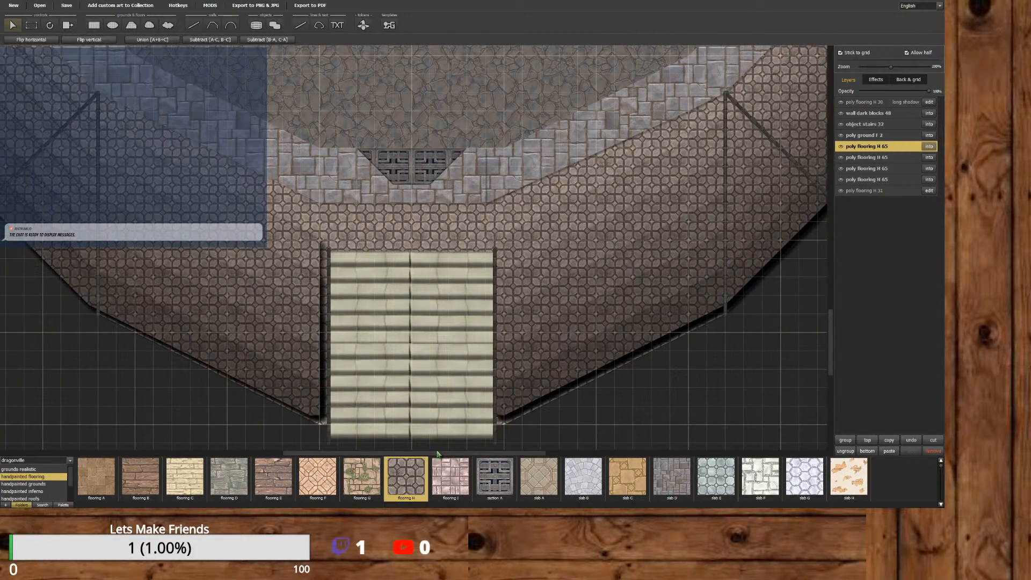
click(284, 360)
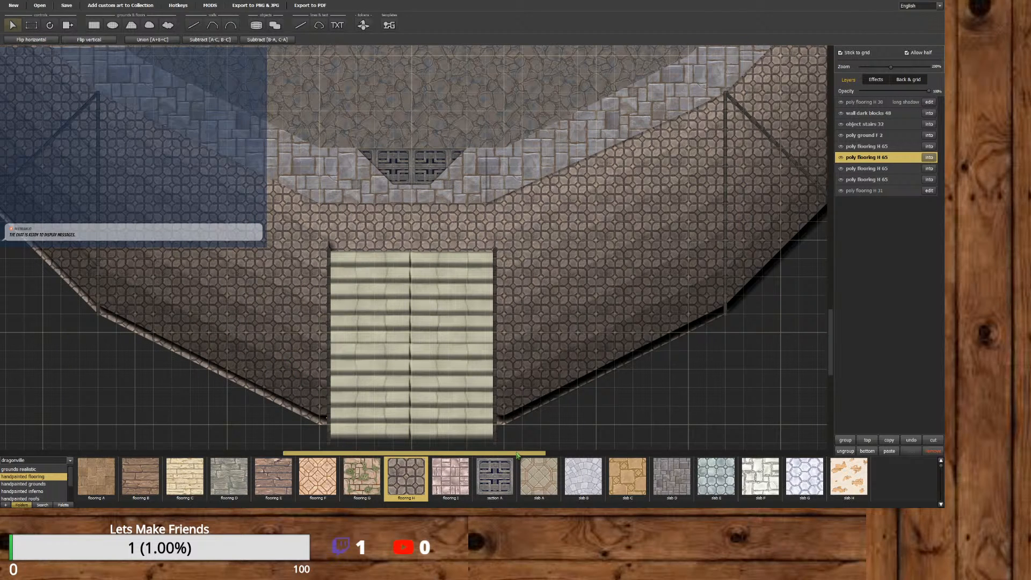
Inside the stairs group, move the west stairs and their two side walls slightly east to line up with the tier edges.
drag(517, 455, 372, 455)
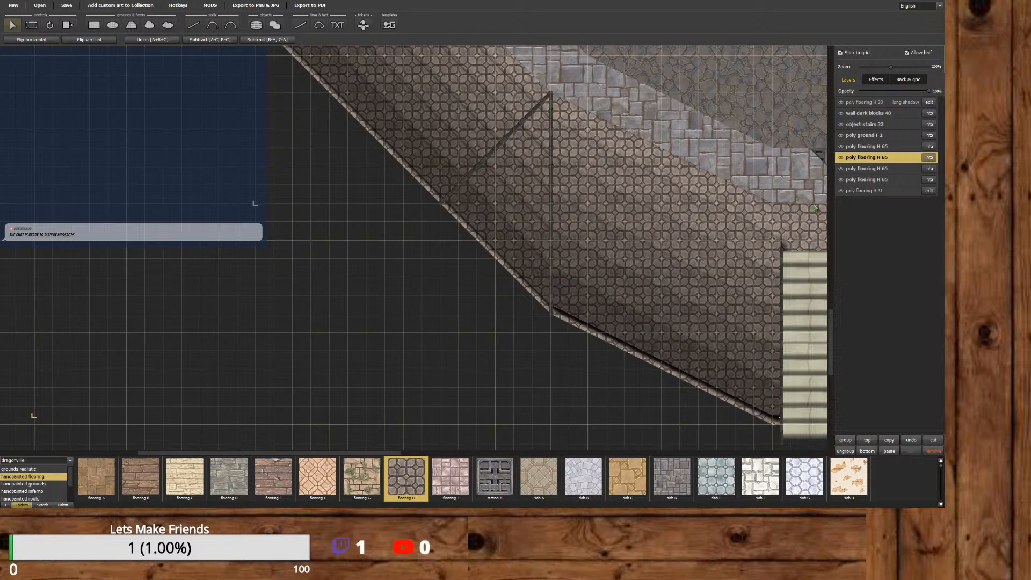
drag(831, 311, 808, 211)
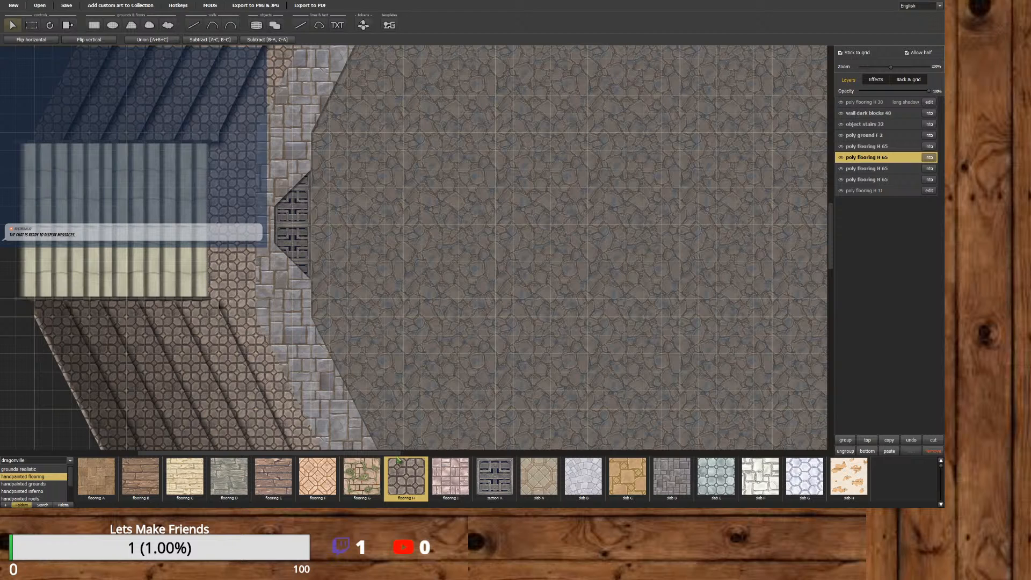
drag(391, 455, 320, 312)
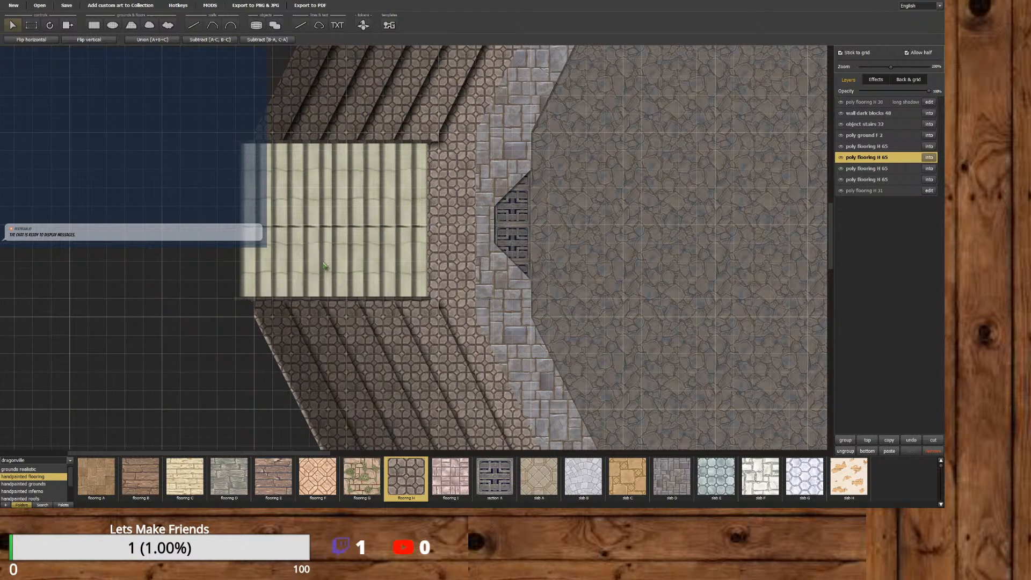
click(864, 124)
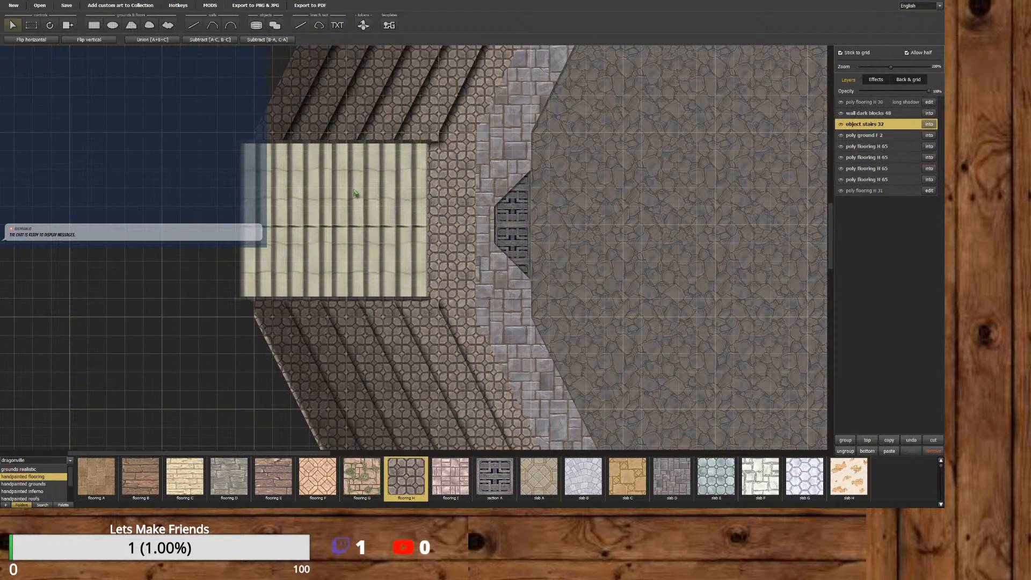
click(929, 124)
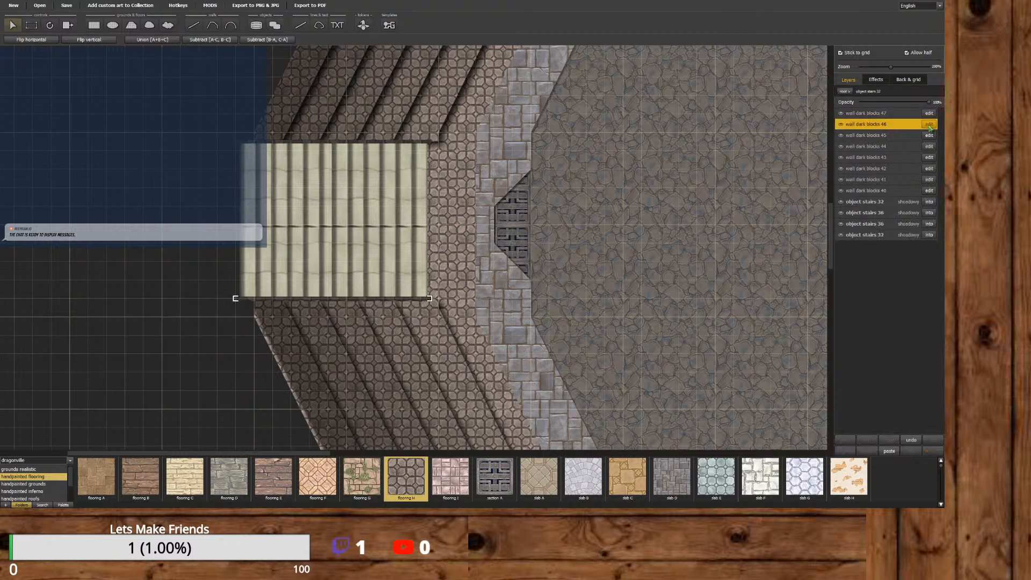
drag(368, 208, 377, 216)
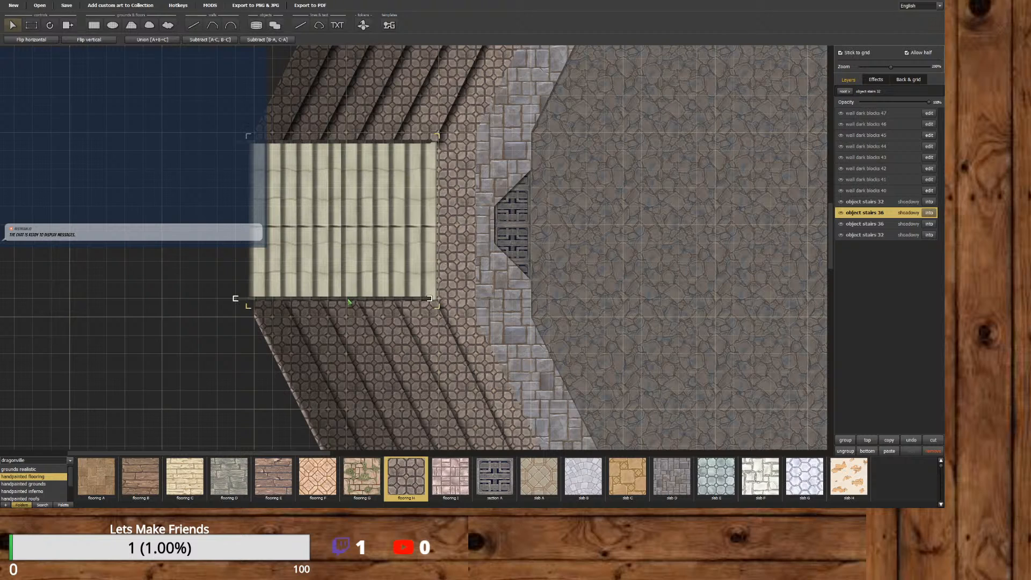
mouse_move(348, 302)
mouse_down()
mouse_move(363, 303)
mouse_move(354, 302)
mouse_up()
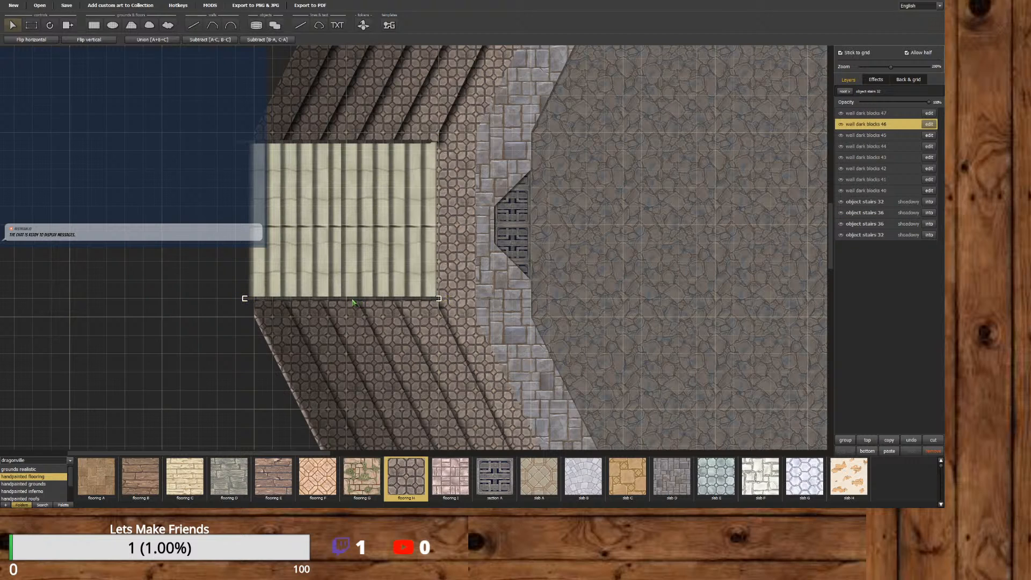
click(342, 144)
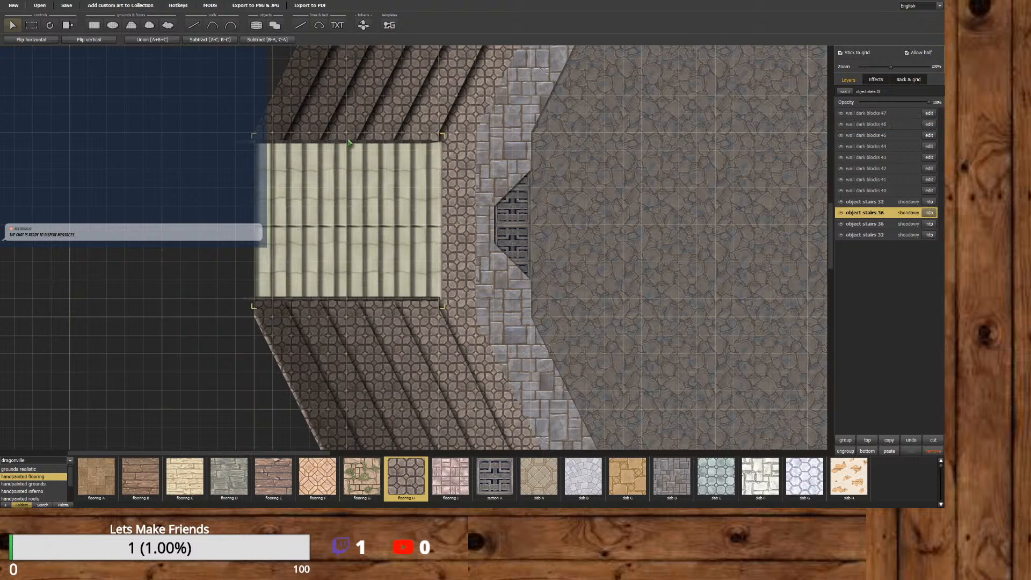
click(344, 143)
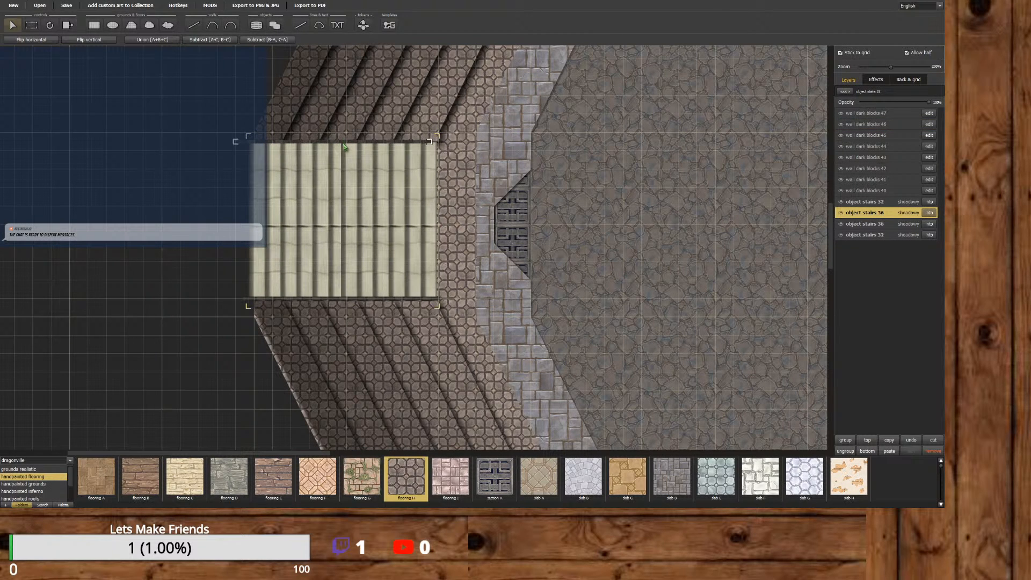
drag(344, 145, 355, 146)
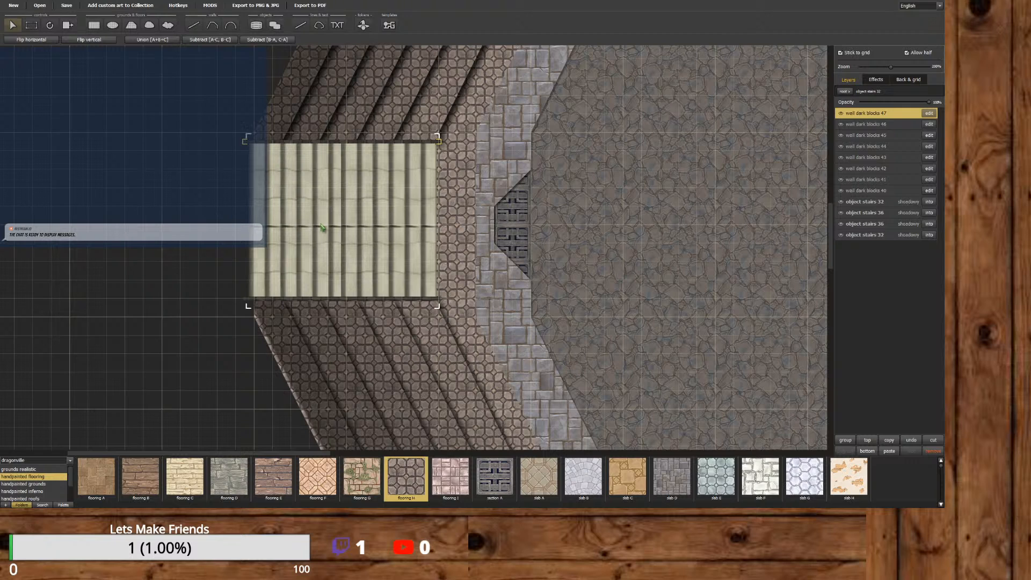
Move the east stairs and their two side walls slightly west to line up with the outer edge of the adjoining tiers.
drag(831, 233, 831, 115)
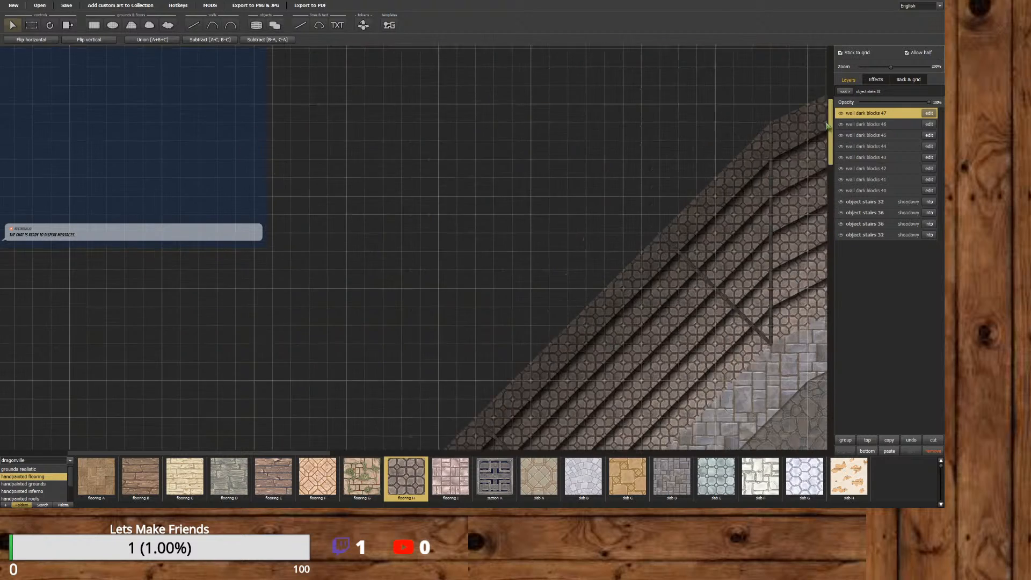
drag(311, 456, 694, 435)
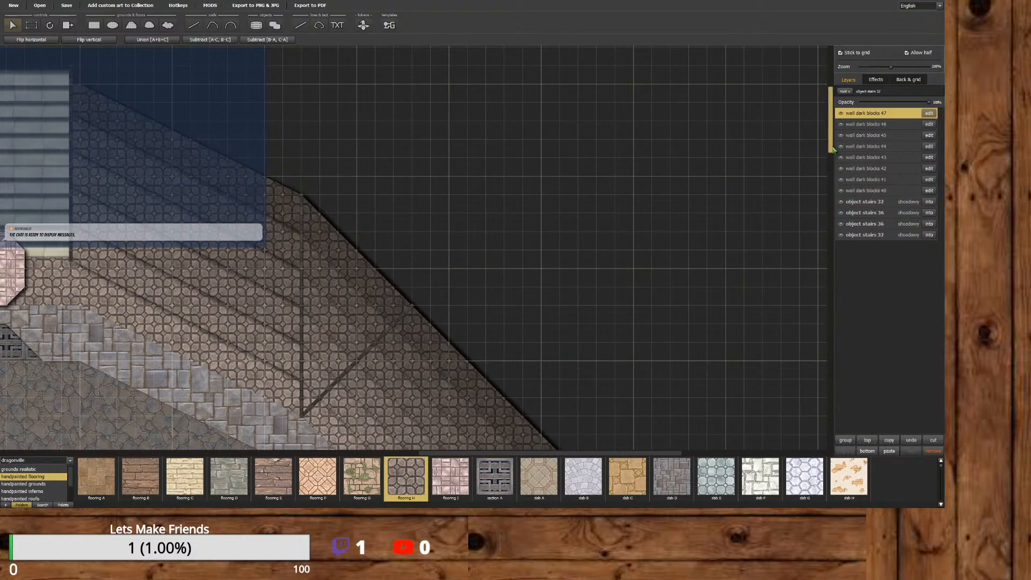
drag(834, 149, 831, 266)
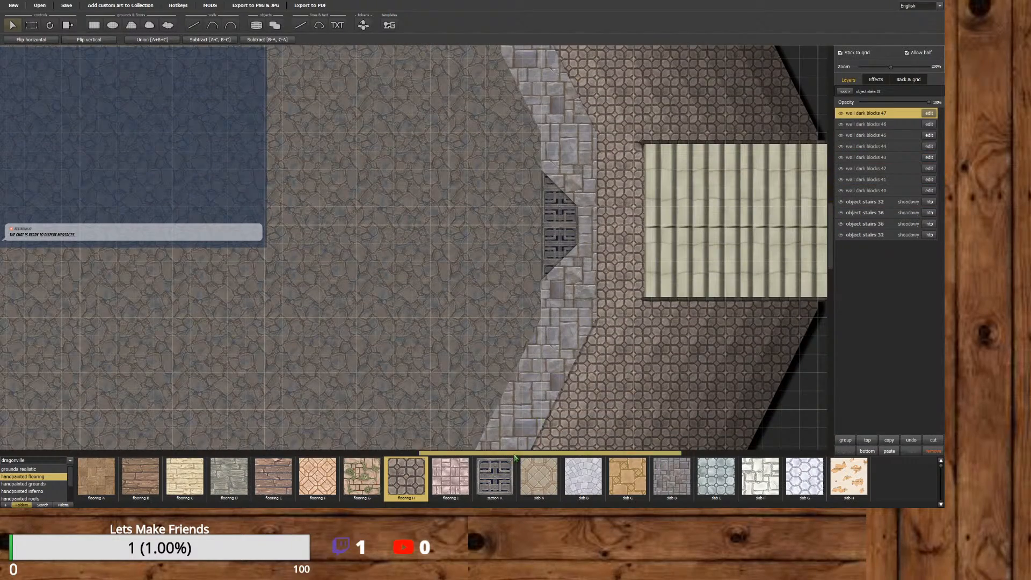
drag(514, 455, 558, 452)
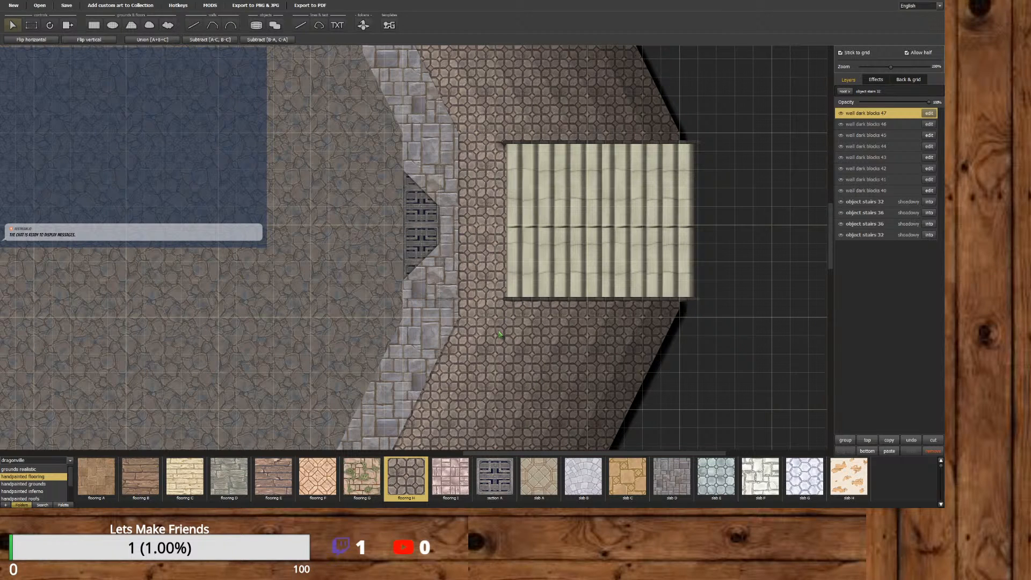
click(547, 244)
drag(547, 245, 538, 245)
click(654, 145)
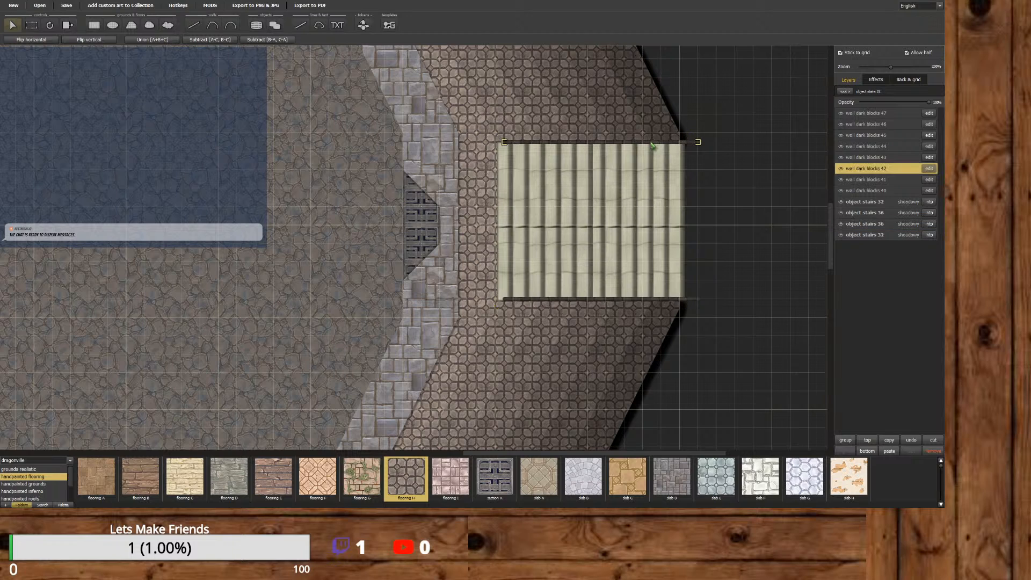
click(625, 299)
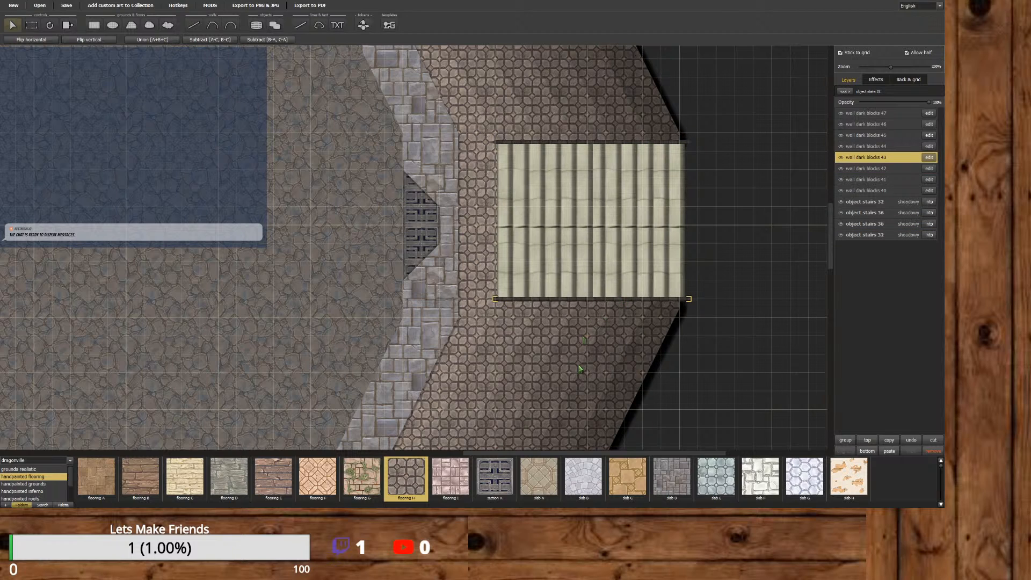
Examine how the tiers and stairs line up around the whole arena, from the south stairs to the north, east and west.
drag(829, 236, 829, 343)
drag(641, 454, 478, 461)
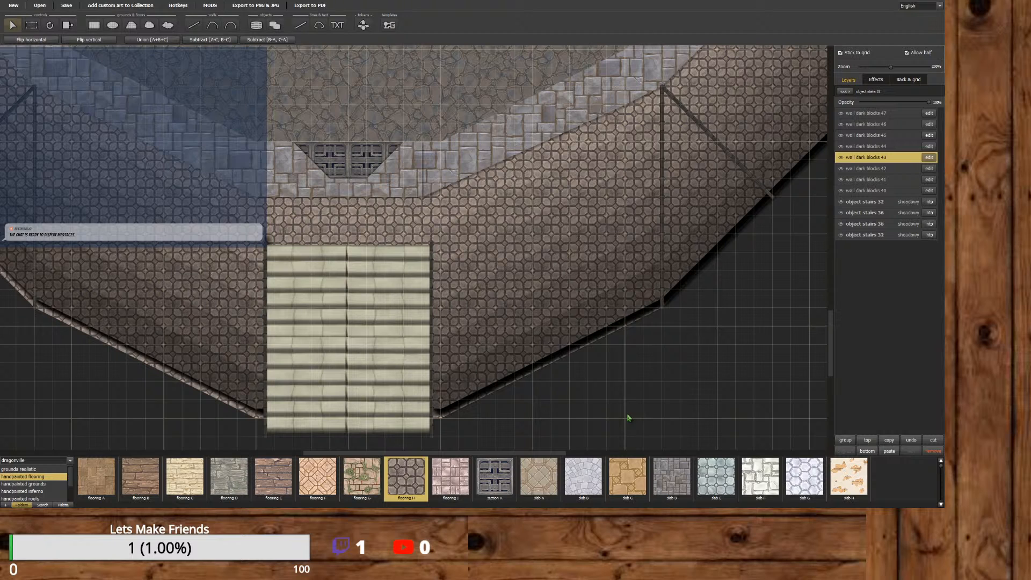
scroll(628, 418, down, 5)
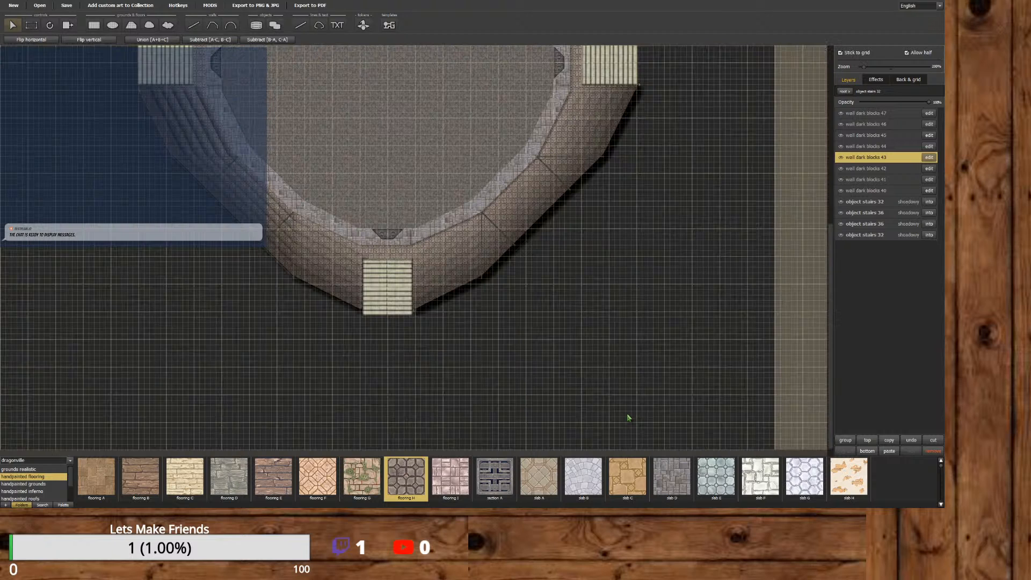
drag(829, 291, 805, 139)
scroll(459, 122, up, 4)
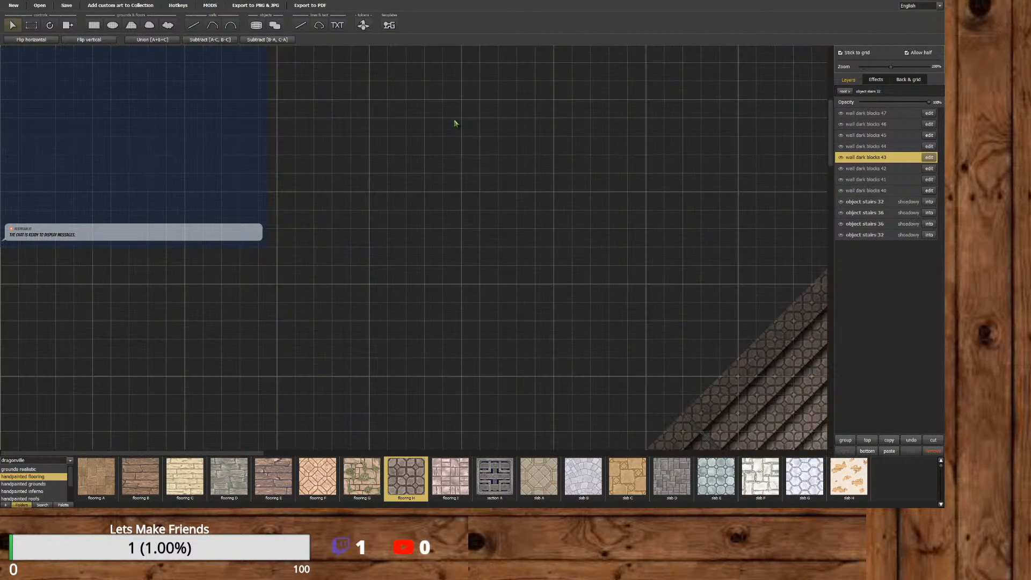
drag(246, 455, 453, 447)
scroll(581, 376, down, 5)
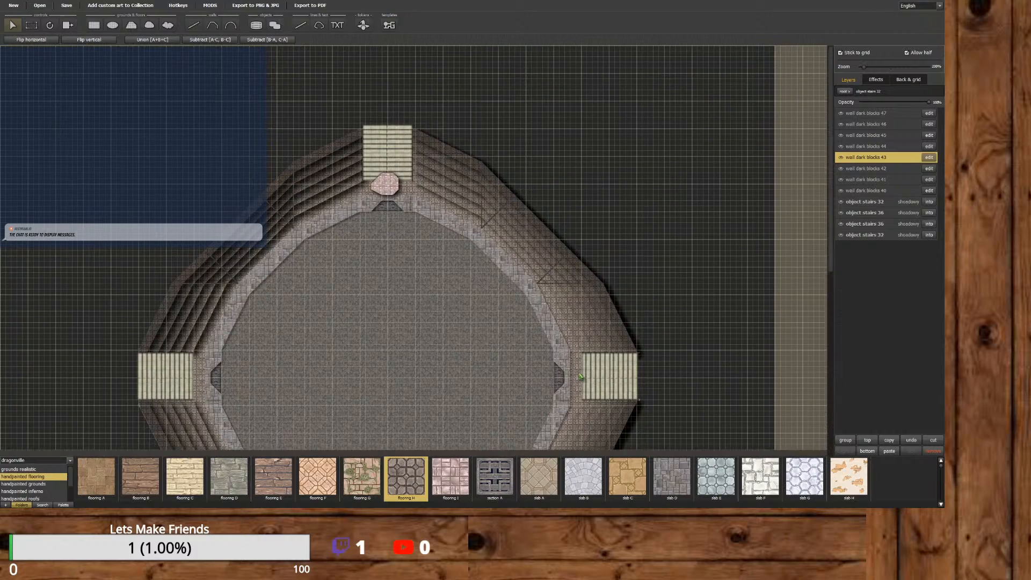
drag(831, 230, 806, 362)
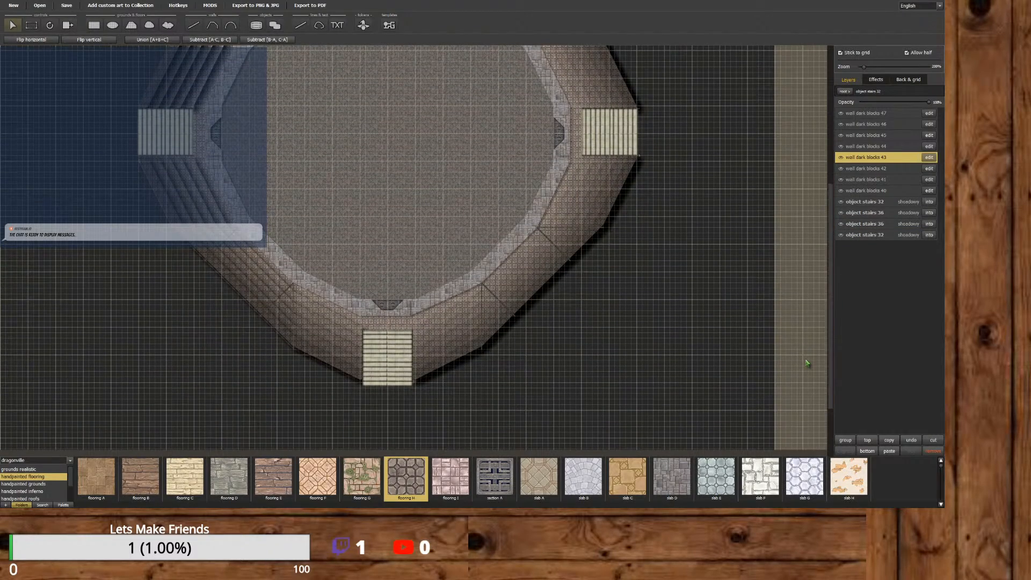
scroll(721, 388, up, 4)
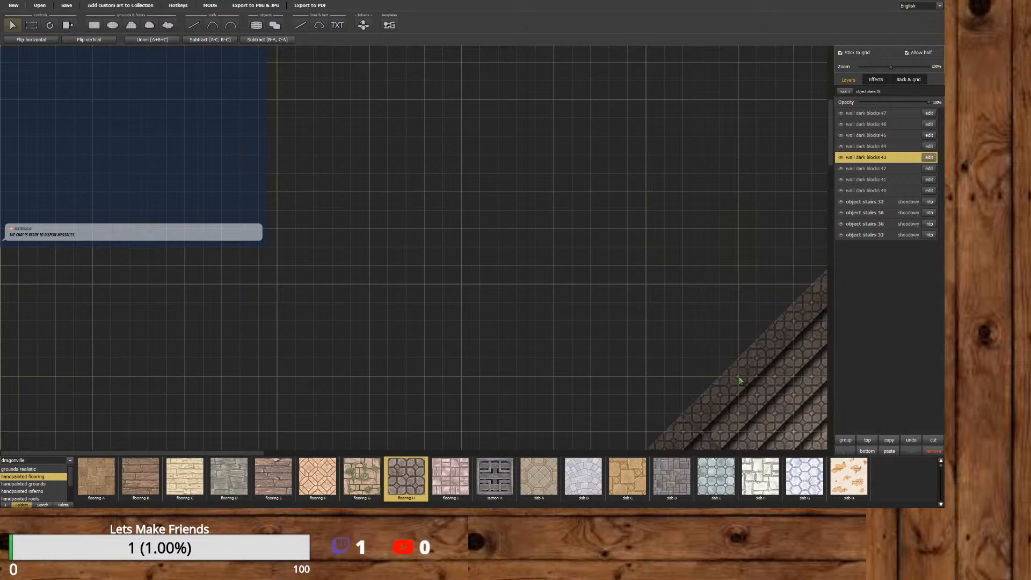
drag(830, 159, 823, 326)
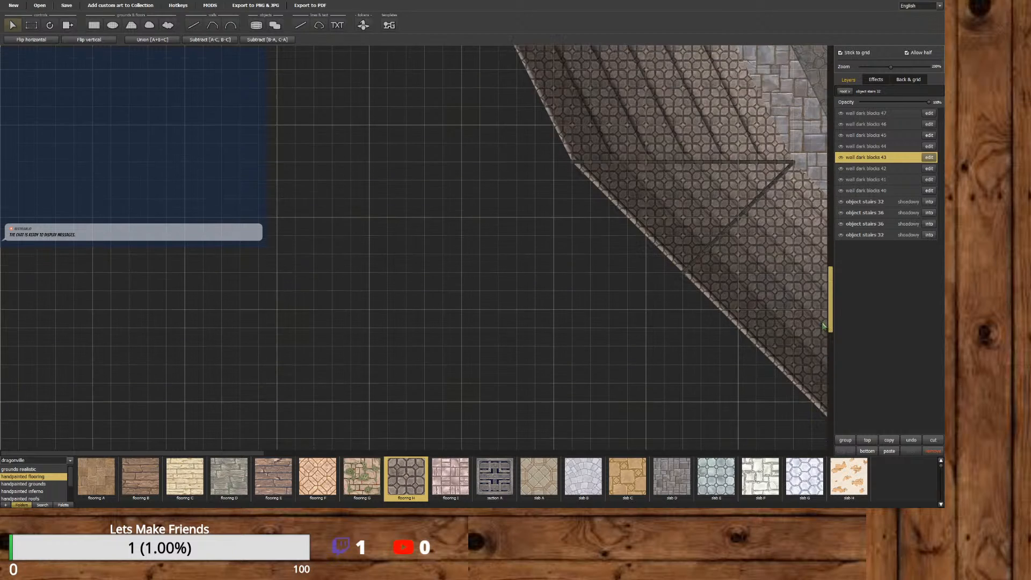
scroll(806, 325, down, 1)
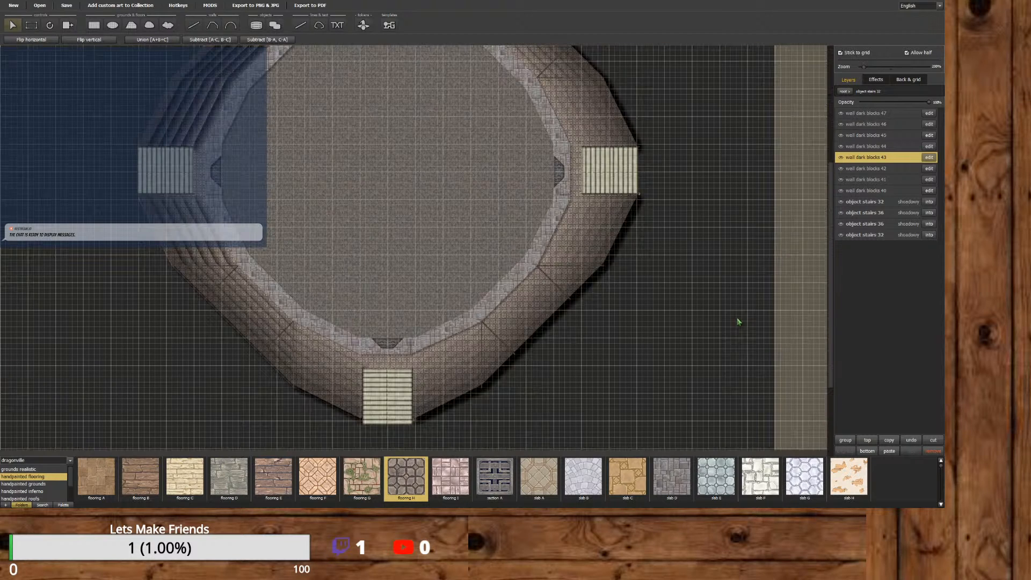
scroll(737, 317, down, 3)
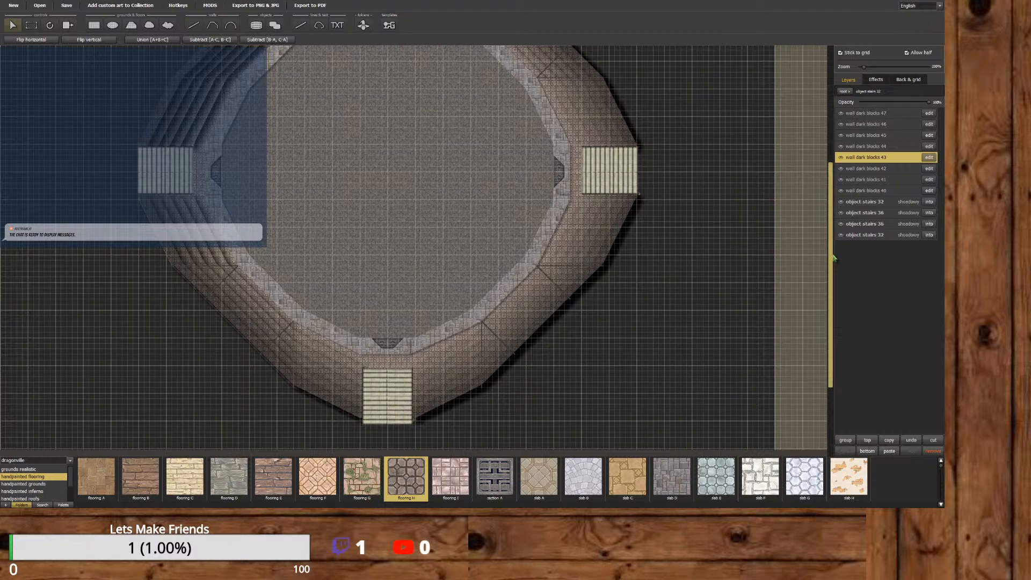
Leave the stairs group, raise the base layer poly flooring H 31 above it to compare outlines, and return the layer to the bottom.
drag(834, 258, 813, 162)
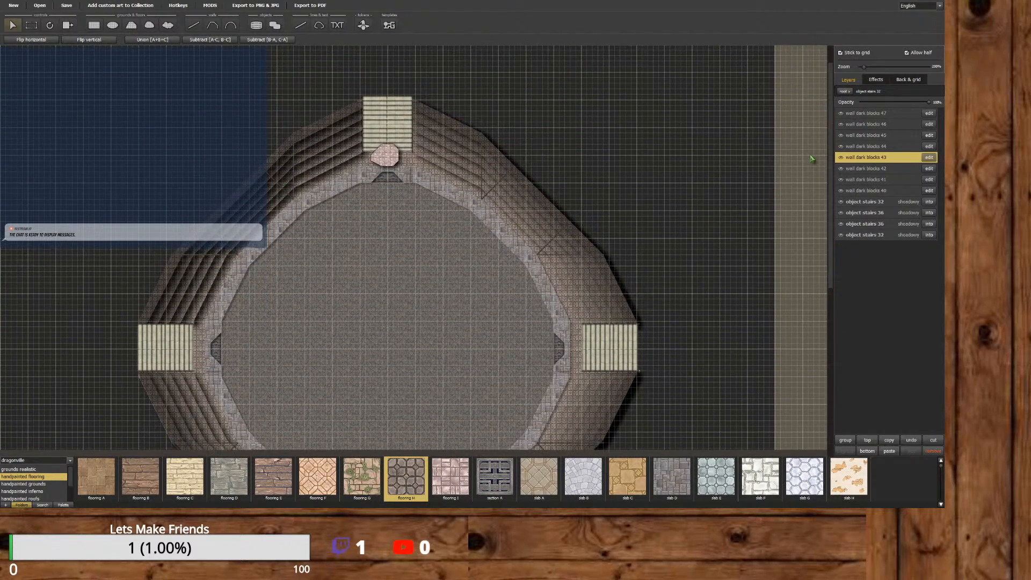
click(845, 92)
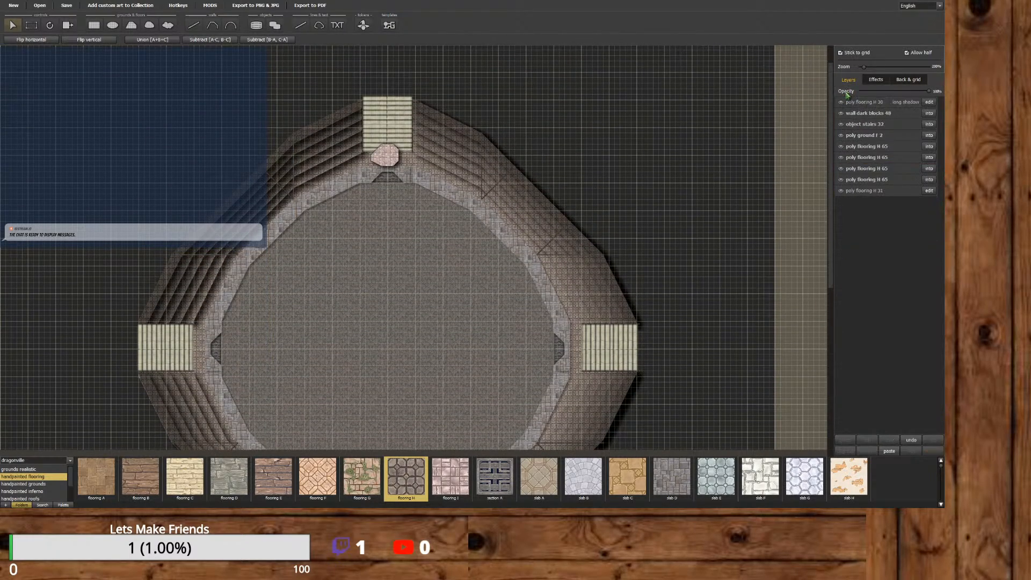
click(874, 194)
drag(876, 198, 877, 125)
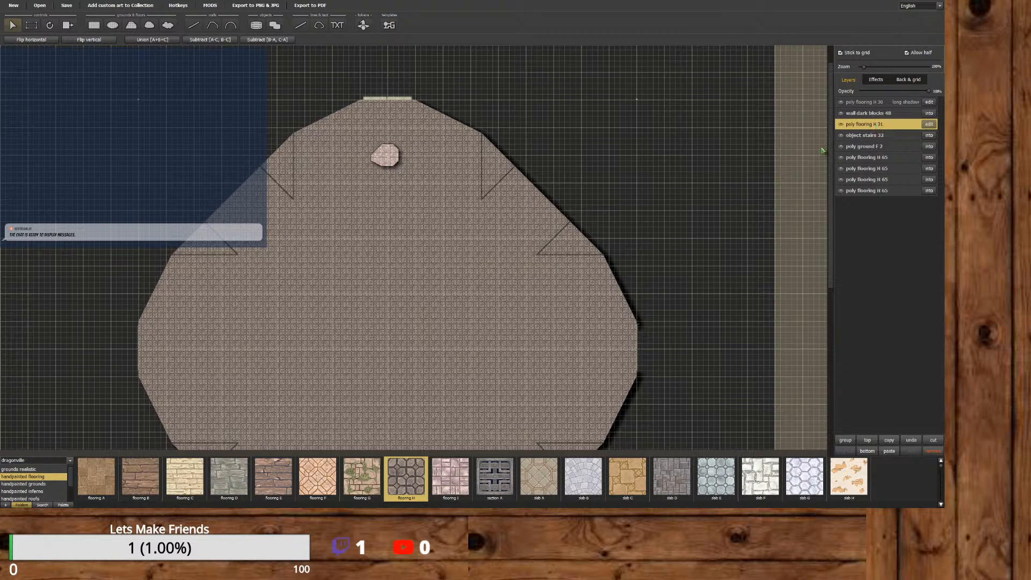
scroll(613, 337, down, 5)
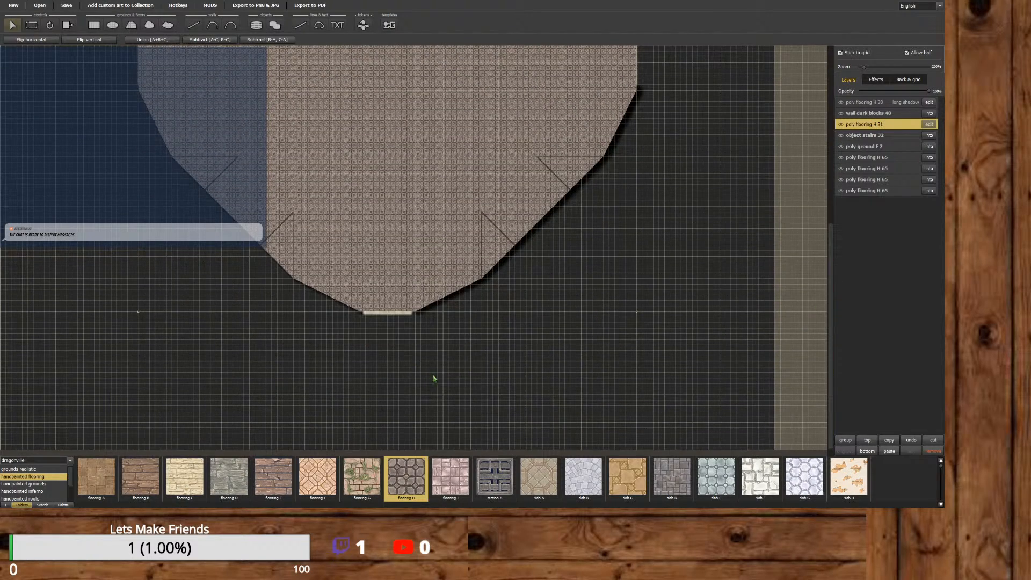
scroll(435, 381, up, 3)
scroll(796, 193, down, 4)
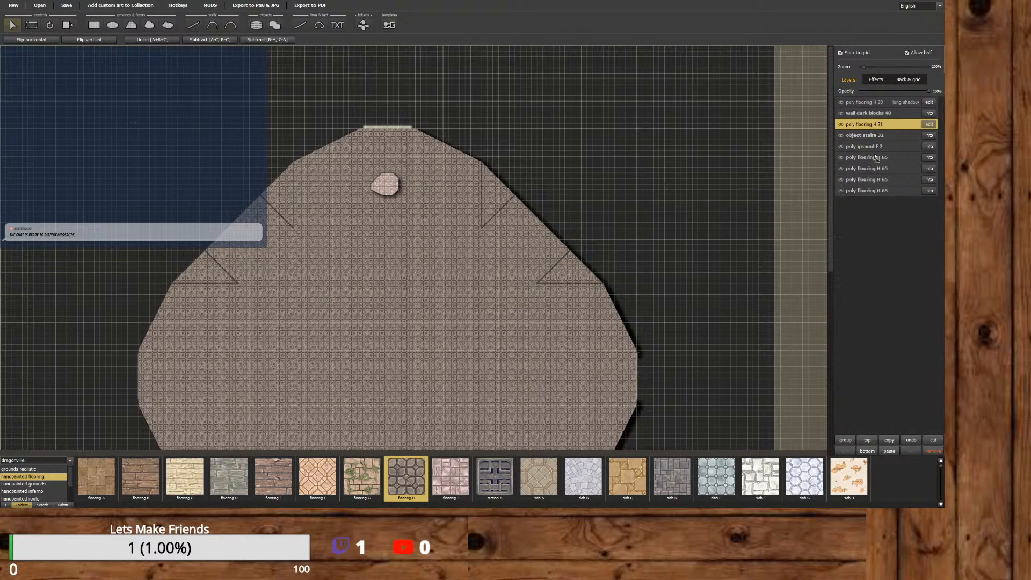
drag(872, 125, 828, 330)
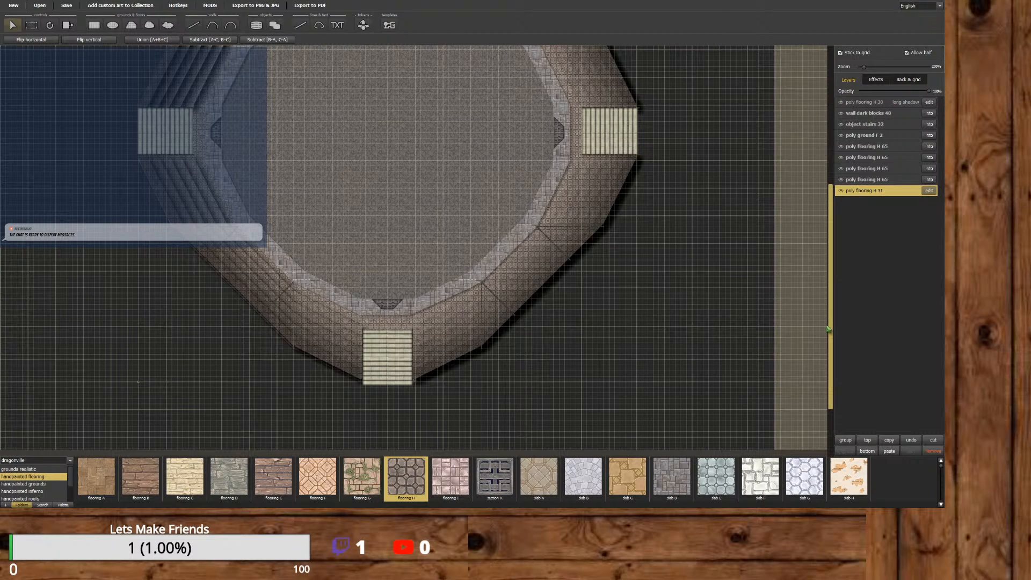
Edit the base flooring poly flooring H 31 and pull its points beside the west stairs and at the adjoining northwest bend inward under the tiers.
drag(829, 330, 800, 255)
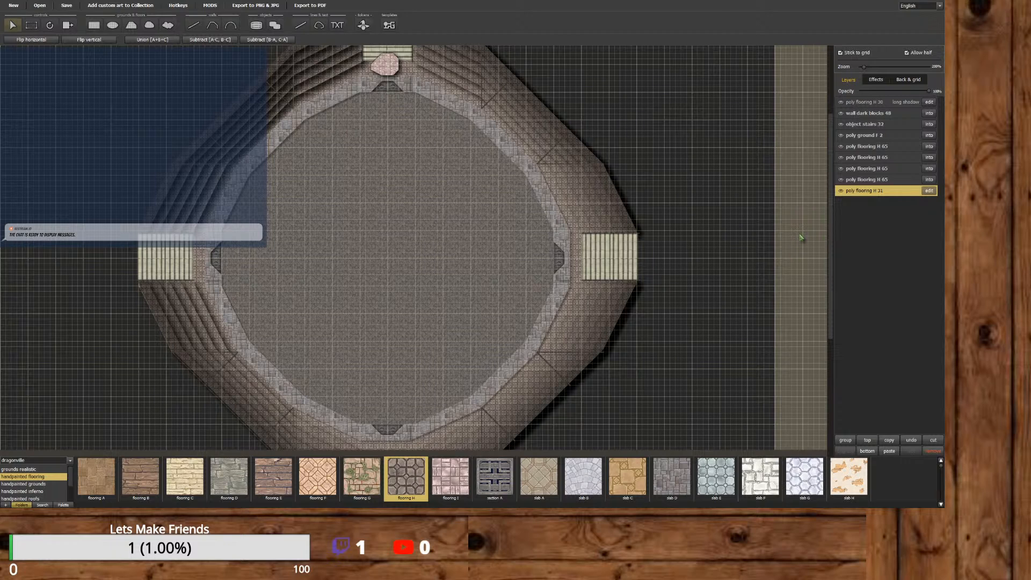
drag(831, 208, 831, 289)
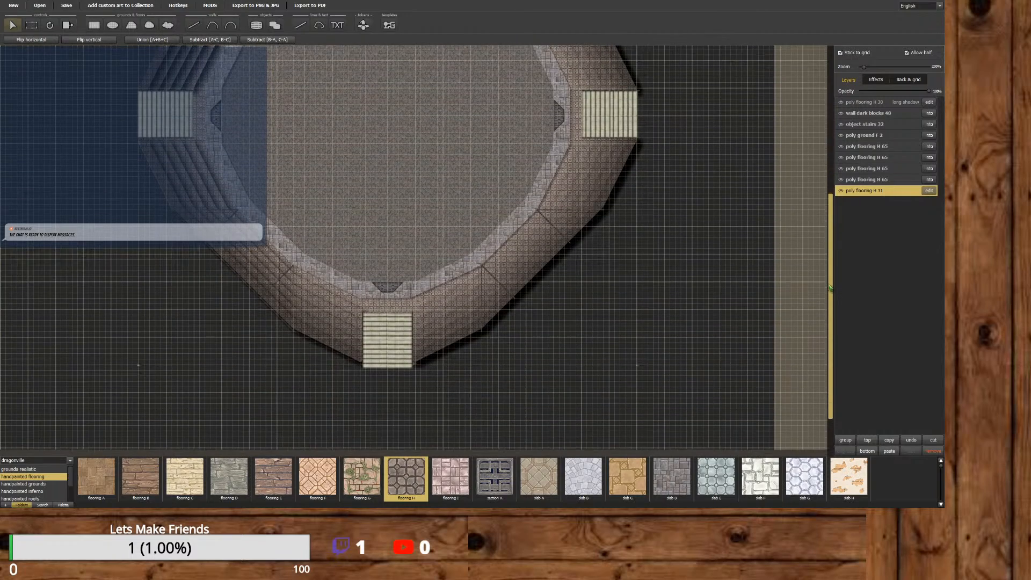
click(929, 190)
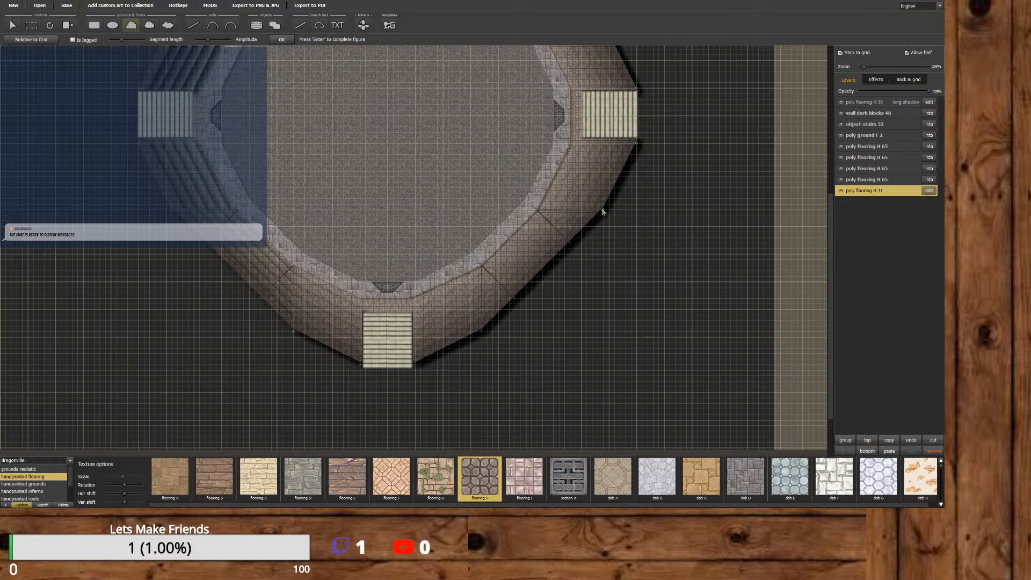
scroll(605, 214, up, 5)
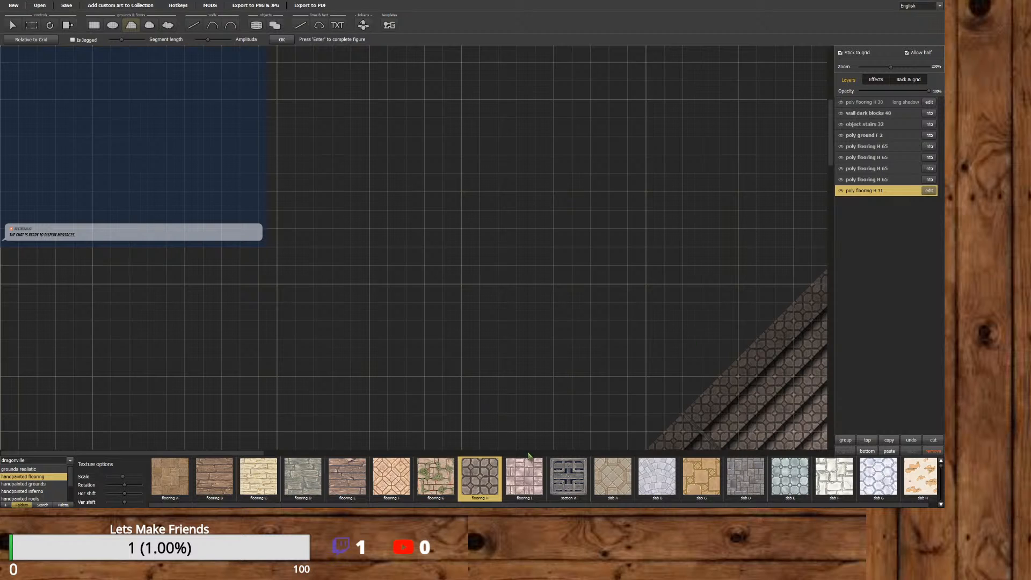
drag(832, 134, 831, 219)
drag(461, 246, 498, 247)
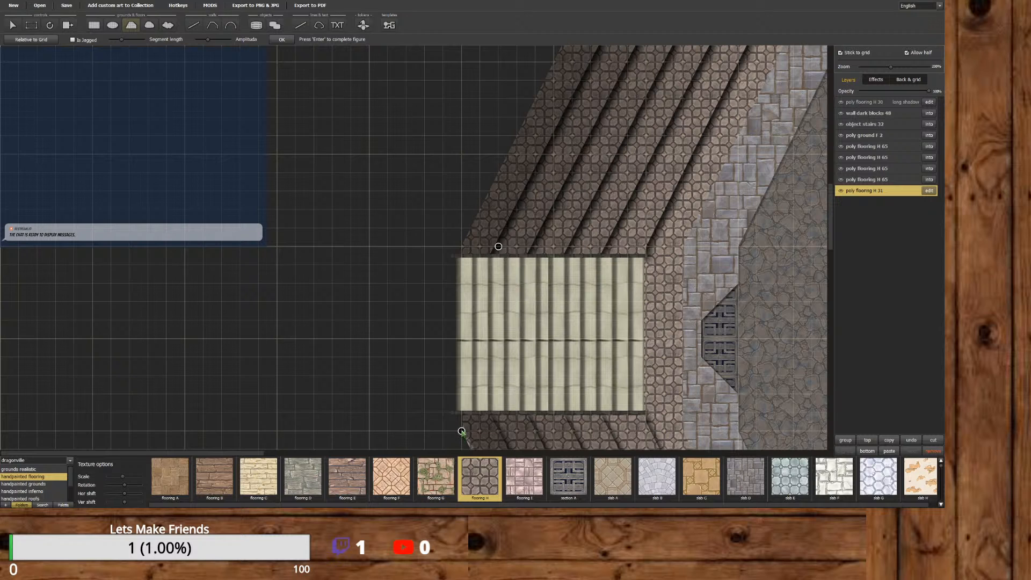
drag(461, 432, 498, 430)
drag(830, 202, 830, 170)
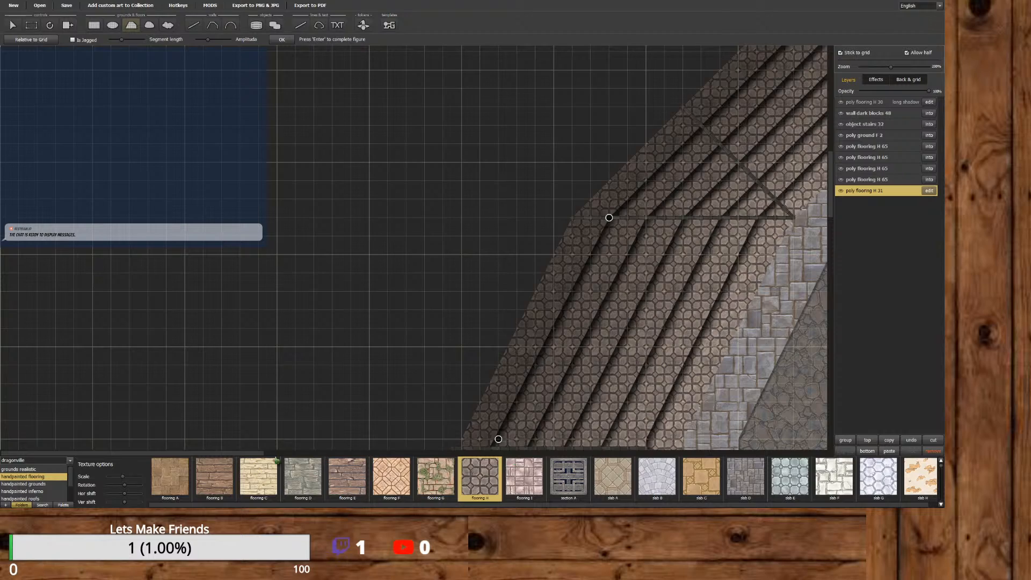
Pull the base flooring's points at the upper northwest bend and just west of the north stairs inward under the outermost tier.
drag(241, 455, 411, 454)
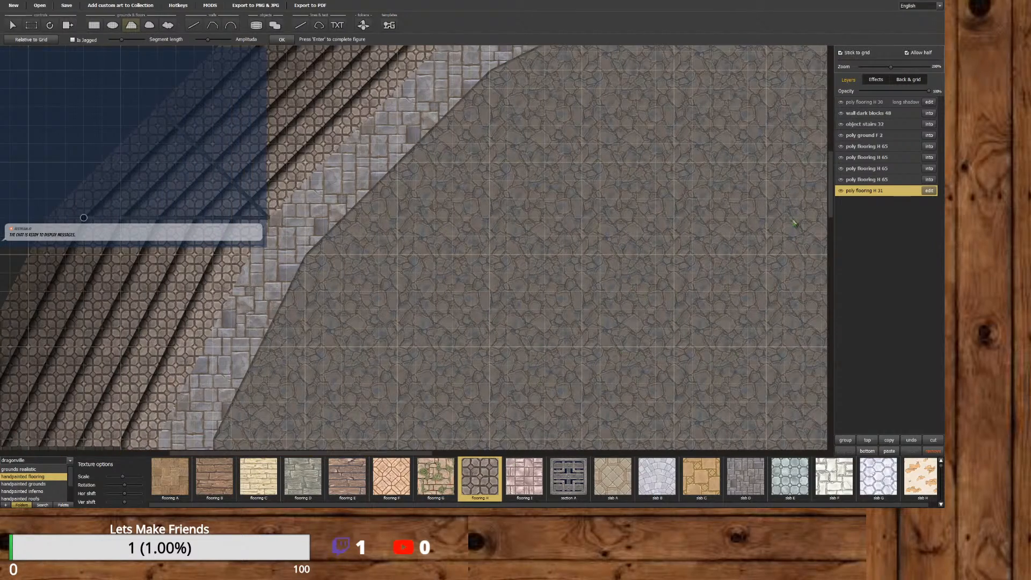
drag(832, 200, 830, 130)
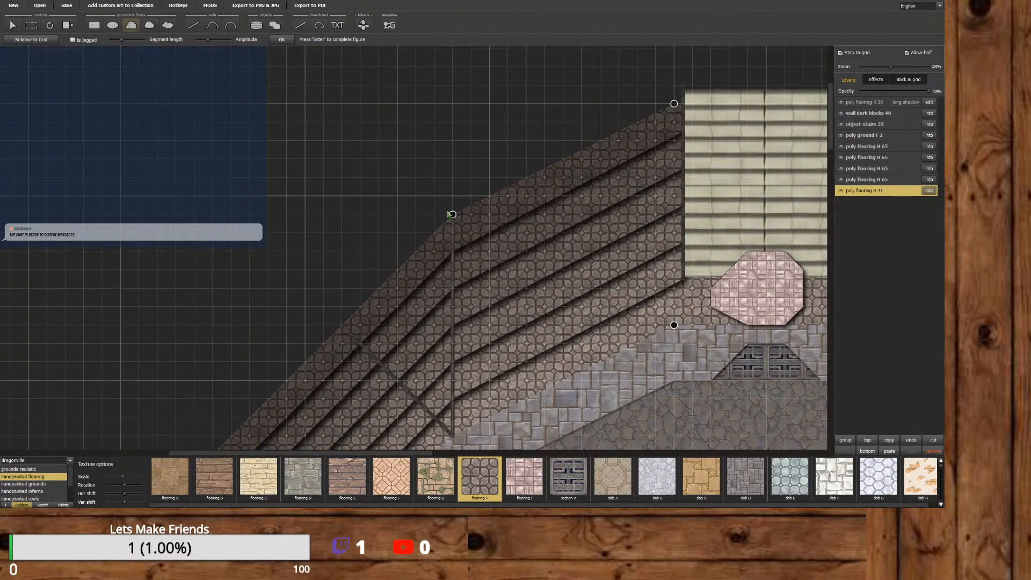
drag(452, 215, 453, 252)
mouse_move(673, 109)
mouse_down()
mouse_move(683, 131)
mouse_move(680, 105)
mouse_up()
Pull the base flooring's three points from the north stairs' east side to the first northeast bend inward to the outermost tier's inner edge.
drag(428, 453, 556, 453)
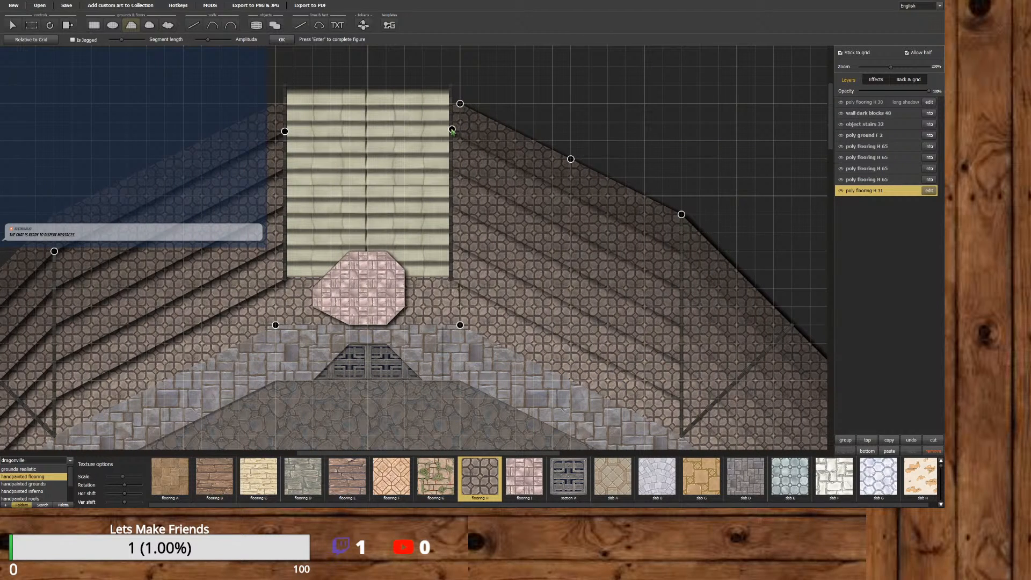
drag(460, 104, 451, 131)
drag(571, 160, 570, 196)
drag(681, 214, 681, 251)
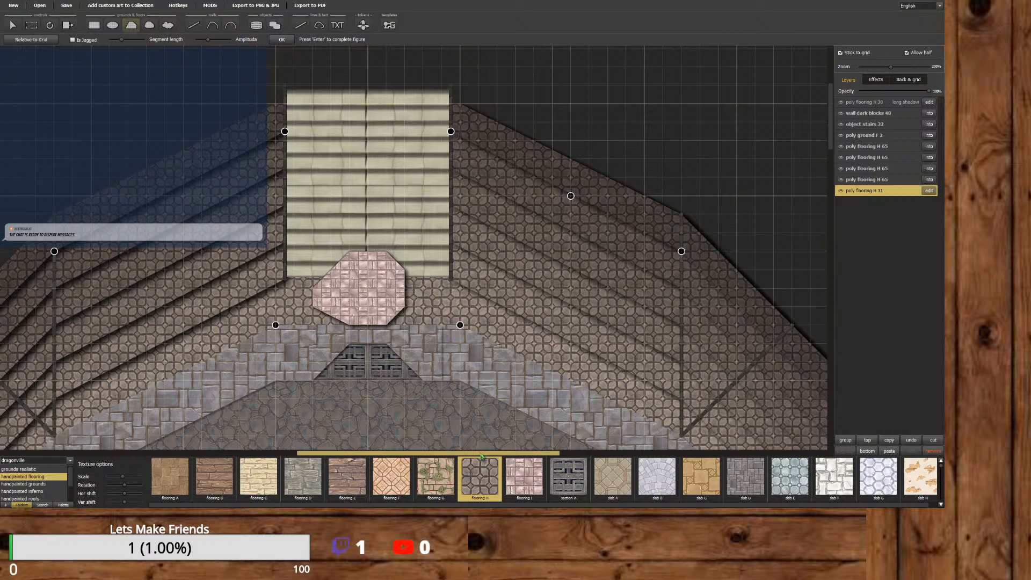
Pull the base flooring's points at the lower northeast bend and on both sides of the east stairs inward under the outermost tier.
drag(481, 454, 590, 455)
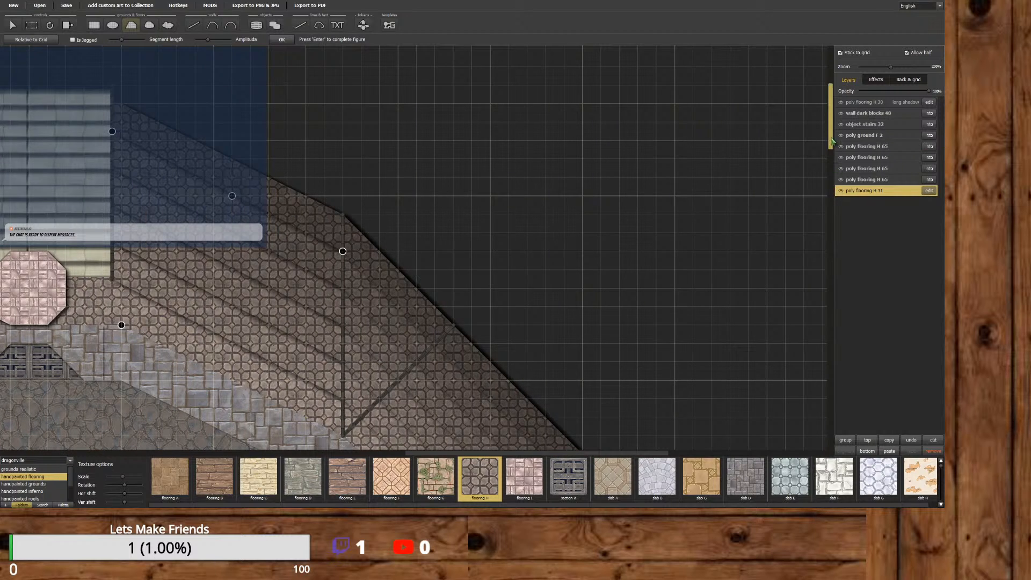
drag(830, 144, 828, 215)
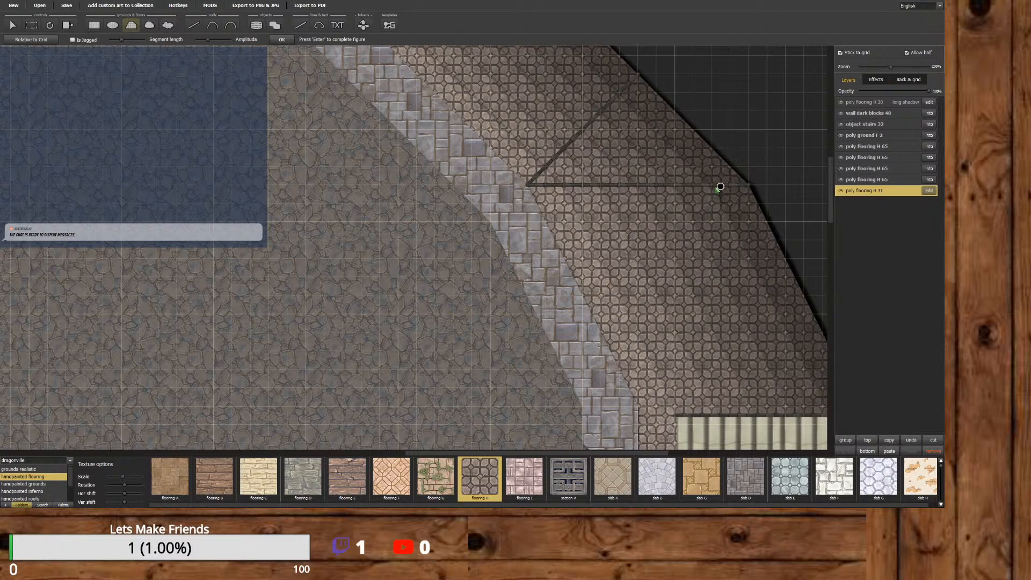
drag(590, 454, 670, 418)
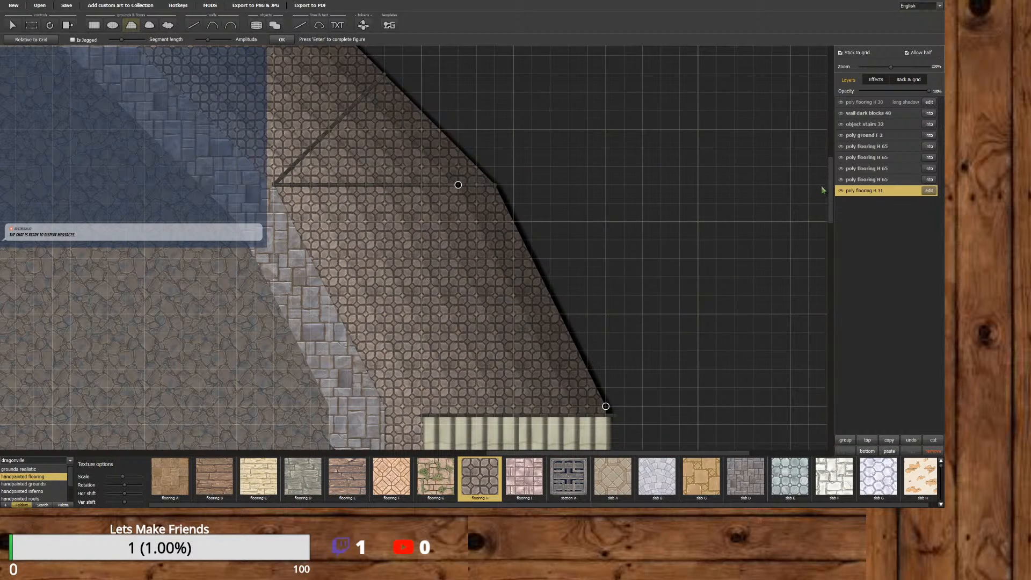
drag(828, 214, 830, 260)
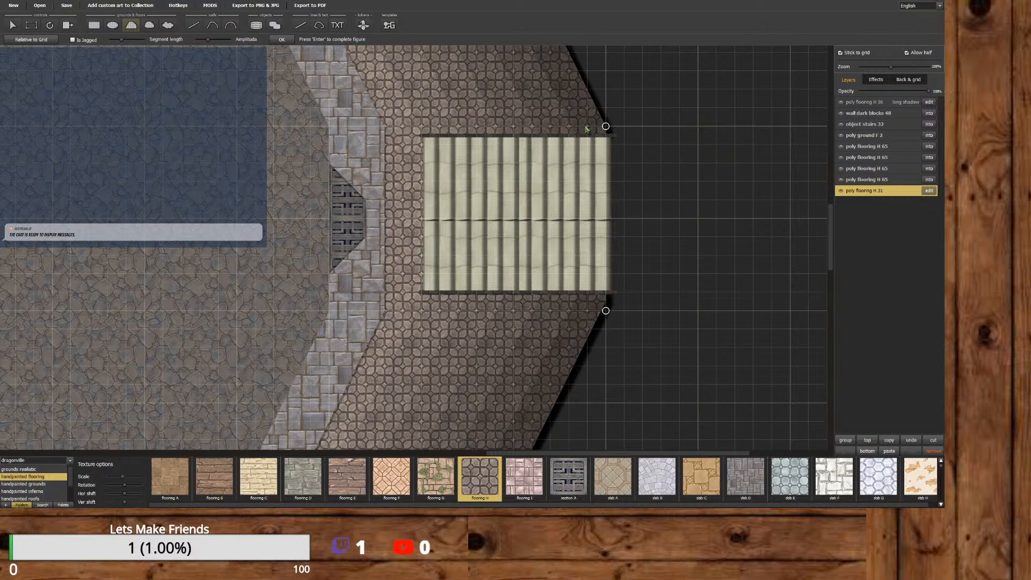
drag(606, 128, 568, 126)
drag(605, 311, 568, 310)
Pull the base flooring's points at both southeast bends and just east of the south stairs inward under the tiers.
drag(828, 236, 830, 293)
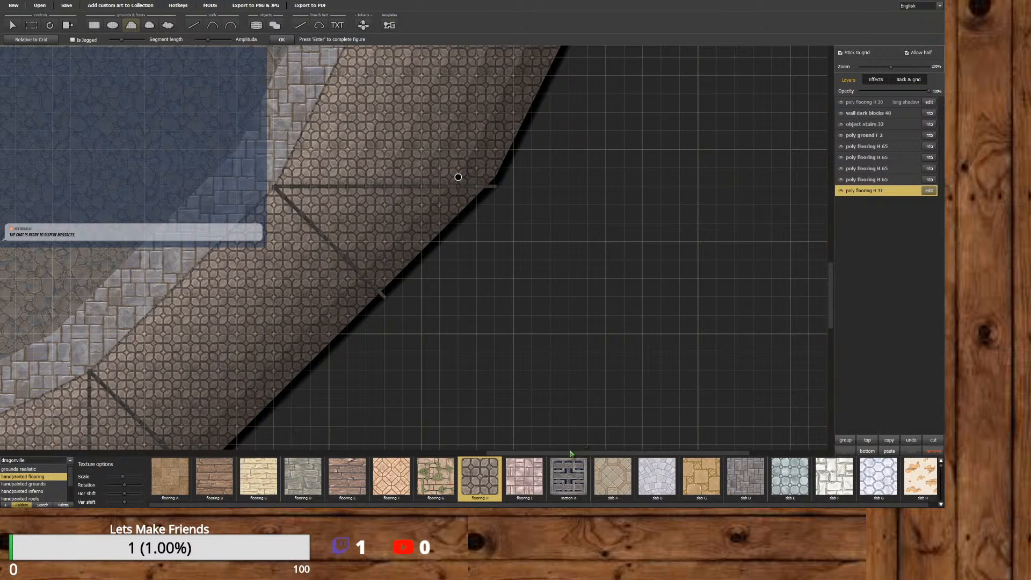
drag(572, 454, 475, 454)
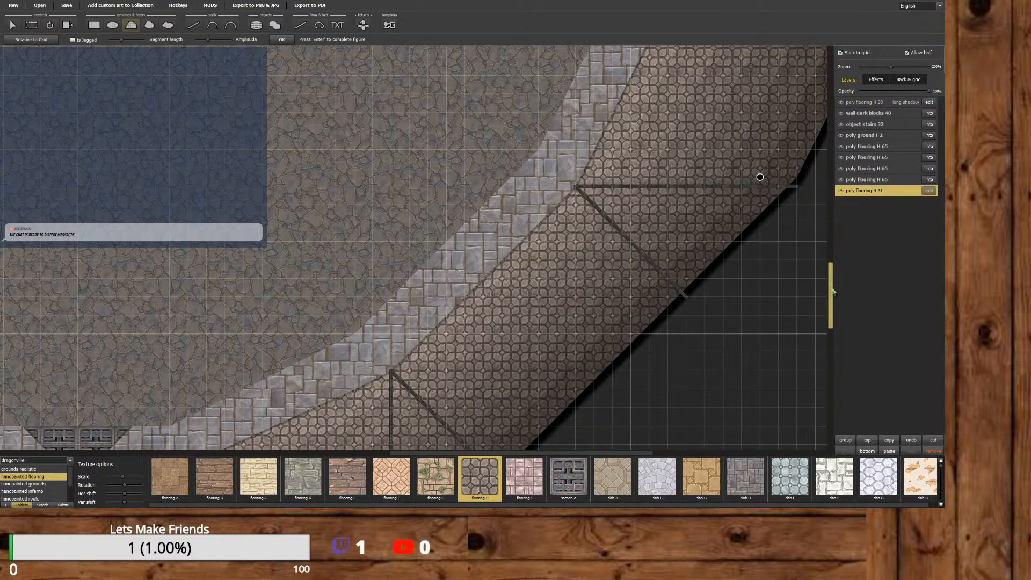
drag(830, 295, 830, 340)
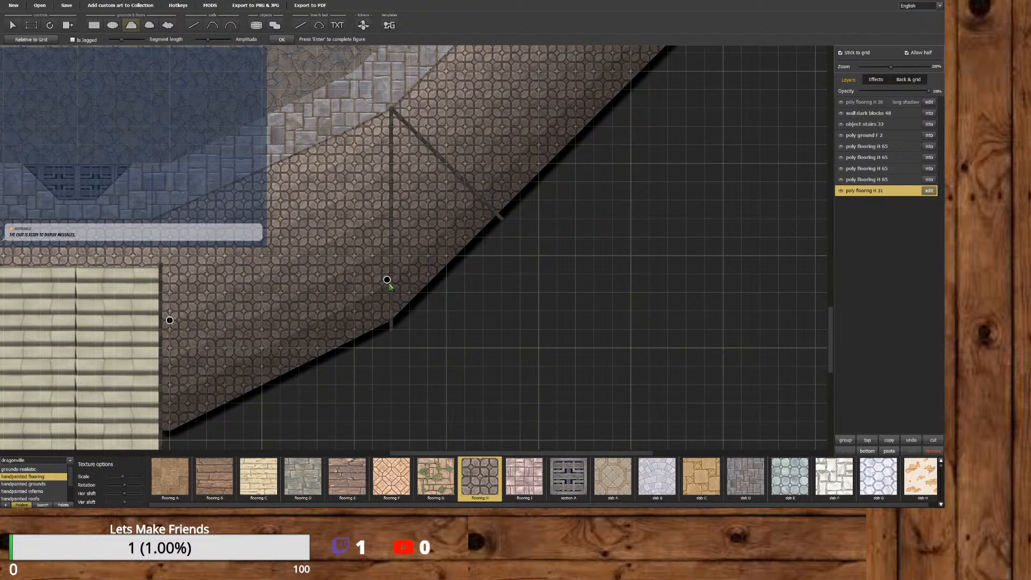
click(390, 283)
Pull the base flooring's points just west of the south stairs and at both southwest bends inward under the tiers.
drag(526, 449, 410, 451)
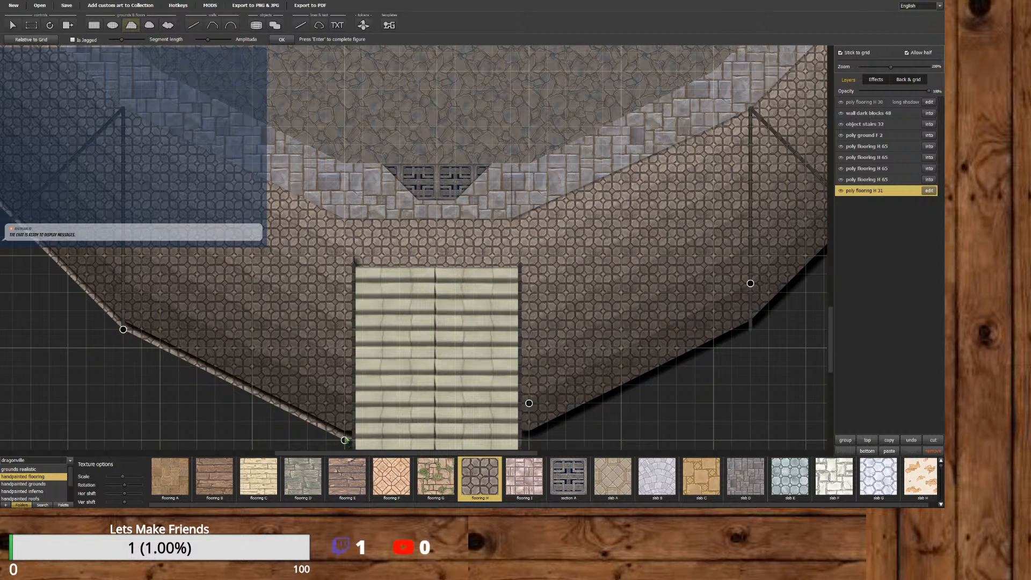
drag(344, 441, 343, 406)
drag(123, 330, 123, 283)
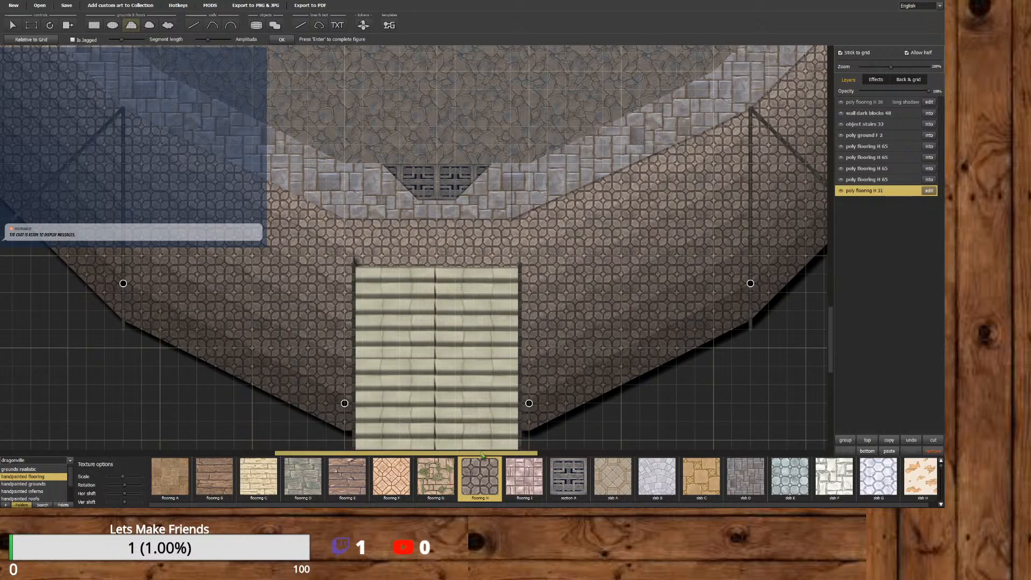
drag(441, 454, 331, 454)
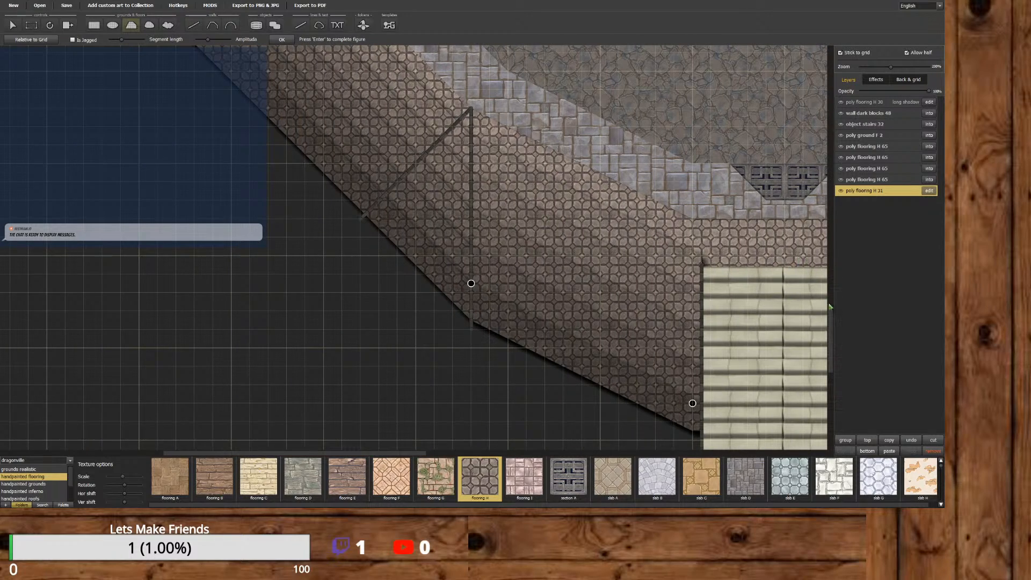
drag(830, 307, 820, 279)
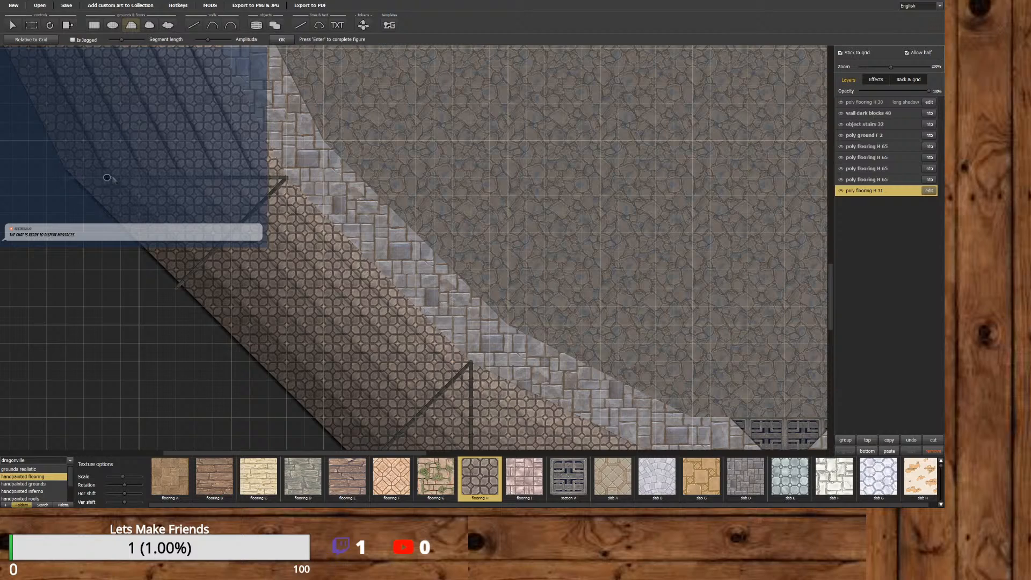
Examine the base flooring's reshaped outline and the tier joints around all four sides of the arena.
drag(425, 453, 370, 453)
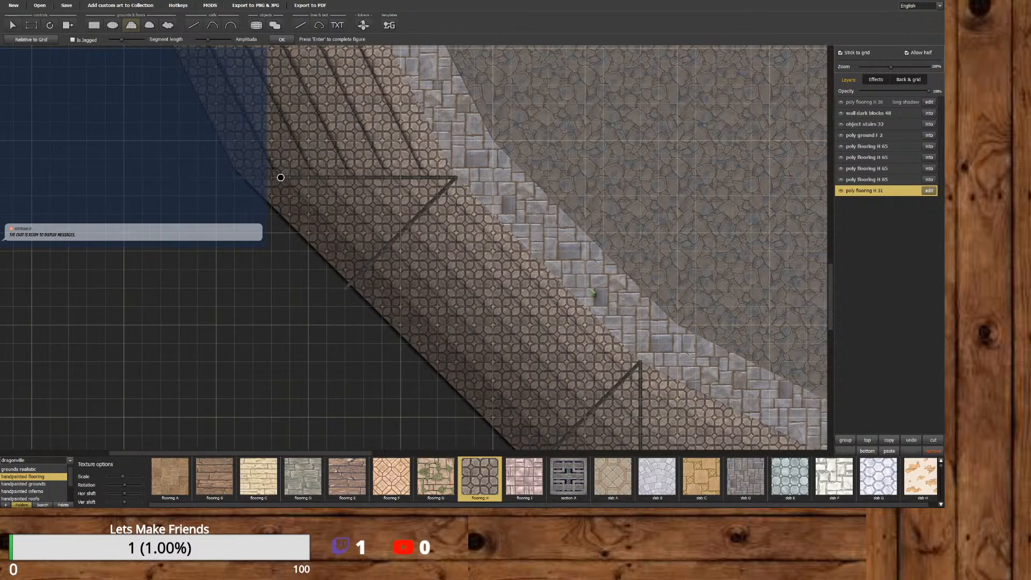
drag(830, 295, 830, 239)
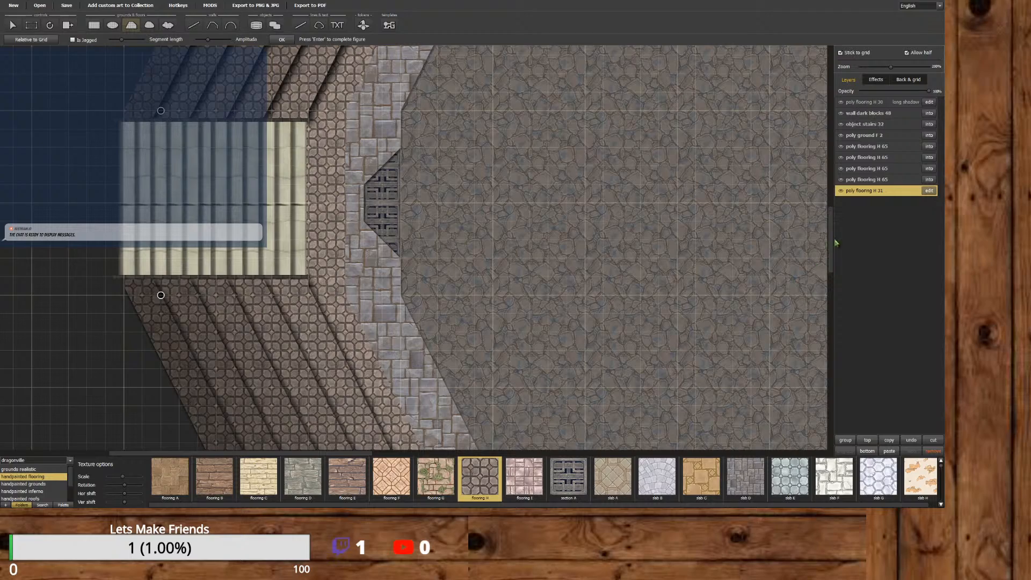
drag(831, 244, 829, 303)
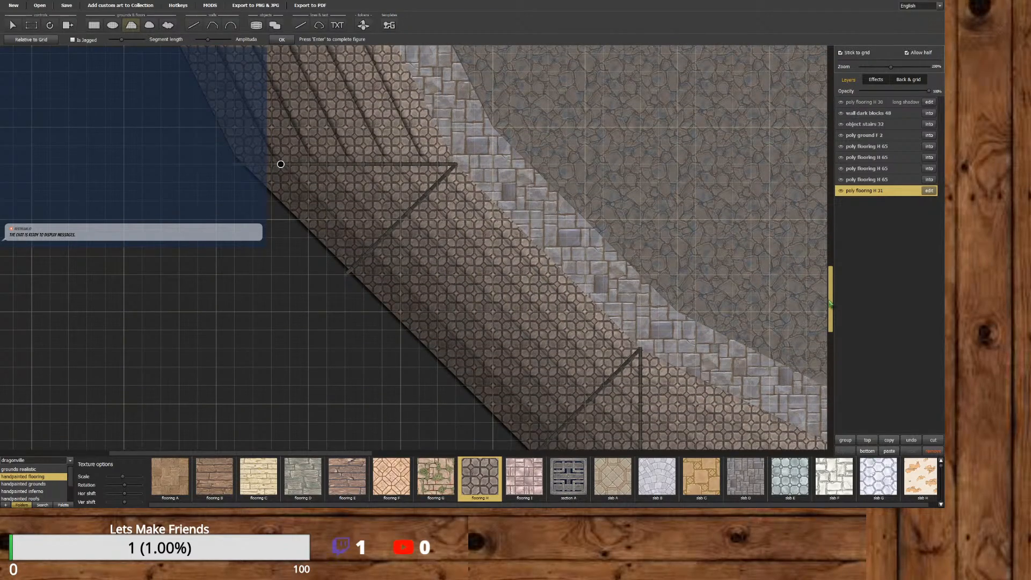
drag(830, 304, 773, 311)
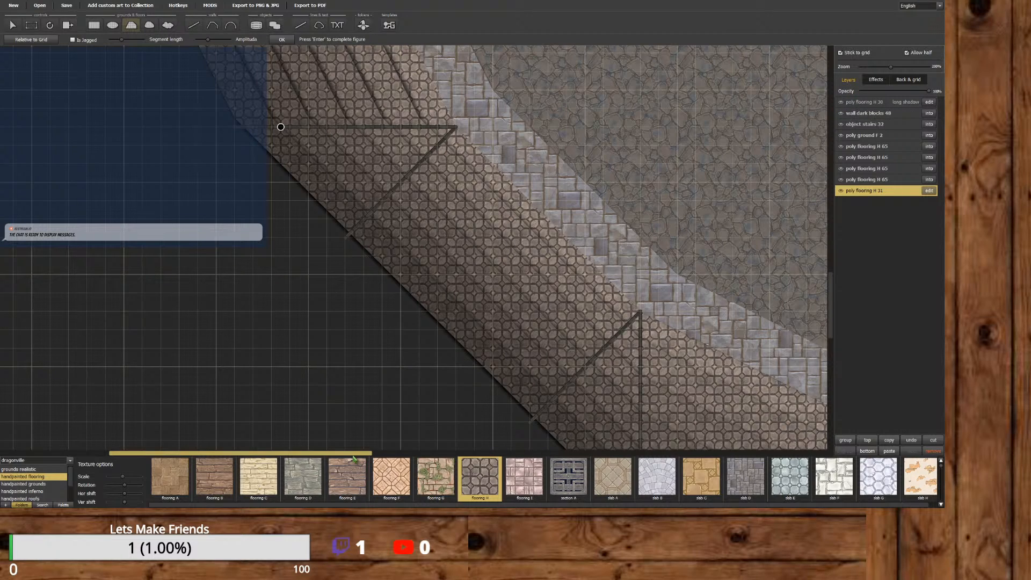
drag(353, 457, 642, 457)
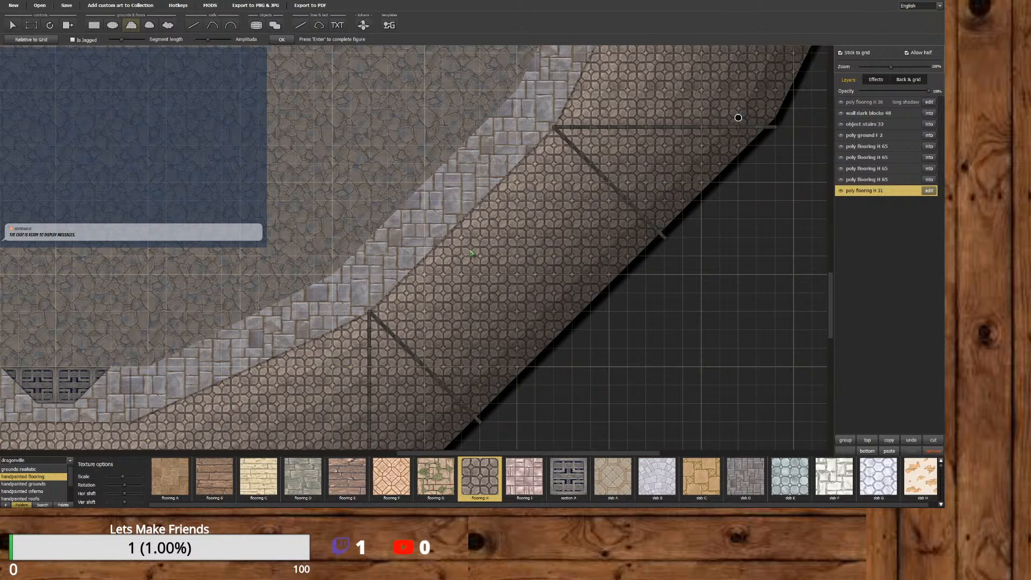
drag(830, 298, 819, 171)
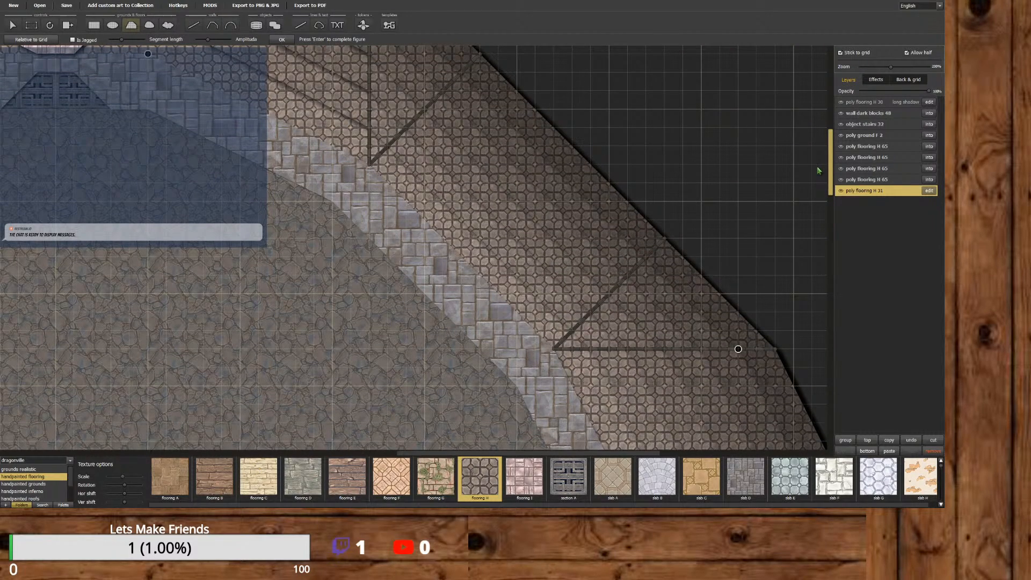
drag(617, 452, 400, 453)
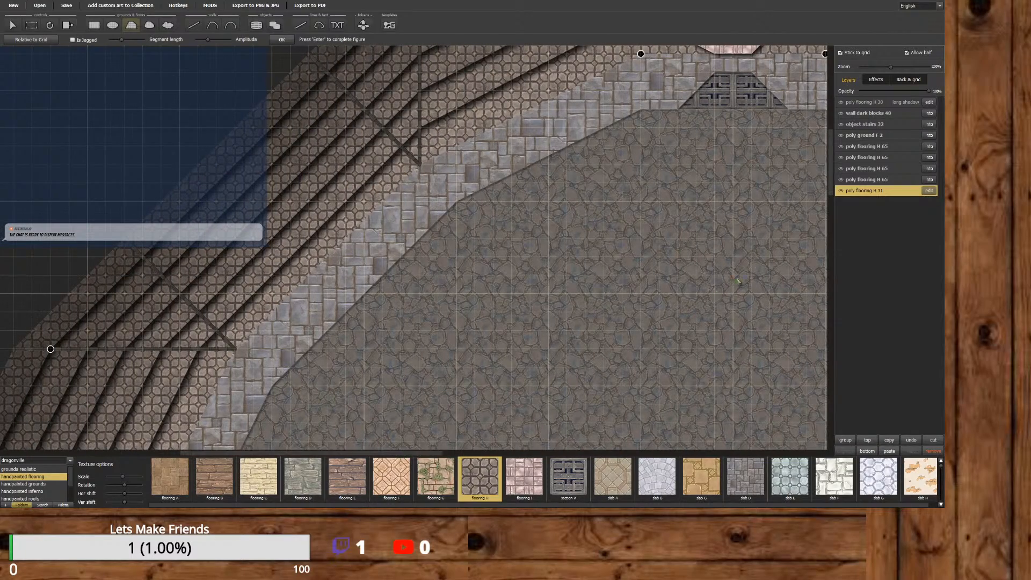
drag(830, 162, 813, 302)
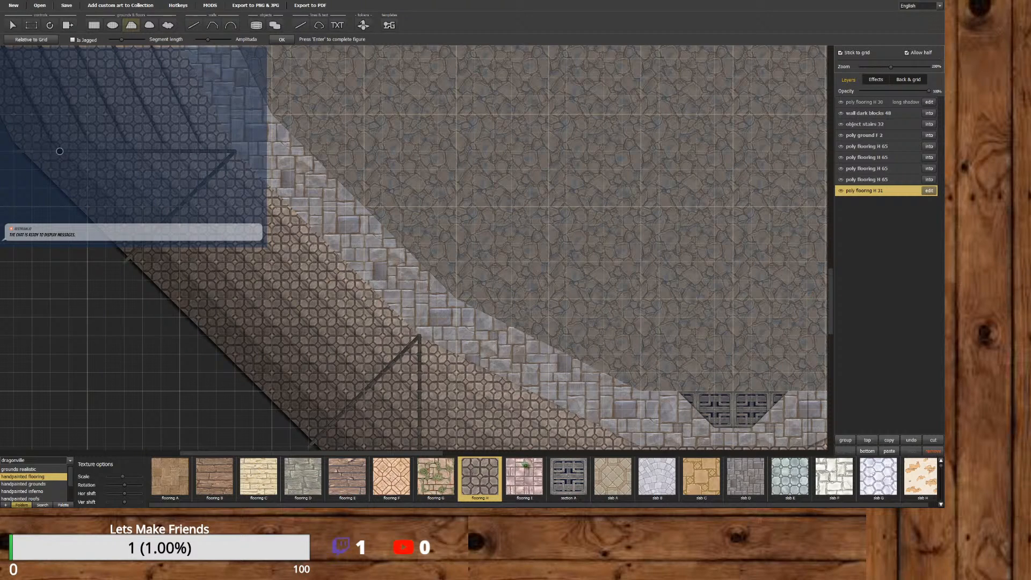
Nudge the southwest and southeast flooring tier groups slightly outward over the base flooring's edge.
drag(429, 454, 407, 456)
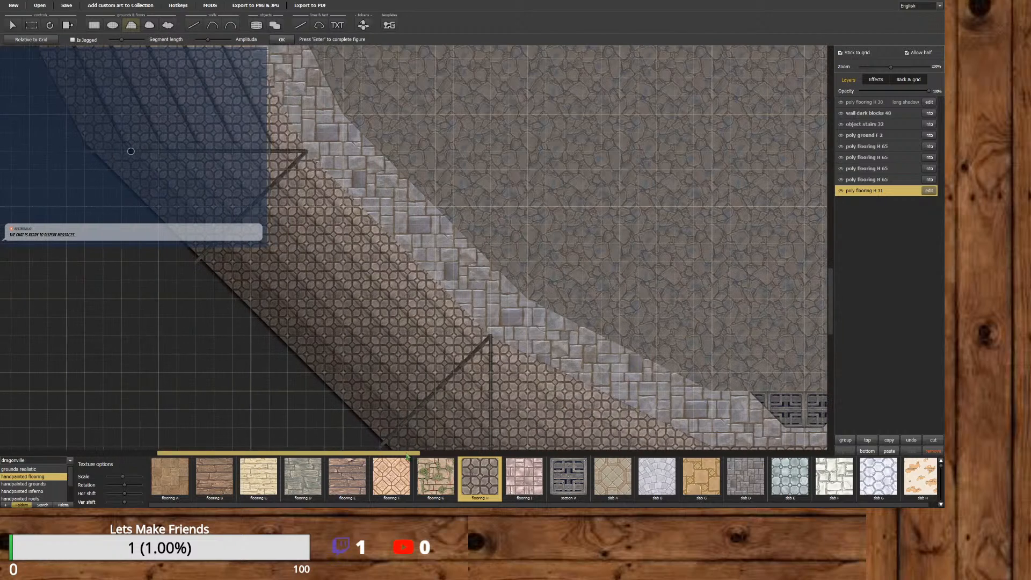
click(19, 28)
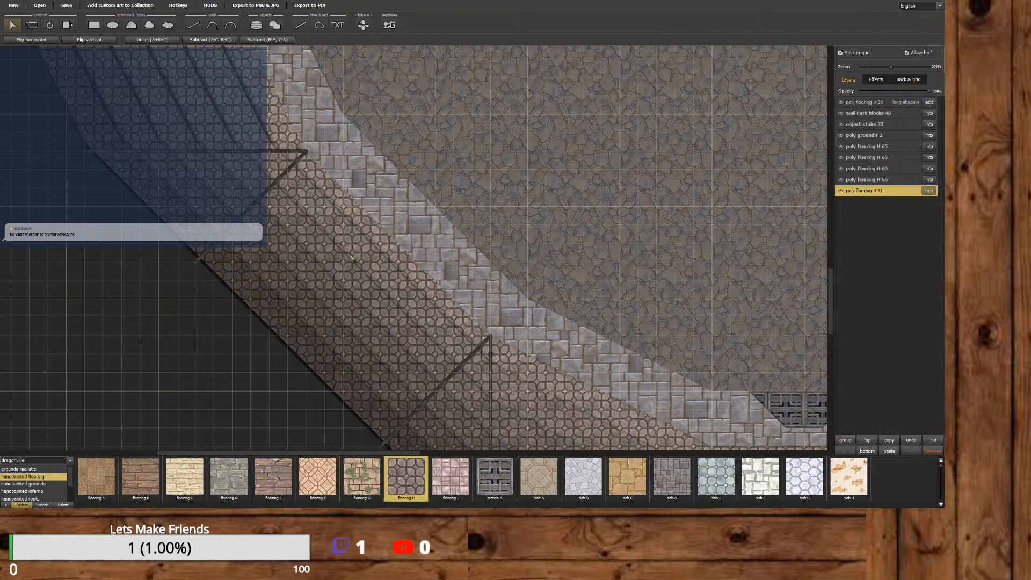
click(362, 250)
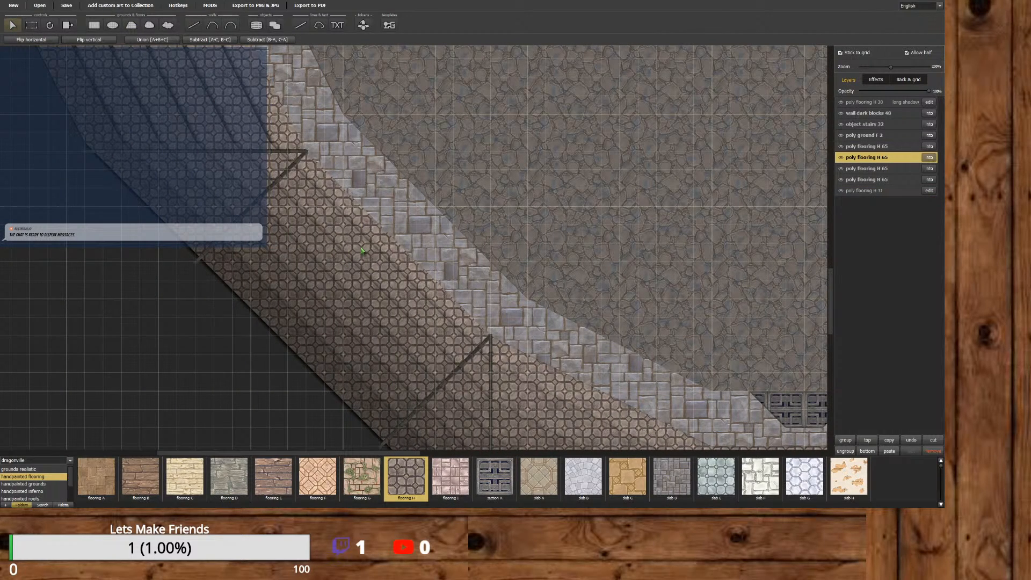
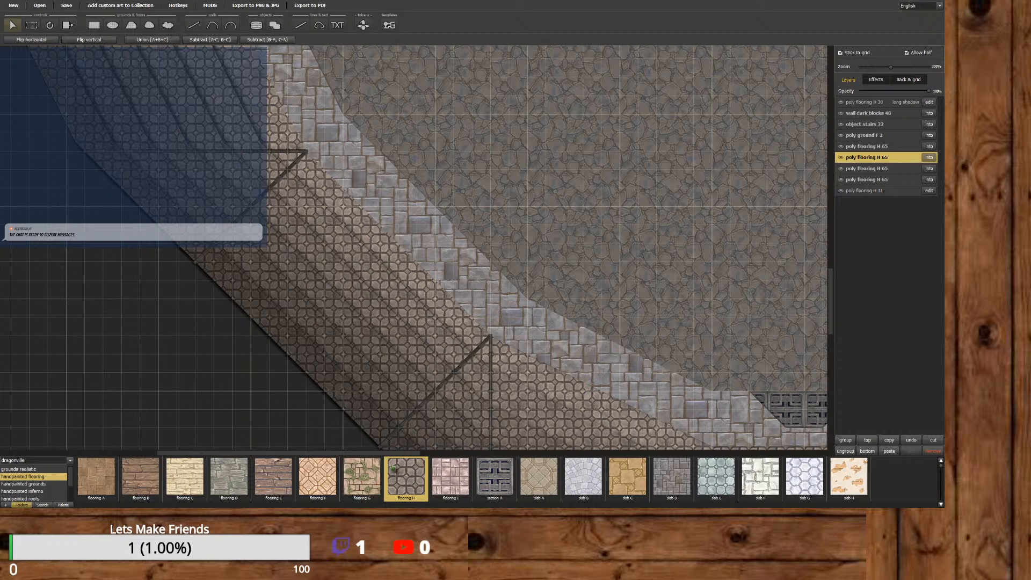
drag(383, 454, 629, 451)
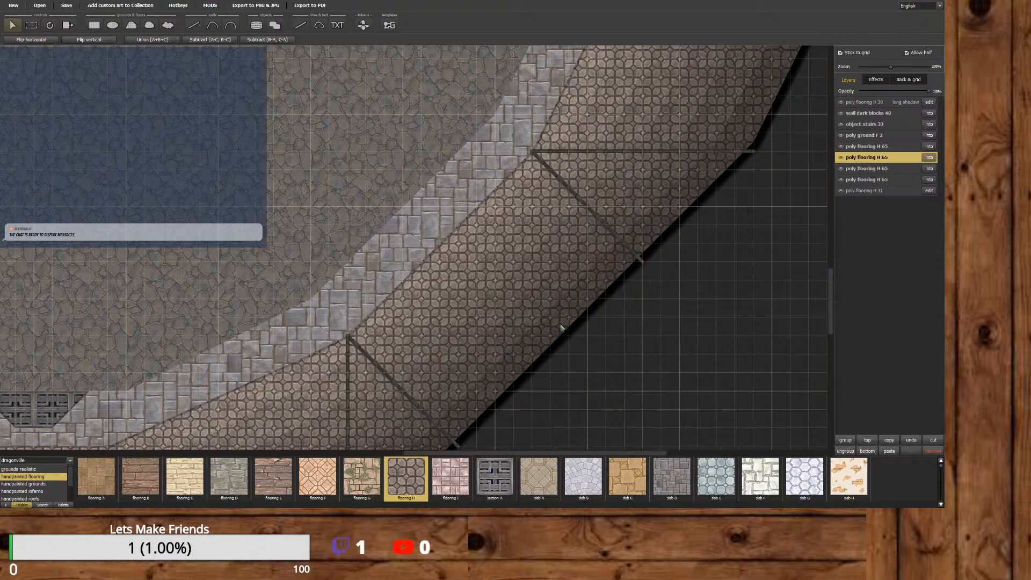
click(498, 239)
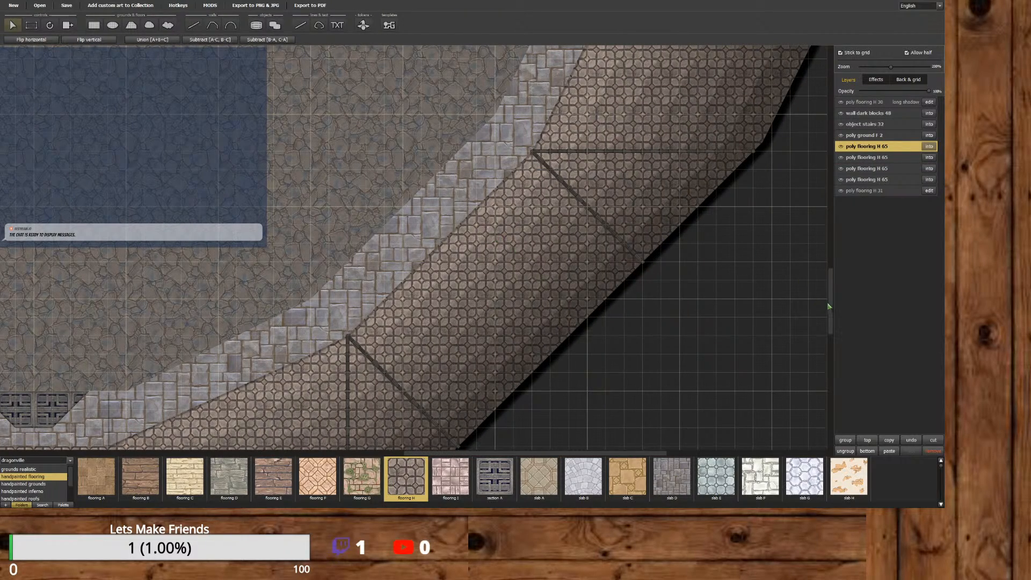
Try to shift the east stairs and their two side walls slightly east, working inside the stairs group.
drag(828, 306, 829, 251)
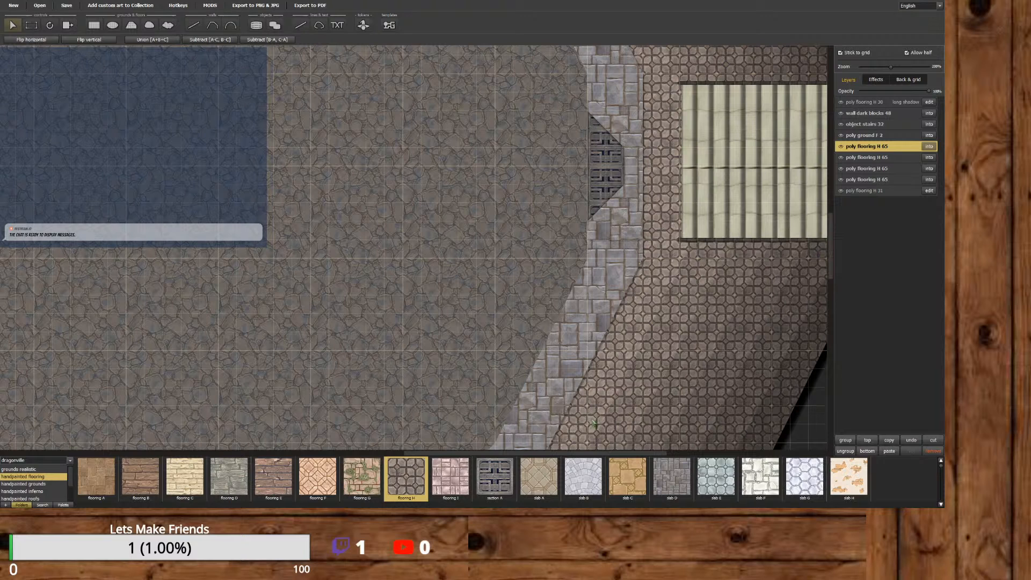
drag(507, 454, 559, 453)
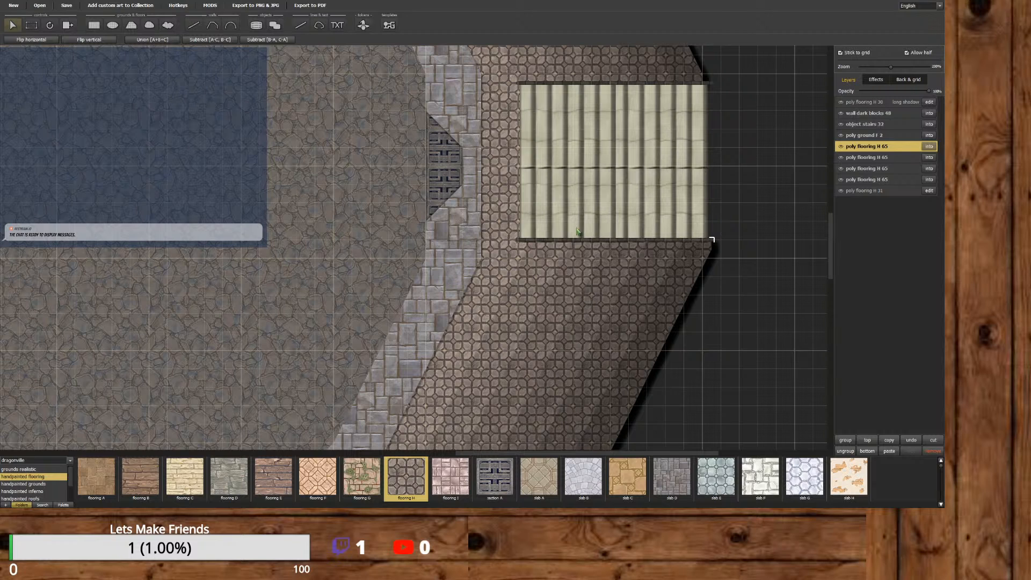
click(577, 211)
drag(578, 210, 615, 188)
click(929, 124)
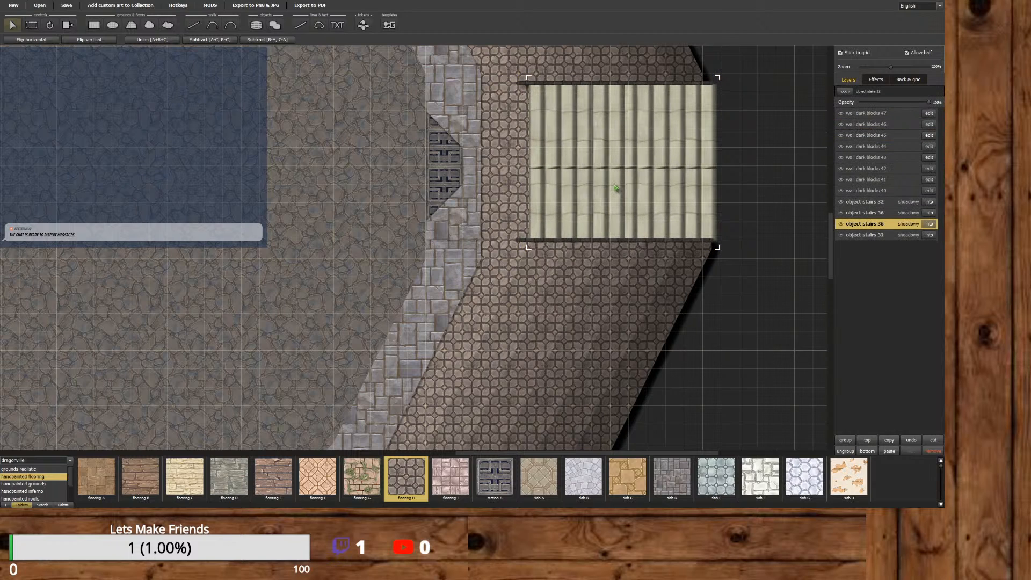
click(611, 239)
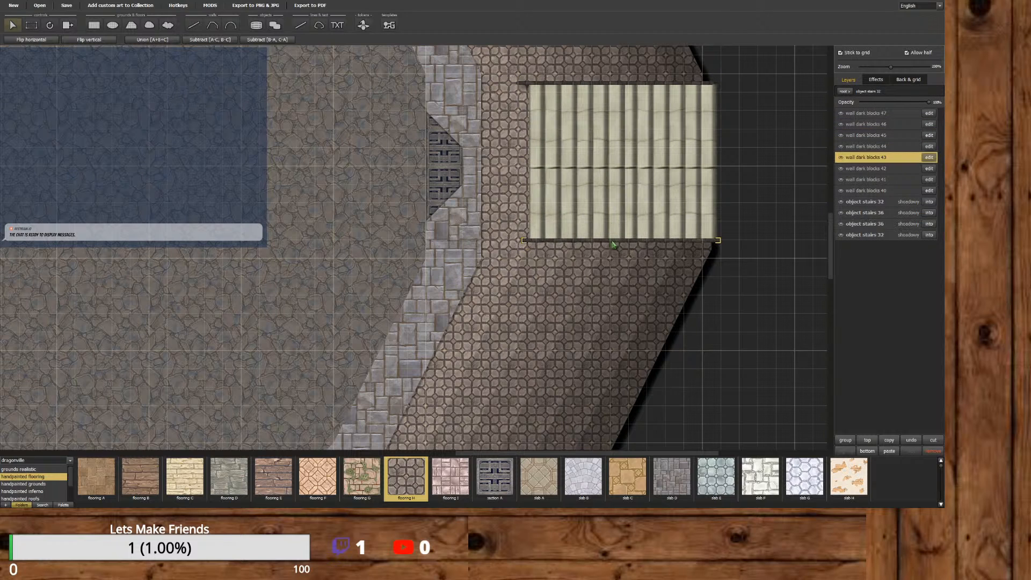
click(577, 87)
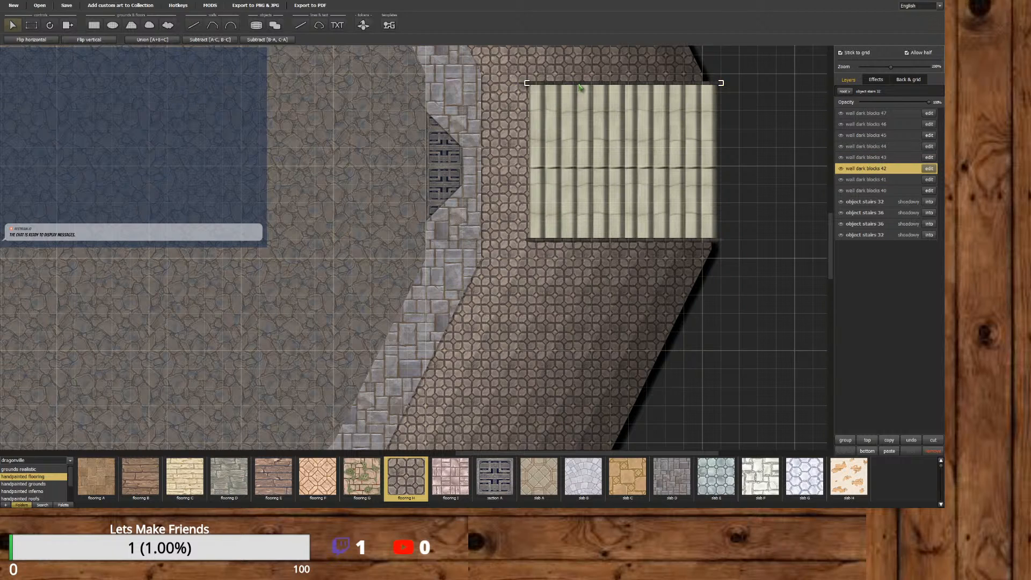
Move the east stairs and both side walls back west against the tiers.
drag(585, 161, 580, 161)
key(Left)
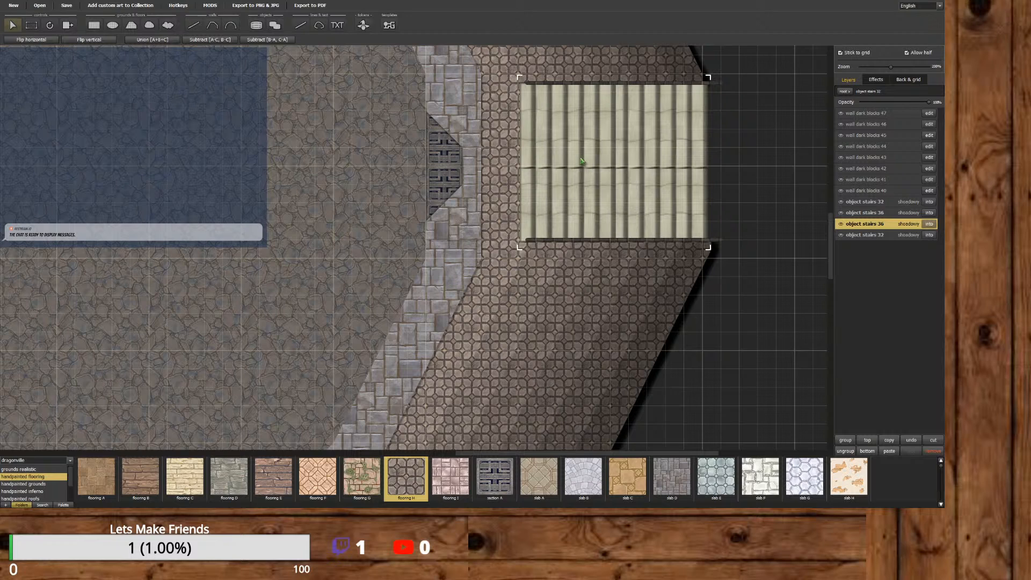
click(616, 241)
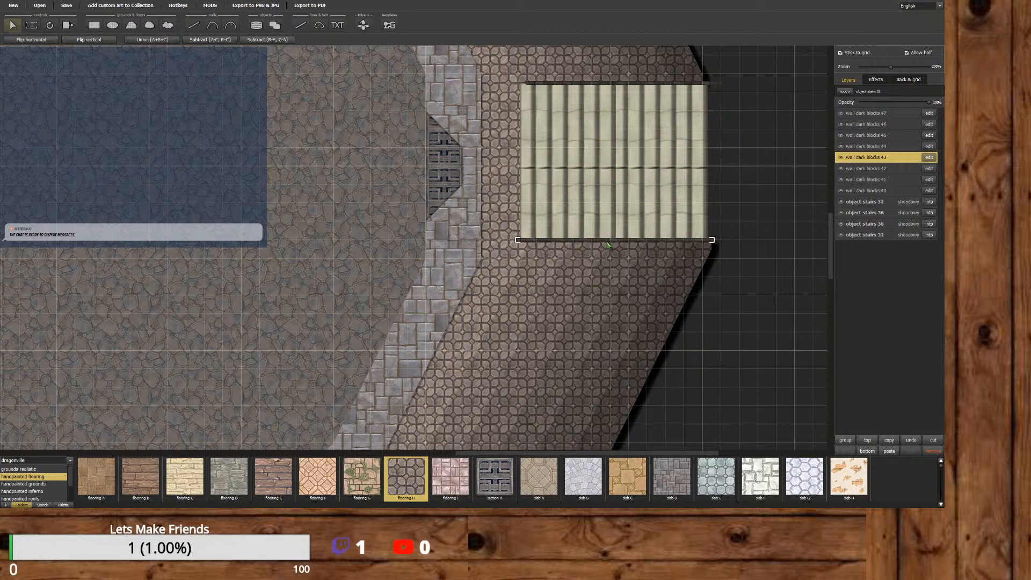
click(622, 85)
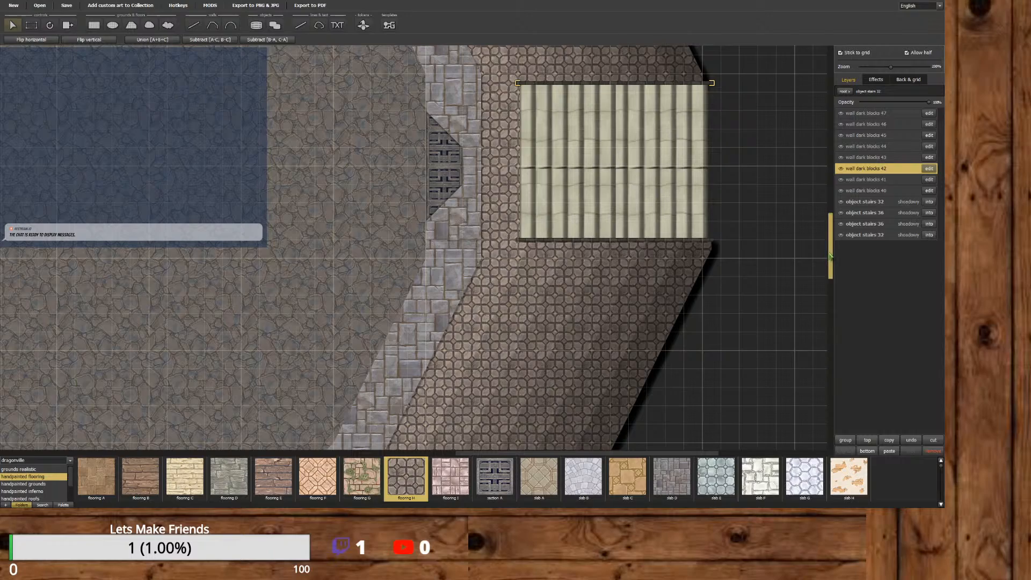
drag(830, 256, 783, 296)
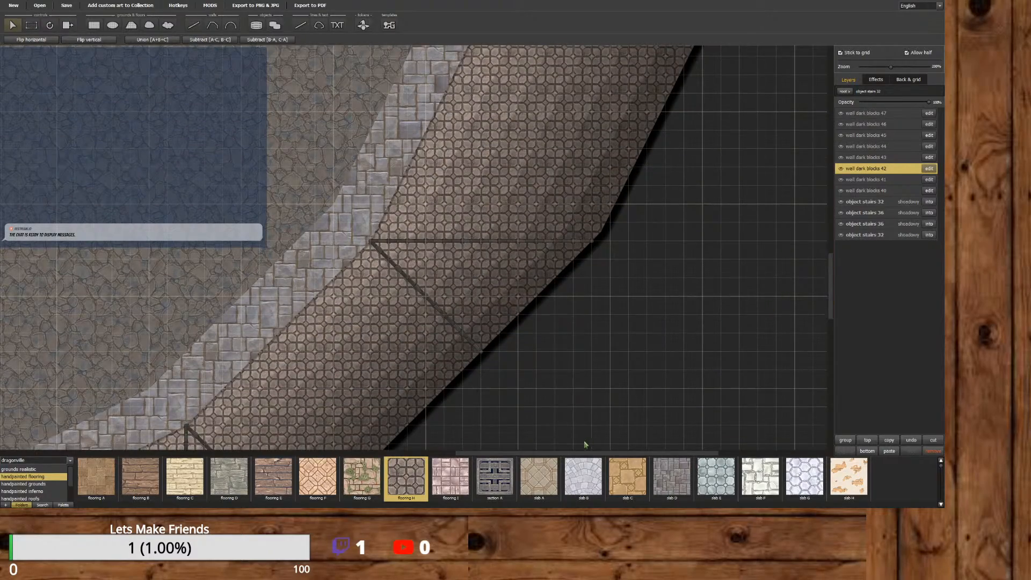
drag(567, 453, 378, 456)
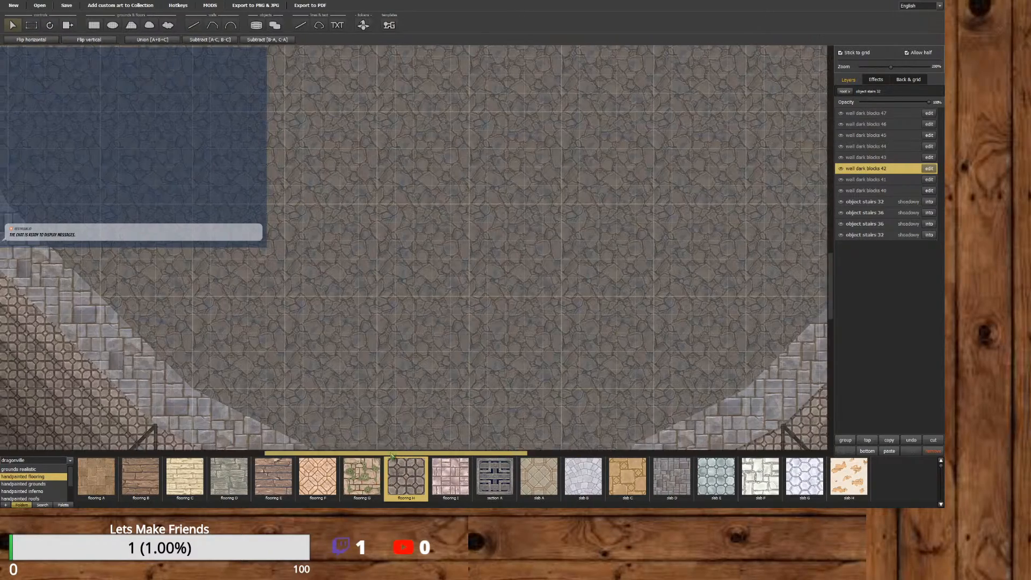
drag(828, 276, 820, 347)
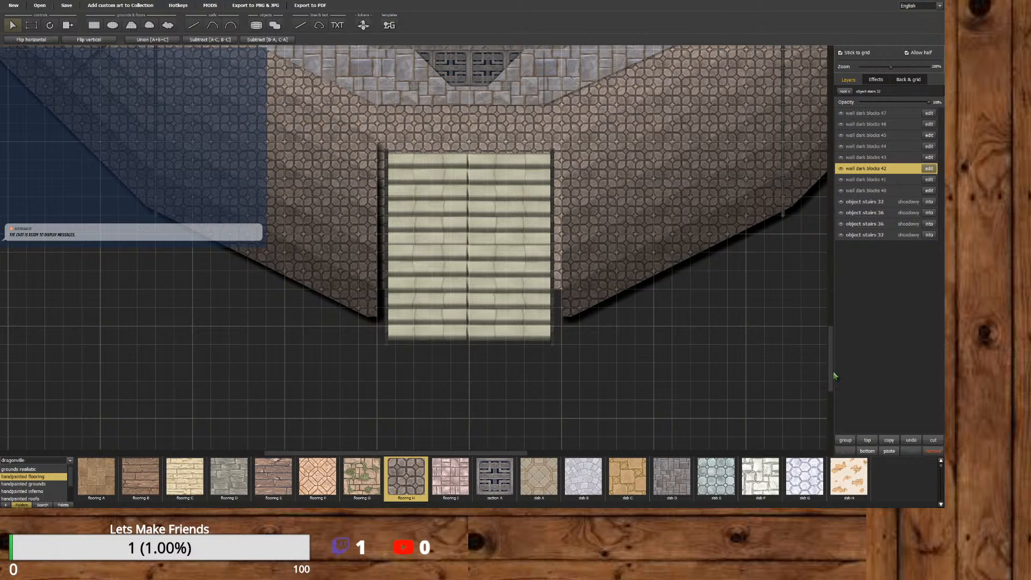
scroll(816, 361, down, 3)
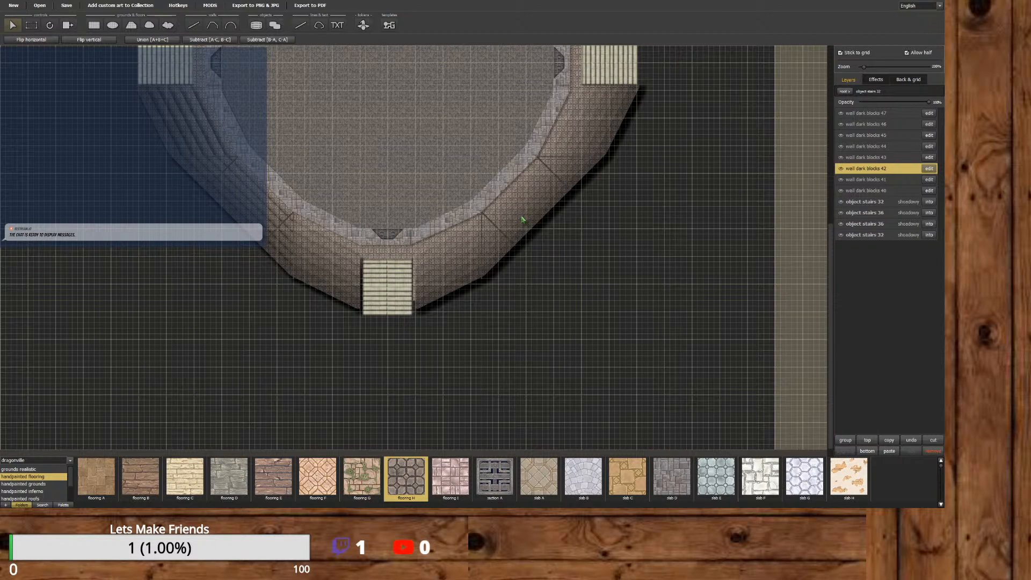
click(889, 440)
click(889, 451)
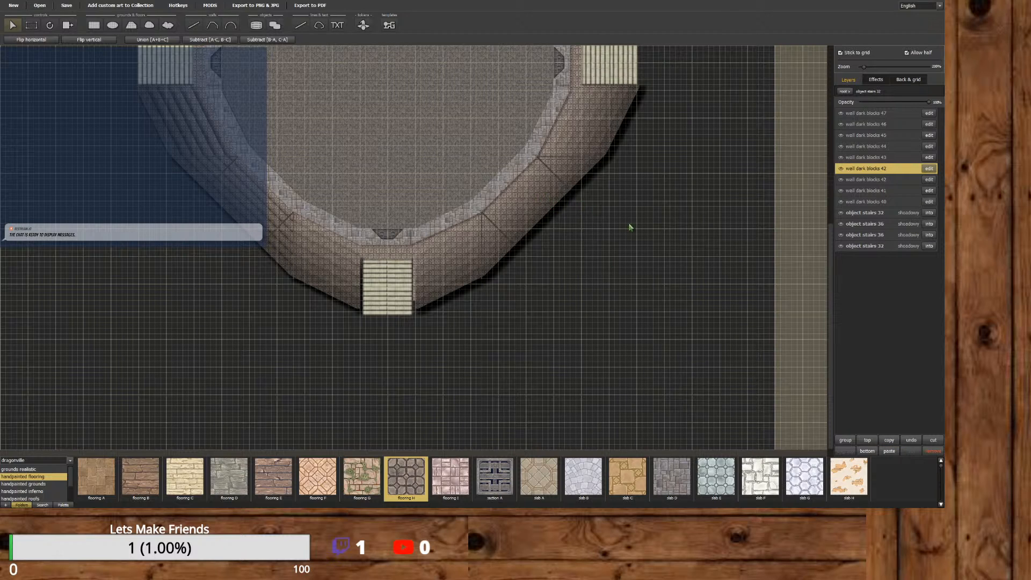
click(910, 440)
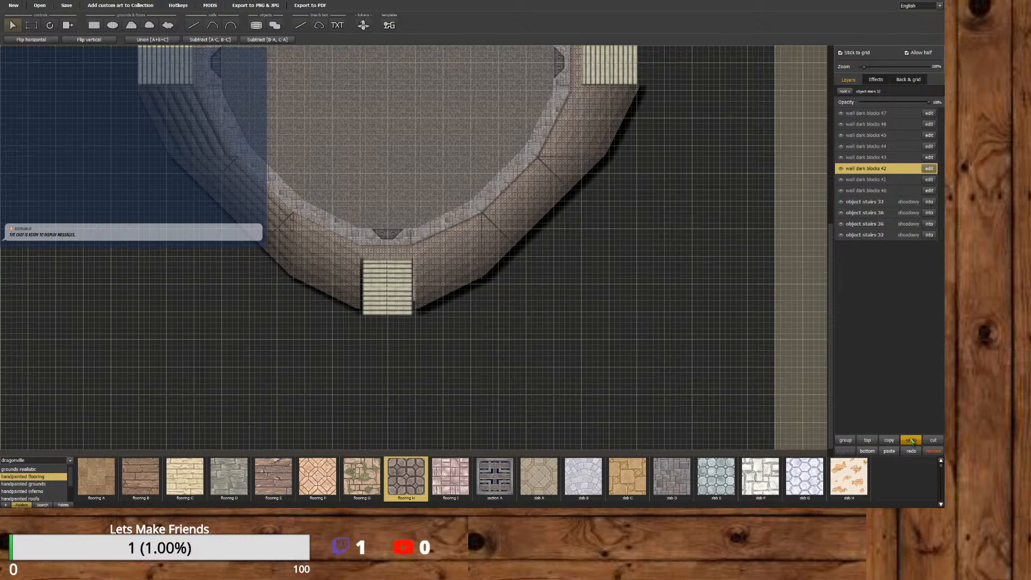
Leave the stairs group, duplicate the southeast flooring tier group, and place the copy southeast of the arena.
click(849, 92)
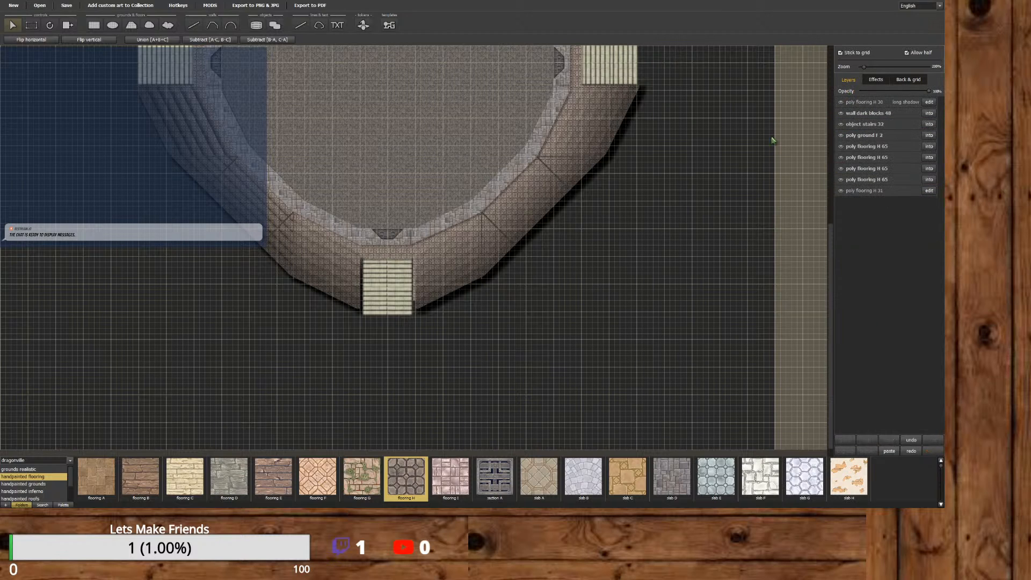
click(530, 203)
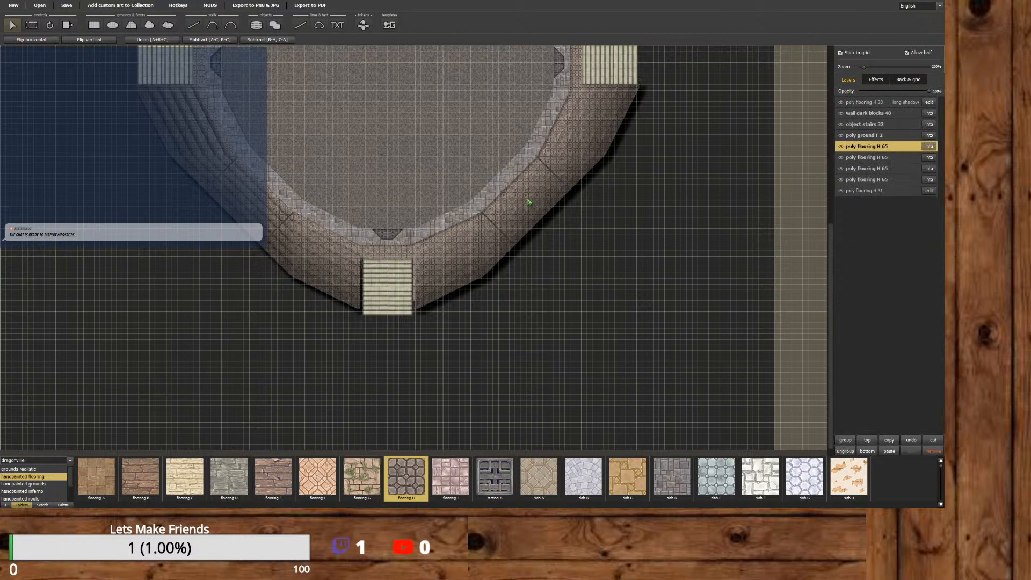
click(890, 440)
click(889, 451)
drag(527, 204, 579, 258)
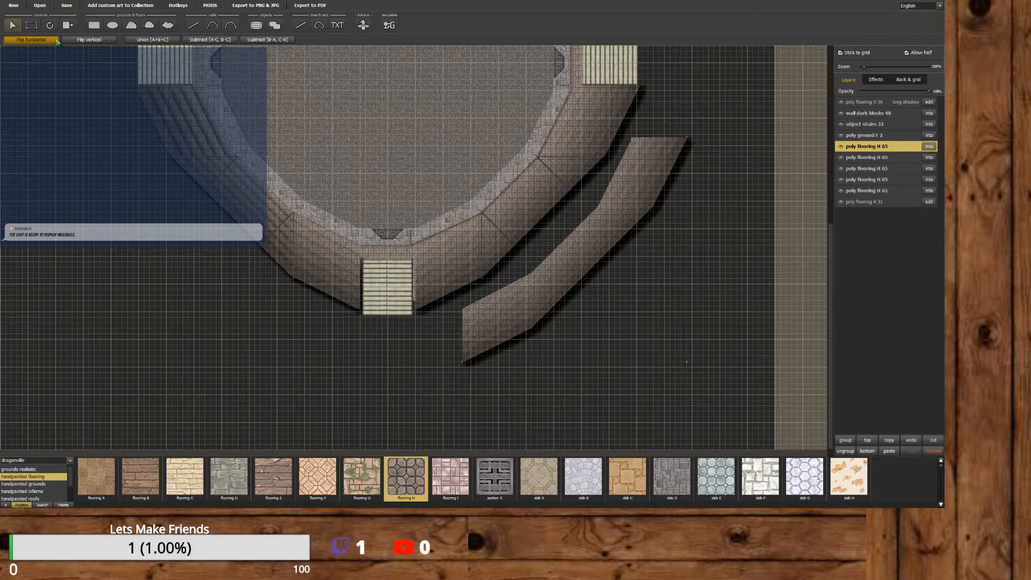
Try mirroring the copied tier group horizontally and vertically in different combinations.
click(58, 41)
click(78, 43)
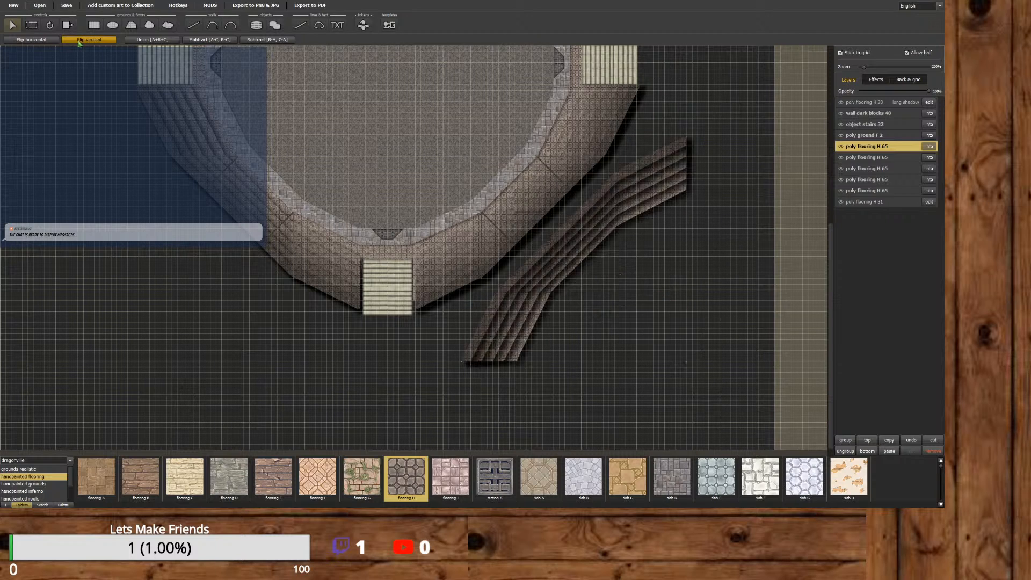
click(79, 43)
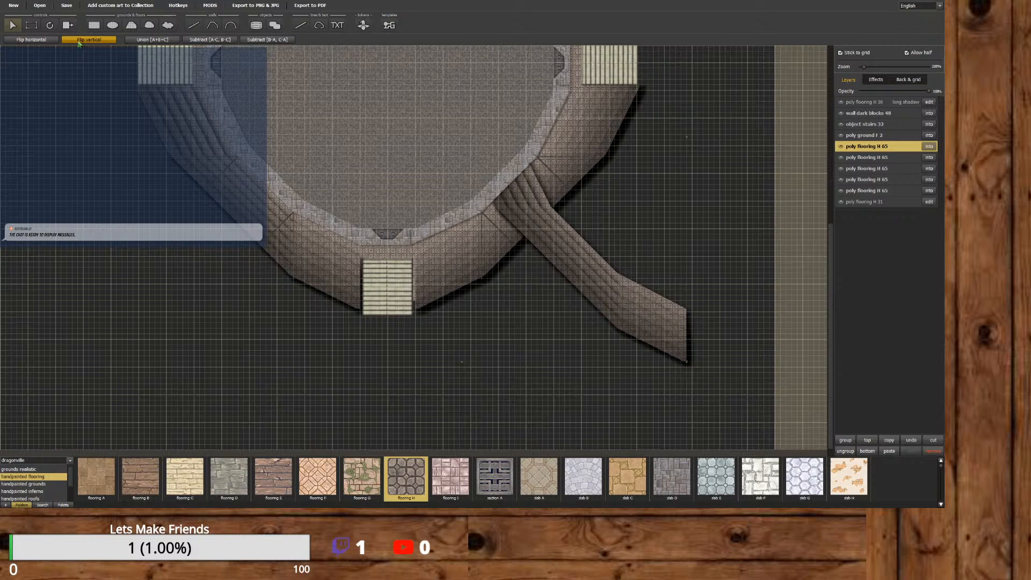
click(47, 42)
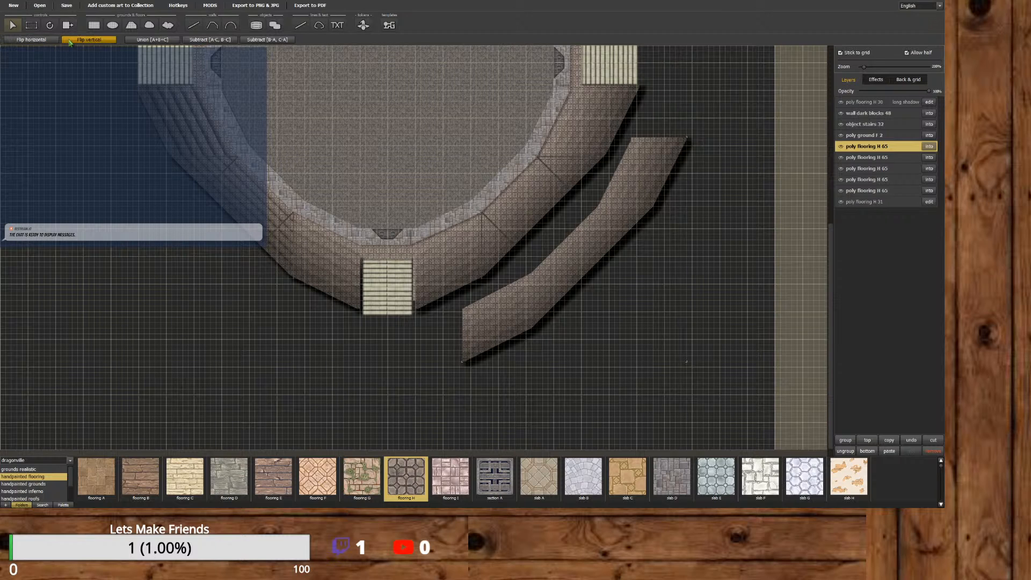
click(72, 42)
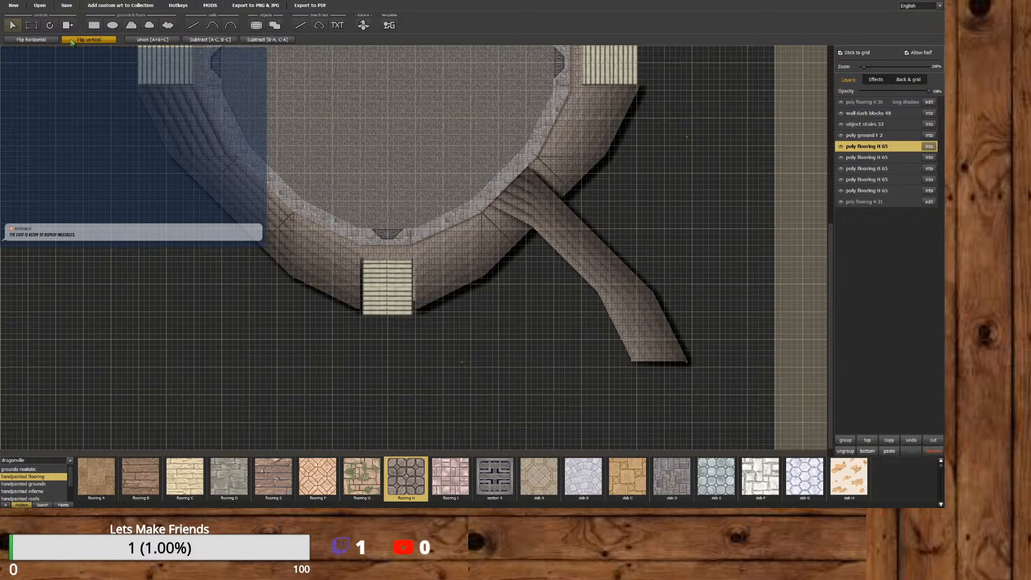
click(50, 42)
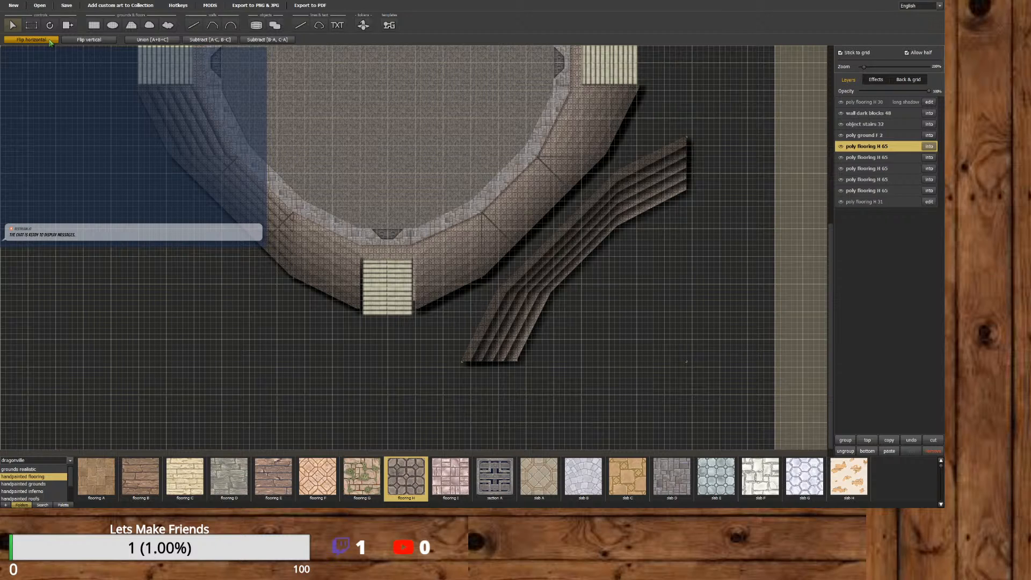
click(50, 41)
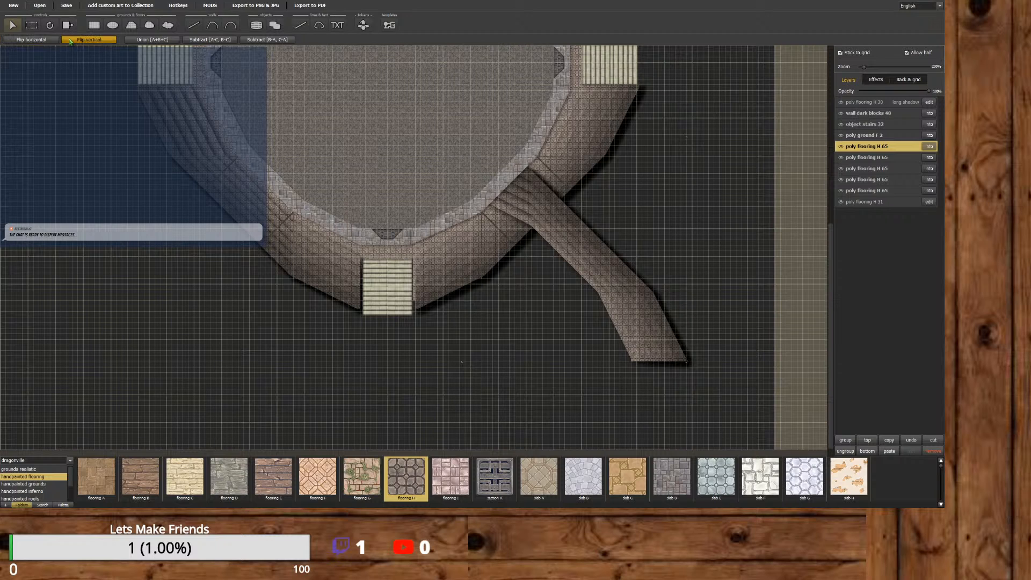
click(69, 41)
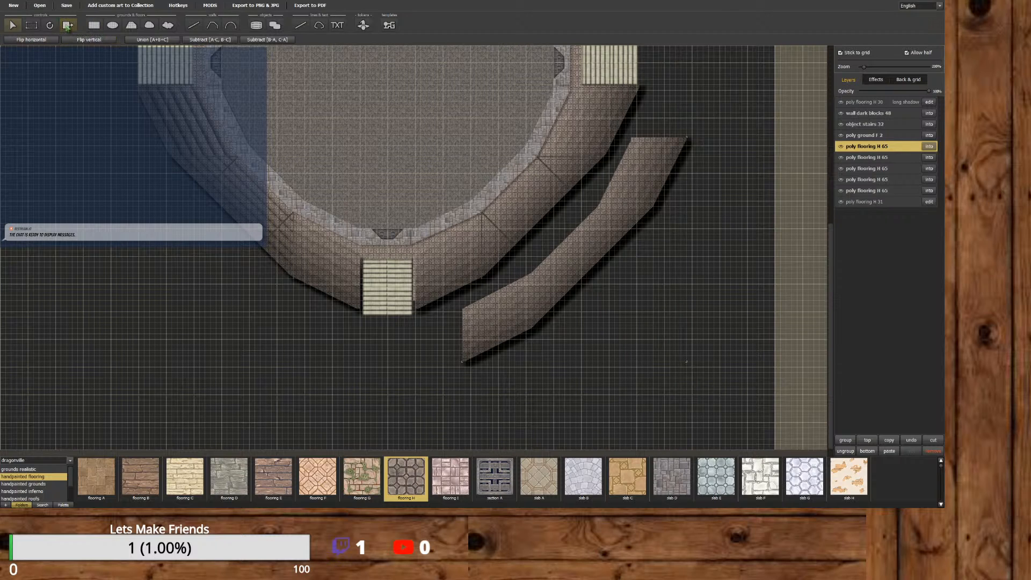
Try rotating the copied tier group in +90 degree increments, and delete the copy.
click(50, 26)
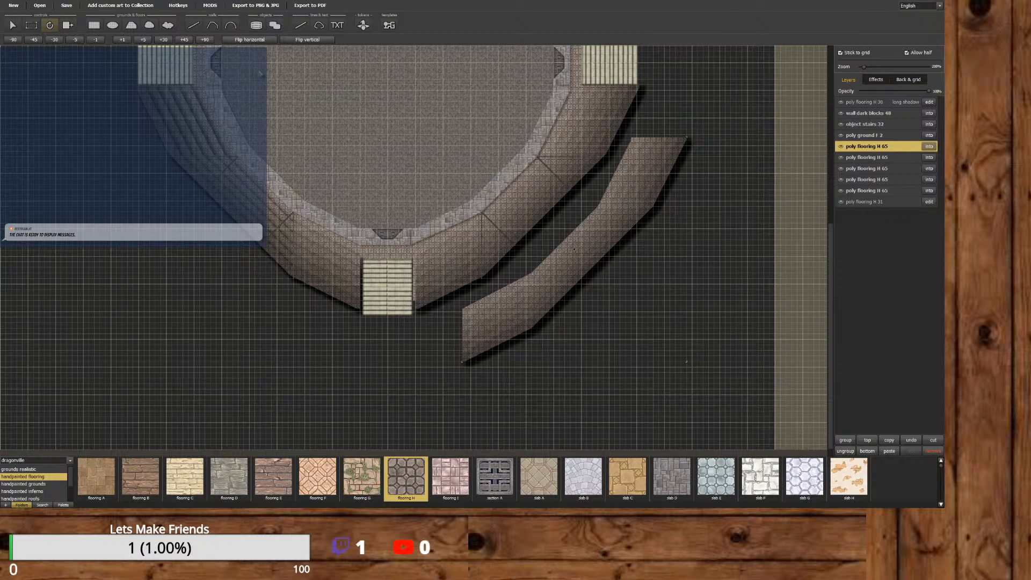
click(204, 40)
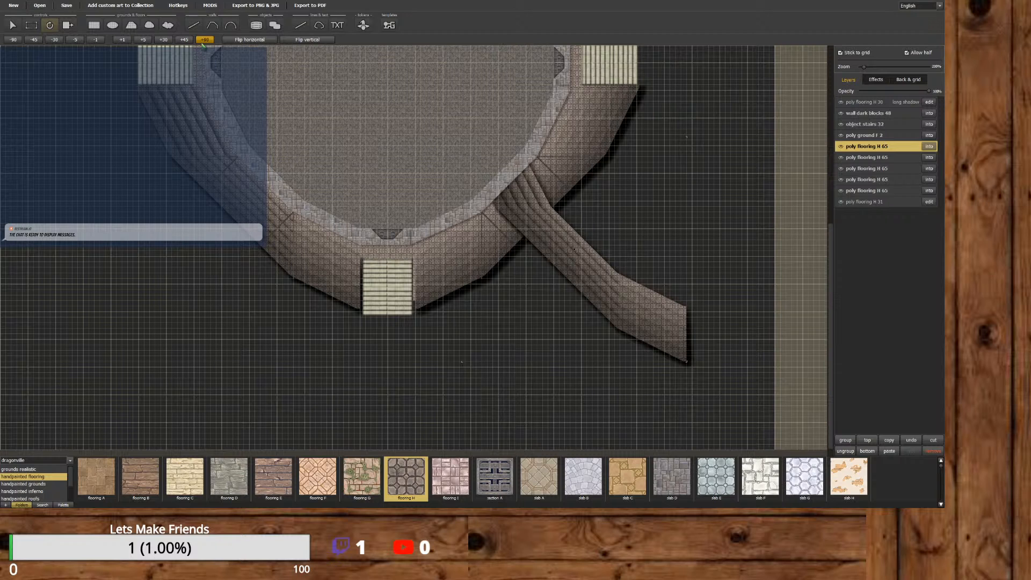
click(204, 41)
click(204, 41)
click(204, 41)
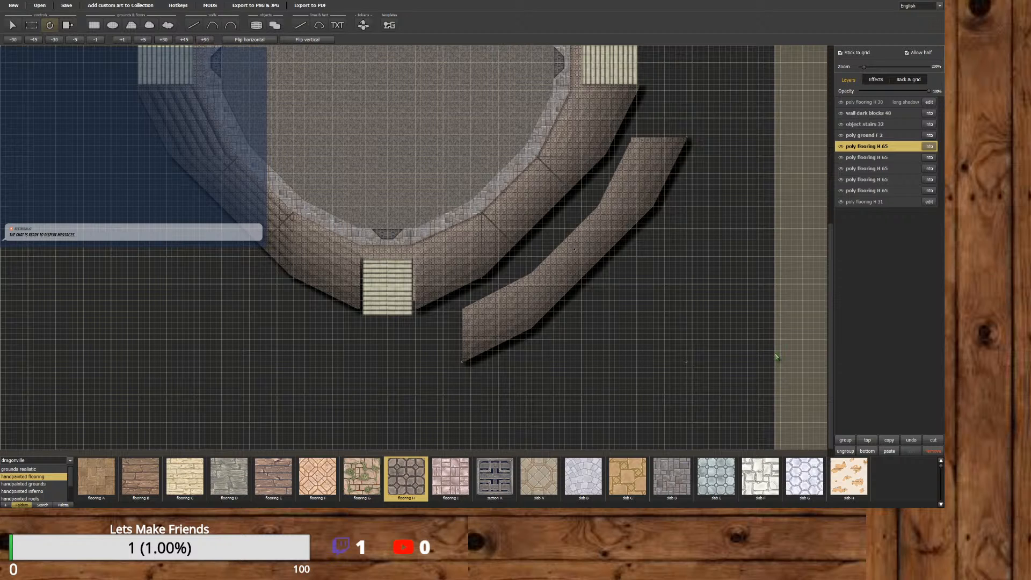
click(925, 450)
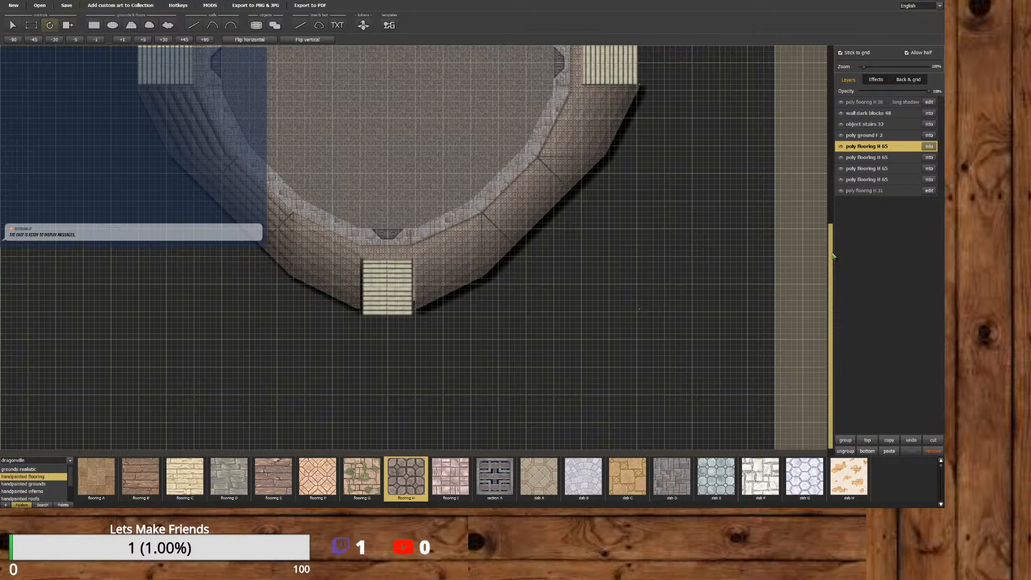
Delete the northwest, southwest and southeast flooring tier groups, keeping only the northeast group.
drag(831, 231, 830, 123)
click(579, 166)
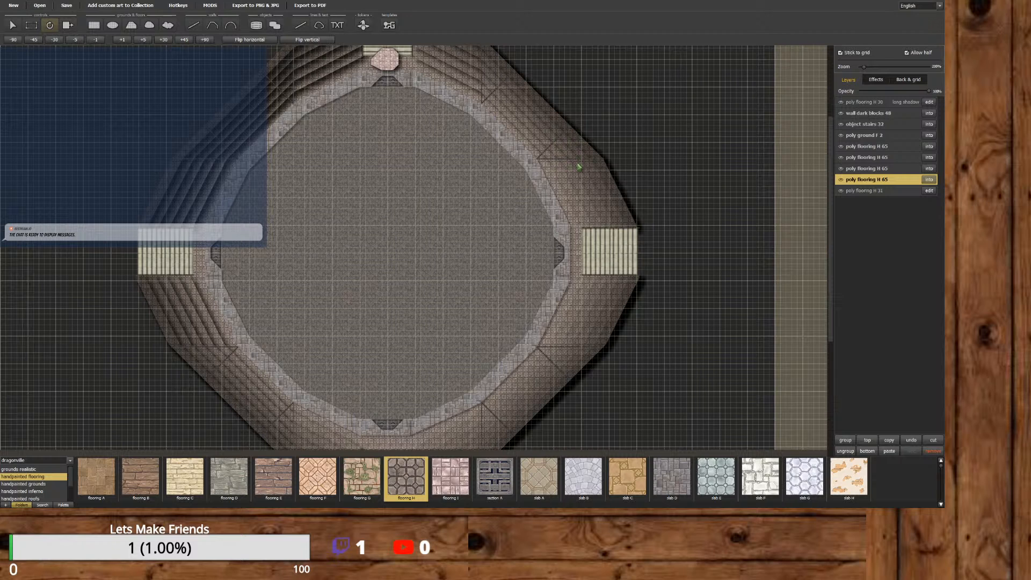
click(883, 169)
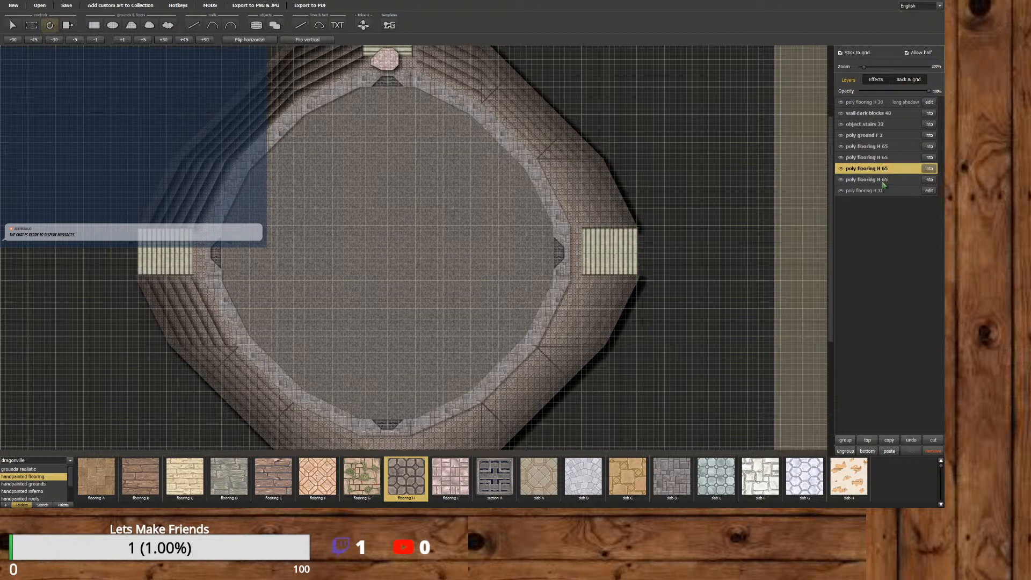
click(932, 451)
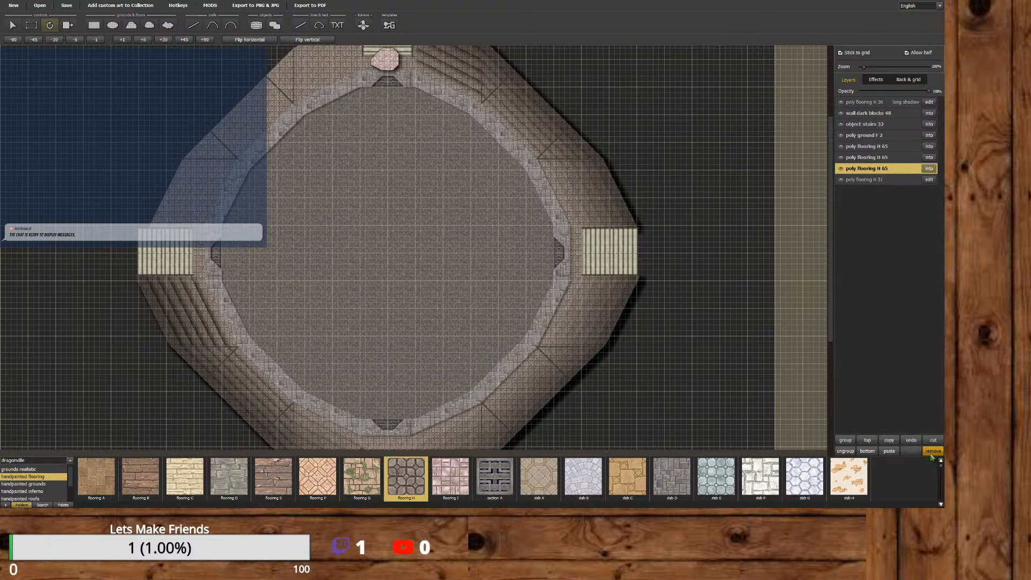
click(882, 158)
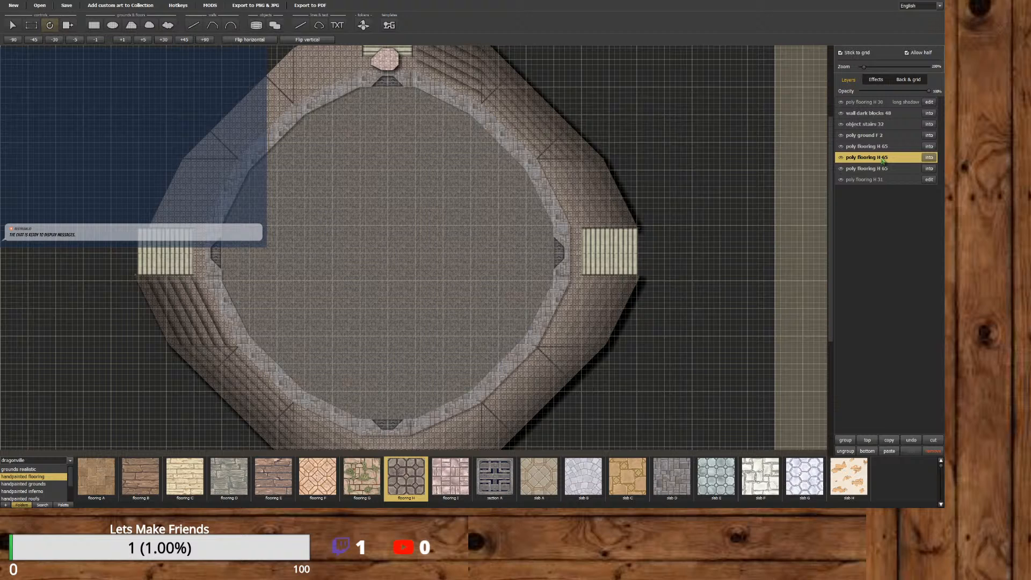
click(937, 451)
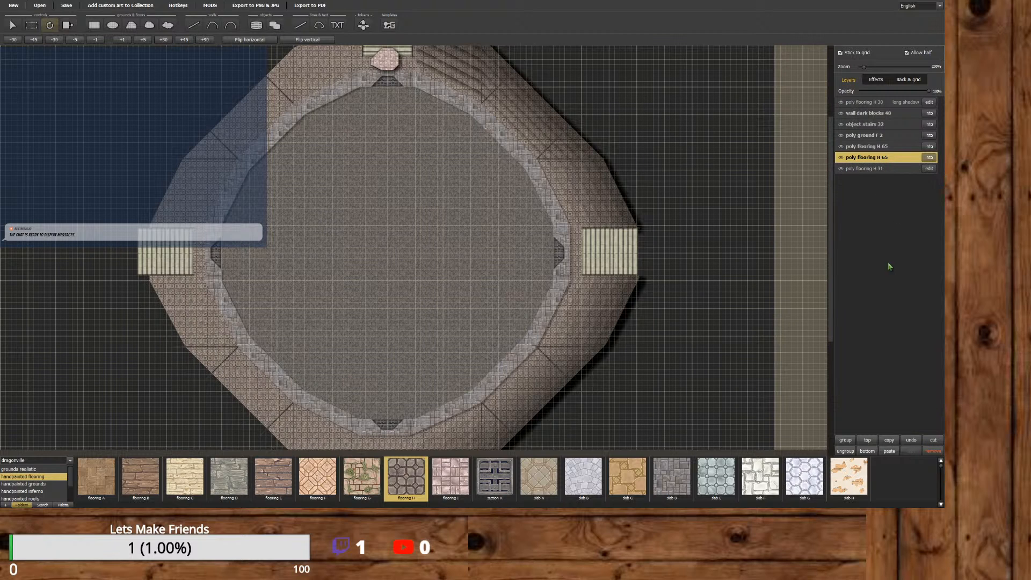
click(881, 149)
click(933, 451)
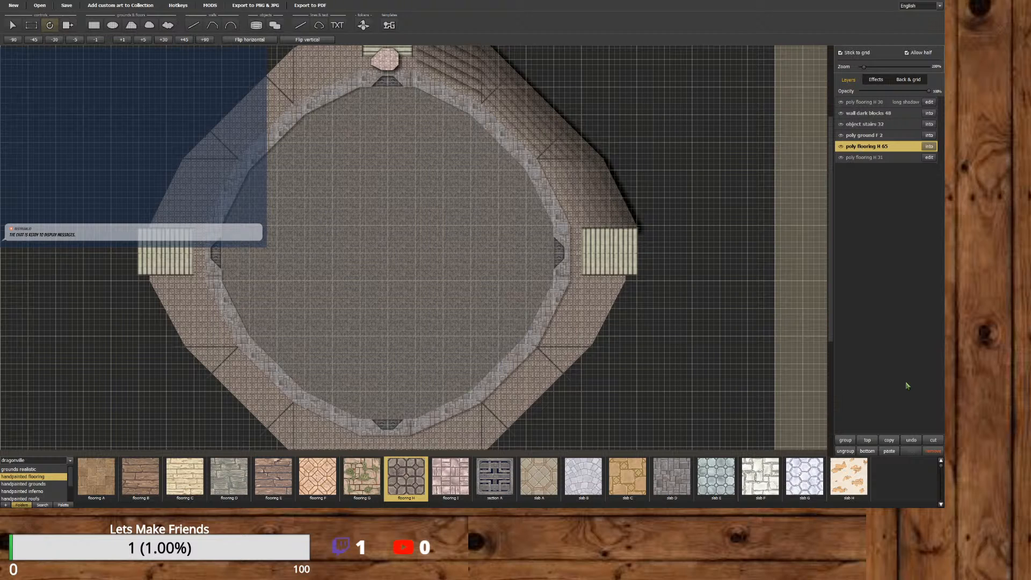
Paste three copies of the northeast flooring tier group.
click(889, 451)
click(889, 451)
click(889, 451)
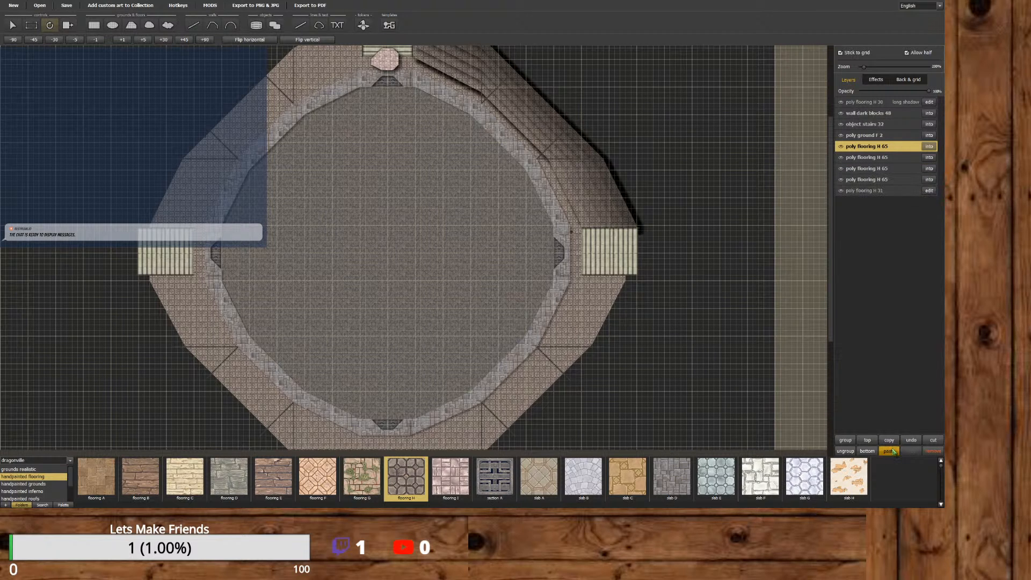
Try rotating one of the pasted tier group copies by +90 degrees, and undo the rotation.
click(876, 169)
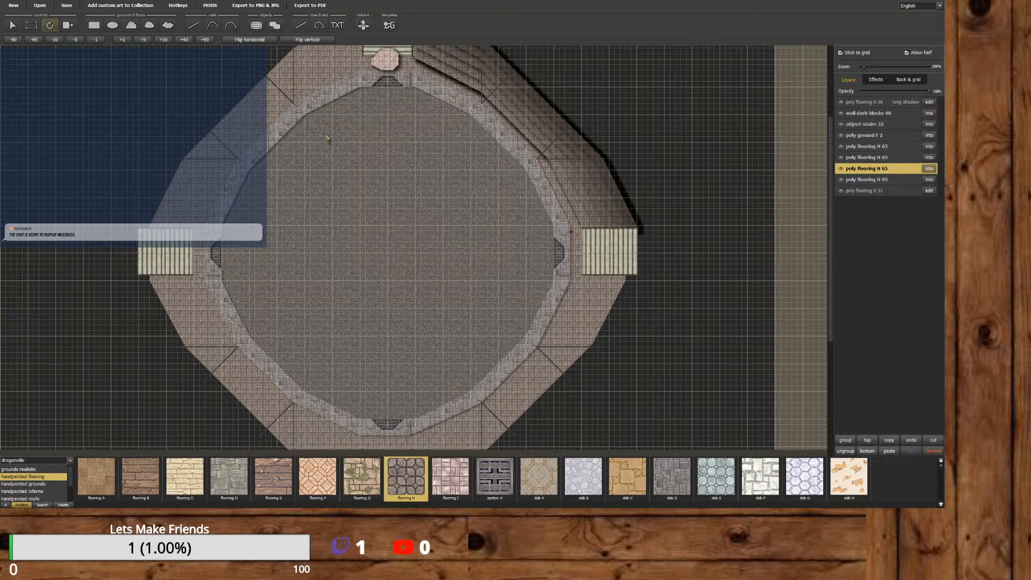
click(206, 40)
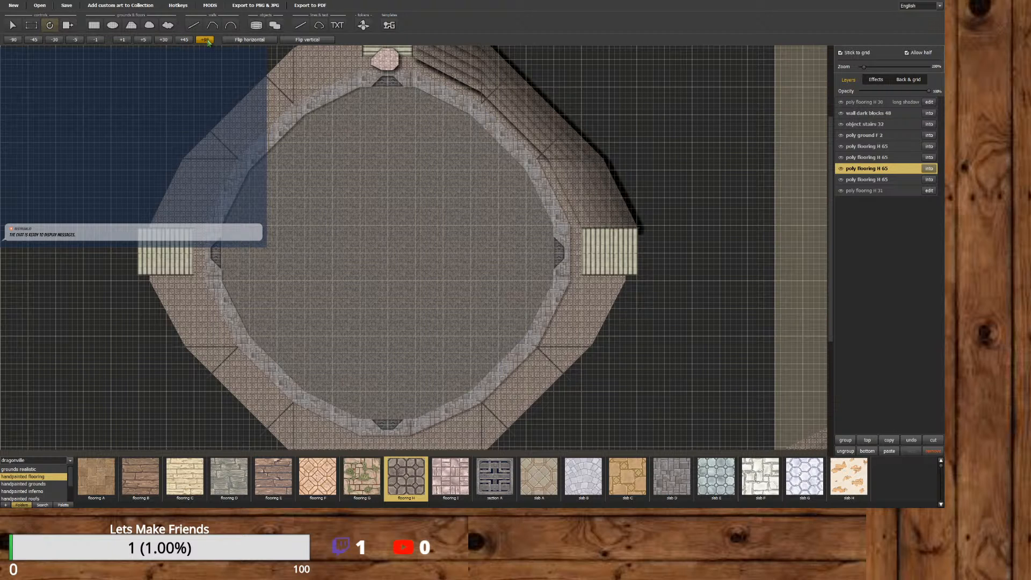
scroll(798, 160, up, 3)
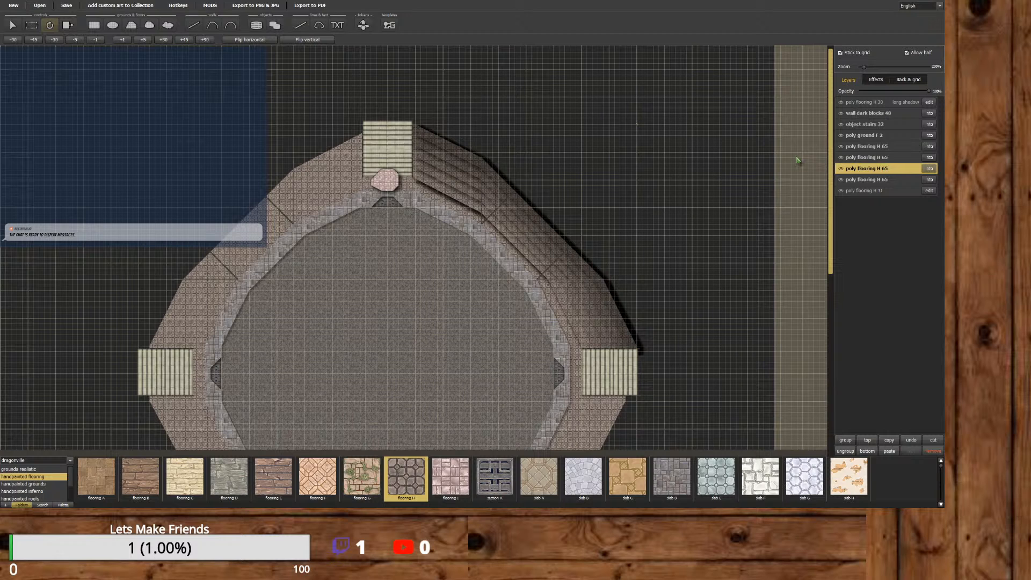
scroll(797, 160, down, 3)
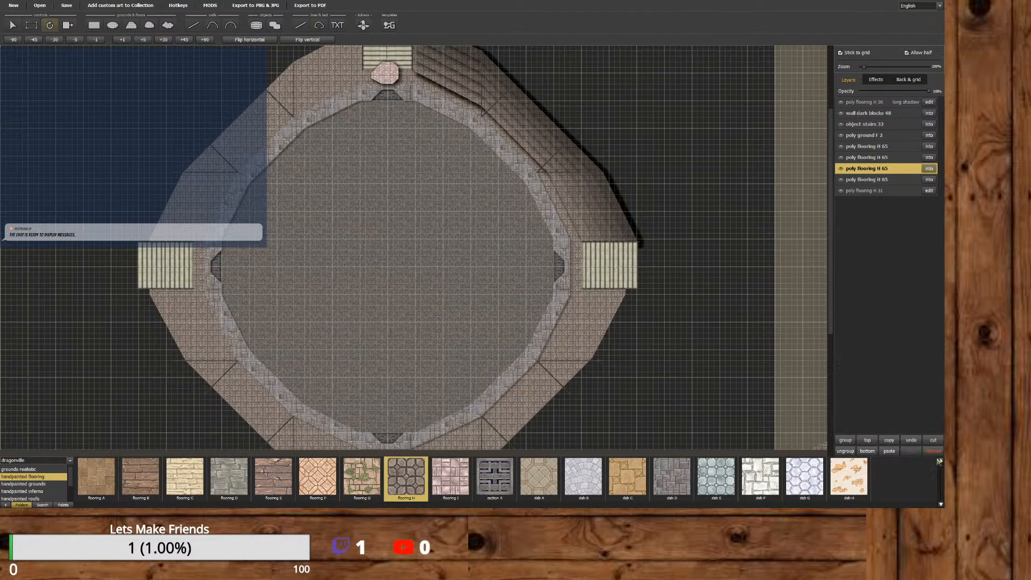
click(917, 442)
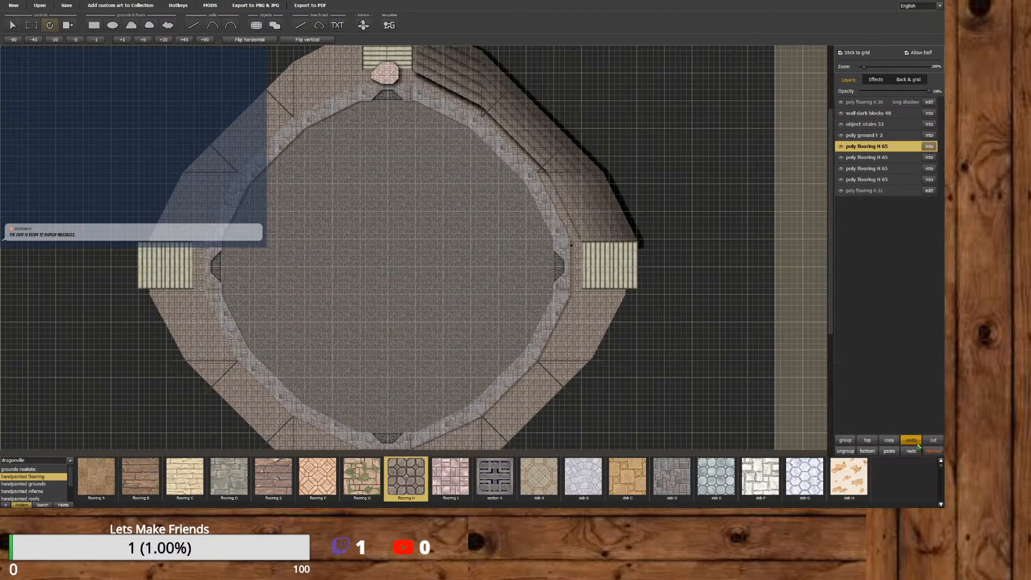
click(867, 173)
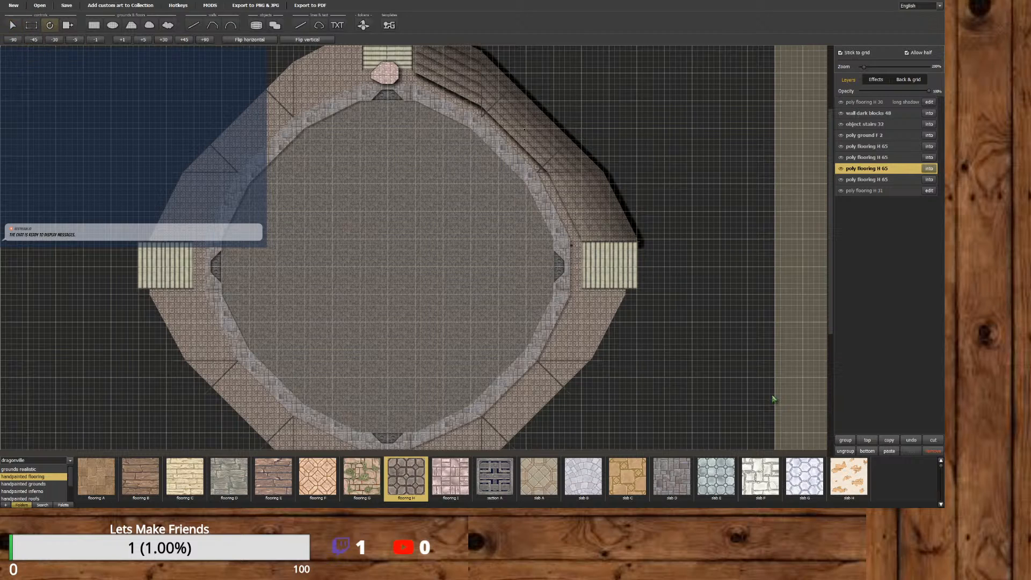
click(911, 440)
Spread the three tier group copies apart, placing one each near the southeast, southwest and northwest sides of the arena.
click(13, 25)
drag(443, 121, 665, 358)
drag(830, 260, 831, 344)
drag(655, 234, 654, 361)
drag(589, 64, 227, 343)
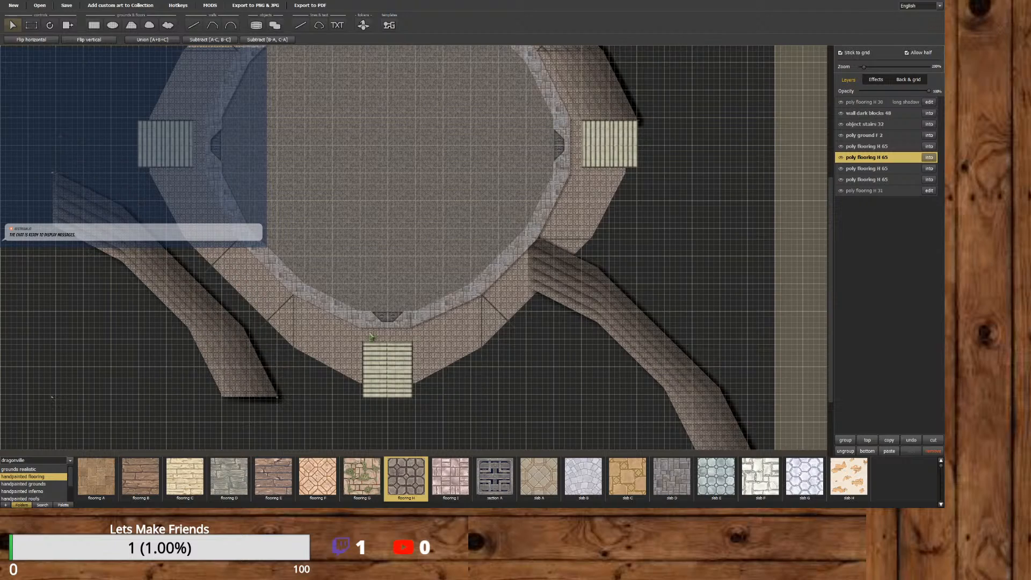
drag(830, 290, 831, 237)
click(867, 168)
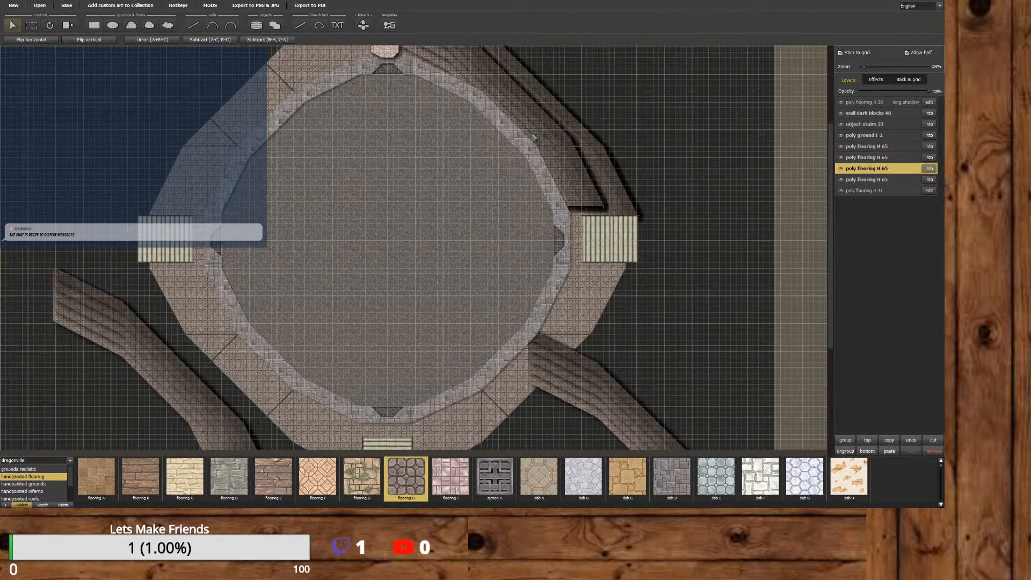
drag(224, 121, 215, 191)
Rotate the southeast tier group copy by +90 degrees to match the arena's southeast curve.
click(630, 411)
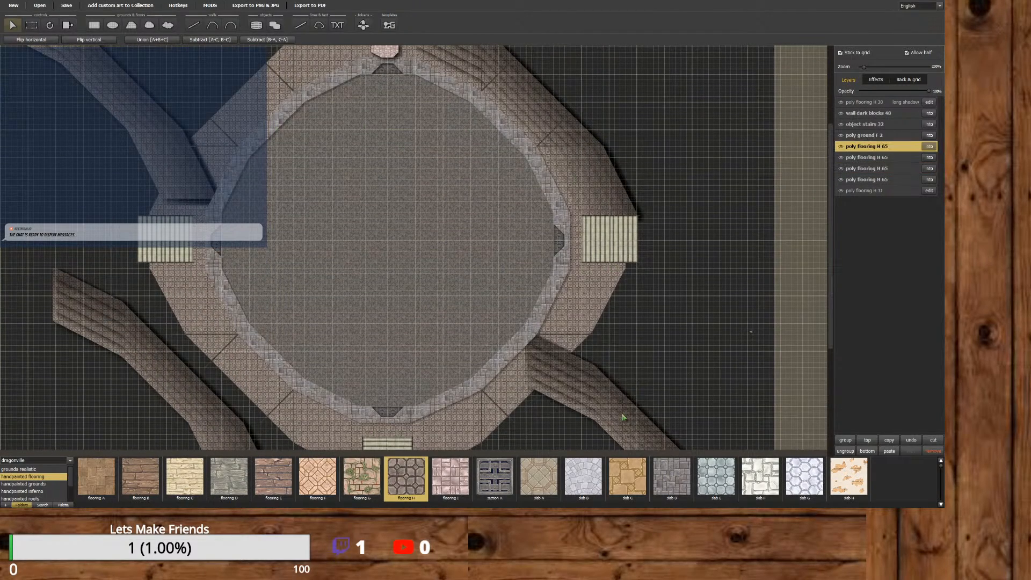
drag(830, 237, 830, 317)
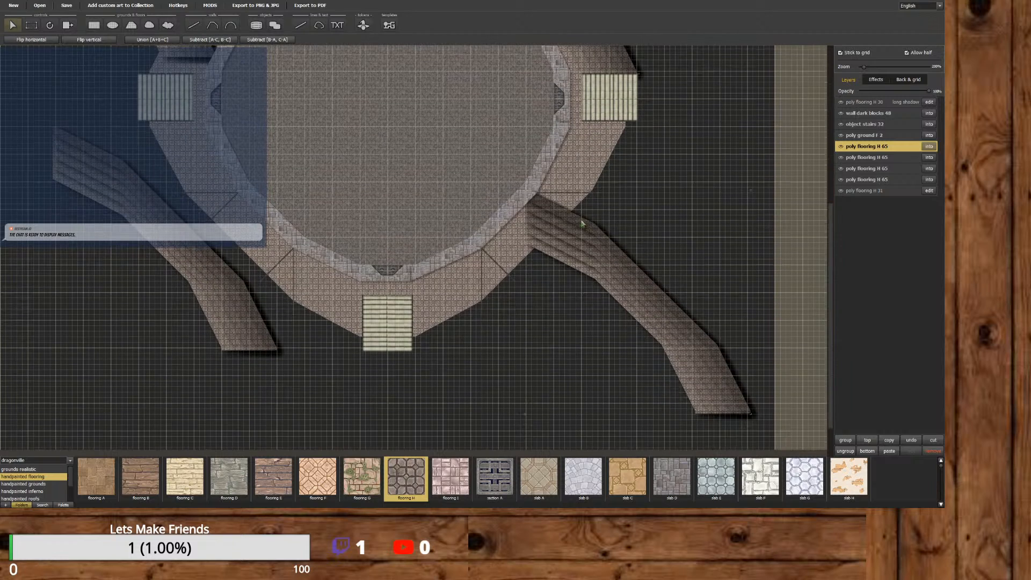
click(49, 25)
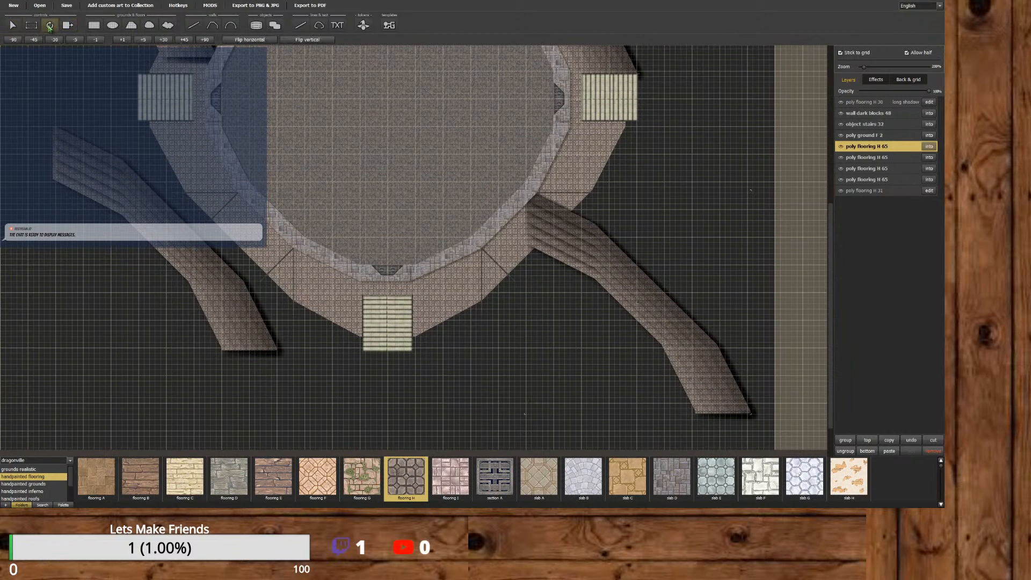
click(204, 39)
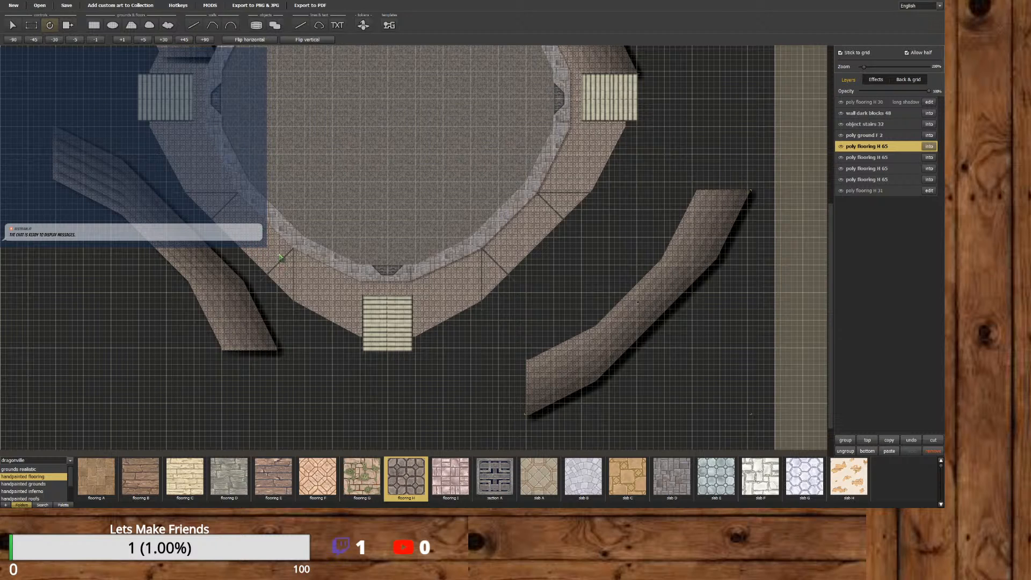
Try rotating the southwest tier group copy in +90 degree increments.
shift+click(881, 156)
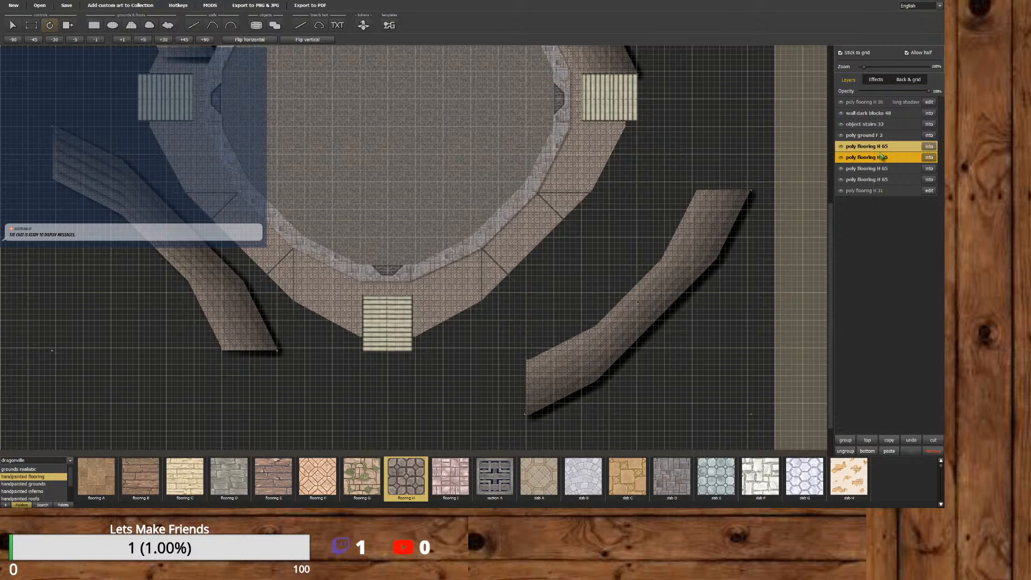
click(881, 157)
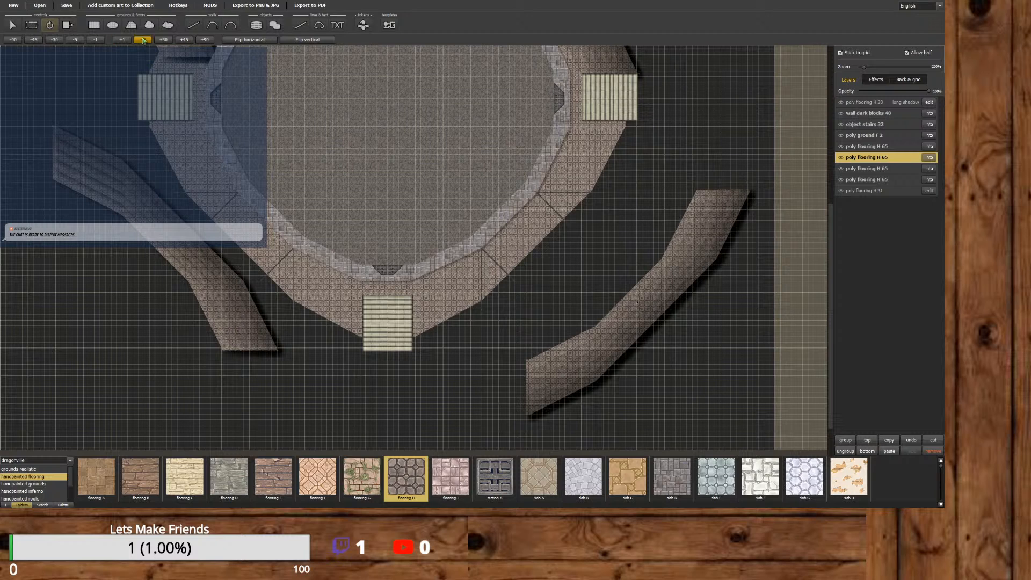
click(204, 39)
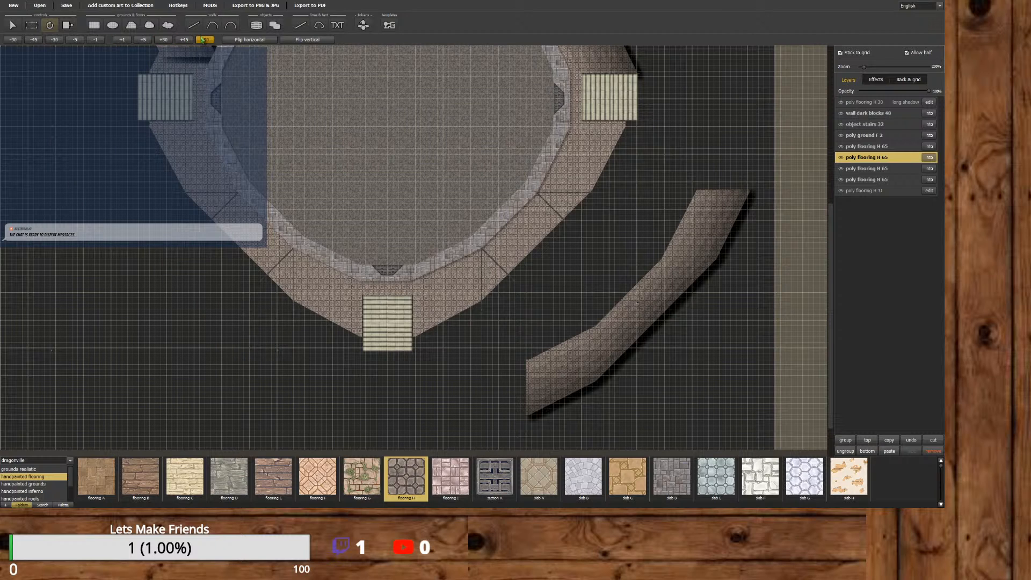
click(204, 40)
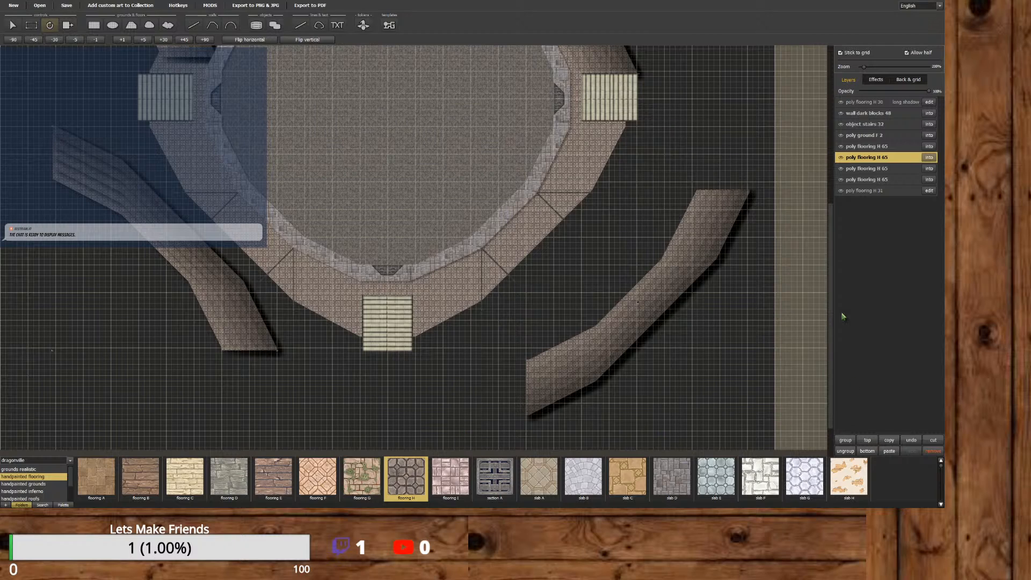
Move the rotated southeast tier group against the arena's southeast edge, between the east and south stairs.
drag(832, 225, 831, 96)
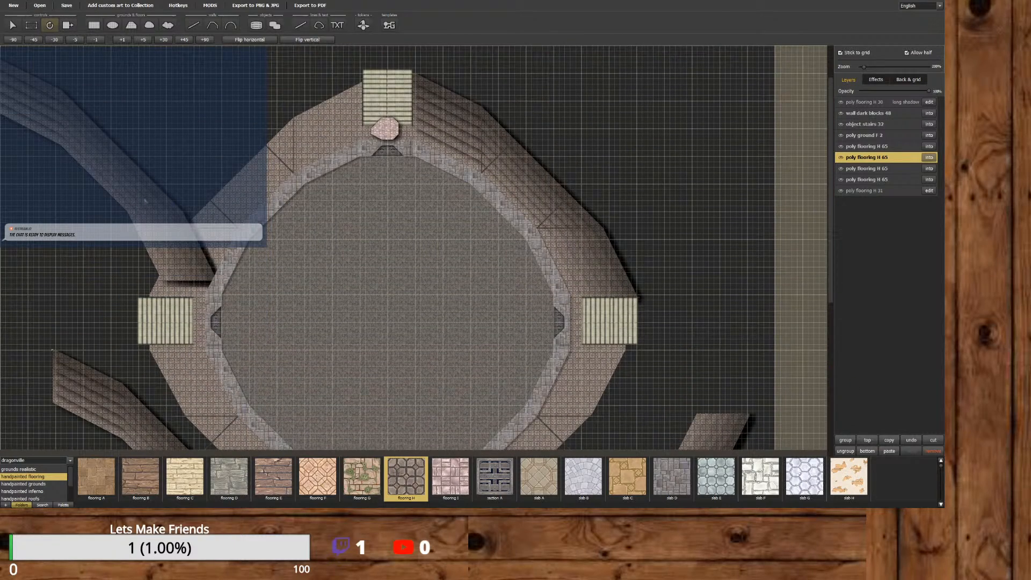
click(15, 26)
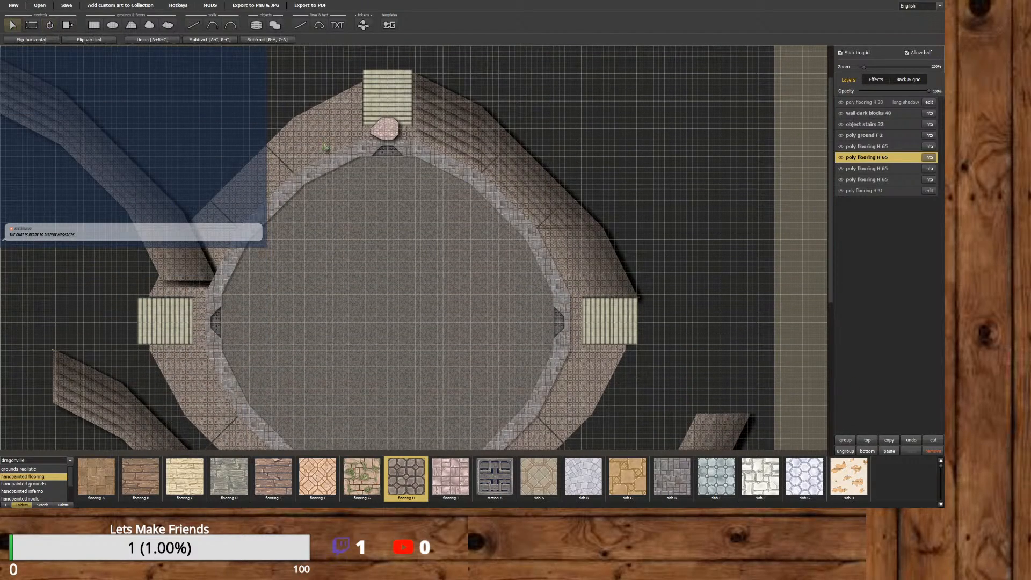
drag(831, 202, 590, 249)
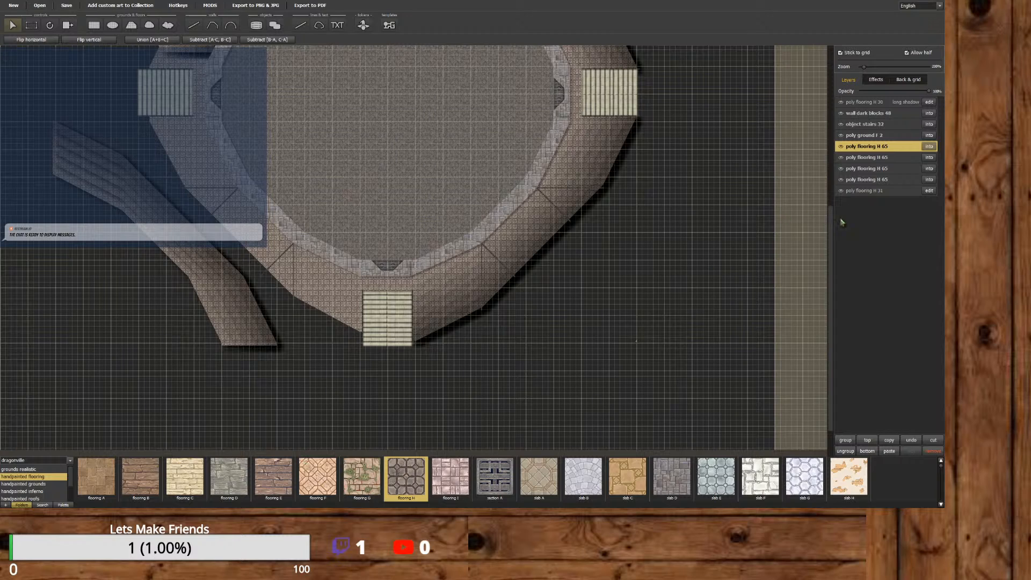
Move the southwest tier group copy east onto the base flooring and rotate it twice by +90 degrees.
scroll(835, 246, up, 2)
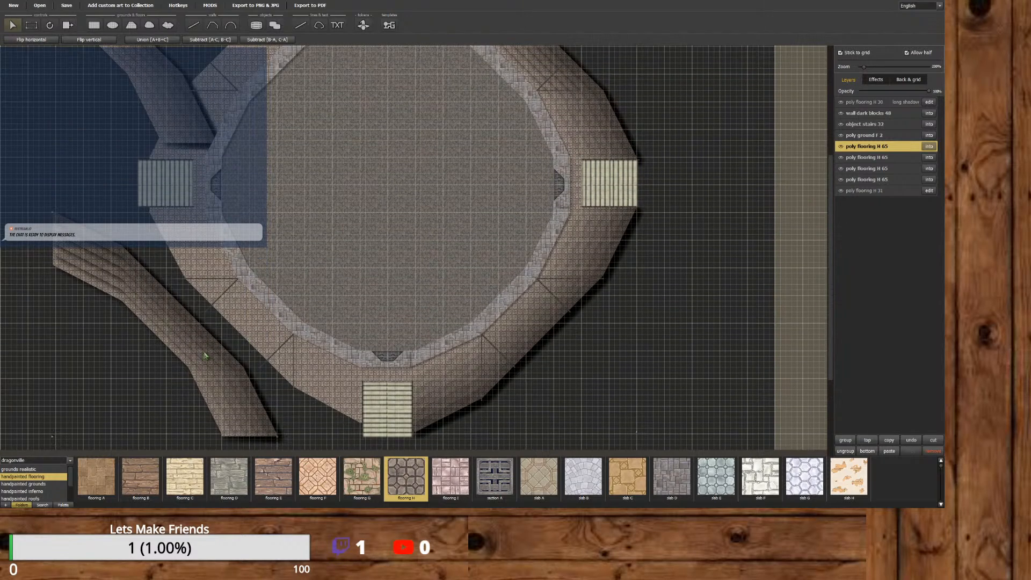
click(201, 355)
drag(200, 356, 265, 356)
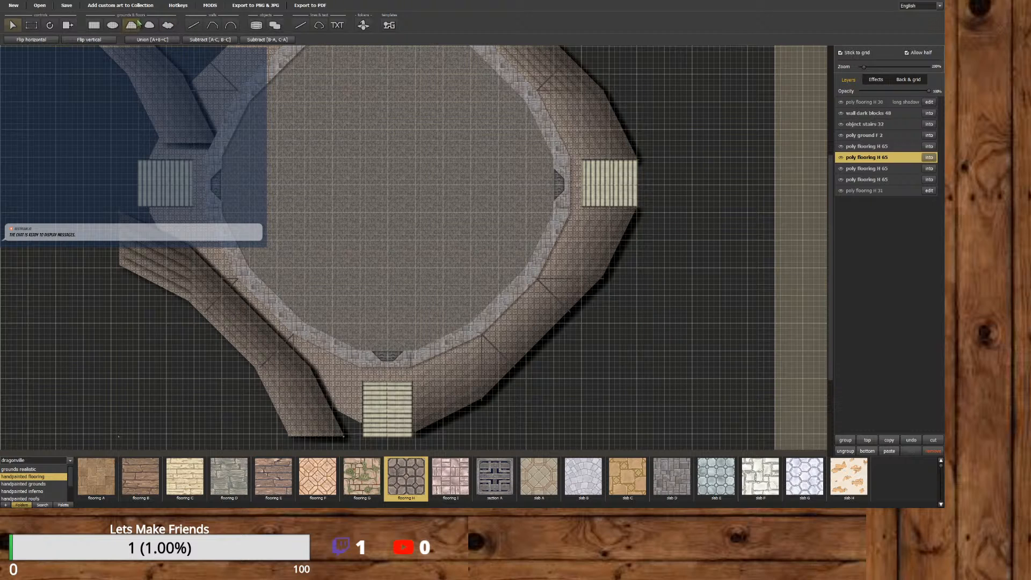
click(50, 24)
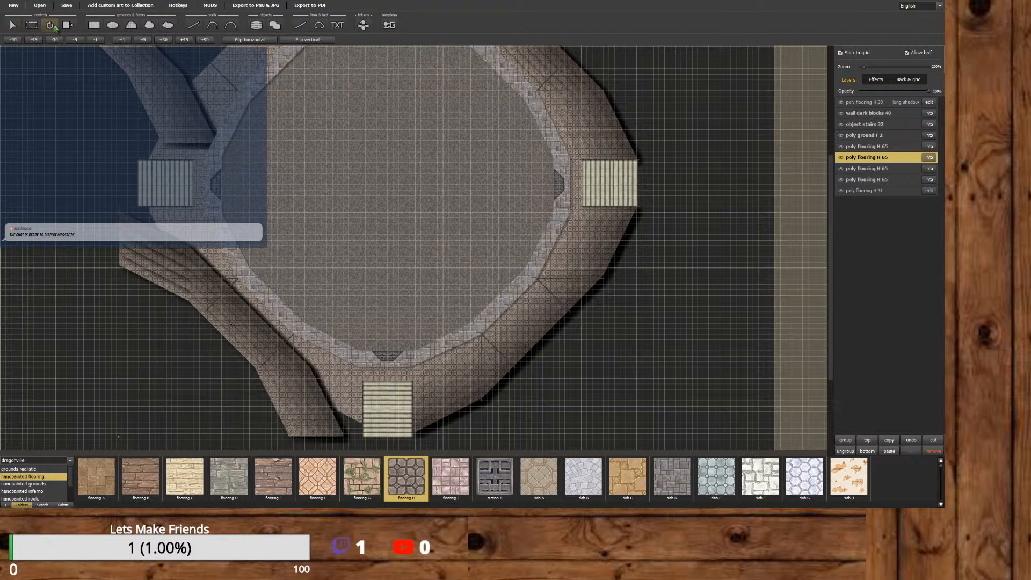
click(205, 40)
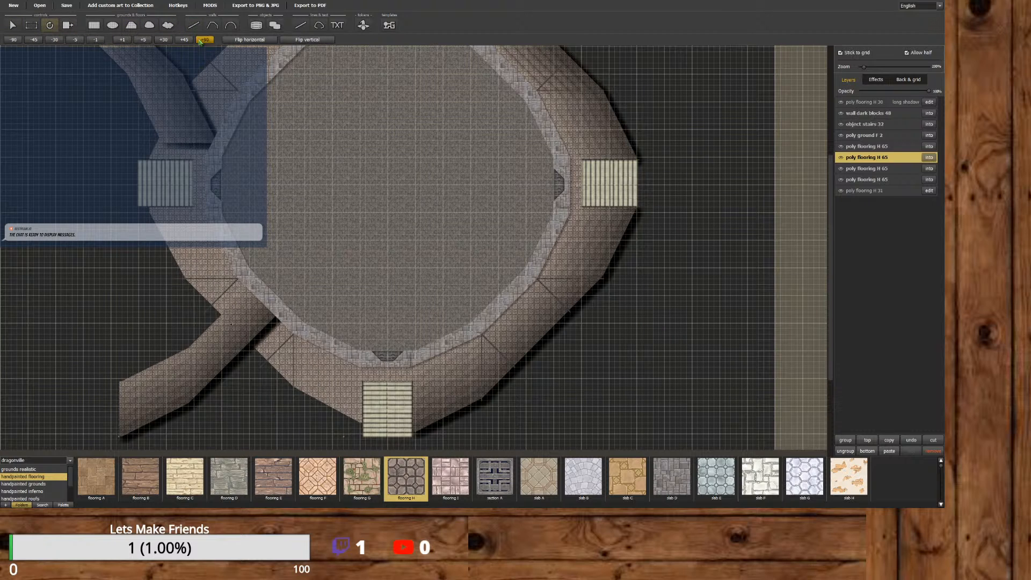
click(205, 40)
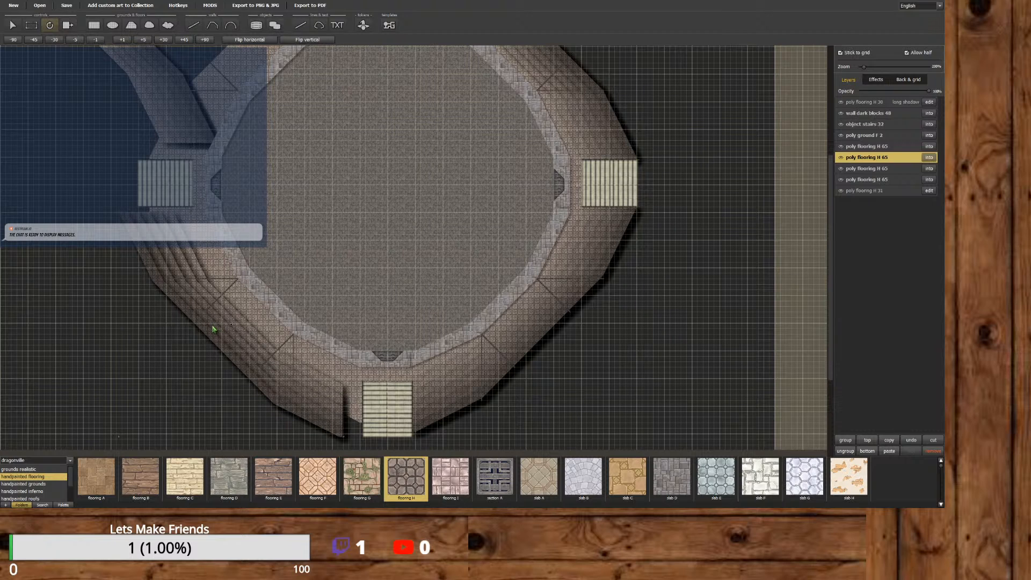
Undo the southwest tier group copy's rotations and redo them.
click(916, 440)
click(916, 441)
click(916, 441)
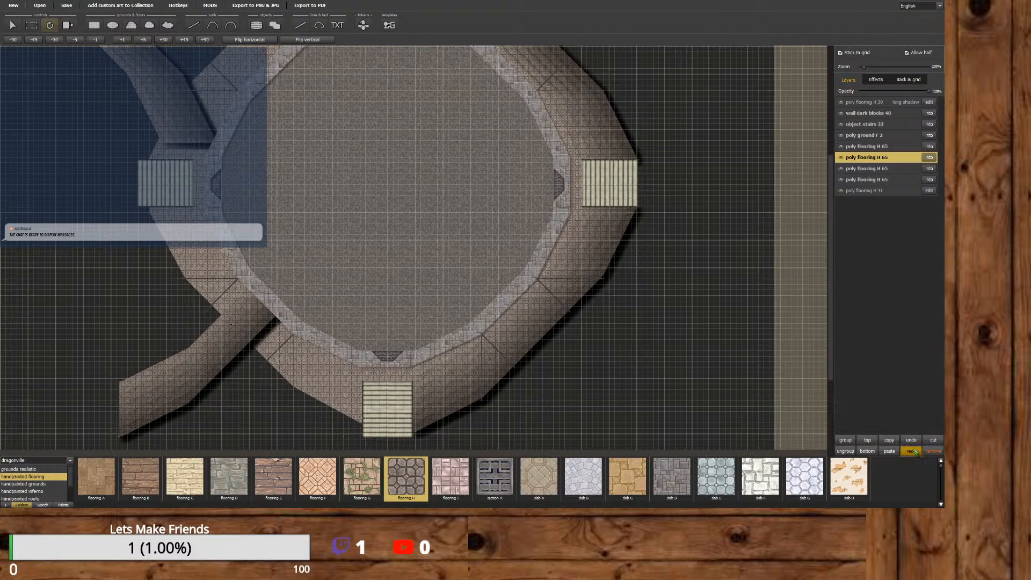
click(912, 452)
click(15, 27)
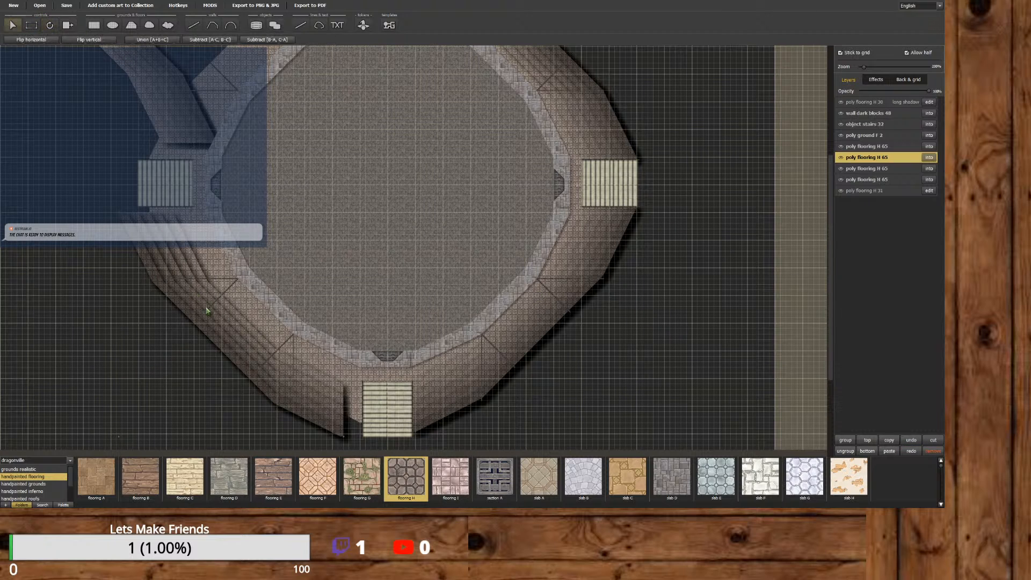
Fit the lower-left stepped flooring section between its stairs, and rotate the upper-left section by +90 degrees and place it along the ring.
drag(218, 328, 239, 324)
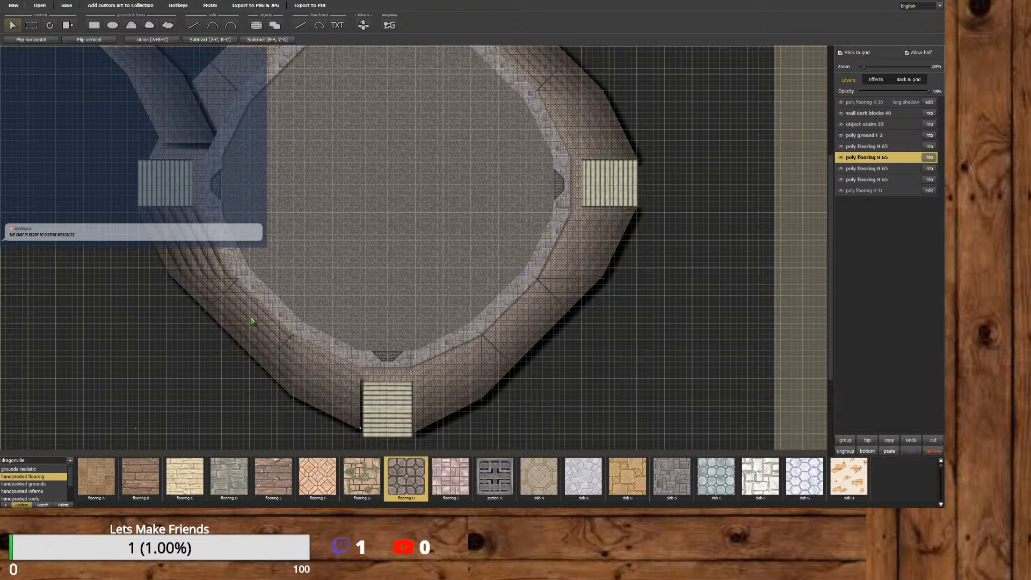
drag(831, 217, 831, 106)
click(114, 220)
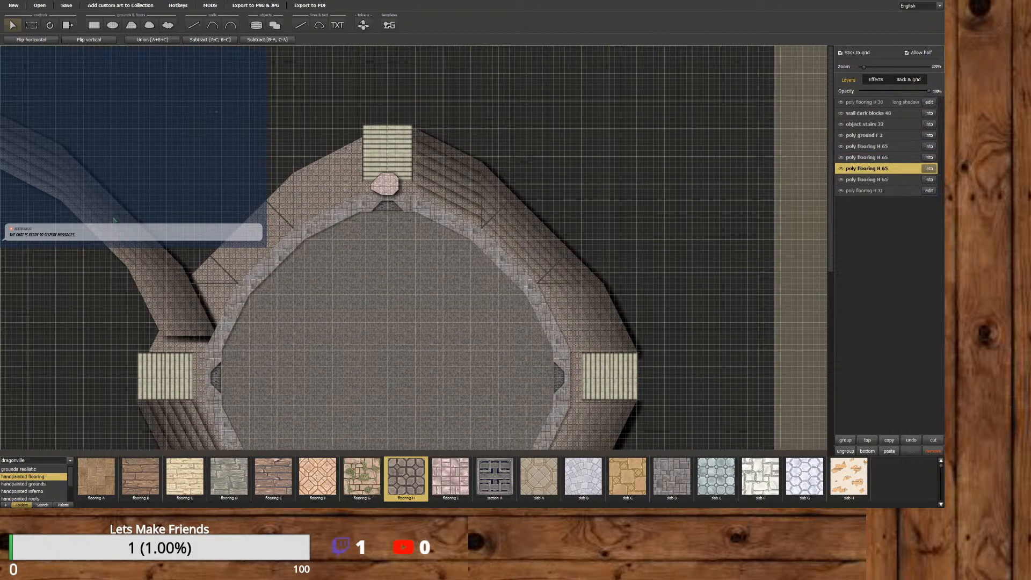
click(51, 25)
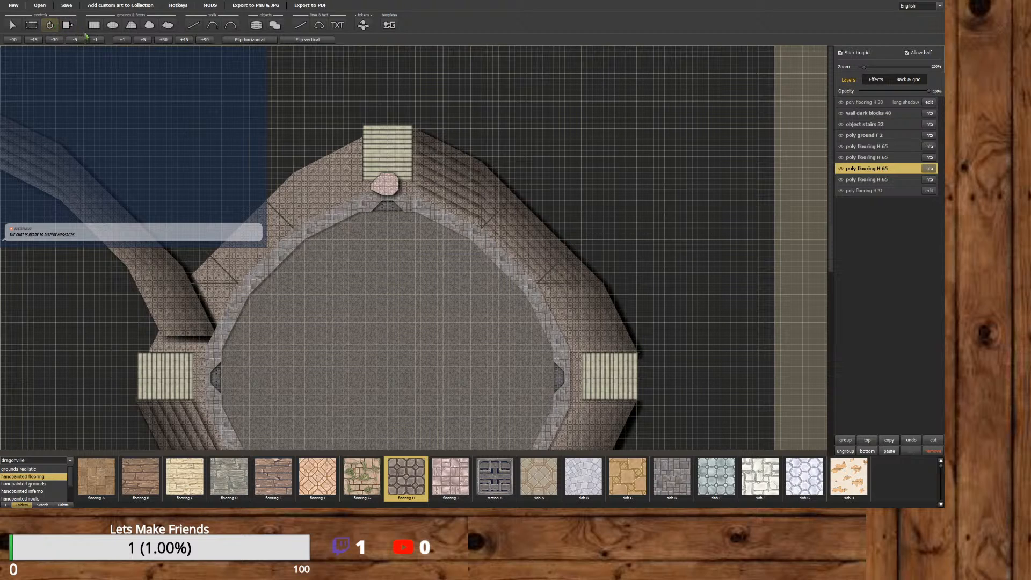
click(203, 40)
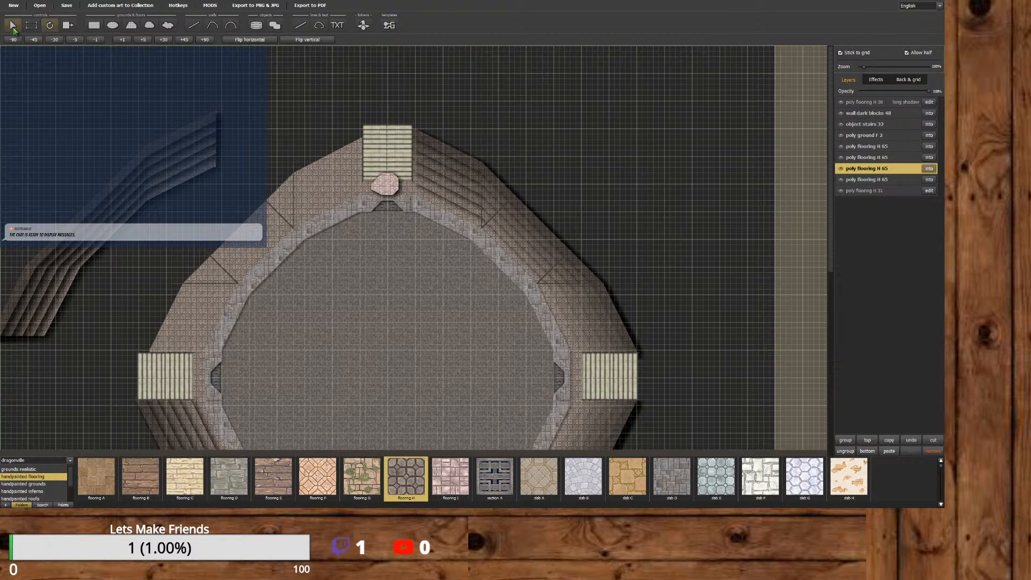
click(13, 27)
drag(122, 201, 254, 216)
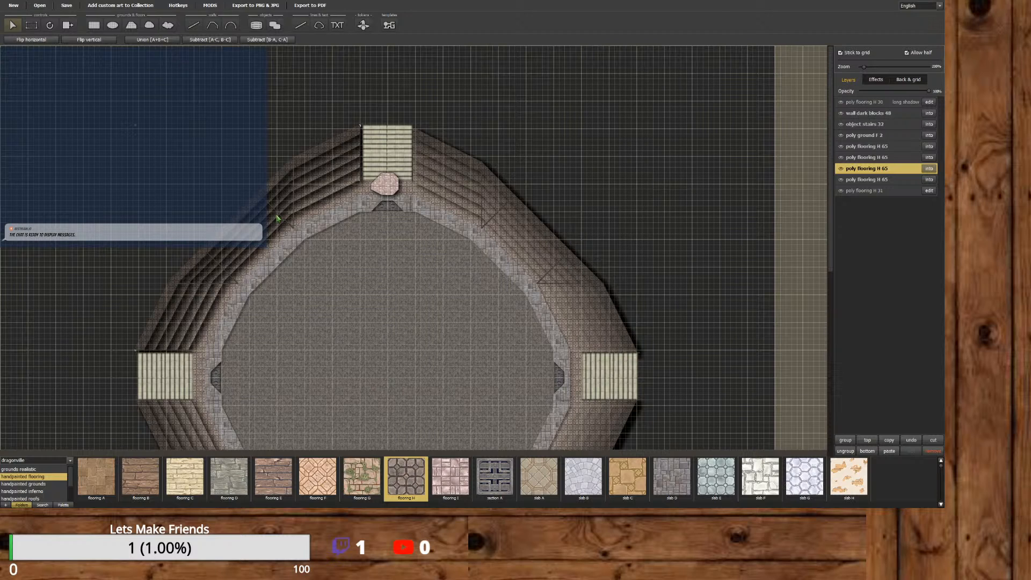
Examine up close how the stepped flooring meets the arena's east stairs and the lower-right part of the ring.
drag(830, 244, 796, 342)
scroll(613, 389, up, 5)
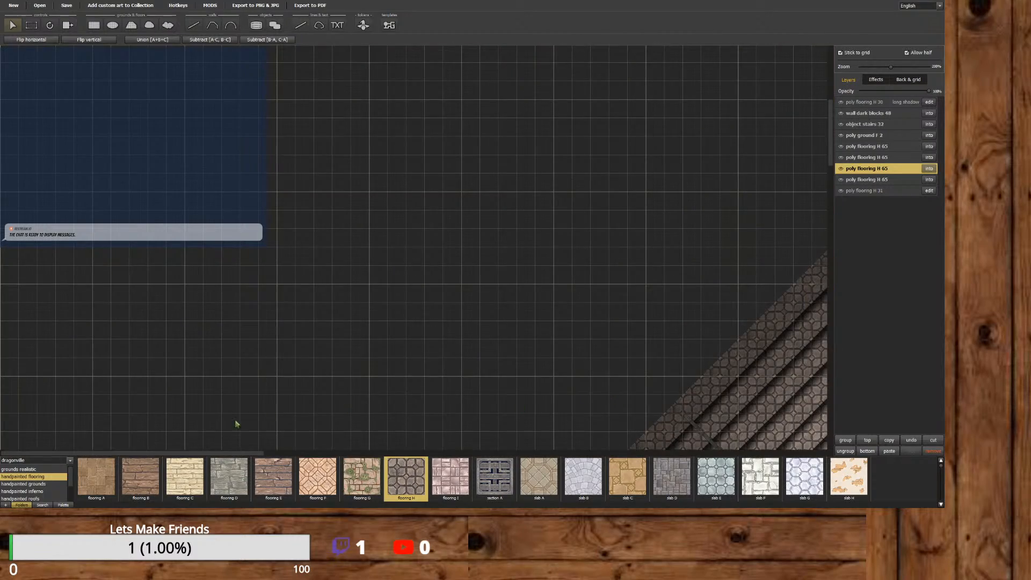
drag(208, 453, 622, 457)
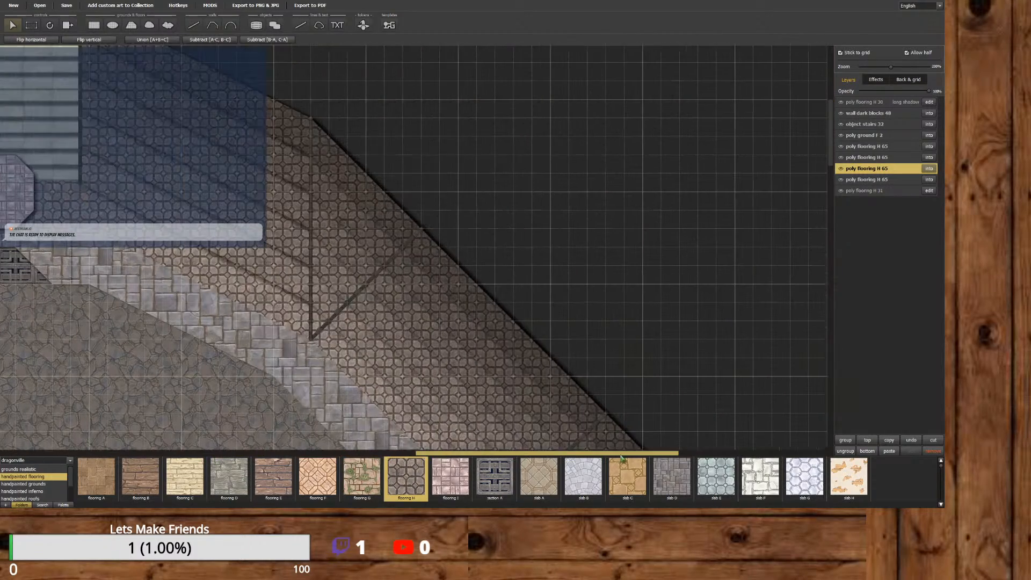
drag(829, 134, 847, 253)
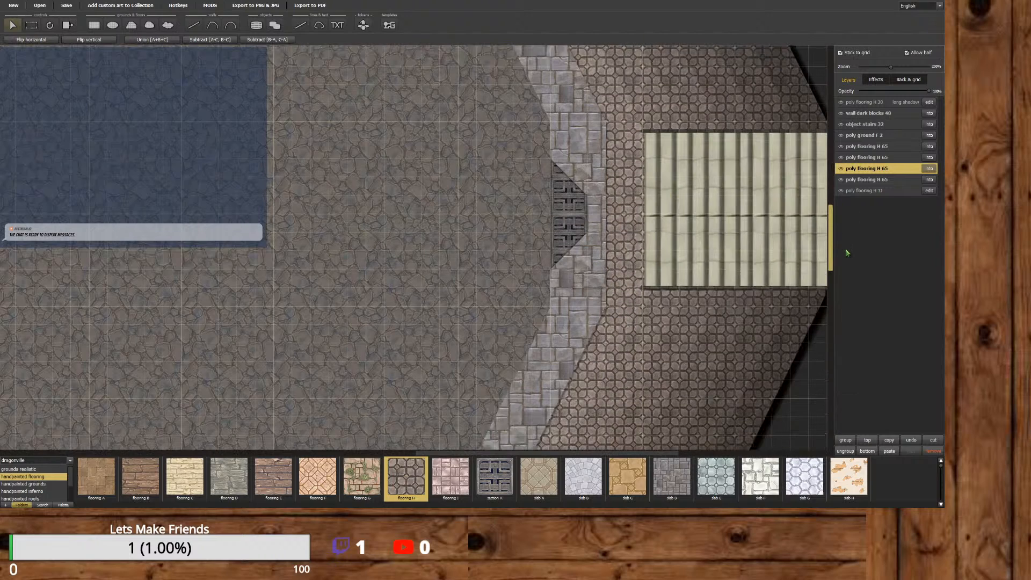
drag(555, 455, 600, 457)
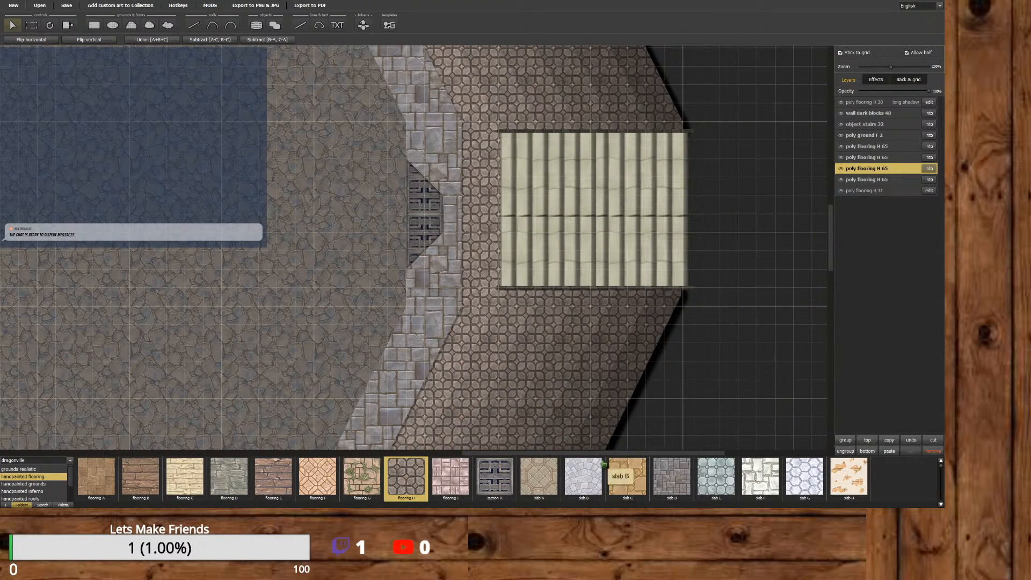
click(608, 368)
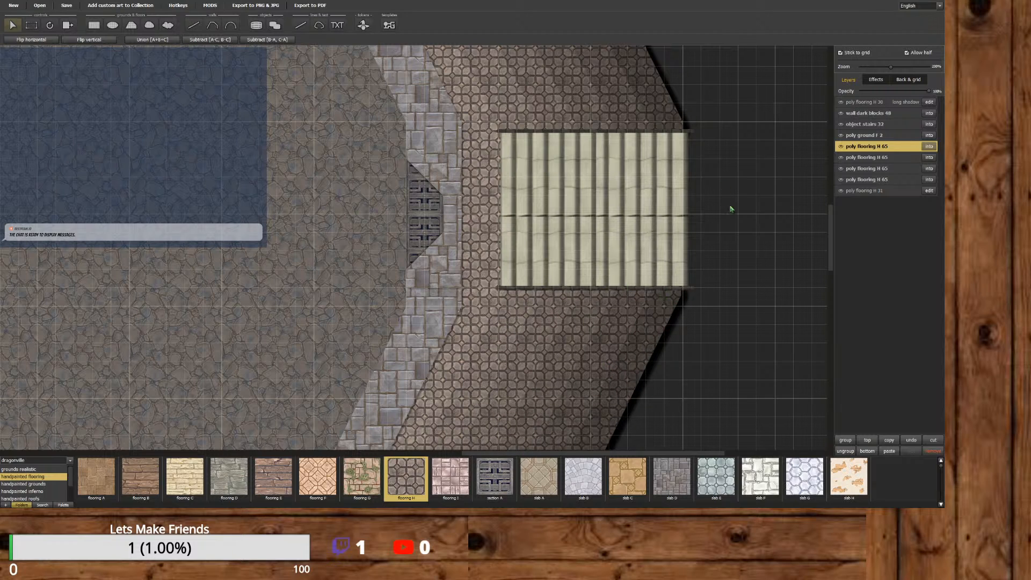
drag(831, 245, 836, 305)
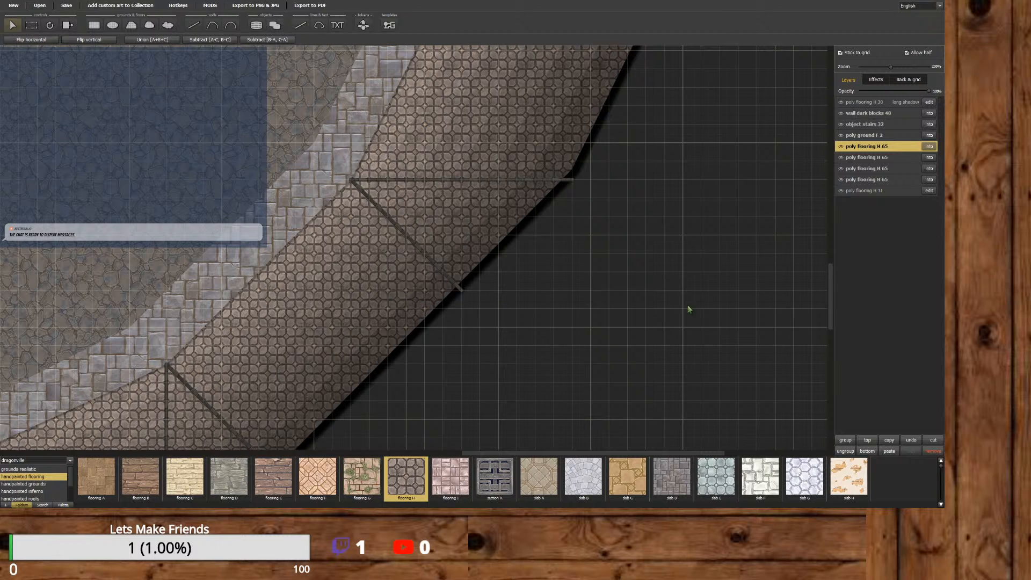
mouse_move(830, 297)
mouse_down()
mouse_move(824, 232)
mouse_move(816, 301)
mouse_up()
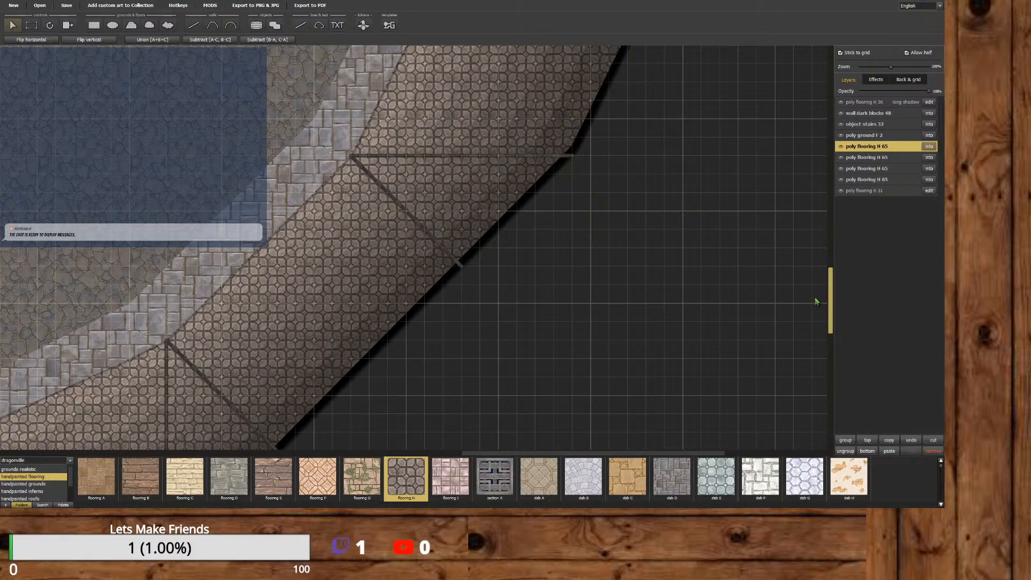
Inside the stairs group, shift the south stairs and the dark walls on both their sides up by about half a grid square.
drag(644, 454, 463, 443)
drag(834, 279, 821, 337)
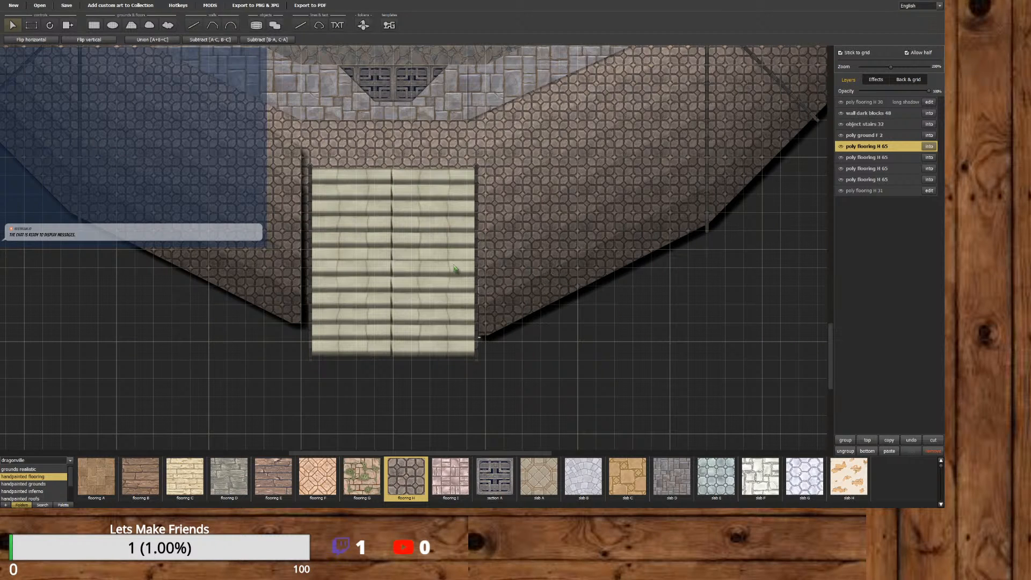
click(385, 326)
click(928, 124)
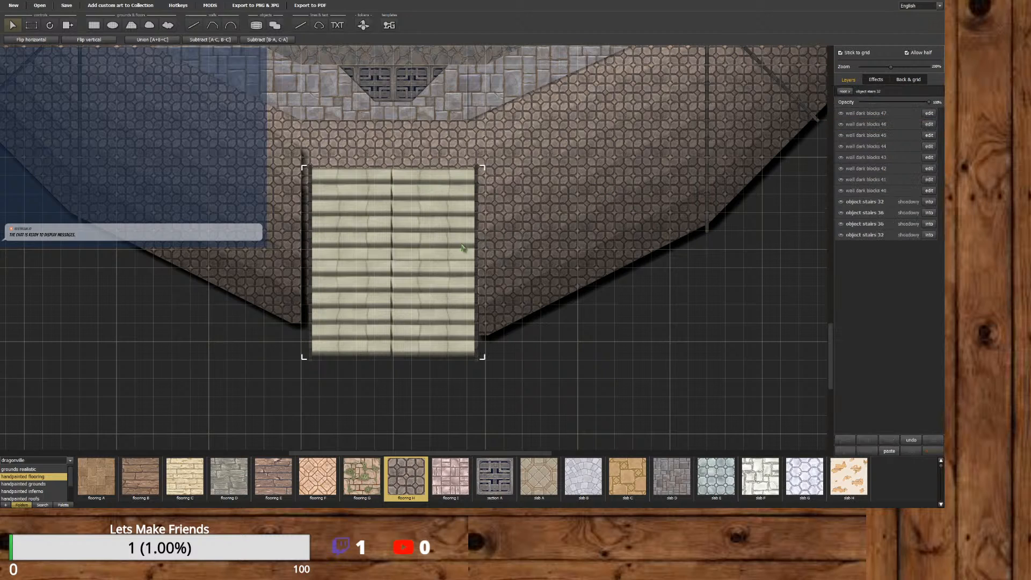
drag(437, 261, 436, 251)
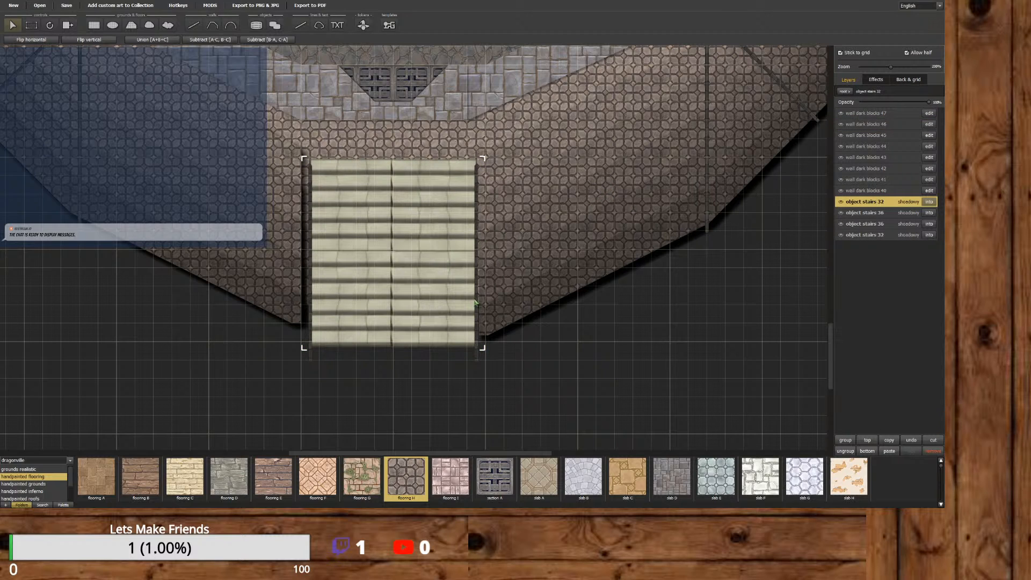
click(477, 359)
drag(477, 359, 478, 348)
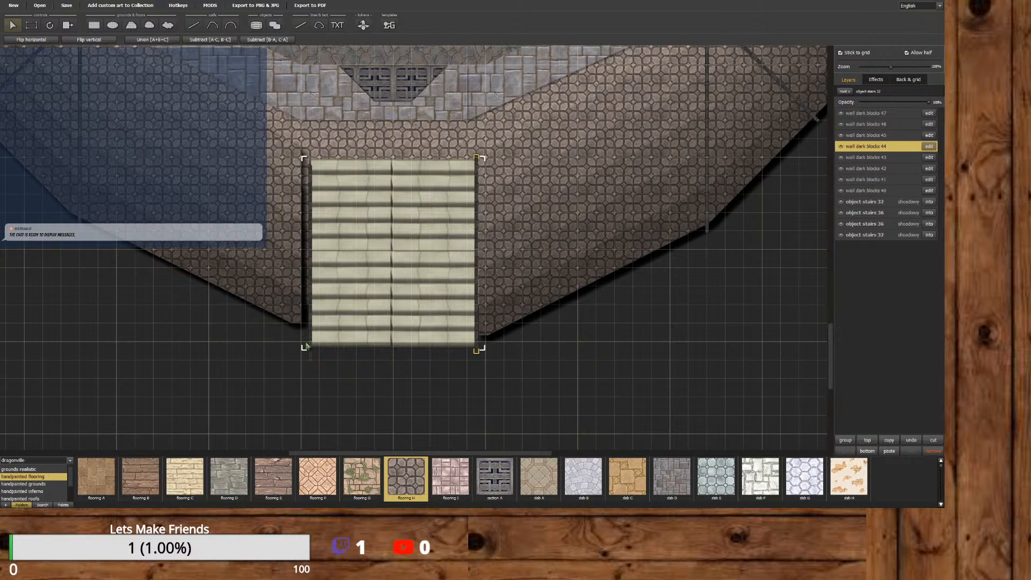
drag(312, 353, 310, 344)
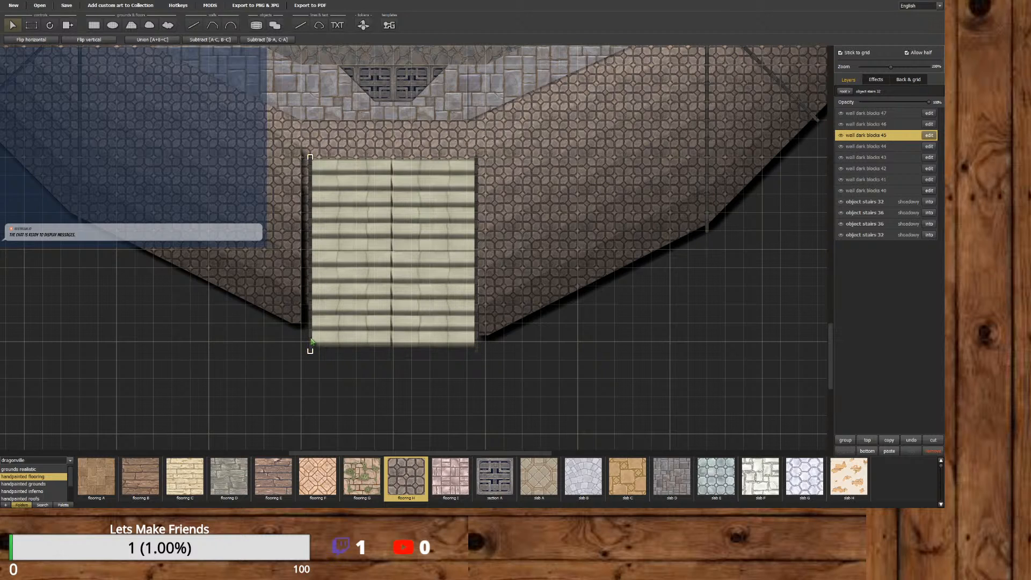
Leave the stairs group and nudge the lower-left stepped flooring section down and right to meet the south stairs.
click(844, 91)
click(285, 254)
drag(283, 253, 292, 265)
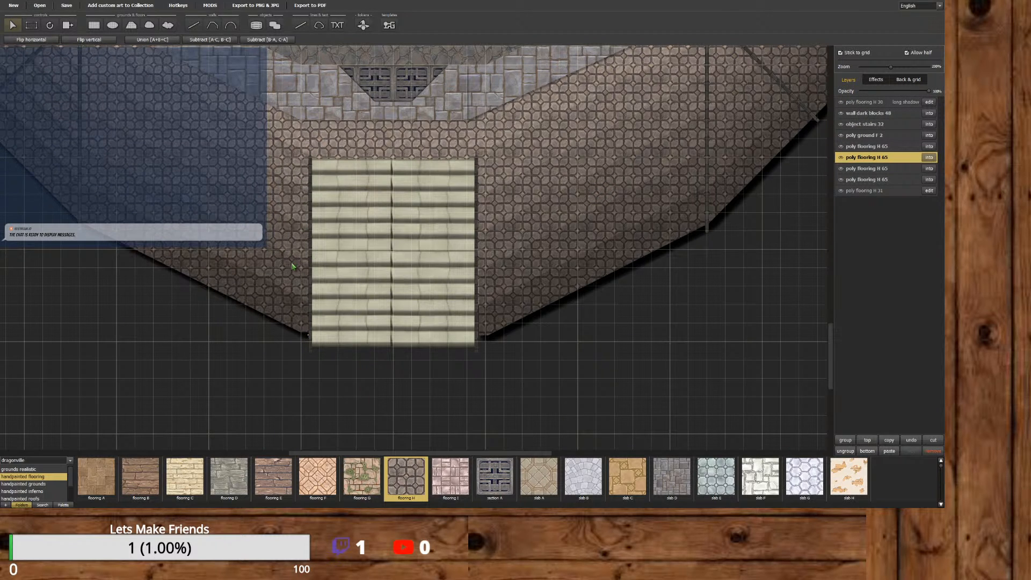
Nudge the upper-left stepped flooring section down and right so its end meets the west stairs.
drag(469, 452, 333, 430)
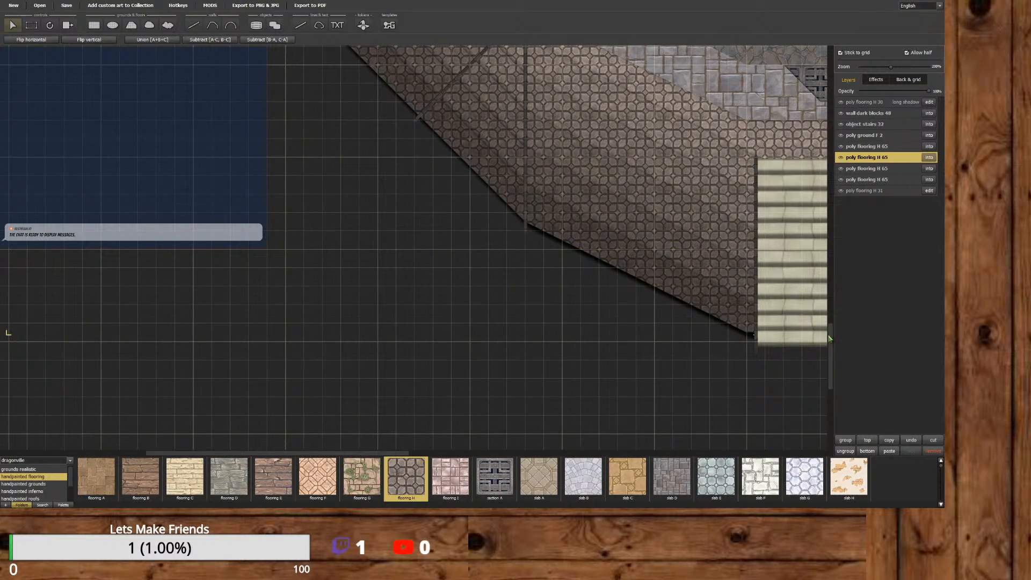
drag(830, 336, 829, 239)
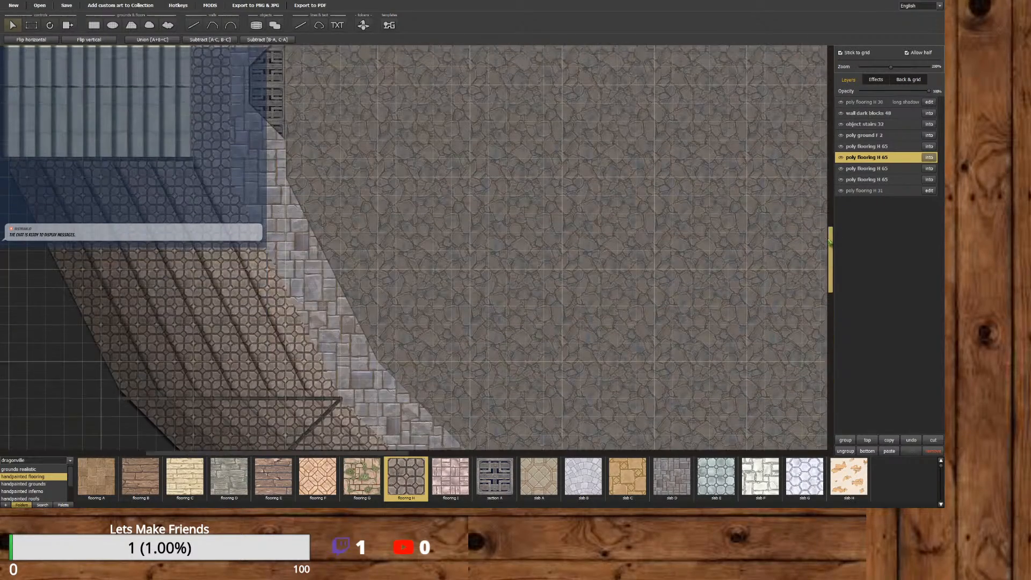
drag(415, 453, 329, 453)
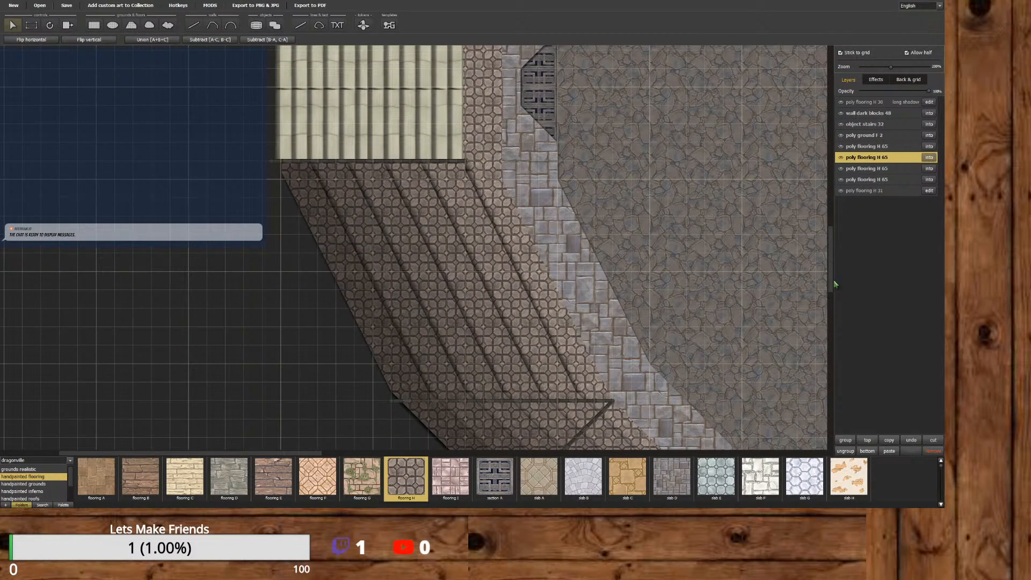
drag(830, 282, 830, 244)
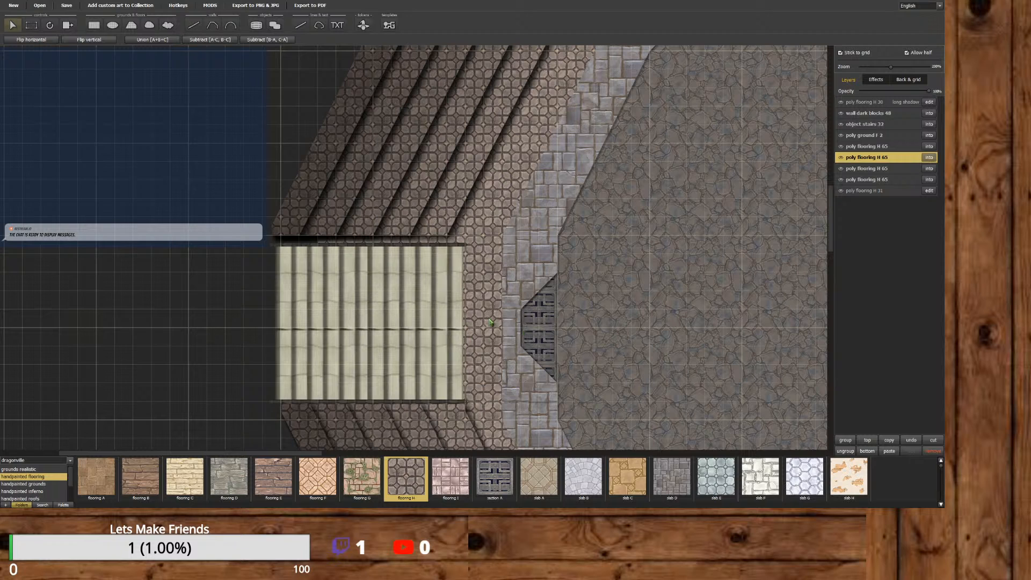
click(443, 331)
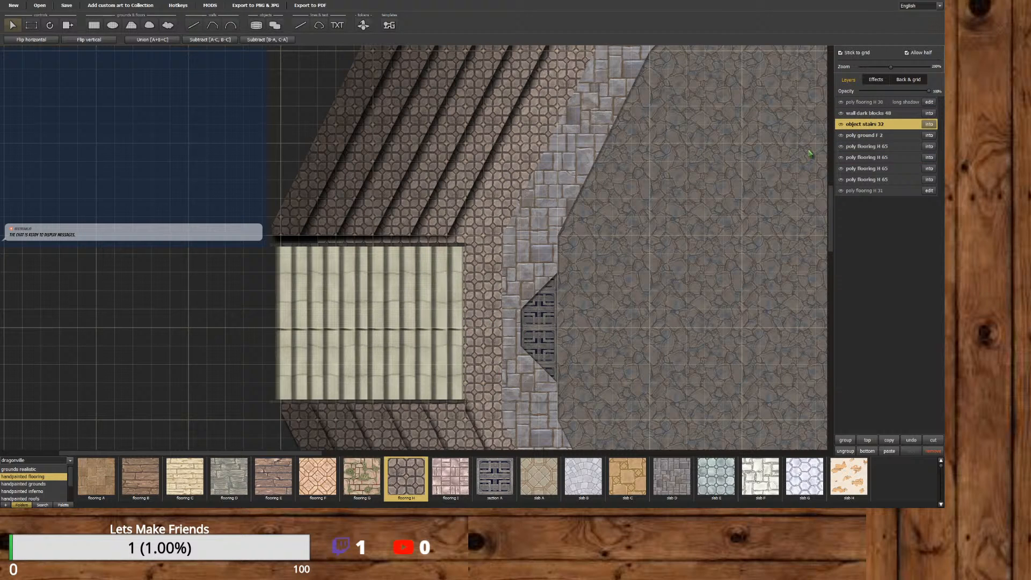
click(931, 125)
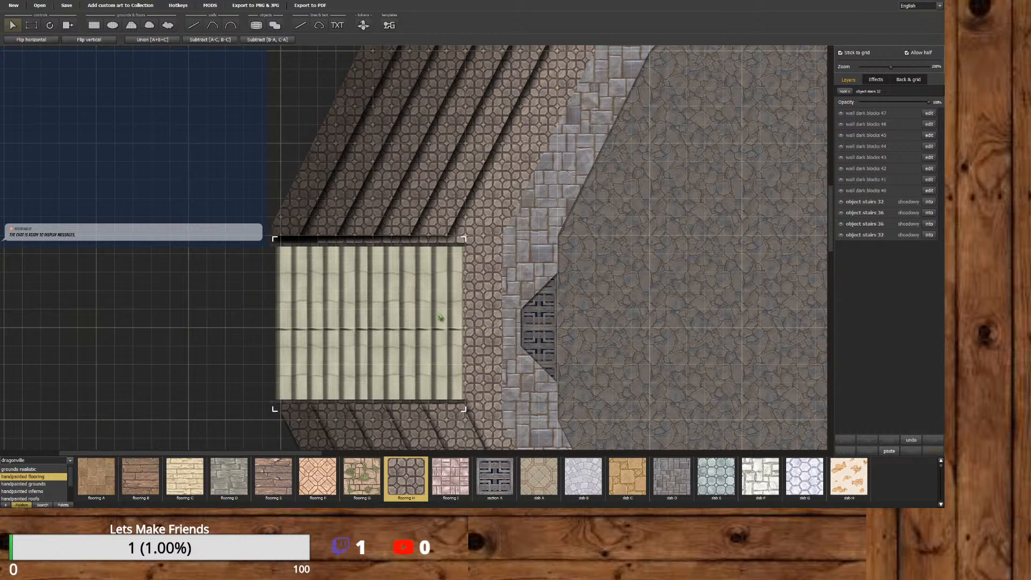
click(843, 91)
mouse_move(429, 168)
mouse_down()
mouse_move(449, 176)
mouse_move(440, 178)
mouse_up()
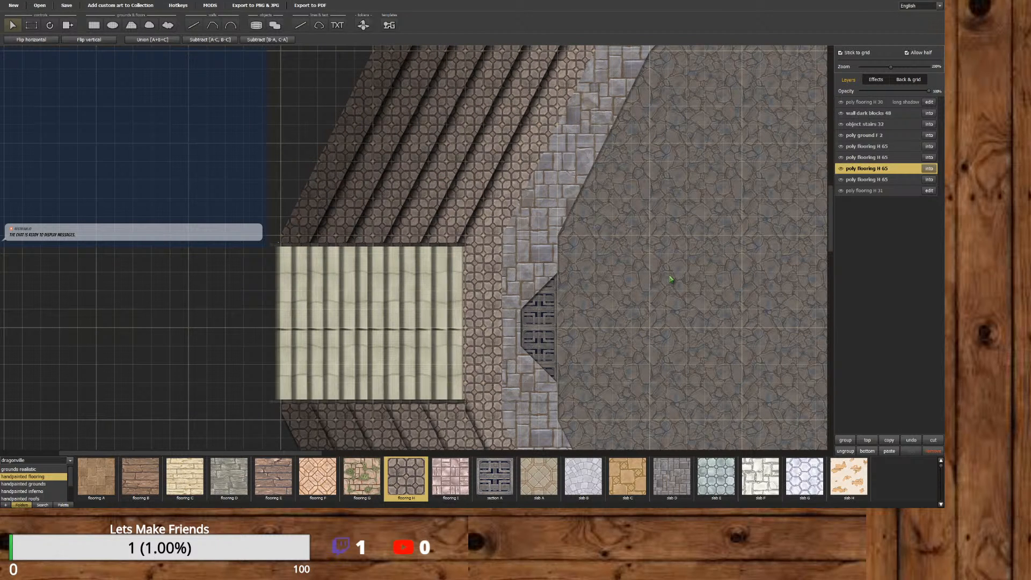
Examine the step alignment along the upper-left section and around the north stairs of the arena.
drag(831, 249, 833, 165)
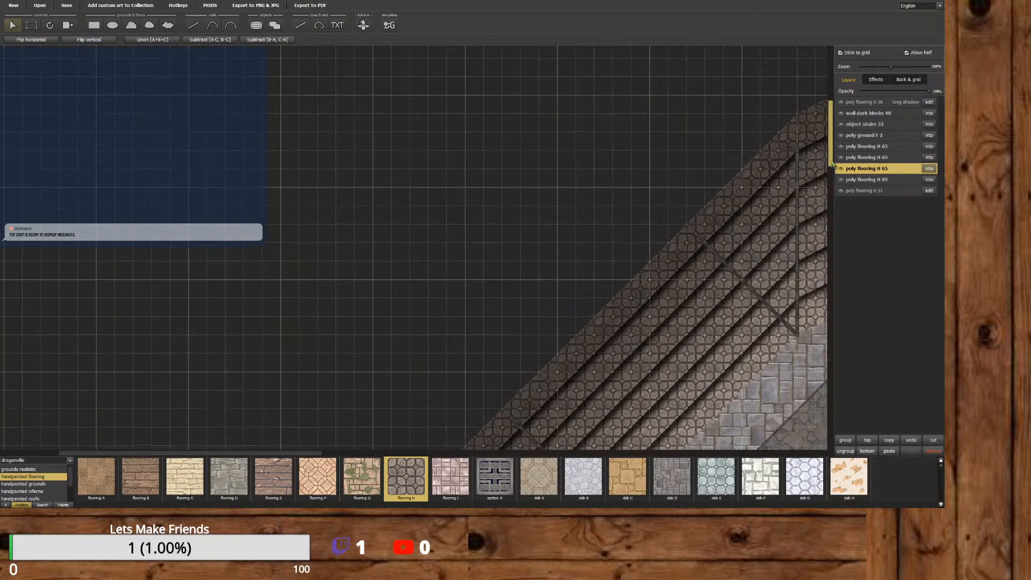
drag(309, 452, 478, 455)
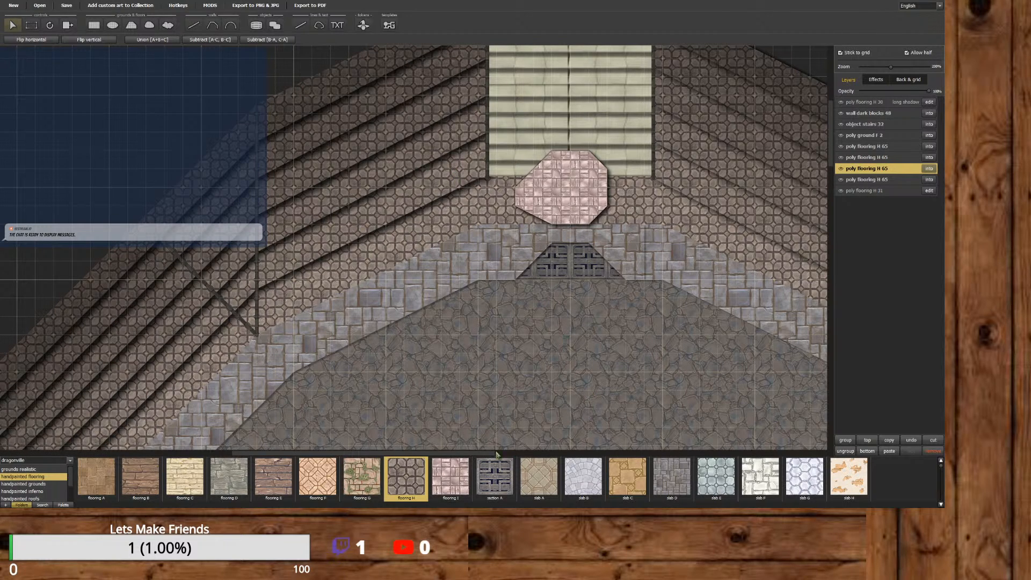
drag(487, 456, 390, 455)
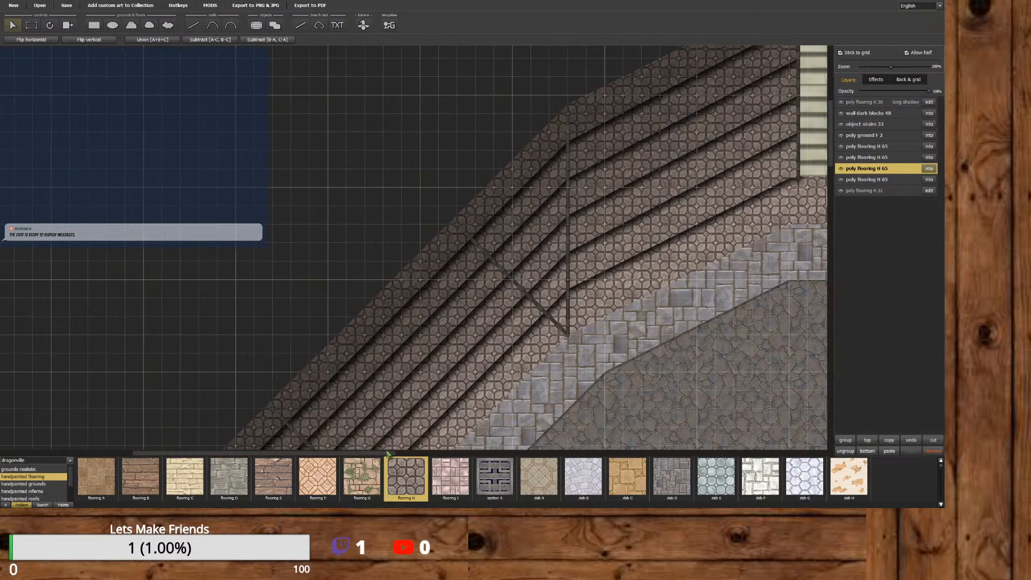
drag(830, 166, 805, 271)
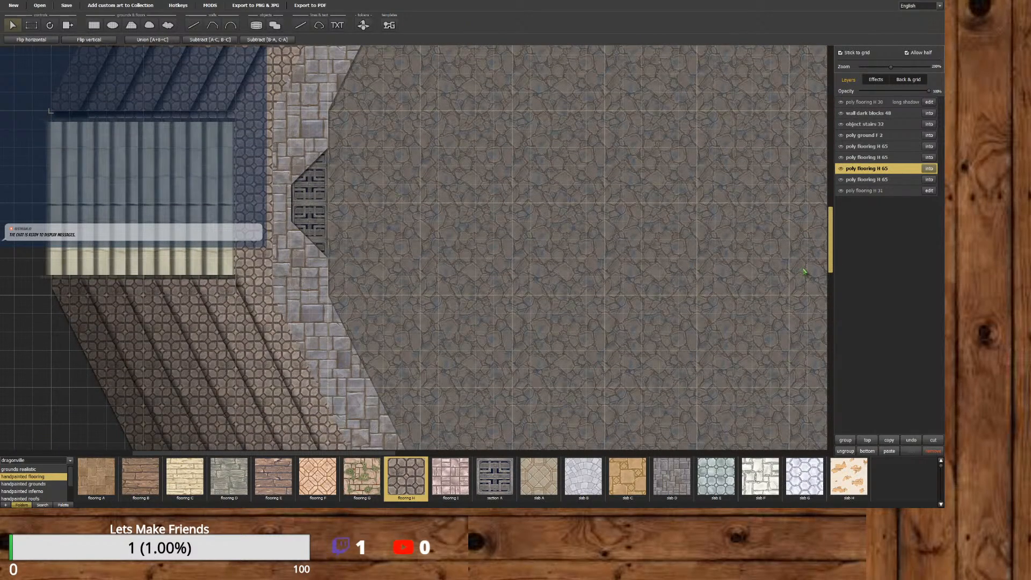
drag(805, 270, 797, 163)
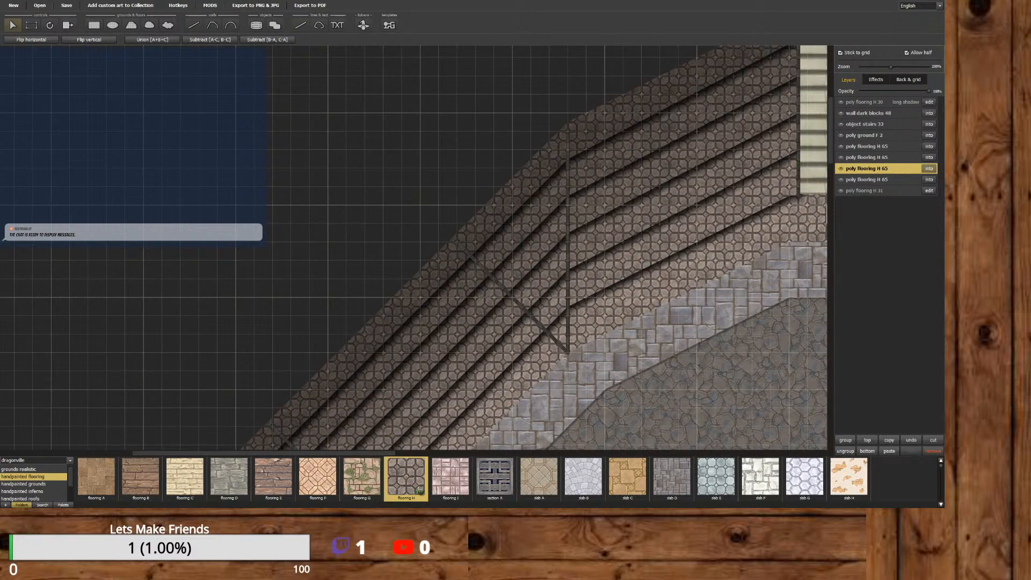
drag(361, 454, 528, 440)
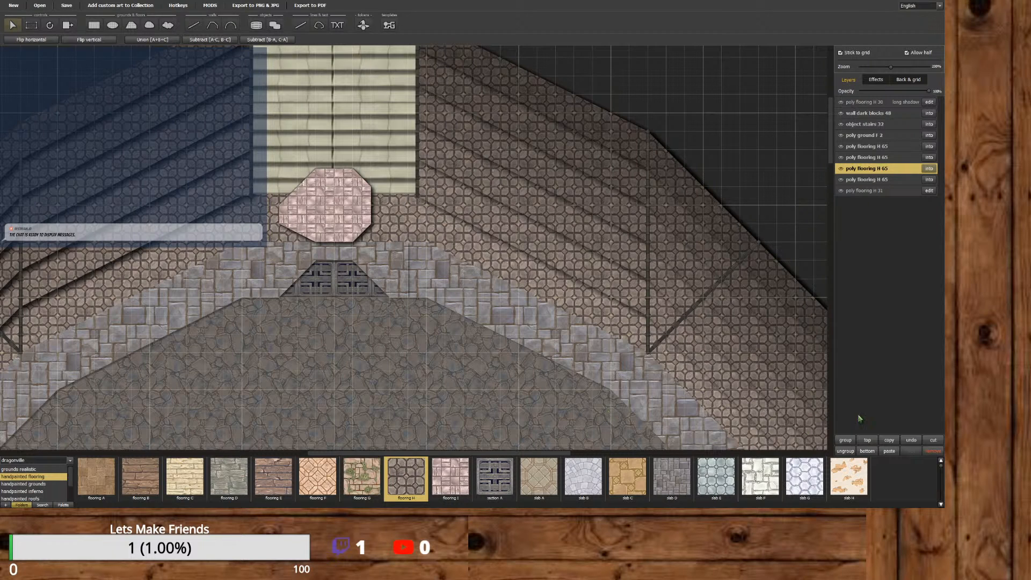
Delete the upper-left, lower-left and lower-right copies of the stepped flooring group, keeping only the upper-right one.
click(933, 452)
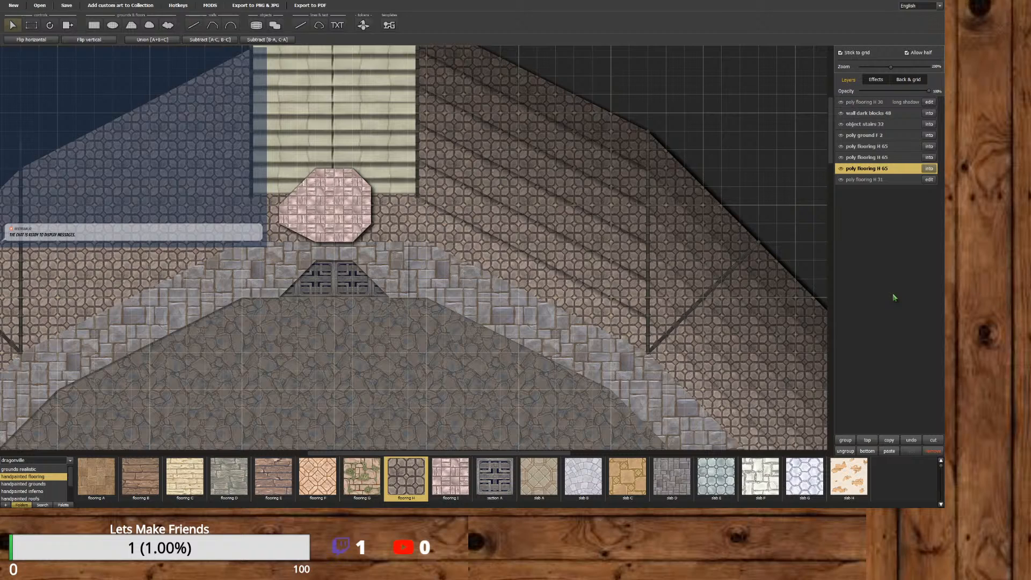
click(894, 159)
click(932, 451)
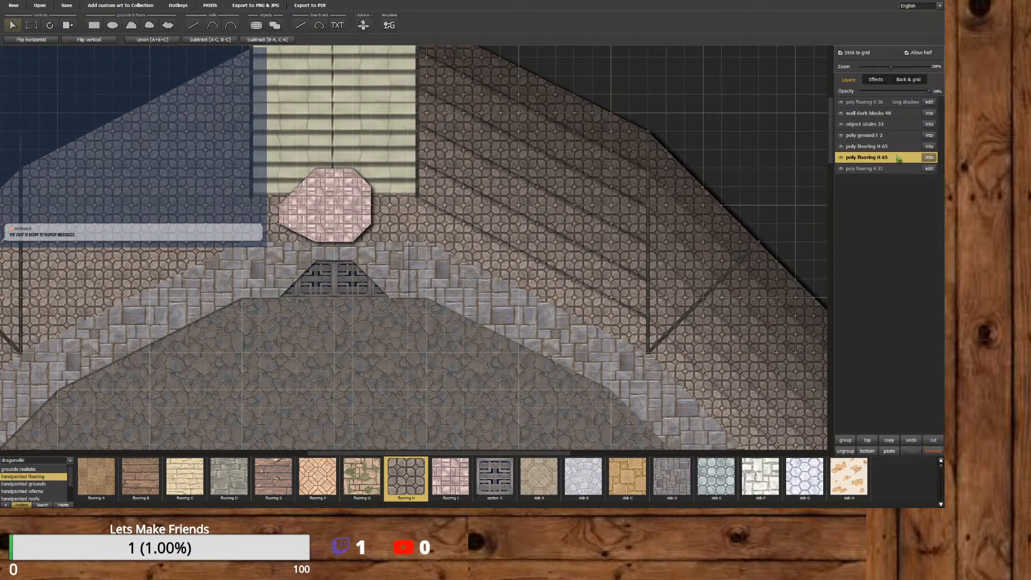
click(893, 147)
click(933, 451)
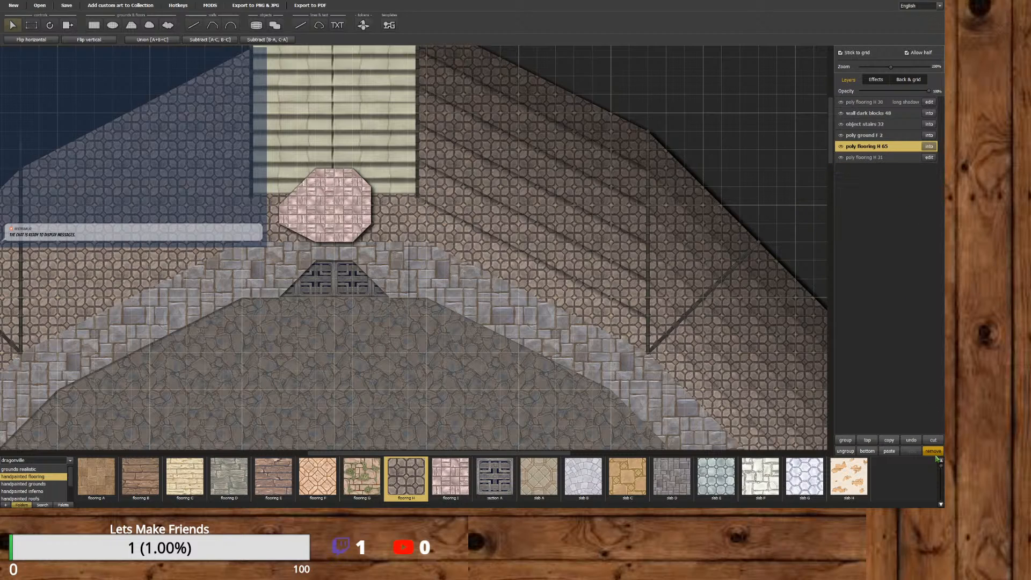
Open the step1 polygon inside the remaining stepped flooring group for editing and adjust its lower corner beside the north stairs.
click(929, 146)
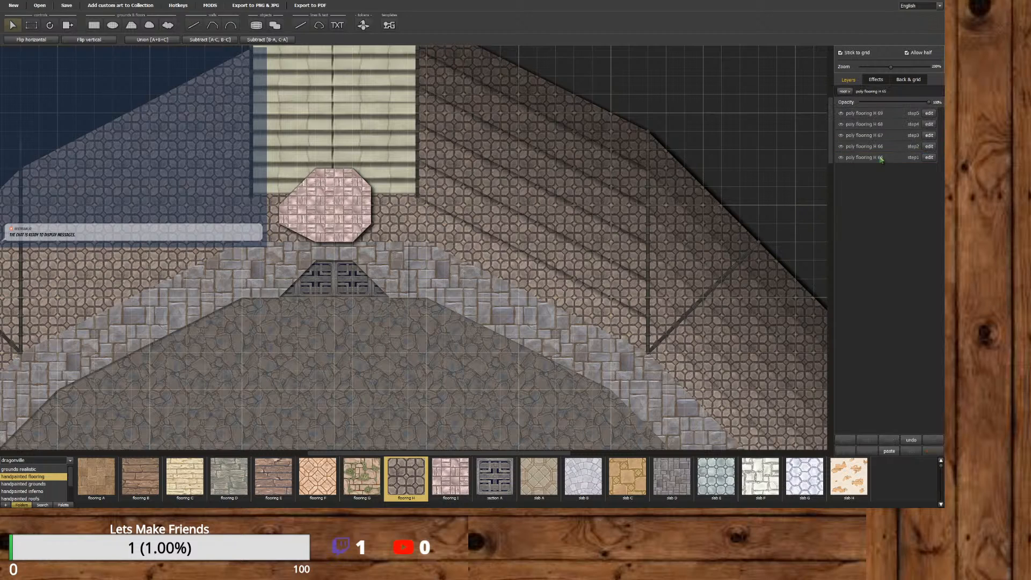
click(879, 157)
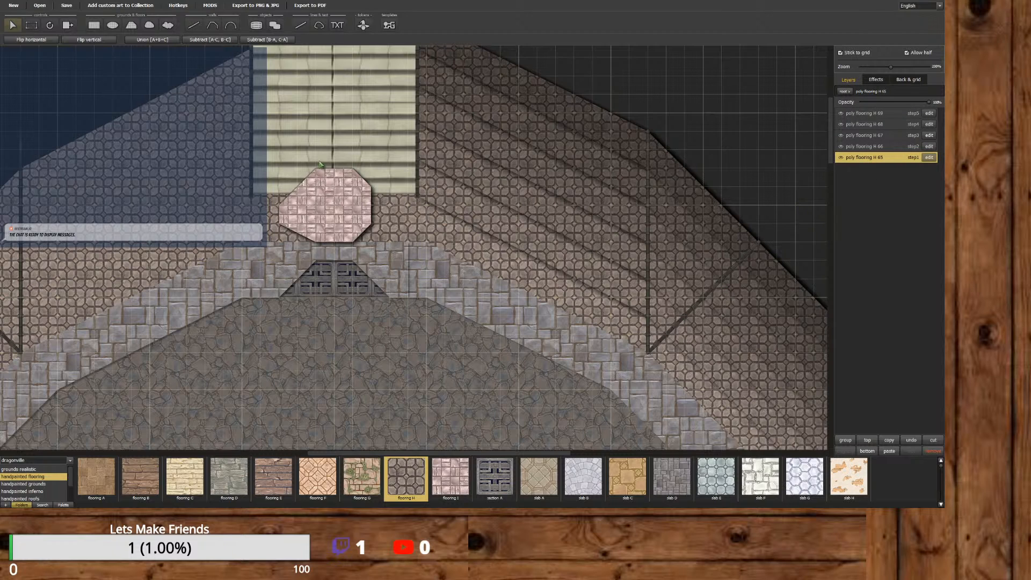
click(930, 158)
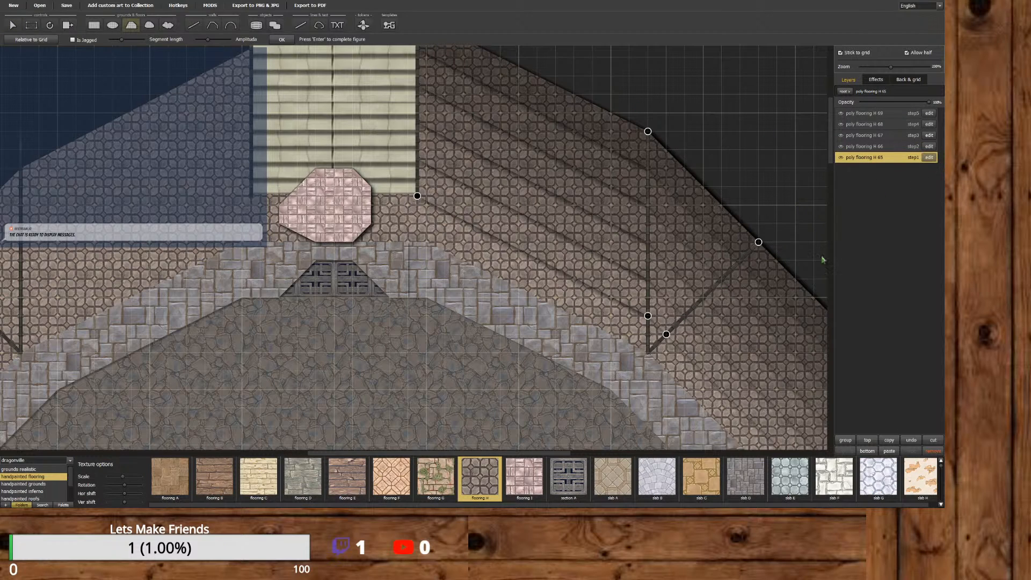
drag(550, 454, 621, 454)
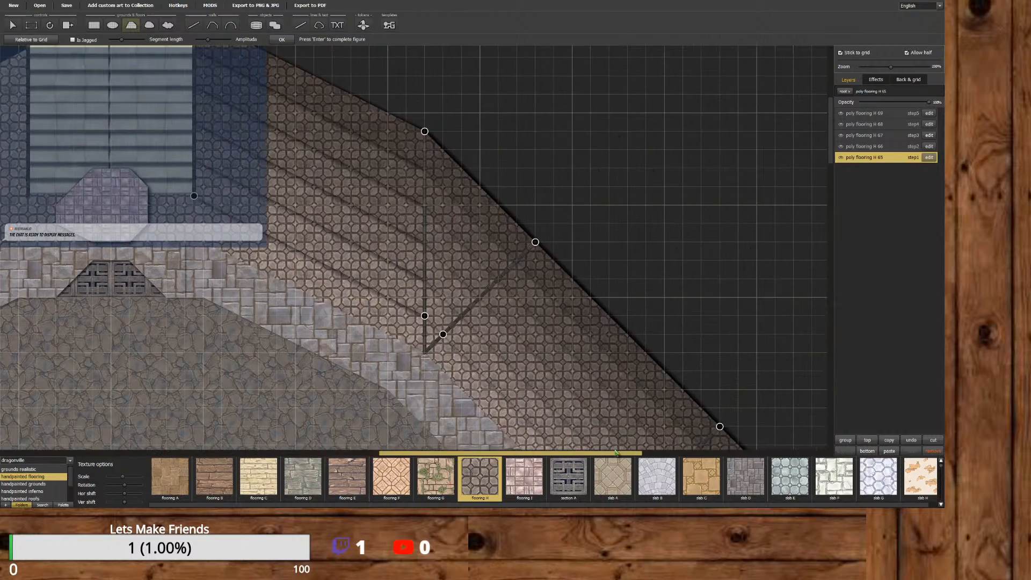
drag(830, 157, 789, 155)
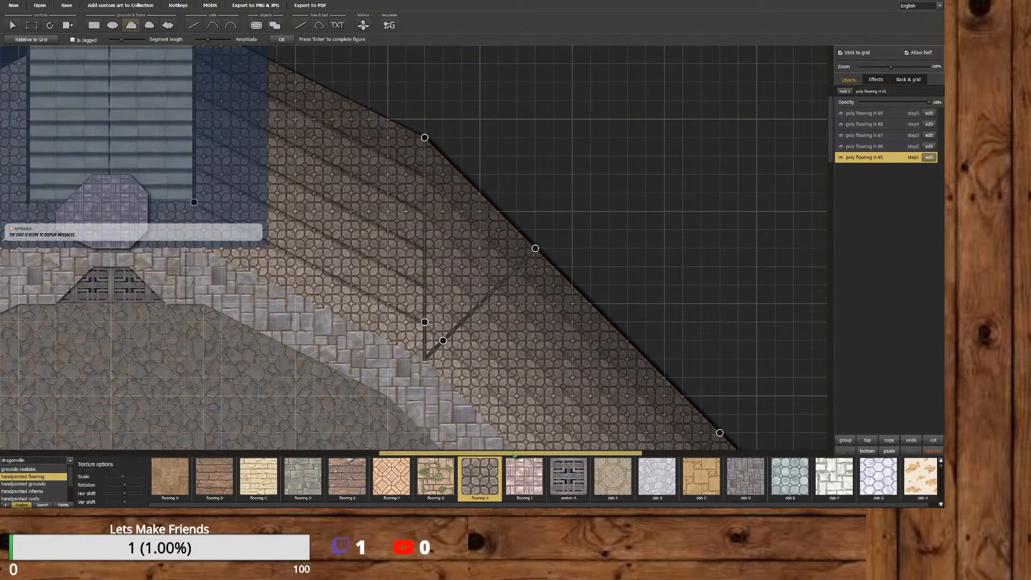
drag(510, 452, 569, 454)
mouse_move(825, 158)
mouse_down()
mouse_move(819, 202)
mouse_move(812, 157)
mouse_up()
drag(527, 454, 417, 453)
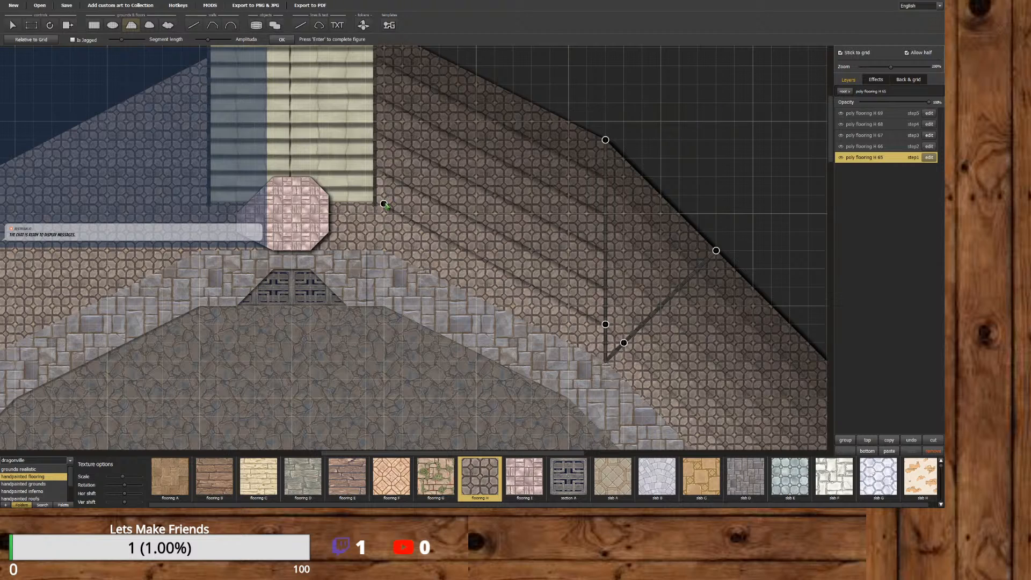
click(383, 203)
Move step1's end points at the east stairs down half a grid square so the polygon reaches under the stairs.
drag(500, 453, 597, 453)
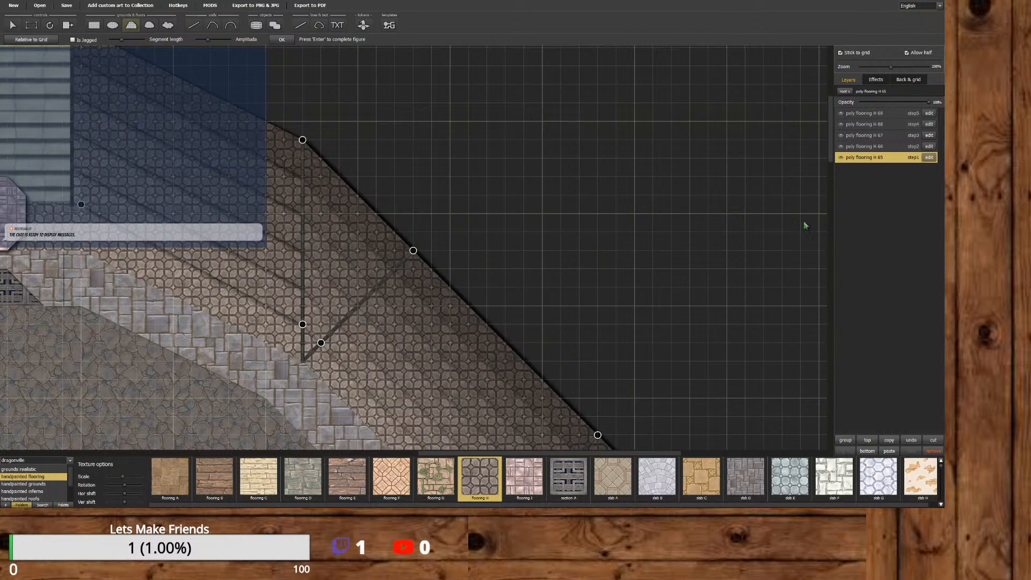
drag(827, 162, 829, 257)
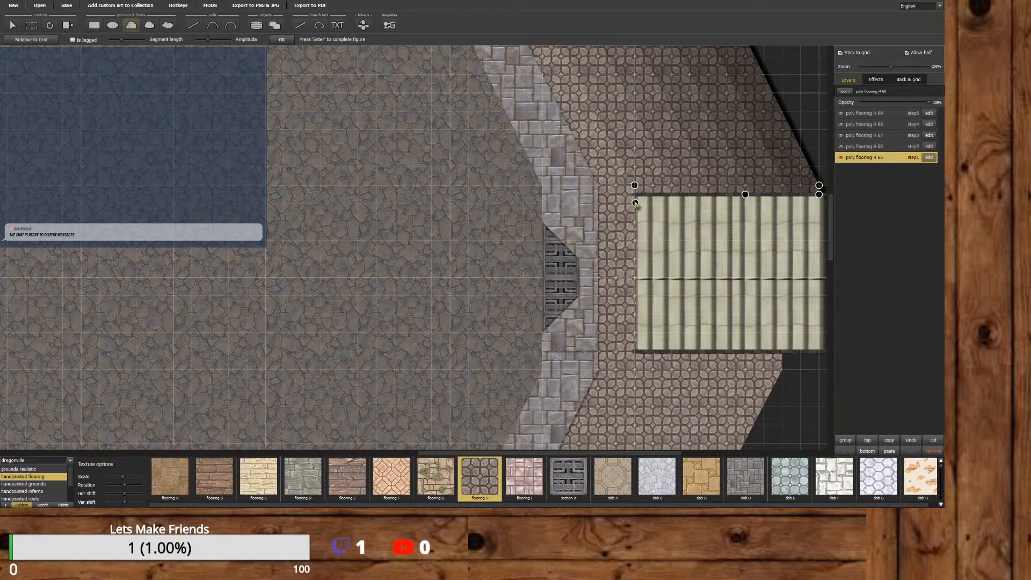
click(635, 203)
drag(745, 195, 745, 204)
drag(821, 195, 821, 204)
Square off step1's end along the north stairs and shift its upper end point under the stair edge.
scroll(833, 218, up, 1)
scroll(833, 218, up, 10)
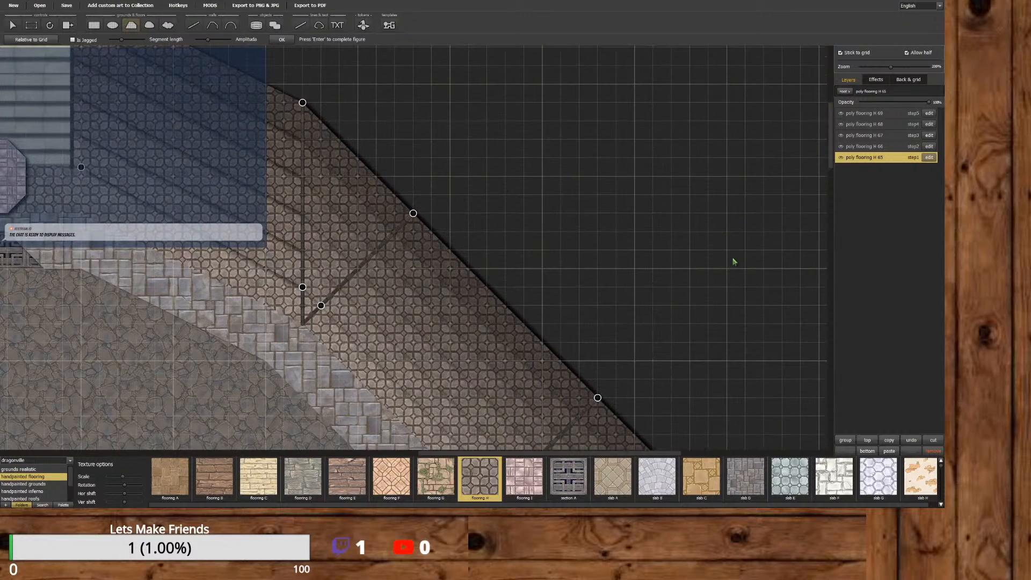
scroll(610, 451, left, 6)
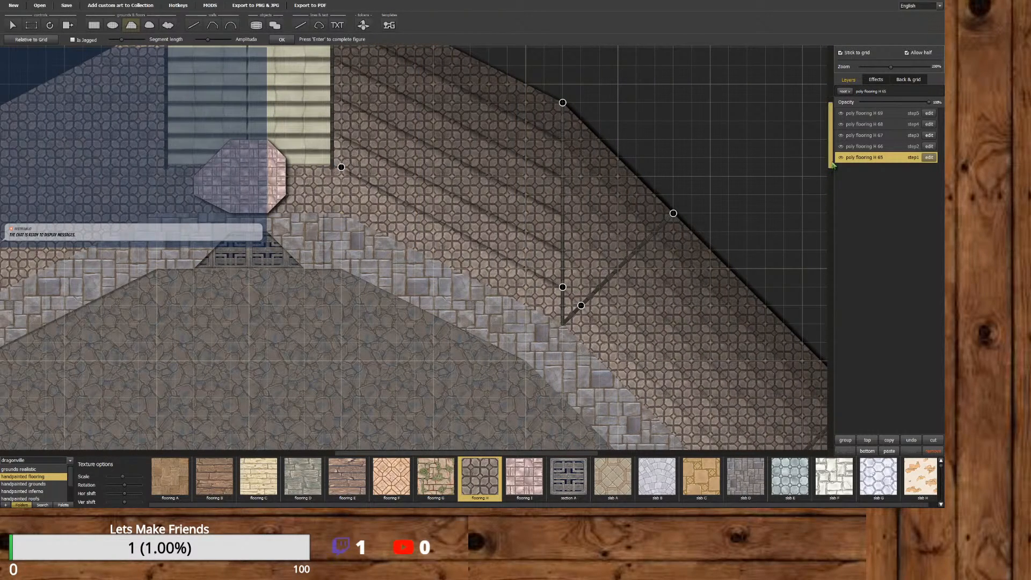
scroll(829, 168, up, 2)
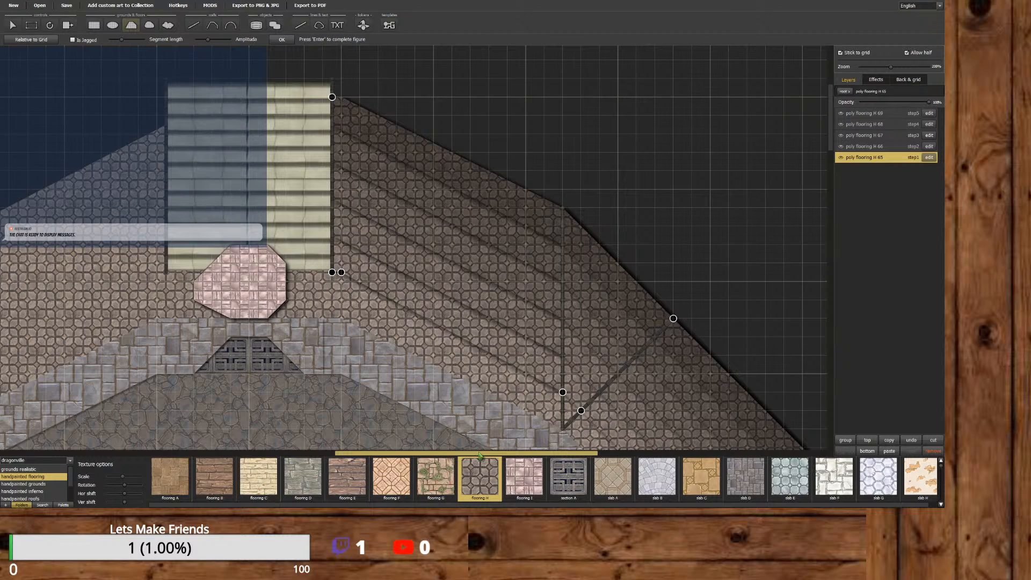
drag(479, 455, 700, 363)
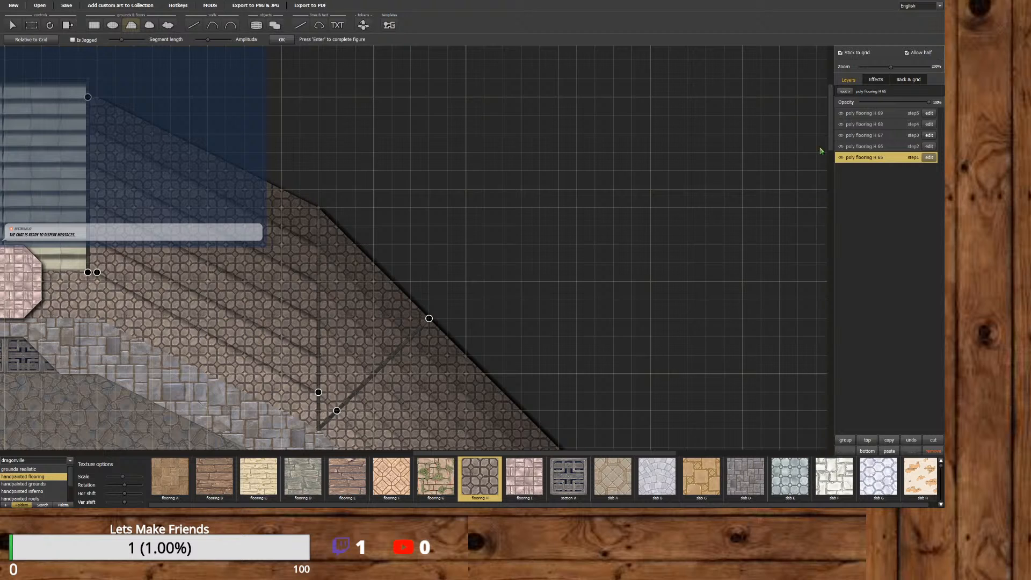
drag(830, 148, 805, 142)
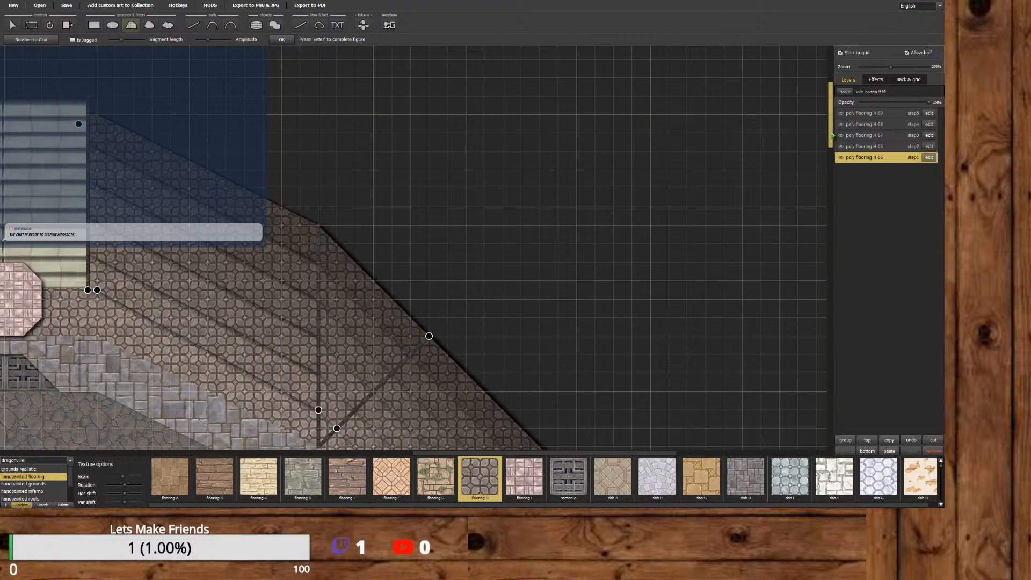
drag(831, 134, 807, 151)
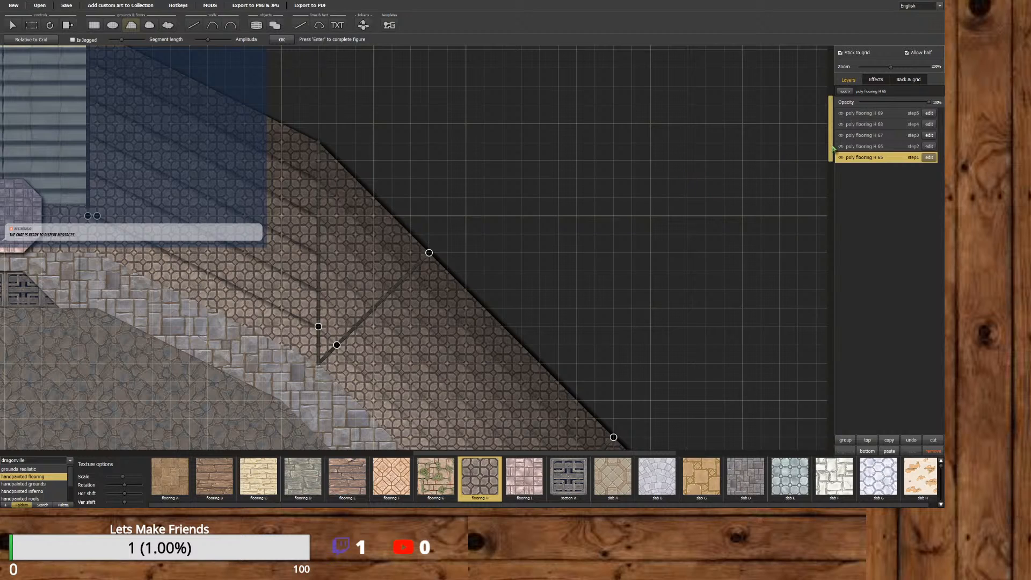
Shift step1's lower end point under the north stairs and check the polygon's fit at the east stairs.
drag(833, 149, 841, 237)
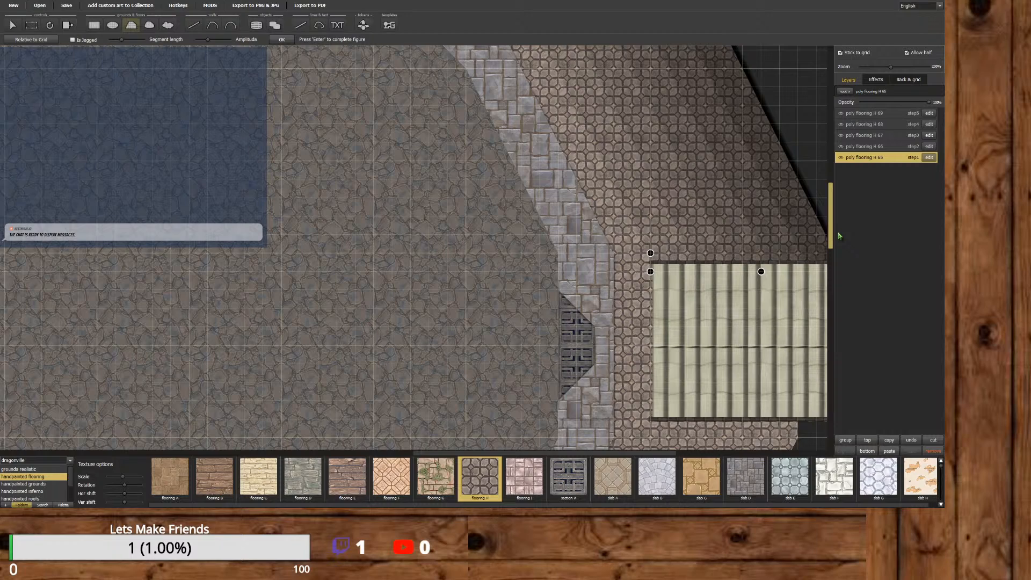
drag(833, 220, 810, 156)
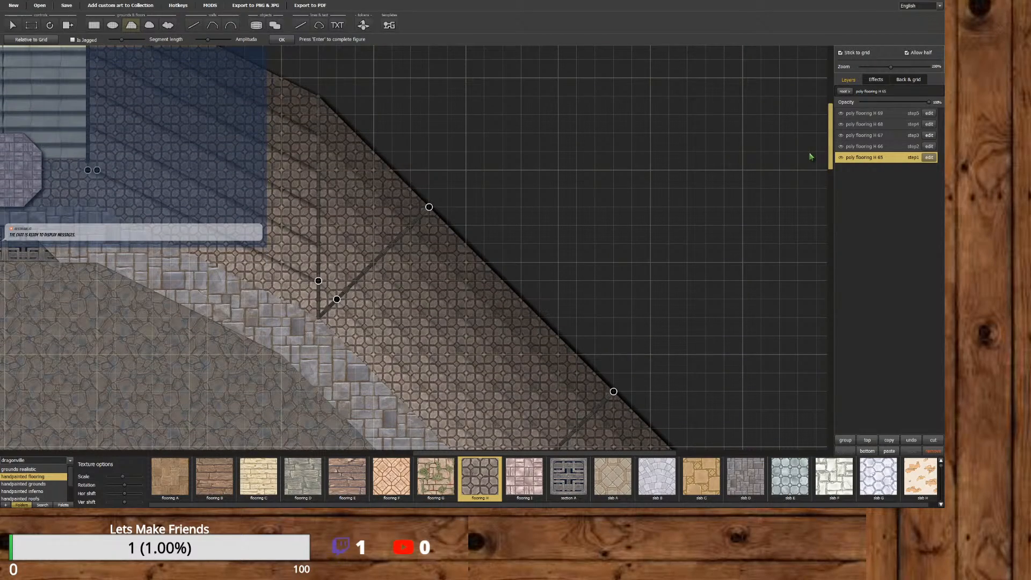
drag(810, 156, 617, 160)
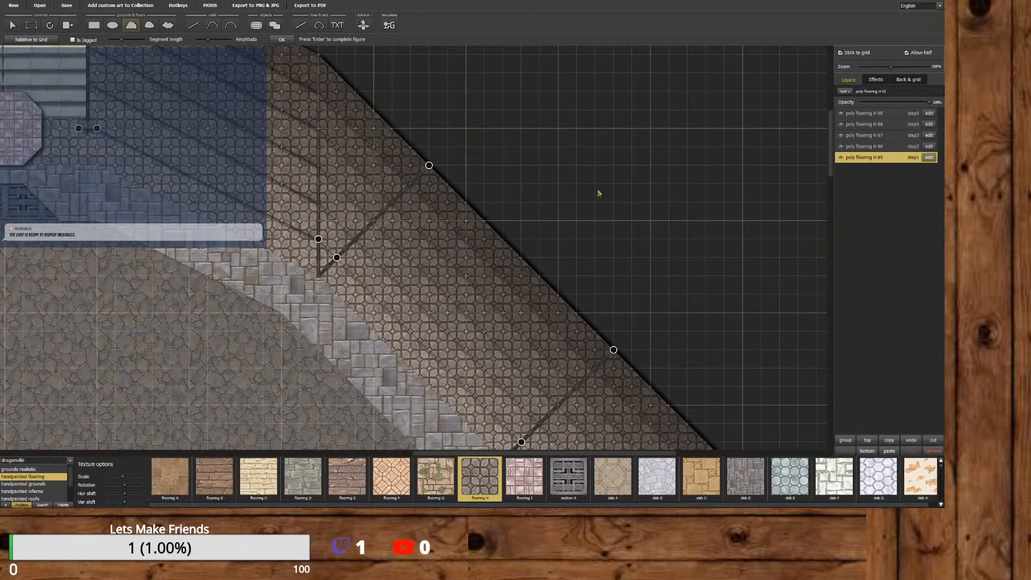
drag(830, 168, 817, 141)
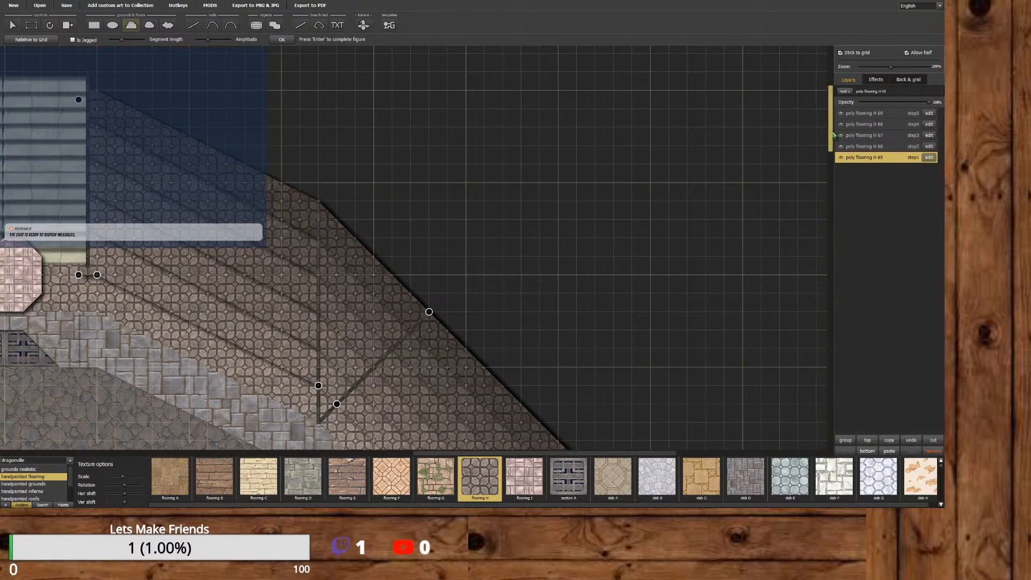
drag(833, 134, 820, 233)
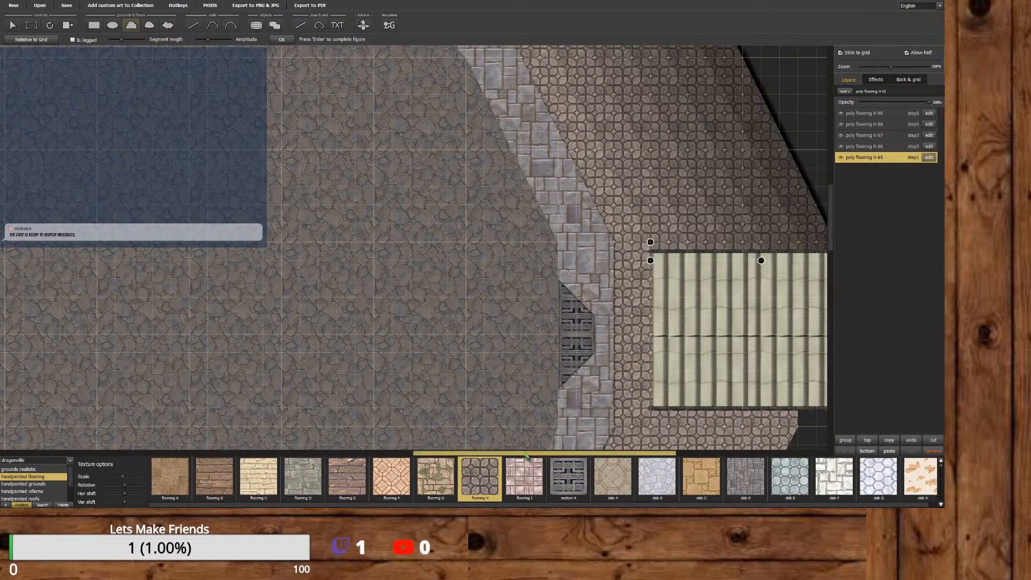
drag(527, 455, 566, 455)
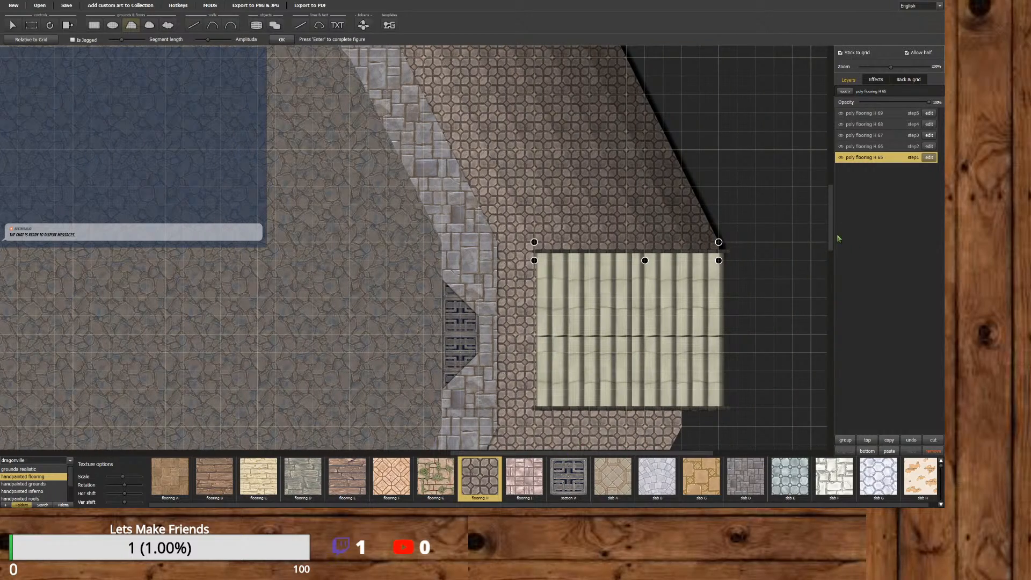
drag(833, 237, 803, 143)
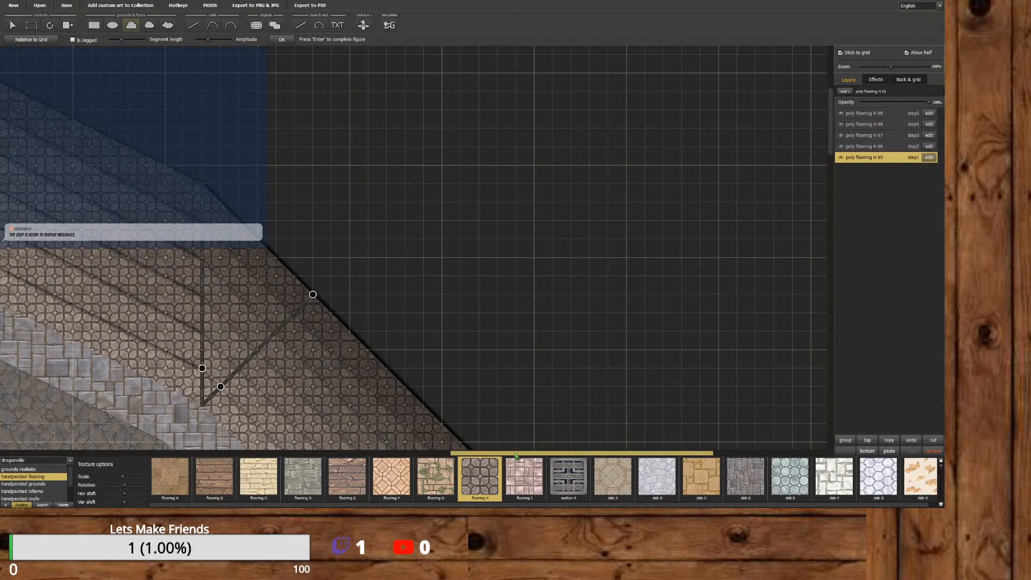
drag(516, 455, 445, 451)
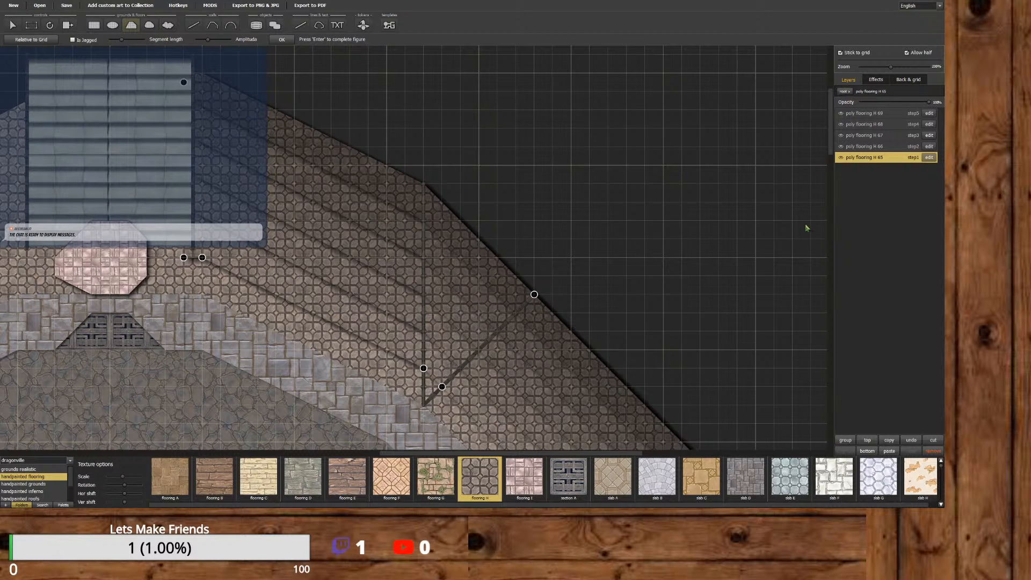
Edit the step2 polygon so its end points sit under the north stairs, and check its end at the east stairs.
click(872, 147)
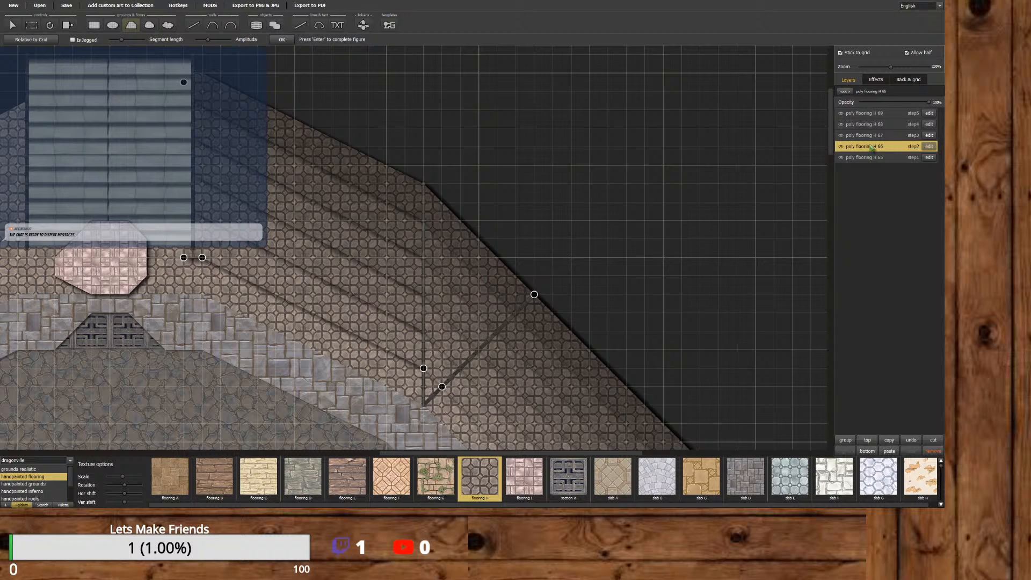
click(927, 148)
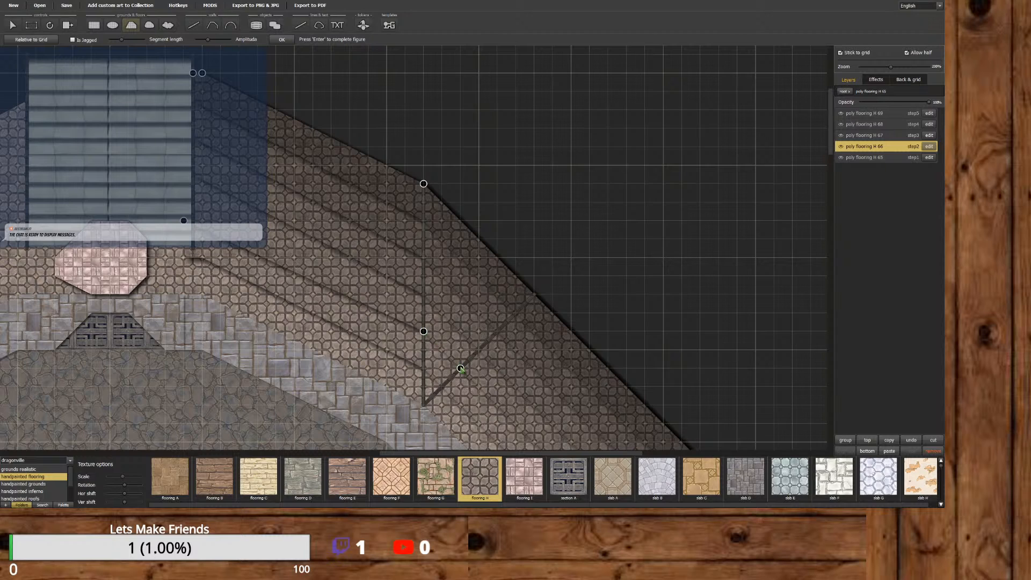
drag(423, 331, 405, 322)
drag(460, 368, 200, 220)
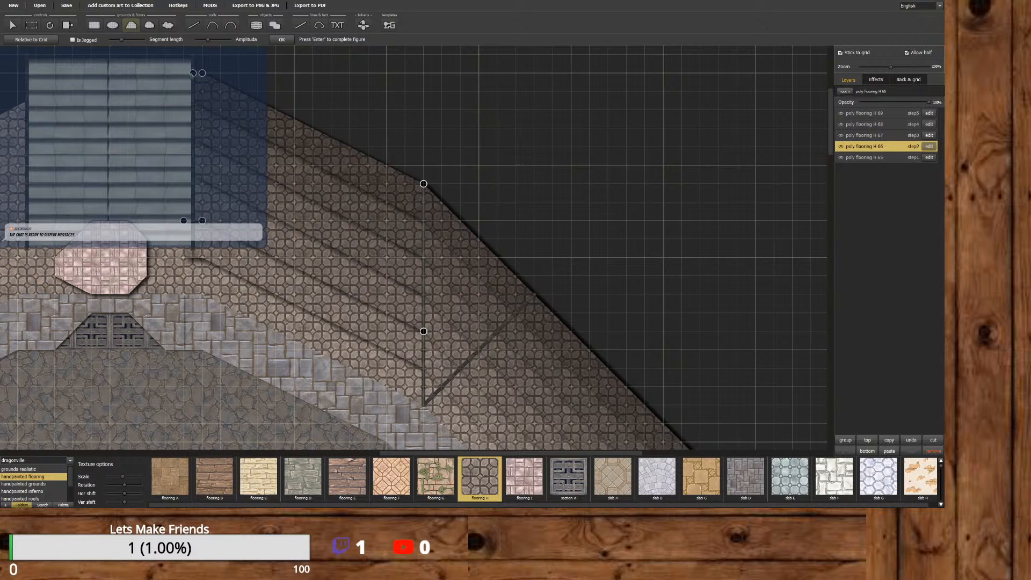
drag(194, 73, 184, 73)
drag(830, 149, 821, 209)
drag(516, 451, 581, 447)
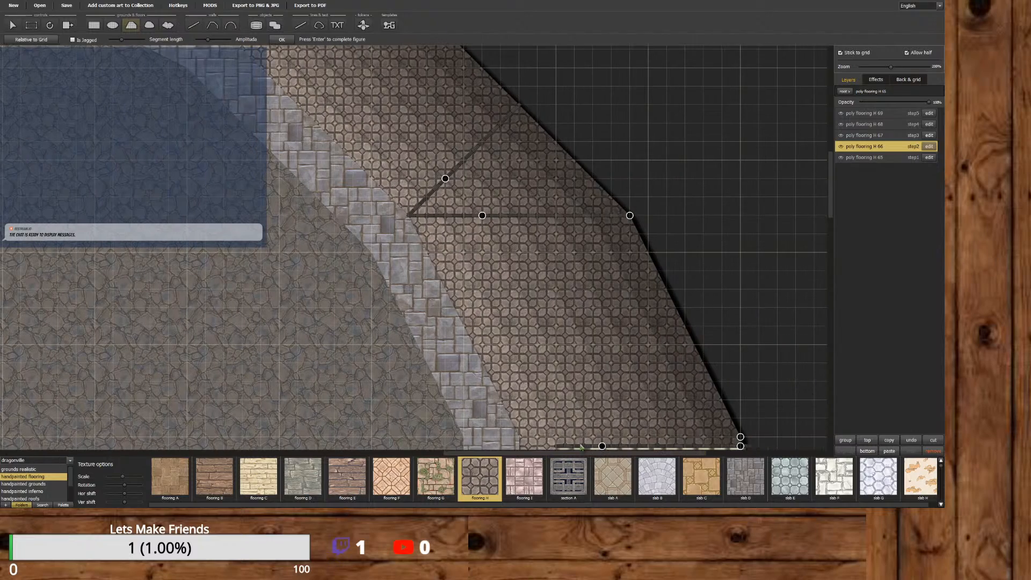
drag(829, 212, 813, 135)
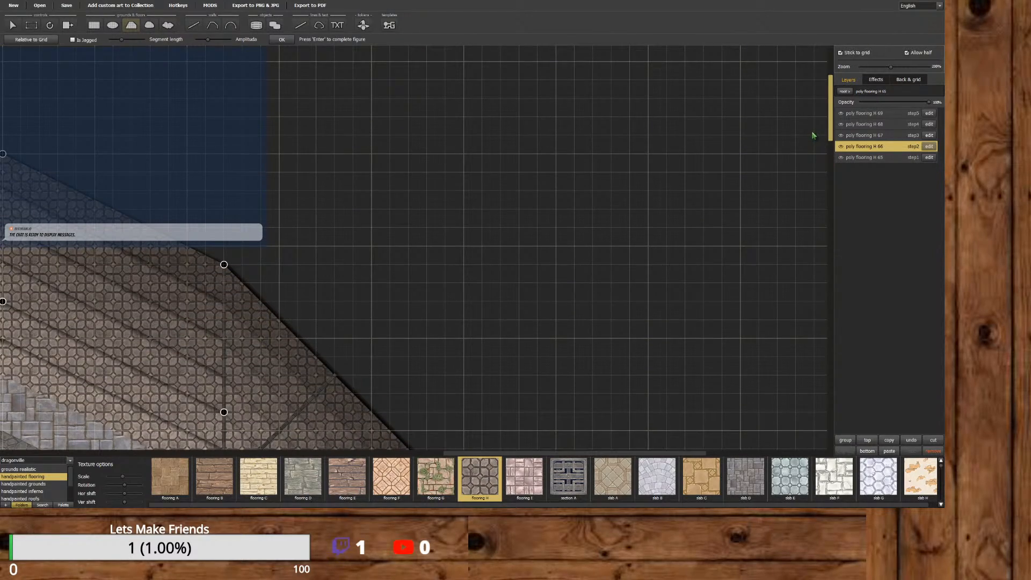
drag(813, 135, 780, 252)
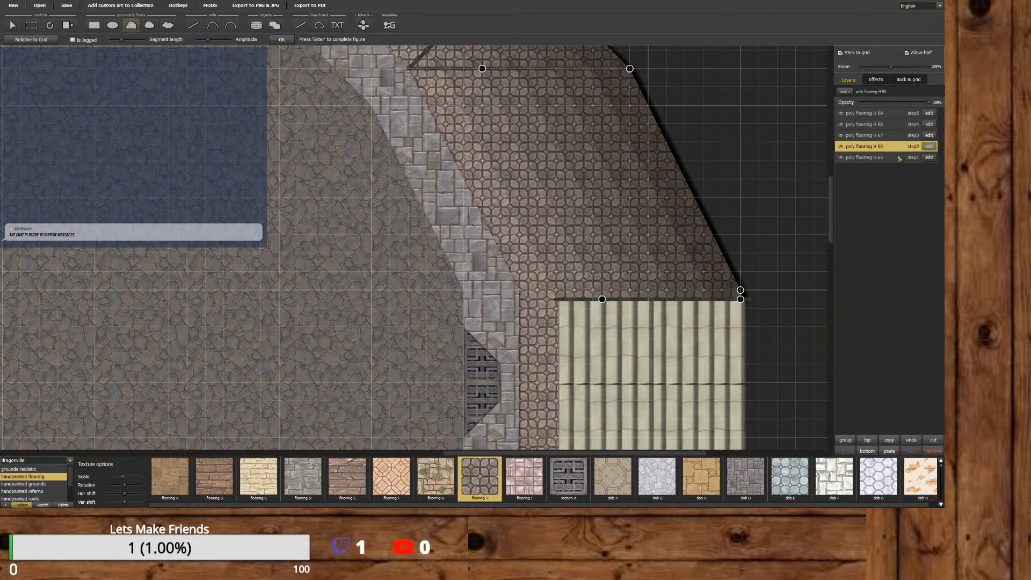
Reopen step1 for editing and raise its upper end point under the north stairs by half a grid square.
click(929, 157)
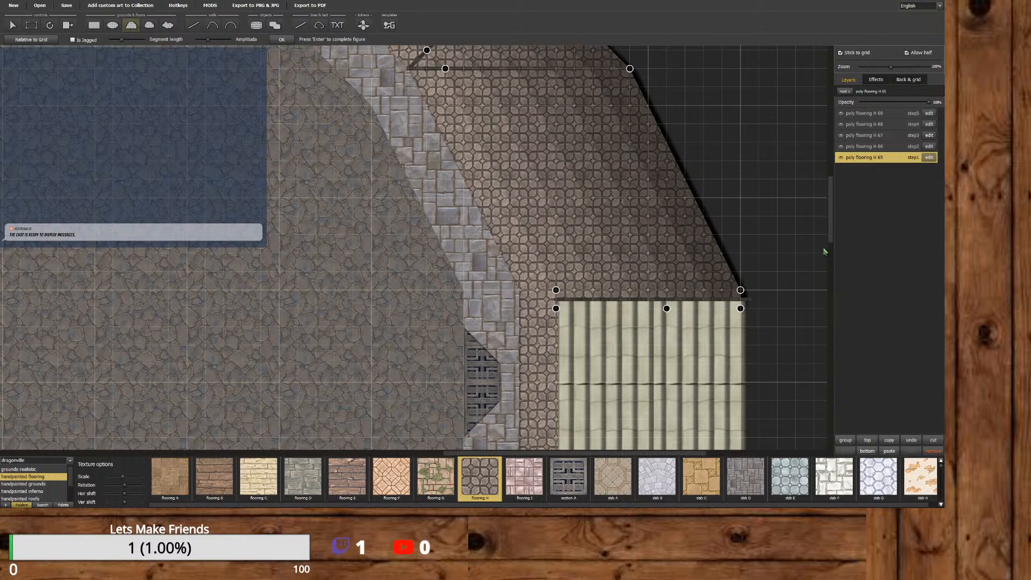
scroll(816, 158, up, 5)
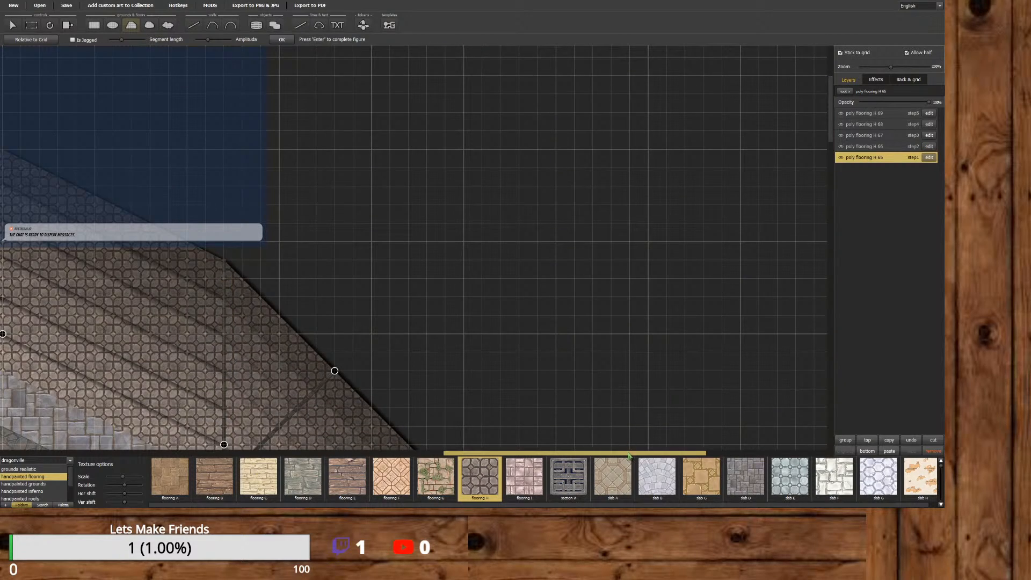
drag(630, 454, 505, 454)
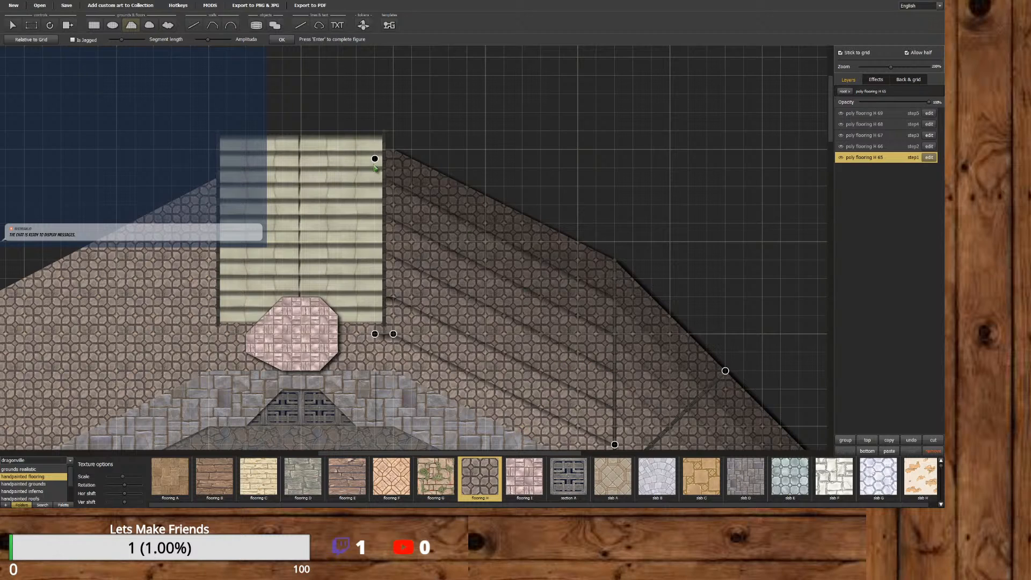
drag(375, 159, 374, 149)
drag(831, 142, 829, 181)
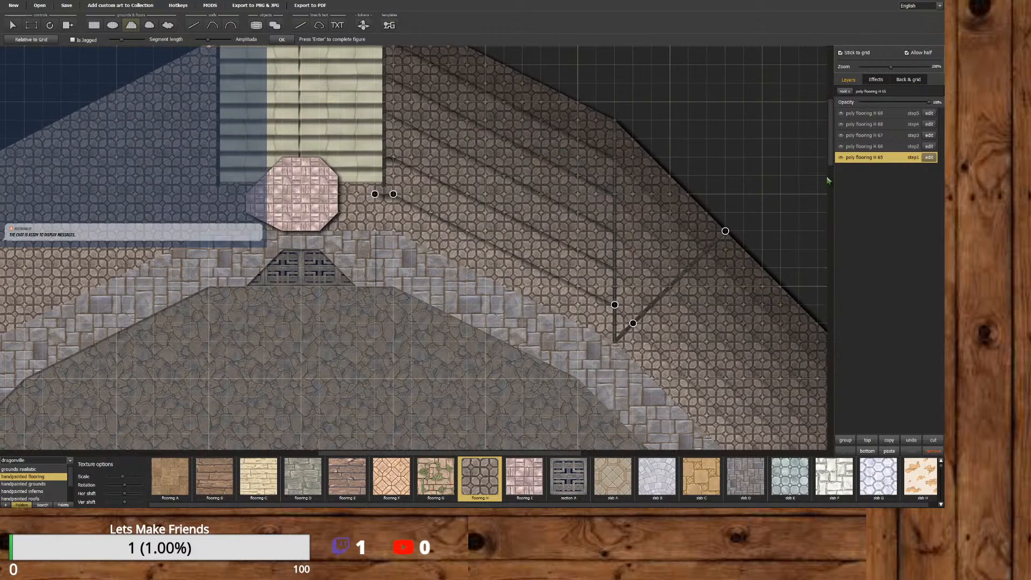
Move step1's outer points onto the flooring's upper outer corner and the spot where the outer edge meets the north stairs.
drag(578, 452, 682, 447)
mouse_move(831, 171)
mouse_down()
mouse_move(831, 204)
mouse_move(822, 152)
mouse_up()
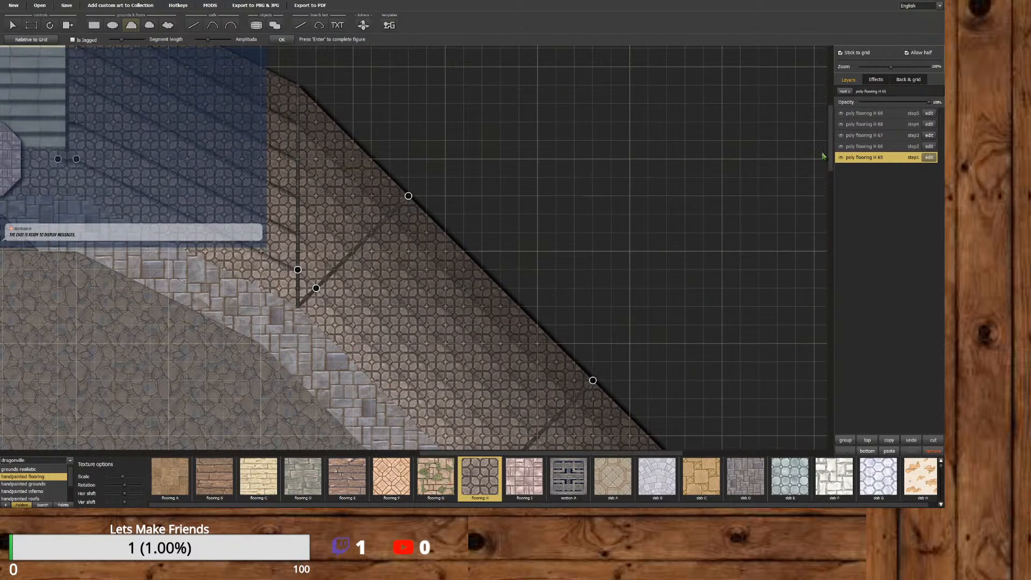
drag(593, 381, 463, 251)
drag(408, 196, 261, 66)
drag(463, 251, 298, 85)
scroll(751, 177, up, 5)
drag(473, 458, 390, 453)
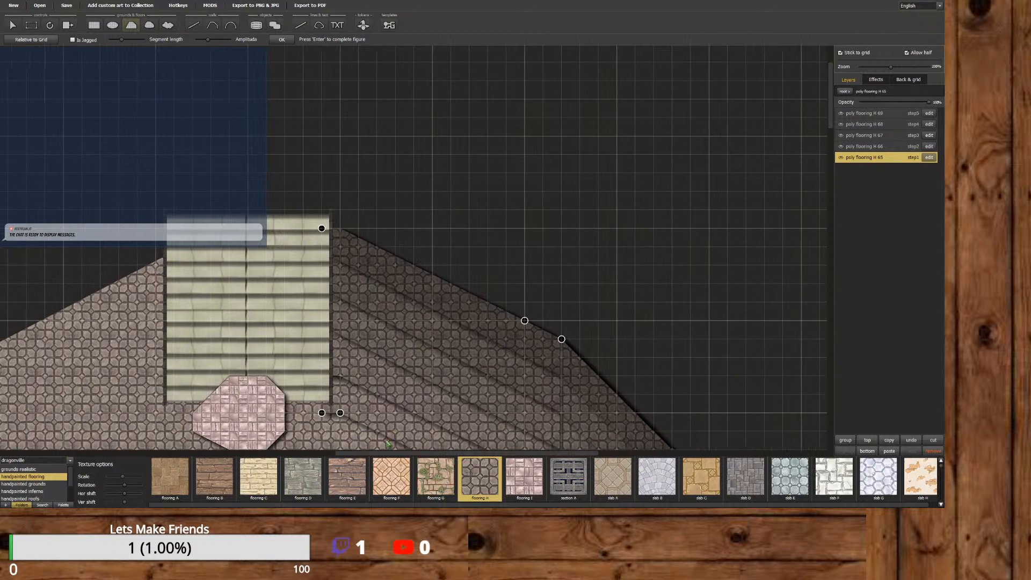
drag(525, 321, 340, 228)
drag(500, 454, 610, 456)
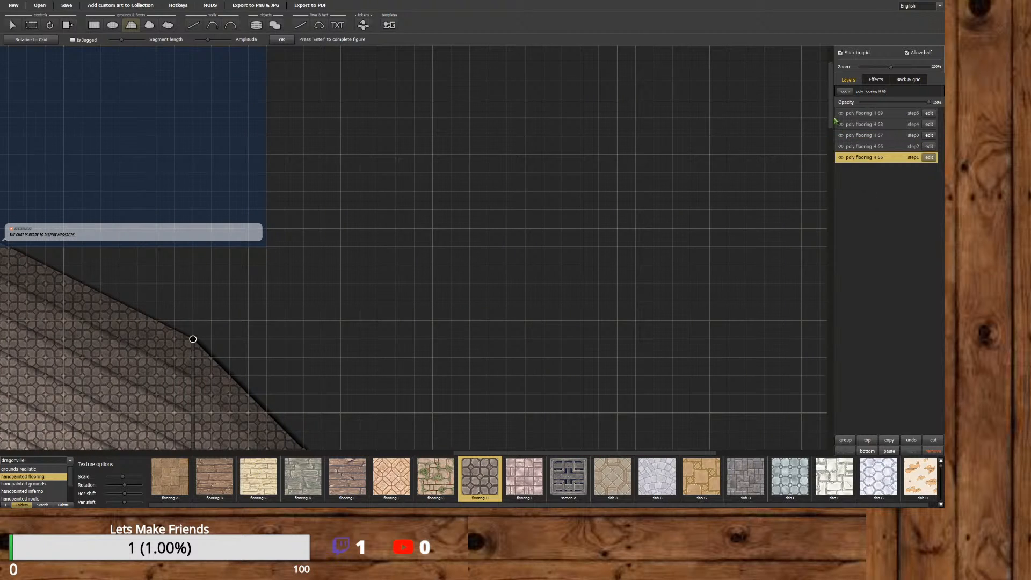
Compare the corner and end points of the step1 and step2 polygons at the north and east stairs.
drag(834, 119, 830, 219)
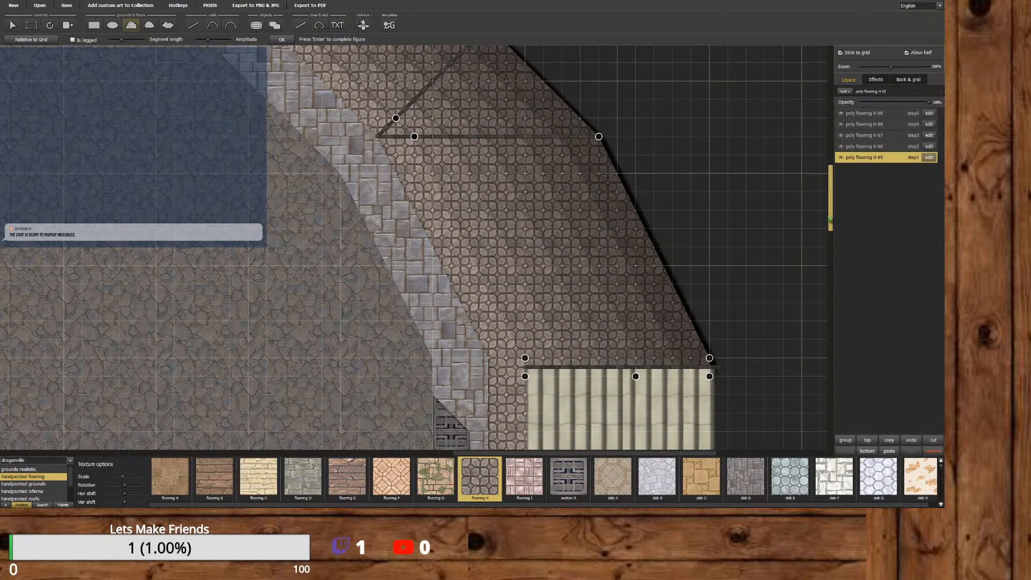
drag(831, 219, 830, 143)
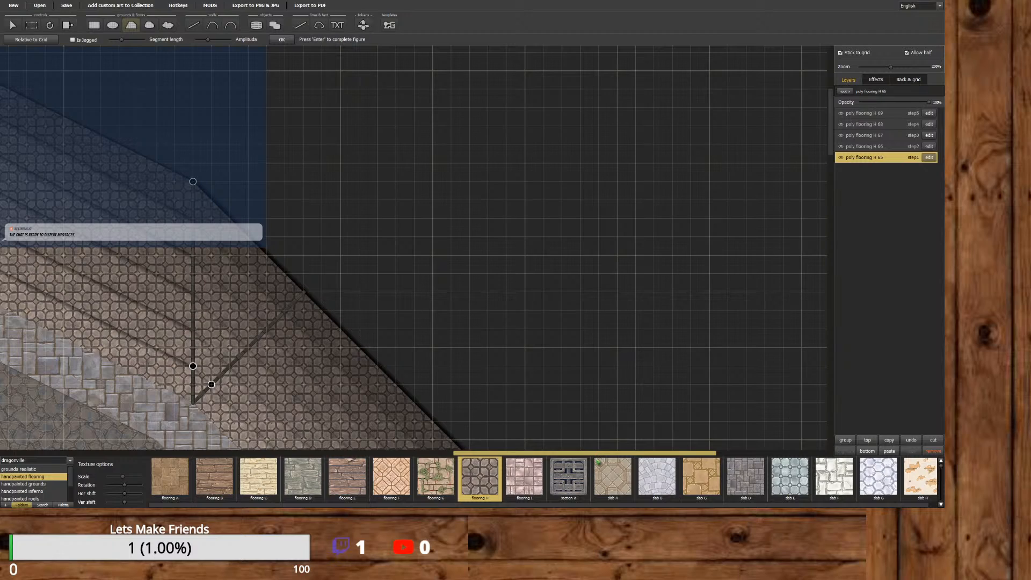
drag(830, 153, 803, 152)
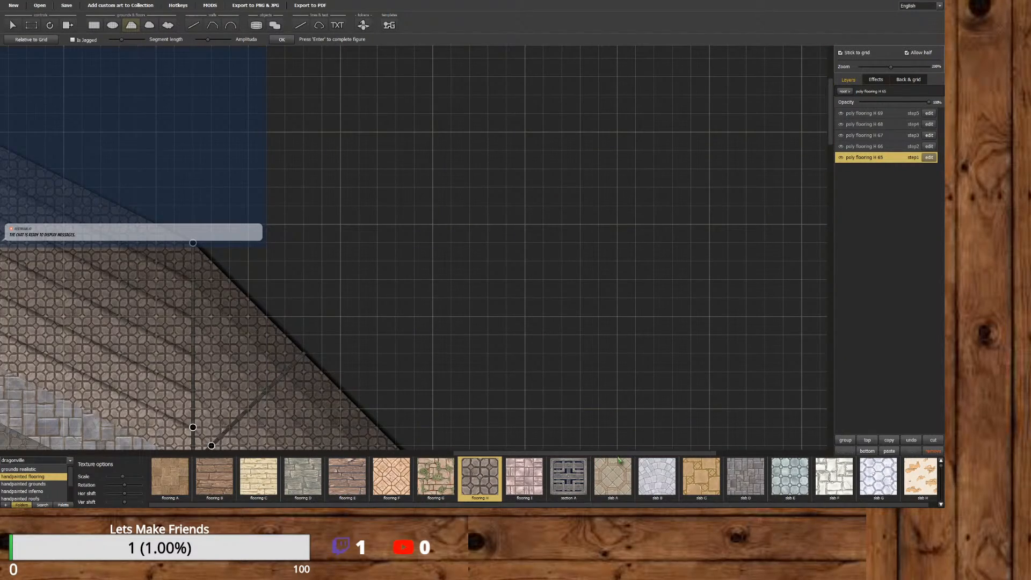
drag(622, 454, 528, 462)
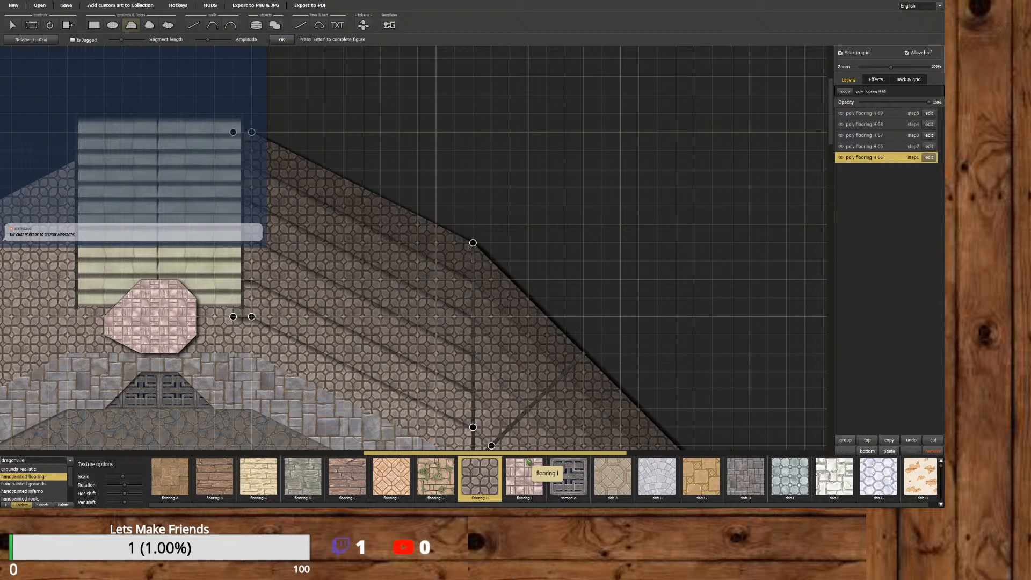
click(929, 146)
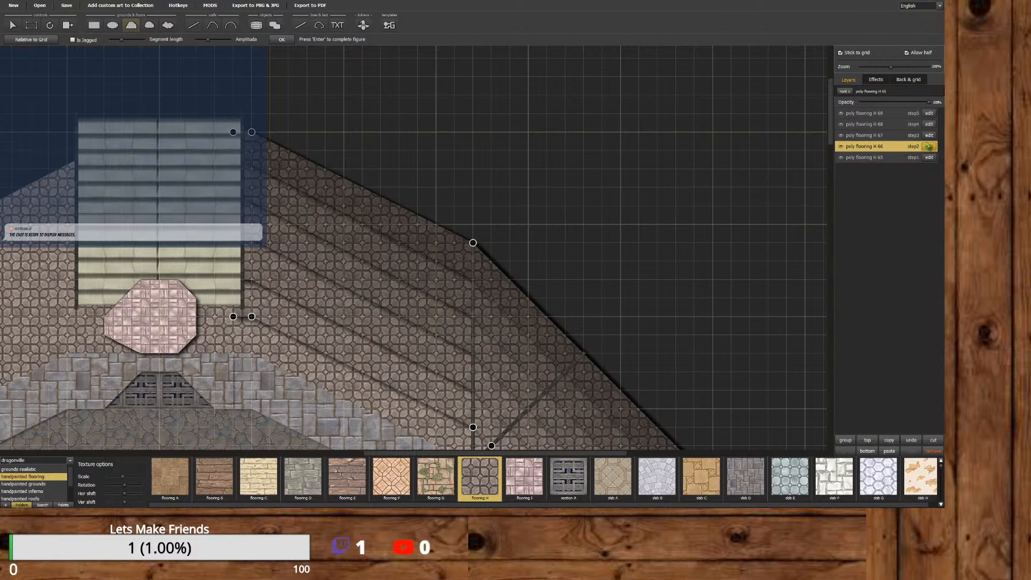
click(929, 147)
drag(831, 134, 831, 226)
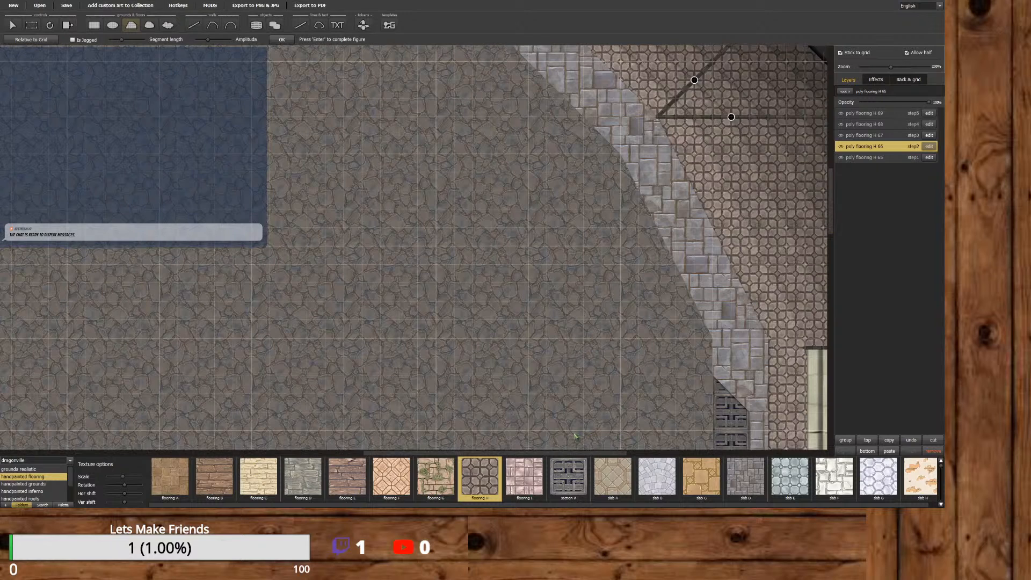
drag(541, 454, 645, 454)
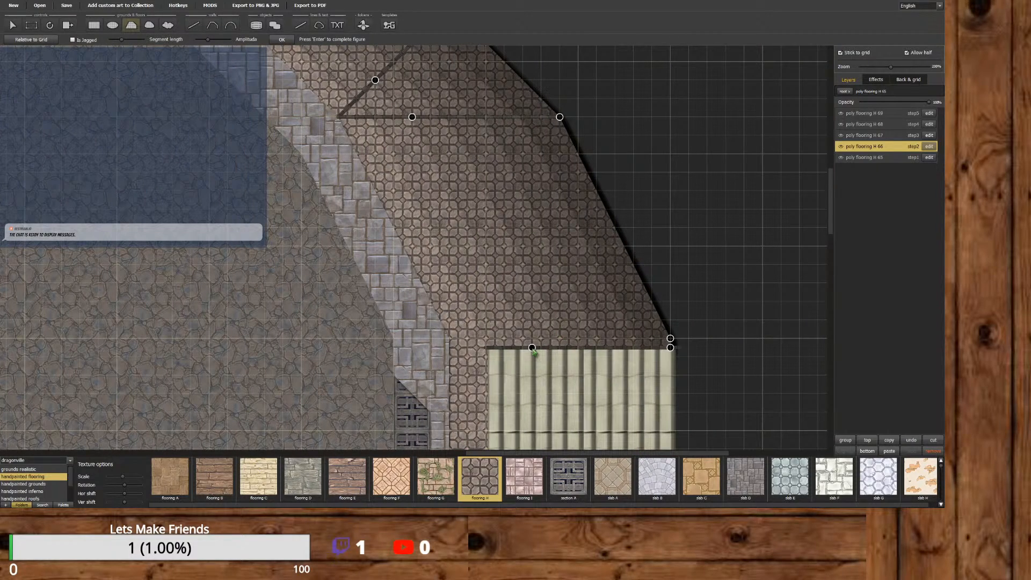
click(931, 158)
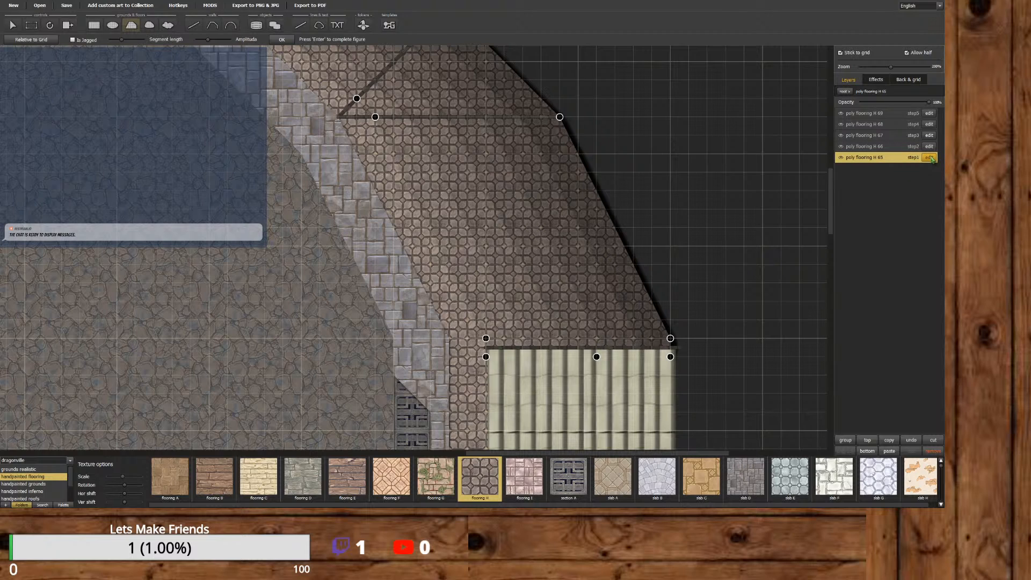
Open step2 for editing and try to tuck its end under the east stairs by shifting the outer points along the outline.
click(929, 146)
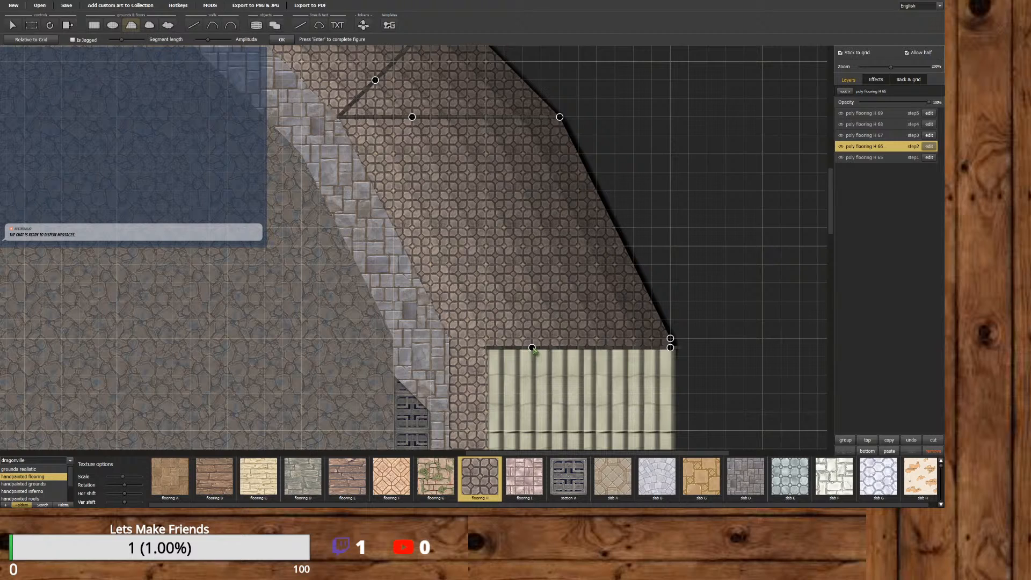
drag(532, 348, 522, 338)
drag(670, 347, 522, 357)
drag(670, 339, 670, 357)
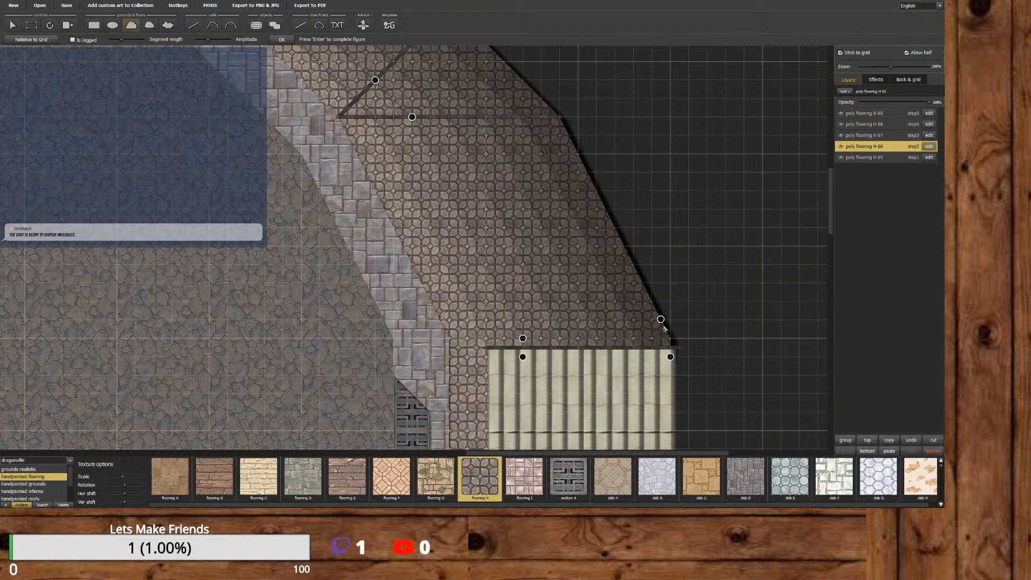
drag(830, 210, 827, 203)
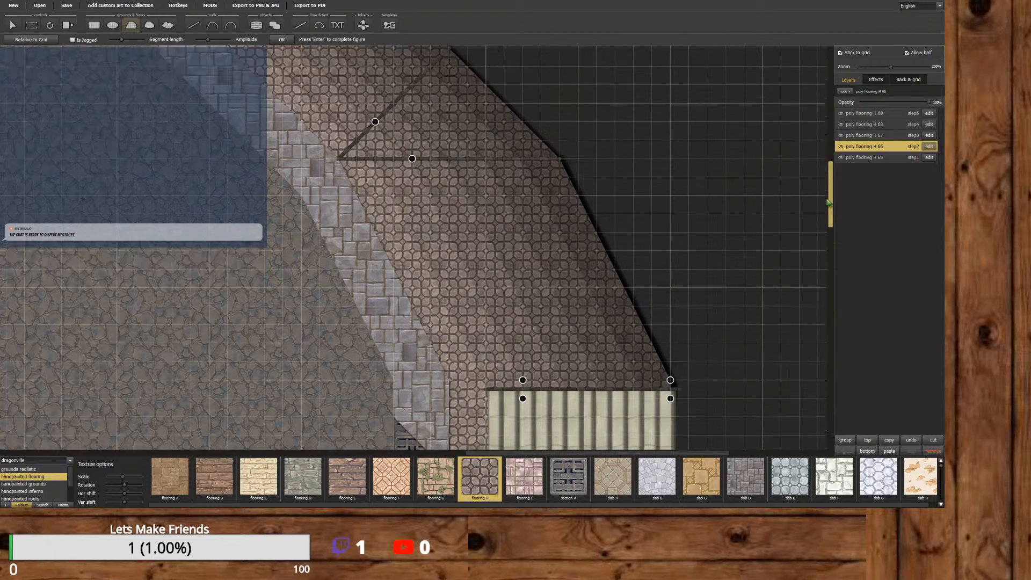
scroll(815, 166, up, 5)
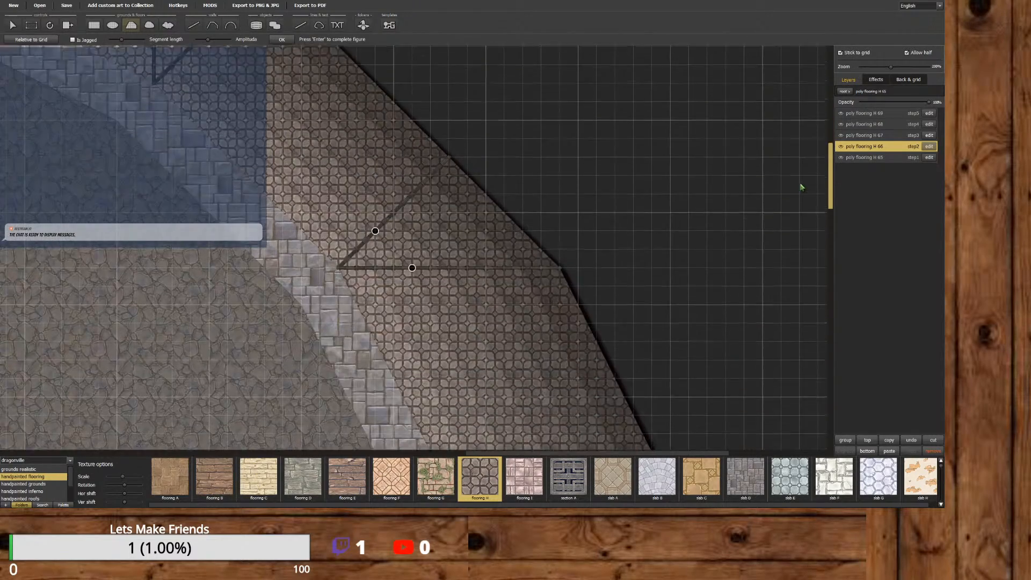
scroll(801, 194, down, 5)
scroll(801, 207, up, 3)
scroll(802, 204, down, 2)
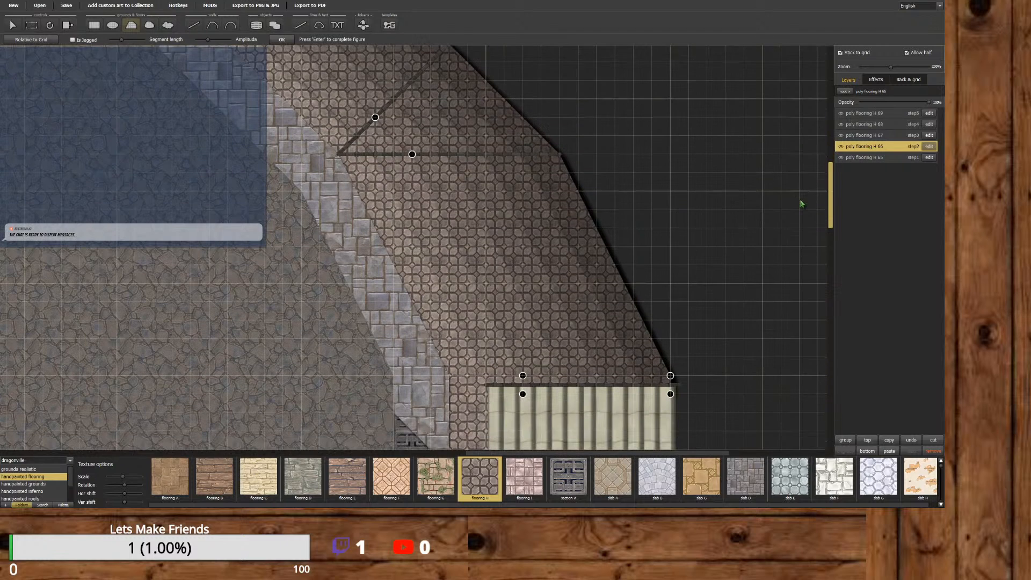
Set step2's outer point on the flooring corner, its four end points around the east stairs' edge, and its inner point on the horizontal seam.
click(670, 375)
click(560, 154)
drag(670, 394, 670, 376)
drag(523, 394, 670, 394)
drag(523, 377, 523, 393)
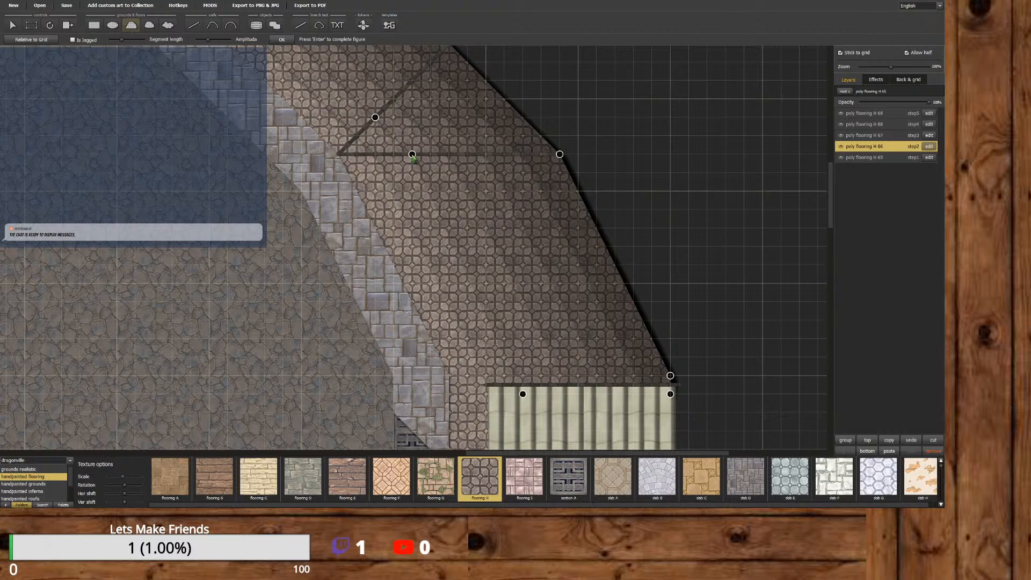
drag(412, 154, 522, 376)
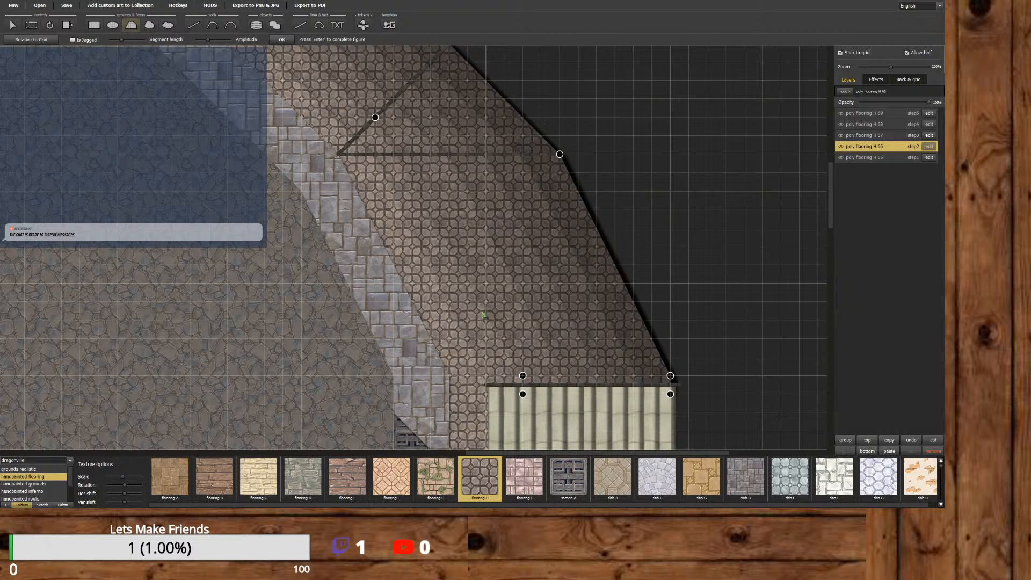
drag(374, 117, 411, 154)
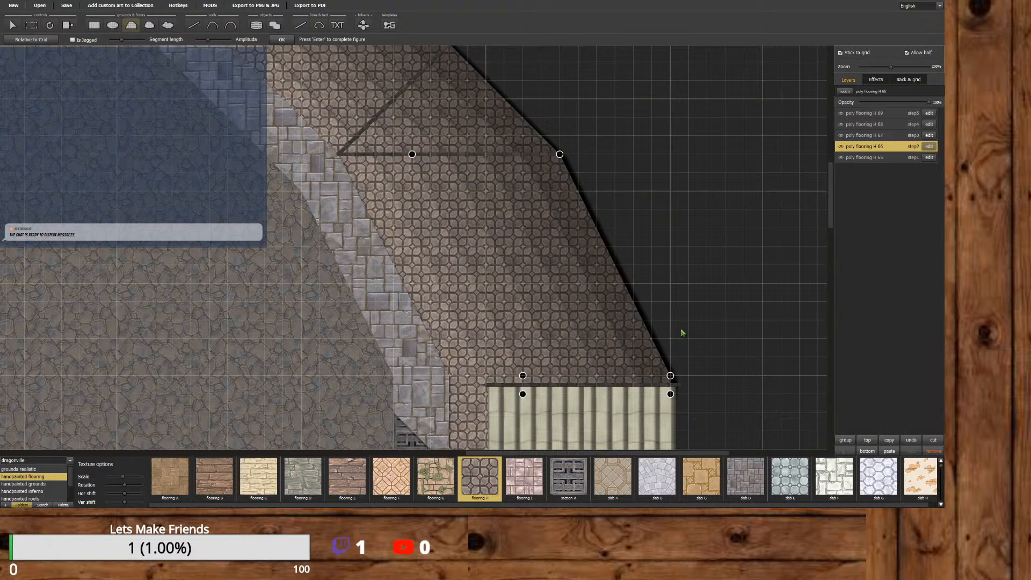
click(930, 158)
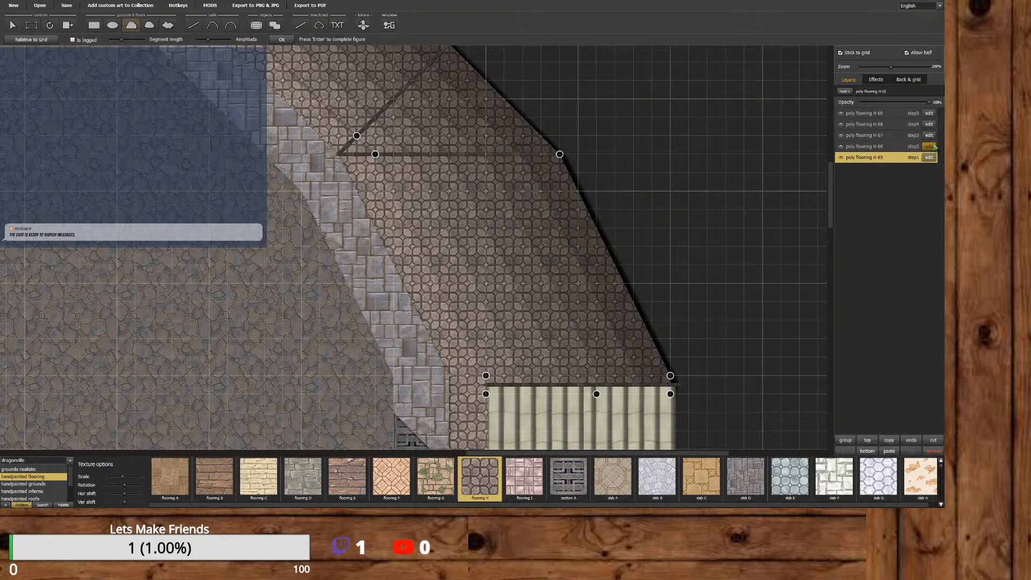
click(929, 147)
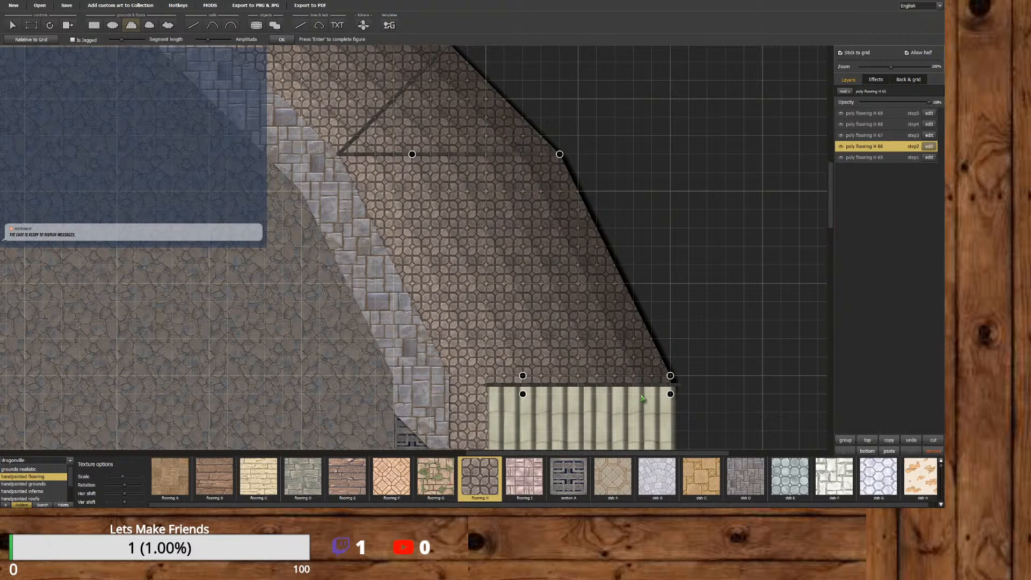
Edit step3 at the north stairs, moving both end points half a square underneath, adding a point beside the stairs and realigning the inner corner.
drag(536, 454, 457, 454)
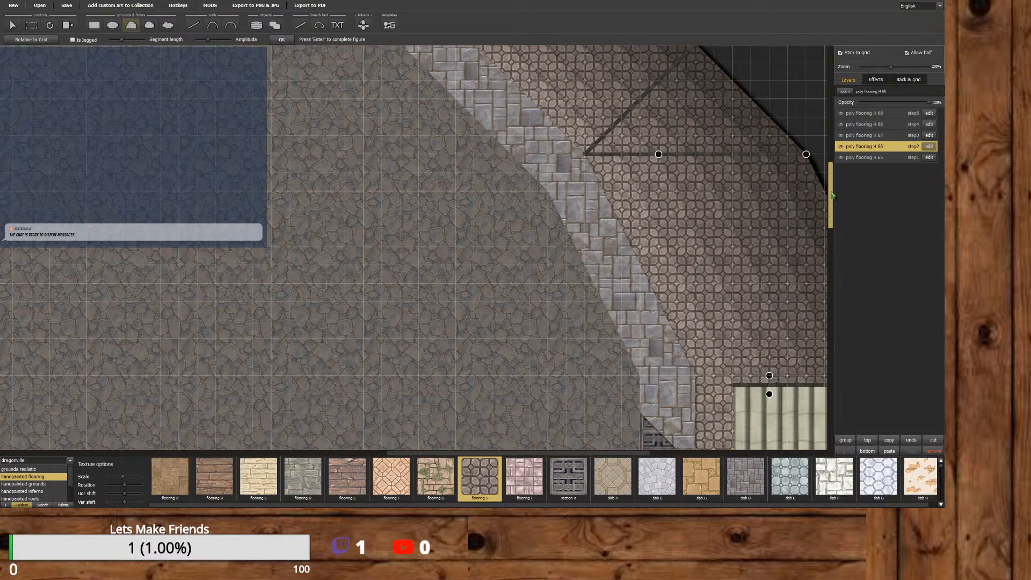
drag(832, 195, 831, 128)
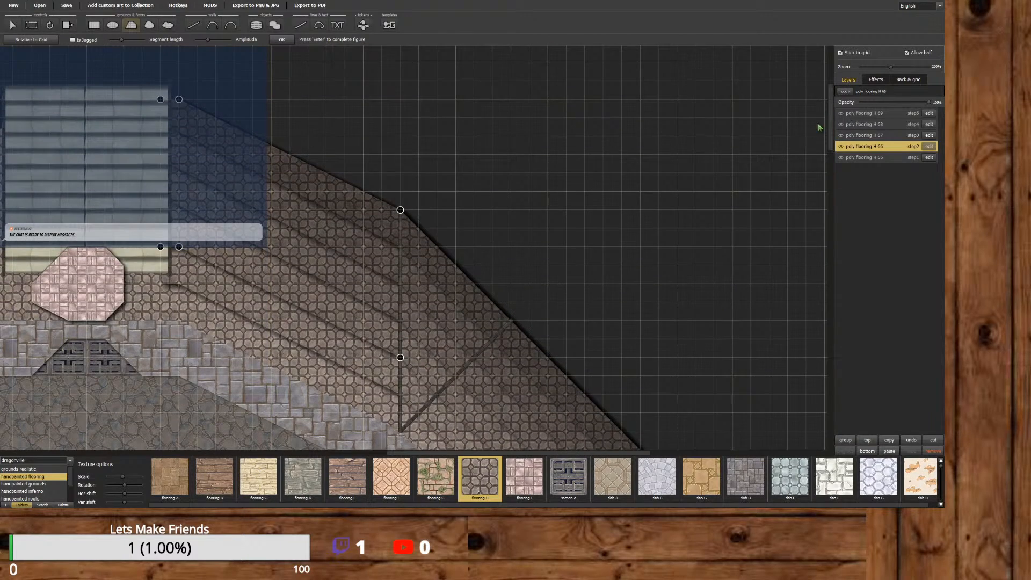
click(931, 159)
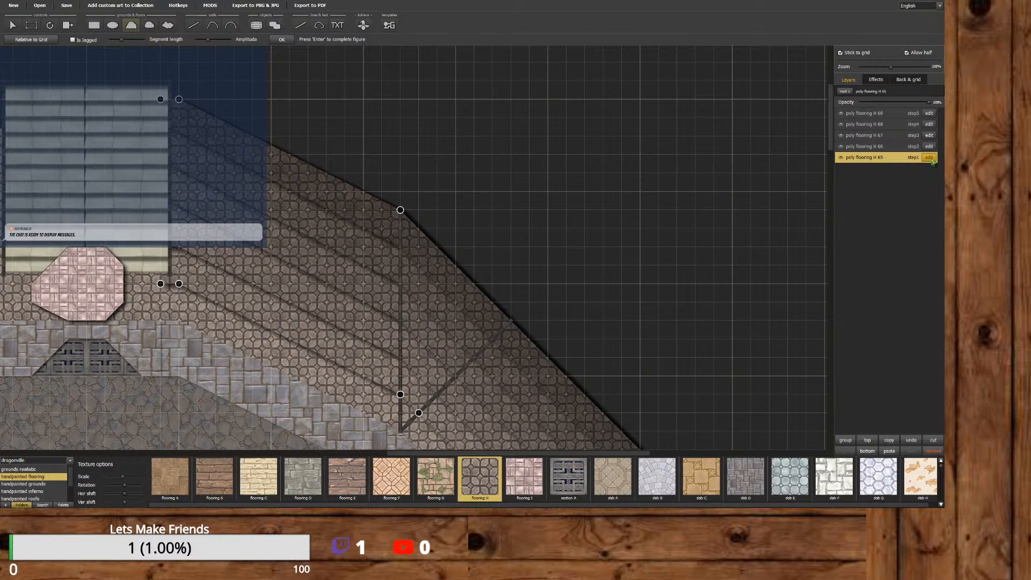
click(929, 146)
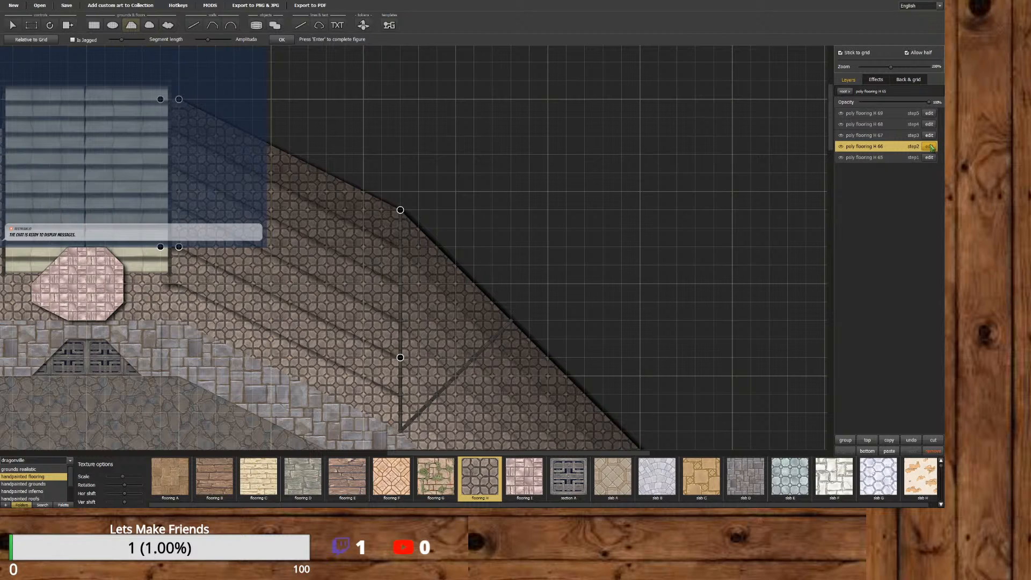
click(930, 136)
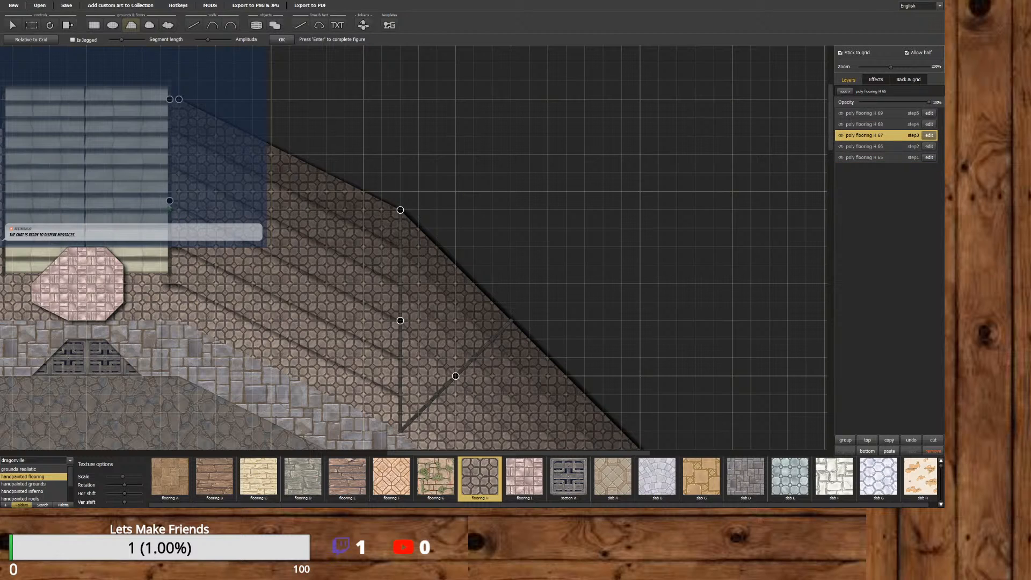
drag(170, 201, 160, 210)
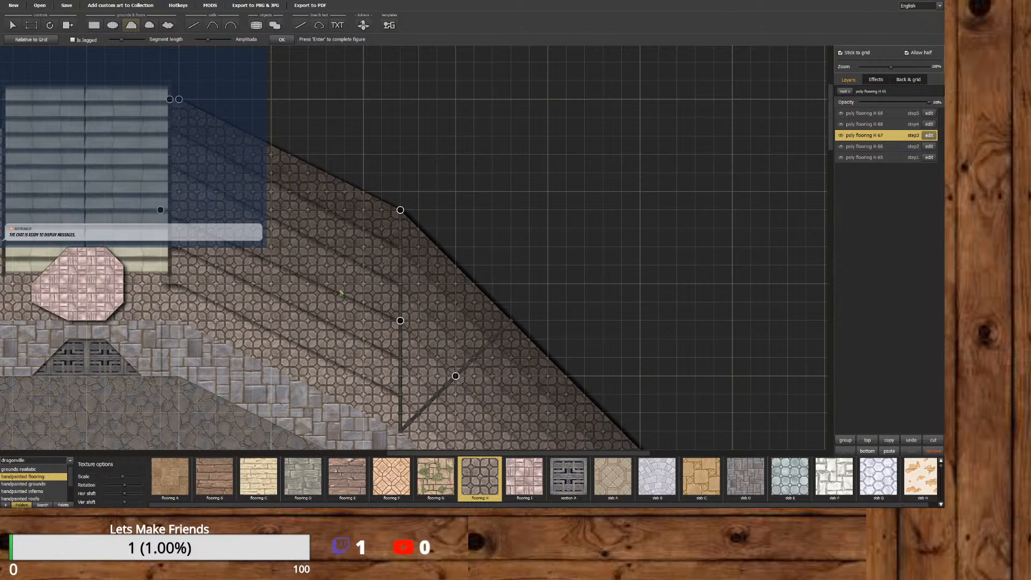
drag(400, 322, 179, 210)
mouse_move(456, 376)
mouse_down()
mouse_move(395, 338)
mouse_move(399, 327)
mouse_up()
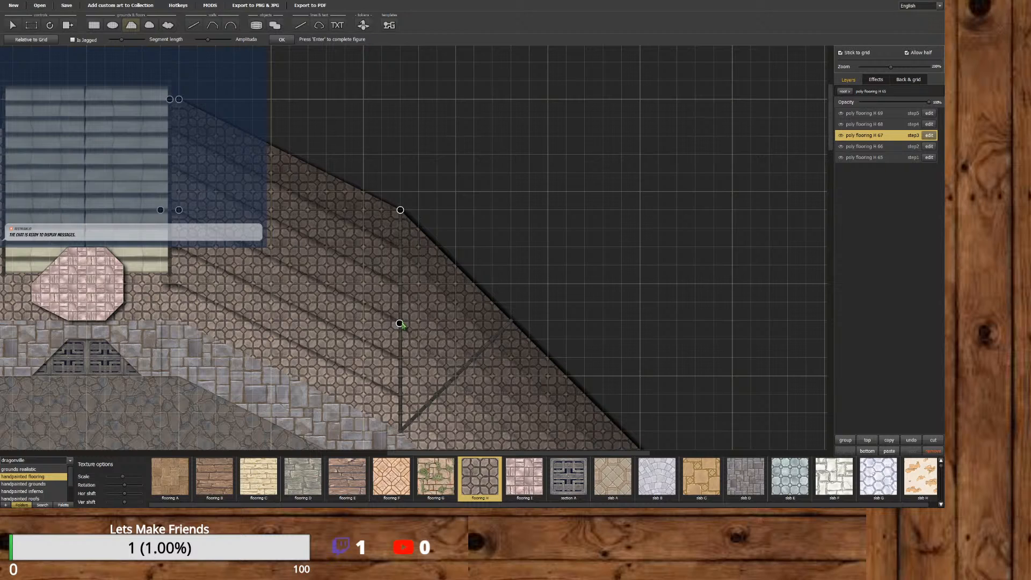
drag(399, 327, 400, 321)
drag(170, 100, 161, 101)
Tuck step3's end points under the east stairs, place a point just above them, and move its inner point onto the horizontal seam.
drag(402, 453, 439, 453)
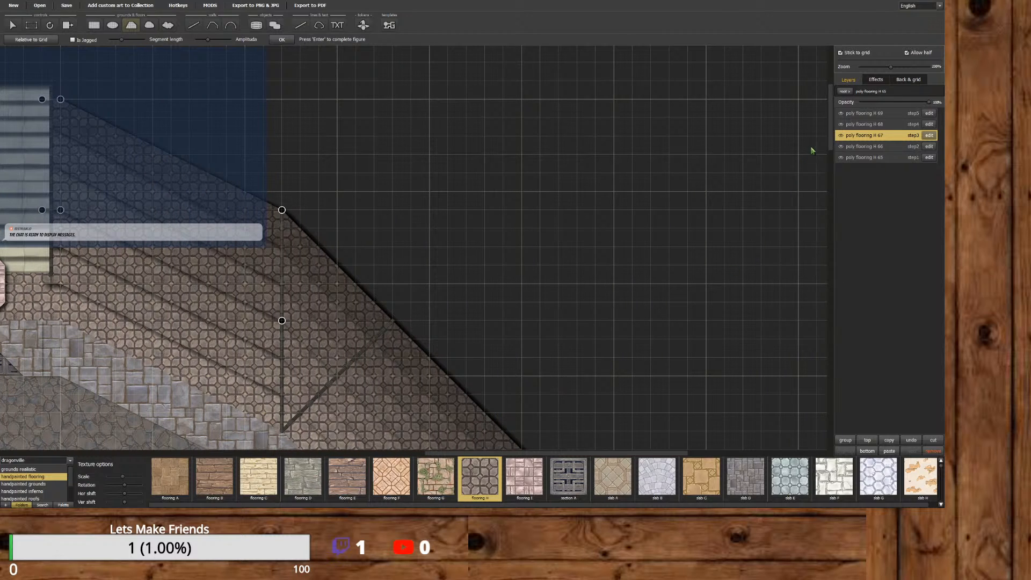
drag(827, 142, 813, 211)
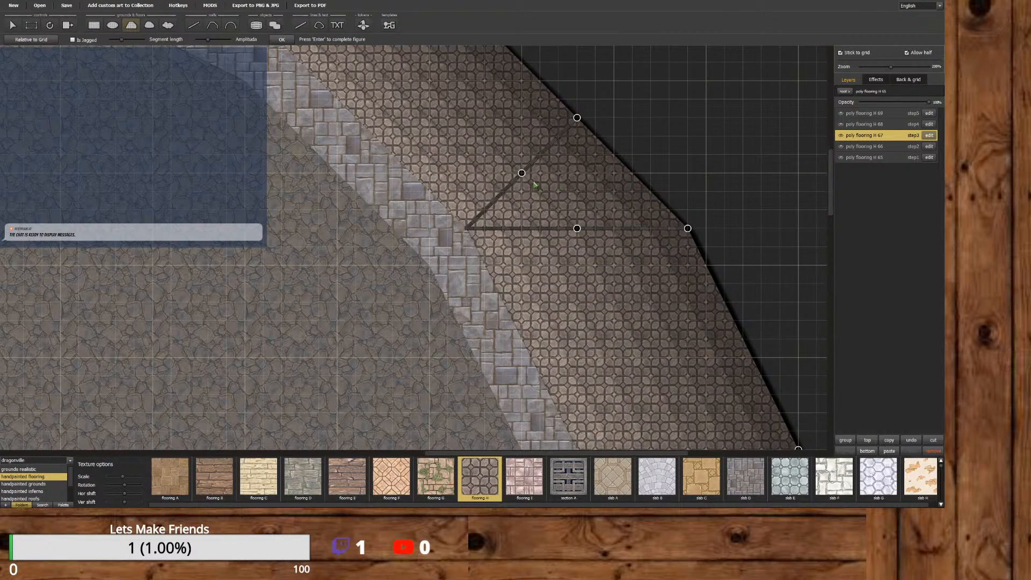
drag(550, 453, 621, 453)
mouse_move(830, 191)
mouse_down()
mouse_move(829, 224)
mouse_move(830, 203)
mouse_up()
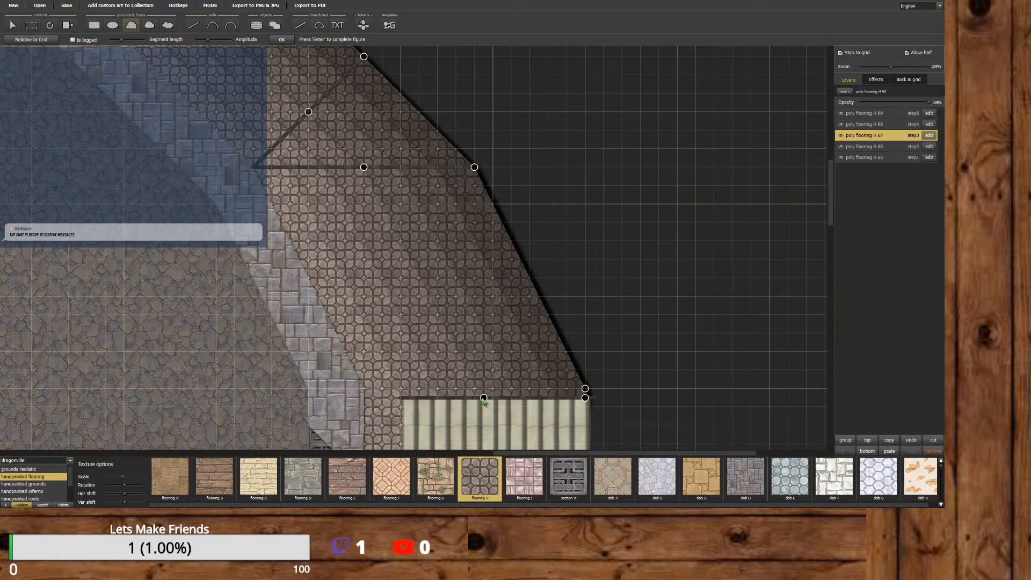
drag(483, 398, 474, 406)
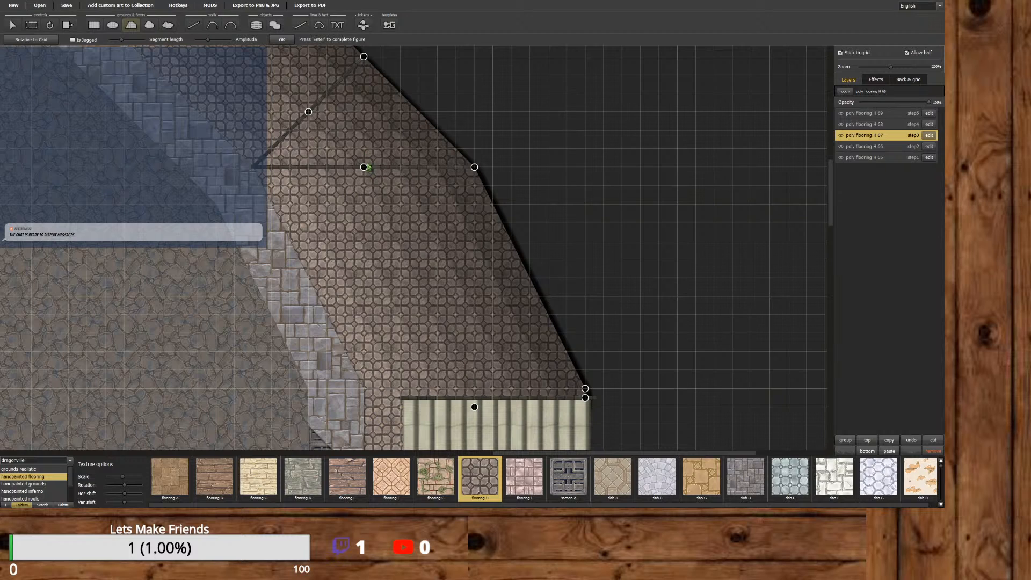
drag(363, 166, 474, 389)
drag(308, 111, 364, 167)
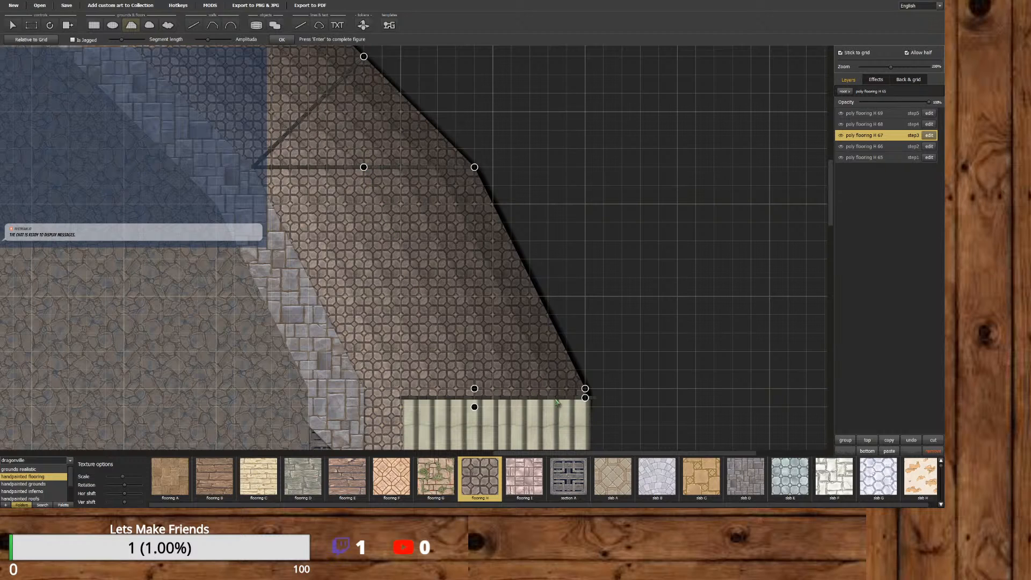
drag(585, 398, 585, 406)
drag(831, 223, 819, 170)
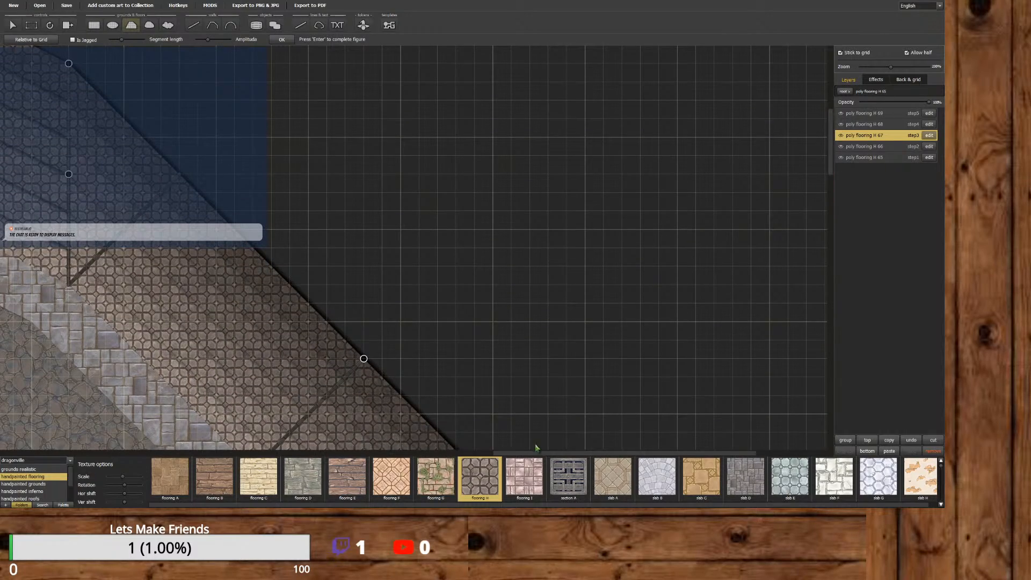
drag(536, 449, 447, 450)
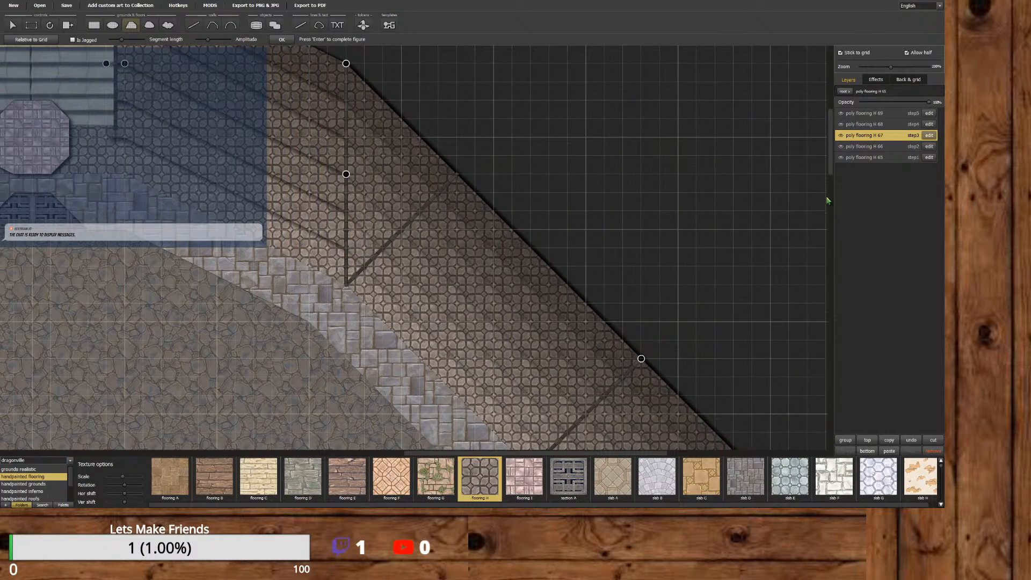
drag(830, 177, 817, 240)
drag(533, 450, 592, 451)
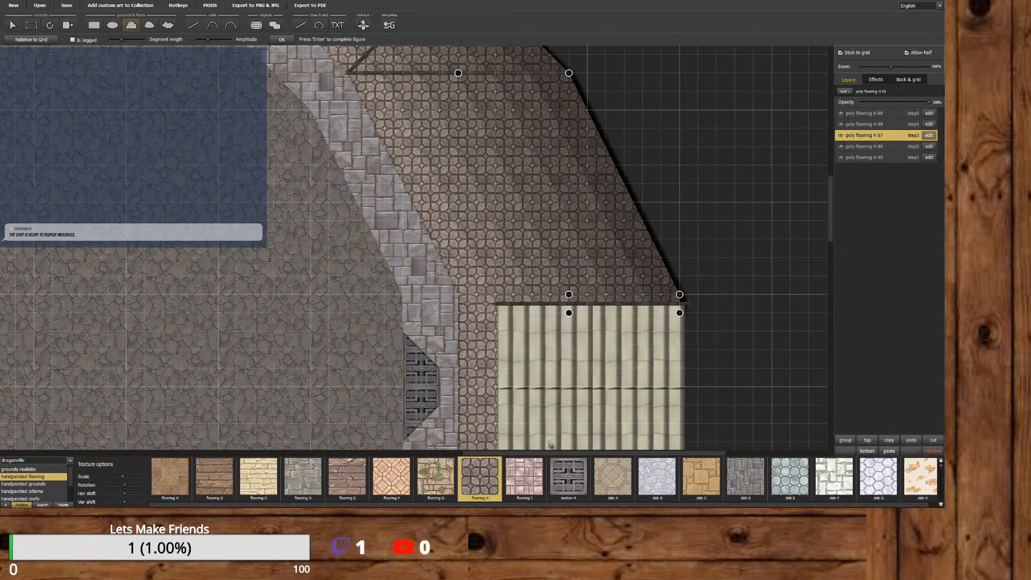
Edit step4 at the east stairs, tucking both end points underneath, placing a point just above them and moving the inner point onto the horizontal seam.
click(929, 124)
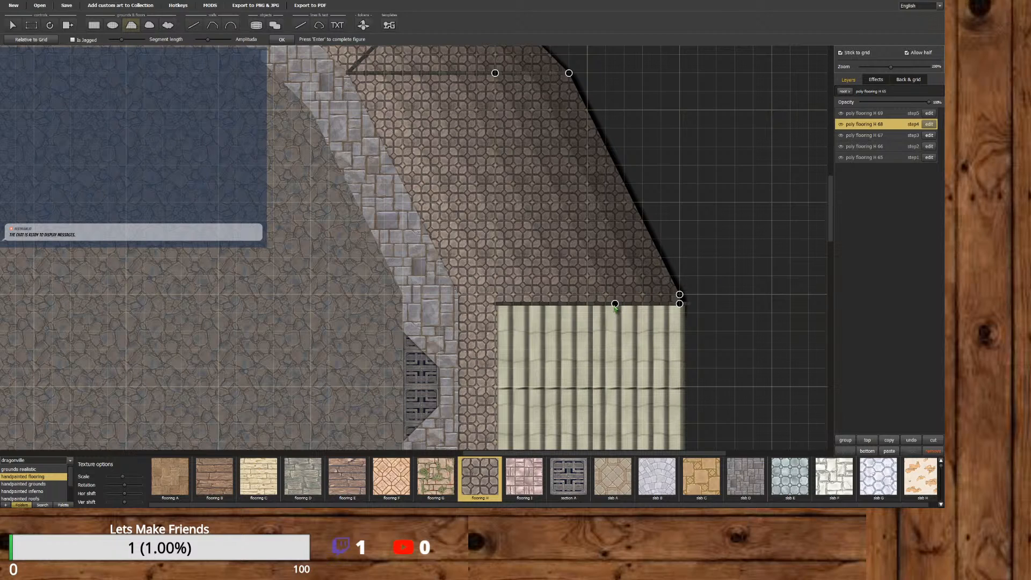
drag(615, 305, 606, 314)
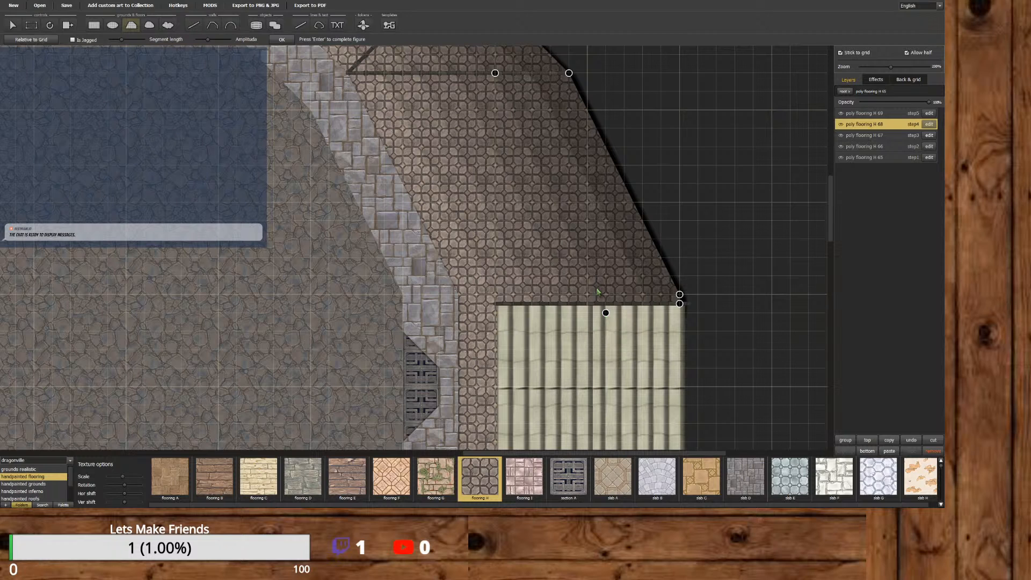
drag(500, 77, 606, 295)
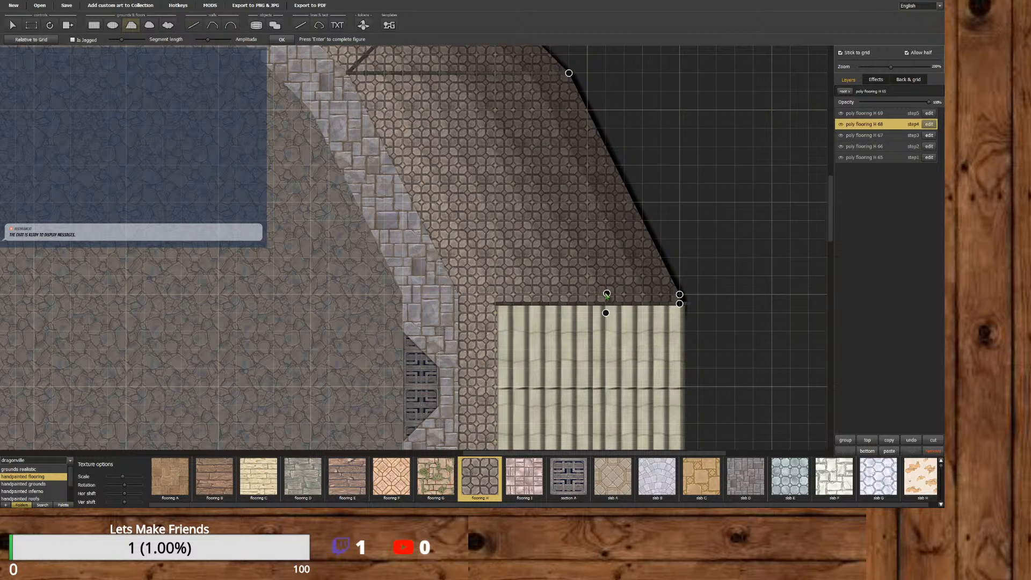
drag(831, 209, 831, 192)
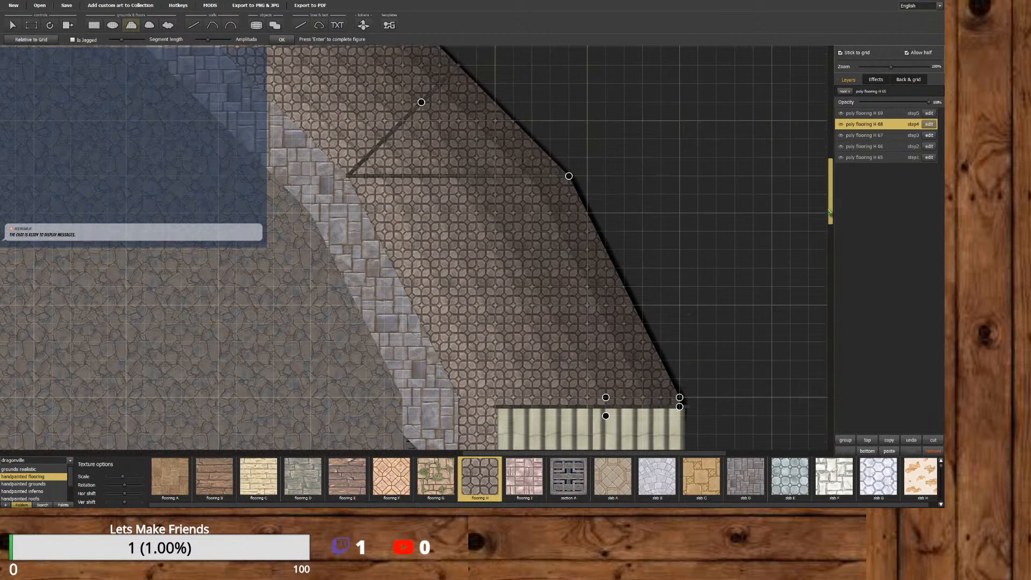
drag(422, 103, 495, 176)
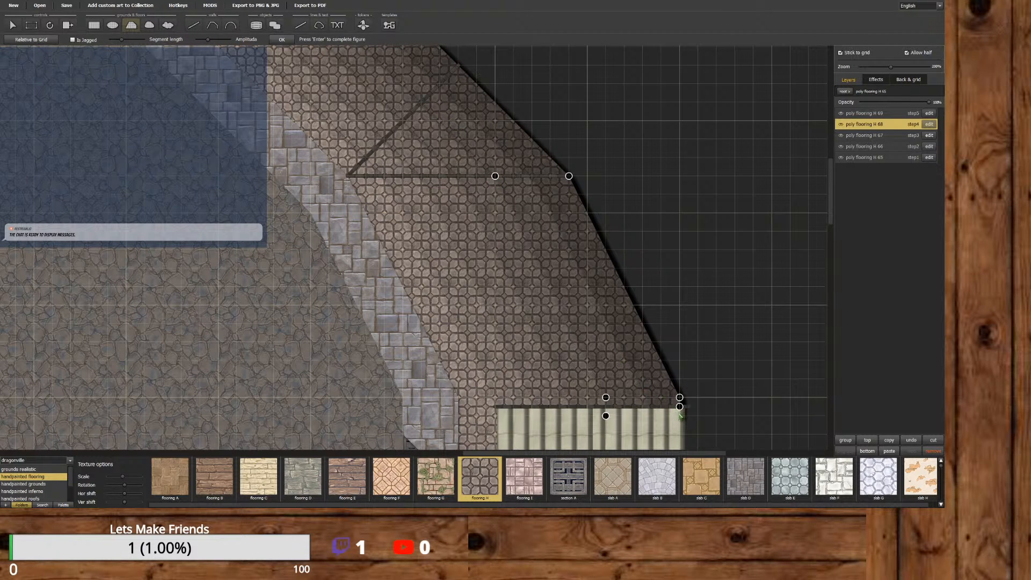
drag(681, 408, 680, 416)
Arrange step4's four end points around the north stairs' edge, two underneath and two beside it, and move its inner point onto the vertical seam.
drag(831, 191, 830, 129)
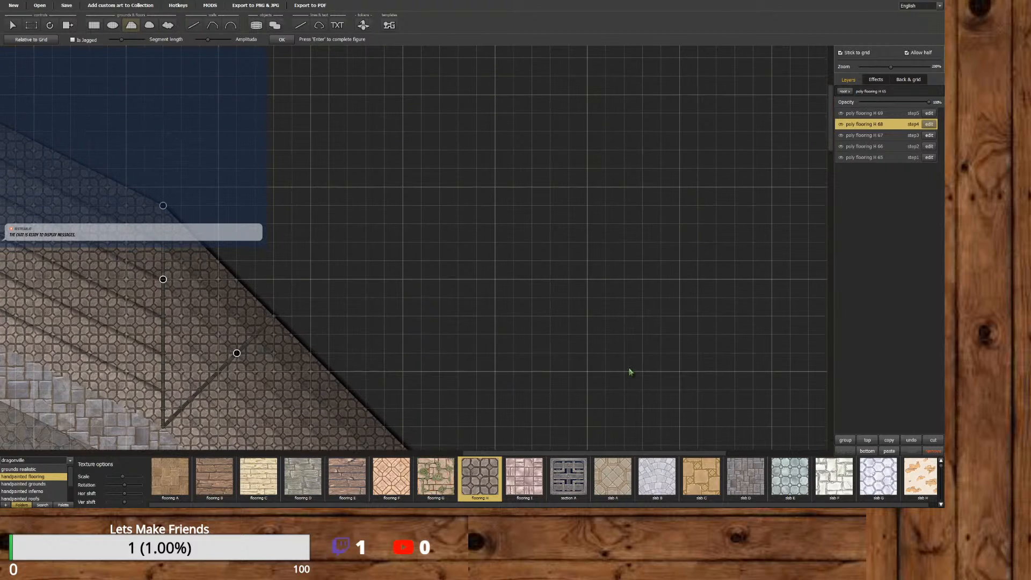
drag(584, 452, 457, 452)
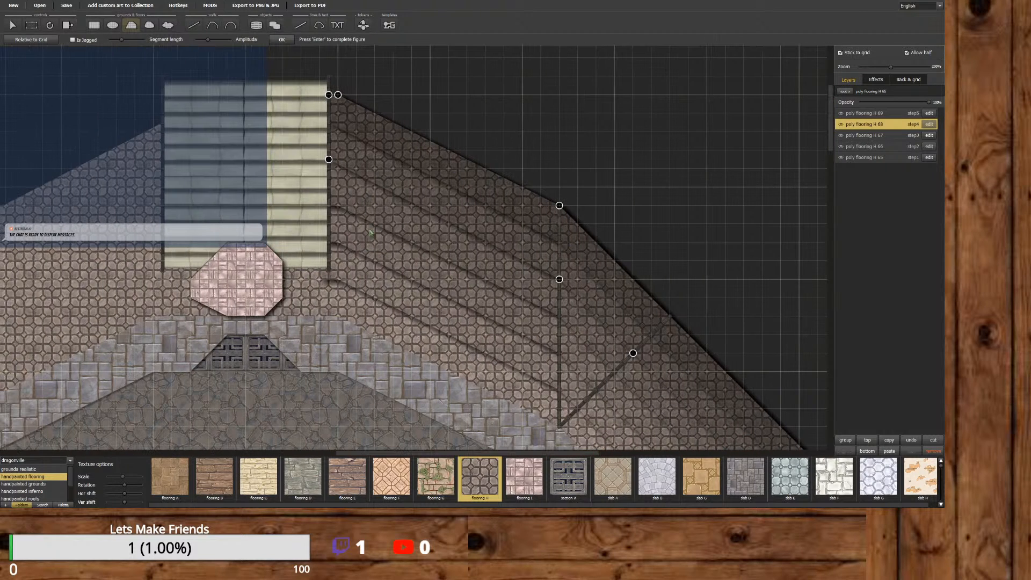
drag(329, 160, 338, 168)
drag(329, 95, 320, 168)
drag(338, 95, 320, 95)
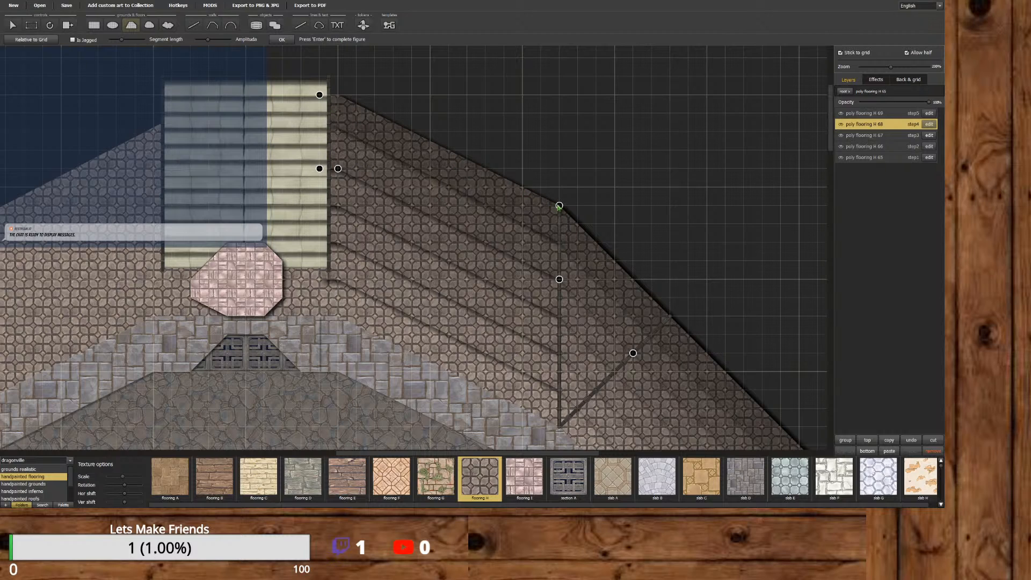
drag(320, 95, 337, 95)
drag(319, 168, 320, 95)
drag(339, 171, 325, 169)
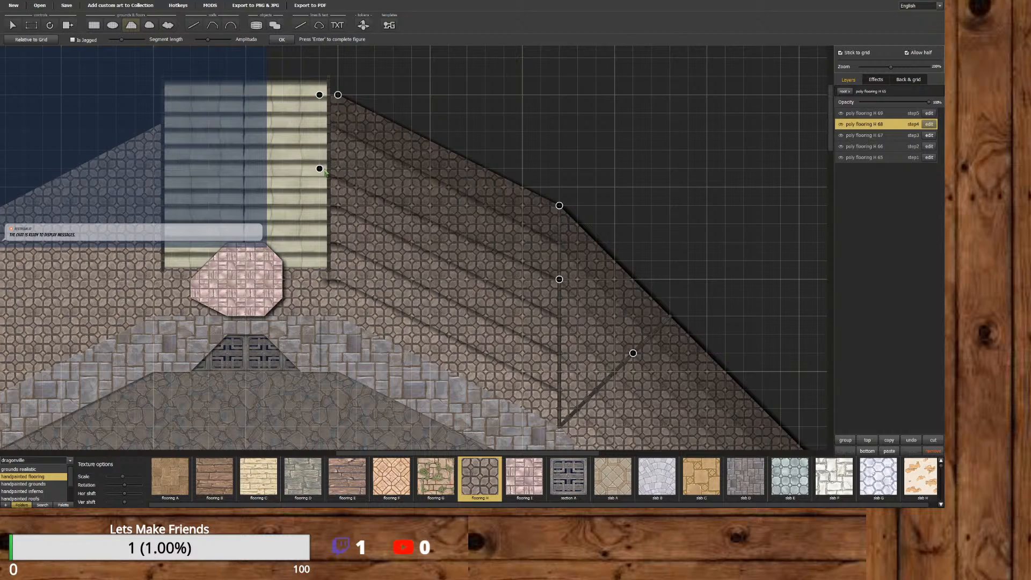
drag(559, 280, 337, 168)
drag(634, 353, 557, 280)
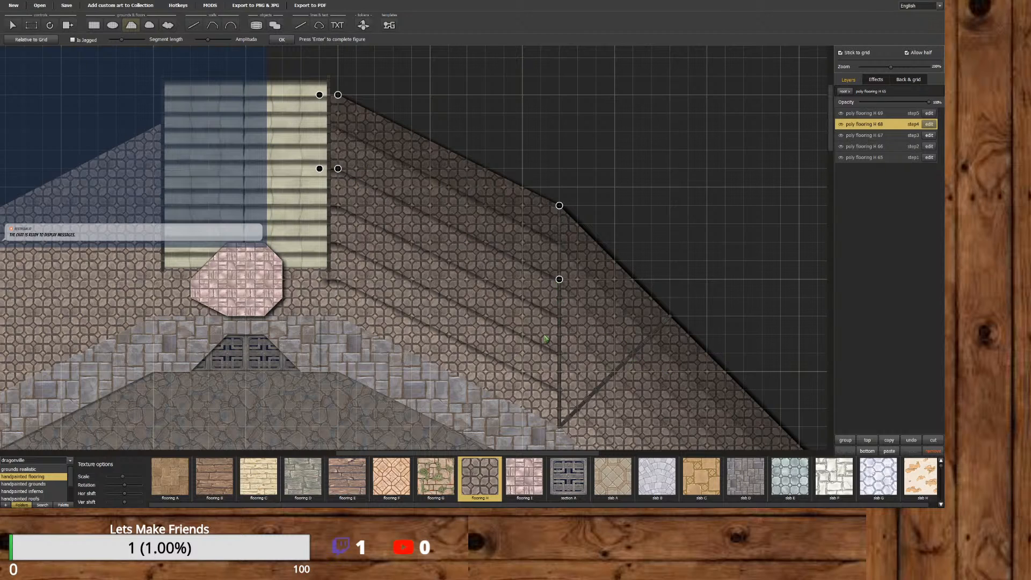
Edit step5 at the east stairs, tucking its end points underneath, adding a point just above them and setting the inner point on the horizontal seam.
drag(486, 454, 552, 455)
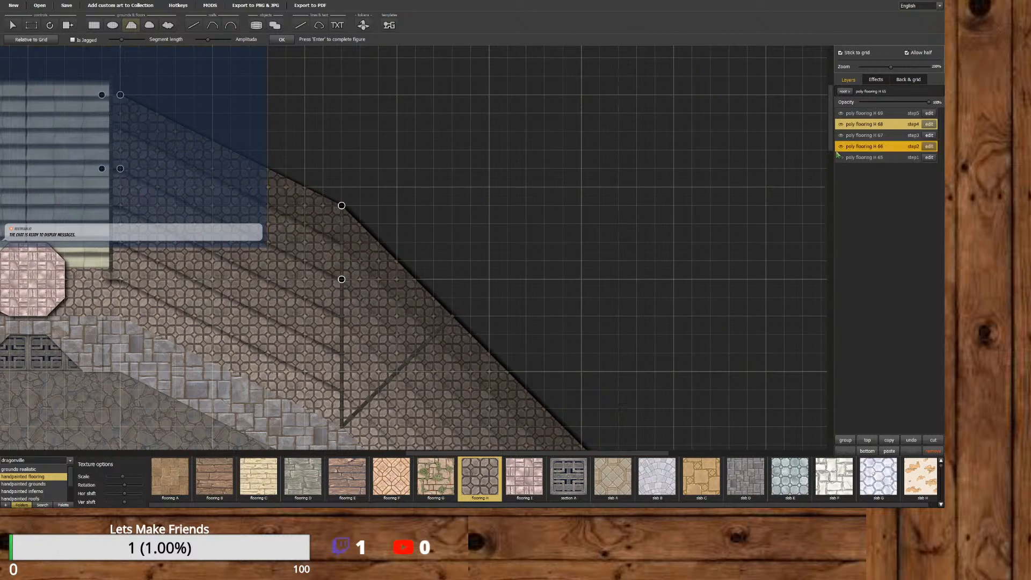
scroll(828, 147, down, 5)
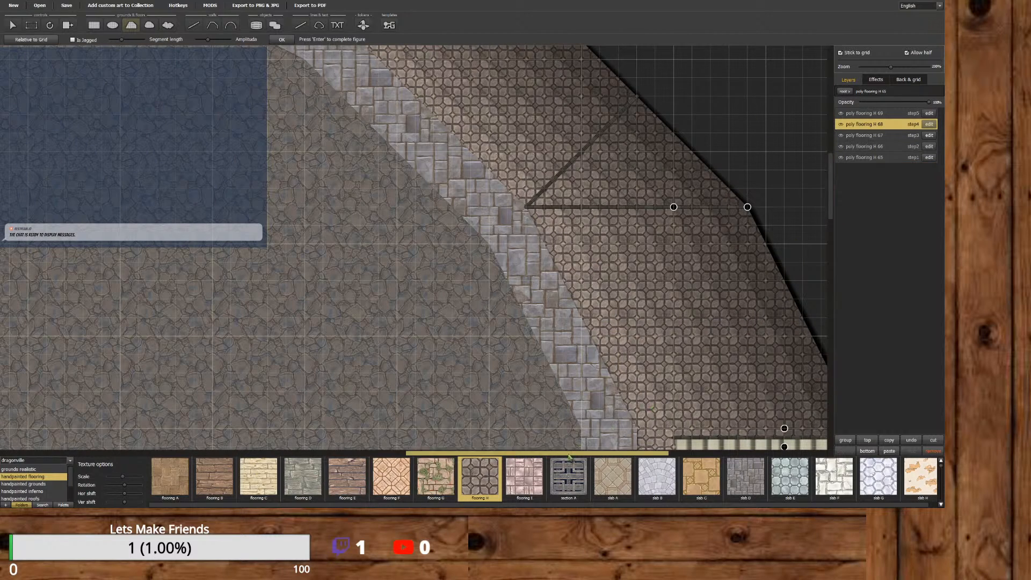
drag(574, 457, 632, 457)
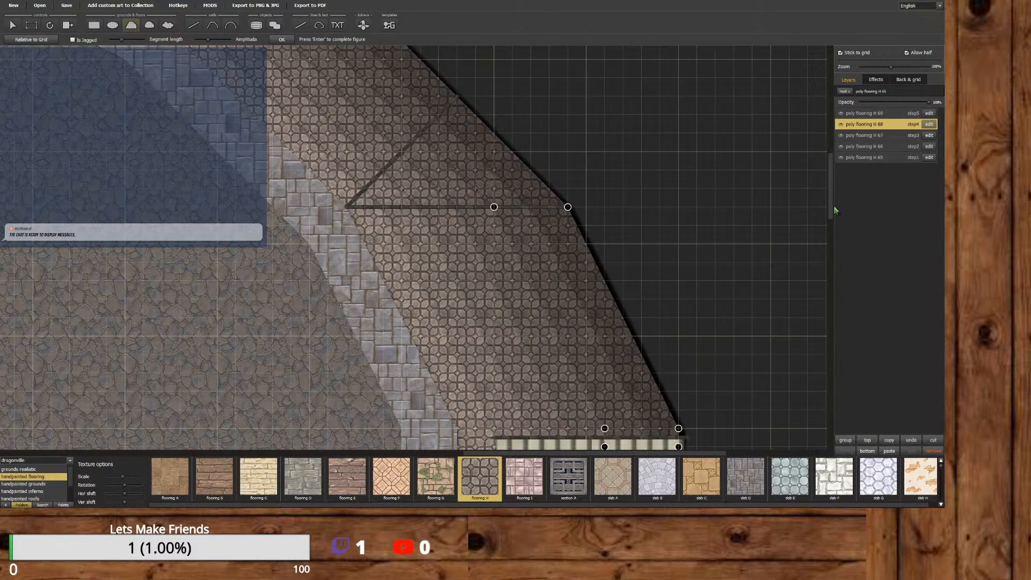
drag(834, 210, 814, 141)
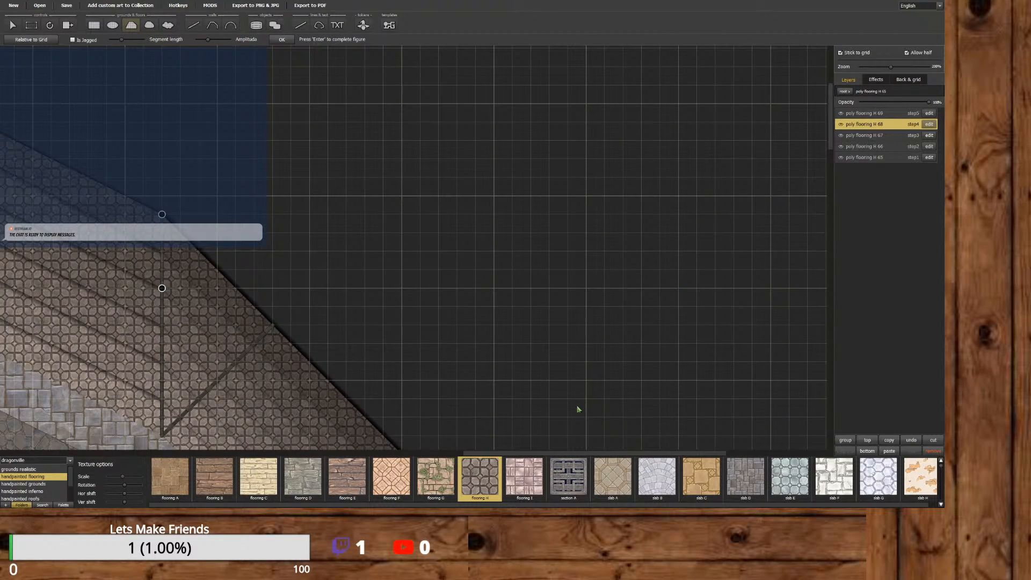
mouse_move(571, 453)
mouse_down()
mouse_move(487, 449)
mouse_move(567, 450)
mouse_up()
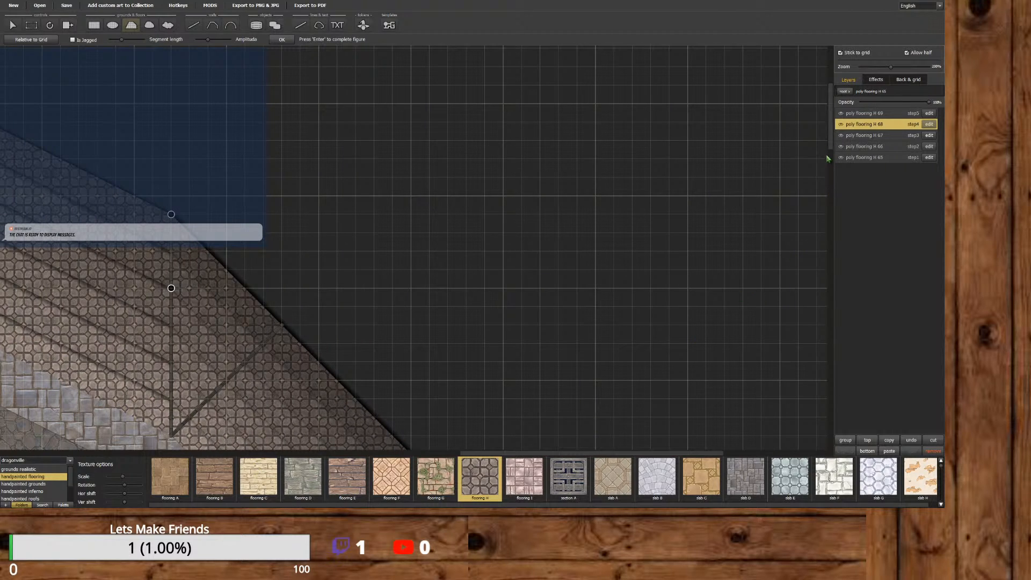
drag(829, 140, 826, 228)
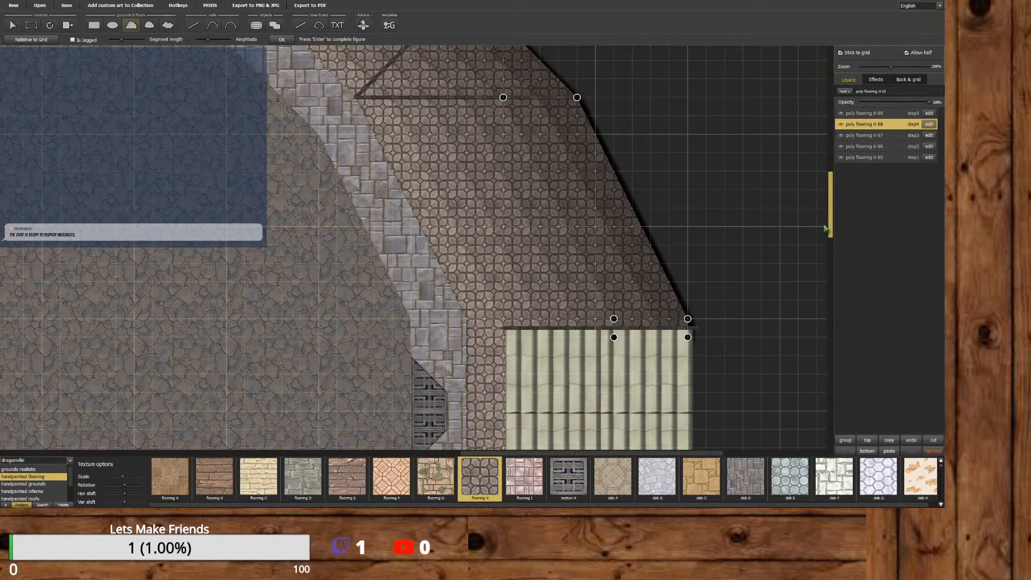
click(929, 114)
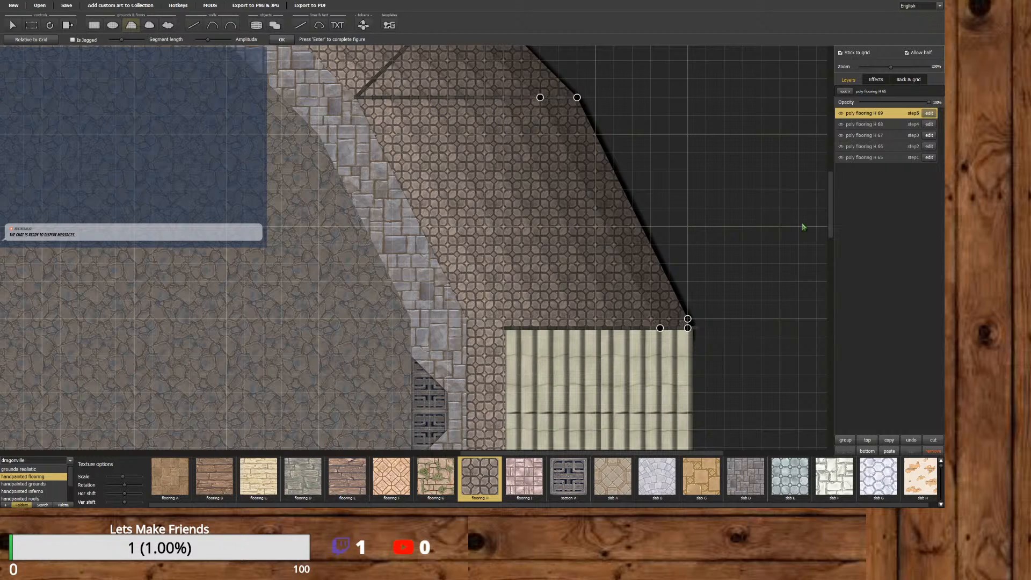
drag(688, 328, 652, 337)
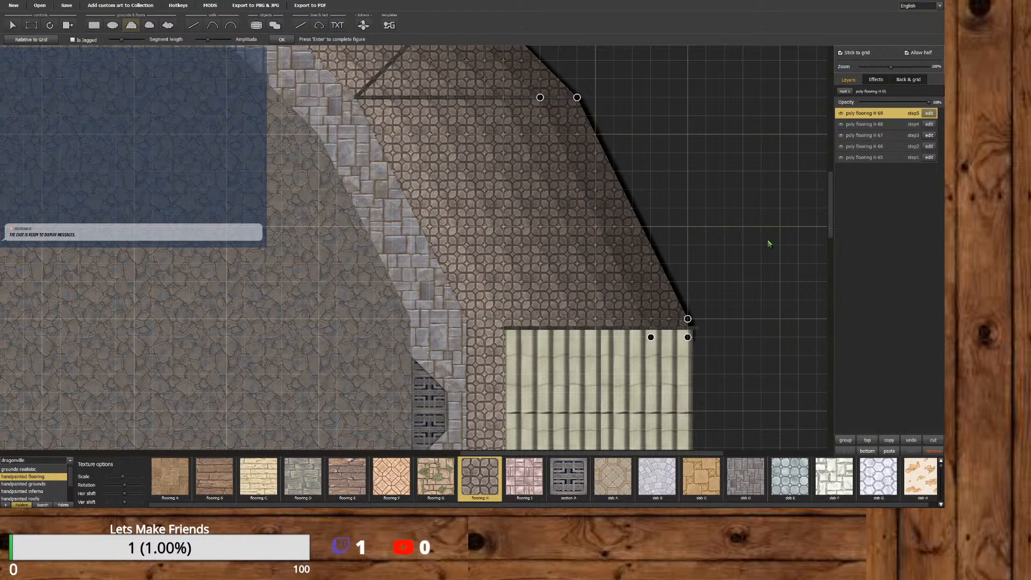
scroll(790, 231, up, 4)
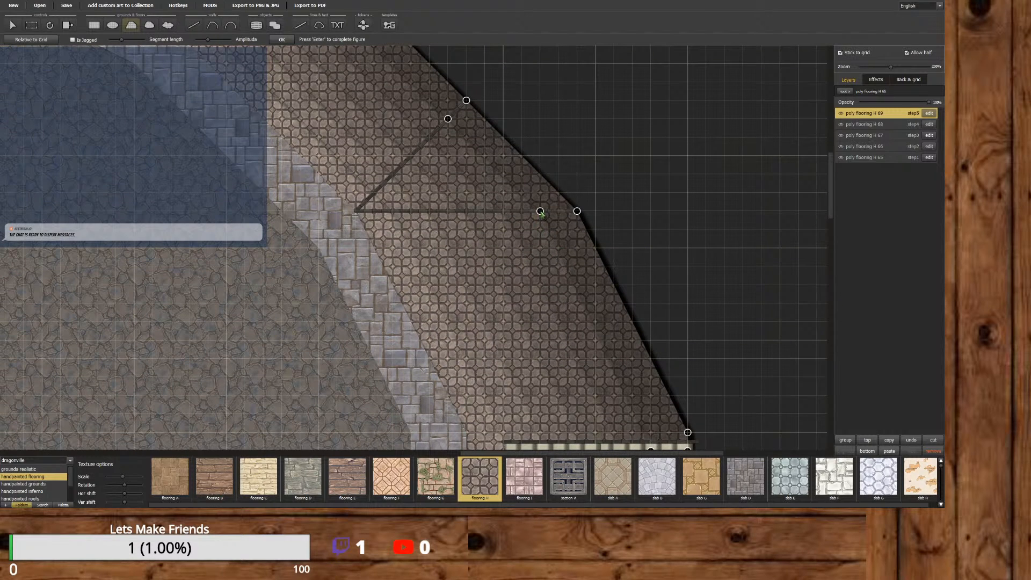
drag(540, 211, 648, 432)
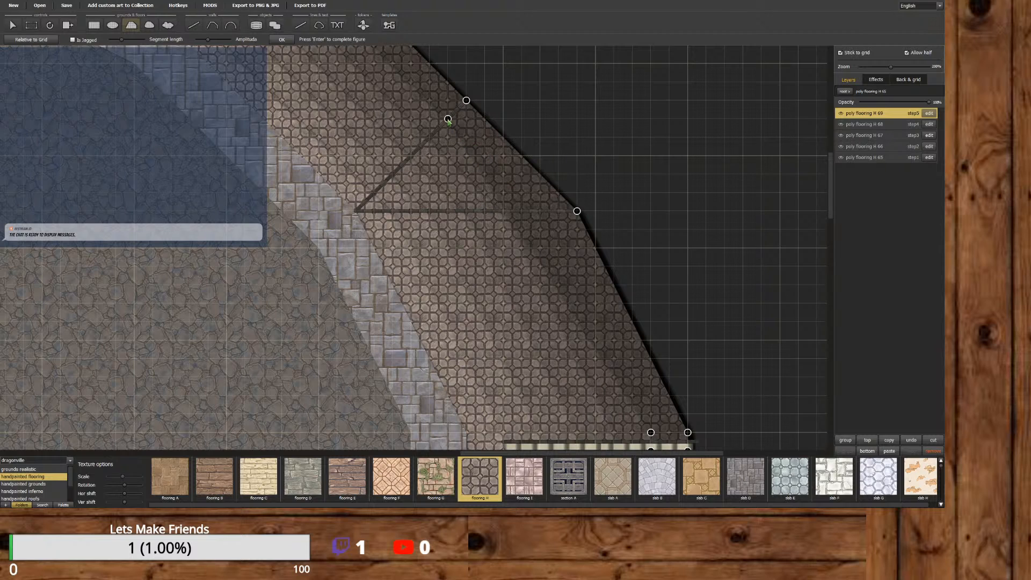
drag(448, 119, 540, 211)
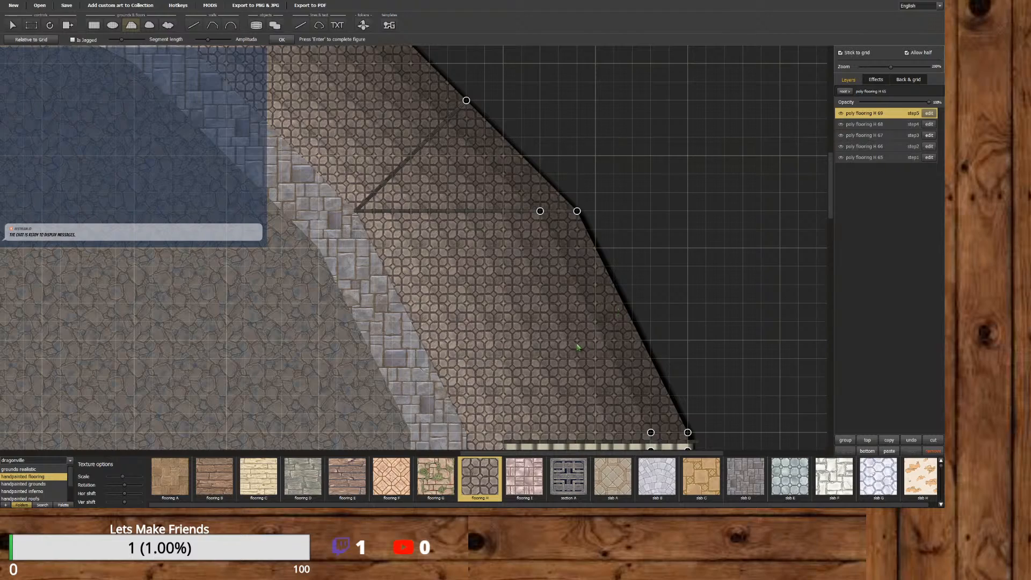
Tuck step5's two end points under the north stairs, place a point beside their edge, and set the inner point on the vertical seam.
scroll(650, 455, left, 5)
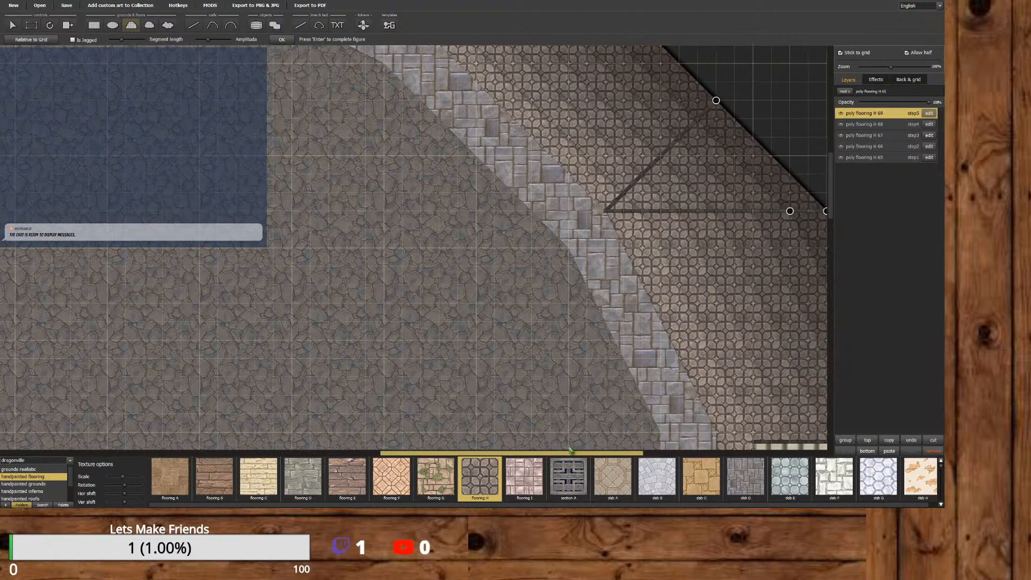
scroll(812, 178, up, 5)
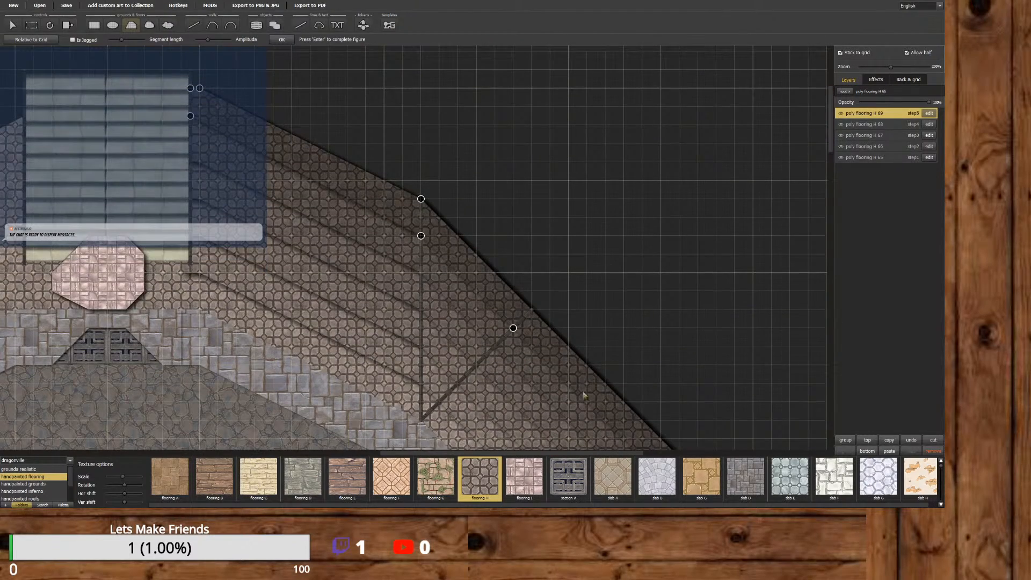
drag(551, 454, 494, 455)
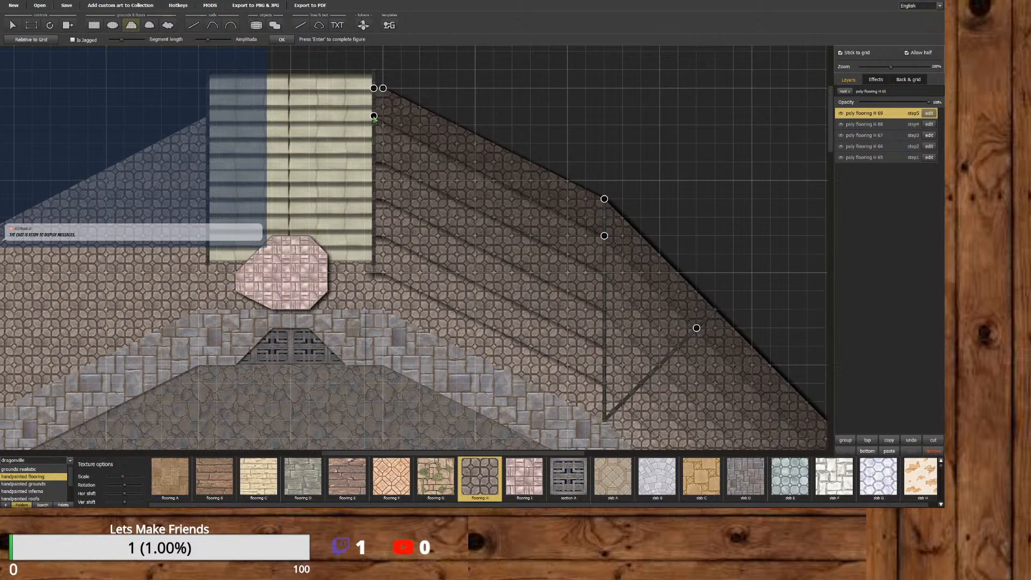
mouse_move(374, 116)
mouse_down()
mouse_move(384, 126)
mouse_move(364, 125)
mouse_up()
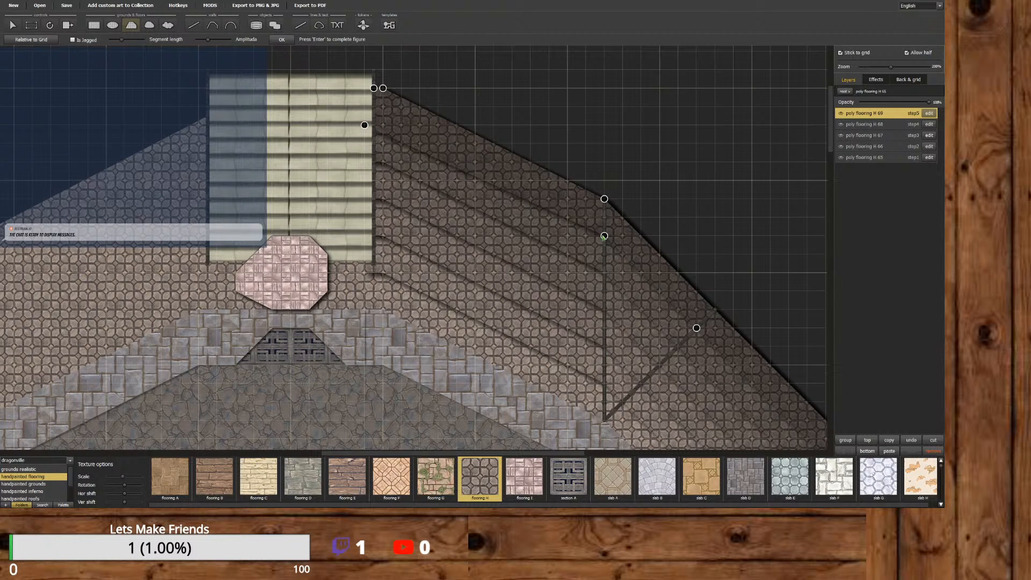
drag(604, 236, 383, 125)
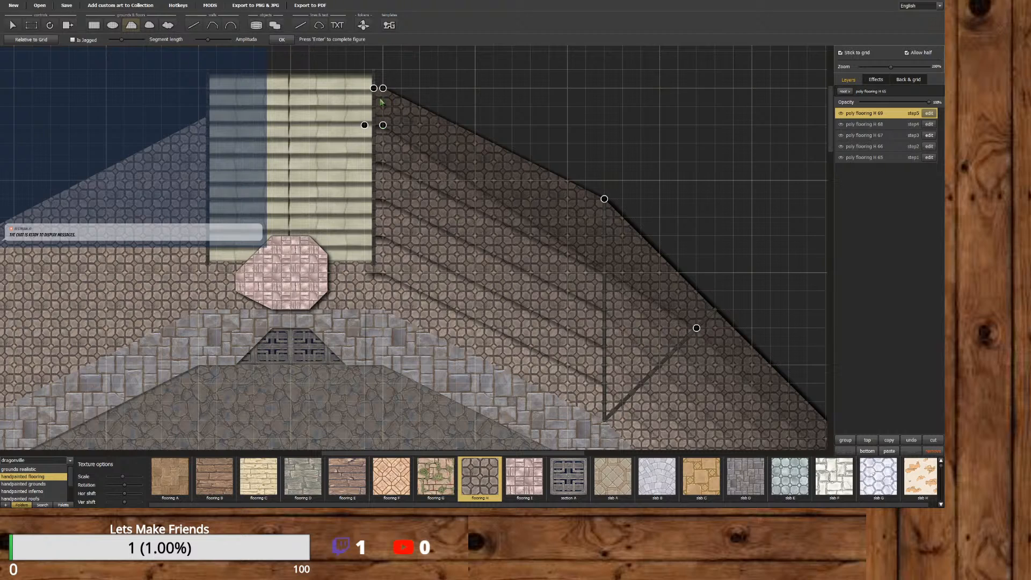
drag(374, 88, 364, 88)
drag(697, 329, 604, 236)
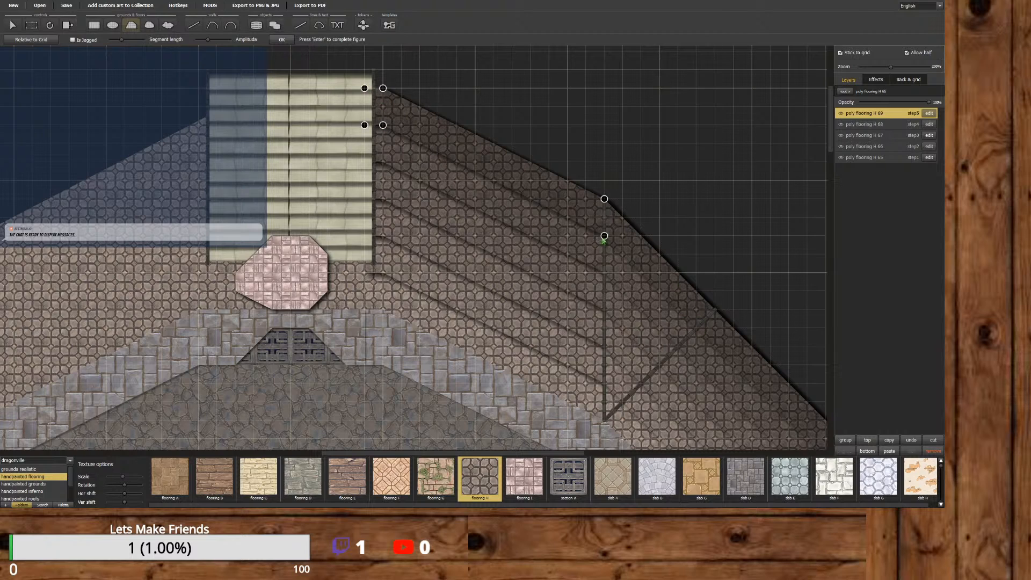
Check step5 at both stairways, return to the root layer level, and select the whole group of flooring steps, poly flooring H 65.
drag(550, 452, 644, 457)
drag(830, 150, 819, 239)
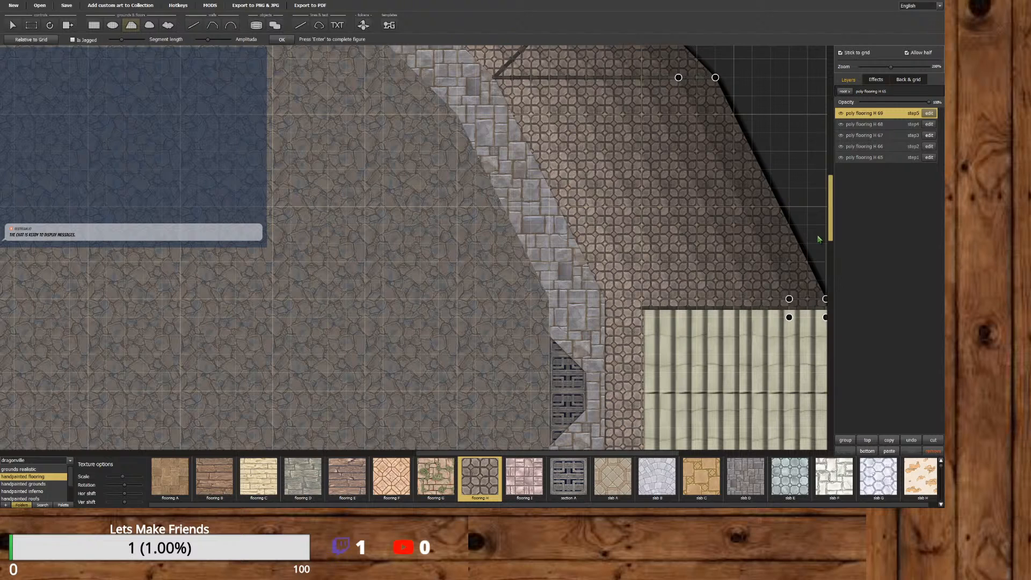
drag(818, 239, 812, 153)
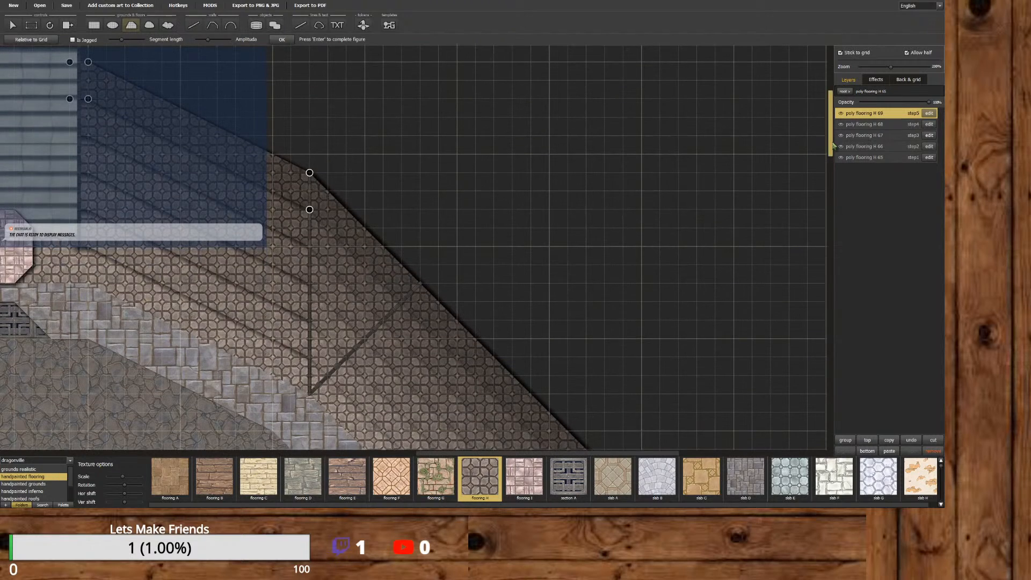
click(847, 91)
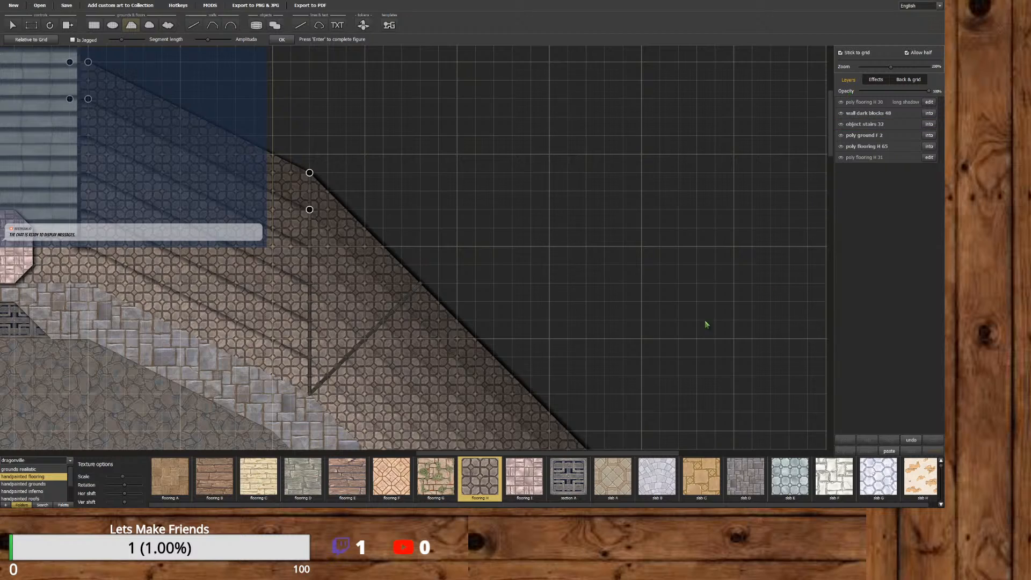
scroll(706, 324, down, 3)
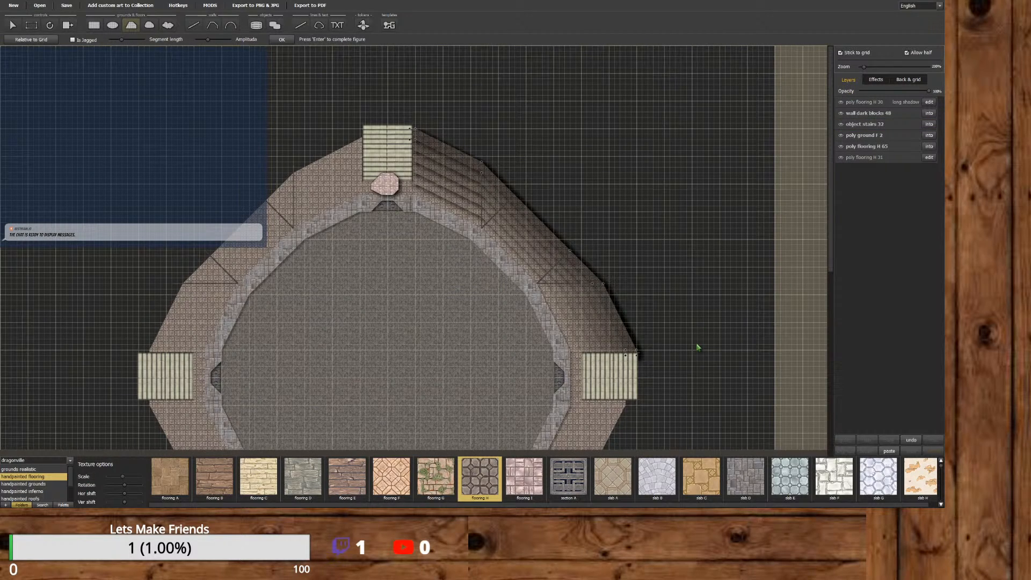
scroll(697, 348, up, 3)
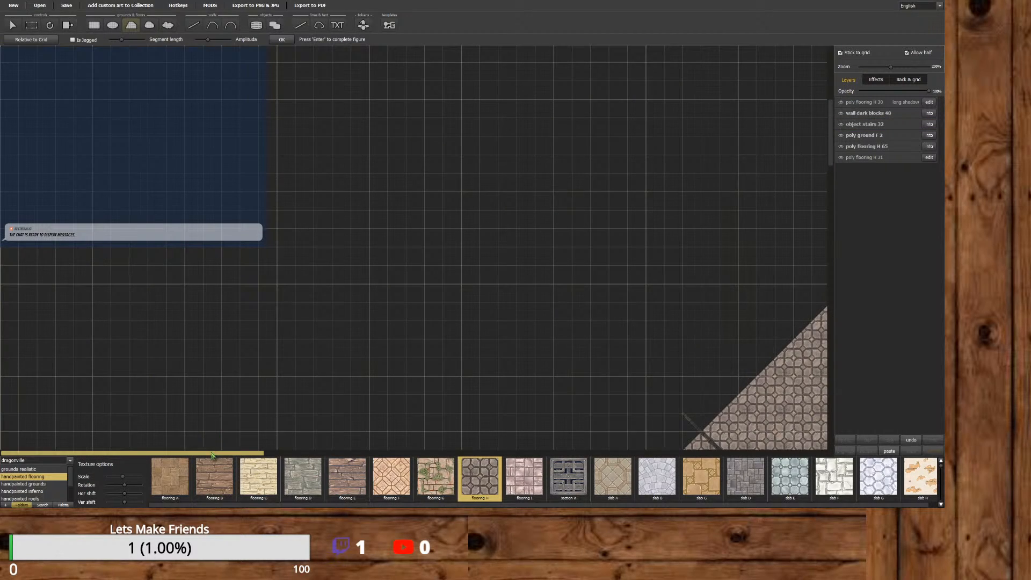
drag(213, 454, 595, 456)
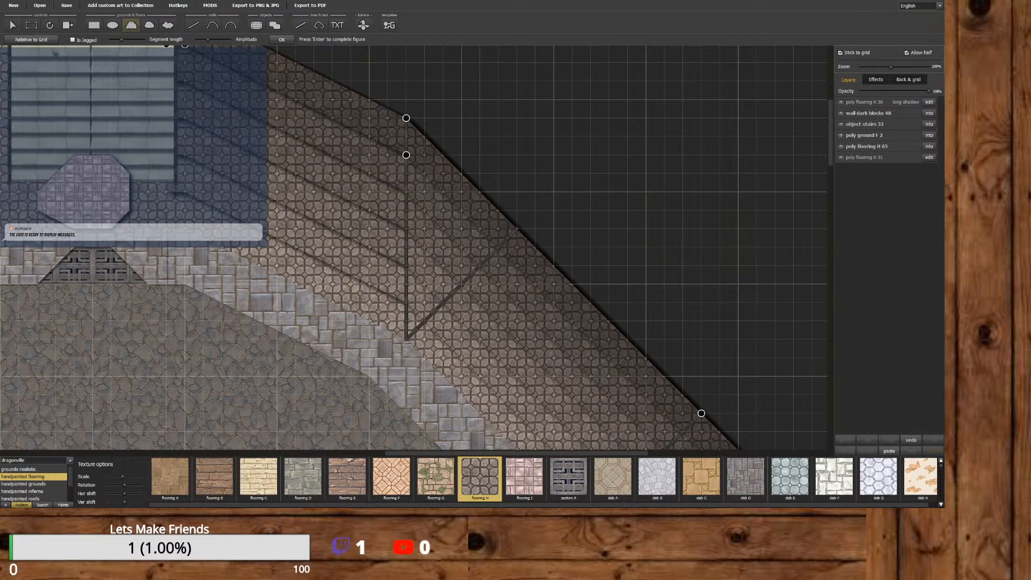
click(12, 25)
click(571, 340)
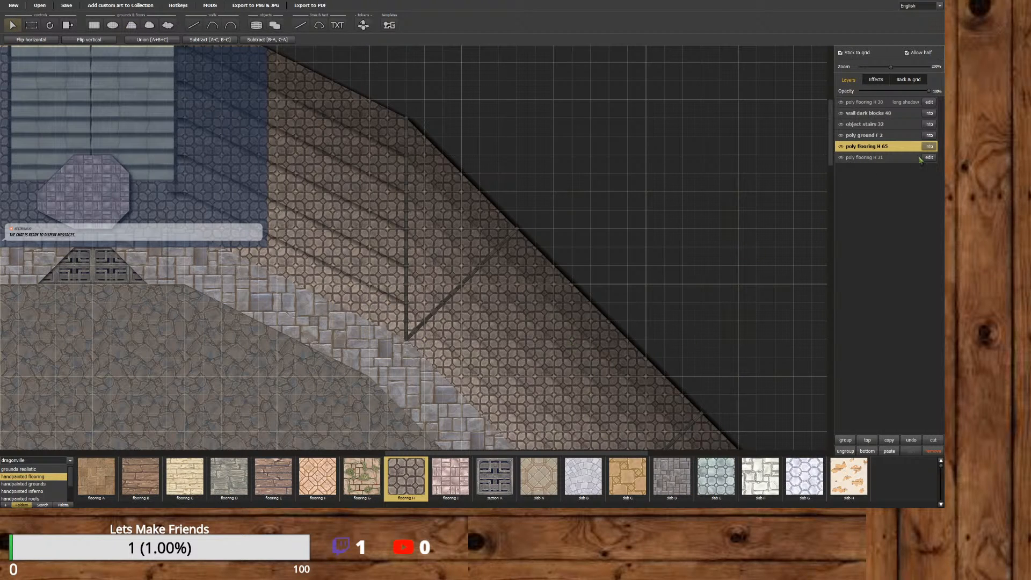
scroll(813, 325, down, 5)
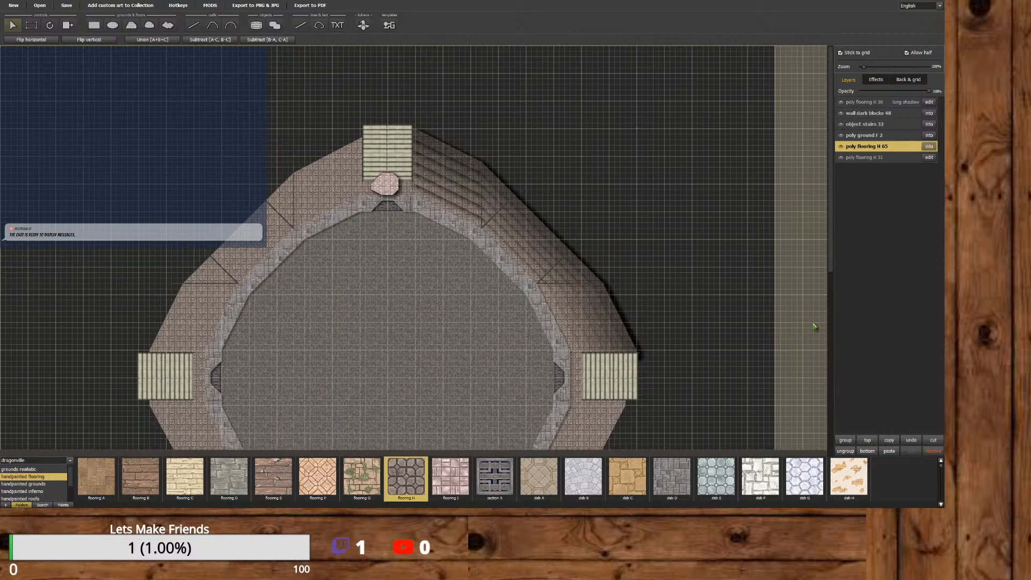
Paste three copies of the poly flooring H 65 step group.
click(891, 454)
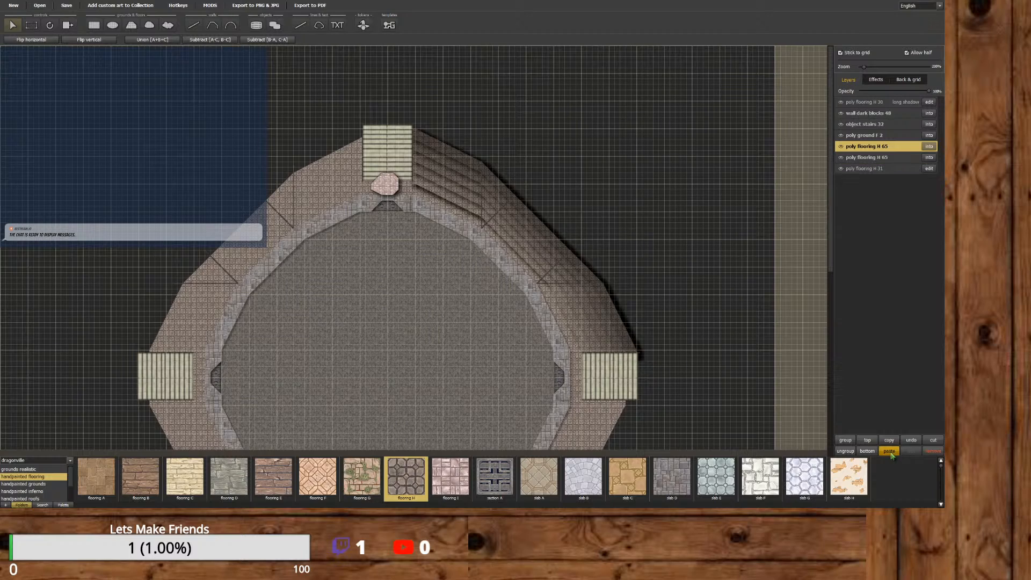
click(891, 454)
click(891, 454)
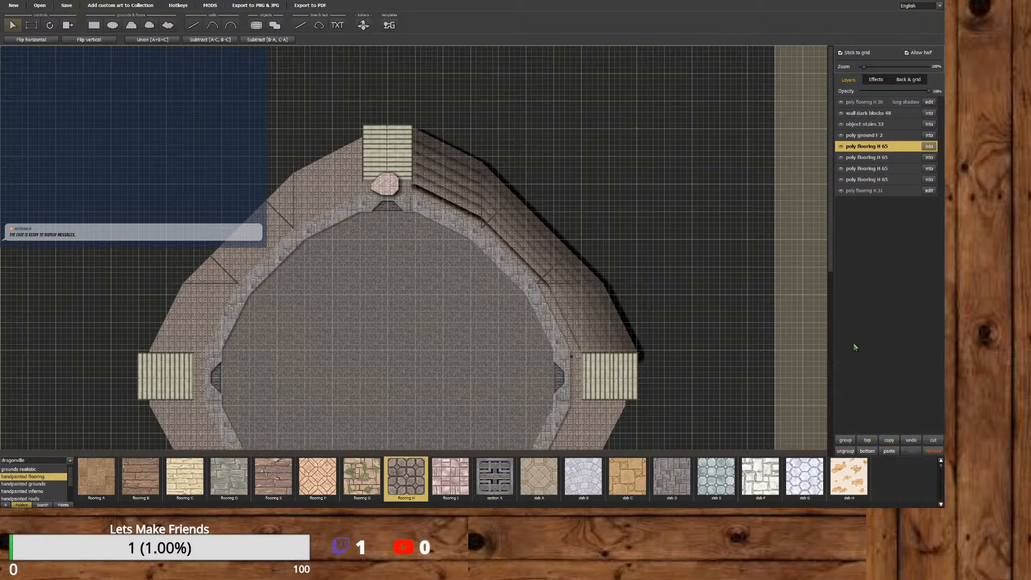
drag(830, 215, 819, 240)
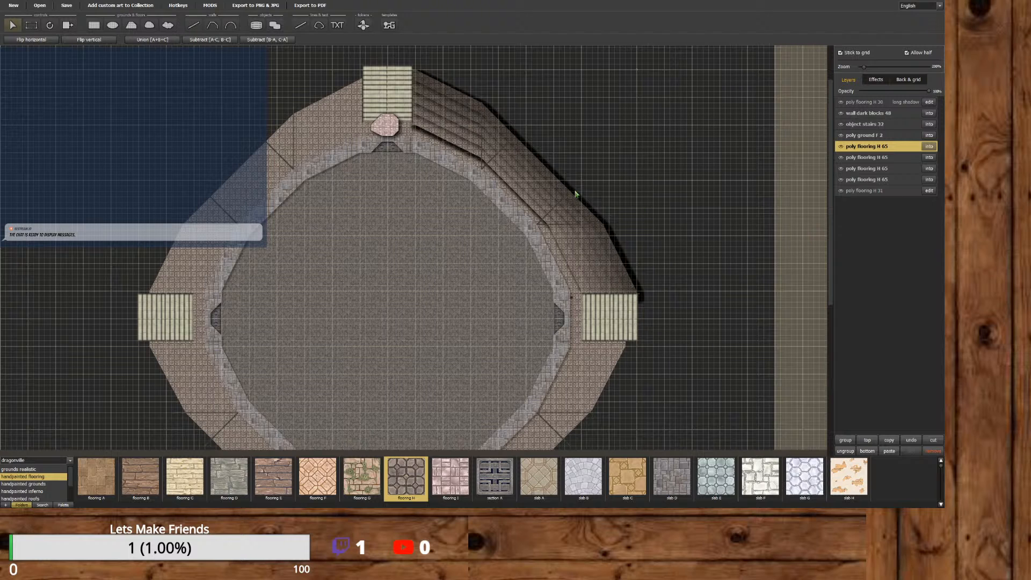
key(ctrl+v)
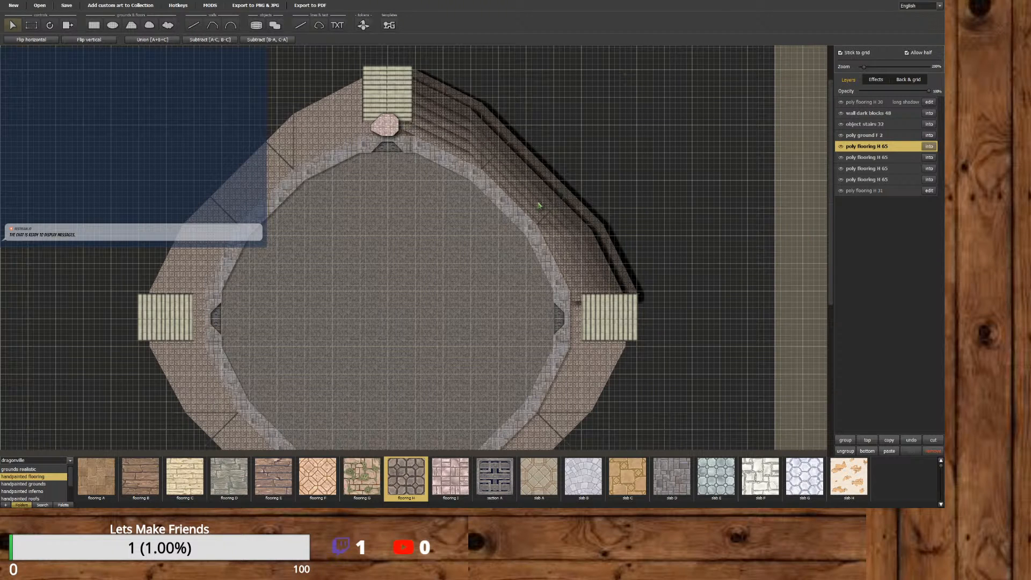
Flip one copied step group horizontally and vertically, and place it near the ring's southwest side.
drag(558, 199, 183, 224)
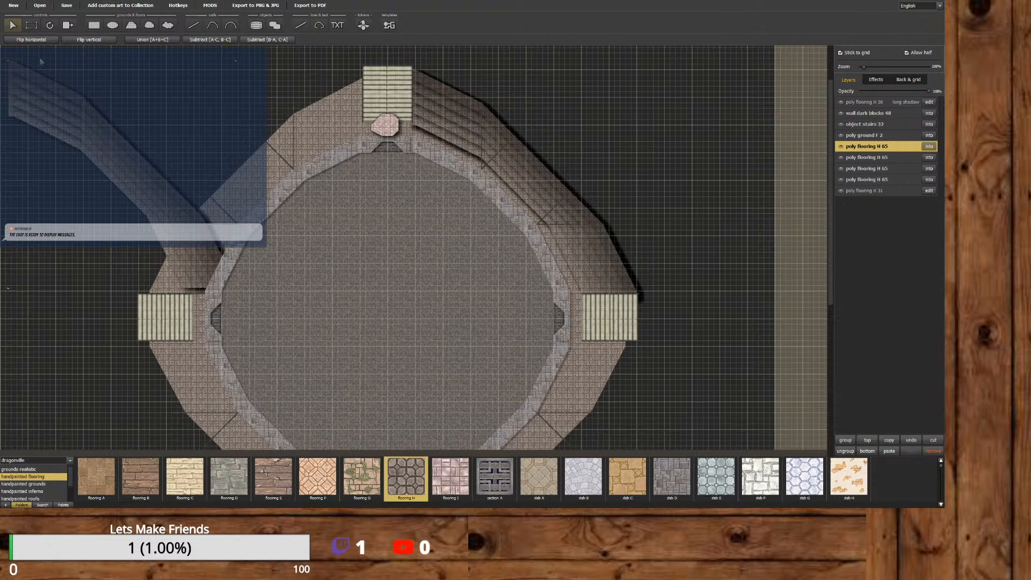
click(35, 41)
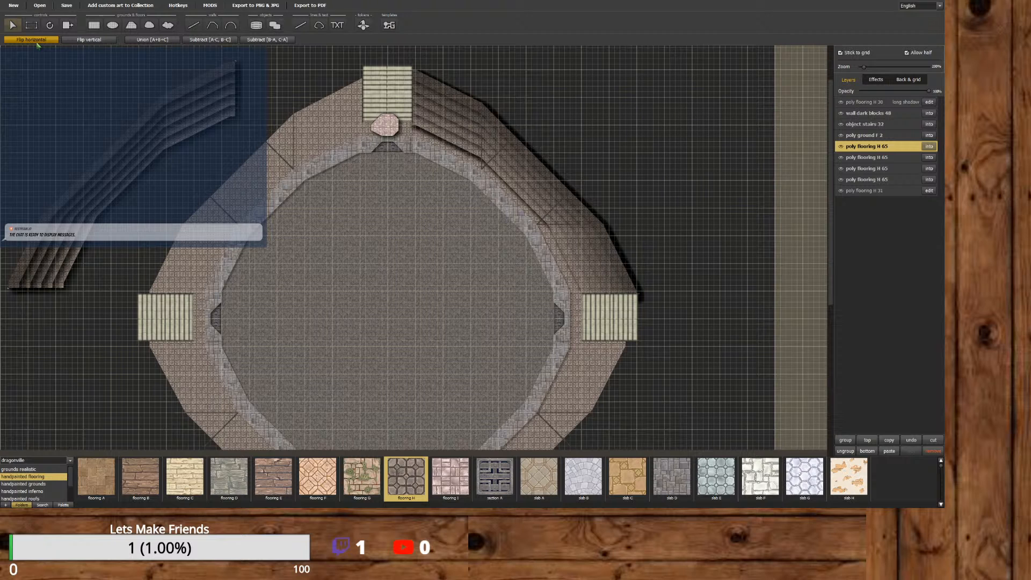
click(89, 40)
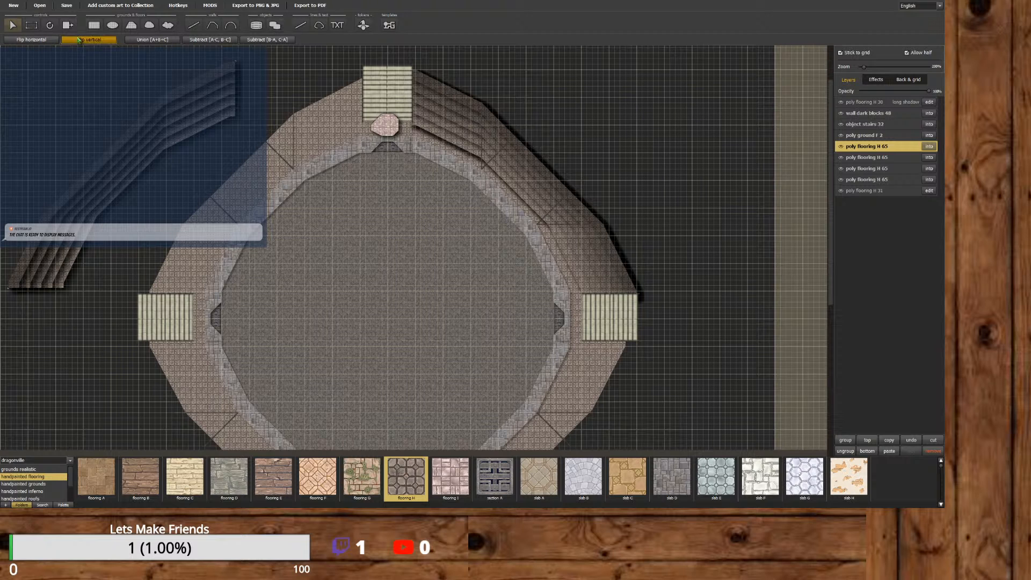
drag(96, 184, 125, 368)
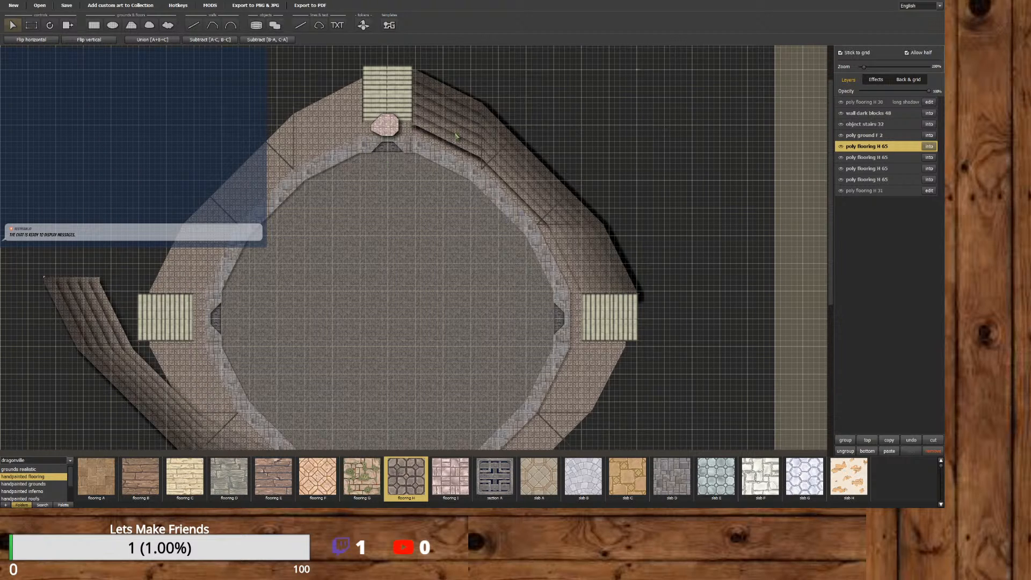
Flip a second step group horizontally for the ring's northwest side and a third vertically for the southeast side, placing each nearby.
drag(489, 143, 96, 101)
click(32, 40)
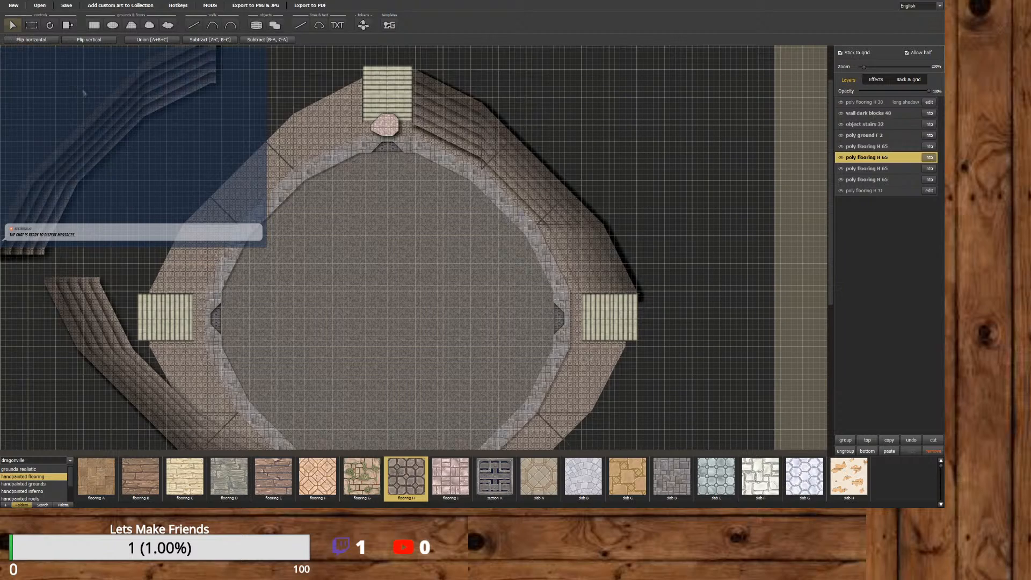
drag(176, 122, 278, 125)
drag(507, 149, 620, 324)
click(88, 39)
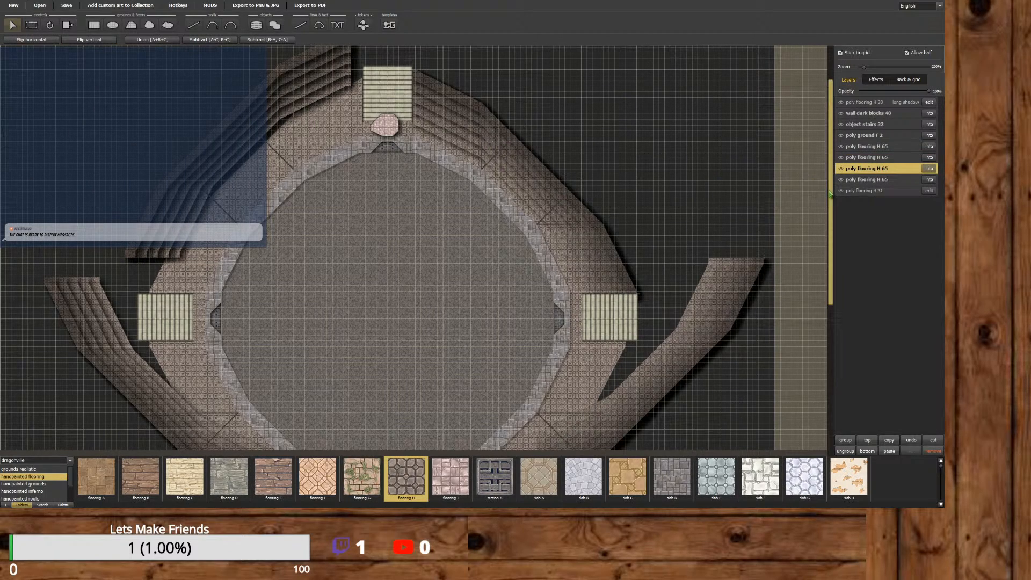
Fit the northwest step group against the west edge of the north stairs, mirroring the original steps on the other side.
drag(830, 193, 714, 330)
scroll(714, 329, up, 3)
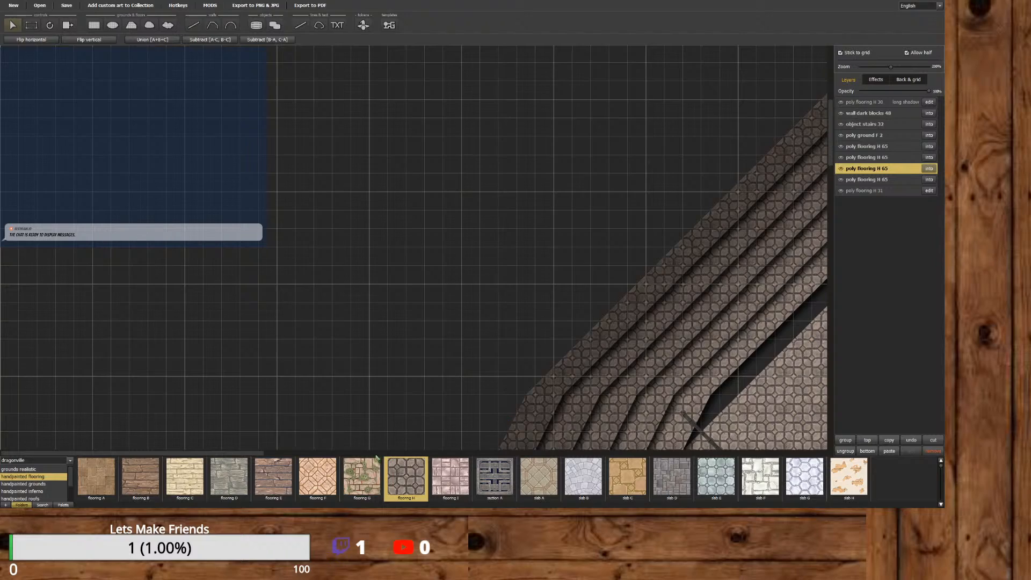
drag(256, 452, 498, 453)
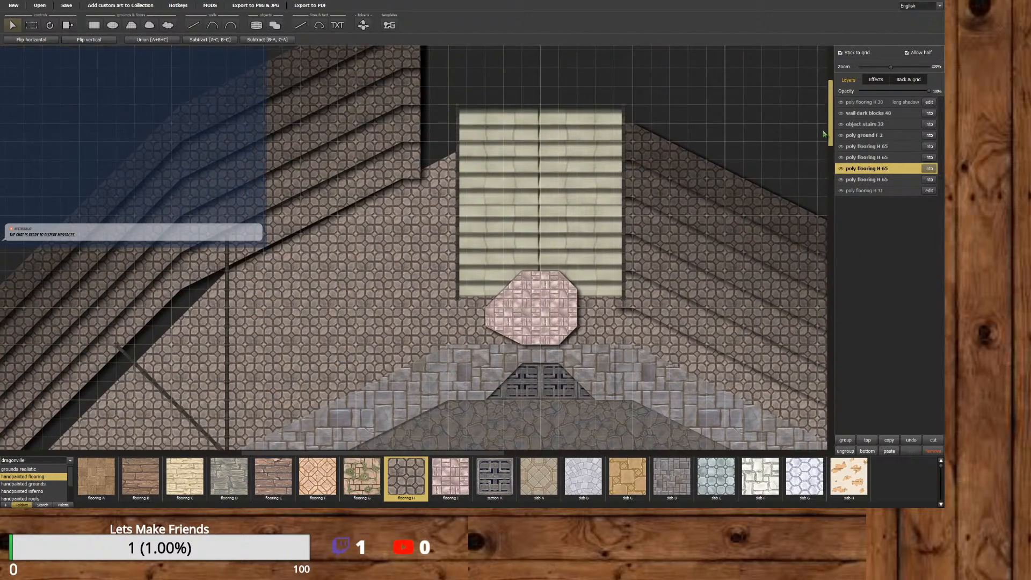
drag(830, 132, 830, 113)
drag(347, 151, 387, 278)
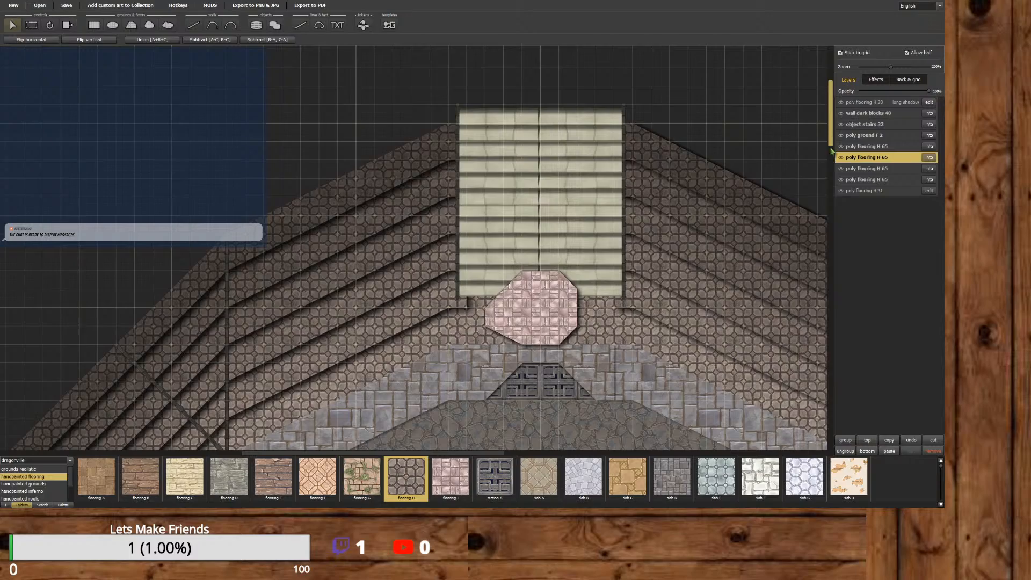
Fit the southwest step group against the south edge of the west stairs, aligning its outer corner with the stairs' outer end.
drag(831, 151, 789, 280)
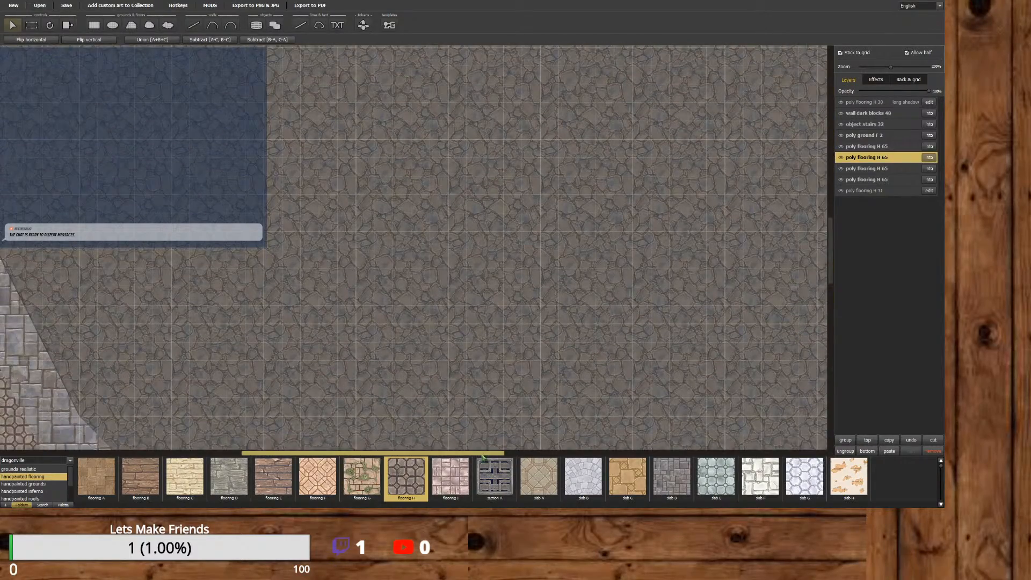
drag(482, 454, 304, 453)
click(379, 412)
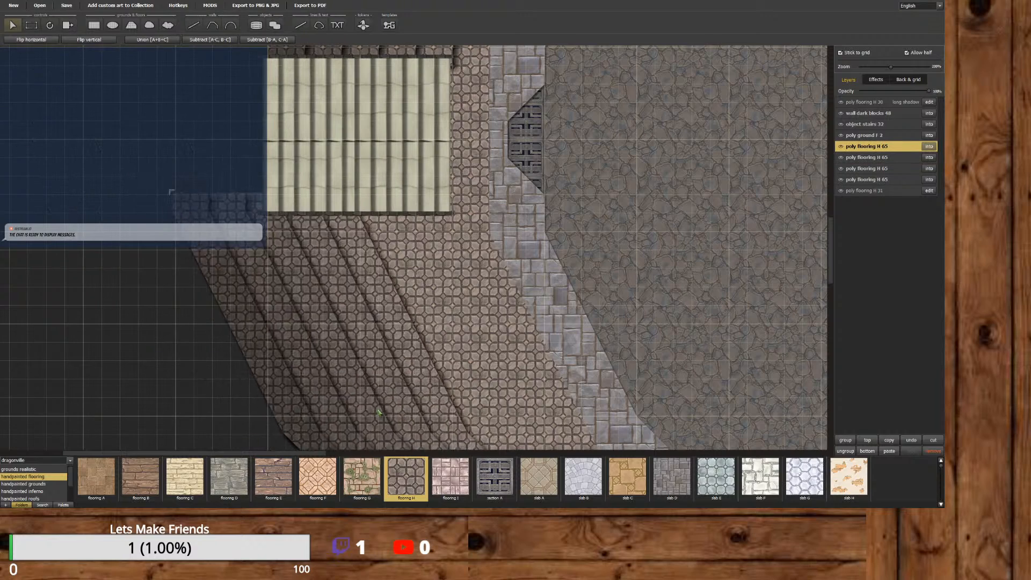
drag(379, 413, 407, 313)
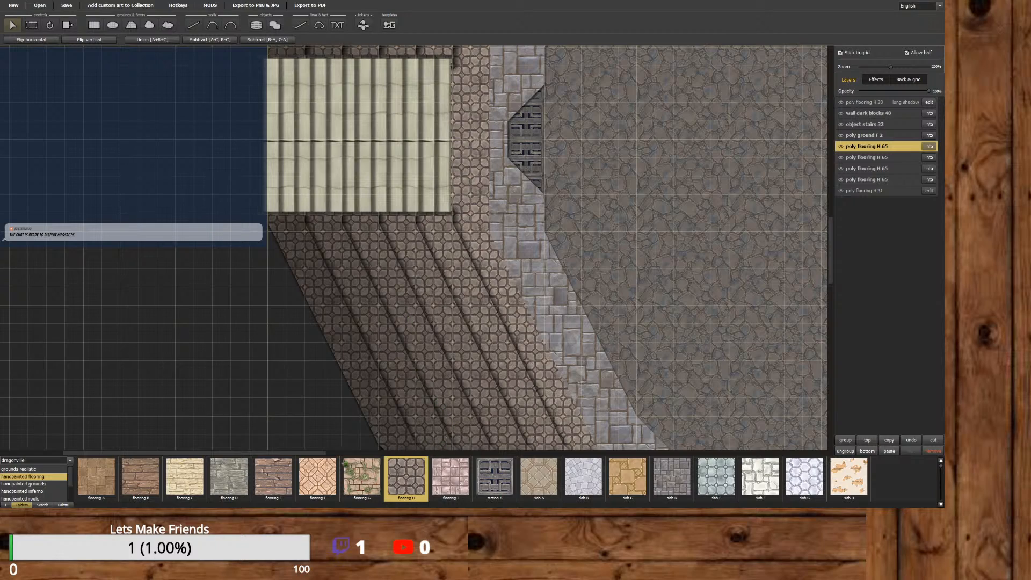
Fit the southeast step group against the east edge of the south stairs, aligning its outer bend with the vertical flooring seam.
drag(302, 454, 428, 456)
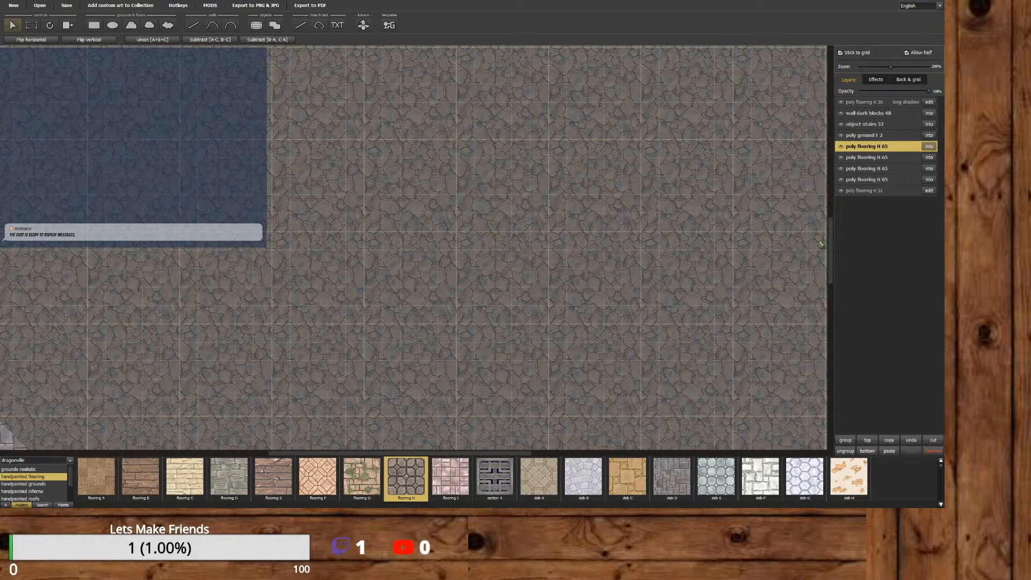
drag(829, 251, 816, 342)
drag(521, 453, 669, 427)
drag(596, 80, 176, 358)
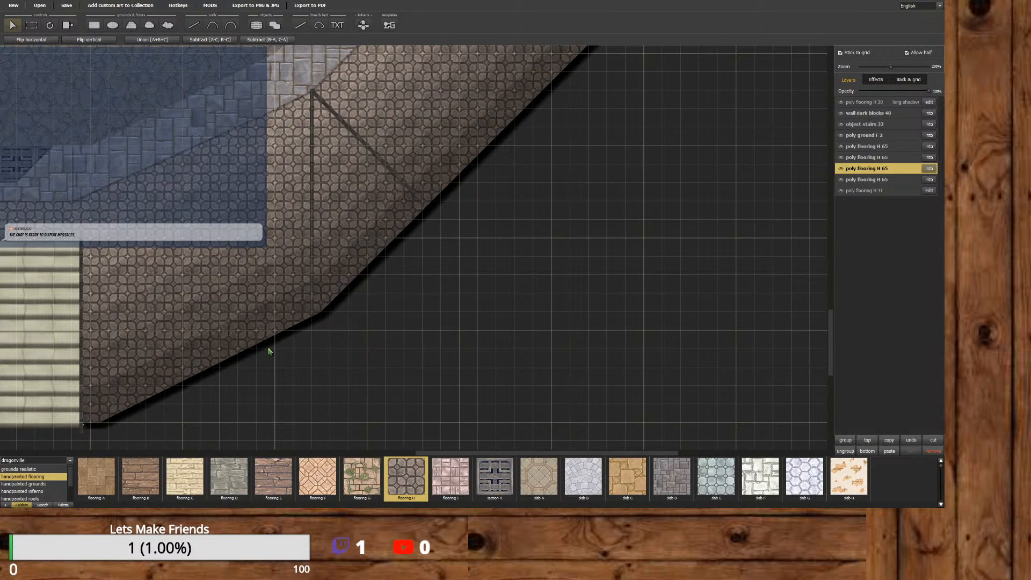
mouse_move(271, 349)
mouse_down()
mouse_move(278, 343)
mouse_move(256, 347)
mouse_move(265, 346)
mouse_up()
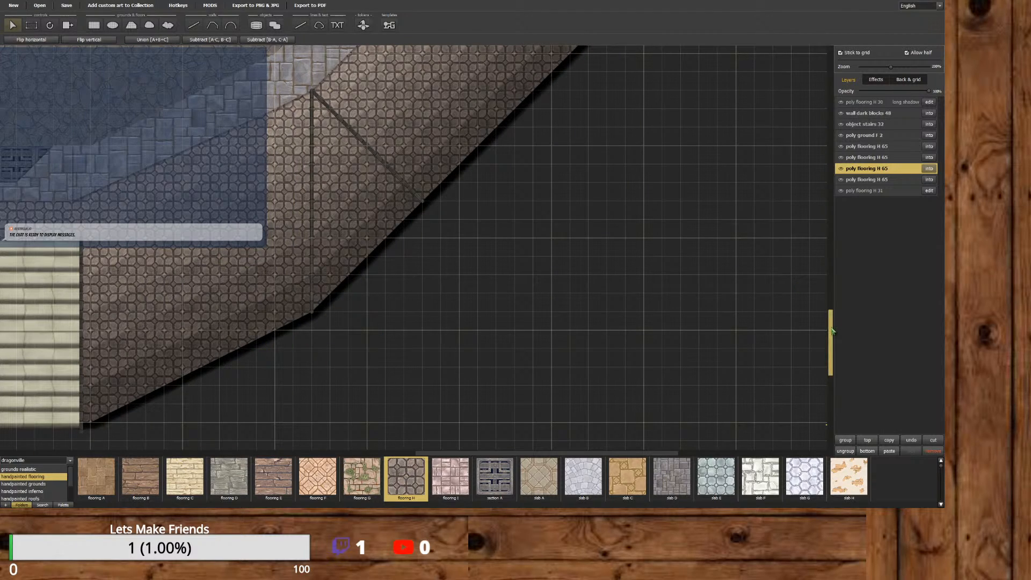
Check how the steps meet the east stairs, enter the object stairs 32 group, and select the wall along those stairs' north edge.
drag(831, 327, 829, 221)
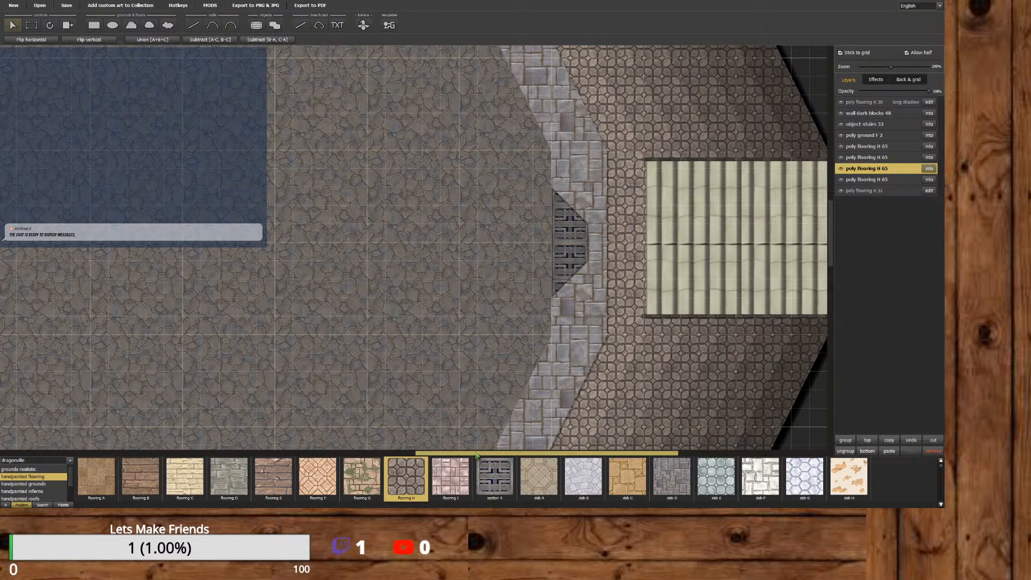
drag(474, 454, 510, 454)
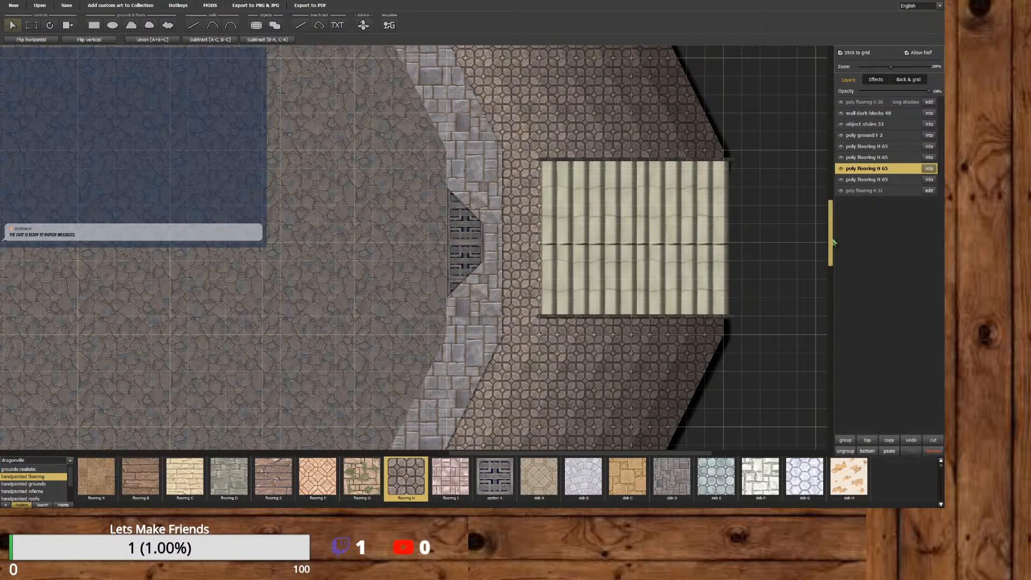
mouse_move(834, 243)
mouse_down()
mouse_move(831, 265)
mouse_move(823, 248)
mouse_up()
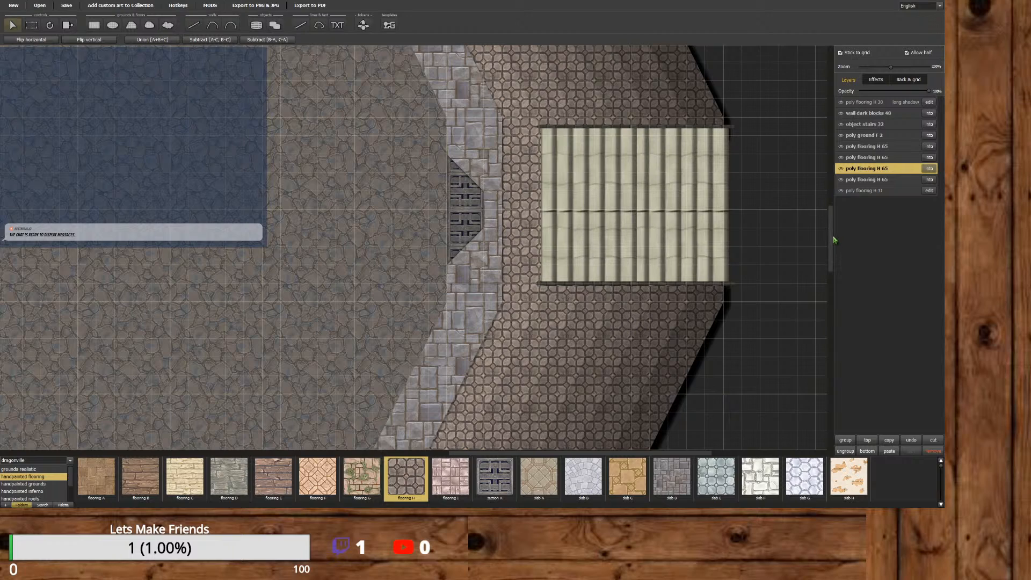
scroll(830, 240, up, 5)
scroll(830, 240, down, 6)
click(655, 213)
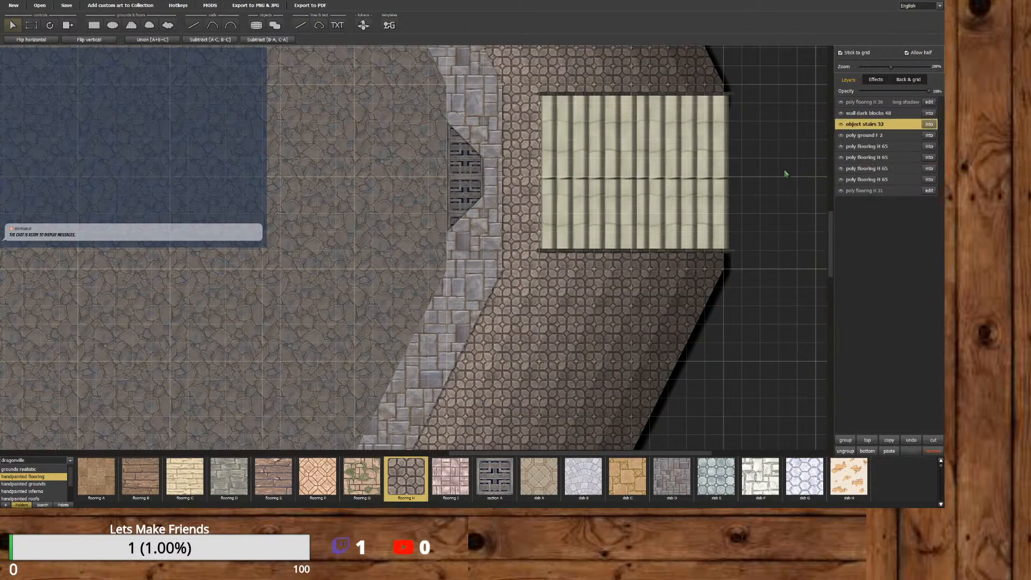
click(929, 124)
scroll(832, 230, up, 1)
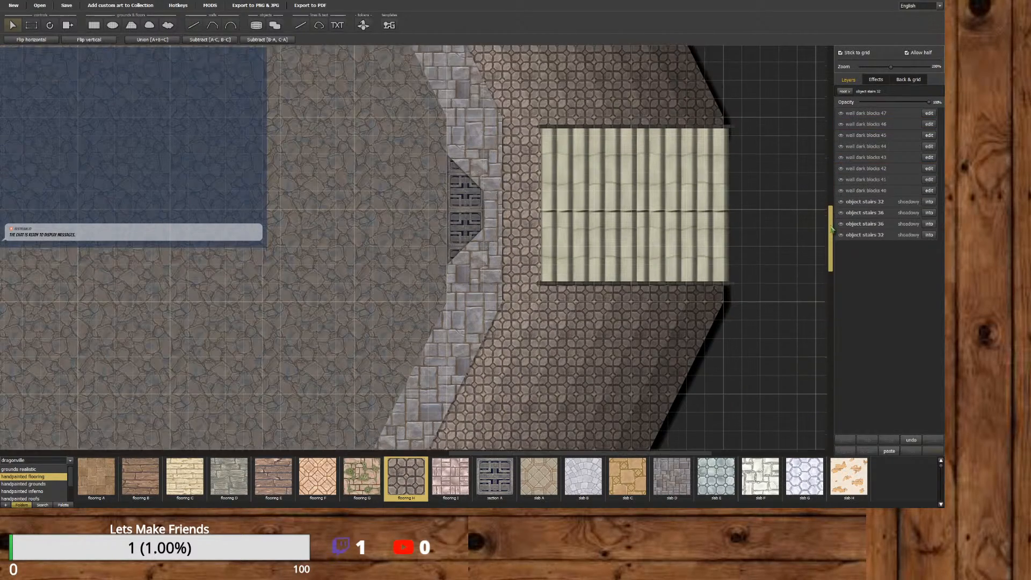
scroll(831, 229, up, 1)
click(725, 139)
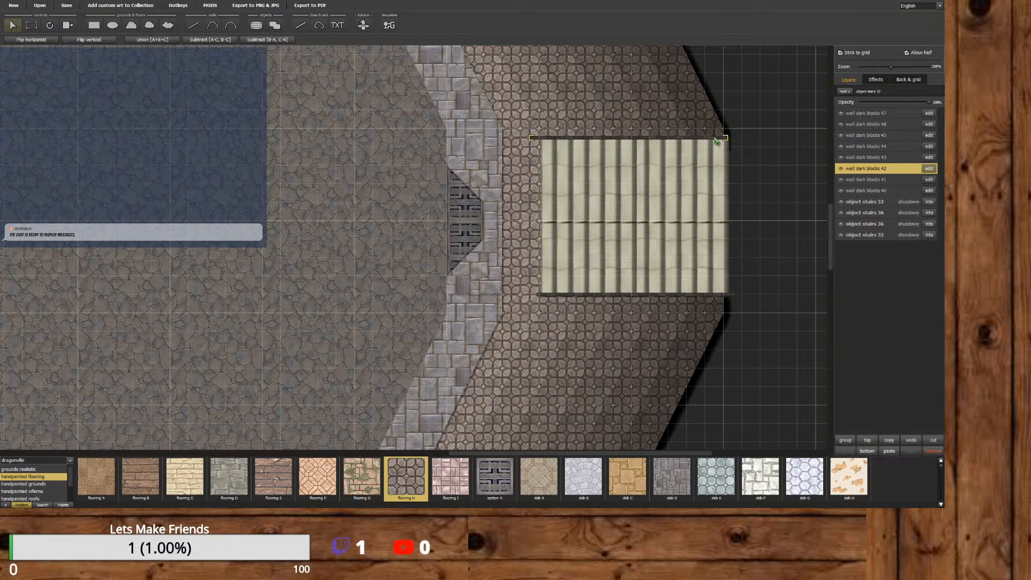
click(707, 231)
Nudge the south stairs slightly north to line up with the adjoining steps, and shift both of their side walls to match.
drag(831, 237, 832, 322)
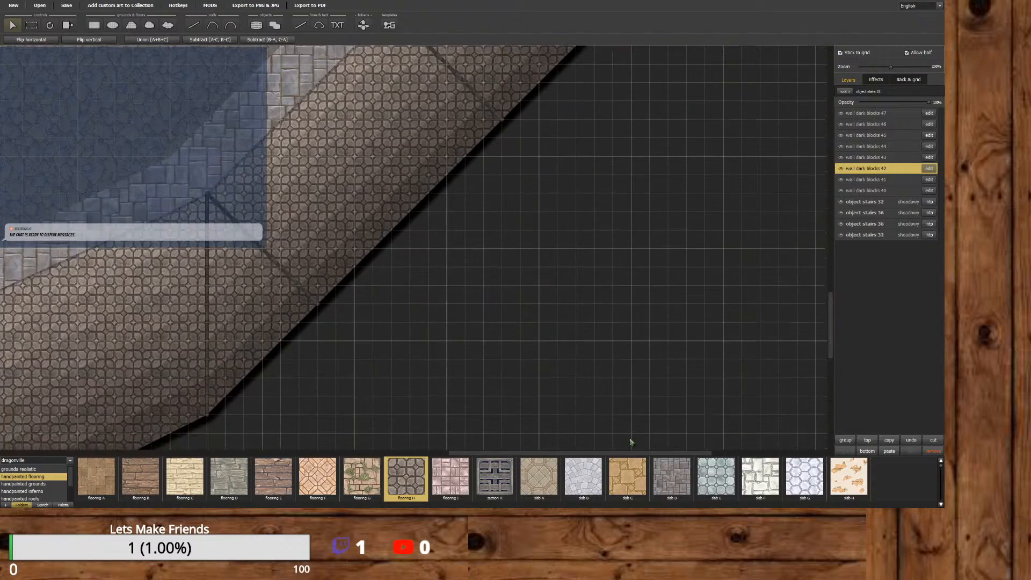
drag(619, 454, 403, 454)
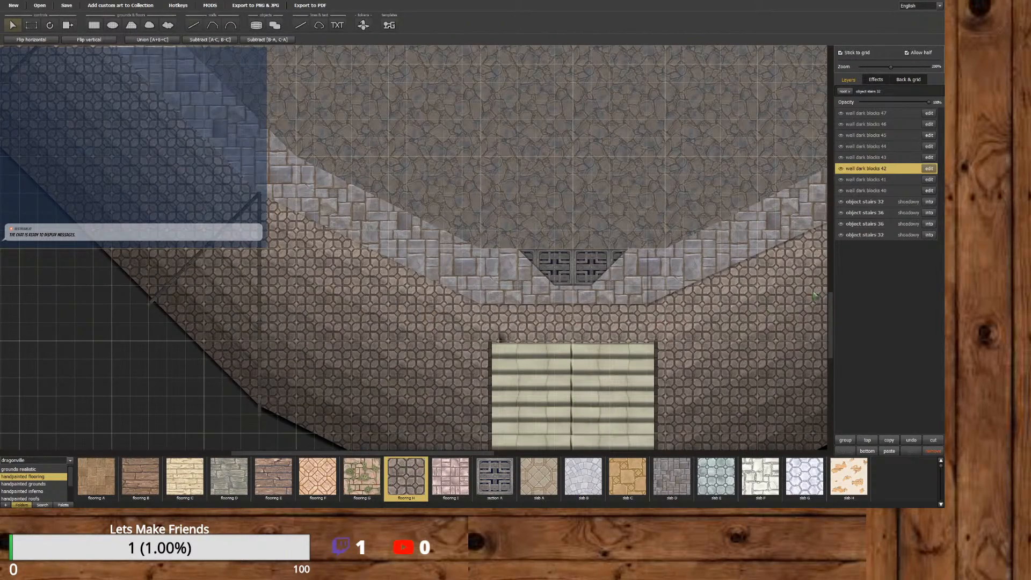
drag(831, 309, 830, 339)
click(607, 280)
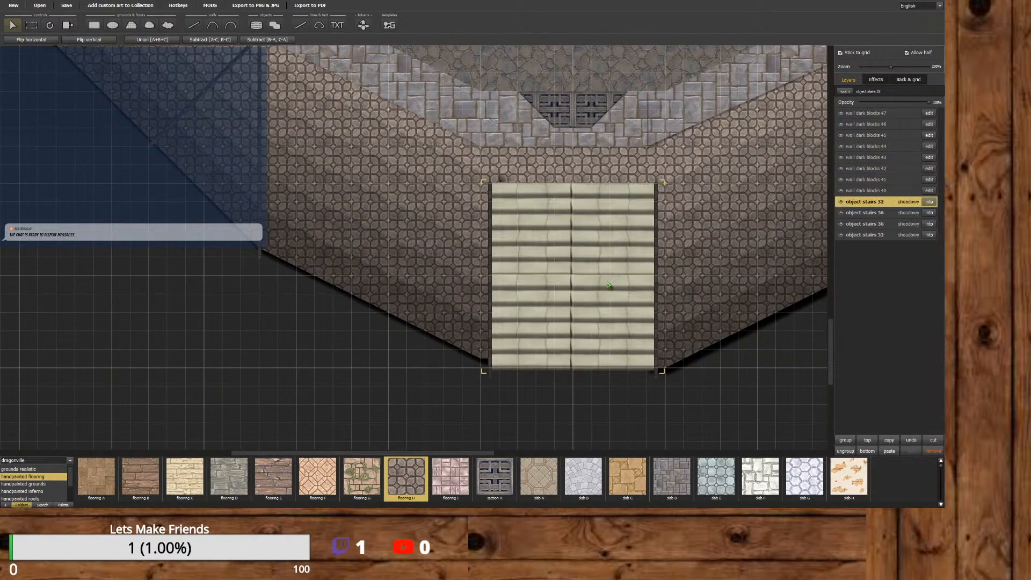
drag(608, 280, 608, 277)
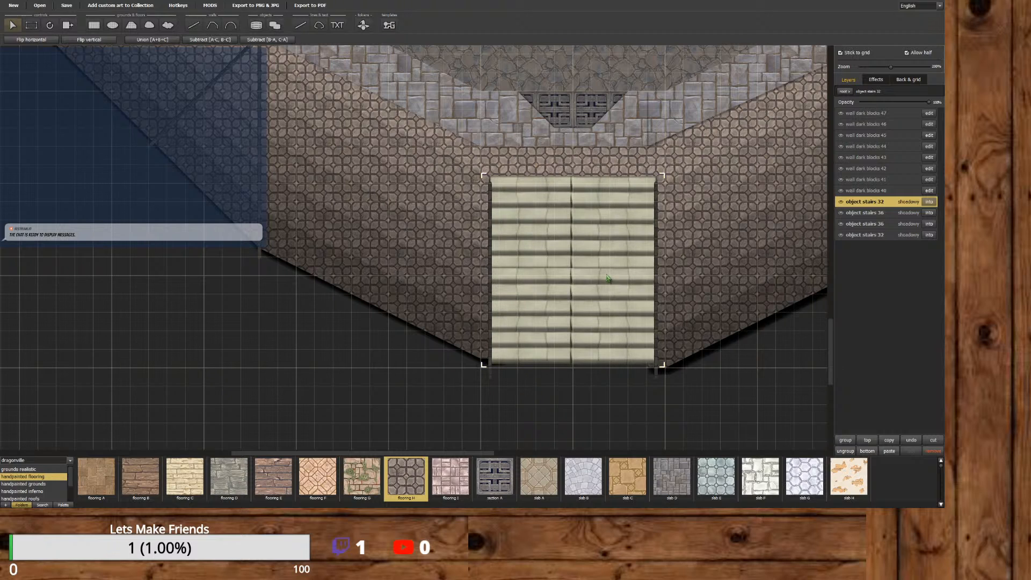
click(656, 288)
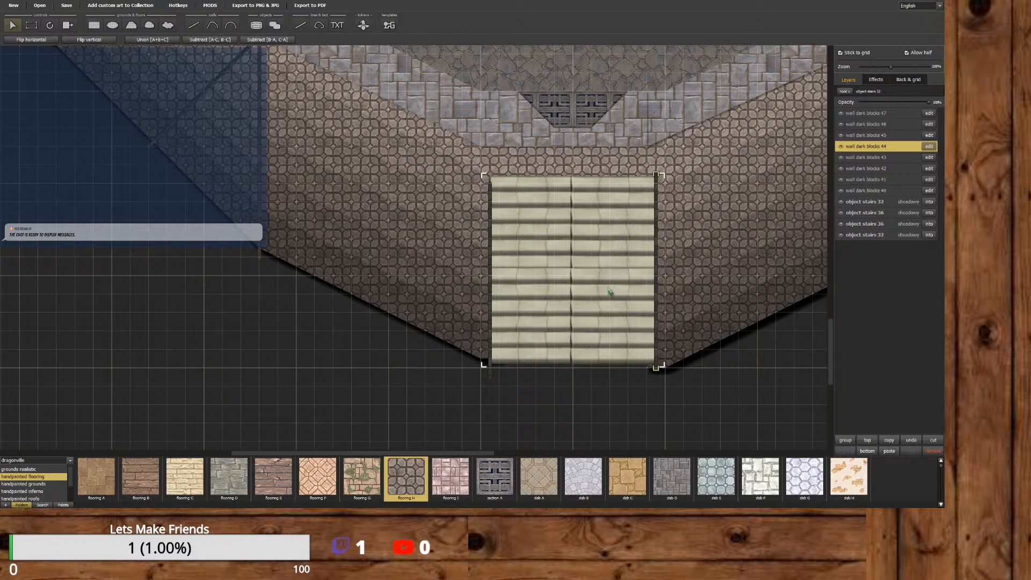
click(490, 312)
key(Up)
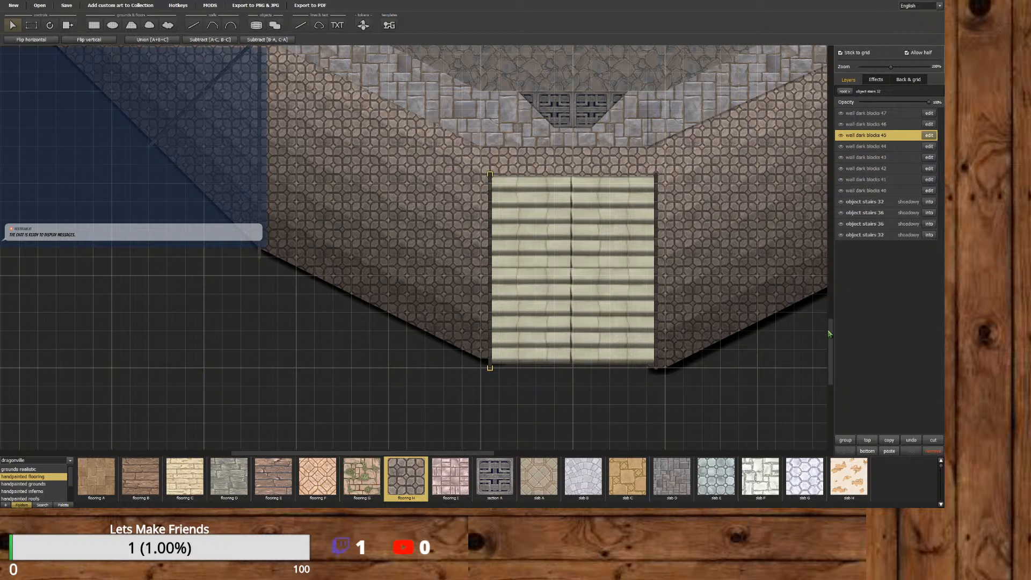
Try moving the west stairs slightly east between the adjoining steps, and return them to their former position.
drag(830, 336, 807, 200)
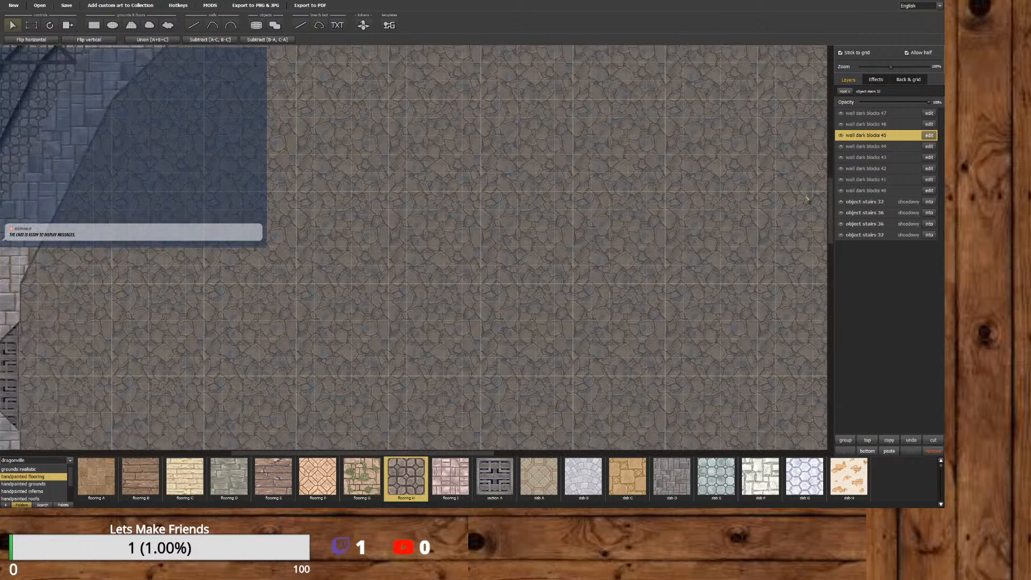
drag(478, 451, 317, 452)
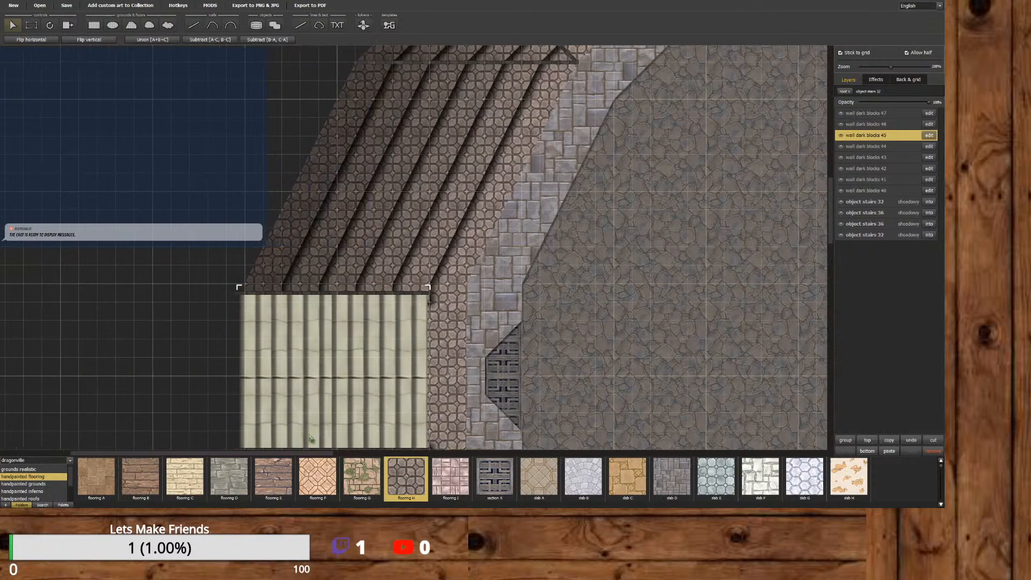
mouse_move(829, 212)
mouse_down()
mouse_move(820, 239)
mouse_move(820, 230)
mouse_up()
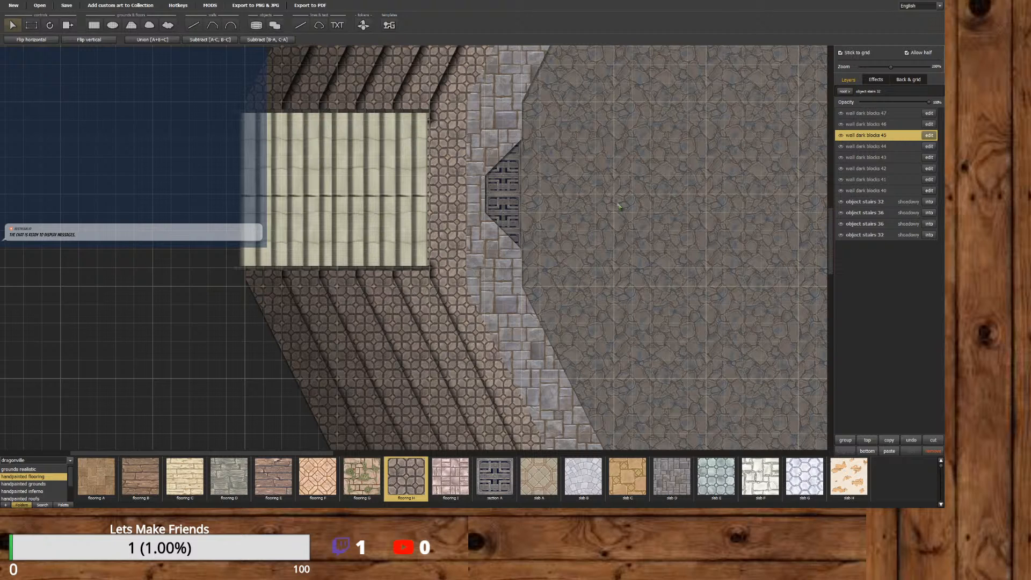
click(340, 167)
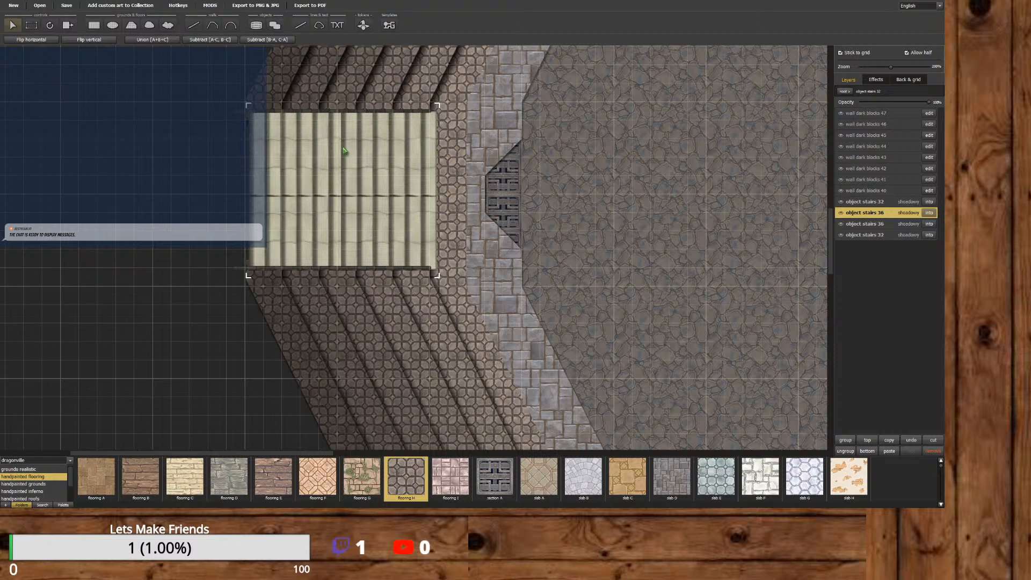
drag(345, 144, 338, 144)
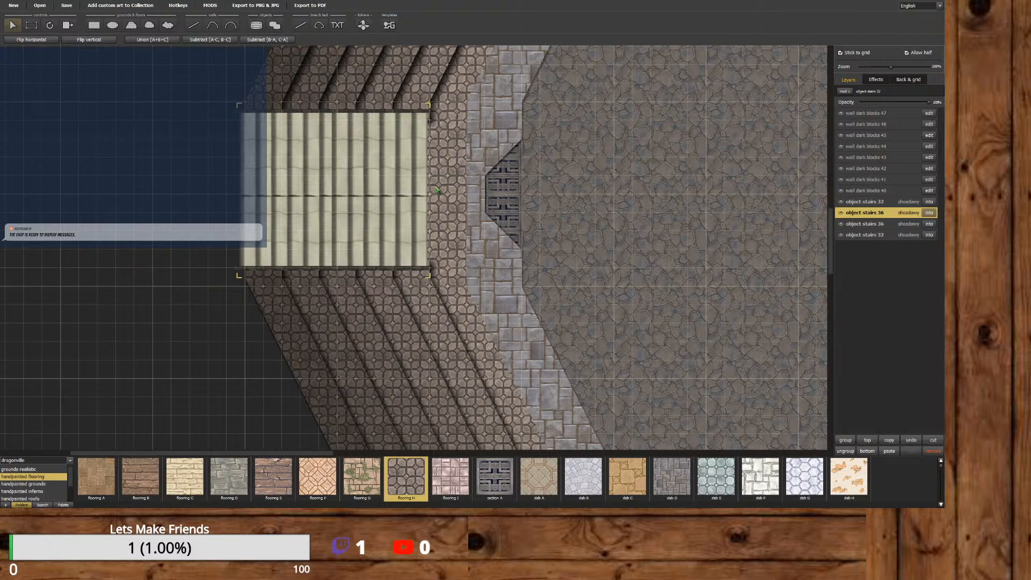
Nudge the north stairs slightly south to line up with the adjoining steps, and adjust their side walls to match.
drag(832, 263, 821, 199)
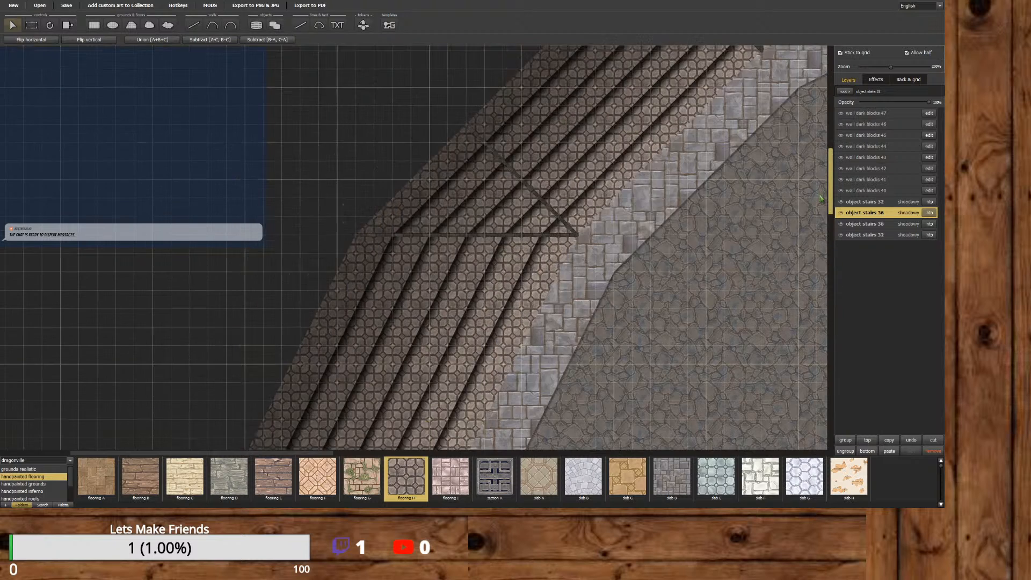
scroll(766, 201, up, 5)
drag(316, 454, 542, 453)
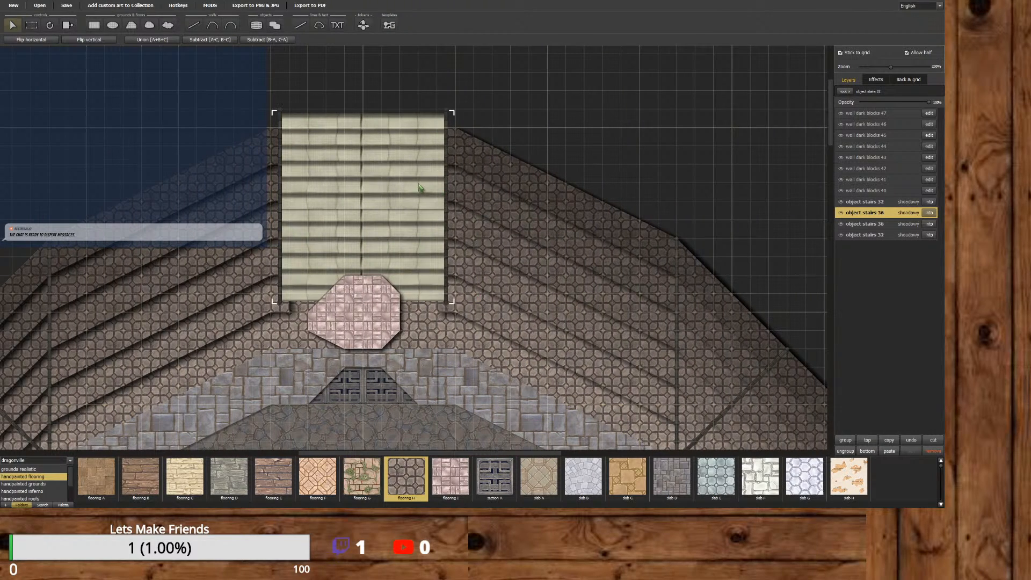
mouse_move(420, 189)
mouse_down()
mouse_move(419, 206)
mouse_move(419, 195)
mouse_up()
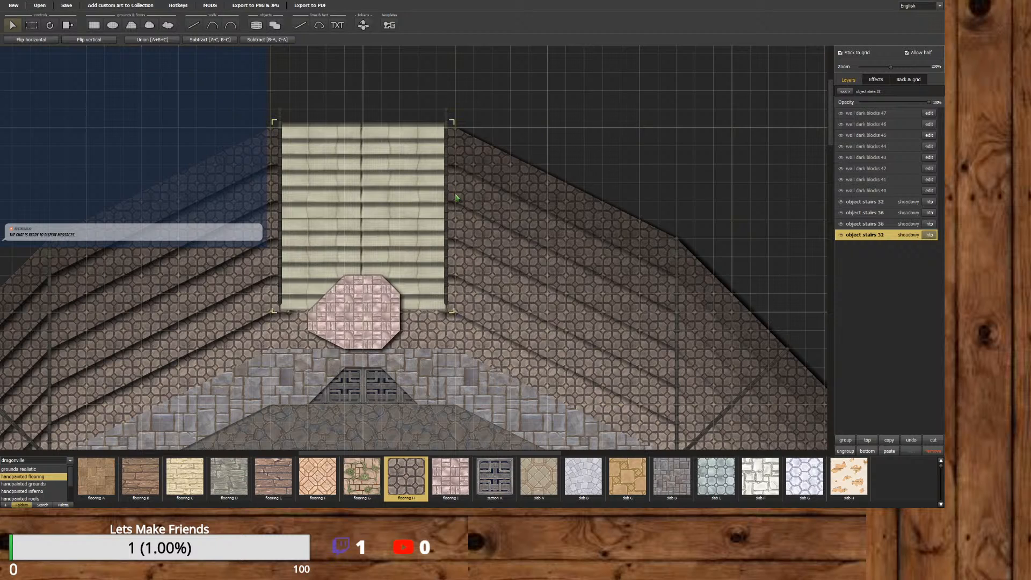
click(447, 206)
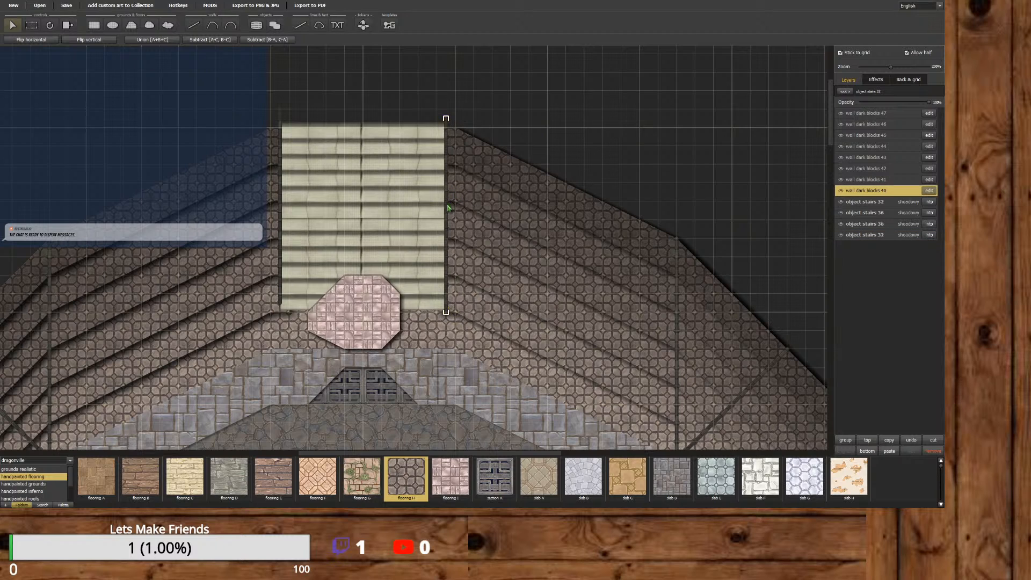
click(280, 220)
drag(280, 223, 281, 227)
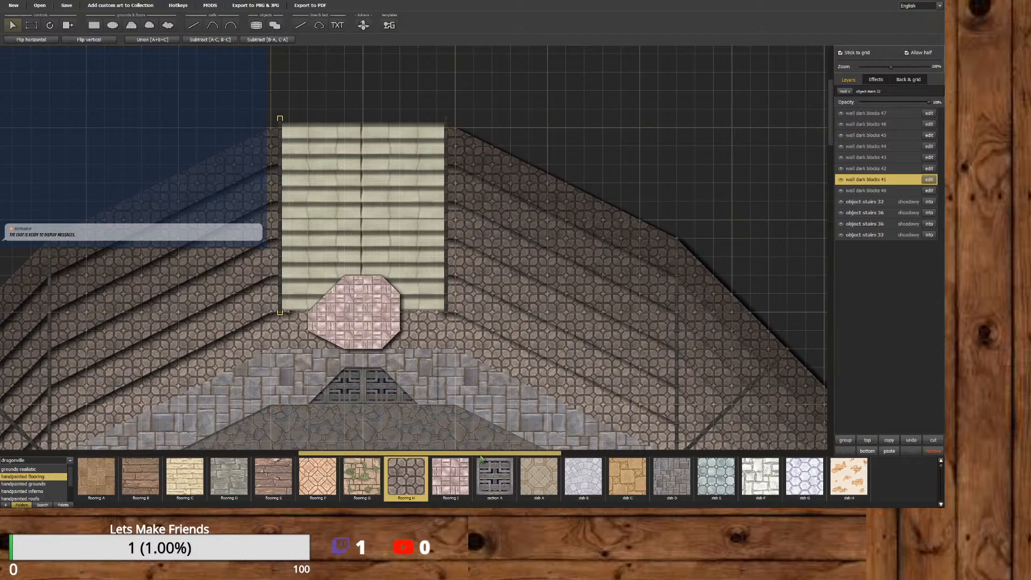
Leave the stairs group and try nudging the southeast step group slightly north along the south stairs.
drag(481, 458, 620, 458)
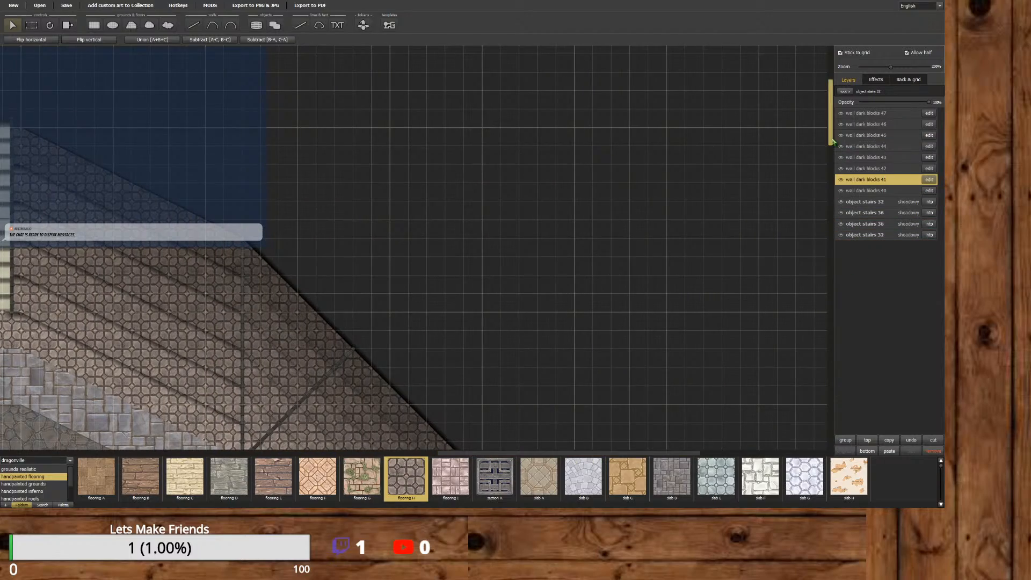
drag(832, 141, 799, 368)
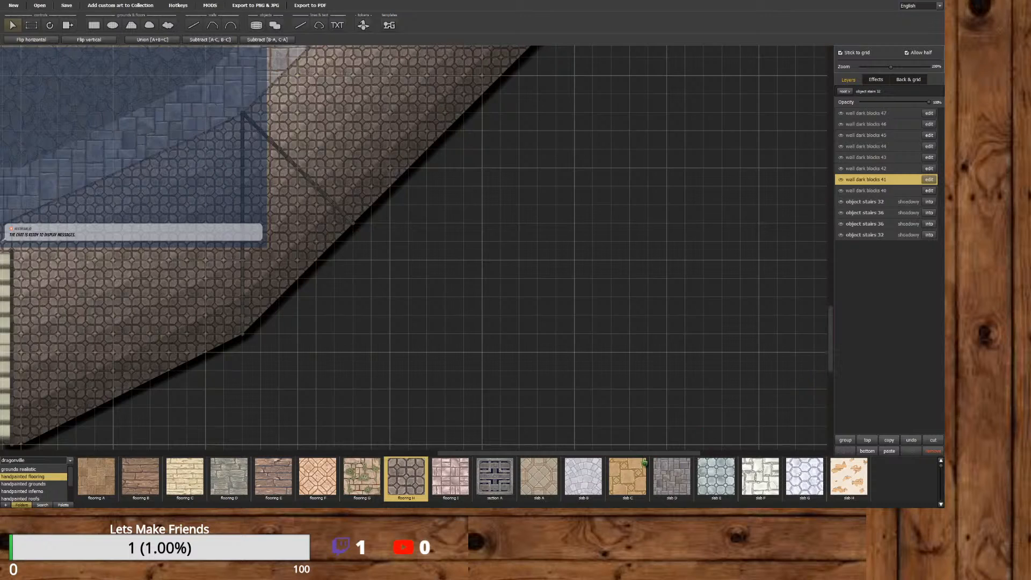
drag(637, 457, 490, 452)
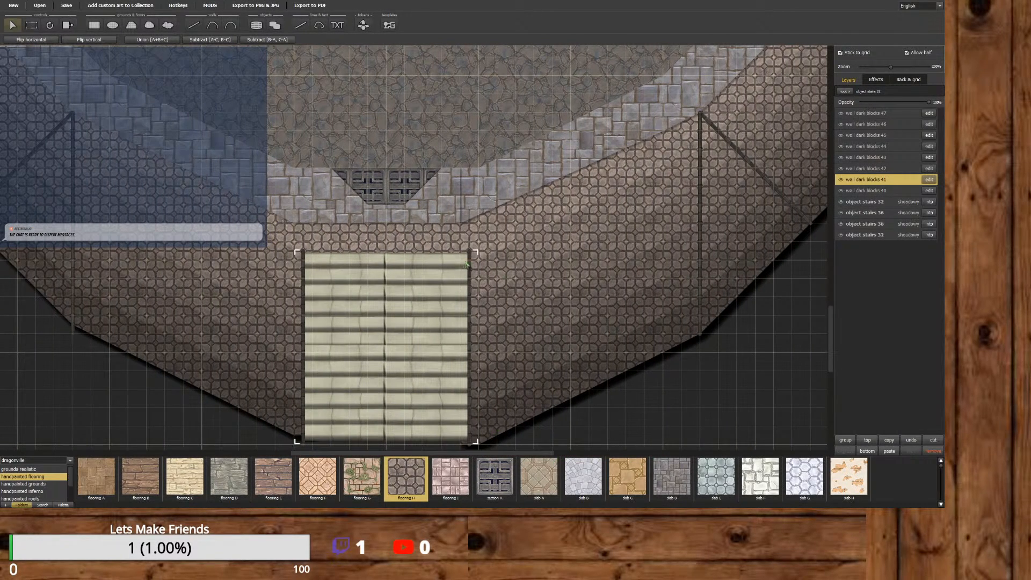
click(844, 91)
click(631, 356)
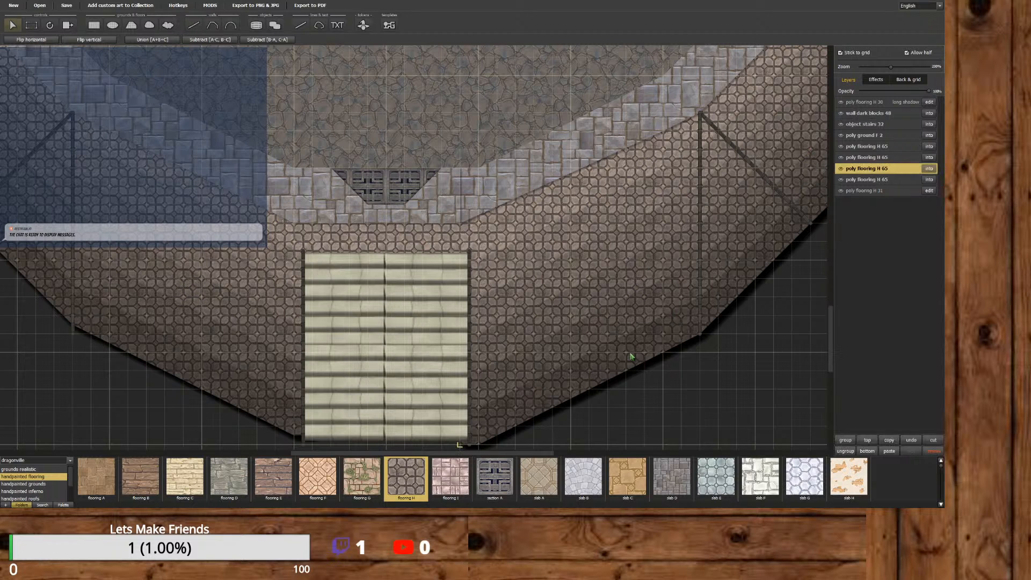
drag(632, 356, 631, 340)
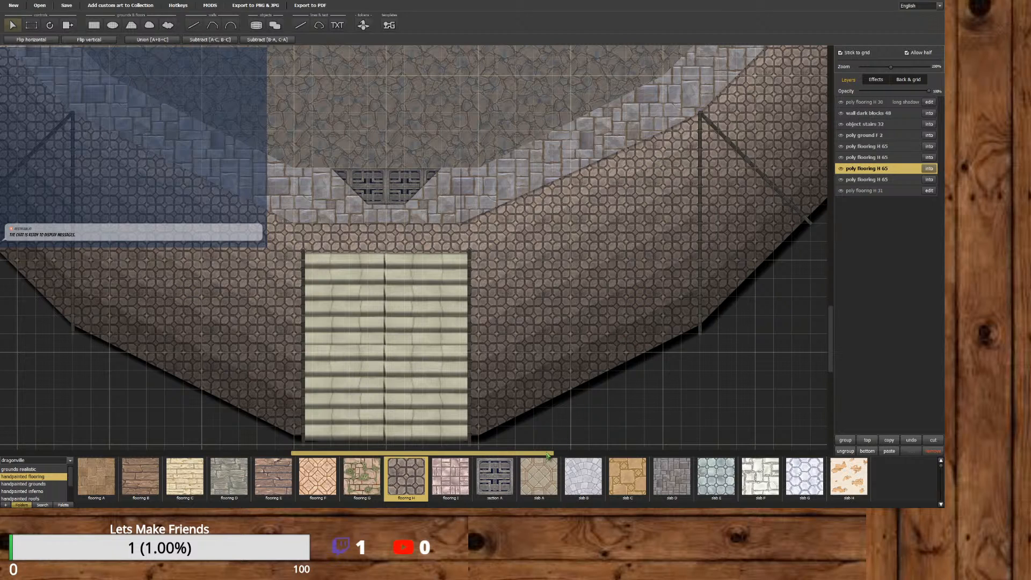
Shift the southeast step group slightly back south, and nudge the southwest step group south to match it at the south stairs.
drag(548, 455, 644, 455)
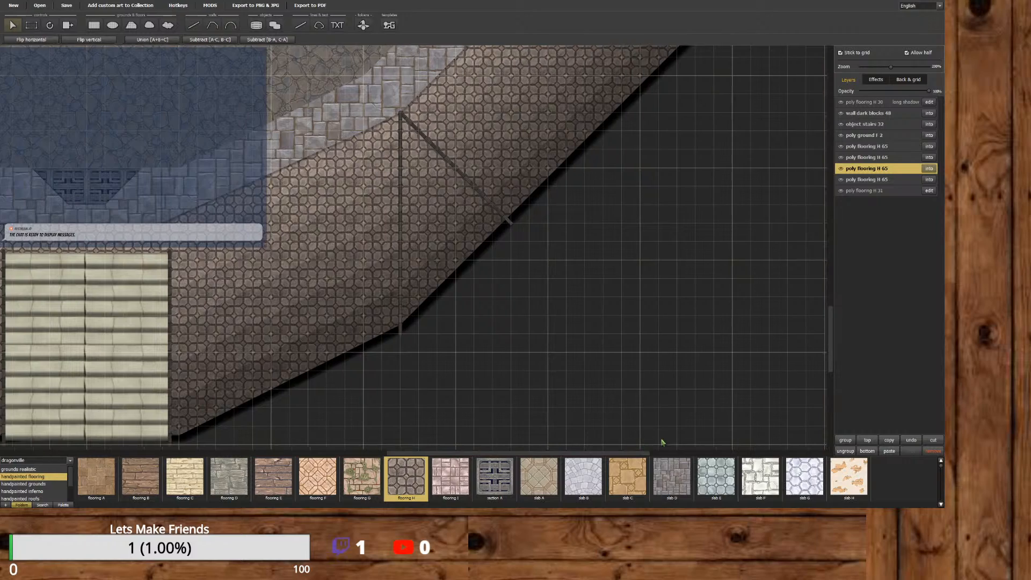
drag(831, 338, 830, 193)
drag(593, 455, 648, 453)
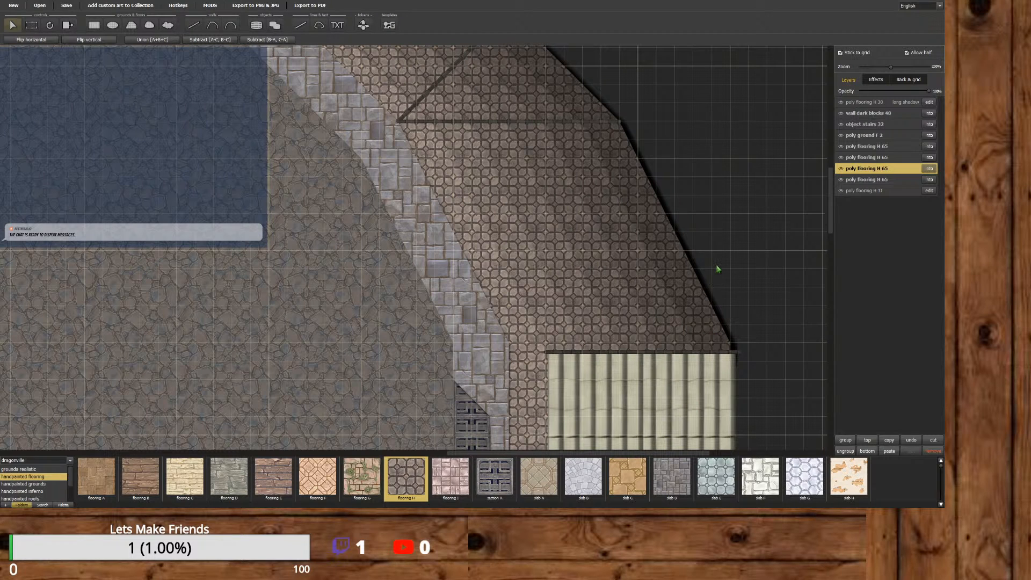
scroll(802, 328, down, 5)
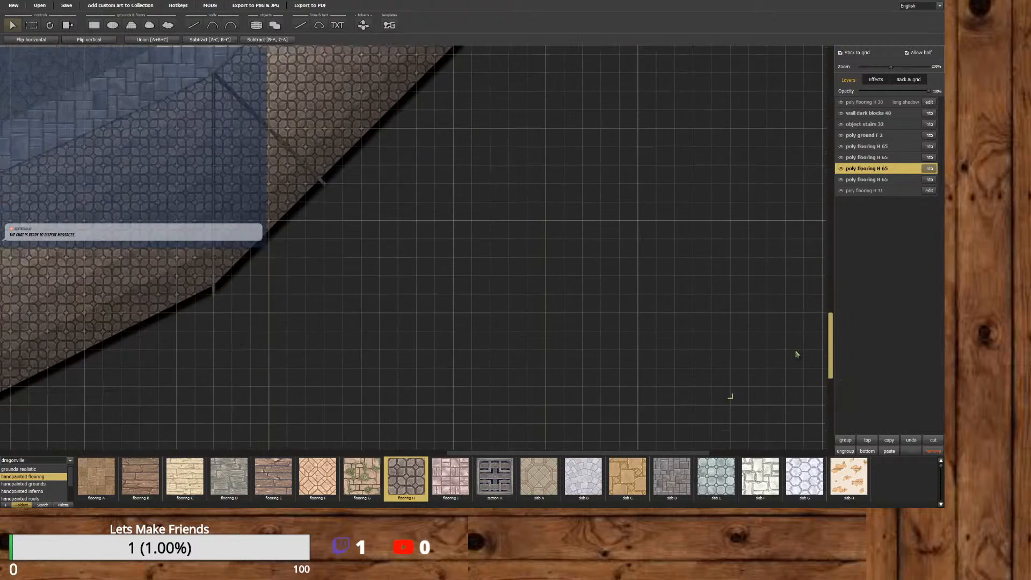
drag(667, 453, 526, 462)
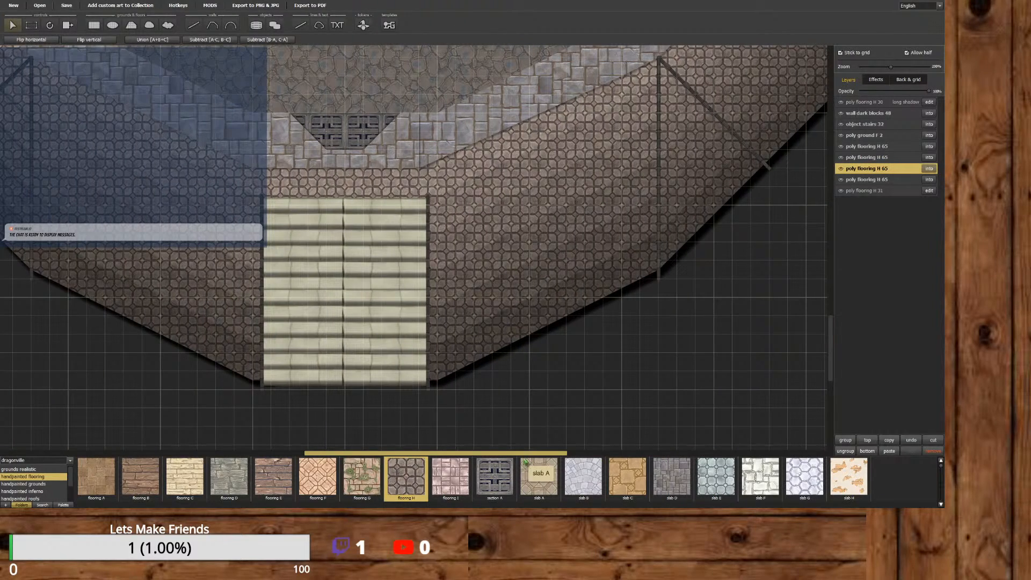
drag(463, 314, 464, 328)
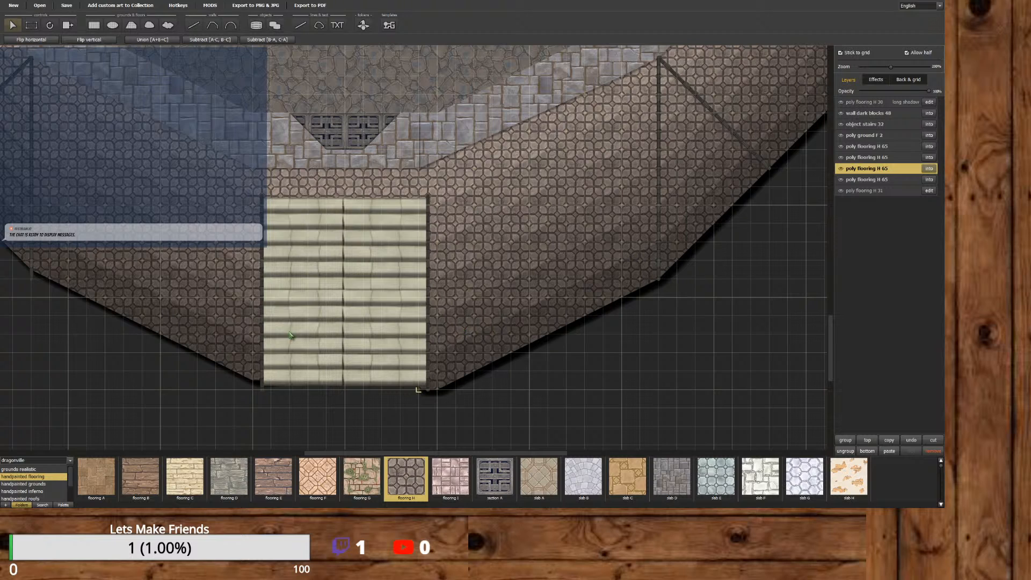
drag(218, 314, 214, 321)
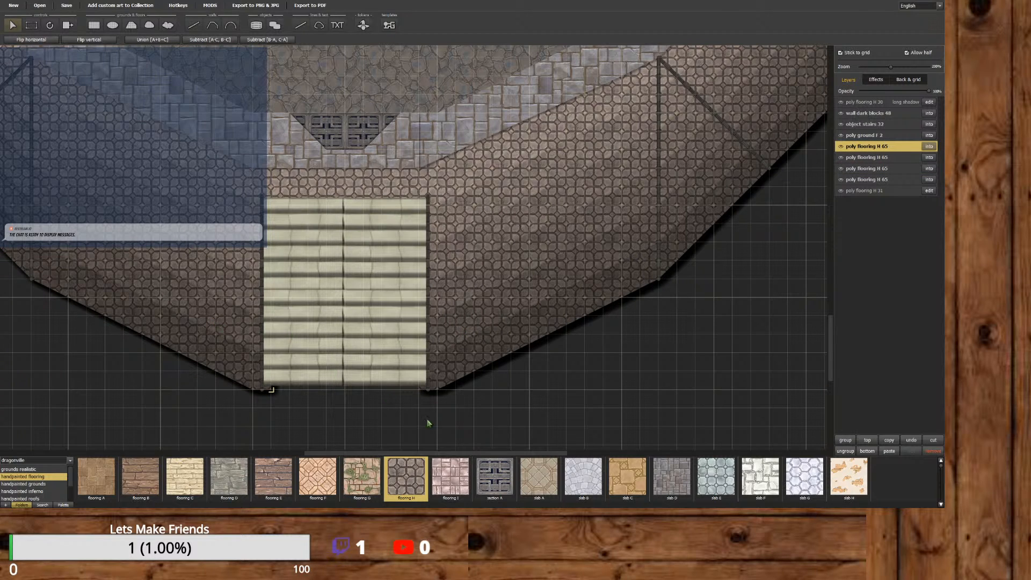
Check the outer edges of the west and north steps, and enter the object stairs 32 group.
drag(486, 454, 306, 433)
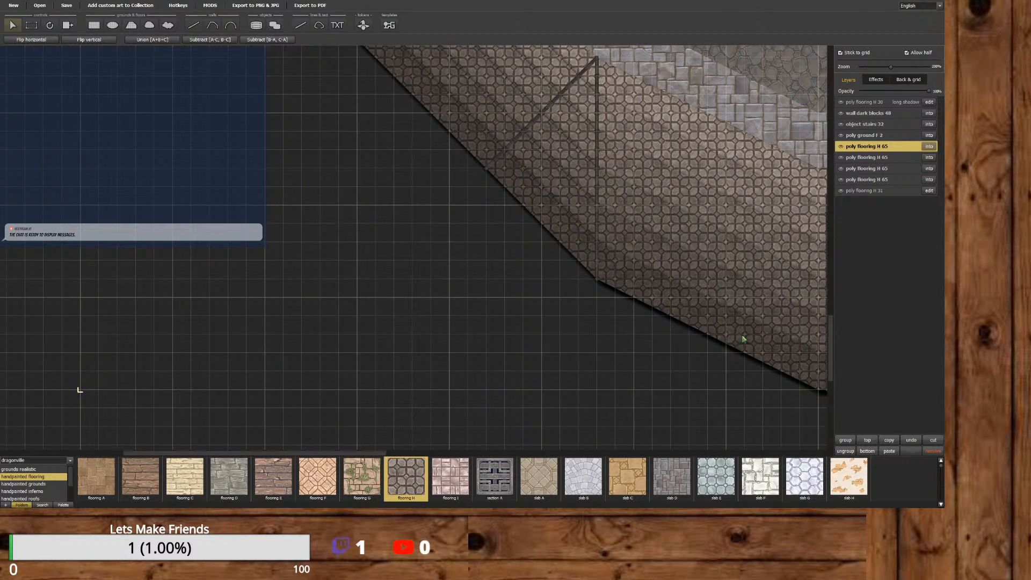
drag(830, 358, 806, 134)
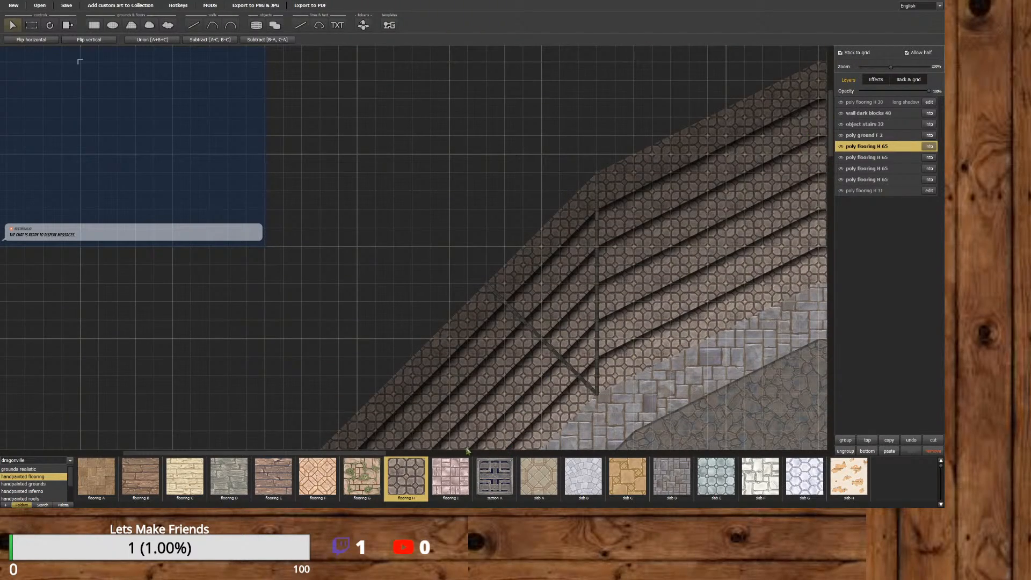
drag(372, 450, 517, 451)
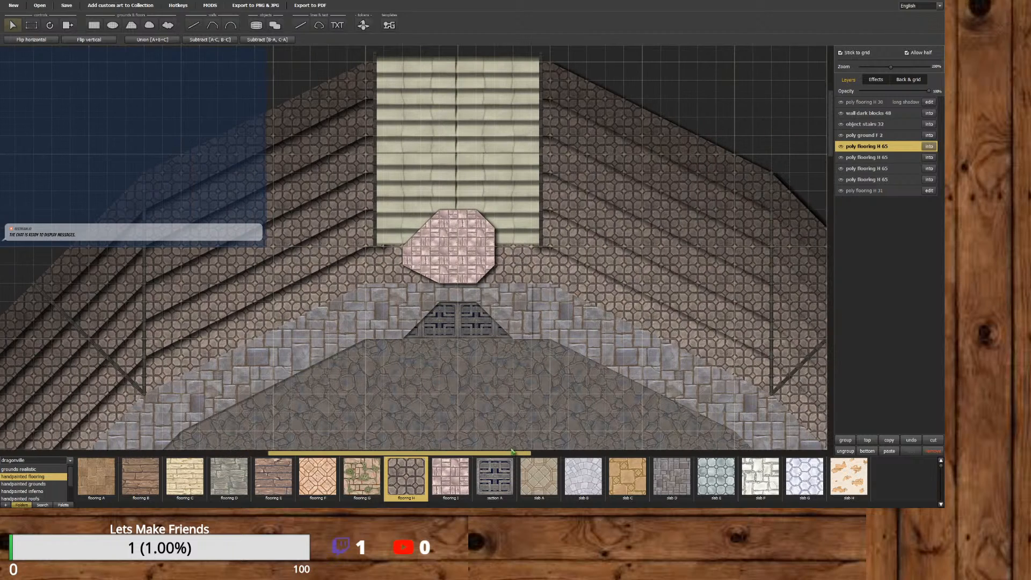
click(507, 454)
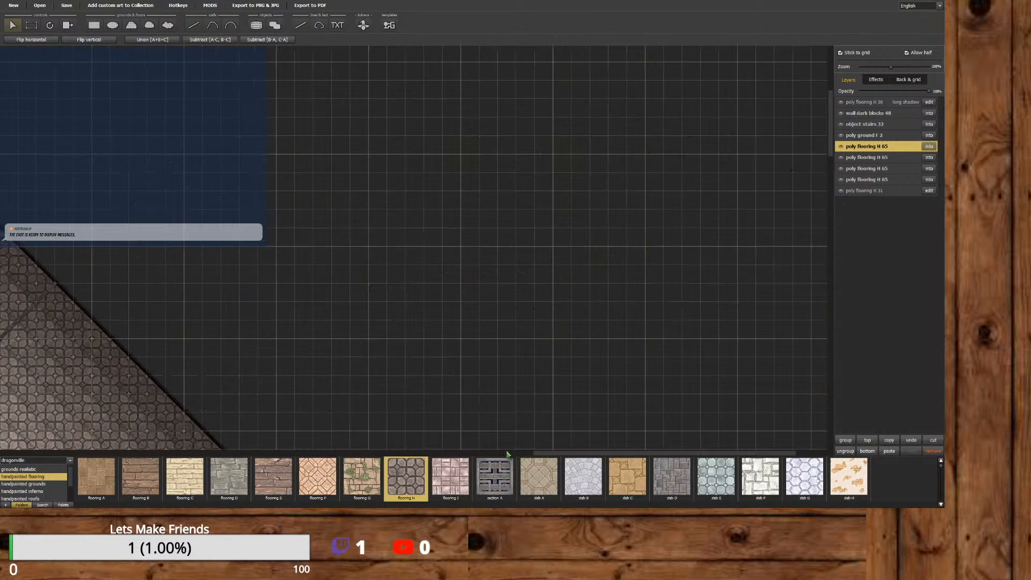
drag(830, 128, 800, 143)
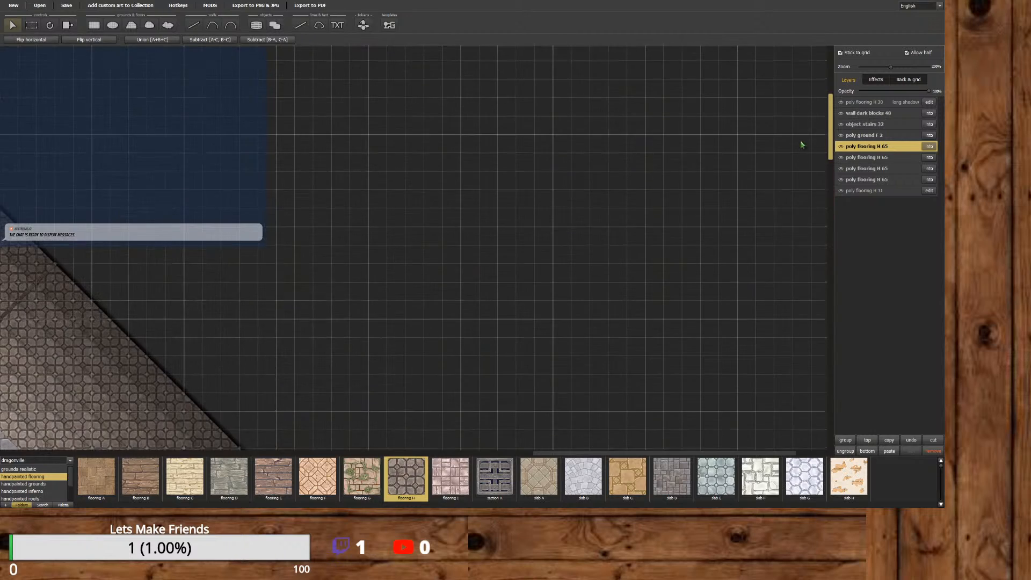
drag(617, 453, 349, 447)
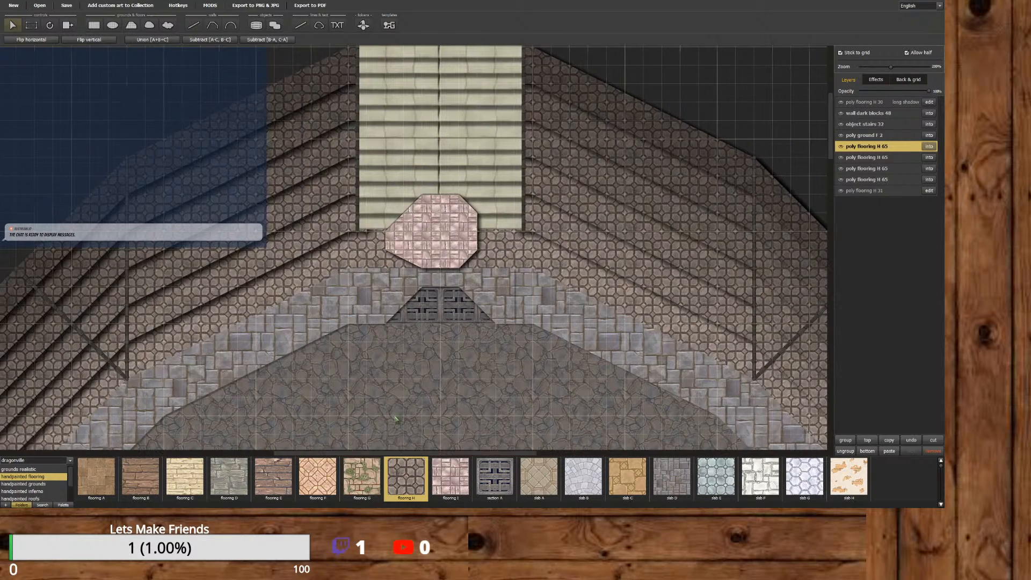
click(453, 171)
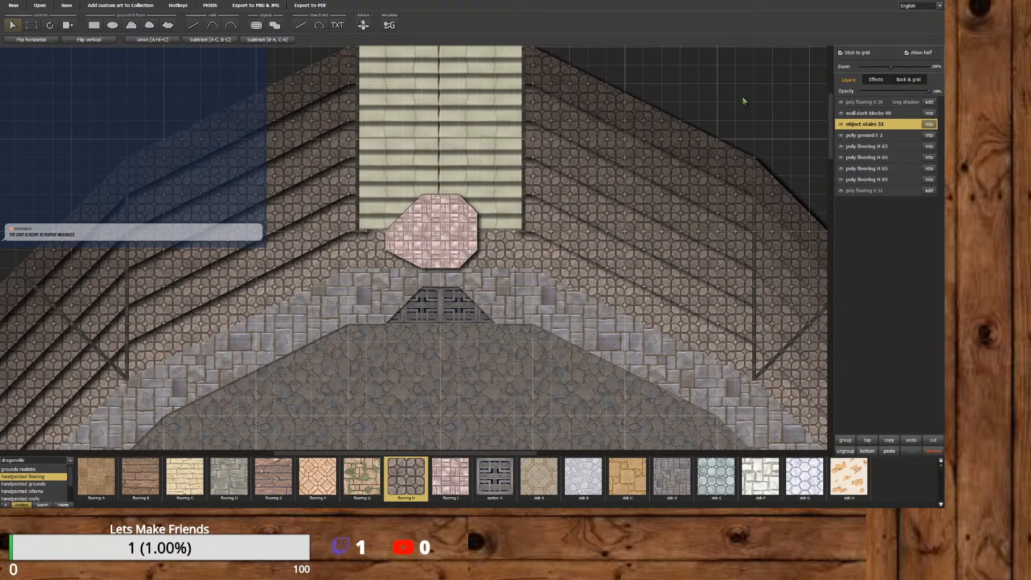
click(929, 124)
Select the west stairs and check how they line up with the steps on both sides.
drag(830, 141, 830, 128)
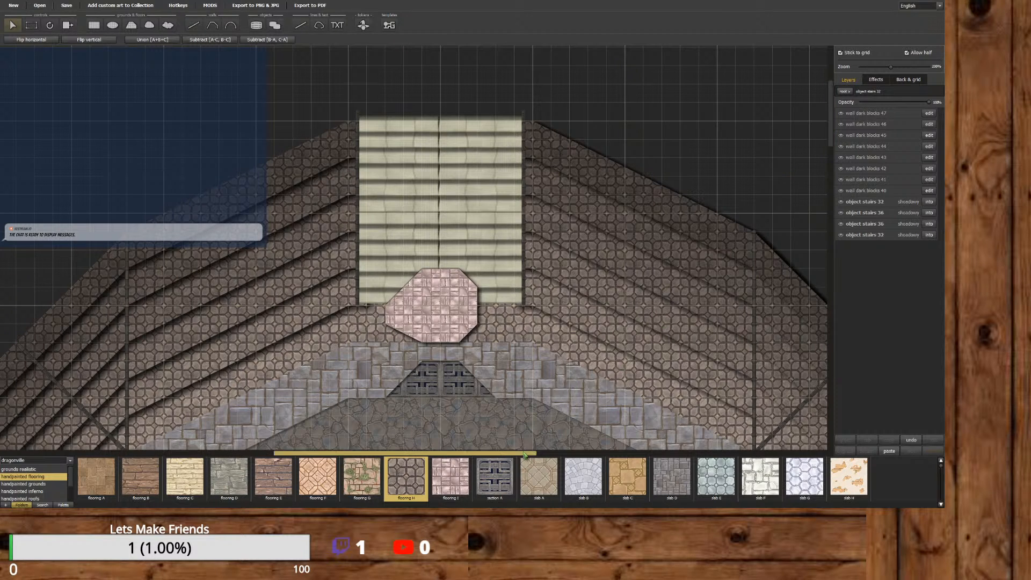
drag(526, 455, 228, 455)
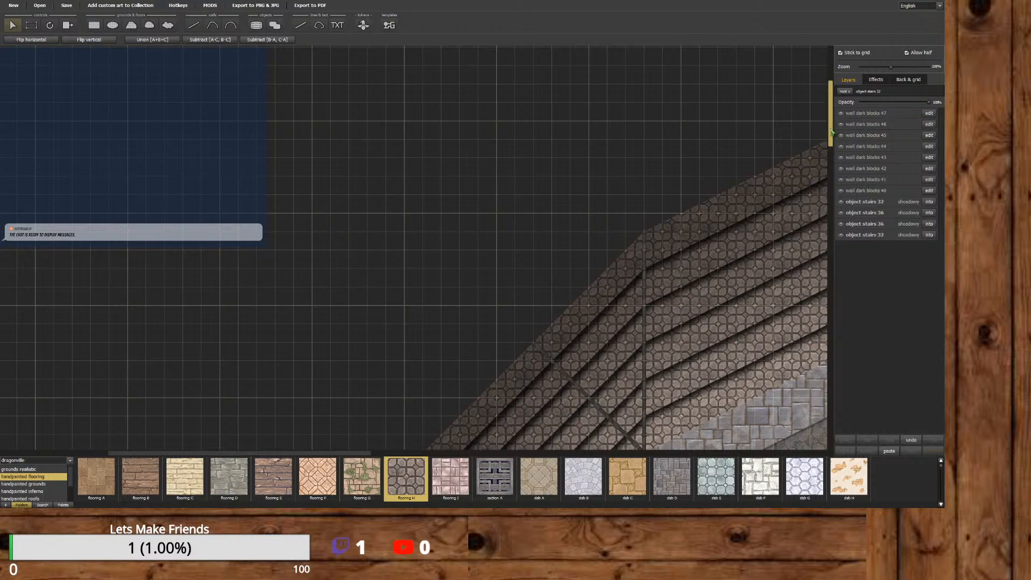
drag(831, 131, 808, 259)
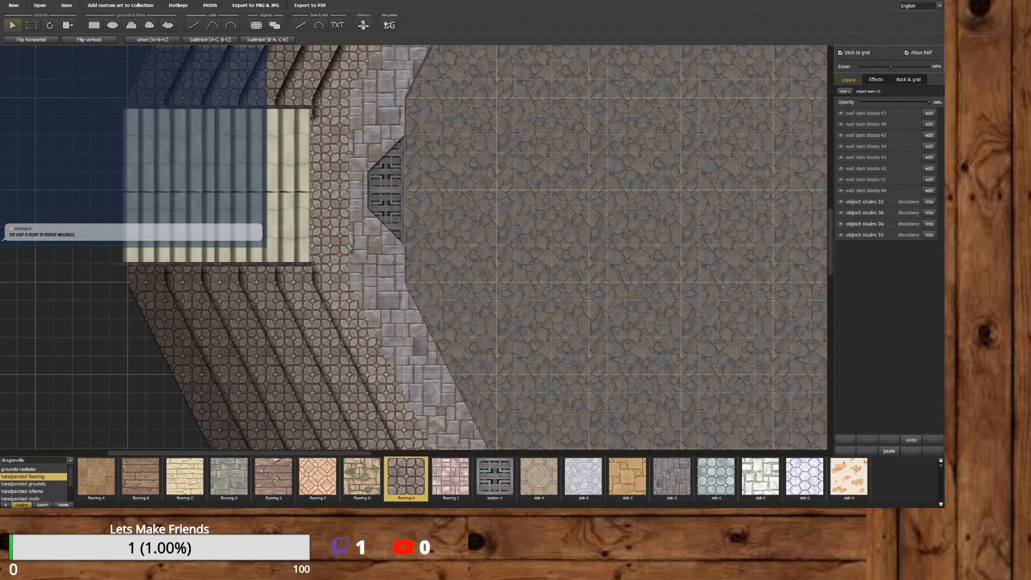
drag(263, 214, 262, 214)
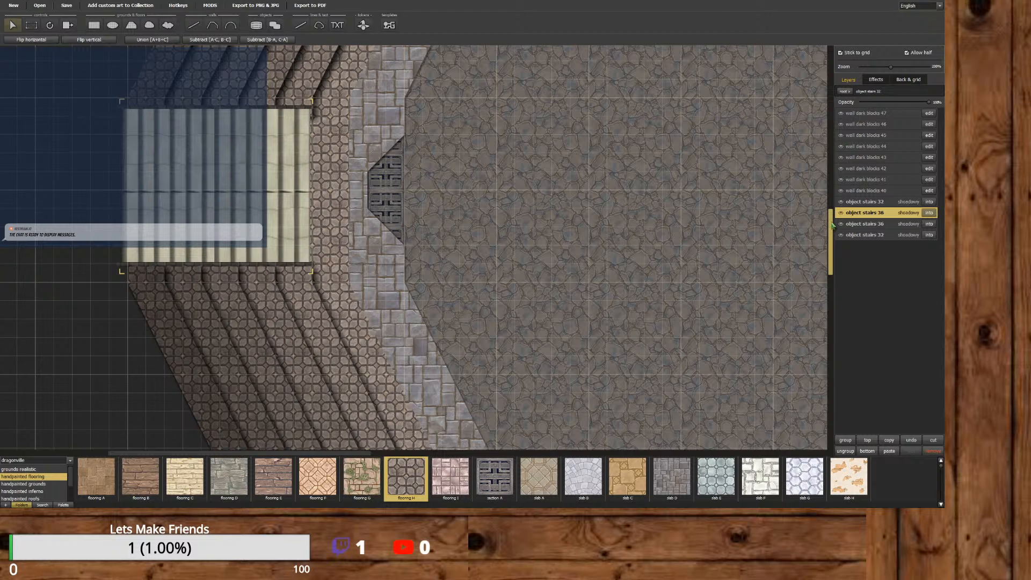
key(Down)
key(Left)
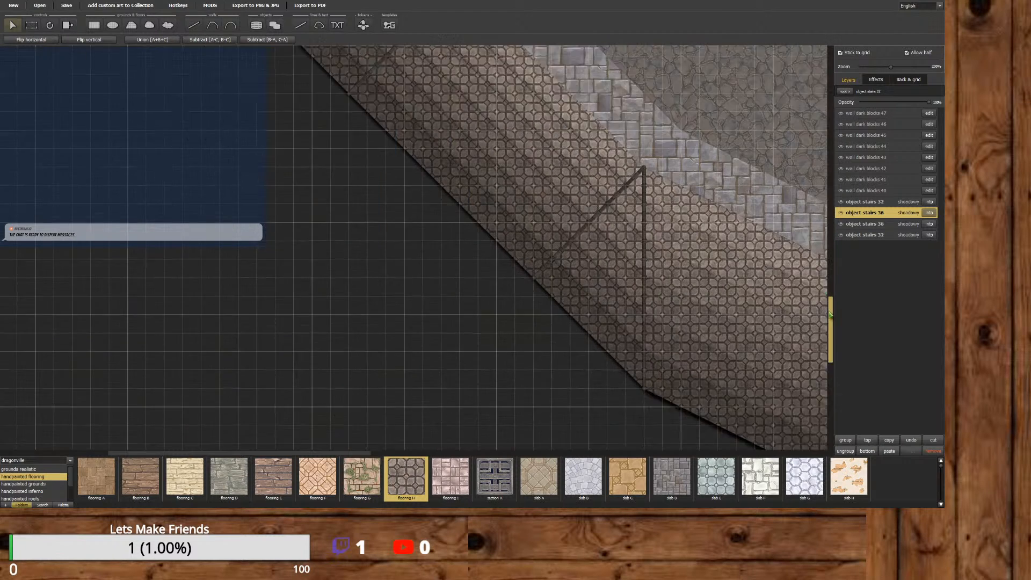
Nudge the south stairs slightly south to line up with the outer ends of the adjoining step groups.
drag(328, 456, 494, 455)
click(454, 350)
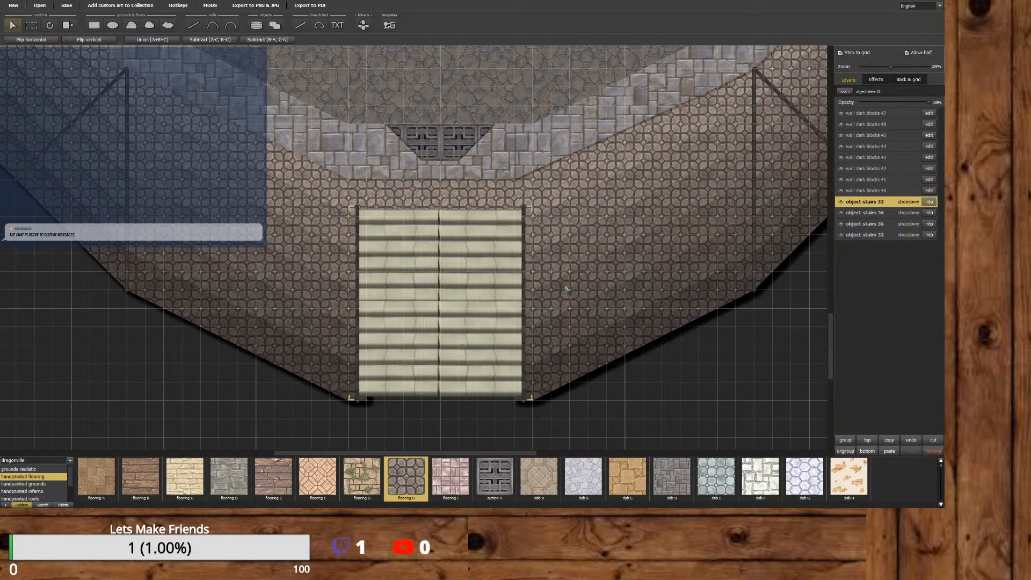
drag(469, 303, 467, 310)
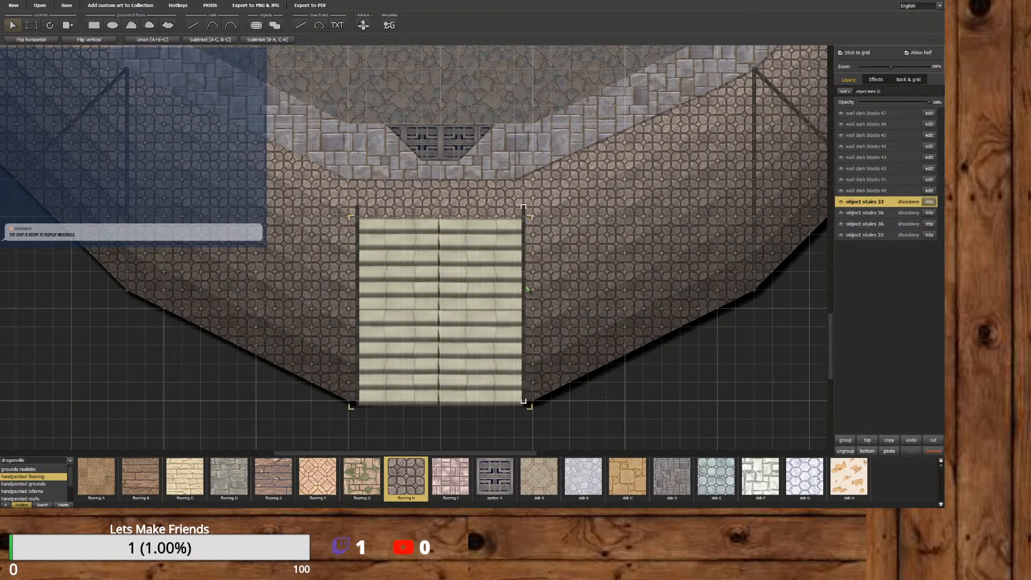
Nudge both side walls of the south stairs slightly south so they line up with the ends of the staircase.
click(525, 287)
drag(524, 287, 525, 296)
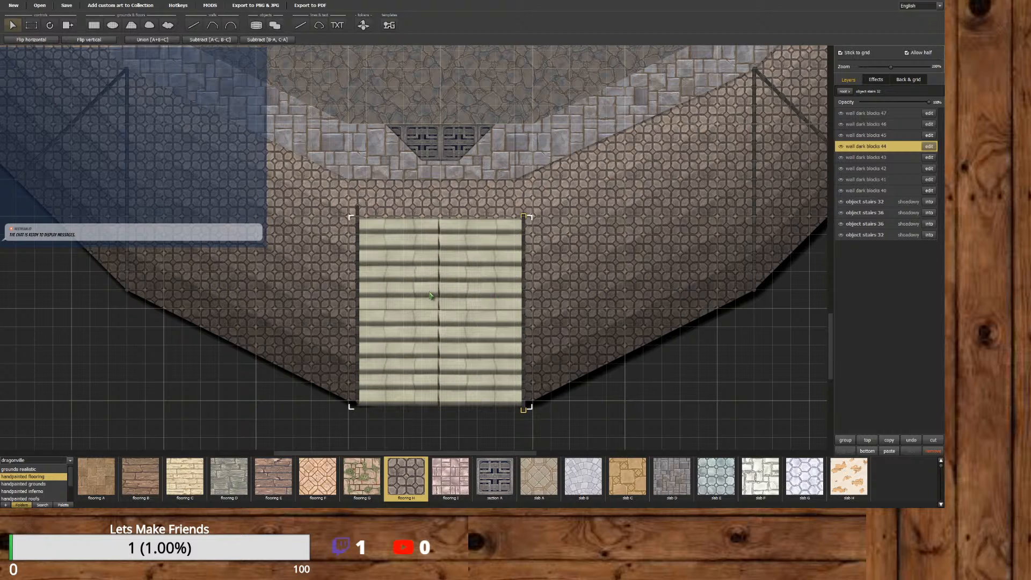
shift+click(359, 280)
click(359, 280)
drag(359, 280, 359, 289)
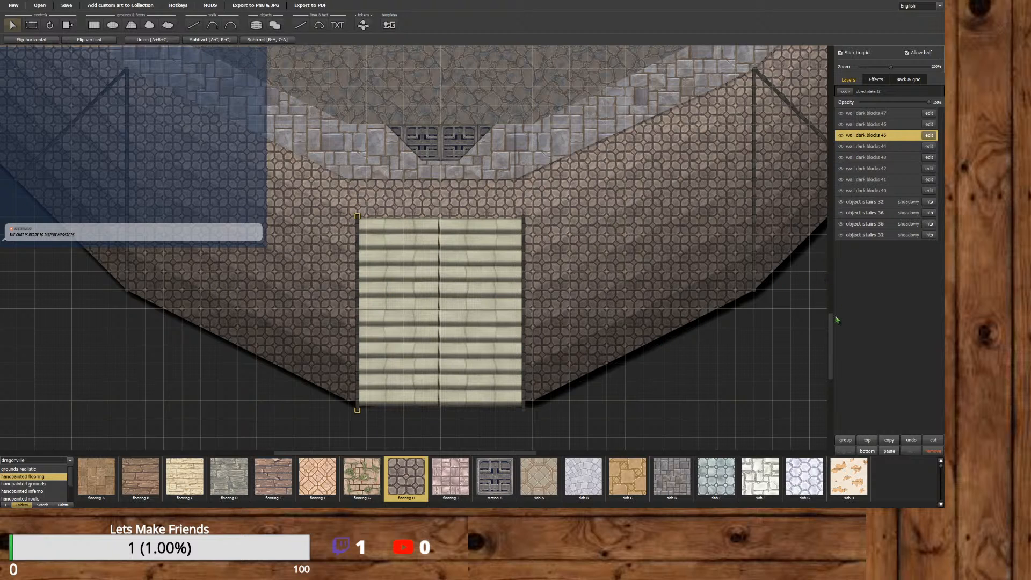
Return to the root layer level and select the wall dark blocks 48 and object stairs 32 groups.
drag(836, 319, 833, 209)
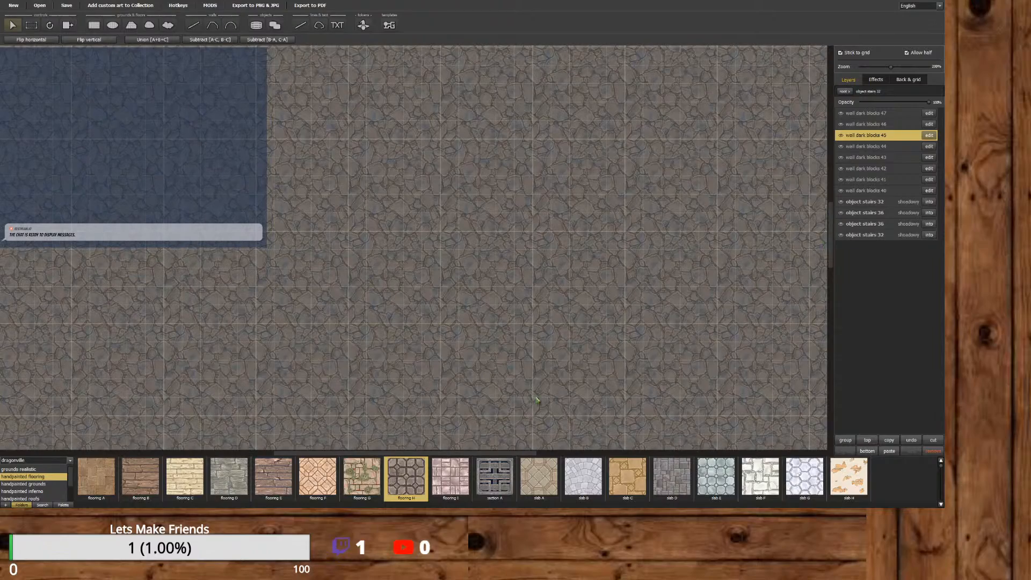
drag(468, 454, 273, 452)
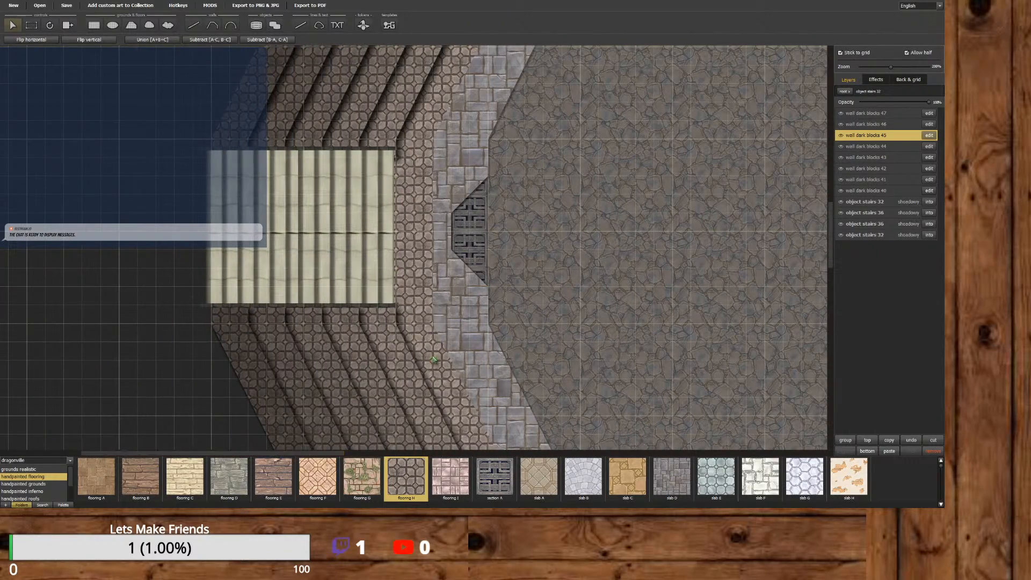
scroll(438, 370, down, 3)
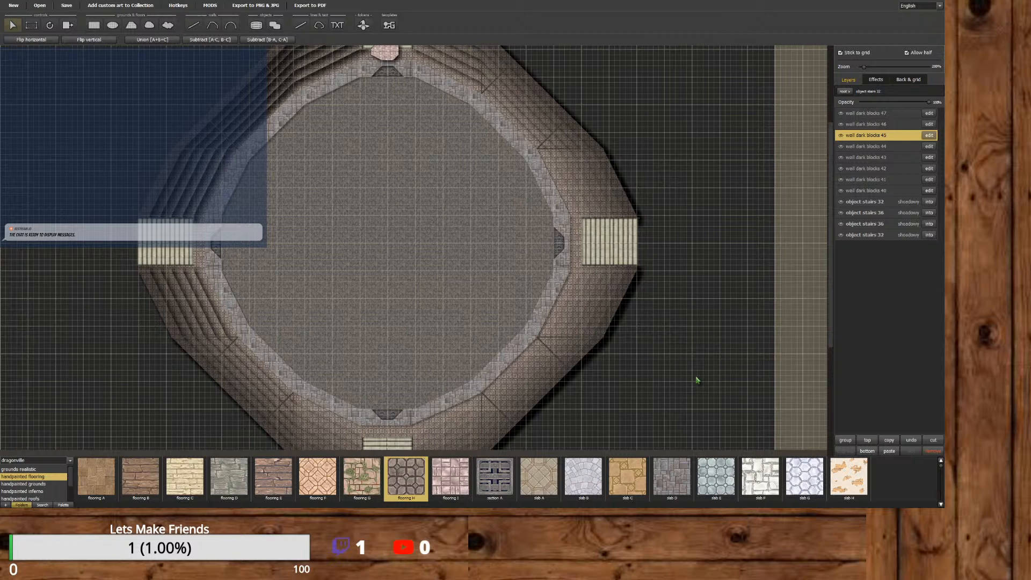
click(845, 92)
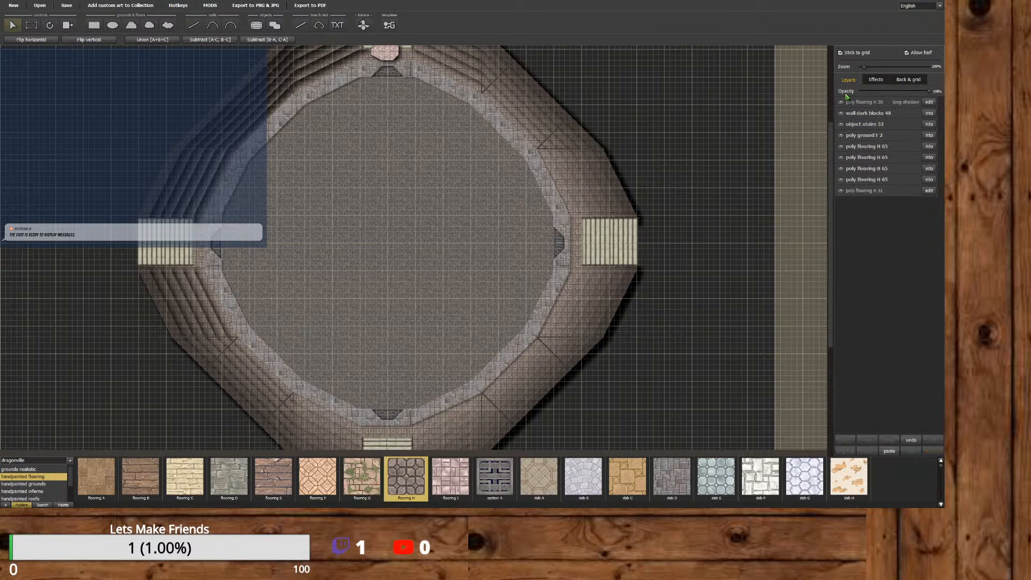
click(875, 114)
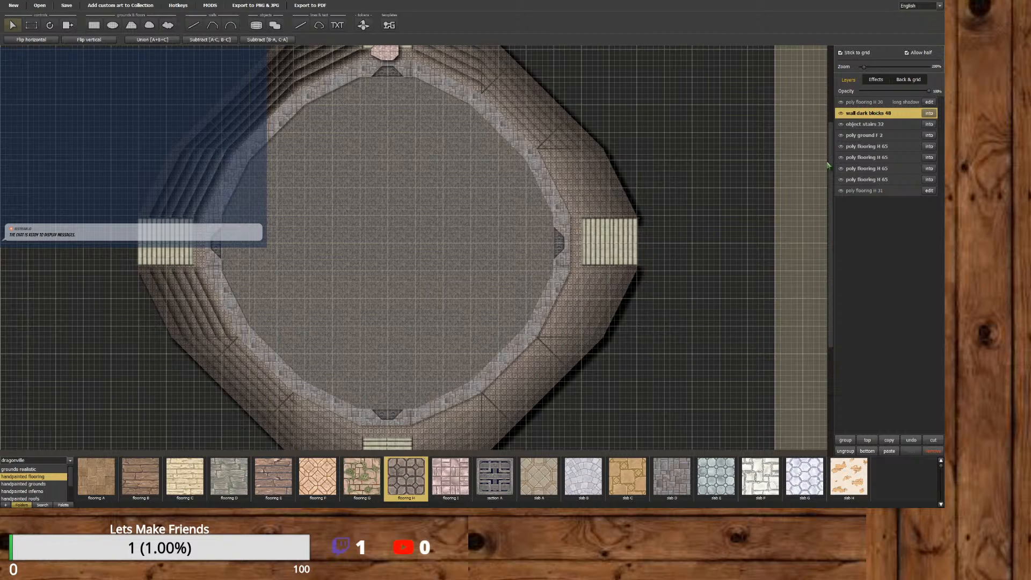
drag(830, 166, 826, 118)
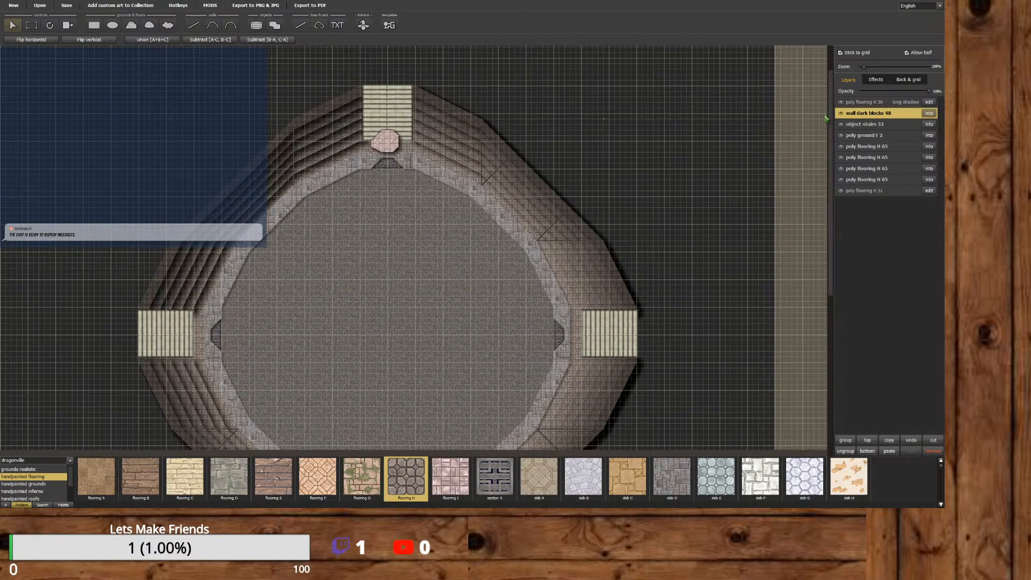
shift+click(877, 124)
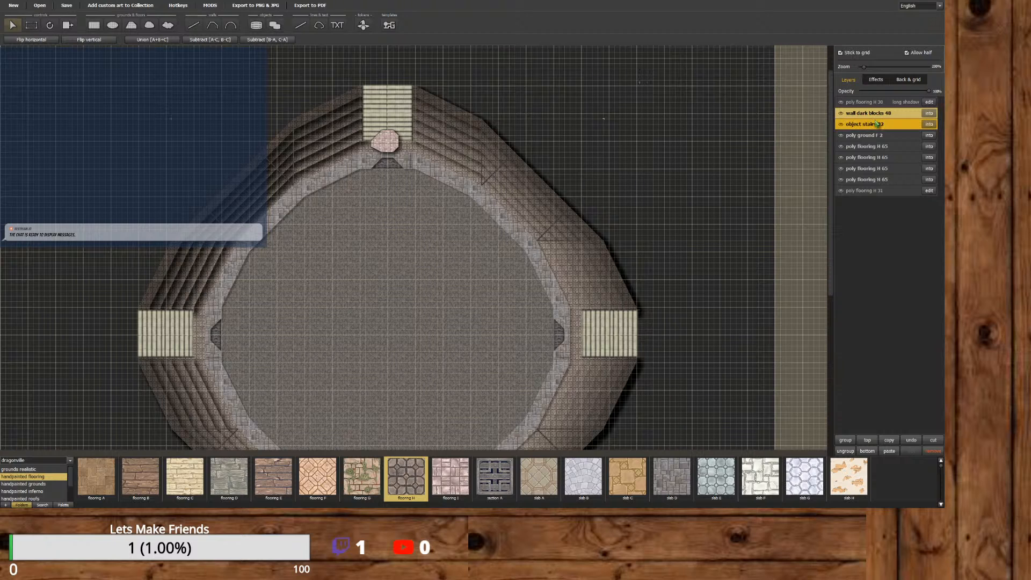
Try a shorter drop shadow distance in the step1 effect preset while viewing the northwest steps.
click(875, 80)
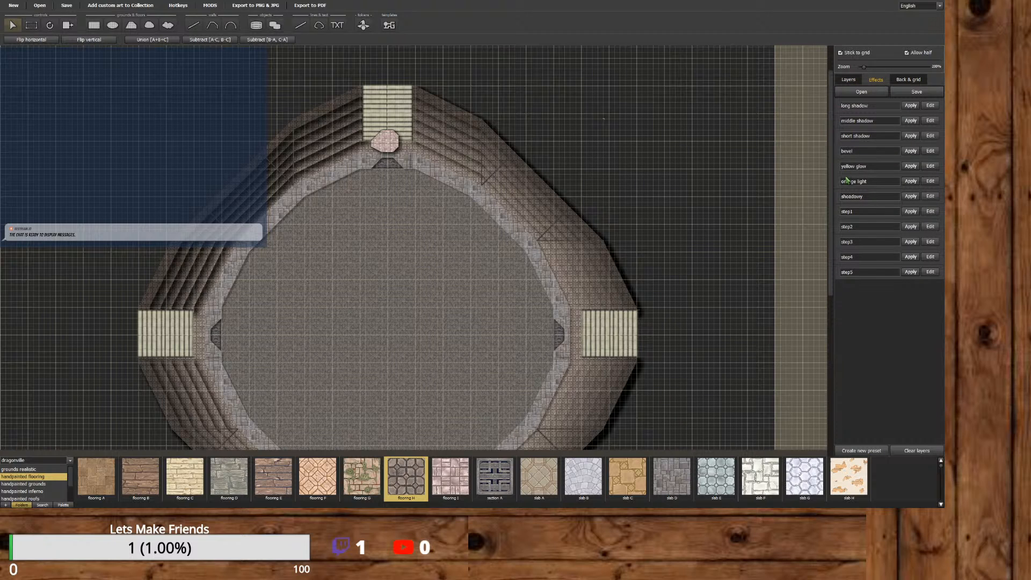
click(925, 212)
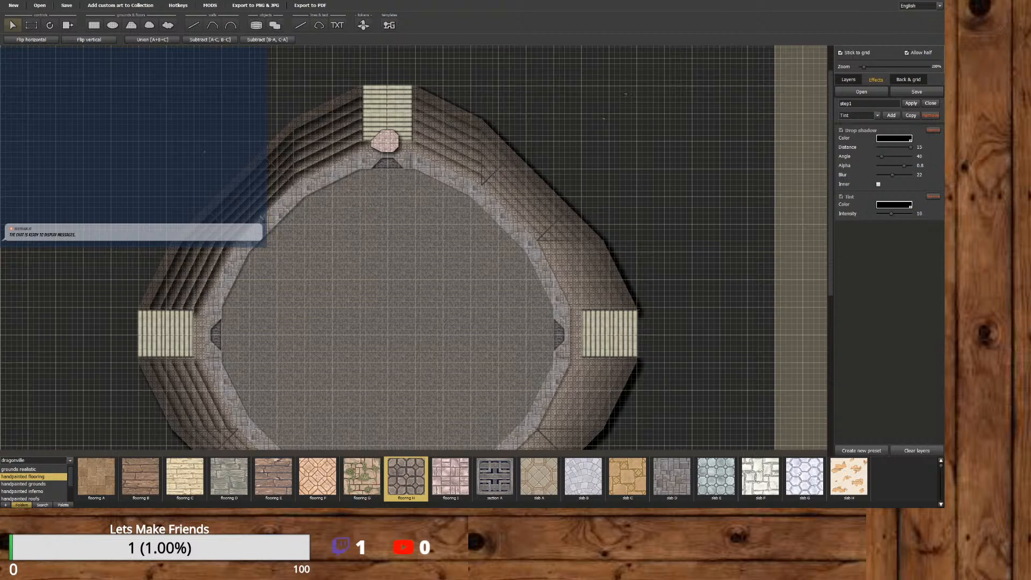
scroll(310, 210, up, 5)
drag(263, 448, 419, 449)
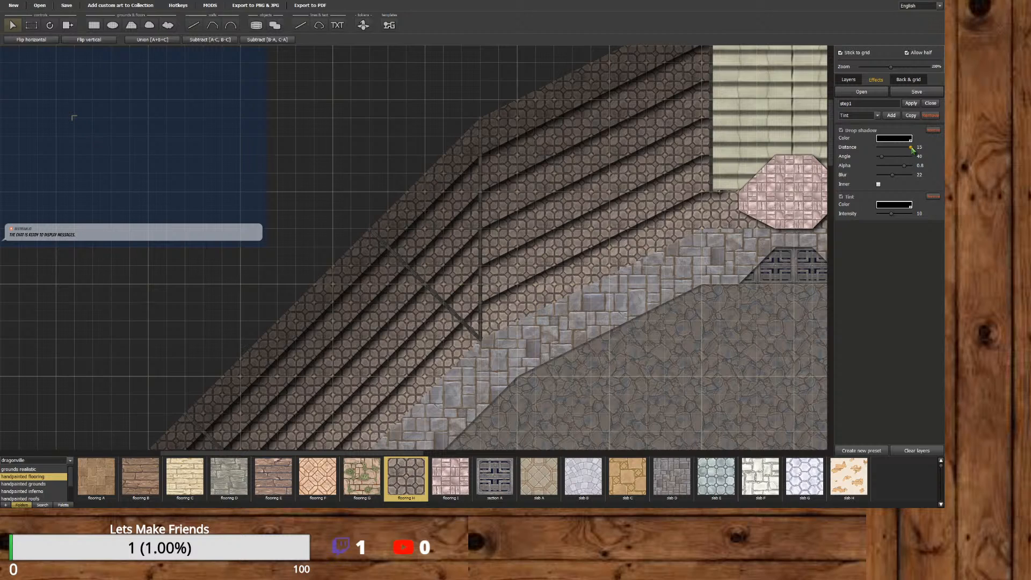
mouse_move(911, 150)
mouse_down()
mouse_move(864, 159)
mouse_move(905, 157)
mouse_up()
drag(906, 150, 874, 151)
mouse_move(879, 151)
mouse_down()
mouse_move(920, 152)
mouse_move(885, 153)
mouse_move(900, 153)
mouse_up()
click(930, 104)
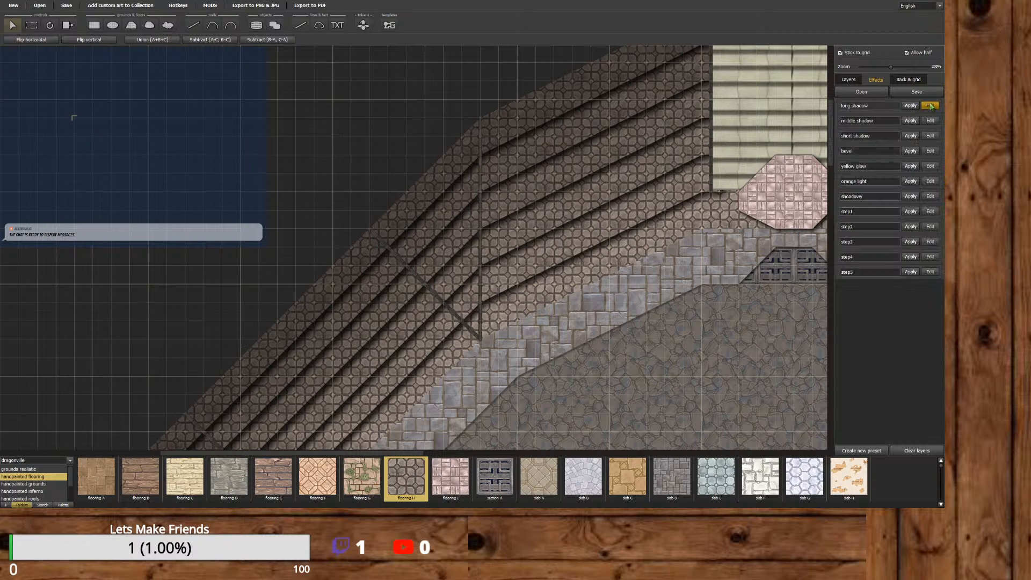
Select the northwest step group and set the step1 effect preset's drop shadow distance to 7.
click(851, 81)
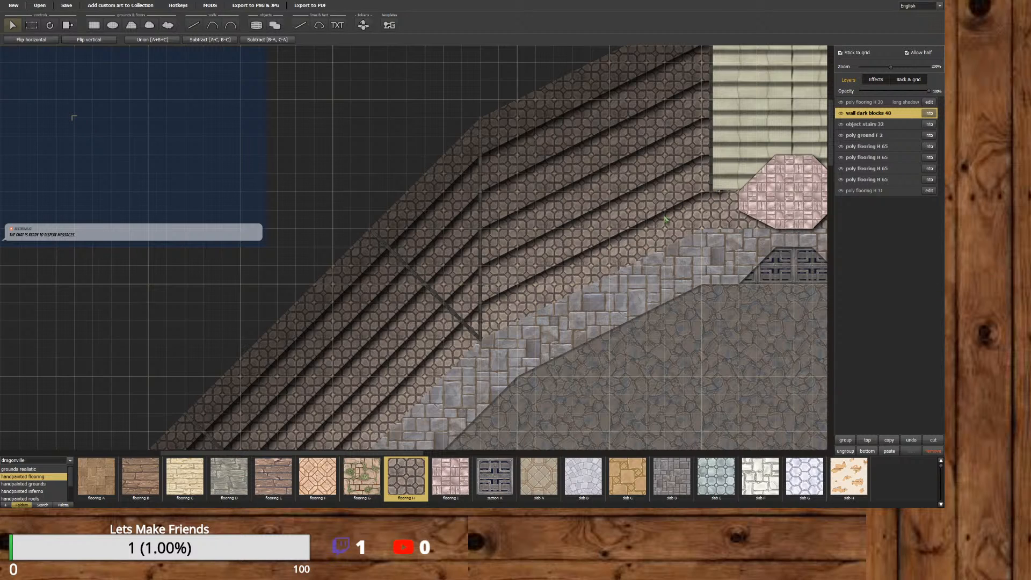
click(612, 235)
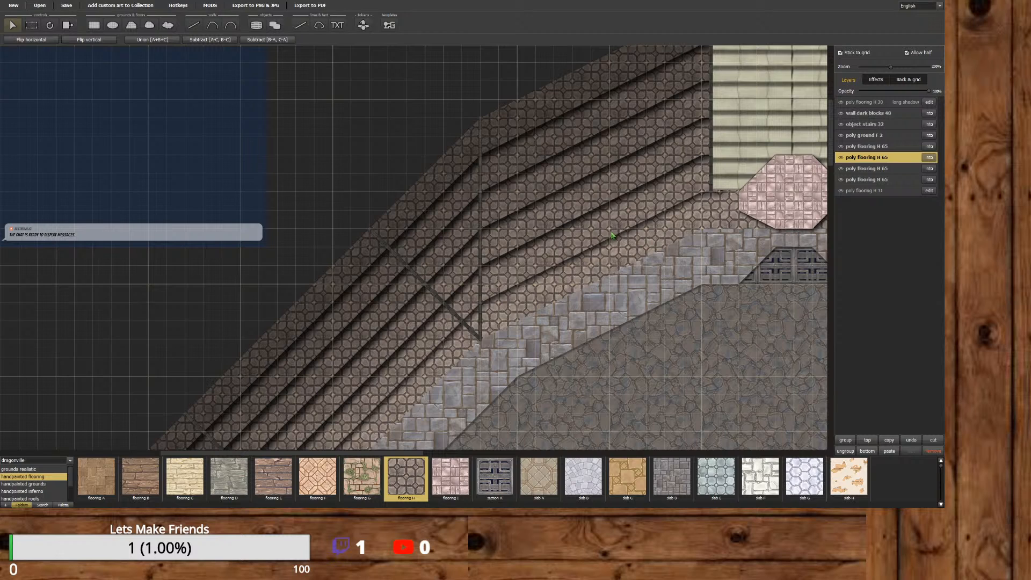
click(876, 79)
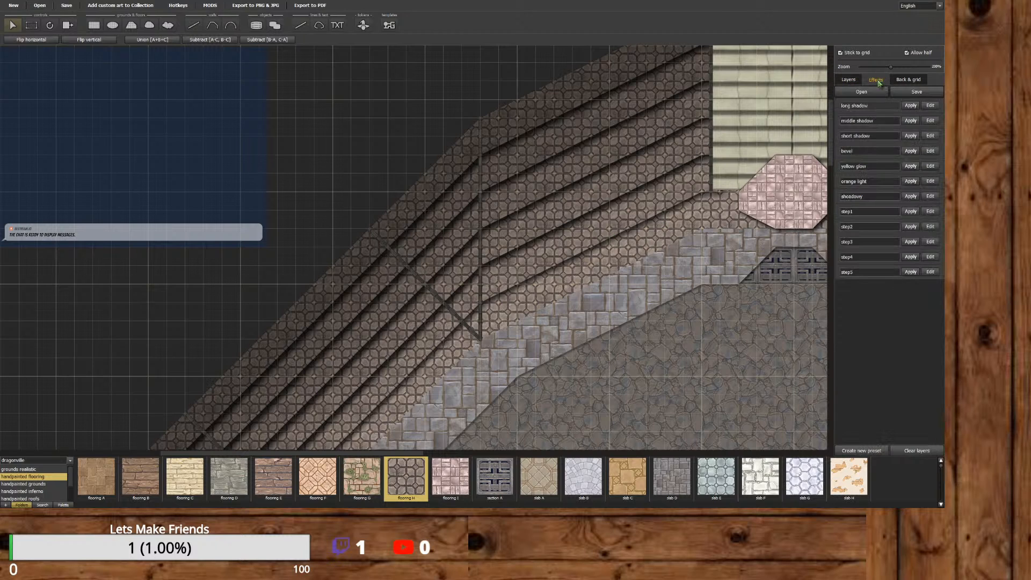
click(929, 212)
mouse_move(899, 147)
mouse_down()
mouse_move(920, 151)
mouse_move(894, 154)
mouse_up()
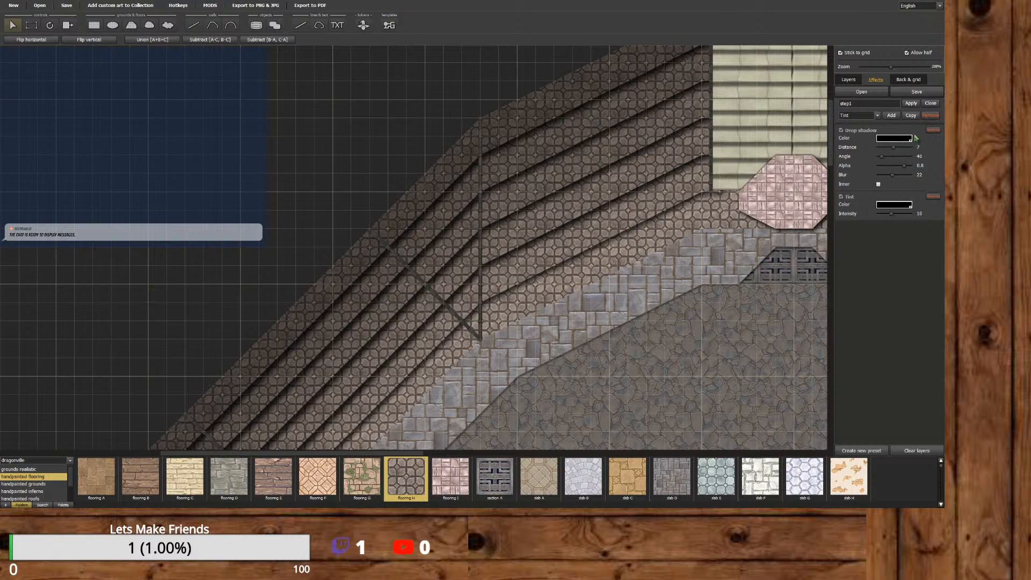
click(930, 103)
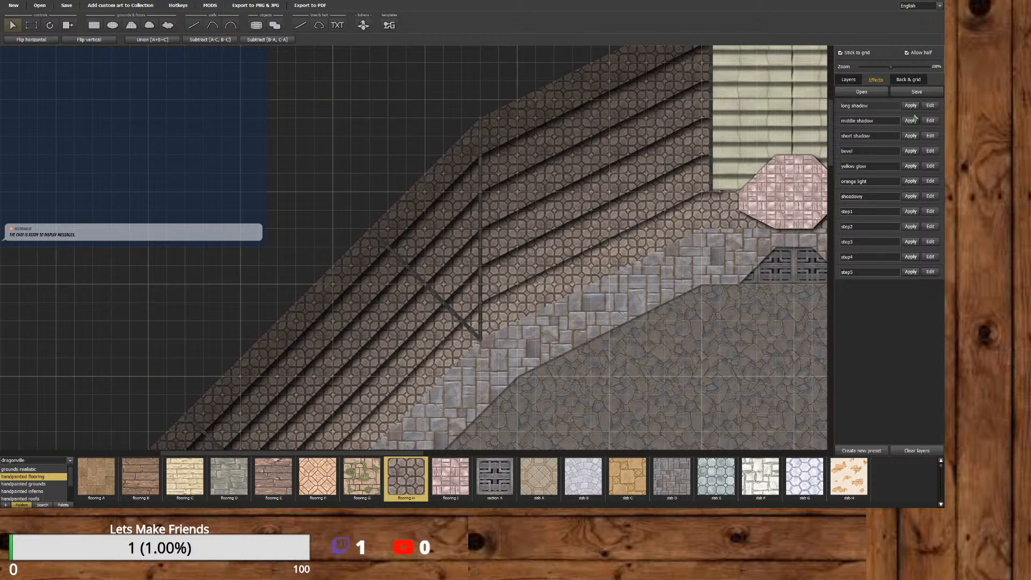
Enter the northwest step group and apply the step1 preset with a drop shadow distance of 8 to the innermost step.
click(848, 80)
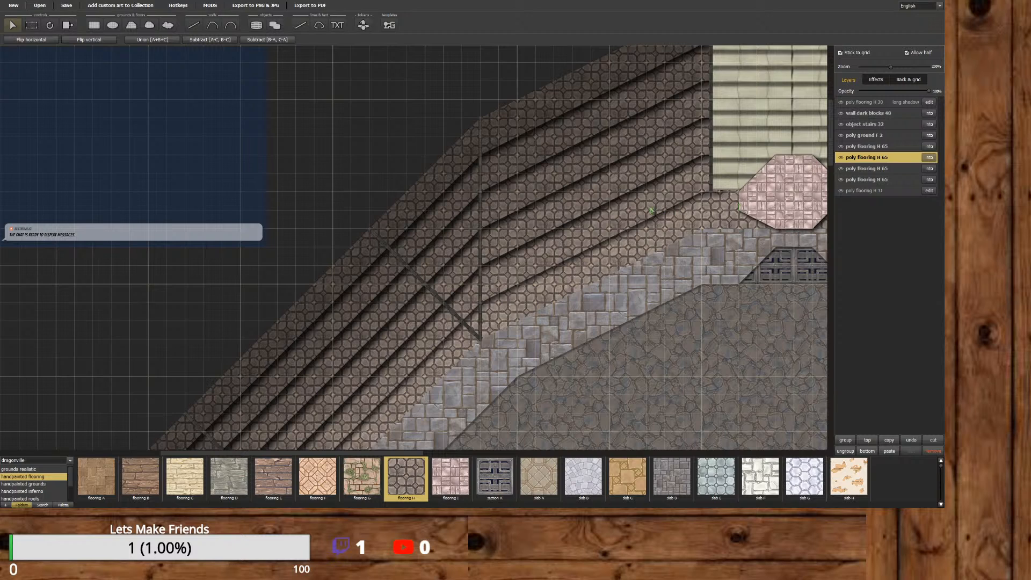
click(929, 157)
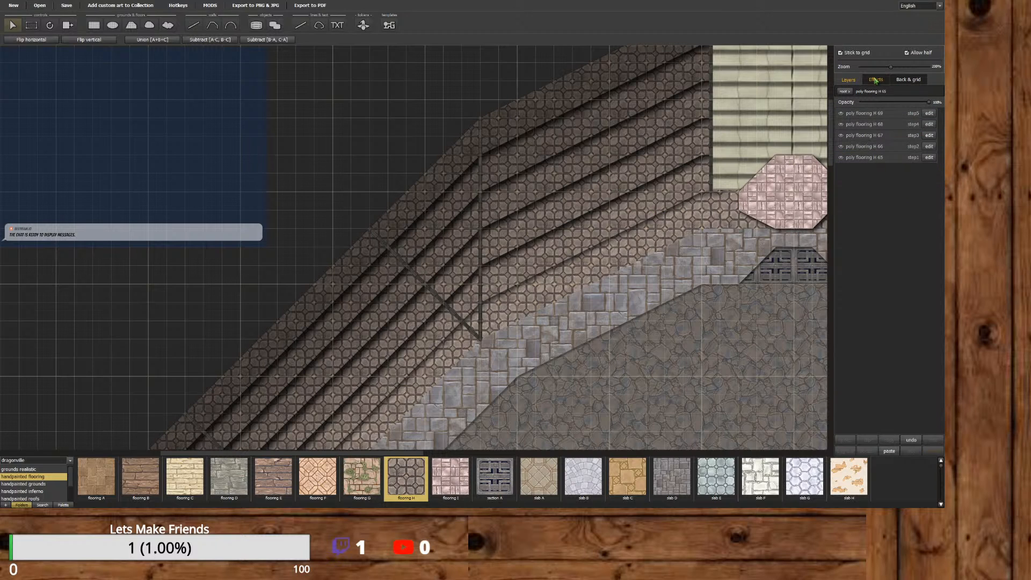
click(631, 224)
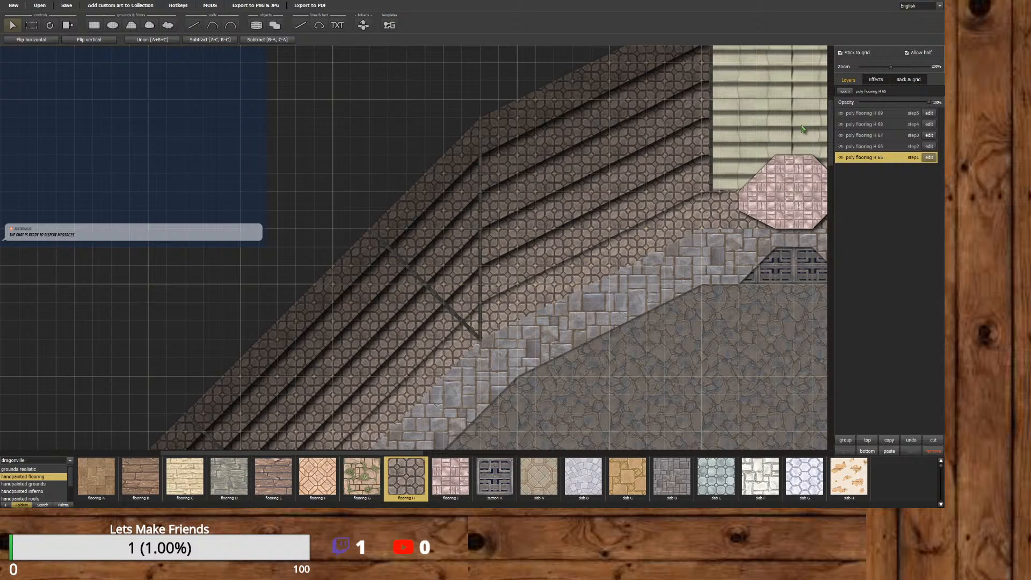
click(875, 80)
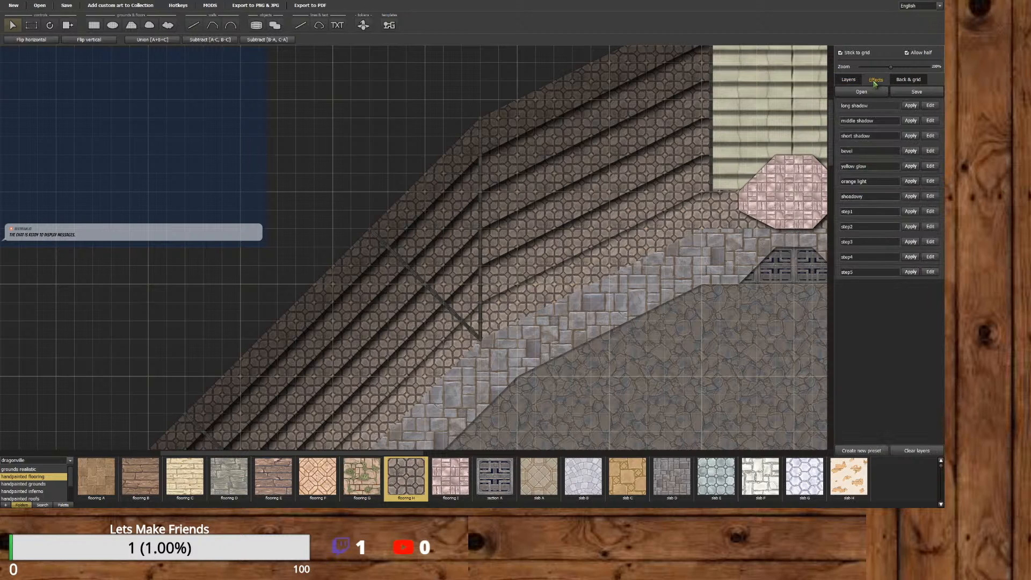
click(930, 211)
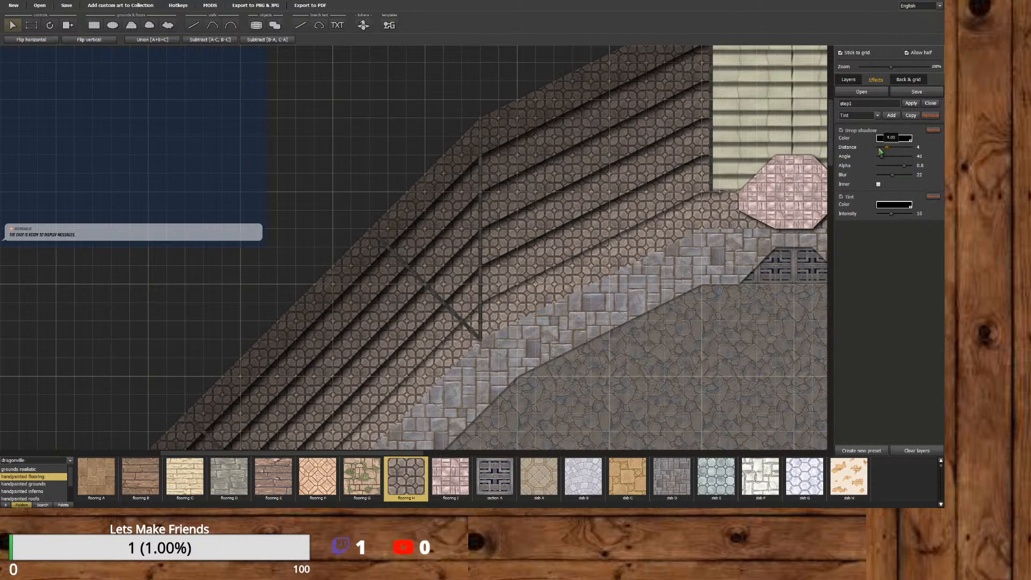
mouse_move(894, 148)
mouse_down()
mouse_move(874, 153)
mouse_move(898, 152)
mouse_up()
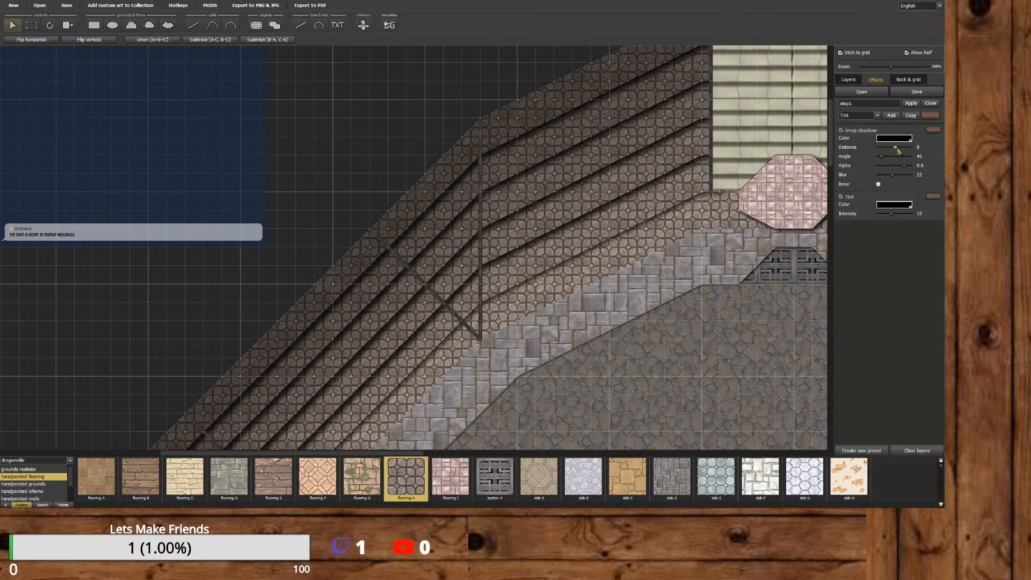
click(911, 104)
Set the step1 preset's drop shadow distance to 7, apply it to the innermost northwest step, and check the shadow on the map.
drag(896, 154, 875, 153)
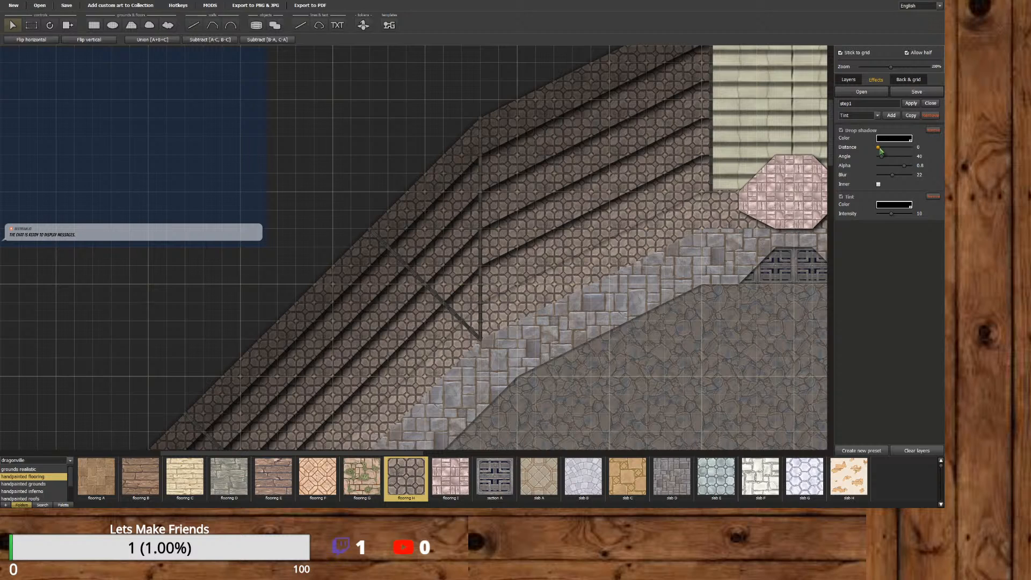
drag(880, 151, 895, 151)
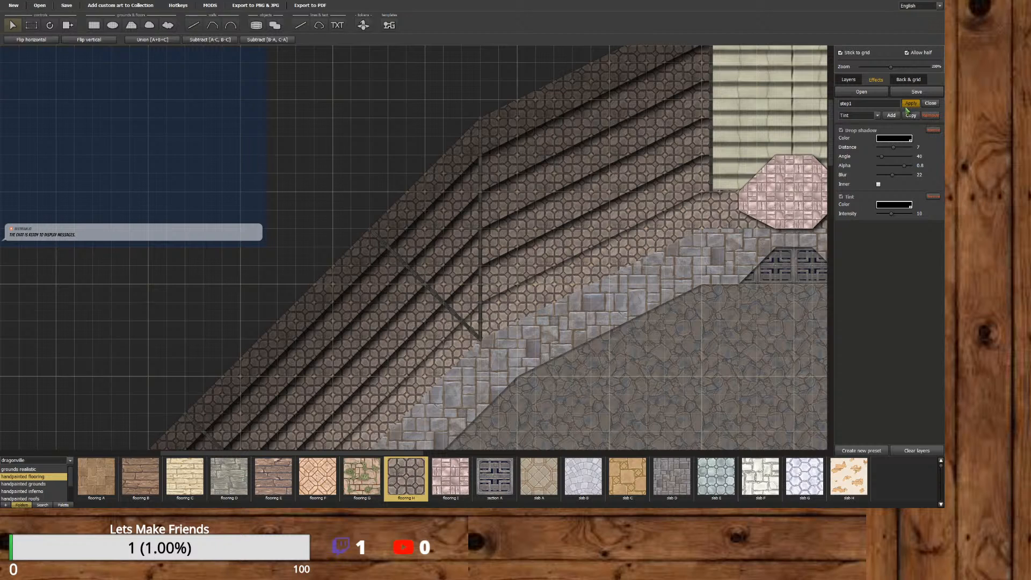
click(909, 104)
scroll(781, 280, down, 3)
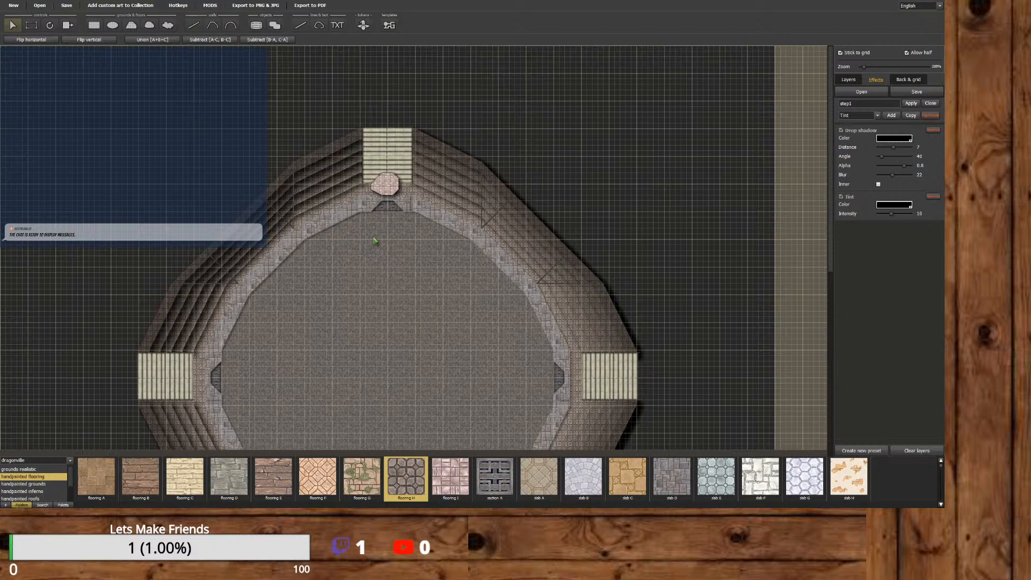
scroll(374, 240, up, 3)
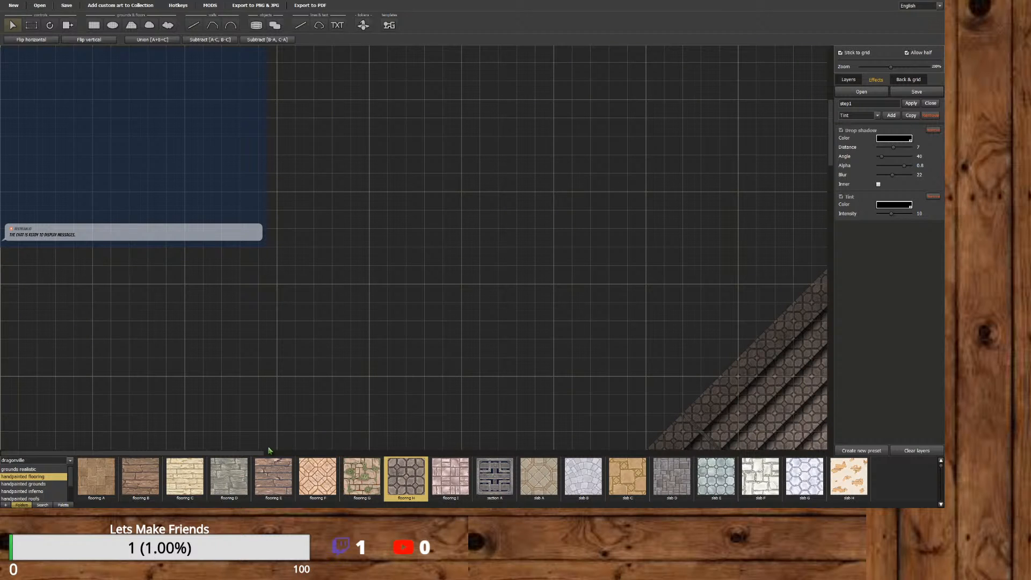
drag(259, 457, 467, 459)
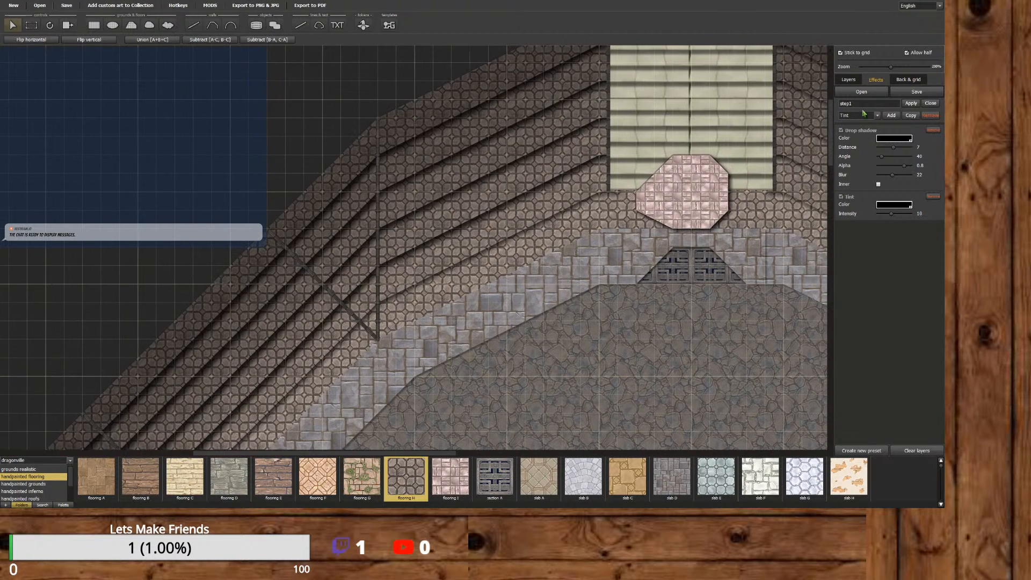
click(930, 103)
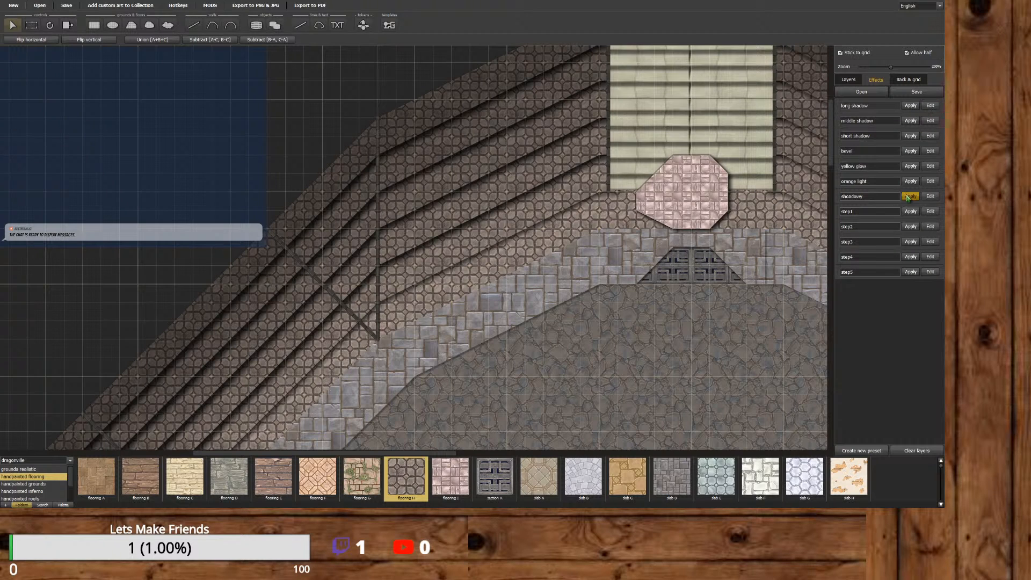
Shorten the drop shadow distance of the step2 and step3 effect presets to match step1.
click(929, 228)
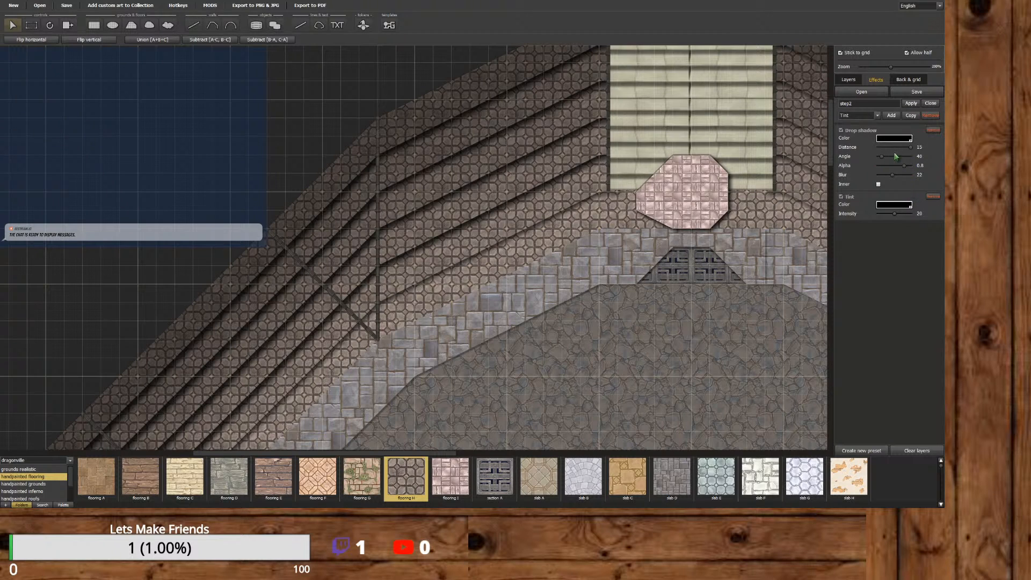
drag(910, 147, 892, 149)
click(931, 103)
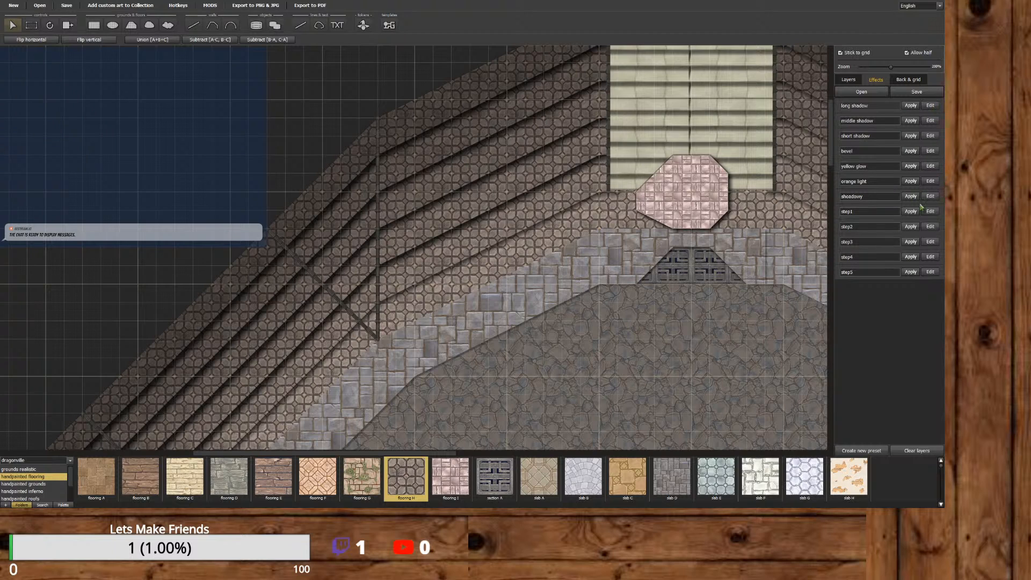
click(930, 242)
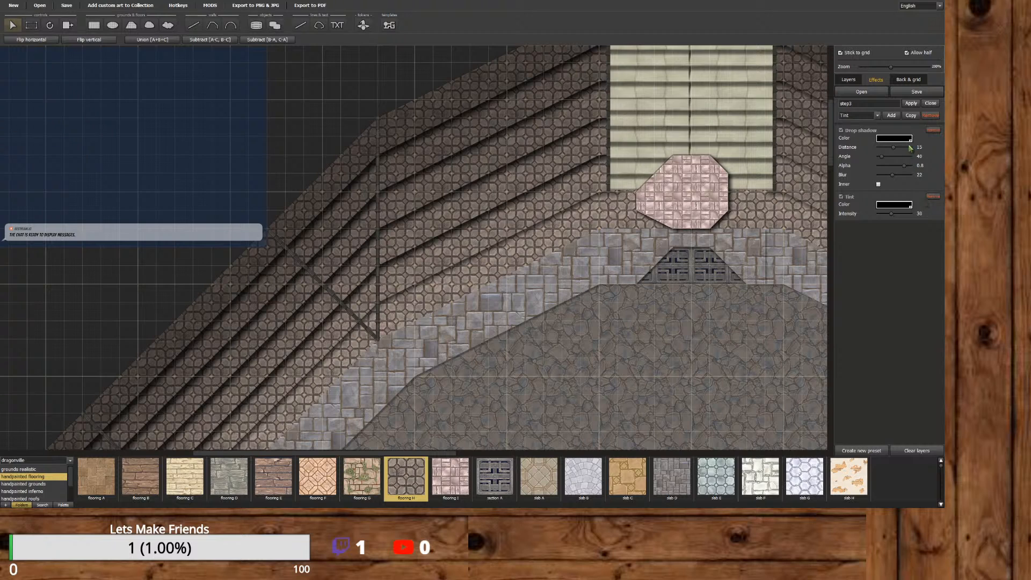
drag(893, 148, 894, 149)
click(937, 108)
Go through the step4 effect preset and set the step5 preset's drop shadow distance to 7.
click(930, 257)
click(929, 105)
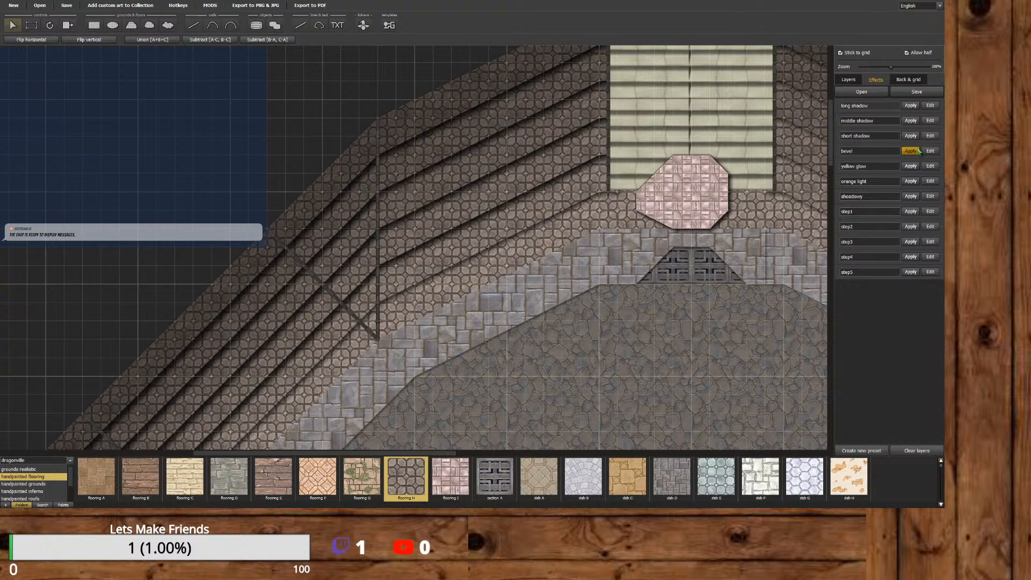
click(929, 275)
drag(887, 151, 895, 149)
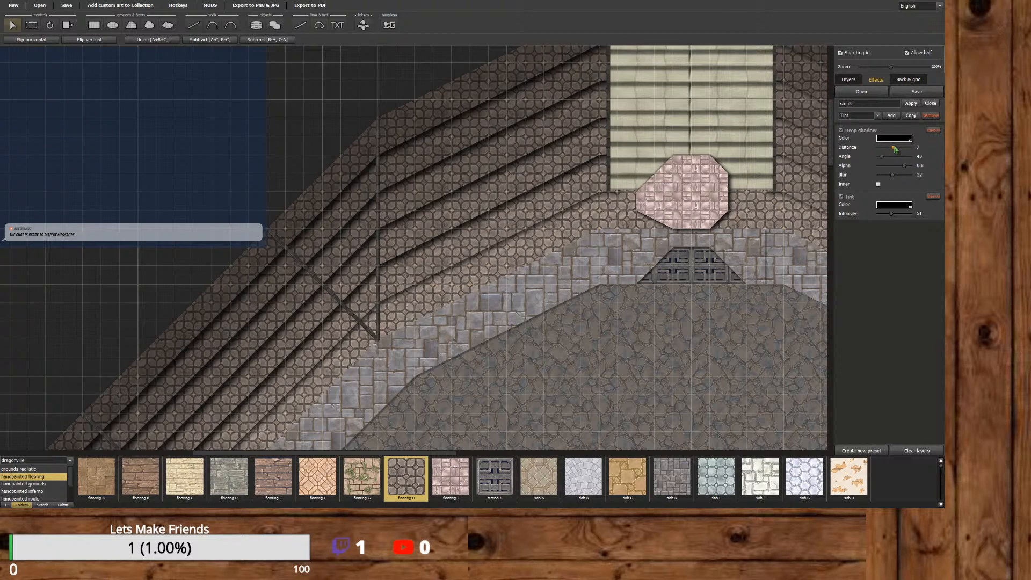
Close the step5 preset and reapply the updated step1 preset to the innermost northwest step.
click(929, 103)
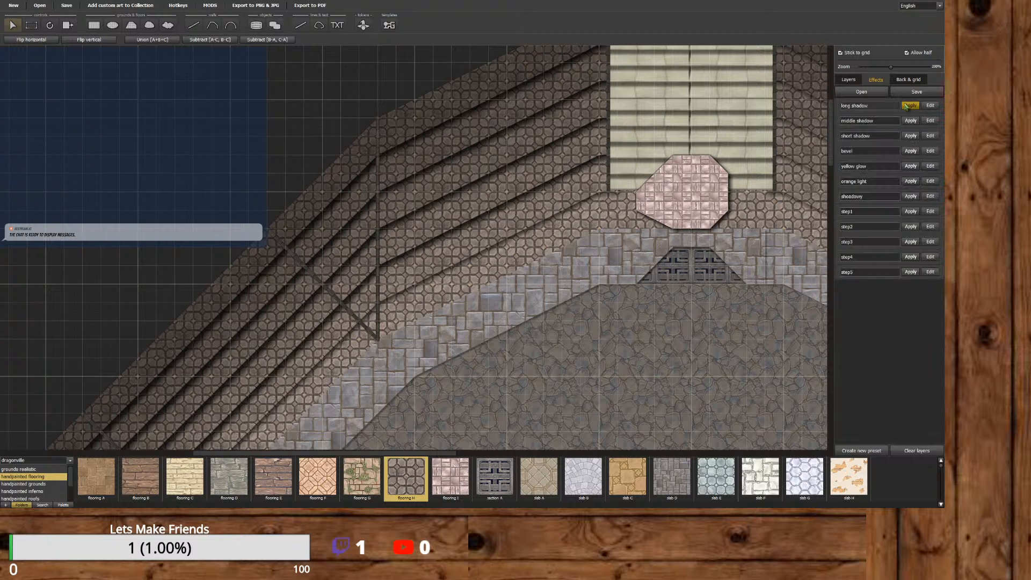
click(849, 80)
scroll(768, 200, down, 3)
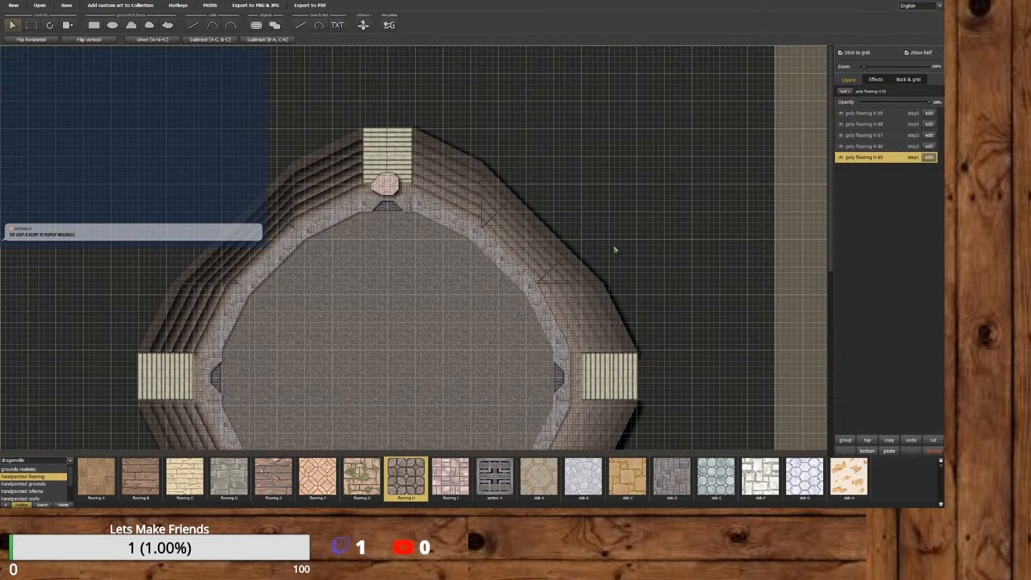
click(291, 174)
click(318, 187)
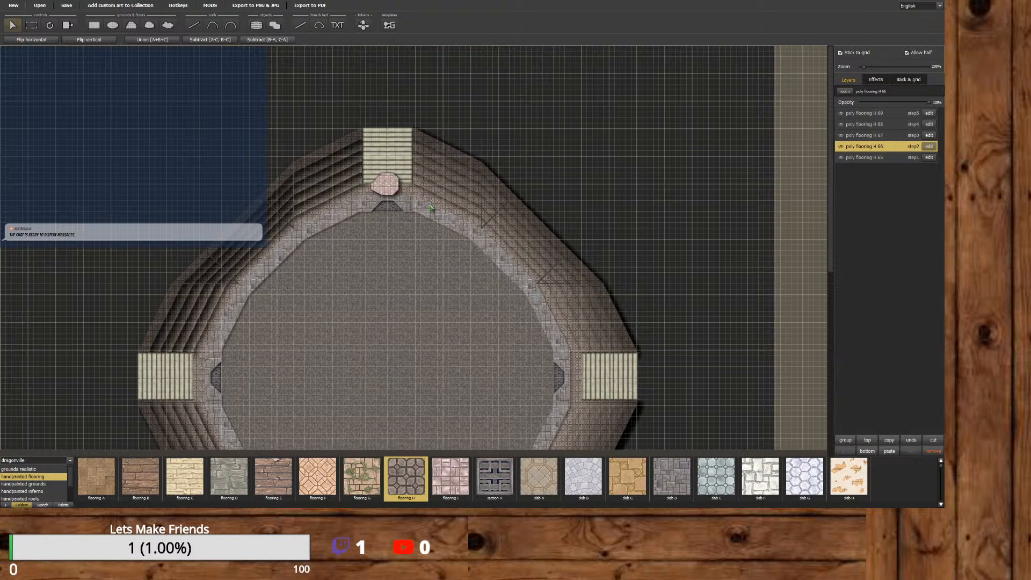
click(304, 165)
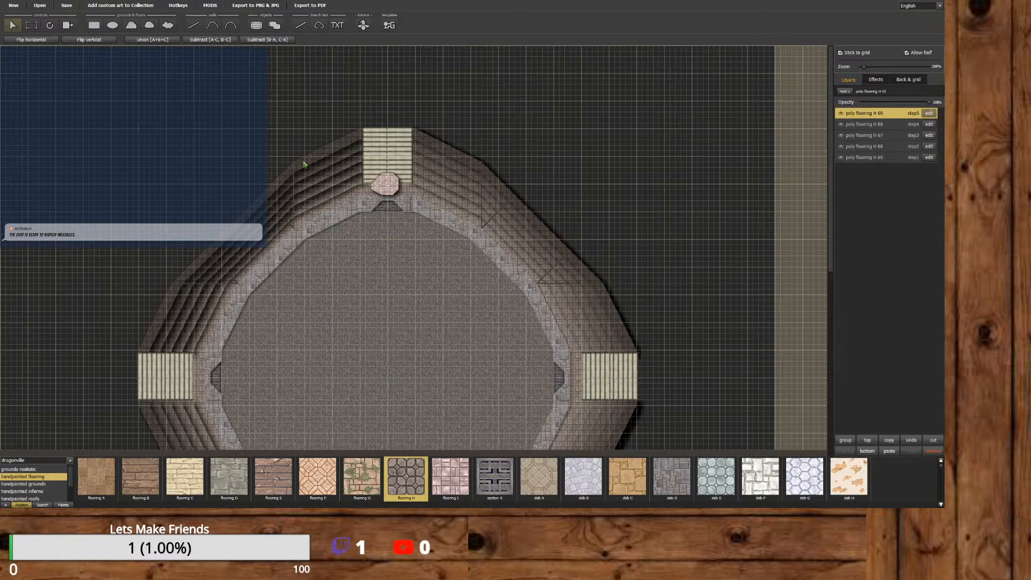
click(340, 192)
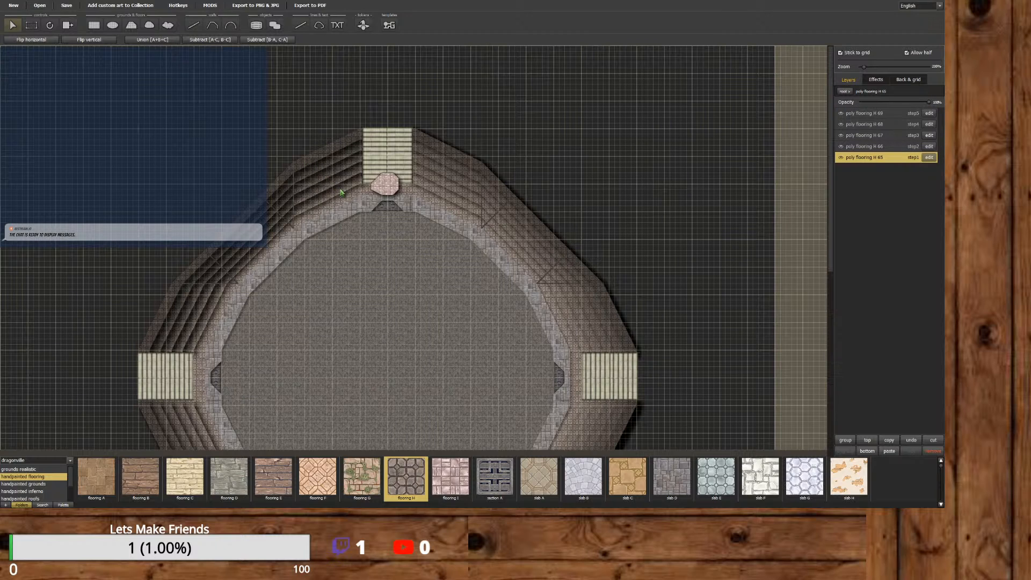
click(875, 80)
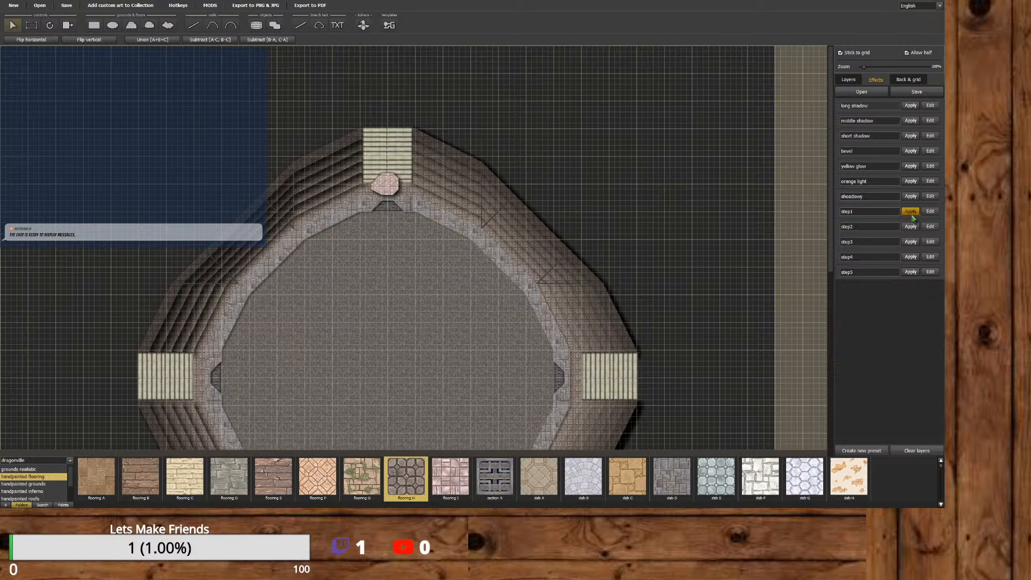
click(910, 211)
Reapply the step2 and step3 presets to the second and third northwest steps, counted from the arena floor.
click(849, 81)
shift+click(869, 146)
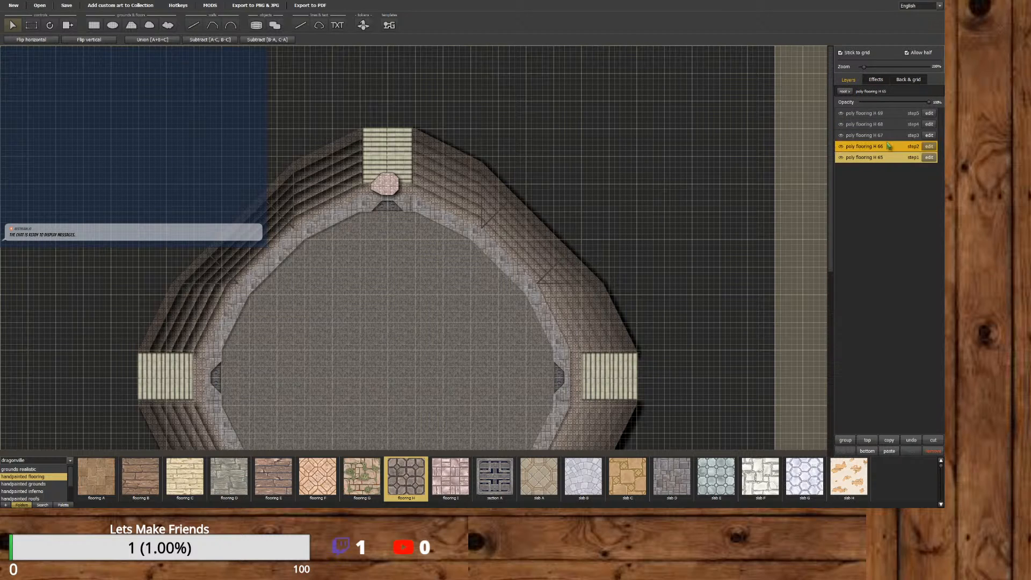
click(876, 79)
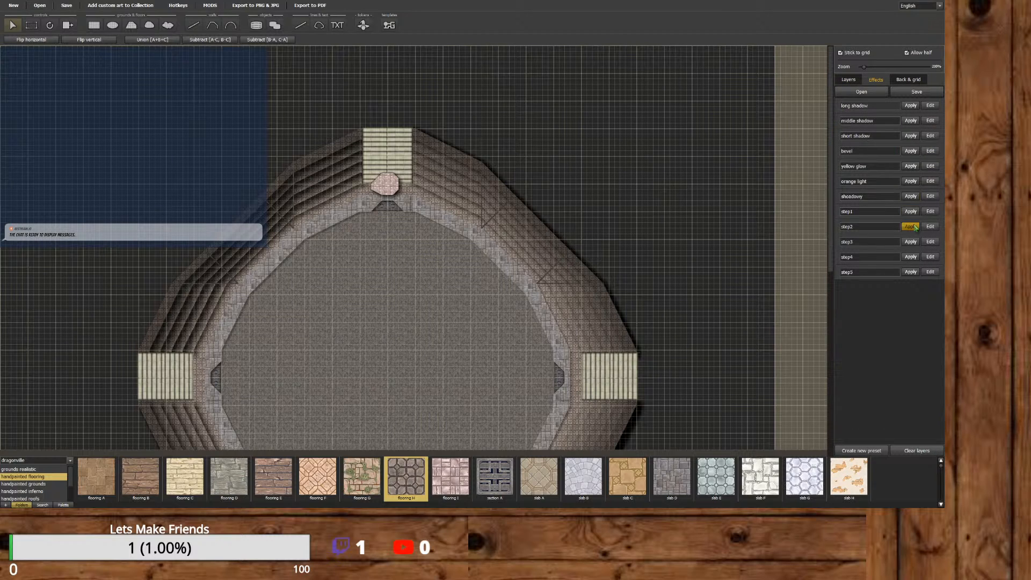
click(910, 227)
click(848, 80)
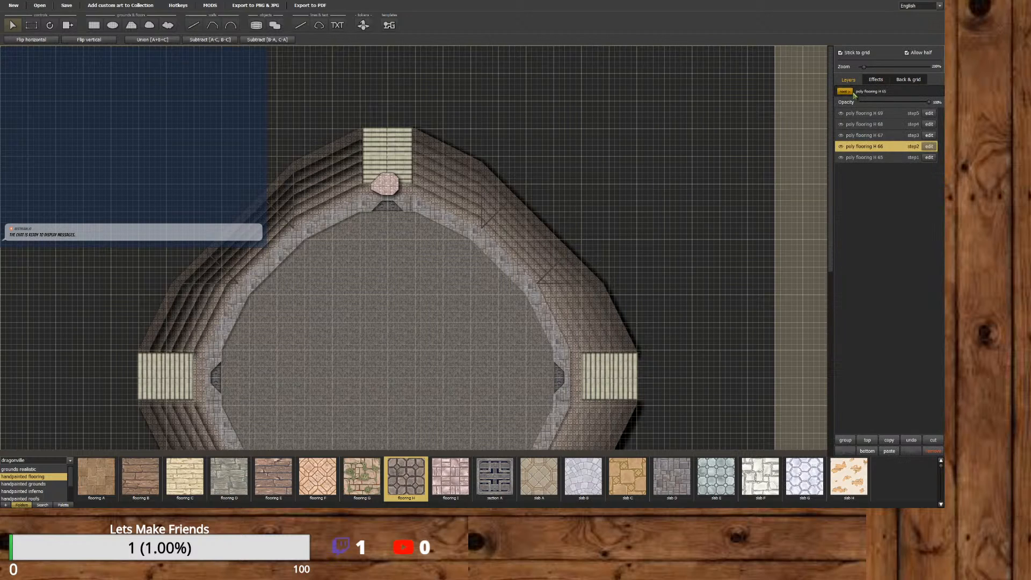
click(879, 135)
click(876, 80)
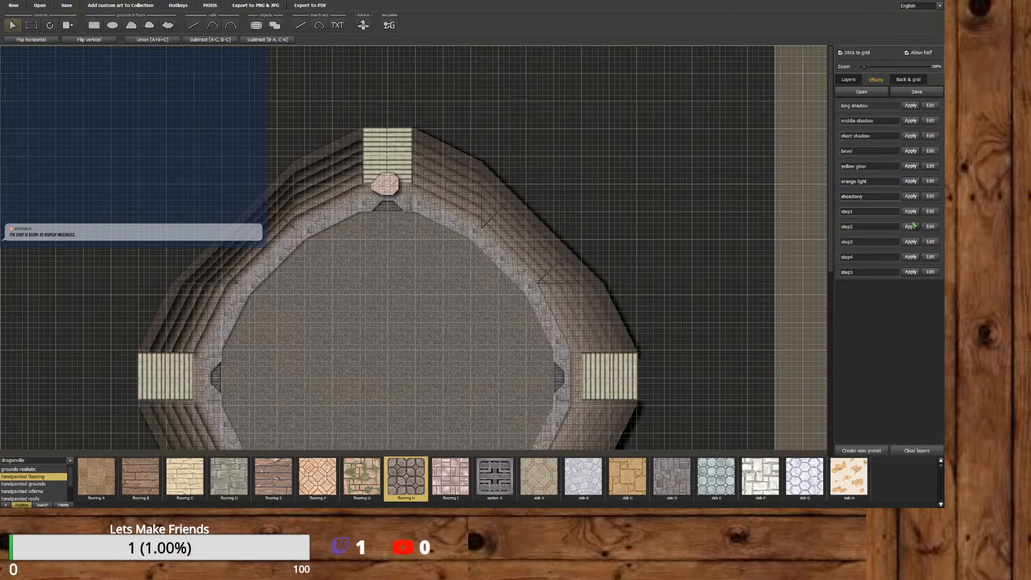
click(911, 242)
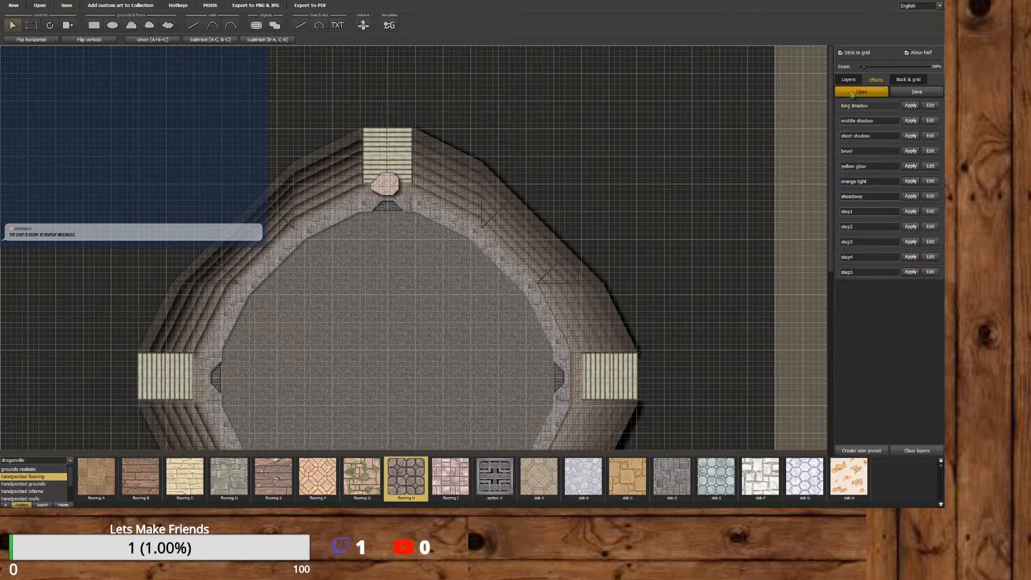
Reapply the step4 preset to the fourth northwest step and step5 to the outermost one.
click(849, 79)
click(873, 124)
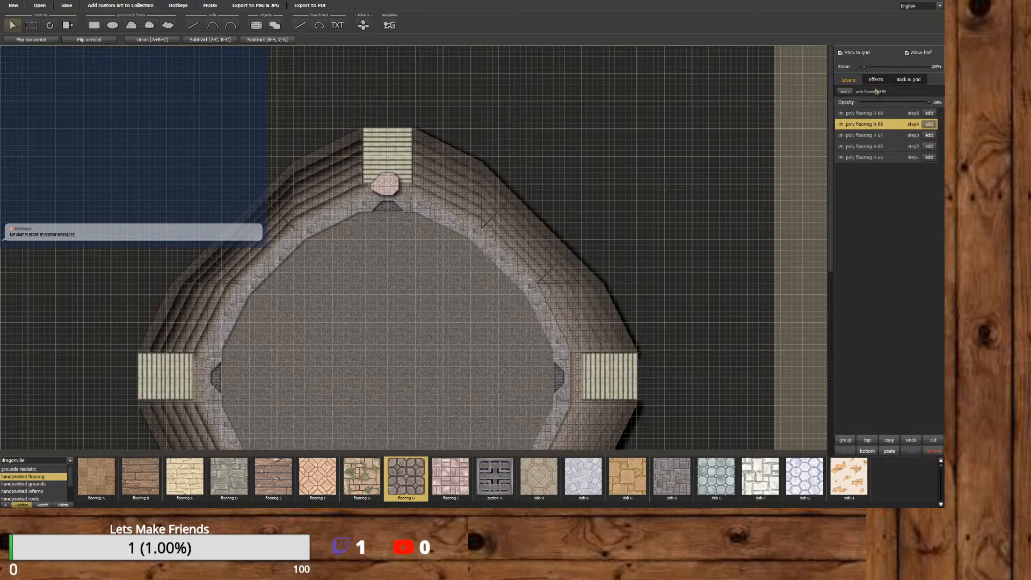
click(876, 80)
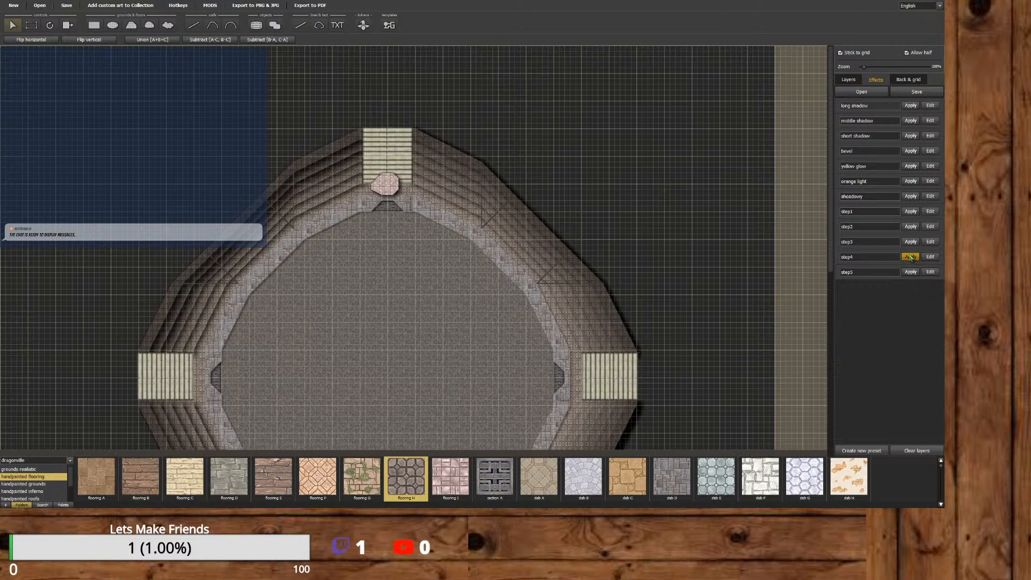
click(910, 257)
click(848, 80)
click(864, 114)
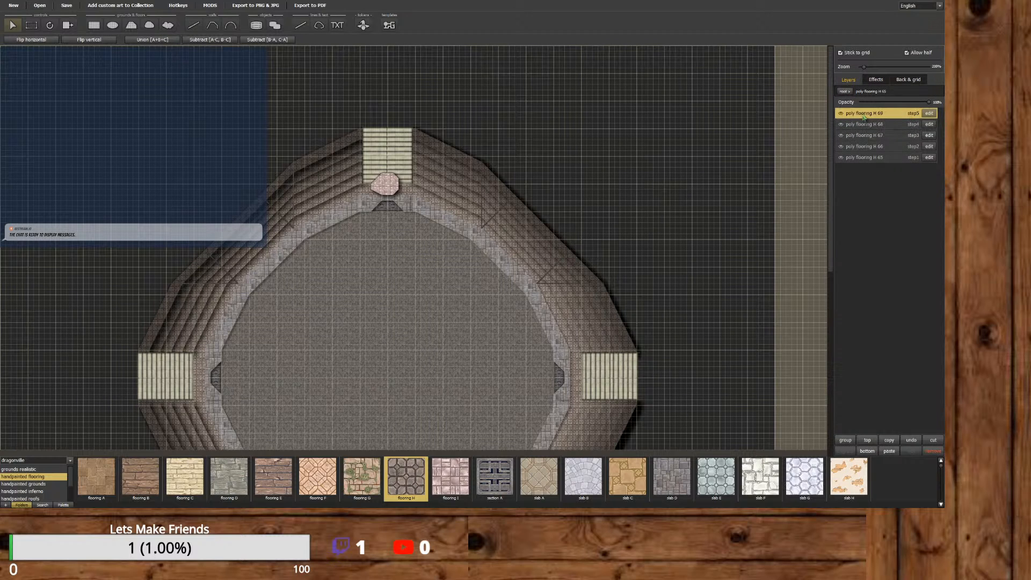
click(876, 80)
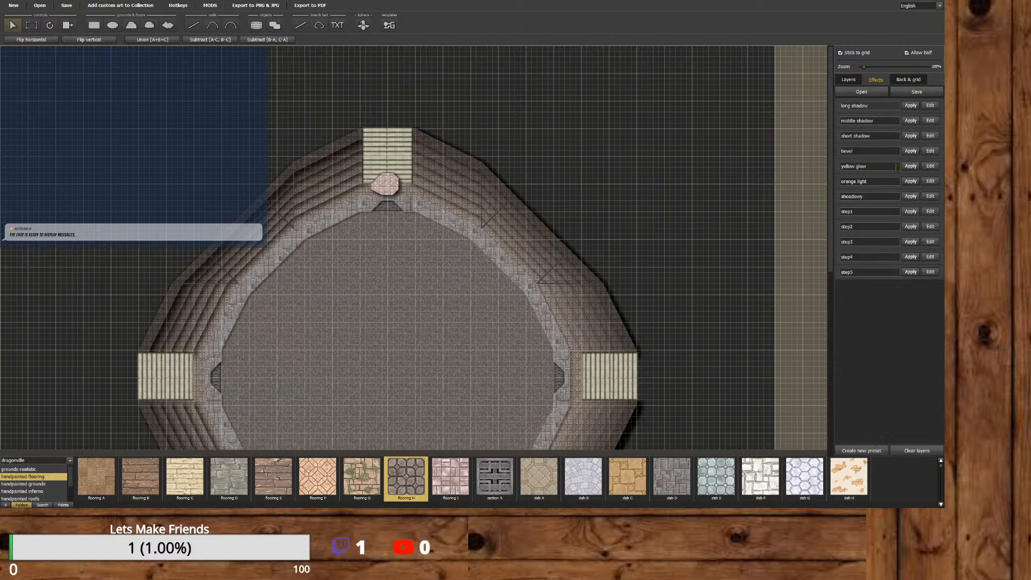
click(910, 272)
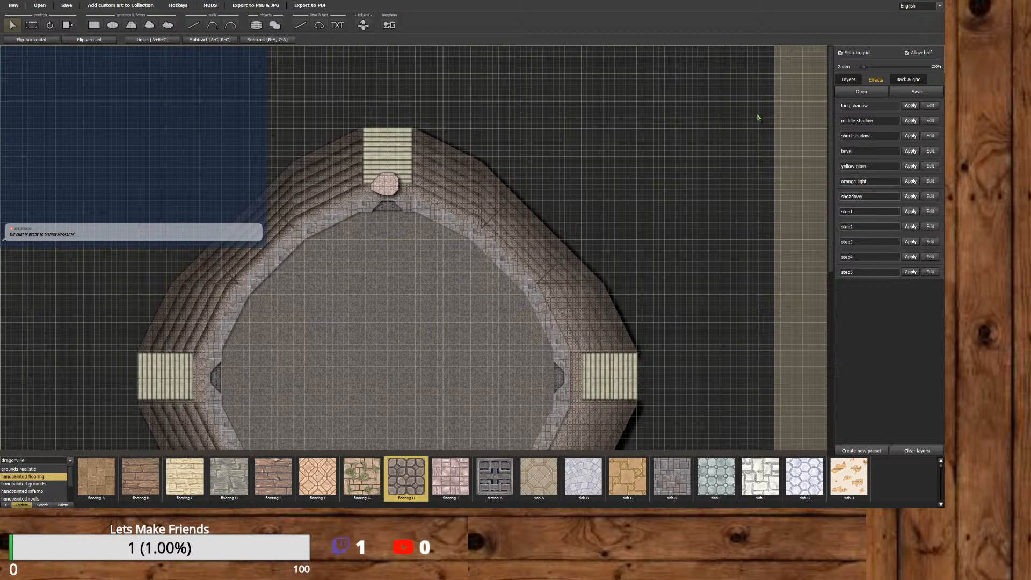
Leave the northwest step group and identify which flooring group belongs to each quadrant of the arena.
click(849, 79)
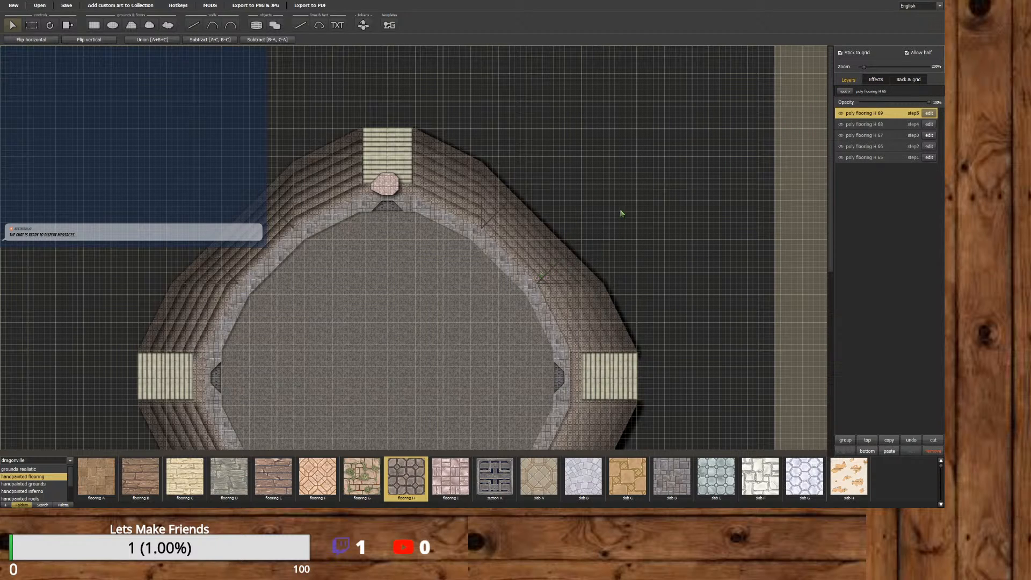
click(845, 92)
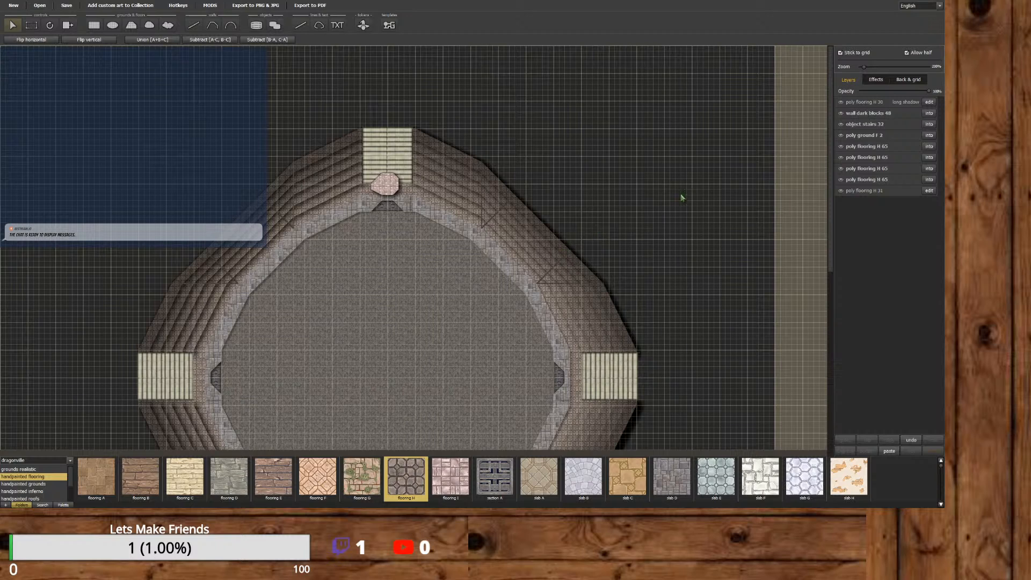
drag(828, 128, 831, 245)
click(866, 146)
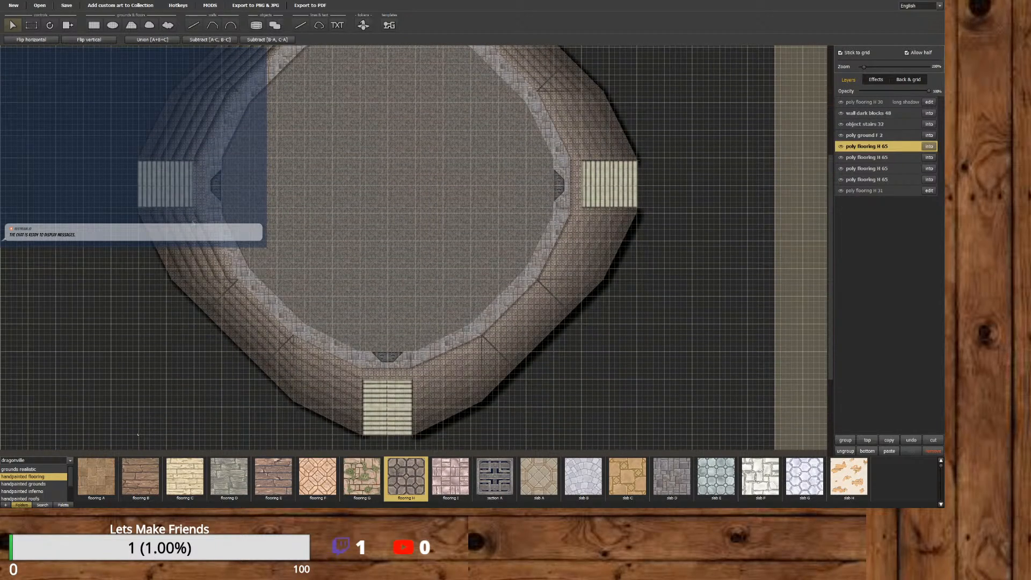
click(515, 344)
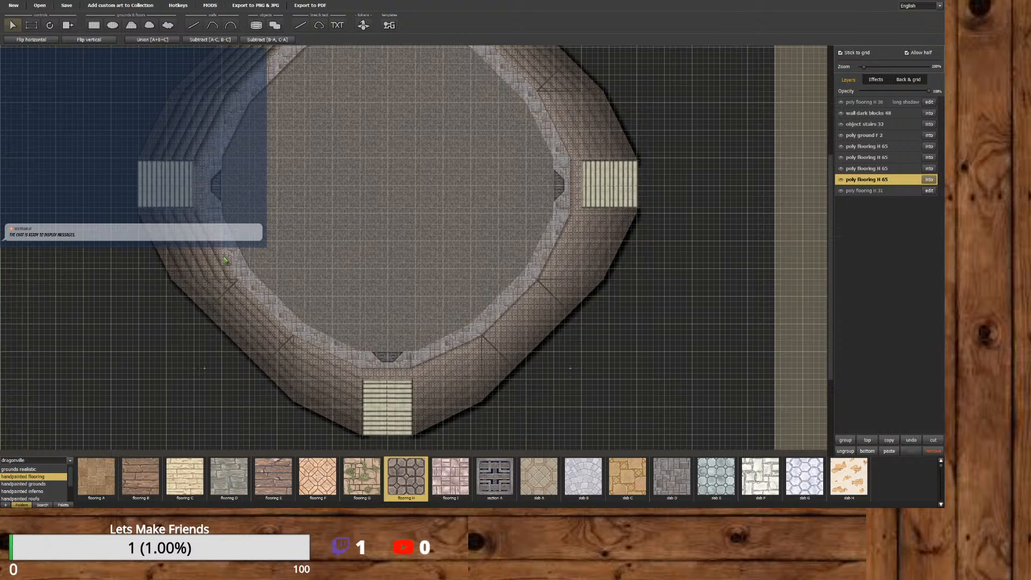
click(200, 278)
click(172, 112)
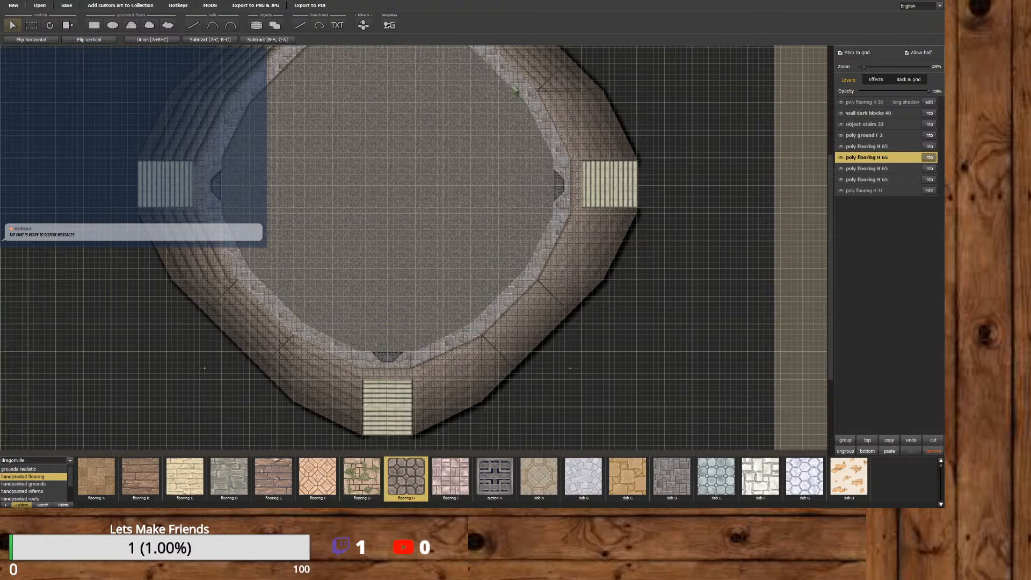
click(589, 105)
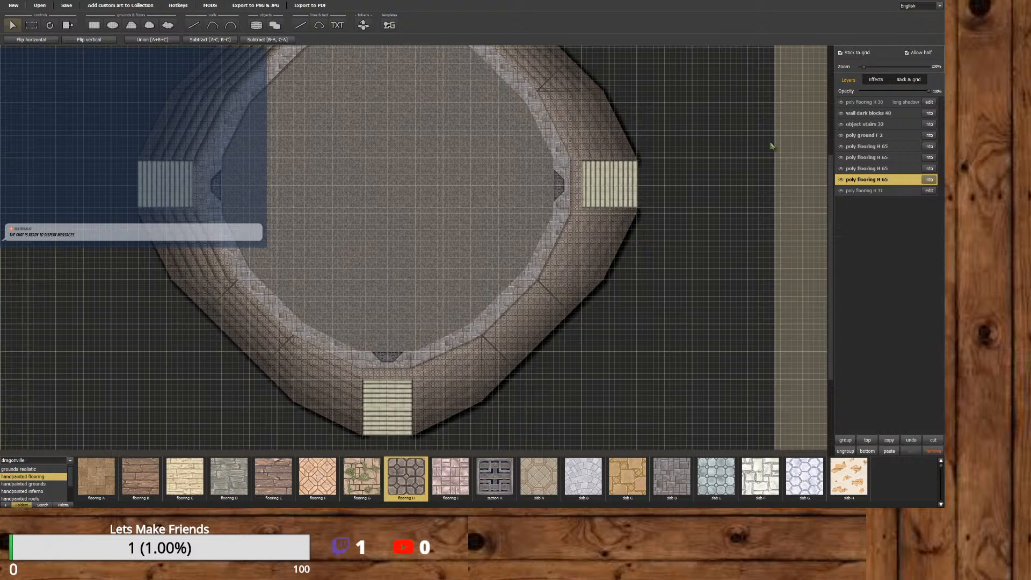
Enter the northeast step group, check the preset on its outermost step, and return to the root layers.
click(875, 80)
click(848, 80)
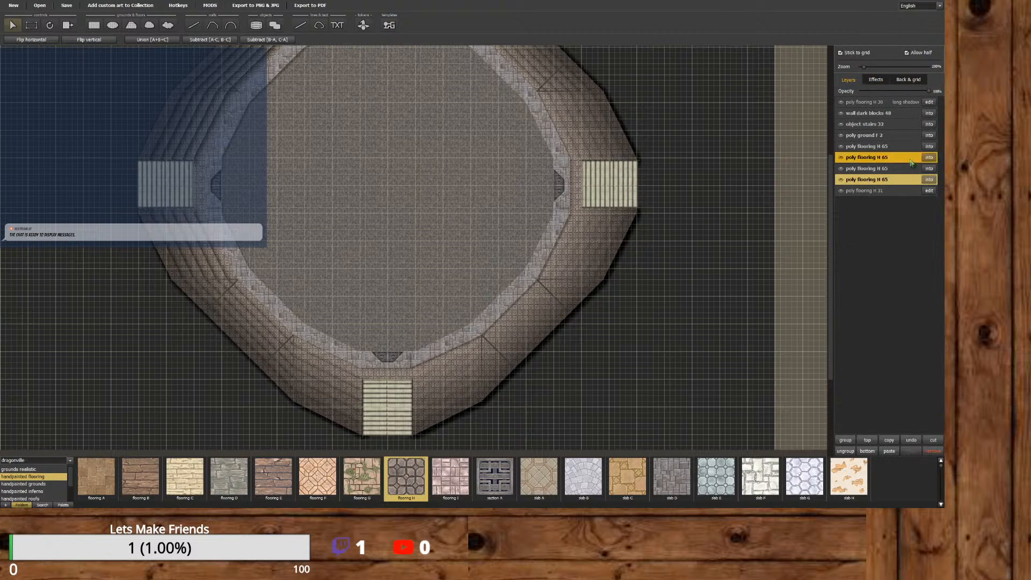
click(930, 184)
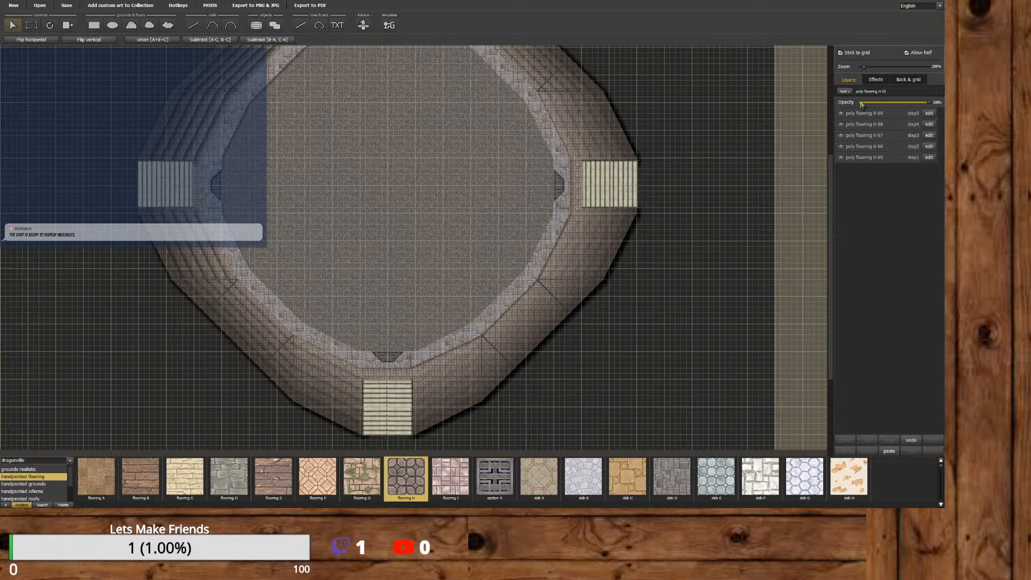
click(630, 151)
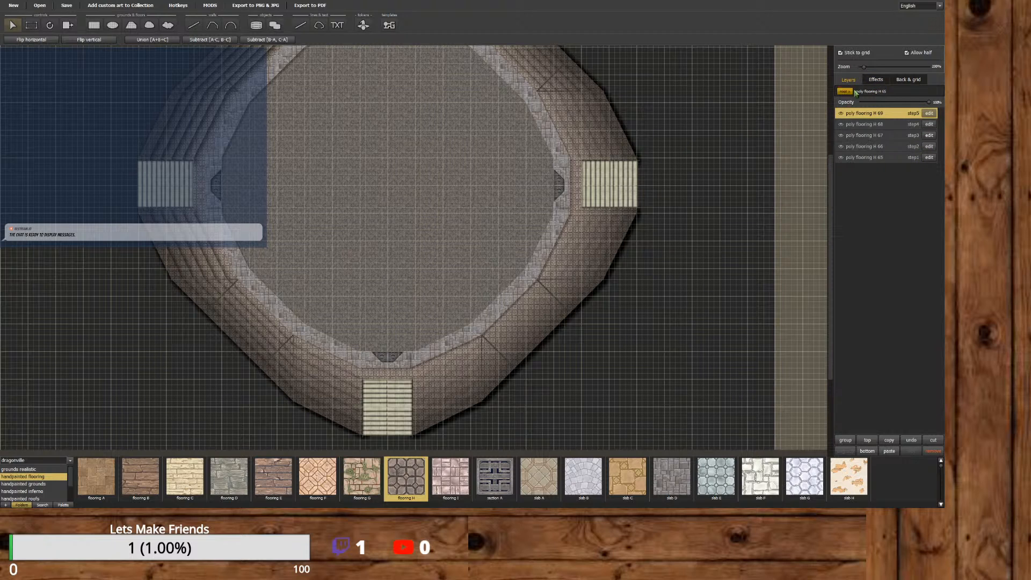
click(876, 79)
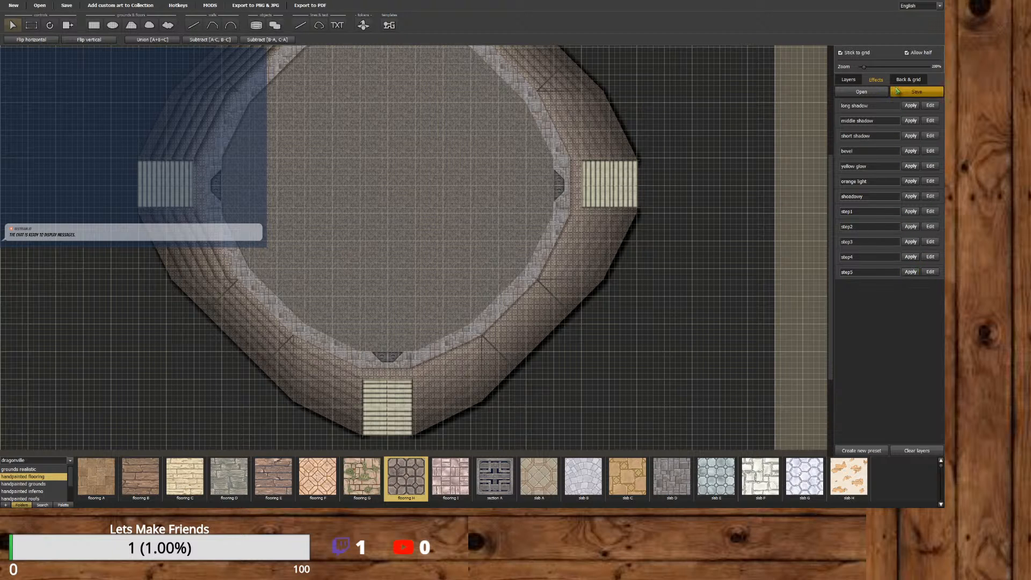
click(849, 80)
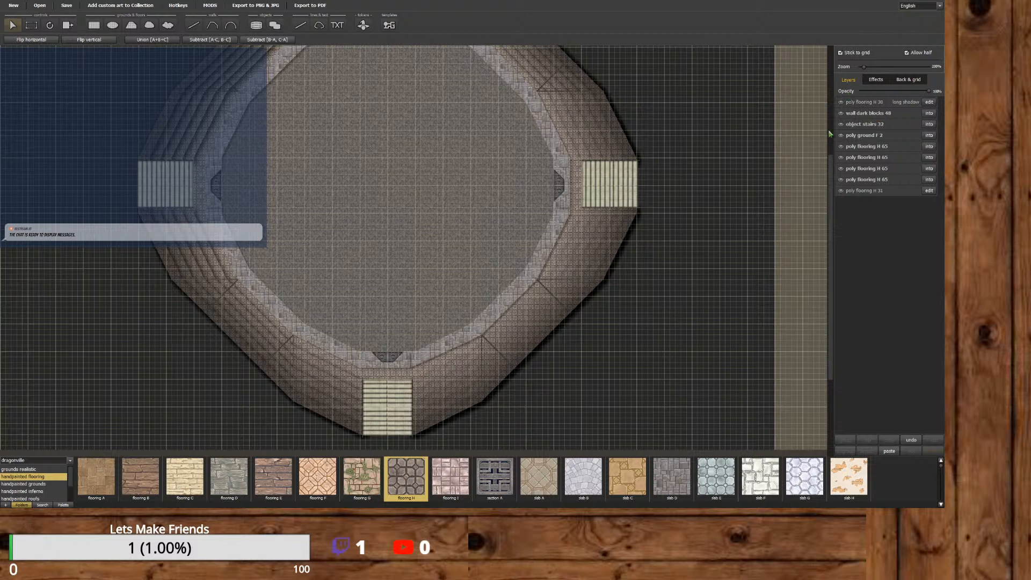
Delete the wall dark blocks 48 group from the root layers.
scroll(812, 77, up, 3)
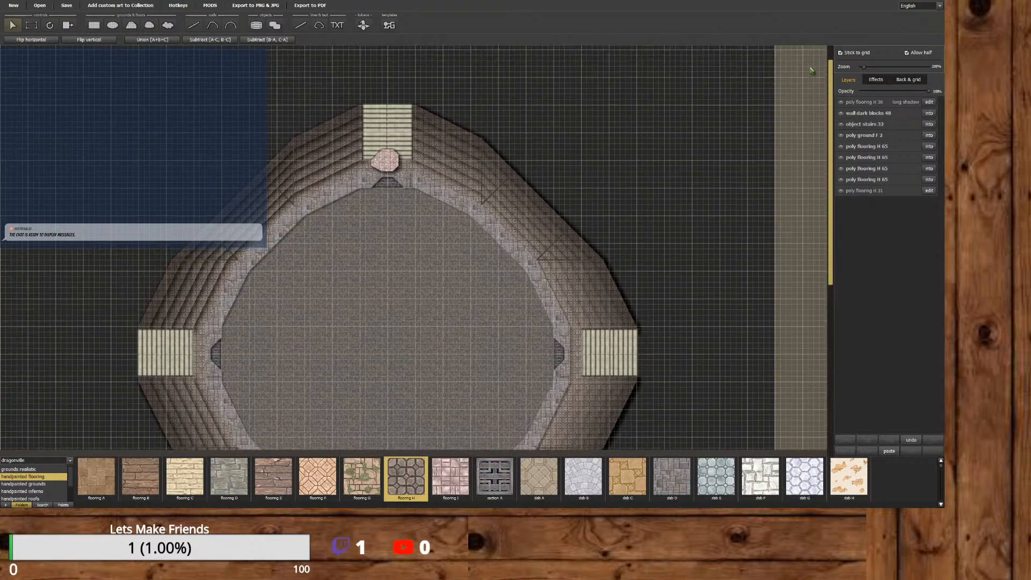
scroll(812, 75, down, 3)
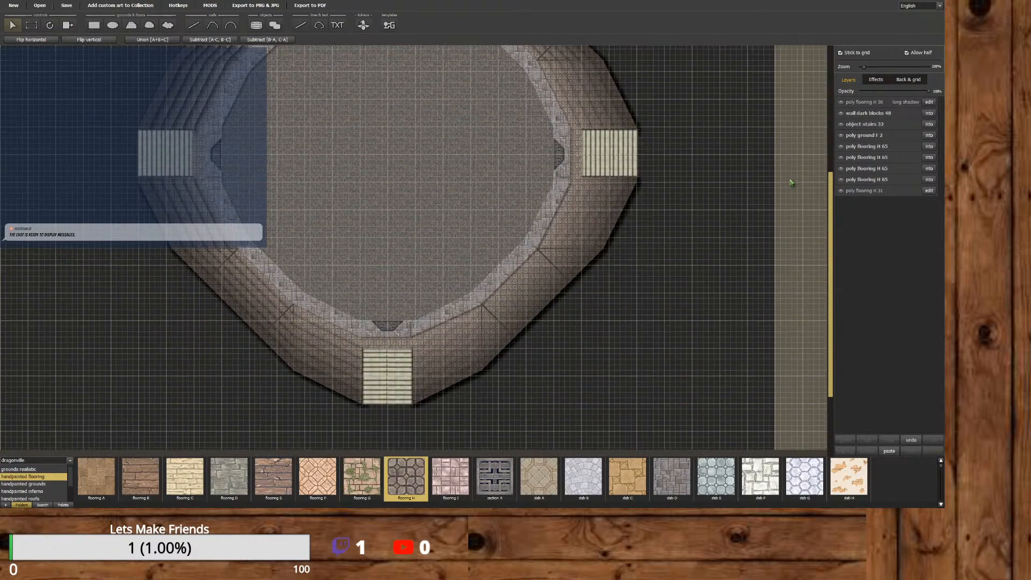
scroll(785, 155, up, 1)
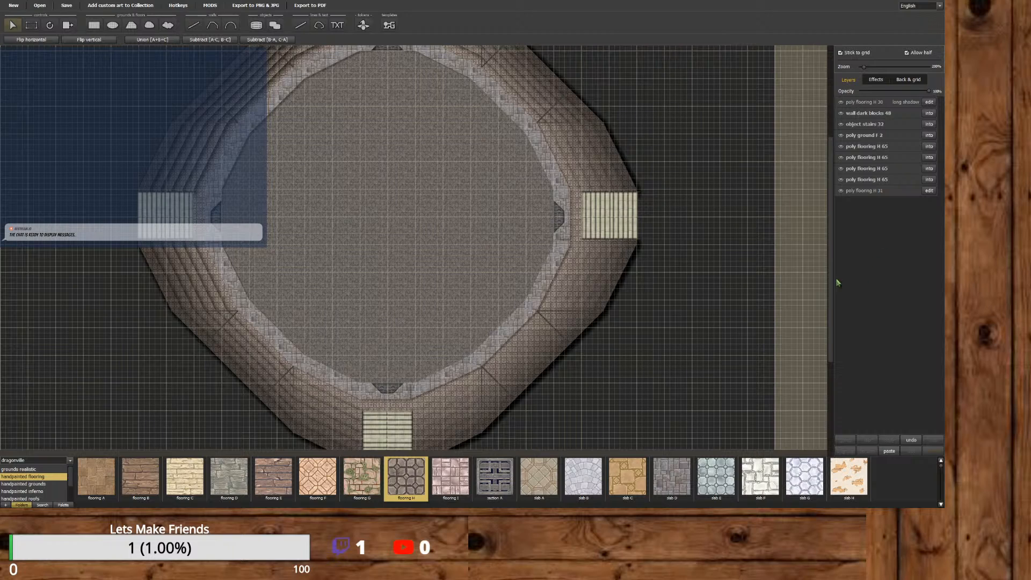
scroll(832, 286, up, 3)
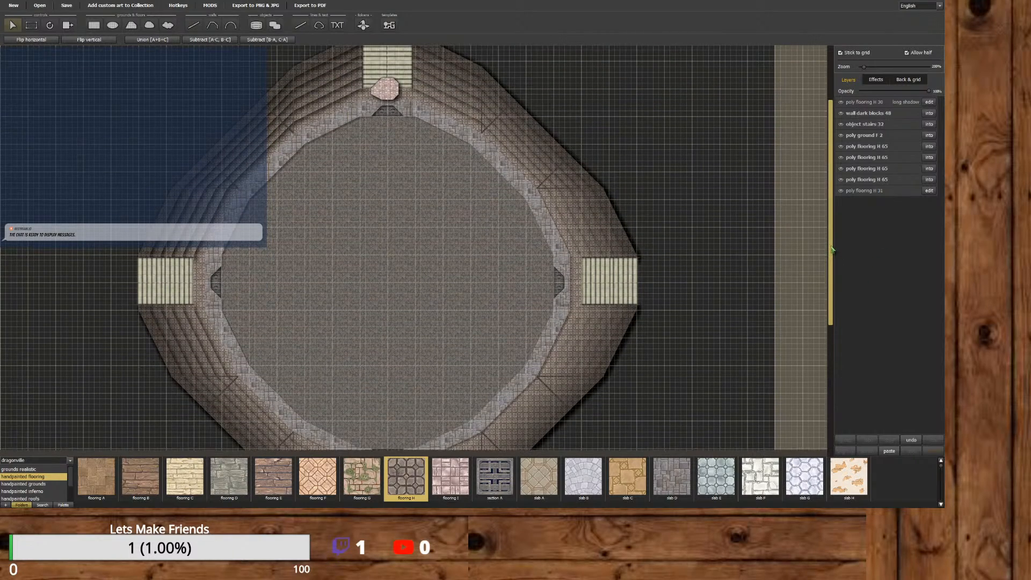
click(881, 117)
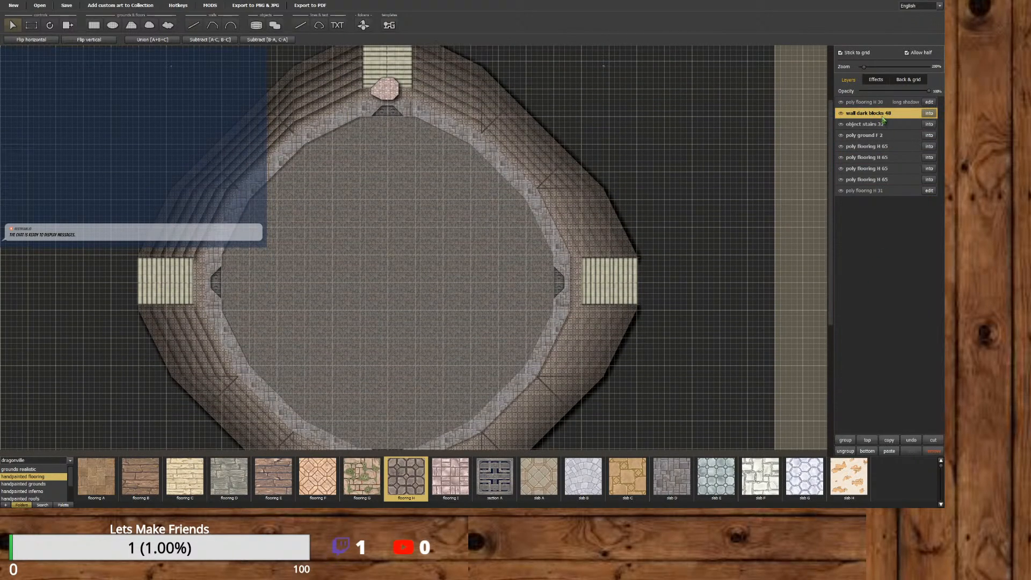
click(931, 451)
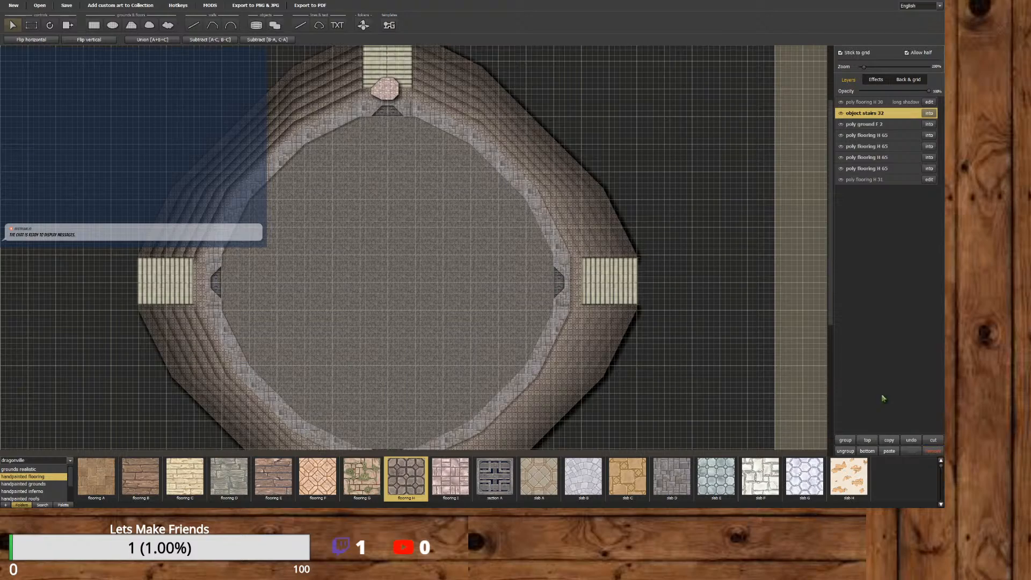
drag(834, 241, 798, 243)
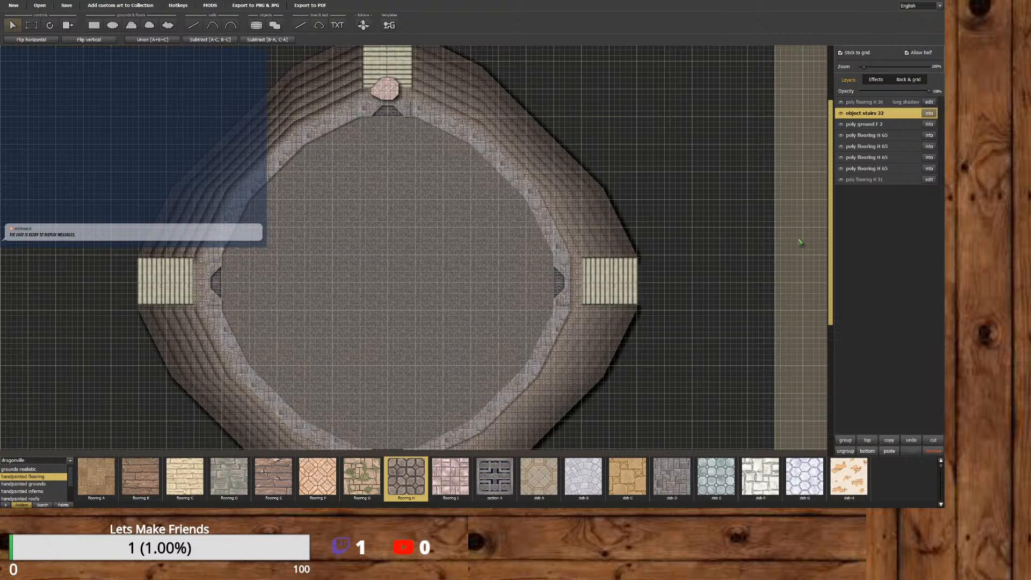
drag(799, 243, 798, 228)
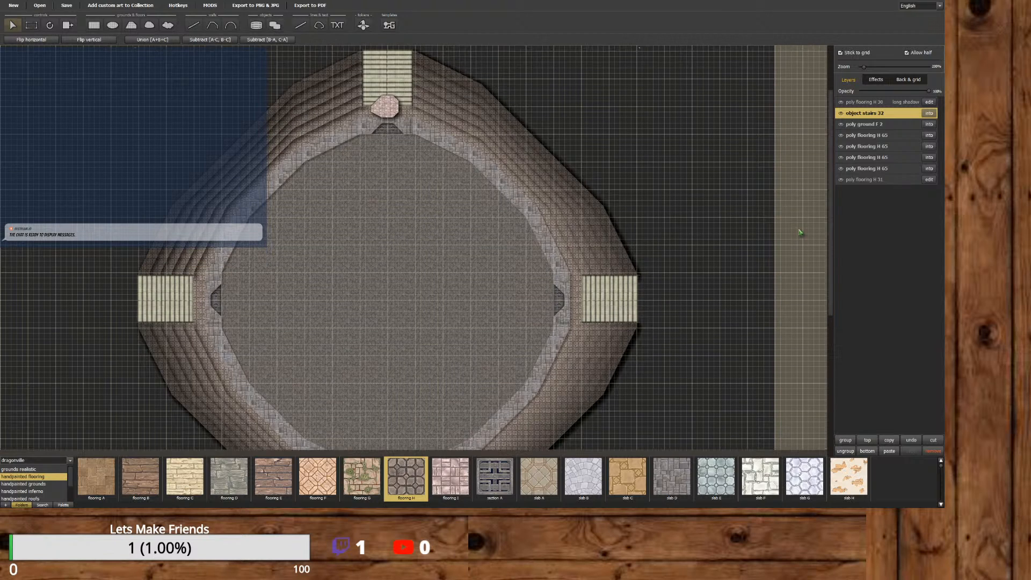
Search the object library for throne.
scroll(398, 222, up, 3)
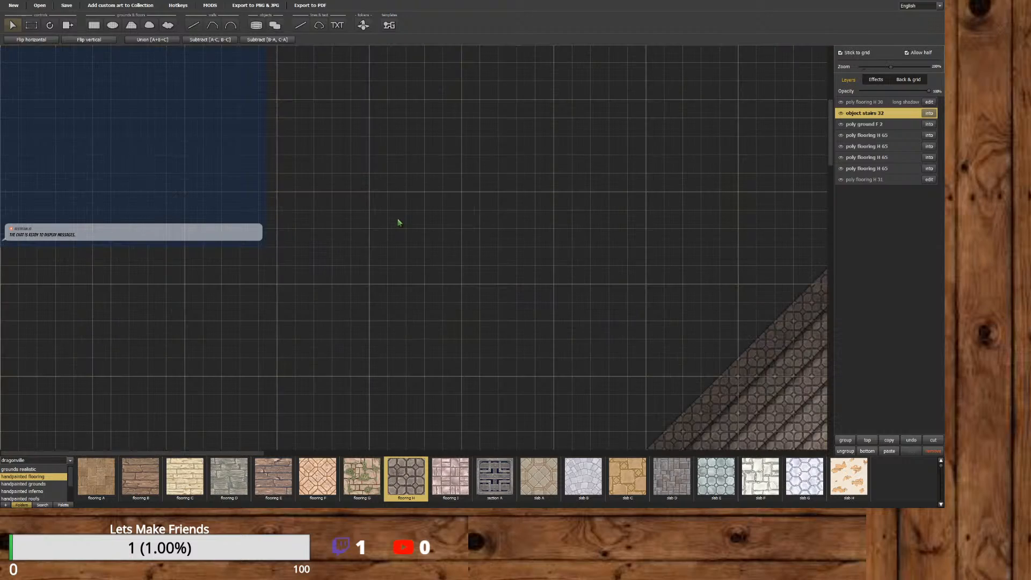
drag(243, 453, 517, 452)
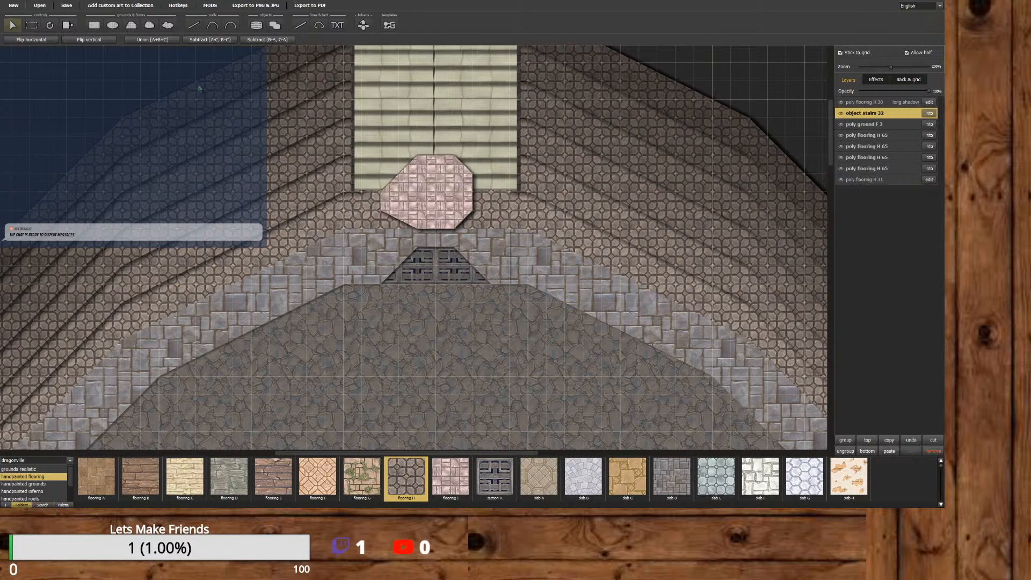
click(259, 28)
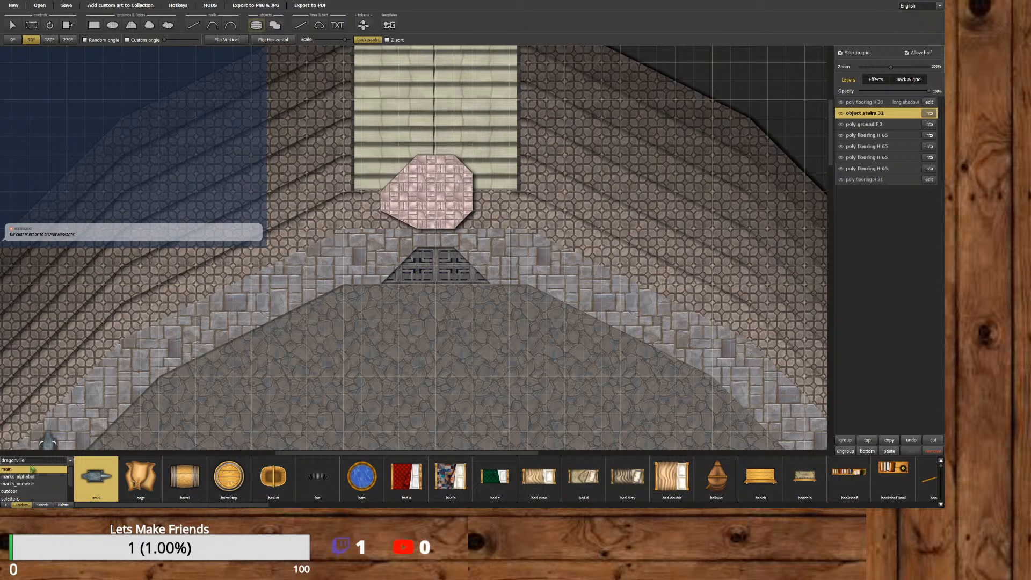
click(42, 504)
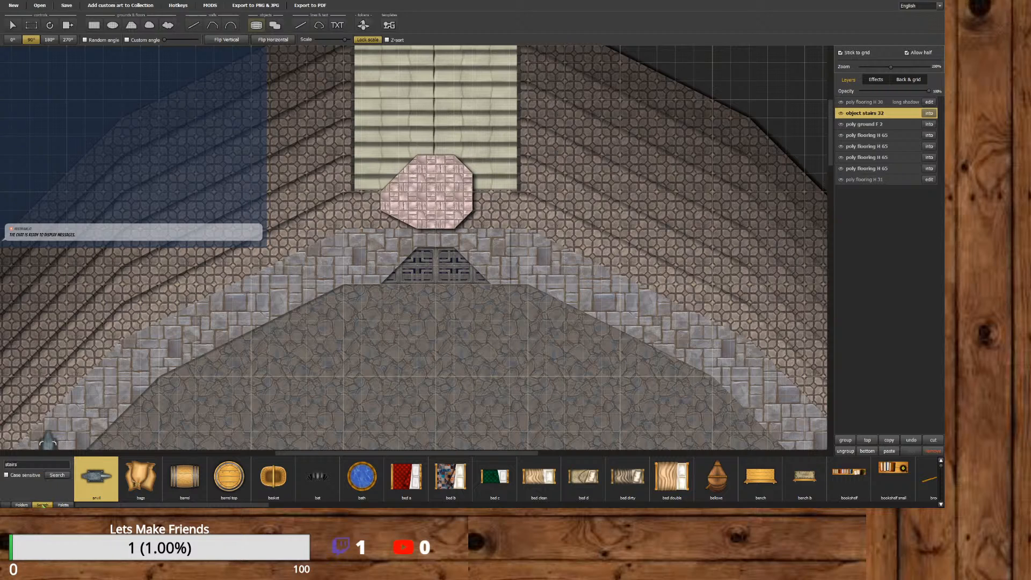
click(27, 466)
text(throne)
click(54, 476)
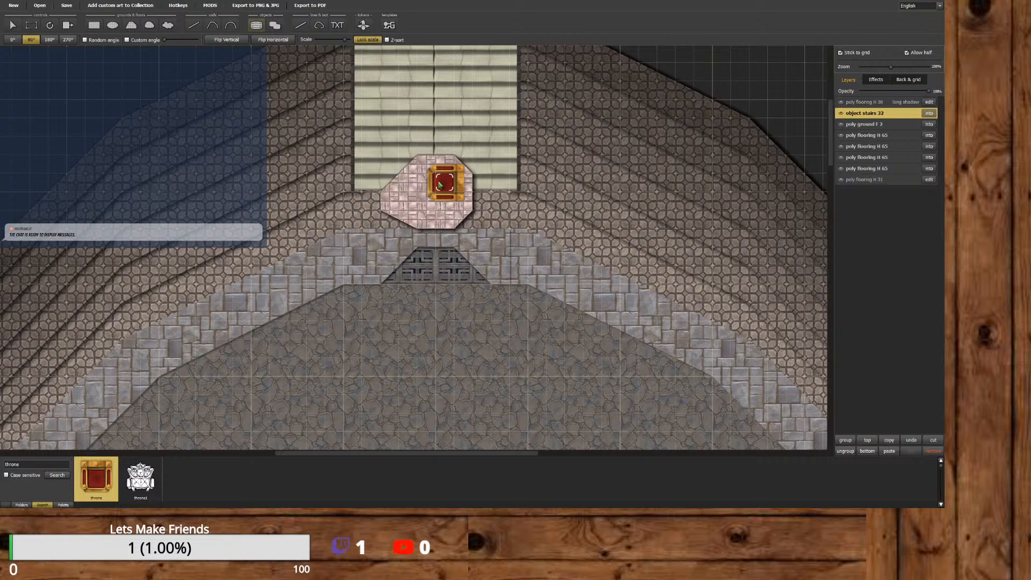
Set the throne's rotation to 0° and place it on the pink platform above the northern gate.
scroll(439, 185, up, 2)
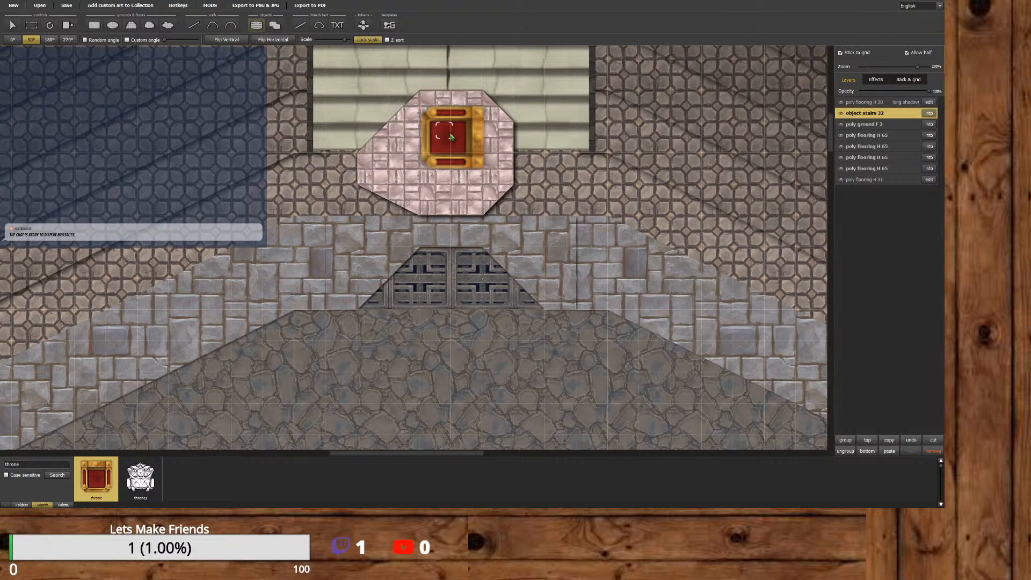
click(267, 41)
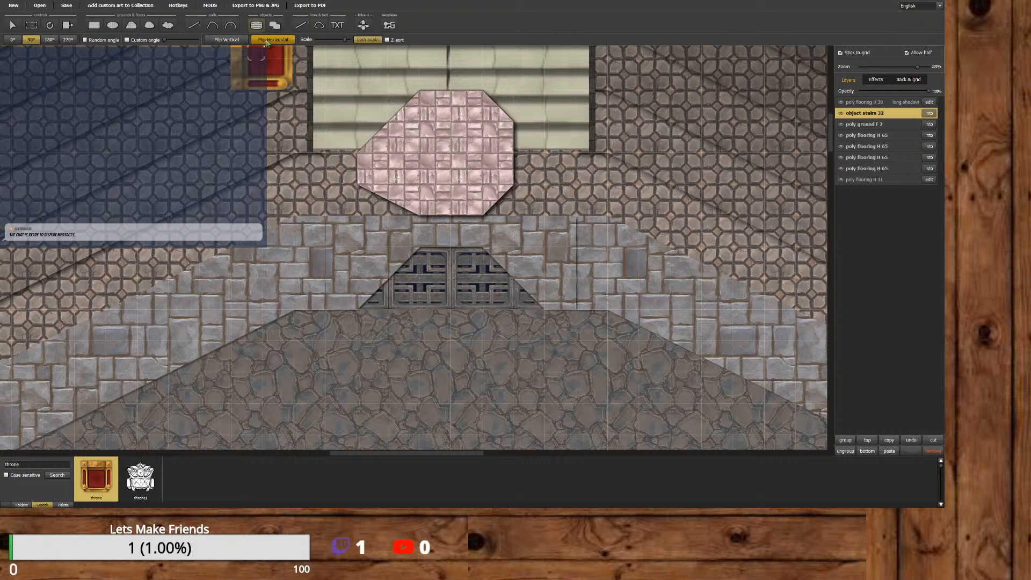
click(242, 43)
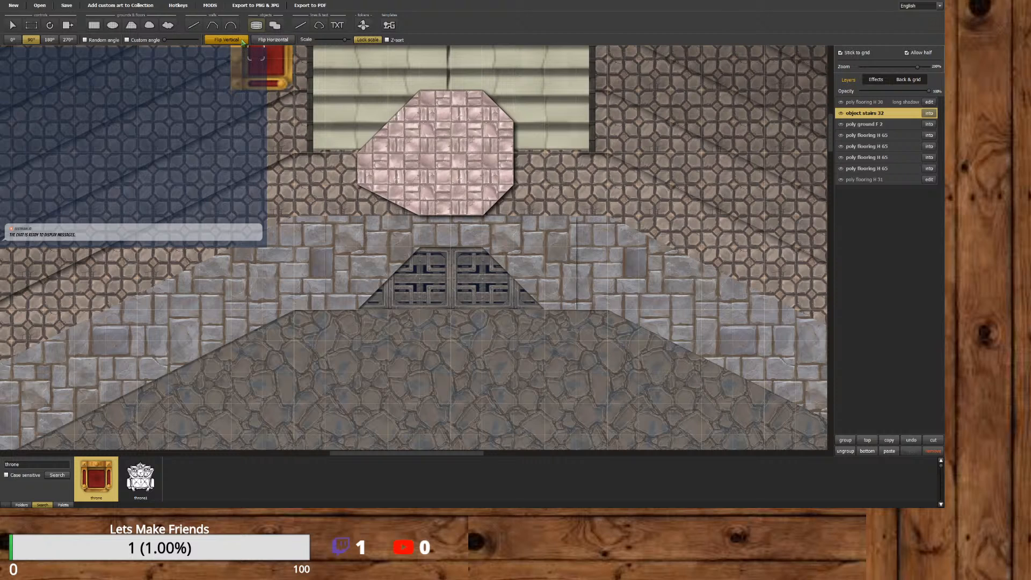
click(256, 42)
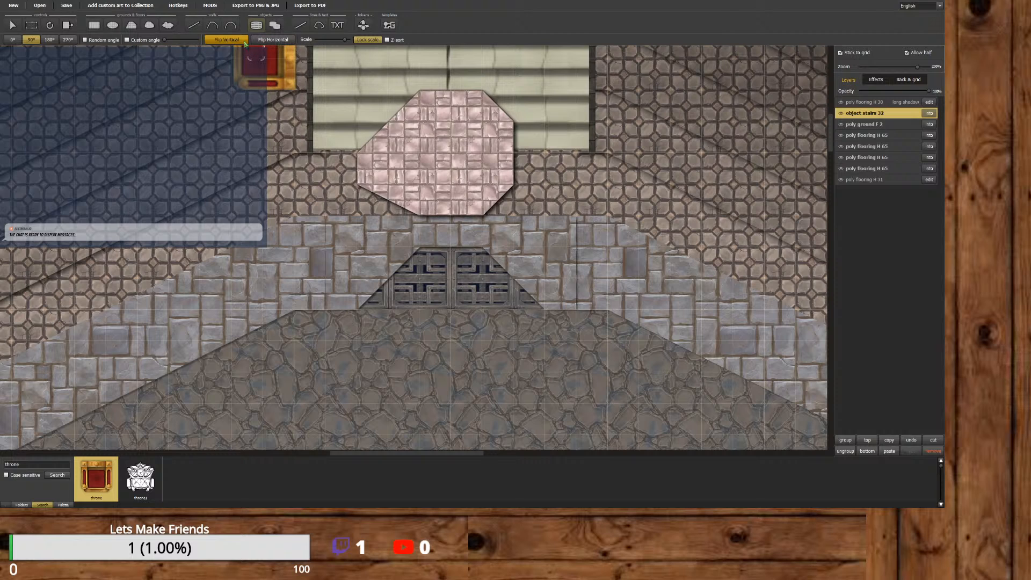
click(14, 40)
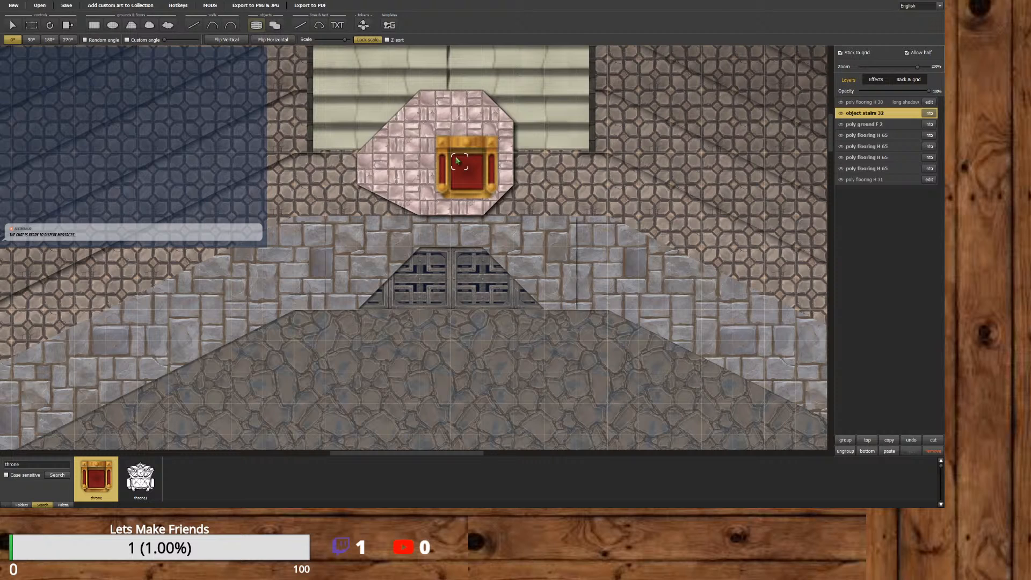
drag(458, 161, 609, 229)
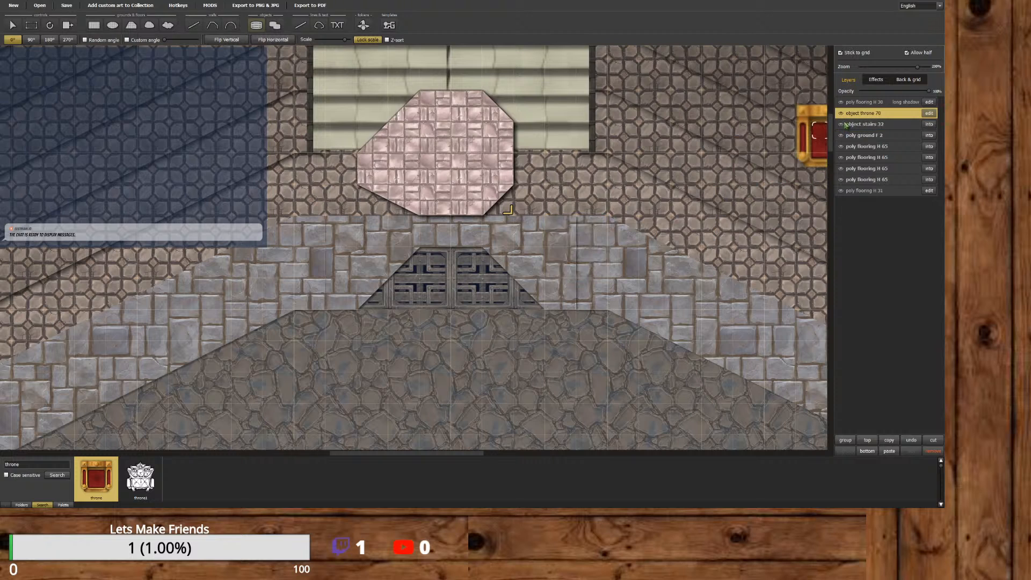
Move the throne layer above the pink platform's layer in the stacking order.
click(13, 24)
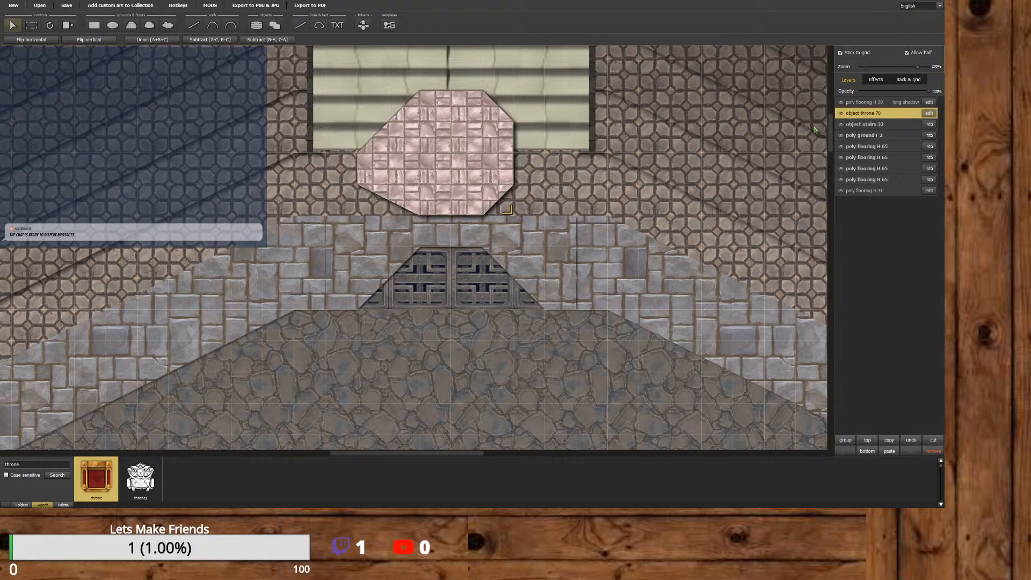
click(865, 103)
drag(866, 108, 869, 102)
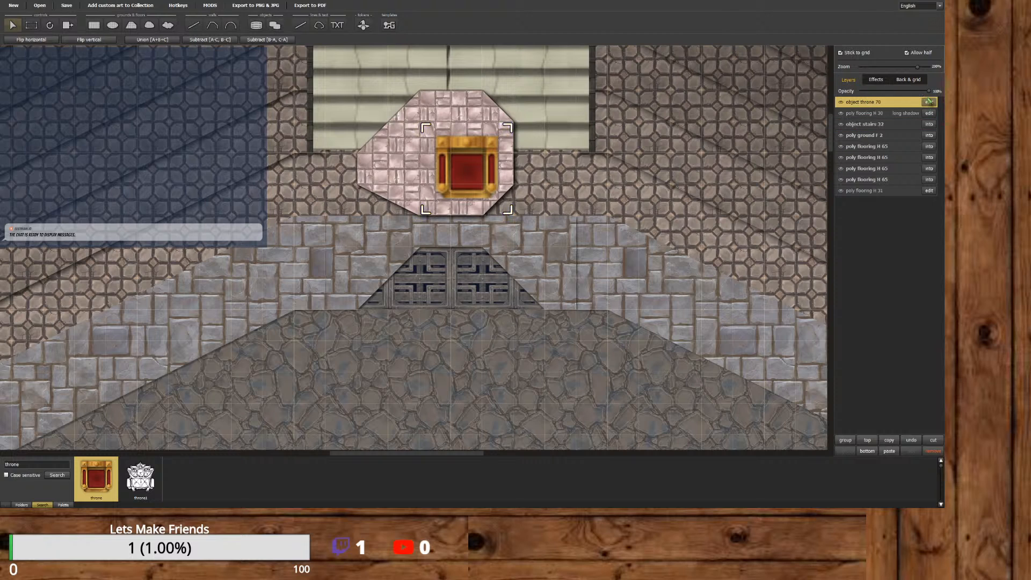
Try the sheadowy, step5, yellow glow and long shadow presets on the throne.
click(876, 80)
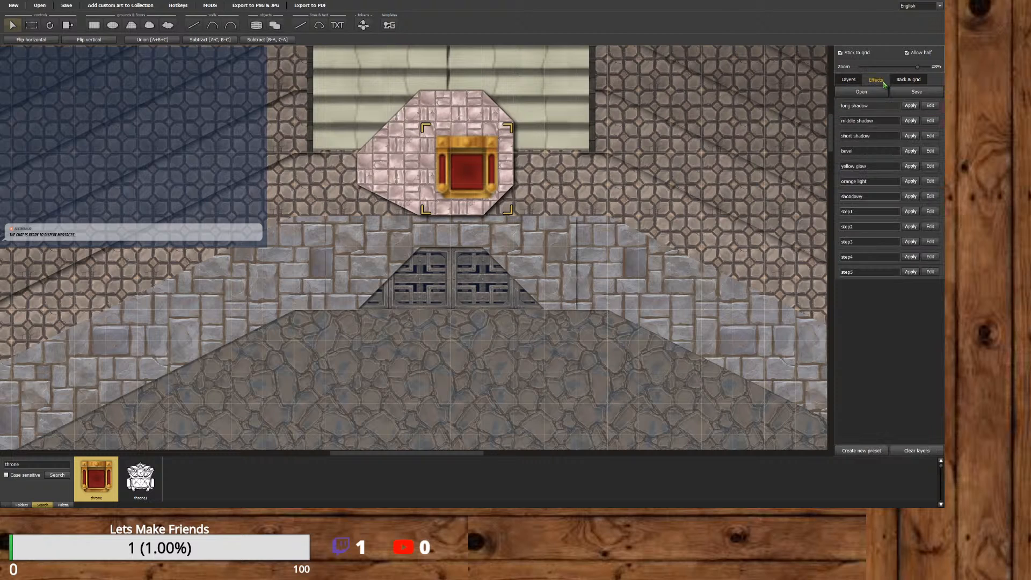
click(910, 197)
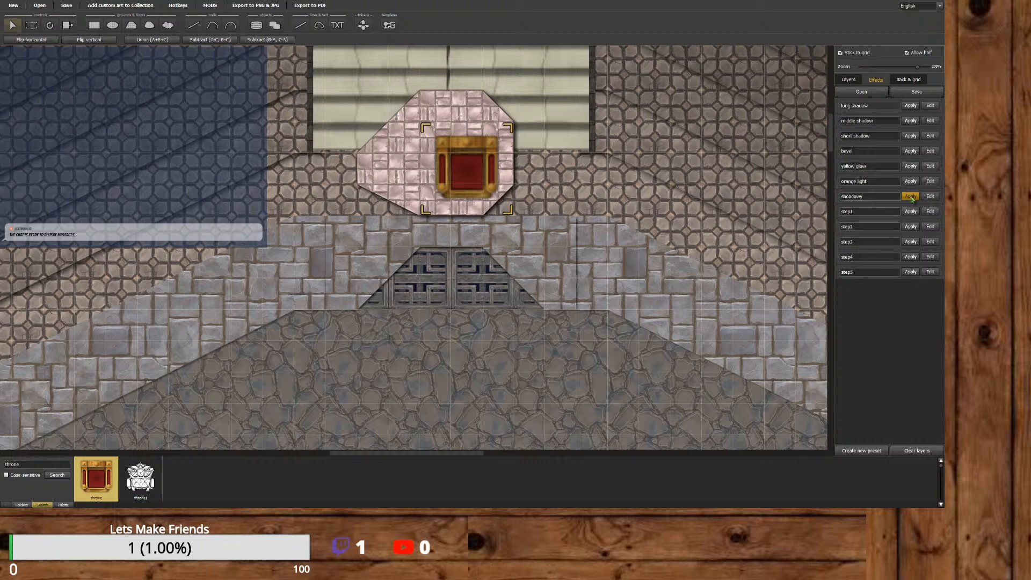
click(911, 272)
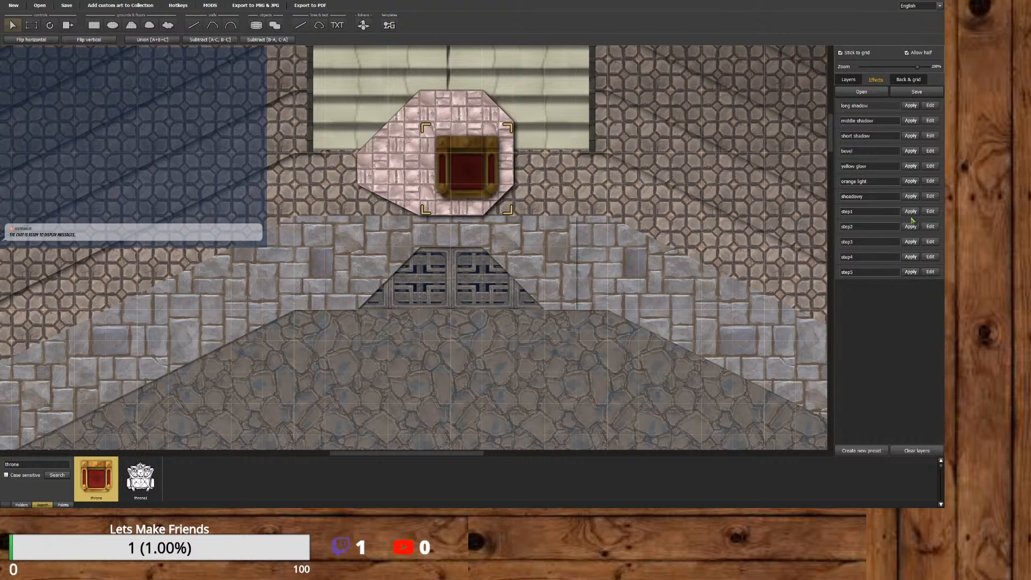
click(911, 166)
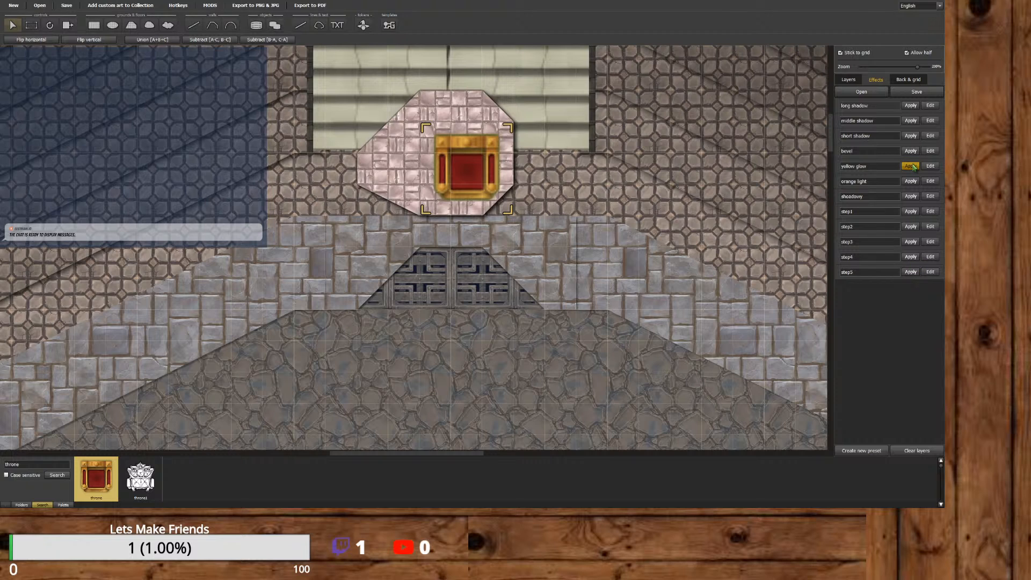
click(915, 107)
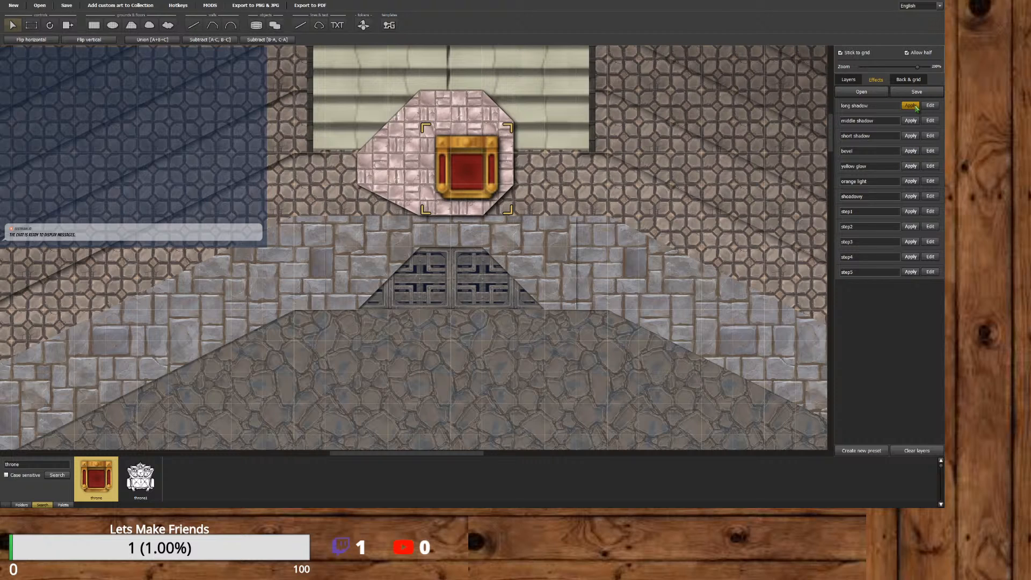
click(911, 199)
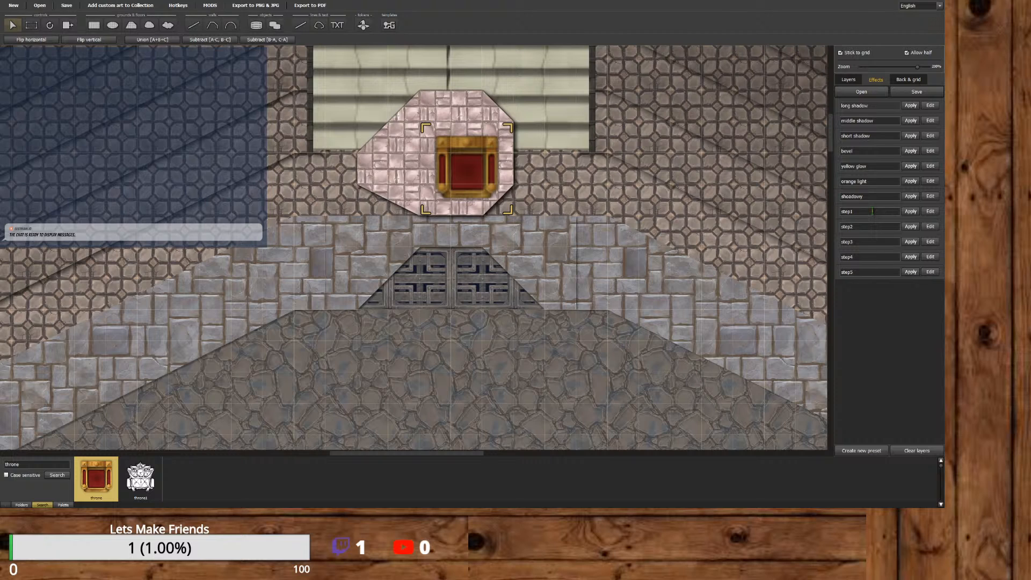
Create an effect preset named throne and add Tint and Glow Outer effects to it.
click(862, 450)
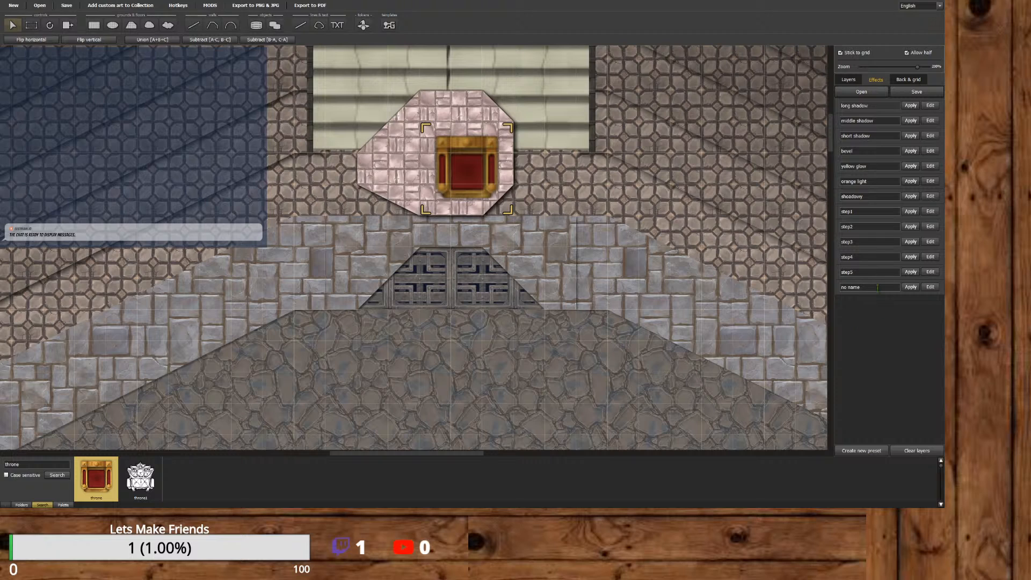
drag(877, 287, 839, 294)
text(throne)
click(926, 290)
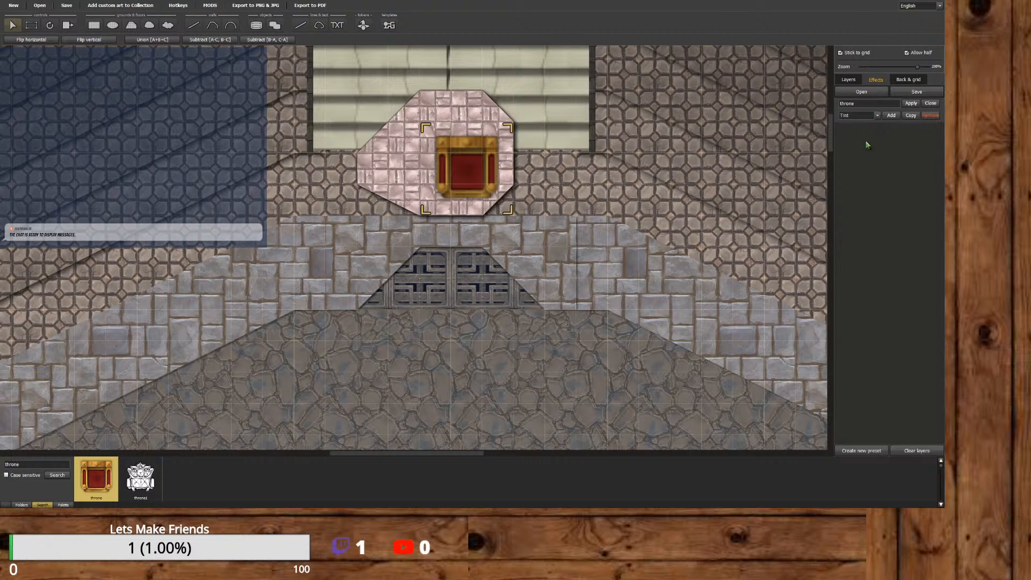
click(892, 115)
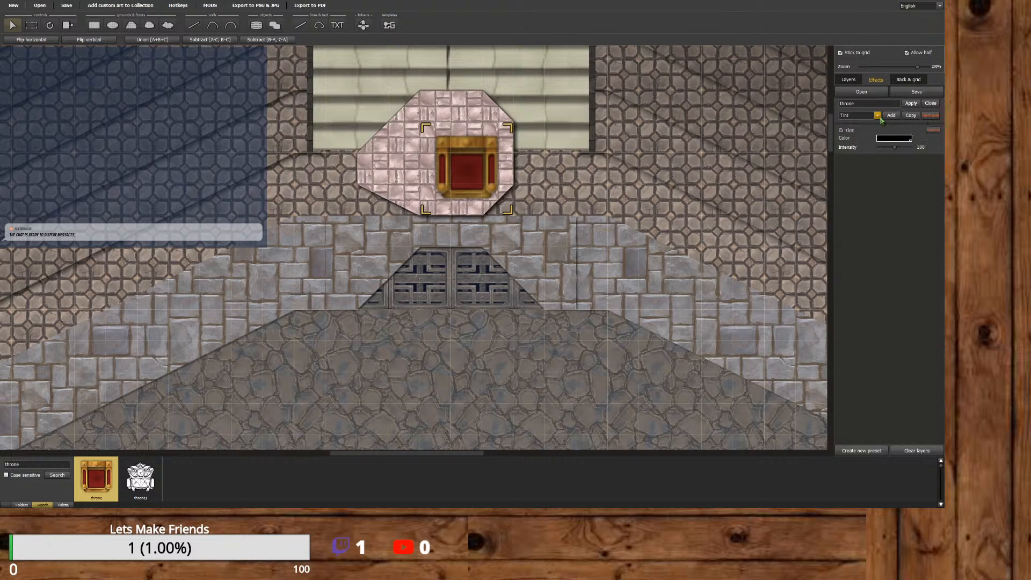
click(878, 116)
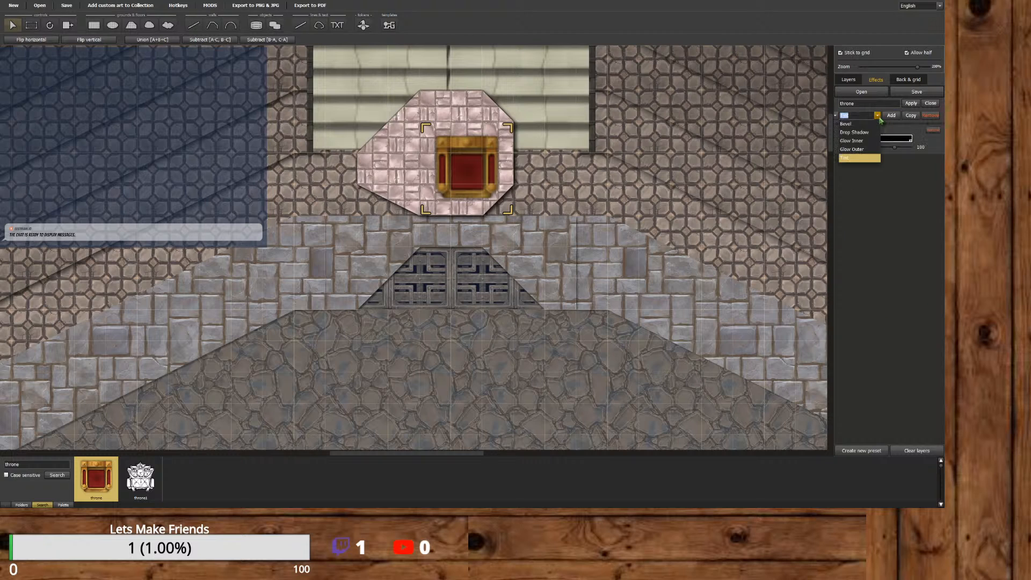
click(869, 150)
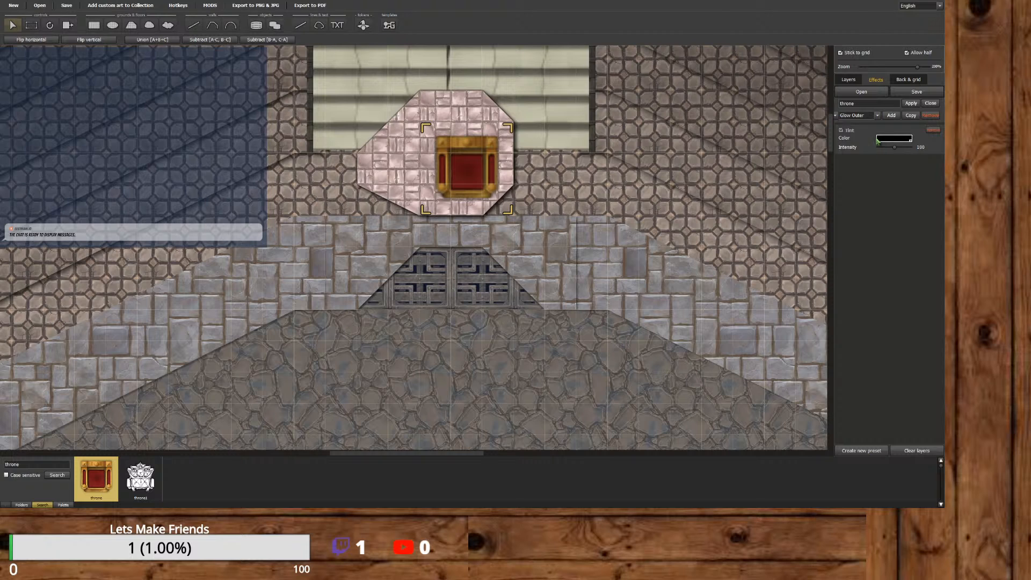
click(889, 116)
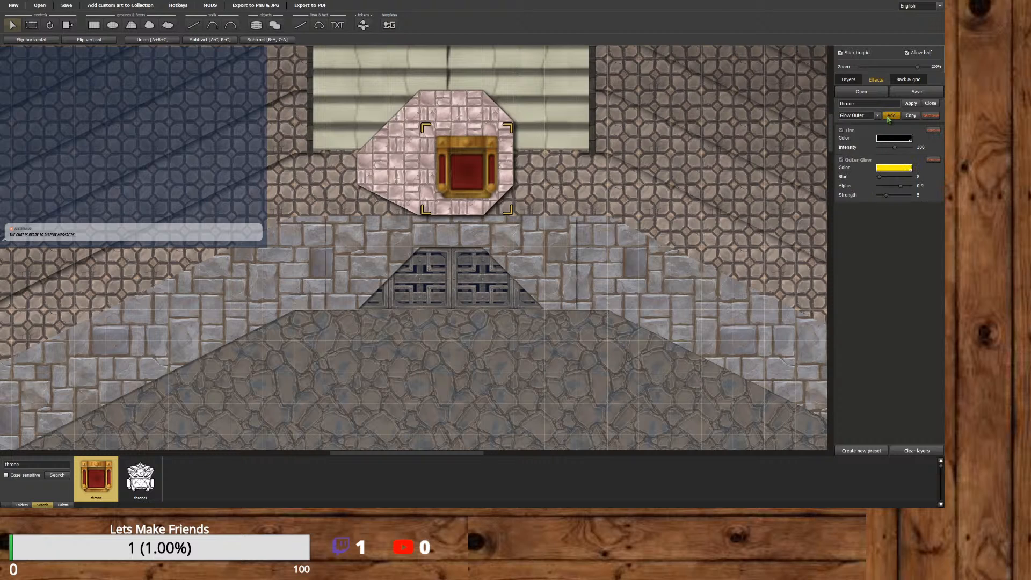
Set the colors of the throne preset's outer glow and tint to dark grey.
click(887, 168)
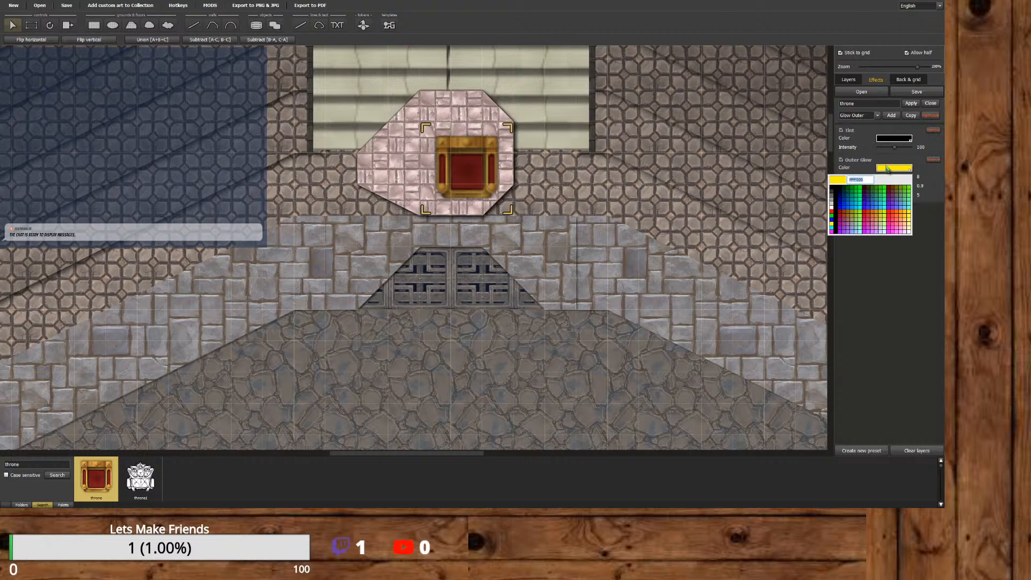
click(833, 196)
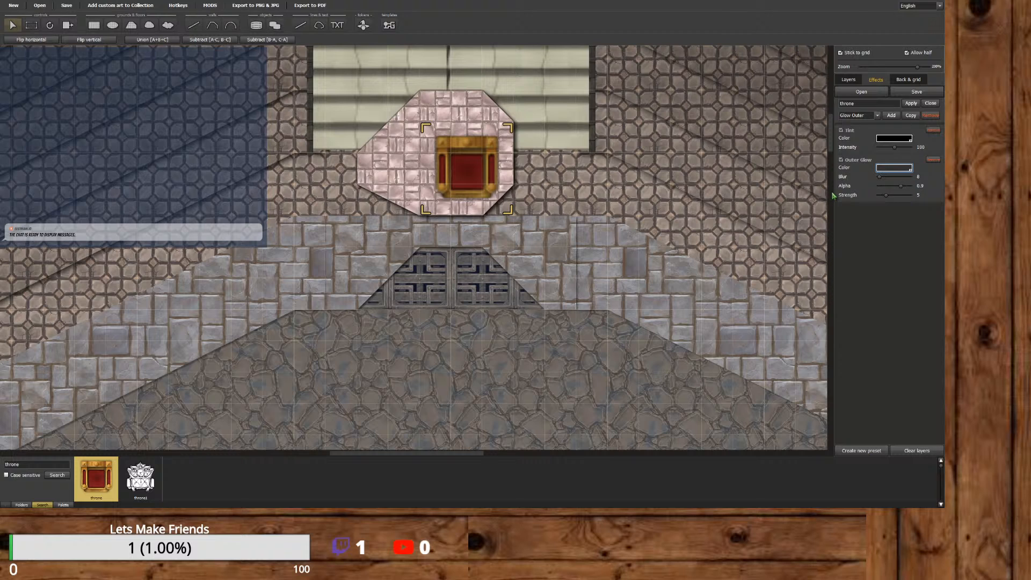
click(894, 139)
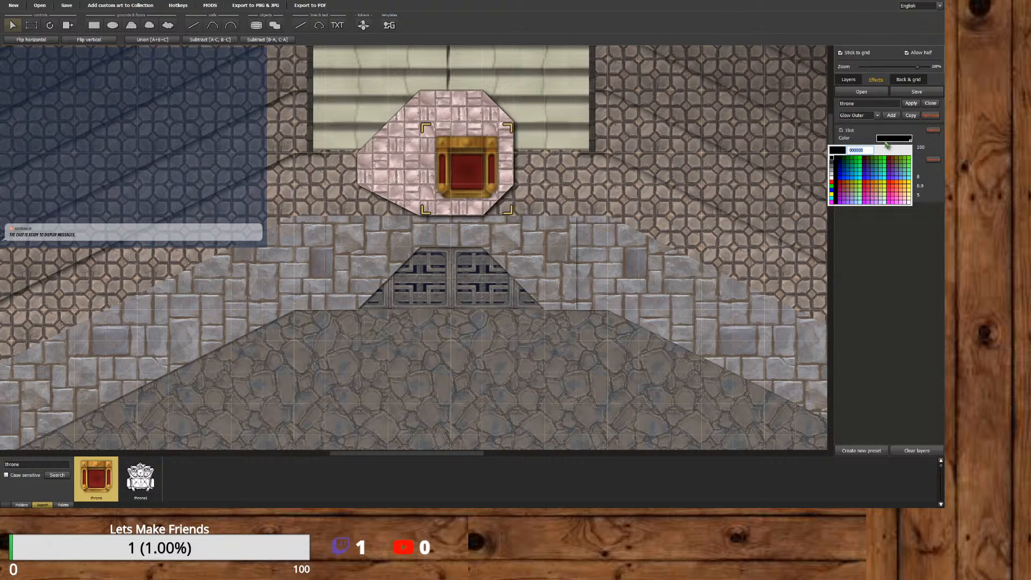
click(832, 163)
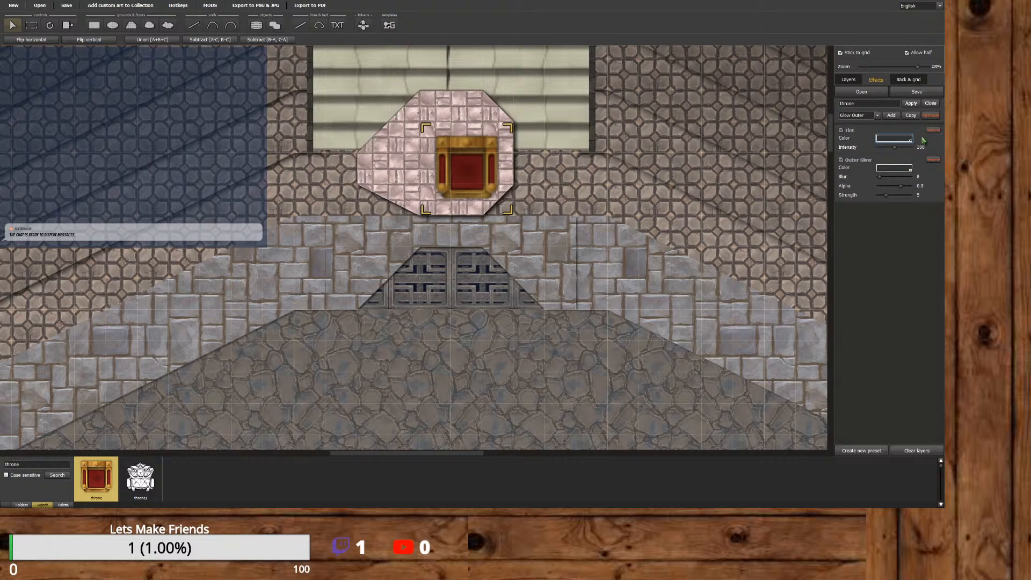
Apply the throne preset to the throne object and set its tint intensity to 76.
click(911, 106)
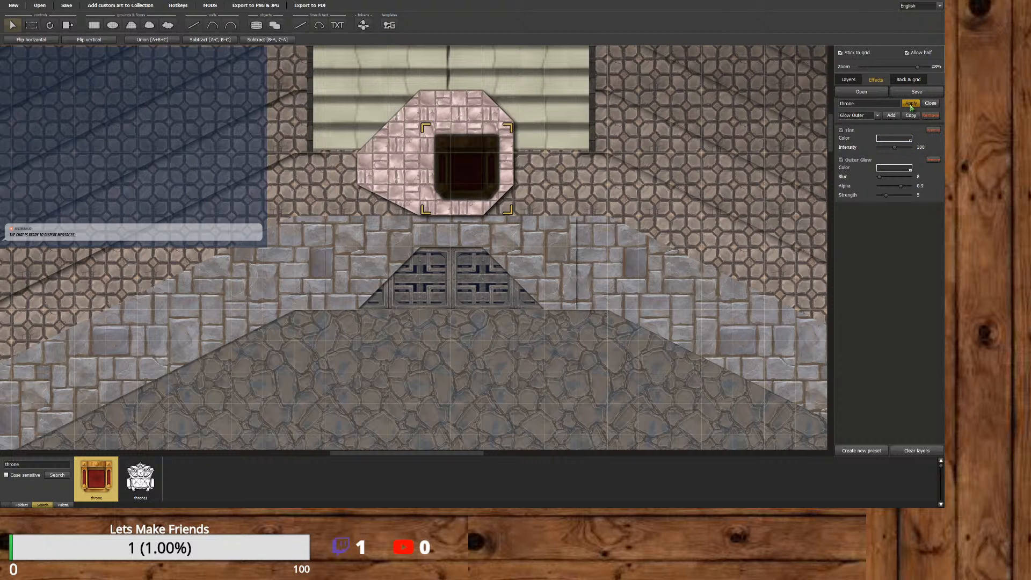
drag(894, 147, 903, 148)
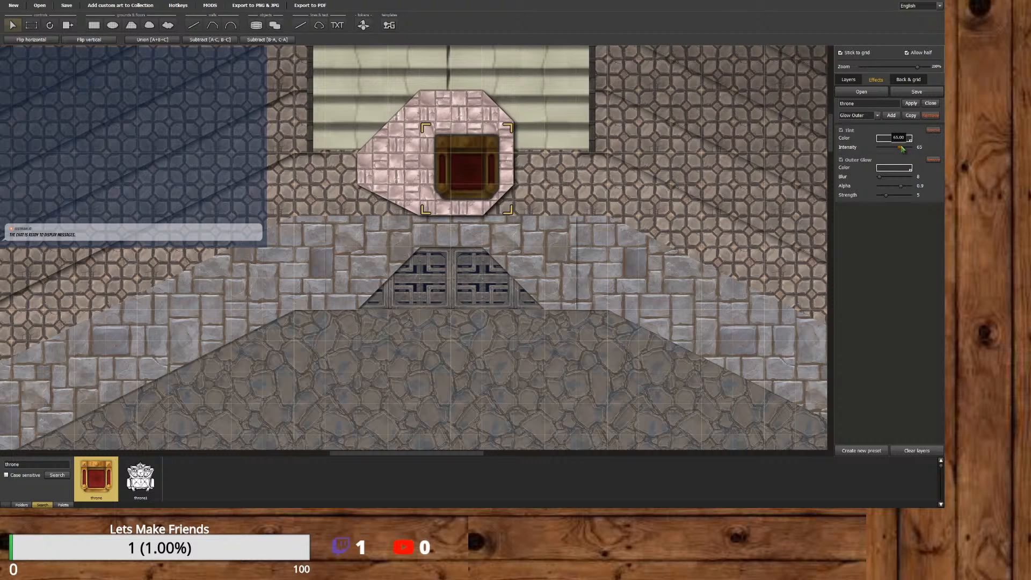
drag(903, 149, 906, 148)
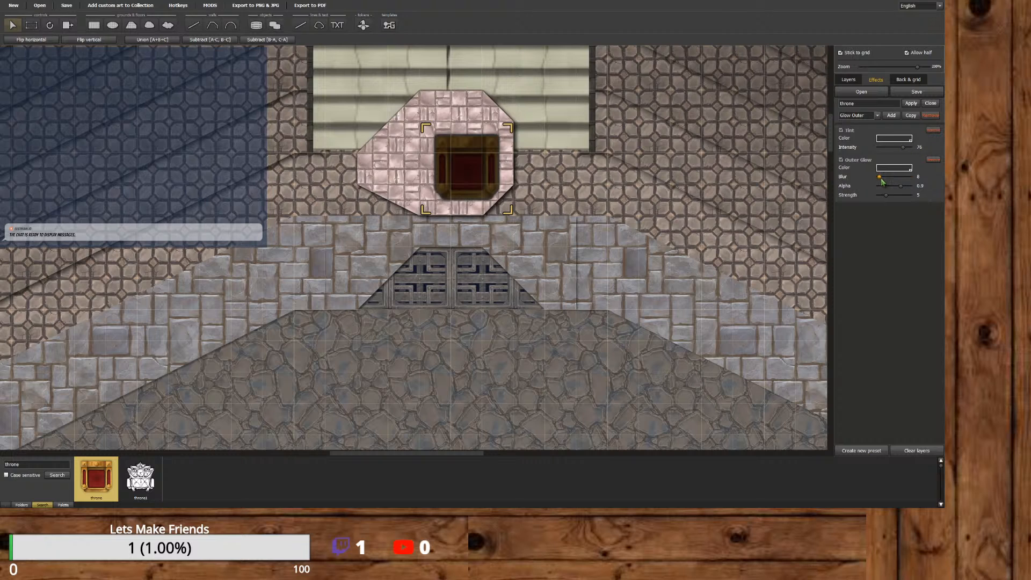
Set the throne preset's outer glow blur to 50 and alpha to 0.65, and pick a dark grey glow color again.
drag(886, 195, 928, 183)
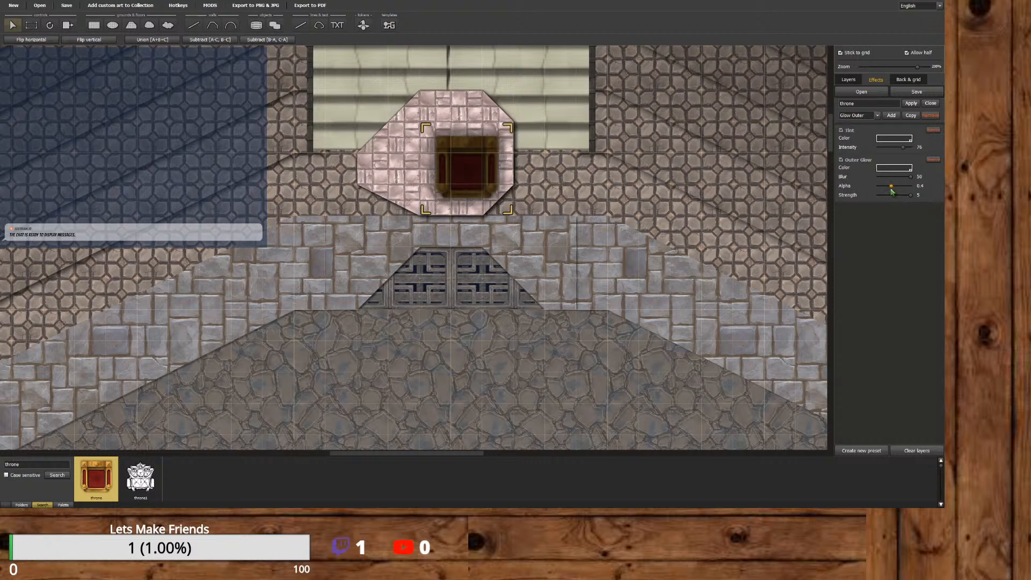
mouse_move(891, 186)
mouse_down()
mouse_move(911, 187)
mouse_move(900, 187)
mouse_up()
click(894, 167)
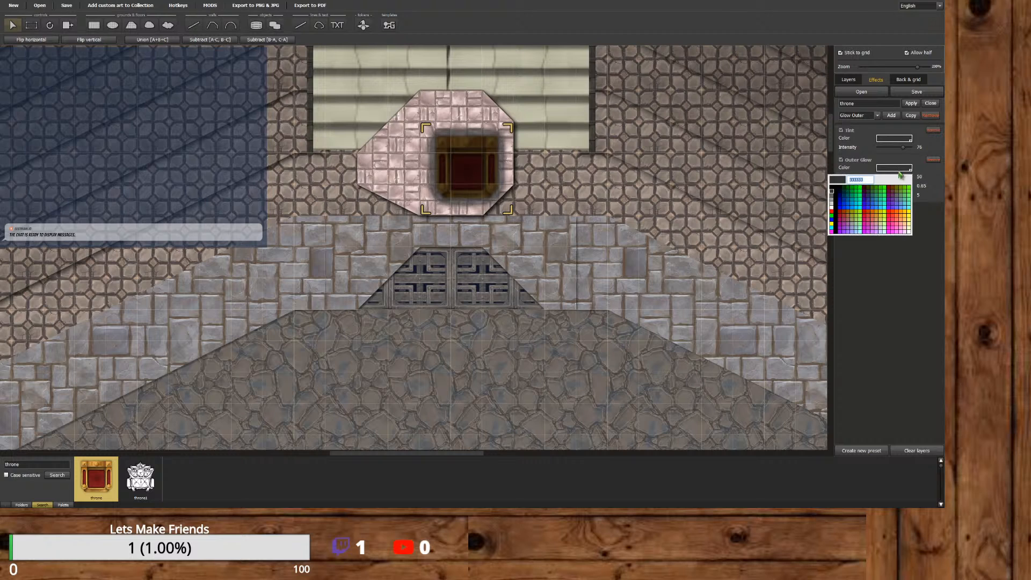
click(833, 197)
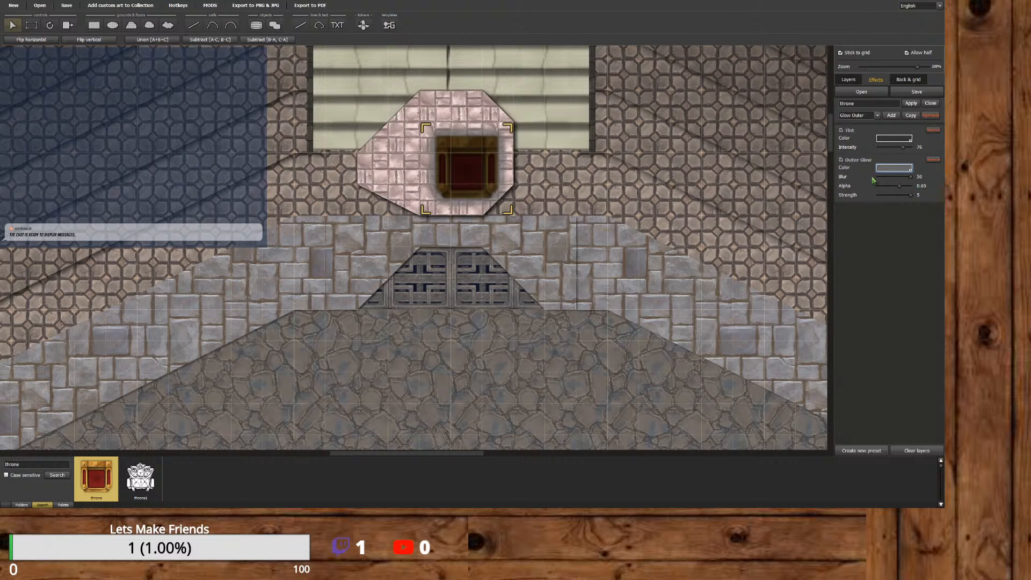
Set the throne preset's outer glow to black with alpha 0.45 and lower its tint intensity to 67.
click(893, 169)
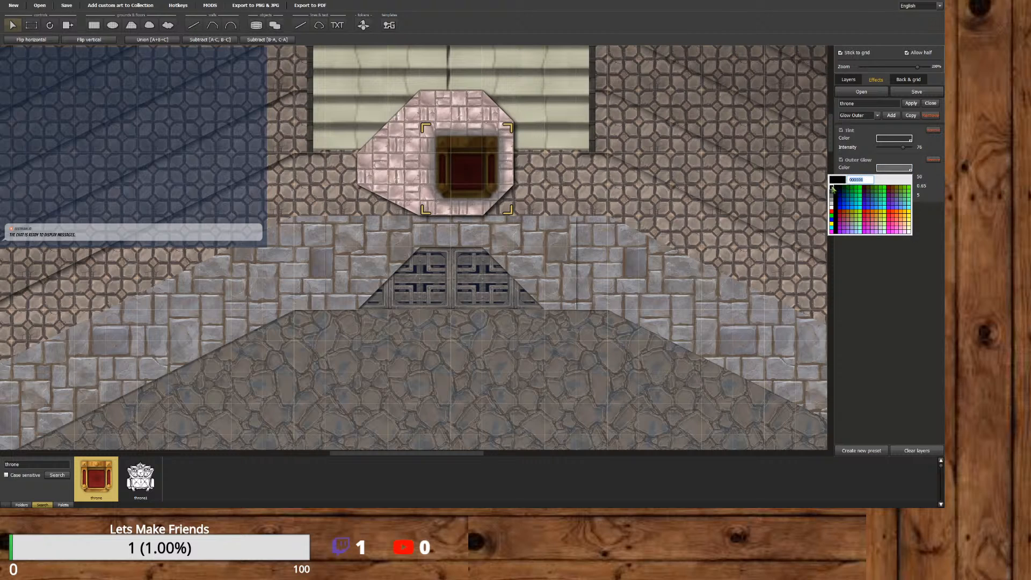
click(832, 189)
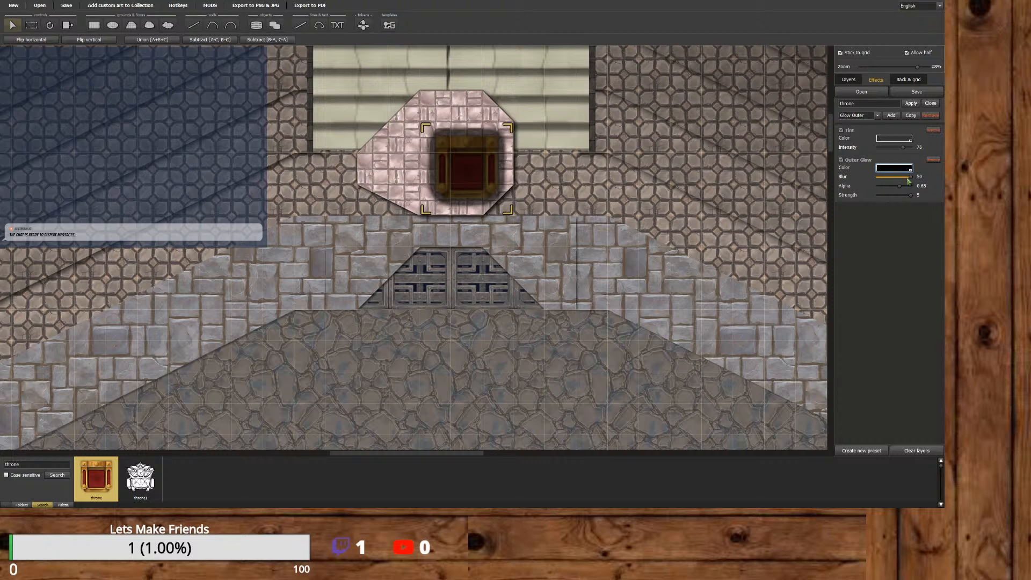
drag(911, 178, 894, 191)
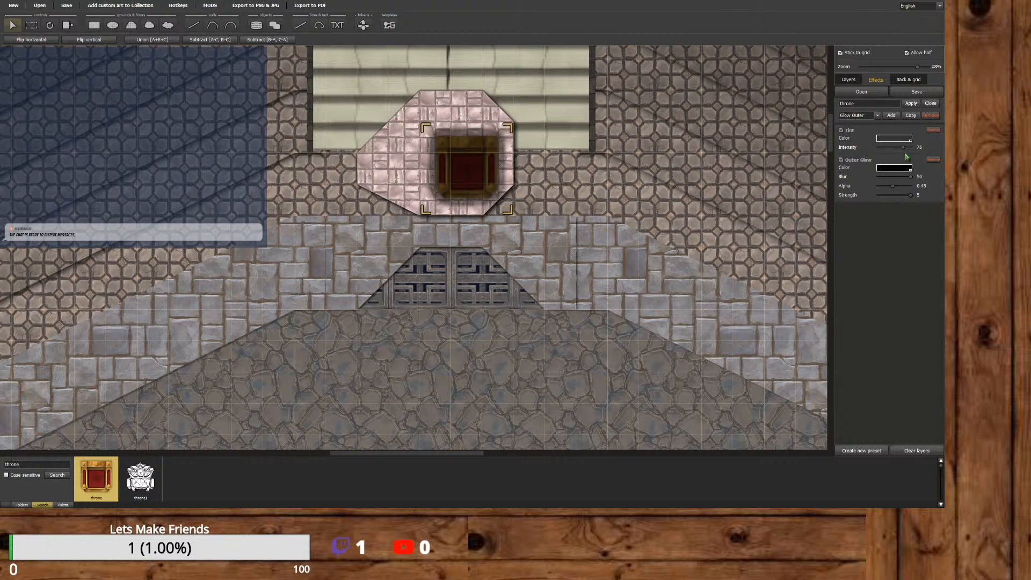
drag(903, 149, 900, 152)
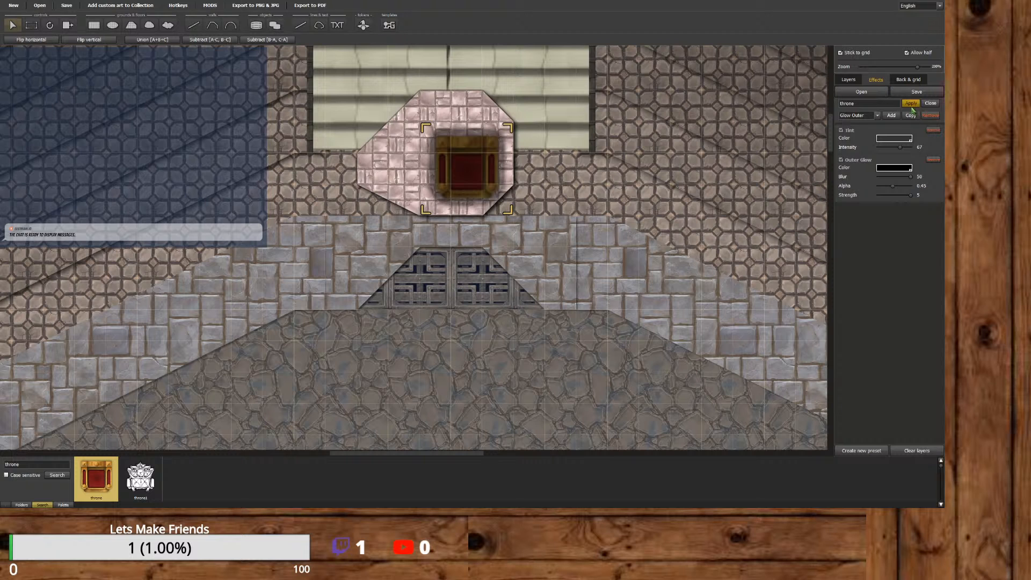
click(931, 105)
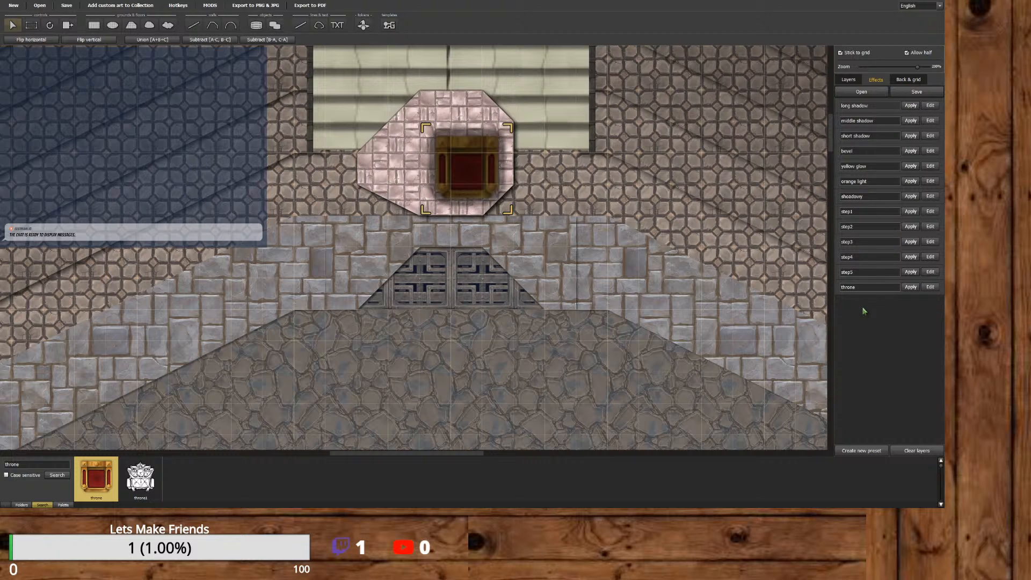
Try the throne preset on the platform flooring beneath the throne, and reapply the long shadow preset to it.
scroll(647, 288, down, 5)
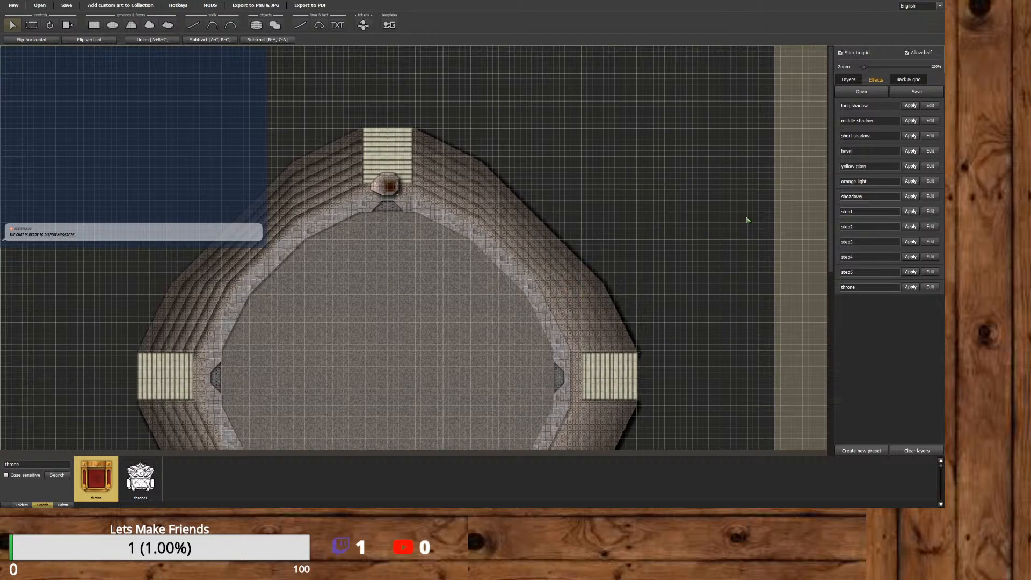
drag(830, 190, 816, 221)
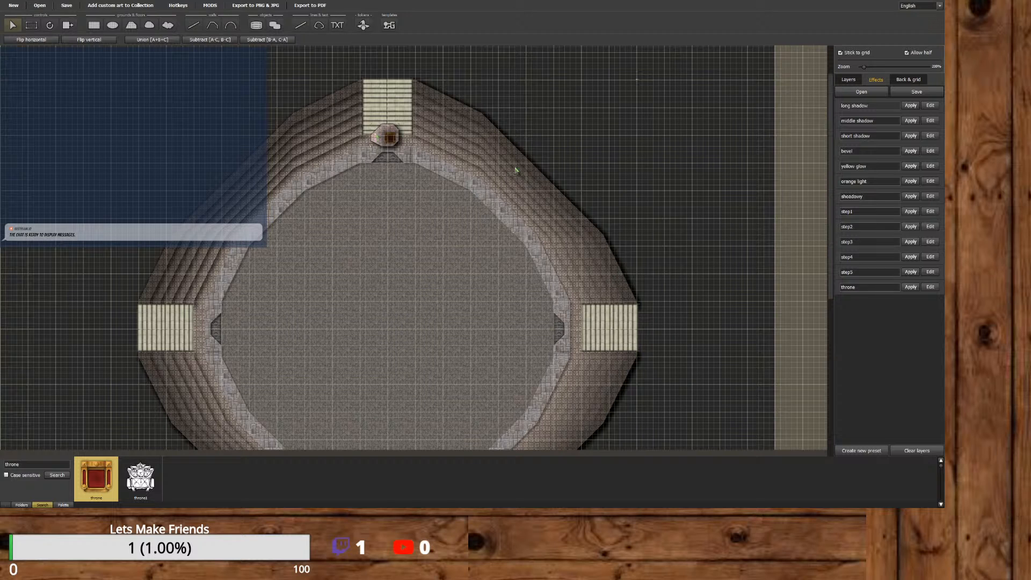
click(914, 287)
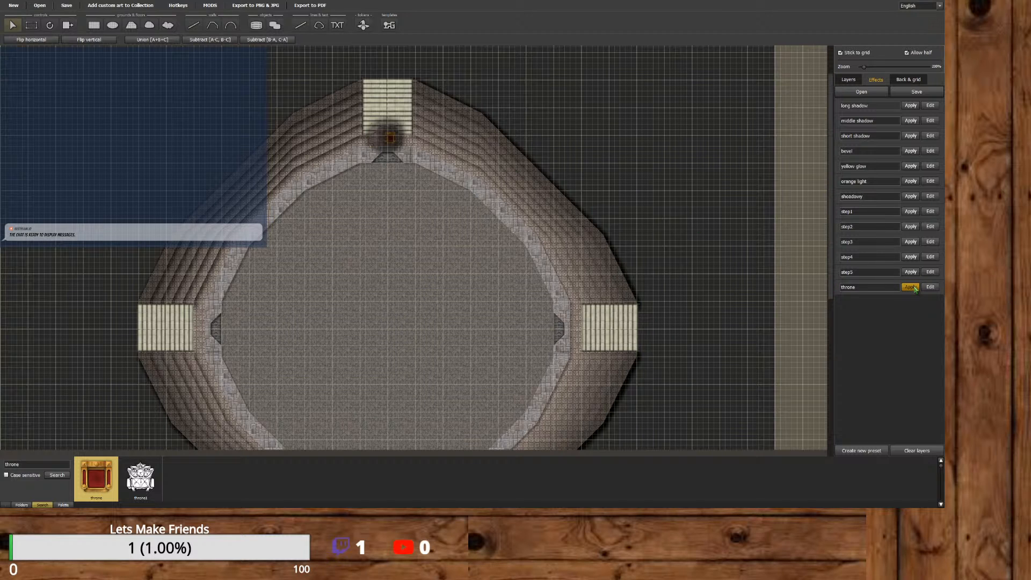
scroll(389, 171, up, 5)
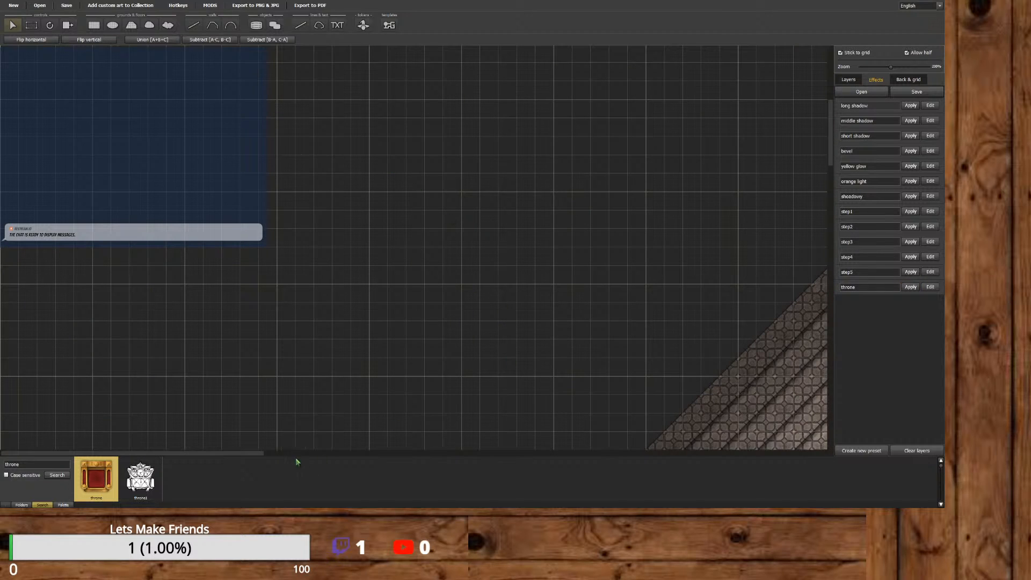
drag(257, 454, 522, 425)
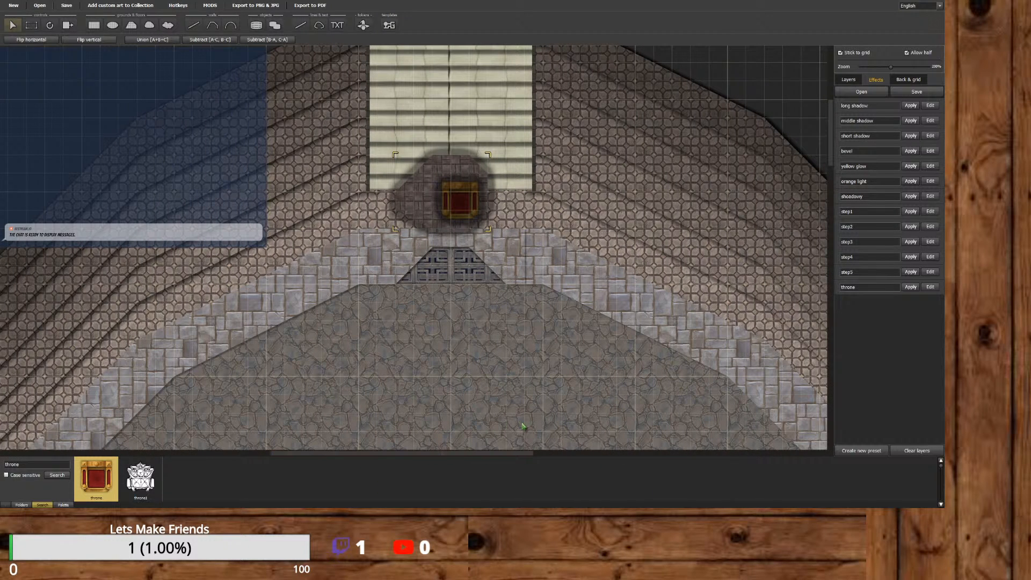
click(916, 107)
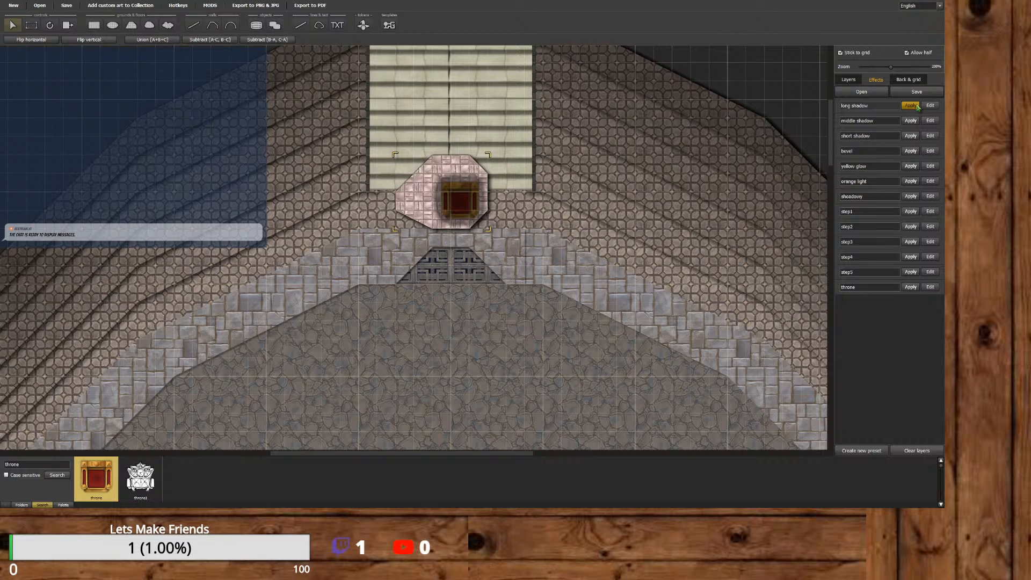
Inspect the layers inside the object stairs and poly ground groups and the effects assigned to them.
click(848, 80)
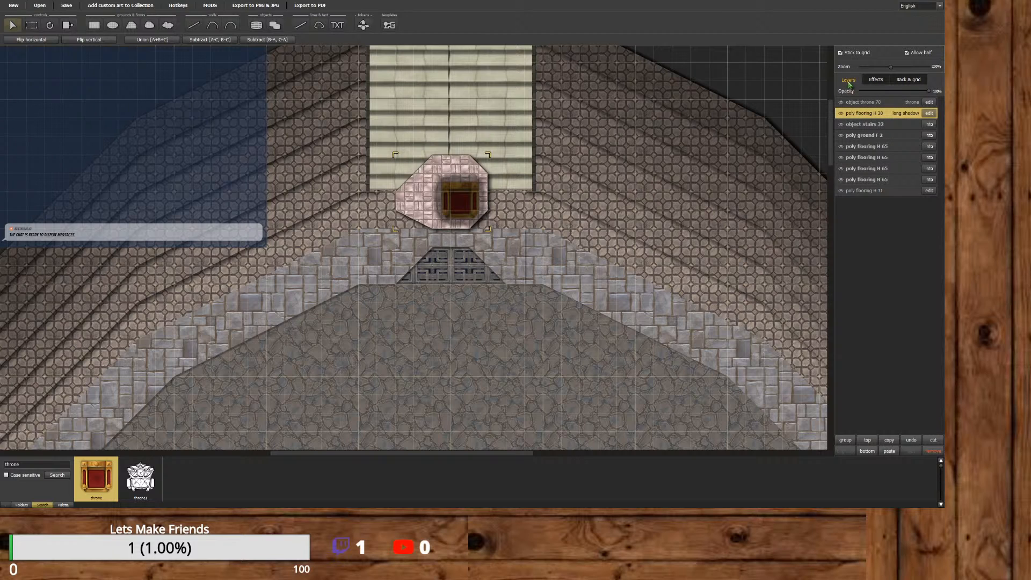
click(929, 124)
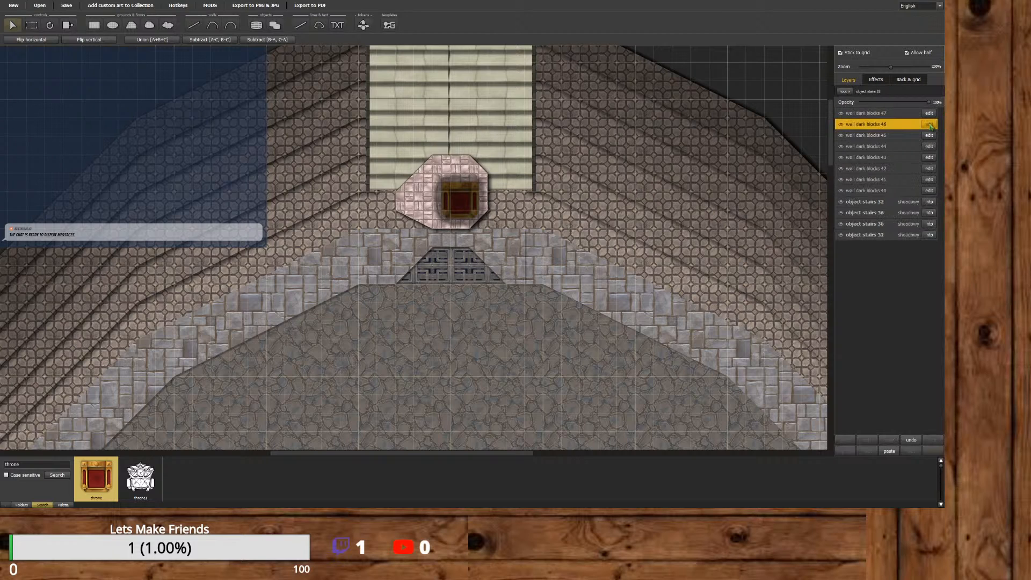
click(844, 92)
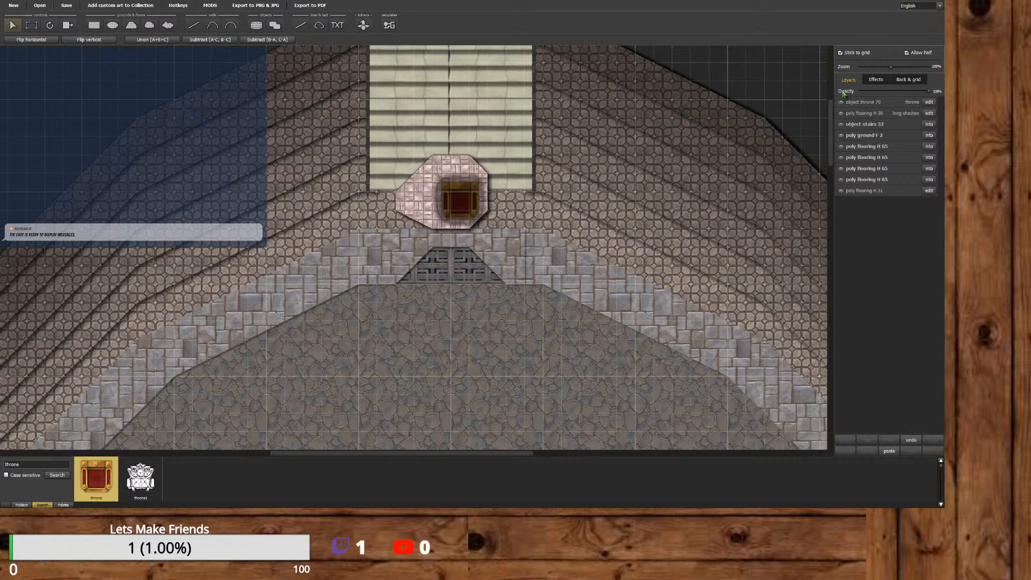
click(930, 136)
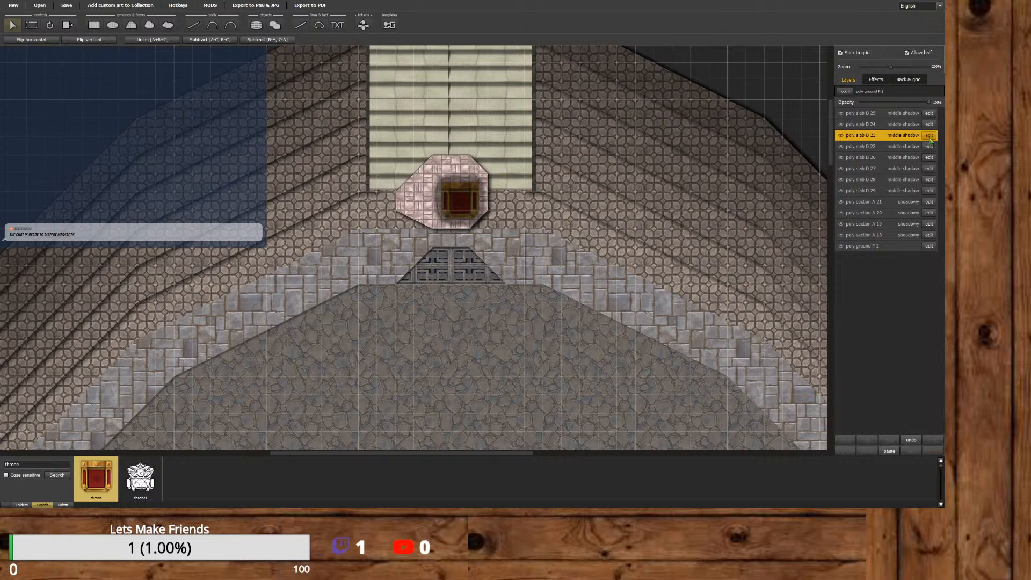
click(847, 93)
In the long shadow preset, replace the existing outer glow with a new Glow Outer effect and add a Tint effect.
click(870, 103)
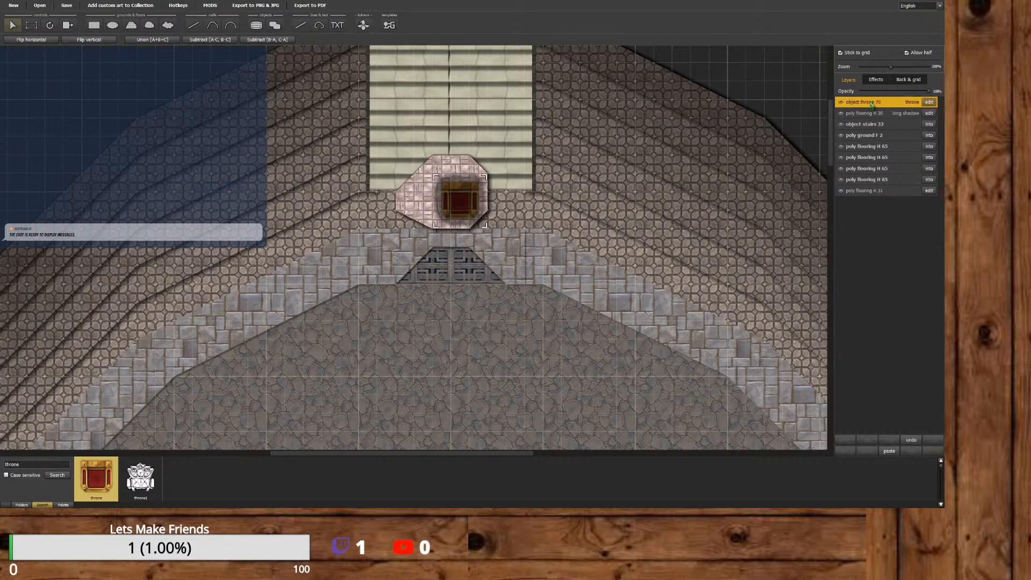
click(876, 80)
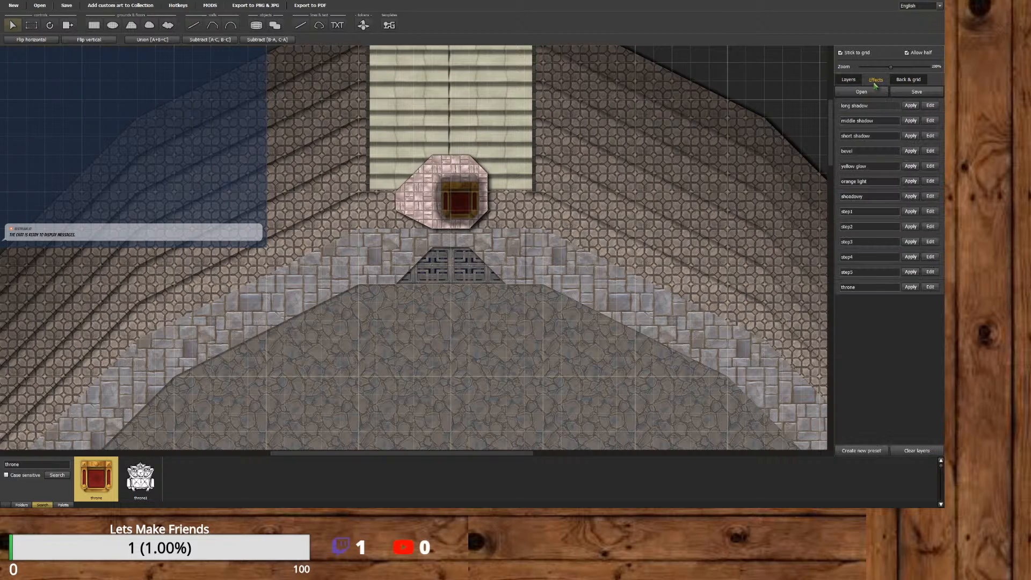
click(926, 107)
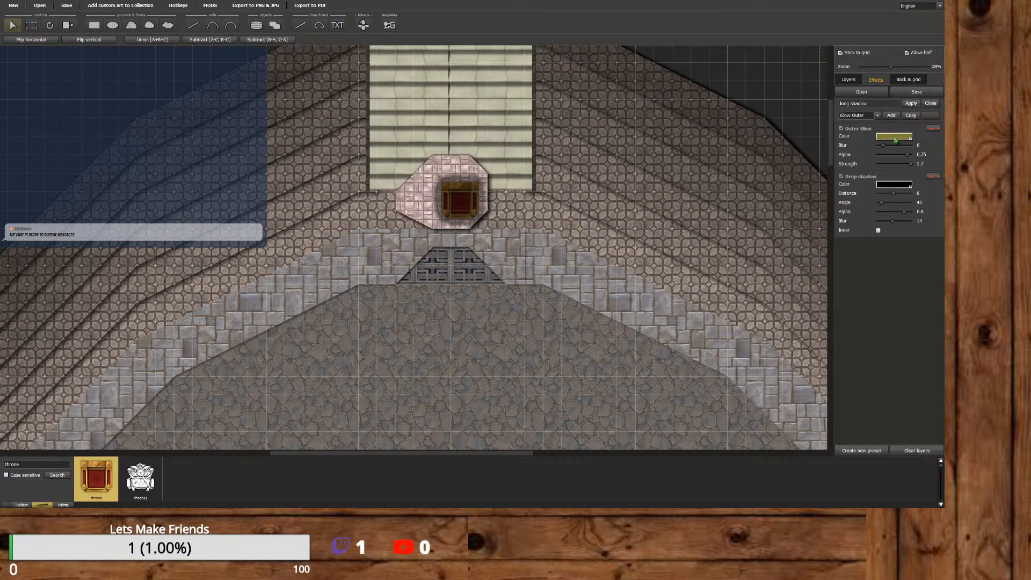
click(933, 128)
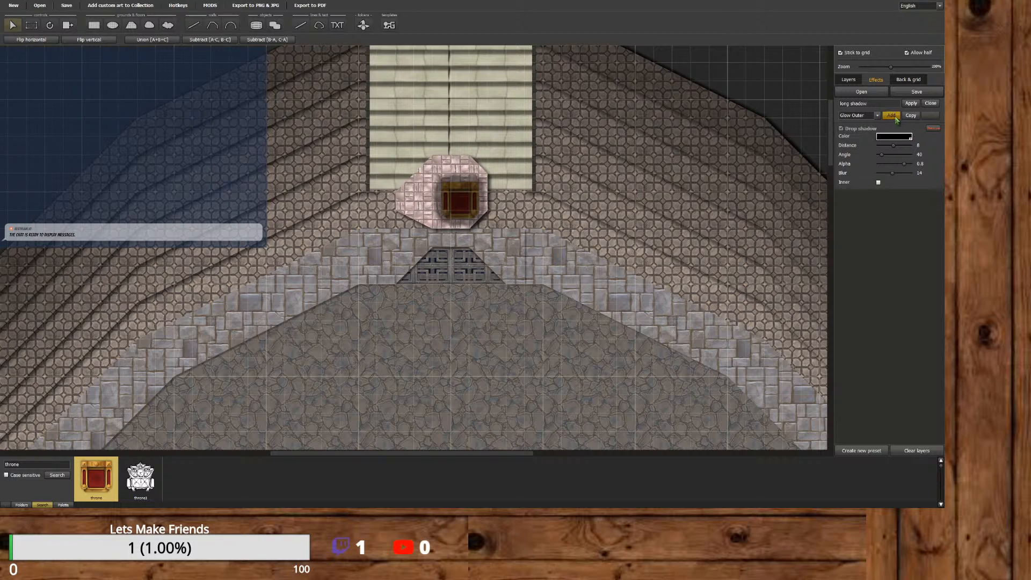
click(877, 116)
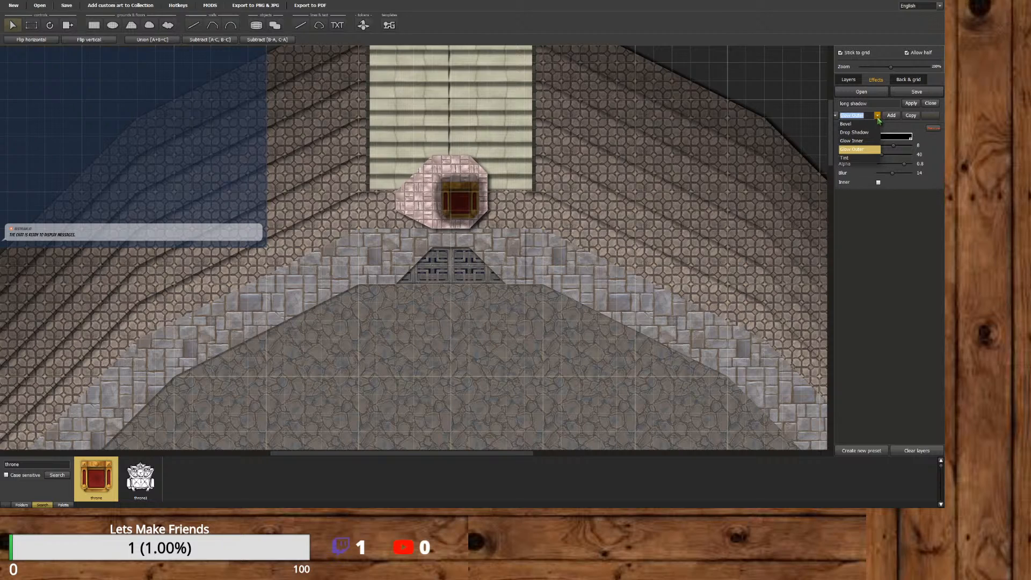
click(869, 150)
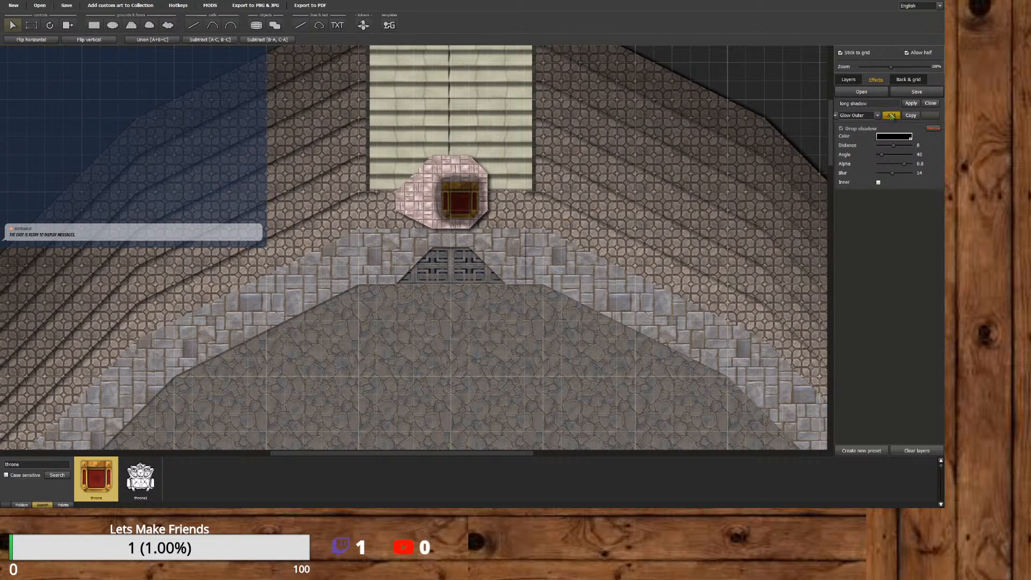
click(891, 116)
click(876, 116)
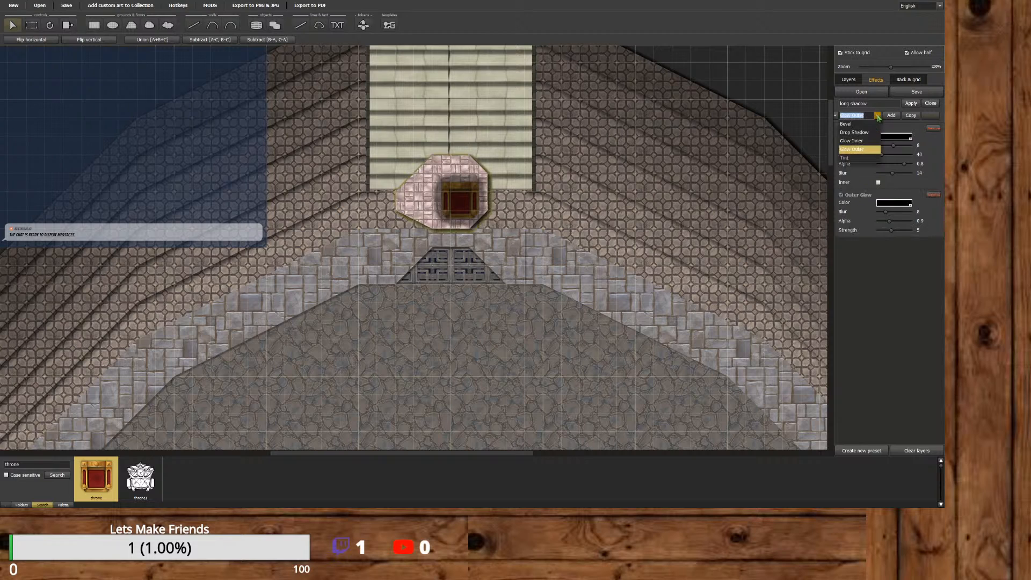
click(866, 157)
click(890, 117)
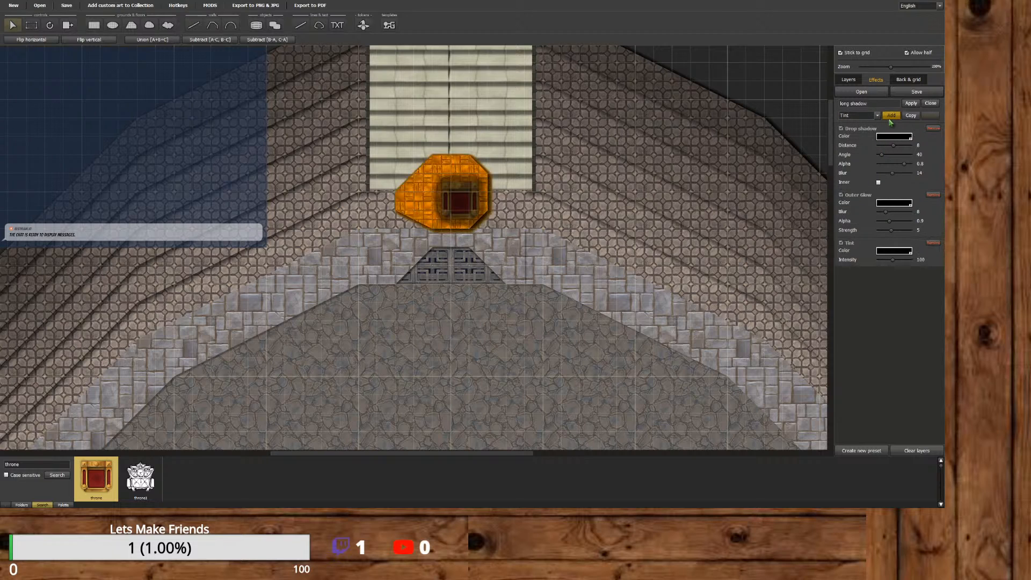
Set the long shadow preset's tint color to black and its intensity to 61.
click(883, 252)
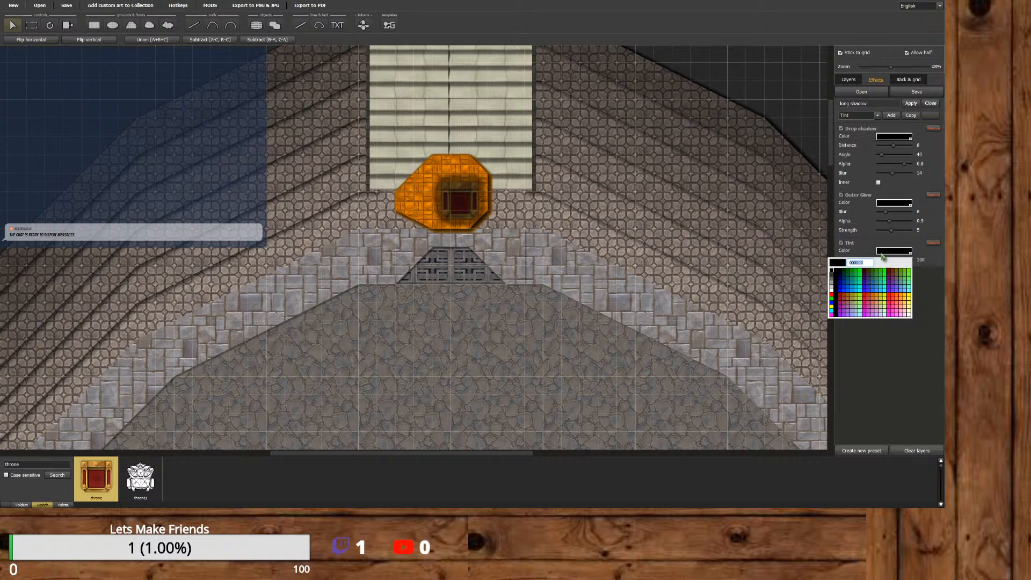
click(835, 274)
click(881, 252)
click(883, 279)
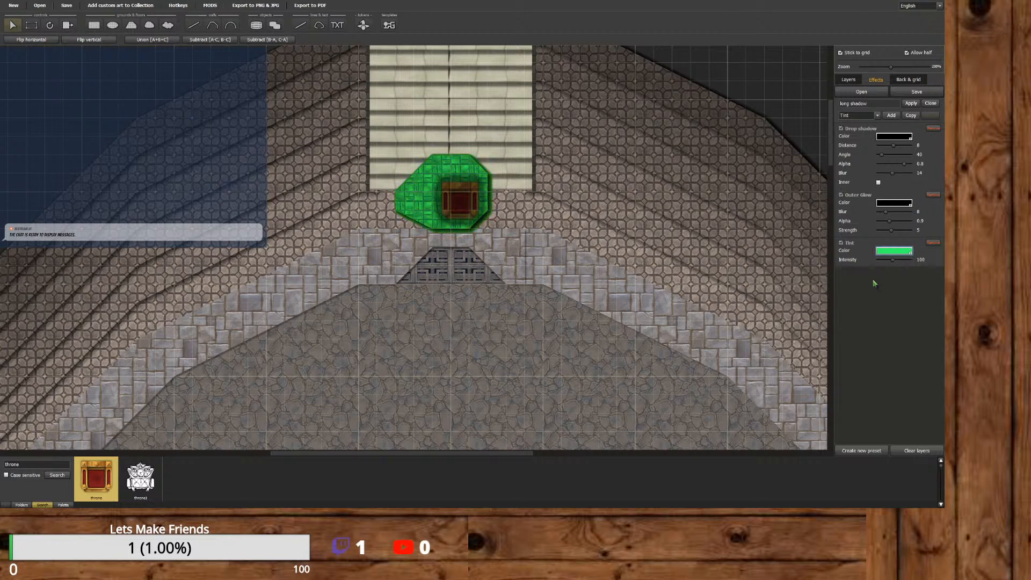
click(885, 253)
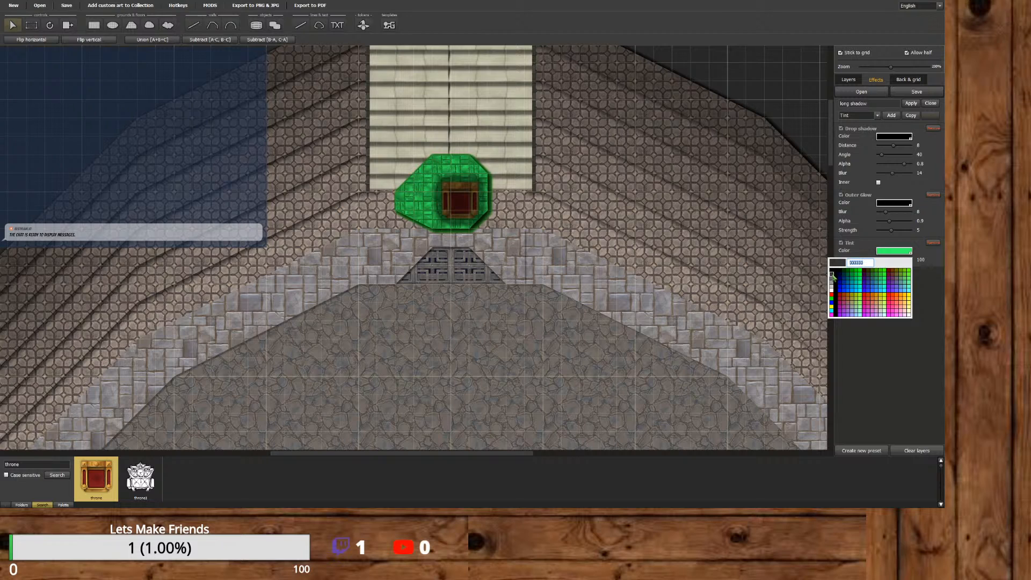
click(832, 275)
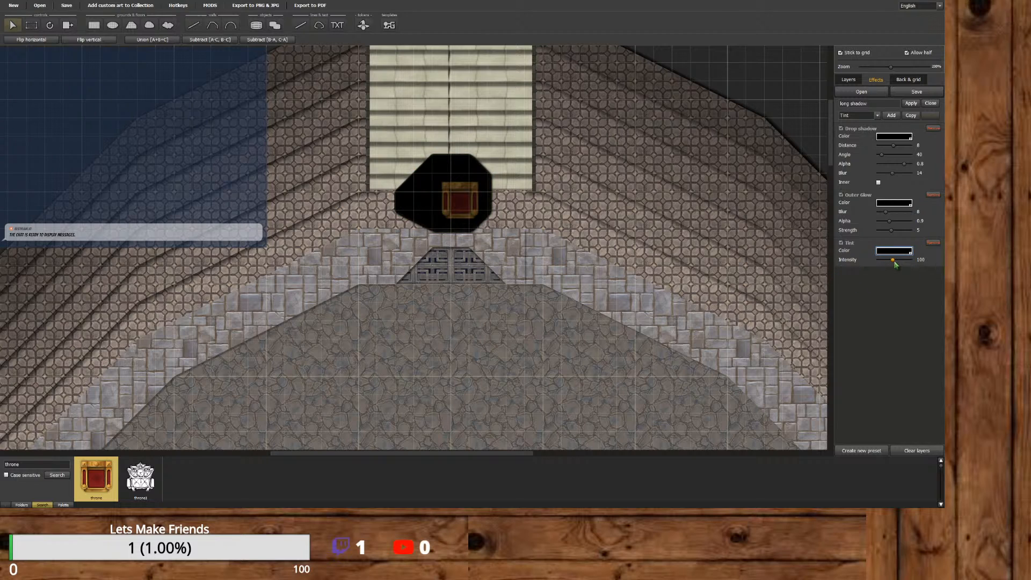
mouse_move(894, 263)
mouse_down()
mouse_move(883, 262)
mouse_move(901, 264)
mouse_up()
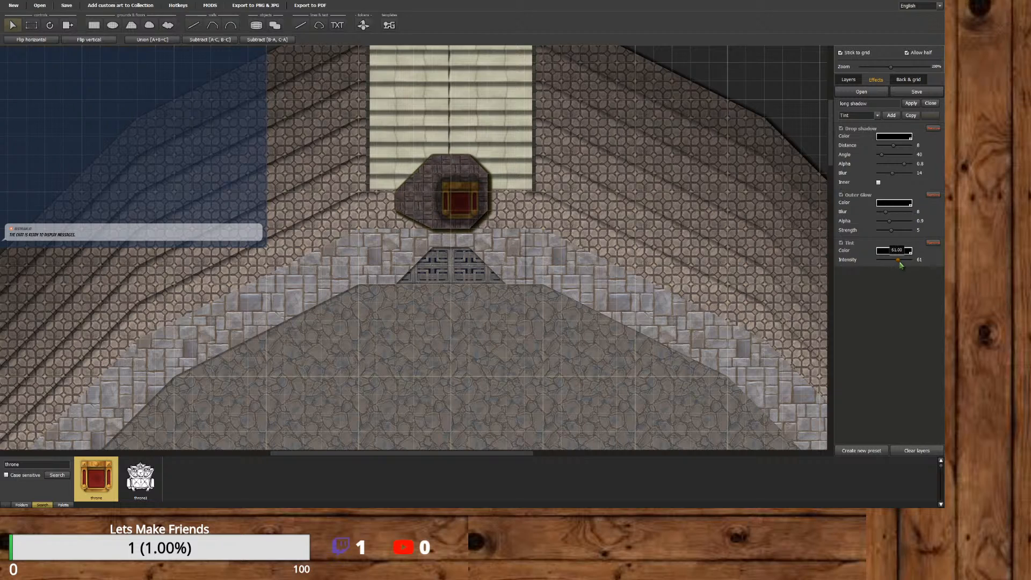
Set the long shadow preset's outer glow color to dark grey, apply the preset and close its settings.
click(897, 204)
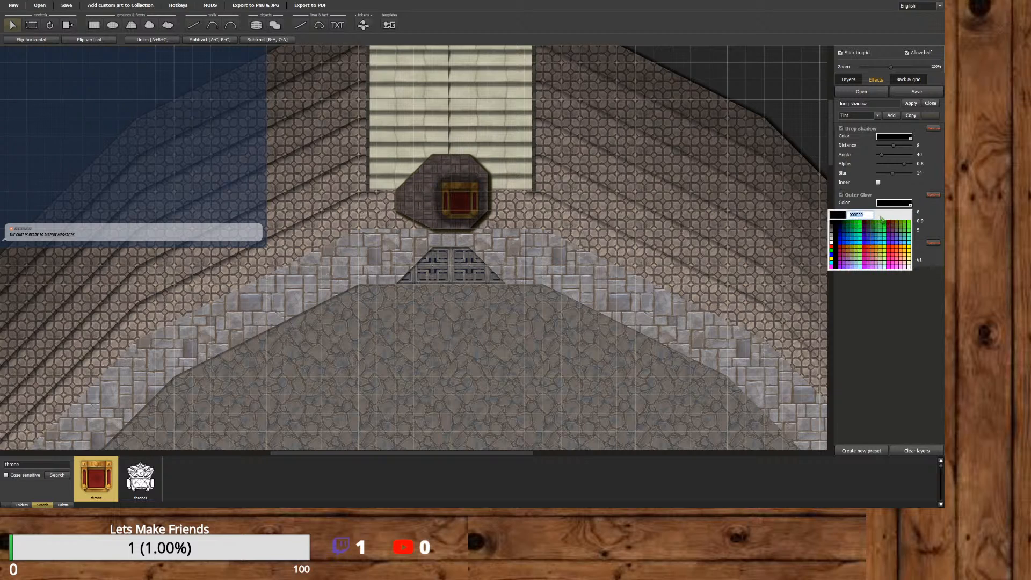
click(880, 237)
click(892, 207)
click(833, 229)
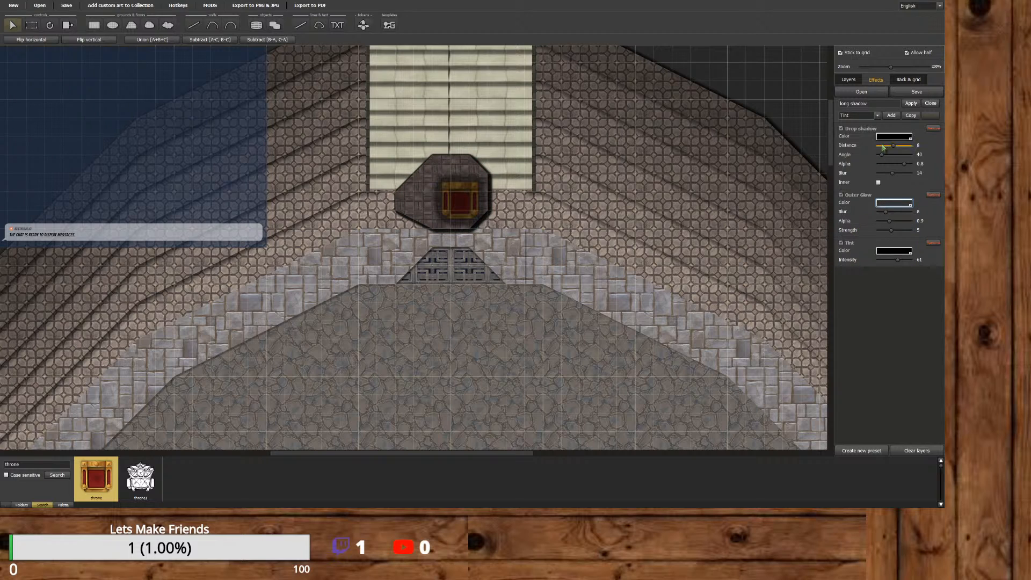
click(911, 106)
click(930, 105)
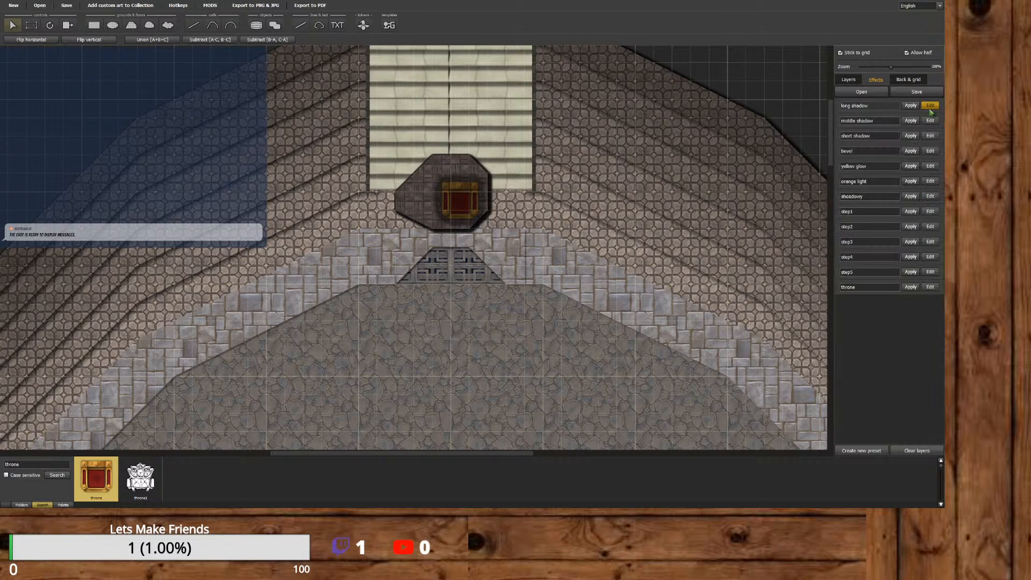
Set the outer glow color of the throne preset to black and close its settings.
click(931, 287)
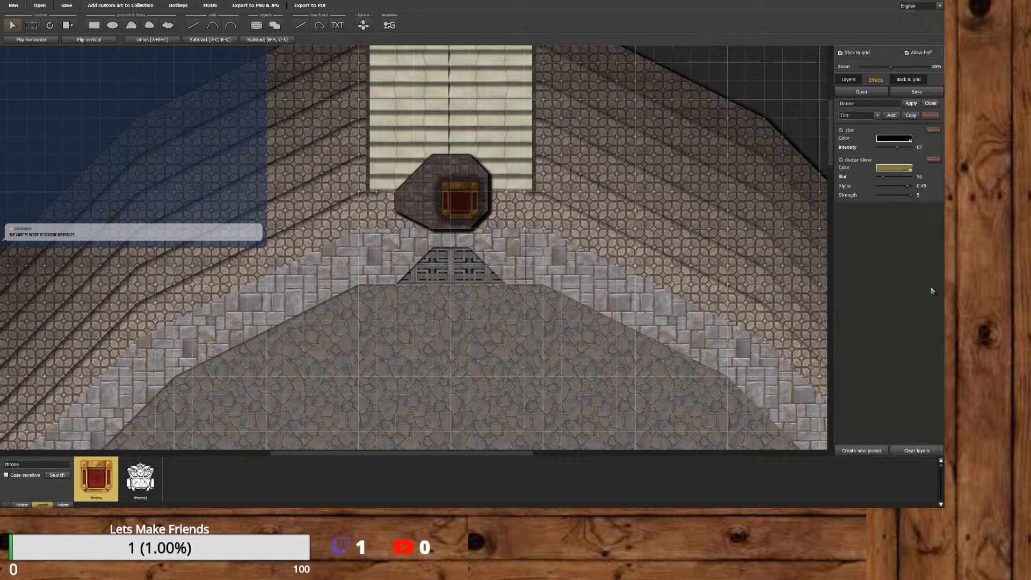
click(886, 168)
click(886, 169)
click(886, 168)
click(887, 207)
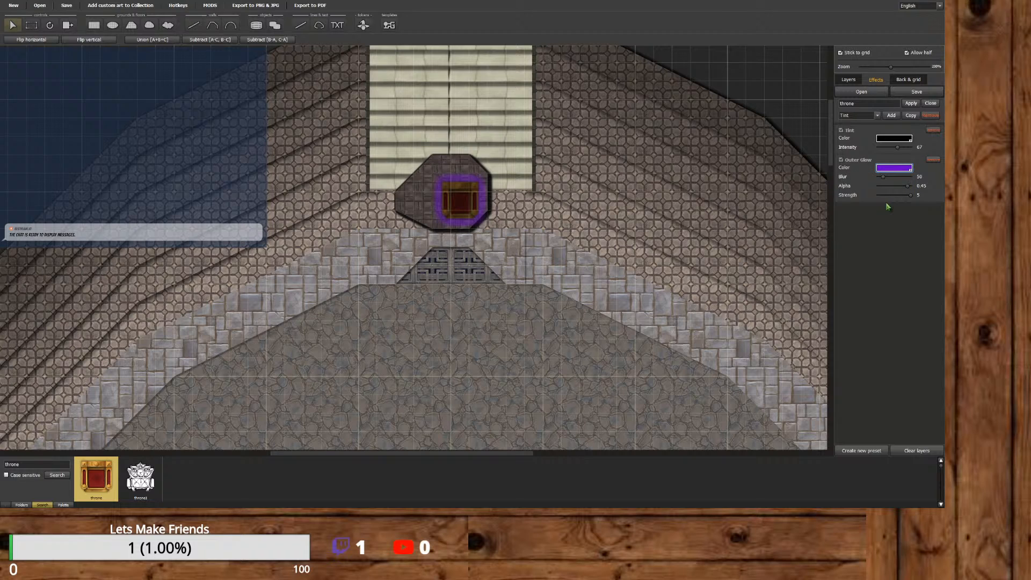
click(893, 170)
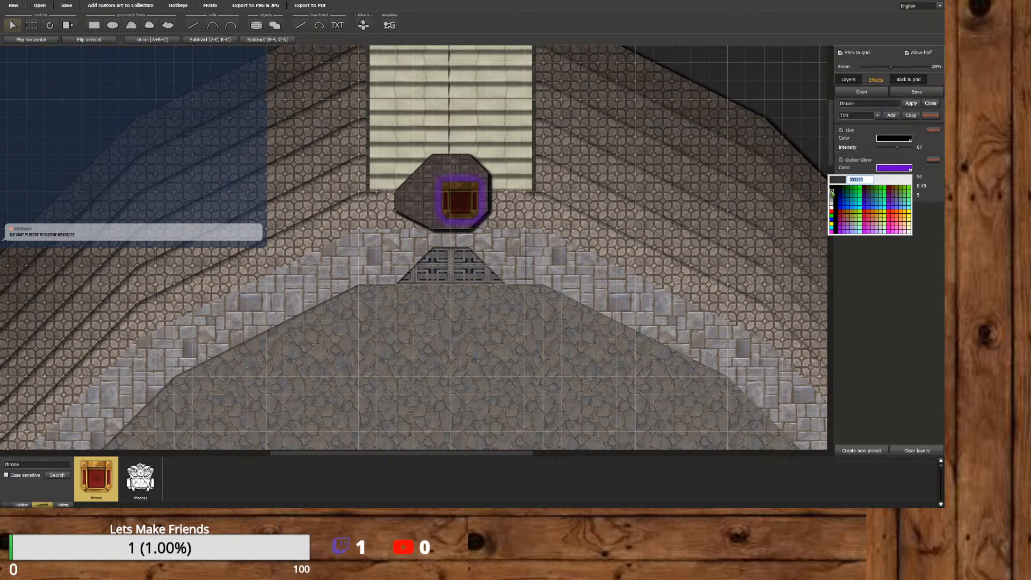
click(831, 193)
click(889, 170)
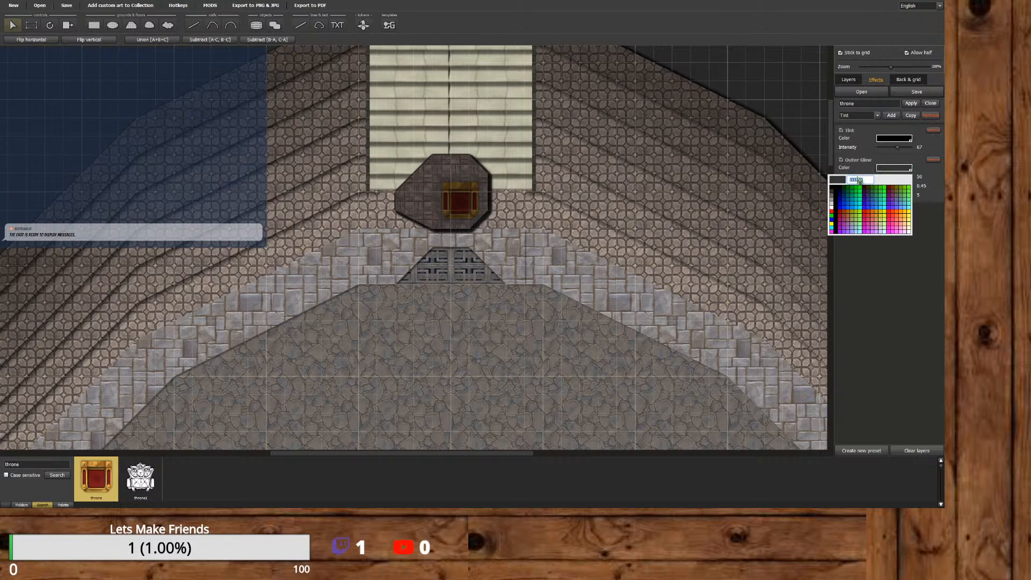
click(833, 192)
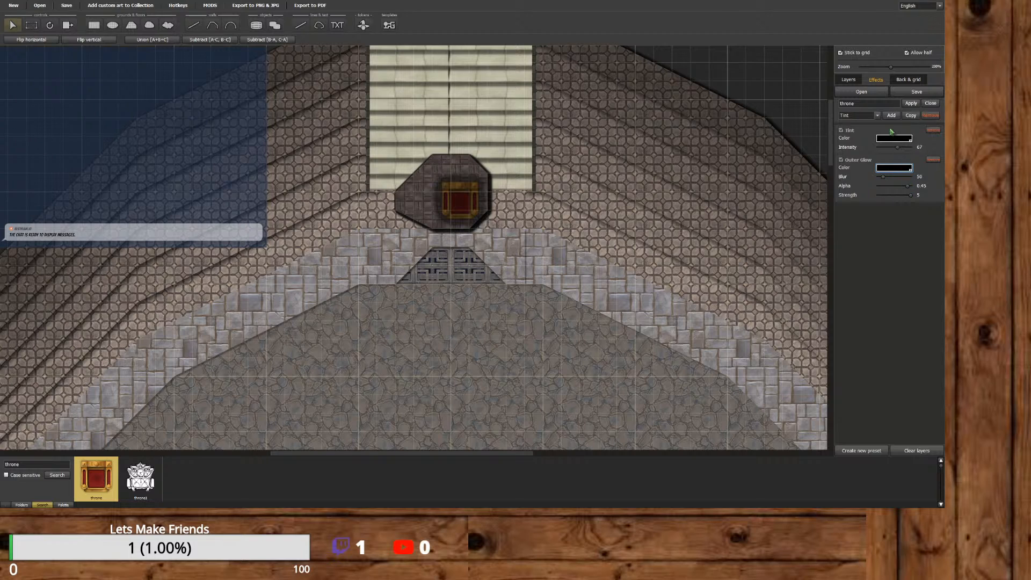
click(930, 104)
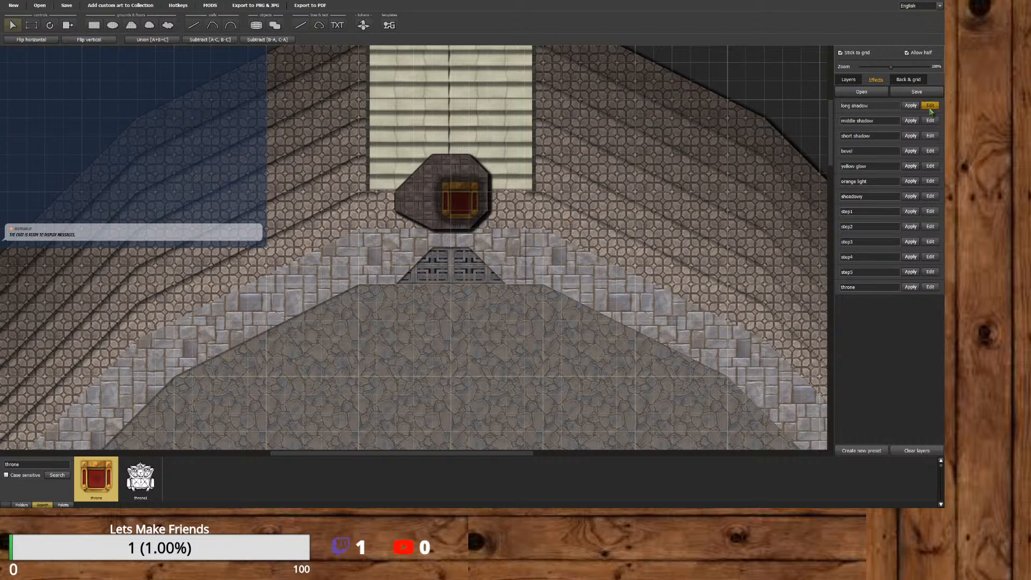
In the long shadow preset, set the outer glow blur to 50, tint intensity to 70, drop shadow distance to 15 and drop shadow alpha to 1.
click(931, 107)
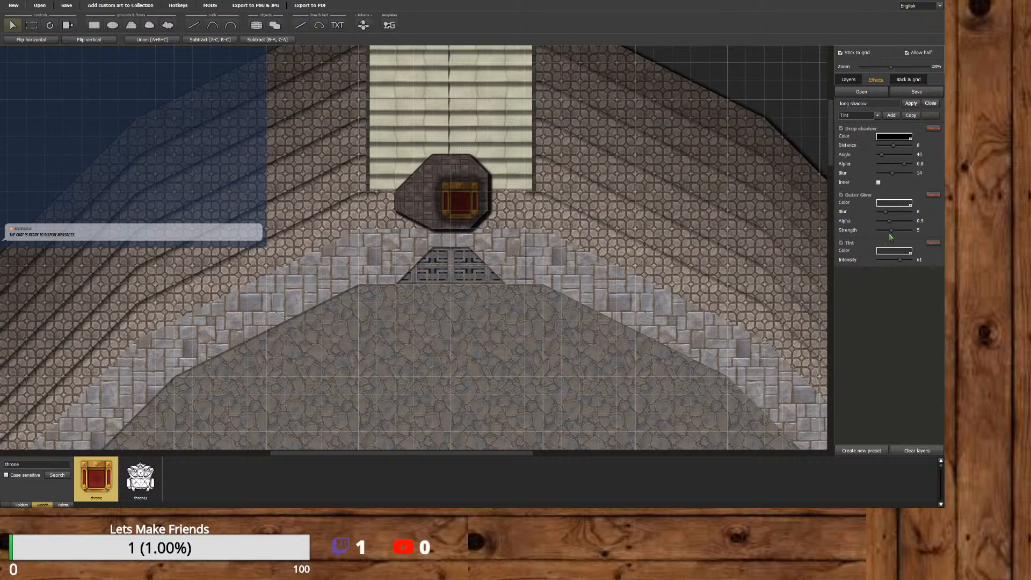
drag(900, 263, 897, 224)
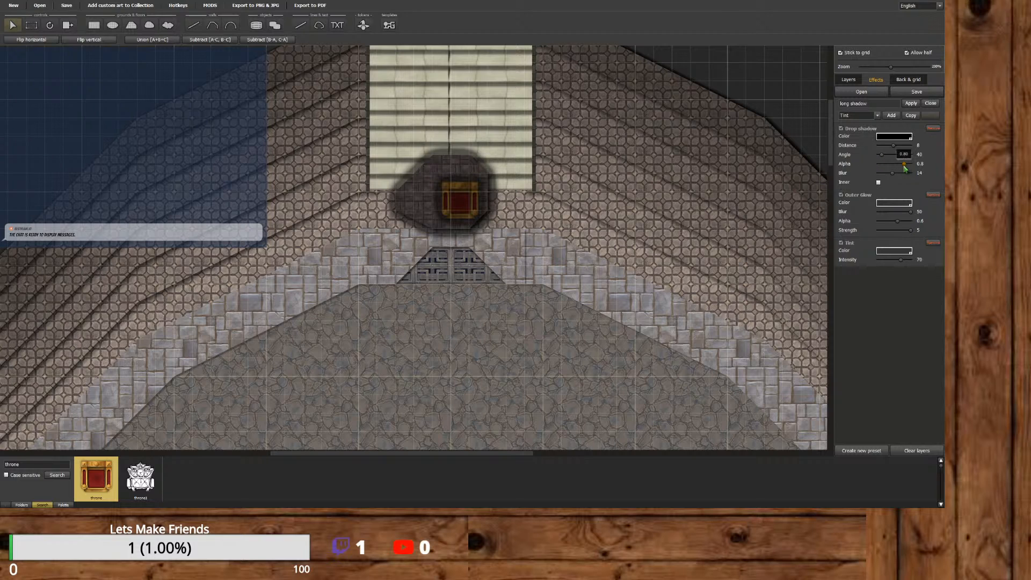
drag(905, 165, 911, 169)
drag(894, 146, 933, 155)
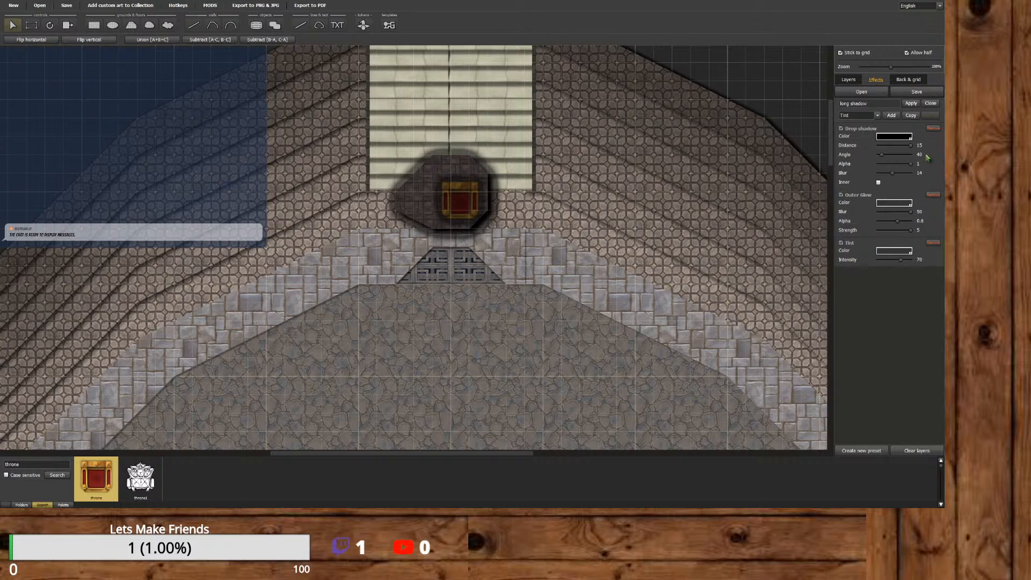
click(928, 106)
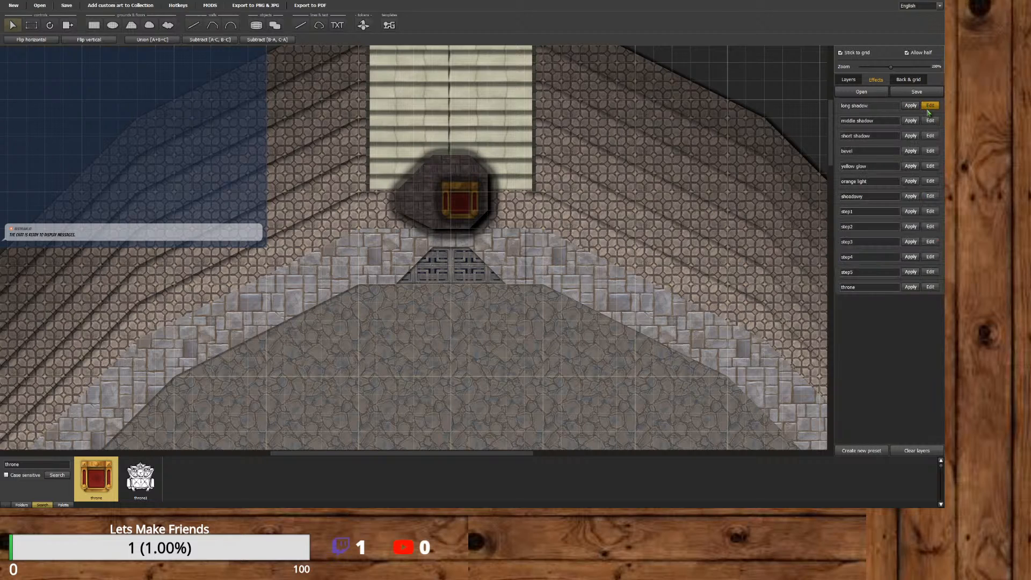
Try to save the arena map.
scroll(679, 243, down, 3)
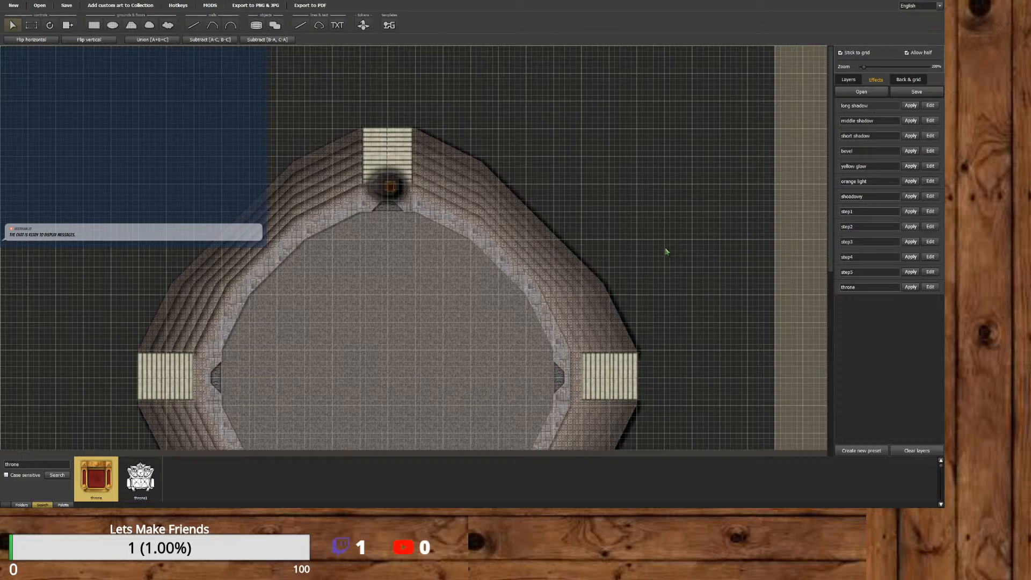
drag(830, 192, 614, 166)
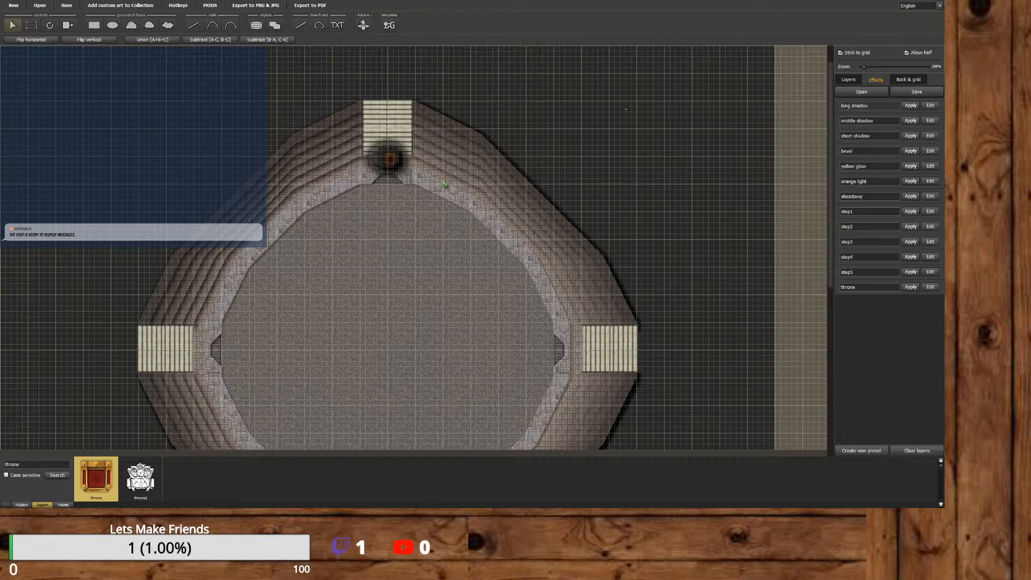
scroll(463, 182, up, 3)
scroll(518, 218, down, 3)
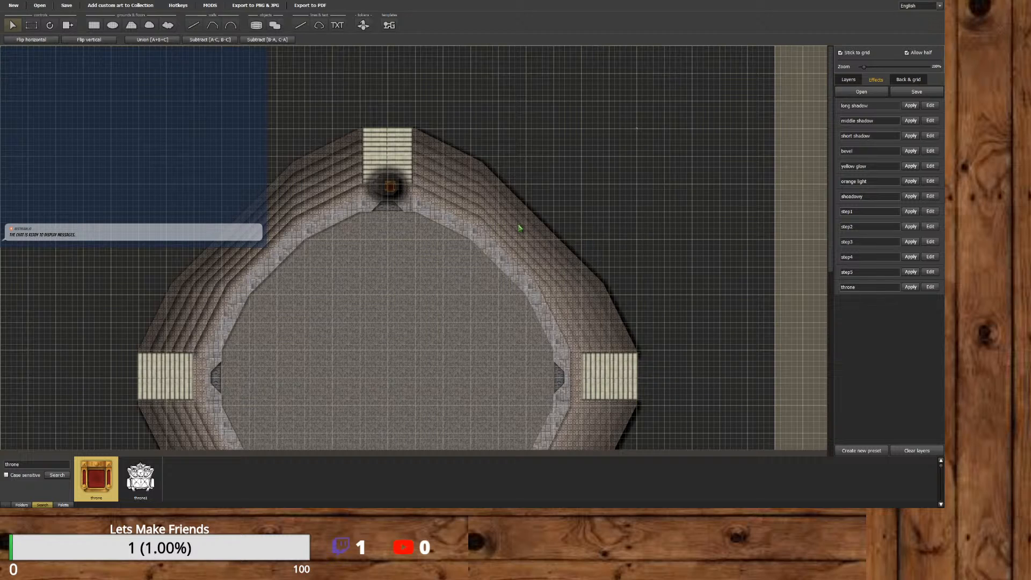
click(60, 7)
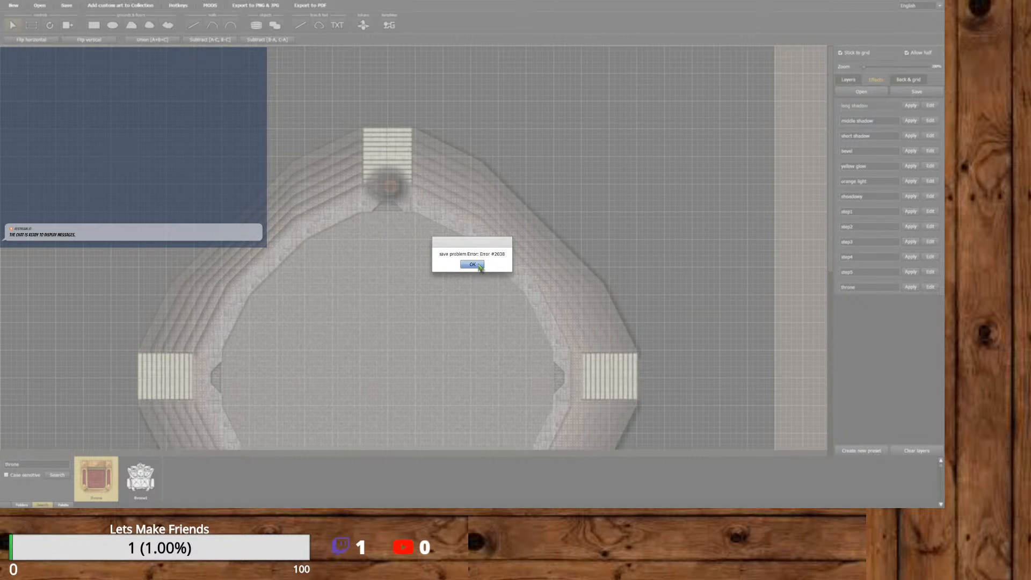
click(479, 267)
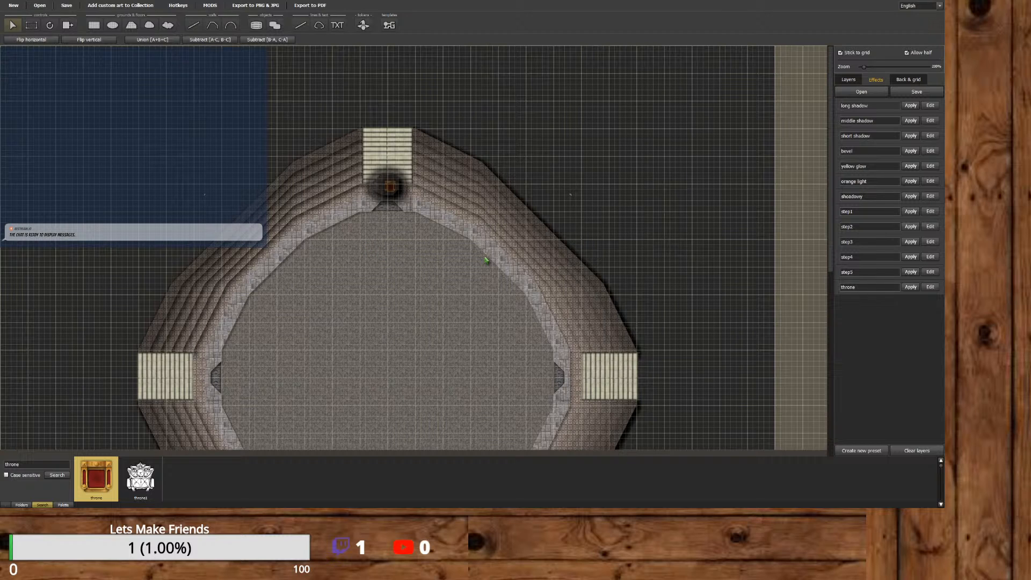
Export the map as a PNG at the Fantasy Grounds size of 100 px per square, without coordinates or grid.
click(251, 7)
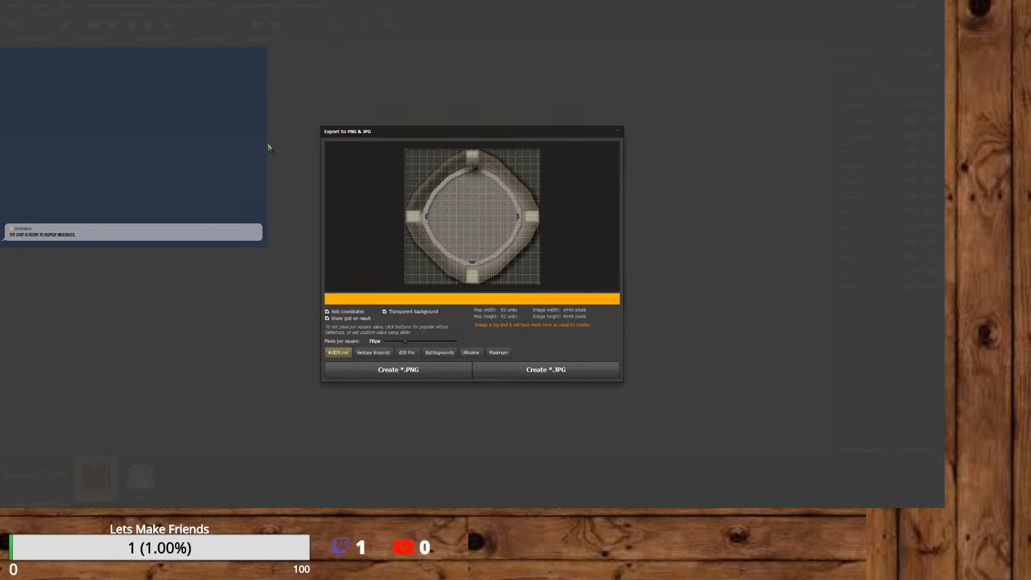
click(383, 352)
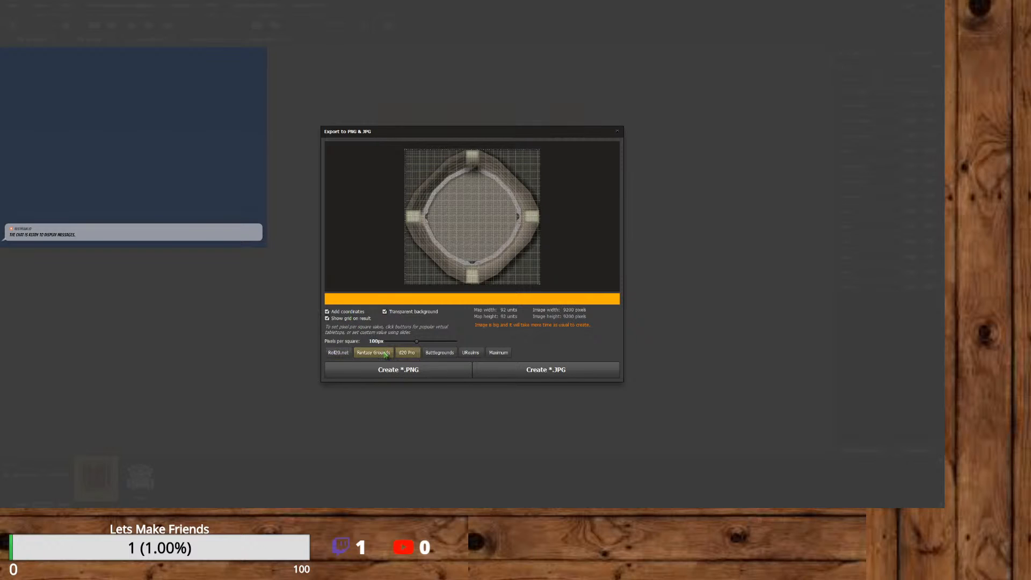
click(353, 314)
click(352, 321)
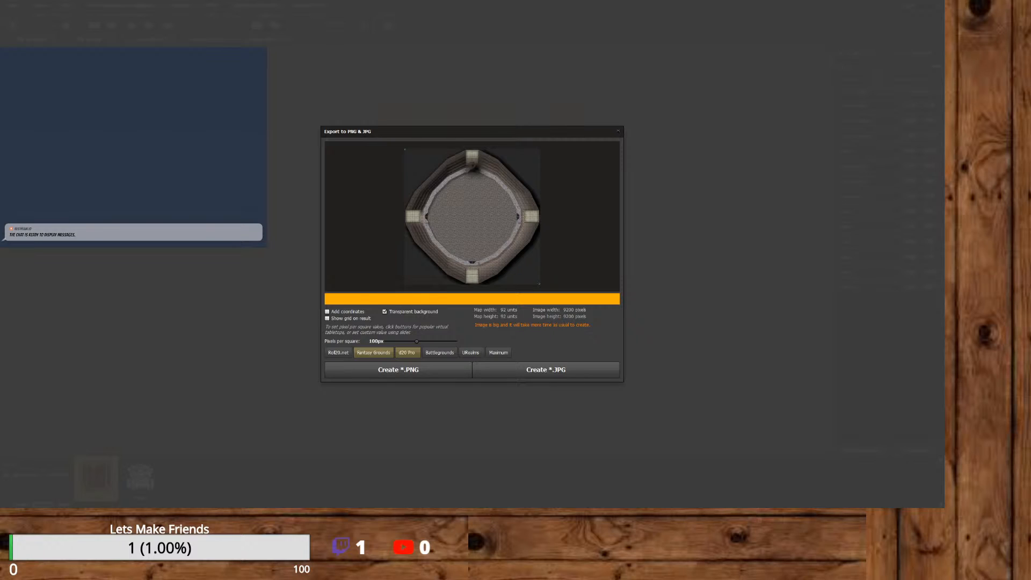
click(441, 372)
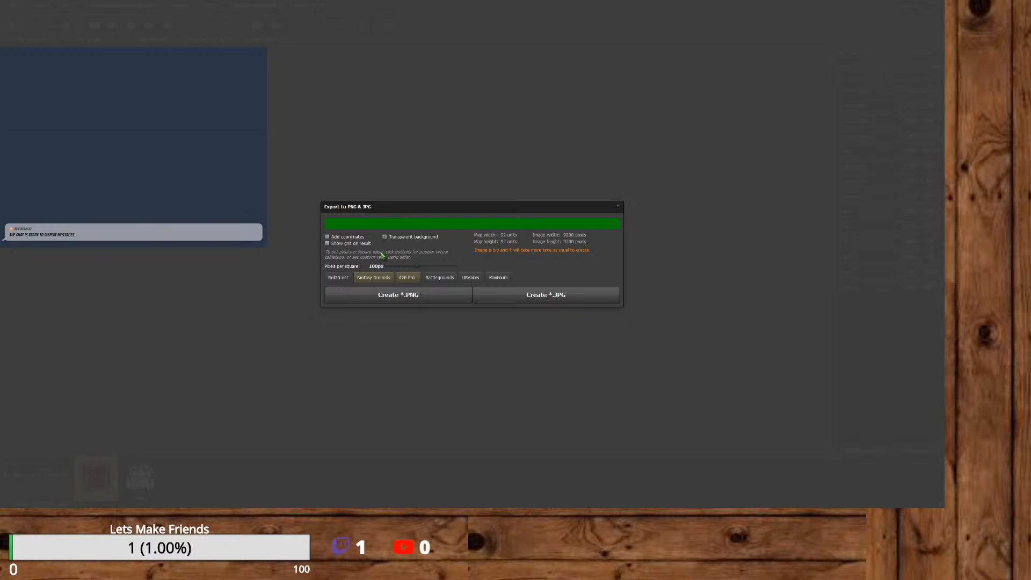
key(Escape)
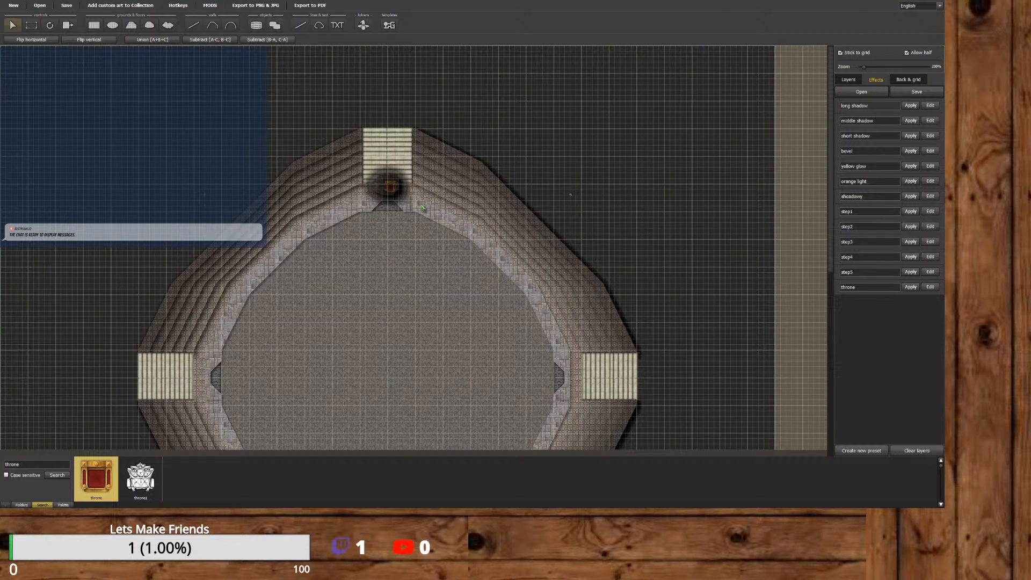
scroll(430, 210, up, 3)
drag(244, 453, 529, 452)
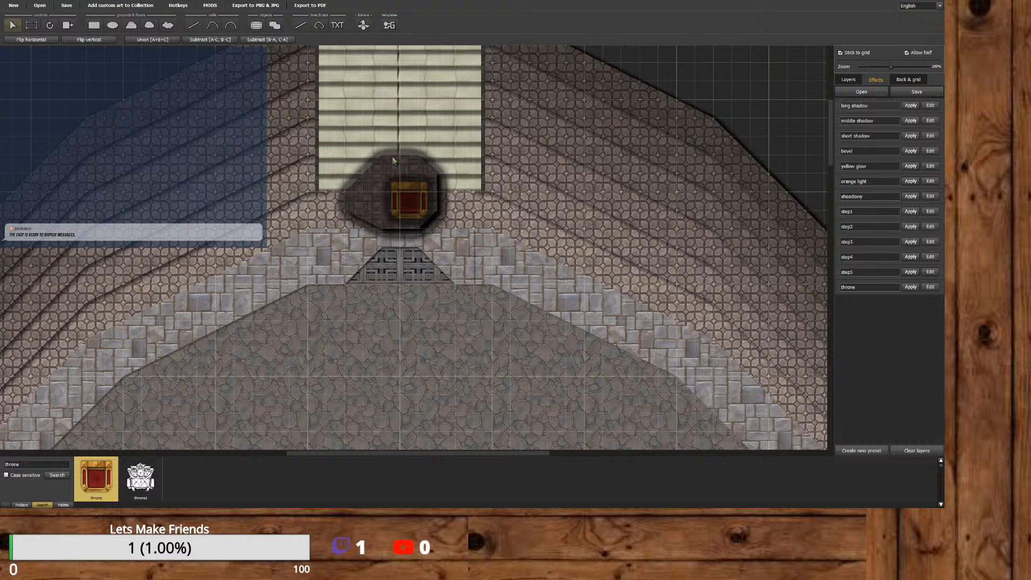
scroll(464, 283, down, 2)
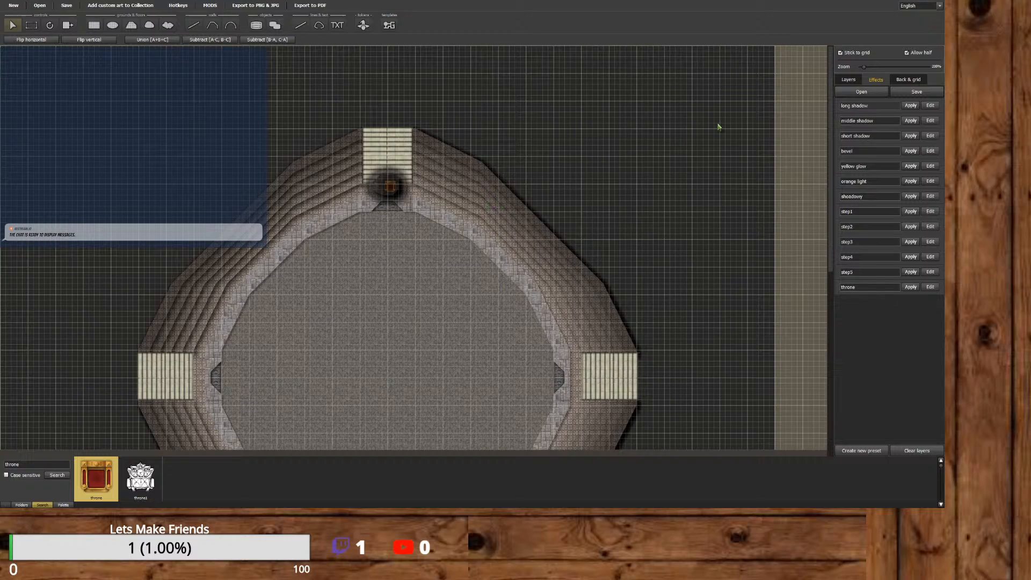
drag(831, 194, 787, 228)
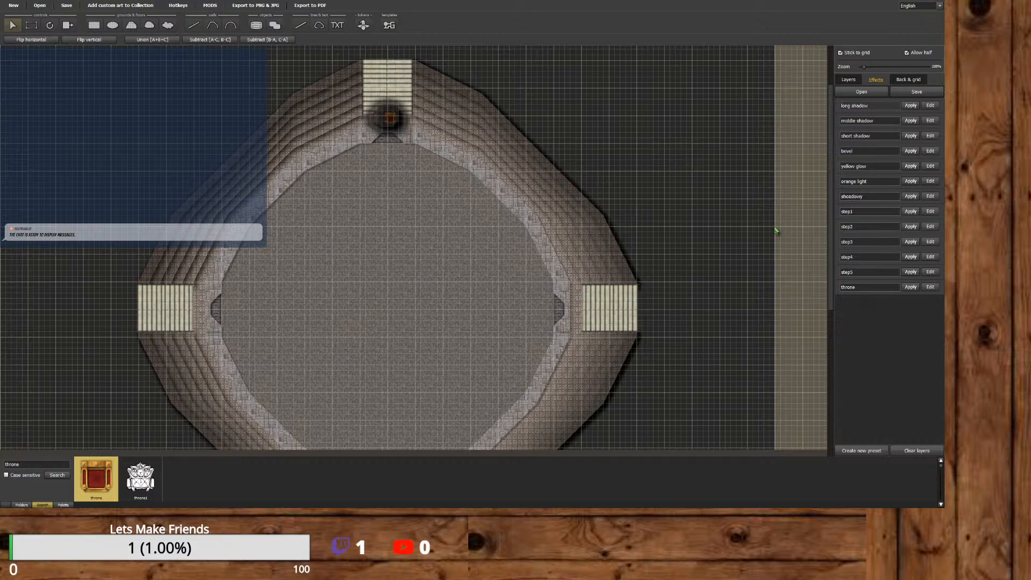